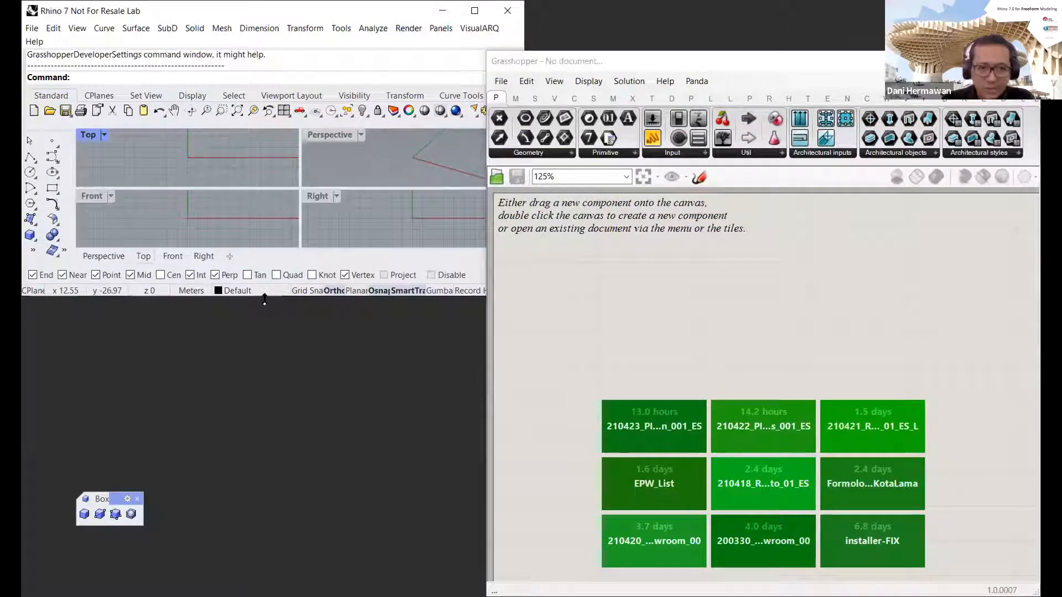
Step: Stretch the Rhino window to full screen height and collapse the Grasshopper window to its title bar
{"action": "double_click", "coordinate": [264, 298]}
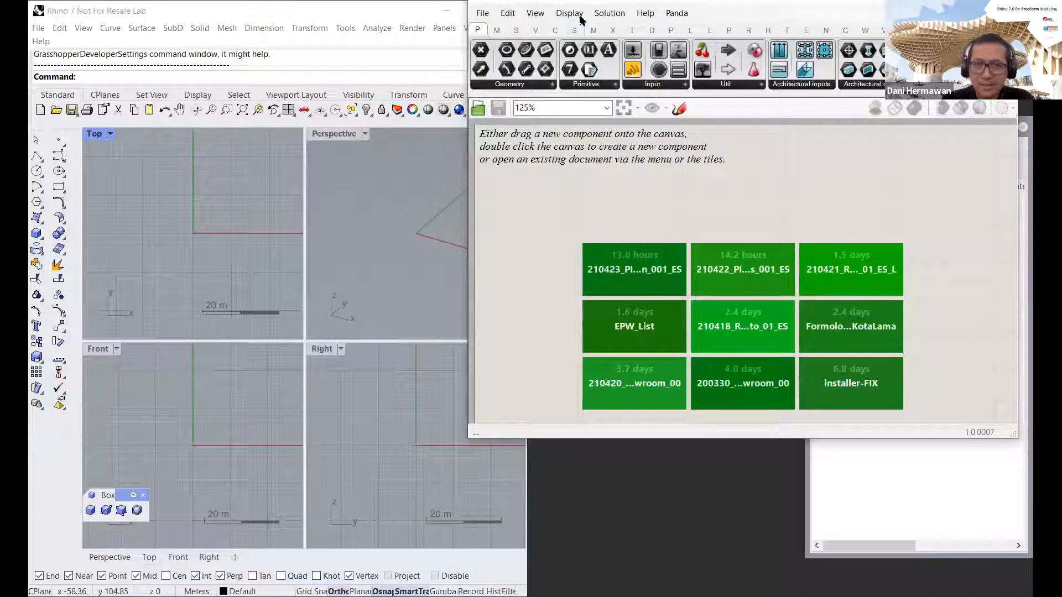
{"action": "left_click", "coordinate": [569, 13]}
{"action": "left_click", "coordinate": [608, 46]}
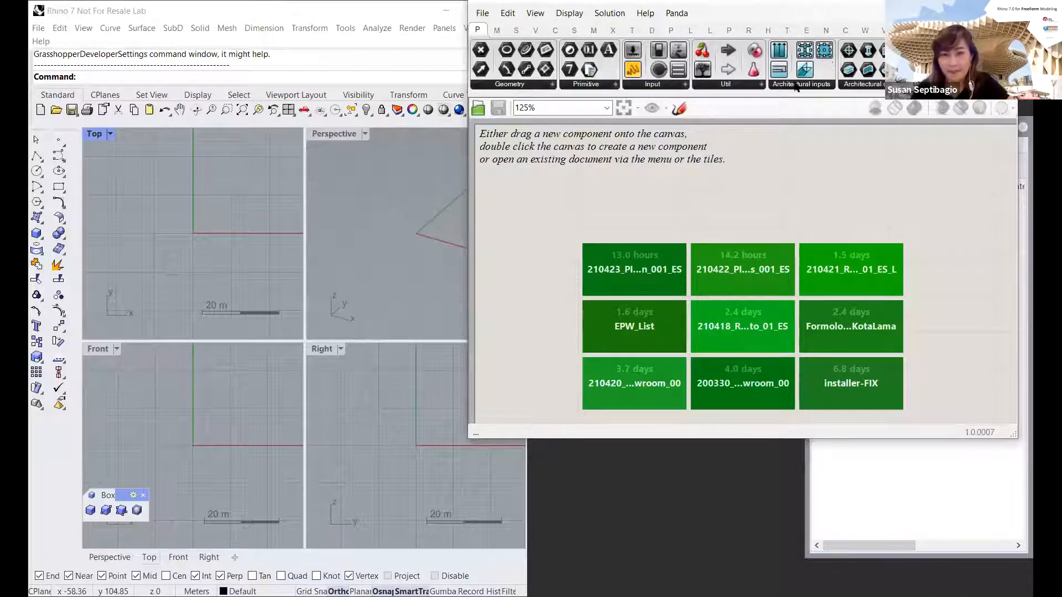
{"action": "left_click", "coordinate": [343, 286]}
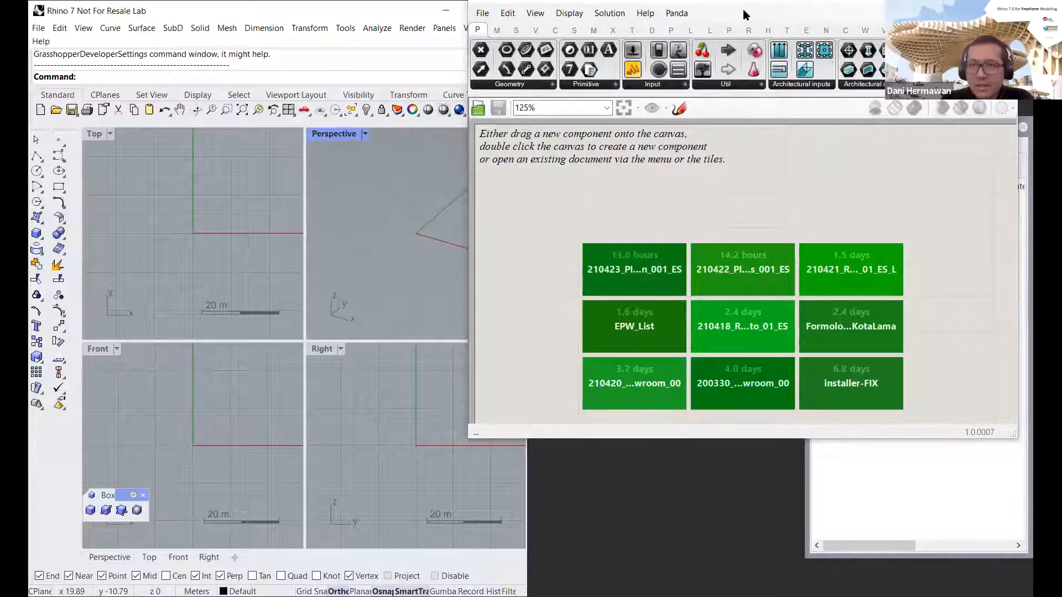
{"action": "double_click", "coordinate": [653, 4]}
{"action": "left_click", "coordinate": [291, 208]}
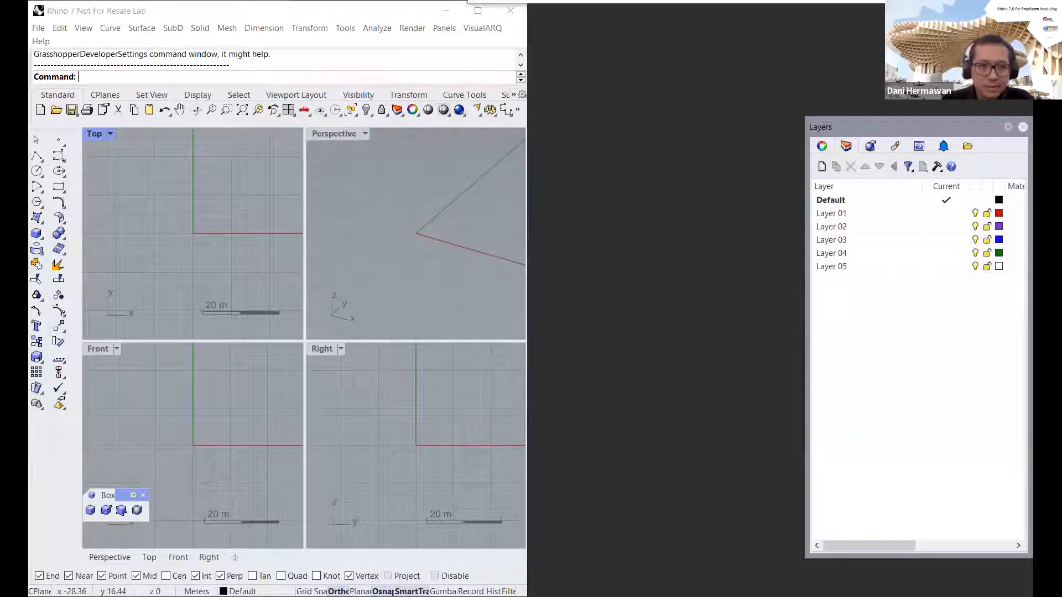
{"action": "left_click", "coordinate": [379, 225]}
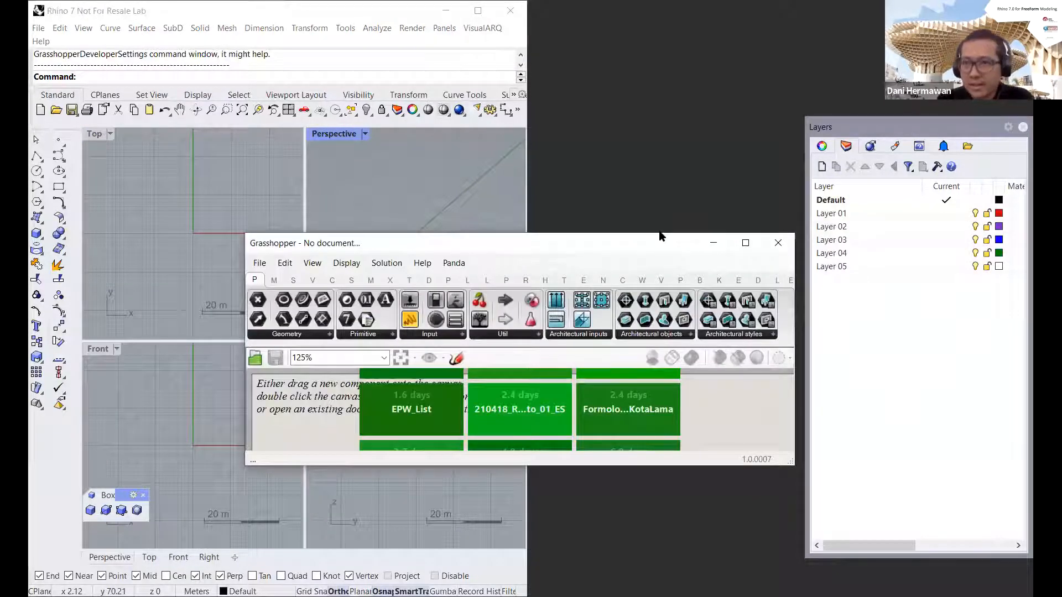
Step: Move the Grasshopper window next to the Rhino window and resize it to full height without overlapping Rhino
{"action": "left_click_drag", "start_coordinate": [660, 236], "coordinate": [899, 5]}
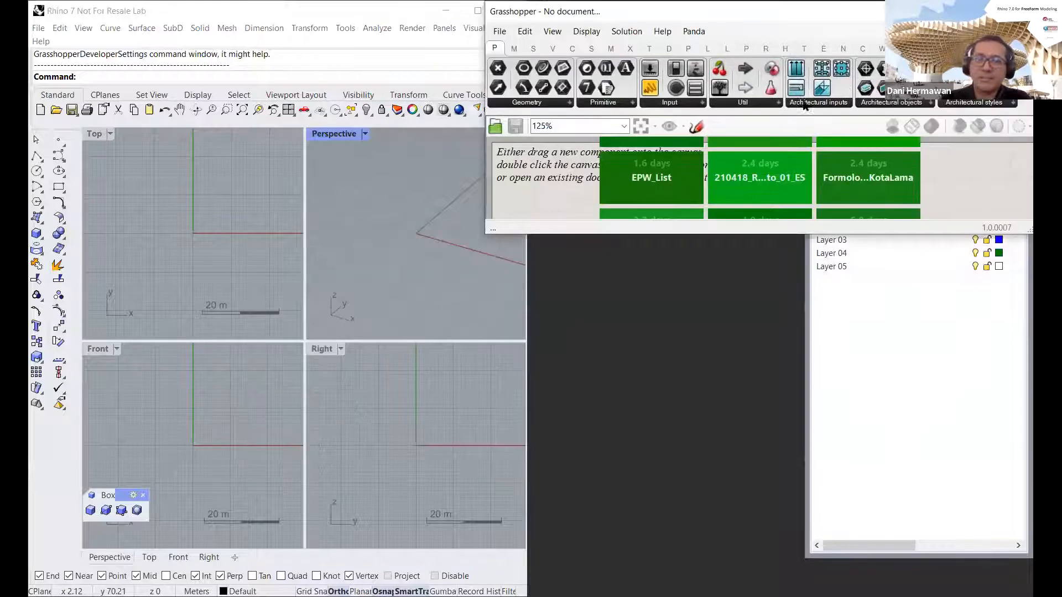
{"action": "left_click", "coordinate": [751, 240]}
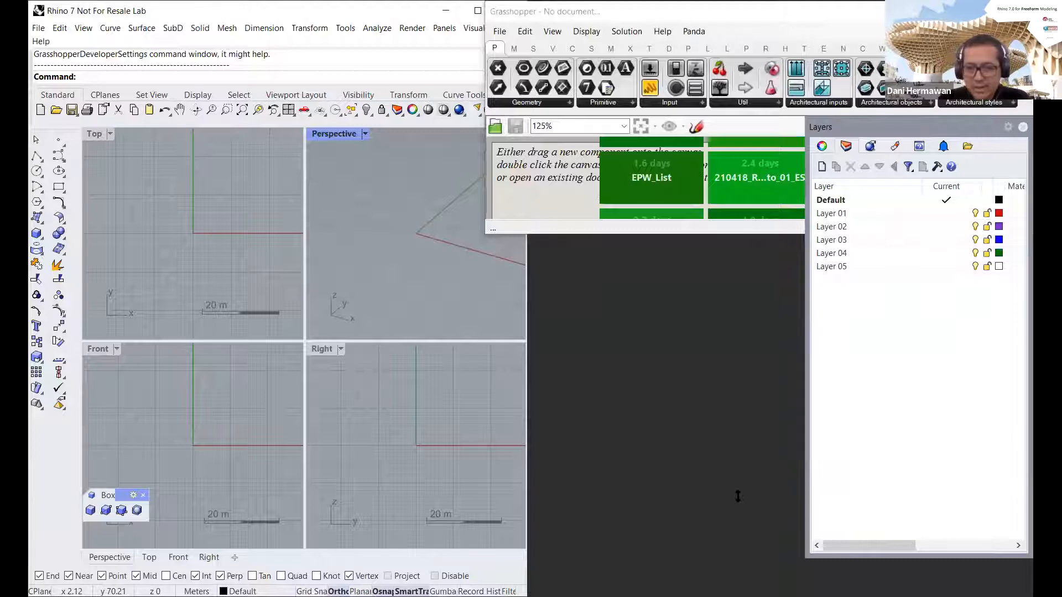
{"action": "left_click_drag", "start_coordinate": [737, 497], "coordinate": [738, 594]}
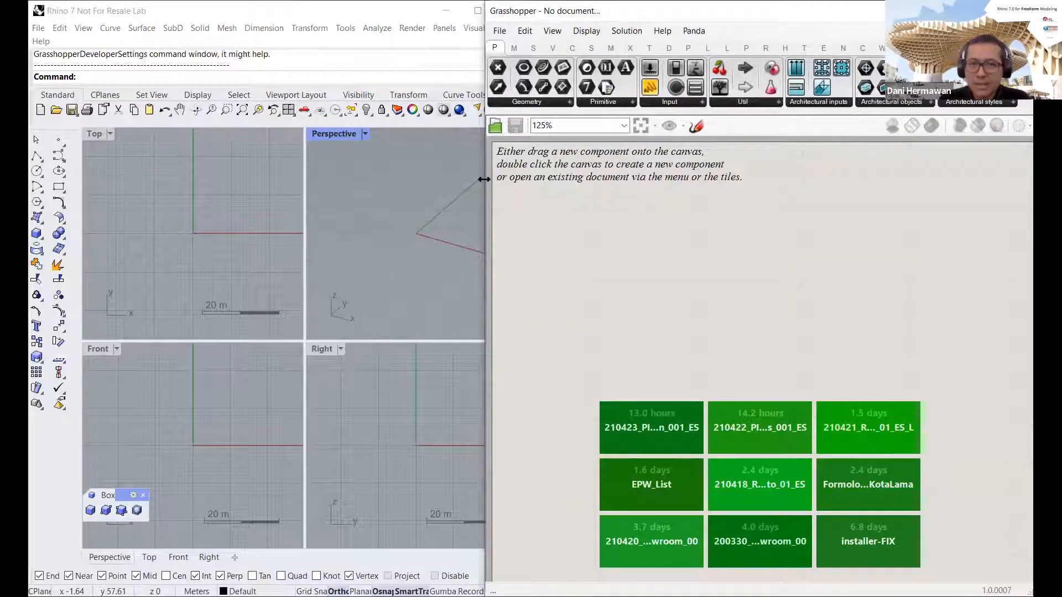
{"action": "left_click_drag", "start_coordinate": [484, 179], "coordinate": [531, 191]}
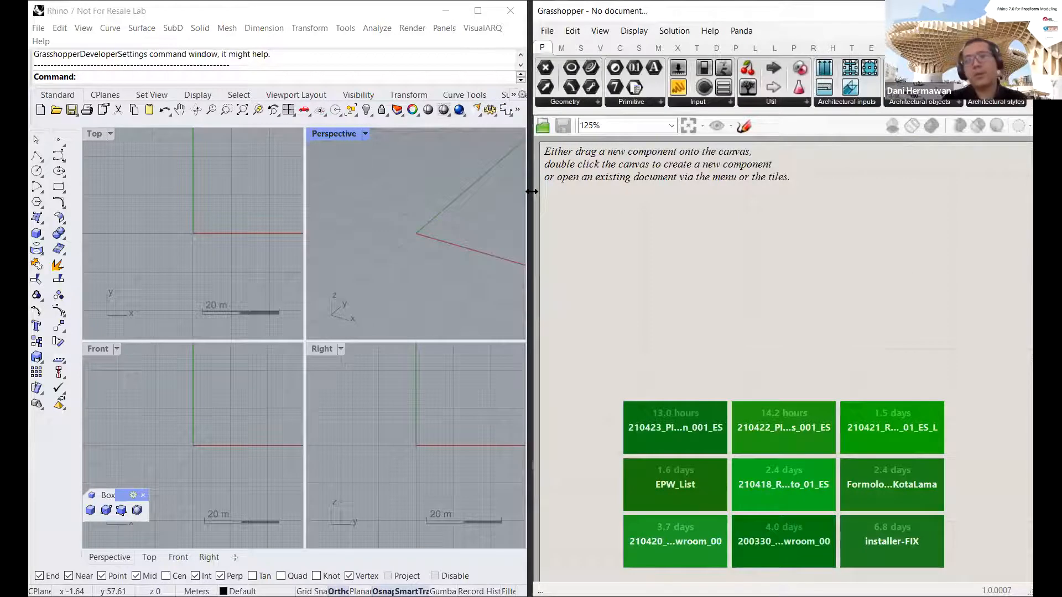
{"action": "left_click", "coordinate": [464, 211]}
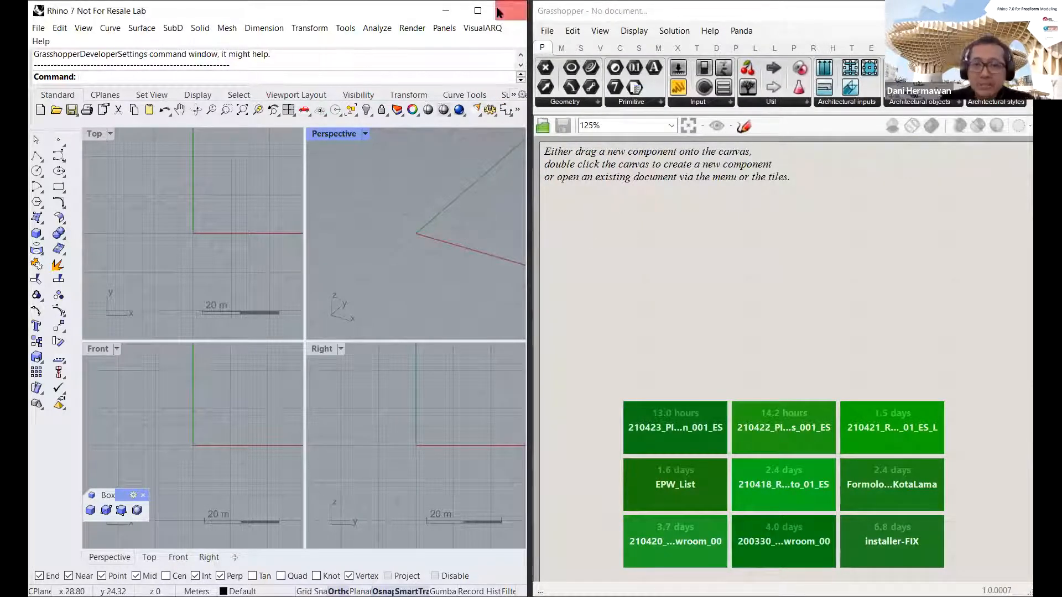
Step: Maximize Rhino with the Grasshopper window minimized, and close the floating Layers panel
{"action": "left_click", "coordinate": [478, 11]}
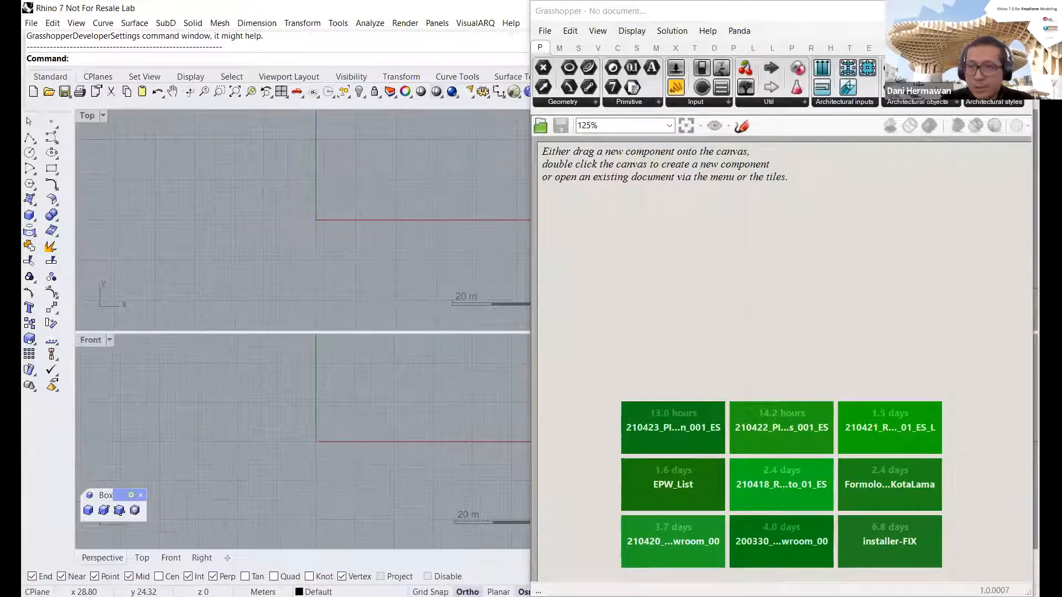
{"action": "left_click", "coordinate": [952, 11]}
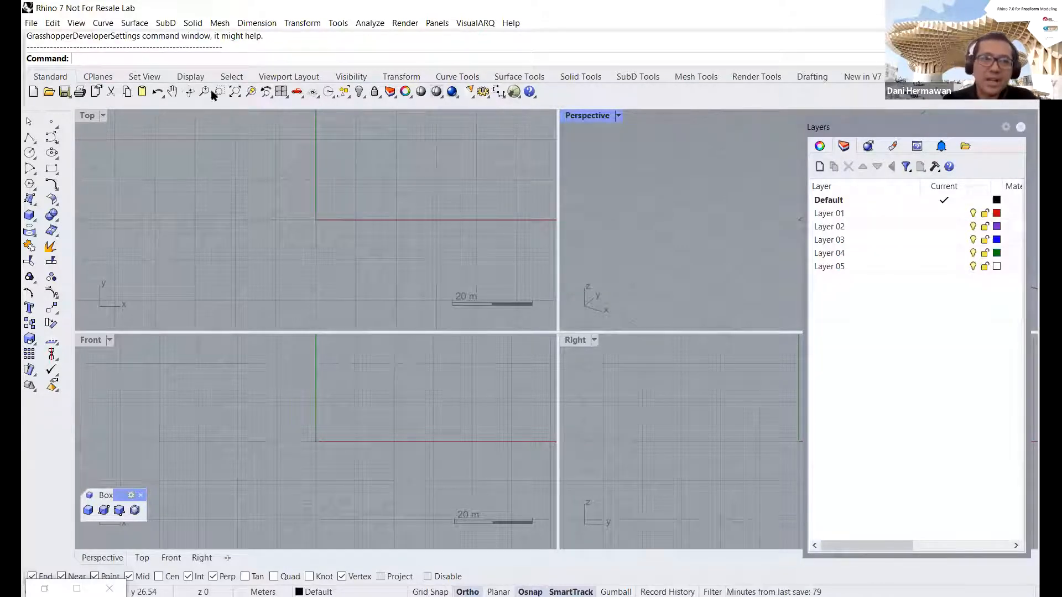
{"action": "left_click", "coordinate": [1020, 127]}
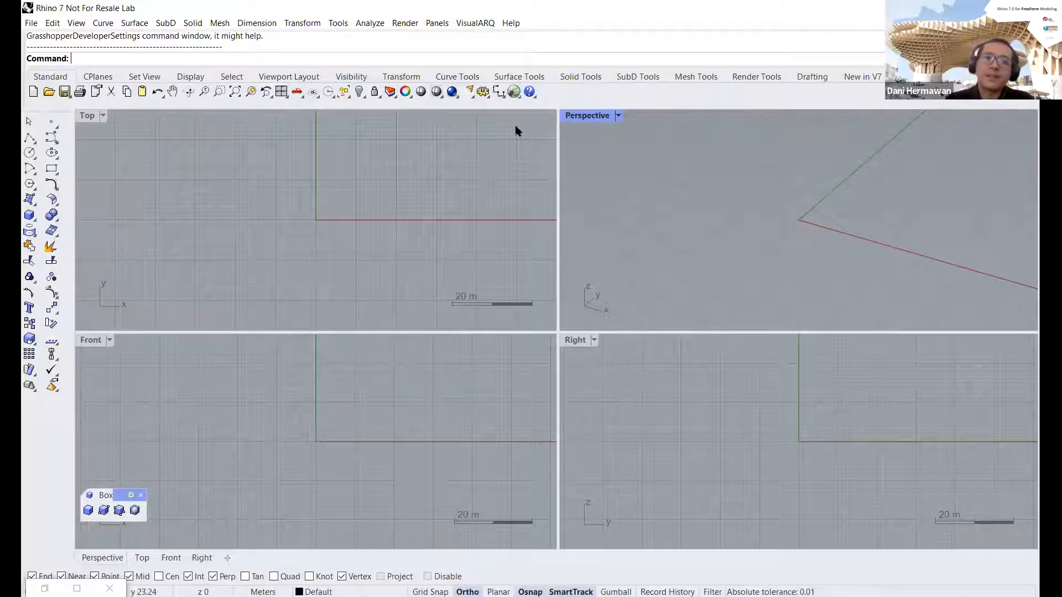
Step: Reopen the Grasshopper window and stretch it down to the lower edge of the screen
{"action": "double_click", "coordinate": [513, 93]}
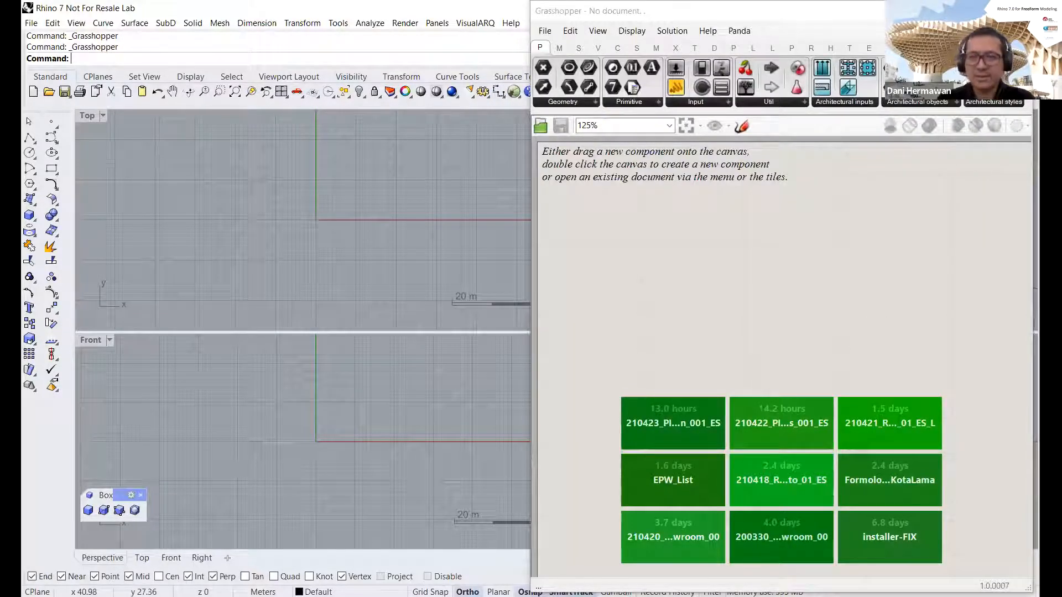
{"action": "left_click", "coordinate": [453, 193]}
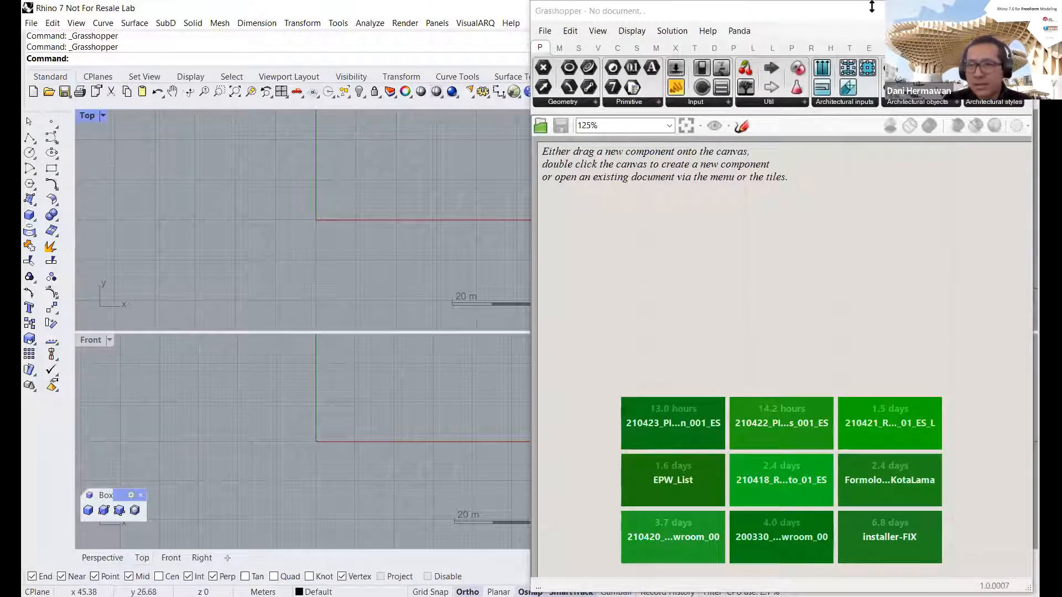
{"action": "left_click_drag", "start_coordinate": [873, 33], "coordinate": [873, 13]}
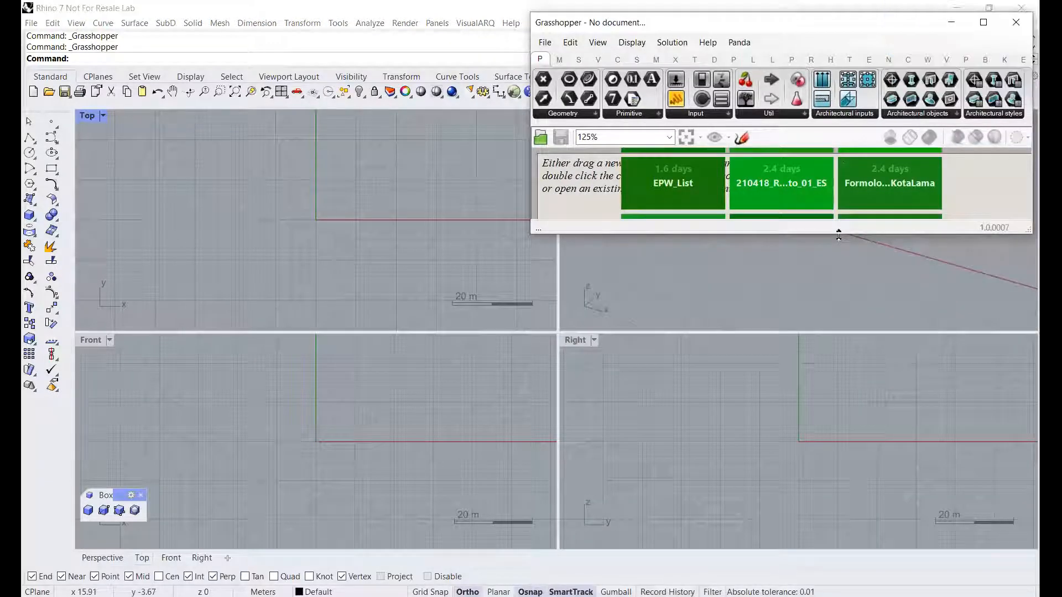
{"action": "double_click", "coordinate": [838, 235]}
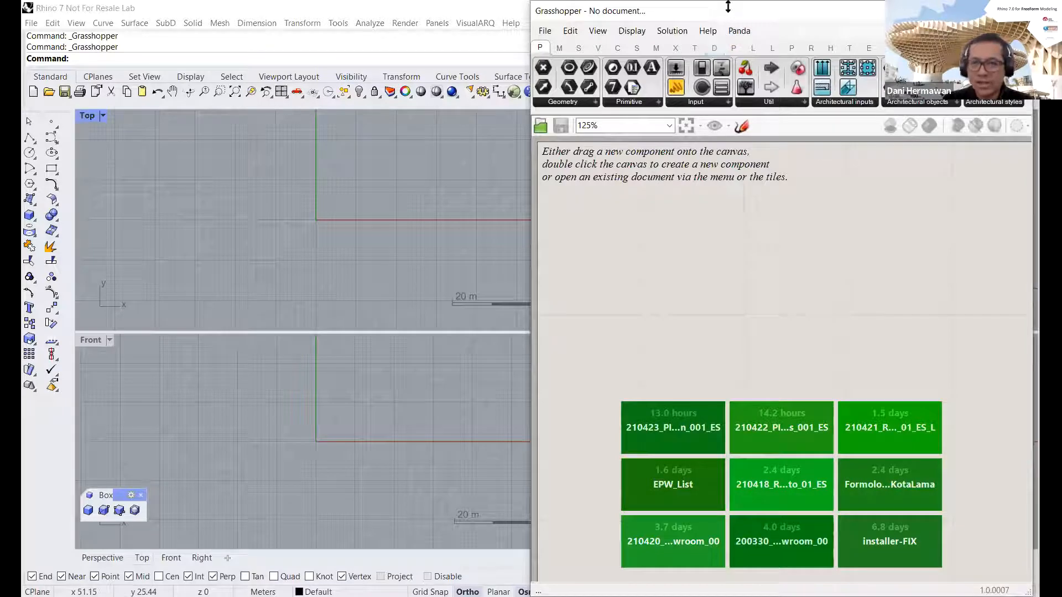
{"action": "left_click_drag", "start_coordinate": [728, 6], "coordinate": [729, 47]}
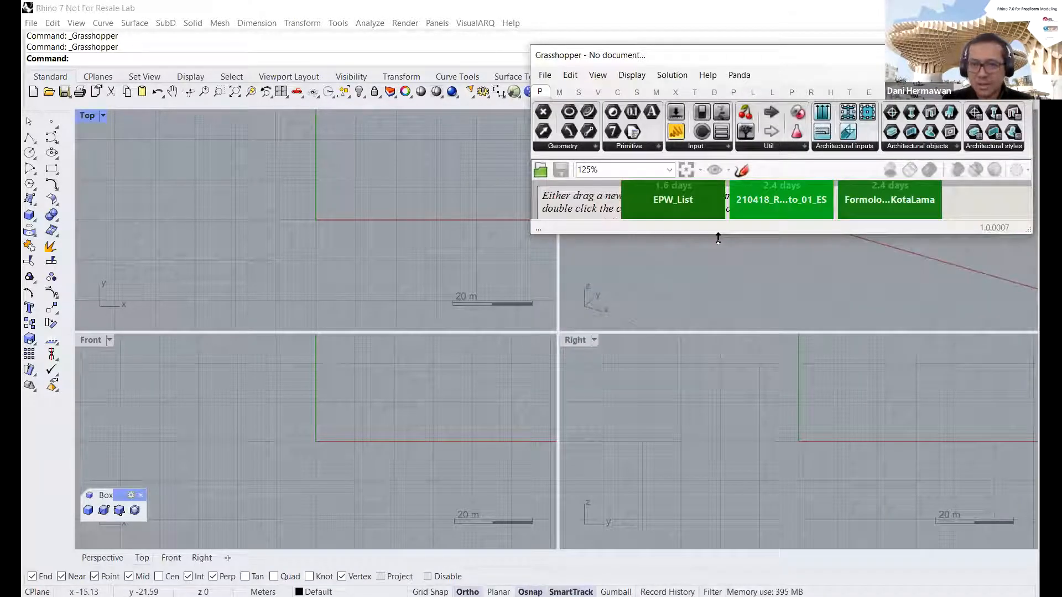
{"action": "left_click_drag", "start_coordinate": [718, 238], "coordinate": [718, 592]}
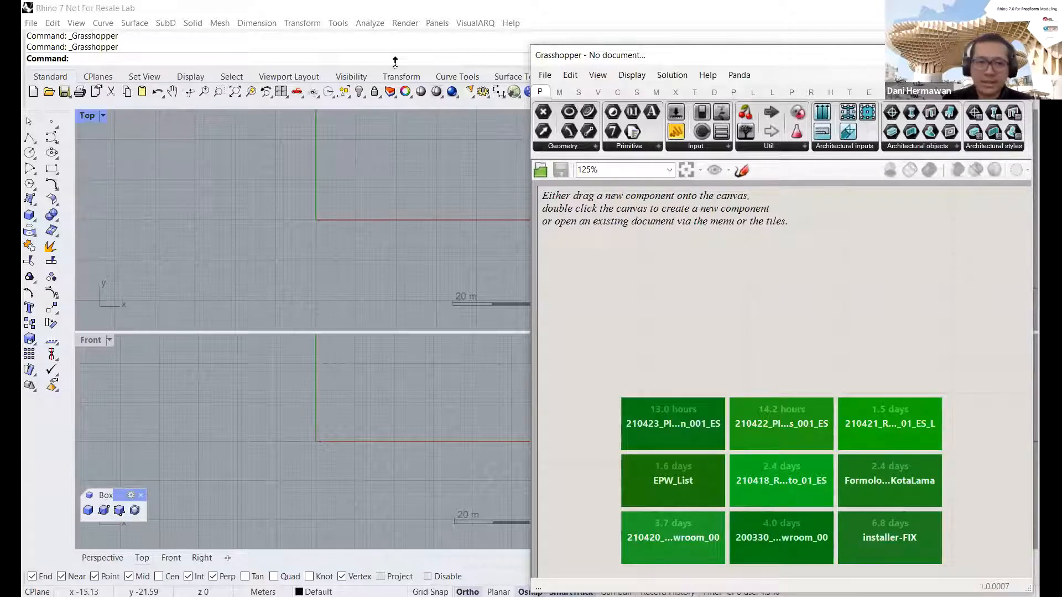
Step: Restore Rhino to half-screen width and extend both the Rhino and Grasshopper windows to full height side by side
{"action": "double_click", "coordinate": [389, 8]}
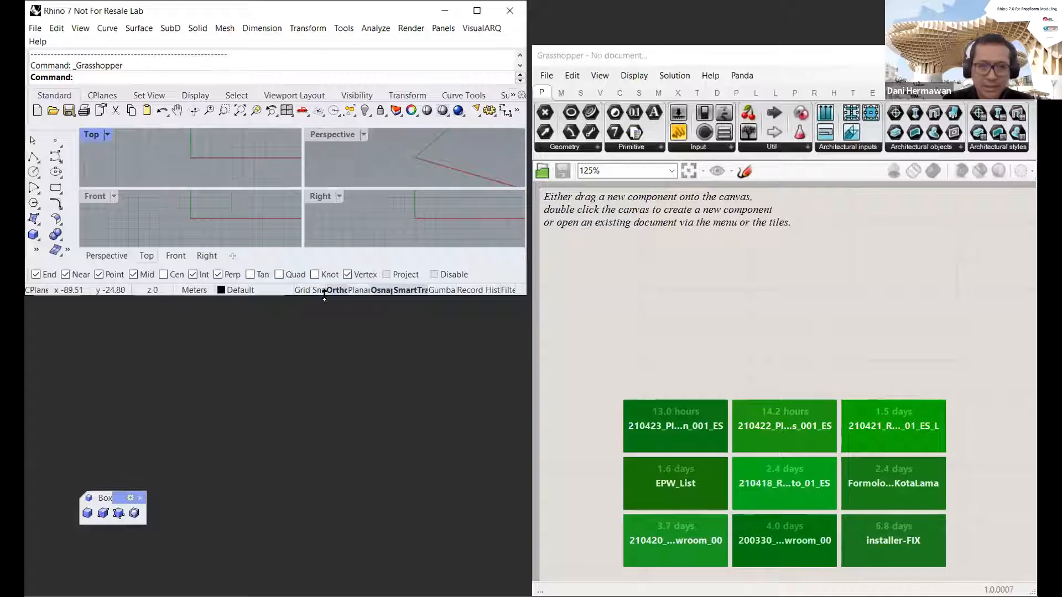
{"action": "double_click", "coordinate": [324, 296]}
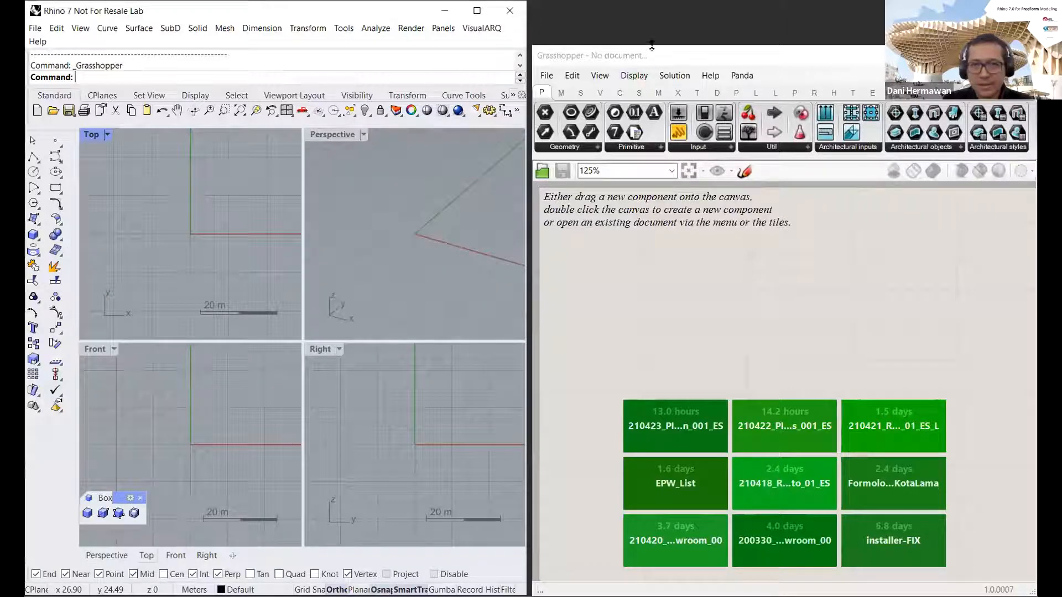
{"action": "left_click_drag", "start_coordinate": [644, 7], "coordinate": [645, 0]}
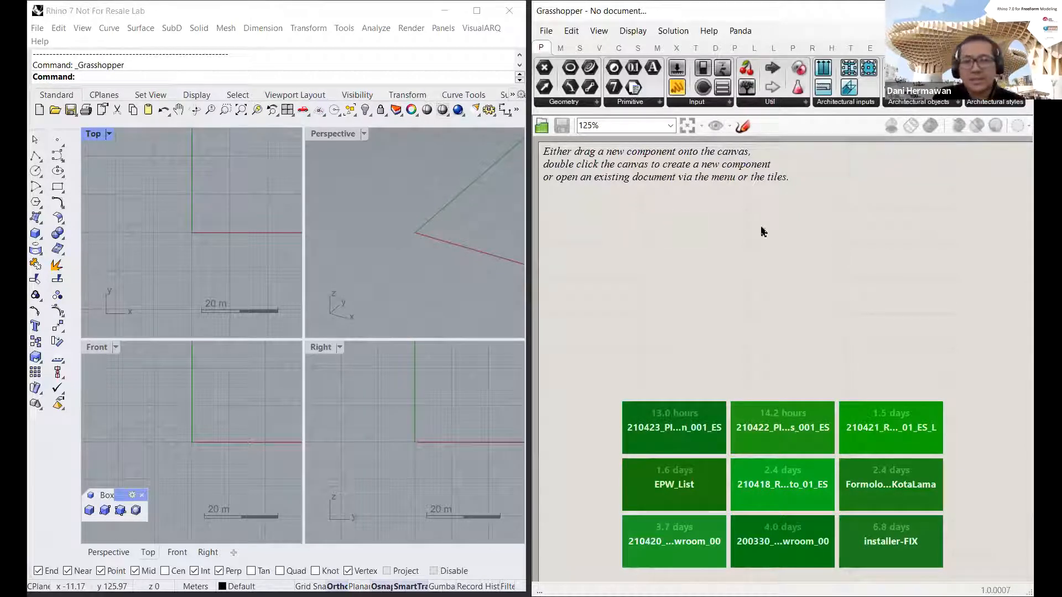
Step: Make the Top viewport active, and maximize the Rhino window with Grasshopper minimized
{"action": "left_click", "coordinate": [473, 229]}
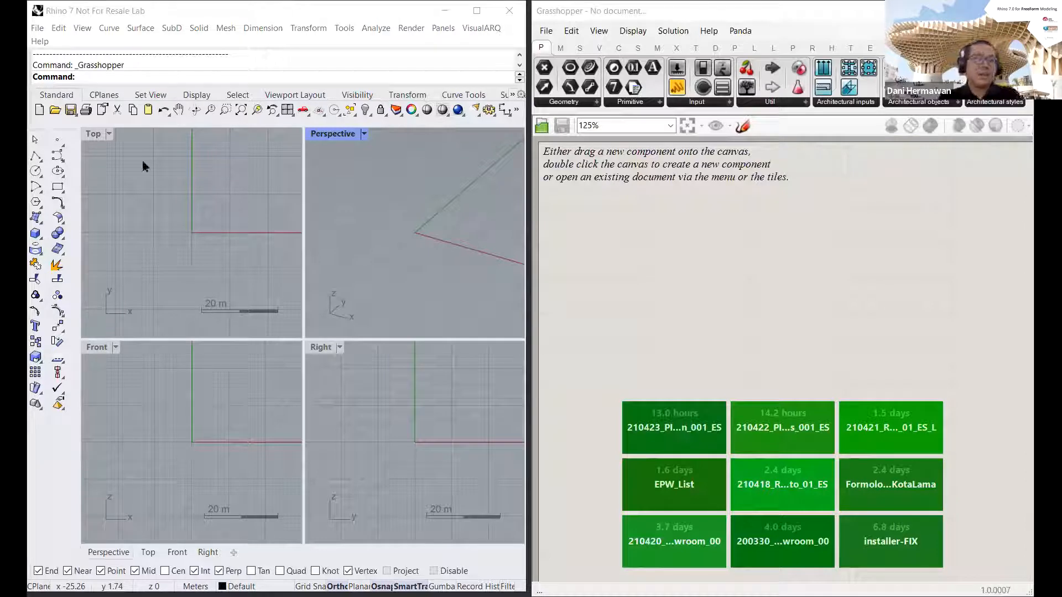
{"action": "left_click", "coordinate": [219, 179]}
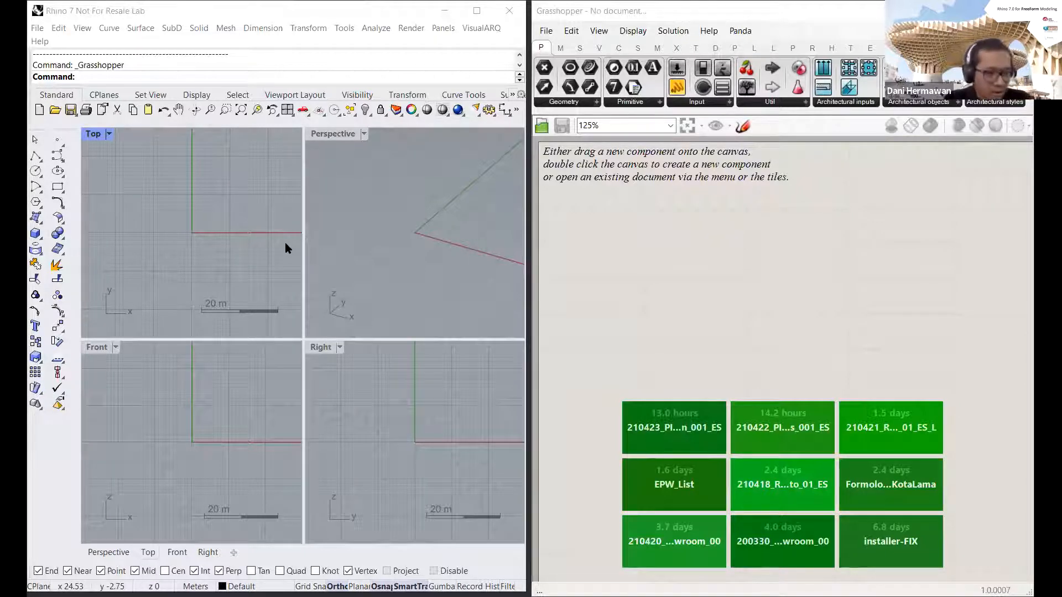
{"action": "left_click", "coordinate": [476, 14]}
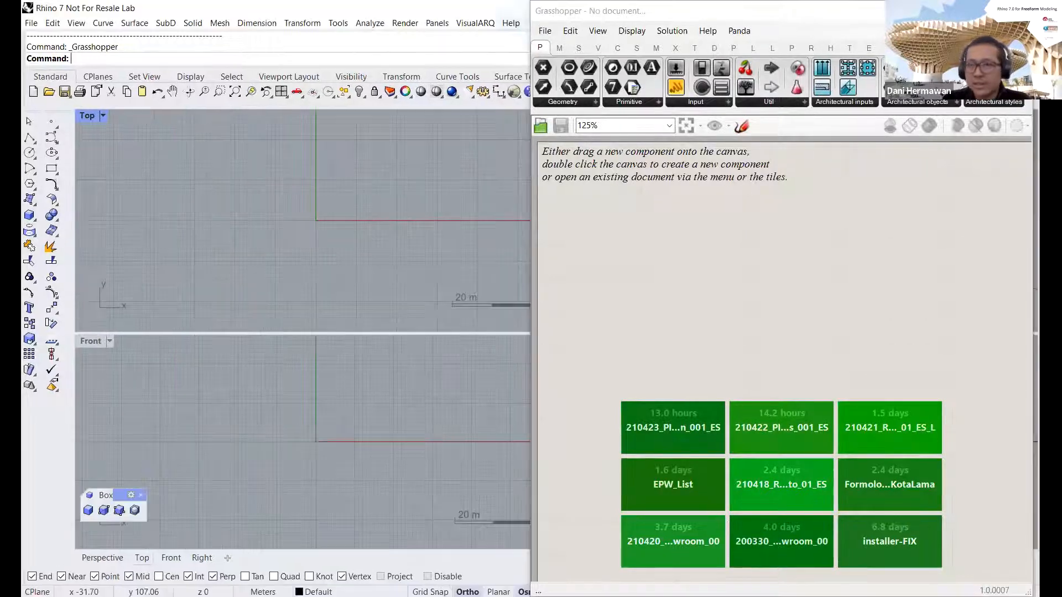
{"action": "left_click", "coordinate": [952, 11]}
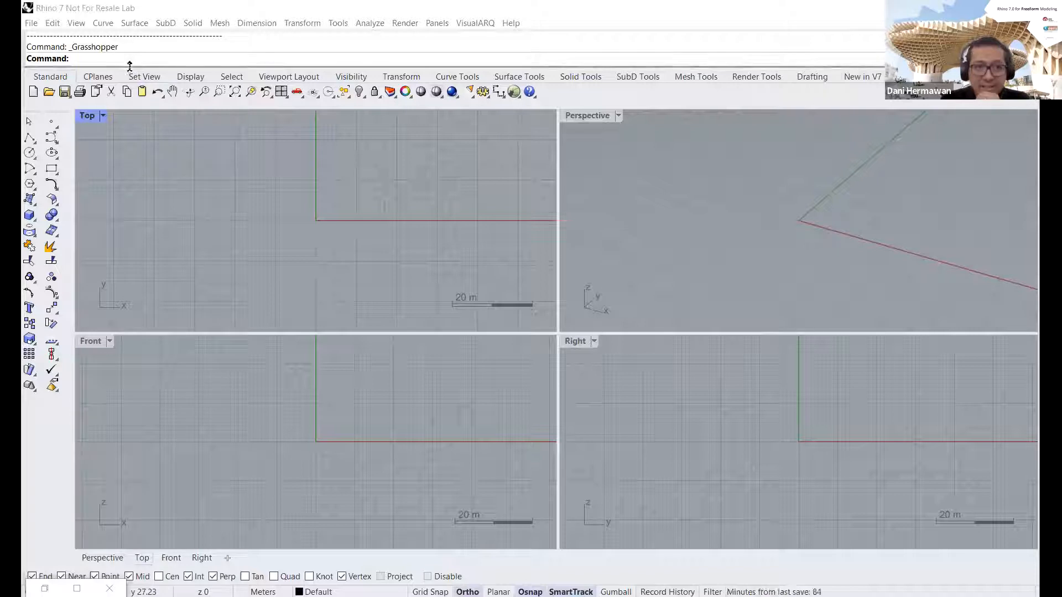
Step: Enlarge the command area, undock it, and dock it back at full width above the toolbars
{"action": "mouse_move", "coordinate": [129, 65]}
{"action": "left_mouse_down"}
{"action": "mouse_move", "coordinate": [138, 85]}
{"action": "mouse_move", "coordinate": [153, 87]}
{"action": "mouse_move", "coordinate": [142, 75]}
{"action": "left_mouse_up"}
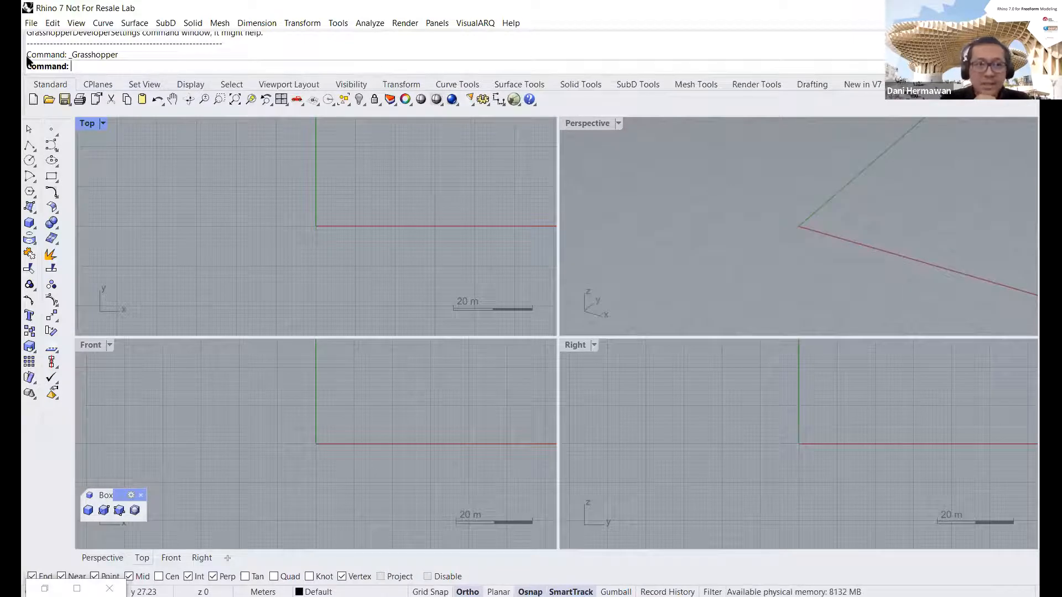
{"action": "left_click_drag", "start_coordinate": [27, 53], "coordinate": [29, 540]}
{"action": "left_click_drag", "start_coordinate": [223, 293], "coordinate": [539, 49]}
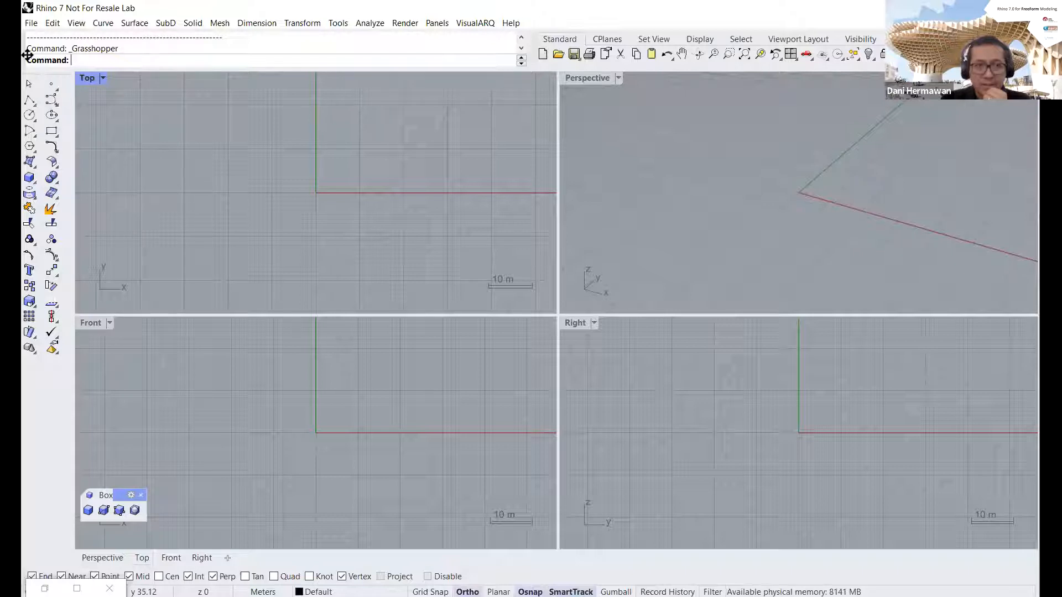
{"action": "left_click_drag", "start_coordinate": [25, 56], "coordinate": [180, 81]}
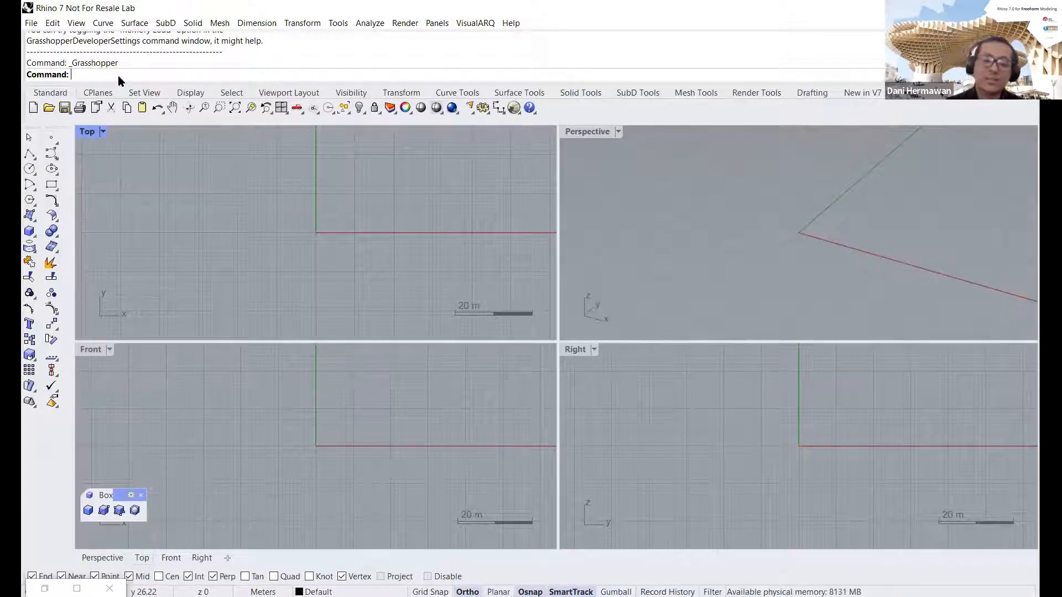
Step: Run the Line command to view its command-line options, and cancel it without drawing
{"action": "type", "text": "Line"}
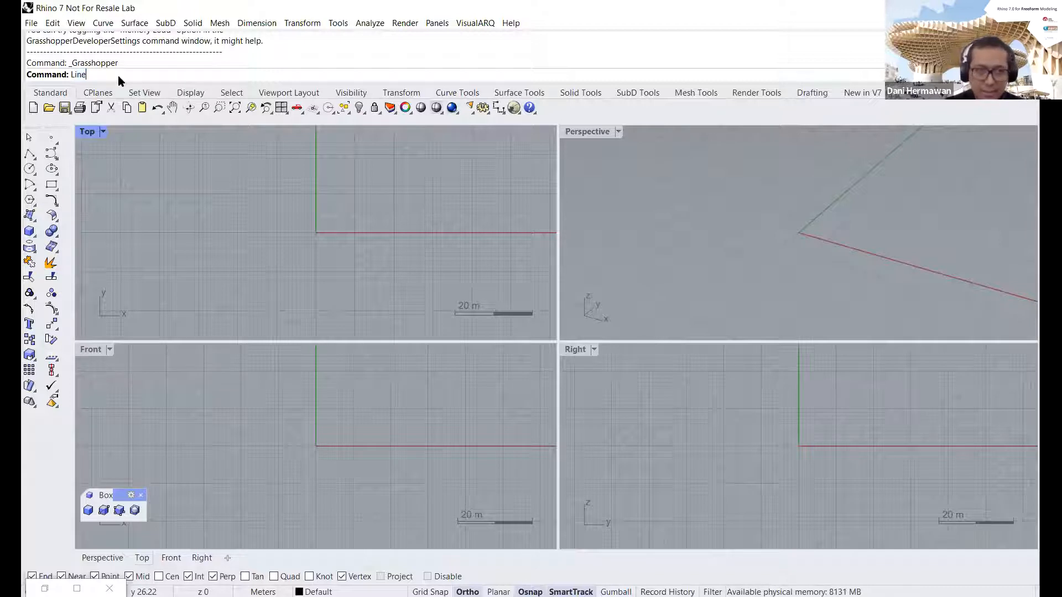
{"action": "key", "text": "Return"}
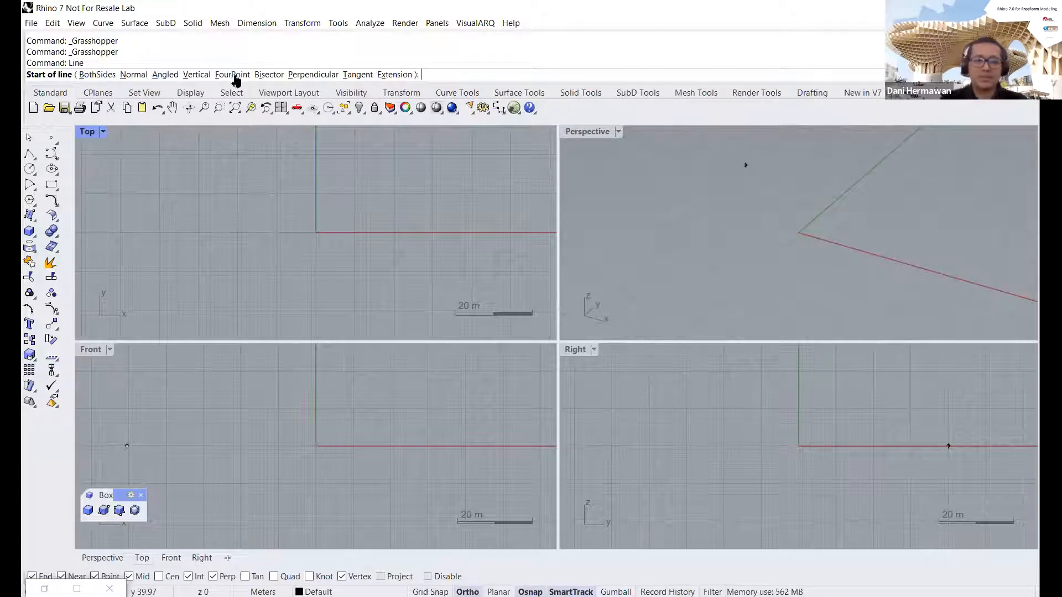
{"action": "key", "text": "Escape"}
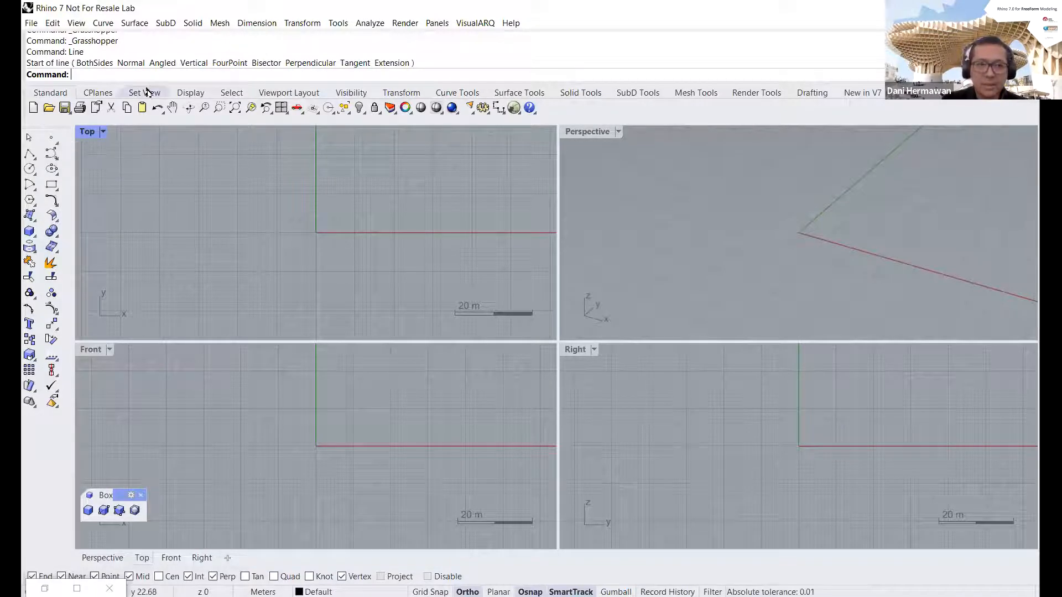
Step: Enter Point at the command prompt to list the commands containing that word
{"action": "type", "text": "'poi"}
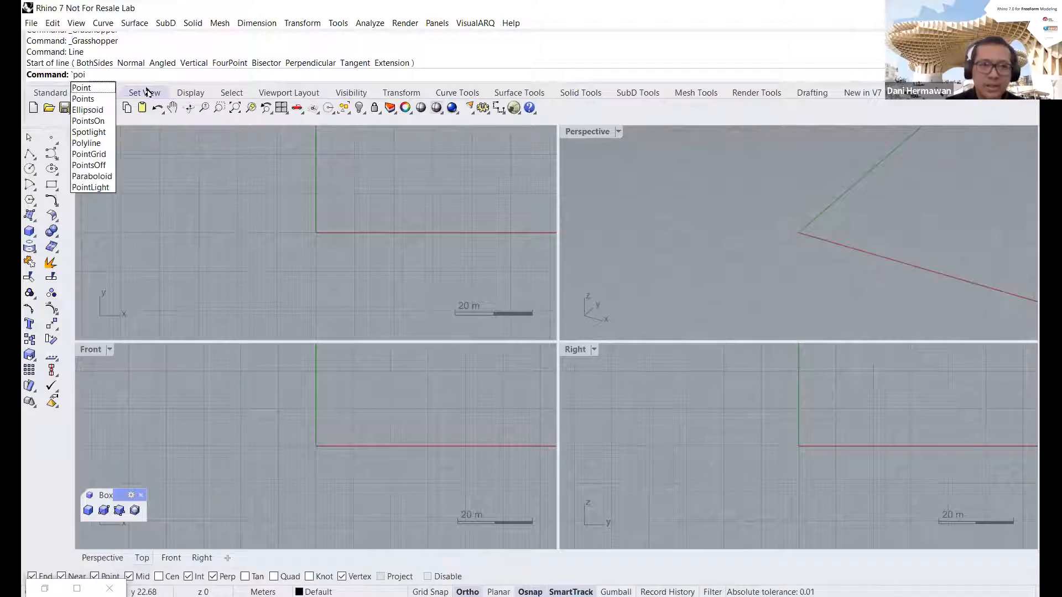
{"action": "key", "text": "BackSpace"}
{"action": "key", "text": "BackSpace"}
{"action": "type", "text": "Pint"}
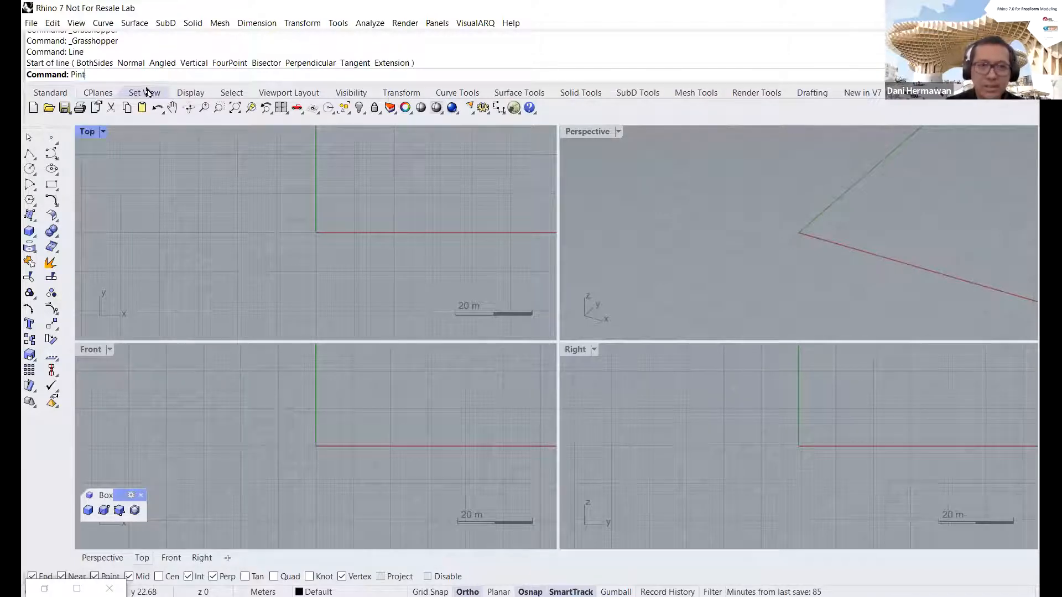
{"action": "key", "text": "BackSpace"}
{"action": "key", "text": "BackSpace"}
{"action": "key", "text": "BackSpace"}
{"action": "type", "text": "oint"}
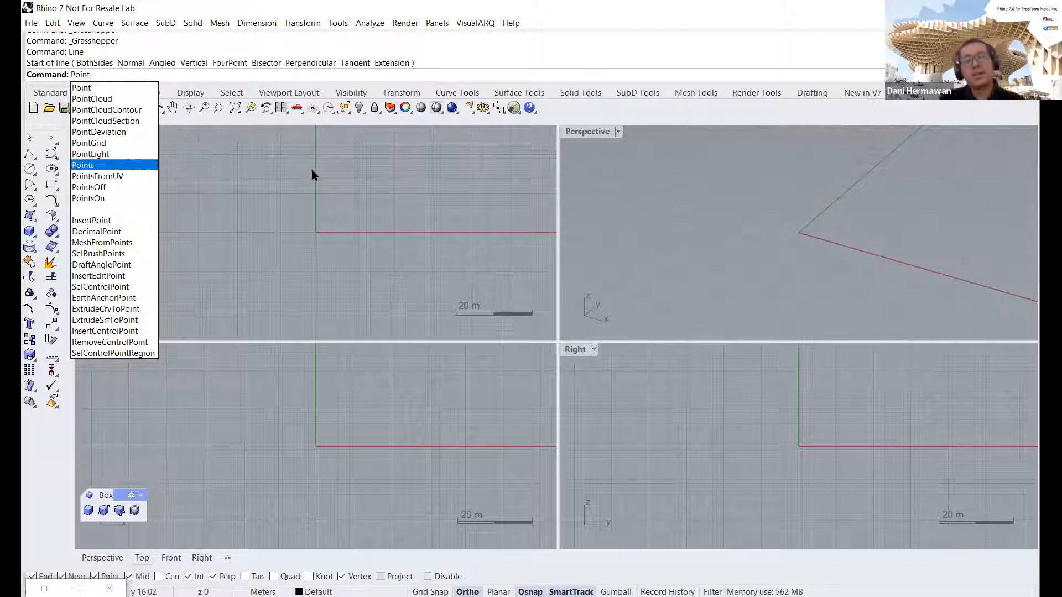
Step: Clear the command prompt and examine the CPlanes, Set View, Display, Select, Viewport Layout and Visibility toolbar groups
{"action": "key", "text": "Escape"}
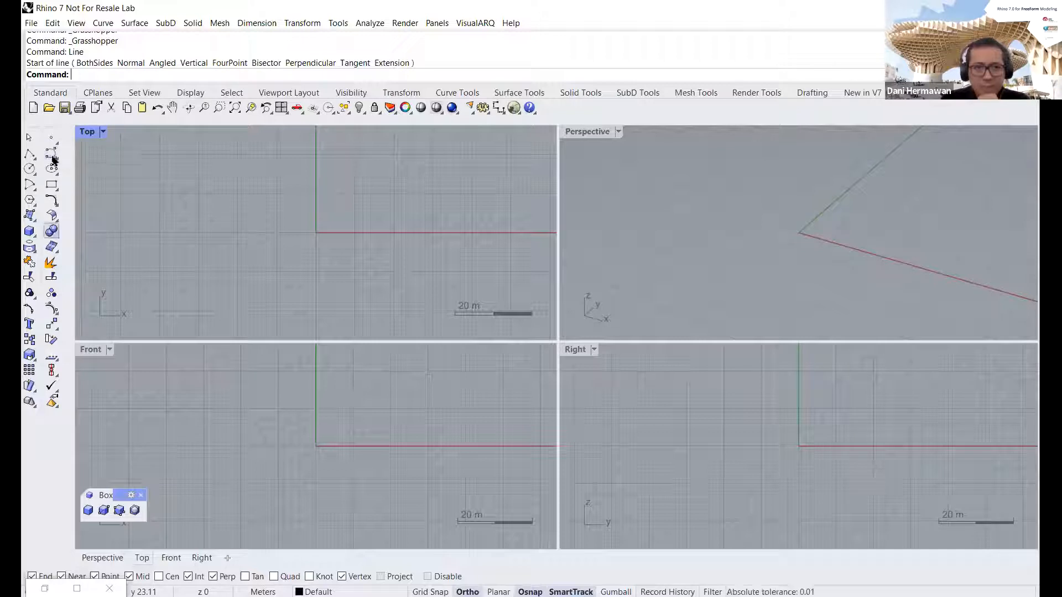
{"action": "left_click", "coordinate": [96, 94]}
{"action": "left_click", "coordinate": [147, 91]}
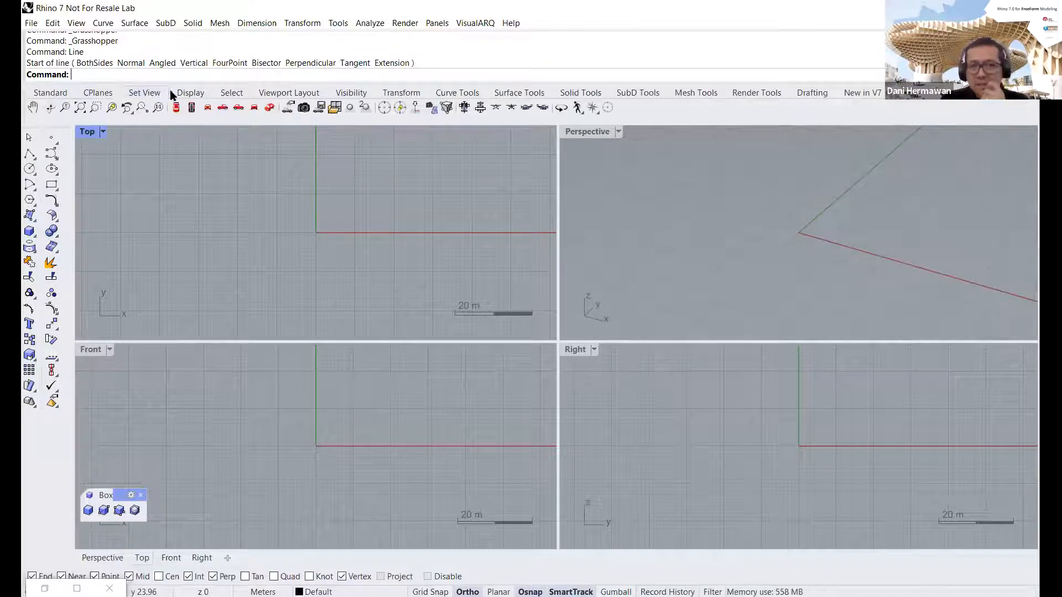
{"action": "left_click", "coordinate": [197, 93]}
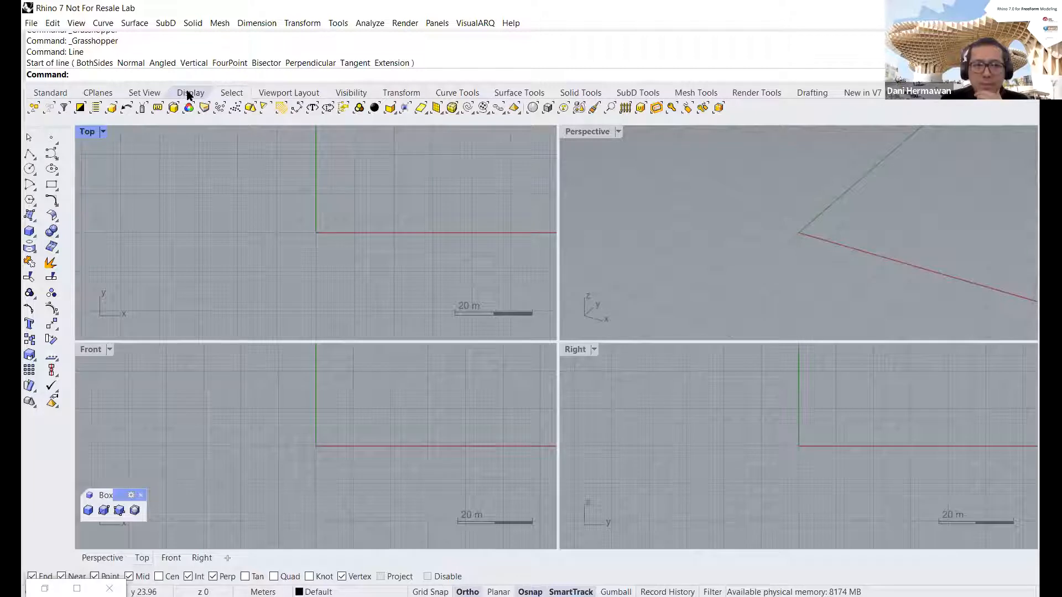
{"action": "left_click", "coordinate": [189, 94]}
{"action": "left_click", "coordinate": [226, 93]}
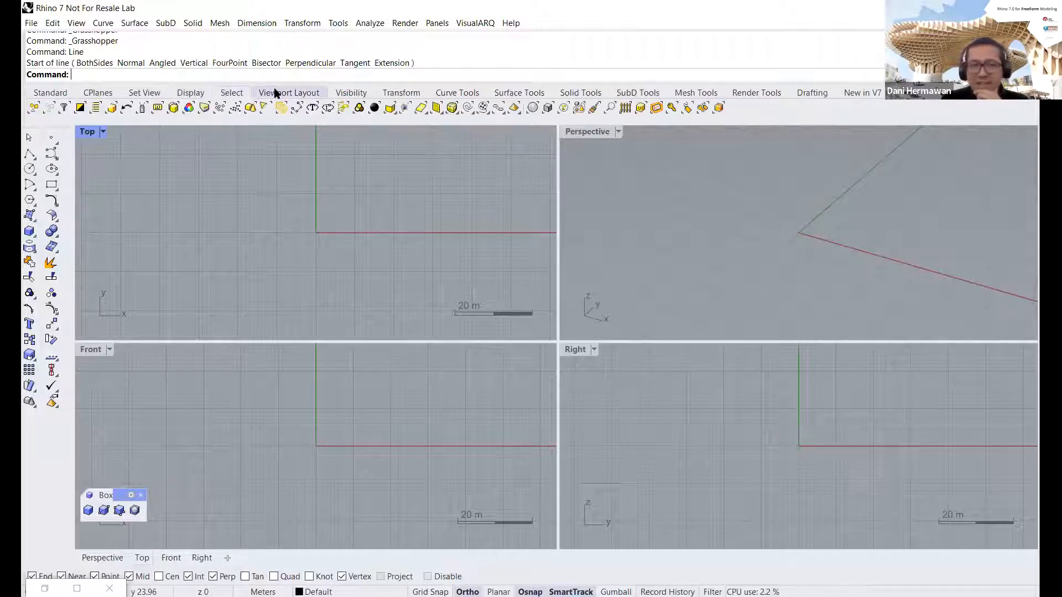
{"action": "left_click", "coordinate": [287, 94]}
{"action": "left_click", "coordinate": [348, 93]}
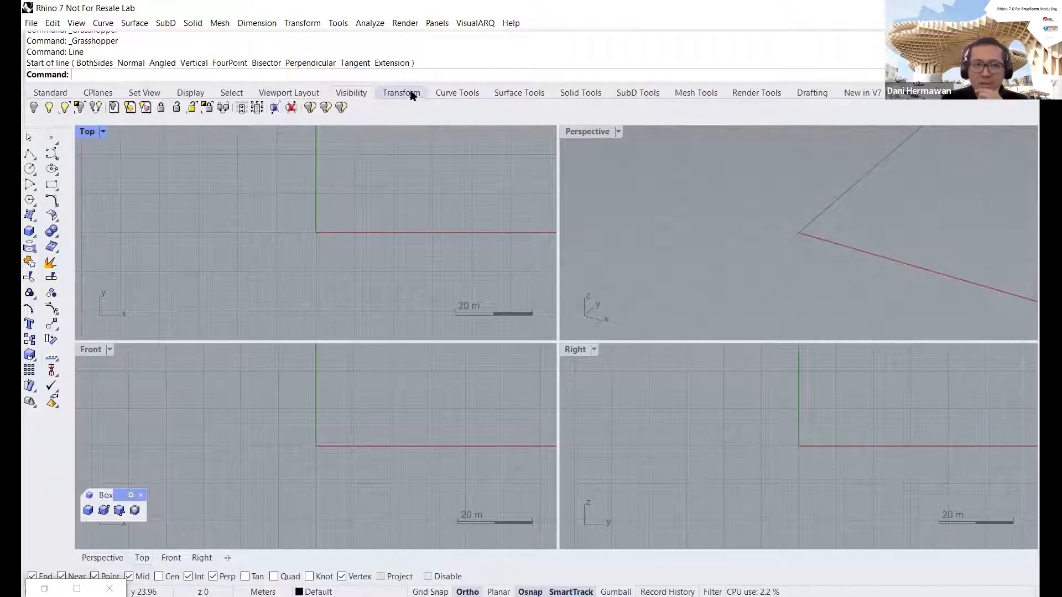
Step: Examine the remaining toolbar groups from Transform through Drafting and New in V7, and return to the Standard group
{"action": "left_click", "coordinate": [402, 93]}
{"action": "left_click", "coordinate": [447, 93]}
{"action": "left_click", "coordinate": [520, 92]}
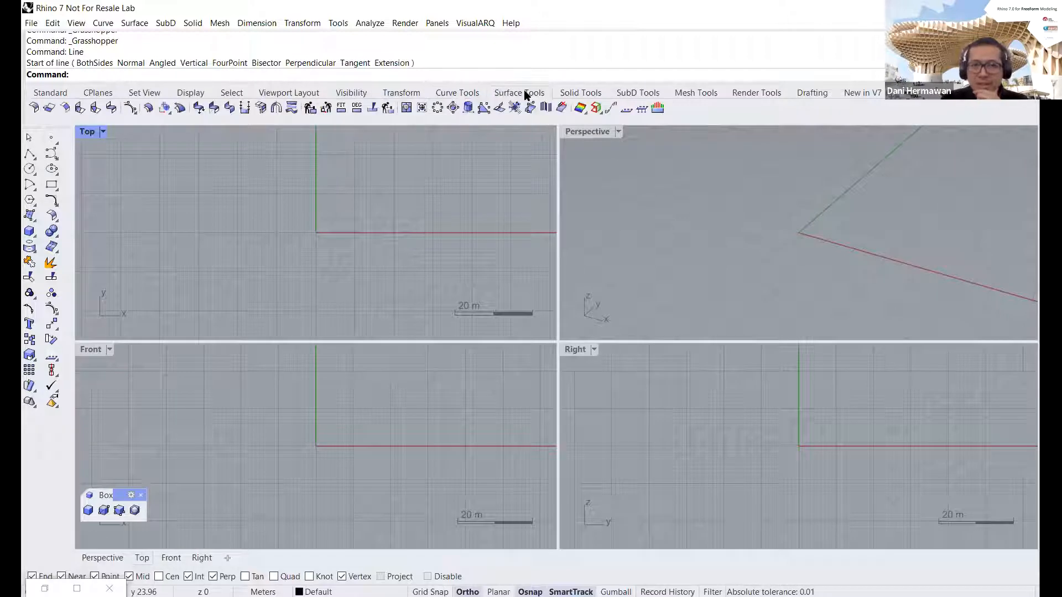
{"action": "left_click", "coordinate": [575, 93]}
{"action": "left_click", "coordinate": [695, 93]}
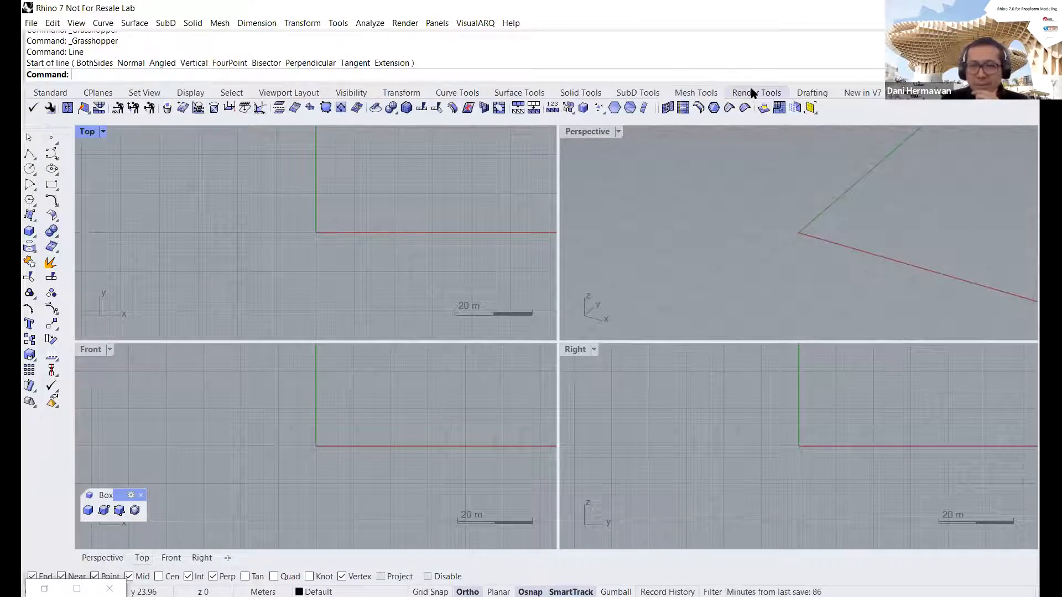
{"action": "left_click", "coordinate": [762, 93]}
{"action": "left_click", "coordinate": [811, 92]}
{"action": "left_click", "coordinate": [857, 92]}
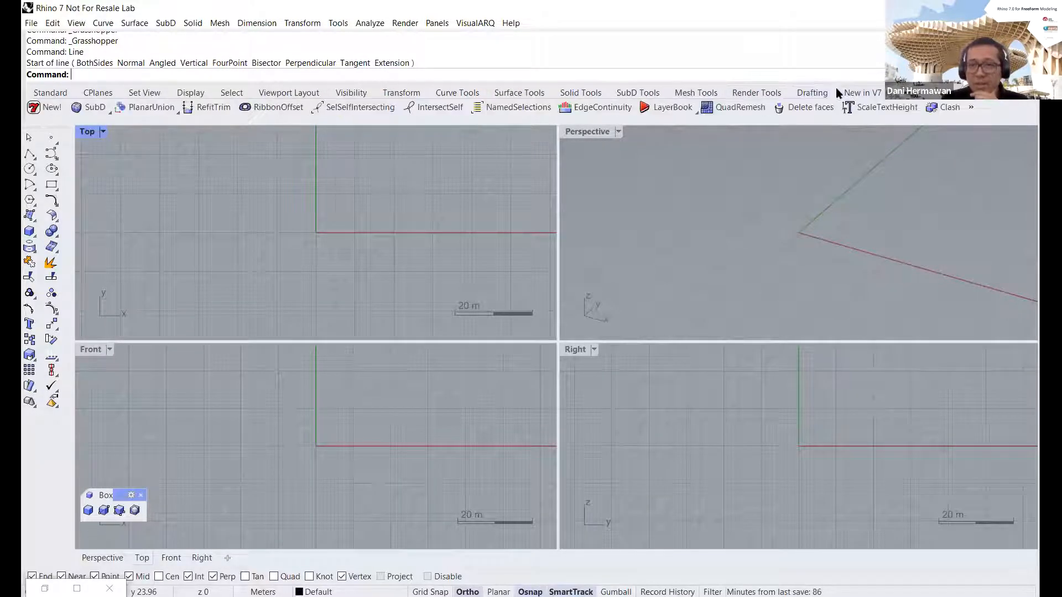
{"action": "left_click", "coordinate": [811, 93]}
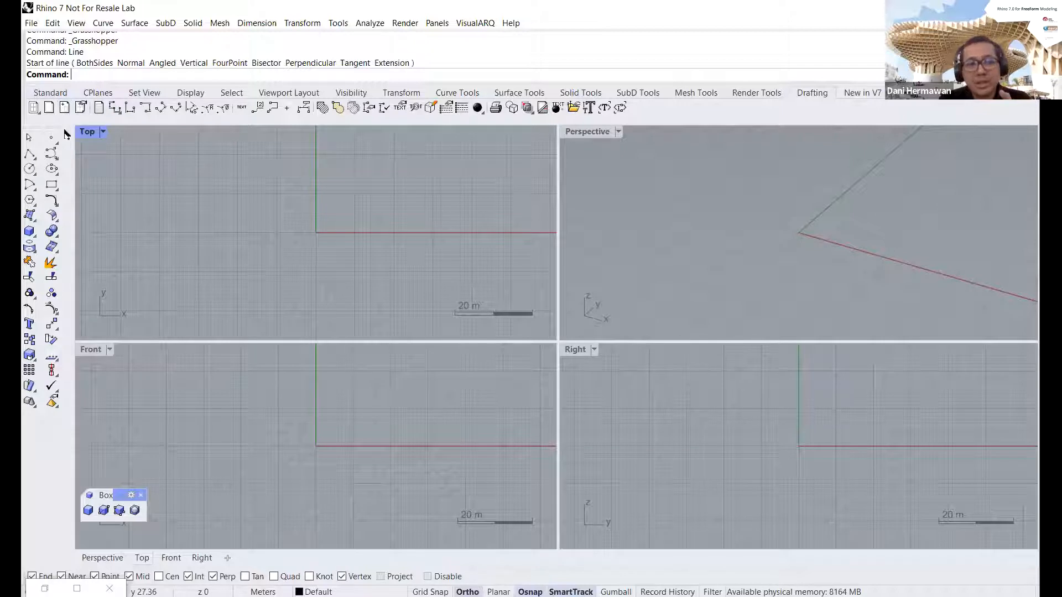
{"action": "left_click", "coordinate": [52, 92]}
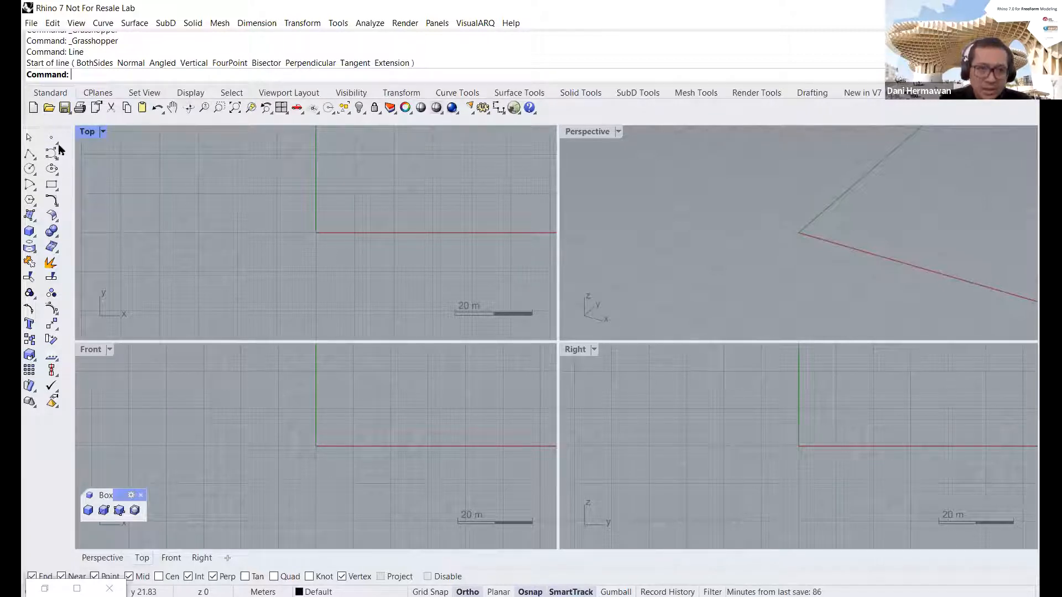
Step: Detach the CPlanes flyout as a floating toolbar and close it, and expand and collapse the object snap flyout
{"action": "left_click", "coordinate": [52, 139]}
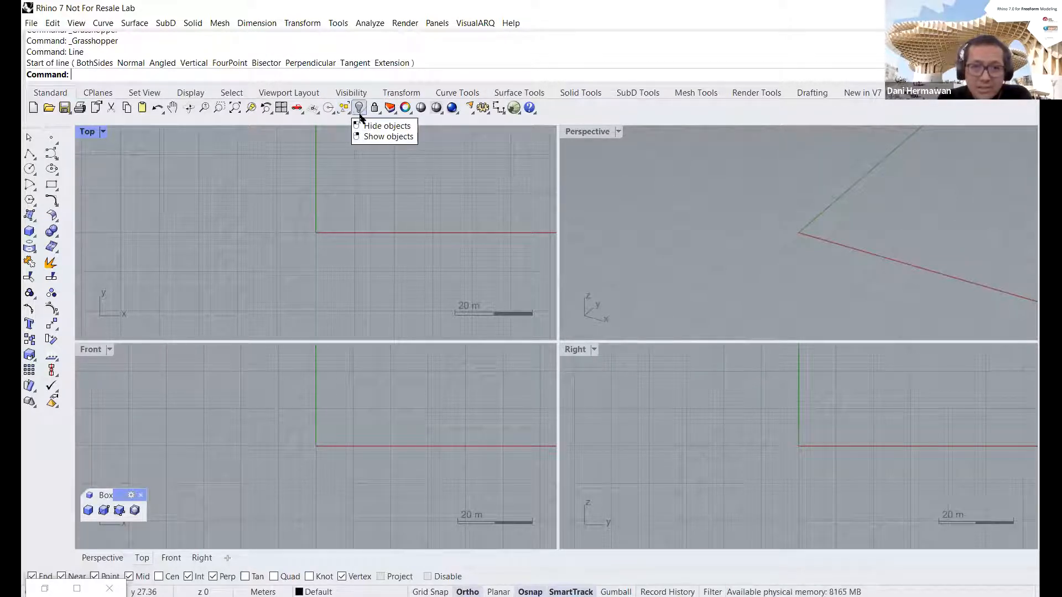
{"action": "left_click", "coordinate": [319, 113]}
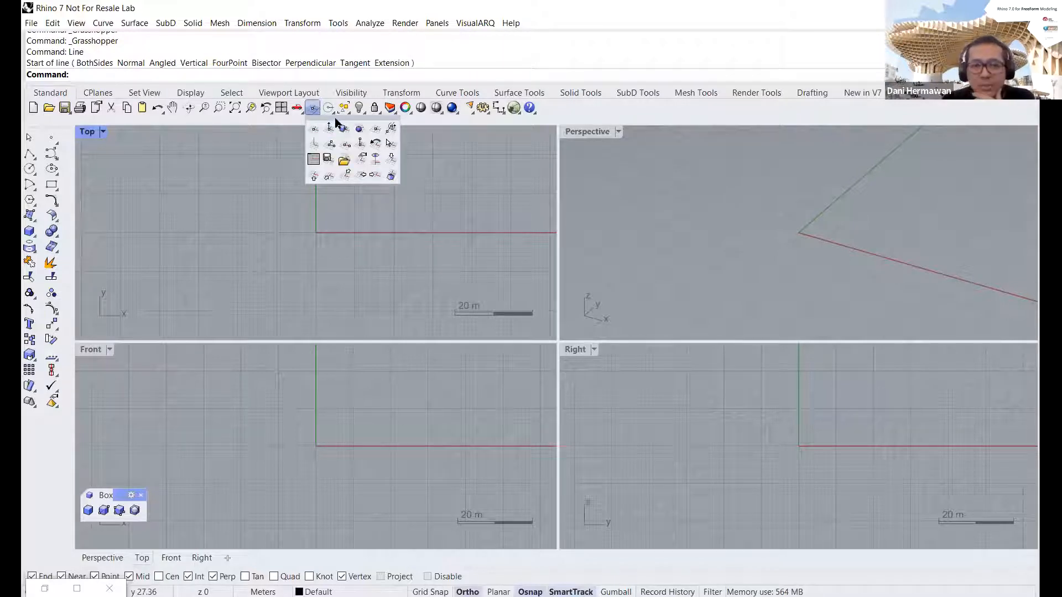
{"action": "left_click_drag", "start_coordinate": [336, 121], "coordinate": [318, 151]}
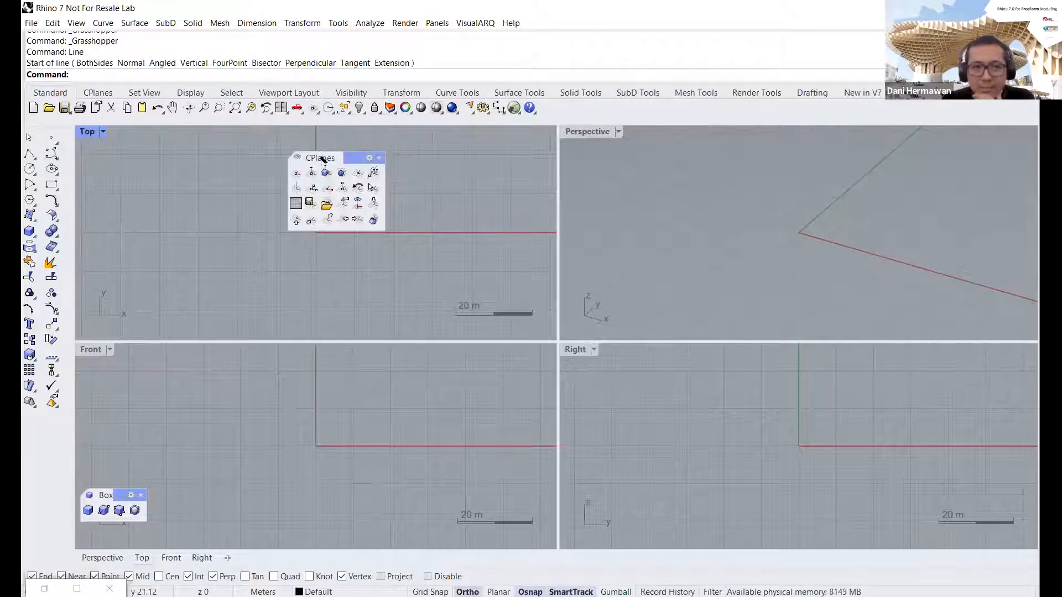
{"action": "left_click", "coordinate": [378, 158]}
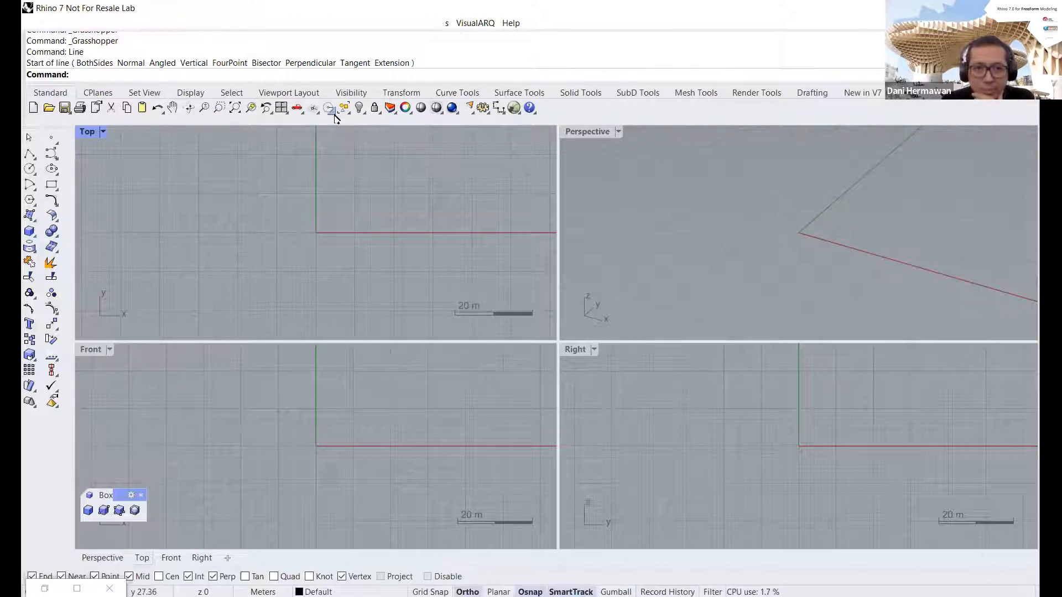
{"action": "left_click", "coordinate": [329, 108]}
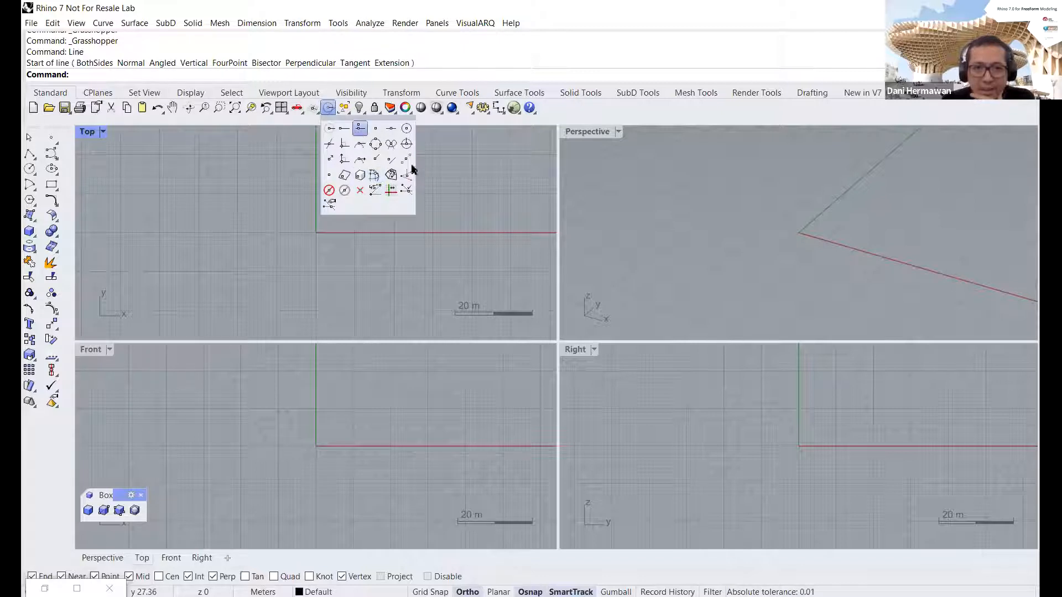
{"action": "left_click", "coordinate": [452, 184]}
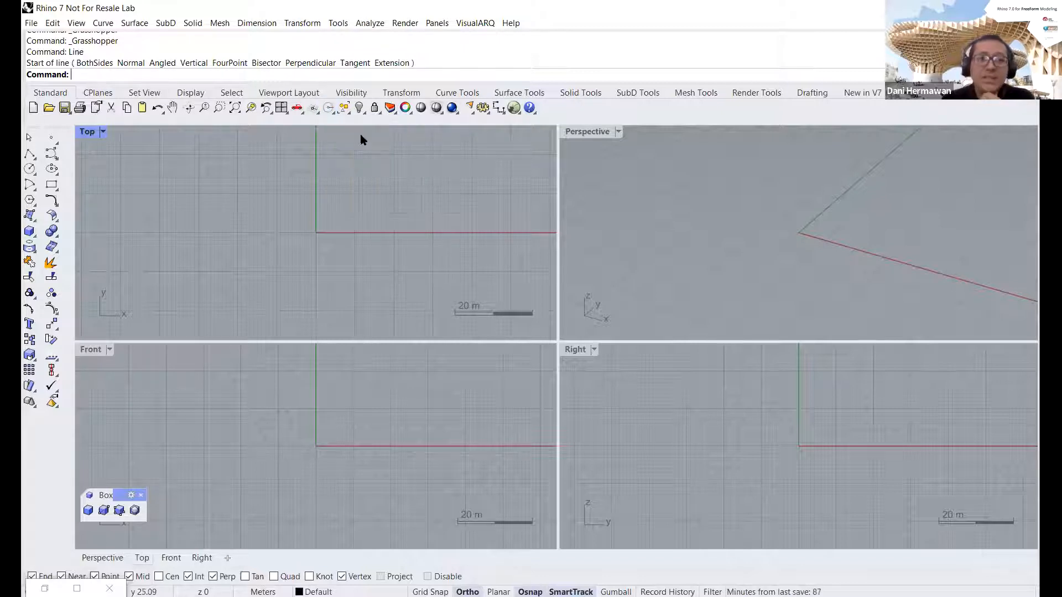
Step: Detach the solids flyout as a floating toolbar, and close both it and the floating Box toolbar
{"action": "left_click", "coordinate": [35, 241]}
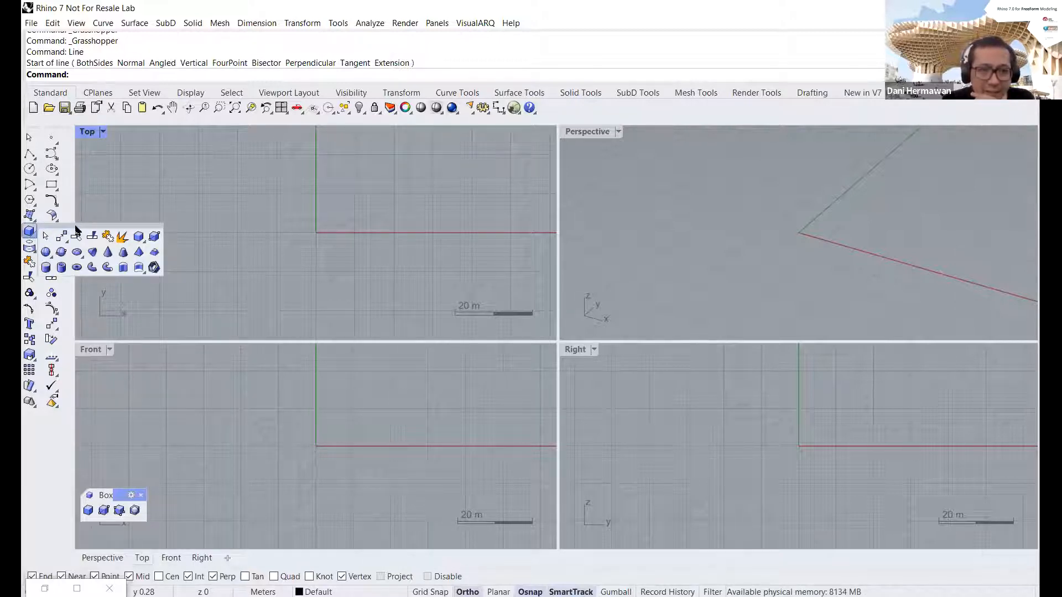
{"action": "left_click_drag", "start_coordinate": [74, 226], "coordinate": [193, 423]}
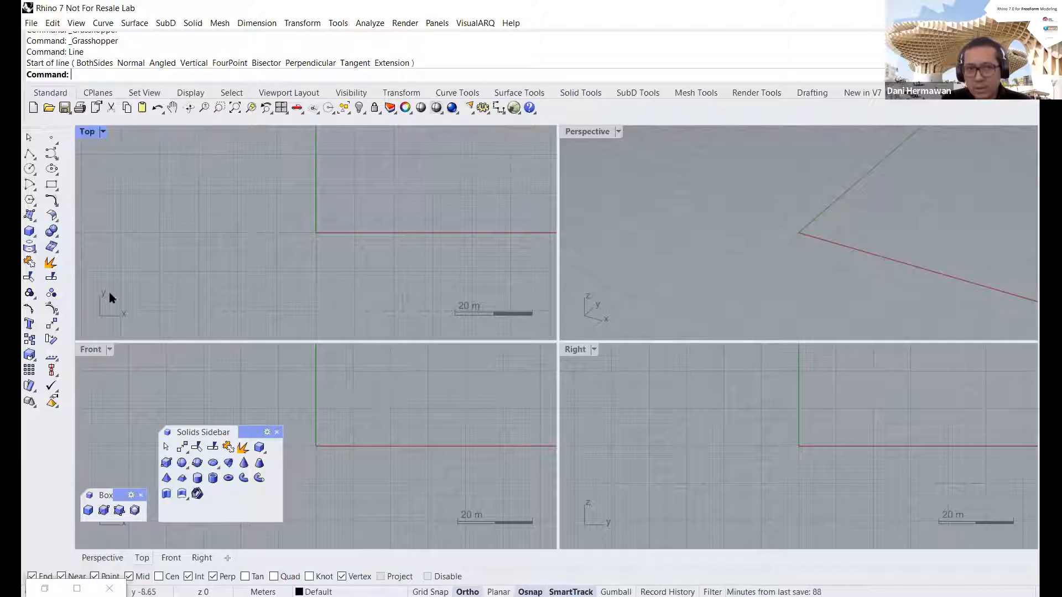
{"action": "left_click", "coordinate": [276, 432]}
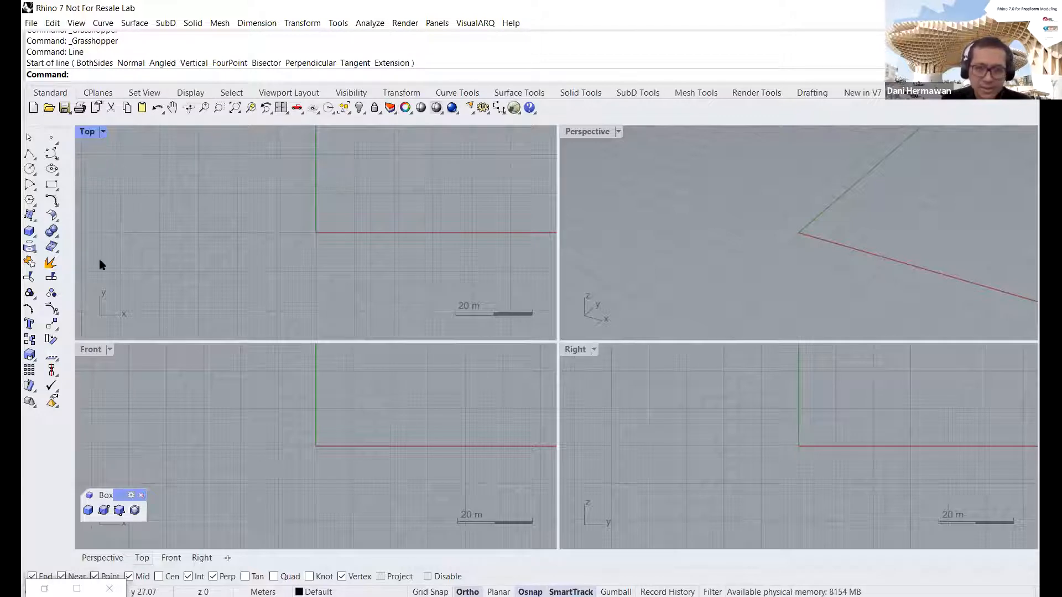
{"action": "left_click", "coordinate": [141, 495]}
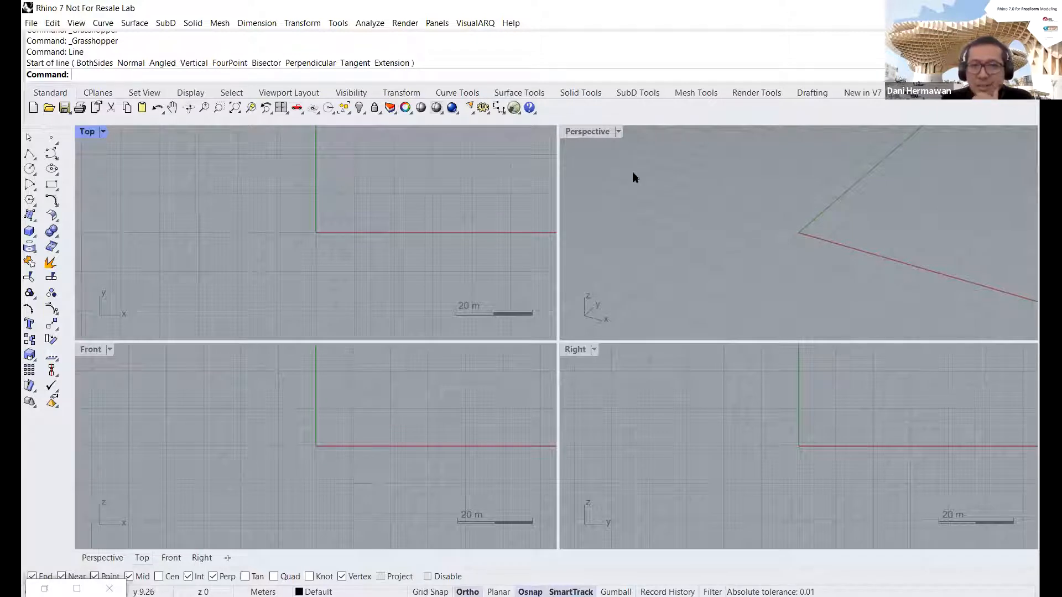
Step: Maximize the Perspective and Top viewports in turn, restoring the four-viewport layout after each
{"action": "double_click", "coordinate": [587, 135]}
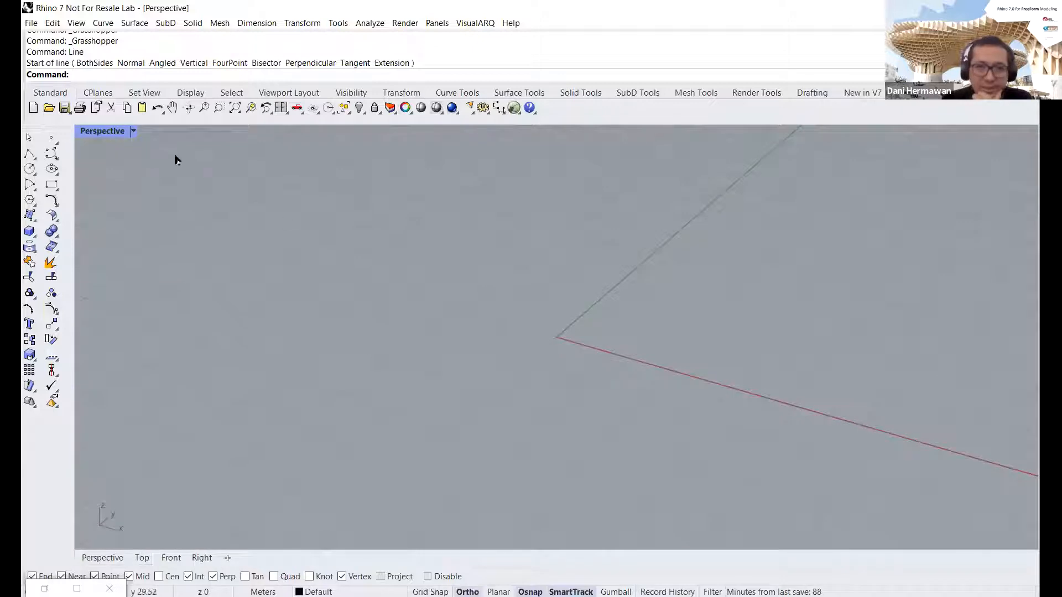
{"action": "double_click", "coordinate": [106, 134]}
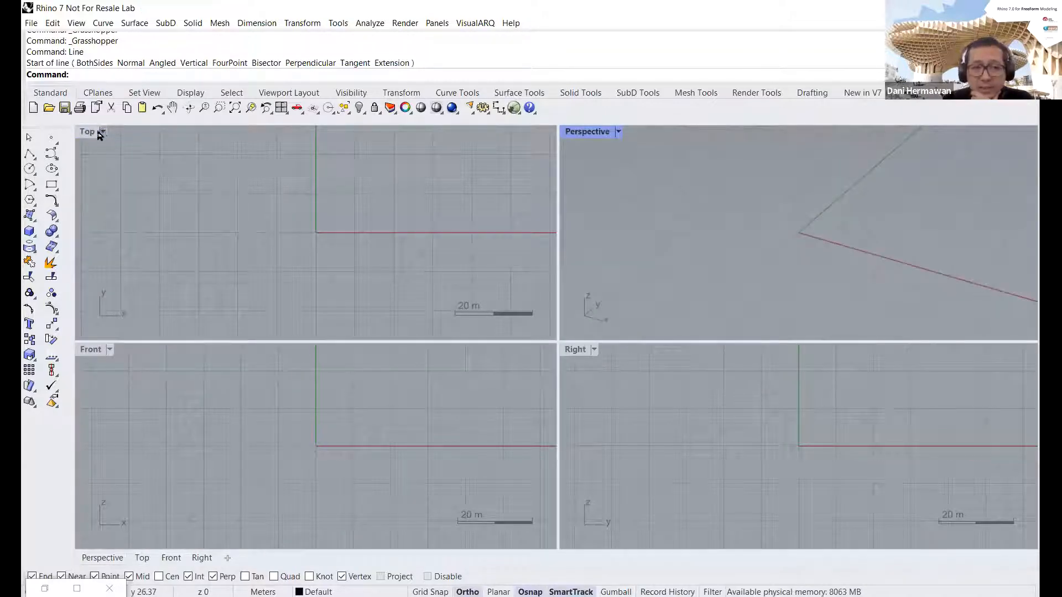
{"action": "left_click", "coordinate": [82, 132]}
{"action": "double_click", "coordinate": [84, 134]}
{"action": "double_click", "coordinate": [84, 134]}
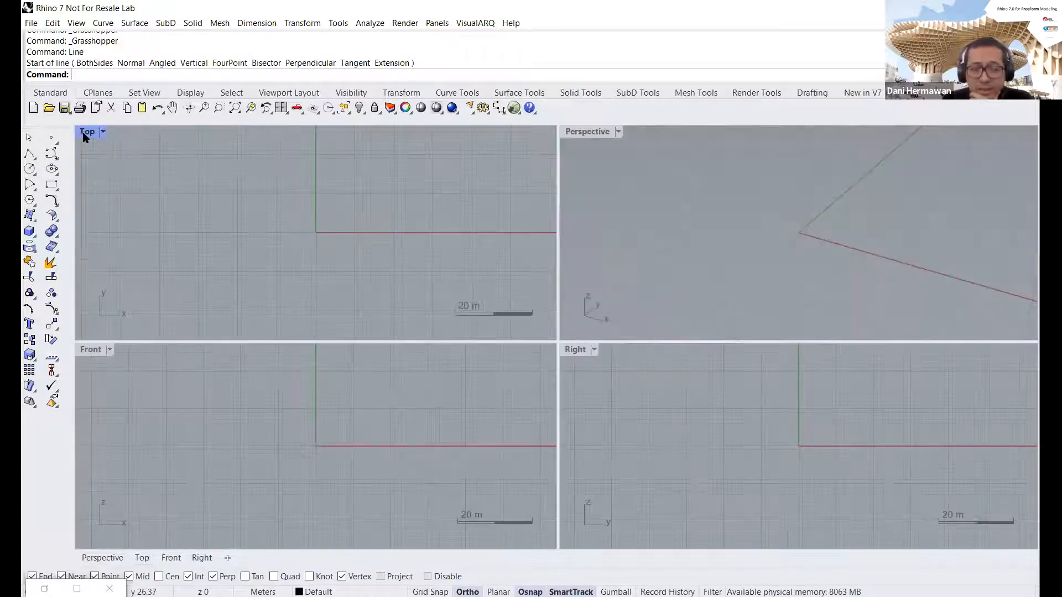
Step: Maximize the Front, Right and Perspective viewports one after another, restoring the four-viewport layout after each
{"action": "double_click", "coordinate": [83, 350]}
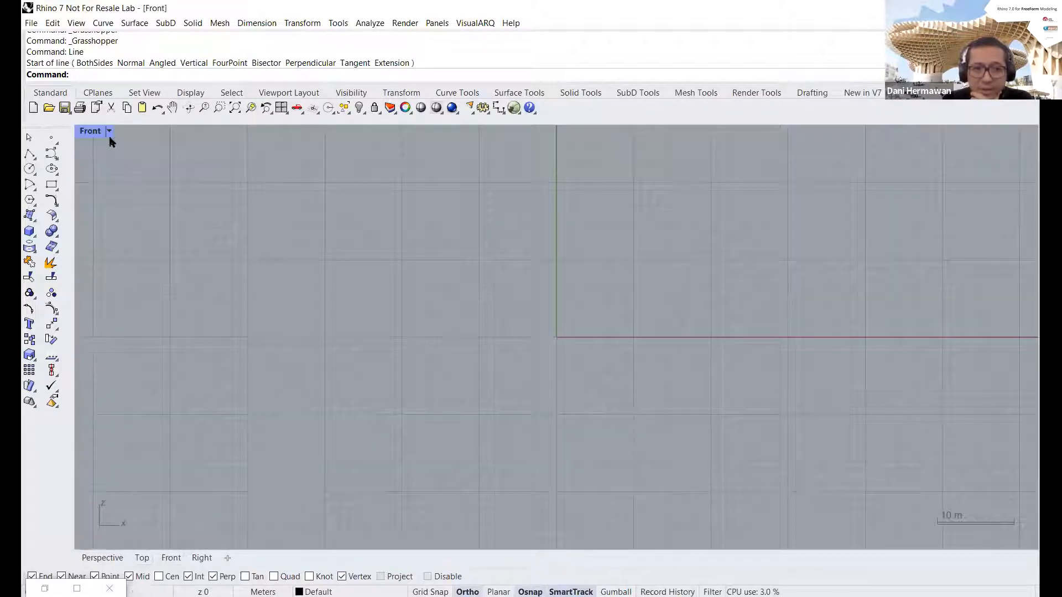
{"action": "double_click", "coordinate": [93, 134]}
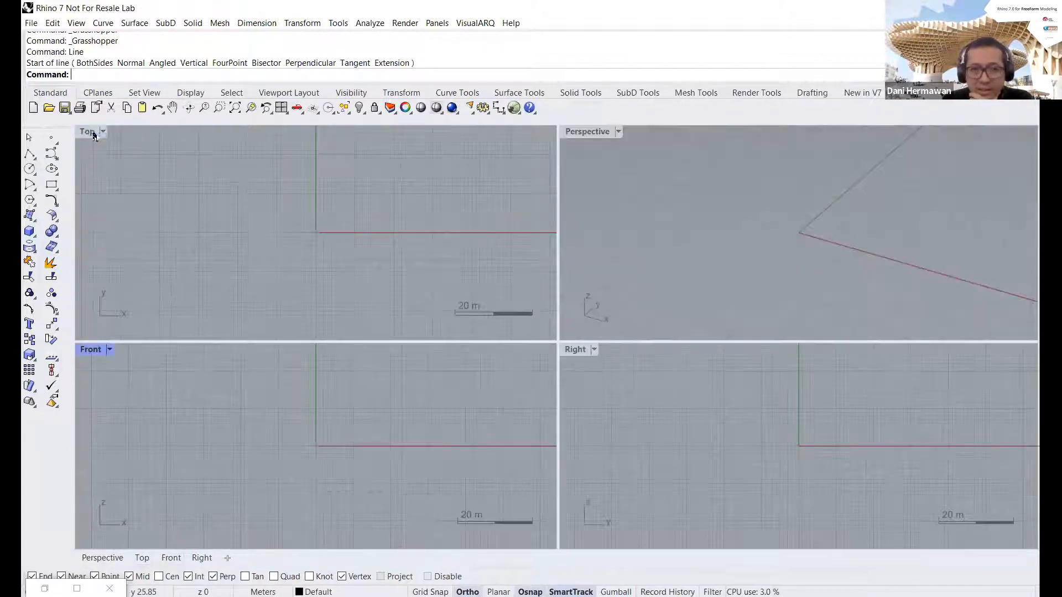
{"action": "left_click", "coordinate": [570, 357]}
{"action": "double_click", "coordinate": [569, 357]}
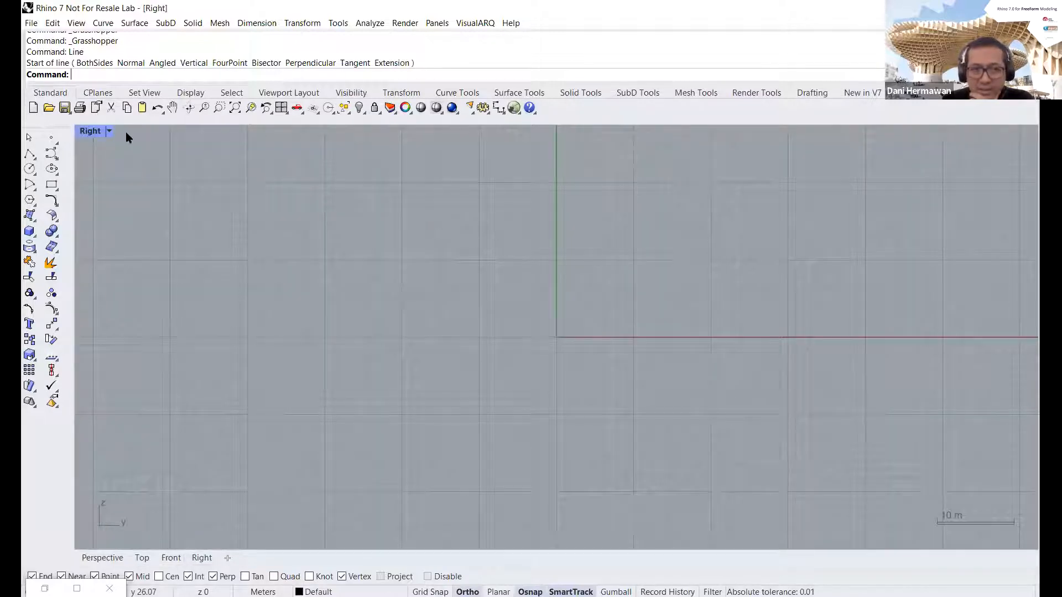
{"action": "double_click", "coordinate": [91, 132]}
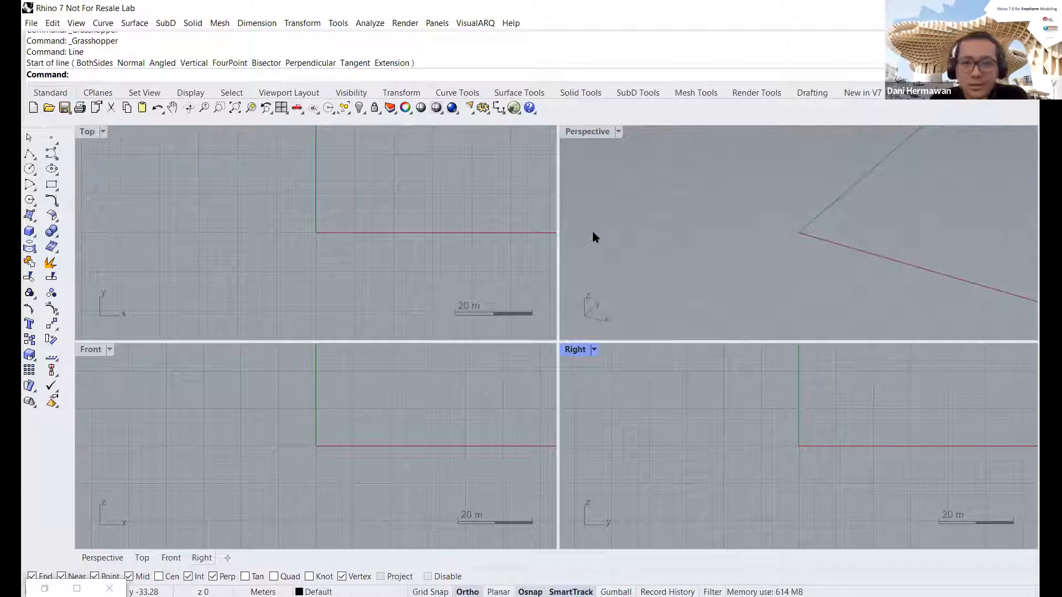
{"action": "double_click", "coordinate": [588, 138]}
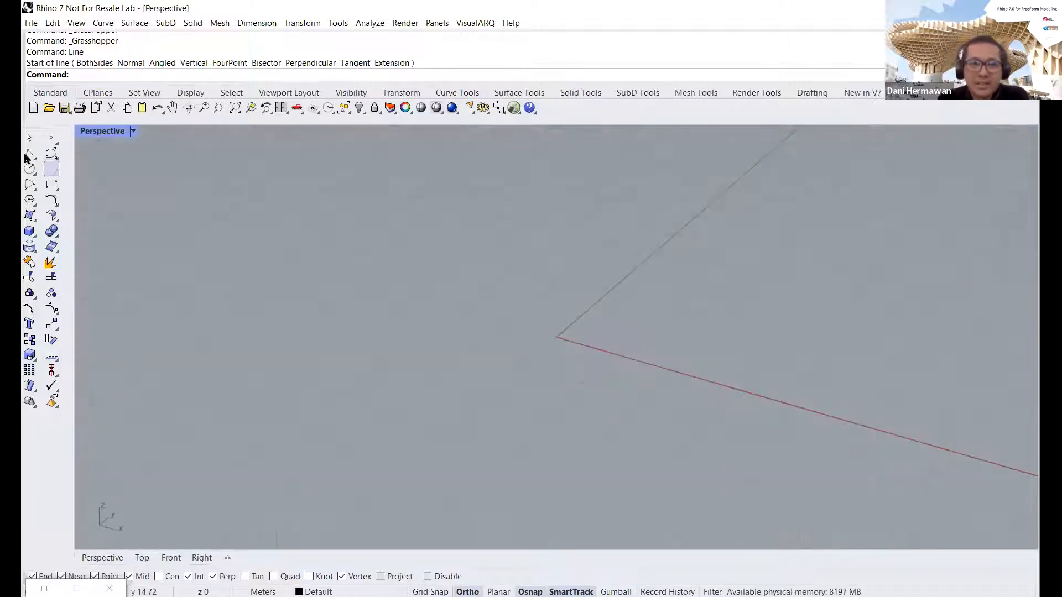
{"action": "double_click", "coordinate": [113, 132]}
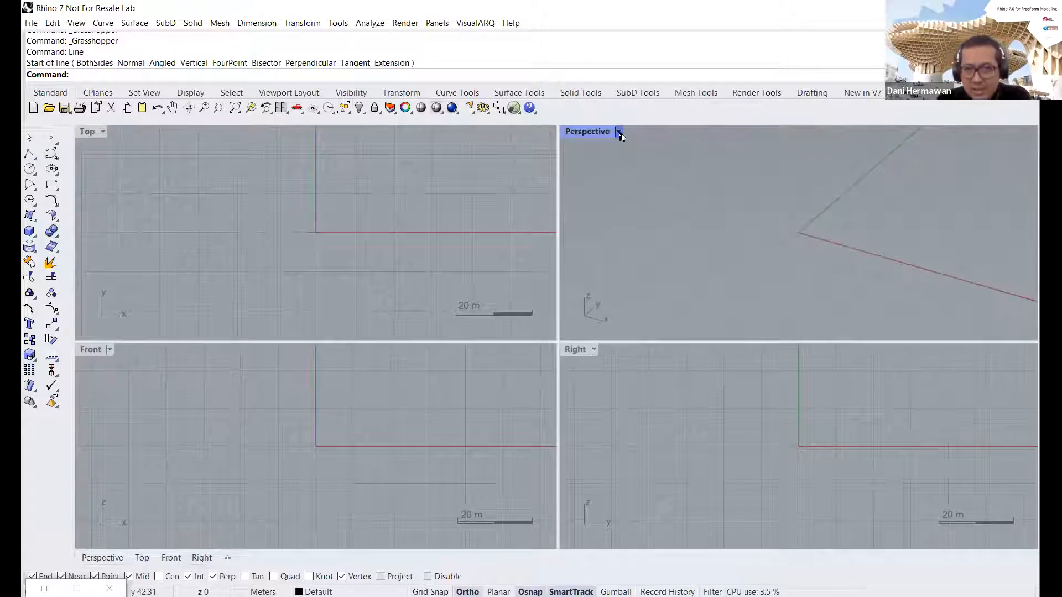
Step: Examine the Perspective viewport's display modes and view options without choosing any
{"action": "left_click", "coordinate": [618, 131]}
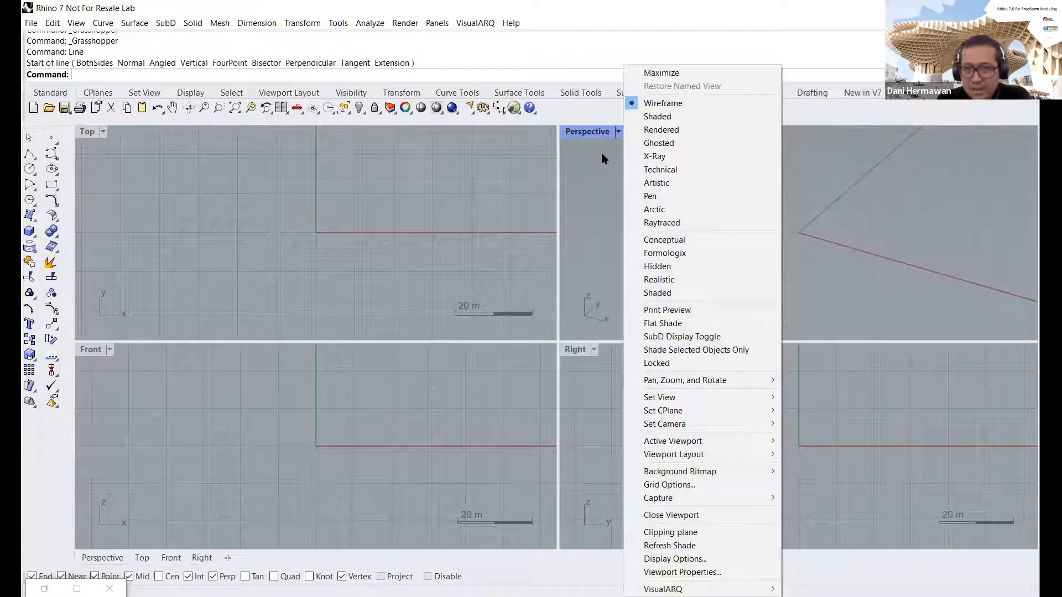
{"action": "left_click", "coordinate": [605, 153]}
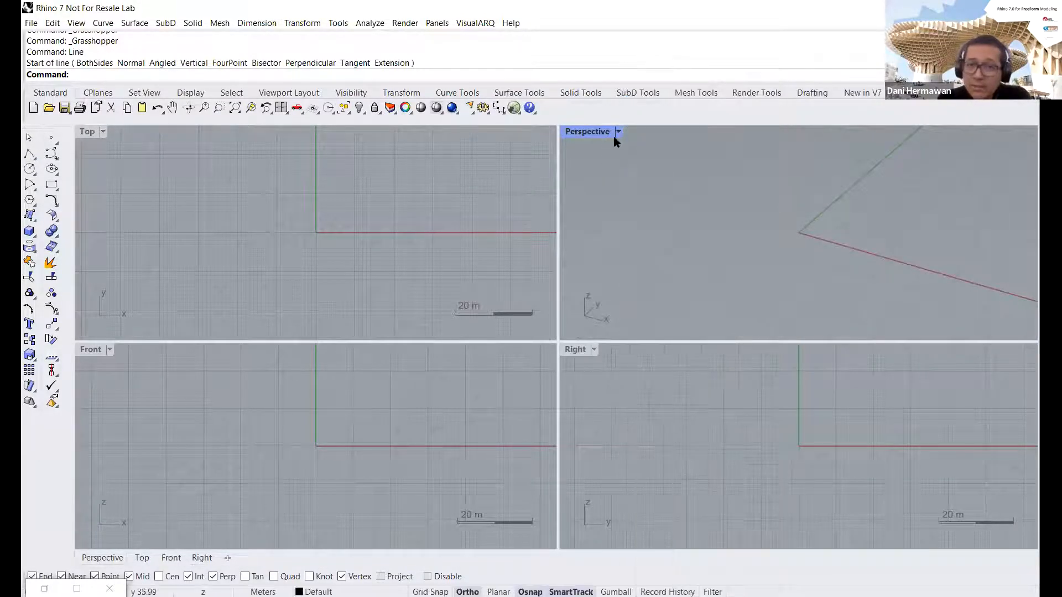
{"action": "left_click", "coordinate": [618, 132]}
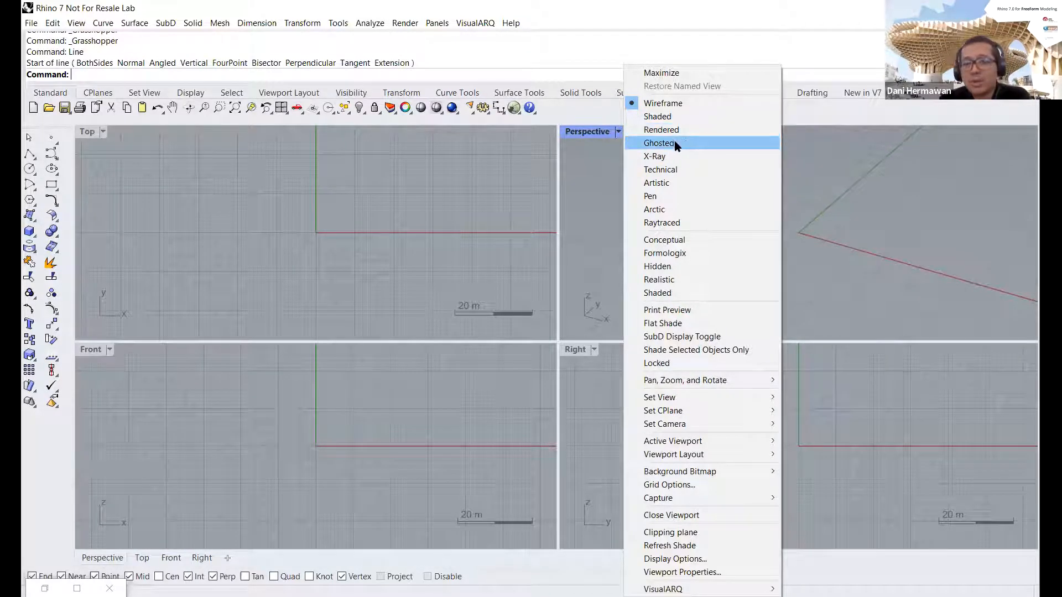
{"action": "left_click", "coordinate": [566, 221]}
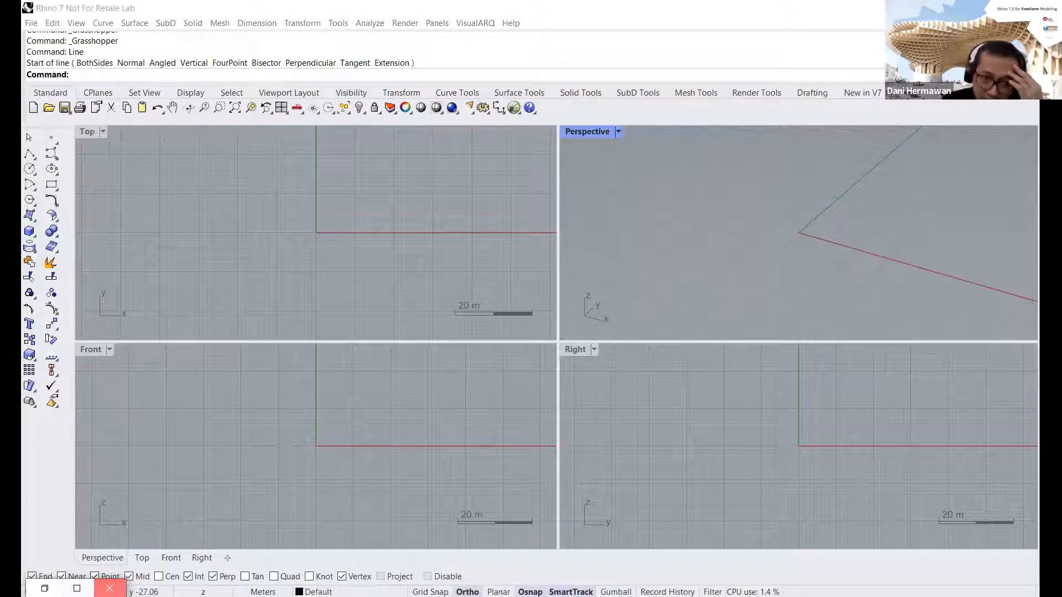
Step: Close the minimized Grasshopper window and turn off the Vertex object snap
{"action": "left_click", "coordinate": [109, 589]}
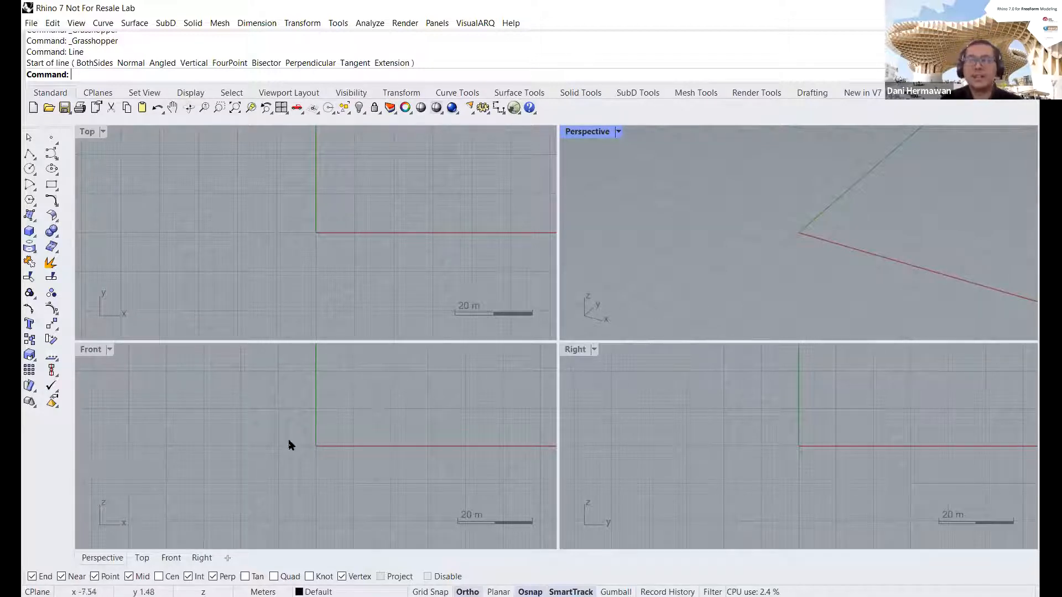
{"action": "left_click", "coordinate": [349, 578]}
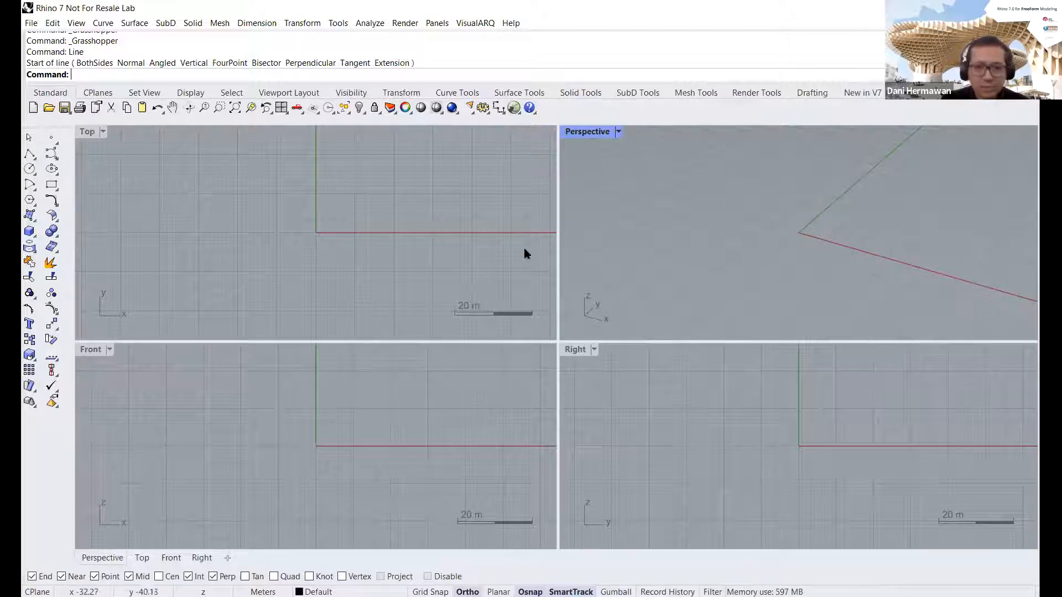
Step: Draw a wavy degree-3 control point curve through six freehand control points in the Top viewport, dipping on the negative X side
{"action": "left_click", "coordinate": [52, 154]}
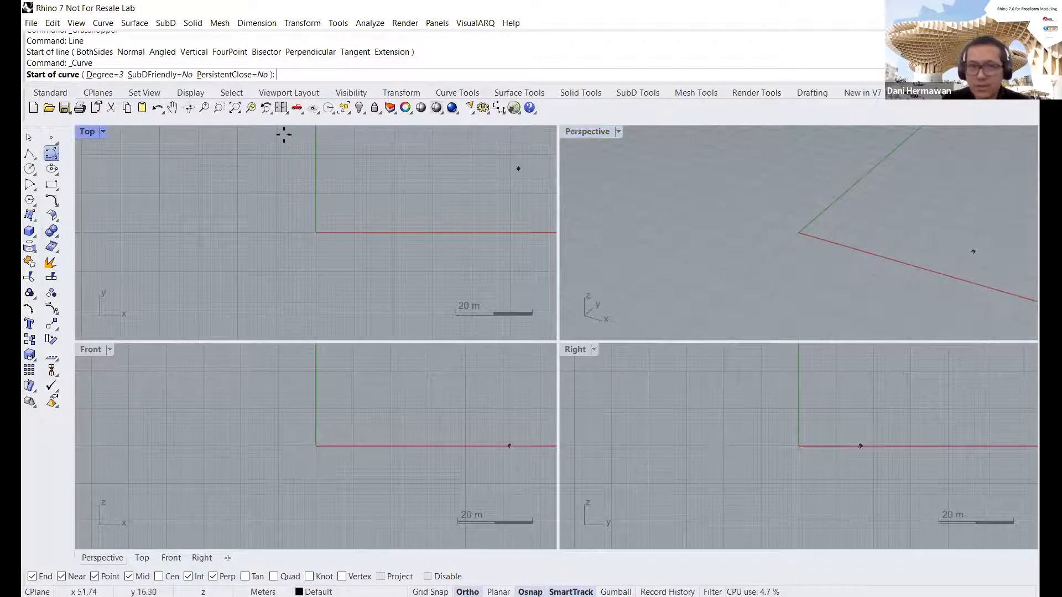
{"action": "left_click", "coordinate": [179, 164]}
{"action": "left_click", "coordinate": [179, 261]}
{"action": "left_click", "coordinate": [251, 261]}
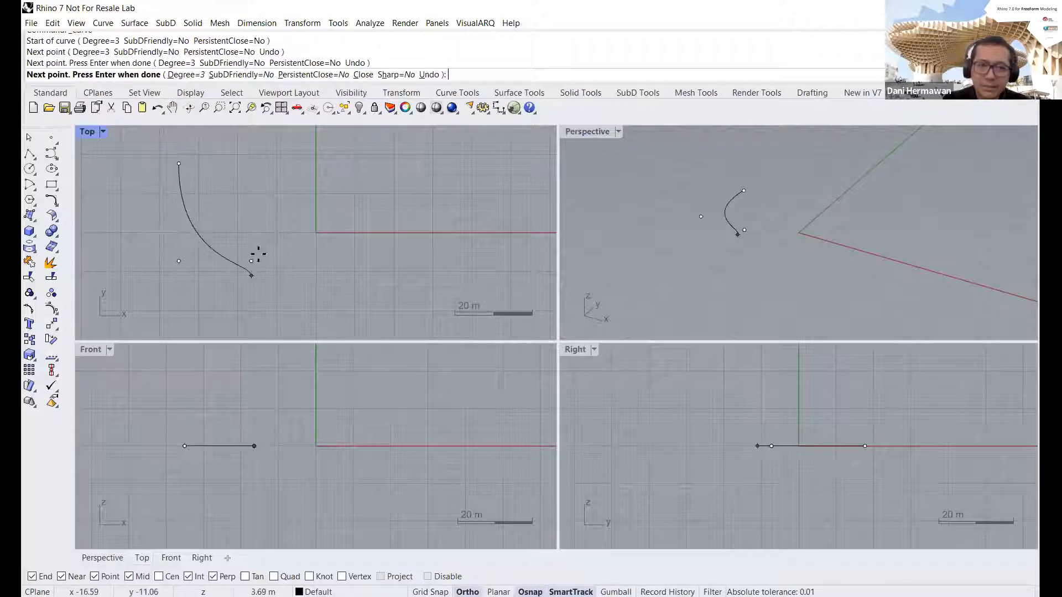
{"action": "left_click", "coordinate": [287, 171]}
{"action": "left_click", "coordinate": [387, 160]}
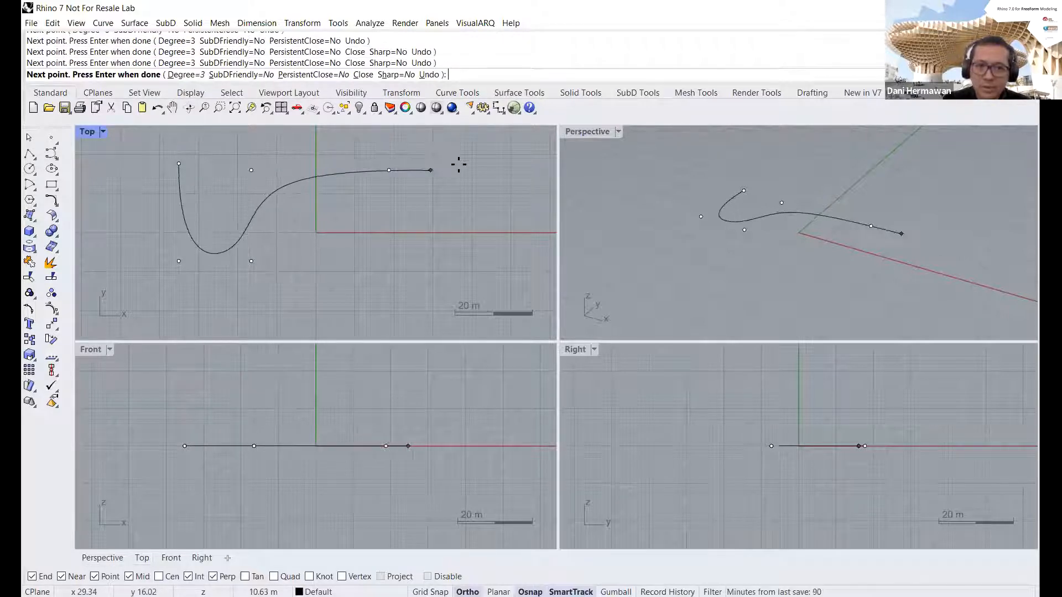
{"action": "left_click", "coordinate": [496, 173]}
{"action": "key", "text": "Return"}
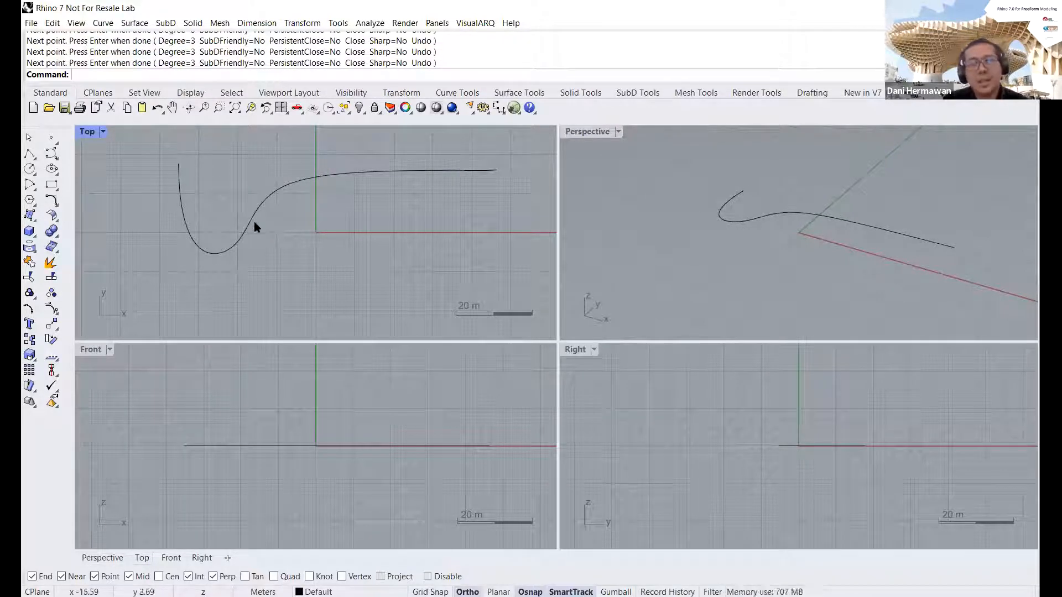
Step: Place seven point objects scattered above and below the curve in the Top viewport using the multiple-points command
{"action": "left_click", "coordinate": [52, 141]}
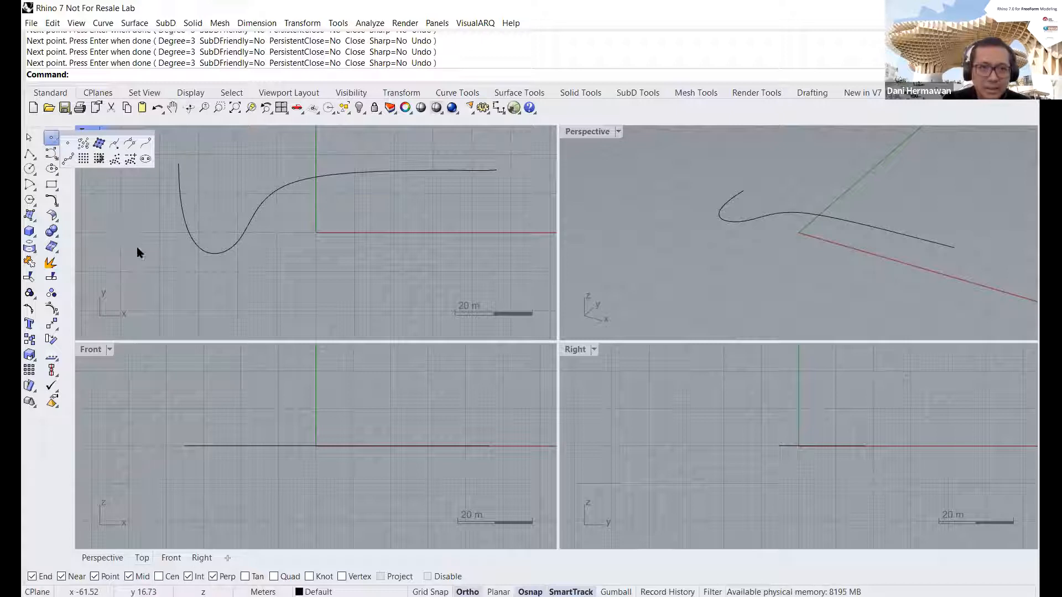
{"action": "right_click", "coordinate": [47, 140]}
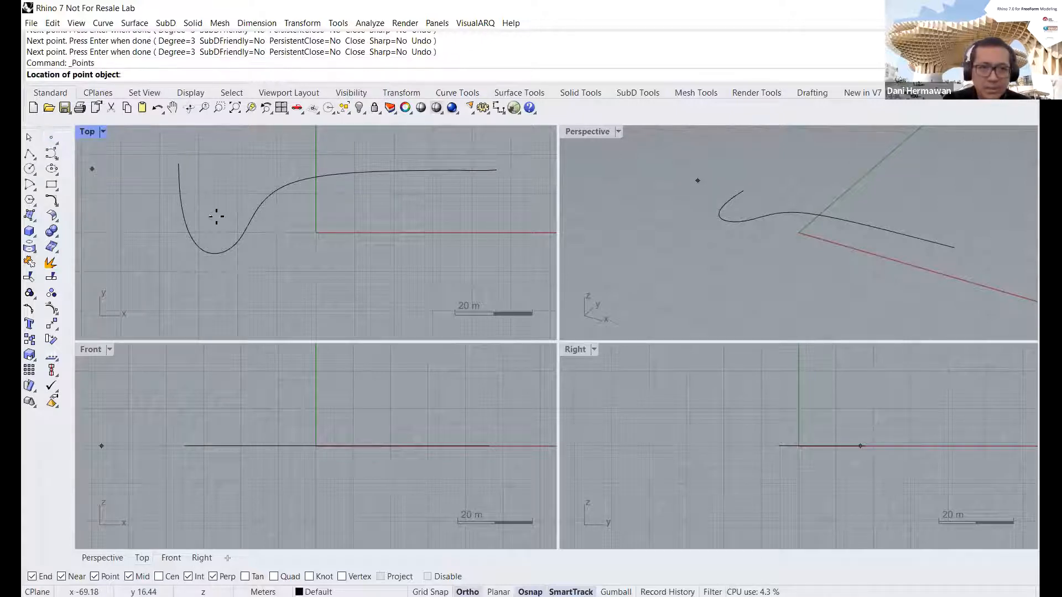
{"action": "left_click", "coordinate": [217, 189]}
{"action": "left_click", "coordinate": [277, 300]}
{"action": "left_click", "coordinate": [371, 252]}
{"action": "left_click", "coordinate": [308, 210]}
{"action": "left_click", "coordinate": [291, 158]}
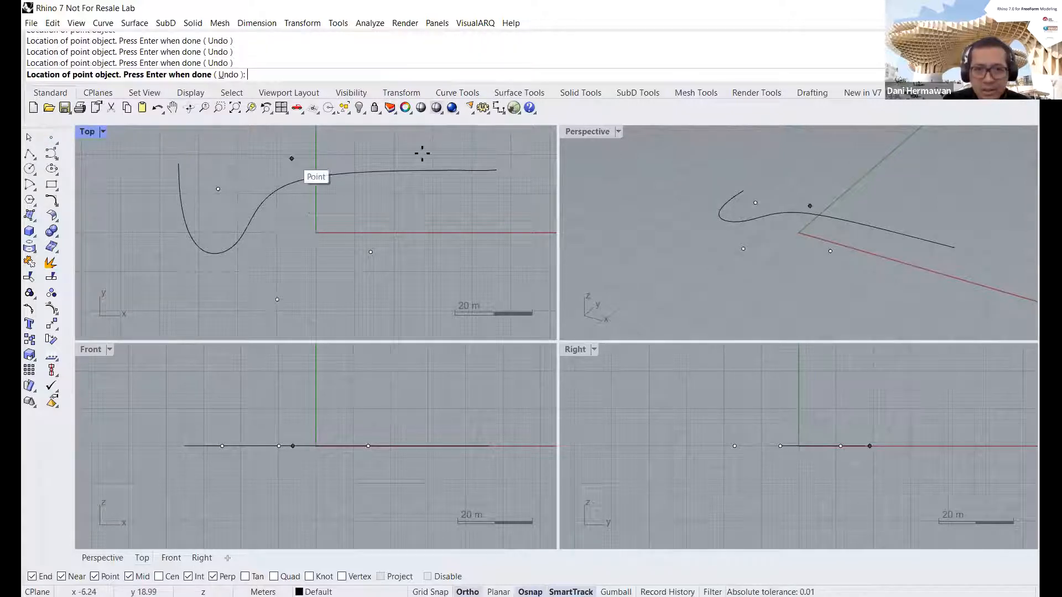
{"action": "left_click", "coordinate": [443, 148]}
{"action": "left_click", "coordinate": [472, 207]}
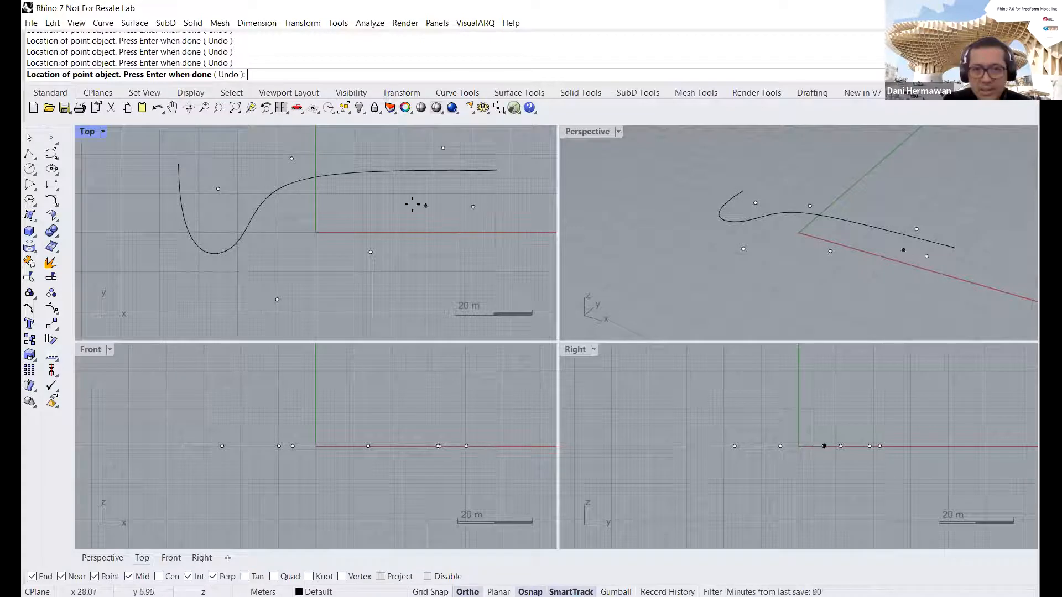
{"action": "left_click", "coordinate": [330, 201]}
{"action": "key", "text": "Return"}
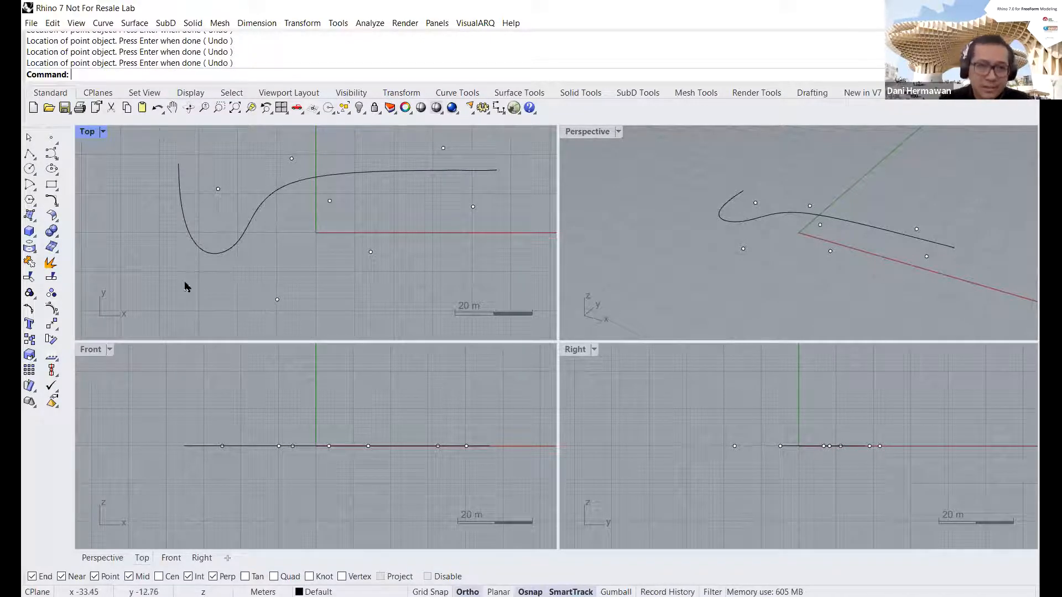
Step: Start a polyline at the lowest point below the curve, toggling the Perp object snap off and back on
{"action": "left_click", "coordinate": [29, 153]}
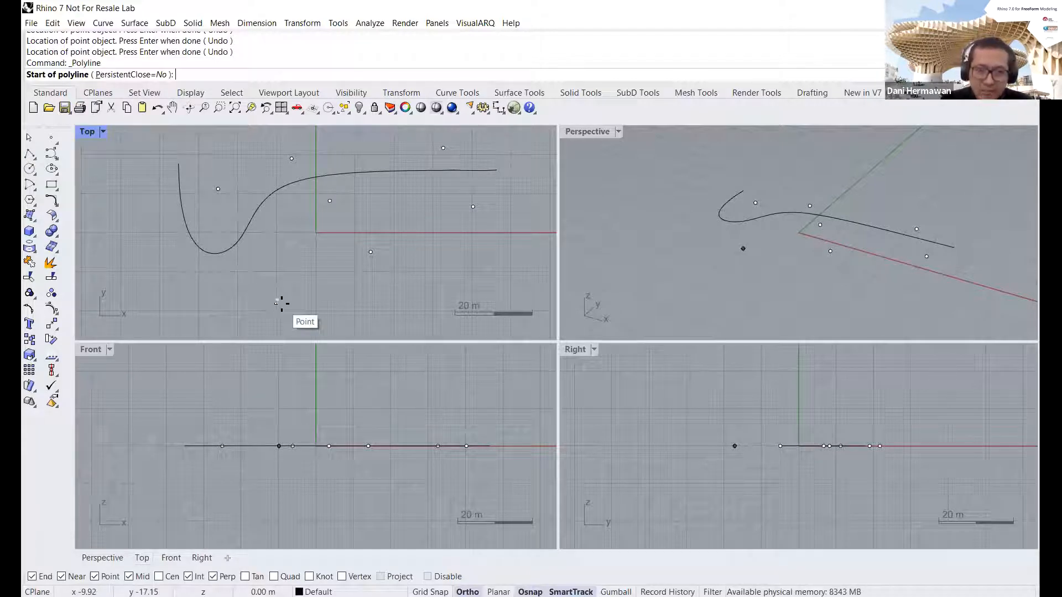
{"action": "left_click", "coordinate": [282, 304]}
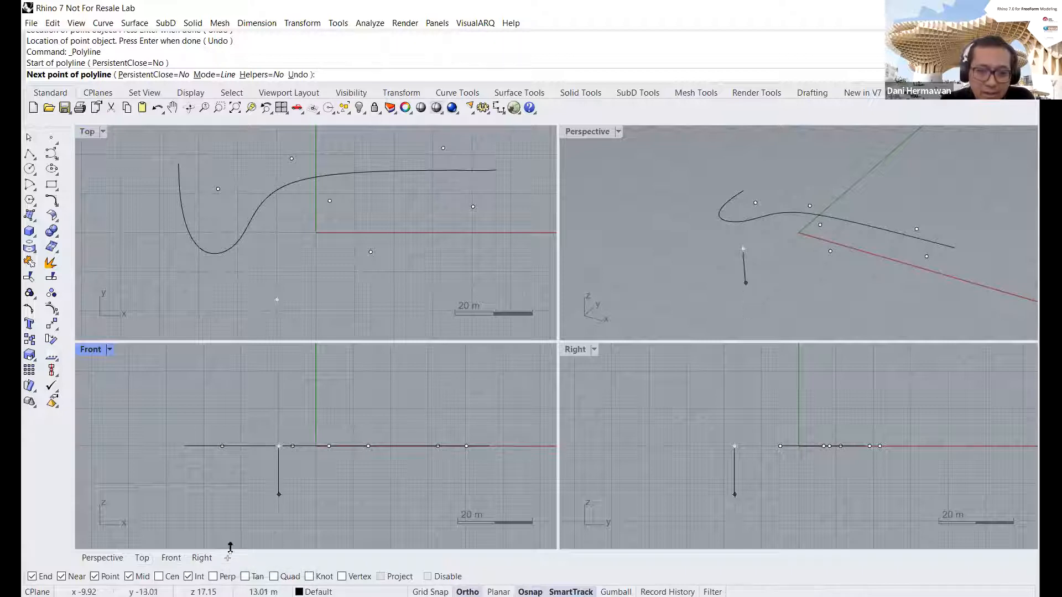
{"action": "left_click", "coordinate": [214, 576]}
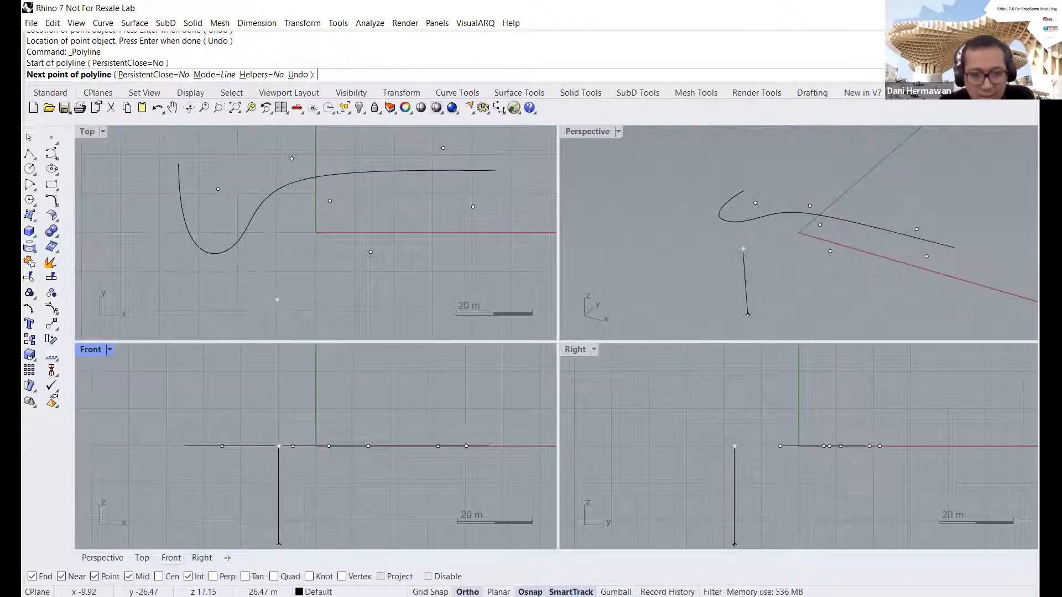
{"action": "left_click", "coordinate": [213, 576]}
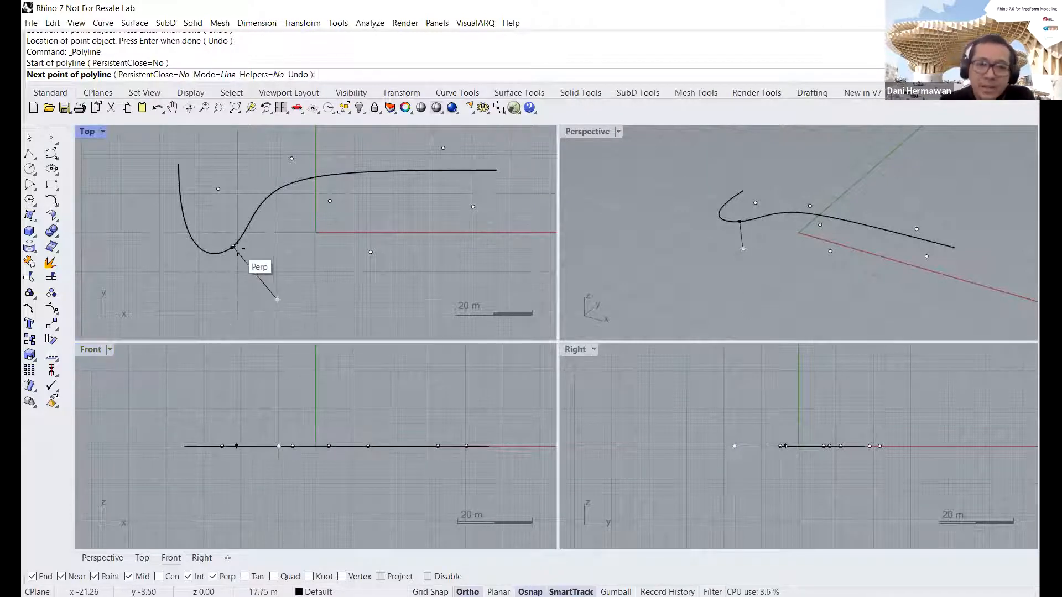
Step: Turn off the End, Near, Point, Mid and Int object snaps and finish the polyline perpendicular to the curve
{"action": "left_click", "coordinate": [47, 577]}
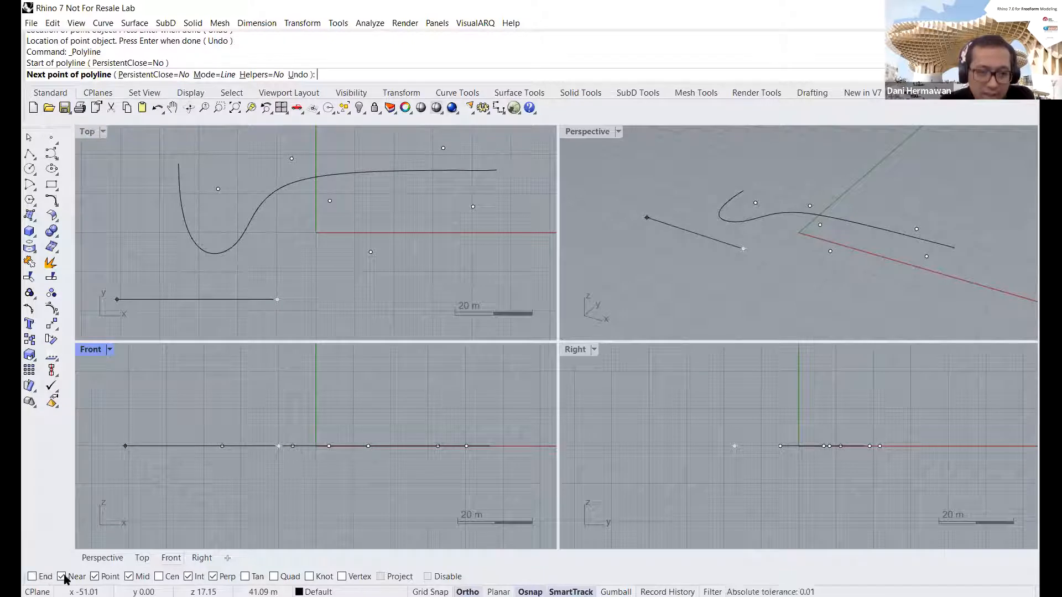
{"action": "left_click", "coordinate": [83, 577]}
{"action": "left_click", "coordinate": [128, 577]}
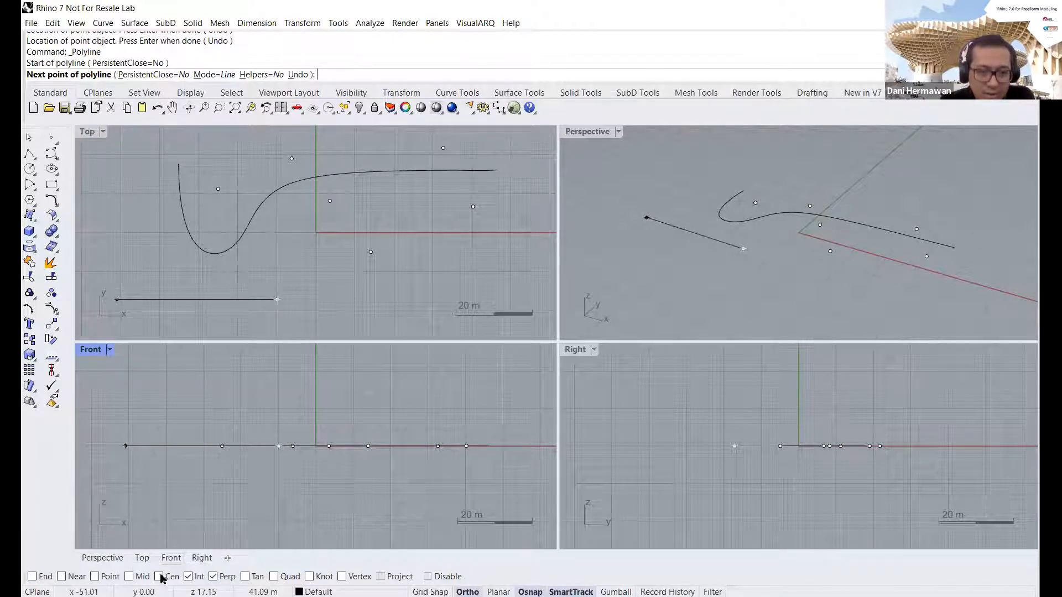
{"action": "left_click", "coordinate": [194, 577]}
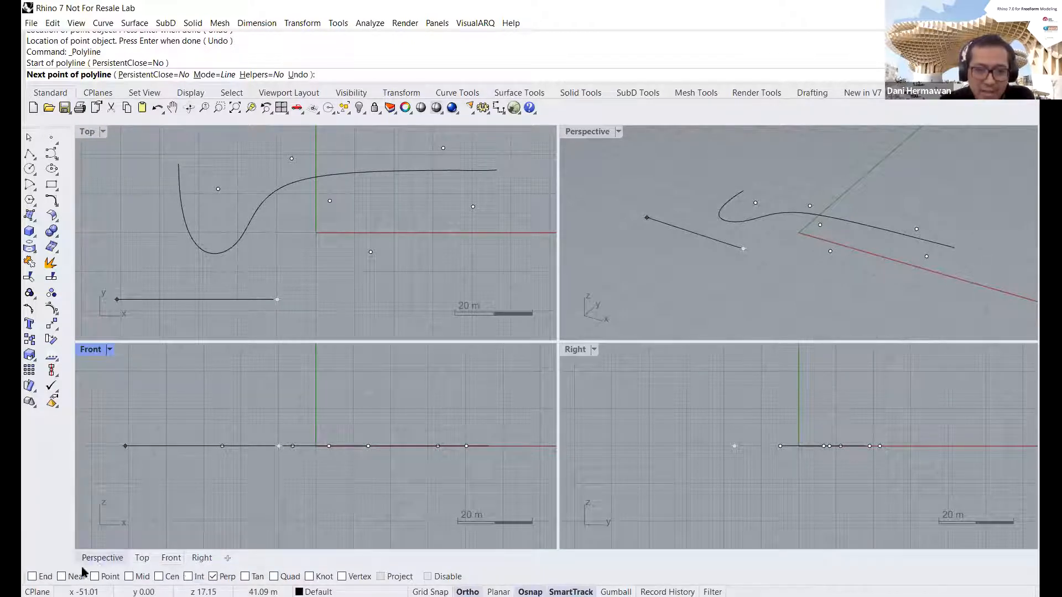
{"action": "left_click", "coordinate": [236, 248]}
{"action": "key", "text": "Return"}
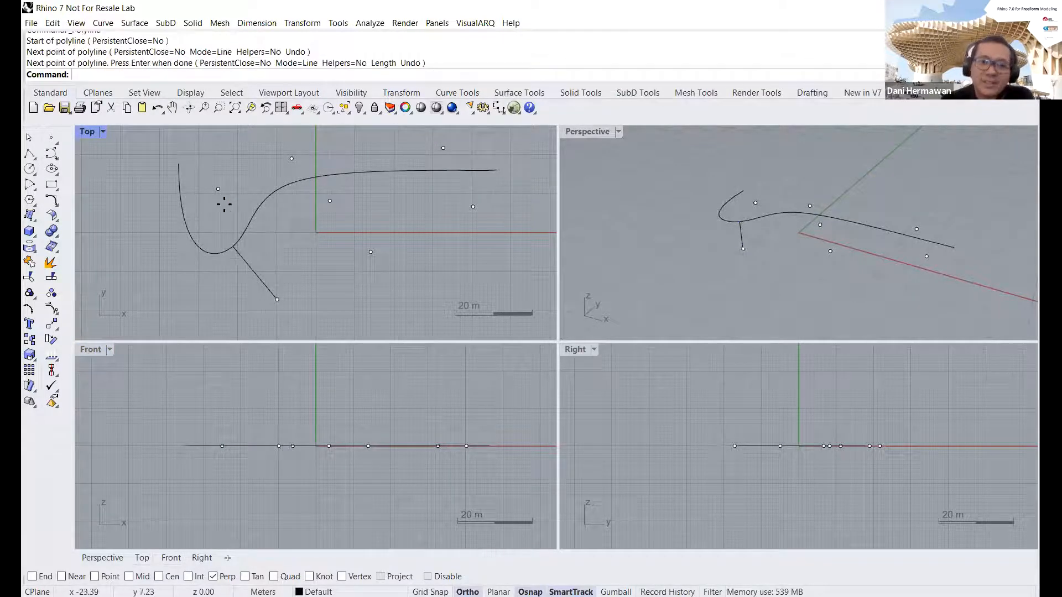
Step: Turn on the Point object snap and draw a perpendicular line to the curve from the point inside its U-shaped bend
{"action": "key", "text": "Return"}
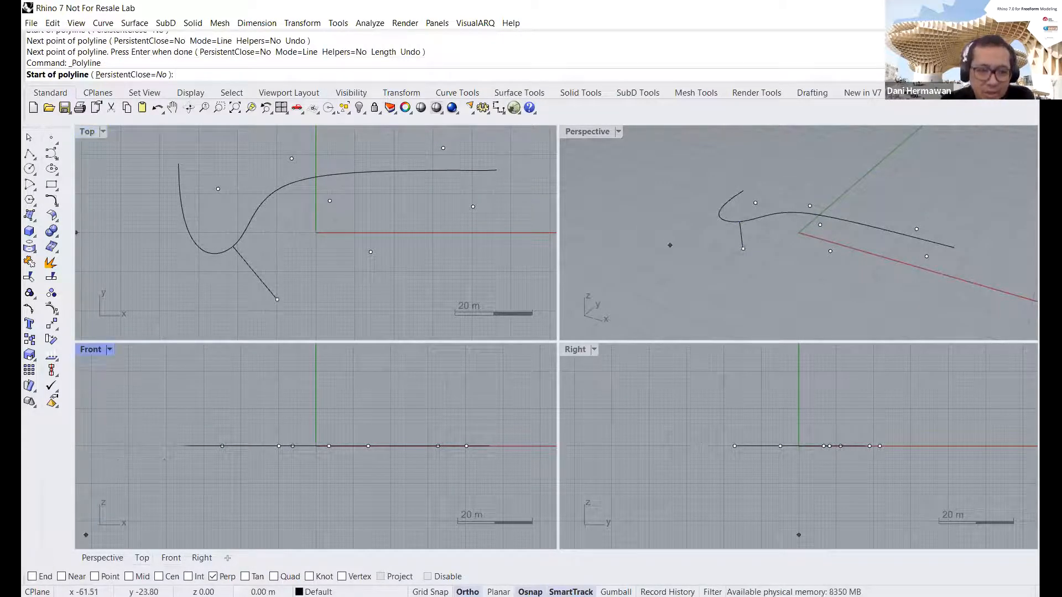
{"action": "left_click", "coordinate": [94, 576]}
{"action": "left_click", "coordinate": [219, 189]}
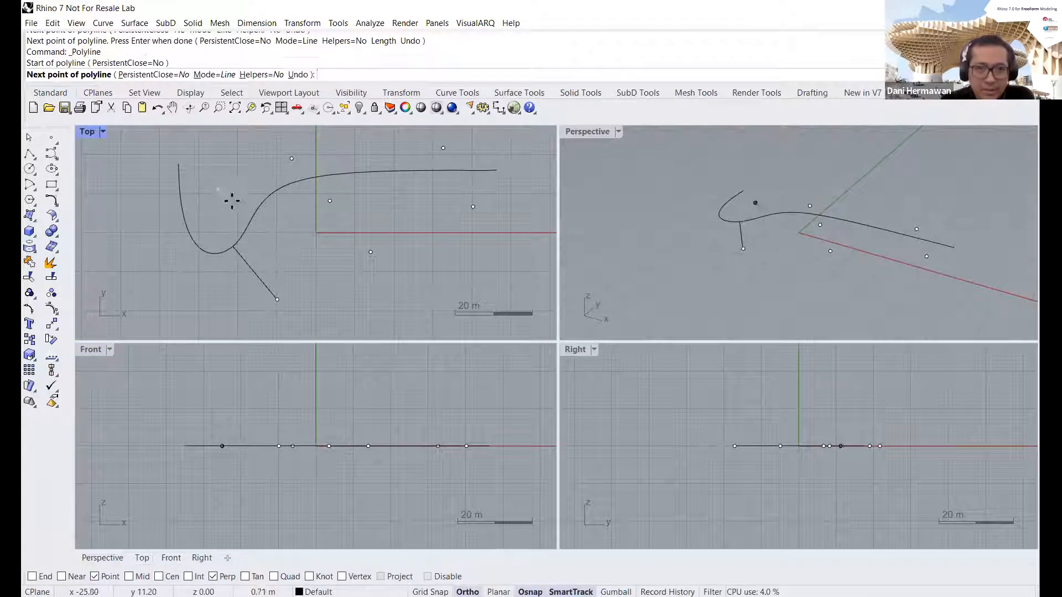
{"action": "left_click", "coordinate": [254, 207]}
{"action": "key", "text": "Return"}
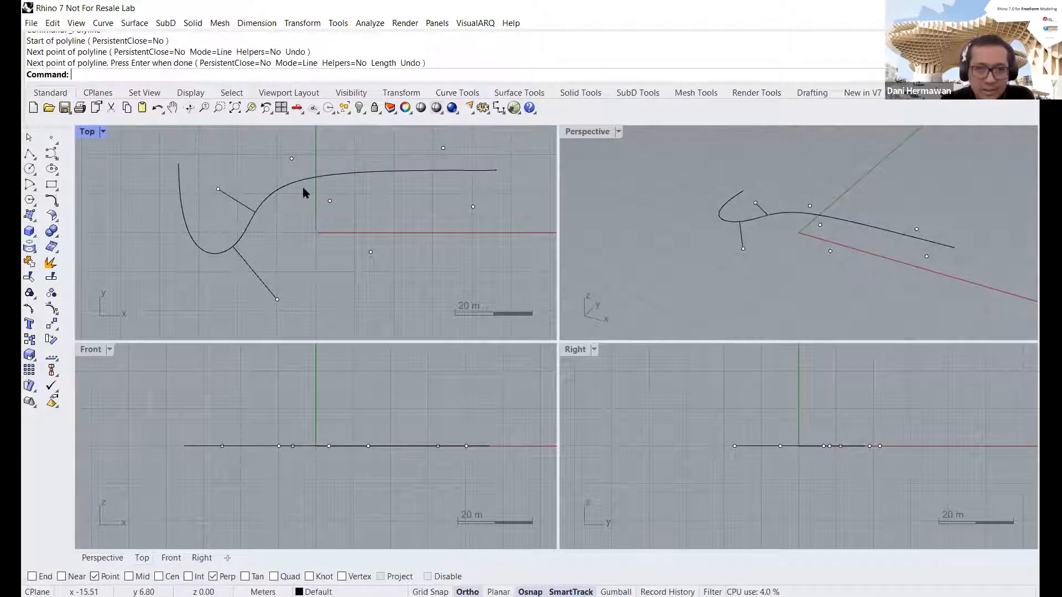
Step: Draw perpendicular lines to the curve from the two nearby points on either side of the Y axis
{"action": "key", "text": "Return"}
{"action": "left_click", "coordinate": [329, 200]}
{"action": "left_click", "coordinate": [326, 175]}
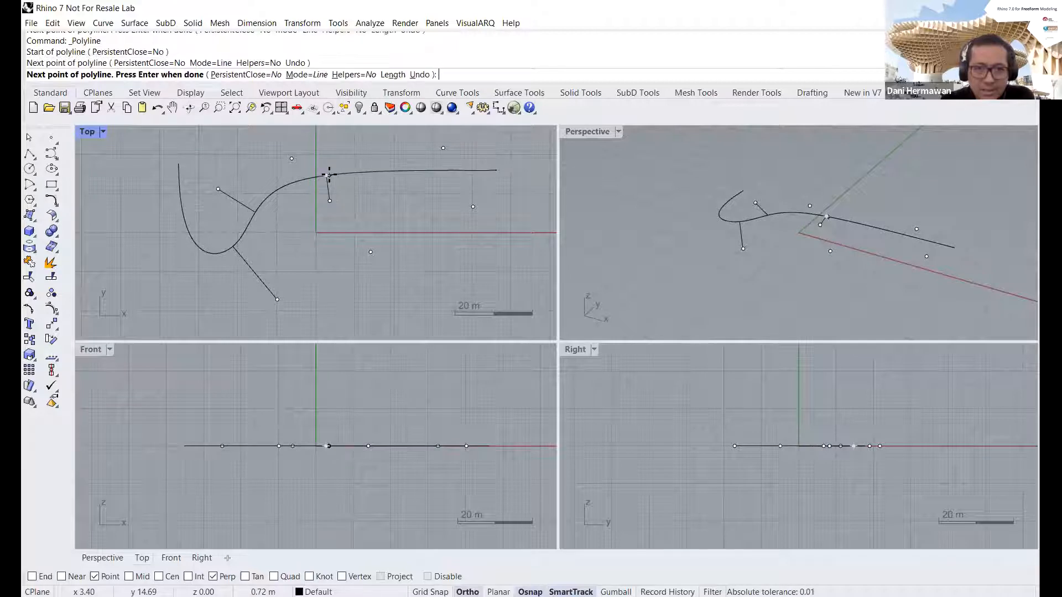
{"action": "key", "text": "Return"}
{"action": "key", "text": "Return"}
{"action": "left_click", "coordinate": [291, 159]}
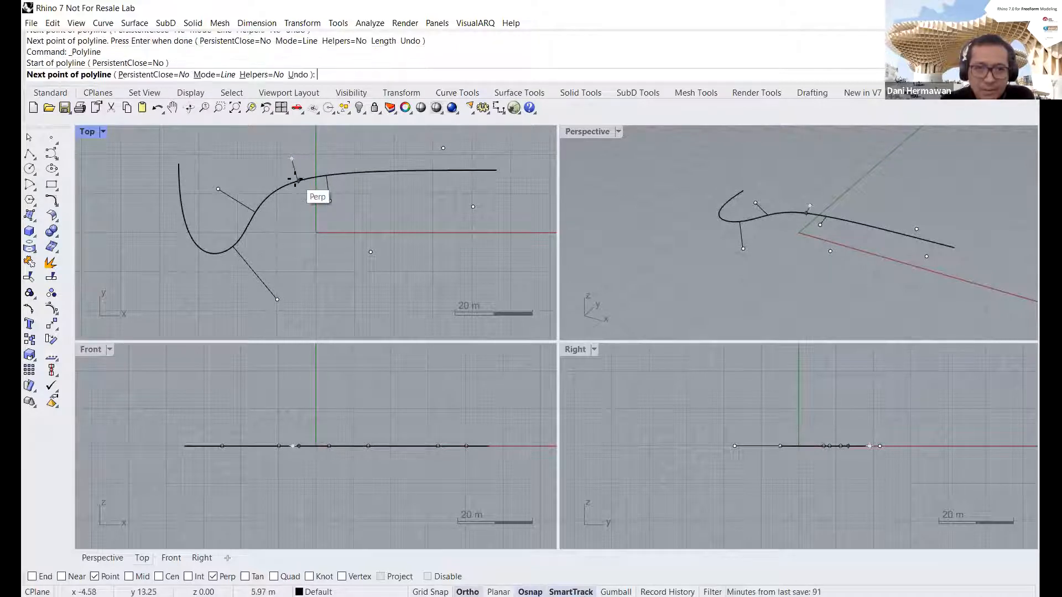
{"action": "left_click", "coordinate": [295, 178]}
{"action": "key", "text": "Return"}
Step: Connect the three remaining points to the straighter part of the curve with perpendicular lines
{"action": "key", "text": "Return"}
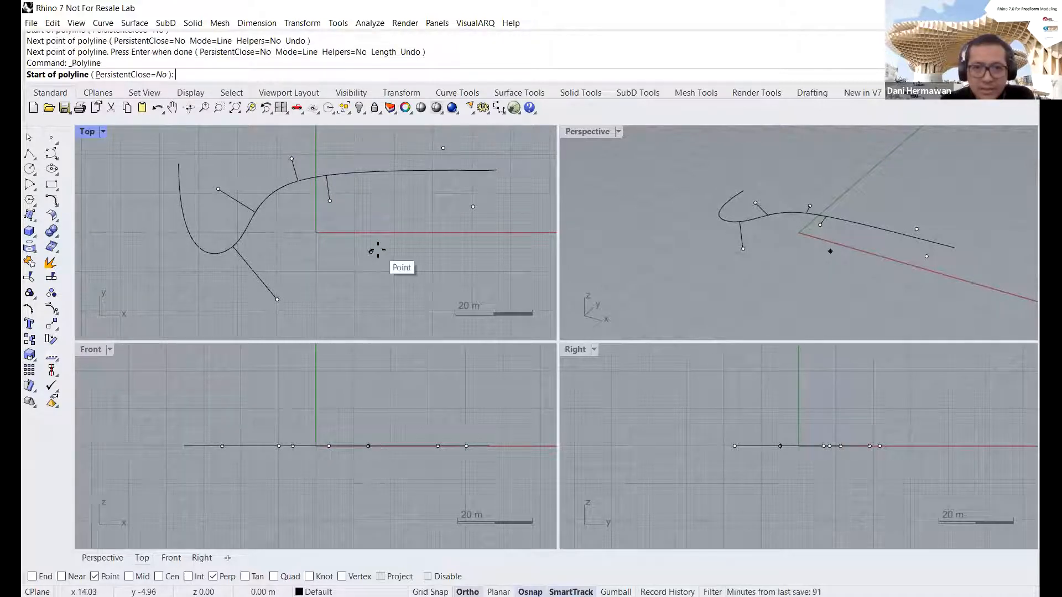
{"action": "left_click", "coordinate": [370, 251]}
{"action": "left_click", "coordinate": [367, 170]}
{"action": "key", "text": "Return"}
{"action": "key", "text": "Return"}
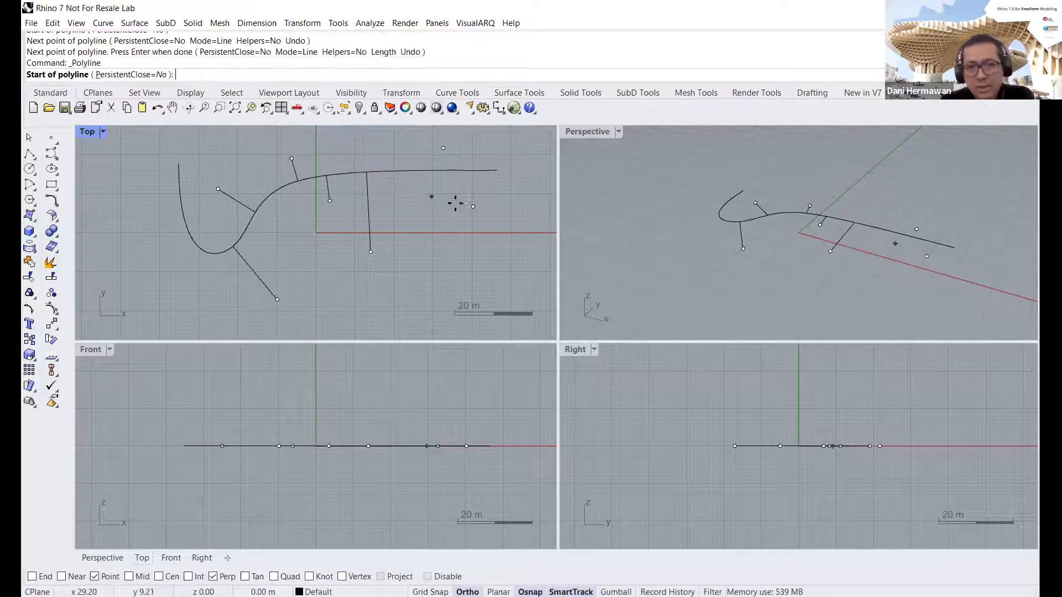
{"action": "left_click", "coordinate": [473, 206]}
{"action": "left_click", "coordinate": [473, 170]}
{"action": "key", "text": "Return"}
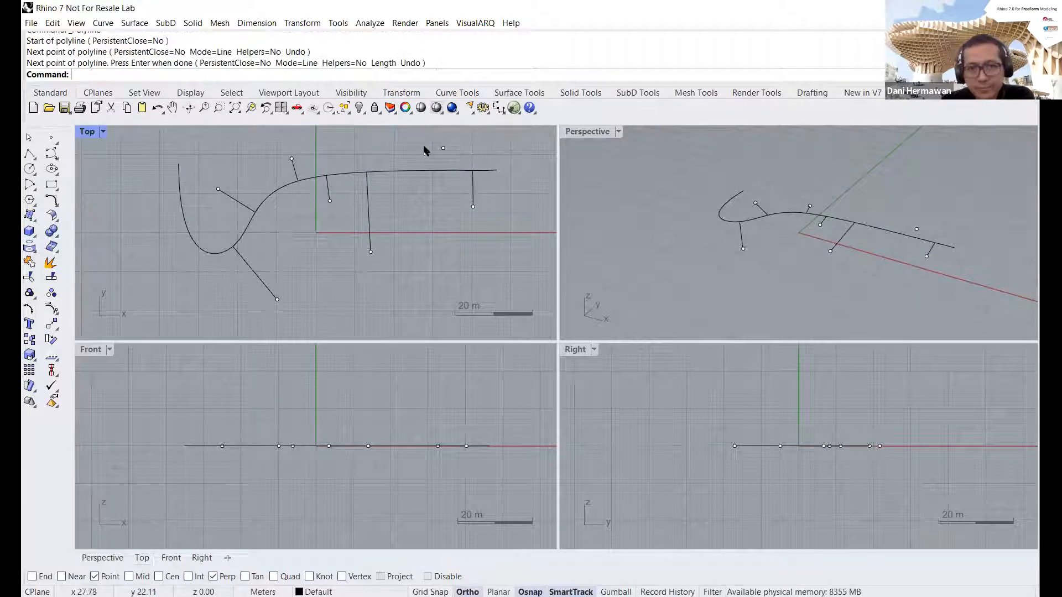
{"action": "key", "text": "Return"}
{"action": "left_click", "coordinate": [437, 148]}
{"action": "left_click", "coordinate": [443, 169]}
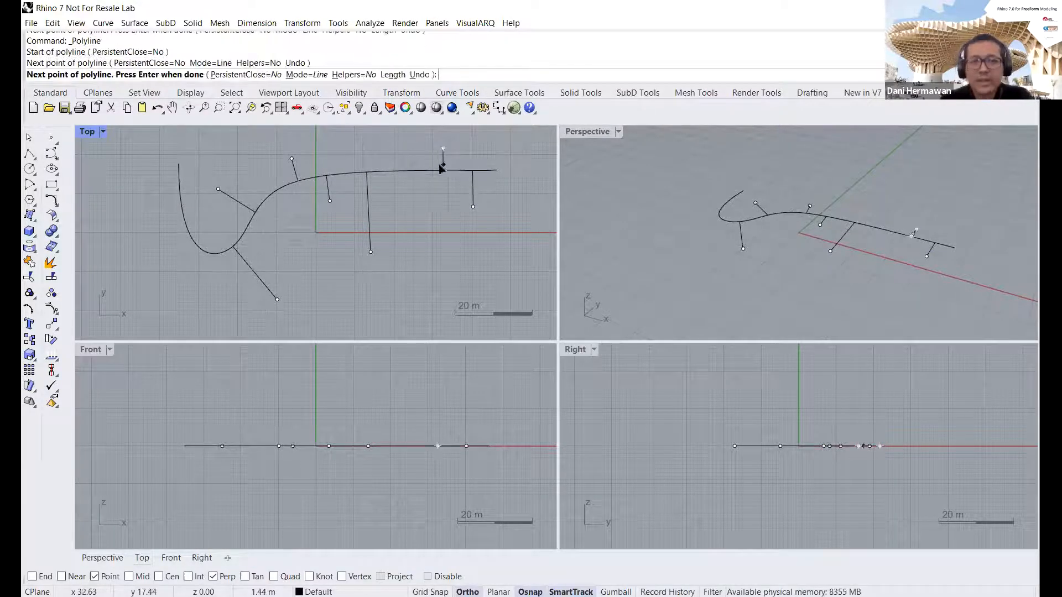
{"action": "key", "text": "Return"}
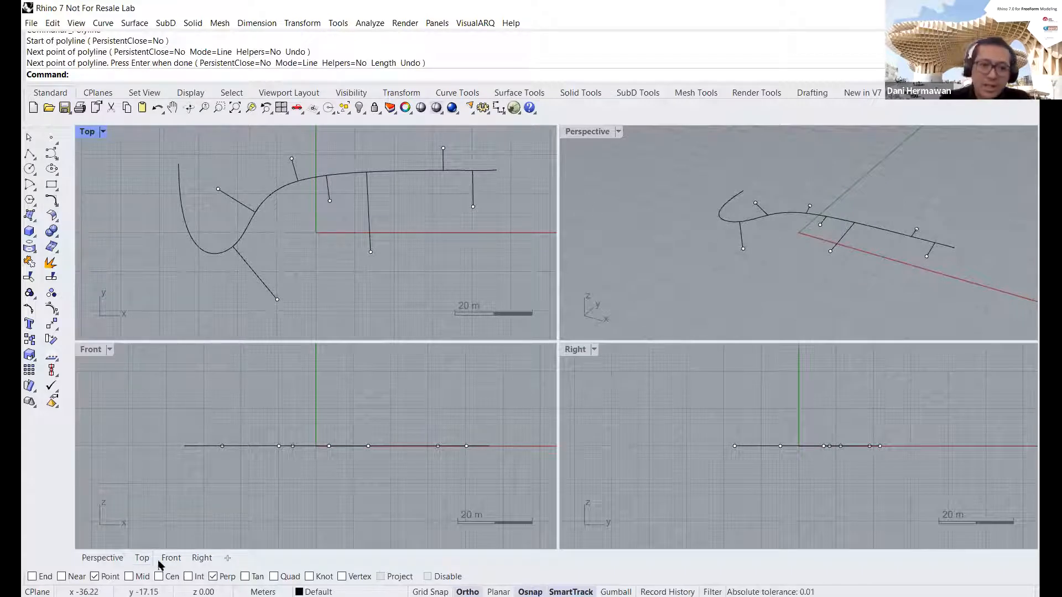
Step: Toggle the Cen and Near object snaps and try drawing a polyline starting on the curve's bend with both off
{"action": "left_click", "coordinate": [172, 577]}
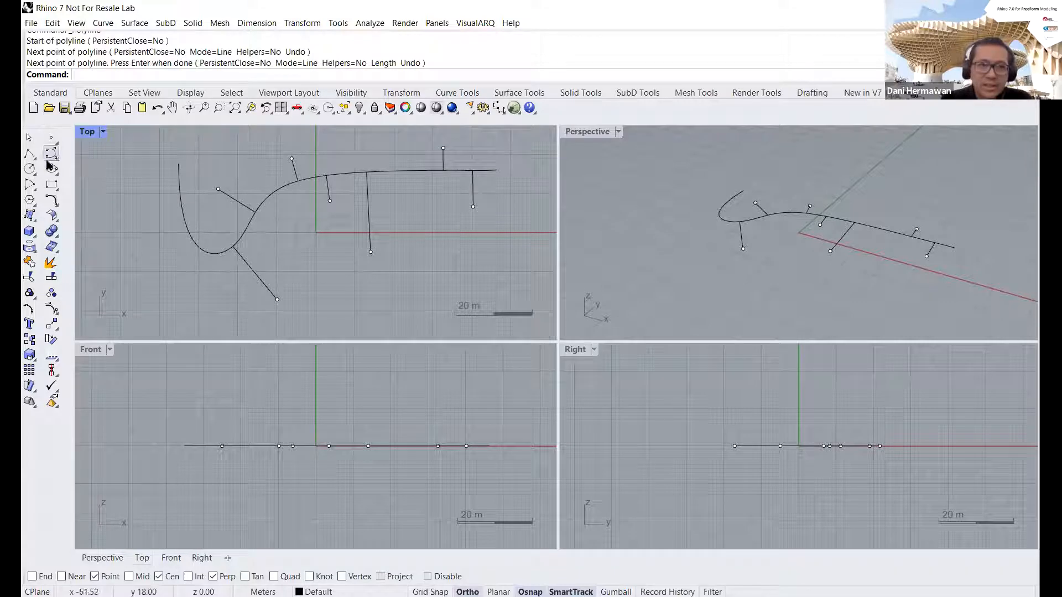
{"action": "left_click", "coordinate": [30, 154]}
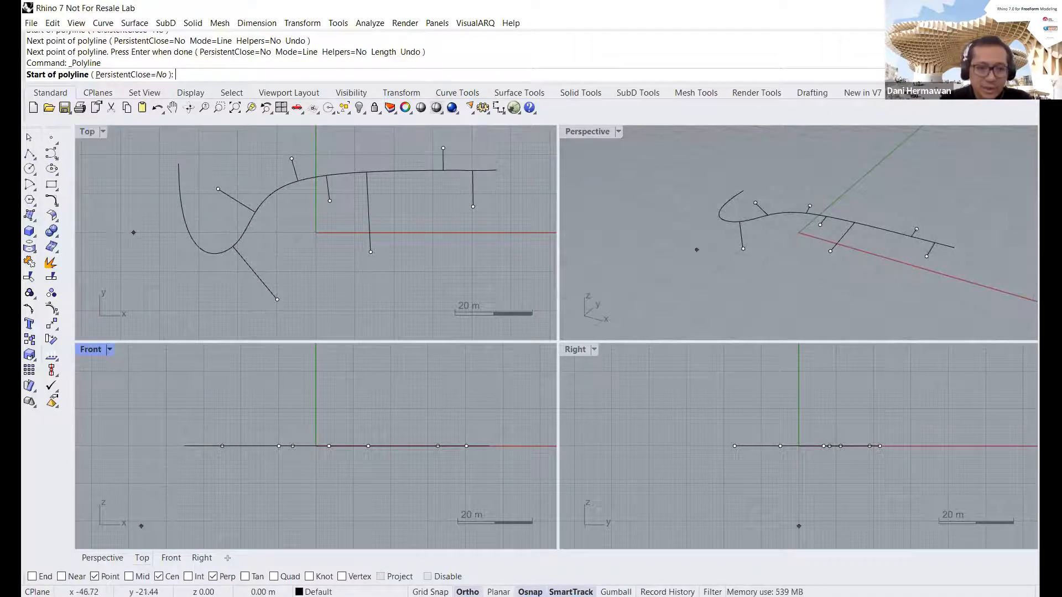
{"action": "left_click", "coordinate": [159, 577]}
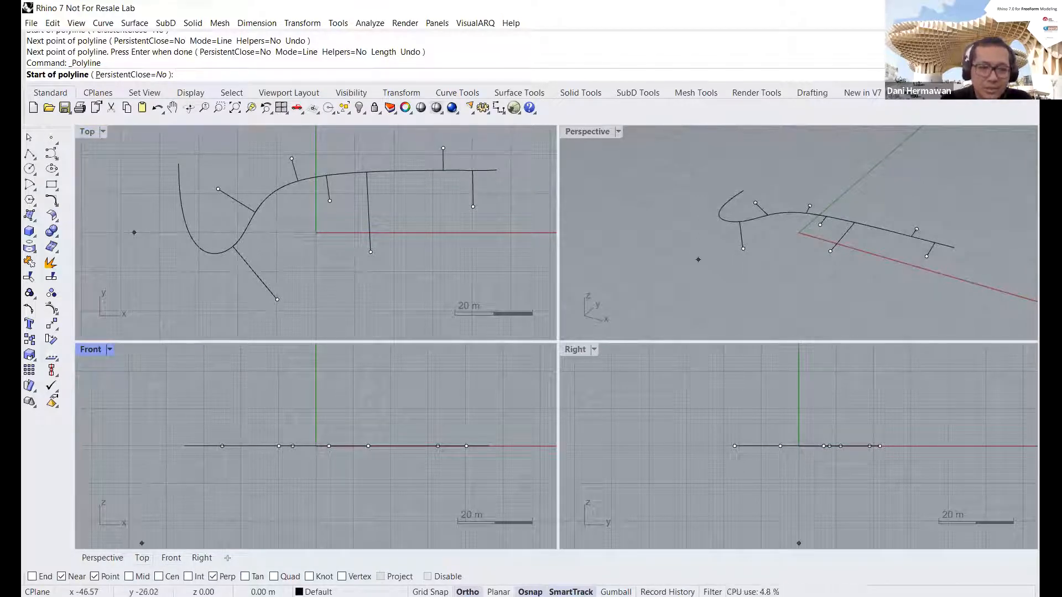
{"action": "left_click", "coordinate": [68, 577]}
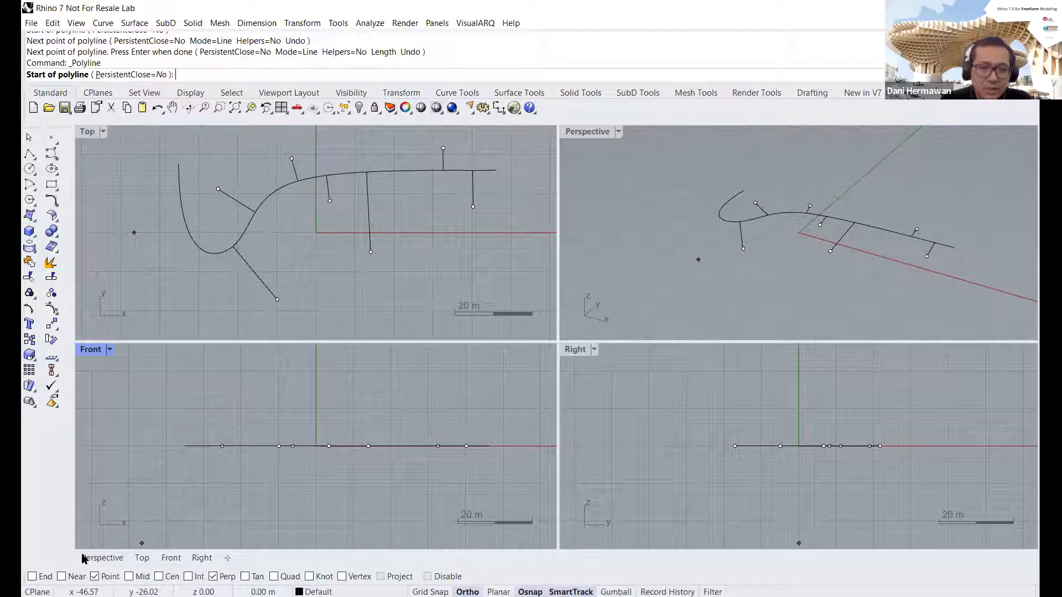
{"action": "left_click", "coordinate": [200, 250]}
{"action": "left_click", "coordinate": [164, 289]}
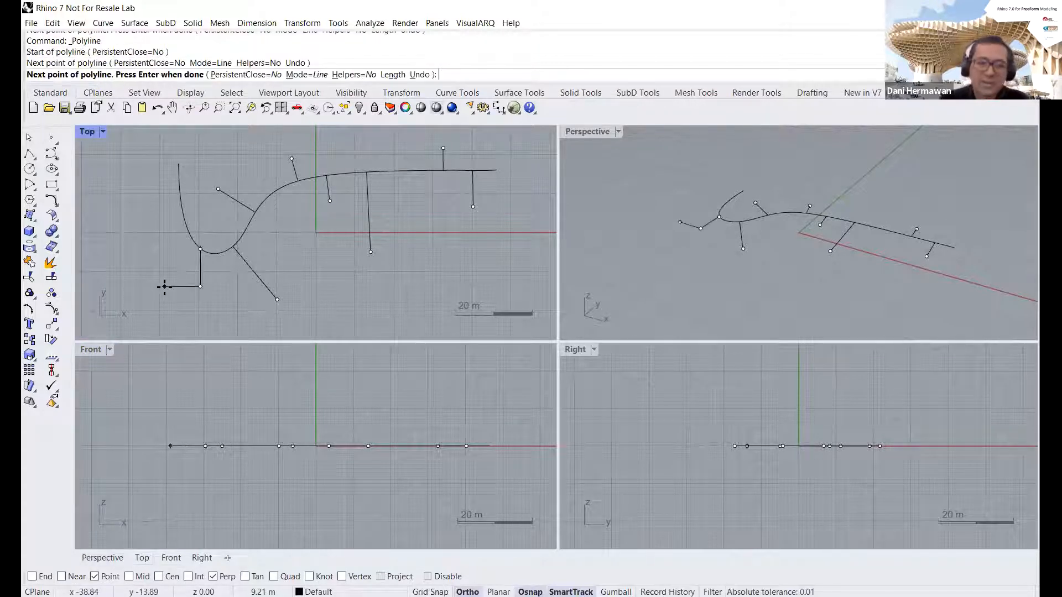
{"action": "key", "text": "Escape"}
Step: Turn on the Near object snap and try a polyline that starts on the curve and runs perpendicular to it
{"action": "left_click", "coordinate": [77, 576]}
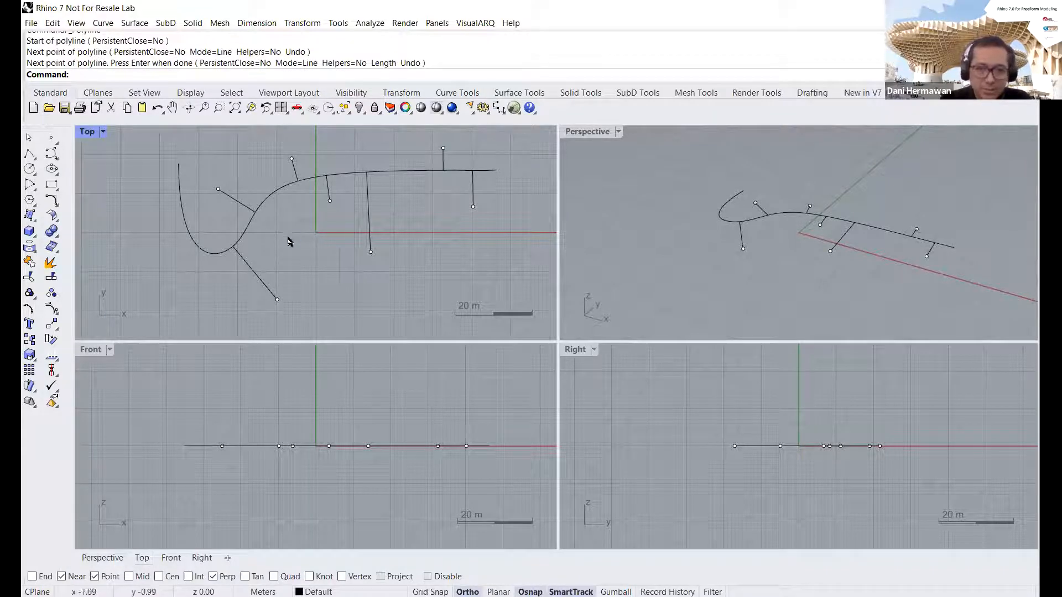
{"action": "key", "text": "Return"}
{"action": "left_click", "coordinate": [275, 191]}
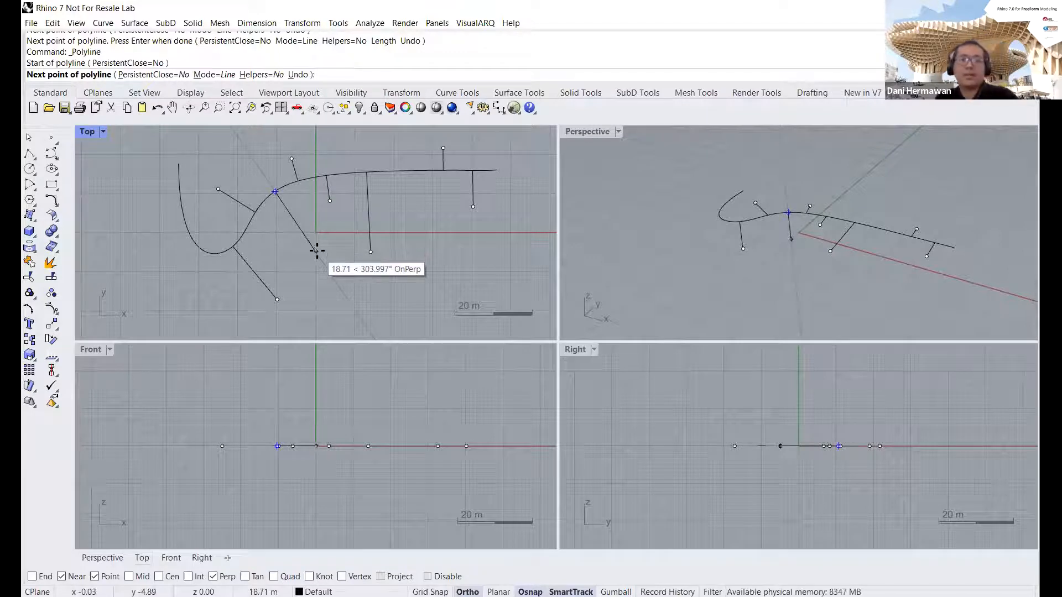
{"action": "key", "text": "Return"}
{"action": "scroll", "coordinate": [316, 249], "scroll_direction": "down", "scroll_amount": 4}
{"action": "right_click_drag", "start_coordinate": [264, 185], "coordinate": [259, 185]}
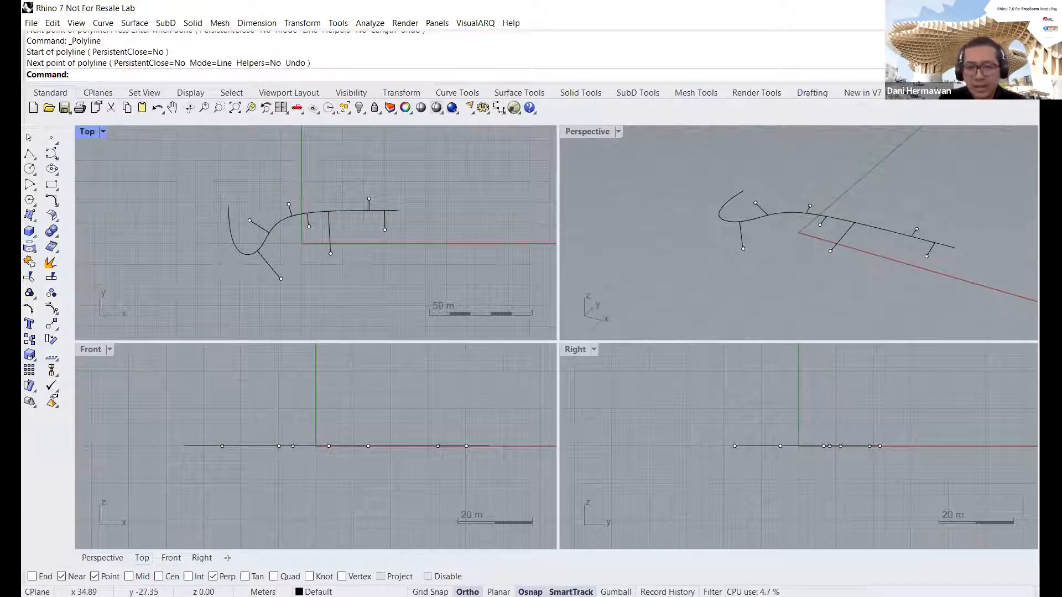
{"action": "key", "text": "F8"}
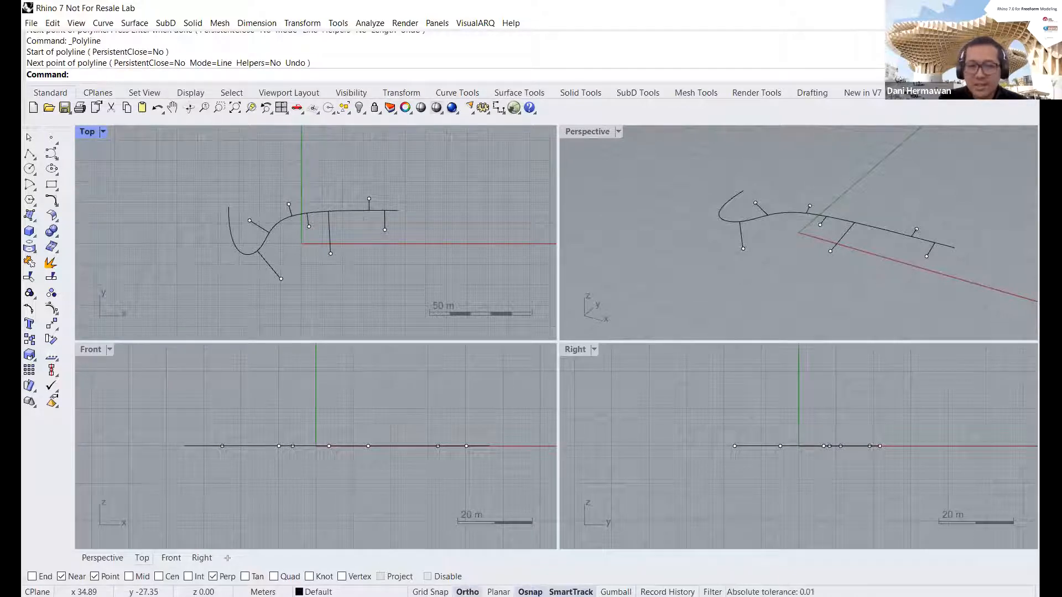
{"action": "left_click", "coordinate": [30, 156]}
{"action": "left_click", "coordinate": [633, 283]}
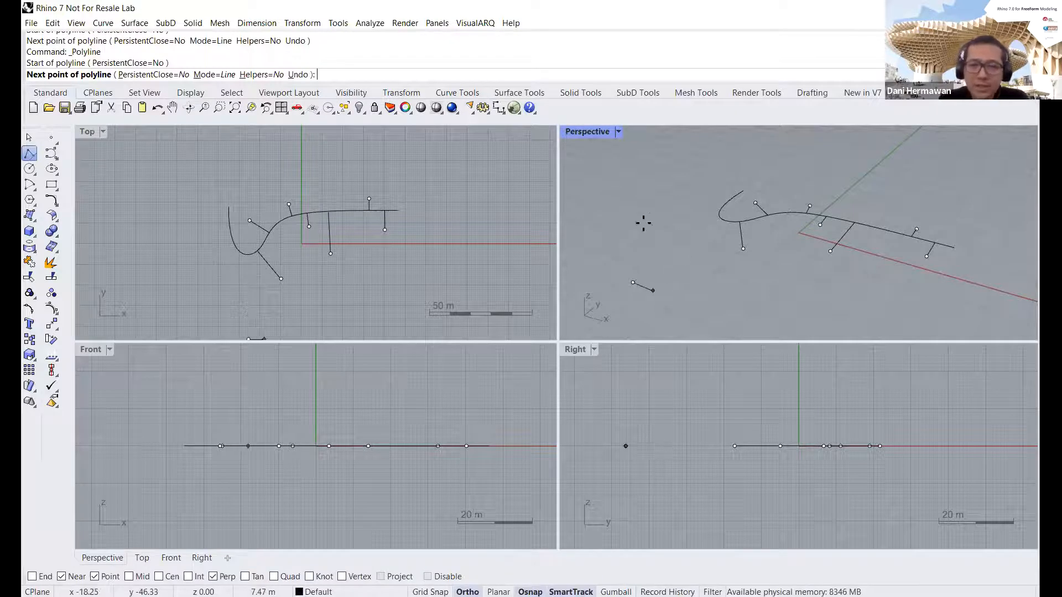
{"action": "key", "text": "Escape"}
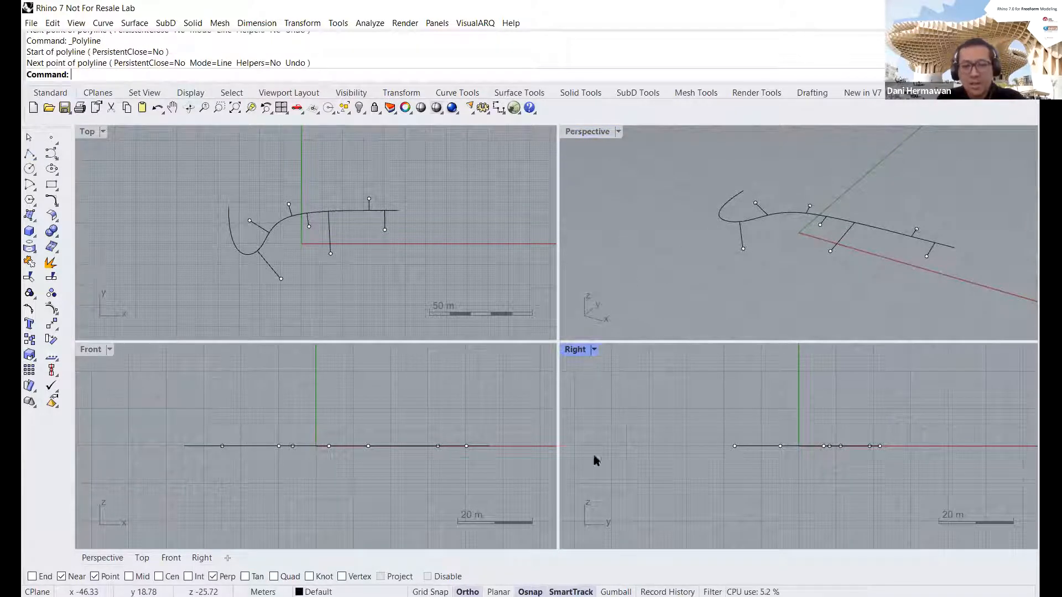
Step: Turn on the Project object snap, try a two-segment polyline through the Right and Front viewports, and undo it
{"action": "left_click", "coordinate": [391, 576]}
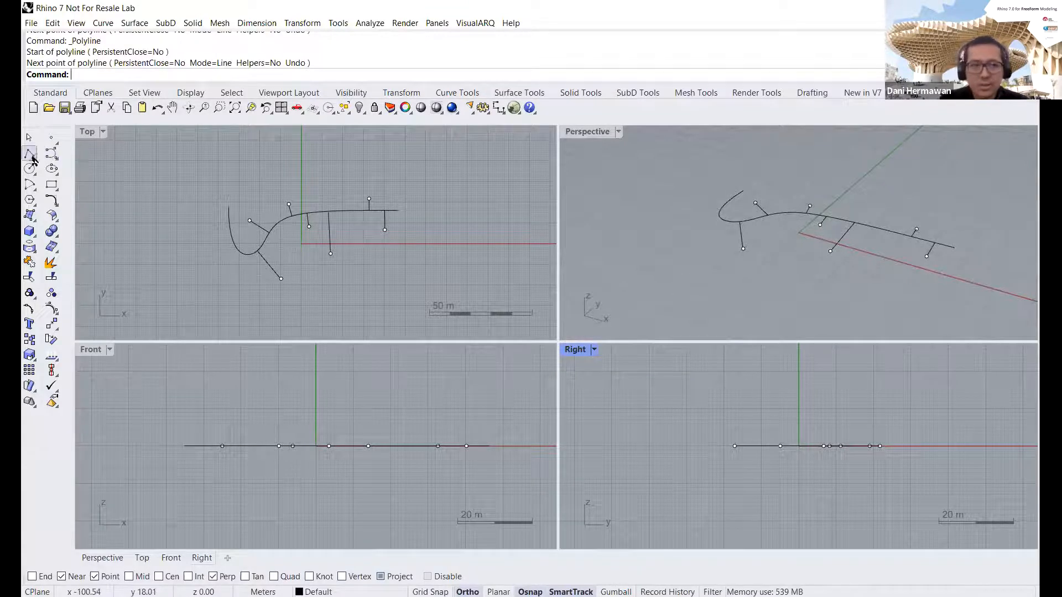
{"action": "left_click", "coordinate": [51, 159]}
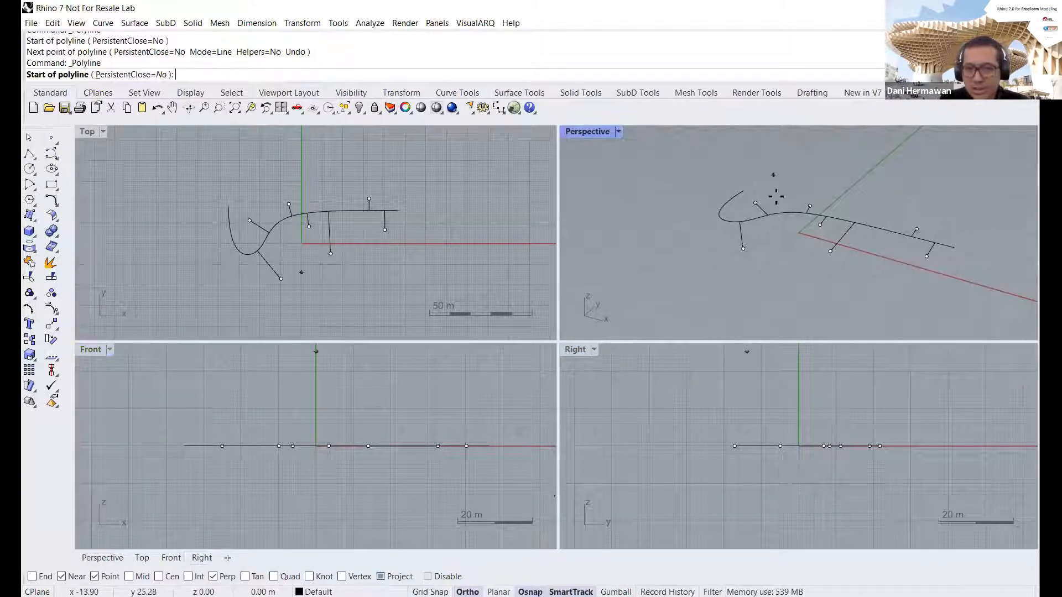
{"action": "left_click", "coordinate": [672, 357]}
{"action": "left_click", "coordinate": [749, 369]}
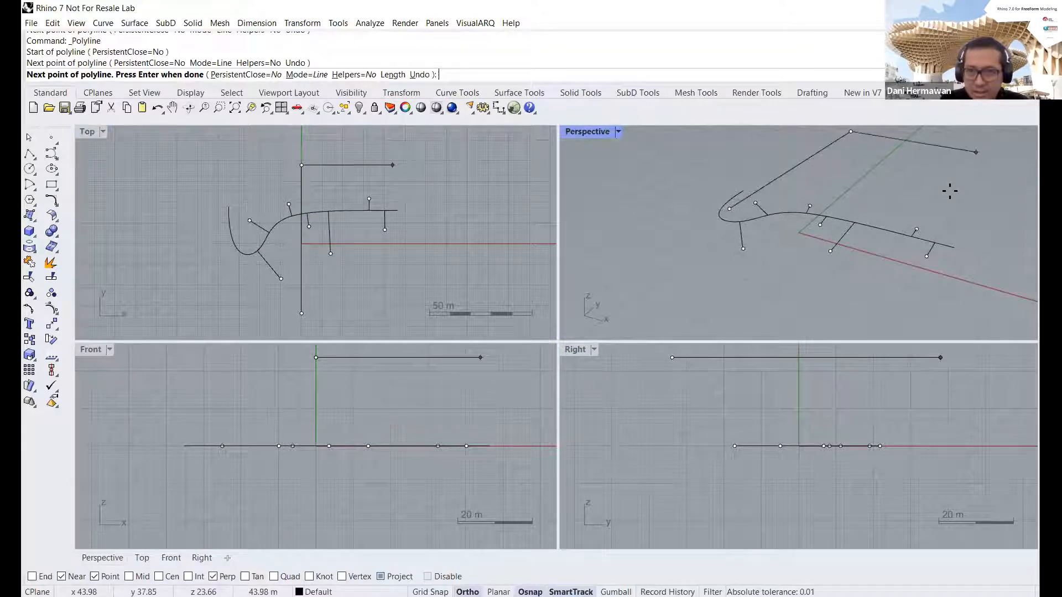
{"action": "left_click", "coordinate": [498, 367]}
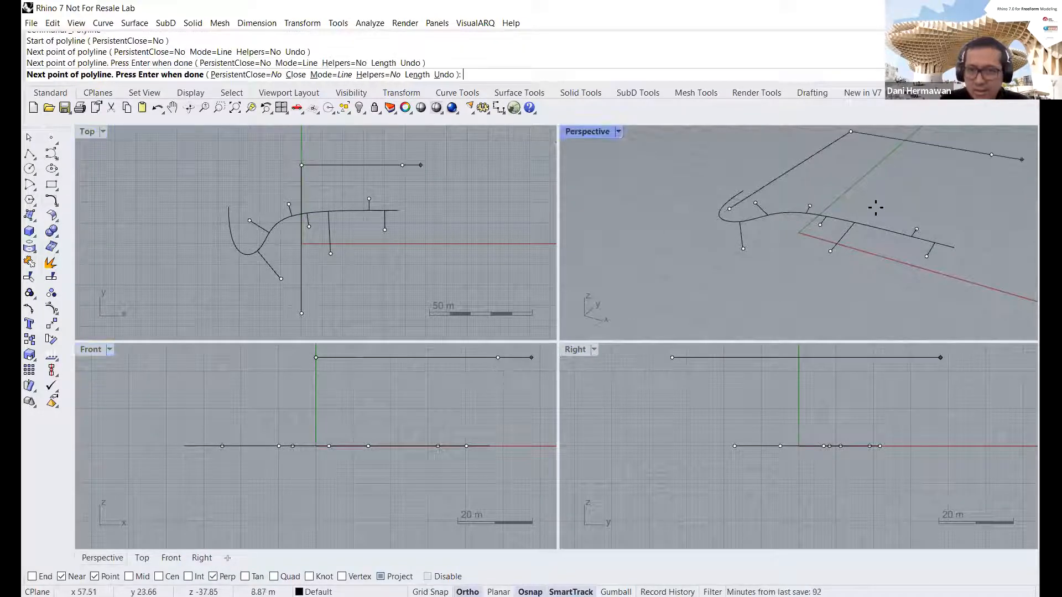
{"action": "key", "text": "Return"}
{"action": "left_click", "coordinate": [877, 137]}
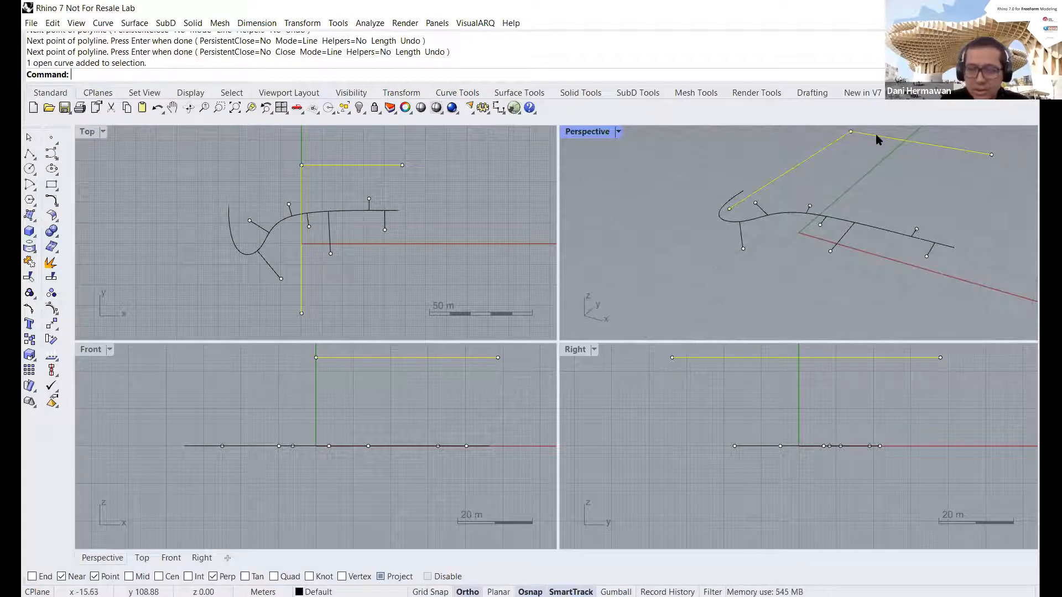
{"action": "key", "text": "ctrl+z"}
{"action": "left_click", "coordinate": [464, 389]}
{"action": "scroll", "coordinate": [463, 392], "scroll_direction": "down", "scroll_amount": 2}
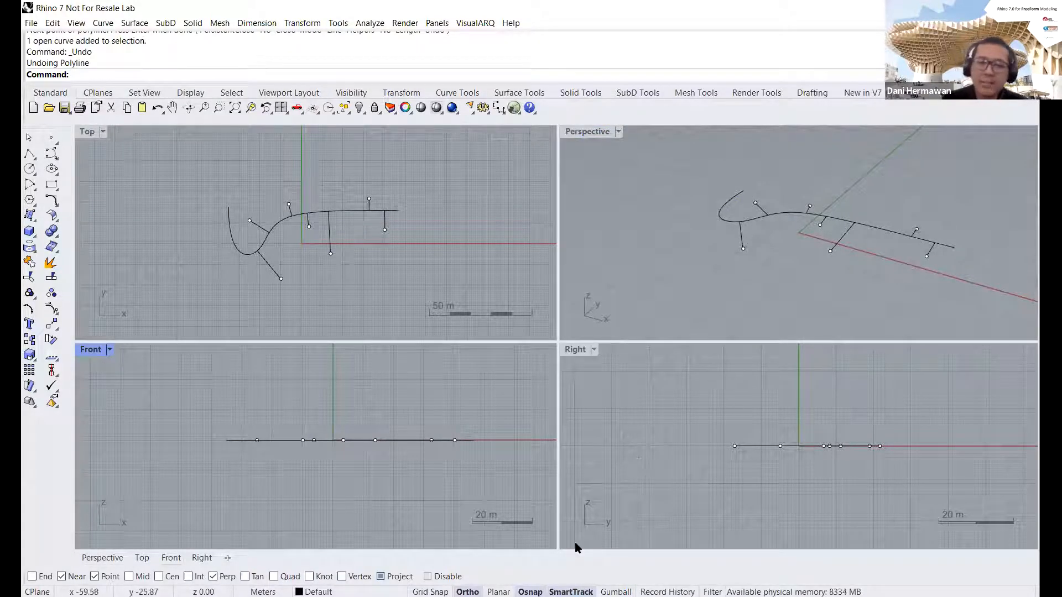
Step: Turn on the Gumball and move the lowest point in the Perspective view a short distance along the X axis
{"action": "left_click", "coordinate": [615, 591]}
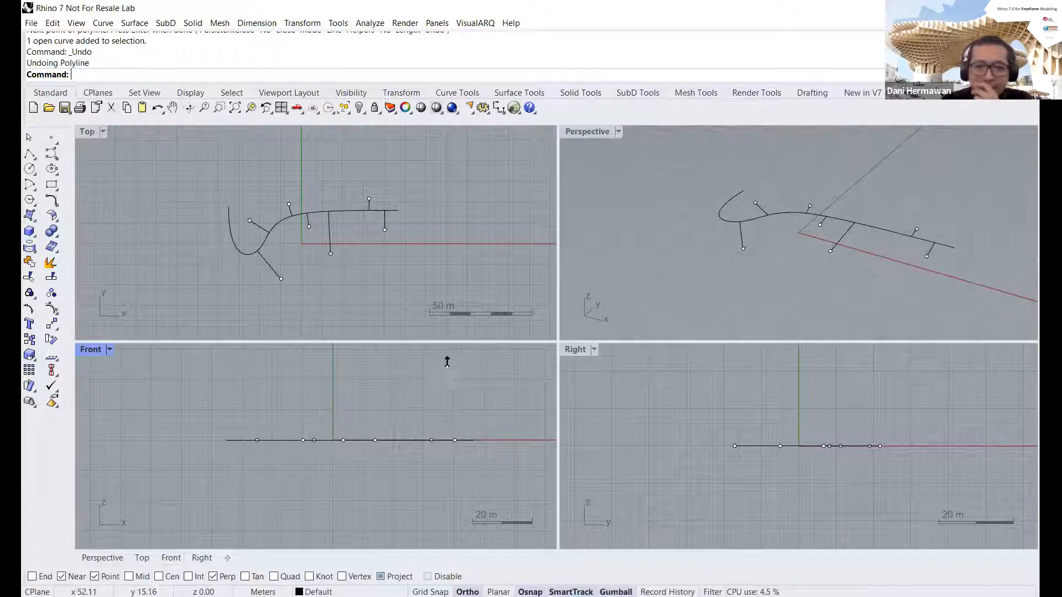
{"action": "left_click", "coordinate": [719, 285]}
{"action": "left_click", "coordinate": [742, 250]}
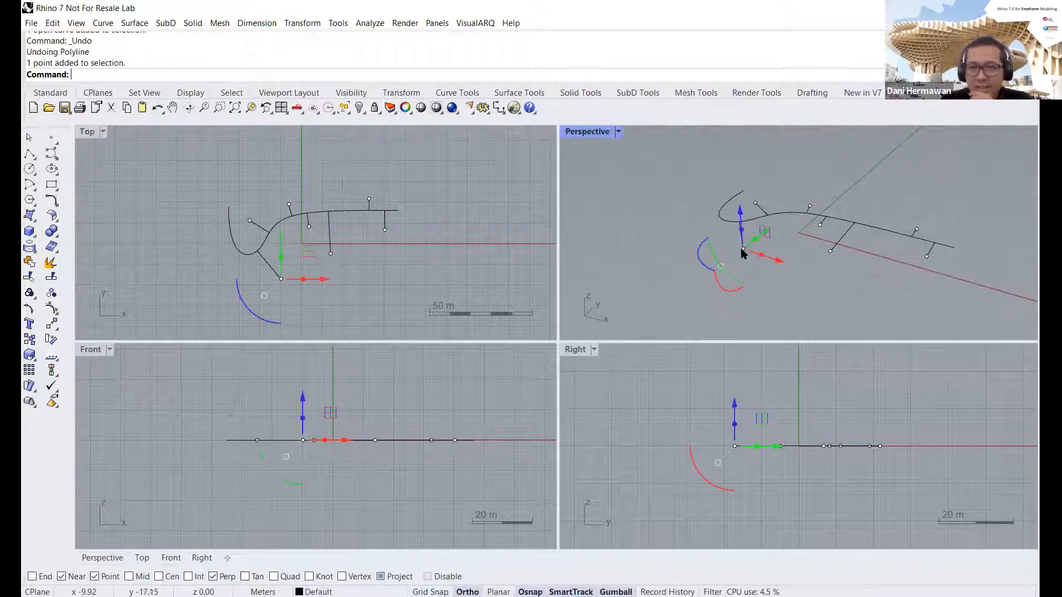
{"action": "scroll", "coordinate": [769, 257], "scroll_direction": "up", "scroll_amount": 6}
{"action": "left_click_drag", "start_coordinate": [734, 250], "coordinate": [755, 264]}
Step: Try extruding the line beside the moved point along the X axis with the Gumball and undo it
{"action": "left_click", "coordinate": [702, 210]}
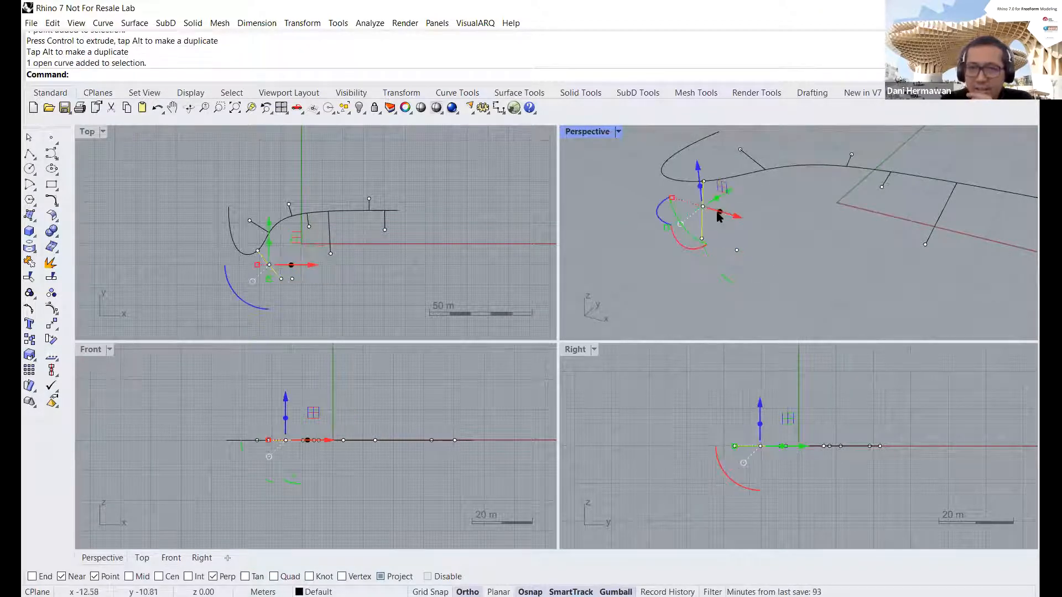
{"action": "left_click_drag", "start_coordinate": [737, 240], "coordinate": [737, 242]}
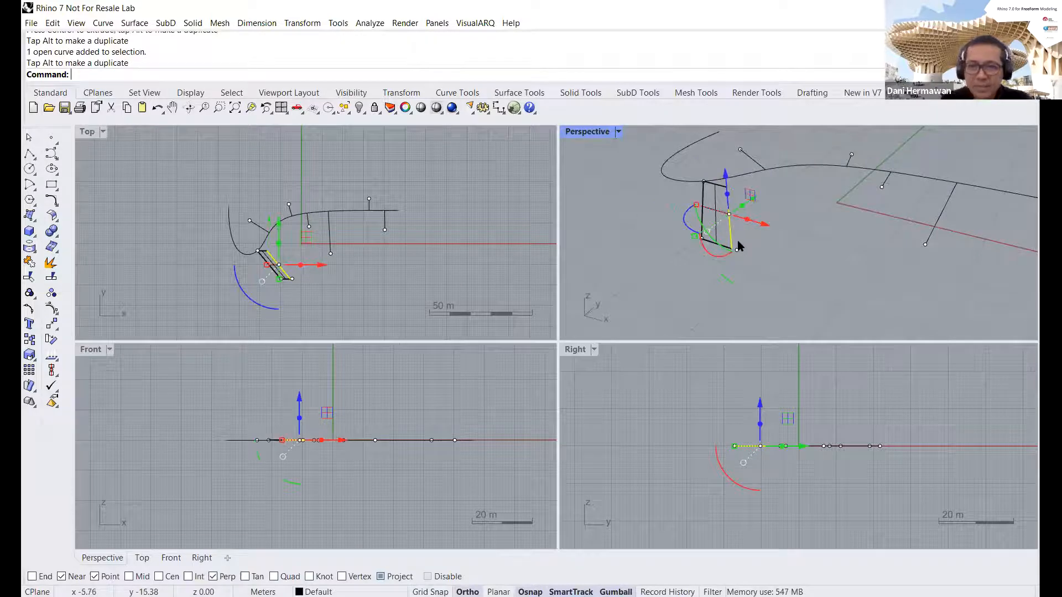
{"action": "key", "text": "ctrl+z"}
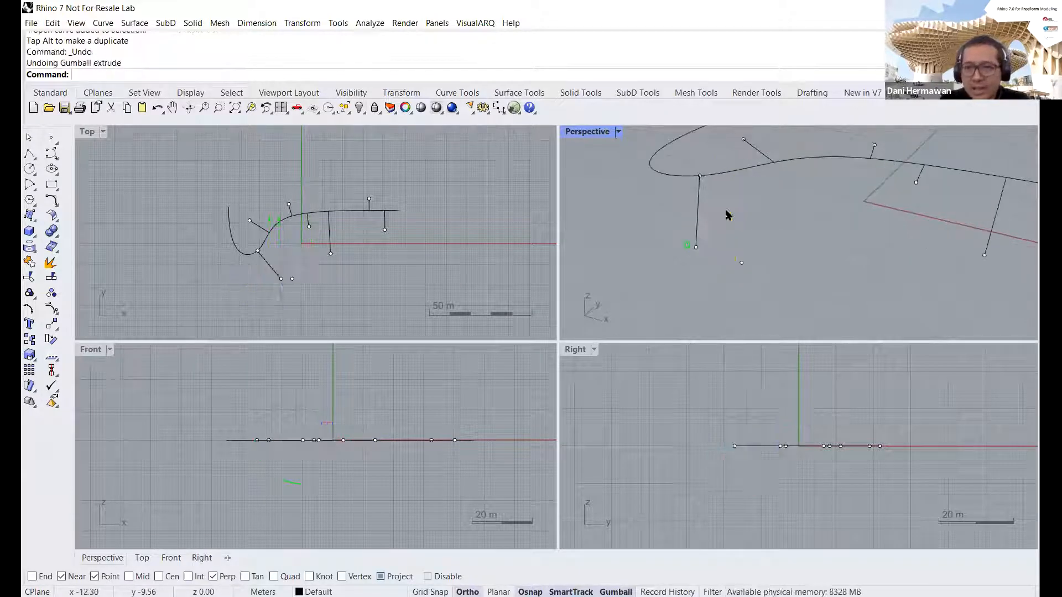
{"action": "left_click", "coordinate": [699, 205]}
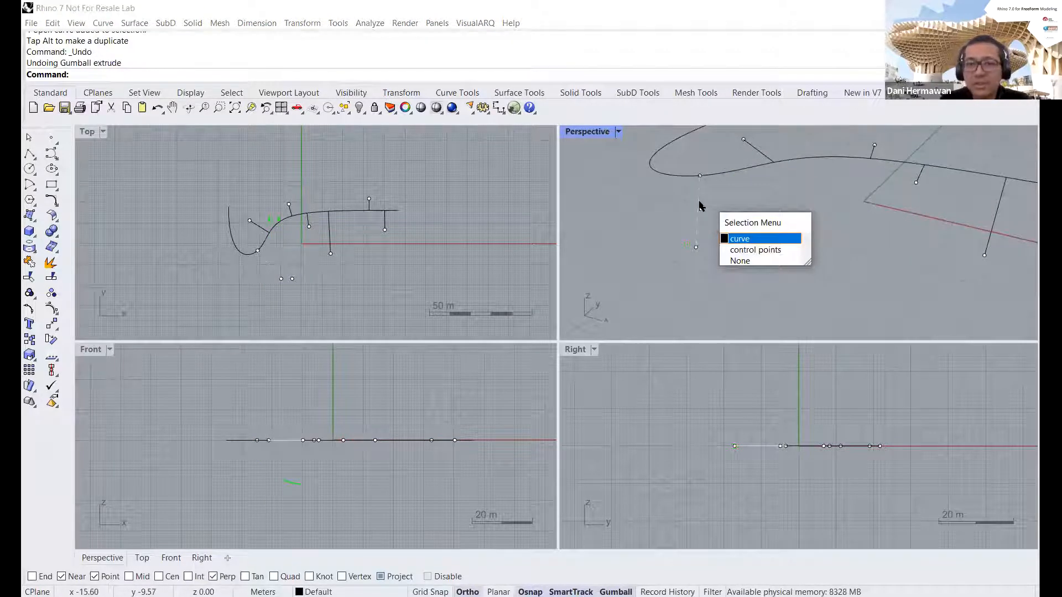
{"action": "left_click", "coordinate": [740, 239]}
{"action": "left_click", "coordinate": [390, 266]}
{"action": "right_click_drag", "start_coordinate": [753, 223], "coordinate": [669, 255]}
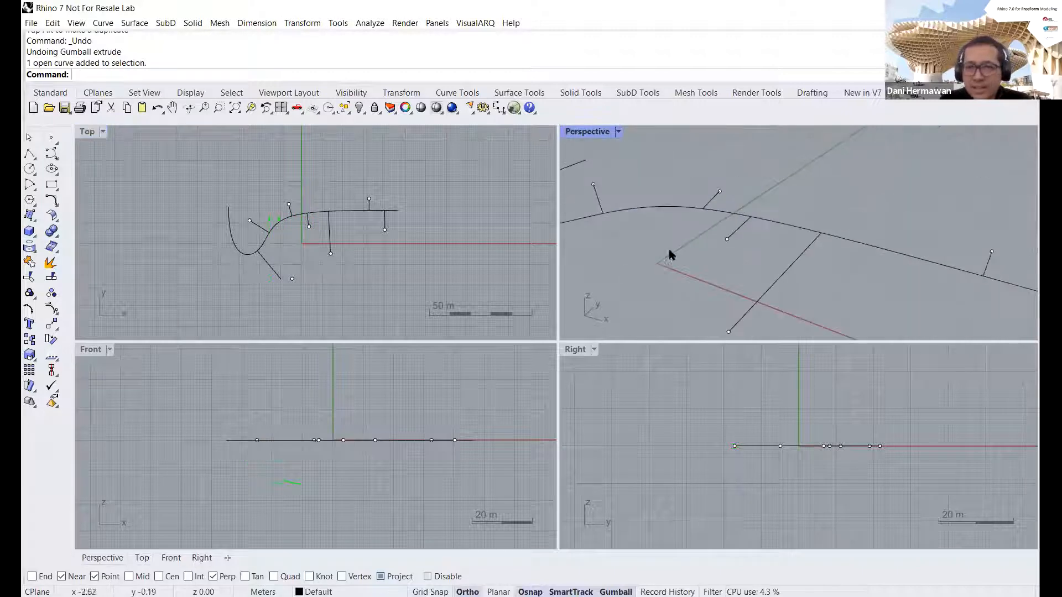
Step: Extrude the long perpendicular line crossing the X axis upward into a vertical surface and show the Perspective viewport as Shaded
{"action": "left_click", "coordinate": [788, 267]}
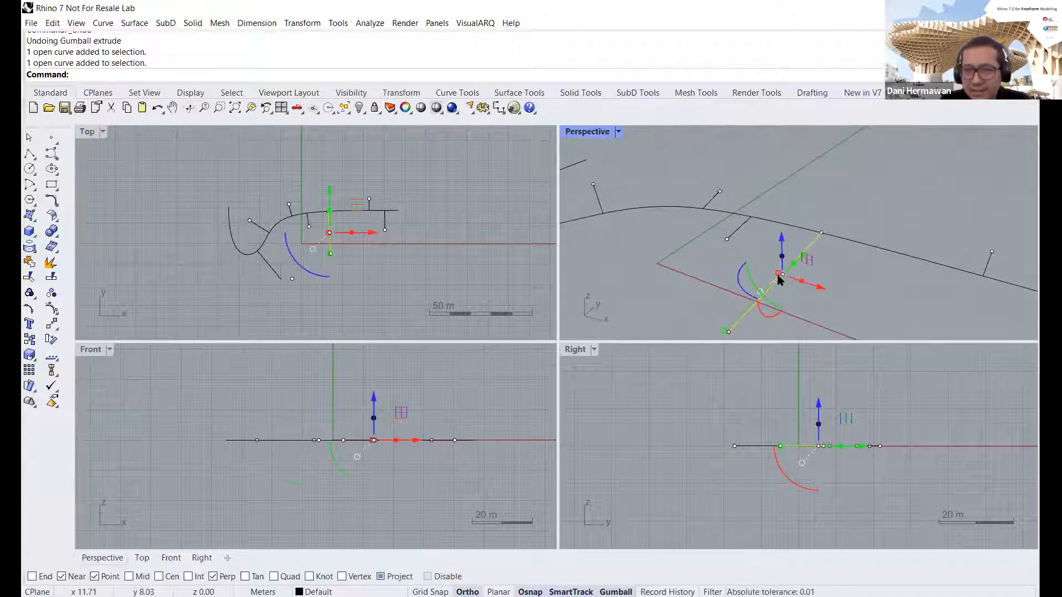
{"action": "left_click_drag", "start_coordinate": [783, 261], "coordinate": [773, 191]}
{"action": "right_click_drag", "start_coordinate": [765, 230], "coordinate": [575, 160]}
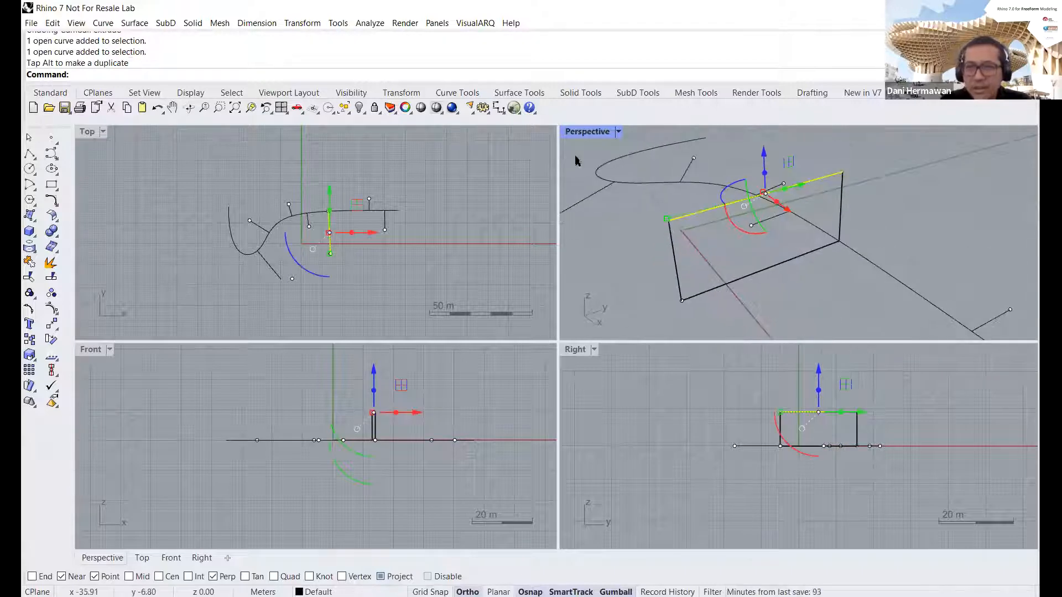
{"action": "left_click", "coordinate": [618, 131]}
{"action": "left_click", "coordinate": [686, 116]}
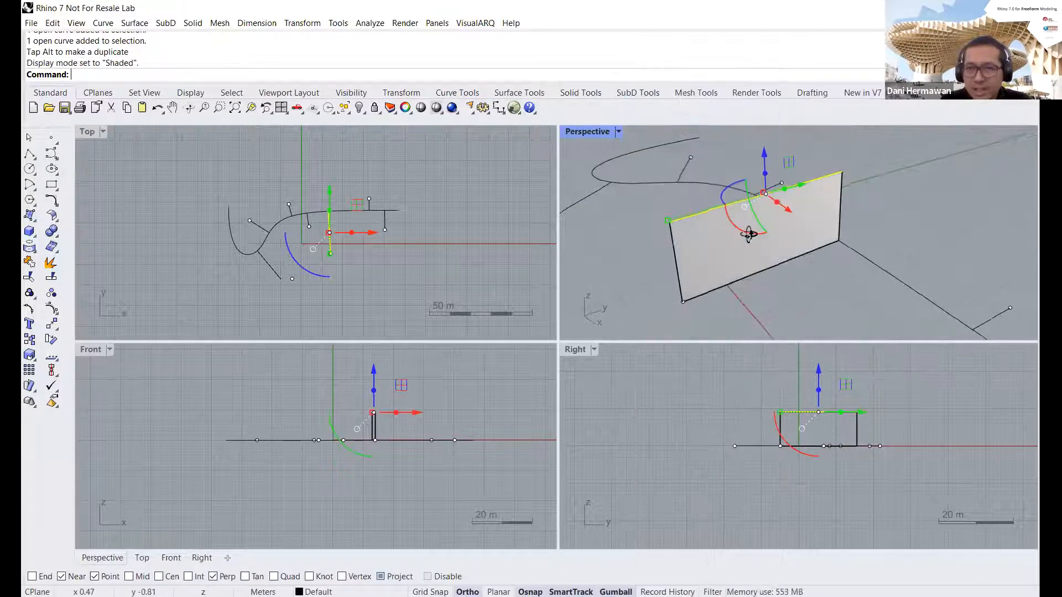
{"action": "right_click_drag", "start_coordinate": [749, 234], "coordinate": [782, 216]}
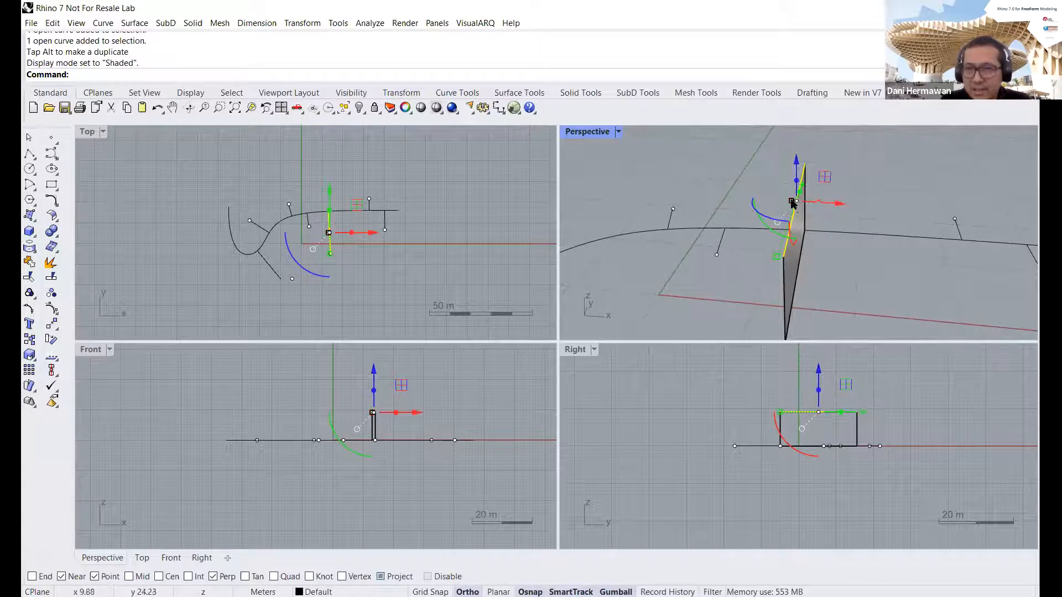
Step: Try scaling the selected line along the X axis with the Gumball and undo the scaling
{"action": "left_click_drag", "start_coordinate": [793, 204], "coordinate": [894, 215]}
{"action": "key", "text": "ctrl+z"}
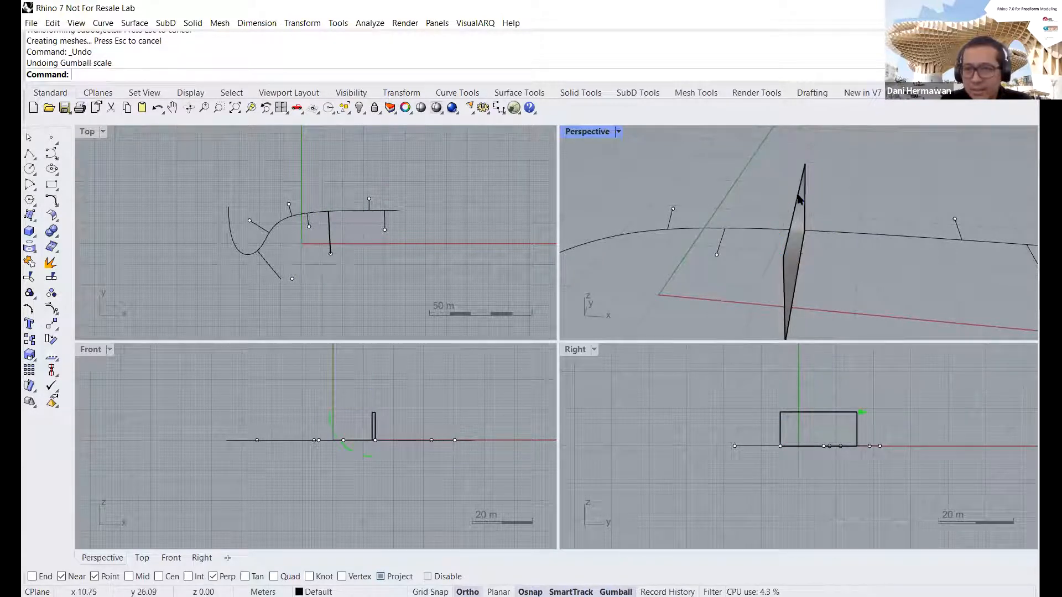
{"action": "left_click", "coordinate": [802, 206]}
{"action": "left_click", "coordinate": [808, 276]}
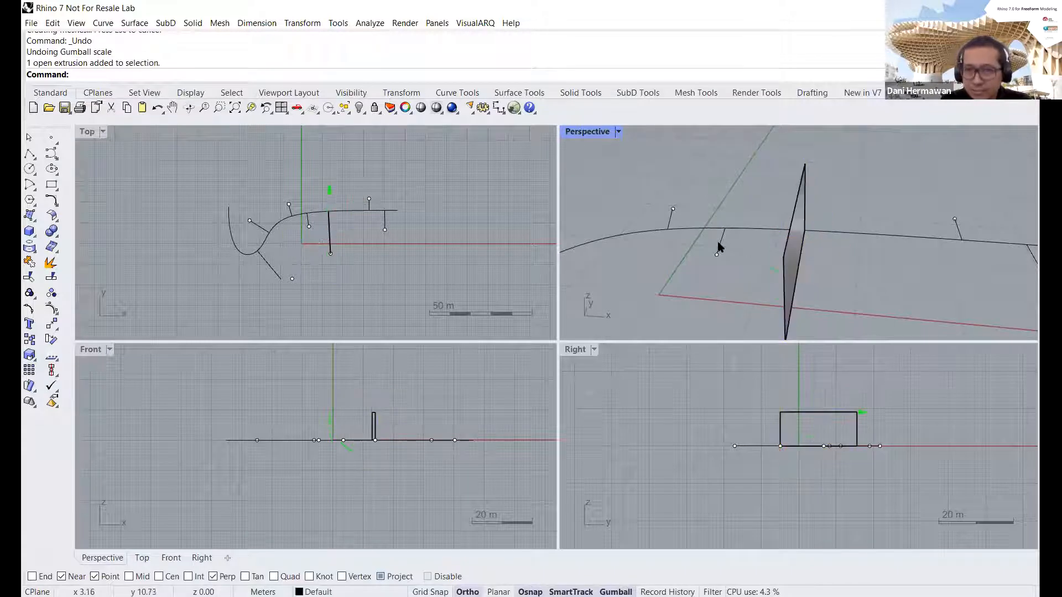
Step: Extrude the short perpendicular line near the Y axis along X, and undo this and the vertical extrusion
{"action": "left_click", "coordinate": [720, 243]}
{"action": "left_click_drag", "start_coordinate": [740, 242], "coordinate": [807, 247]}
{"action": "mouse_move", "coordinate": [722, 262]}
{"action": "right_mouse_down"}
{"action": "mouse_move", "coordinate": [767, 264]}
{"action": "mouse_move", "coordinate": [723, 263]}
{"action": "mouse_move", "coordinate": [707, 275]}
{"action": "right_mouse_up"}
{"action": "key", "text": "ctrl+z"}
{"action": "scroll", "coordinate": [723, 263], "scroll_direction": "down", "scroll_amount": 7}
{"action": "key", "text": "ctrl+z"}
Step: Turn off the Gumball and delete all the points and curves in the model
{"action": "left_click_drag", "start_coordinate": [616, 209], "coordinate": [908, 306]}
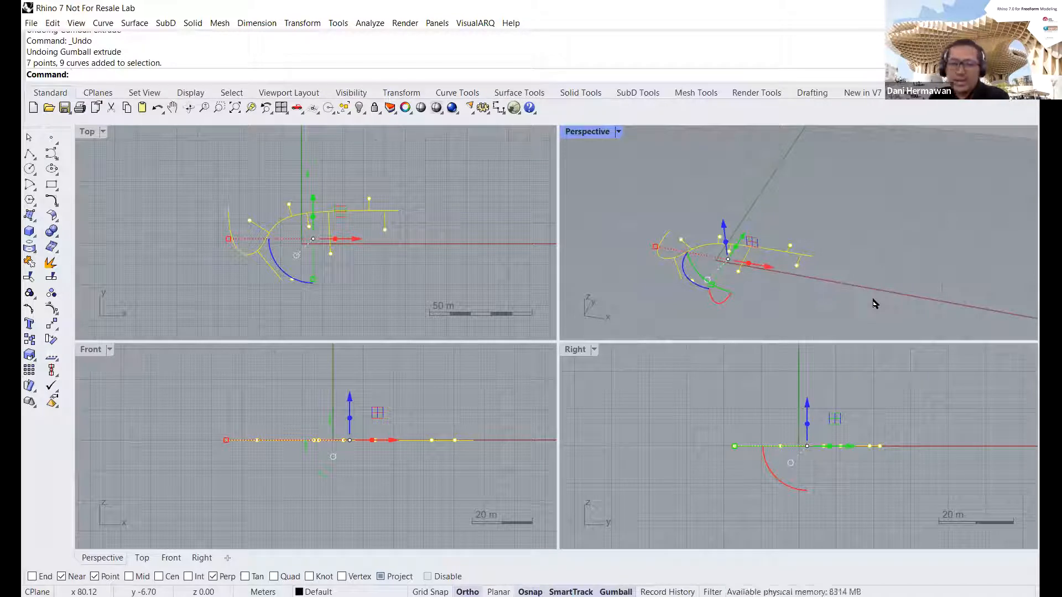
{"action": "left_click", "coordinate": [616, 592]}
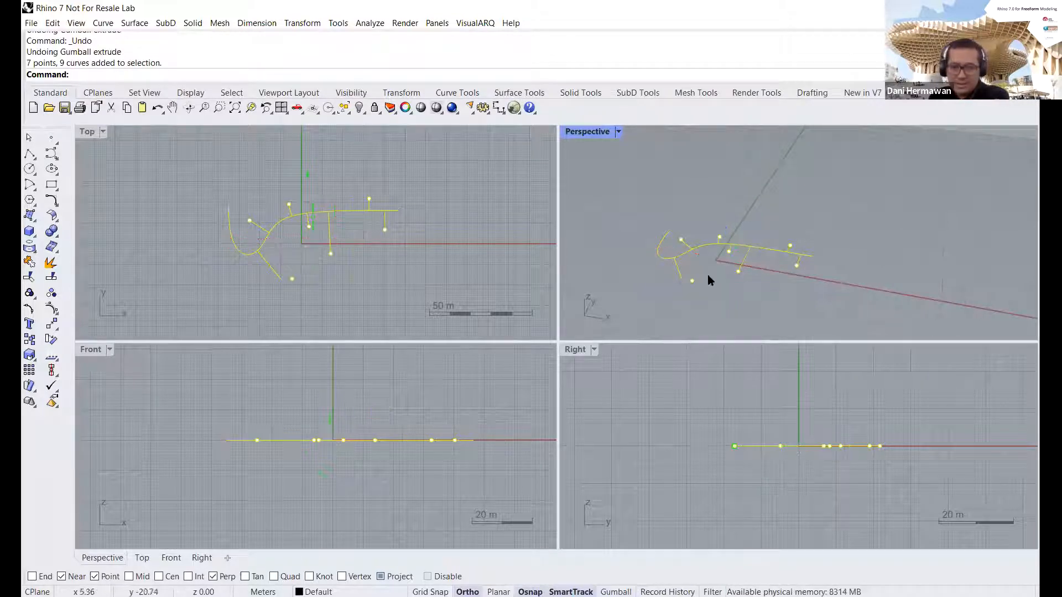
{"action": "left_click", "coordinate": [724, 214]}
{"action": "left_click_drag", "start_coordinate": [587, 187], "coordinate": [850, 319]}
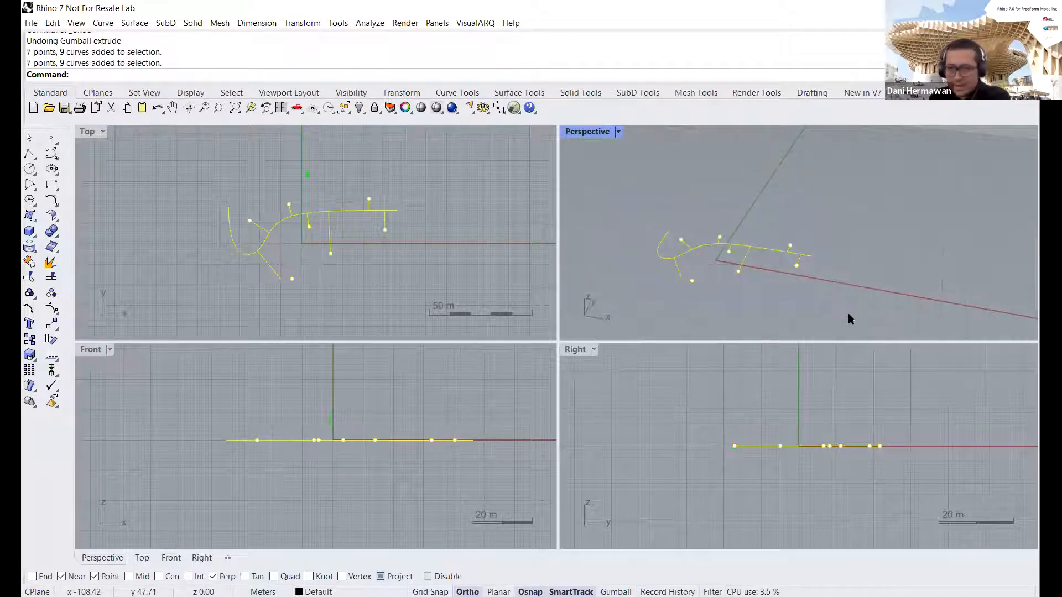
{"action": "key", "text": "Delete"}
{"action": "right_click_drag", "start_coordinate": [738, 194], "coordinate": [683, 208], "text": "shift"}
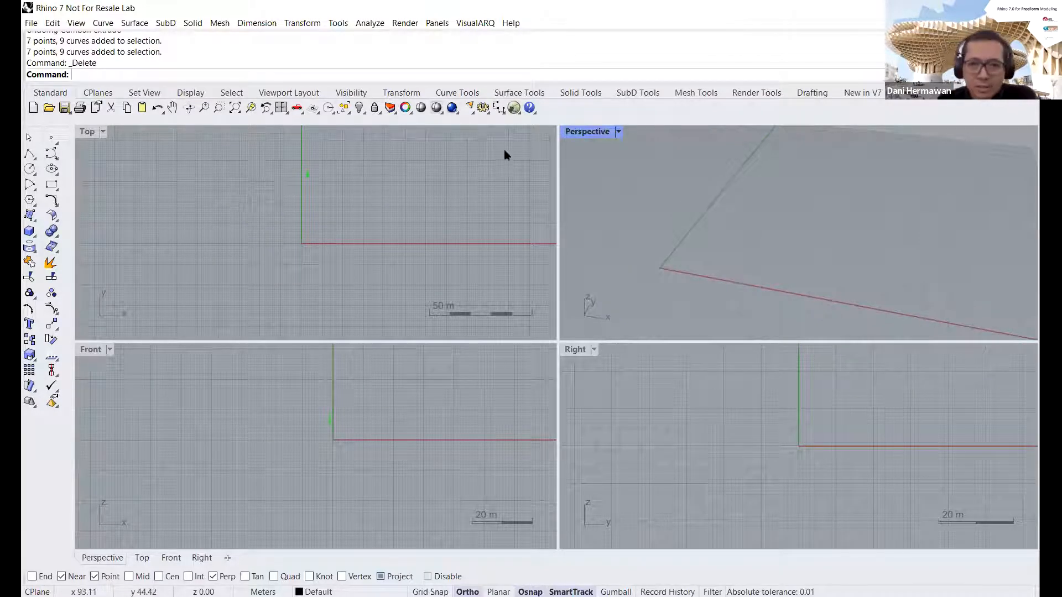
{"action": "left_click", "coordinate": [618, 132]}
{"action": "left_click", "coordinate": [602, 140]}
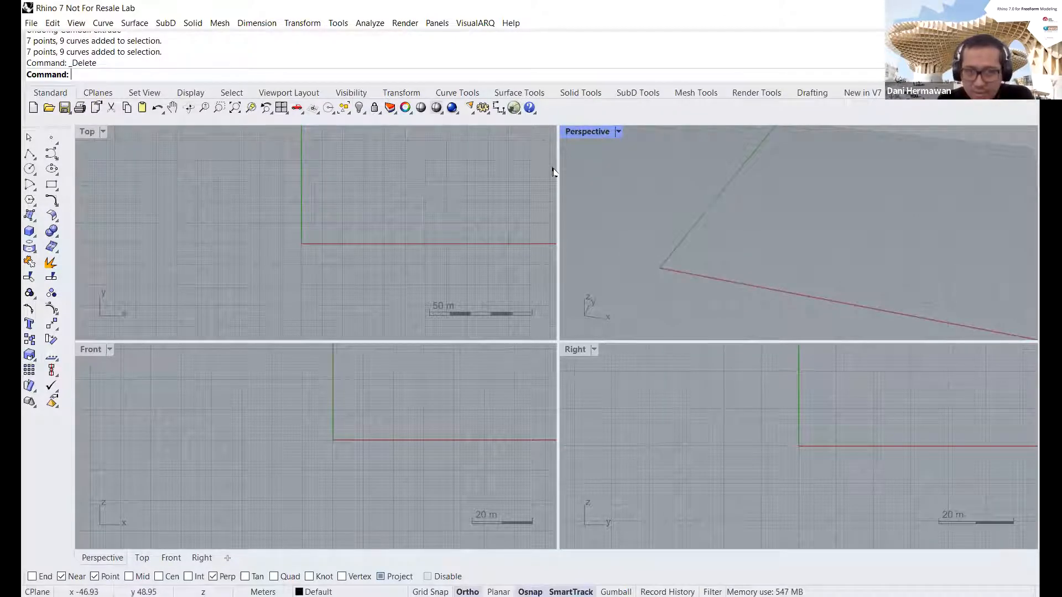
{"action": "left_click", "coordinate": [619, 133]}
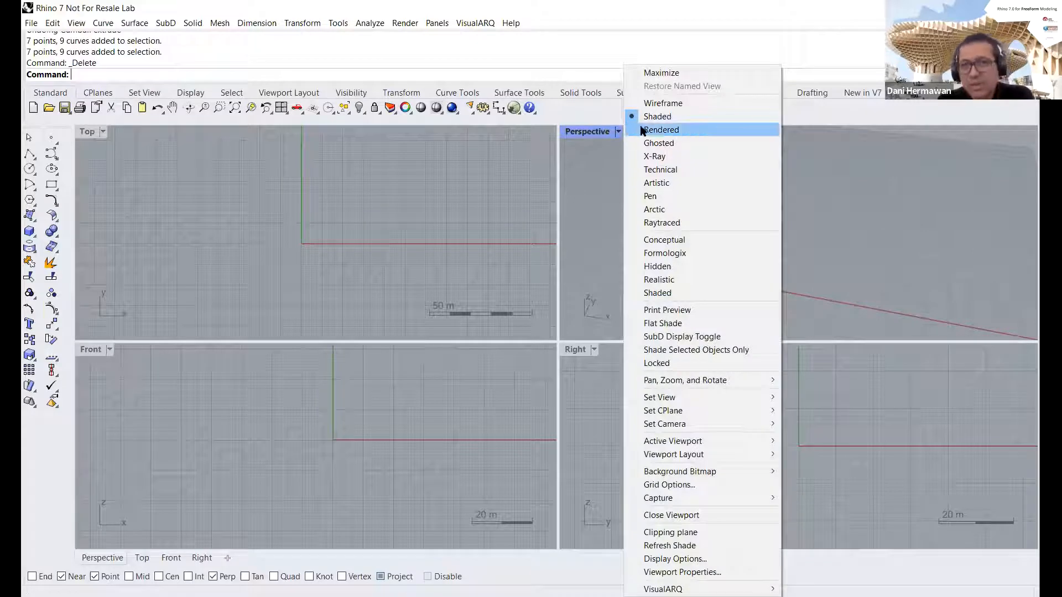
{"action": "left_click", "coordinate": [606, 146]}
Step: Maximize the Perspective viewport and frame the whole construction grid at a low viewing angle
{"action": "double_click", "coordinate": [578, 131]}
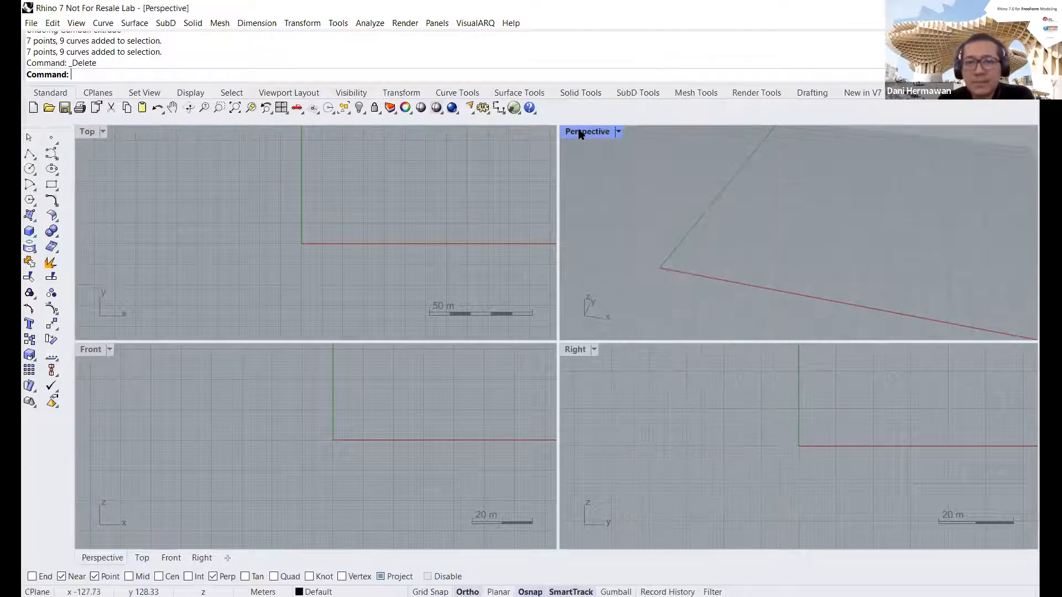
{"action": "scroll", "coordinate": [410, 237], "scroll_direction": "down", "scroll_amount": 5}
{"action": "right_click_drag", "start_coordinate": [413, 247], "coordinate": [396, 271]}
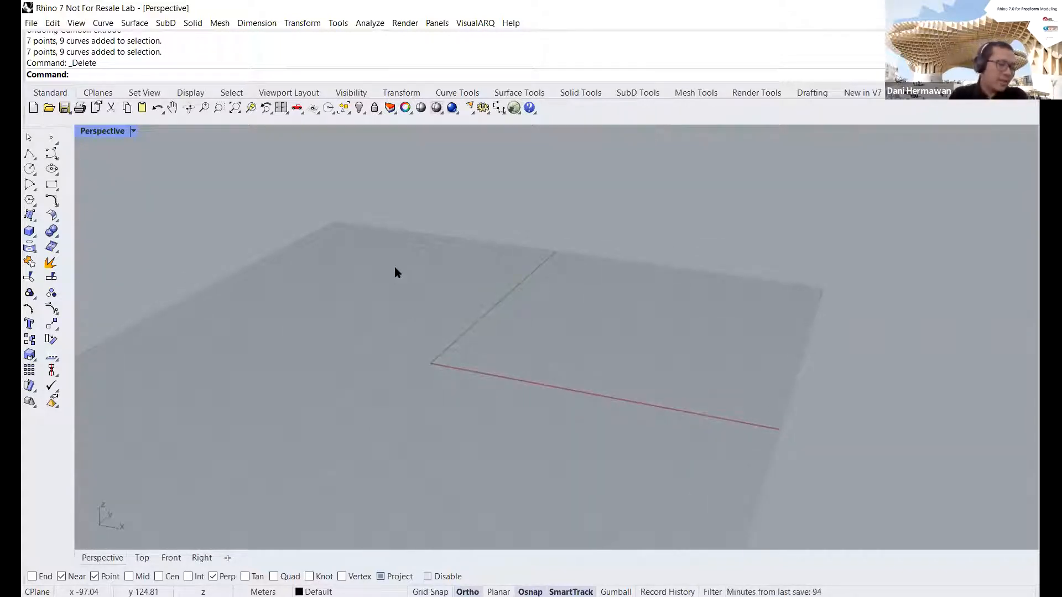
Step: Float the solid creation tools in the workspace and draw a box with its first base corner on the X axis near the origin
{"action": "left_click", "coordinate": [36, 234]}
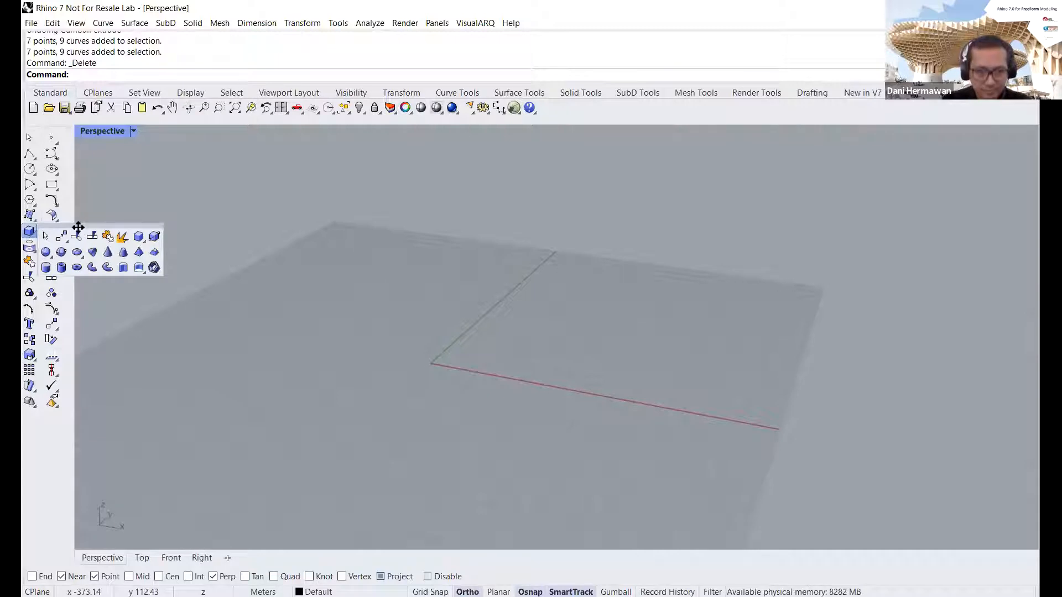
{"action": "left_click", "coordinate": [83, 225]}
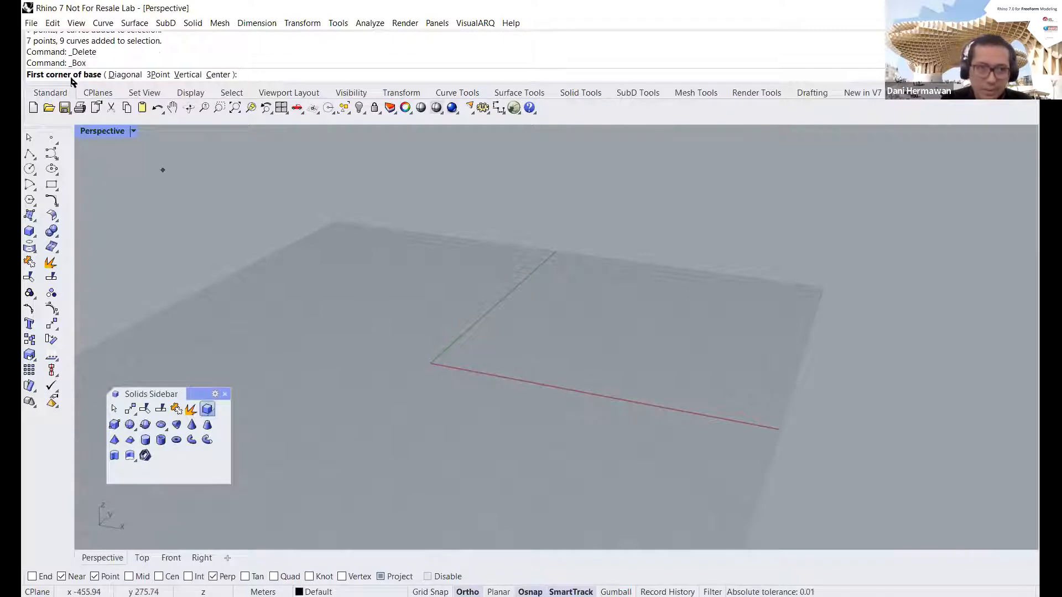
{"action": "left_click", "coordinate": [451, 367]}
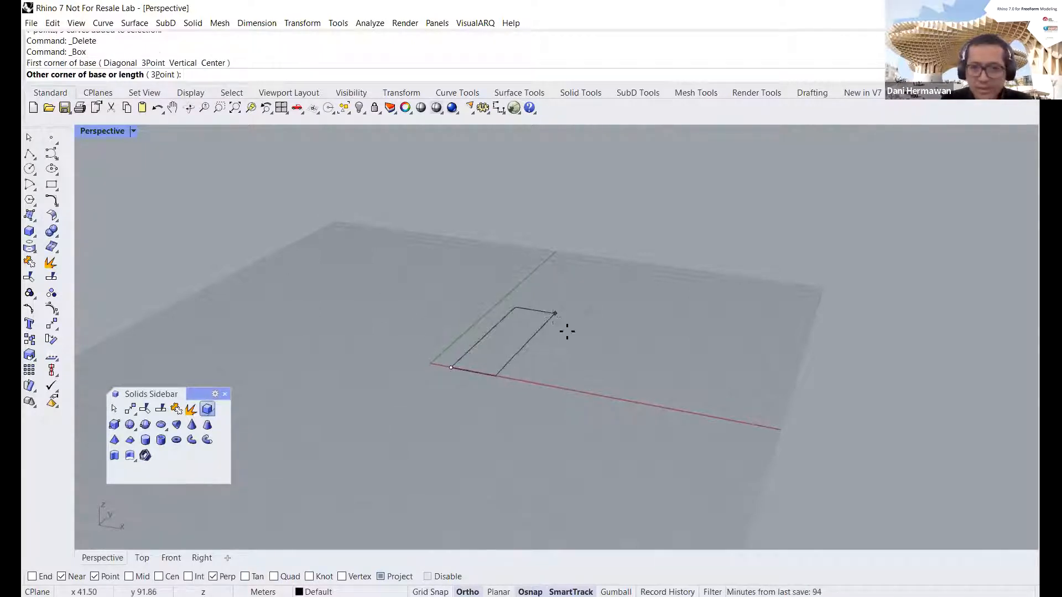
{"action": "left_click", "coordinate": [618, 348]}
{"action": "left_click", "coordinate": [590, 233]}
{"action": "right_click_drag", "start_coordinate": [523, 267], "coordinate": [508, 271]}
Step: Draw a second box, long and low, starting in front of the X axis and crossing through the first box
{"action": "key", "text": "Return"}
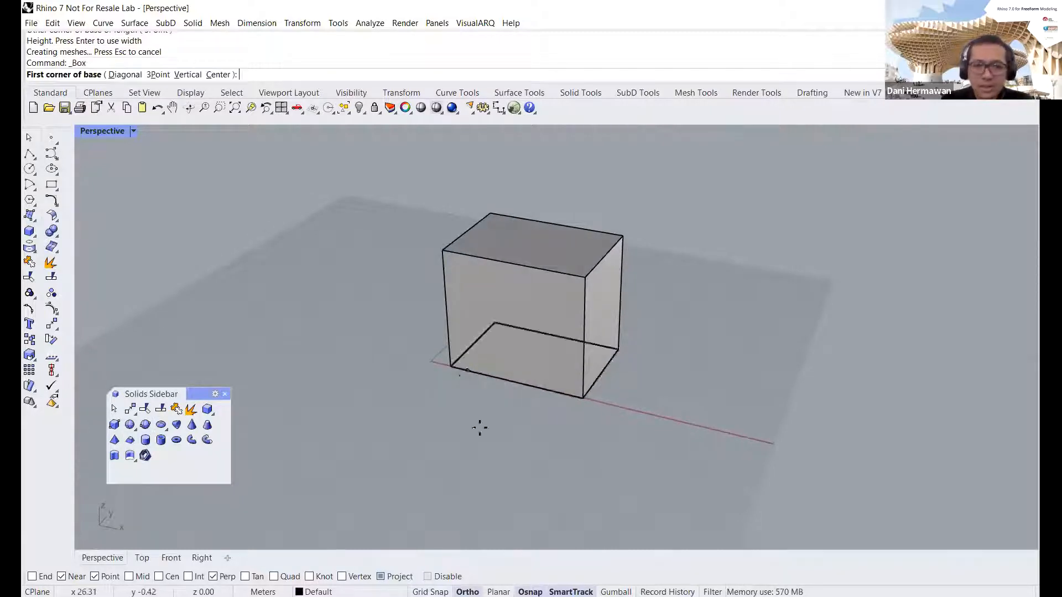
{"action": "left_click", "coordinate": [462, 450]}
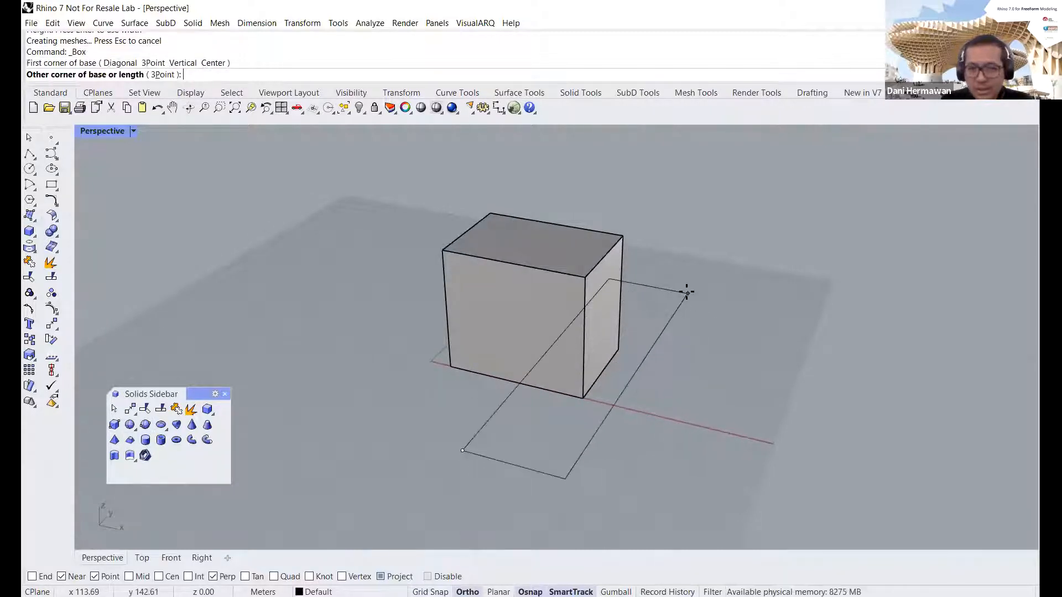
{"action": "left_click", "coordinate": [685, 292]}
{"action": "left_click", "coordinate": [671, 239]}
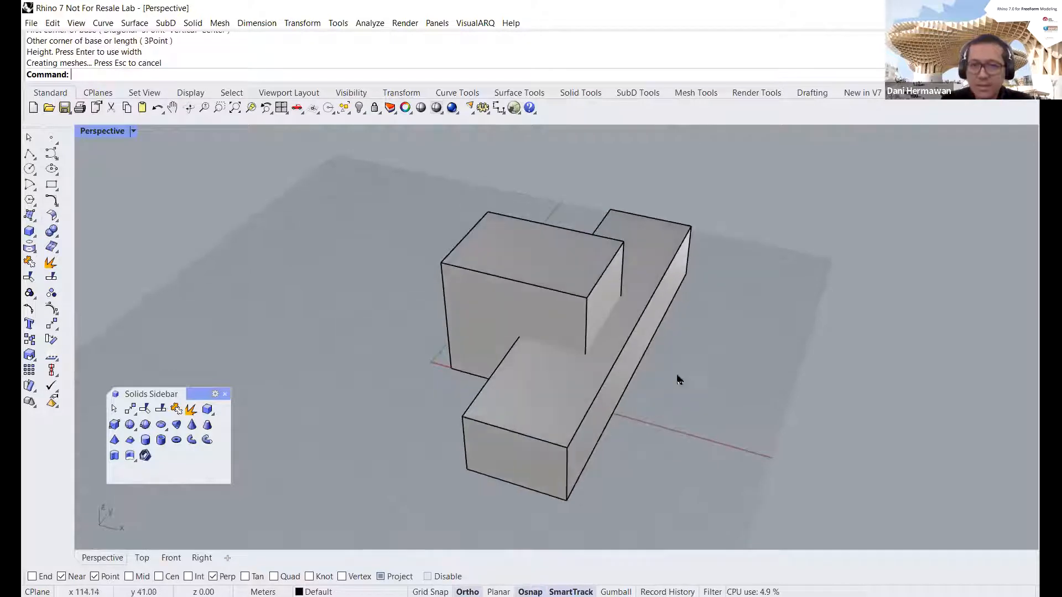
Step: Draw a third, tall box on the X axis side so that it intersects both existing boxes
{"action": "key", "text": "Return"}
{"action": "left_click", "coordinate": [686, 385]}
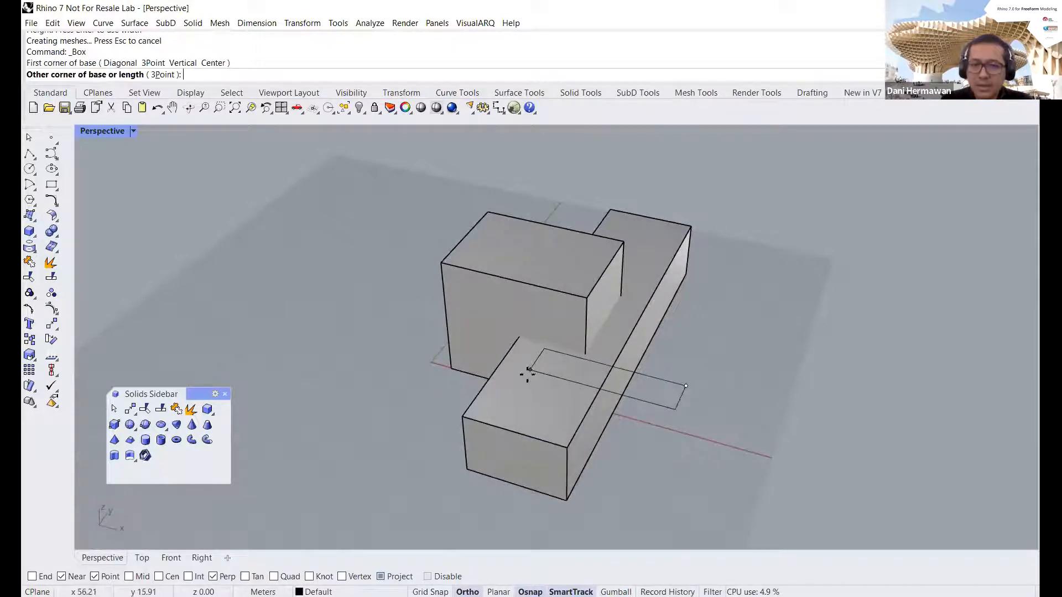
{"action": "left_click", "coordinate": [510, 386]}
{"action": "left_click", "coordinate": [512, 215]}
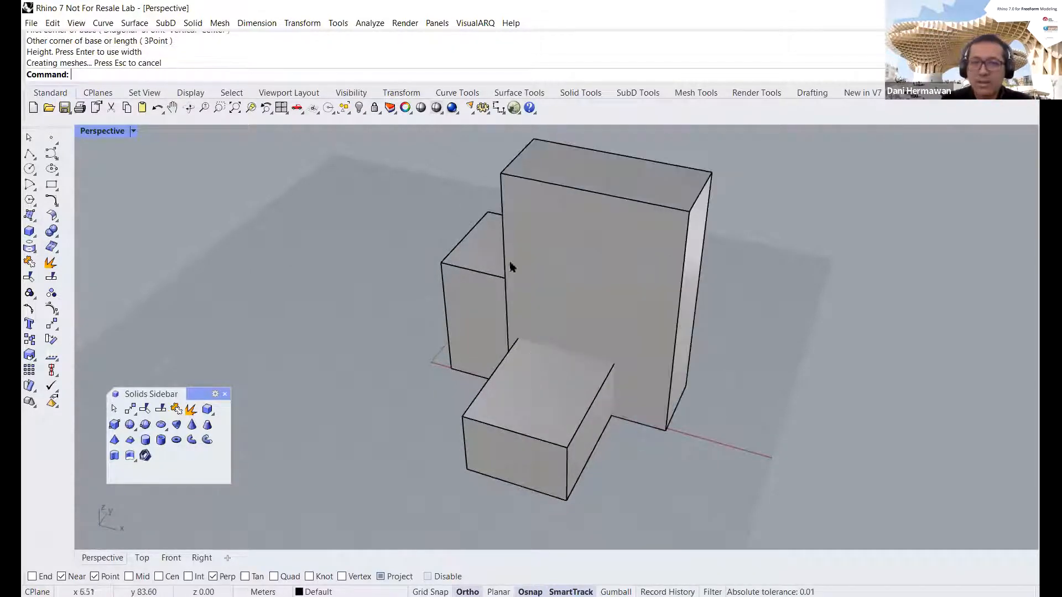
Step: Shift the first box near the origin a short distance along the Y axis and clear the selection
{"action": "right_click_drag", "start_coordinate": [512, 265], "coordinate": [586, 372]}
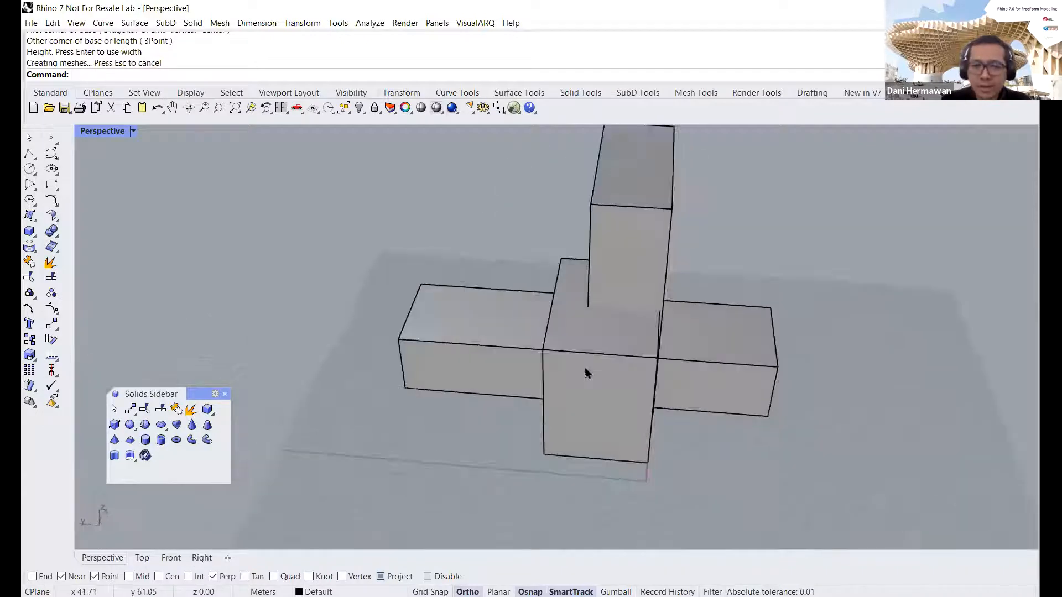
{"action": "left_click", "coordinate": [595, 396]}
{"action": "left_click_drag", "start_coordinate": [595, 396], "coordinate": [618, 403]}
{"action": "left_click_drag", "start_coordinate": [601, 403], "coordinate": [563, 398]}
{"action": "key", "text": "Escape"}
Step: Move the long low box vertically upward by about 23 m with the Project snap option turned off
{"action": "right_click_drag", "start_coordinate": [635, 417], "coordinate": [457, 419]}
{"action": "left_click", "coordinate": [457, 419]}
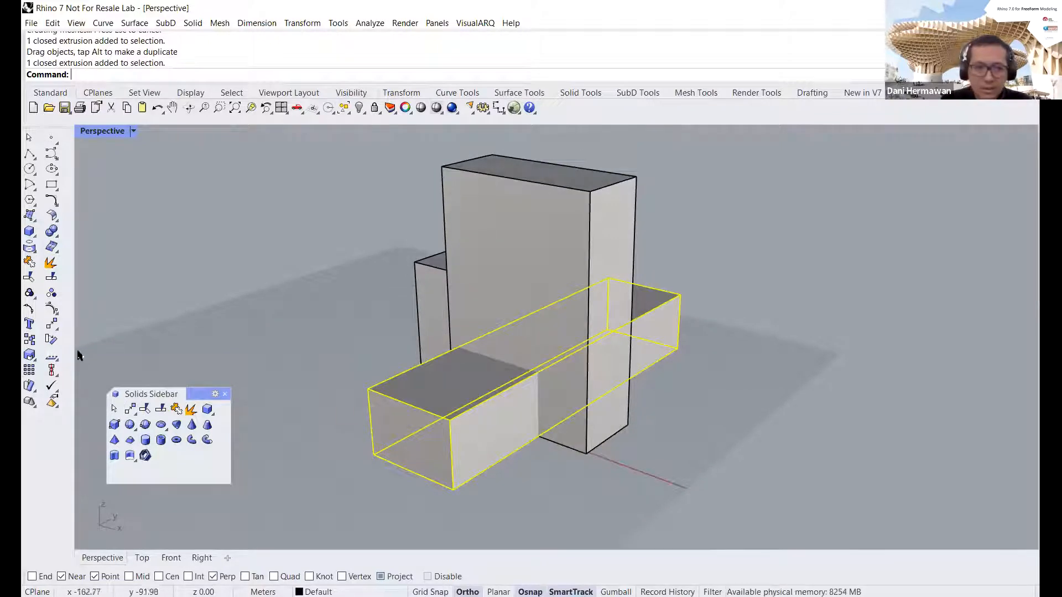
{"action": "left_click", "coordinate": [51, 324]}
{"action": "type", "text": "v"}
{"action": "key", "text": "Return"}
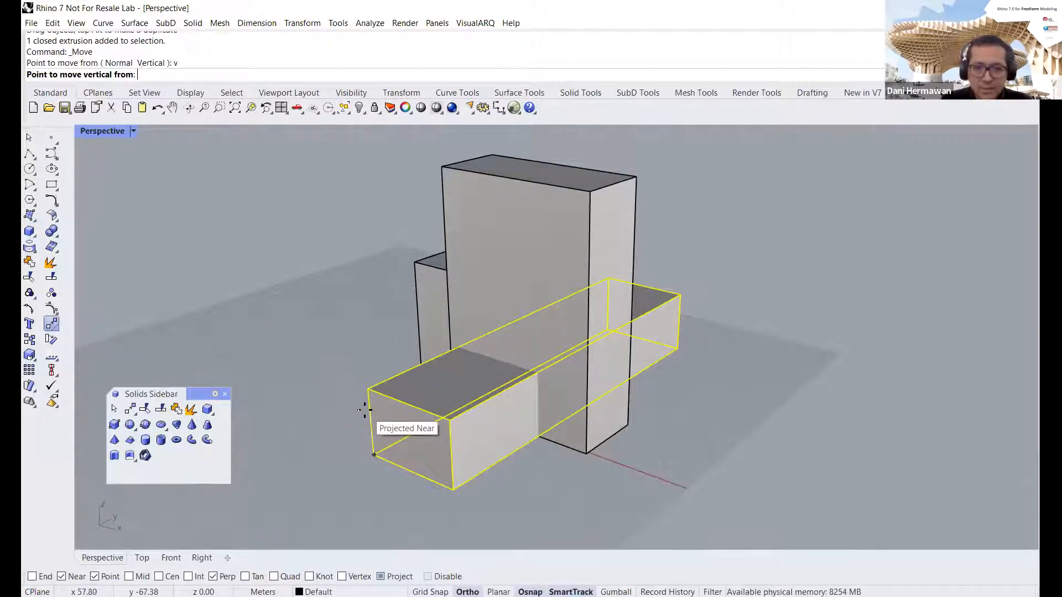
{"action": "left_click", "coordinate": [367, 410]}
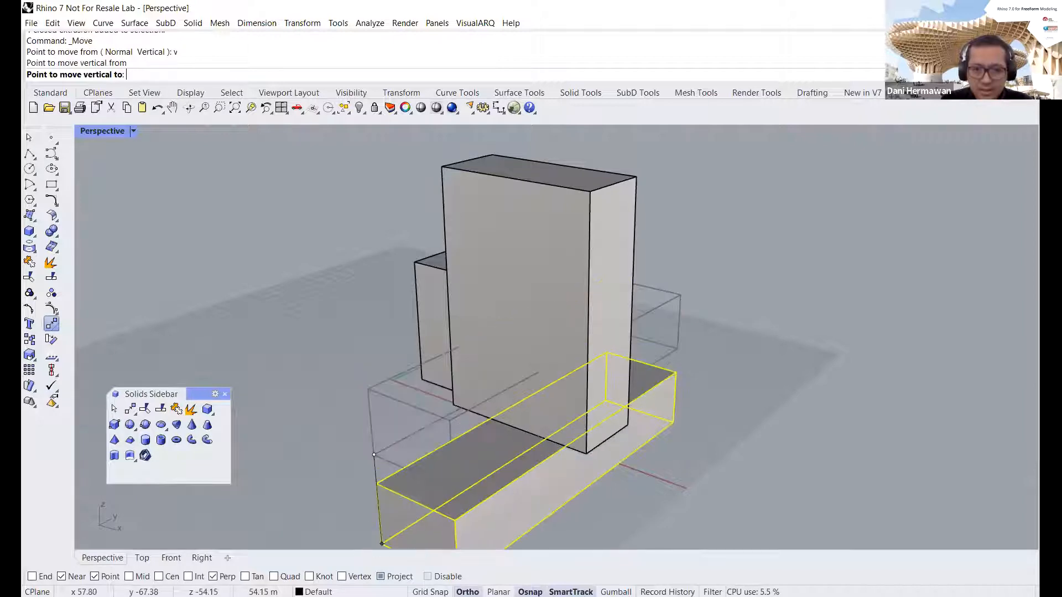
{"action": "left_click", "coordinate": [380, 576]}
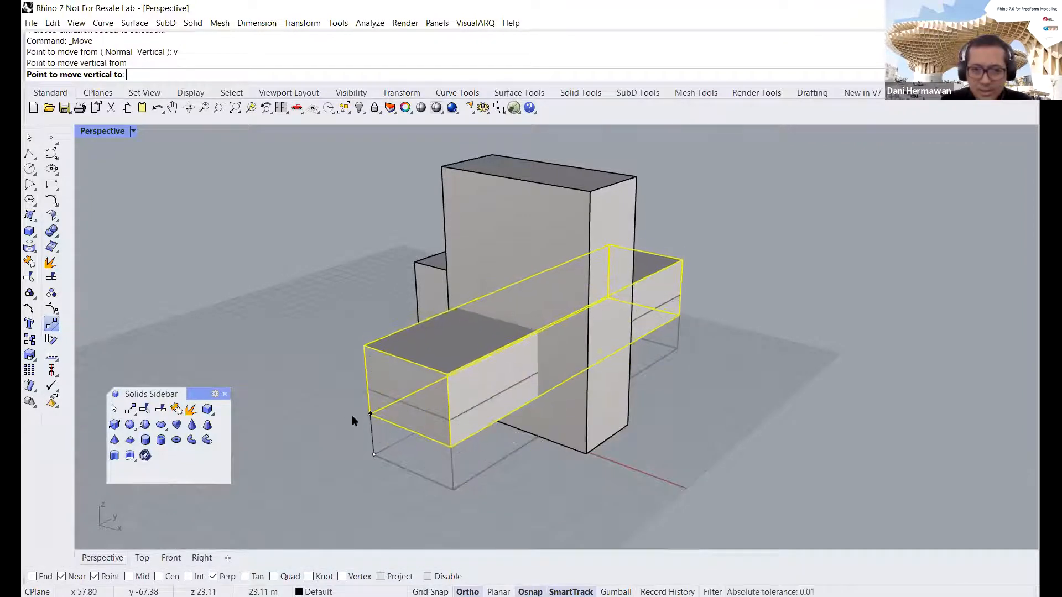
{"action": "left_click", "coordinate": [350, 415]}
{"action": "key", "text": "Escape"}
Step: Shift the tall box along the X axis toward the origin so it overlaps the first box more, and deselect it
{"action": "right_click_drag", "start_coordinate": [325, 327], "coordinate": [434, 326]}
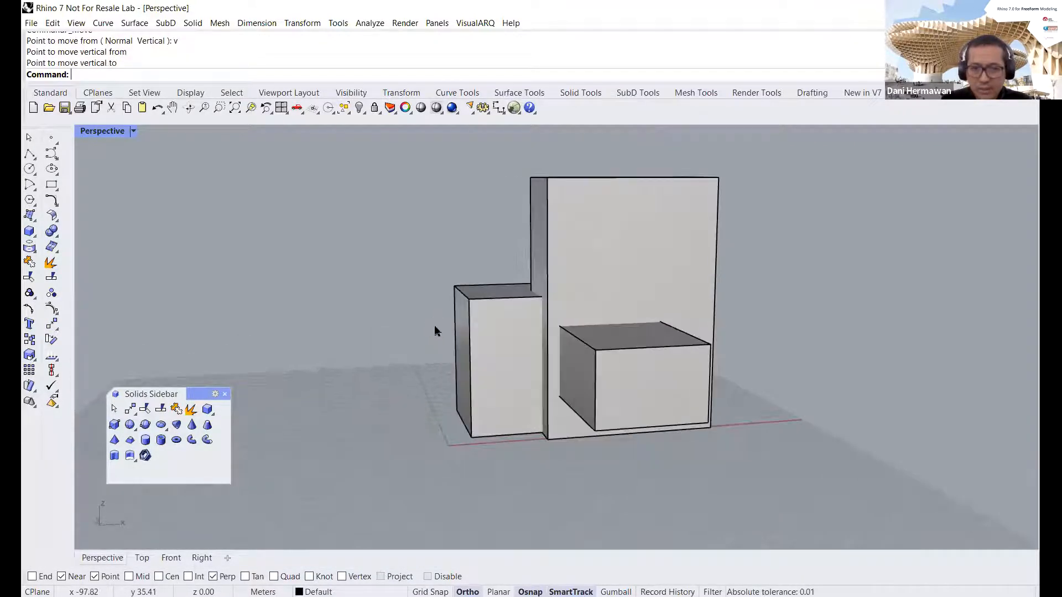
{"action": "left_click", "coordinate": [479, 286]}
{"action": "left_click", "coordinate": [480, 251]}
{"action": "left_click", "coordinate": [530, 230]}
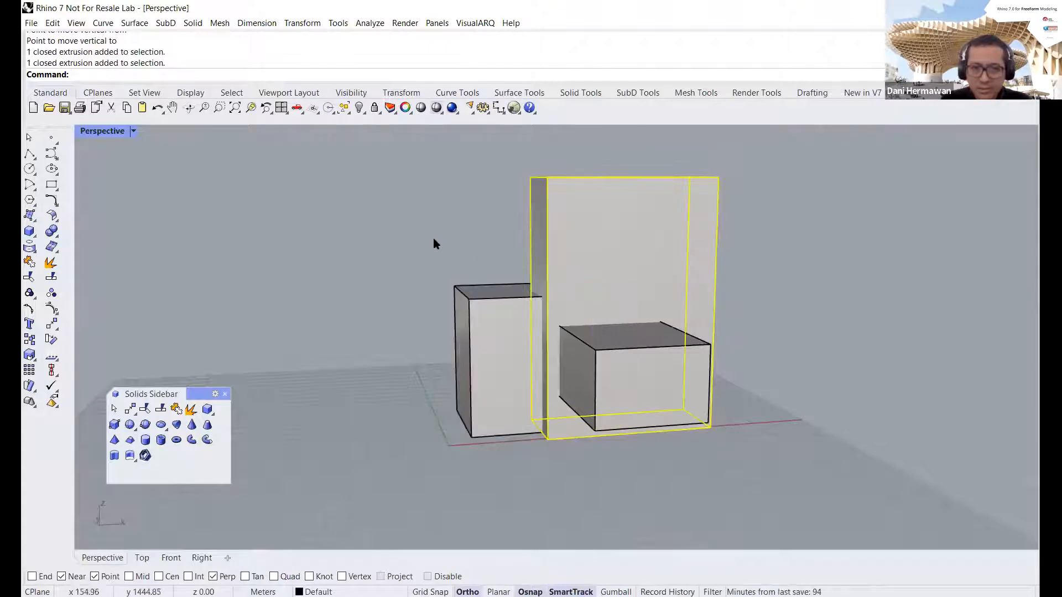
{"action": "left_click", "coordinate": [293, 241]}
{"action": "left_click", "coordinate": [604, 231]}
{"action": "left_click_drag", "start_coordinate": [603, 232], "coordinate": [563, 229]}
{"action": "left_click", "coordinate": [407, 256]}
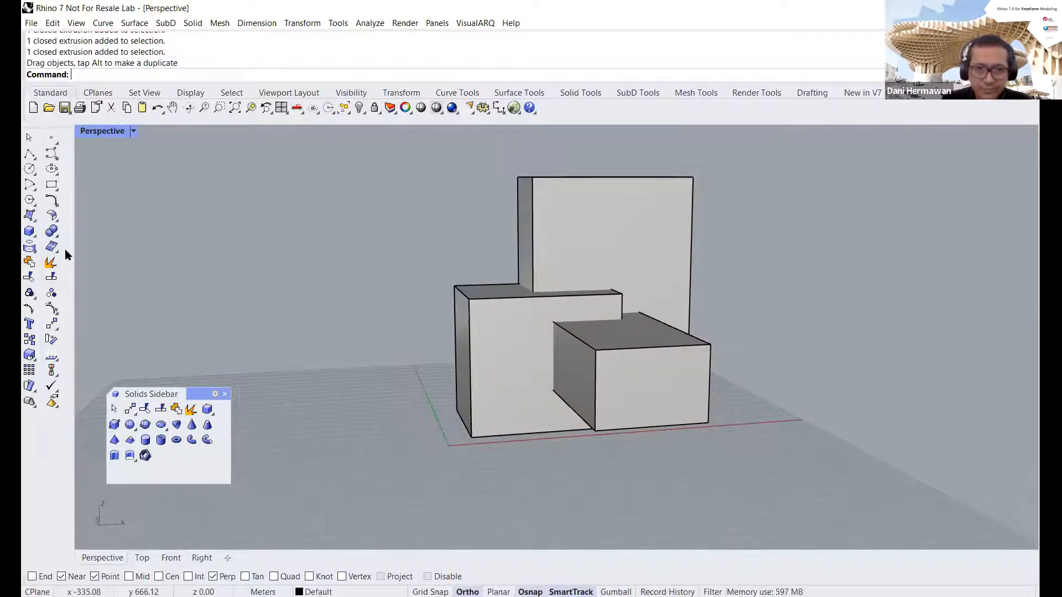
Step: Subtract the long low box from the first box with Boolean Difference, keeping the input with DeleteInput=No
{"action": "left_click", "coordinate": [53, 232]}
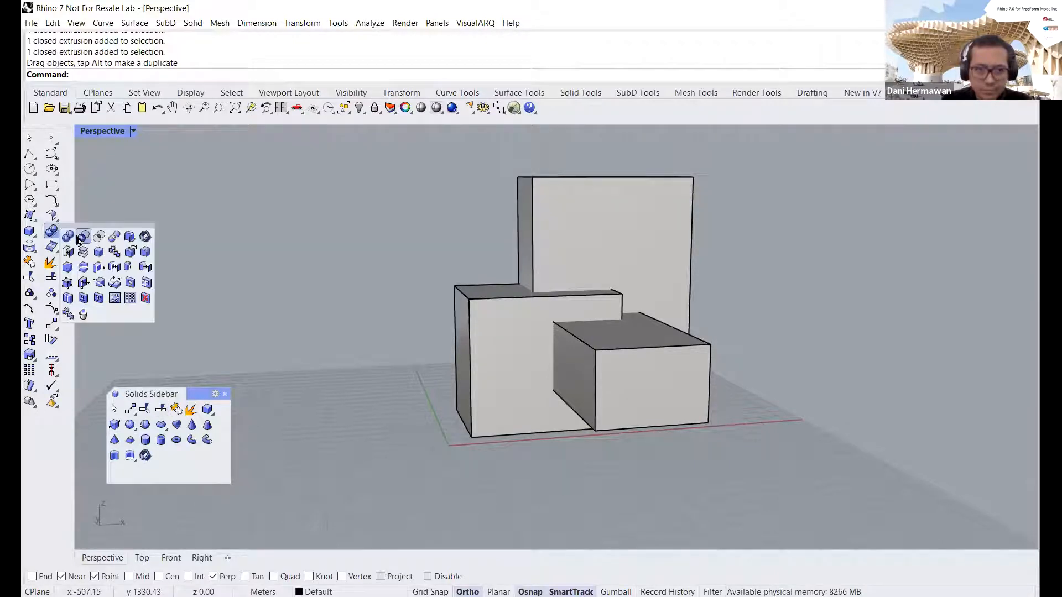
{"action": "left_click", "coordinate": [80, 239]}
{"action": "right_click_drag", "start_coordinate": [360, 337], "coordinate": [249, 365]}
{"action": "left_click", "coordinate": [465, 297]}
{"action": "right_click", "coordinate": [465, 299]}
{"action": "left_click", "coordinate": [499, 405]}
{"action": "right_click", "coordinate": [720, 378]}
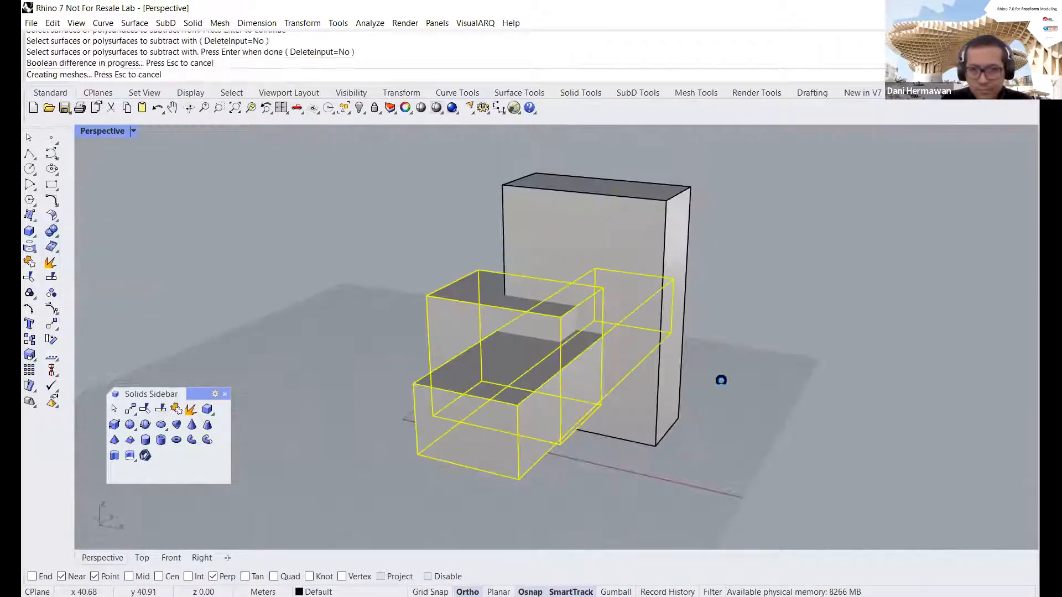
Step: Subtract the cut first box from the tall box with Boolean Difference, using DeleteInput=No
{"action": "left_click", "coordinate": [637, 263]}
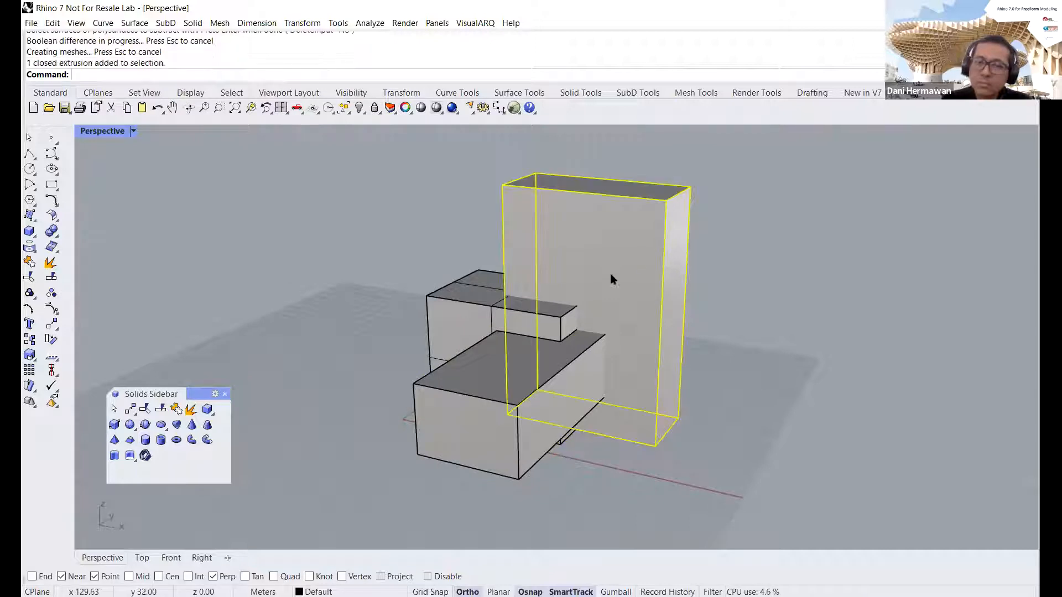
{"action": "right_click", "coordinate": [529, 220]}
{"action": "left_click", "coordinate": [480, 293]}
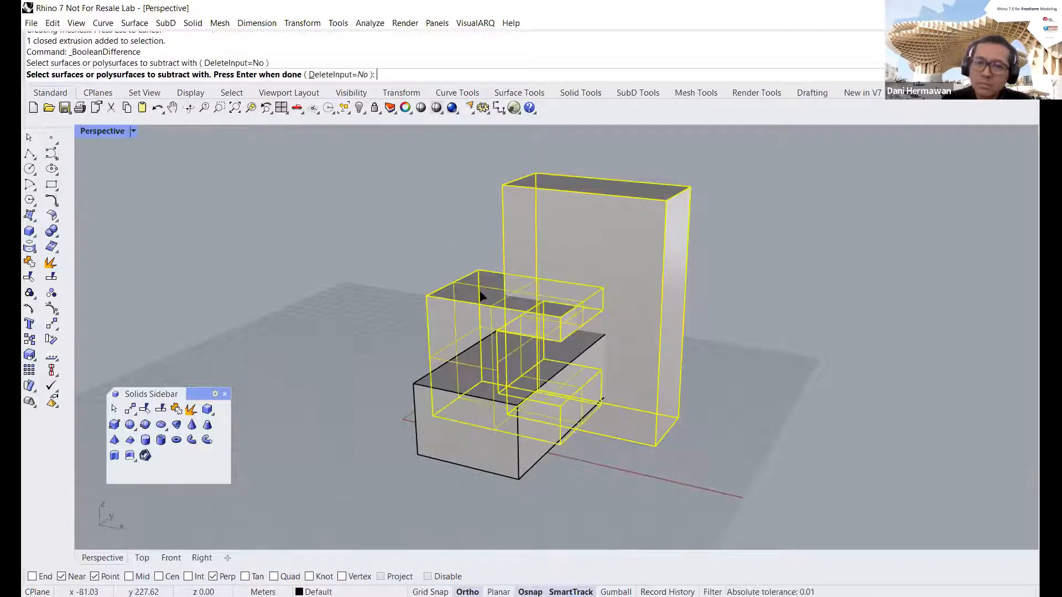
{"action": "right_click", "coordinate": [449, 421]}
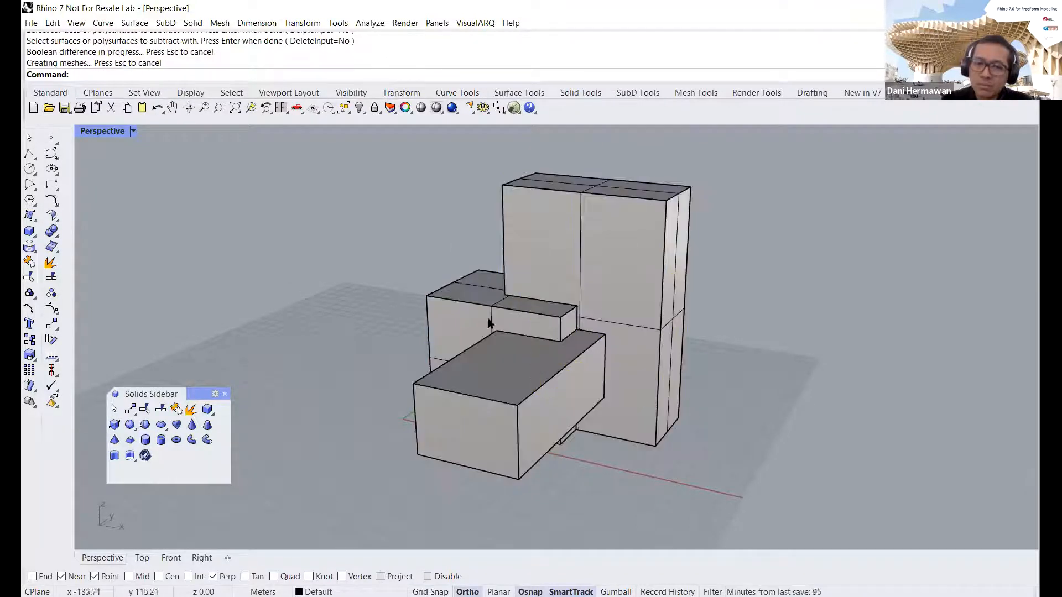
Step: Switch the Perspective viewport to the Raytraced display mode and pause its rendering
{"action": "right_click_drag", "start_coordinate": [490, 320], "coordinate": [387, 292]}
{"action": "right_click_drag", "start_coordinate": [322, 313], "coordinate": [310, 266]}
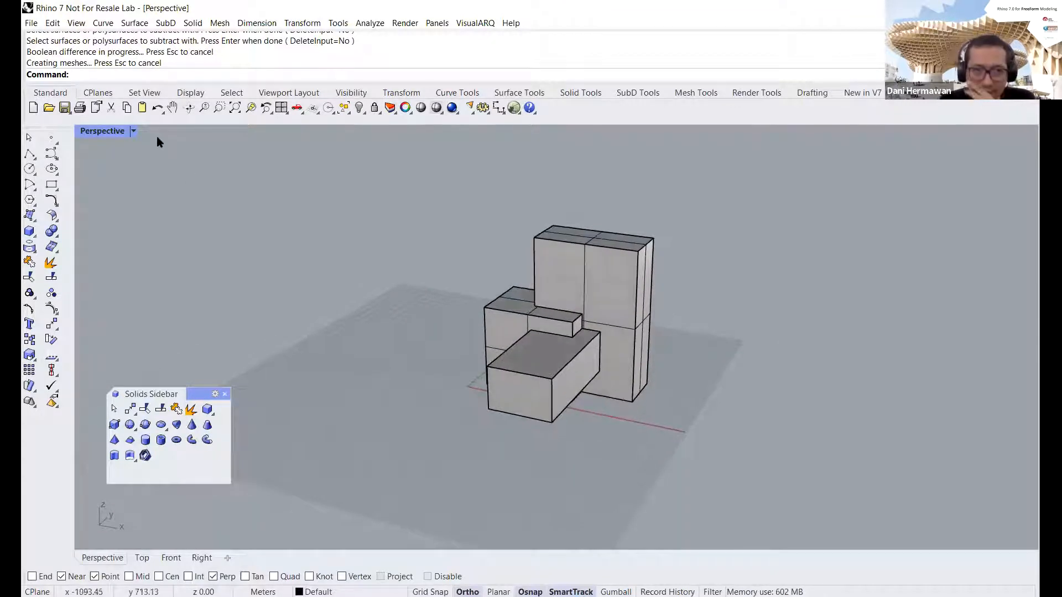
{"action": "left_click", "coordinate": [134, 132]}
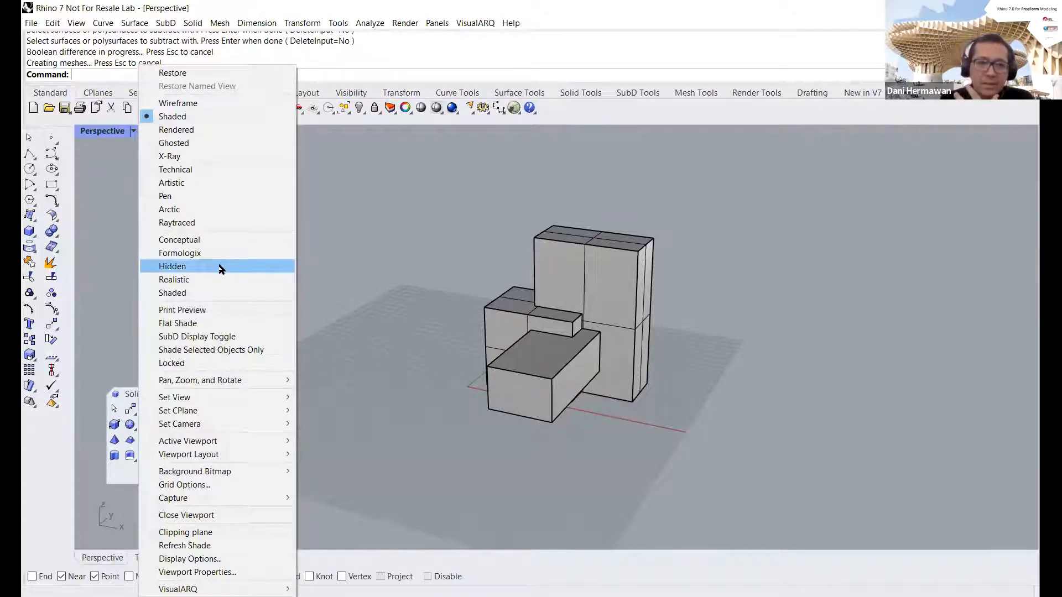
{"action": "left_click", "coordinate": [205, 223]}
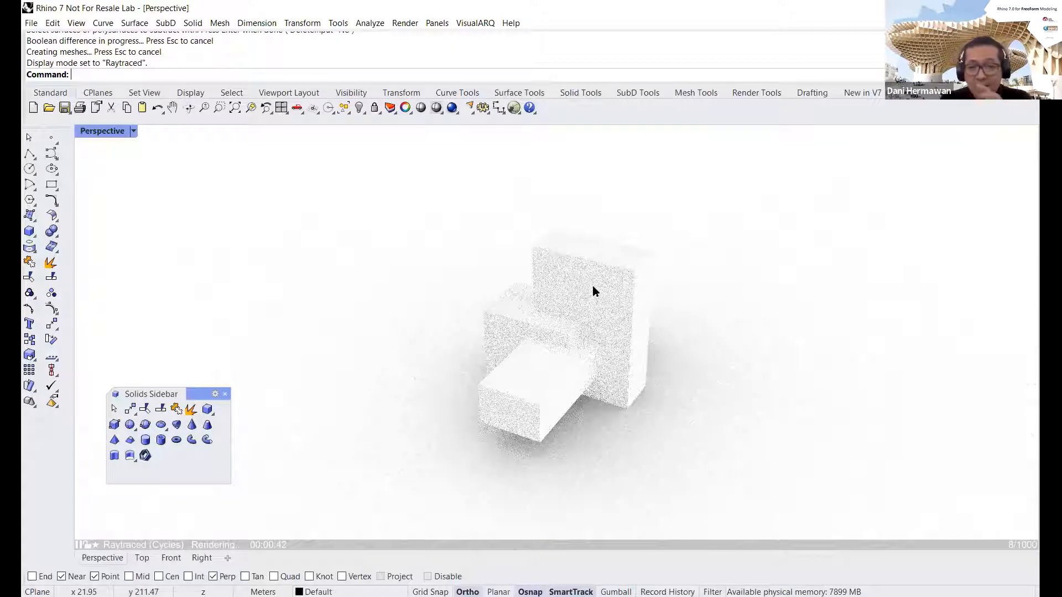
{"action": "left_click", "coordinate": [133, 131]}
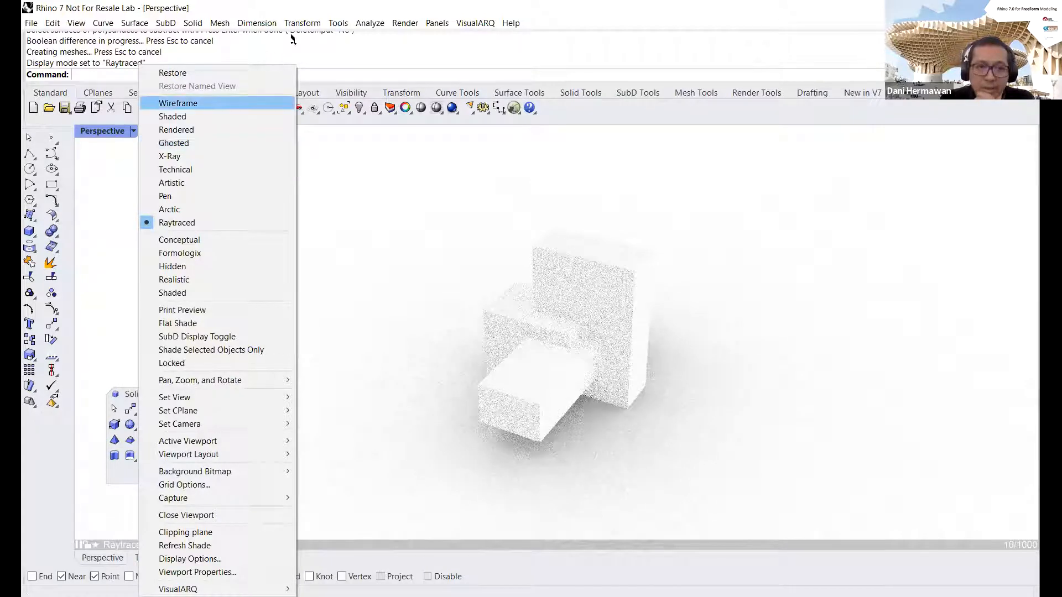
{"action": "left_click", "coordinate": [618, 349]}
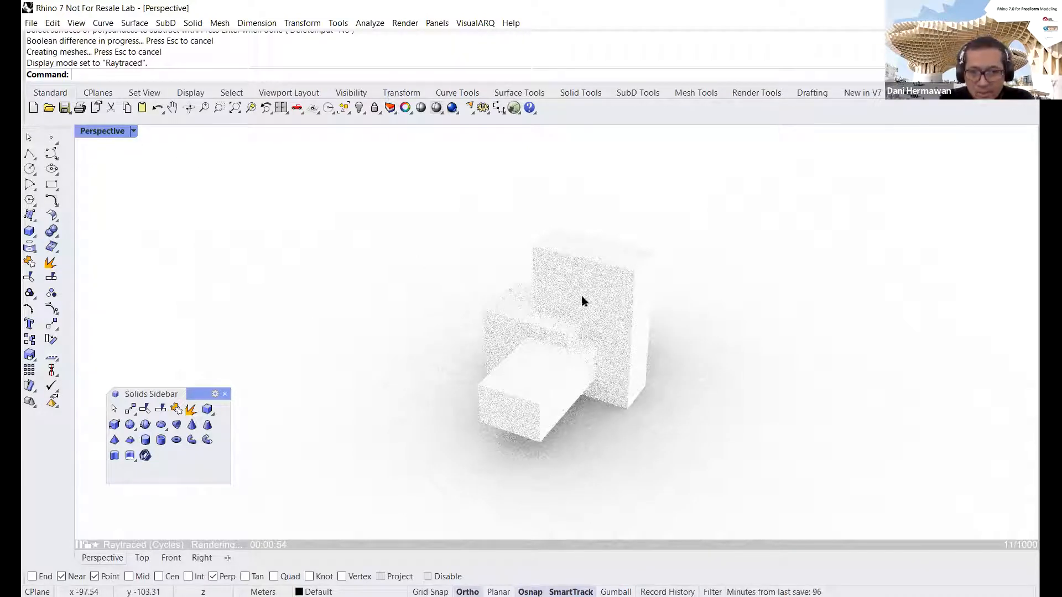
{"action": "left_click", "coordinate": [79, 546]}
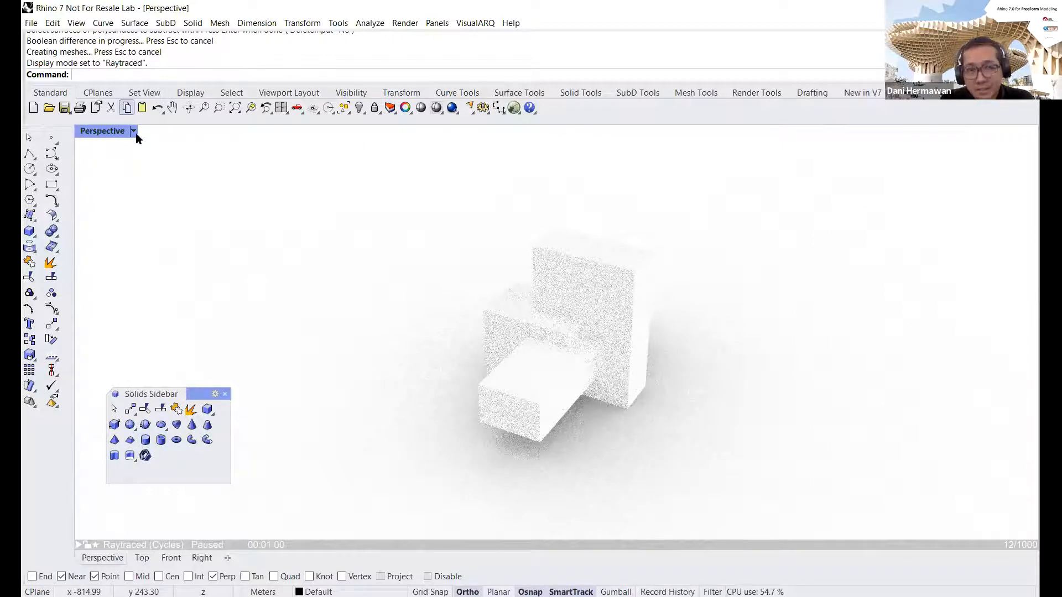
Step: Open the settings for capturing the Perspective view to a file, choose the Custom resolution, and cancel the capture
{"action": "right_click", "coordinate": [220, 505]}
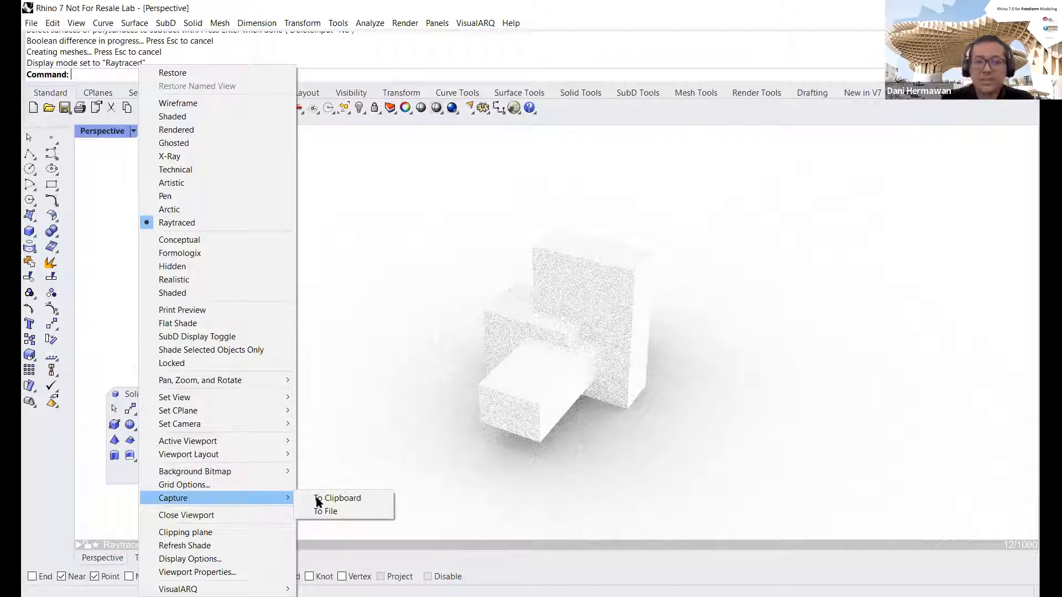
{"action": "key", "text": "Return"}
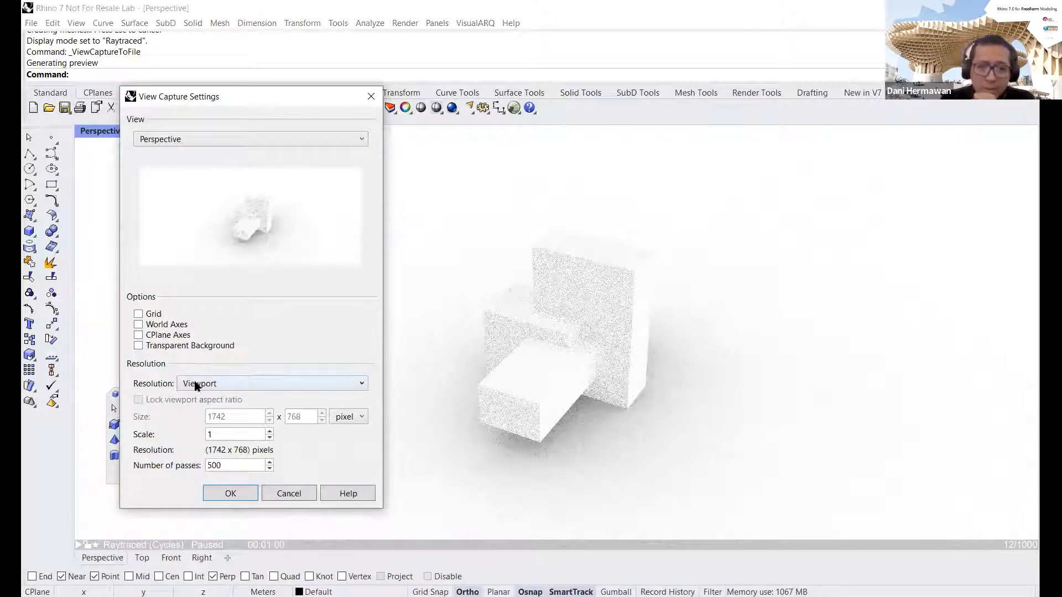
{"action": "left_click", "coordinate": [217, 385]}
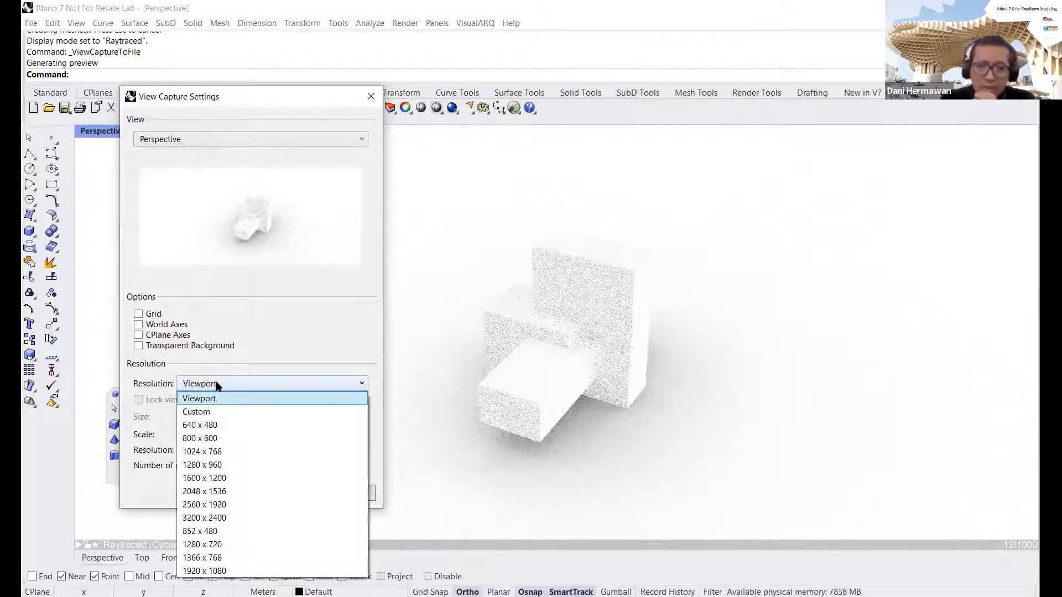
{"action": "left_click", "coordinate": [220, 409]}
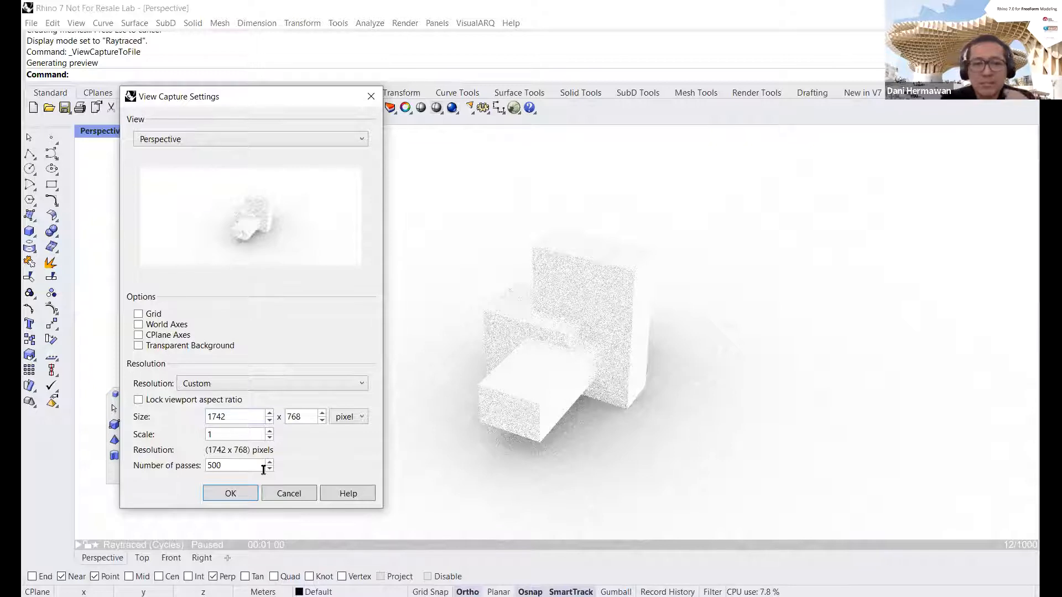
{"action": "left_click", "coordinate": [288, 493]}
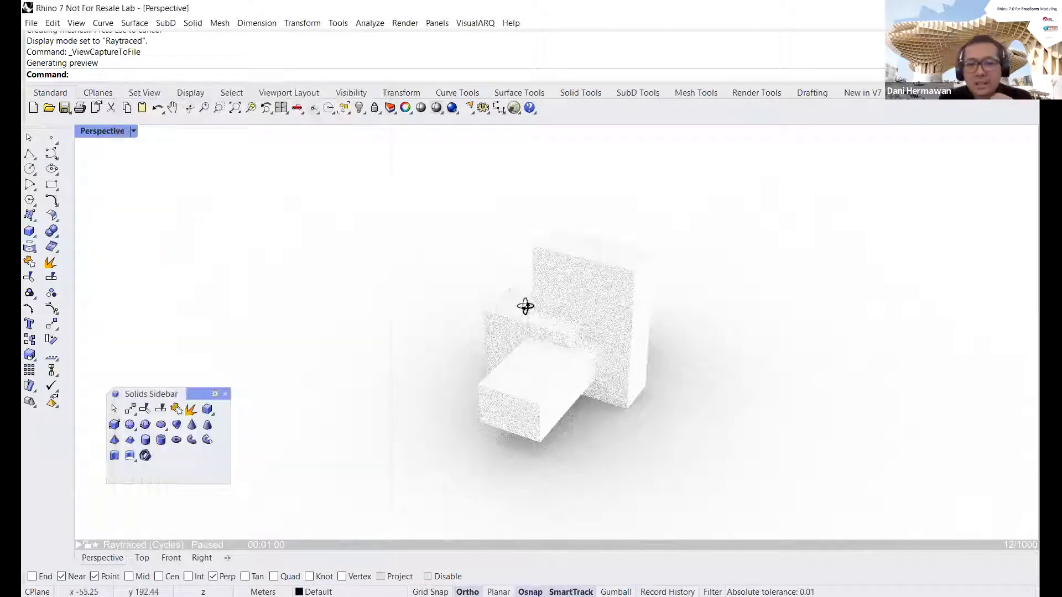
Step: Orbit around the solids and set the Perspective viewport back to the Shaded display mode
{"action": "right_click_drag", "start_coordinate": [399, 271], "coordinate": [363, 298]}
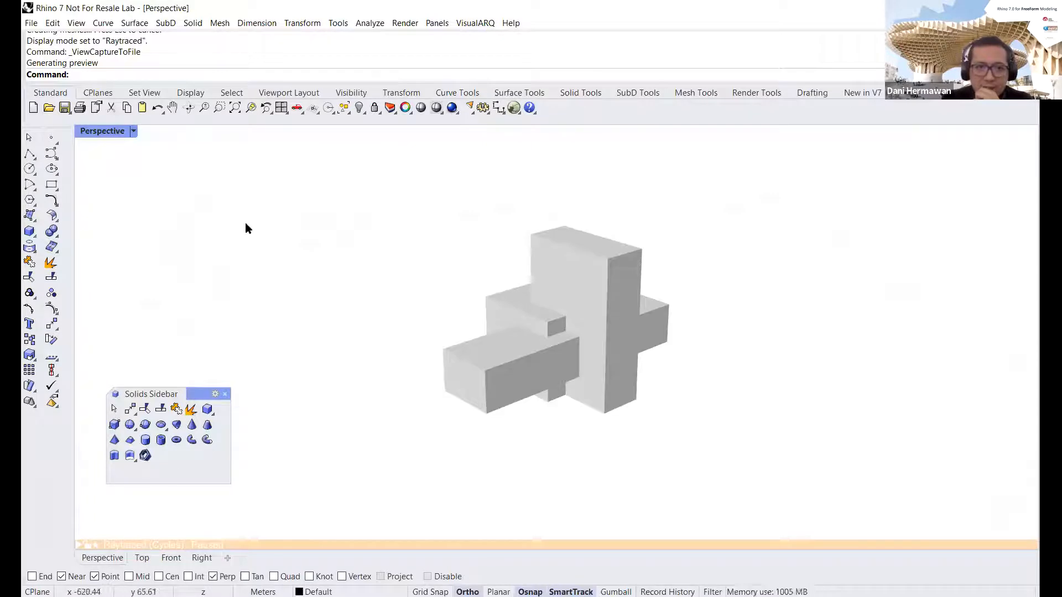
{"action": "left_click", "coordinate": [133, 130]}
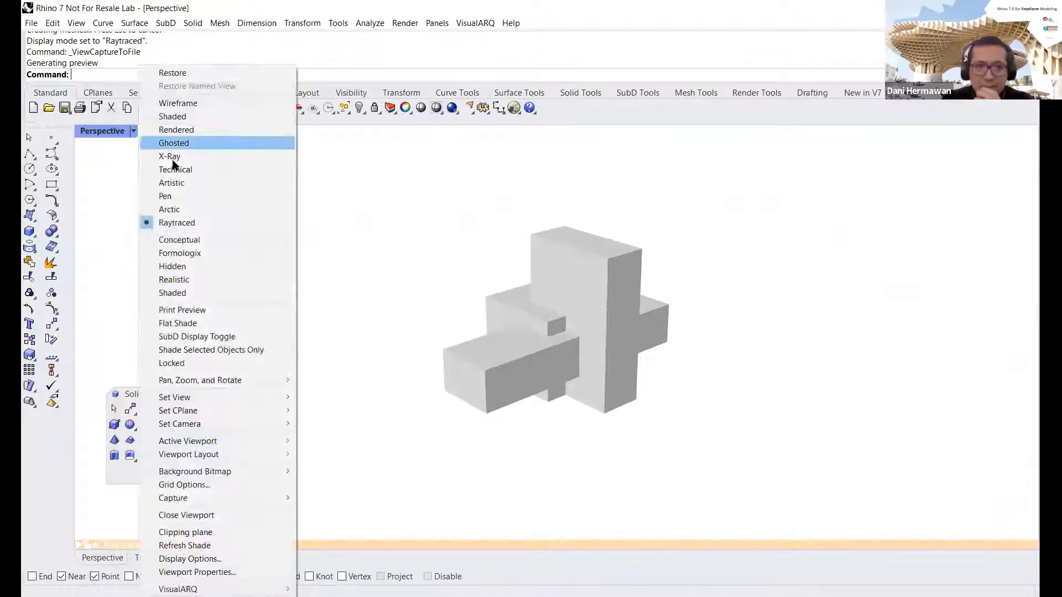
{"action": "left_click", "coordinate": [173, 117]}
Step: Select all three solids in the Perspective viewport and delete them
{"action": "scroll", "coordinate": [573, 323], "scroll_direction": "down", "scroll_amount": 5}
{"action": "right_click_drag", "start_coordinate": [489, 307], "coordinate": [522, 297]}
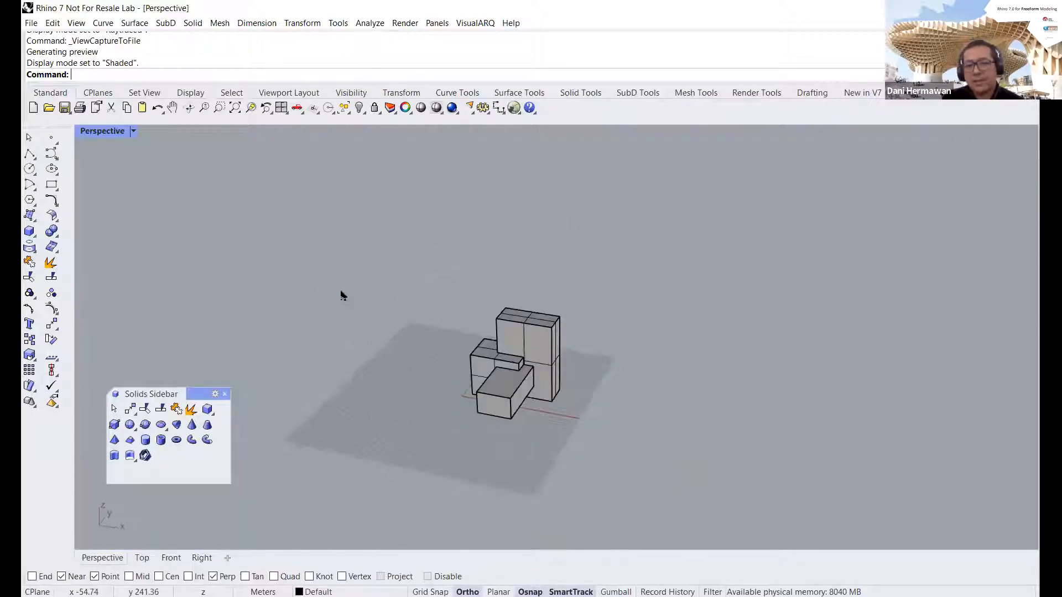
{"action": "left_click_drag", "start_coordinate": [318, 228], "coordinate": [628, 447]}
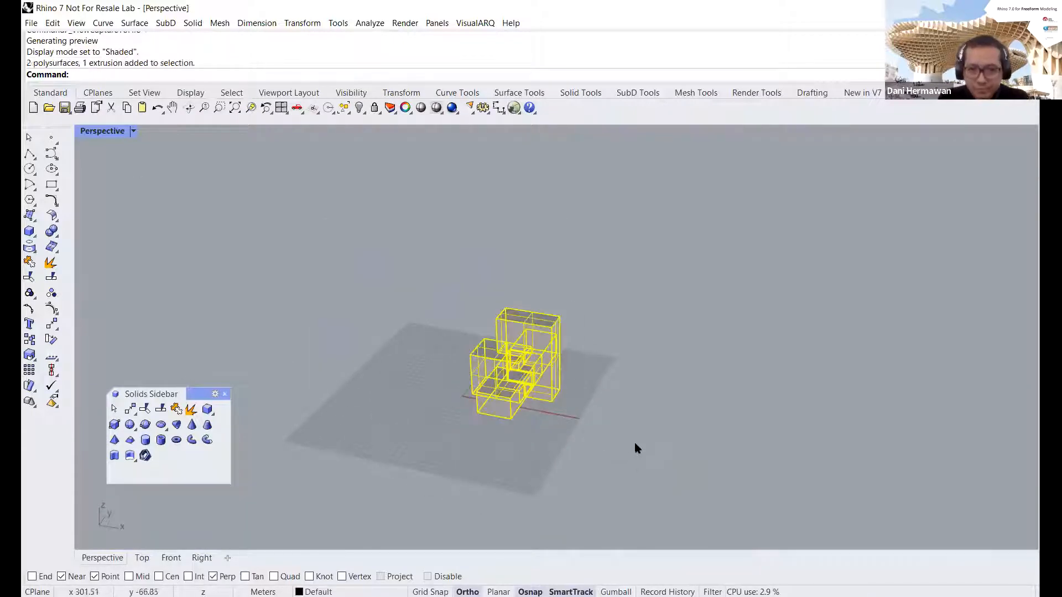
{"action": "key", "text": "Delete"}
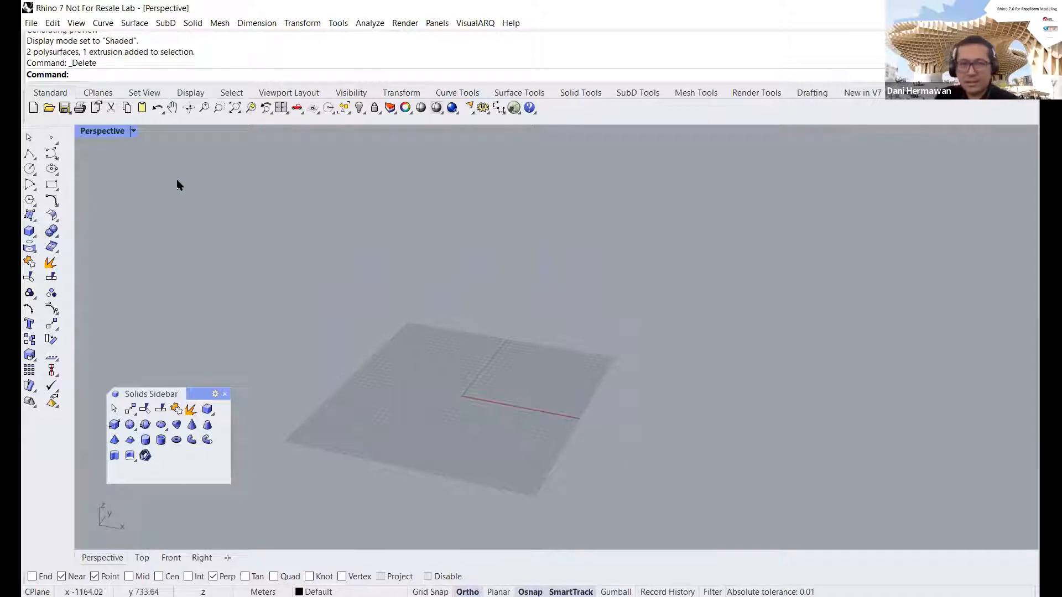
{"action": "left_click", "coordinate": [134, 132]}
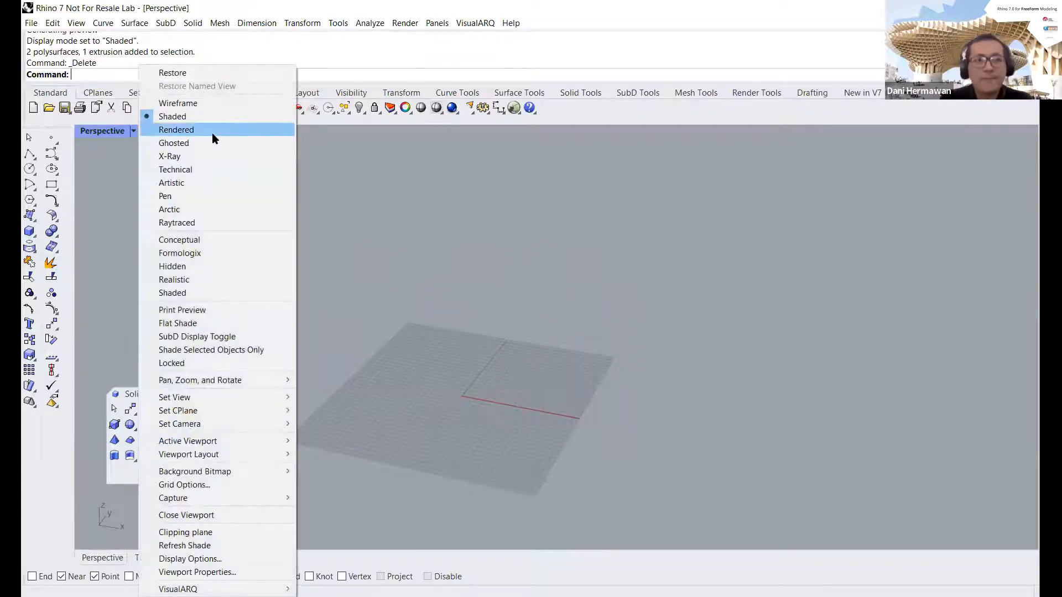
{"action": "left_click", "coordinate": [365, 187]}
{"action": "right_click_drag", "start_coordinate": [366, 187], "coordinate": [326, 205]}
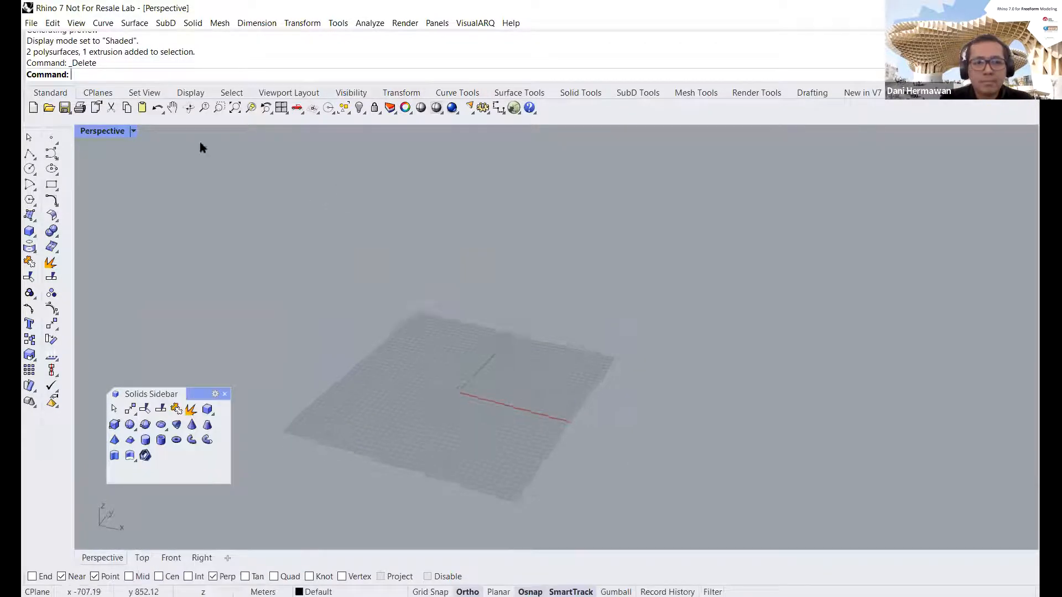
{"action": "left_click", "coordinate": [134, 132]}
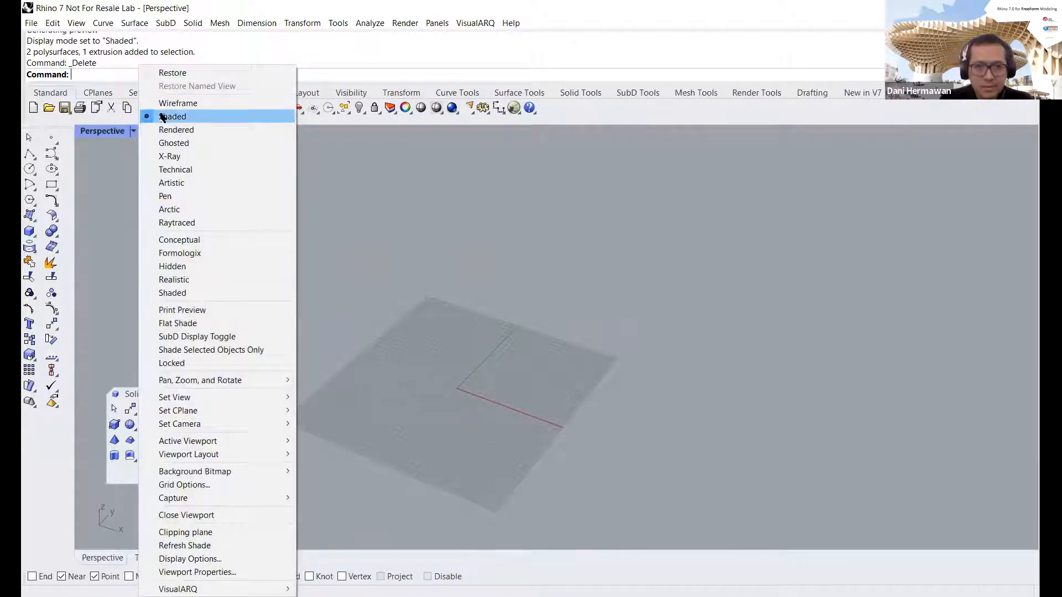
{"action": "left_click", "coordinate": [489, 248]}
Step: Show the four-viewport layout, maximize the Perspective viewport again, and close the floating Solids Sidebar
{"action": "double_click", "coordinate": [104, 132]}
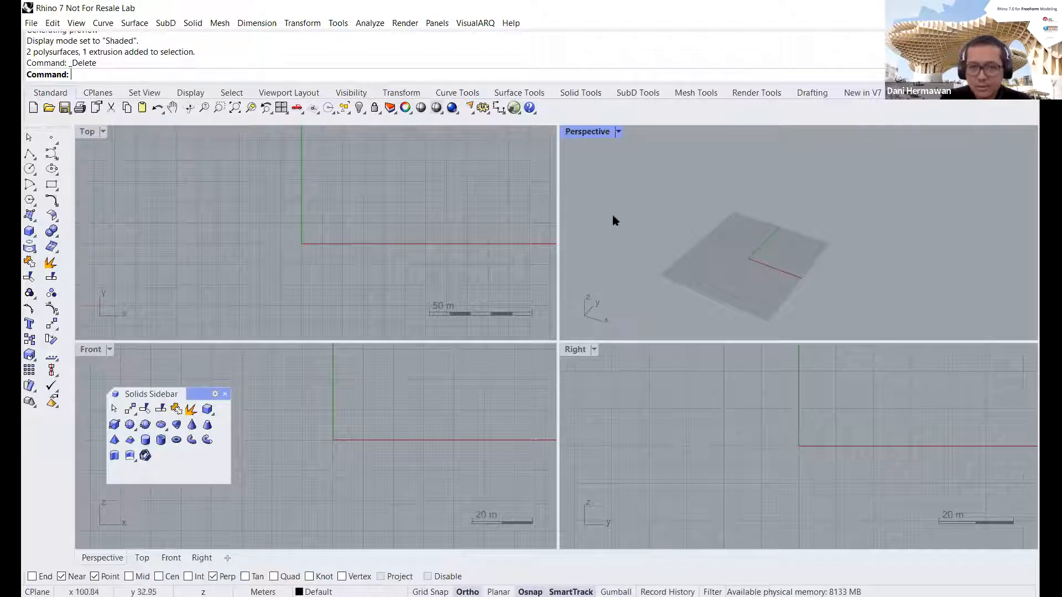
{"action": "double_click", "coordinate": [581, 133]}
{"action": "right_click_drag", "start_coordinate": [384, 242], "coordinate": [213, 276]}
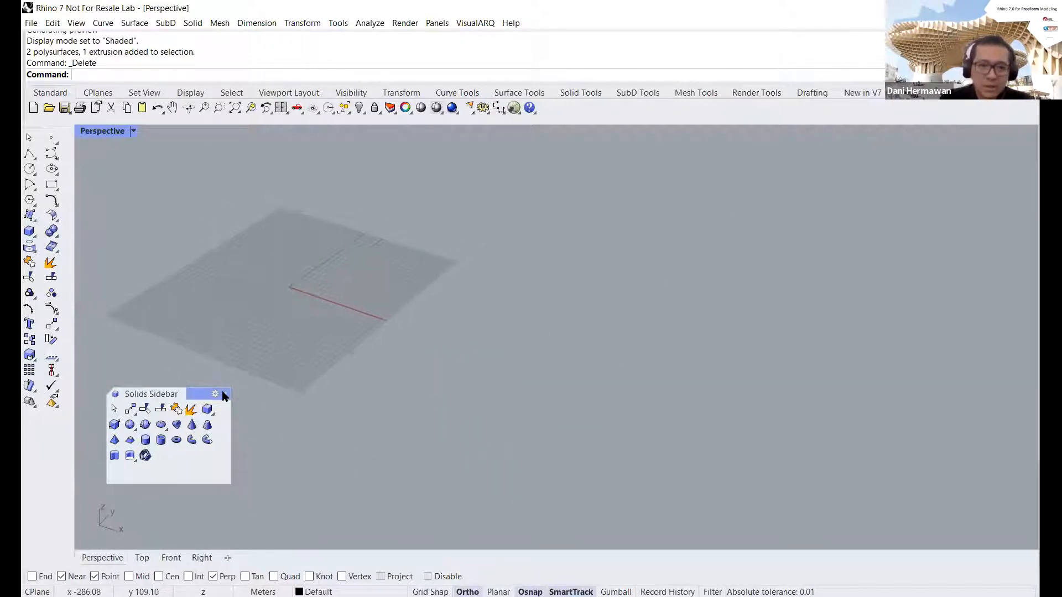
{"action": "left_click", "coordinate": [210, 325]}
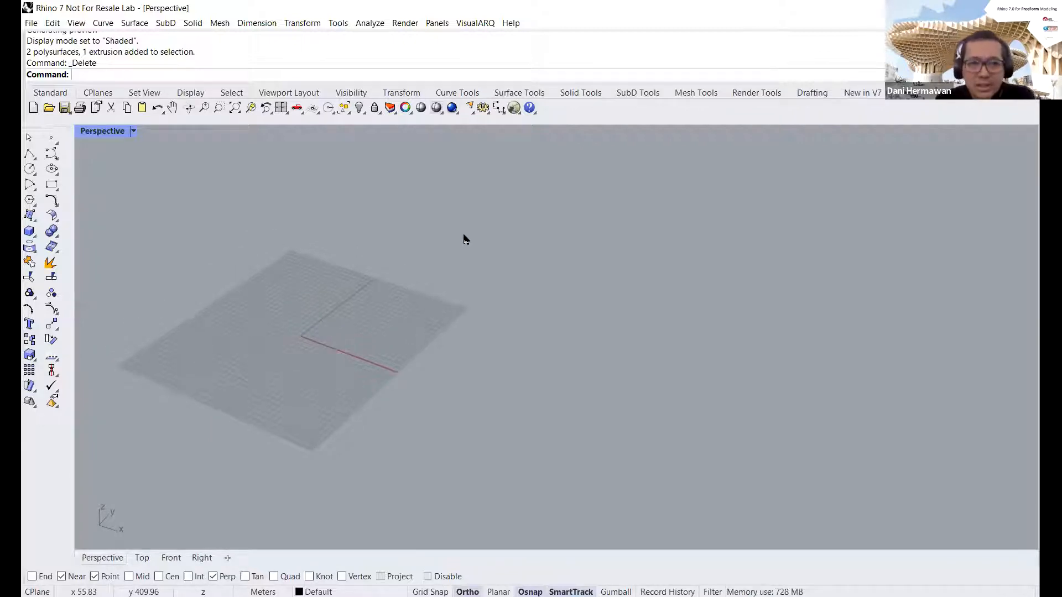
Step: Launch Grasshopper from Rhino, then minimize its window and restore it
{"action": "type", "text": "Grasshopper"}
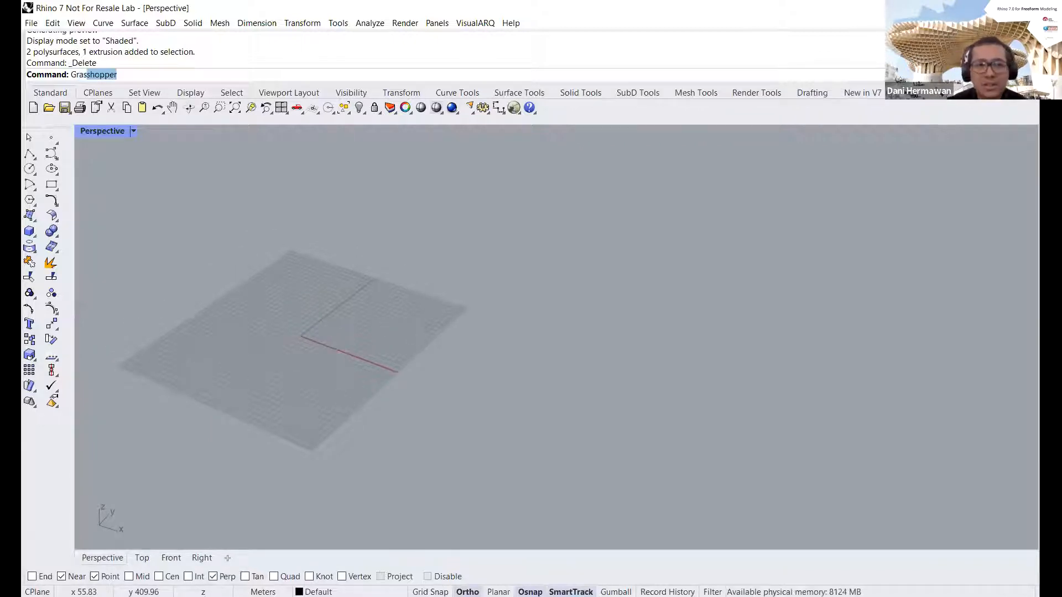
{"action": "key", "text": "Return"}
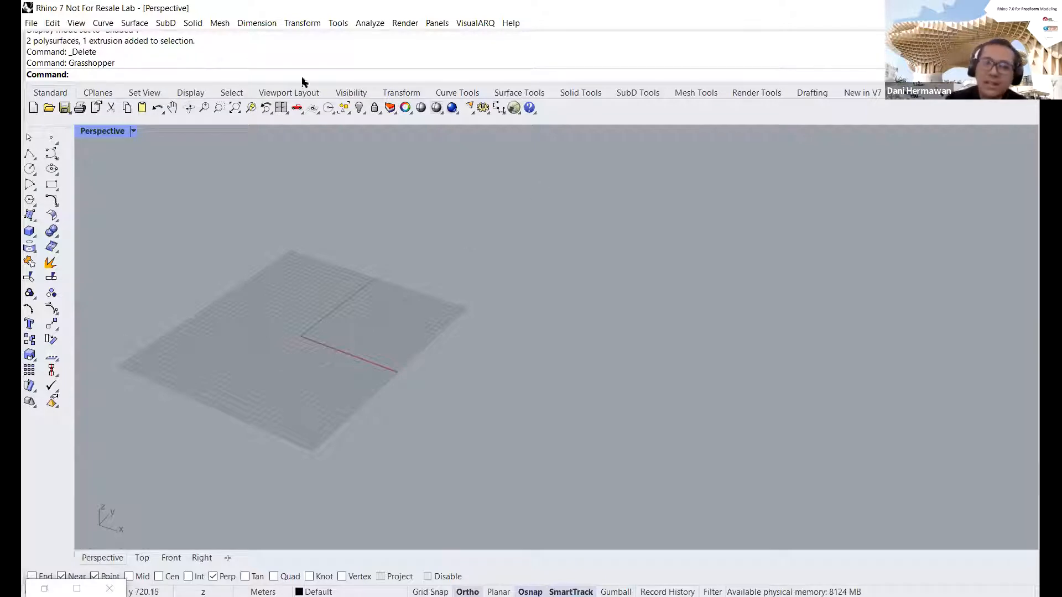
{"action": "left_click", "coordinate": [513, 109]}
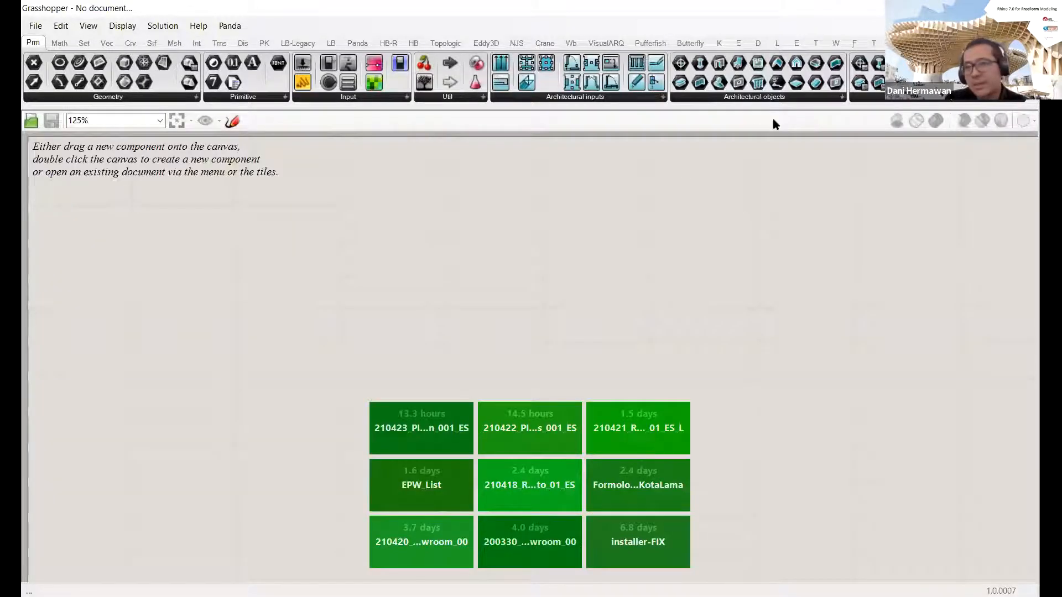
{"action": "left_click", "coordinate": [956, 7]}
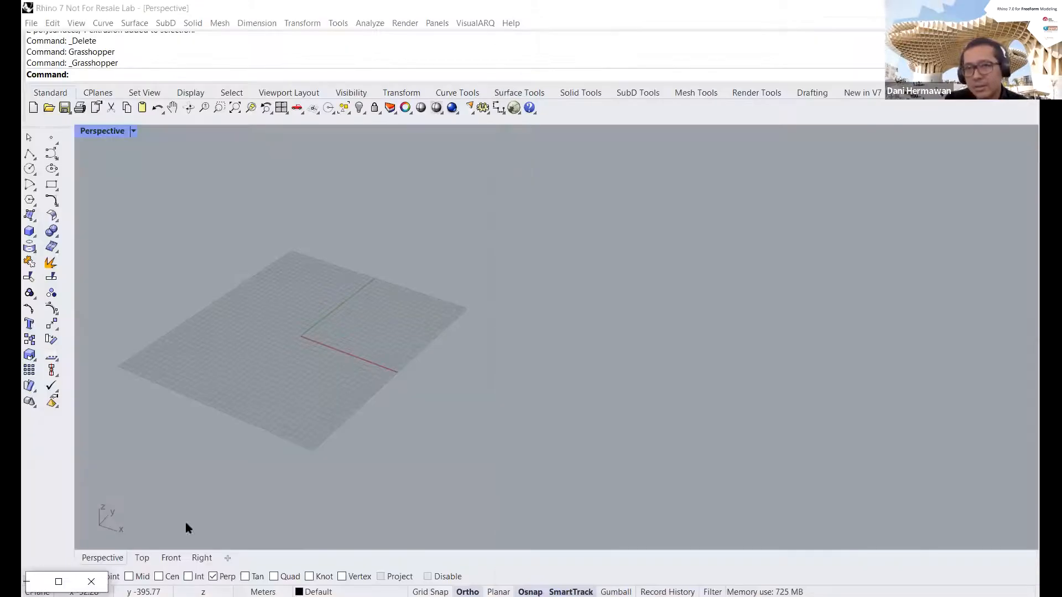
{"action": "left_click", "coordinate": [59, 581]}
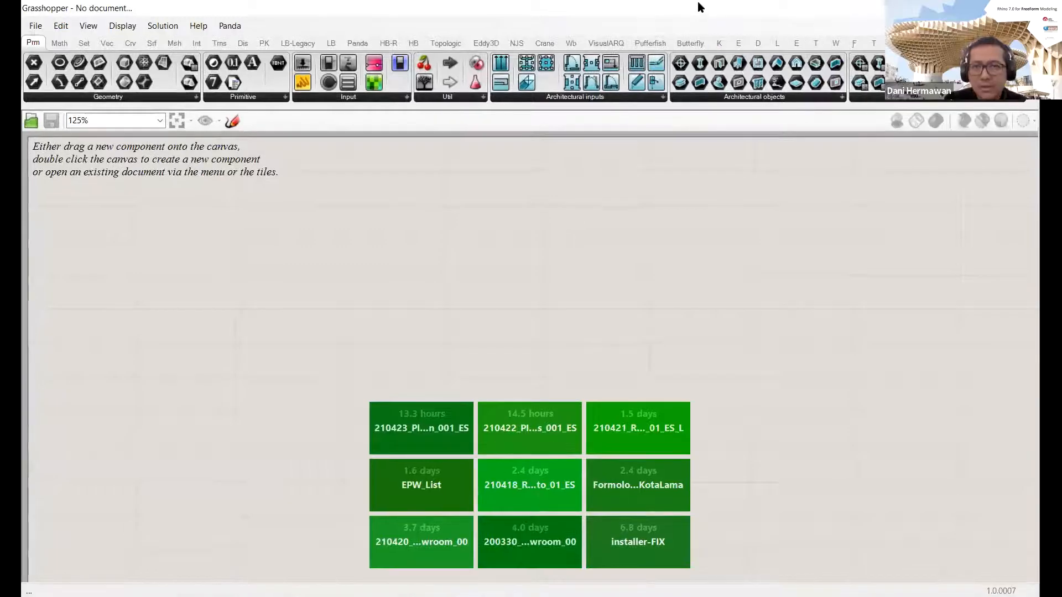
Step: Turn the maximized Grasshopper window into a floating one and resize it to cover half of the screen
{"action": "left_click_drag", "start_coordinate": [686, 15], "coordinate": [567, 142]}
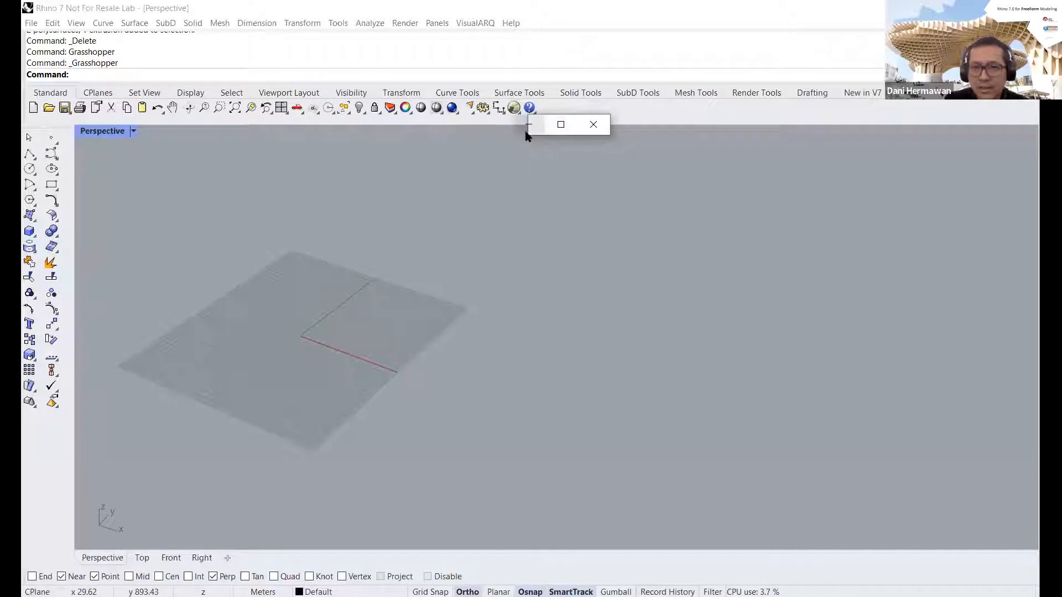
{"action": "left_click_drag", "start_coordinate": [578, 139], "coordinate": [568, 295]}
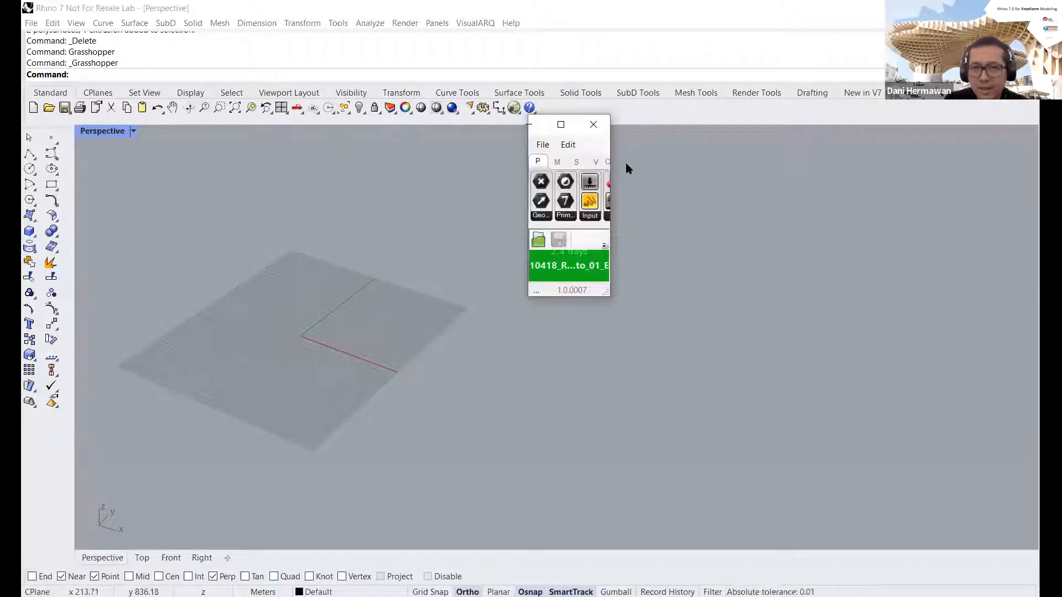
{"action": "left_click_drag", "start_coordinate": [612, 154], "coordinate": [980, 181]}
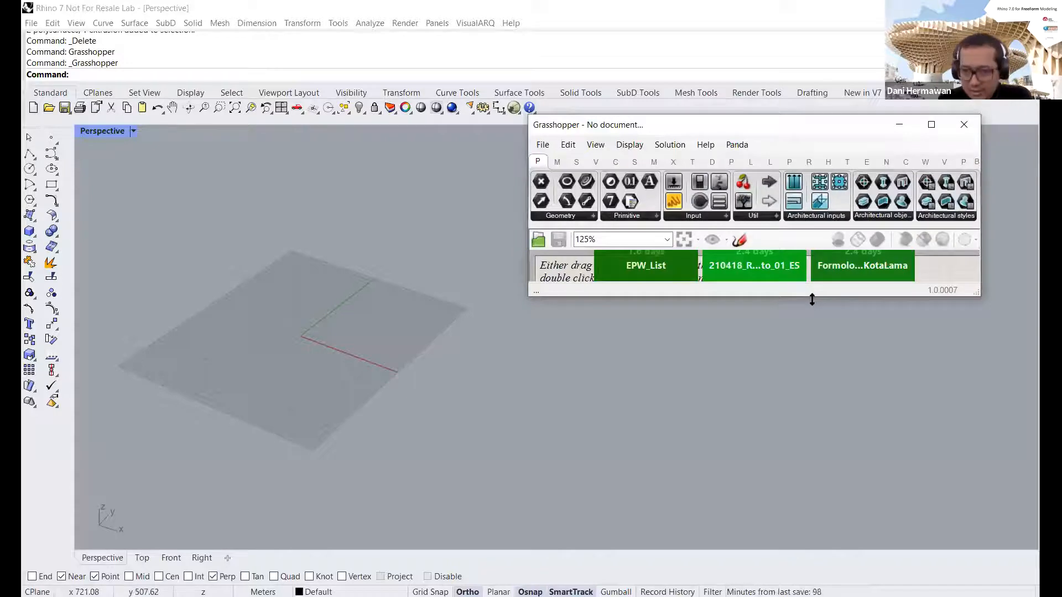
{"action": "left_click_drag", "start_coordinate": [812, 299], "coordinate": [809, 571]}
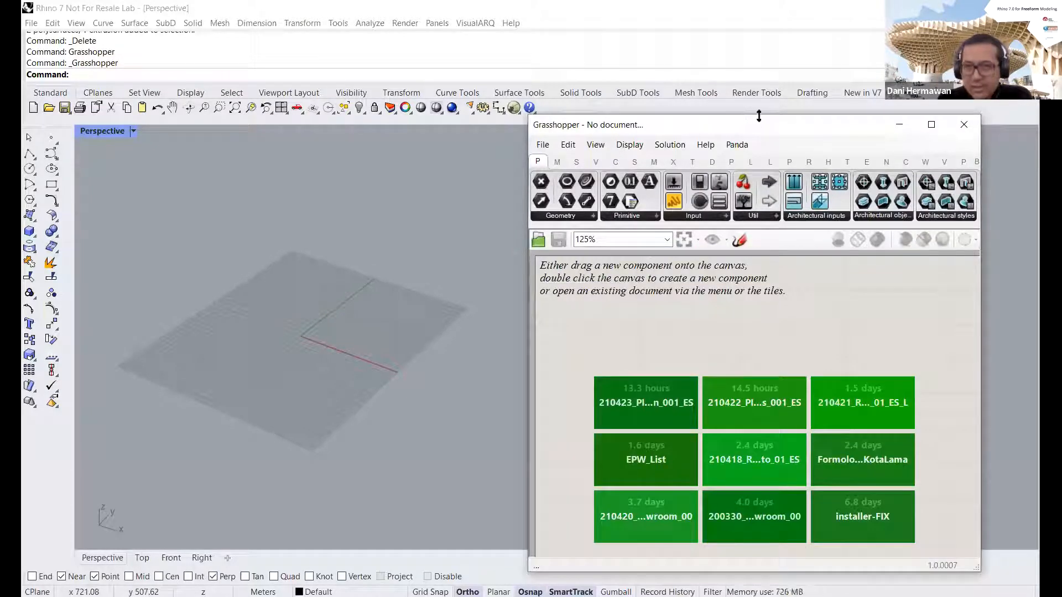
{"action": "left_click_drag", "start_coordinate": [758, 116], "coordinate": [763, 11]}
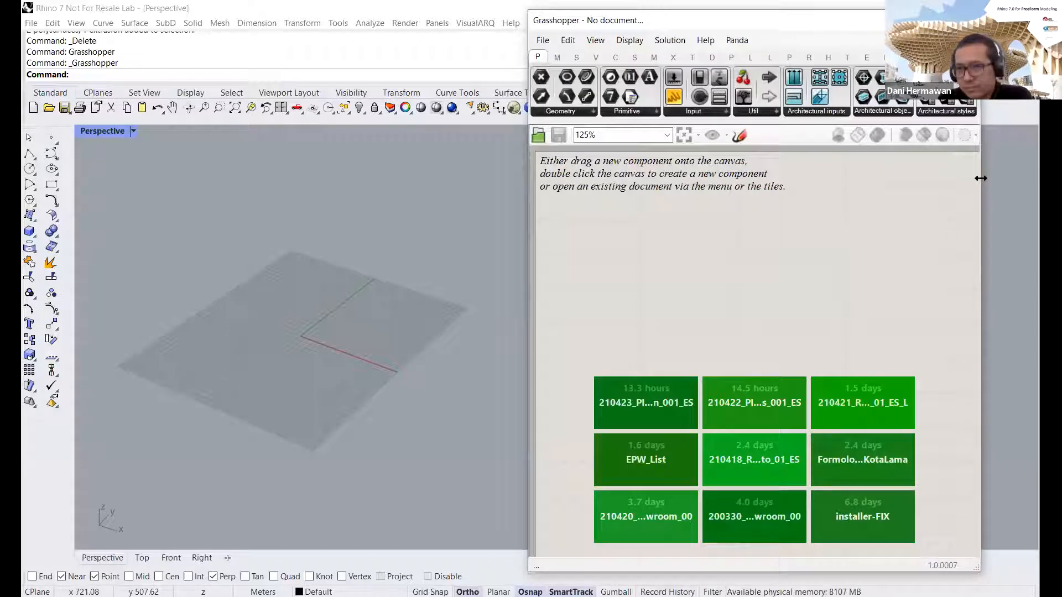
{"action": "left_click_drag", "start_coordinate": [980, 178], "coordinate": [1033, 178]}
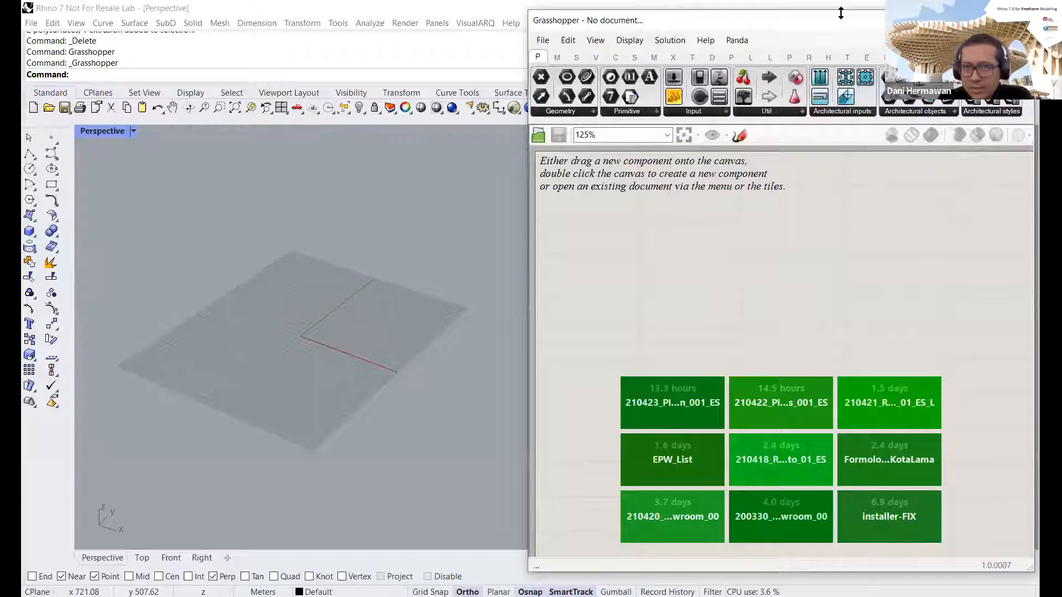
{"action": "left_click_drag", "start_coordinate": [840, 12], "coordinate": [840, 5]}
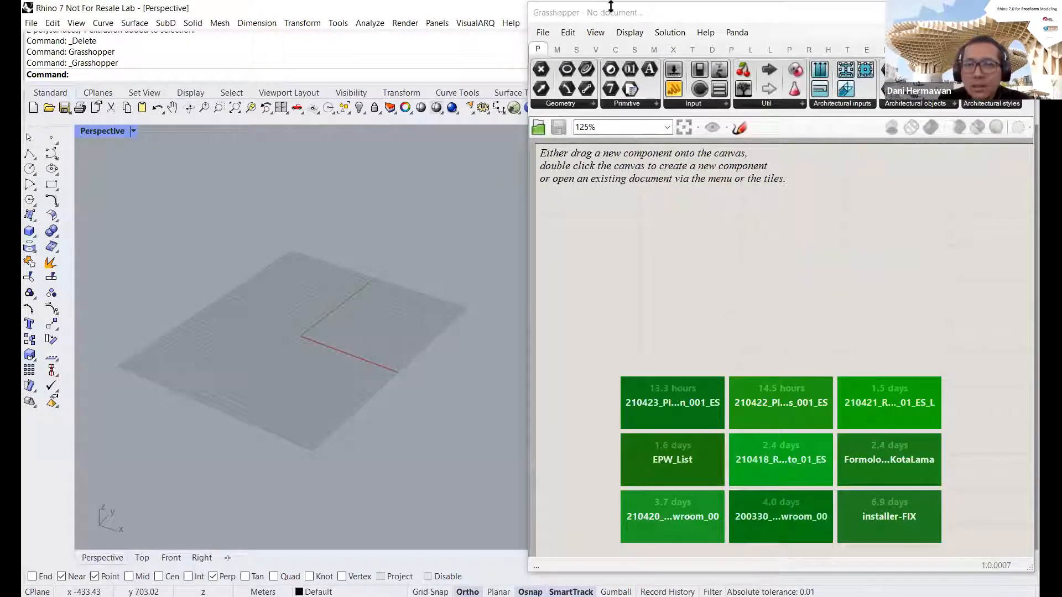
{"action": "left_click_drag", "start_coordinate": [610, 6], "coordinate": [612, 23]}
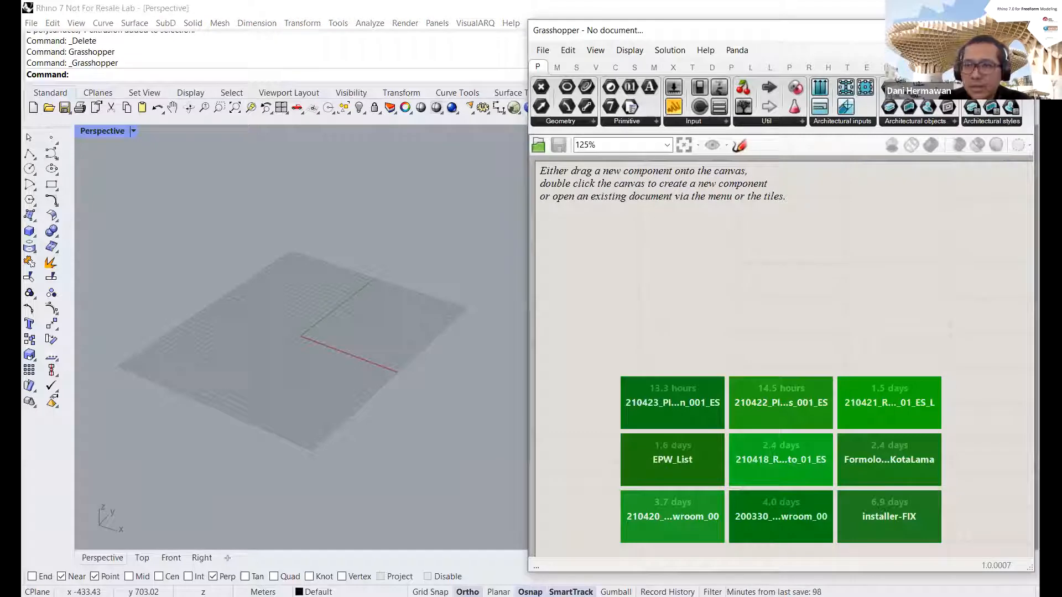
Step: Fit the Rhino window beside Grasshopper, extend Grasshopper to the full screen height, and recentre the grid in the Perspective viewport
{"action": "double_click", "coordinate": [610, 8]}
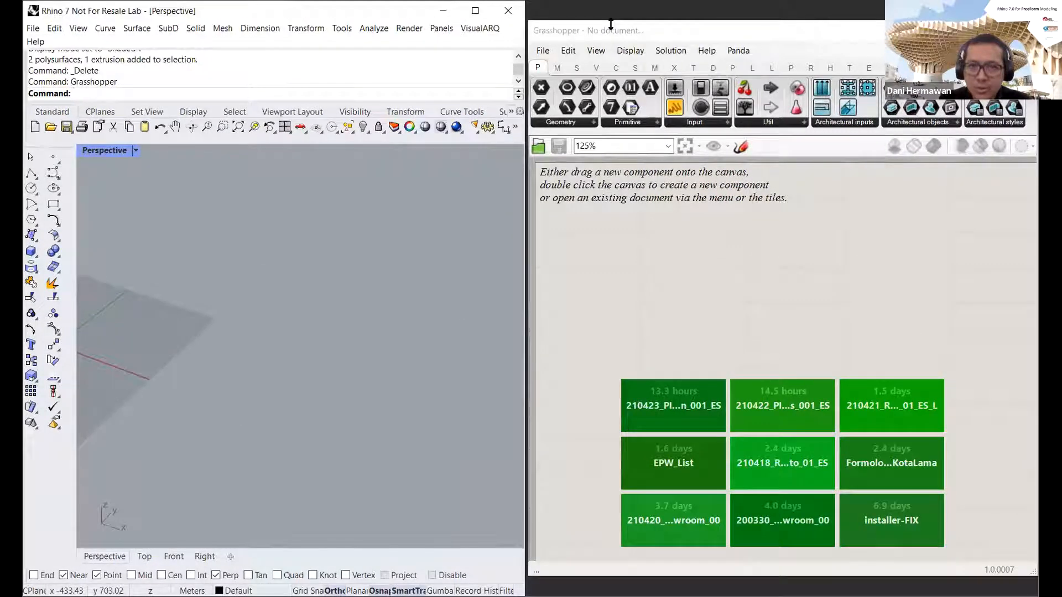
{"action": "double_click", "coordinate": [611, 10]}
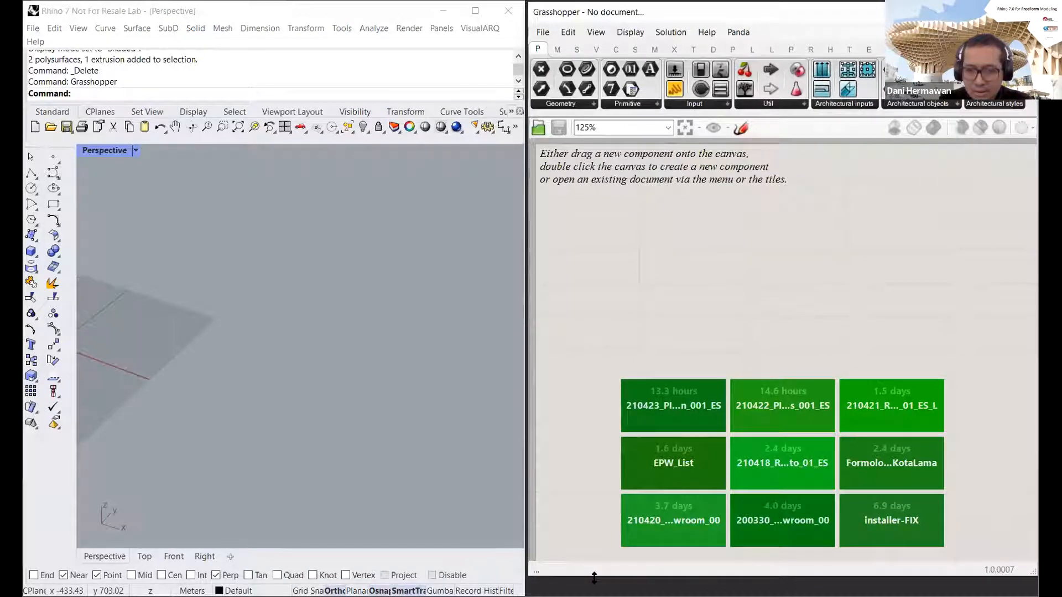
{"action": "left_click_drag", "start_coordinate": [594, 578], "coordinate": [593, 596]}
{"action": "scroll", "coordinate": [350, 446], "scroll_direction": "down", "scroll_amount": 3}
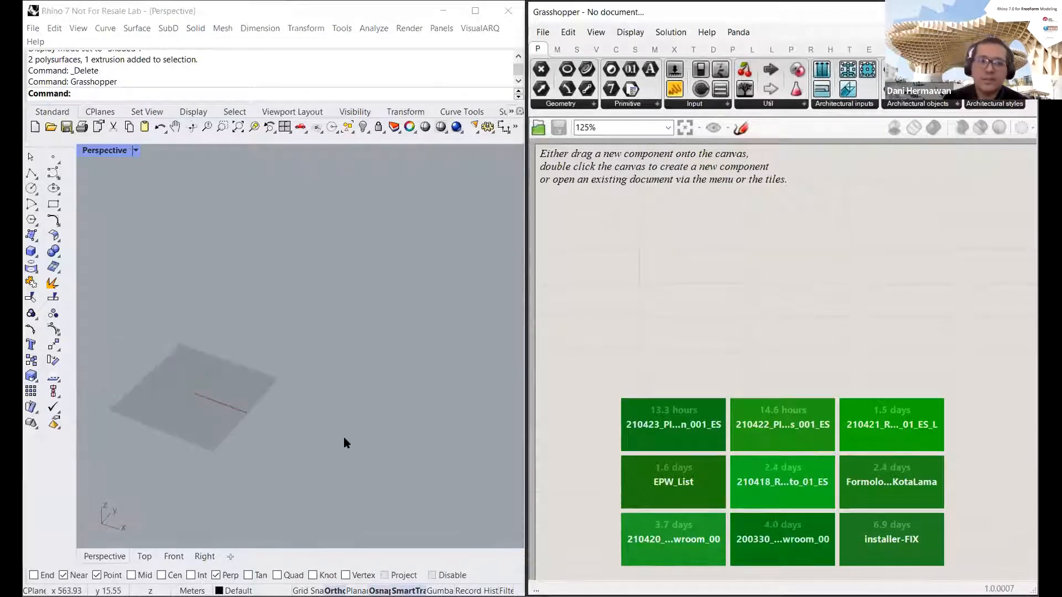
{"action": "right_click_drag", "start_coordinate": [344, 437], "coordinate": [281, 338]}
{"action": "scroll", "coordinate": [251, 358], "scroll_direction": "up", "scroll_amount": 4}
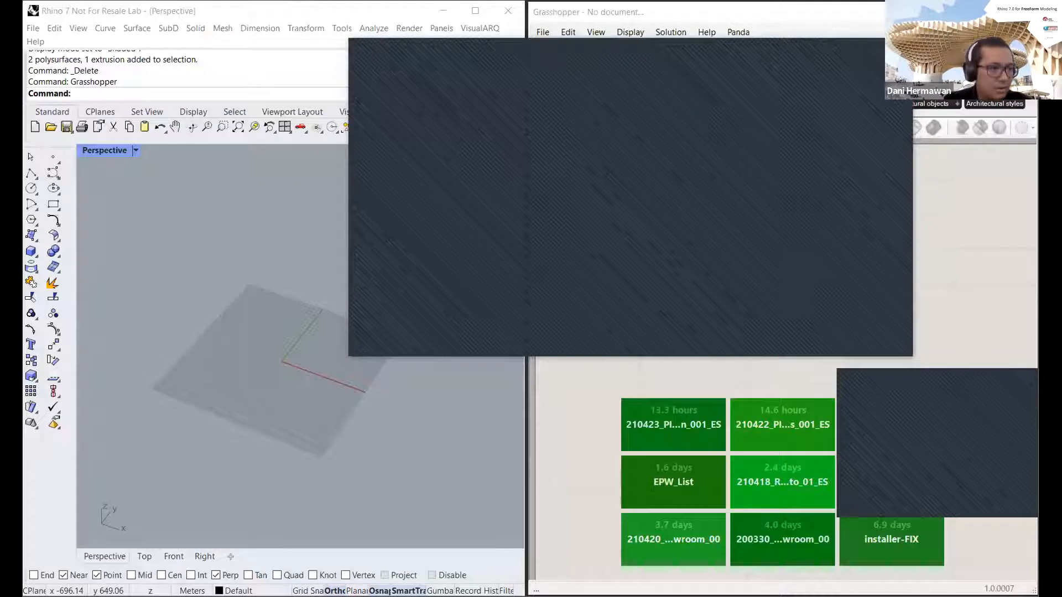
Step: Open 210424_Keeratech_Workshop_01.3dm from the WorkshopMaterial folder in Rhino without saving the untitled model
{"action": "left_click", "coordinate": [33, 28]}
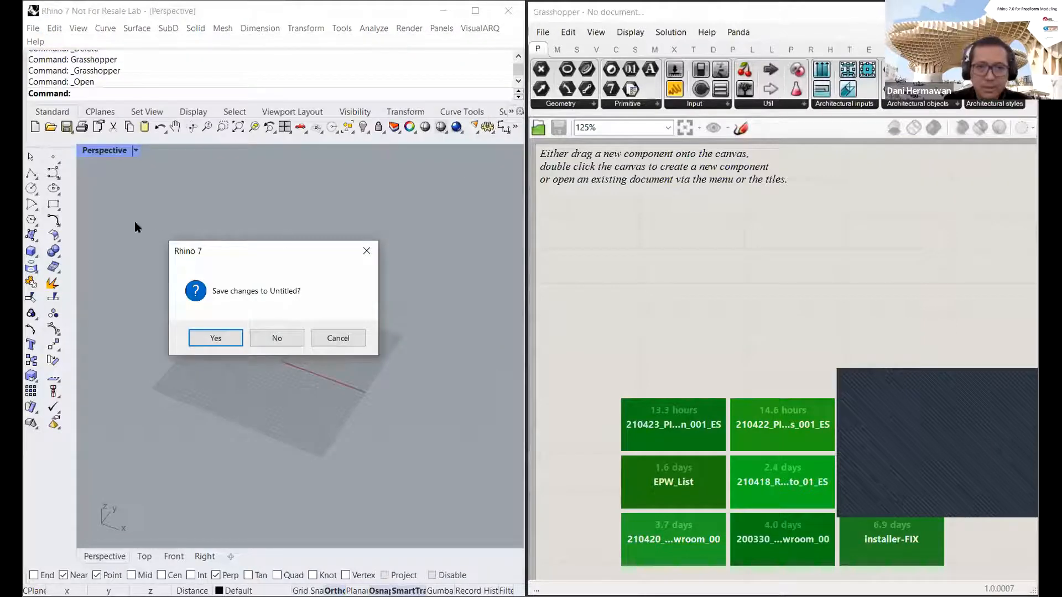
{"action": "left_click", "coordinate": [277, 338]}
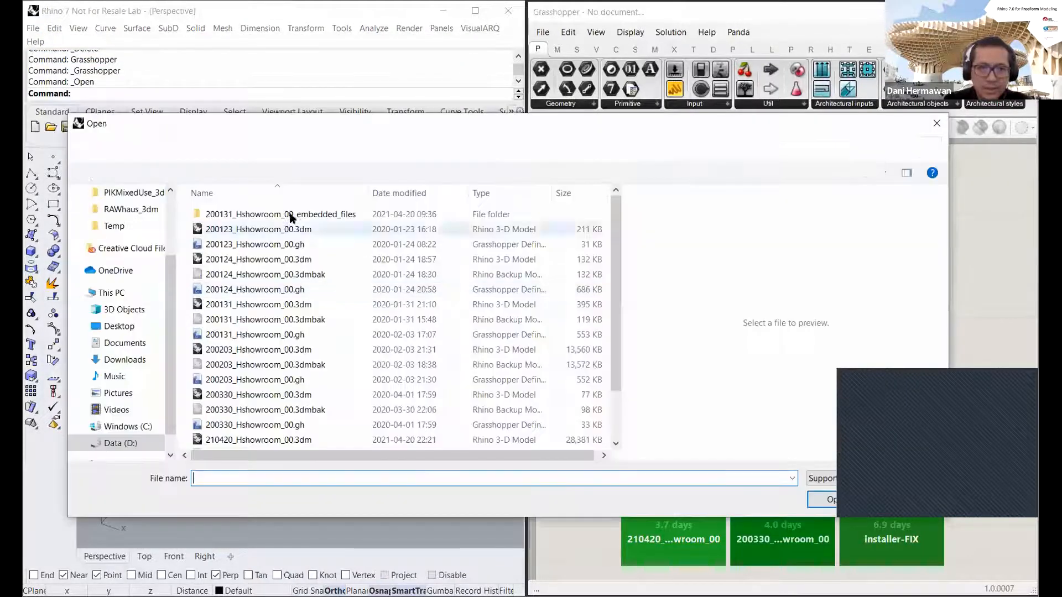
{"action": "left_click", "coordinate": [138, 242]}
{"action": "double_click", "coordinate": [238, 214]}
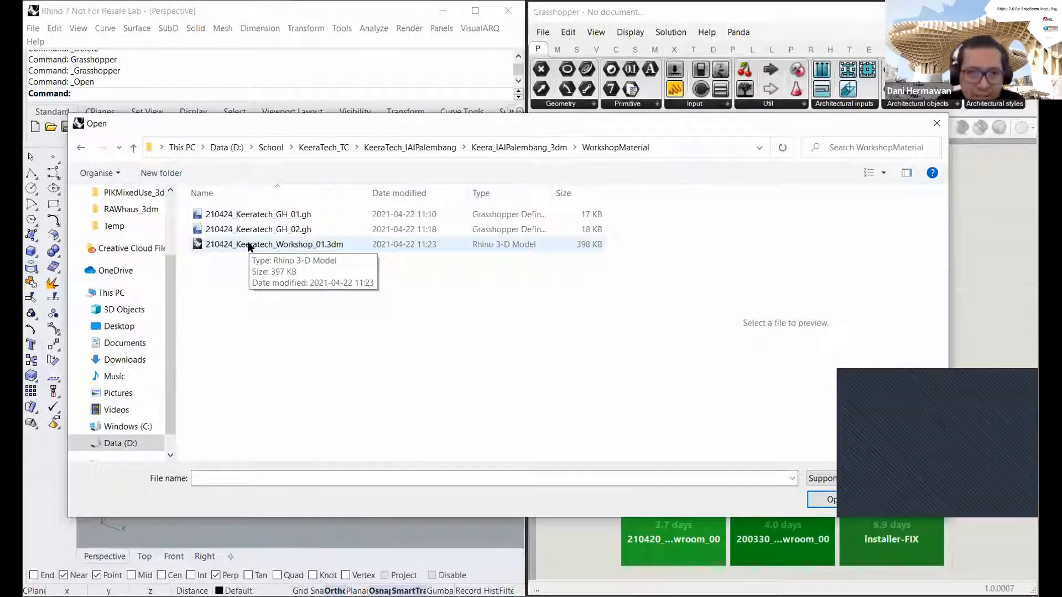
{"action": "left_click", "coordinate": [248, 246]}
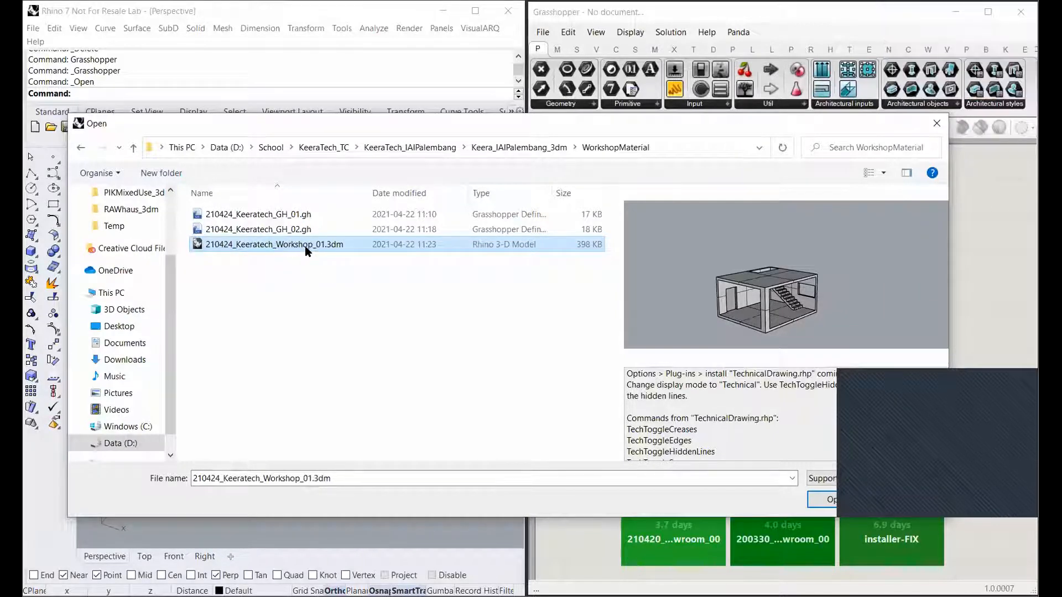
{"action": "left_click", "coordinate": [294, 297]}
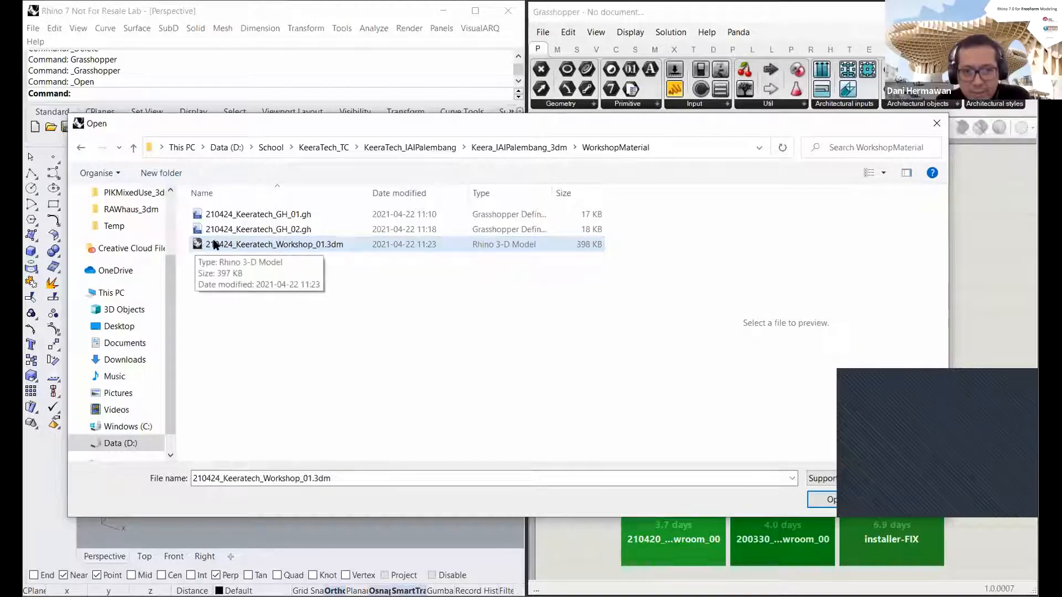
{"action": "left_click", "coordinate": [246, 250]}
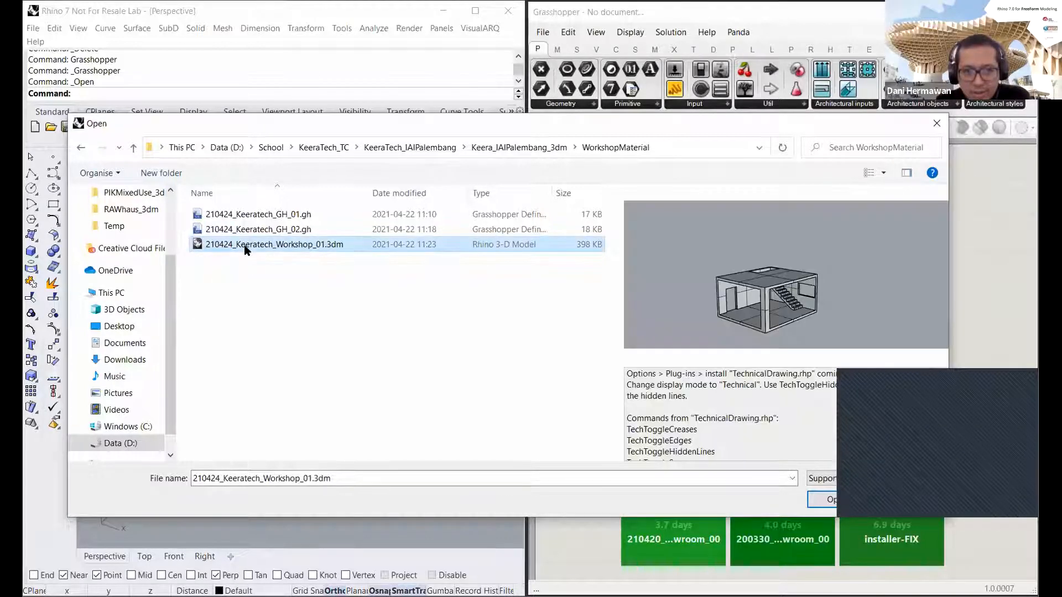
{"action": "left_click", "coordinate": [824, 501]}
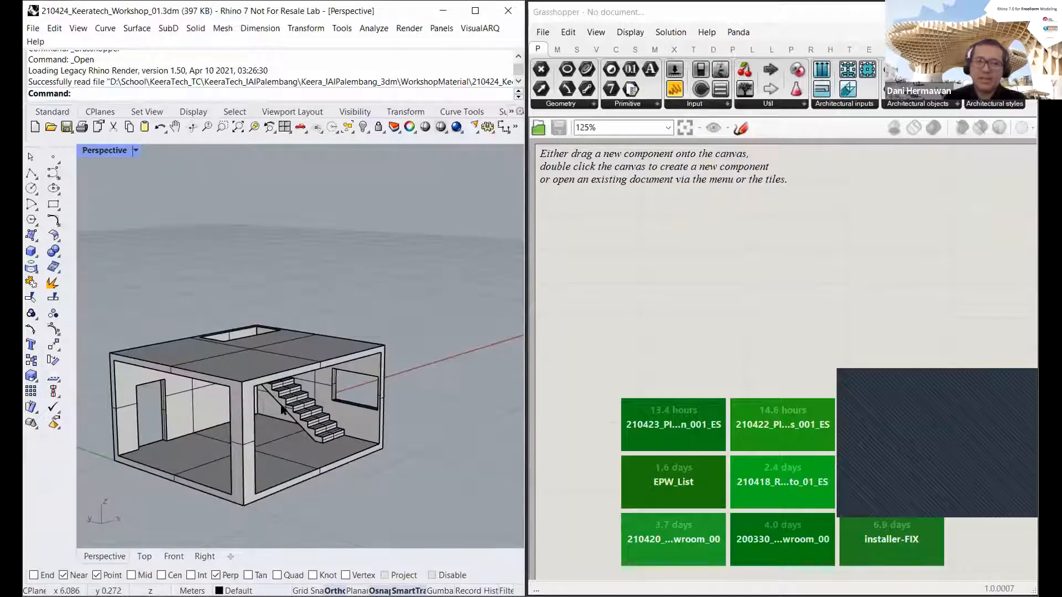
Step: Examine the building model from several angles and distances, including its walls, staircase and roof opening
{"action": "right_click_drag", "start_coordinate": [282, 409], "coordinate": [333, 291]}
{"action": "scroll", "coordinate": [323, 332], "scroll_direction": "down", "scroll_amount": 5}
{"action": "scroll", "coordinate": [330, 311], "scroll_direction": "up", "scroll_amount": 2}
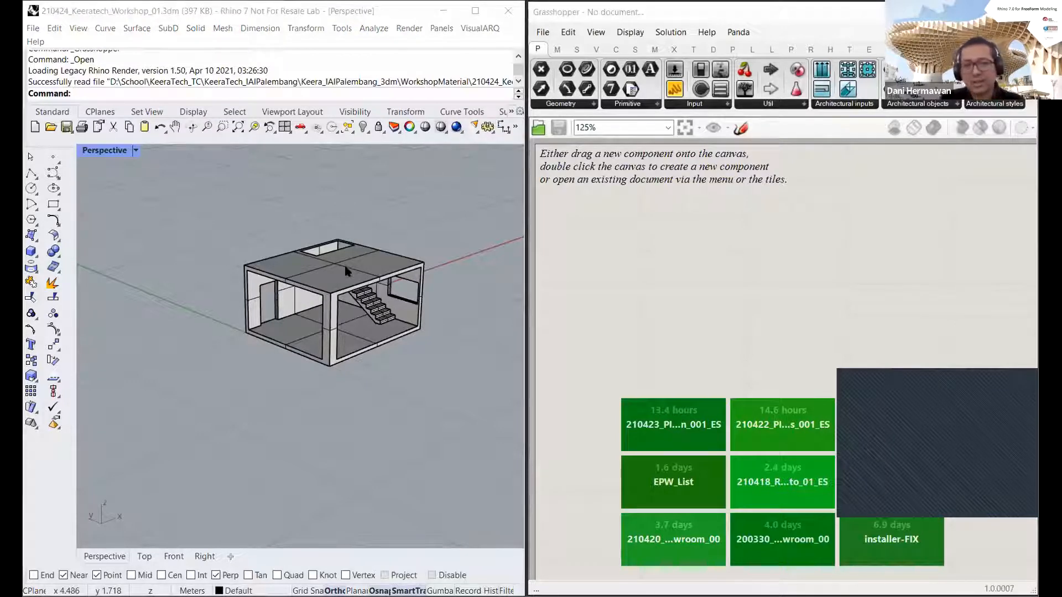
{"action": "right_click_drag", "start_coordinate": [356, 268], "coordinate": [339, 338]}
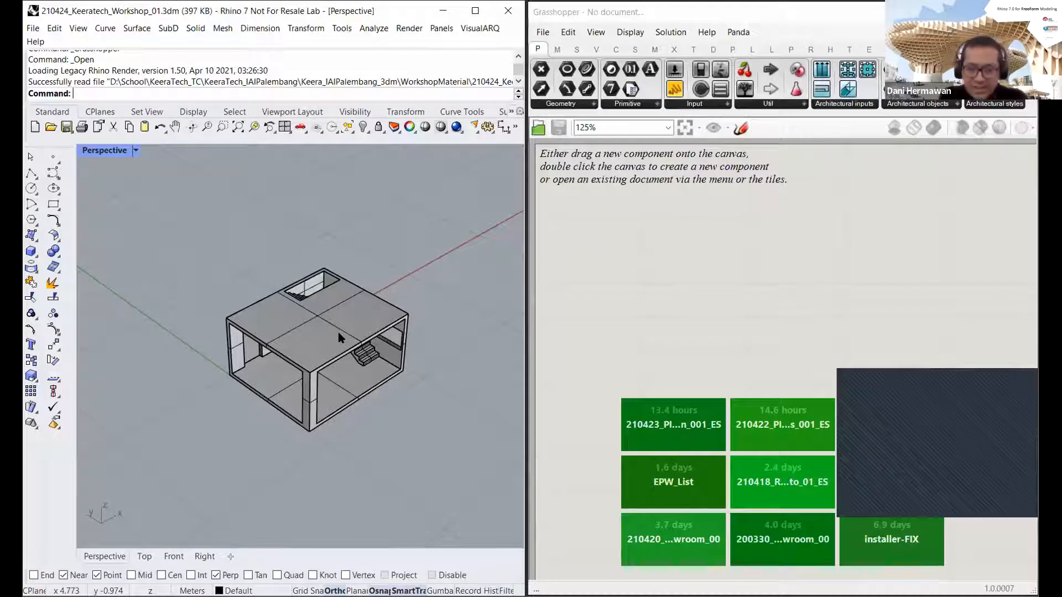
{"action": "right_click_drag", "start_coordinate": [339, 337], "coordinate": [294, 292]}
{"action": "scroll", "coordinate": [295, 291], "scroll_direction": "up", "scroll_amount": 5}
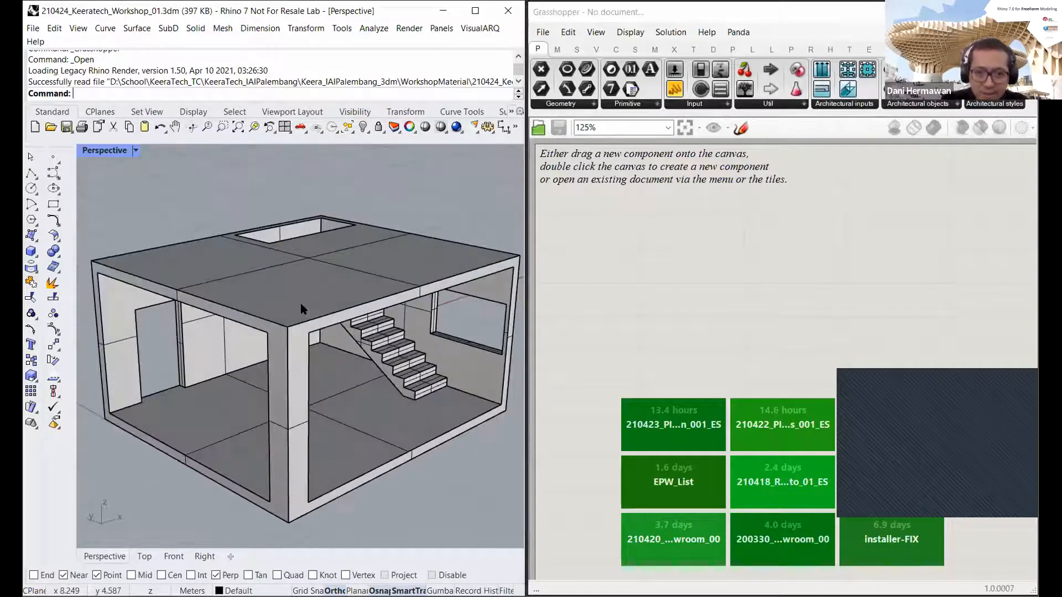
{"action": "scroll", "coordinate": [304, 307], "scroll_direction": "down", "scroll_amount": 3}
{"action": "right_click_drag", "start_coordinate": [190, 220], "coordinate": [230, 220]}
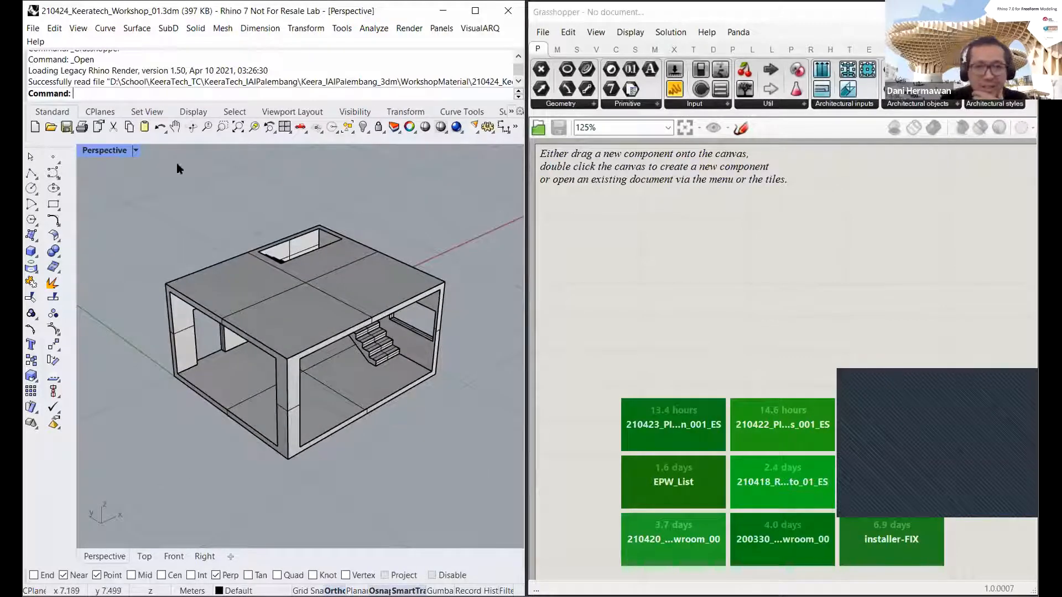
Step: Check the WorkshopMaterial folder for Rhino models without opening another file
{"action": "left_click", "coordinate": [51, 131]}
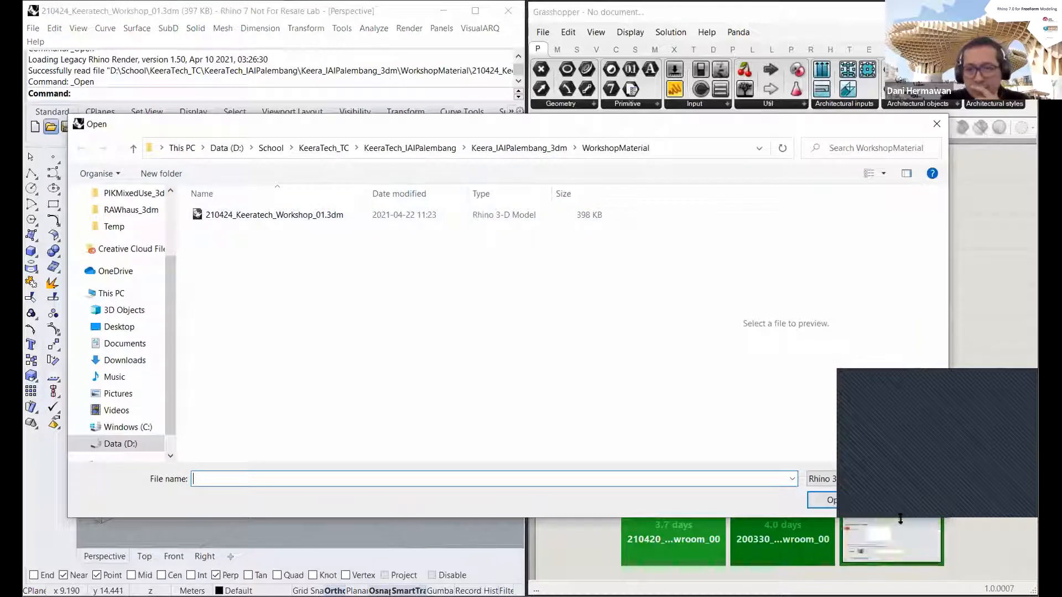
{"action": "left_click", "coordinate": [911, 500]}
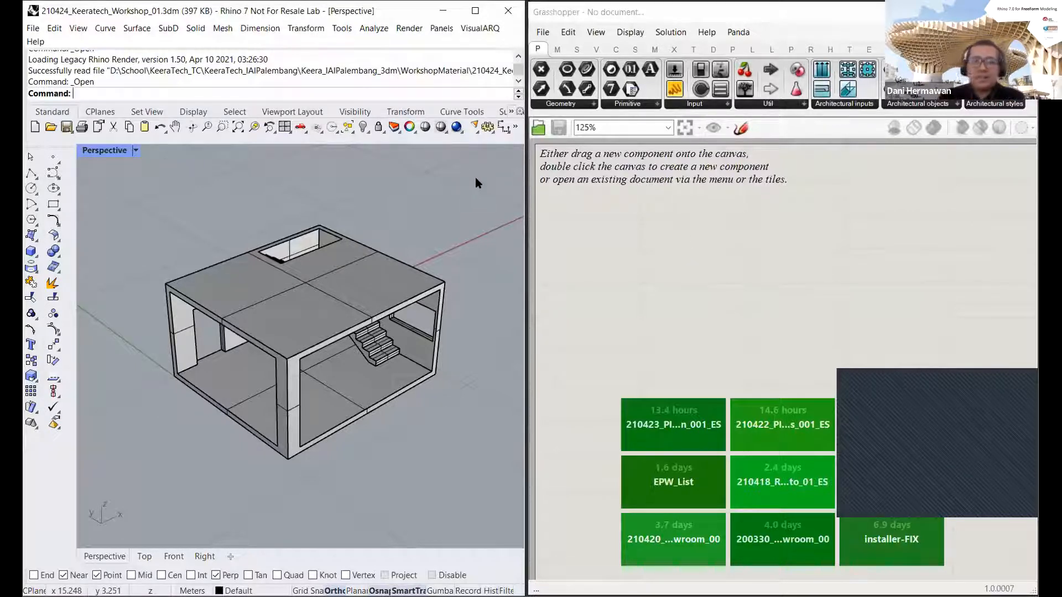
Step: Open the definition 210424_Keeratech_GH_01.gh from the WorkshopMaterial folder in Grasshopper
{"action": "left_click", "coordinate": [544, 32]}
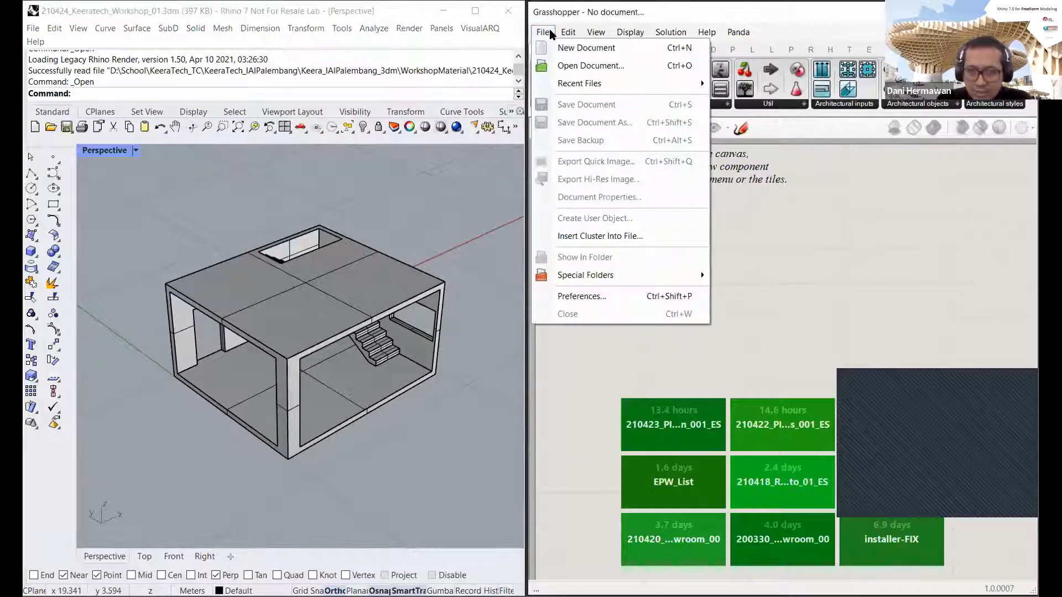
{"action": "left_click", "coordinate": [555, 67]}
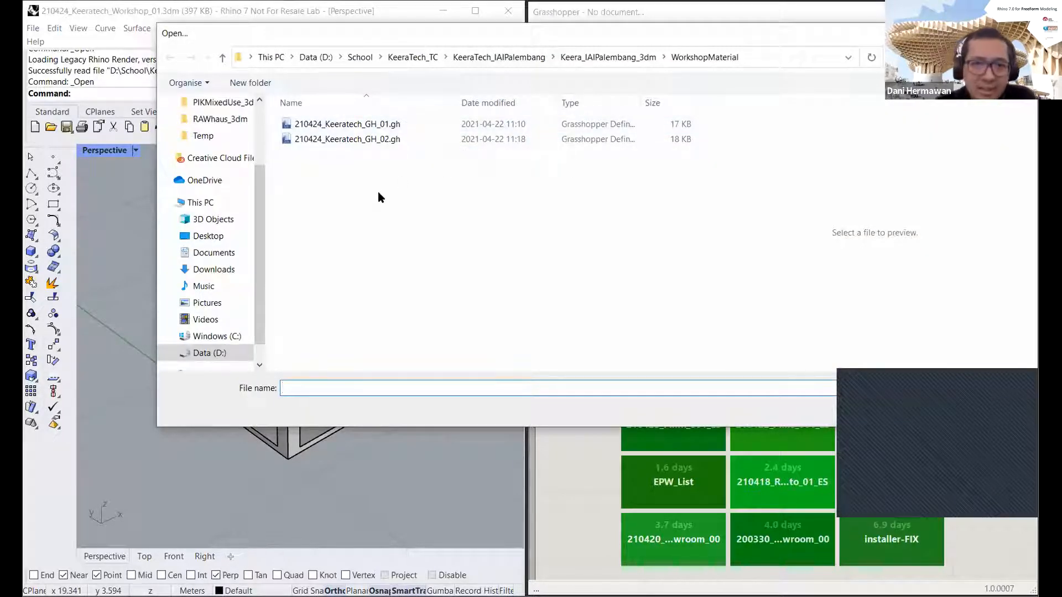
{"action": "left_click", "coordinate": [376, 125]}
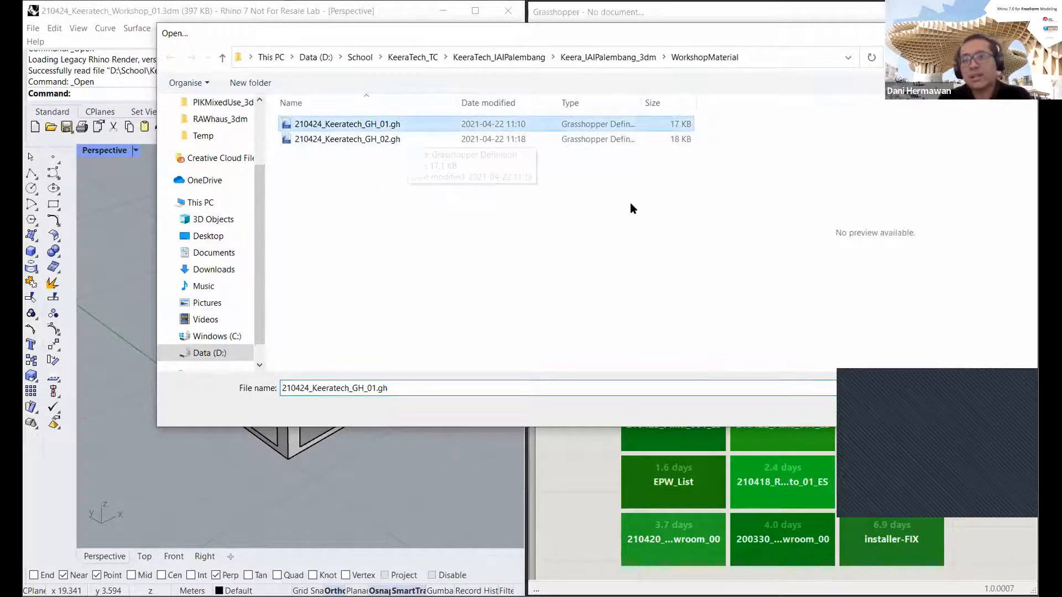
{"action": "left_click", "coordinate": [934, 405]}
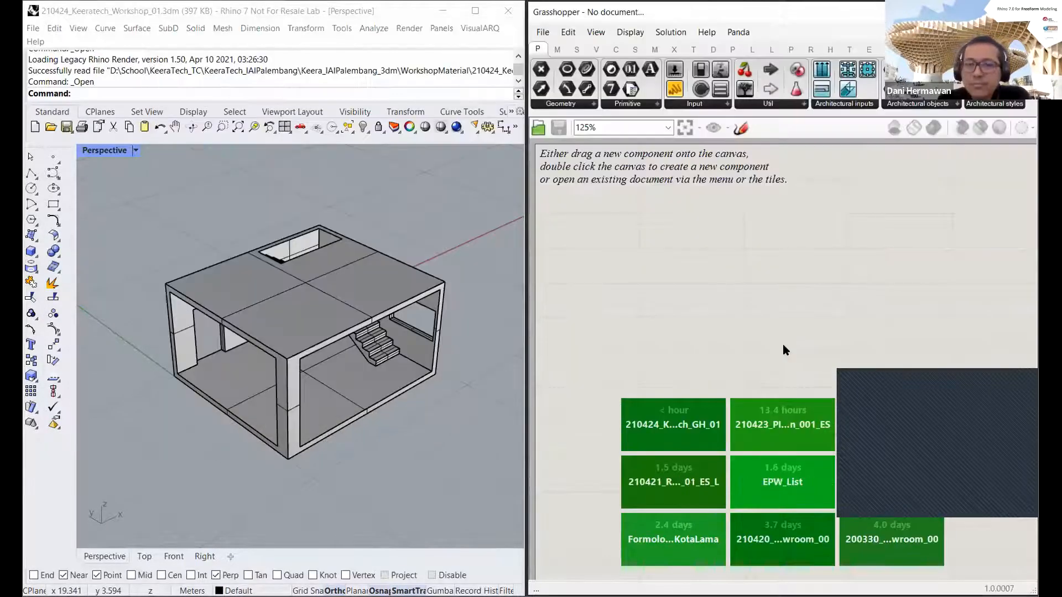
Step: Look over the workshop title block and the numbered step groups on the Grasshopper canvas
{"action": "right_click_drag", "start_coordinate": [819, 310], "coordinate": [731, 331]}
{"action": "scroll", "coordinate": [728, 323], "scroll_direction": "down", "scroll_amount": 3}
{"action": "scroll", "coordinate": [725, 290], "scroll_direction": "up", "scroll_amount": 3}
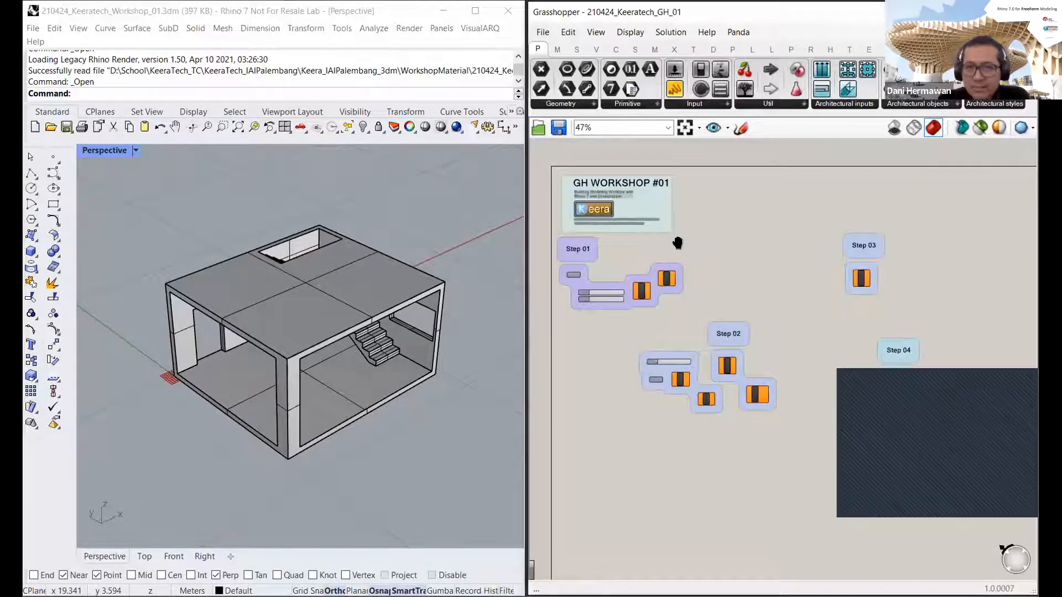
{"action": "right_click_drag", "start_coordinate": [674, 237], "coordinate": [685, 240]}
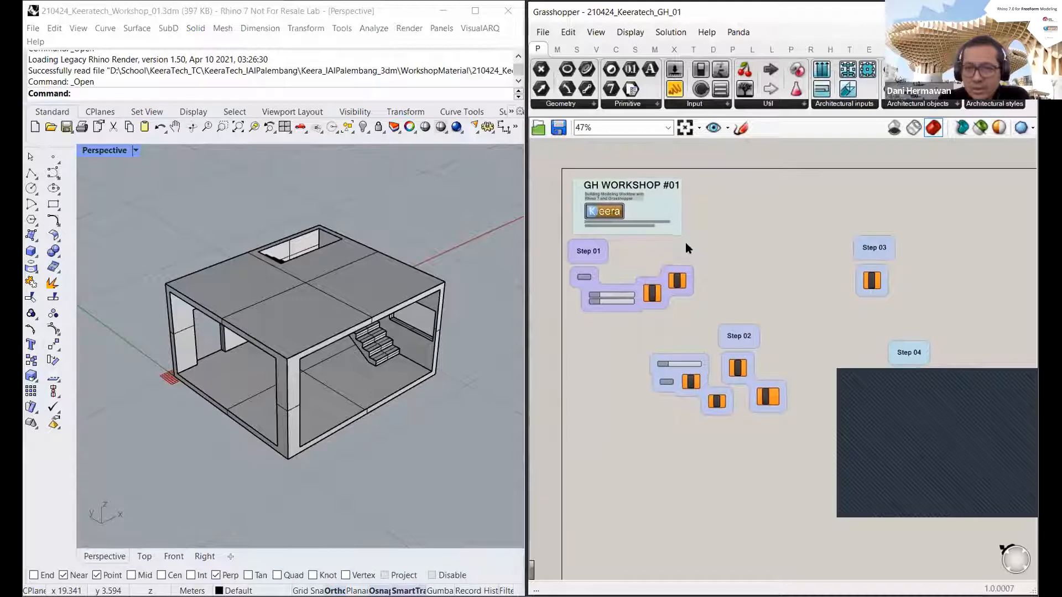
{"action": "scroll", "coordinate": [685, 242], "scroll_direction": "up", "scroll_amount": 1}
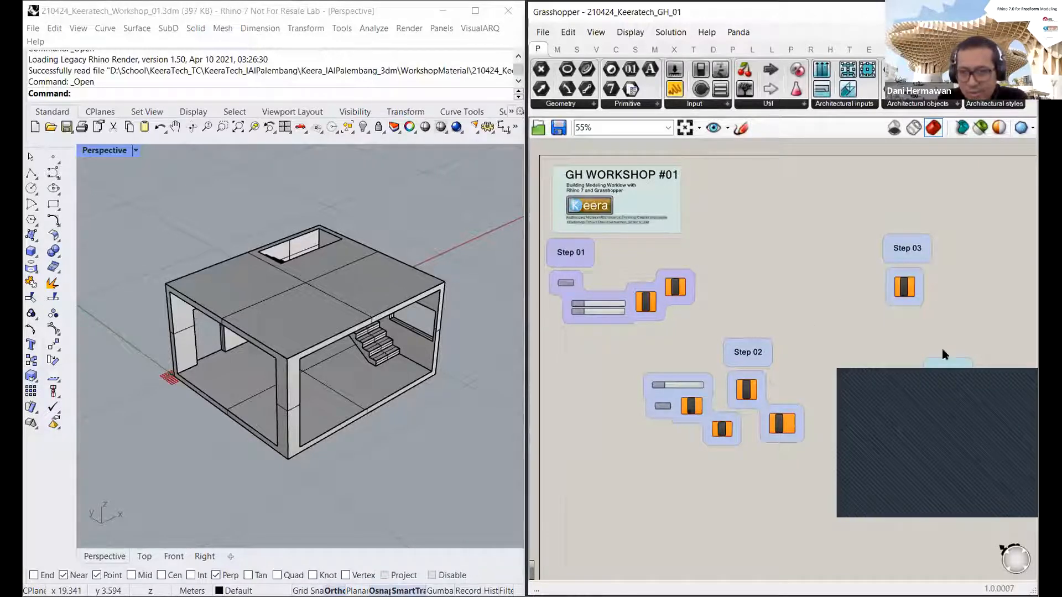
{"action": "mouse_move", "coordinate": [756, 289]}
{"action": "right_mouse_down"}
{"action": "mouse_move", "coordinate": [746, 305]}
{"action": "mouse_move", "coordinate": [751, 280]}
{"action": "right_mouse_up"}
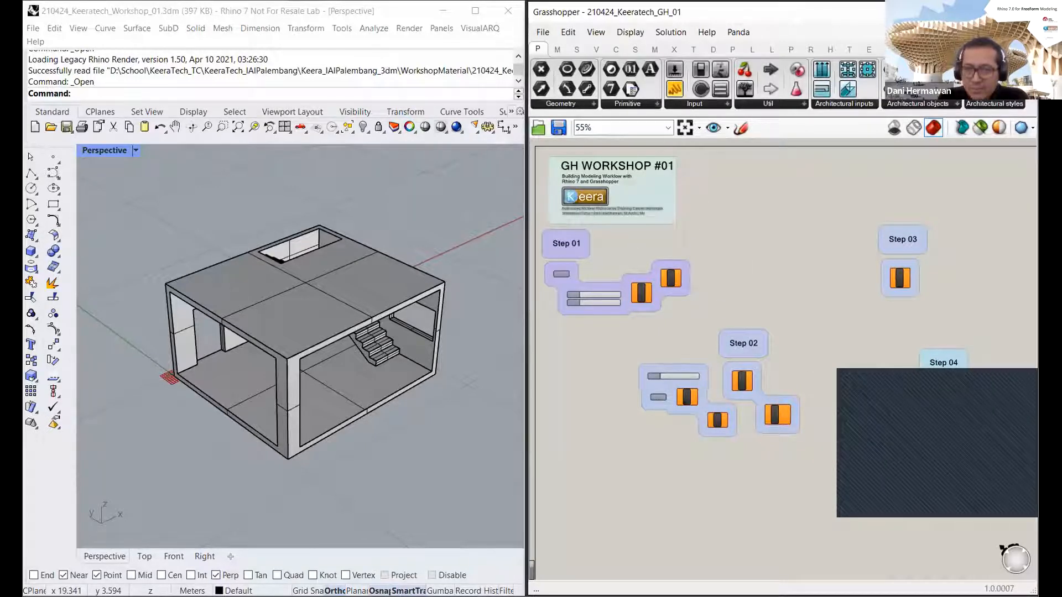
{"action": "scroll", "coordinate": [728, 274], "scroll_direction": "down", "scroll_amount": 3}
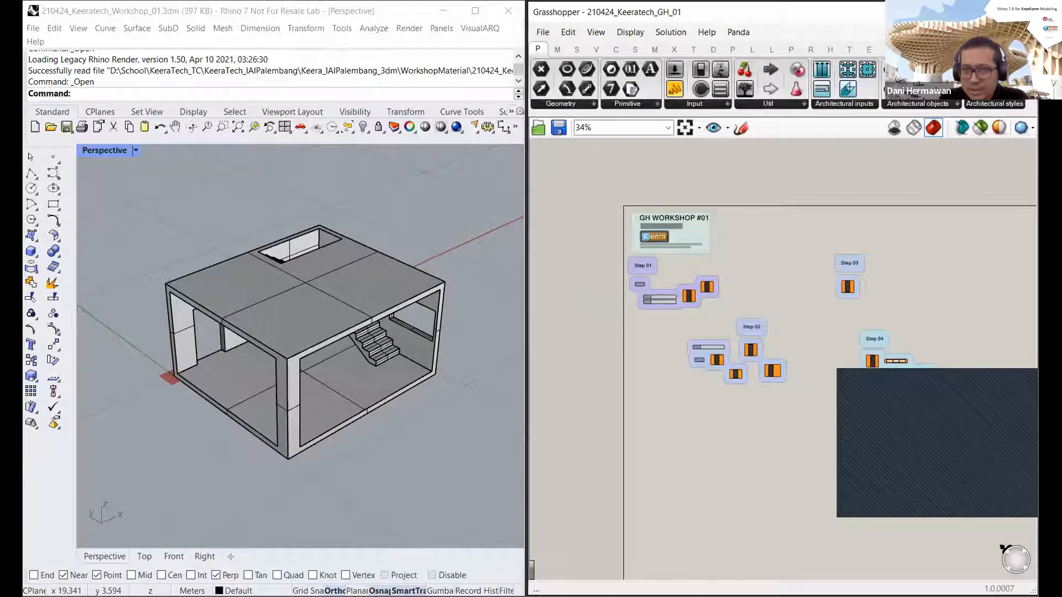
Step: Maximize the Grasshopper window and examine the components in the Step 01 to Step 04 groups
{"action": "left_click", "coordinate": [989, 12]}
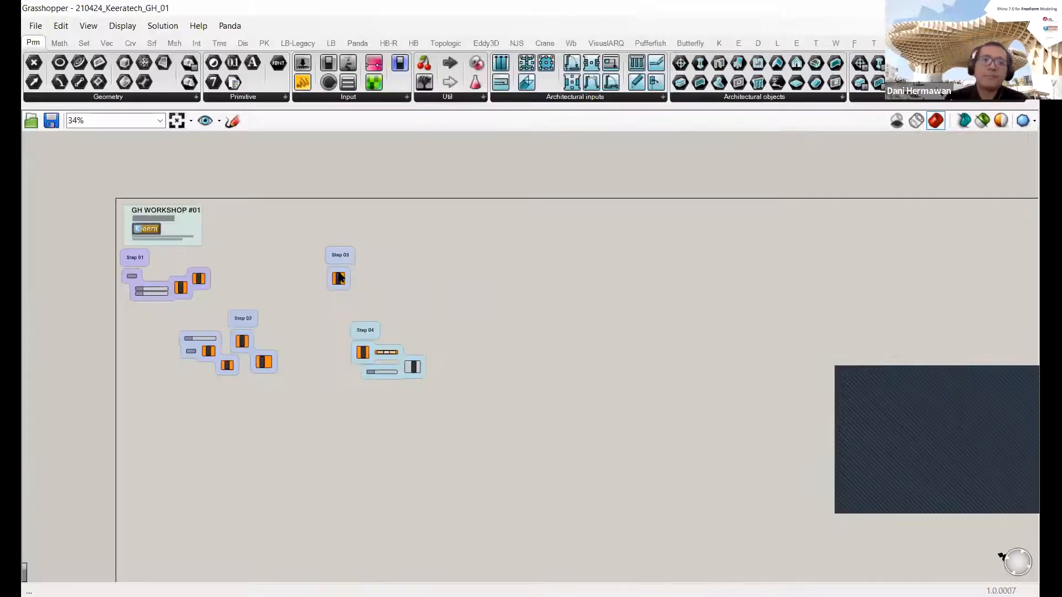
{"action": "scroll", "coordinate": [157, 270], "scroll_direction": "up", "scroll_amount": 5}
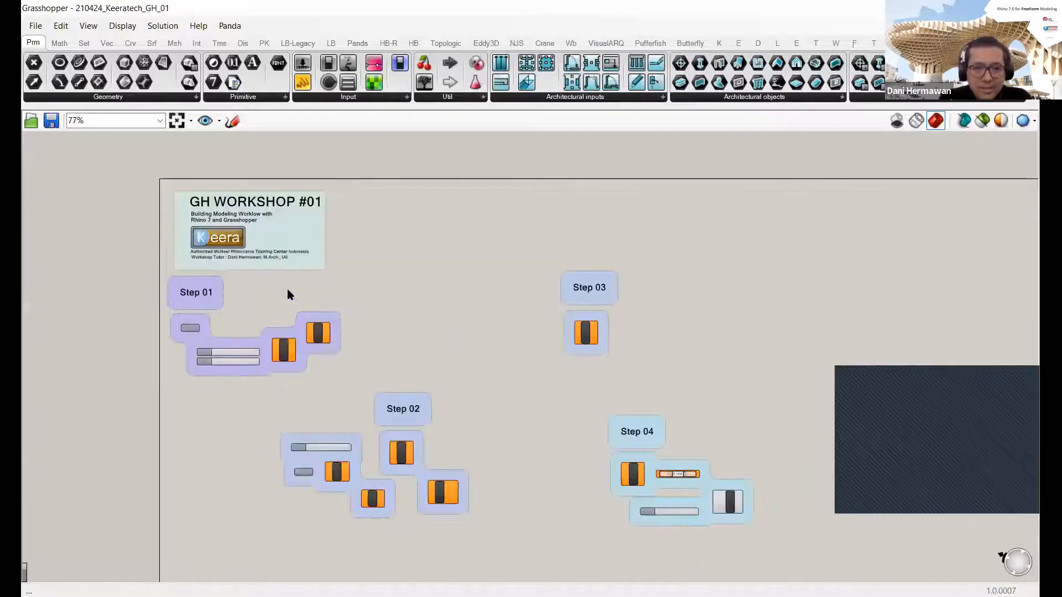
{"action": "scroll", "coordinate": [293, 295], "scroll_direction": "down", "scroll_amount": 2}
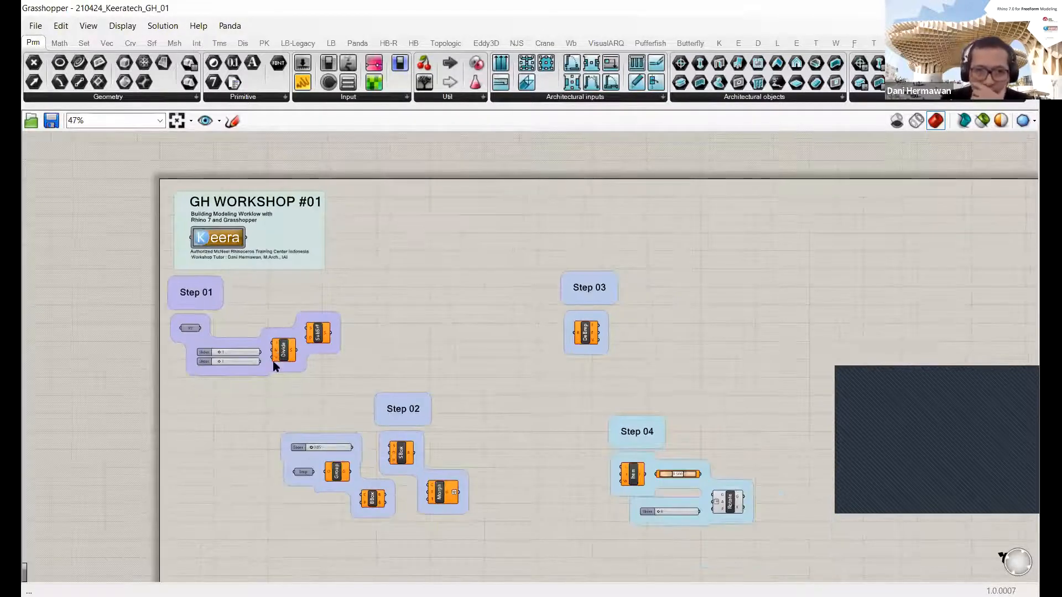
{"action": "scroll", "coordinate": [273, 364], "scroll_direction": "down", "scroll_amount": 2}
{"action": "scroll", "coordinate": [256, 334], "scroll_direction": "up", "scroll_amount": 3}
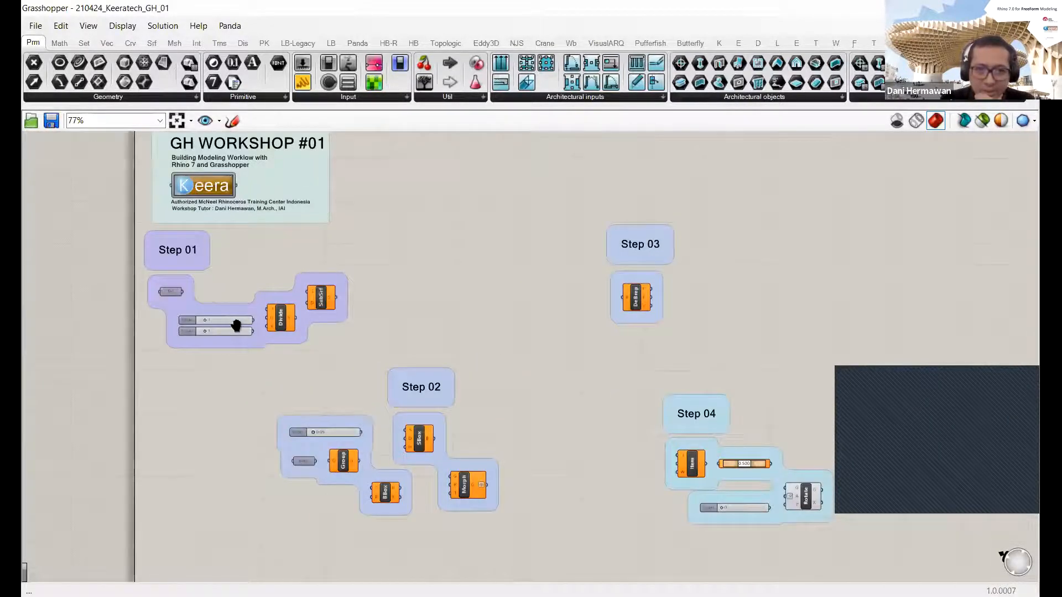
{"action": "right_click_drag", "start_coordinate": [304, 262], "coordinate": [256, 272]}
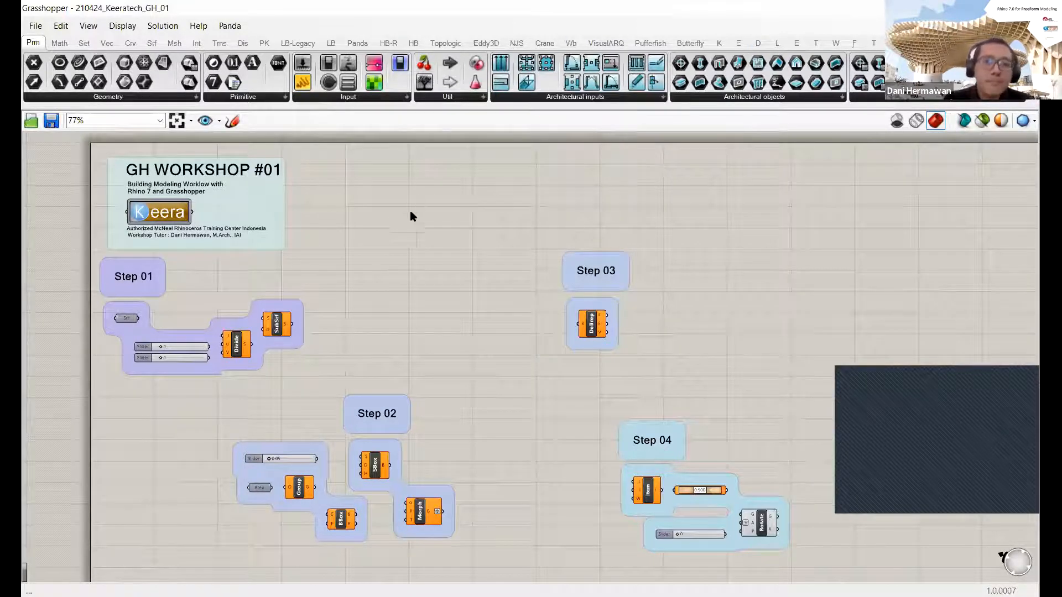
Step: Compare the Display and Params component categories, and review the workshop definition's overall layout
{"action": "left_click", "coordinate": [246, 44]}
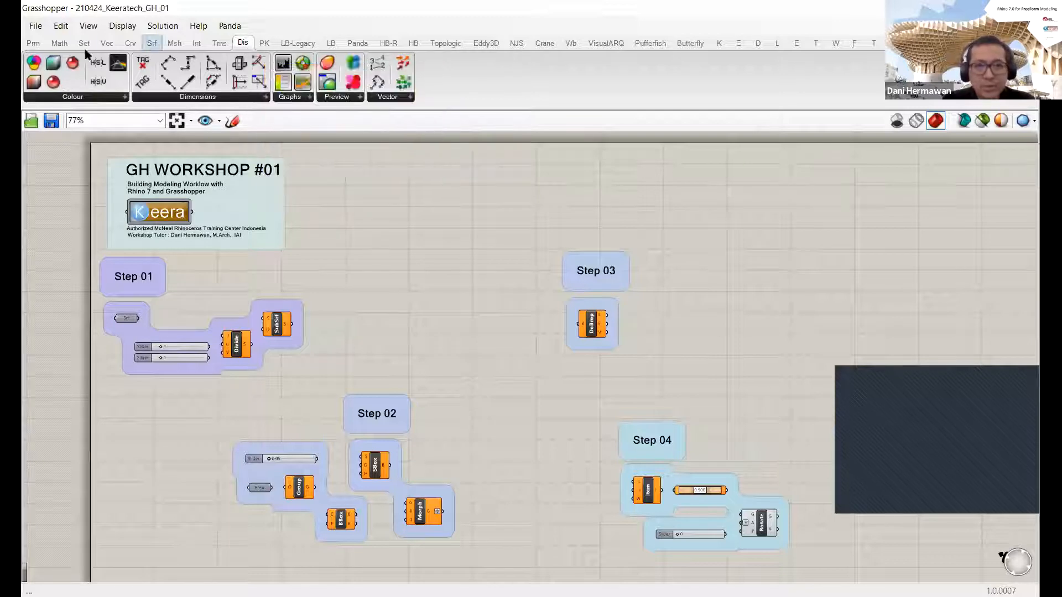
{"action": "left_click", "coordinate": [33, 43]}
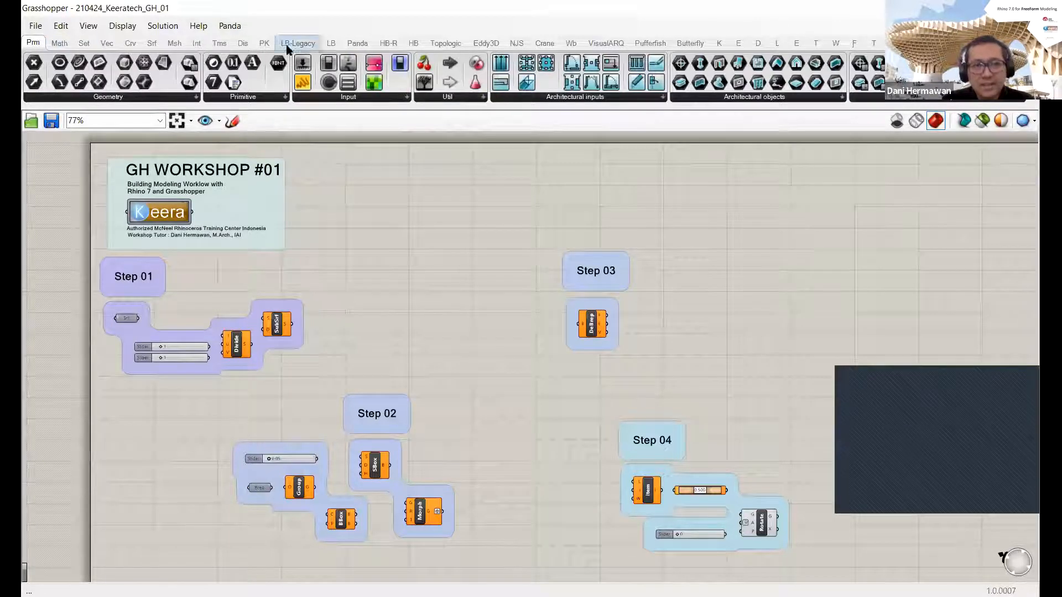
{"action": "left_click", "coordinate": [243, 42]}
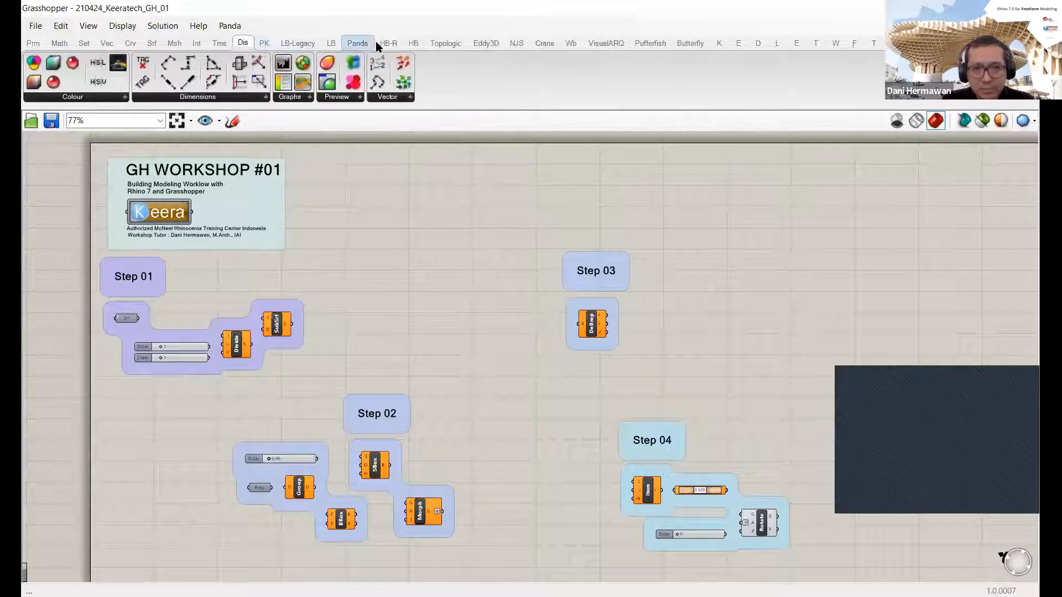
{"action": "left_click", "coordinate": [33, 44]}
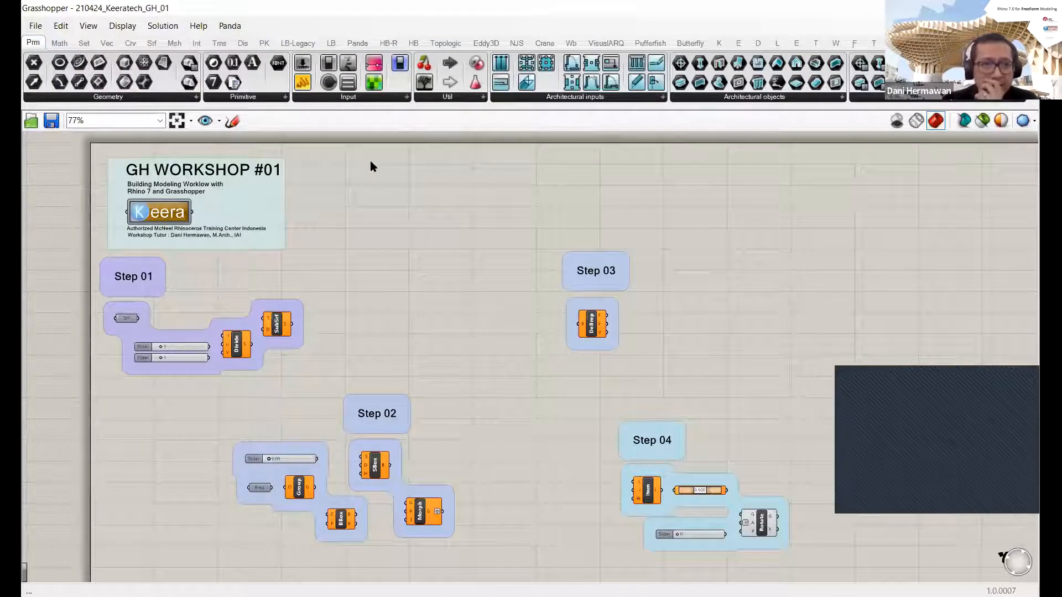
{"action": "right_click_drag", "start_coordinate": [404, 222], "coordinate": [355, 236]}
{"action": "scroll", "coordinate": [355, 236], "scroll_direction": "down", "scroll_amount": 1}
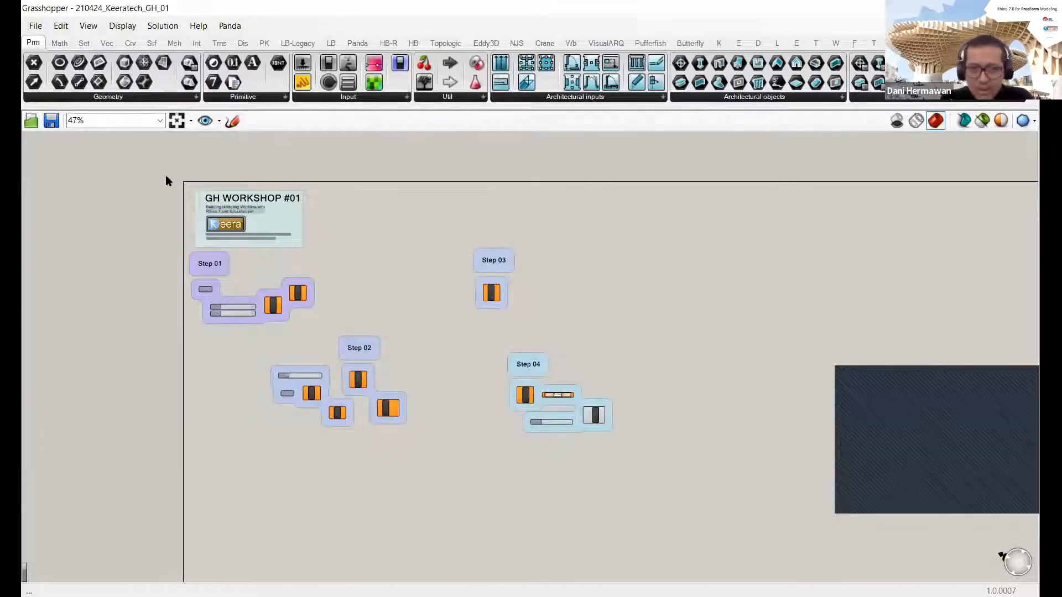
{"action": "right_click_drag", "start_coordinate": [293, 205], "coordinate": [329, 160]}
{"action": "scroll", "coordinate": [356, 220], "scroll_direction": "up", "scroll_amount": 3}
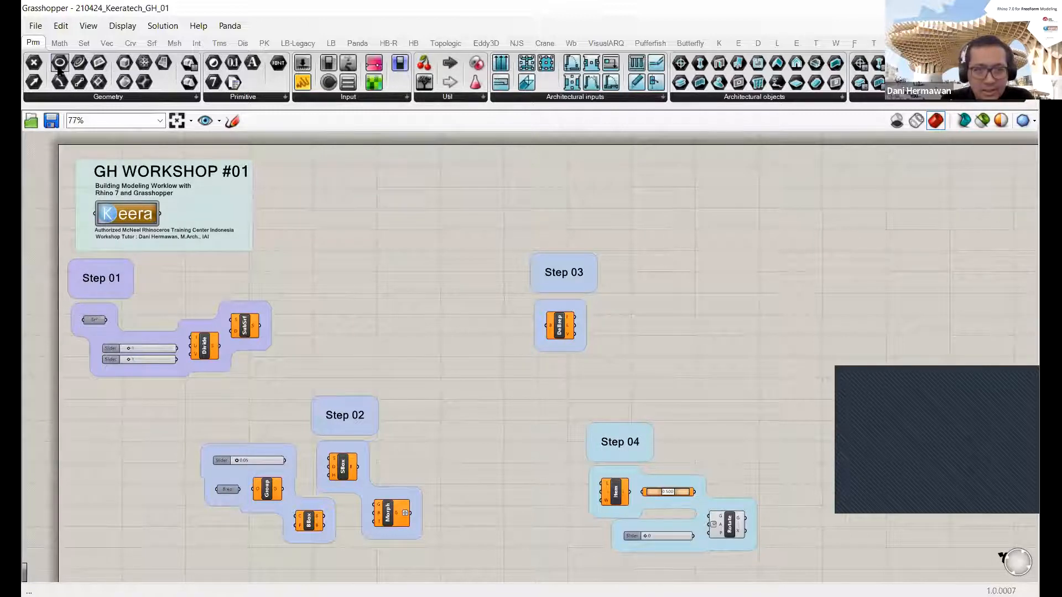
Step: Browse the Grasshopper component categories from Math through Vector and Curve to Mesh, and return to Params
{"action": "left_click", "coordinate": [59, 43]}
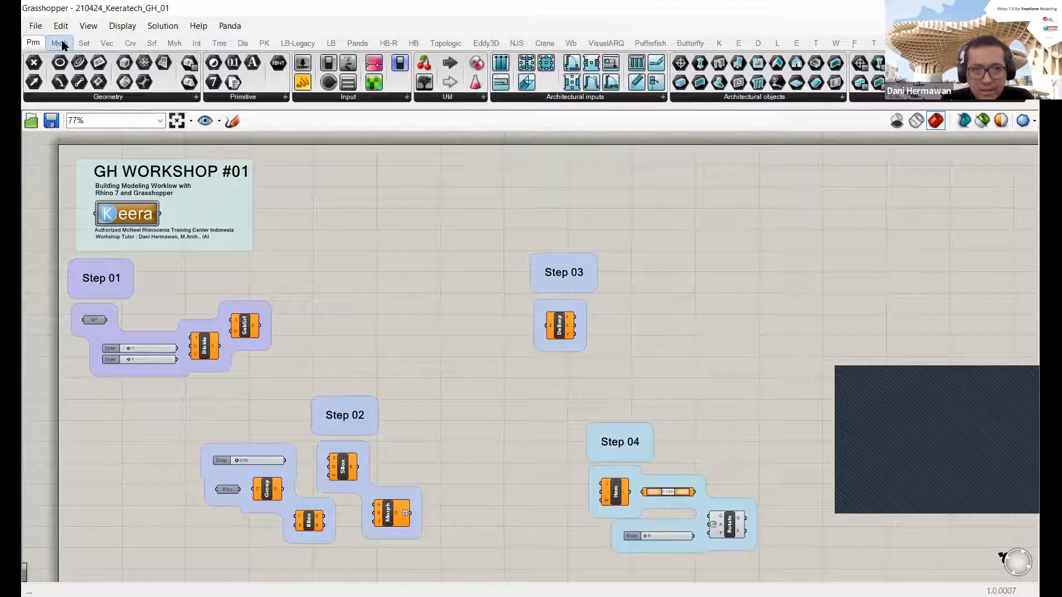
{"action": "left_click", "coordinate": [83, 44]}
{"action": "left_click", "coordinate": [107, 44]}
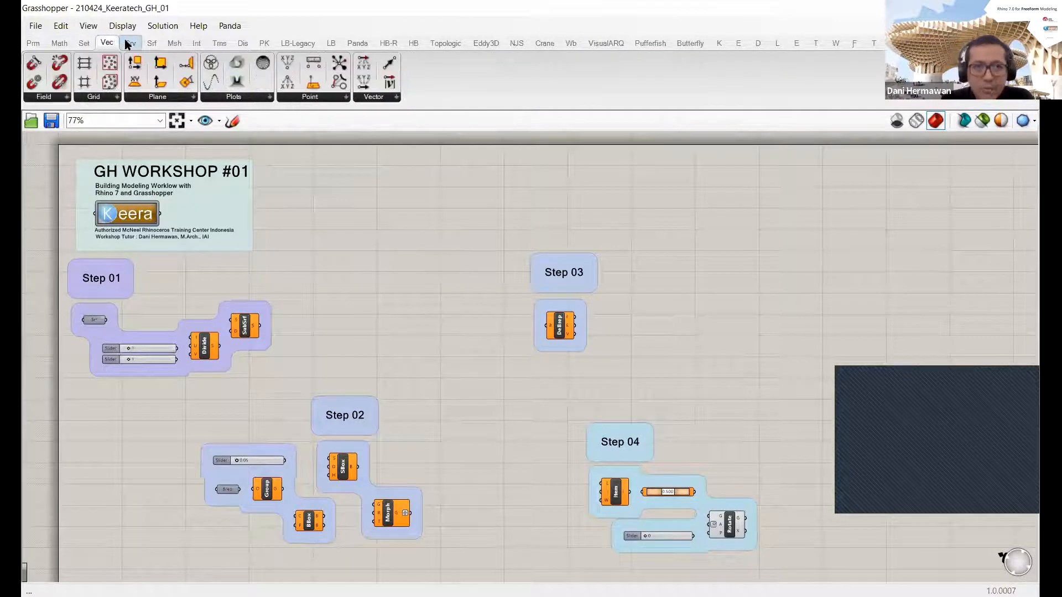
{"action": "left_click", "coordinate": [126, 42]}
{"action": "left_click", "coordinate": [153, 44]}
{"action": "left_click", "coordinate": [34, 43]}
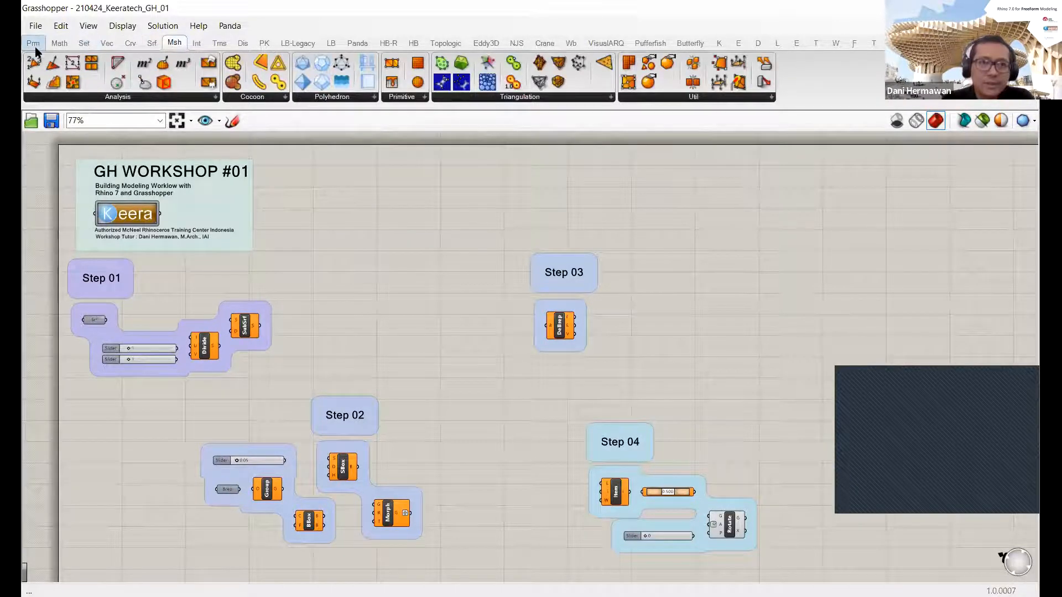
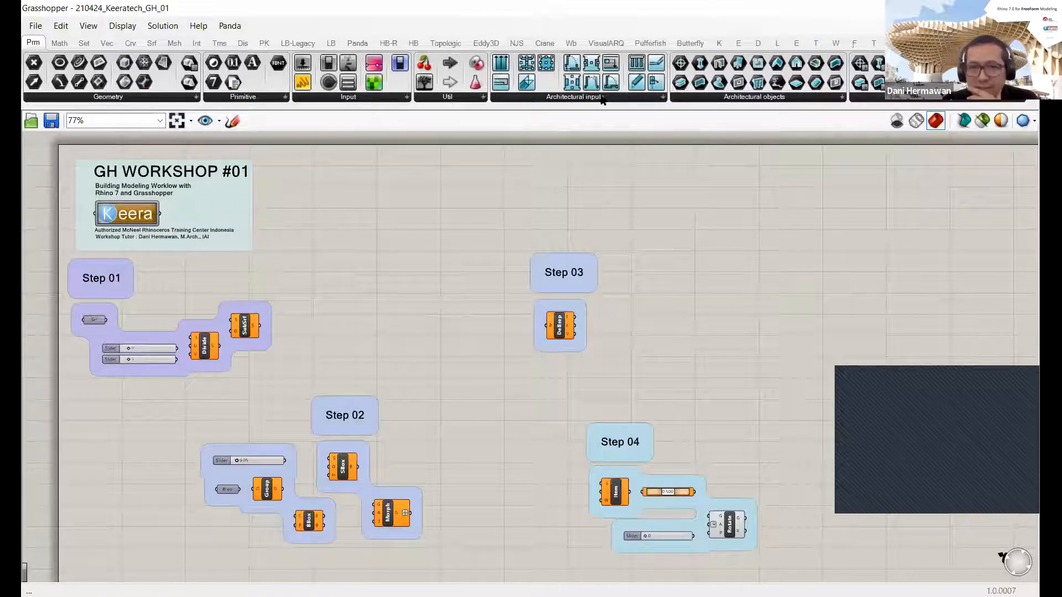
Step: Fit Grasshopper to half of the screen beside Rhino and add a Point parameter to an empty canvas area
{"action": "key", "text": "super+Right"}
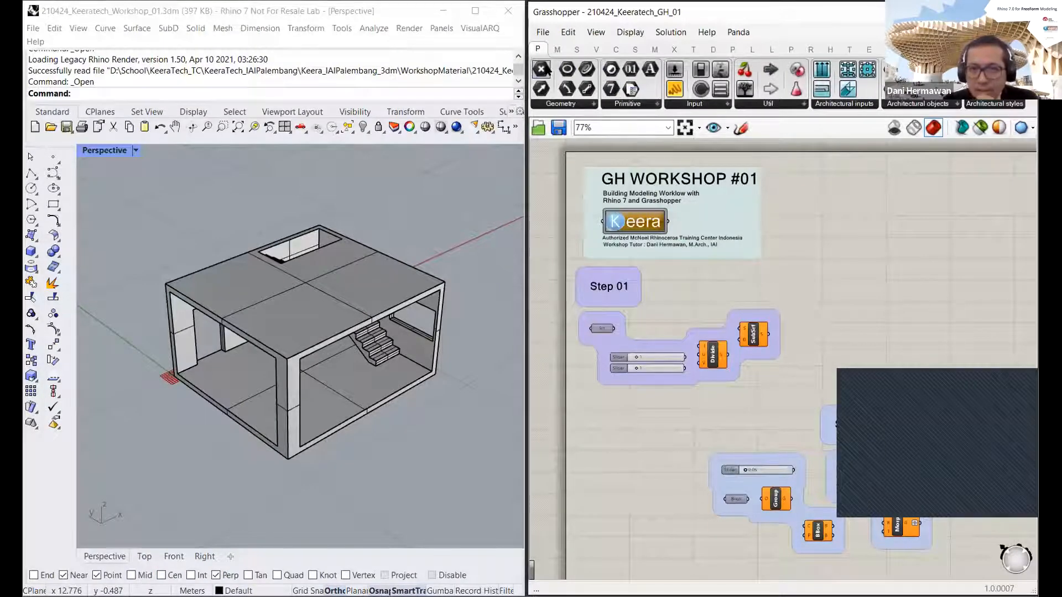
{"action": "left_click_drag", "start_coordinate": [542, 69], "coordinate": [863, 243]}
{"action": "scroll", "coordinate": [850, 255], "scroll_direction": "up", "scroll_amount": 6}
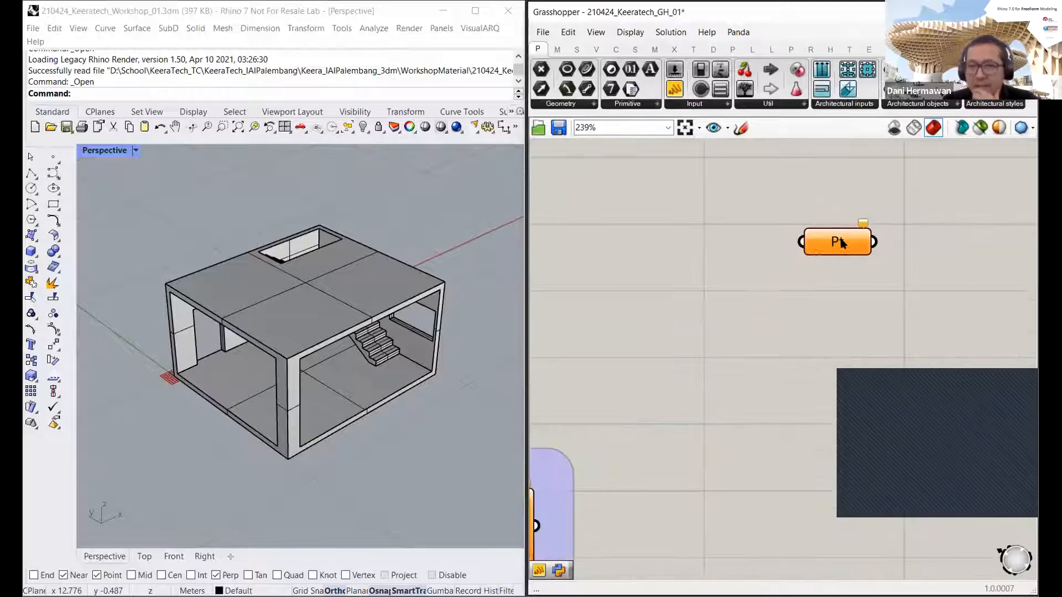
{"action": "left_click_drag", "start_coordinate": [795, 247], "coordinate": [790, 227]}
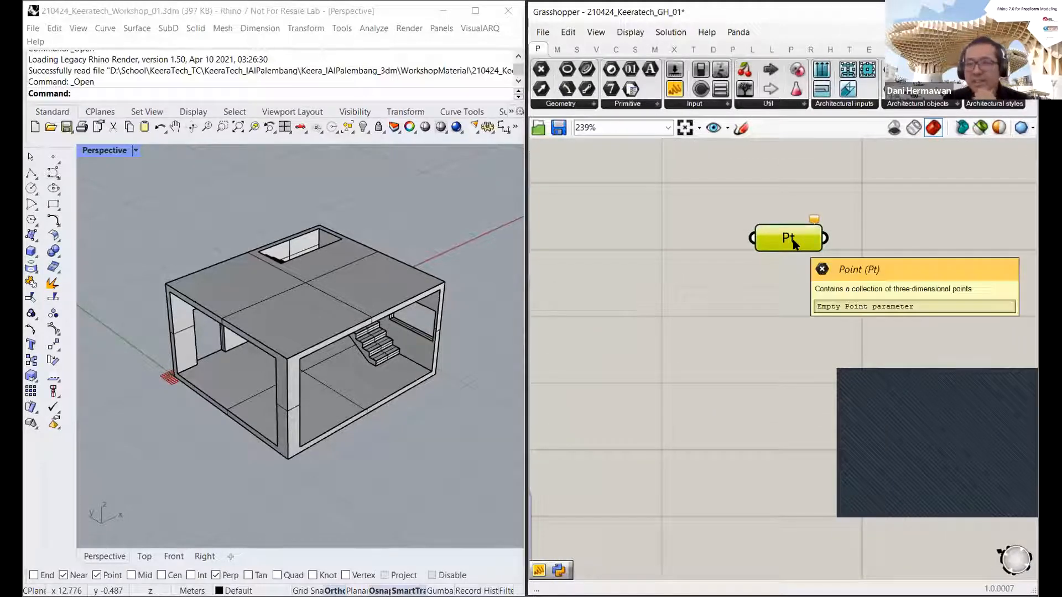
{"action": "left_click", "coordinate": [796, 301]}
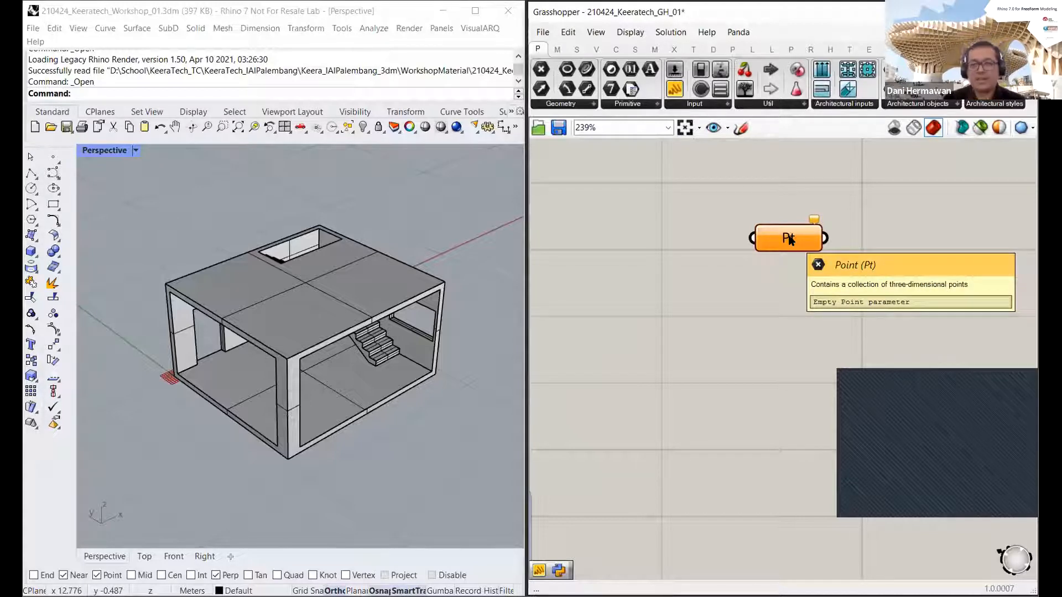
Step: Shift the Point parameter slightly to the right on the canvas and deselect it
{"action": "right_click_drag", "start_coordinate": [789, 238], "coordinate": [742, 250]}
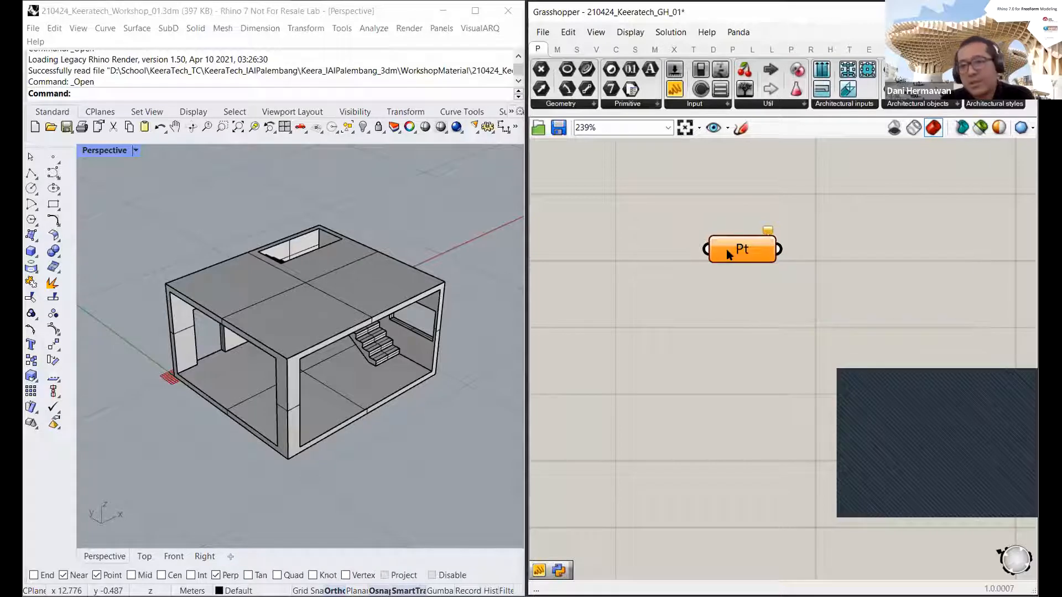
{"action": "scroll", "coordinate": [742, 250], "scroll_direction": "down", "scroll_amount": 2}
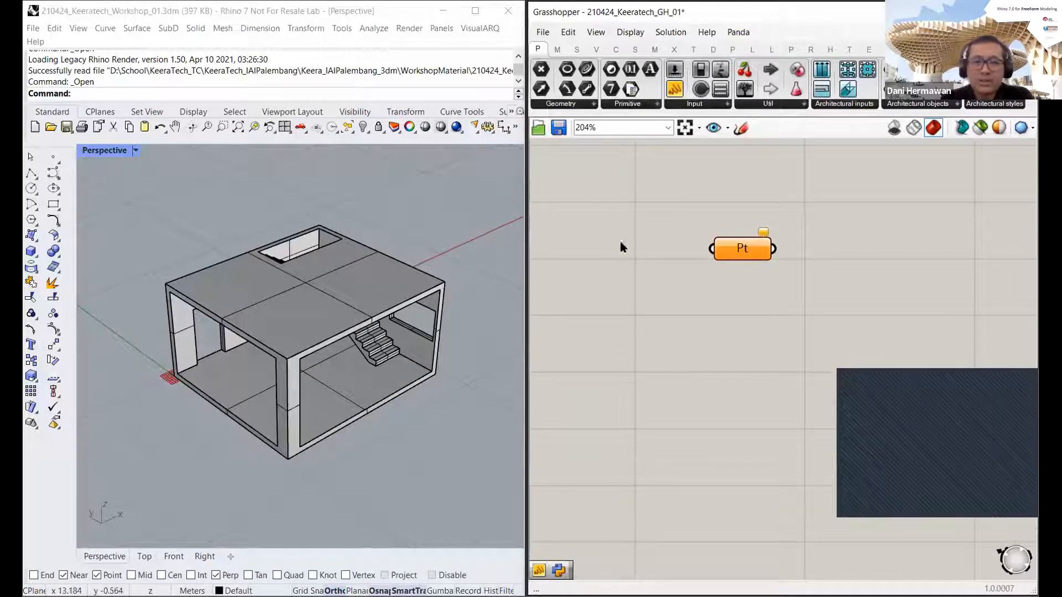
{"action": "left_click_drag", "start_coordinate": [738, 250], "coordinate": [755, 250]}
{"action": "mouse_move", "coordinate": [753, 249]}
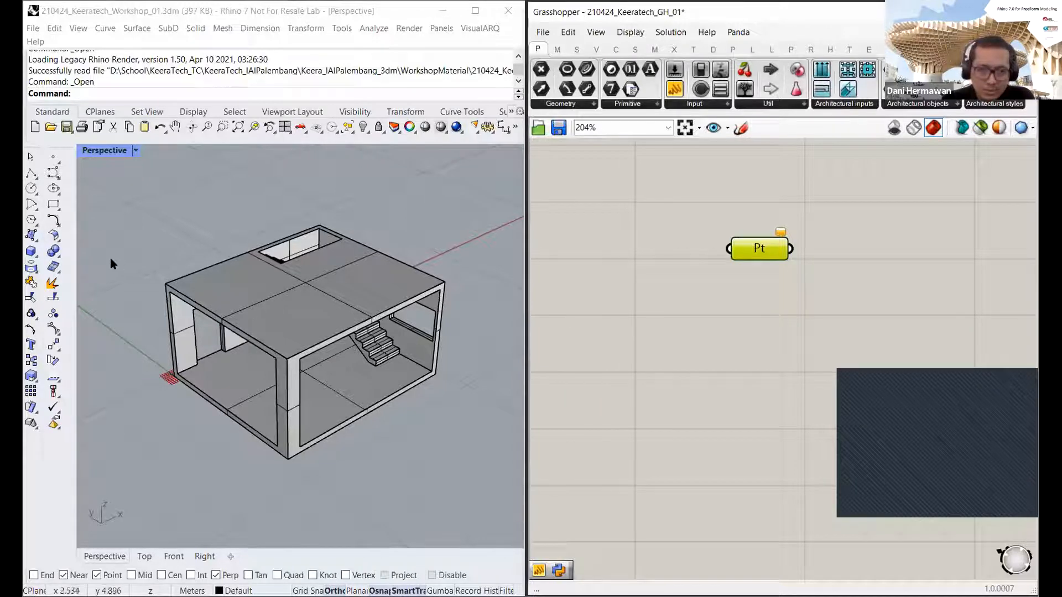
{"action": "left_click", "coordinate": [643, 209]}
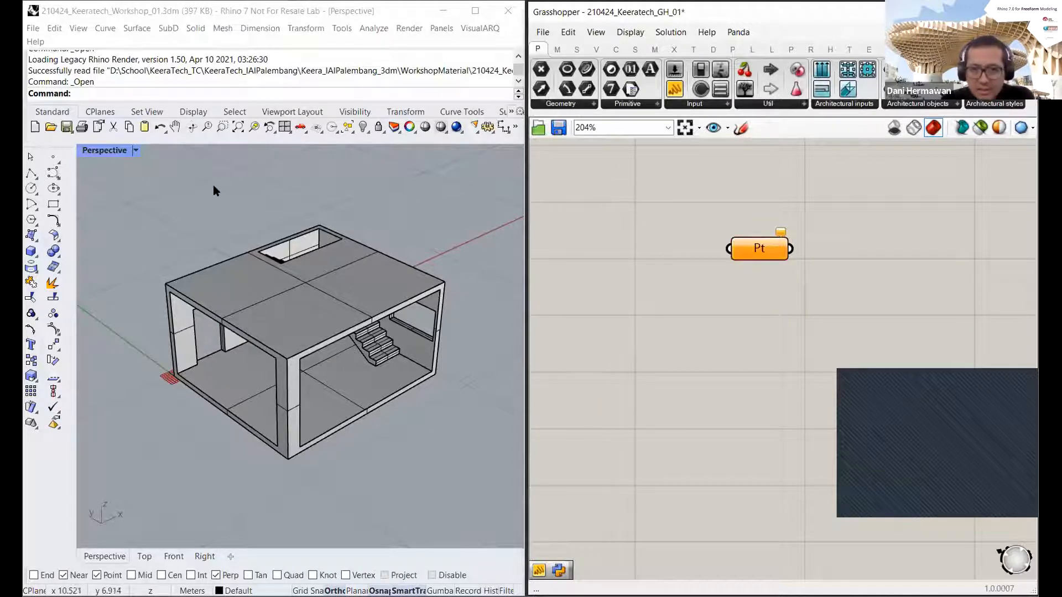
Step: Place a point on the ground beside the building in Rhino and reference it in the Point parameter with Set one Point
{"action": "left_click", "coordinate": [54, 159]}
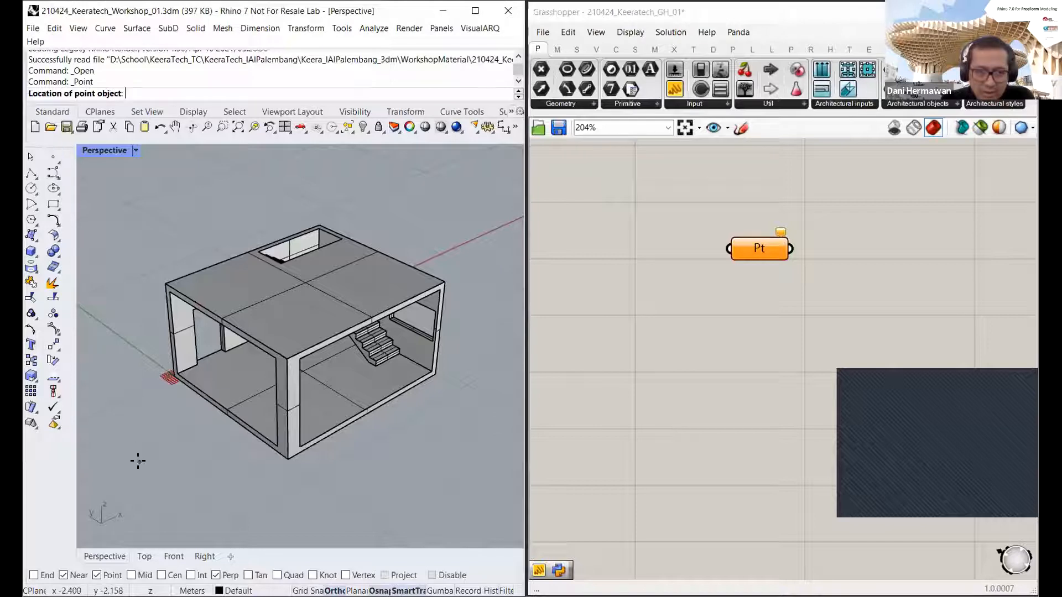
{"action": "left_click", "coordinate": [139, 463]}
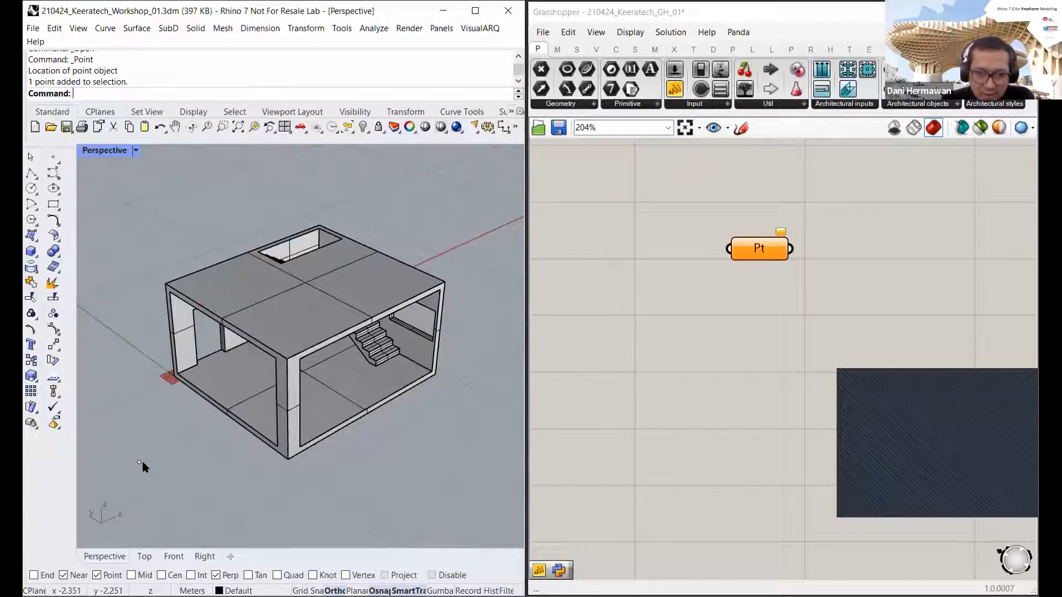
{"action": "right_click", "coordinate": [753, 250]}
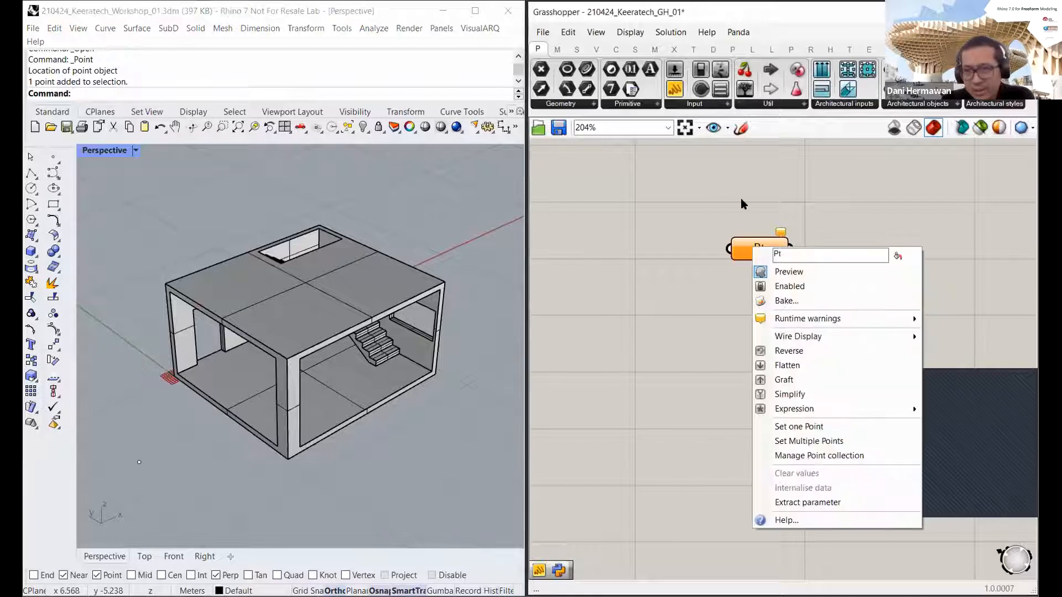
{"action": "left_click", "coordinate": [745, 246]}
{"action": "right_click", "coordinate": [742, 252]}
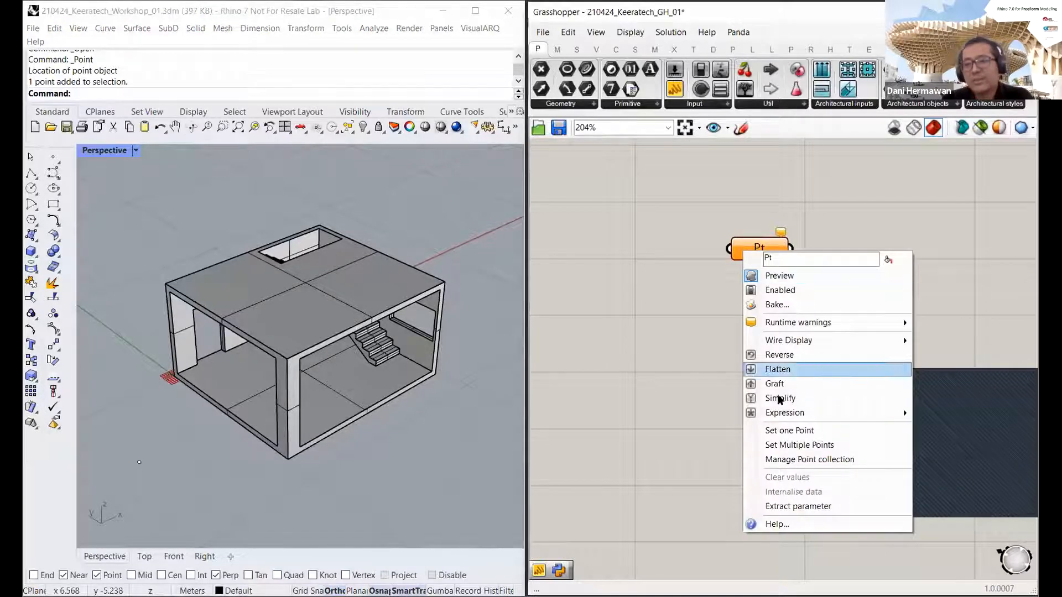
{"action": "left_click", "coordinate": [785, 431]}
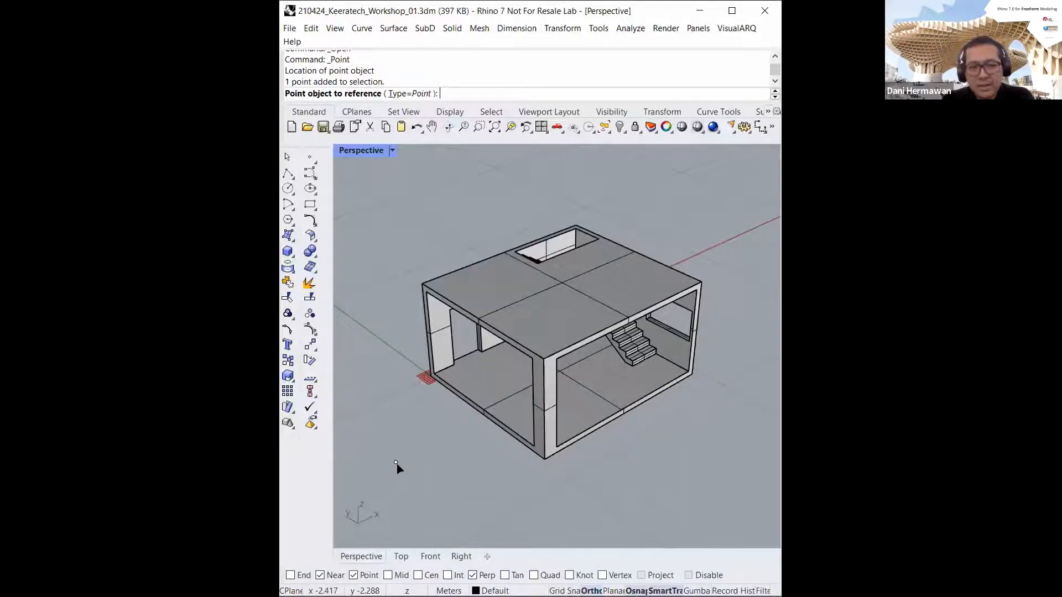
{"action": "left_click", "coordinate": [395, 462]}
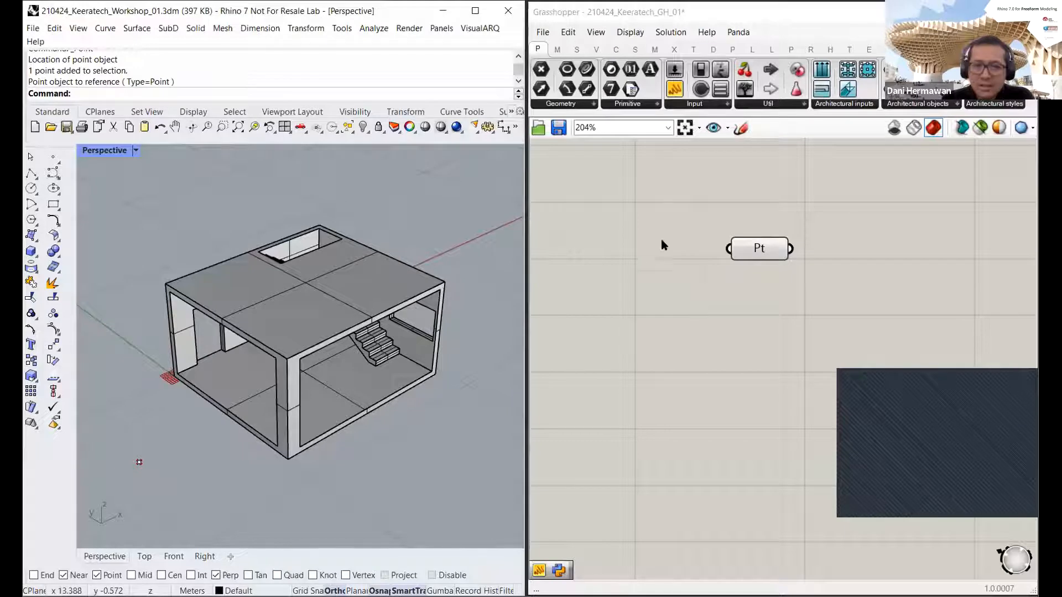
Step: Select and deselect the Point parameter to examine how its referenced point is highlighted in the Rhino viewport
{"action": "left_click", "coordinate": [697, 259]}
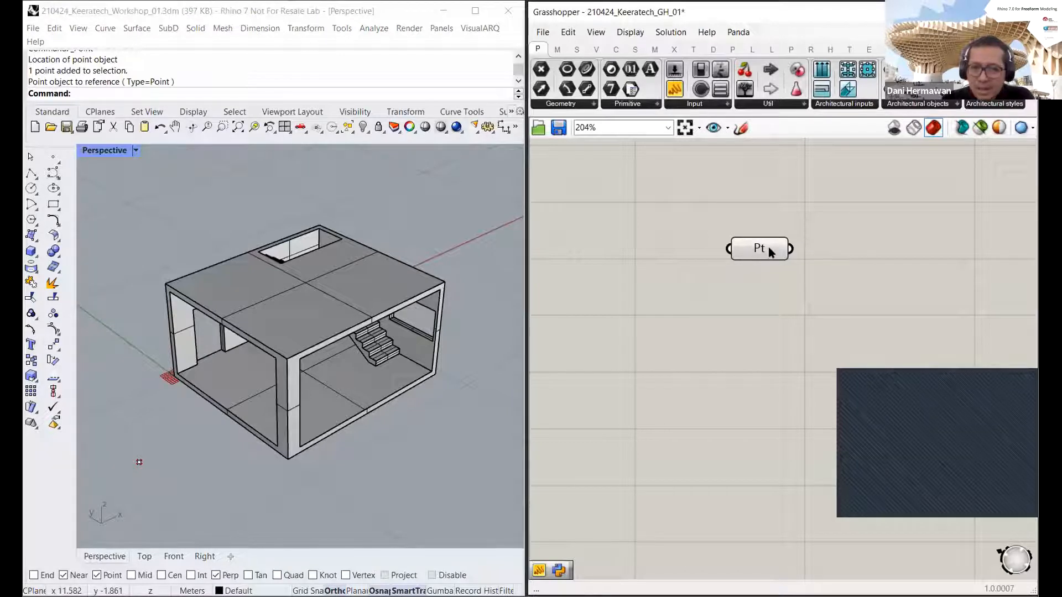
{"action": "left_click_drag", "start_coordinate": [706, 201], "coordinate": [795, 338]}
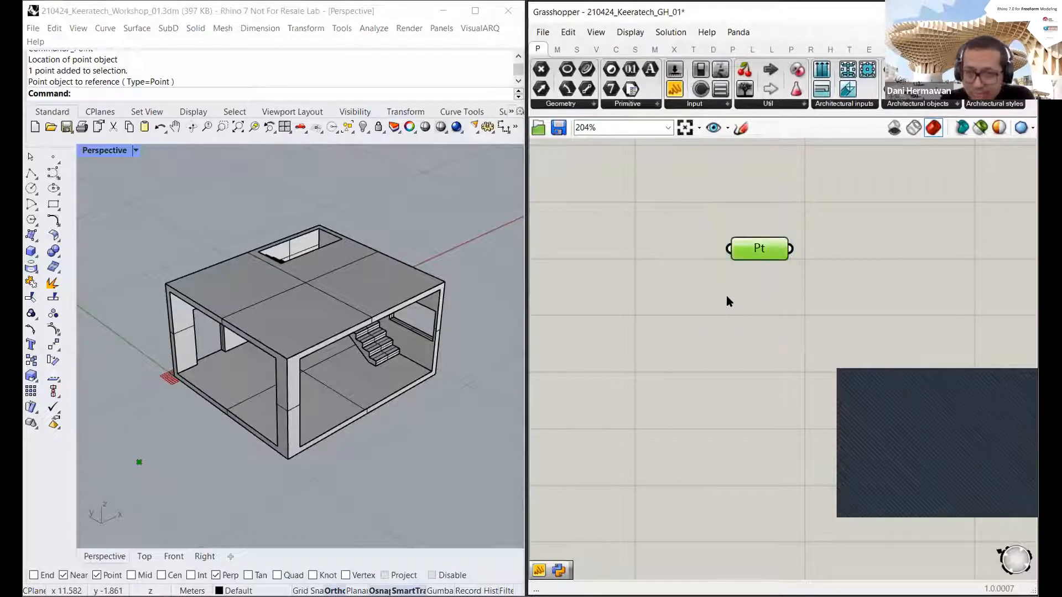
{"action": "left_click", "coordinate": [742, 346]}
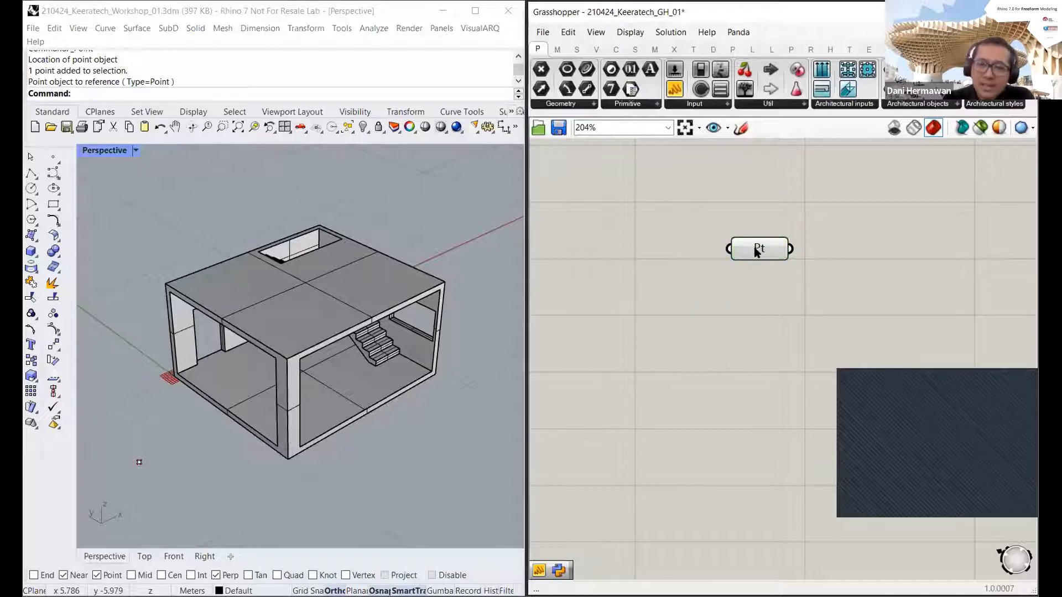
{"action": "left_click", "coordinate": [756, 251]}
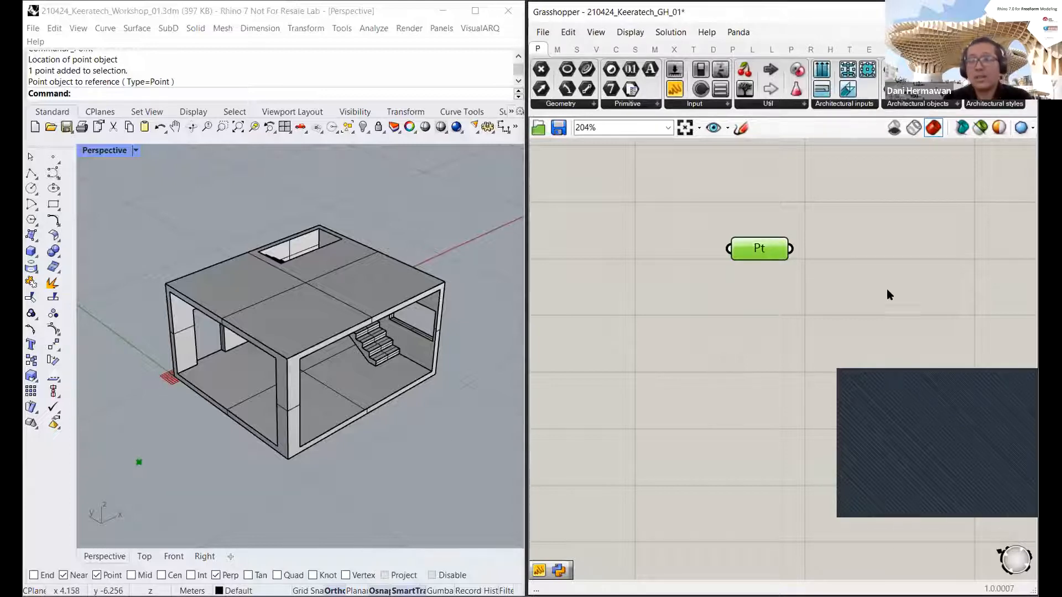
{"action": "left_click", "coordinate": [789, 337]}
{"action": "scroll", "coordinate": [791, 337], "scroll_direction": "down", "scroll_amount": 3}
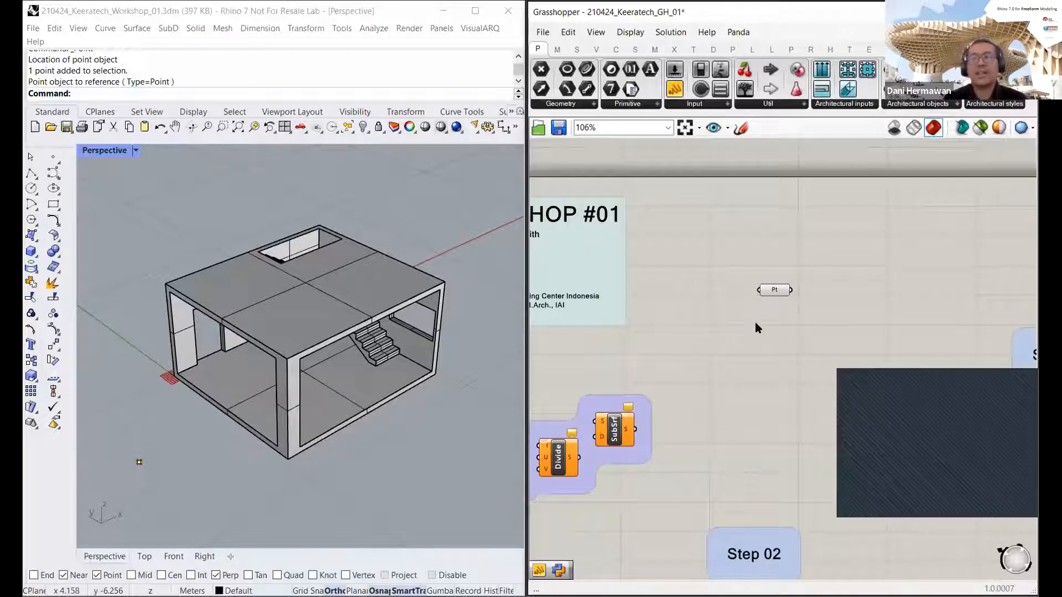
{"action": "scroll", "coordinate": [755, 323], "scroll_direction": "down", "scroll_amount": 4}
{"action": "right_click_drag", "start_coordinate": [755, 322], "coordinate": [804, 286]}
{"action": "scroll", "coordinate": [825, 266], "scroll_direction": "up", "scroll_amount": 3}
{"action": "scroll", "coordinate": [826, 269], "scroll_direction": "up", "scroll_amount": 5}
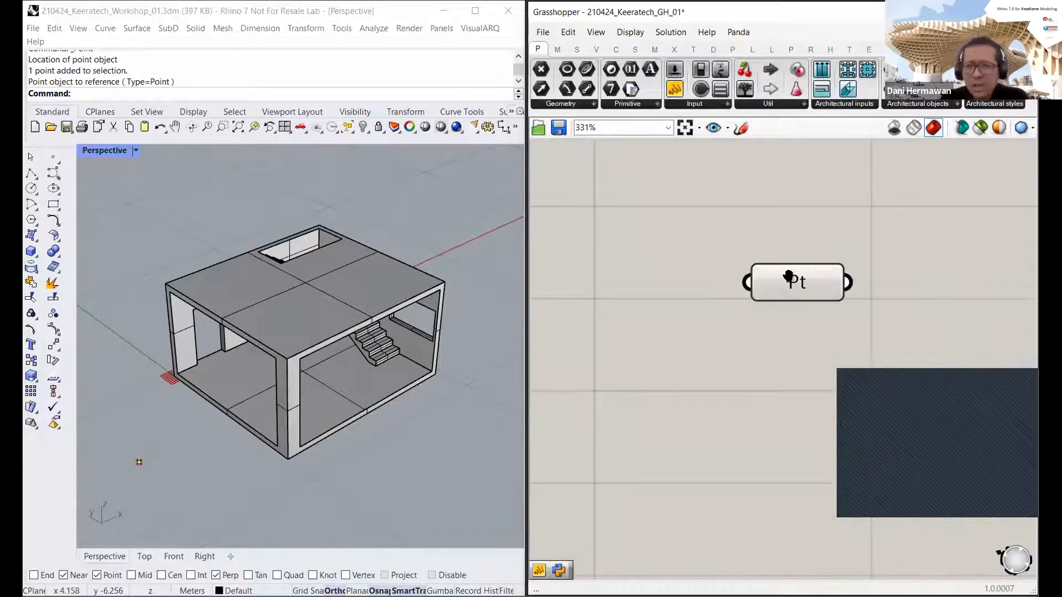
{"action": "scroll", "coordinate": [727, 301], "scroll_direction": "down", "scroll_amount": 1}
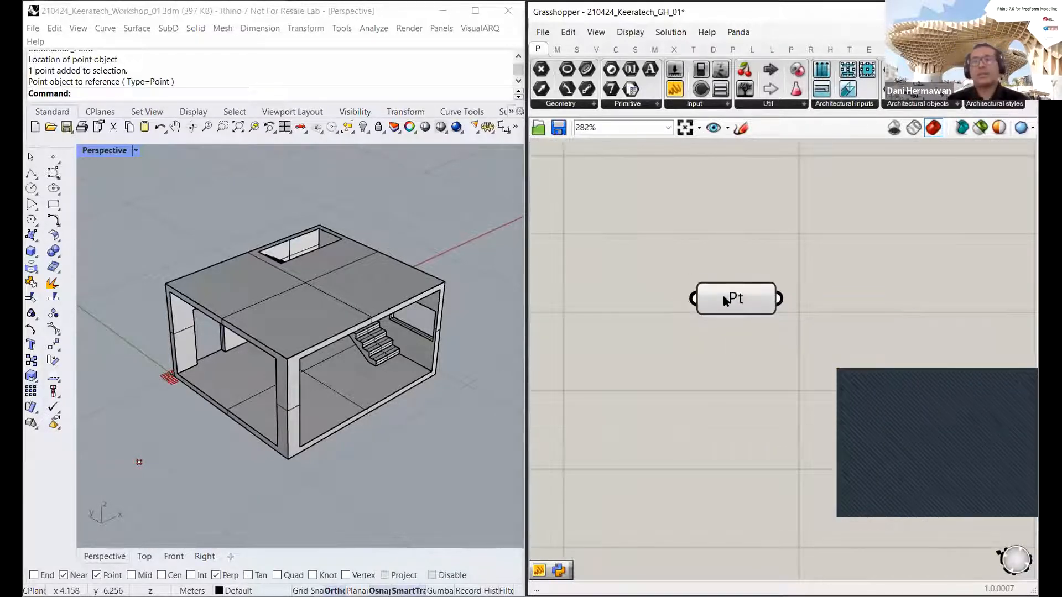
{"action": "left_click", "coordinate": [726, 301]}
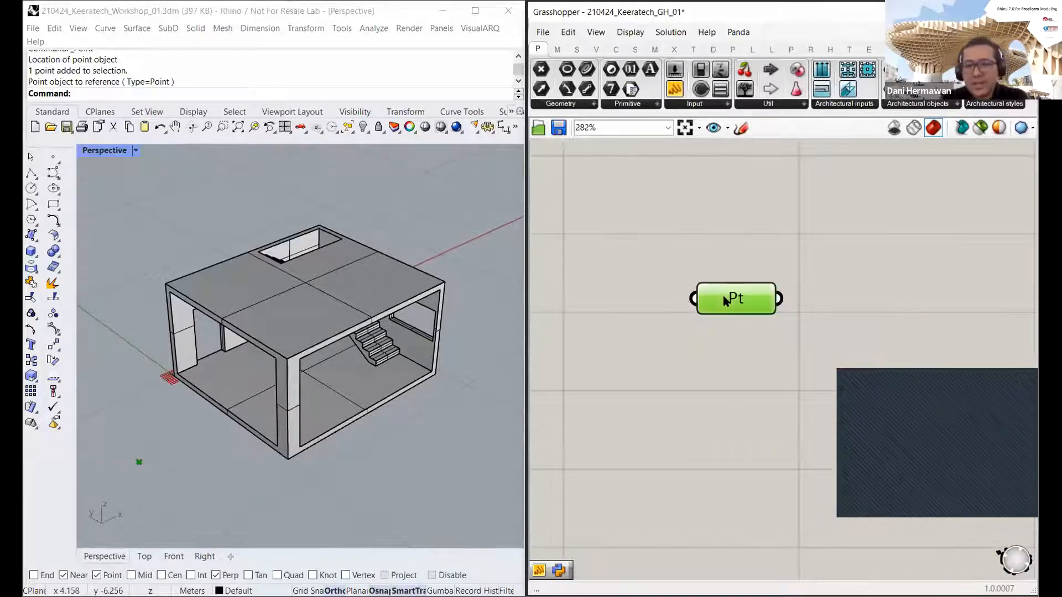
Step: Delete the referenced point from the Rhino model and check how the Point parameter responds on the Grasshopper canvas
{"action": "left_click", "coordinate": [138, 462]}
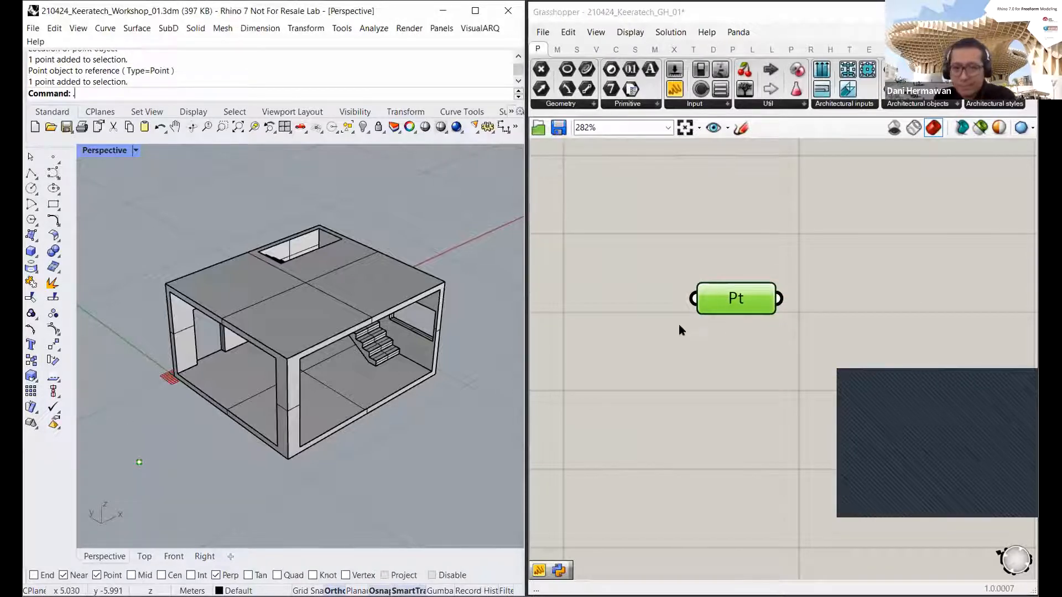
{"action": "key", "text": "Delete"}
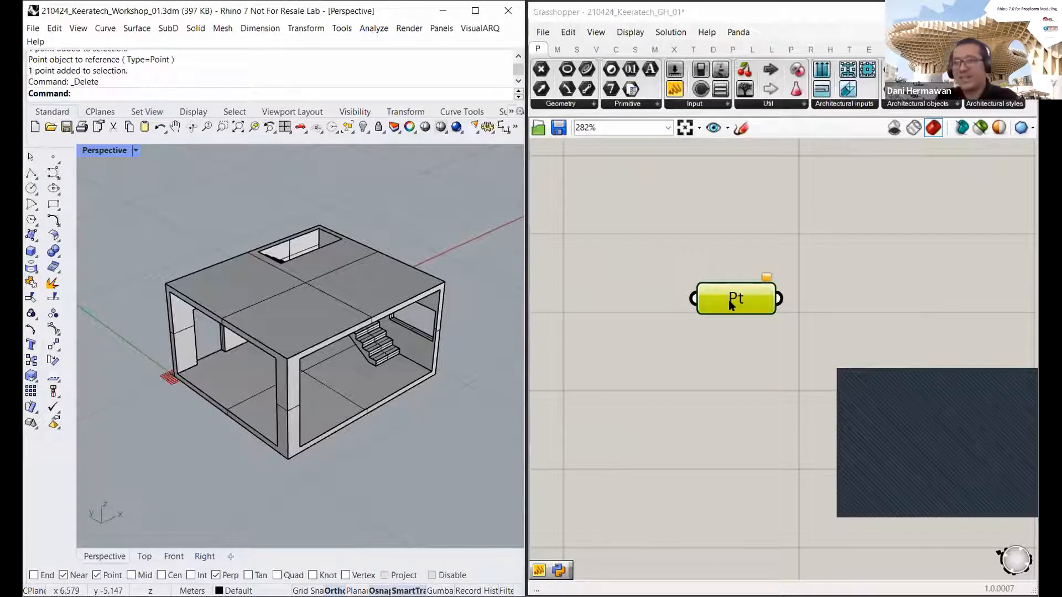
{"action": "scroll", "coordinate": [730, 301], "scroll_direction": "down", "scroll_amount": 1}
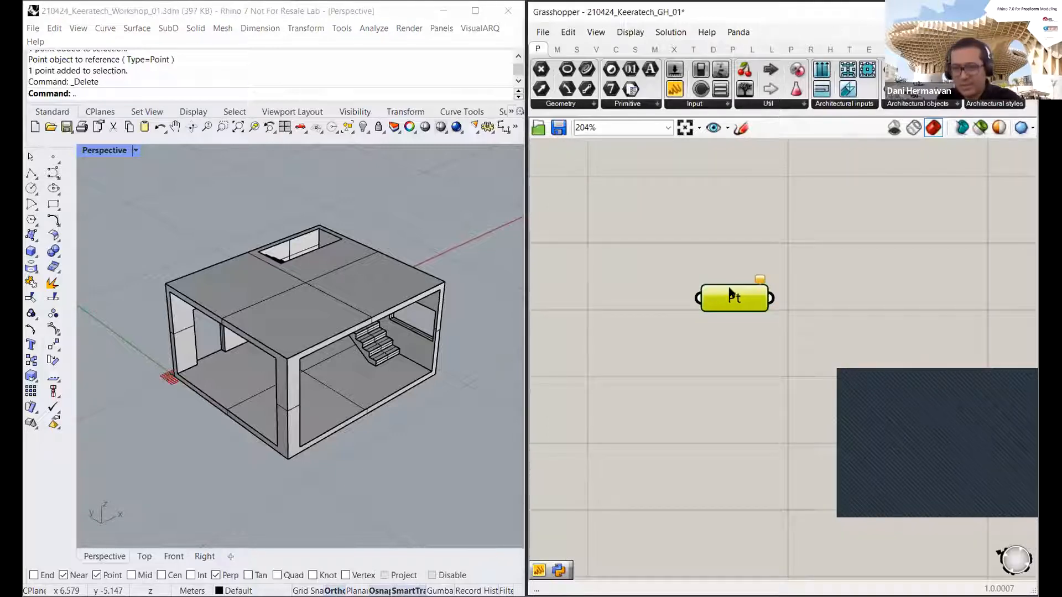
{"action": "scroll", "coordinate": [730, 296], "scroll_direction": "down", "scroll_amount": 2}
{"action": "right_click_drag", "start_coordinate": [730, 294], "coordinate": [721, 341]}
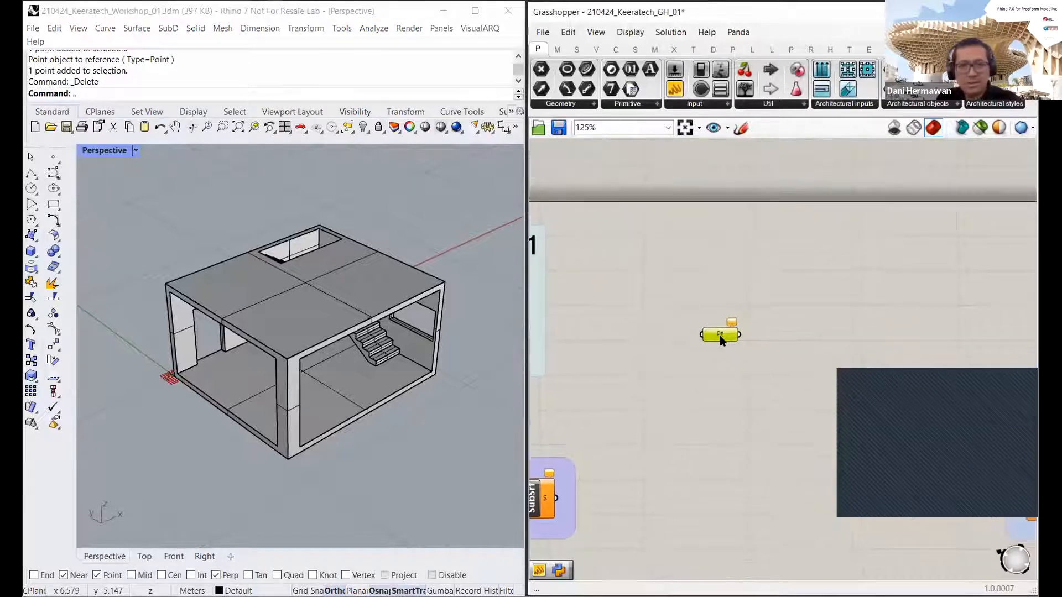
{"action": "scroll", "coordinate": [721, 339], "scroll_direction": "up", "scroll_amount": 4}
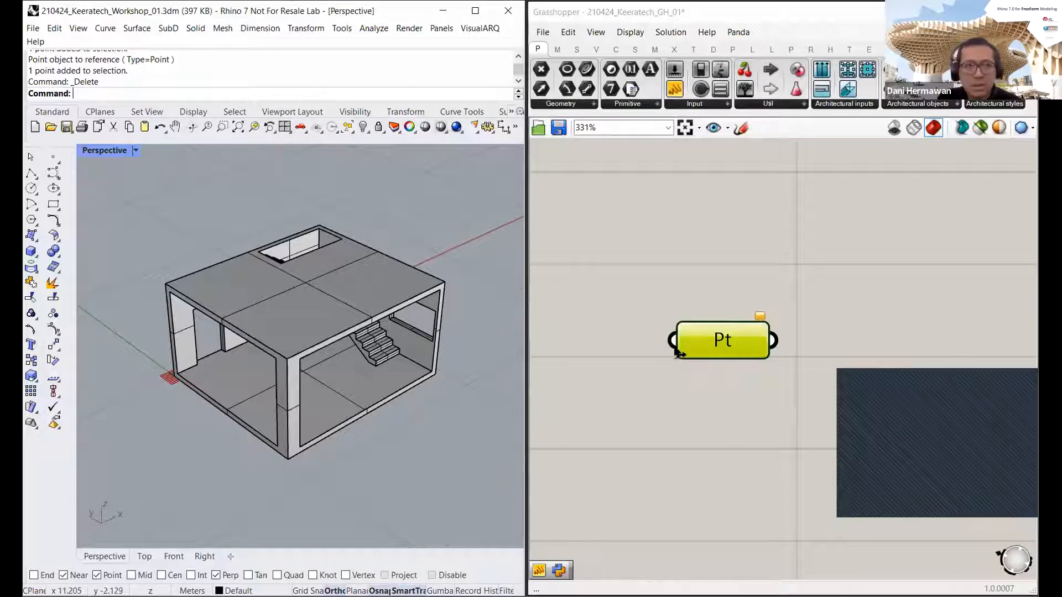
Step: Try to delete the Point parameter from the Grasshopper canvas
{"action": "left_click", "coordinate": [733, 340]}
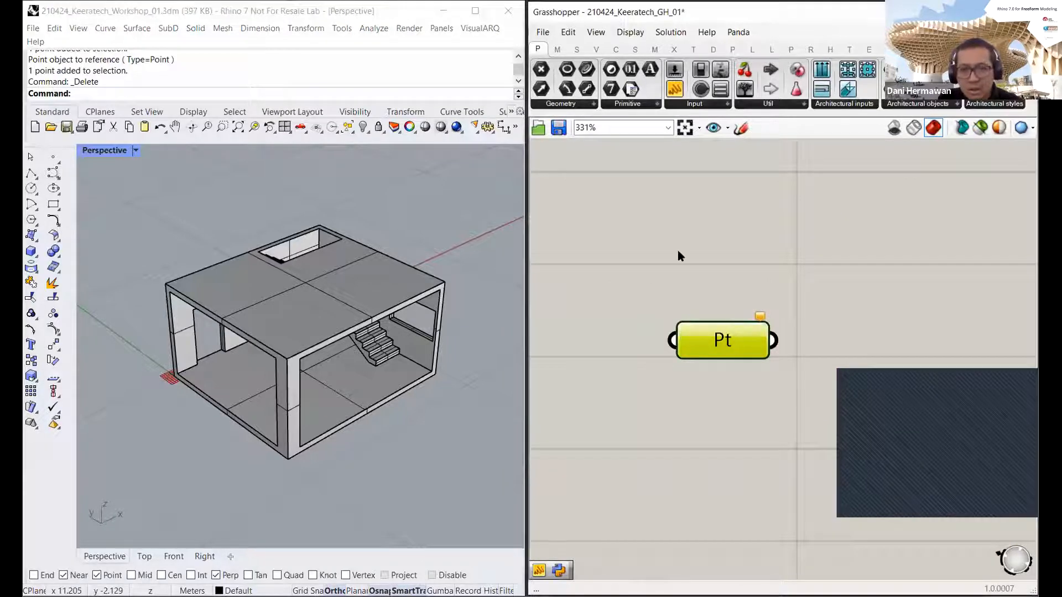
{"action": "right_click", "coordinate": [733, 340]}
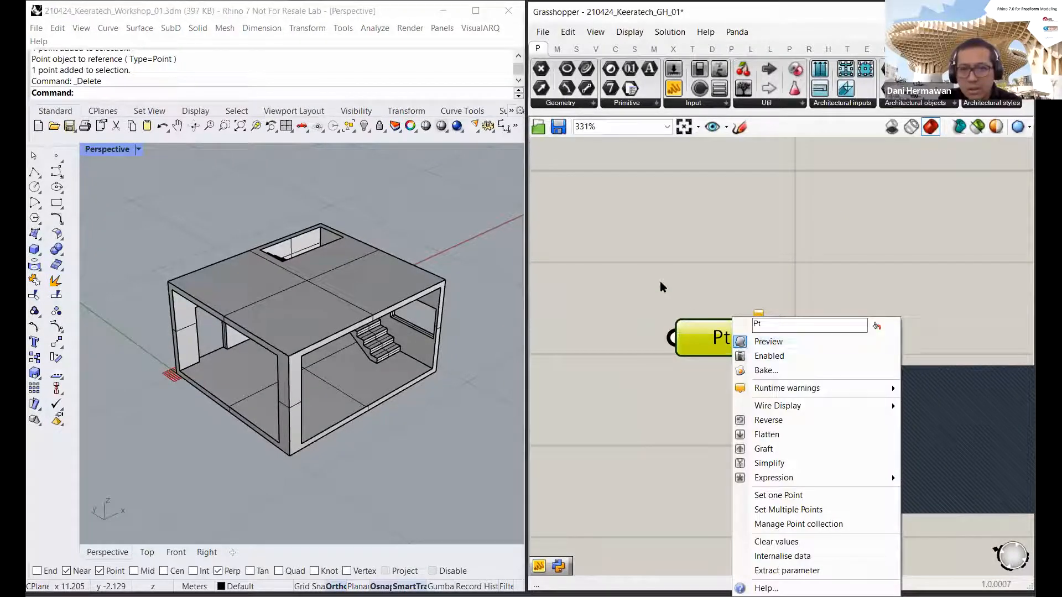
{"action": "left_click", "coordinate": [706, 339]}
{"action": "key", "text": "Delete"}
{"action": "key", "text": "Delete"}
{"action": "key", "text": "Delete"}
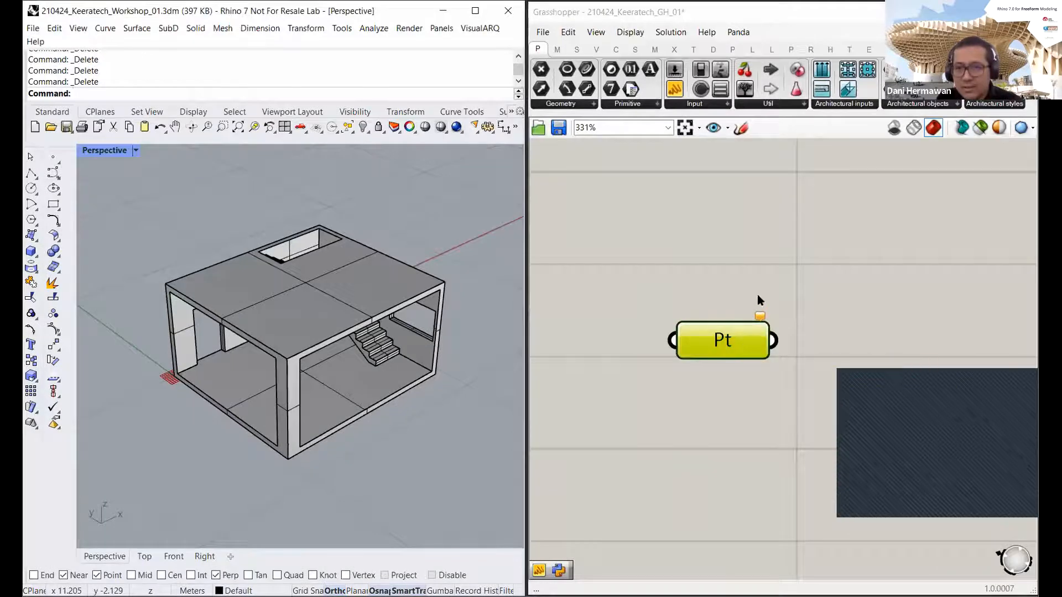
{"action": "scroll", "coordinate": [757, 299], "scroll_direction": "down", "scroll_amount": 8}
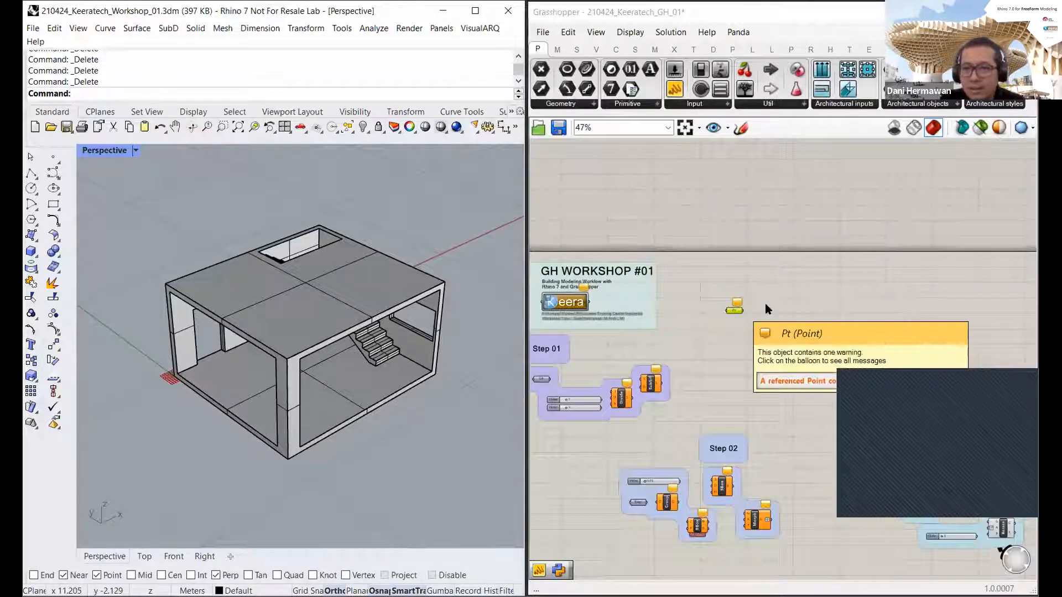
{"action": "scroll", "coordinate": [774, 321], "scroll_direction": "up", "scroll_amount": 2}
{"action": "left_click_drag", "start_coordinate": [798, 357], "coordinate": [705, 253]}
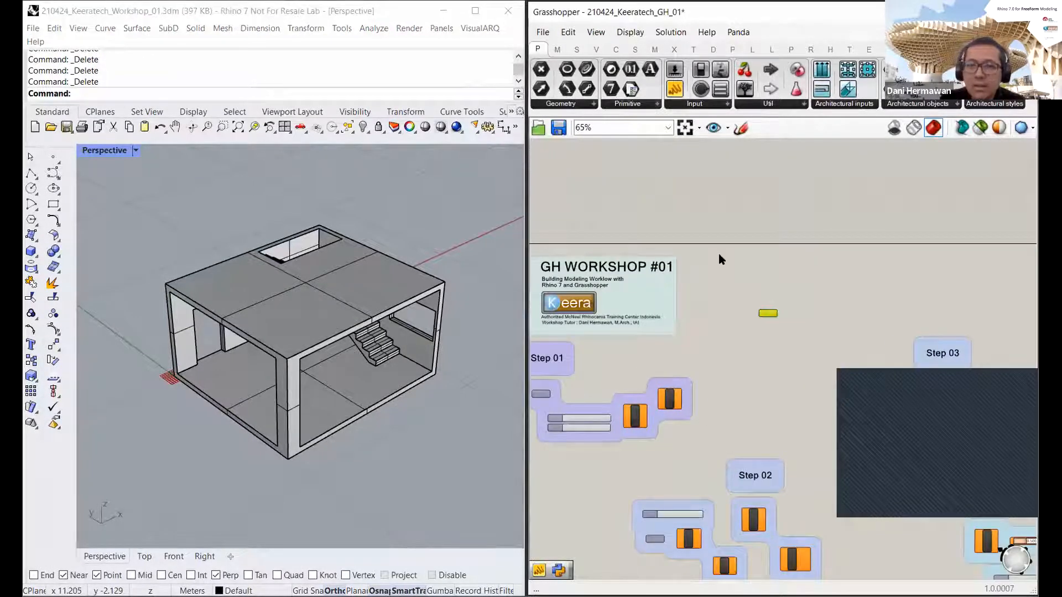
{"action": "key", "text": "Delete"}
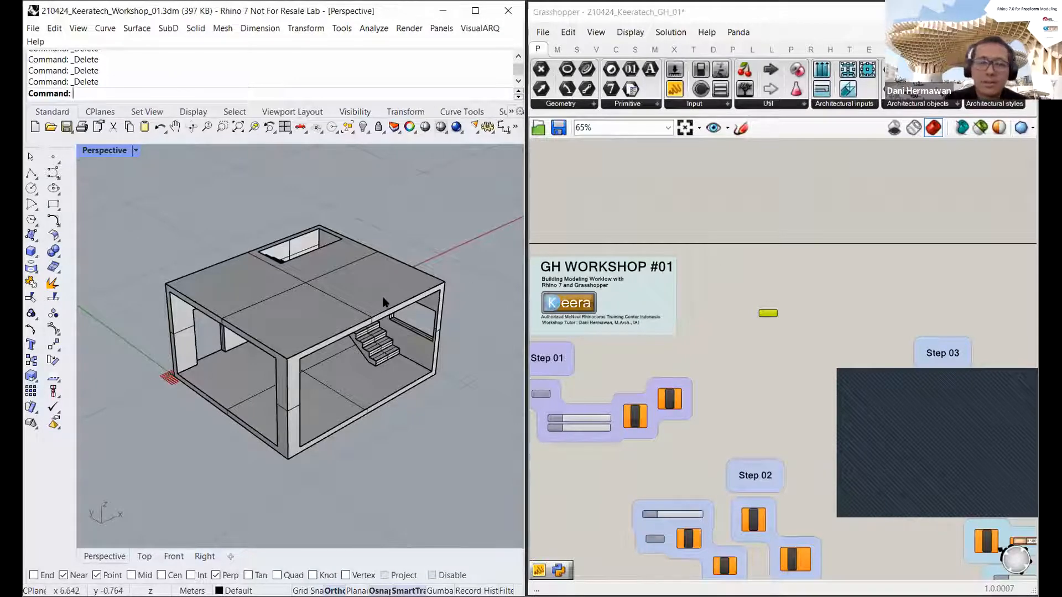
Step: Select the building polysurface in Rhino and look over the workshop title and Step 01 group in the definition
{"action": "left_click", "coordinate": [402, 276]}
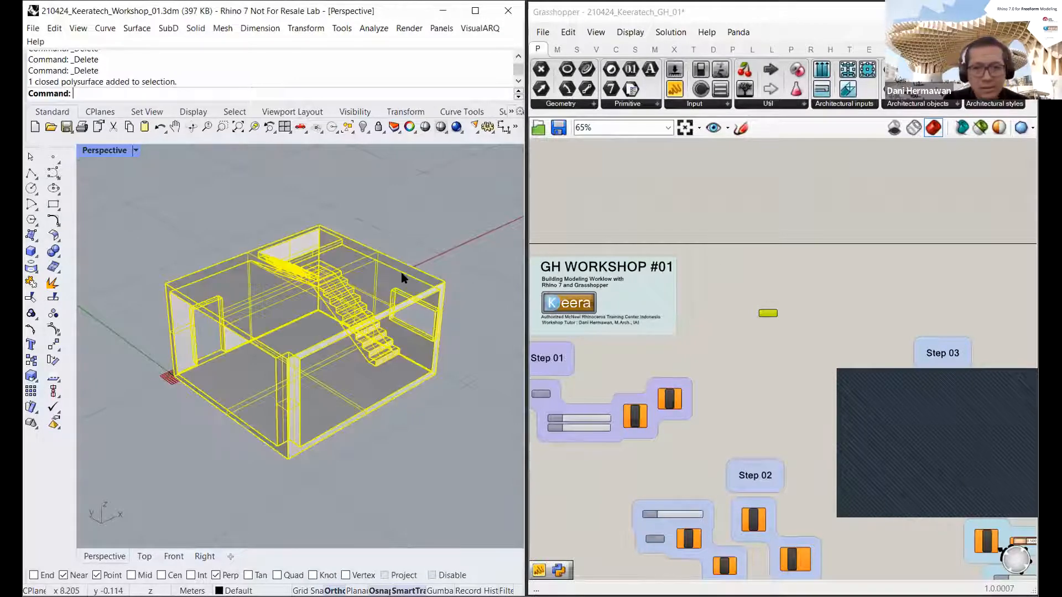
{"action": "left_click", "coordinate": [792, 228]}
{"action": "right_click_drag", "start_coordinate": [712, 344], "coordinate": [795, 323]}
{"action": "scroll", "coordinate": [795, 323], "scroll_direction": "up", "scroll_amount": 4}
{"action": "right_click_drag", "start_coordinate": [664, 379], "coordinate": [772, 335]}
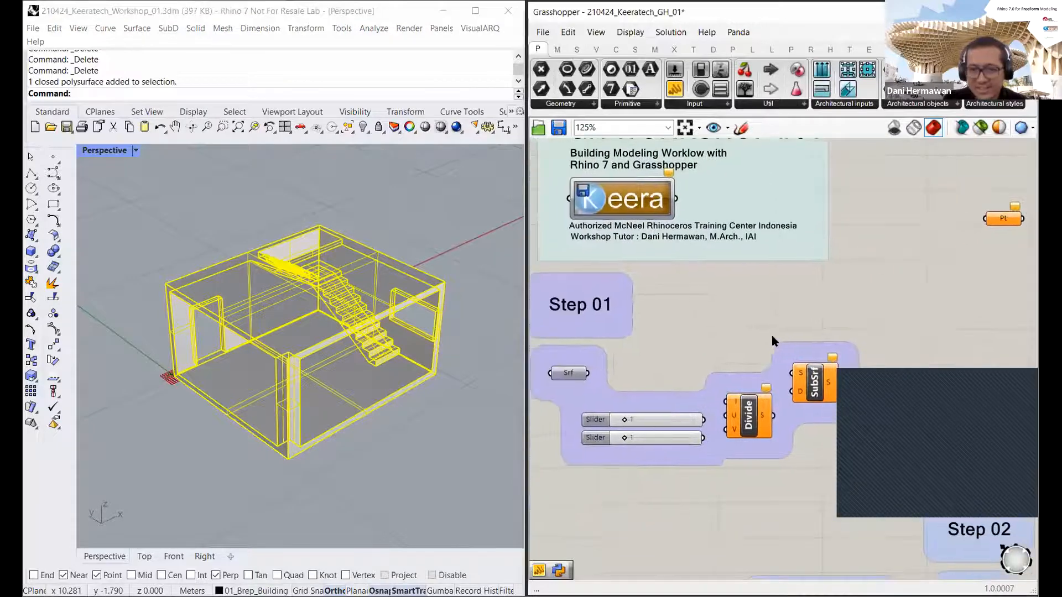
{"action": "right_click_drag", "start_coordinate": [591, 357], "coordinate": [785, 308]}
{"action": "scroll", "coordinate": [552, 391], "scroll_direction": "down", "scroll_amount": 4}
{"action": "right_click_drag", "start_coordinate": [601, 204], "coordinate": [658, 164]}
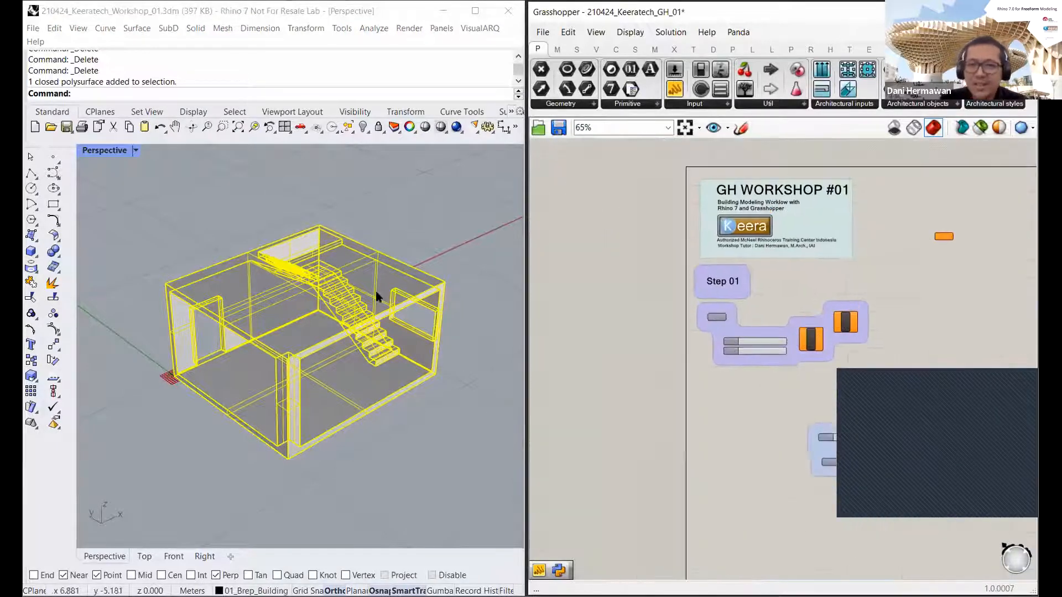
{"action": "left_click", "coordinate": [174, 92]}
{"action": "type", "text": "Fdff"}
{"action": "key", "text": "BackSpace"}
{"action": "key", "text": "BackSpace"}
{"action": "key", "text": "BackSpace"}
{"action": "key", "text": "BackSpace"}
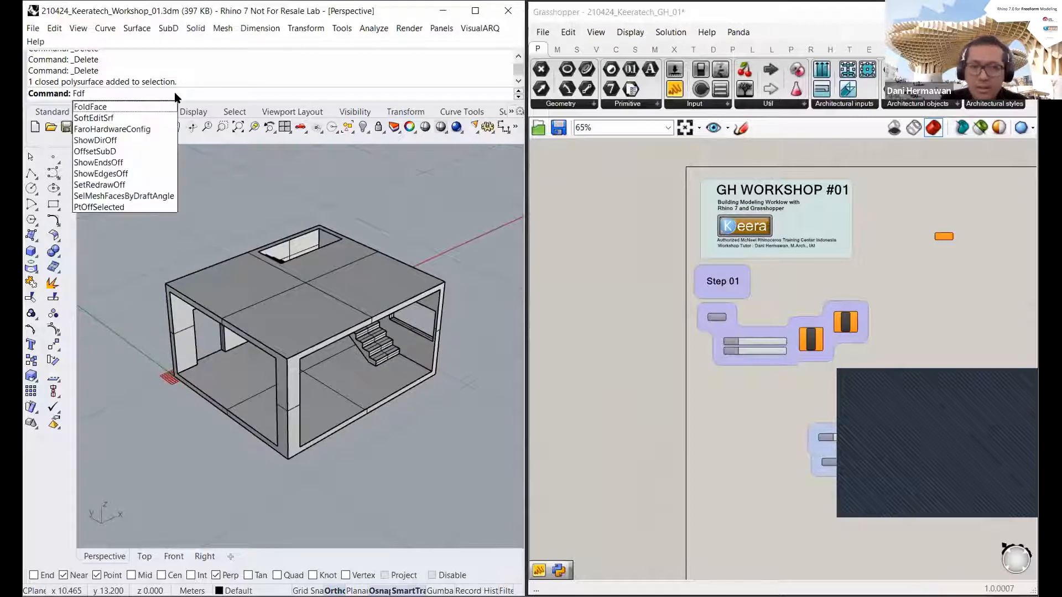
{"action": "type", "text": "Fdf"}
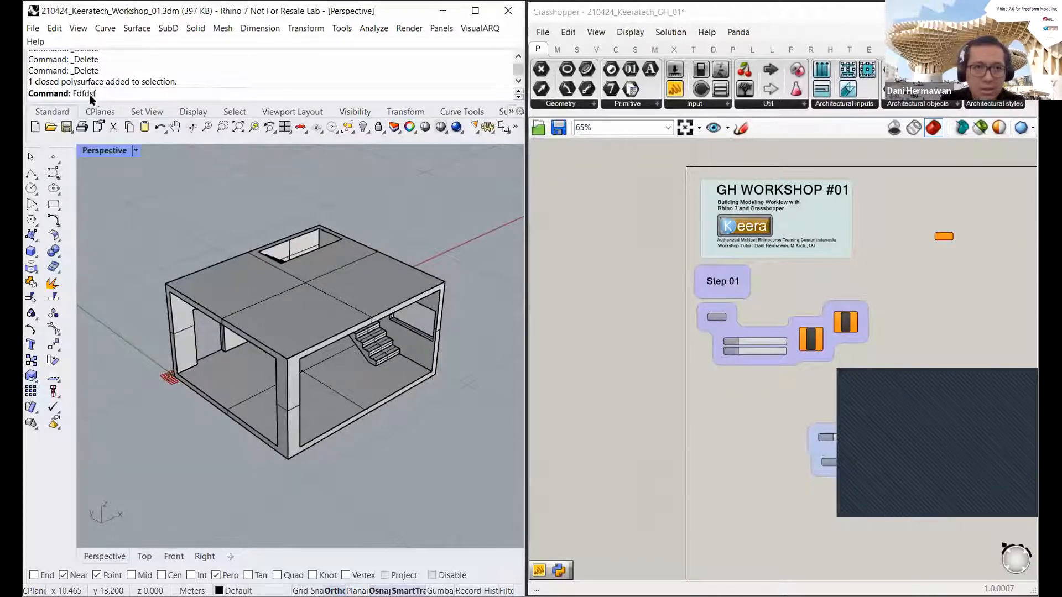
{"action": "type", "text": "dsf"}
{"action": "left_click_drag", "start_coordinate": [90, 96], "coordinate": [64, 96]}
{"action": "key", "text": "BackSpace"}
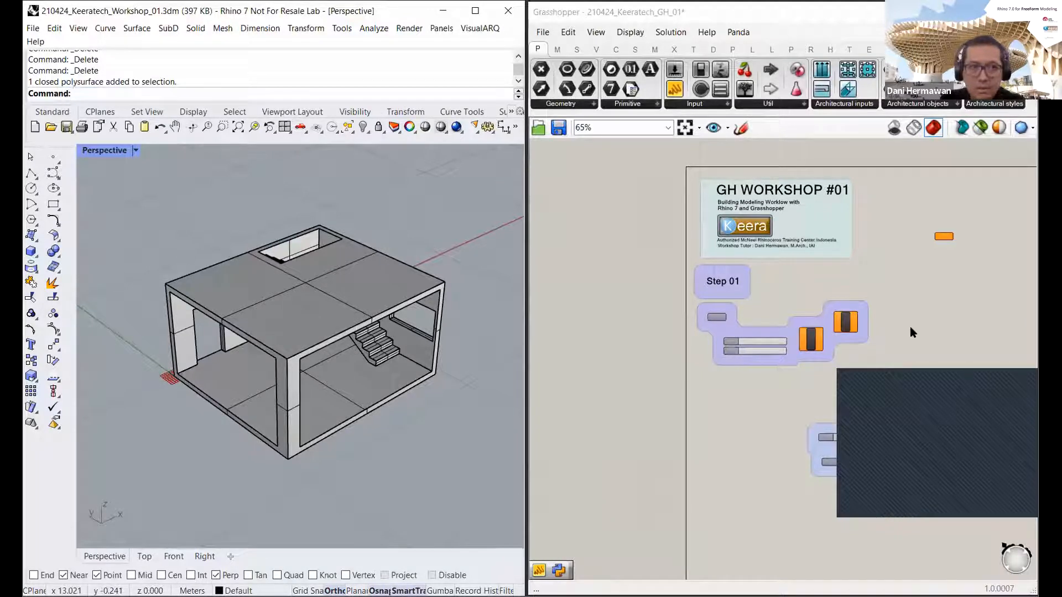
Step: Try again to delete the Point parameter that lost its referenced point on the Grasshopper canvas
{"action": "scroll", "coordinate": [723, 166], "scroll_direction": "up", "scroll_amount": 4}
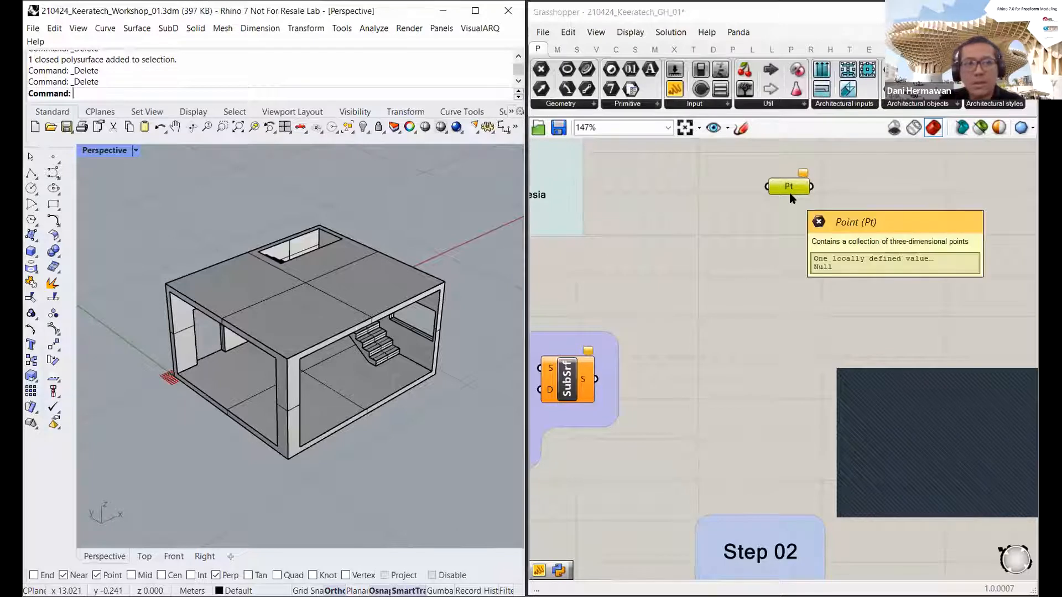
{"action": "left_click", "coordinate": [781, 227]}
{"action": "right_click_drag", "start_coordinate": [780, 226], "coordinate": [782, 252]}
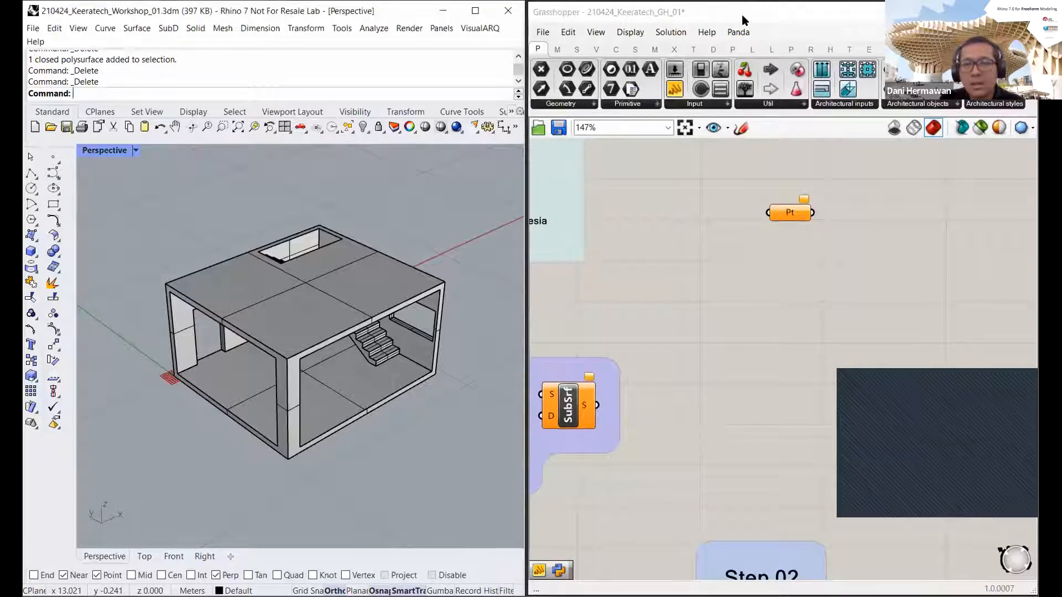
{"action": "left_click", "coordinate": [741, 14]}
{"action": "left_click", "coordinate": [780, 217]}
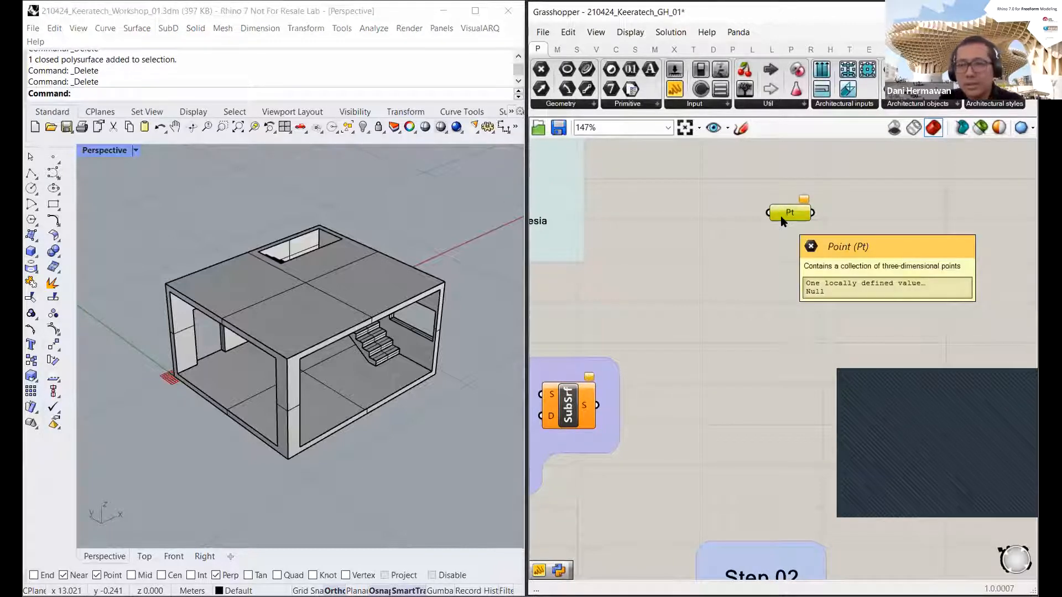
{"action": "type", "text": "."}
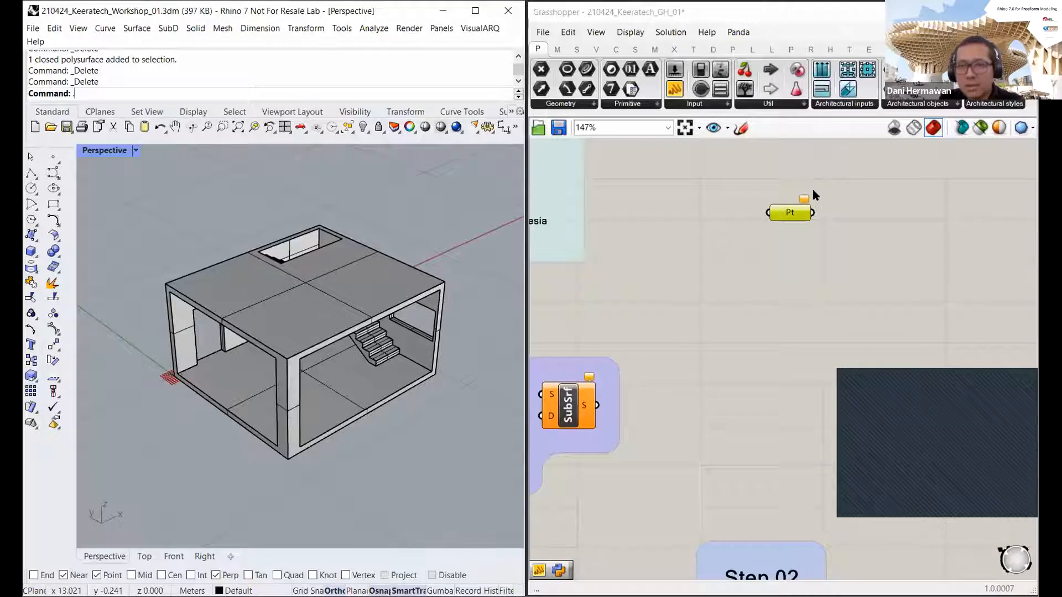
{"action": "left_click", "coordinate": [791, 210]}
{"action": "type", "text": "."}
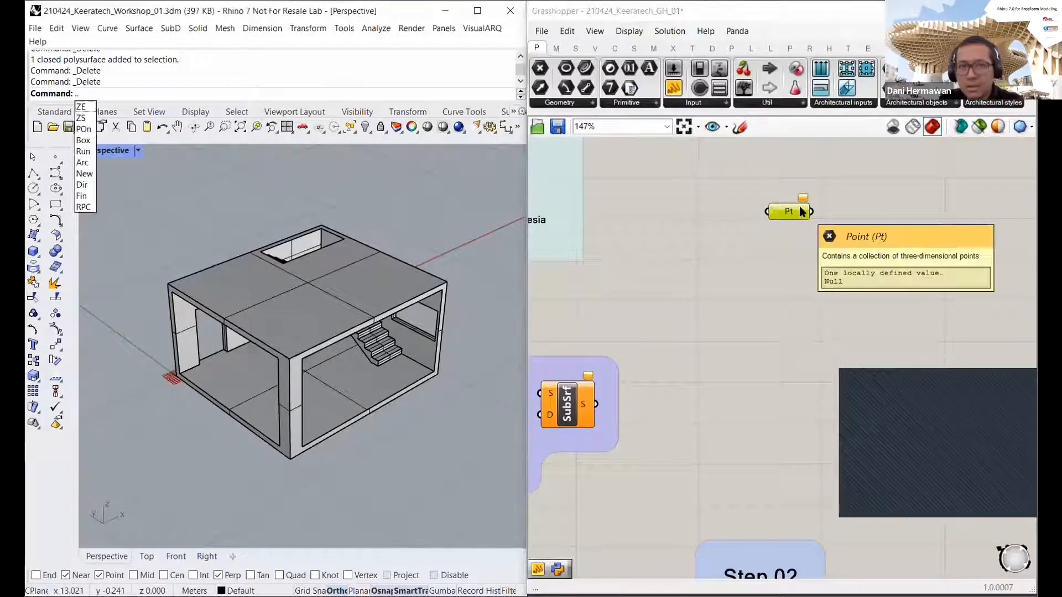
Step: Move the Point parameter to the empty canvas area beside the workshop title, above the Step 03 group
{"action": "left_click_drag", "start_coordinate": [782, 219], "coordinate": [826, 246]}
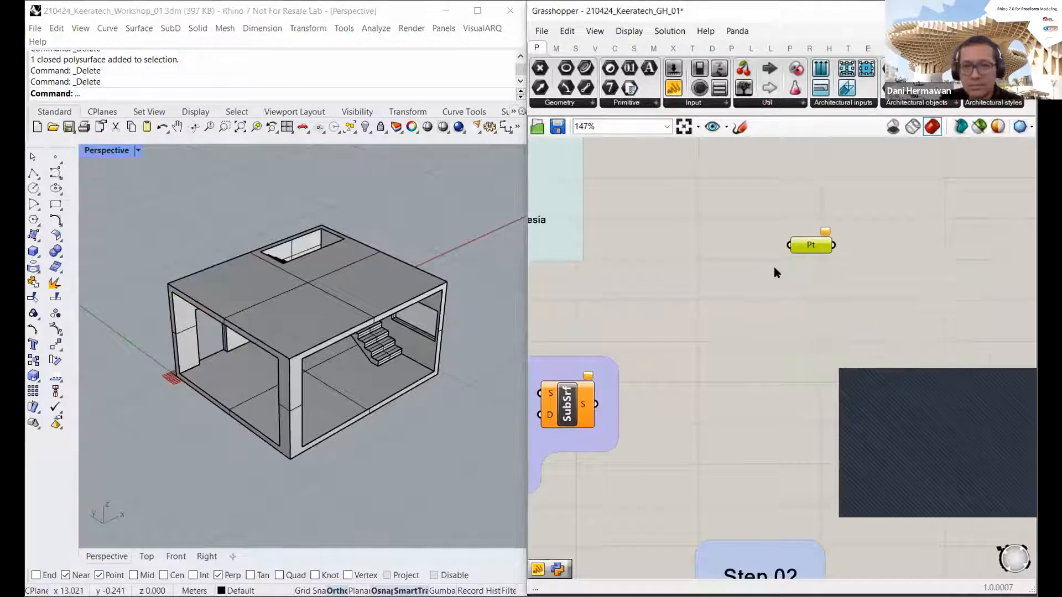
{"action": "scroll", "coordinate": [774, 268], "scroll_direction": "down", "scroll_amount": 3}
{"action": "scroll", "coordinate": [762, 270], "scroll_direction": "up", "scroll_amount": 2}
{"action": "right_click_drag", "start_coordinate": [803, 259], "coordinate": [857, 274]}
{"action": "scroll", "coordinate": [857, 257], "scroll_direction": "down", "scroll_amount": 2}
{"action": "scroll", "coordinate": [857, 256], "scroll_direction": "up", "scroll_amount": 2}
{"action": "scroll", "coordinate": [856, 275], "scroll_direction": "down", "scroll_amount": 2}
{"action": "left_click_drag", "start_coordinate": [856, 275], "coordinate": [903, 195]}
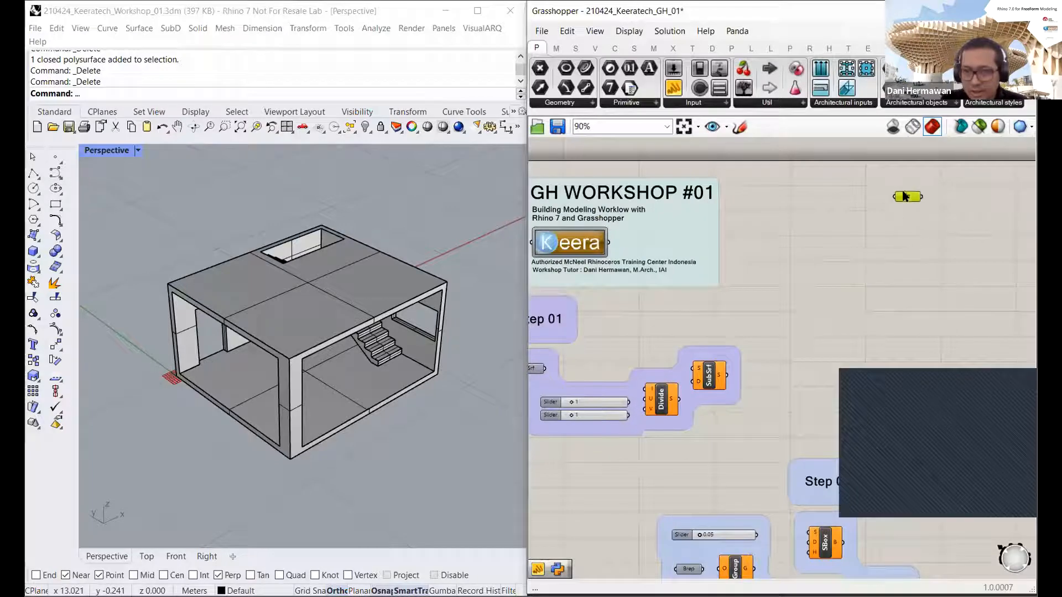
{"action": "scroll", "coordinate": [810, 290], "scroll_direction": "down", "scroll_amount": 3}
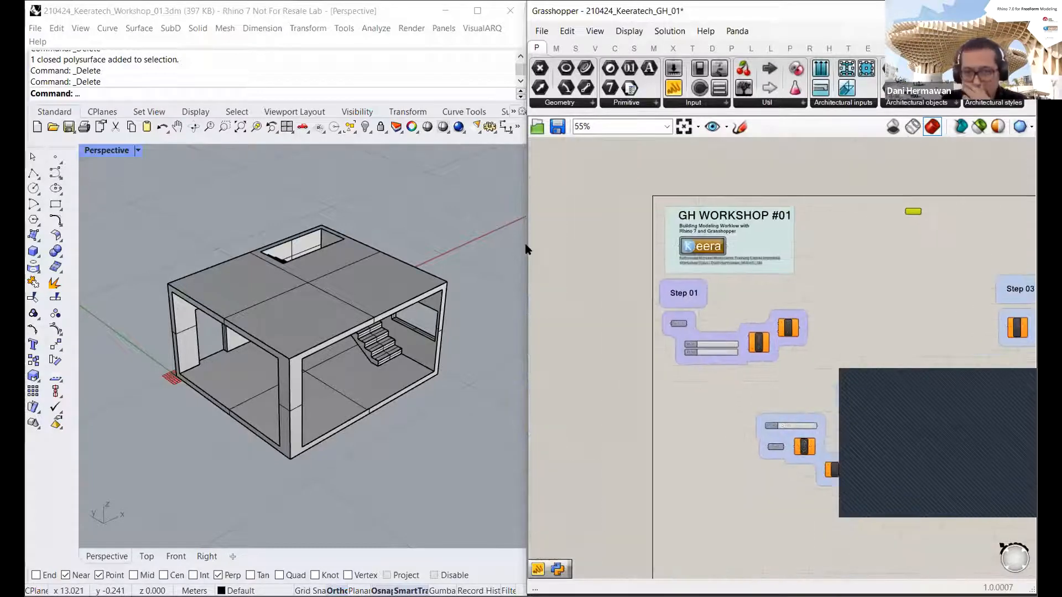
Step: Examine the building model in Rhino and the Step 01 components and Point parameter in the Grasshopper definition
{"action": "left_click", "coordinate": [465, 233]}
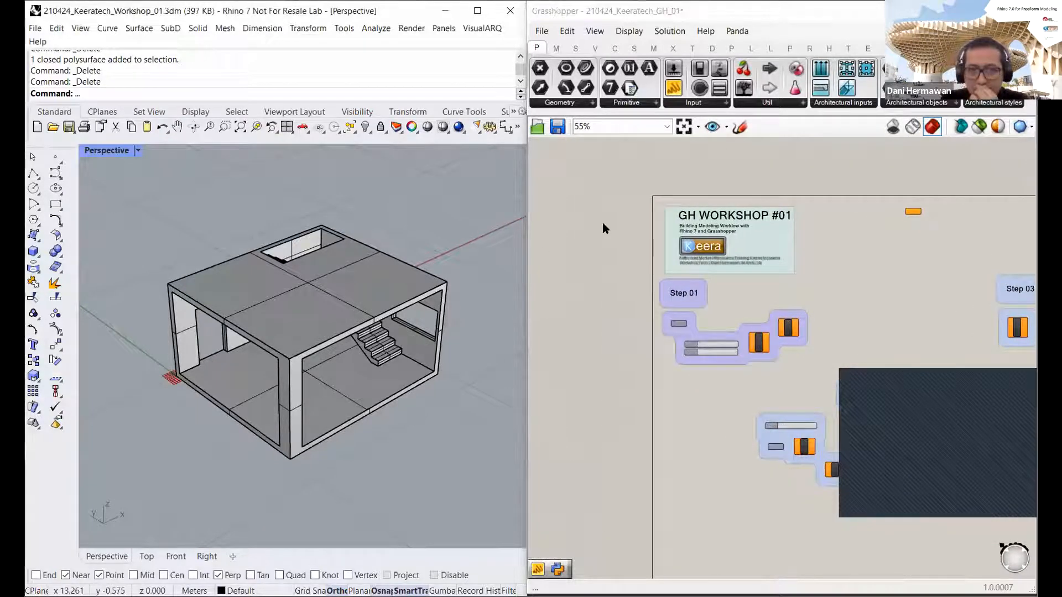
{"action": "right_click_drag", "start_coordinate": [701, 374], "coordinate": [664, 380]}
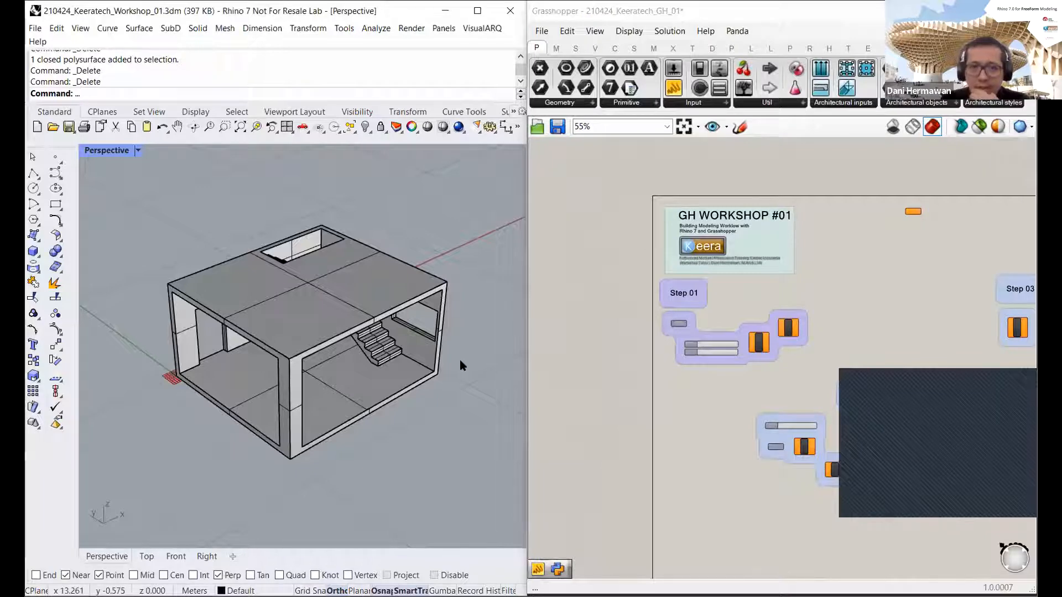
{"action": "right_click_drag", "start_coordinate": [443, 377], "coordinate": [434, 353]}
{"action": "scroll", "coordinate": [811, 319], "scroll_direction": "up", "scroll_amount": 2}
{"action": "scroll", "coordinate": [811, 325], "scroll_direction": "up", "scroll_amount": 2}
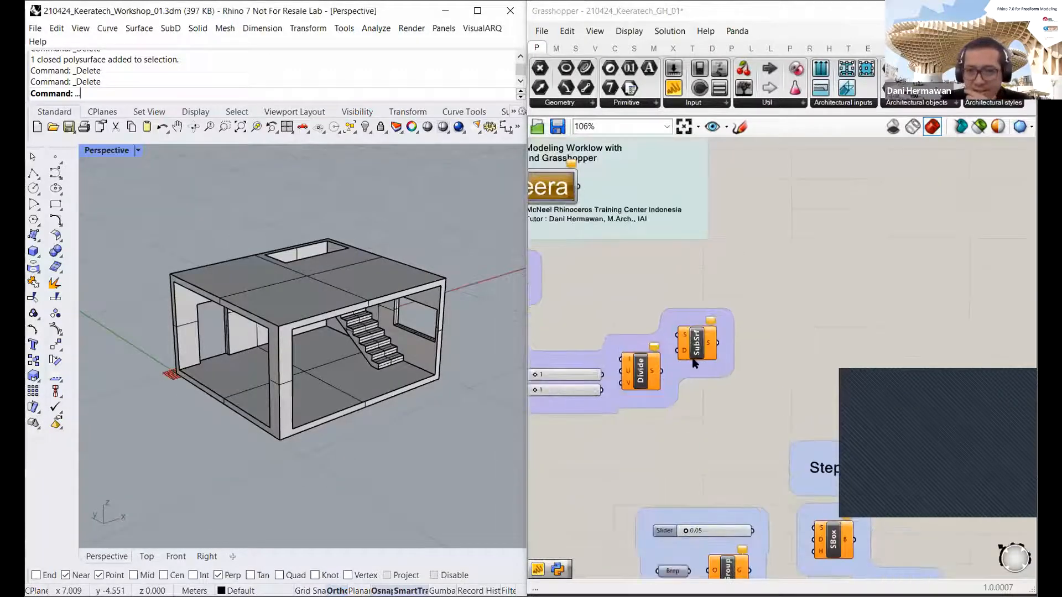
{"action": "right_click_drag", "start_coordinate": [689, 361], "coordinate": [602, 481]}
{"action": "scroll", "coordinate": [701, 377], "scroll_direction": "down", "scroll_amount": 2}
{"action": "scroll", "coordinate": [698, 373], "scroll_direction": "down", "scroll_amount": 2}
{"action": "scroll", "coordinate": [796, 327], "scroll_direction": "up", "scroll_amount": 5}
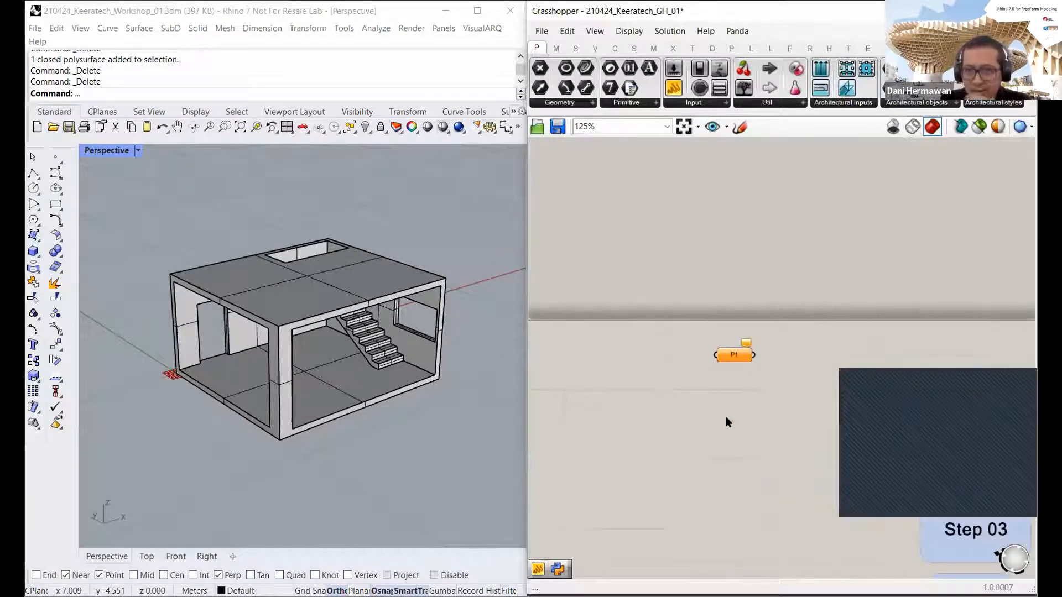
{"action": "right_click_drag", "start_coordinate": [725, 274], "coordinate": [717, 255]}
{"action": "scroll", "coordinate": [726, 311], "scroll_direction": "up", "scroll_amount": 2}
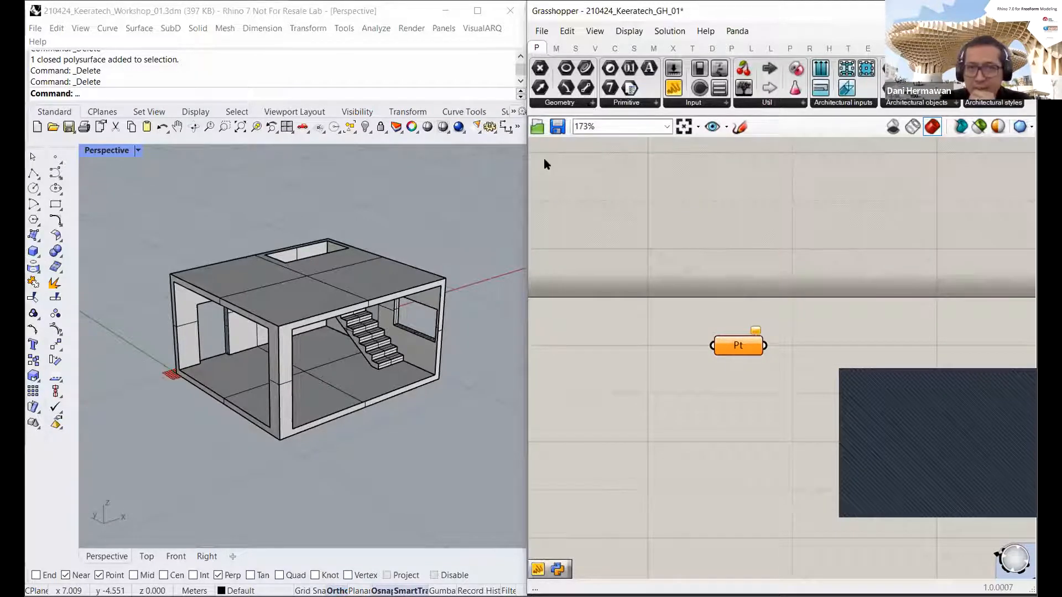
Step: Maximize the Grasshopper window and select the Point parameter on the canvas
{"action": "key", "text": "super+Up"}
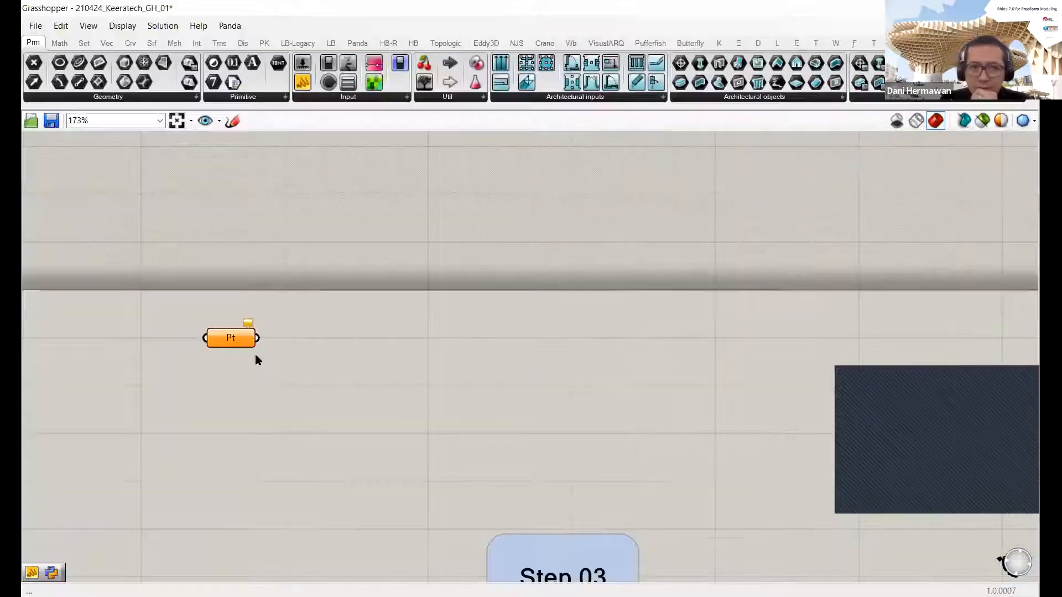
{"action": "left_click", "coordinate": [237, 338]}
{"action": "key", "text": "1"}
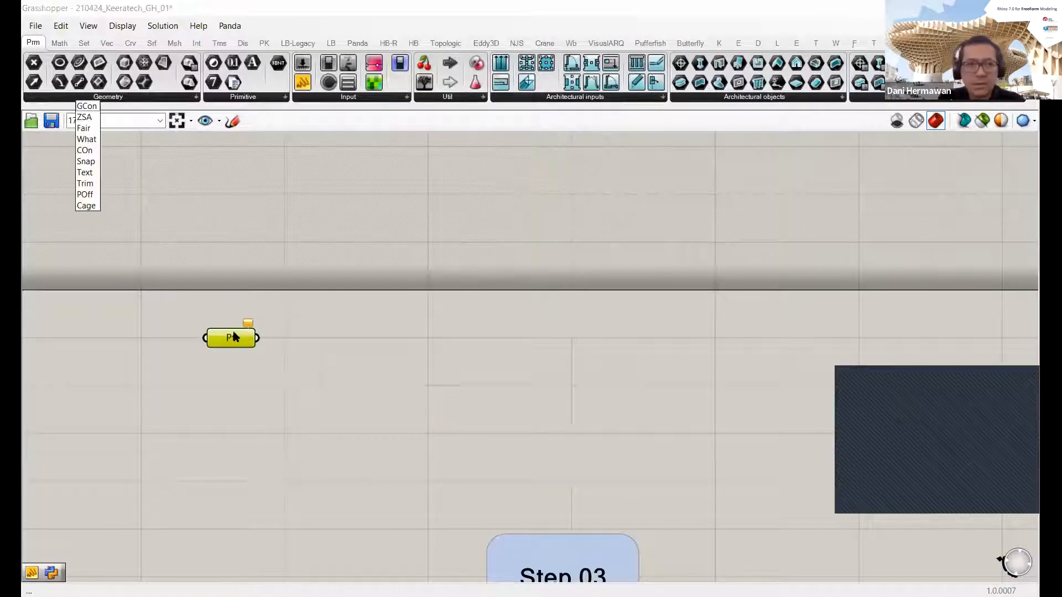
{"action": "key", "text": "Escape"}
{"action": "left_click", "coordinate": [232, 336]}
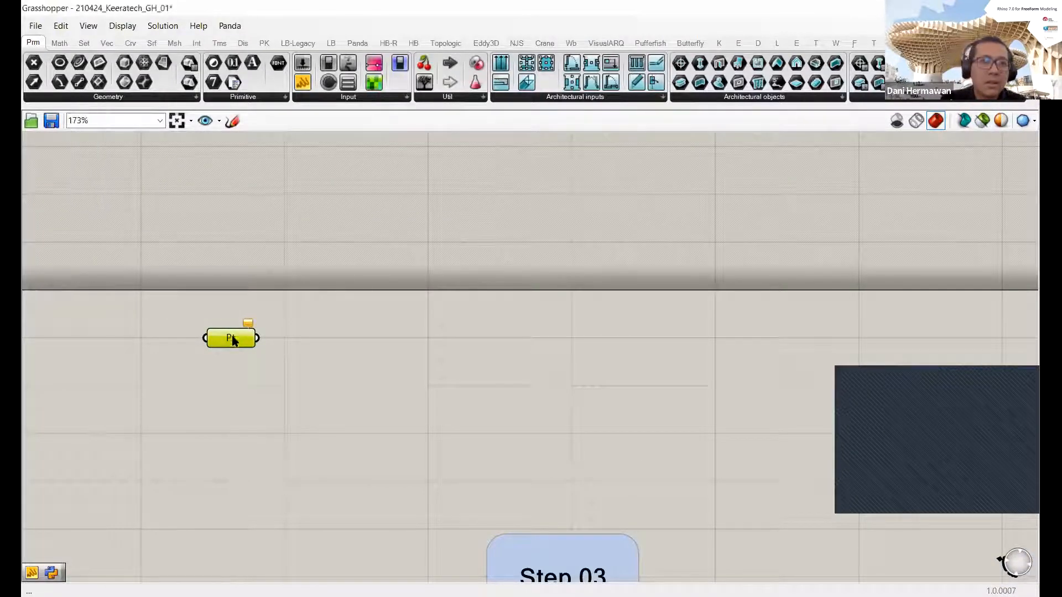
{"action": "right_click_drag", "start_coordinate": [274, 329], "coordinate": [298, 331]}
Step: Place a Construct Point component directly below the Point parameter and deselect it
{"action": "scroll", "coordinate": [298, 337], "scroll_direction": "down", "scroll_amount": 3}
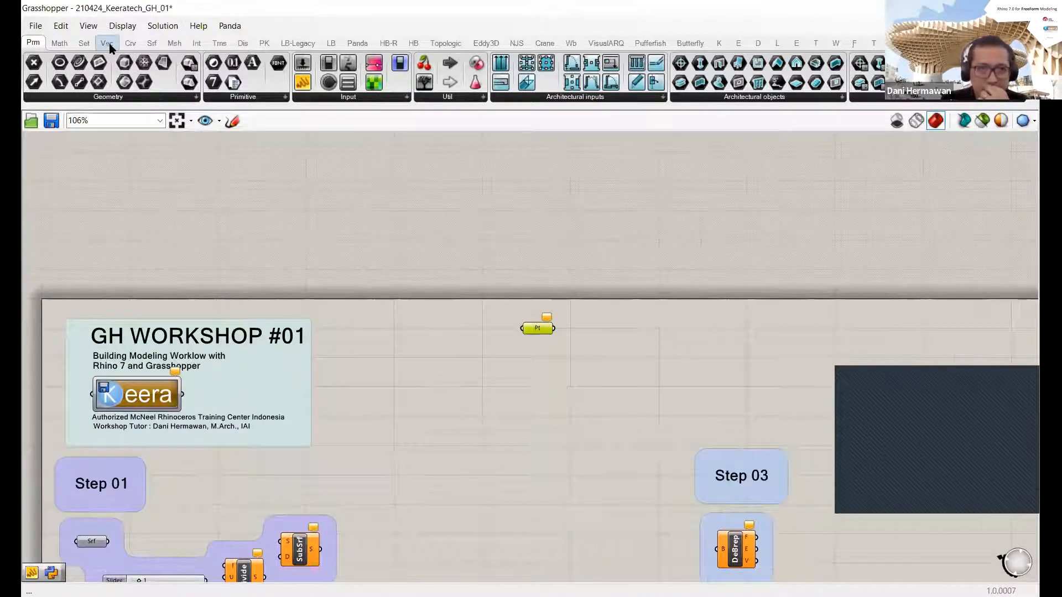
{"action": "left_click", "coordinate": [108, 43]}
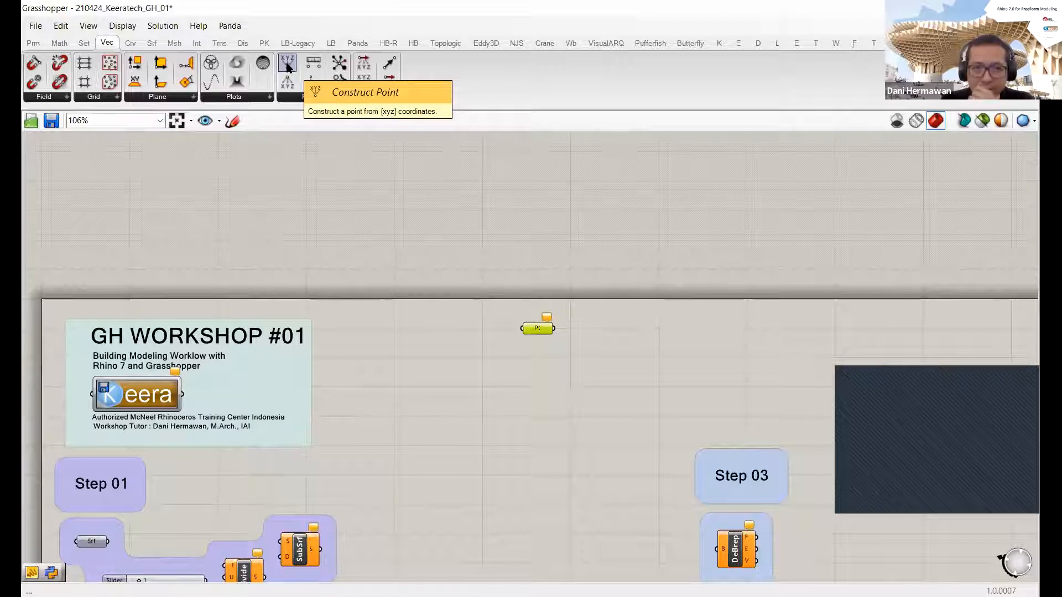
{"action": "left_click_drag", "start_coordinate": [287, 67], "coordinate": [541, 372]}
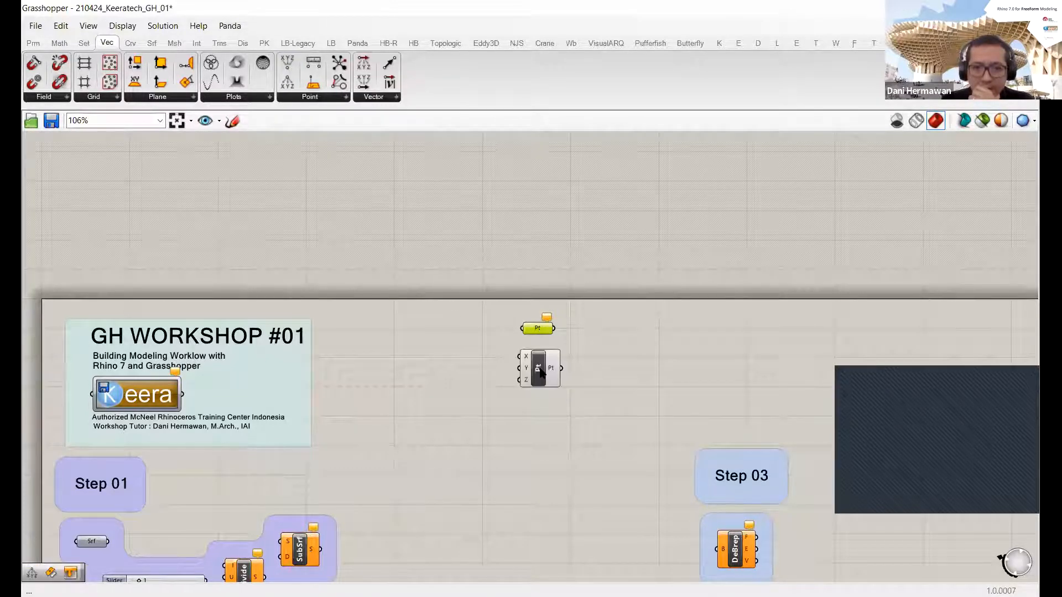
{"action": "scroll", "coordinate": [541, 372], "scroll_direction": "up", "scroll_amount": 4}
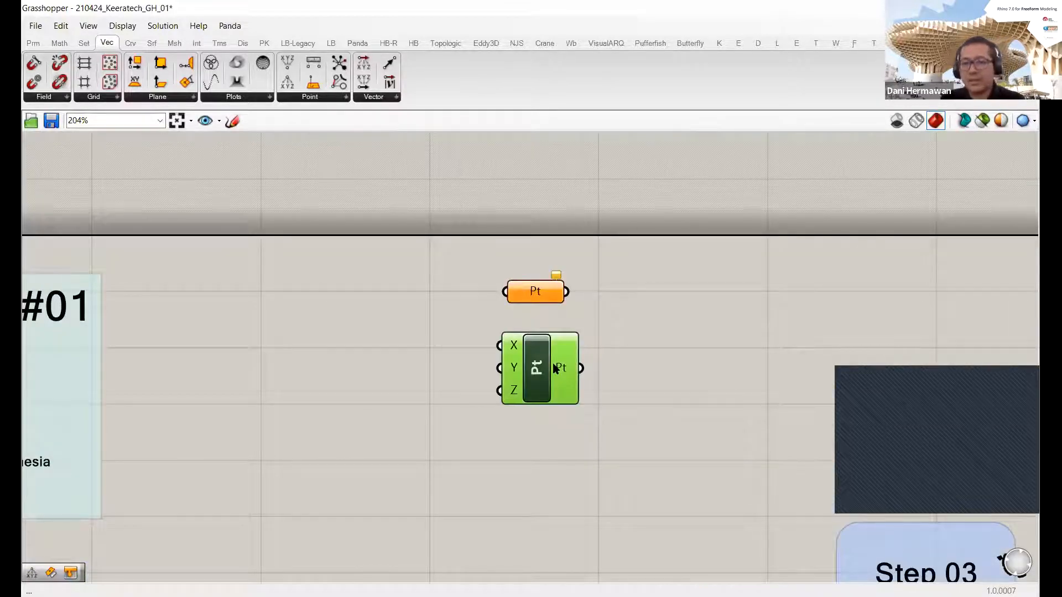
{"action": "left_click", "coordinate": [652, 302]}
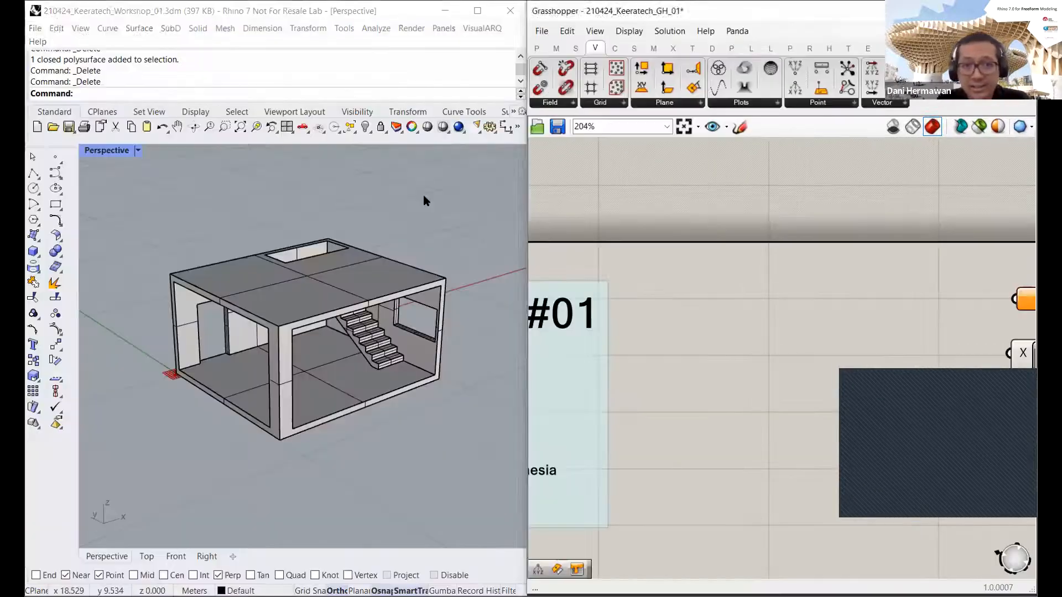
Step: Look over the Point parameter and Construct Point component alongside the building polysurface in the Rhino viewport
{"action": "left_click", "coordinate": [423, 195]}
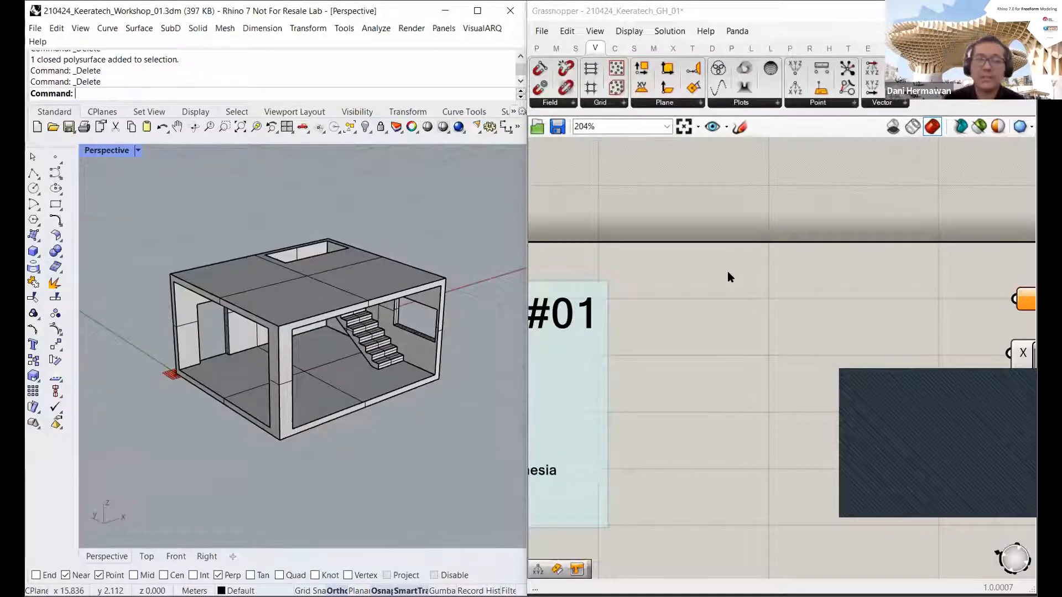
{"action": "scroll", "coordinate": [779, 271], "scroll_direction": "down", "scroll_amount": 5}
{"action": "scroll", "coordinate": [737, 298], "scroll_direction": "up", "scroll_amount": 3}
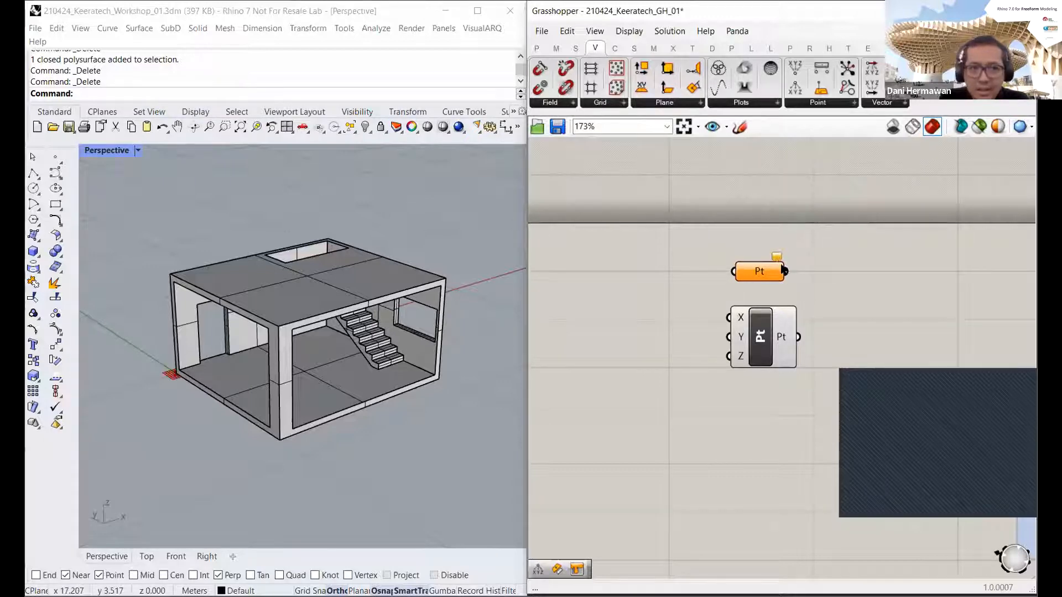
{"action": "scroll", "coordinate": [755, 277], "scroll_direction": "up", "scroll_amount": 2}
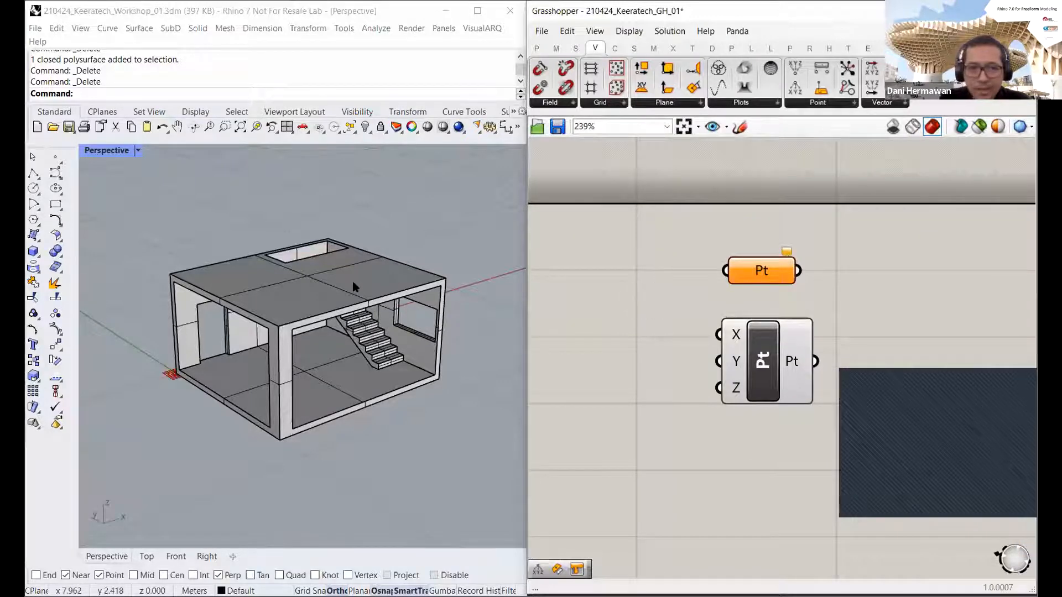
{"action": "scroll", "coordinate": [357, 296], "scroll_direction": "down", "scroll_amount": 3}
{"action": "left_click", "coordinate": [356, 296]}
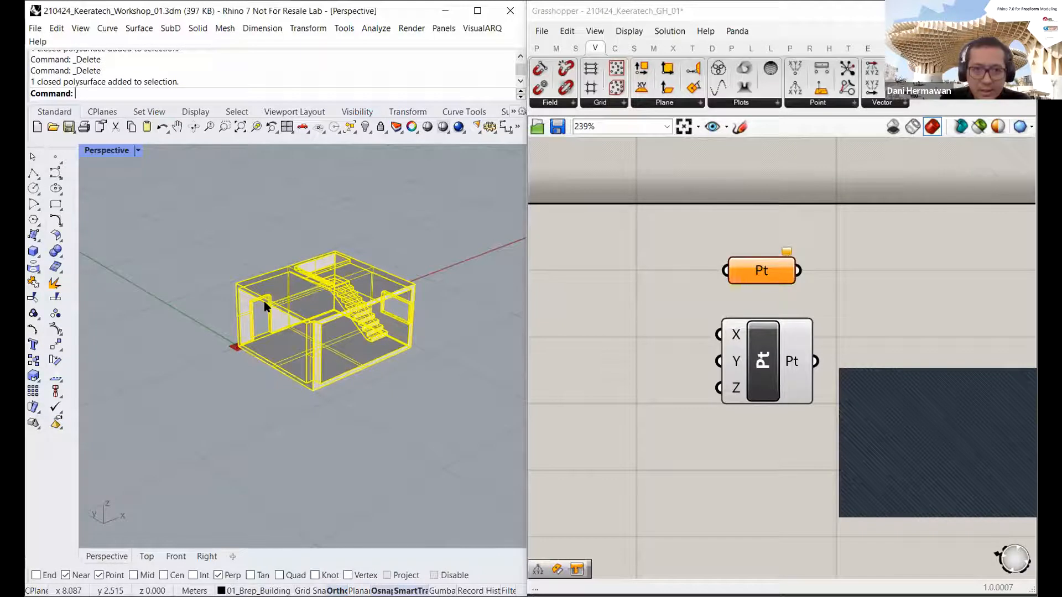
{"action": "right_click_drag", "start_coordinate": [265, 309], "coordinate": [328, 268]}
{"action": "right_click_drag", "start_coordinate": [403, 178], "coordinate": [404, 184]}
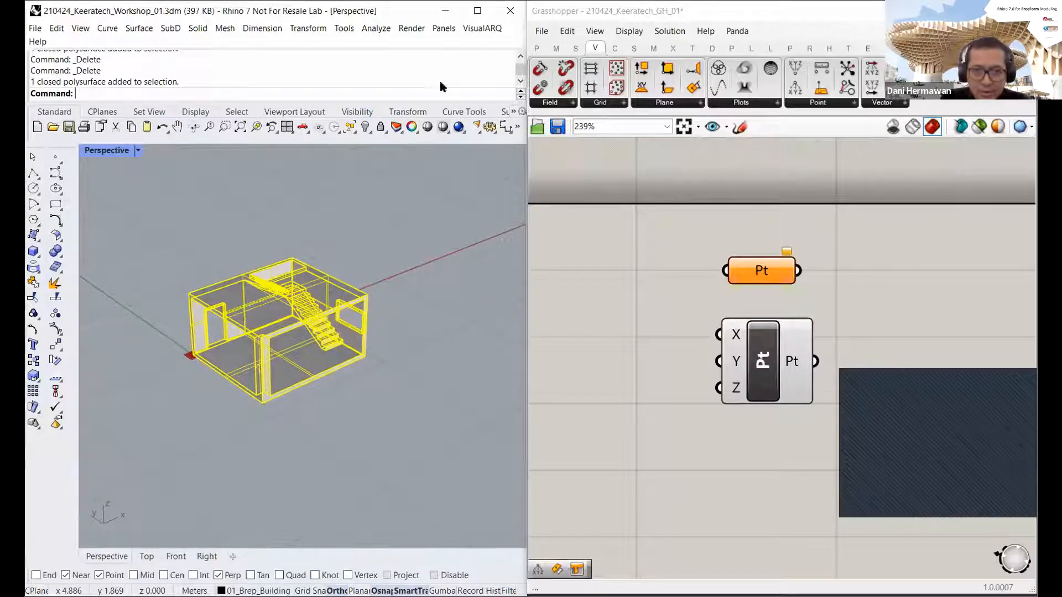
{"action": "key", "text": "Escape"}
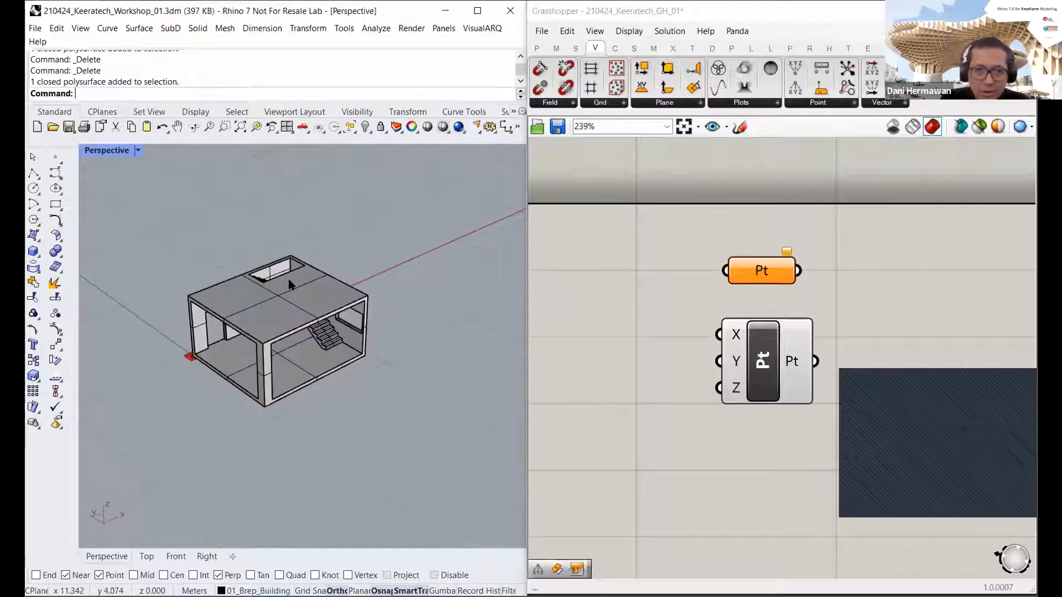
Step: Hide the building polysurface in the Rhino model with the Hide command
{"action": "right_click_drag", "start_coordinate": [289, 279], "coordinate": [314, 258], "text": "shift"}
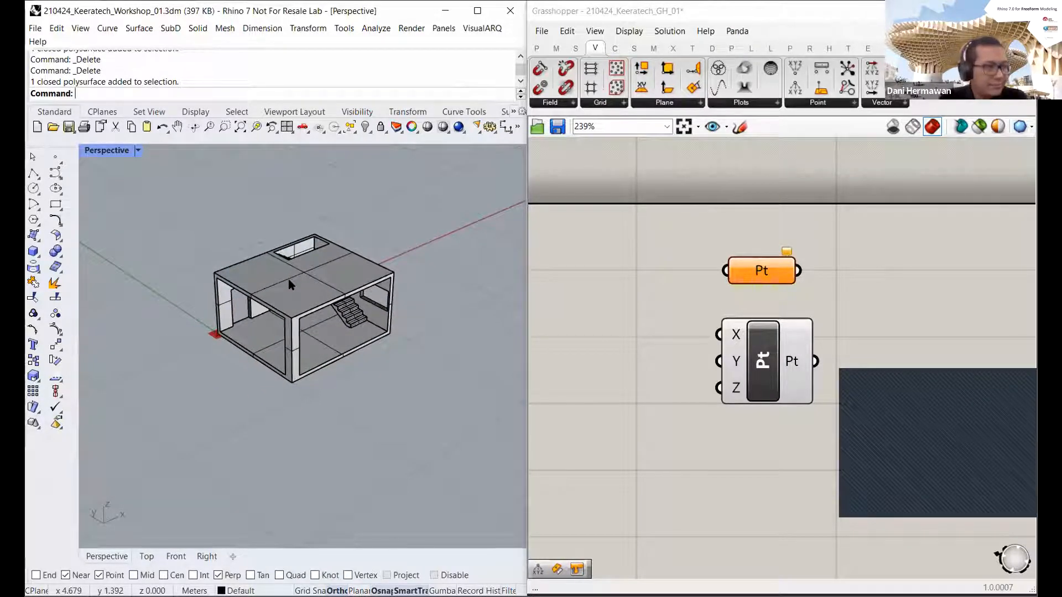
{"action": "left_click", "coordinate": [285, 245]}
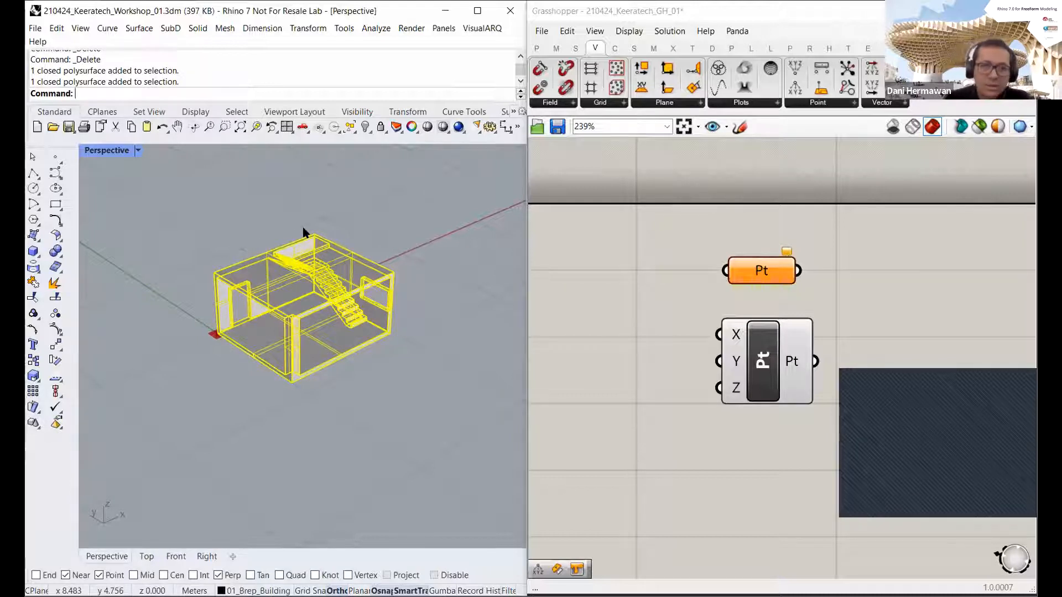
{"action": "type", "text": "Hide"}
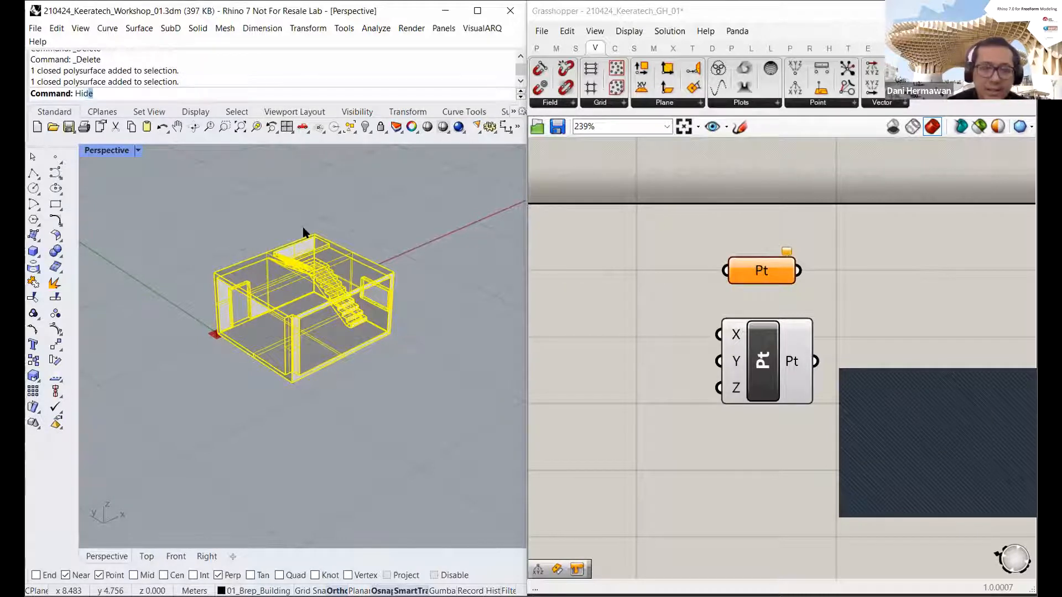
{"action": "key", "text": "Return"}
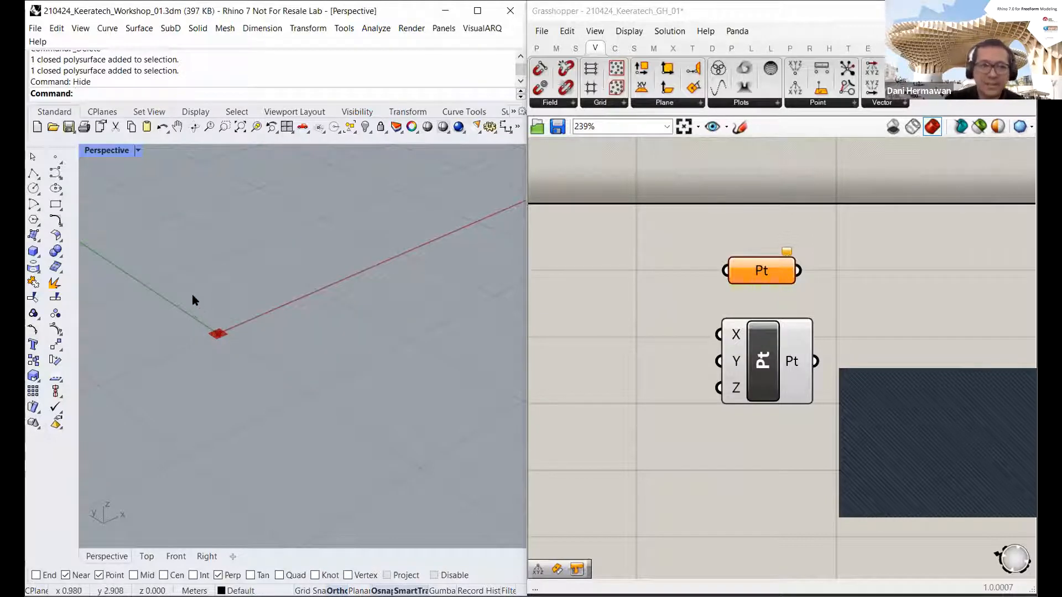
Step: Select the Construct Point component and examine its preview point at the origin of the Rhino viewport
{"action": "right_click_drag", "start_coordinate": [291, 275], "coordinate": [235, 330]}
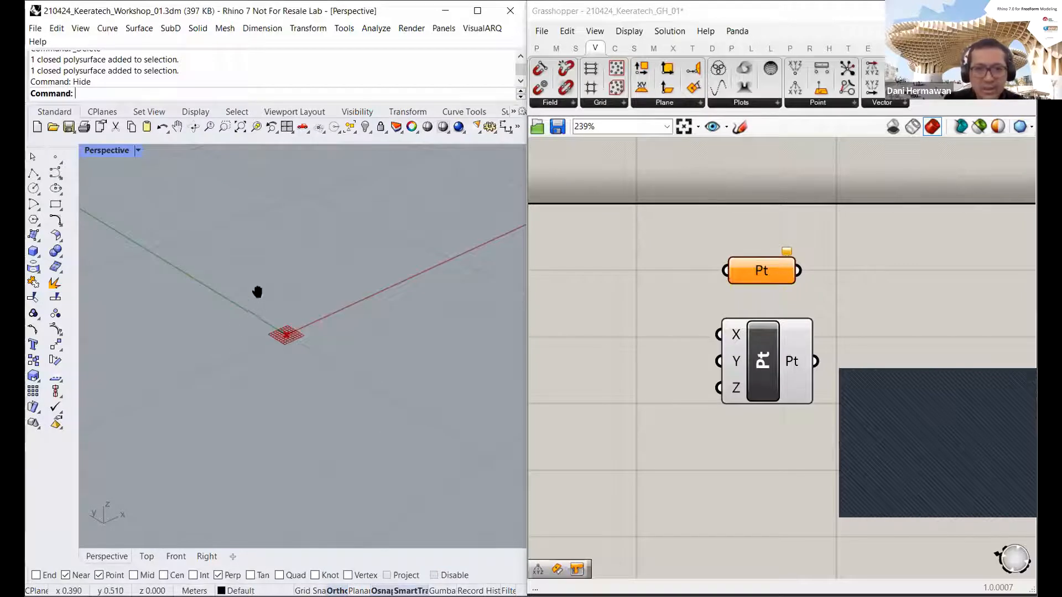
{"action": "scroll", "coordinate": [257, 292], "scroll_direction": "up", "scroll_amount": 5}
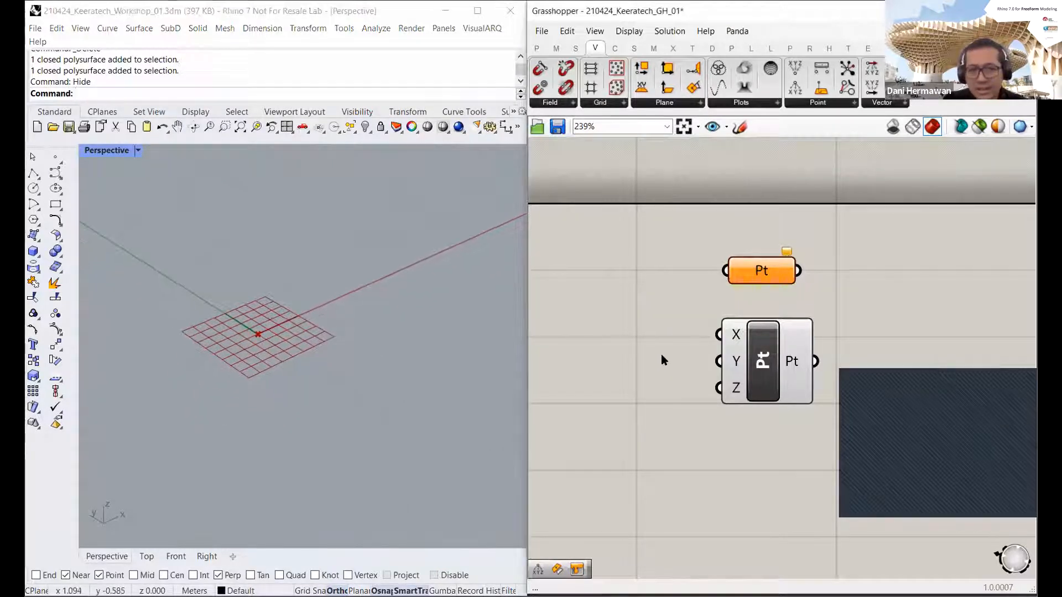
{"action": "scroll", "coordinate": [661, 360], "scroll_direction": "down", "scroll_amount": 5}
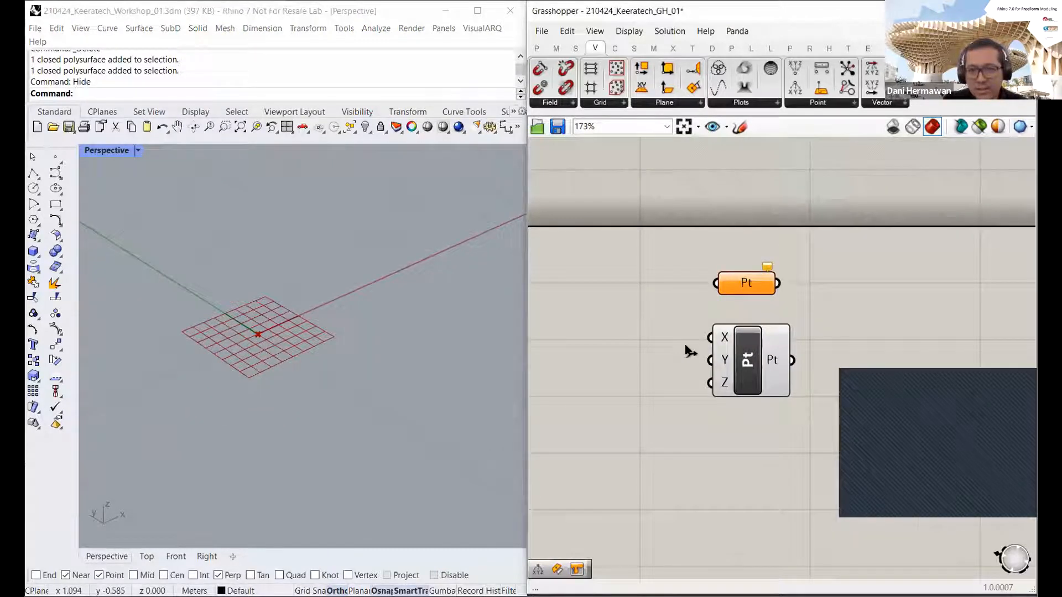
{"action": "scroll", "coordinate": [722, 370], "scroll_direction": "up", "scroll_amount": 3}
{"action": "left_click", "coordinate": [721, 369]}
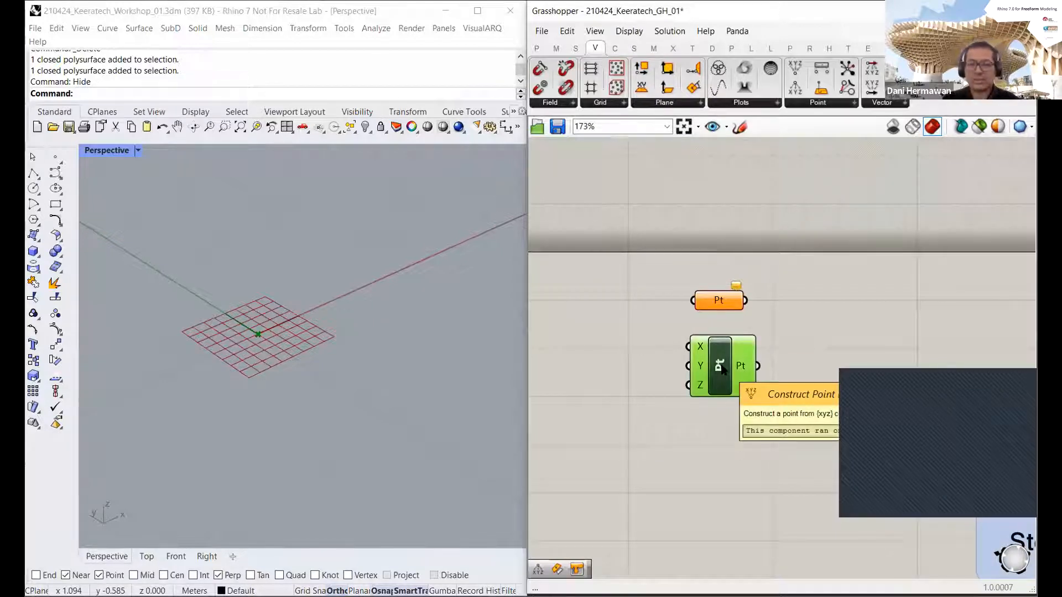
{"action": "right_click_drag", "start_coordinate": [655, 366], "coordinate": [711, 363]}
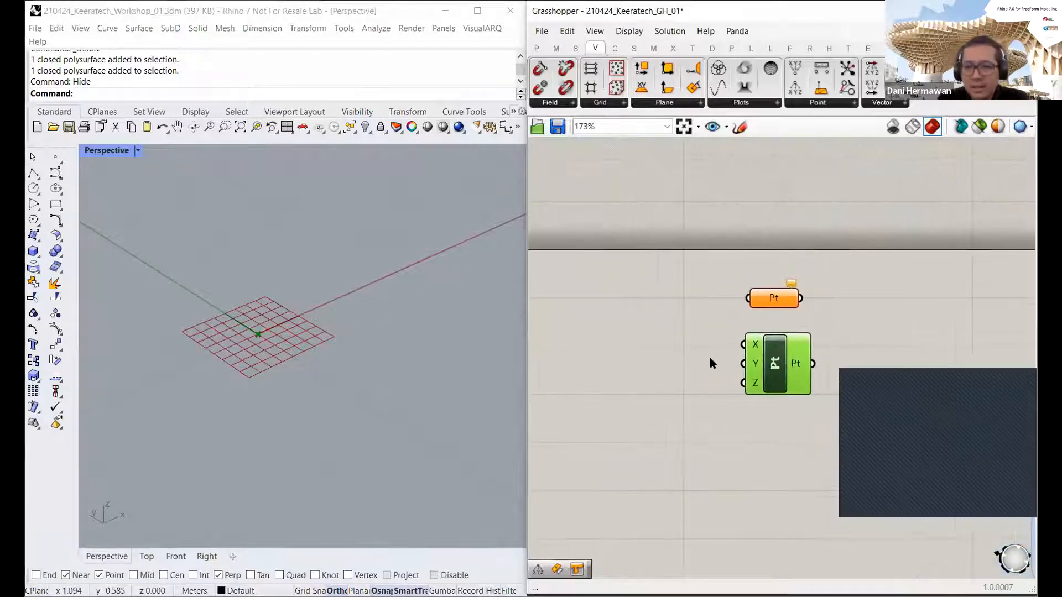
{"action": "scroll", "coordinate": [711, 363], "scroll_direction": "up", "scroll_amount": 3}
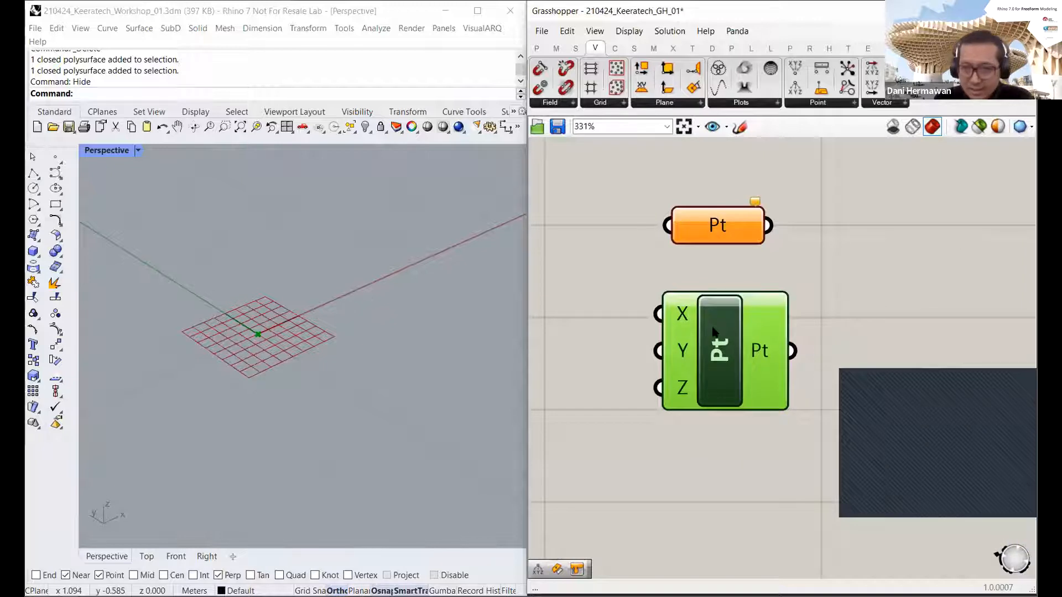
Step: Line up the Construct Point component directly below the Point parameter on the Grasshopper canvas
{"action": "right_click_drag", "start_coordinate": [712, 327], "coordinate": [702, 307]}
{"action": "left_click_drag", "start_coordinate": [701, 325], "coordinate": [698, 334]}
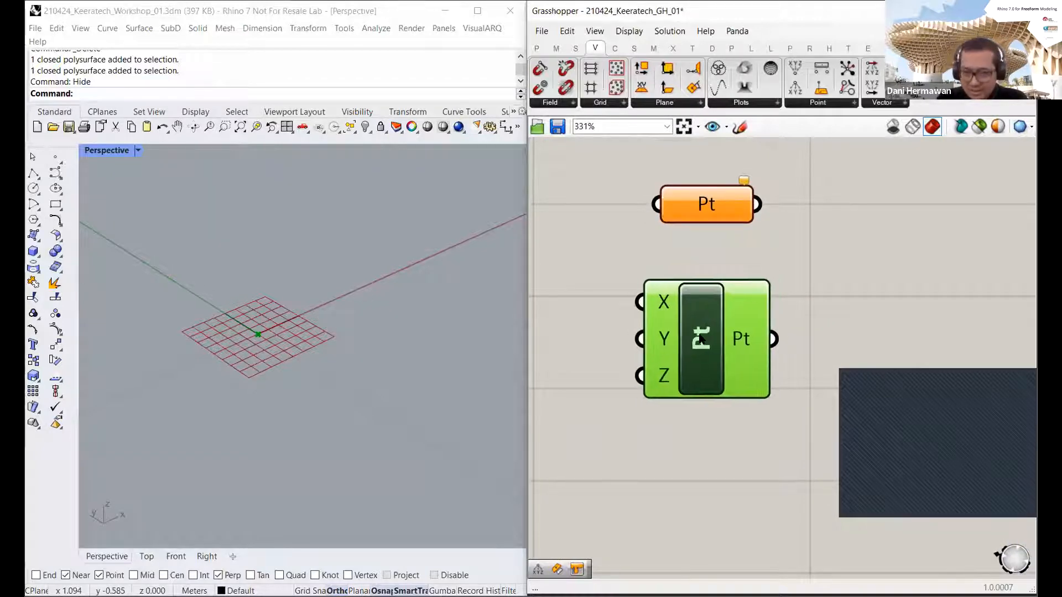
{"action": "left_click", "coordinate": [833, 304]}
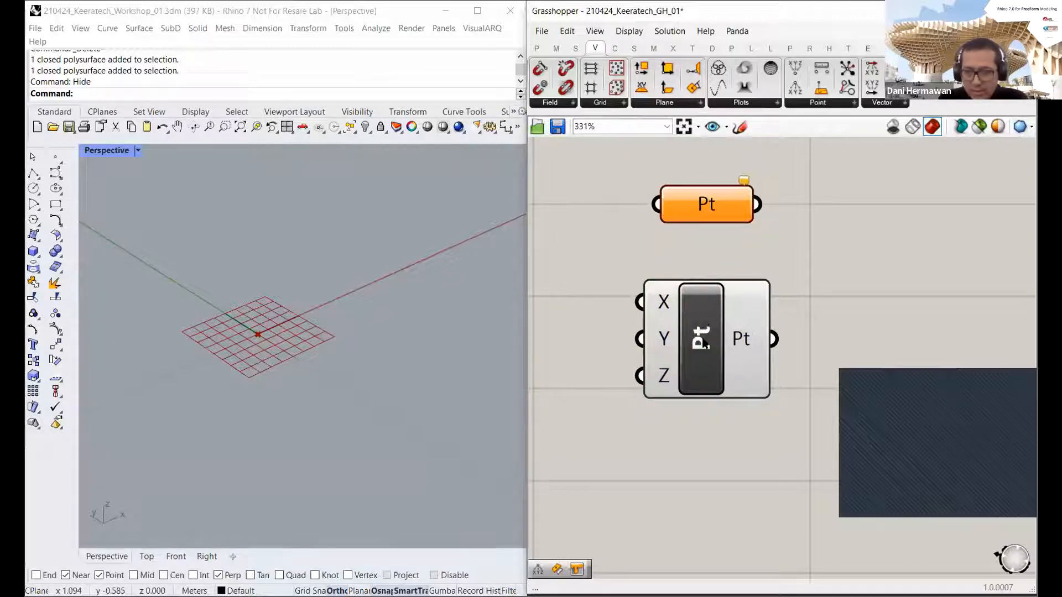
{"action": "left_click", "coordinate": [703, 342]}
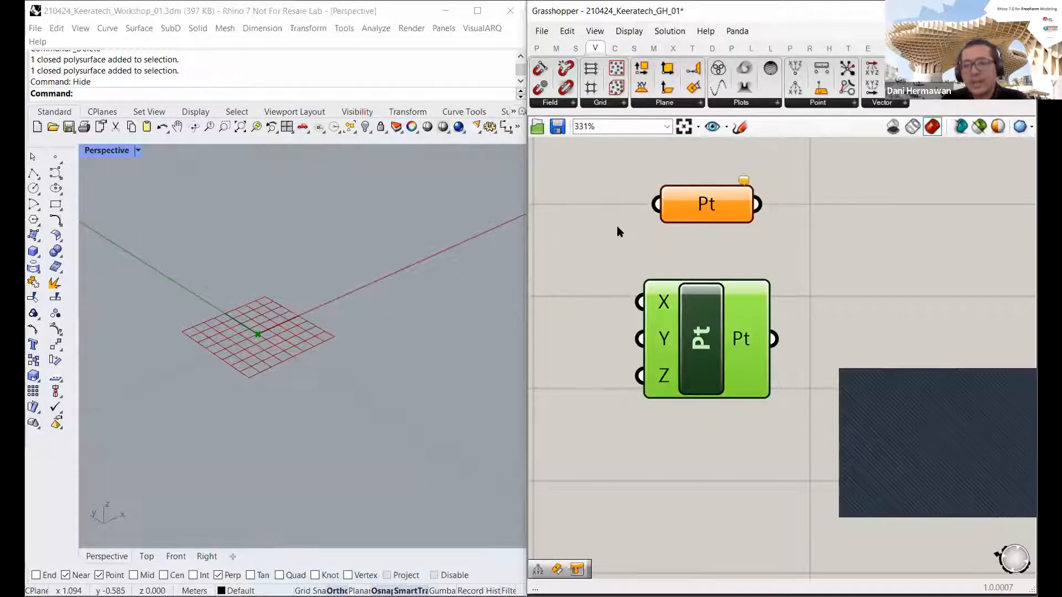
Step: Sketch two freehand curves across the Construct Point component to mark off its inputs and output, and discard the sketch
{"action": "left_click", "coordinate": [742, 126]}
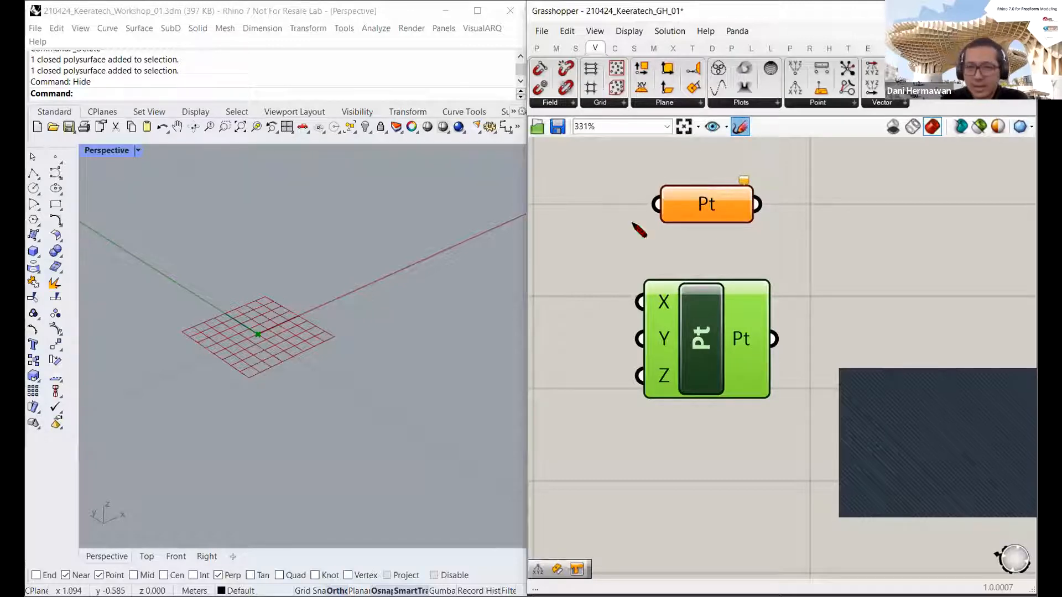
{"action": "mouse_move", "coordinate": [634, 223]}
{"action": "left_mouse_down"}
{"action": "mouse_move", "coordinate": [677, 359]}
{"action": "mouse_move", "coordinate": [635, 467]}
{"action": "left_mouse_up"}
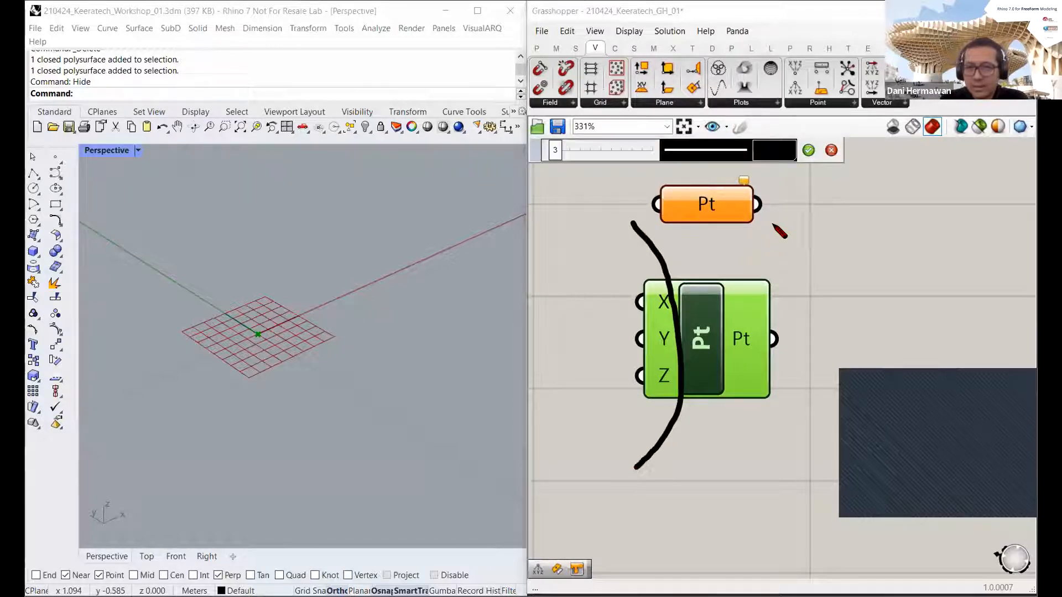
{"action": "mouse_move", "coordinate": [776, 224]}
{"action": "left_mouse_down"}
{"action": "mouse_move", "coordinate": [734, 390]}
{"action": "mouse_move", "coordinate": [782, 470]}
{"action": "left_mouse_up"}
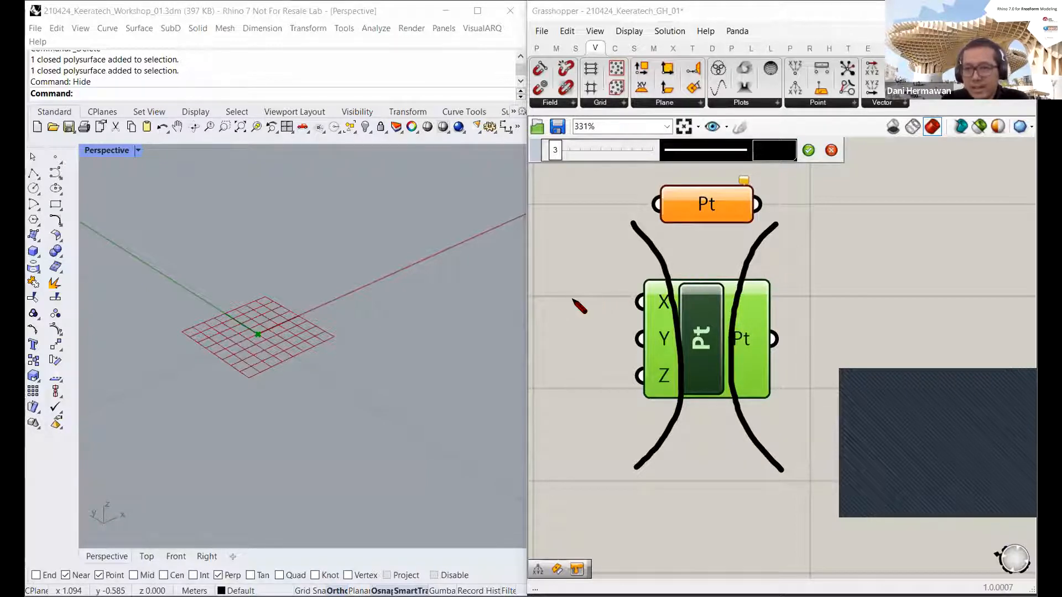
{"action": "left_click", "coordinate": [830, 151]}
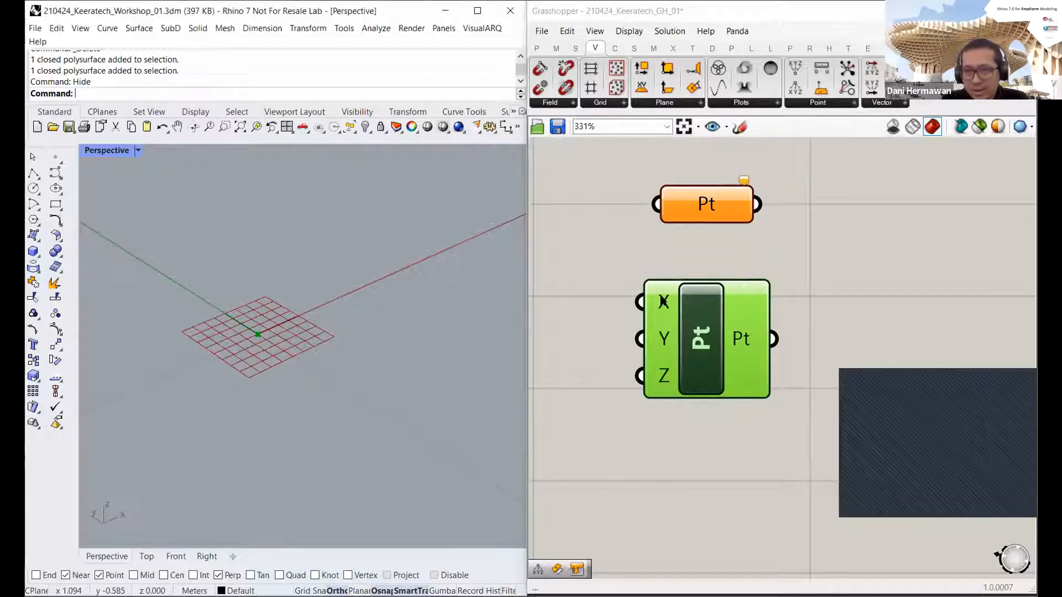
Step: Examine the Construct Point component's X, Y and Z inputs, body and output, and compare the context options each part offers
{"action": "mouse_move", "coordinate": [663, 301]}
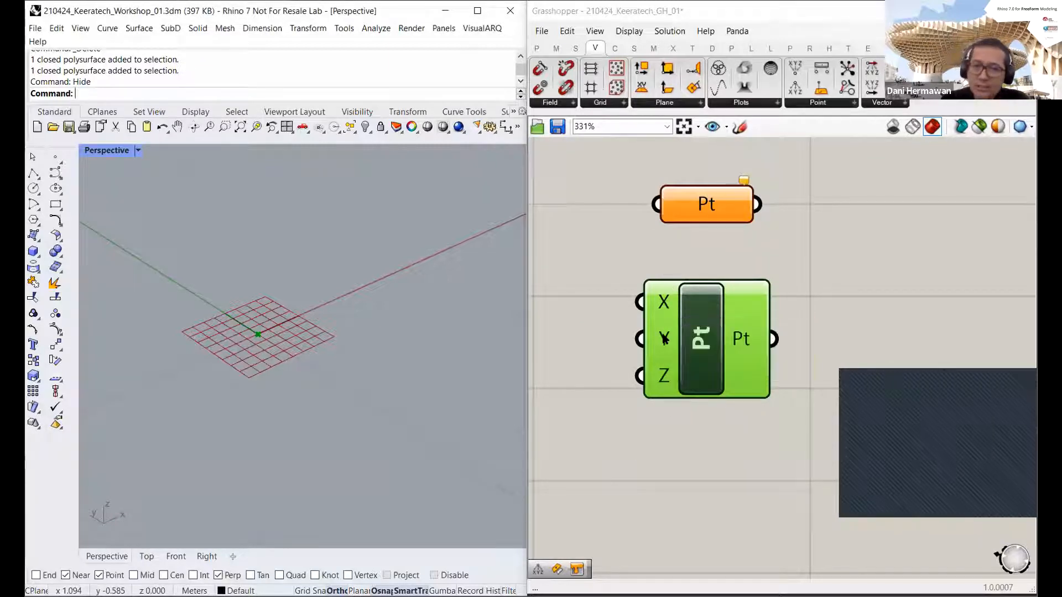
{"action": "mouse_move", "coordinate": [664, 340]}
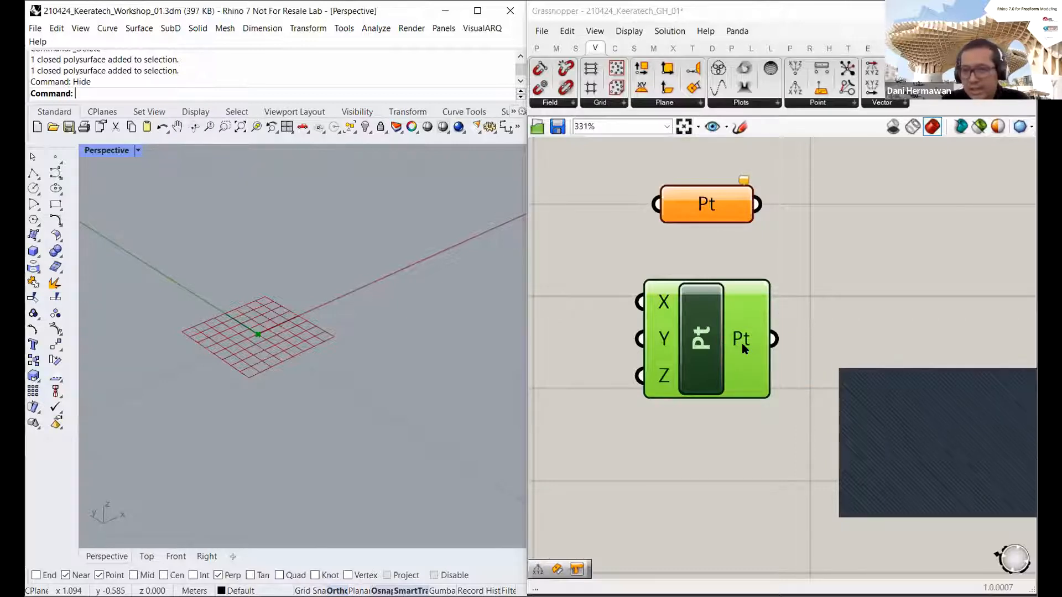
{"action": "mouse_move", "coordinate": [742, 346]}
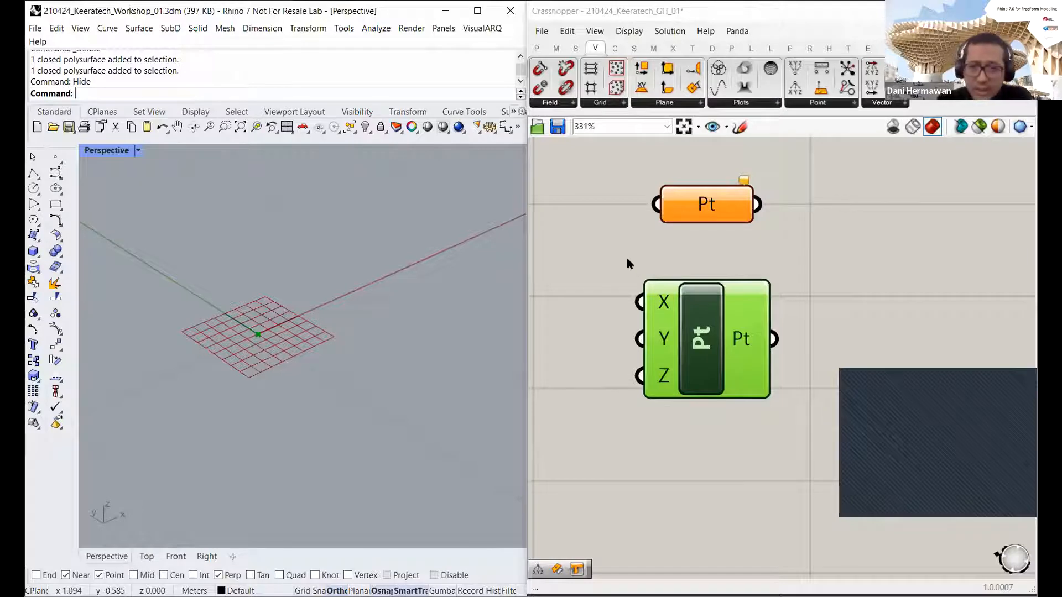
{"action": "left_click", "coordinate": [613, 266]}
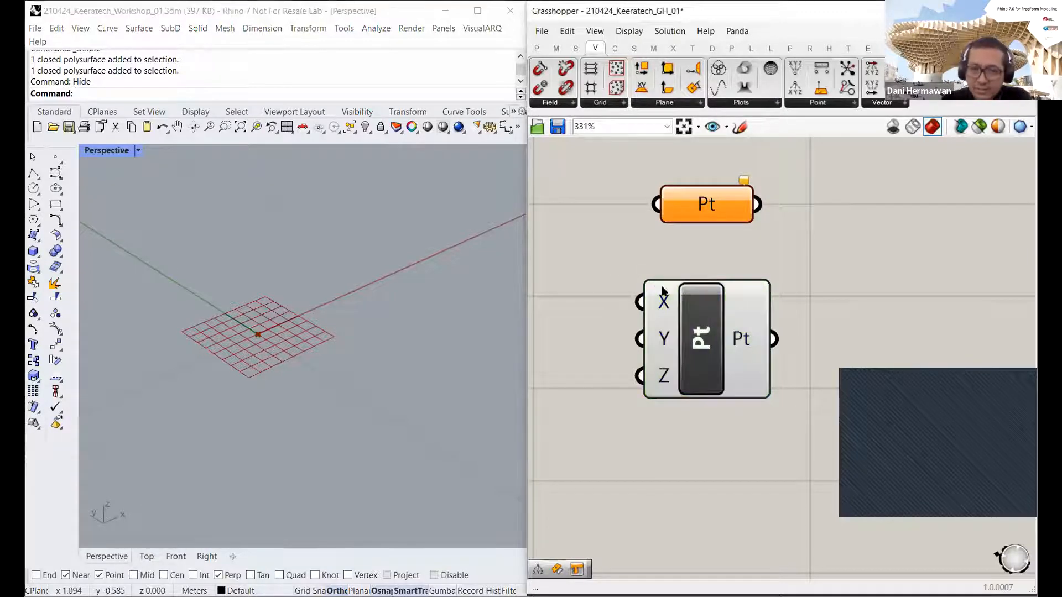
{"action": "right_click", "coordinate": [661, 296]}
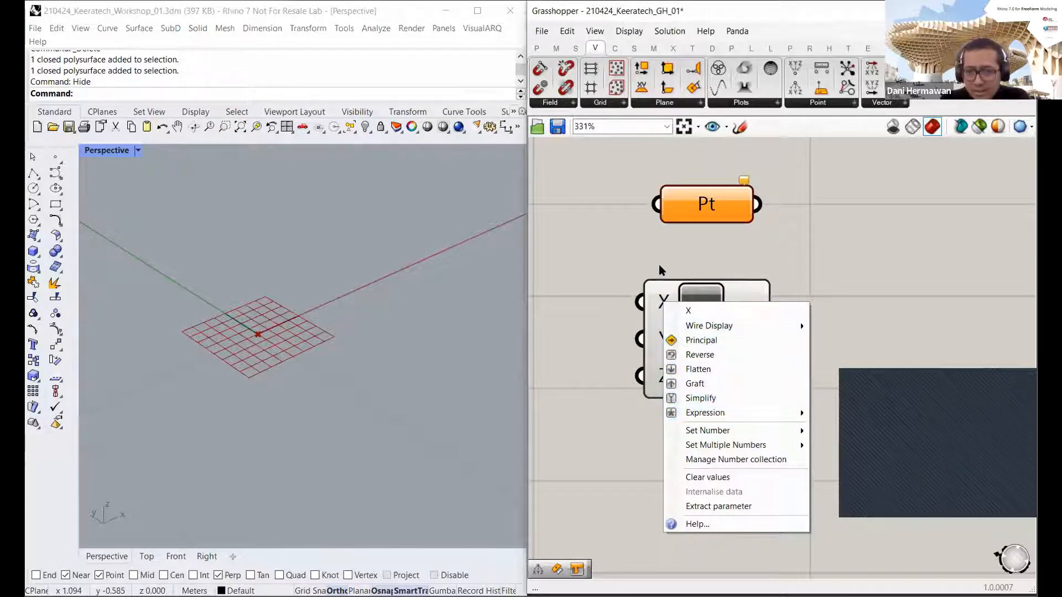
{"action": "right_click", "coordinate": [661, 296]}
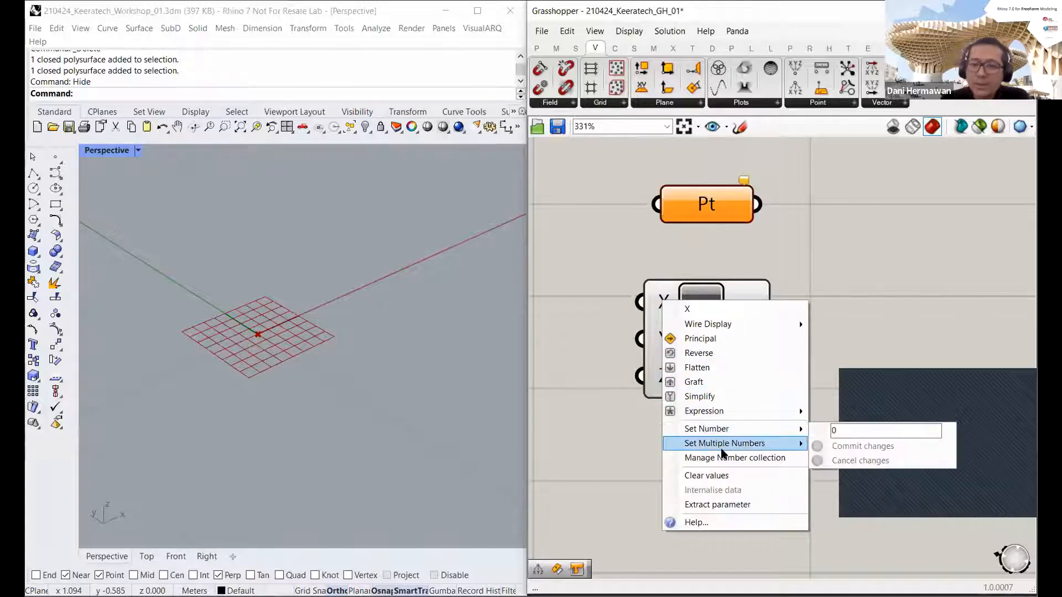
{"action": "left_click", "coordinate": [837, 271]}
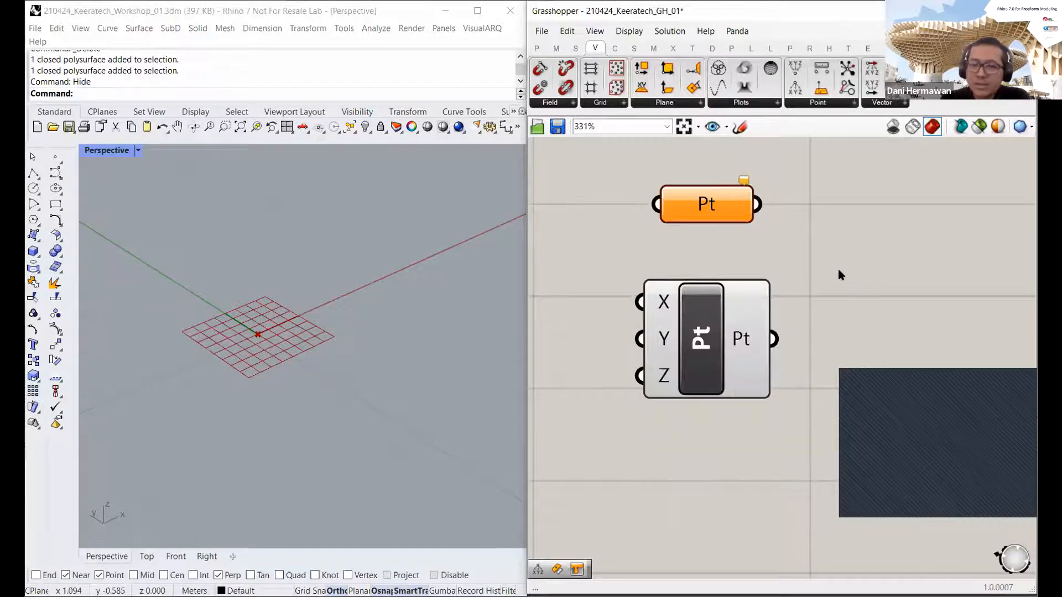
{"action": "right_click", "coordinate": [703, 341]}
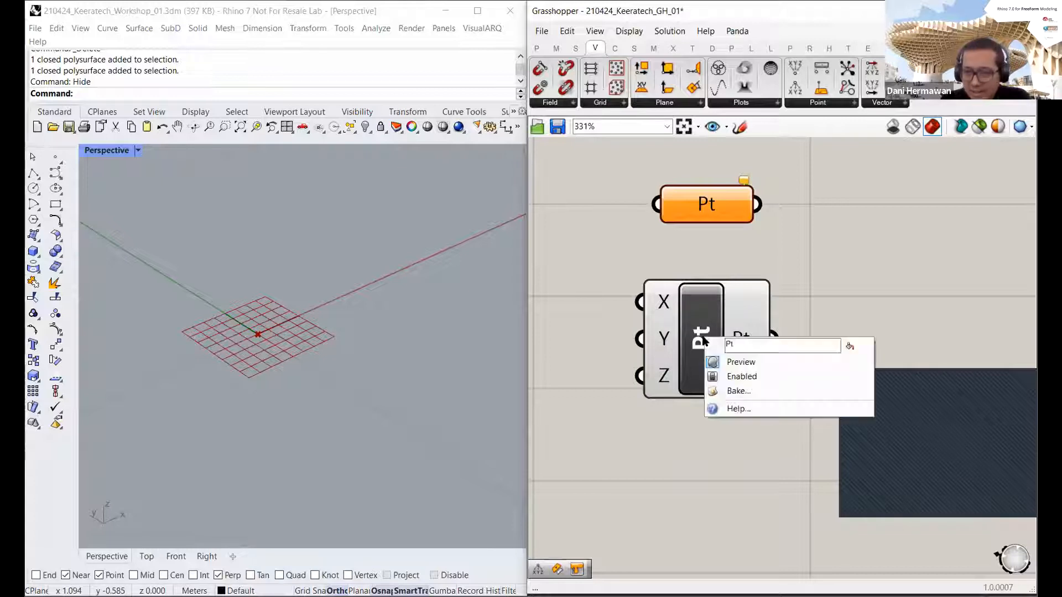
{"action": "left_click", "coordinate": [624, 269]}
{"action": "right_click", "coordinate": [658, 314]}
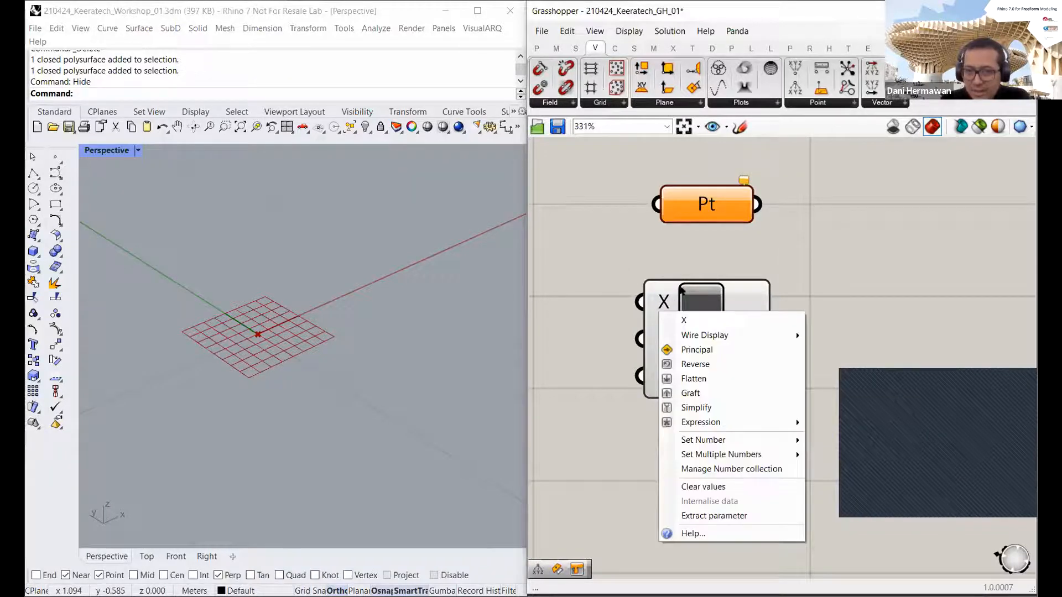
{"action": "left_click", "coordinate": [707, 291]}
{"action": "right_click", "coordinate": [697, 300]}
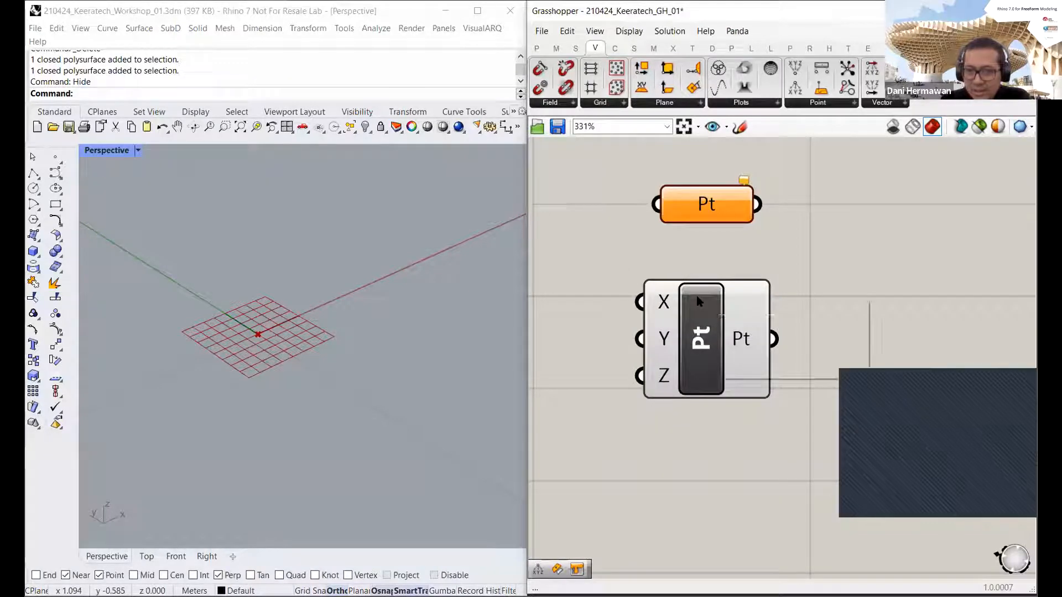
{"action": "left_click", "coordinate": [794, 255]}
{"action": "right_click", "coordinate": [735, 319]}
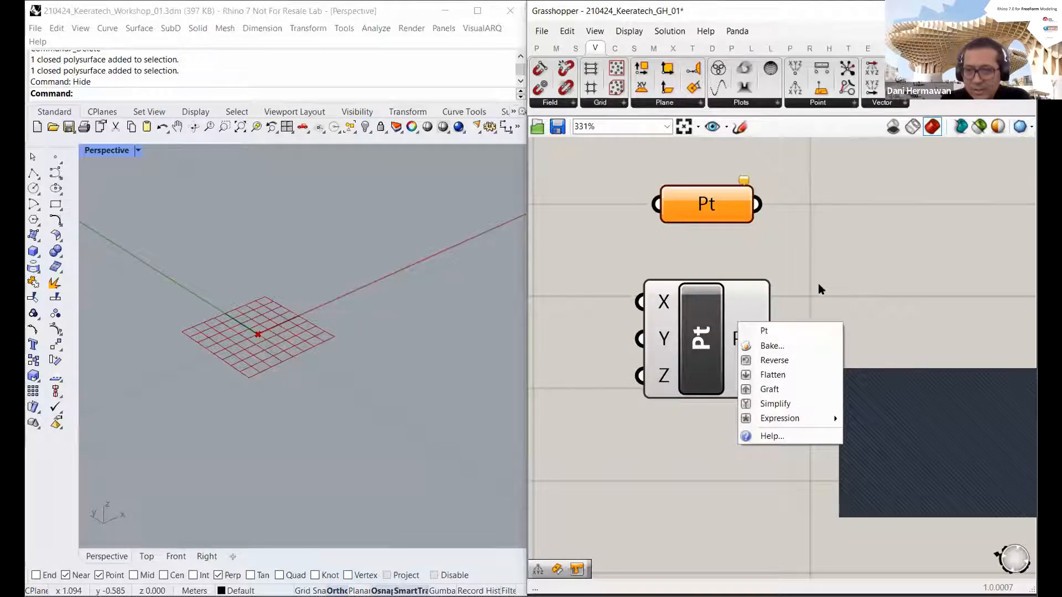
{"action": "left_click", "coordinate": [854, 261]}
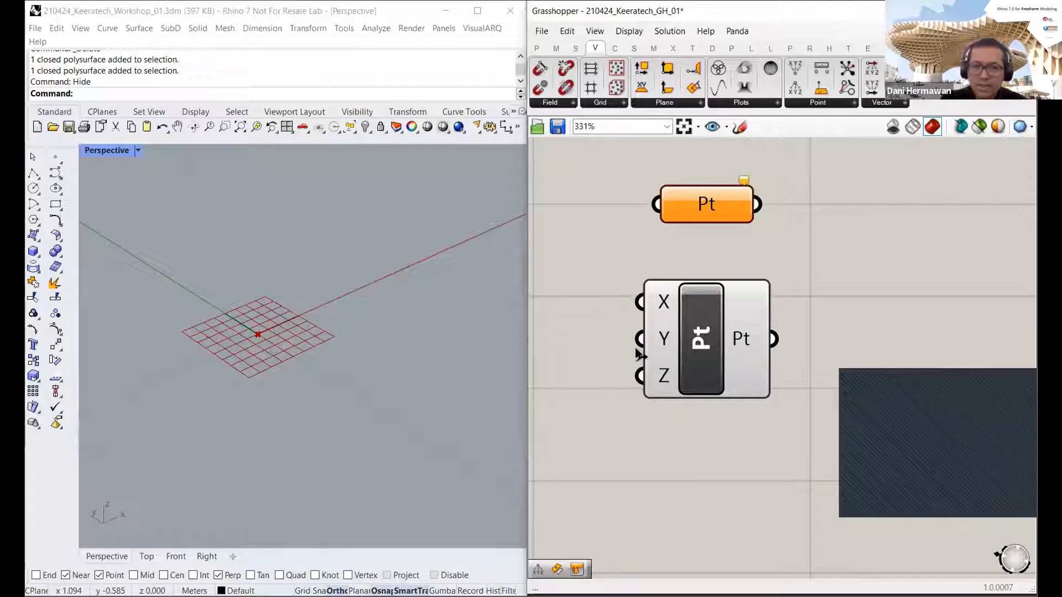
Step: Shift the Construct Point component slightly to the right beneath the Point parameter
{"action": "right_click_drag", "start_coordinate": [639, 352], "coordinate": [724, 354]}
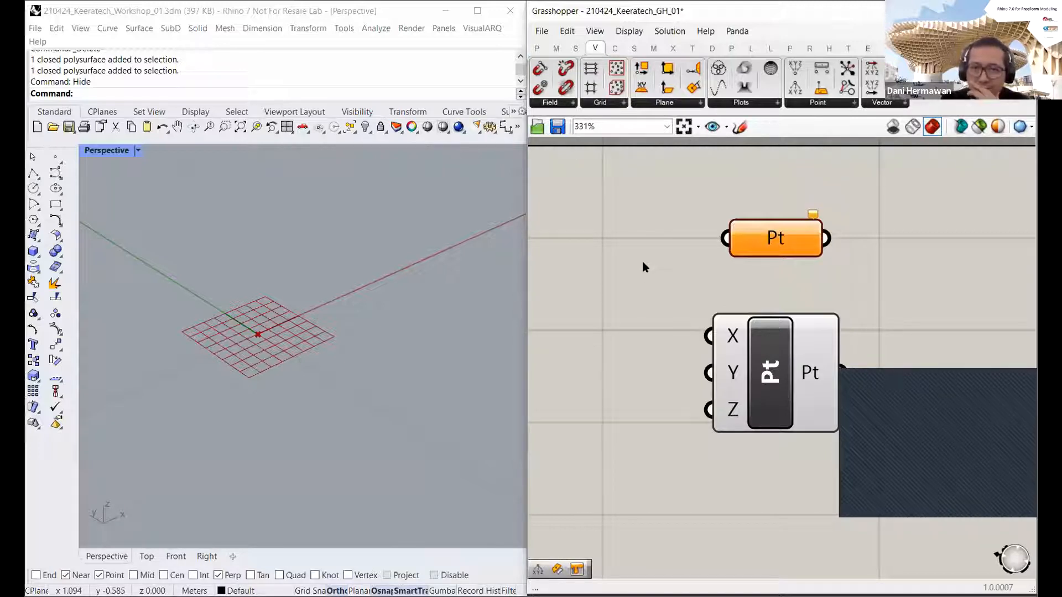
{"action": "scroll", "coordinate": [688, 280], "scroll_direction": "down", "scroll_amount": 2}
{"action": "right_click_drag", "start_coordinate": [730, 264], "coordinate": [703, 278]}
{"action": "left_click_drag", "start_coordinate": [689, 228], "coordinate": [664, 228]}
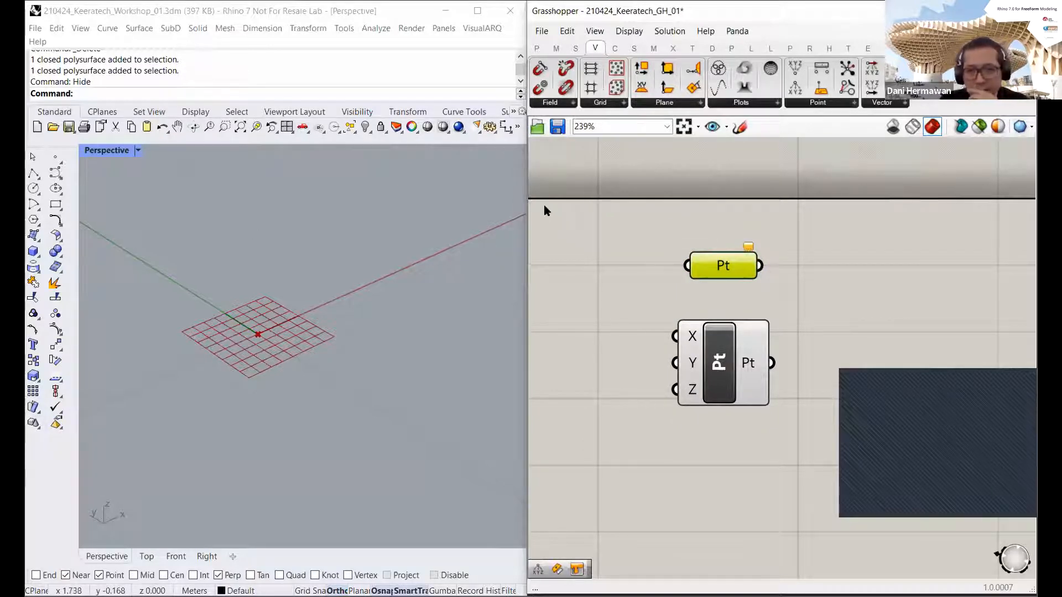
{"action": "left_click_drag", "start_coordinate": [726, 367], "coordinate": [731, 359]}
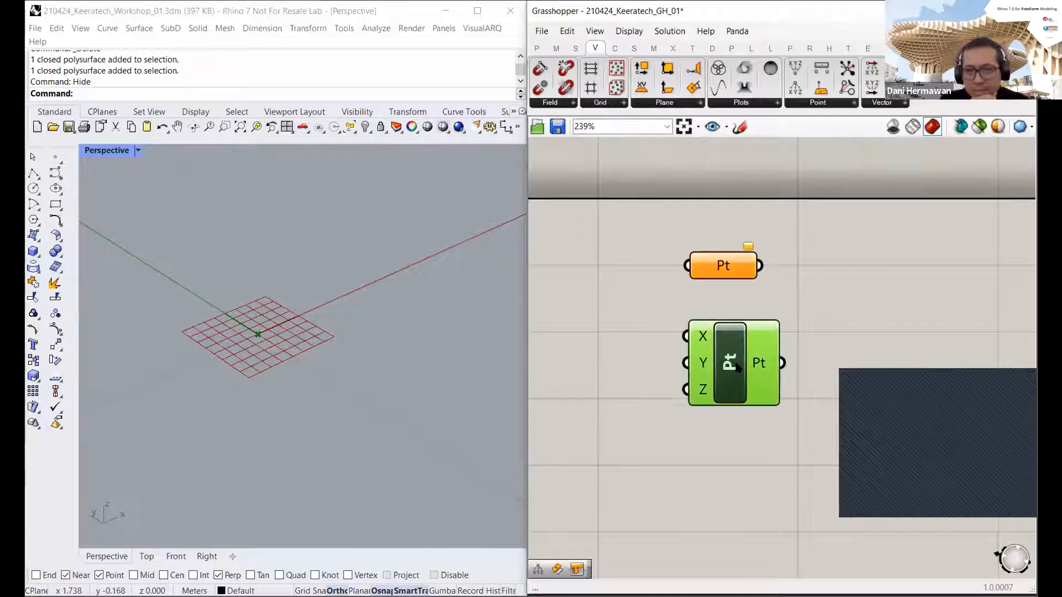
{"action": "left_click", "coordinate": [768, 281]}
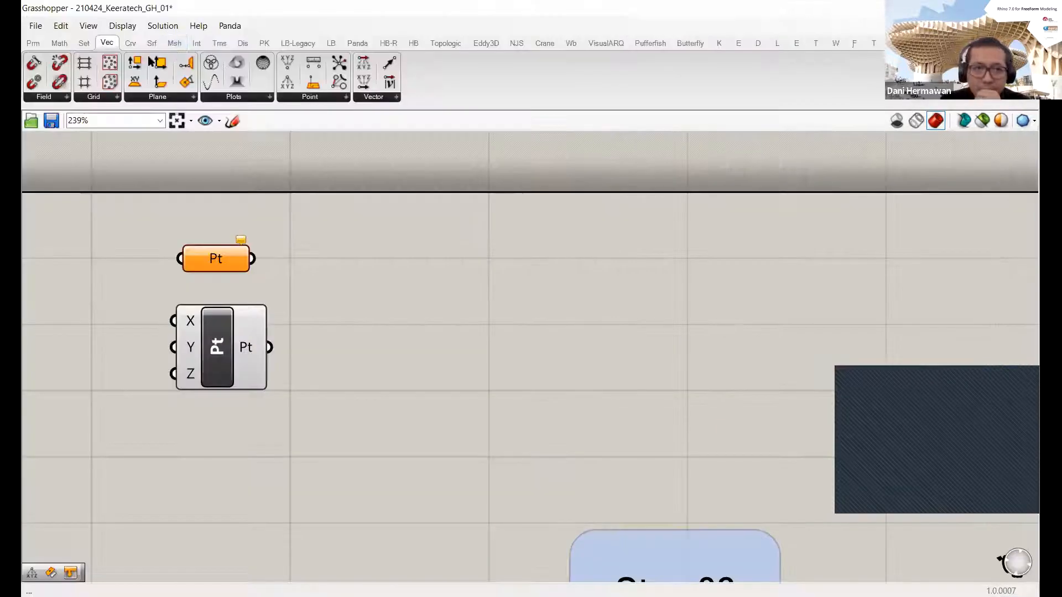
Step: Add a second Construct Point component from the Vector category's Point group beside the existing one
{"action": "left_click", "coordinate": [45, 41]}
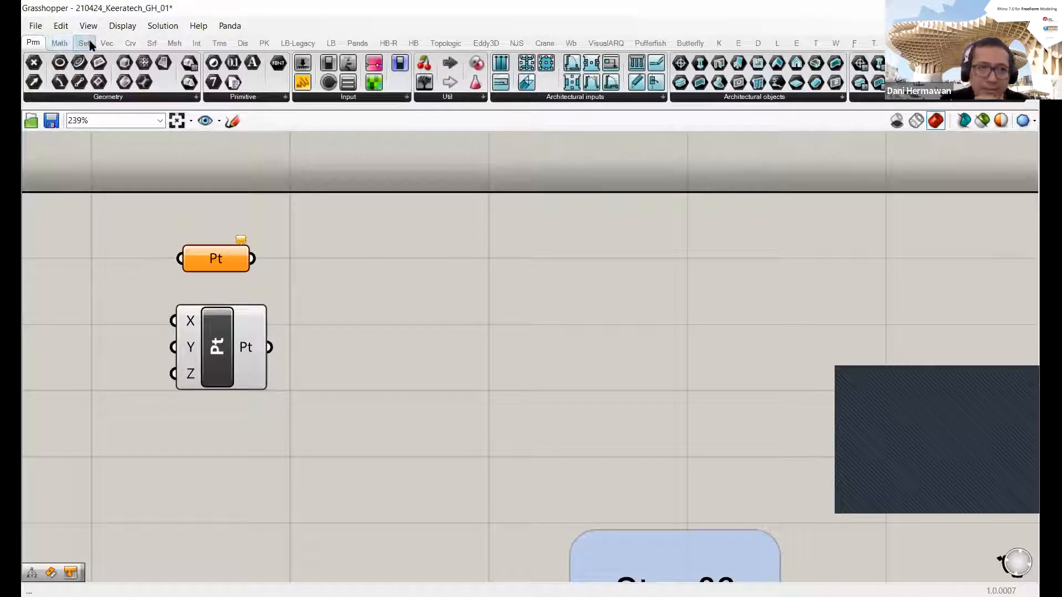
{"action": "left_click", "coordinate": [103, 43]}
{"action": "mouse_move", "coordinate": [102, 44]}
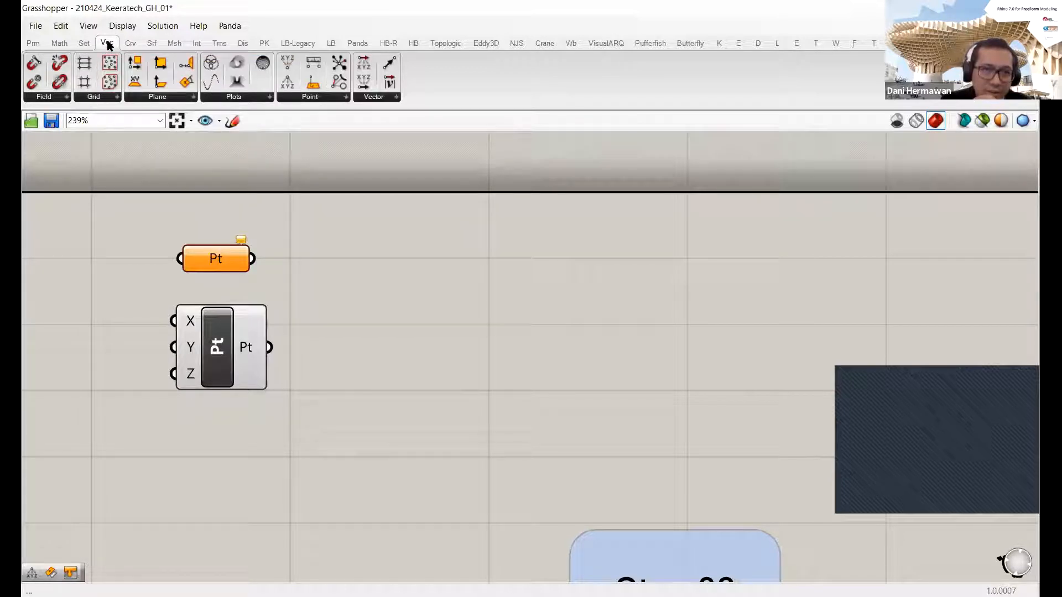
{"action": "left_click", "coordinate": [311, 103]}
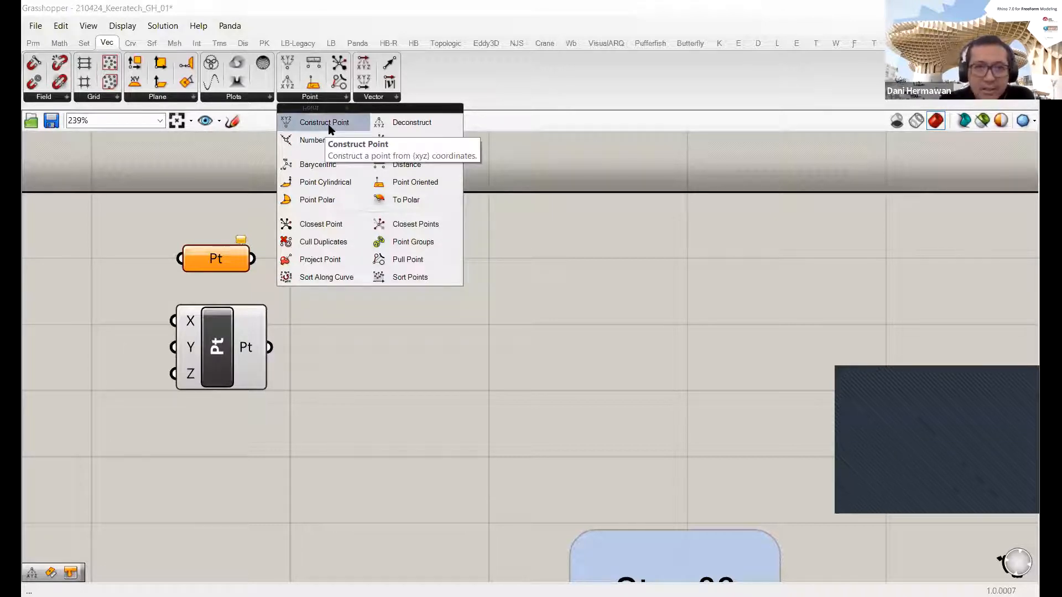
{"action": "left_click_drag", "start_coordinate": [330, 126], "coordinate": [367, 354]}
{"action": "left_click", "coordinate": [369, 340]}
{"action": "left_click", "coordinate": [383, 397]}
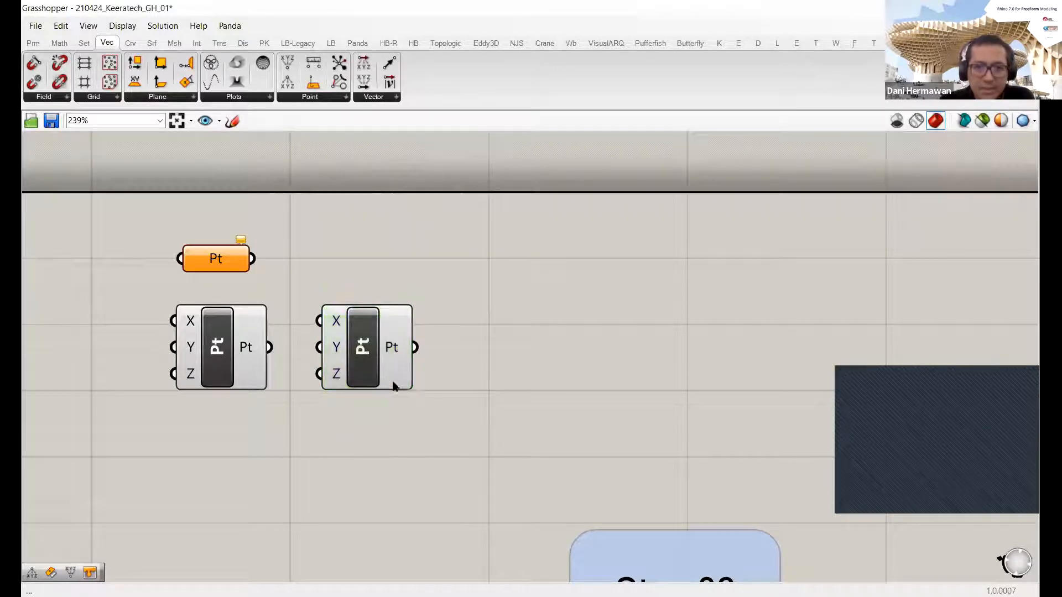
Step: Move the second Construct Point component up and to the right, well clear of the first one
{"action": "left_click", "coordinate": [375, 349]}
{"action": "middle_click", "coordinate": [369, 349]}
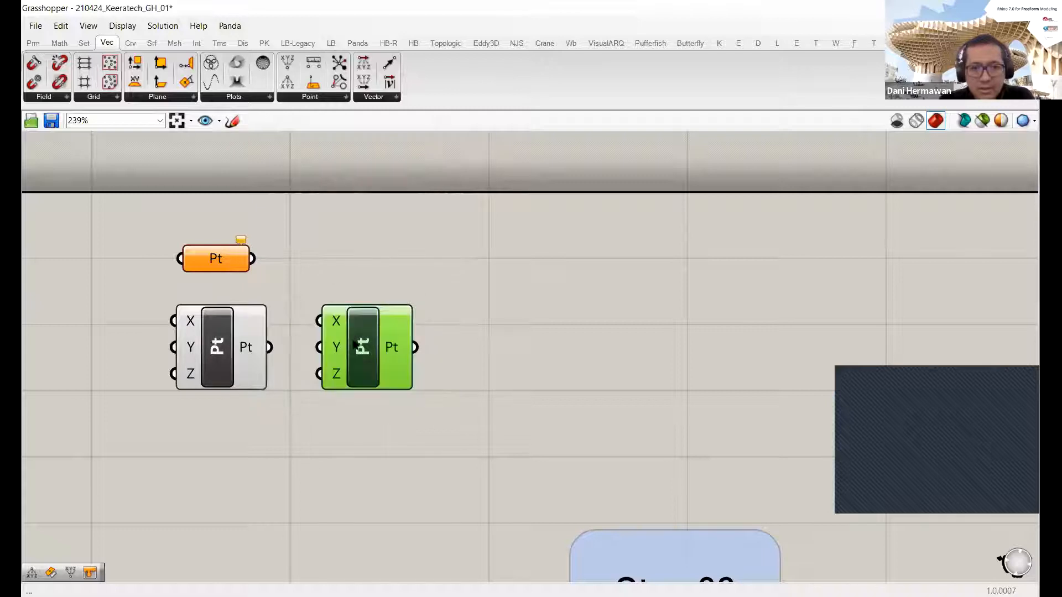
{"action": "right_click", "coordinate": [363, 339]}
{"action": "left_click", "coordinate": [412, 246]}
{"action": "left_click", "coordinate": [264, 327]}
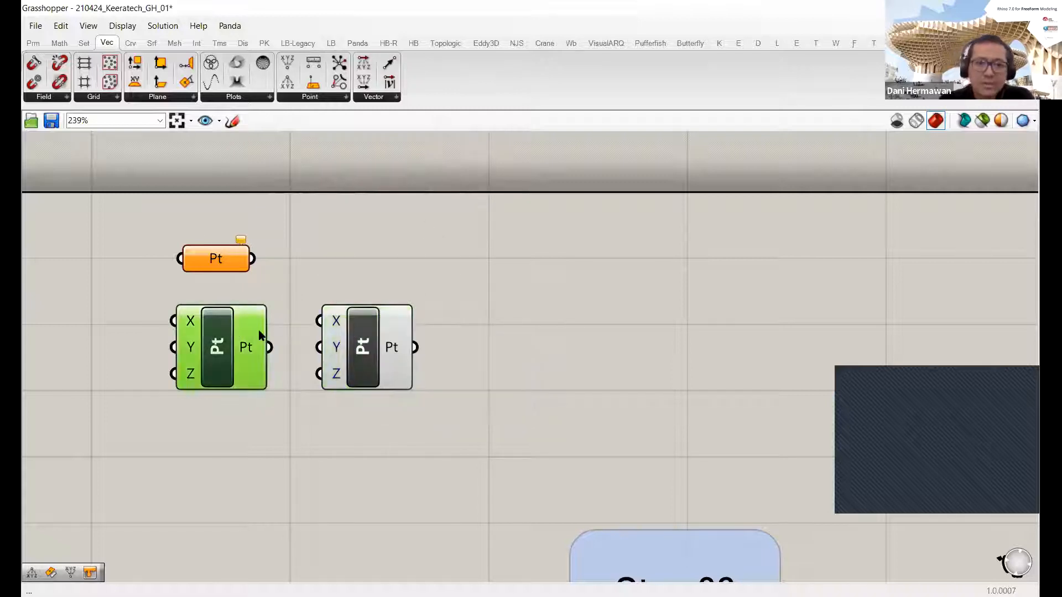
{"action": "left_click_drag", "start_coordinate": [362, 354], "coordinate": [605, 264]}
{"action": "left_click", "coordinate": [456, 275]}
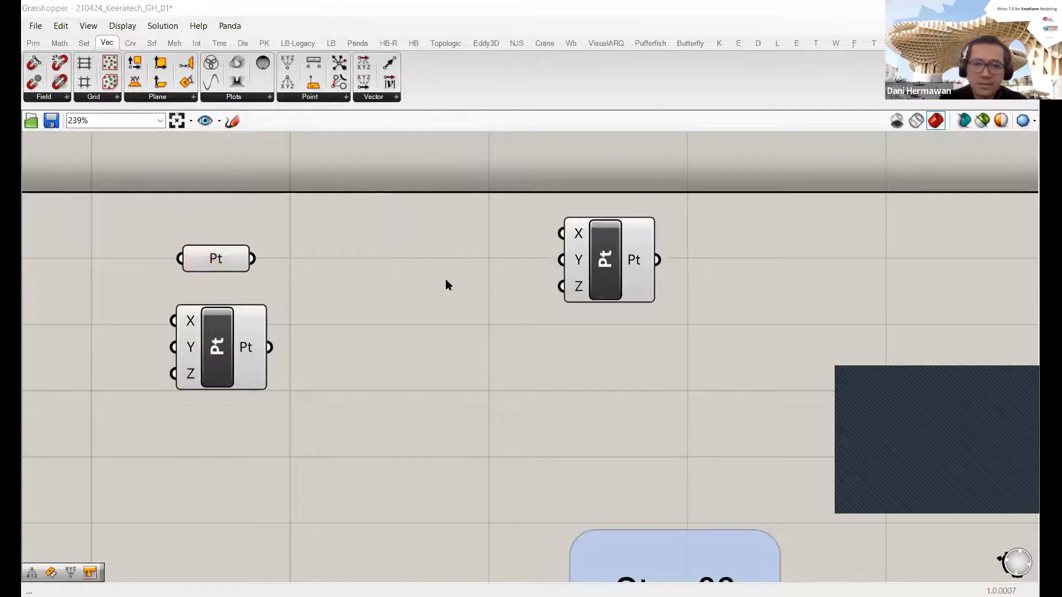
Step: Close the 210424_Keeratech_GH_01 Grasshopper definition without saving its changes
{"action": "scroll", "coordinate": [332, 265], "scroll_direction": "down", "scroll_amount": 7}
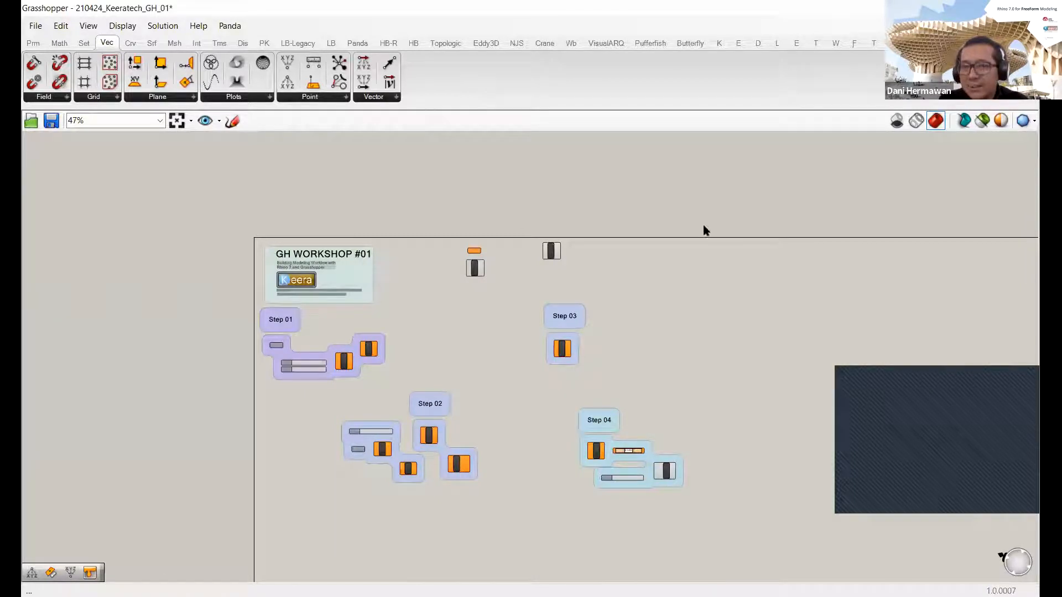
{"action": "left_click", "coordinate": [990, 8]}
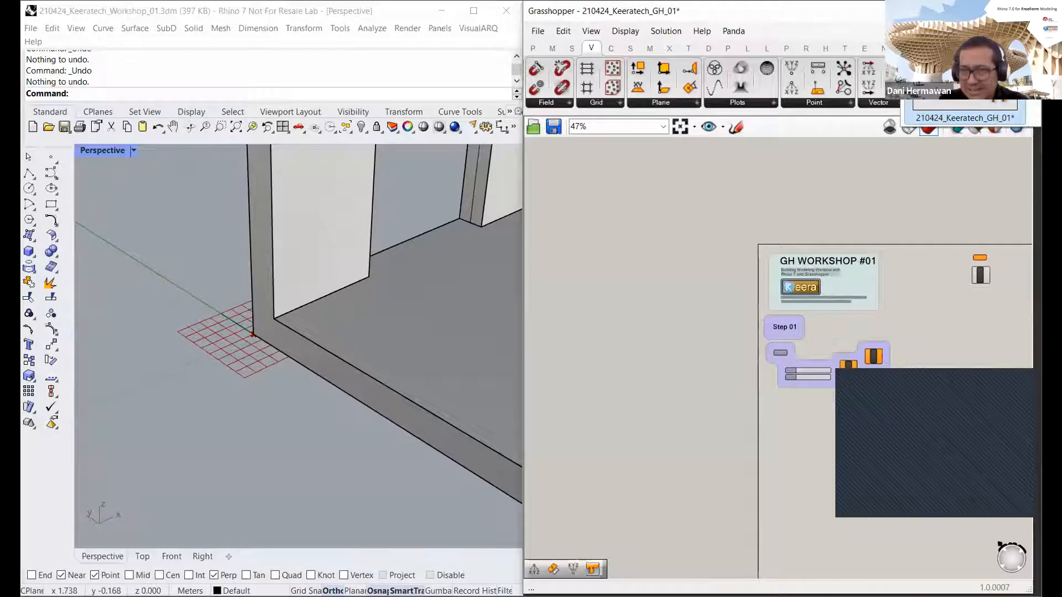
{"action": "left_click", "coordinate": [911, 121]}
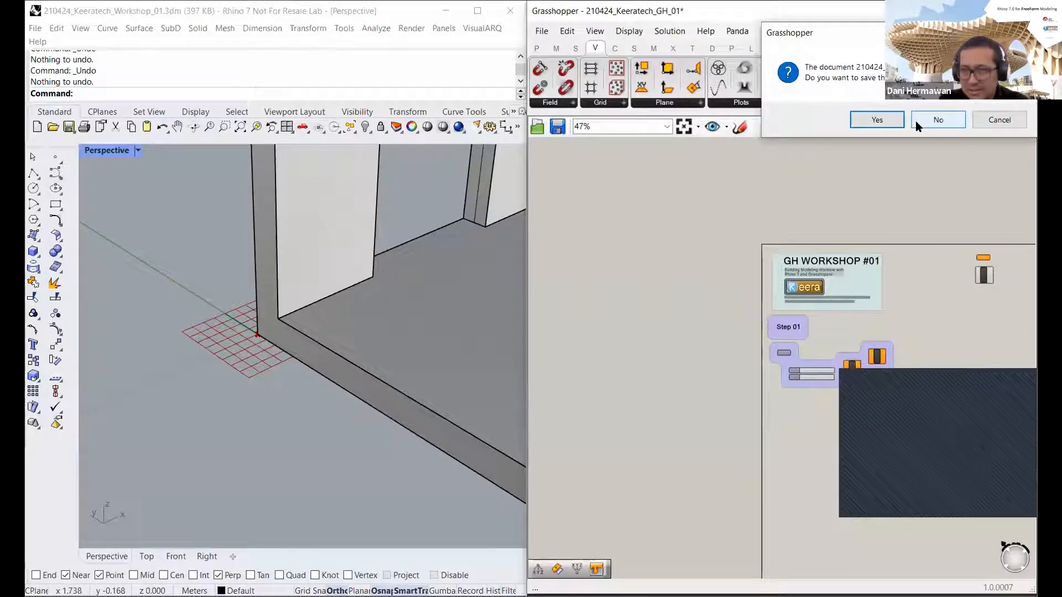
{"action": "left_click", "coordinate": [914, 121]}
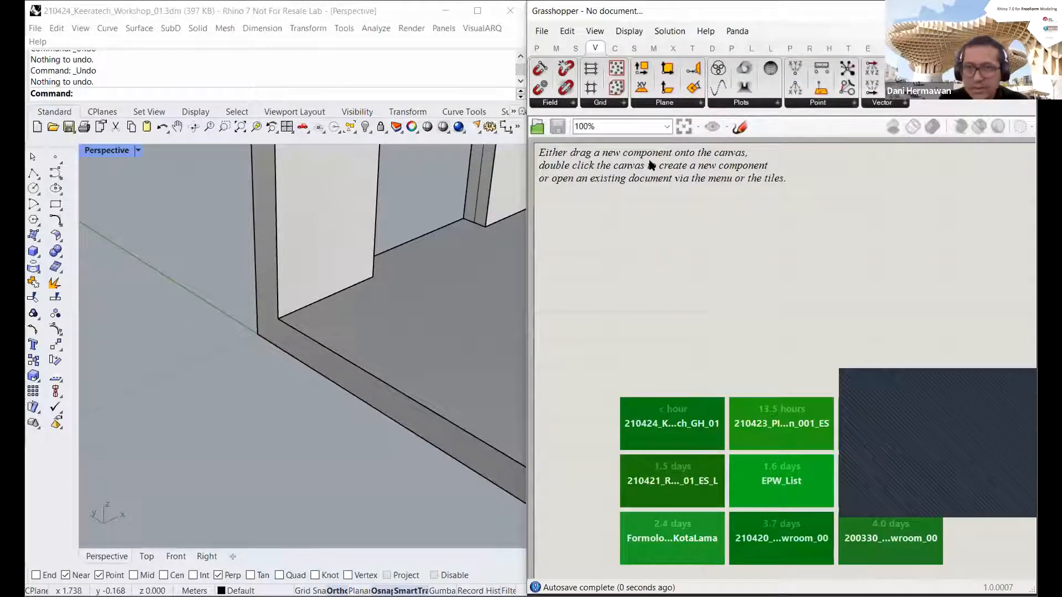
Step: Open the Grasshopper definition 210424_Keeratech_GH_01.gh from the WorkshopMaterial folder
{"action": "left_click", "coordinate": [545, 32]}
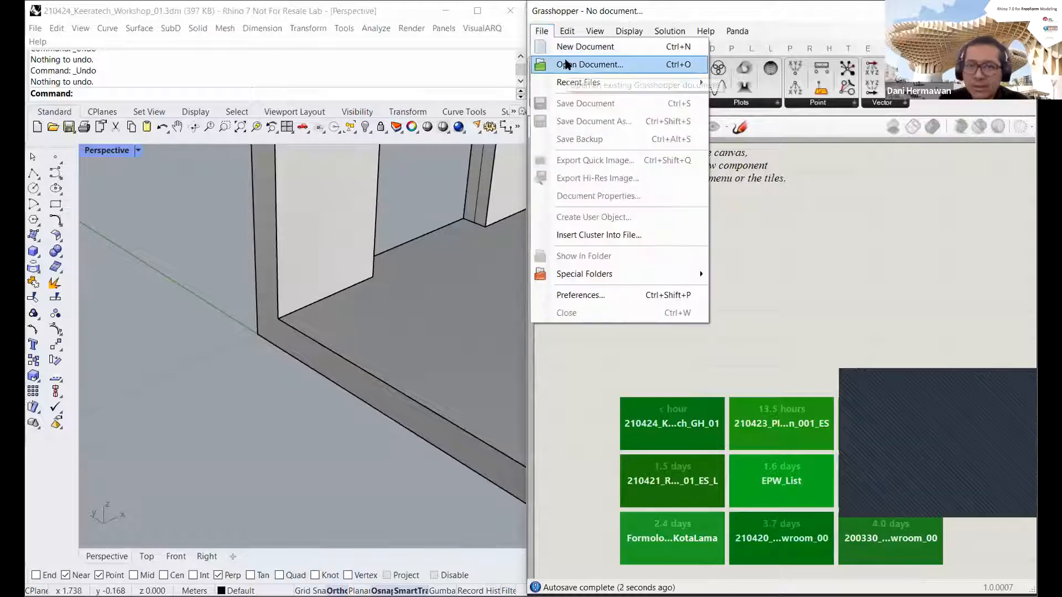
{"action": "left_click", "coordinate": [566, 64]}
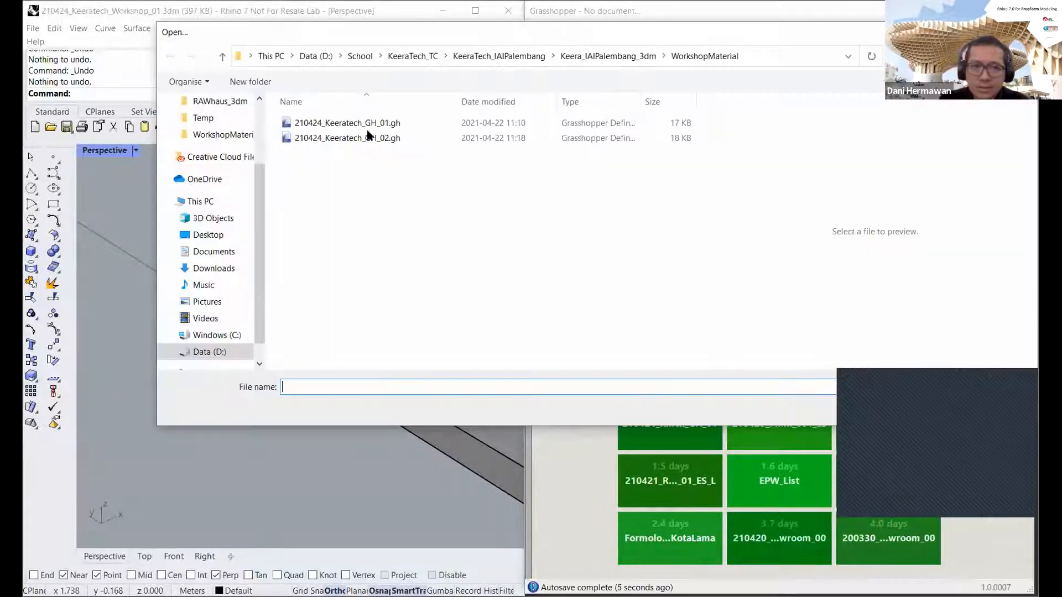
{"action": "left_click", "coordinate": [358, 123]}
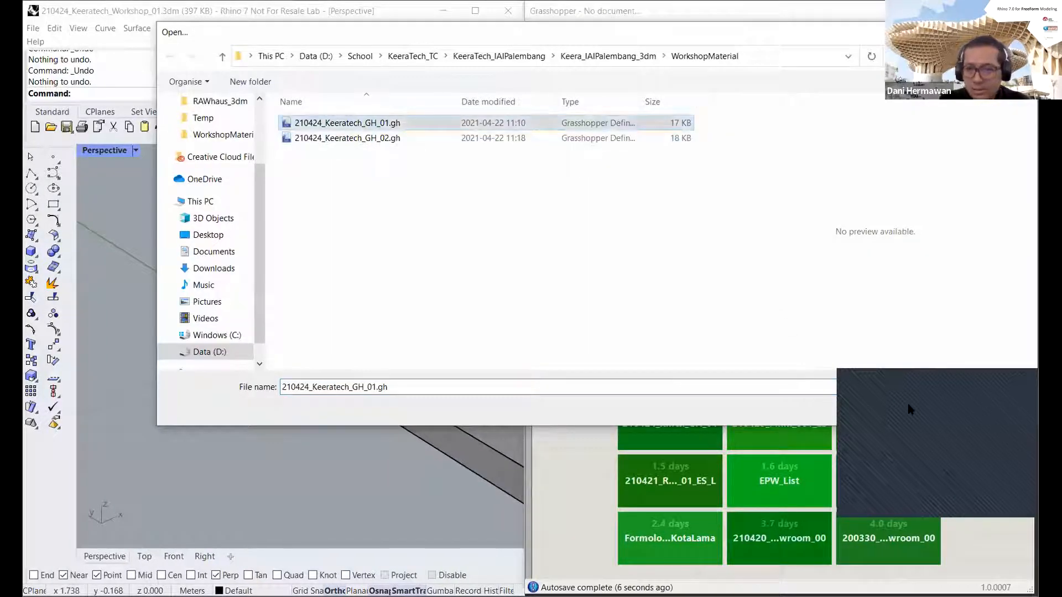
{"action": "key", "text": "Return"}
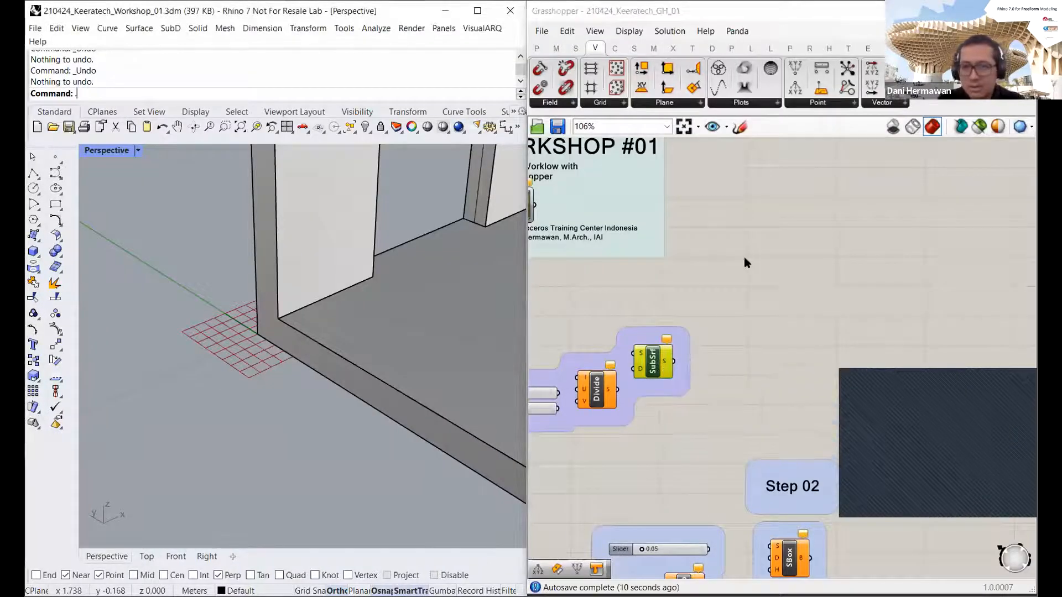
Step: Add a Construct Point component on the empty canvas area to the right of the GH WORKSHOP #01 title
{"action": "right_click_drag", "start_coordinate": [726, 301], "coordinate": [747, 292]}
{"action": "scroll", "coordinate": [790, 266], "scroll_direction": "down", "scroll_amount": 4}
{"action": "scroll", "coordinate": [789, 266], "scroll_direction": "up", "scroll_amount": 1}
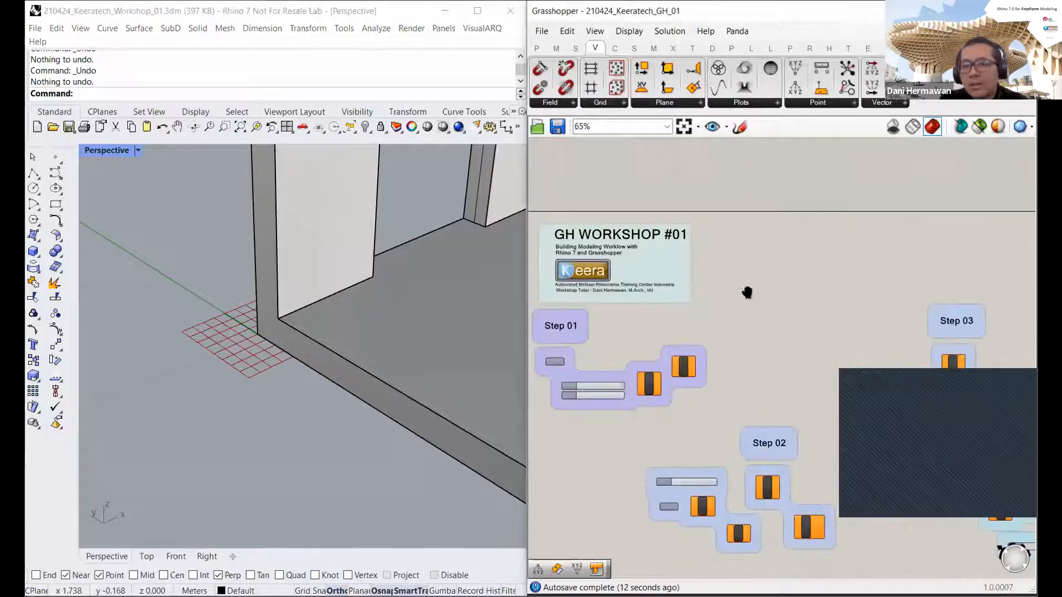
{"action": "scroll", "coordinate": [678, 324], "scroll_direction": "up", "scroll_amount": 3}
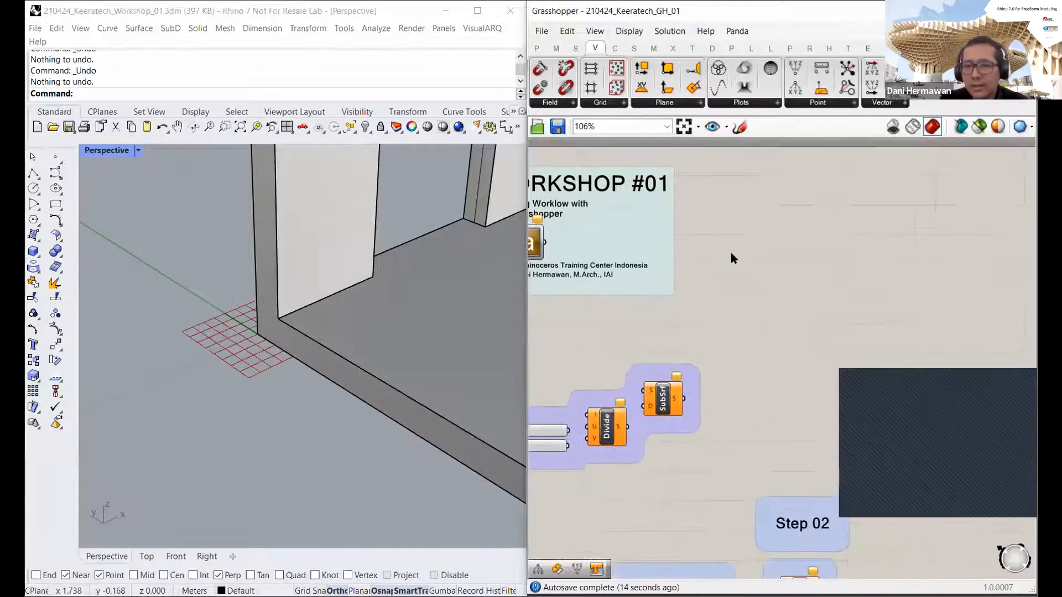
{"action": "right_click_drag", "start_coordinate": [731, 256], "coordinate": [645, 283]}
{"action": "right_click_drag", "start_coordinate": [730, 262], "coordinate": [705, 302]}
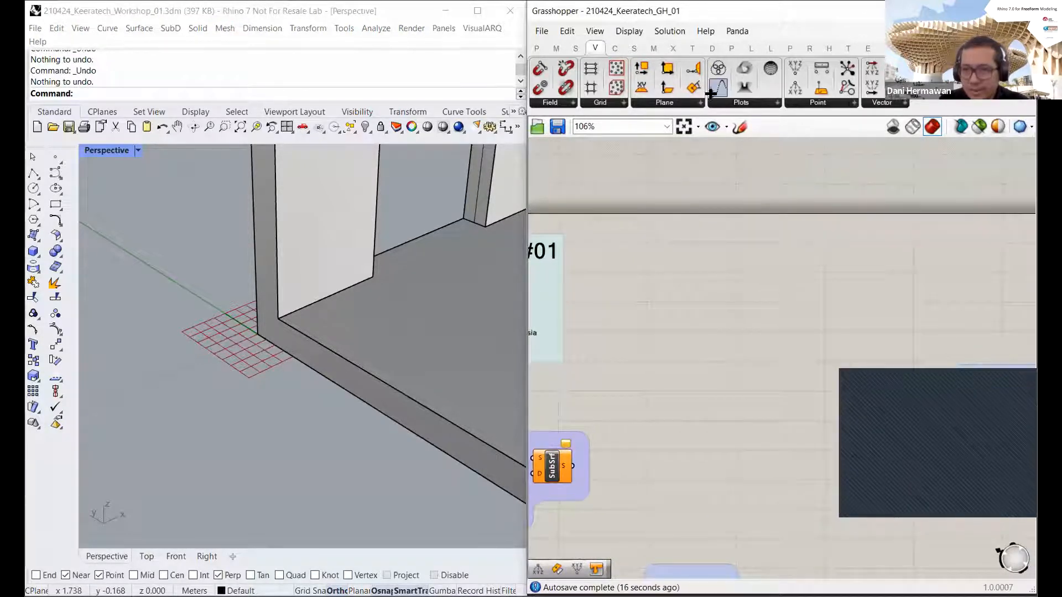
{"action": "left_click", "coordinate": [709, 240]}
{"action": "scroll", "coordinate": [709, 240], "scroll_direction": "up", "scroll_amount": 3}
{"action": "left_click", "coordinate": [707, 238]}
Step: Hide the building polysurface in Rhino's Perspective viewport
{"action": "scroll", "coordinate": [379, 271], "scroll_direction": "down", "scroll_amount": 5}
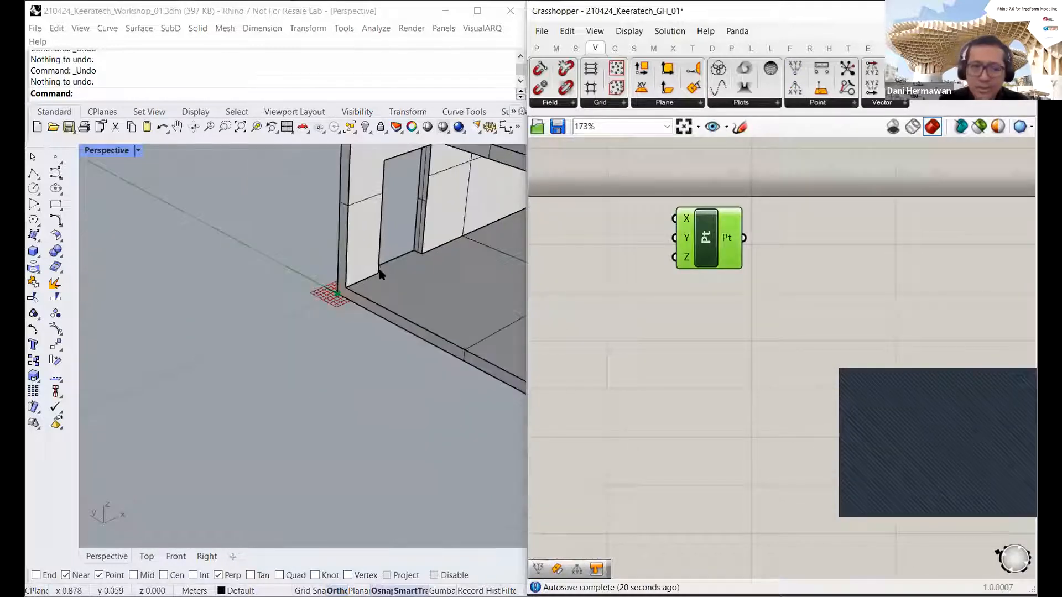
{"action": "scroll", "coordinate": [380, 271], "scroll_direction": "down", "scroll_amount": 5}
{"action": "scroll", "coordinate": [366, 274], "scroll_direction": "down", "scroll_amount": 5}
{"action": "scroll", "coordinate": [366, 275], "scroll_direction": "up", "scroll_amount": 3}
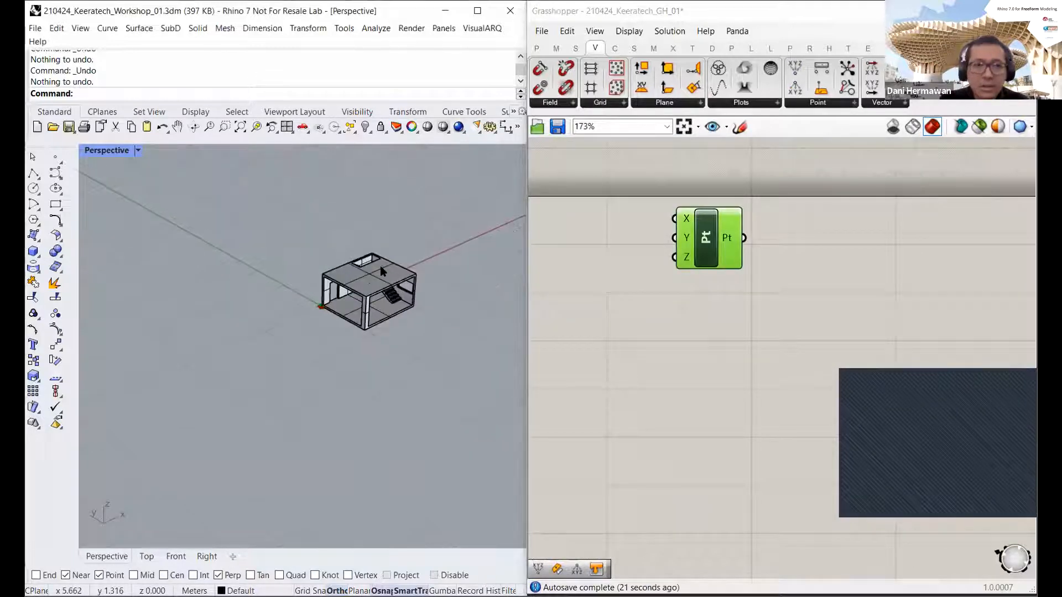
{"action": "scroll", "coordinate": [381, 269], "scroll_direction": "up", "scroll_amount": 1}
{"action": "left_click", "coordinate": [381, 269]}
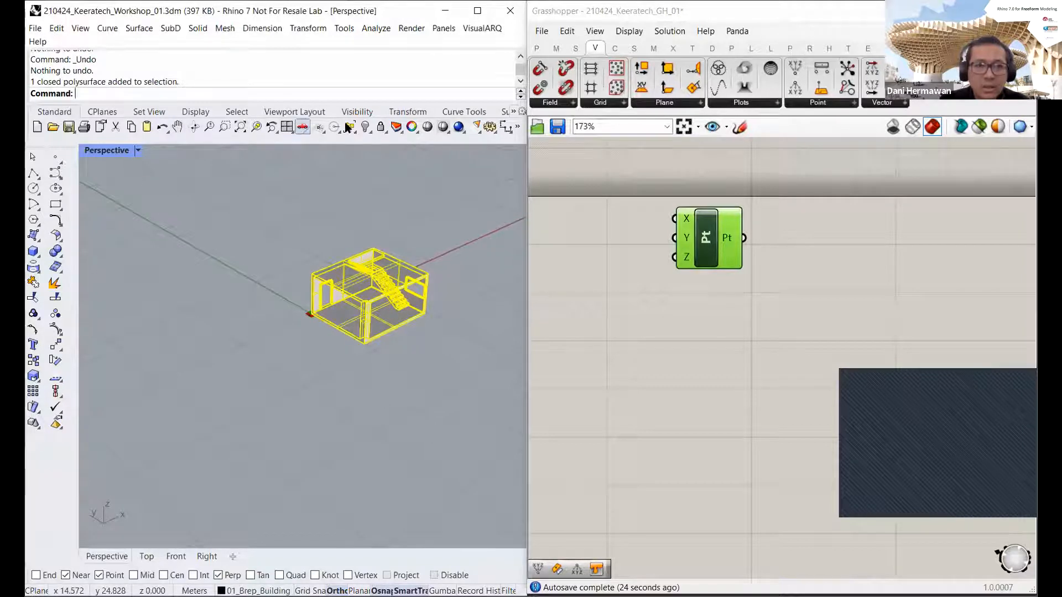
{"action": "left_click", "coordinate": [276, 221]}
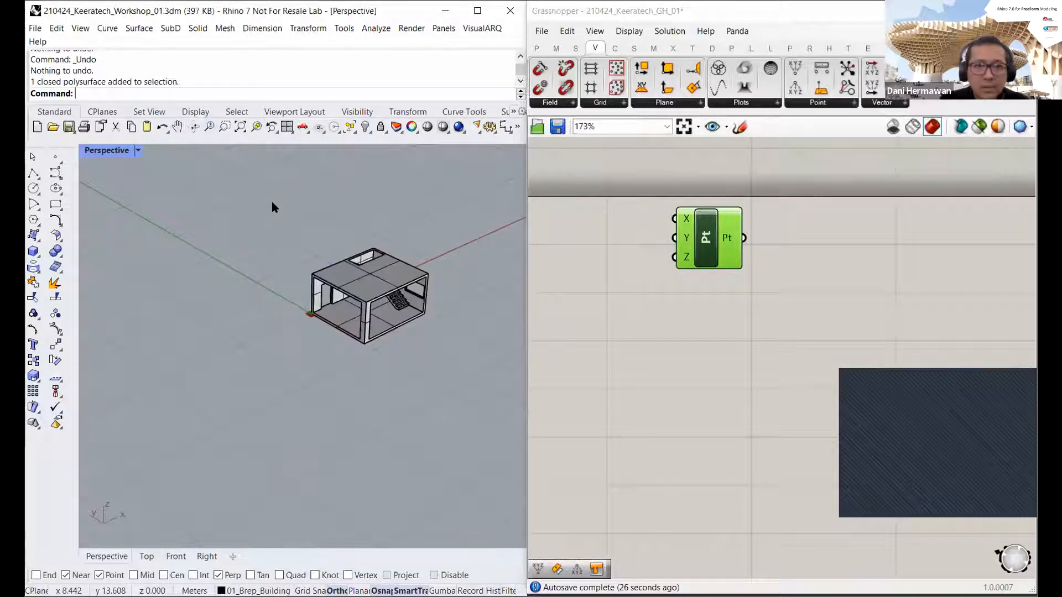
{"action": "left_click", "coordinate": [336, 264]}
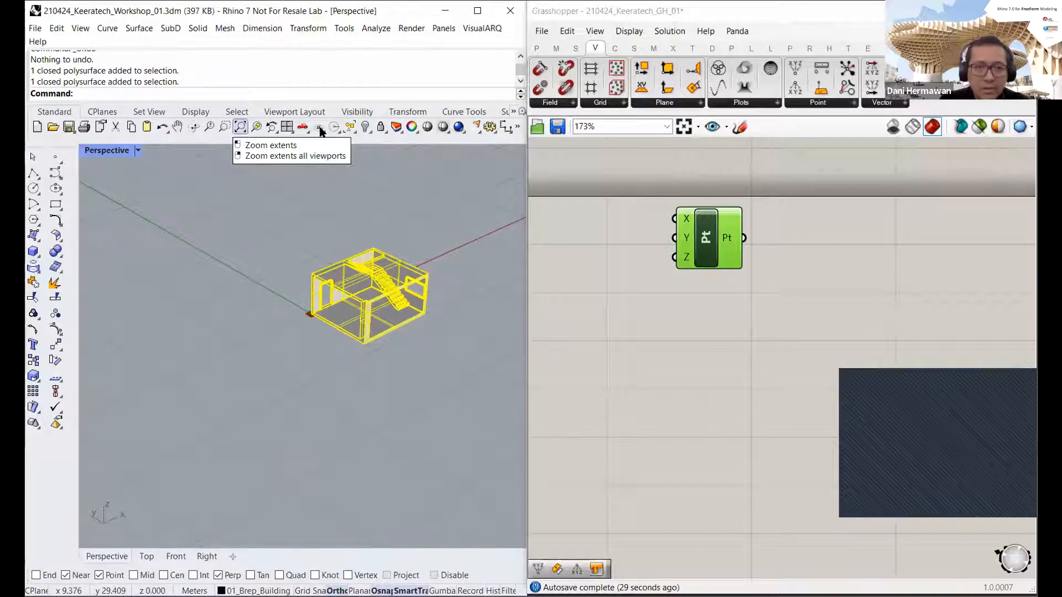
{"action": "type", "text": "Hide"}
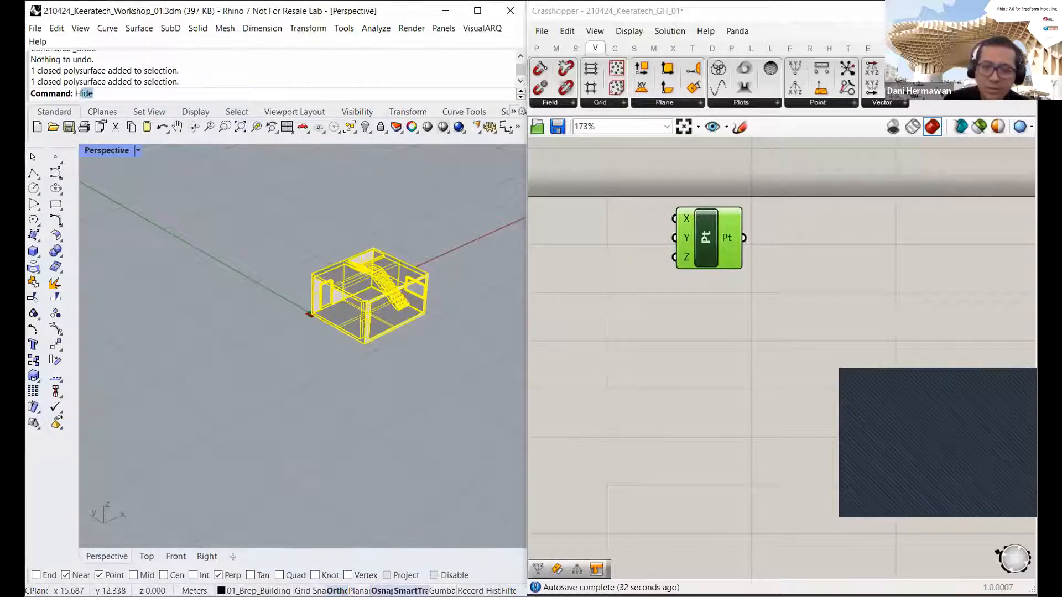
{"action": "key", "text": "Return"}
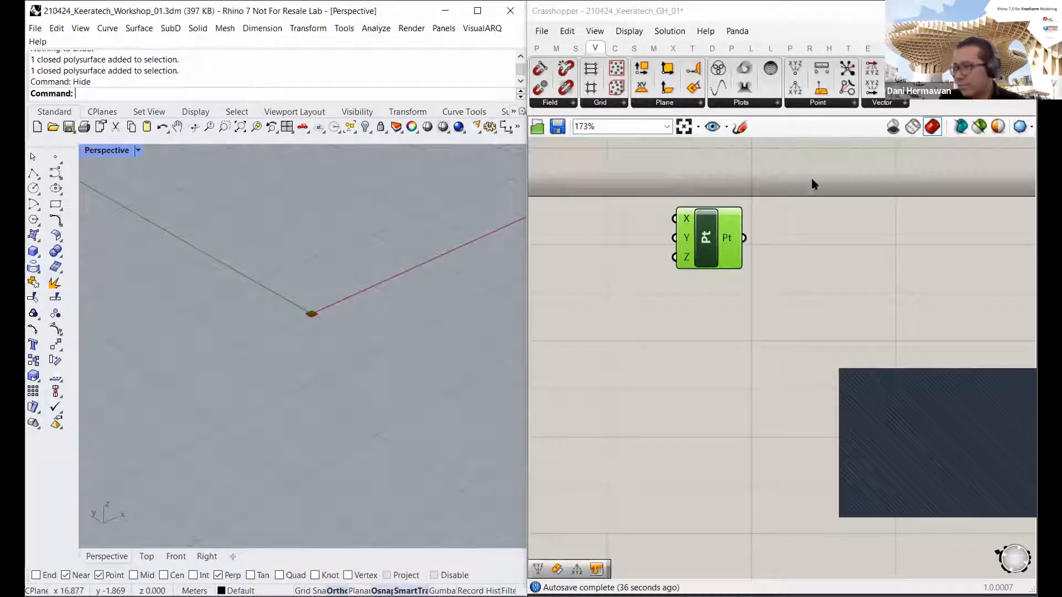
Step: Examine the X, Y and Z inputs of the Construct Point component and leave the component deselected
{"action": "scroll", "coordinate": [701, 274], "scroll_direction": "up", "scroll_amount": 5}
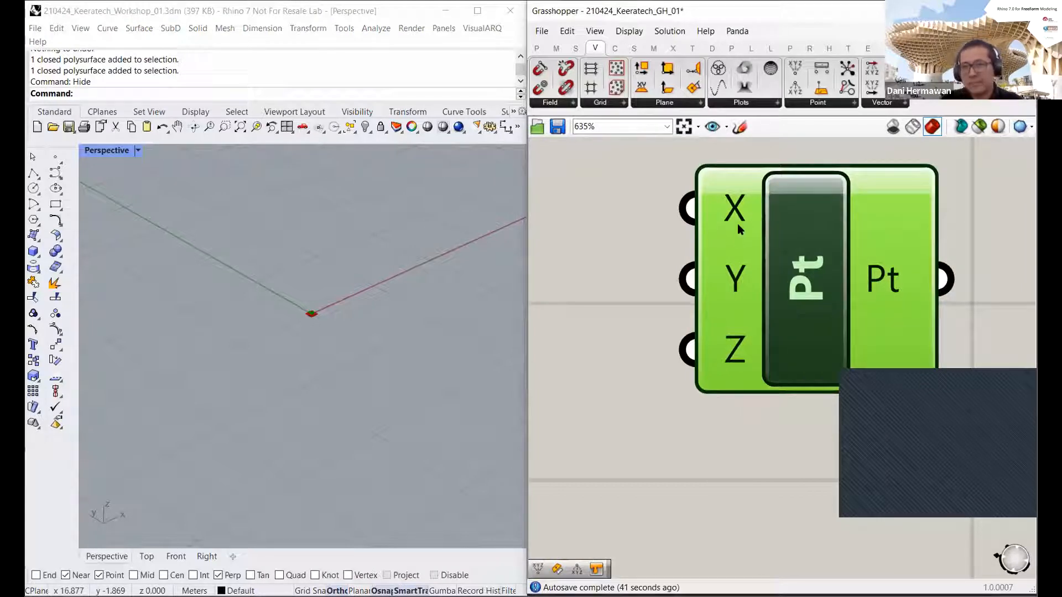
{"action": "scroll", "coordinate": [734, 217], "scroll_direction": "down", "scroll_amount": 3}
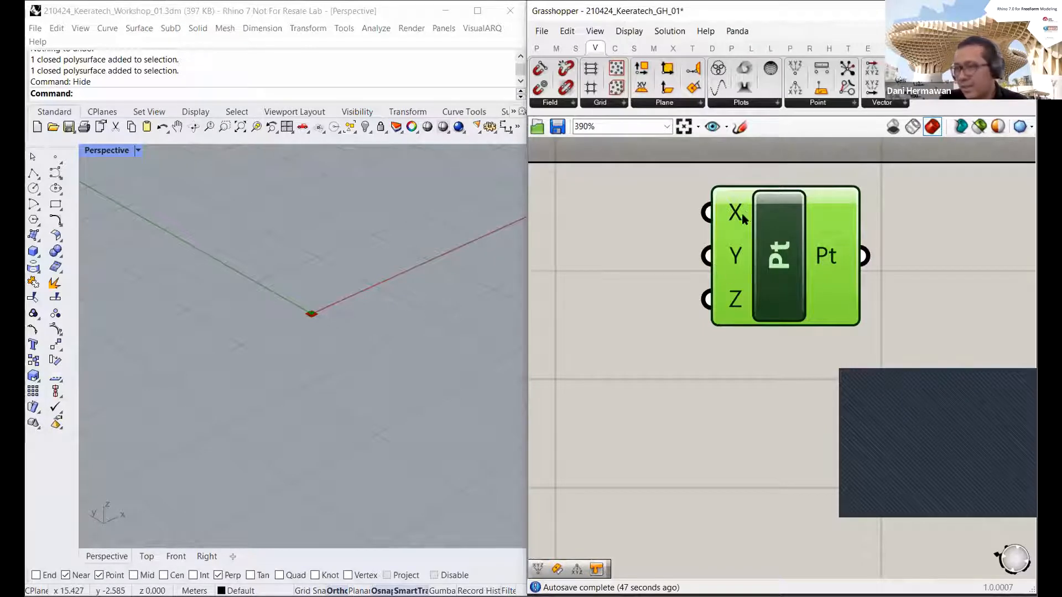
{"action": "scroll", "coordinate": [745, 217], "scroll_direction": "down", "scroll_amount": 4}
{"action": "key", "text": "Delete"}
{"action": "key", "text": "Delete"}
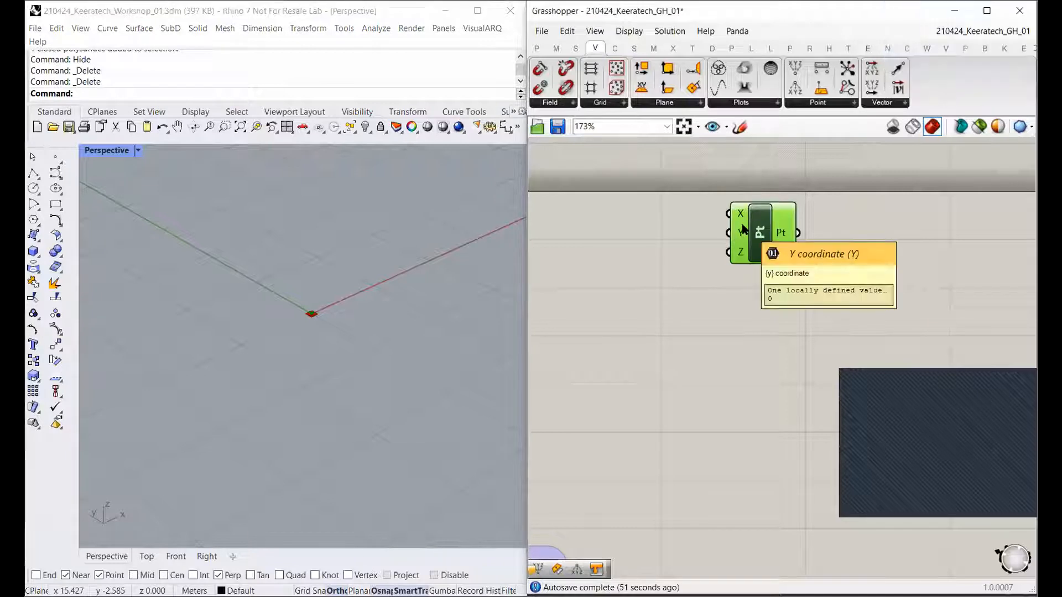
{"action": "left_click", "coordinate": [712, 361]}
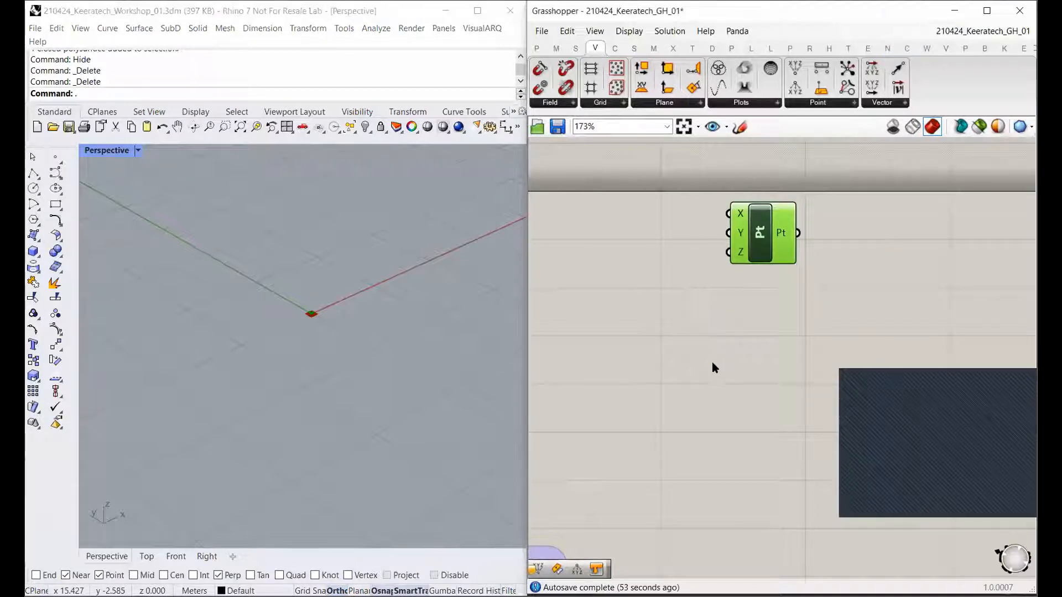
{"action": "left_click", "coordinate": [759, 233]}
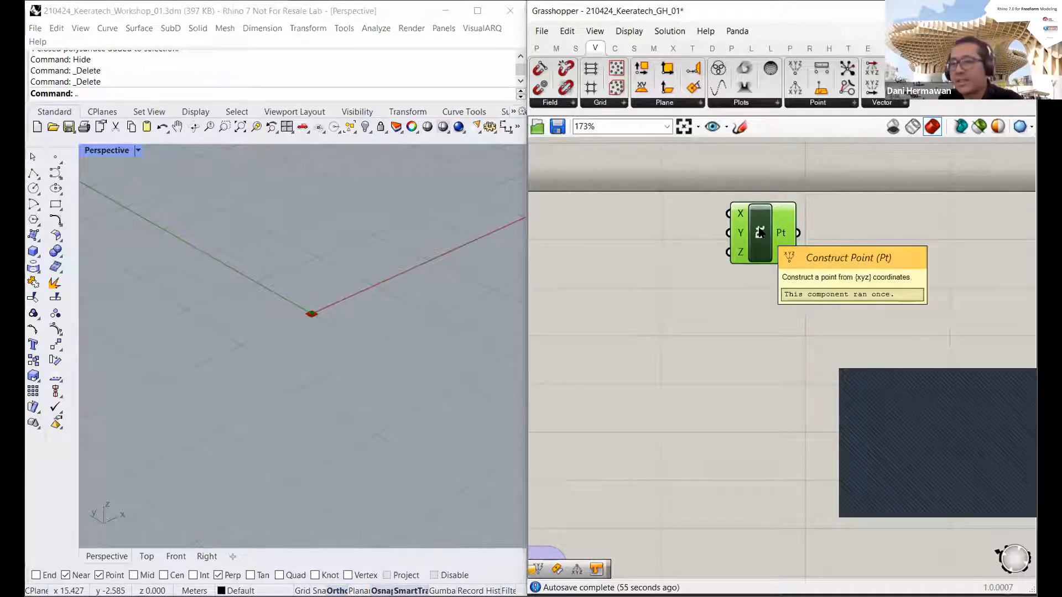
{"action": "left_click", "coordinate": [735, 358]}
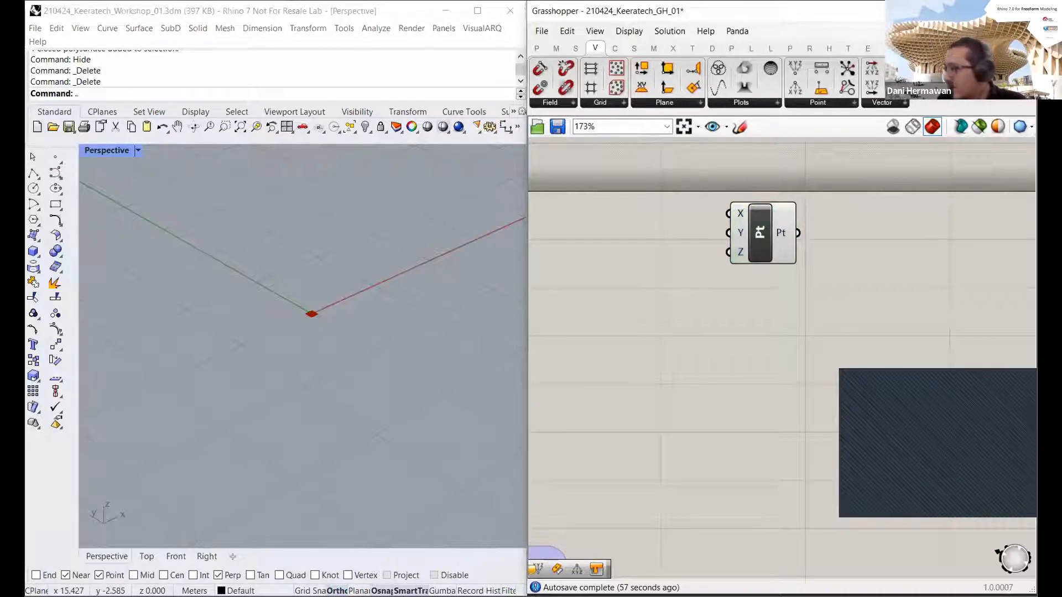
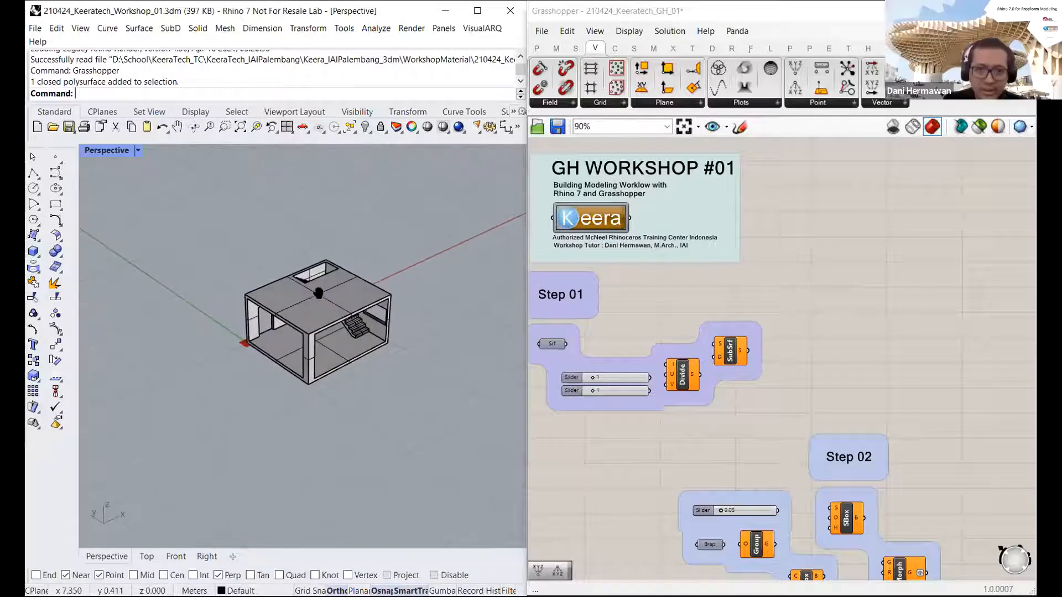
Step: Hide the building with its staircase in the reopened Rhino model using the Hide command
{"action": "left_click", "coordinate": [286, 291]}
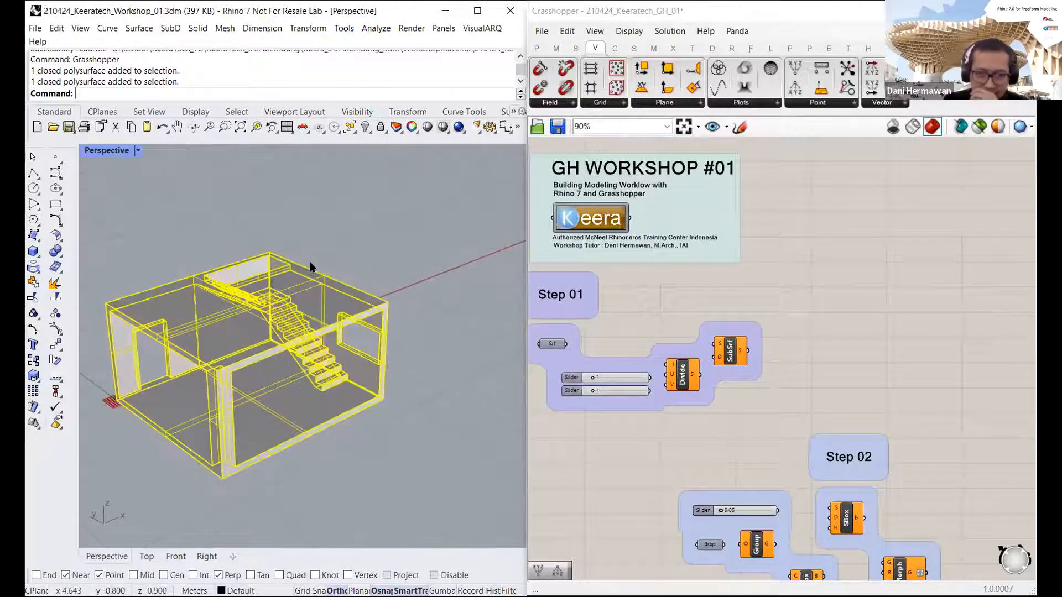
{"action": "scroll", "coordinate": [311, 263], "scroll_direction": "down", "scroll_amount": 4}
{"action": "right_click_drag", "start_coordinate": [310, 262], "coordinate": [343, 261], "text": "shift"}
{"action": "left_click", "coordinate": [343, 261]}
{"action": "left_click", "coordinate": [326, 297]}
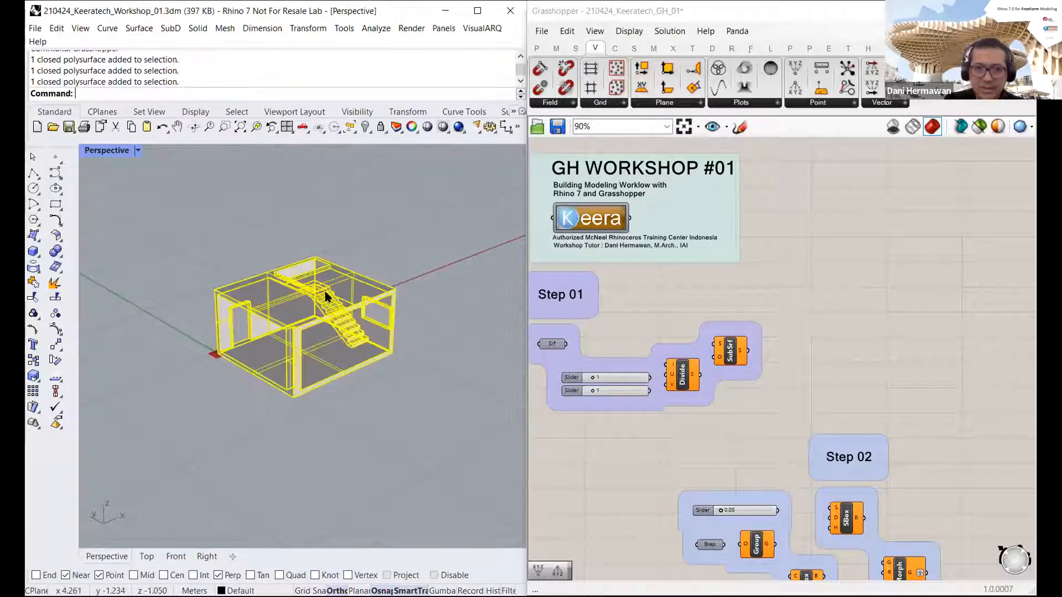
{"action": "type", "text": "hide"}
{"action": "key", "text": "Return"}
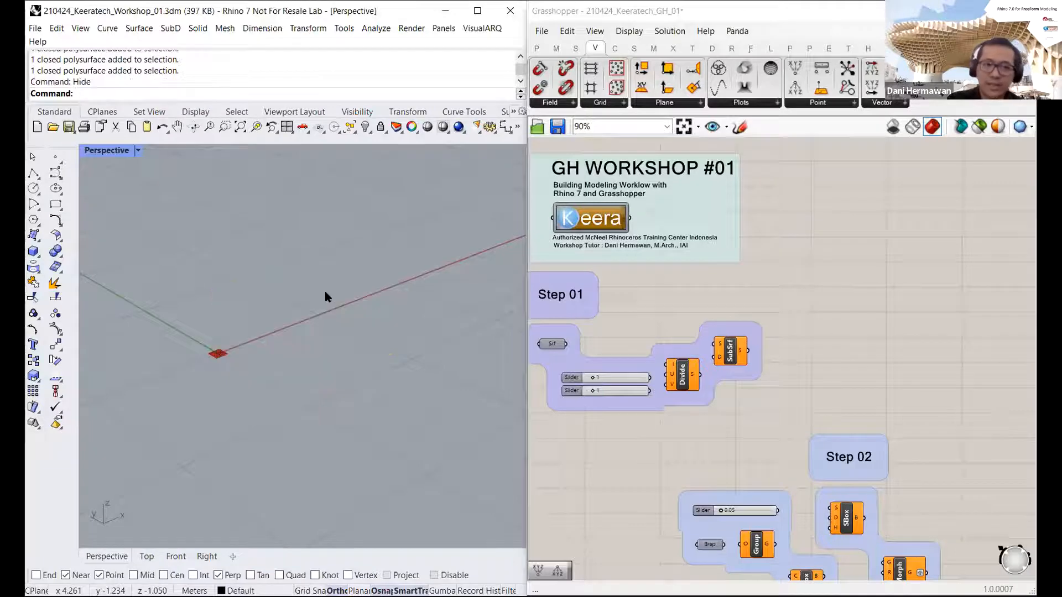
Step: Turn off the preview of the Rotate component in the Step 04 group of the Grasshopper definition
{"action": "scroll", "coordinate": [759, 329], "scroll_direction": "down", "scroll_amount": 6}
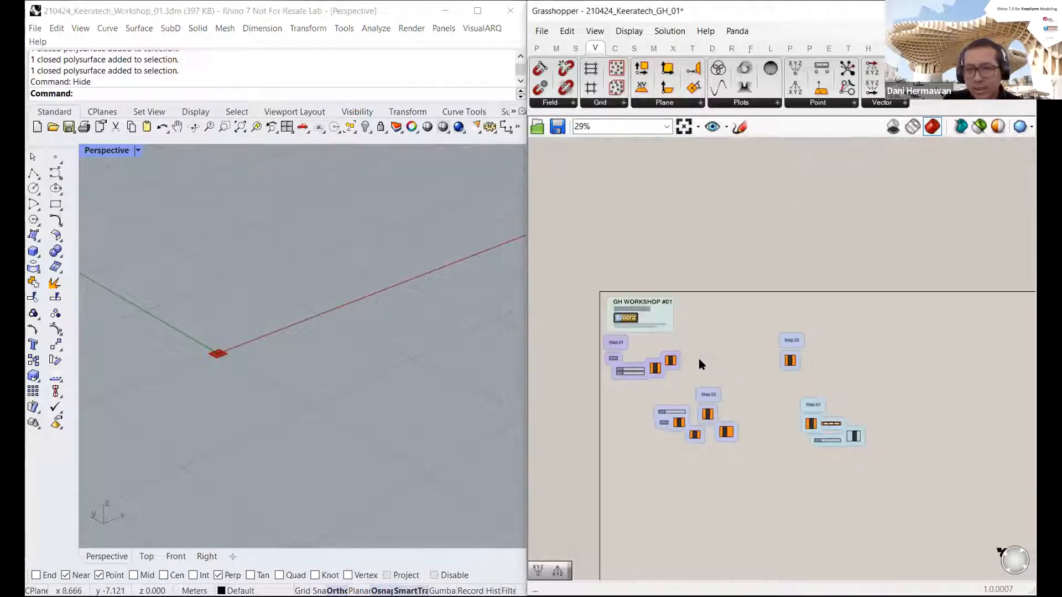
{"action": "scroll", "coordinate": [698, 359], "scroll_direction": "up", "scroll_amount": 2}
{"action": "scroll", "coordinate": [796, 426], "scroll_direction": "up", "scroll_amount": 6}
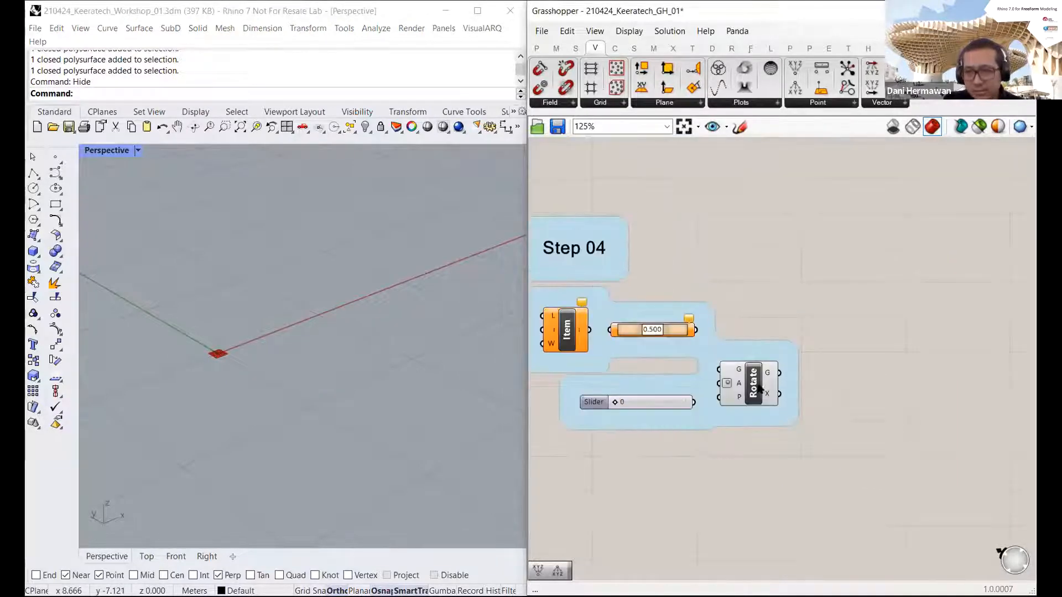
{"action": "left_click", "coordinate": [760, 389]}
{"action": "scroll", "coordinate": [750, 379], "scroll_direction": "down", "scroll_amount": 4}
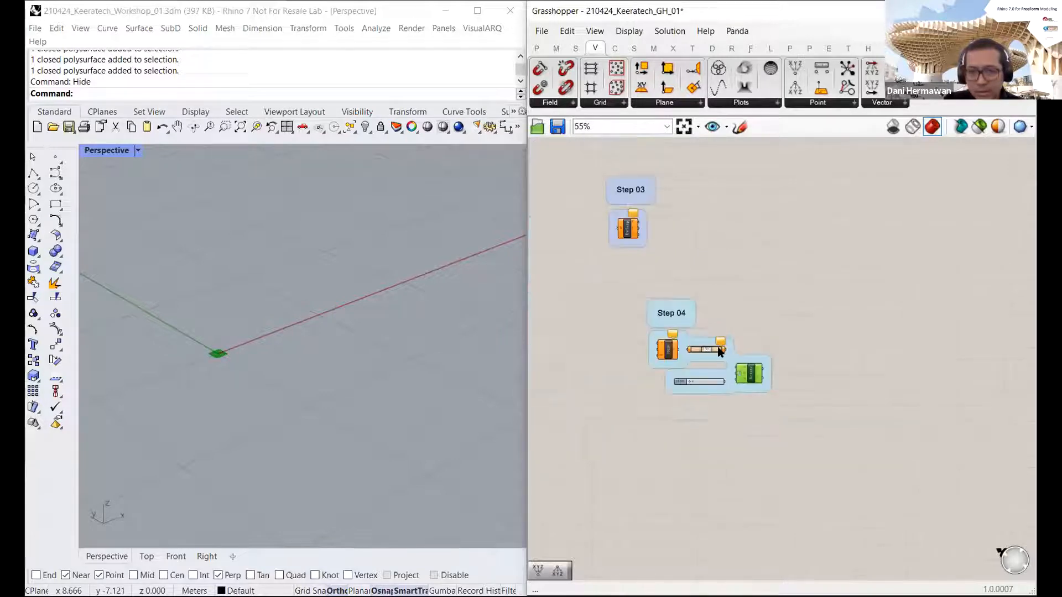
{"action": "right_click_drag", "start_coordinate": [640, 288], "coordinate": [703, 331]}
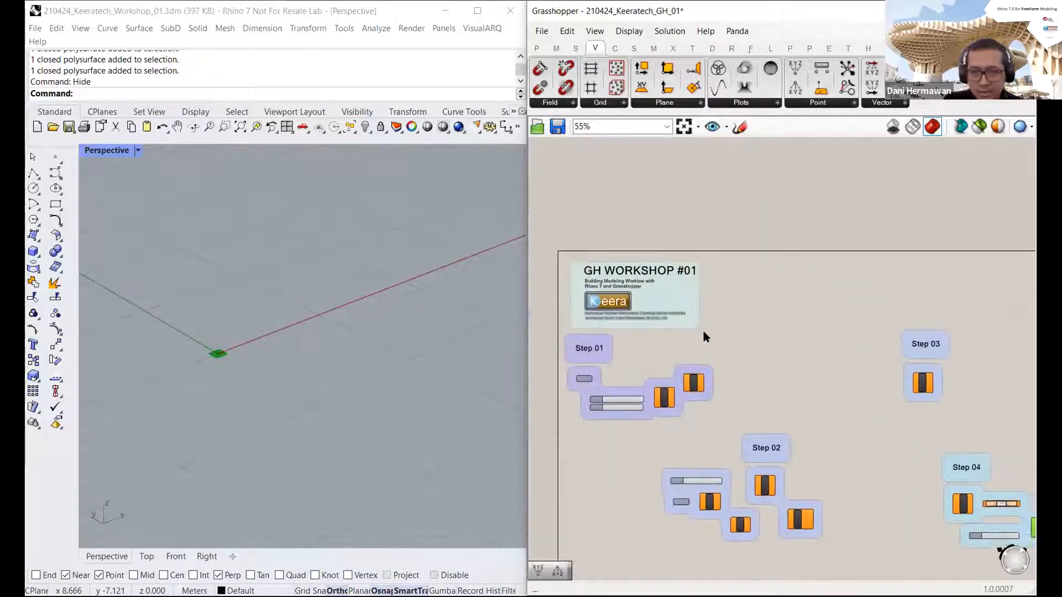
{"action": "right_click_drag", "start_coordinate": [873, 442], "coordinate": [769, 368]}
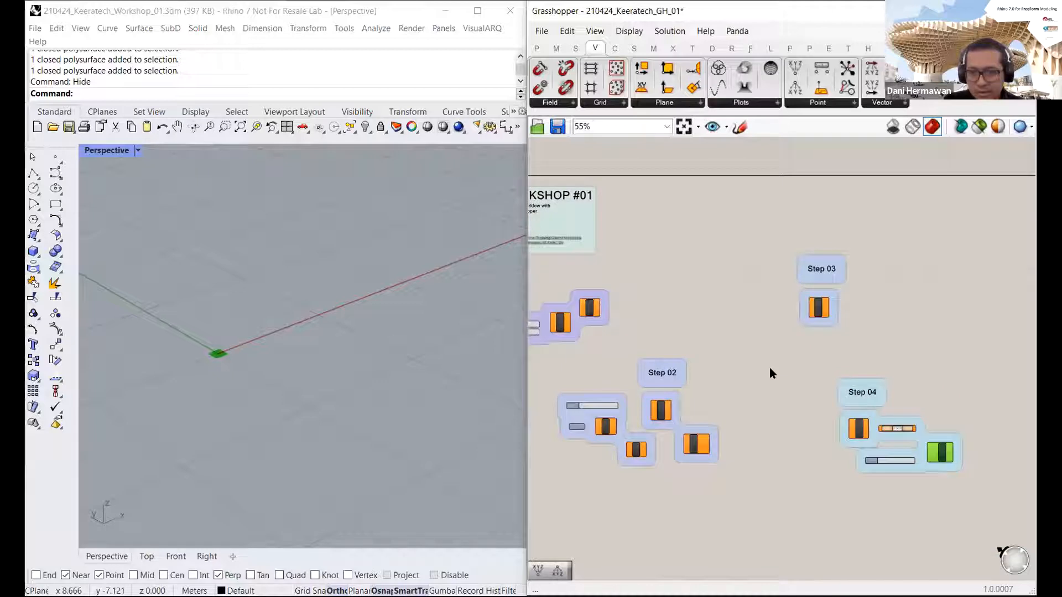
{"action": "right_click_drag", "start_coordinate": [764, 331], "coordinate": [702, 291]}
{"action": "scroll", "coordinate": [827, 380], "scroll_direction": "up", "scroll_amount": 5}
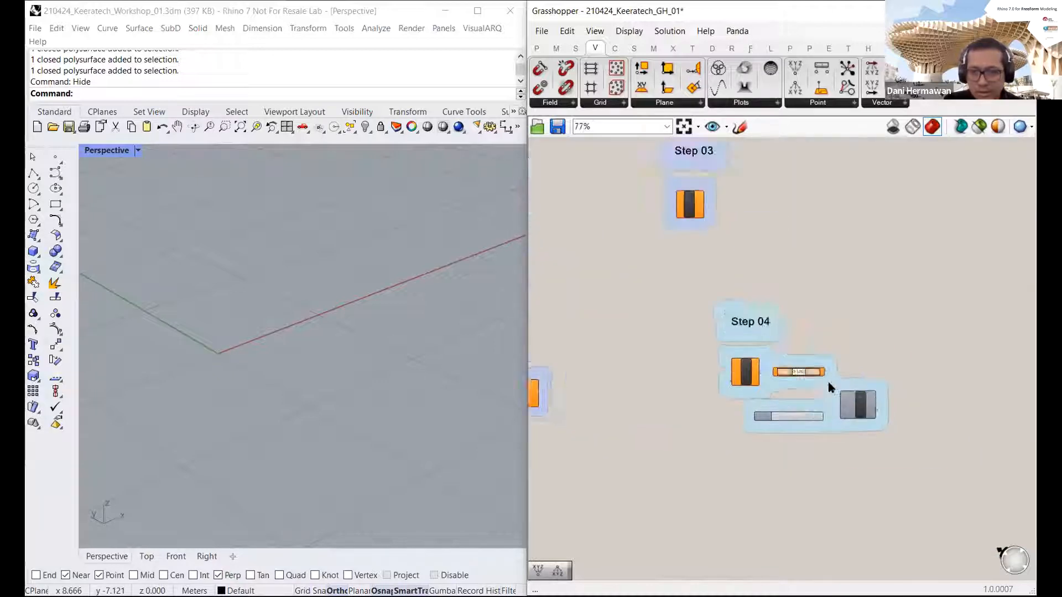
Step: Place a Construct Point component from the Vector category's Point group on the empty canvas between Step 01 and Step 03
{"action": "scroll", "coordinate": [658, 300], "scroll_direction": "down", "scroll_amount": 5}
{"action": "right_click_drag", "start_coordinate": [788, 372], "coordinate": [1023, 527]}
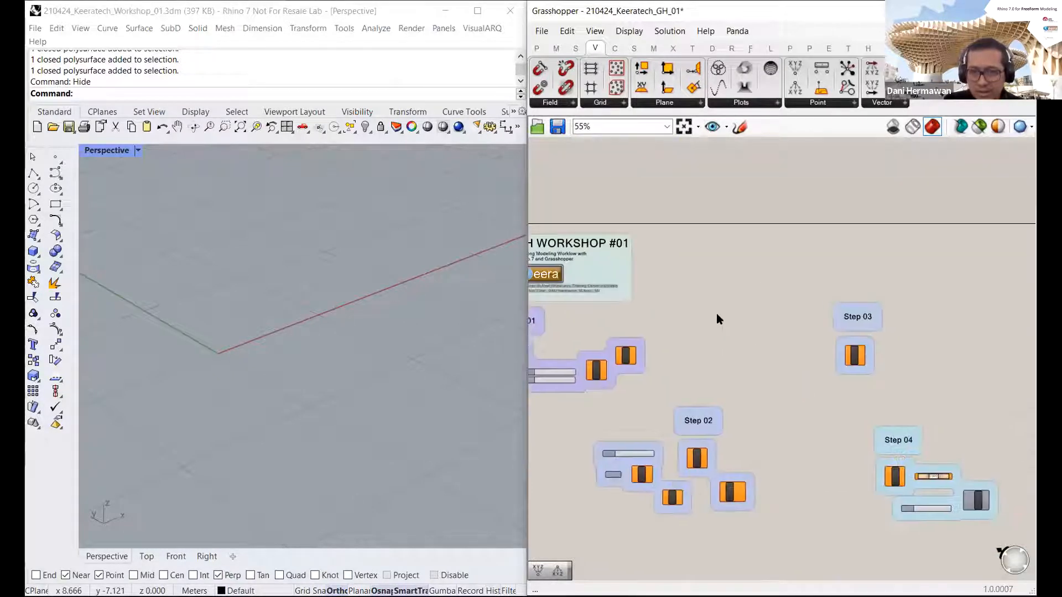
{"action": "right_click_drag", "start_coordinate": [682, 279], "coordinate": [673, 336]}
{"action": "scroll", "coordinate": [758, 235], "scroll_direction": "up", "scroll_amount": 7}
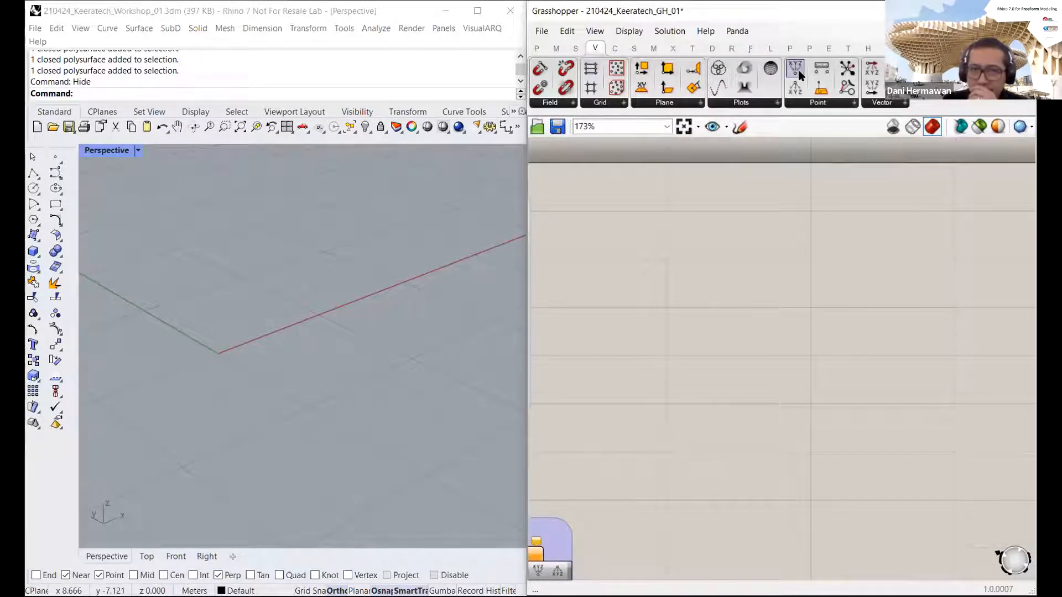
{"action": "left_click_drag", "start_coordinate": [798, 69], "coordinate": [770, 266]}
{"action": "scroll", "coordinate": [726, 257], "scroll_direction": "up", "scroll_amount": 3}
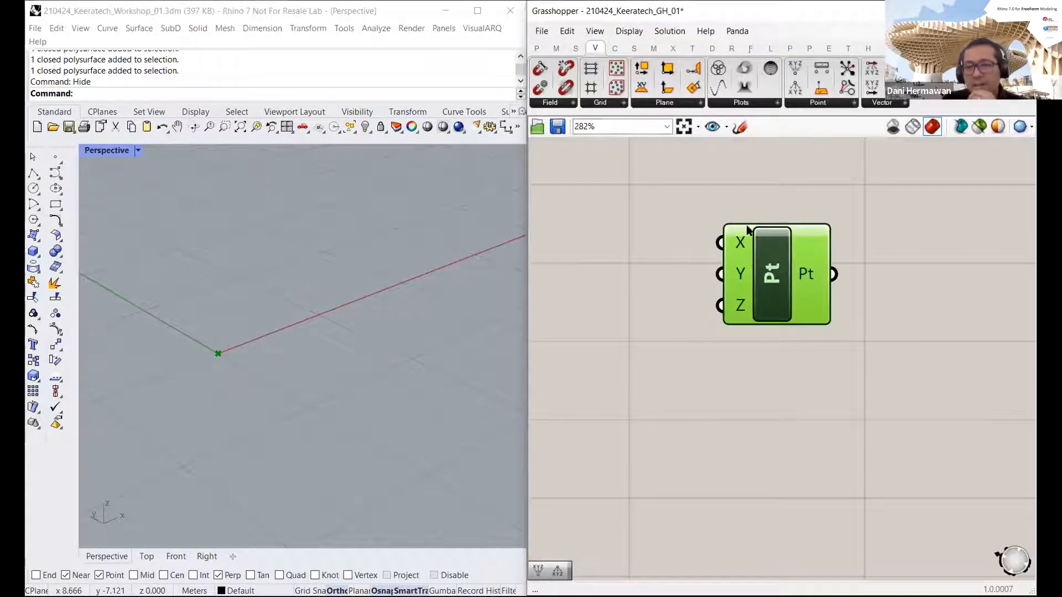
Step: Place a Number Slider from the Params category's Input group on the canvas beside the Construct Point component's inputs
{"action": "right_click_drag", "start_coordinate": [723, 267], "coordinate": [791, 315]}
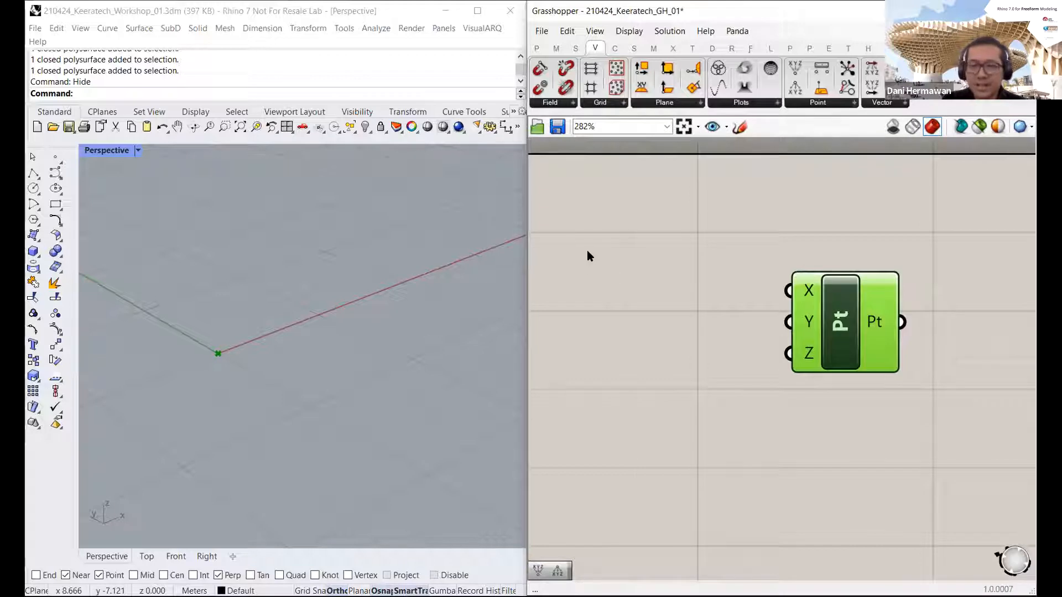
{"action": "right_click_drag", "start_coordinate": [587, 256], "coordinate": [621, 252]}
{"action": "left_click", "coordinate": [537, 49]}
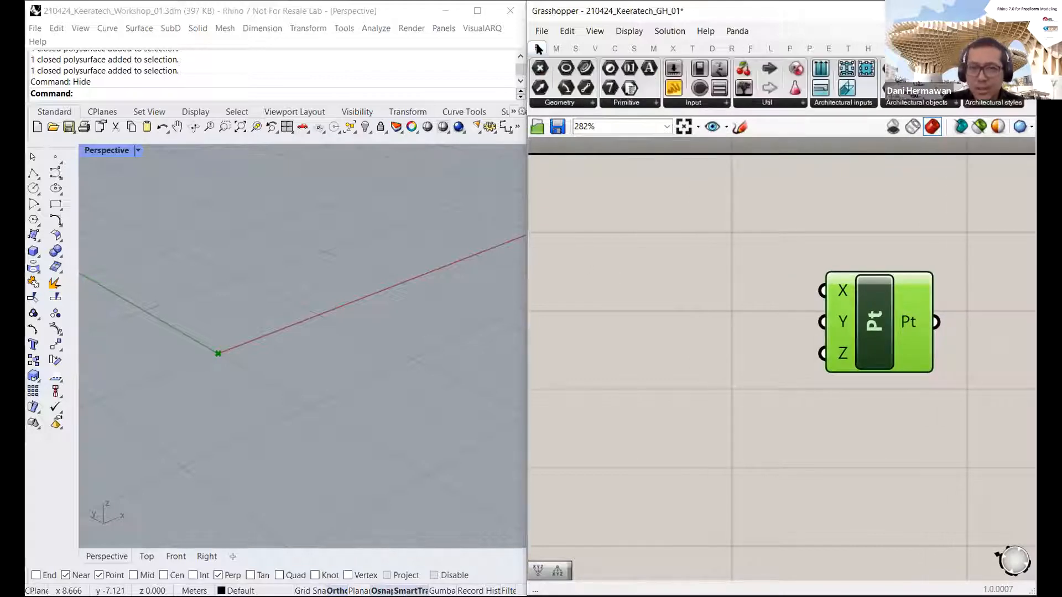
{"action": "left_click", "coordinate": [602, 244]}
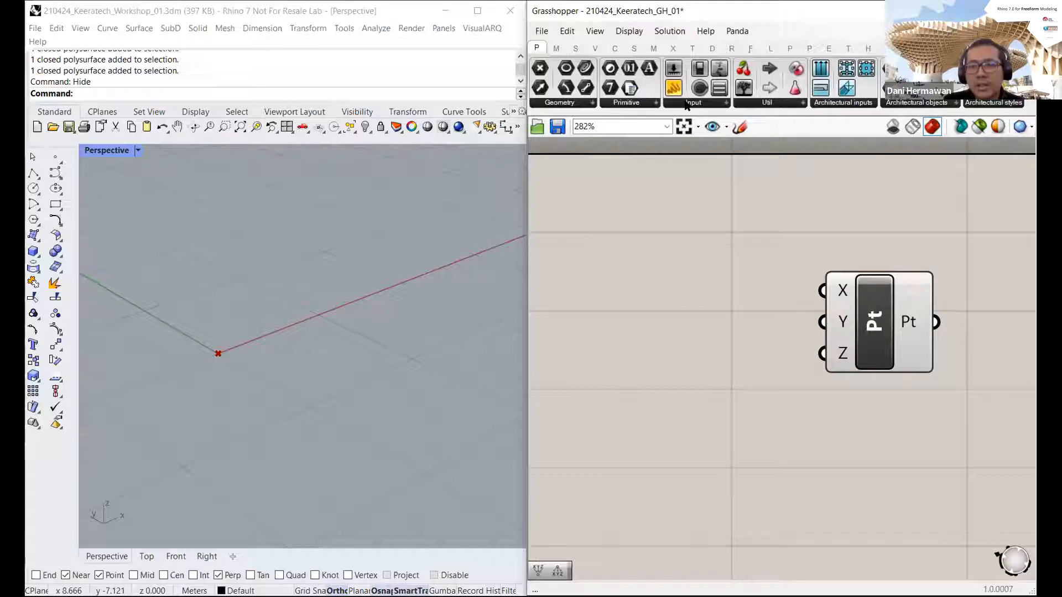
{"action": "left_click", "coordinate": [712, 105]}
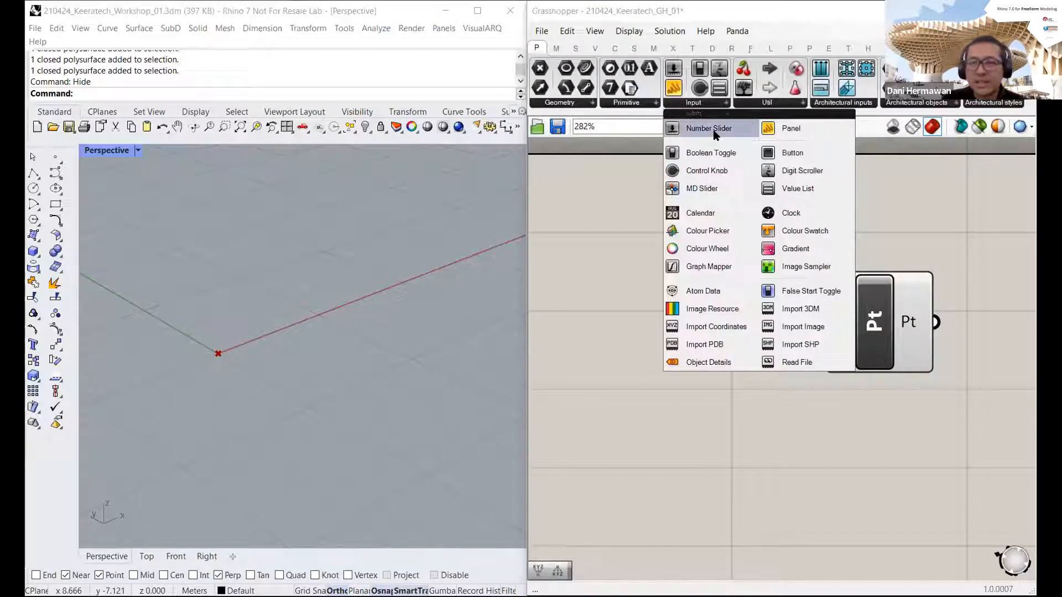
{"action": "left_click", "coordinate": [713, 131]}
{"action": "left_click", "coordinate": [647, 293]}
{"action": "scroll", "coordinate": [701, 265], "scroll_direction": "down", "scroll_amount": 2}
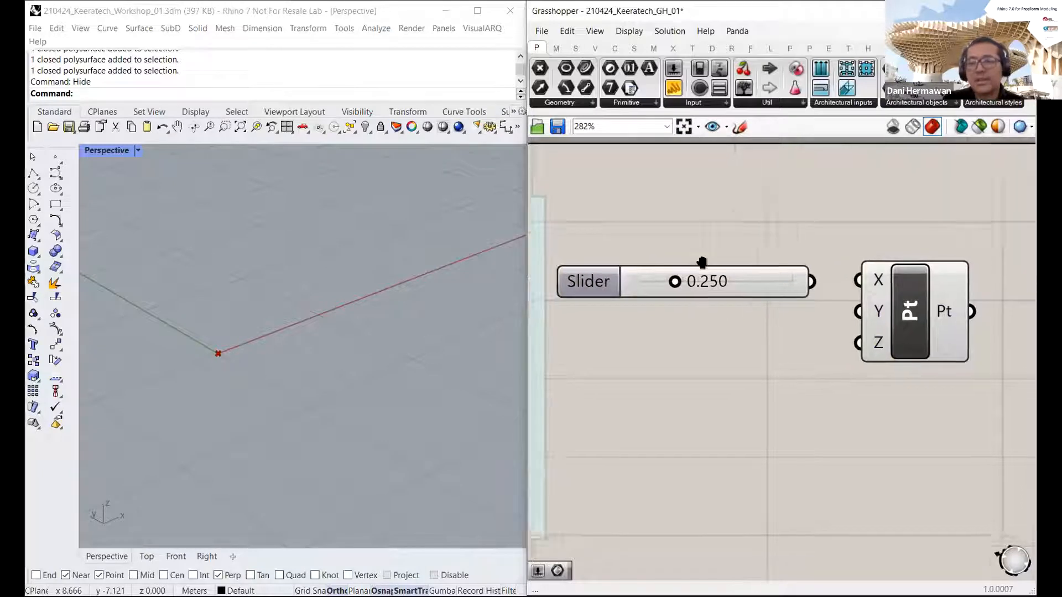
Step: Copy the number slider twice to stack three beside Construct Point, and move the component slightly farther from them
{"action": "left_click", "coordinate": [762, 274]}
{"action": "scroll", "coordinate": [905, 297], "scroll_direction": "up", "scroll_amount": 1}
{"action": "left_click_drag", "start_coordinate": [905, 298], "coordinate": [955, 292]}
{"action": "left_click", "coordinate": [752, 261]}
{"action": "left_click_drag", "start_coordinate": [752, 262], "coordinate": [761, 259]}
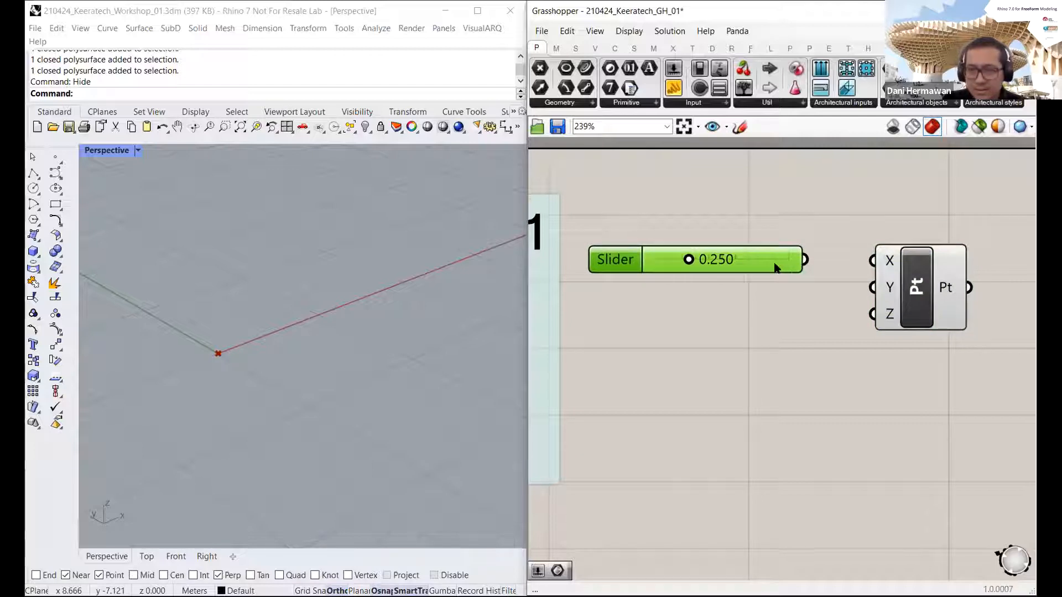
{"action": "left_click_drag", "start_coordinate": [764, 264], "coordinate": [756, 325], "text": "alt"}
{"action": "right_click_drag", "start_coordinate": [787, 311], "coordinate": [775, 321]}
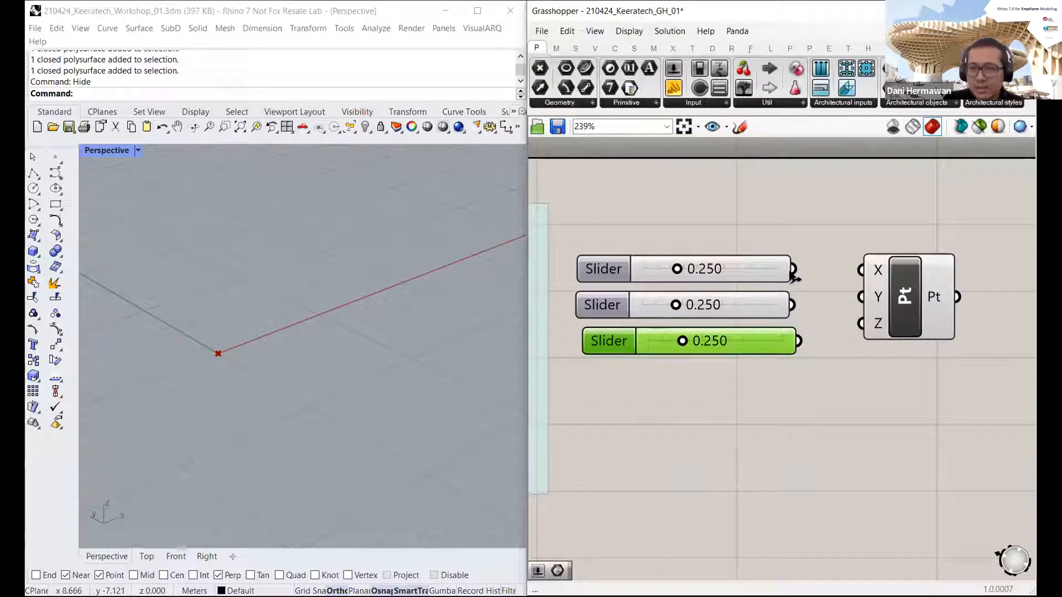
{"action": "left_click_drag", "start_coordinate": [907, 293], "coordinate": [921, 296]}
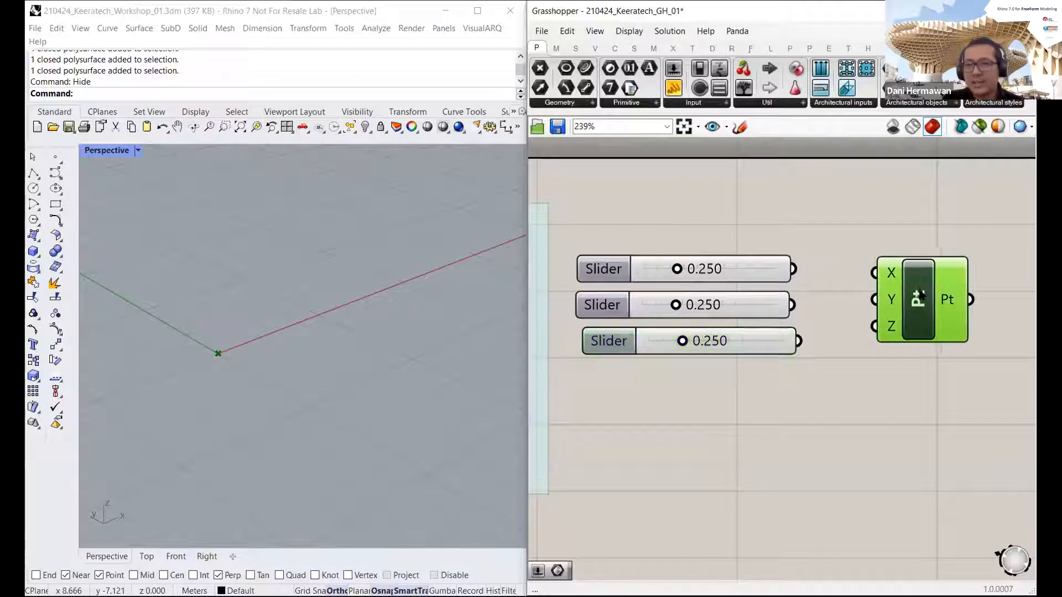
{"action": "scroll", "coordinate": [727, 284], "scroll_direction": "up", "scroll_amount": 2}
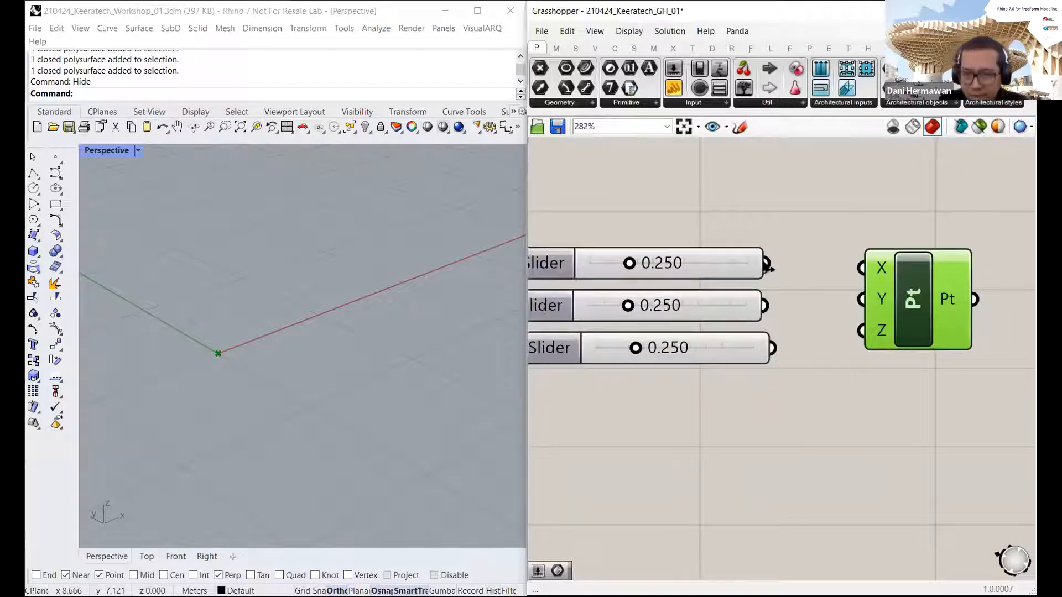
Step: Align the three stacked number sliders along their right edges and leave them deselected
{"action": "left_click_drag", "start_coordinate": [777, 217], "coordinate": [719, 388]}
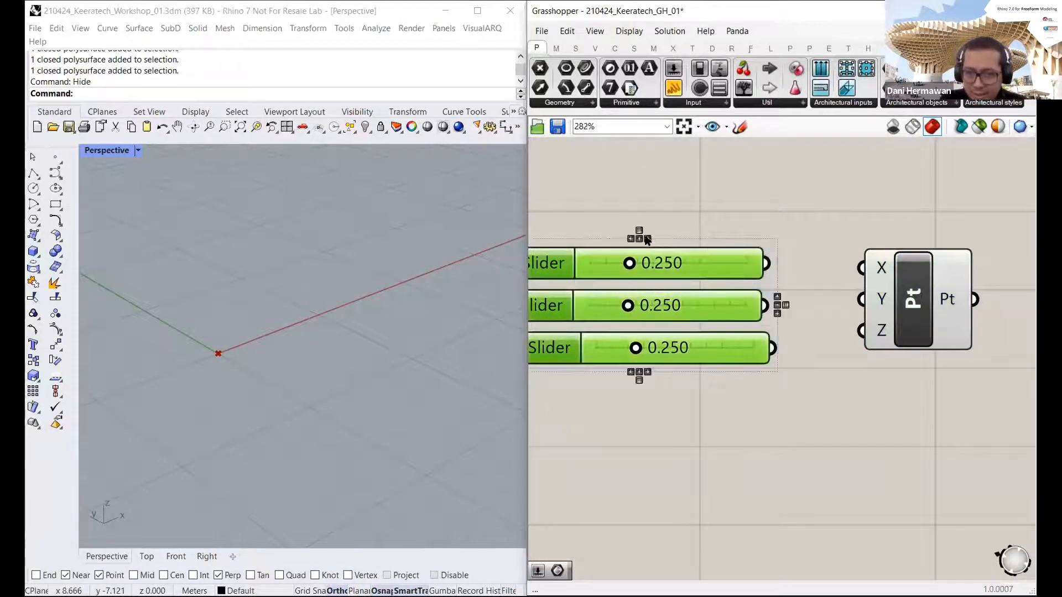
{"action": "left_click", "coordinate": [647, 239]}
{"action": "left_click", "coordinate": [787, 235]}
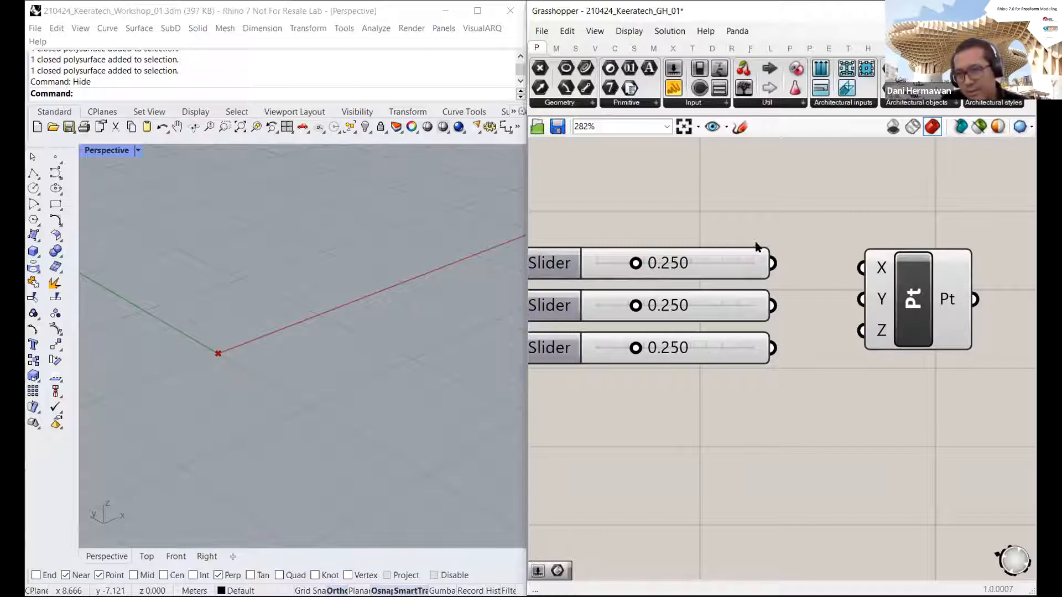
Step: Connect the three sliders, in order from the upper one, to the X, Y and Z inputs of Construct Point
{"action": "left_click_drag", "start_coordinate": [774, 268], "coordinate": [861, 267]}
{"action": "left_click_drag", "start_coordinate": [772, 307], "coordinate": [854, 298]}
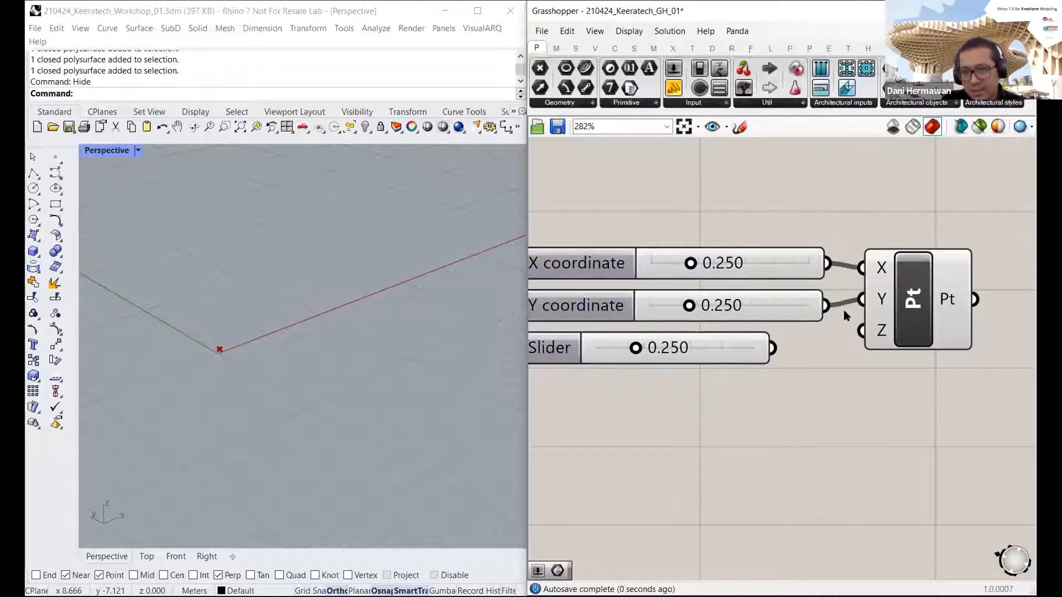
{"action": "left_click_drag", "start_coordinate": [772, 348], "coordinate": [861, 330]}
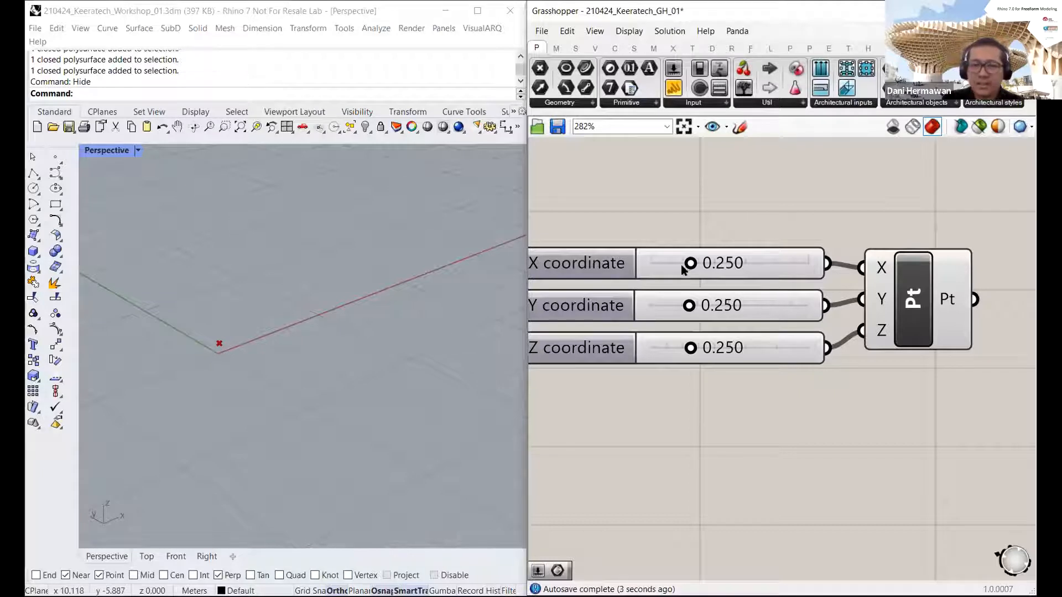
Step: Set the X coordinate slider to 1.000, the Y coordinate slider to 0.992 and the Z coordinate slider to 0.793
{"action": "left_click_drag", "start_coordinate": [691, 264], "coordinate": [809, 263]}
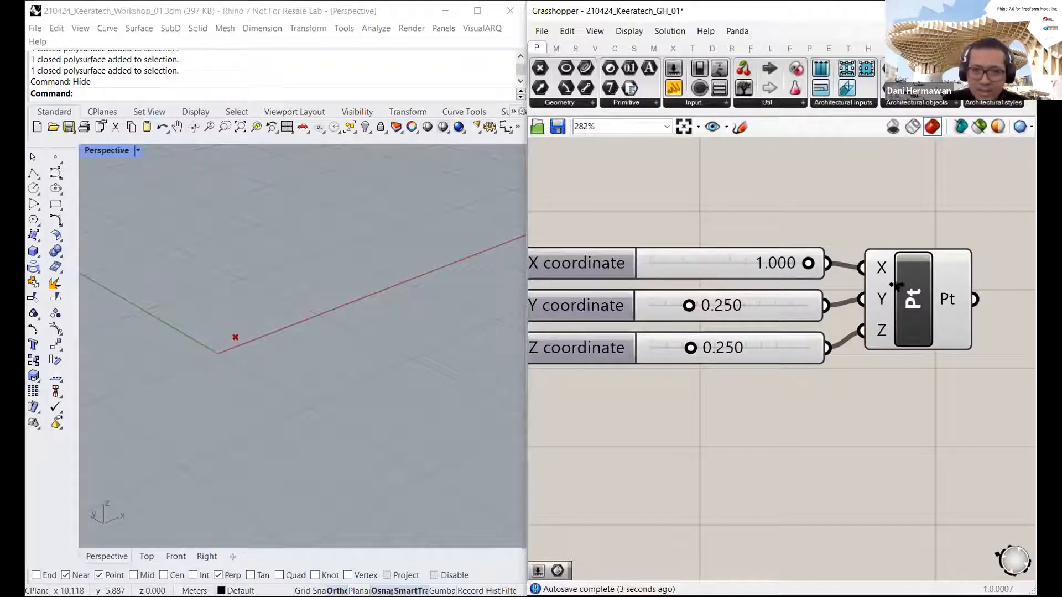
{"action": "left_click_drag", "start_coordinate": [691, 306], "coordinate": [805, 306]}
{"action": "left_click_drag", "start_coordinate": [691, 348], "coordinate": [788, 362]}
Step: Select the Construct Point component to highlight its point, and set the Z and Y coordinate sliders to 1.000
{"action": "scroll", "coordinate": [790, 365], "scroll_direction": "down", "scroll_amount": 3}
{"action": "scroll", "coordinate": [810, 335], "scroll_direction": "up", "scroll_amount": 3}
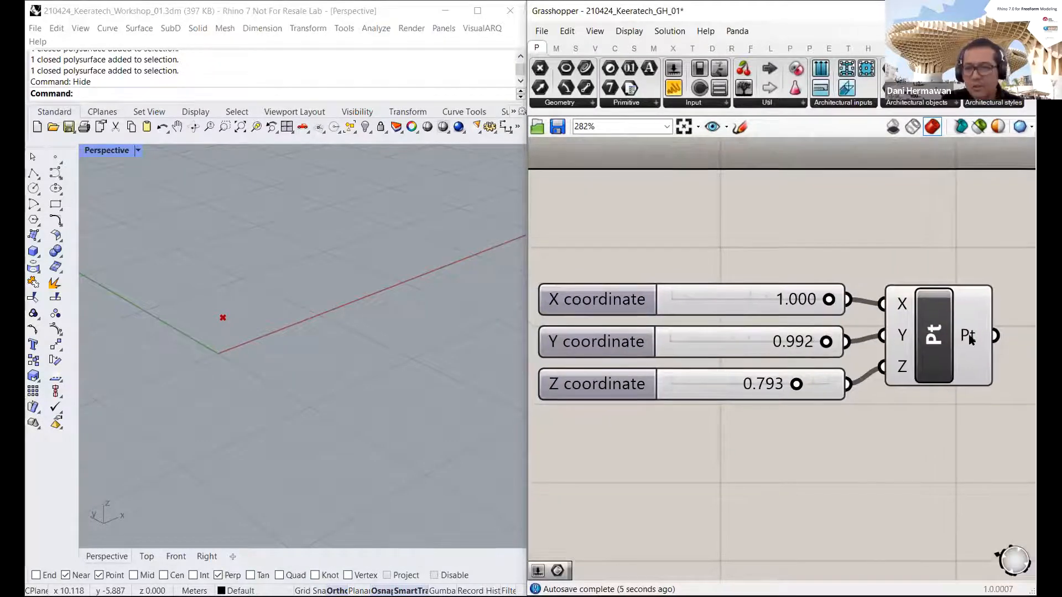
{"action": "left_click", "coordinate": [944, 343]}
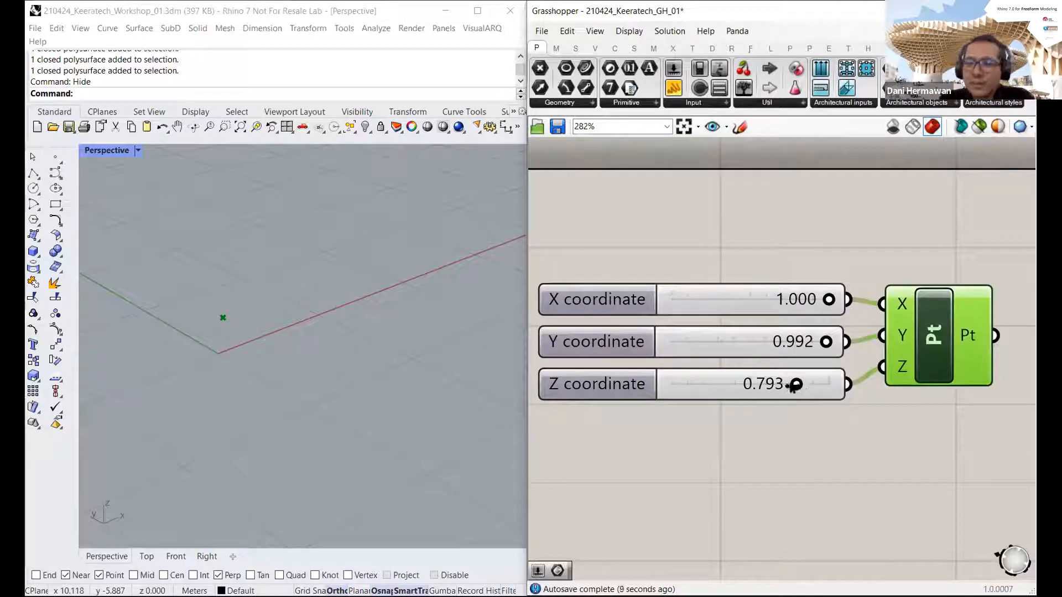
{"action": "left_click_drag", "start_coordinate": [794, 385], "coordinate": [827, 385]}
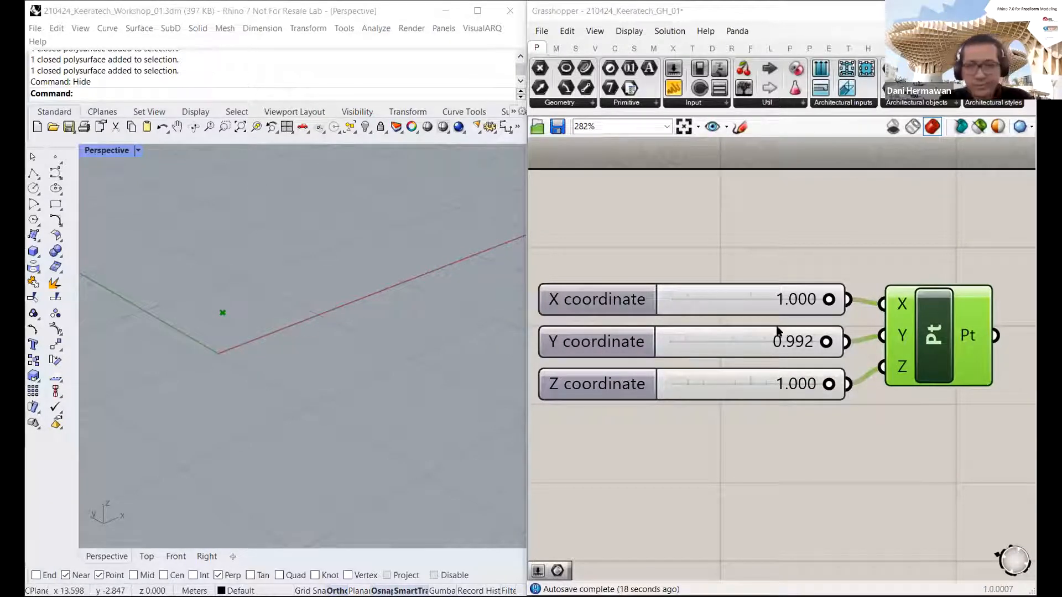
{"action": "left_click_drag", "start_coordinate": [825, 343], "coordinate": [851, 342]}
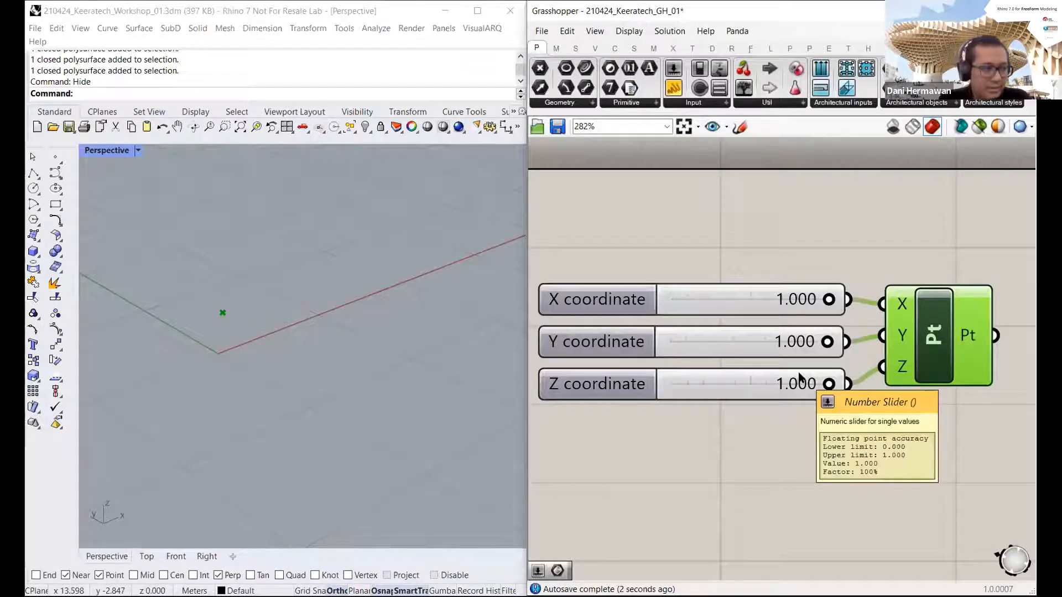
Step: Lower the Z coordinate slider to 0.769 to move the point, and return the slider to 1.000
{"action": "left_click_drag", "start_coordinate": [828, 384], "coordinate": [747, 383]}
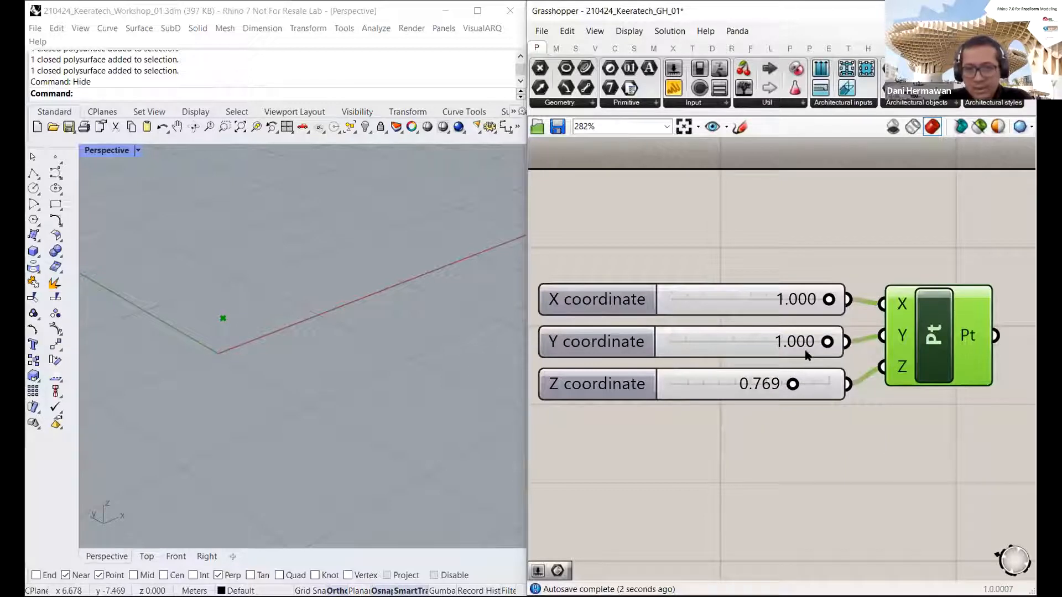
{"action": "mouse_move", "coordinate": [826, 342]}
{"action": "left_mouse_down"}
{"action": "mouse_move", "coordinate": [728, 342]}
{"action": "mouse_move", "coordinate": [827, 342]}
{"action": "left_mouse_up"}
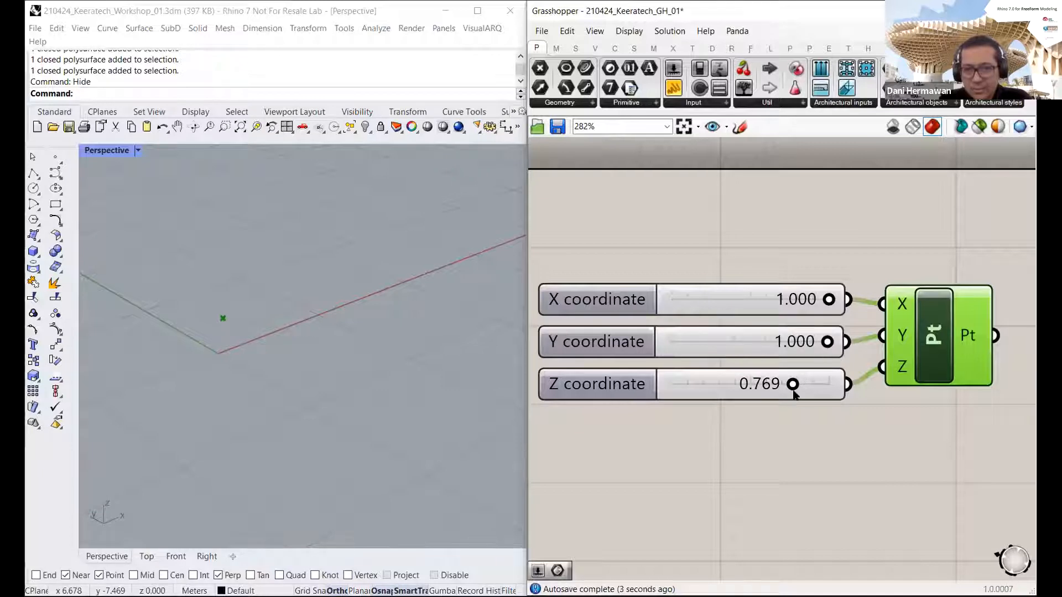
{"action": "left_click_drag", "start_coordinate": [793, 384], "coordinate": [834, 384]}
{"action": "mouse_move", "coordinate": [758, 379]}
{"action": "left_mouse_down"}
{"action": "mouse_move", "coordinate": [735, 381]}
{"action": "mouse_move", "coordinate": [748, 379]}
{"action": "left_mouse_up"}
{"action": "mouse_move", "coordinate": [827, 381]}
{"action": "left_mouse_down"}
{"action": "mouse_move", "coordinate": [666, 383]}
{"action": "mouse_move", "coordinate": [830, 383]}
{"action": "left_mouse_up"}
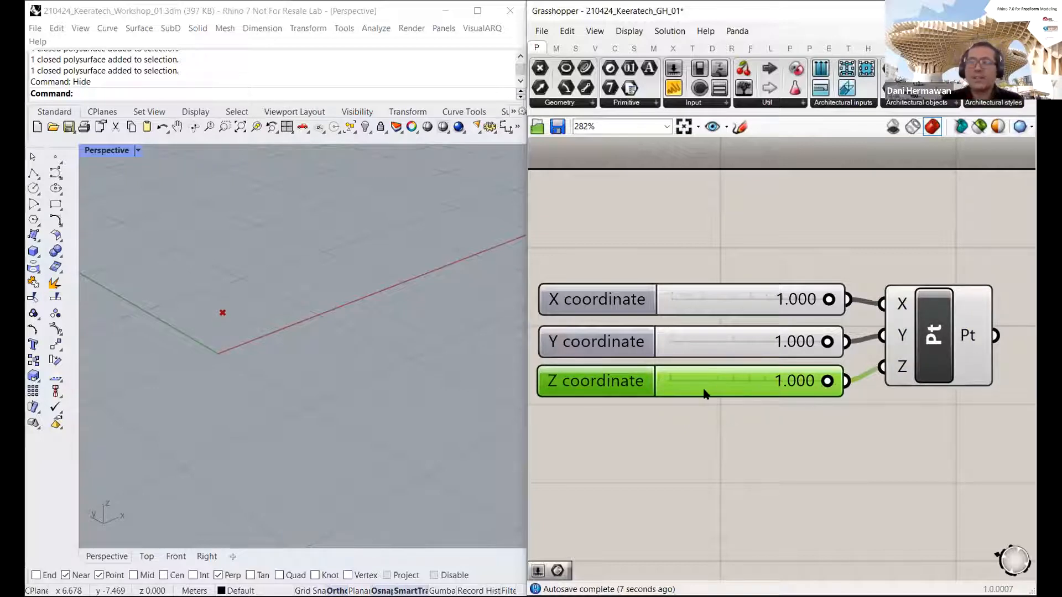
{"action": "left_click", "coordinate": [717, 402]}
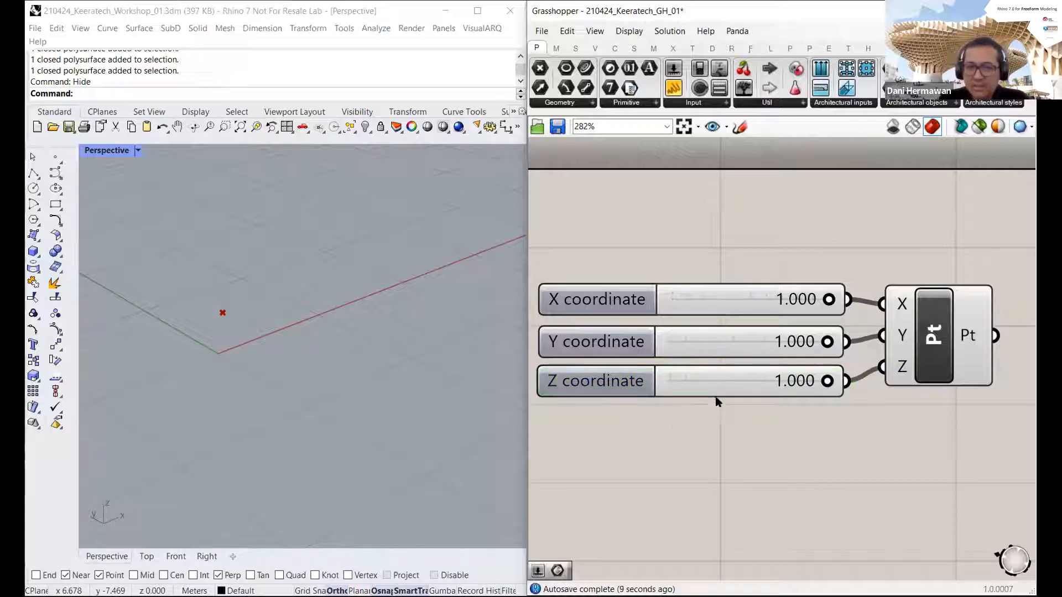
Step: Set the maximum of the Z coordinate slider's numeric domain to 10 and accept the slider settings
{"action": "right_click_drag", "start_coordinate": [756, 380], "coordinate": [757, 365]}
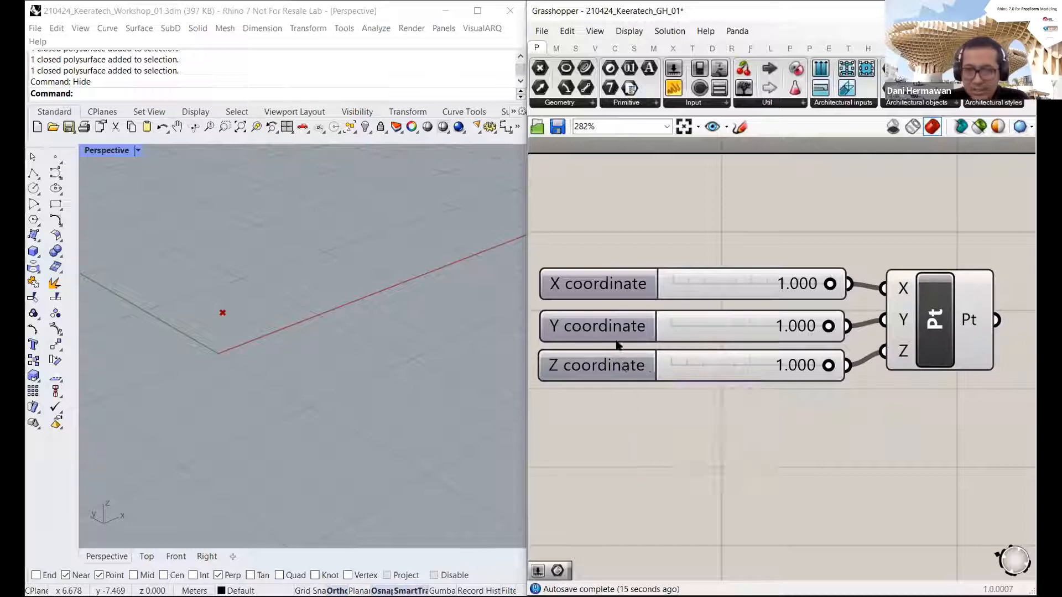
{"action": "left_click", "coordinate": [617, 368]}
{"action": "double_click", "coordinate": [618, 368]}
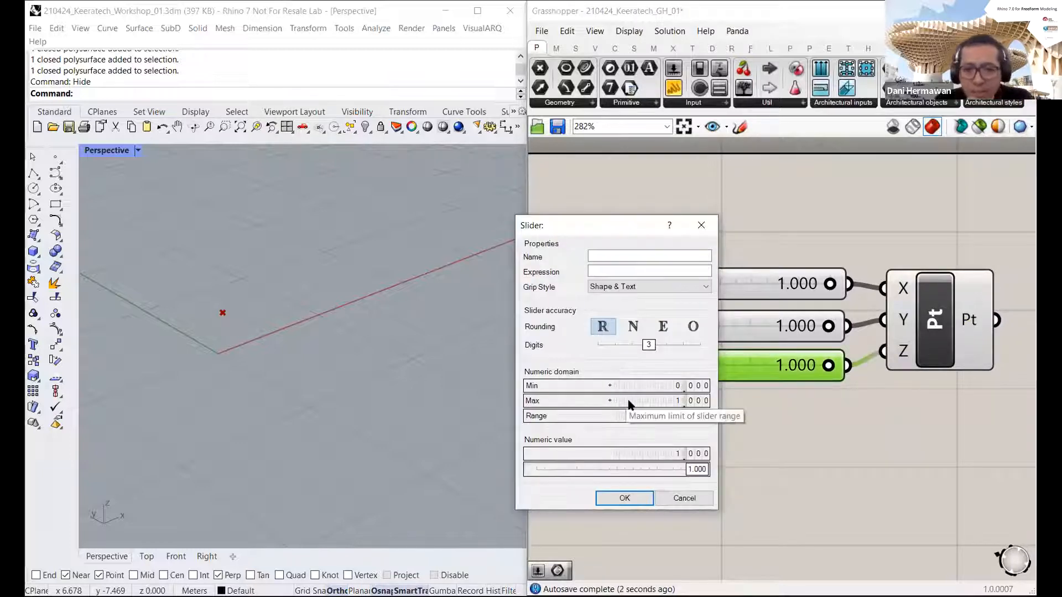
{"action": "double_click", "coordinate": [660, 401]}
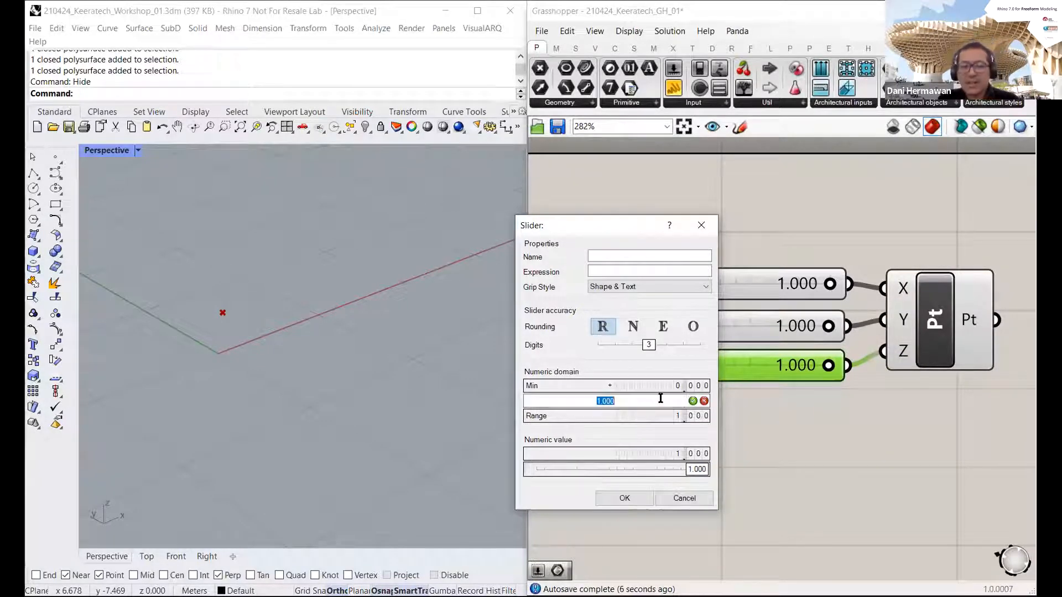
{"action": "type", "text": "1"}
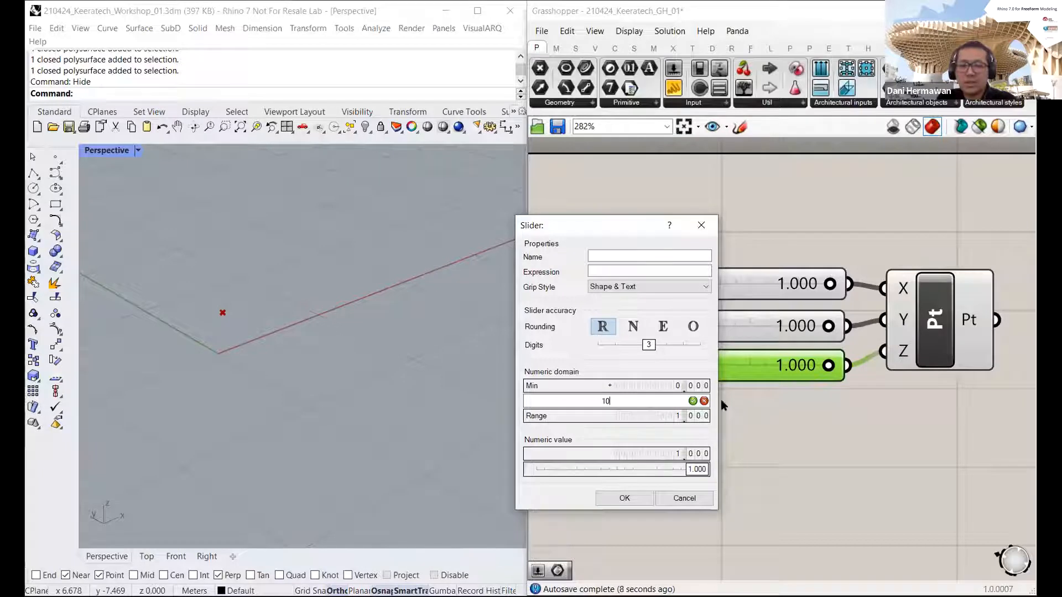
{"action": "type", "text": "0"}
{"action": "left_click", "coordinate": [692, 400]}
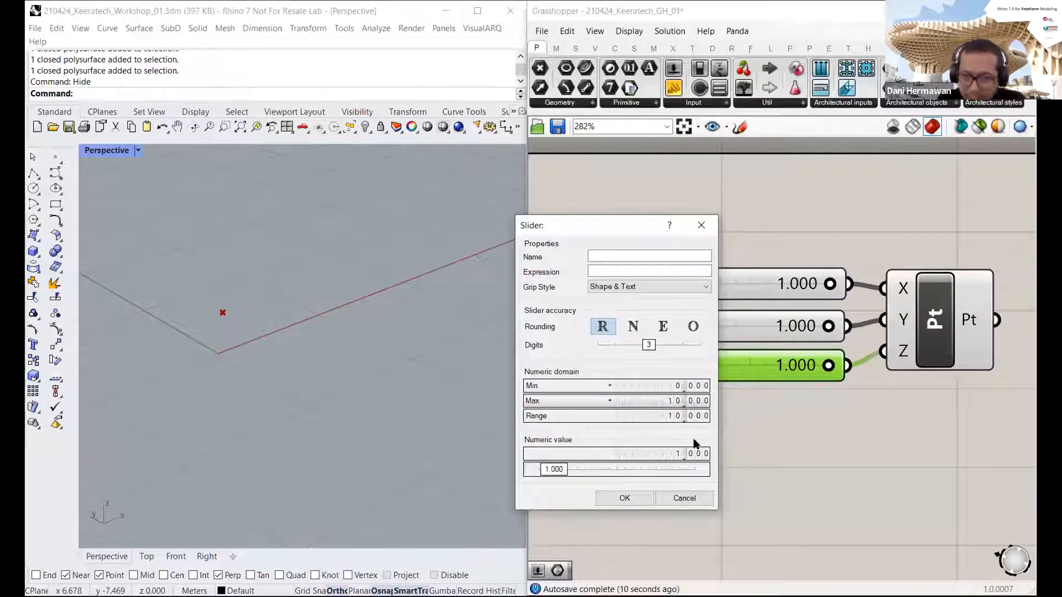
{"action": "left_click", "coordinate": [643, 498]}
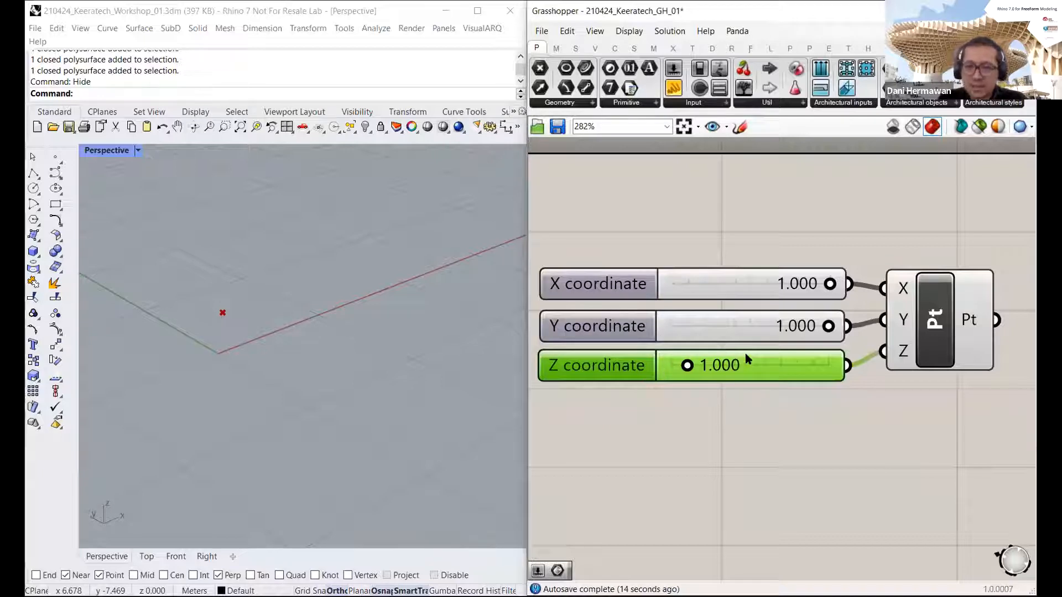
Step: Raise the Z coordinate slider to 4.975, with the Construct Point component selected to highlight its point
{"action": "left_click_drag", "start_coordinate": [692, 375], "coordinate": [749, 367]}
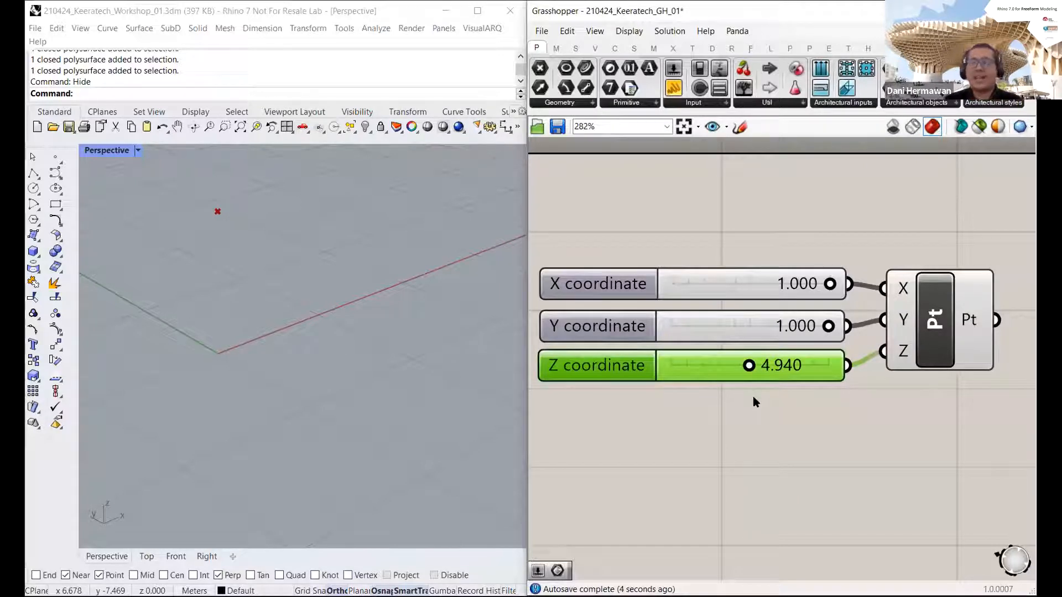
{"action": "right_click_drag", "start_coordinate": [800, 403], "coordinate": [807, 438]}
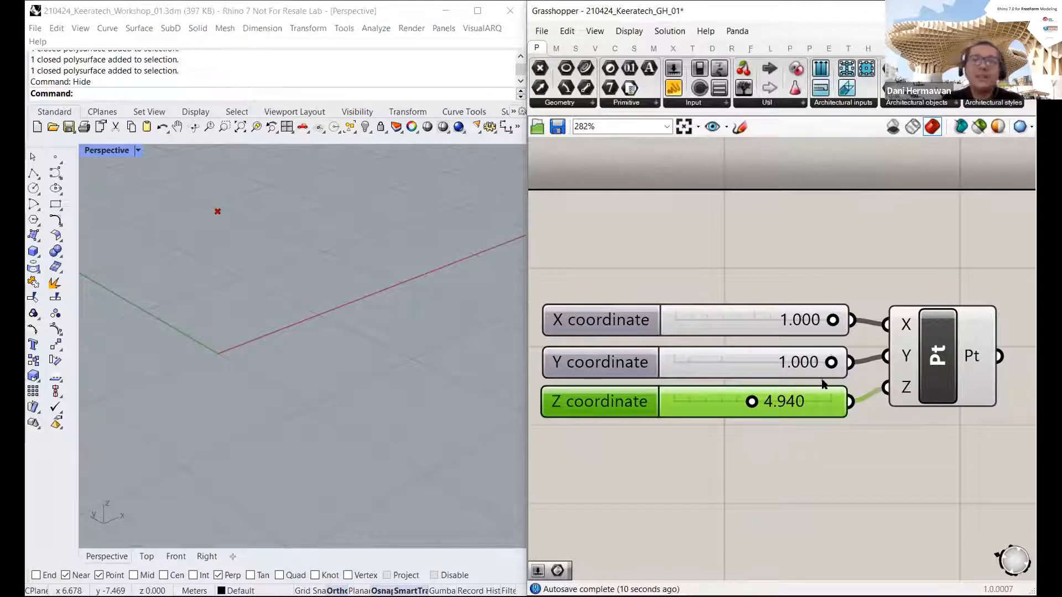
{"action": "left_click", "coordinate": [935, 346]}
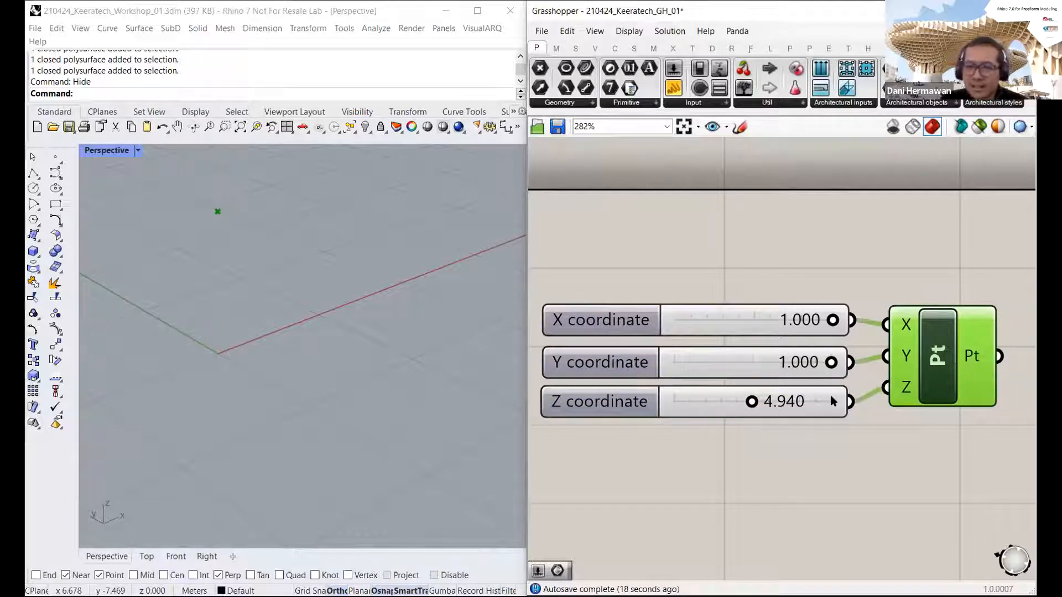
{"action": "mouse_move", "coordinate": [752, 402]}
{"action": "left_mouse_down"}
{"action": "mouse_move", "coordinate": [734, 403]}
{"action": "mouse_move", "coordinate": [755, 404]}
{"action": "left_mouse_up"}
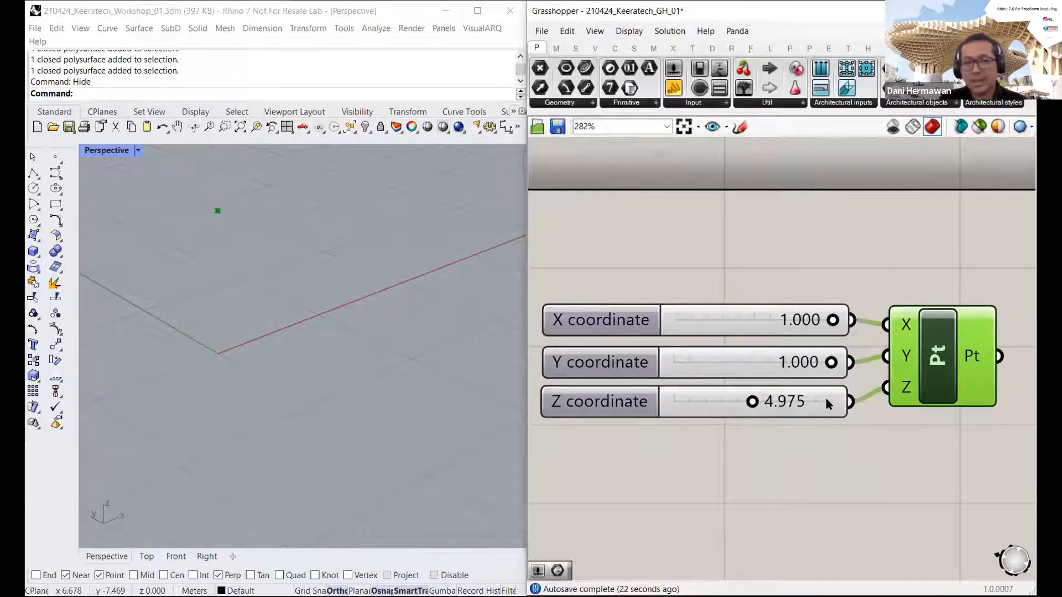
Step: Set the maximum of the Y coordinate slider's numeric domain to 10 and lower the slider to 0.574
{"action": "right_click_drag", "start_coordinate": [827, 399], "coordinate": [810, 399]}
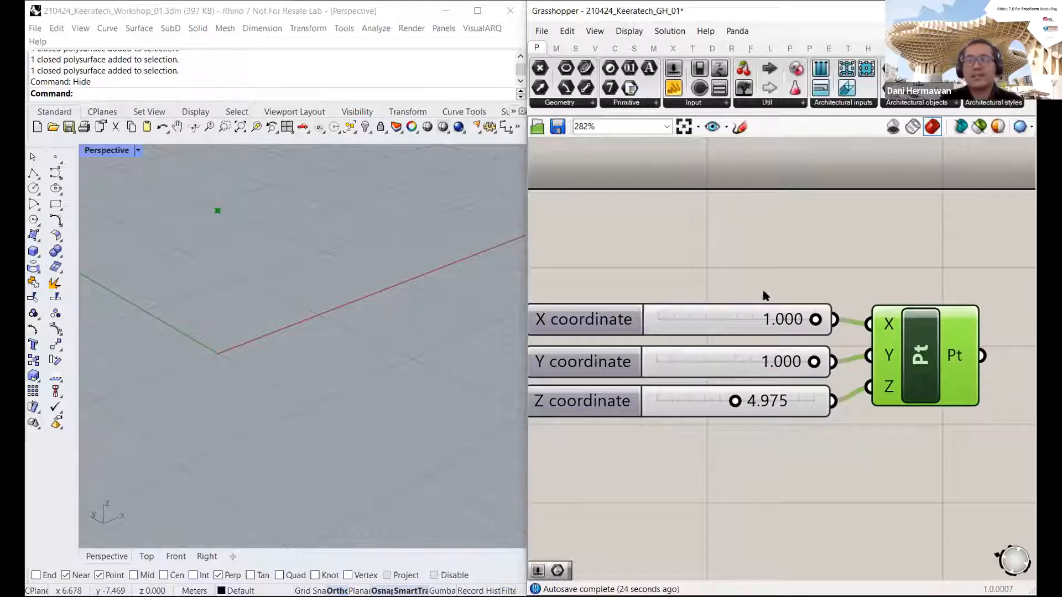
{"action": "right_click_drag", "start_coordinate": [761, 280], "coordinate": [769, 279]}
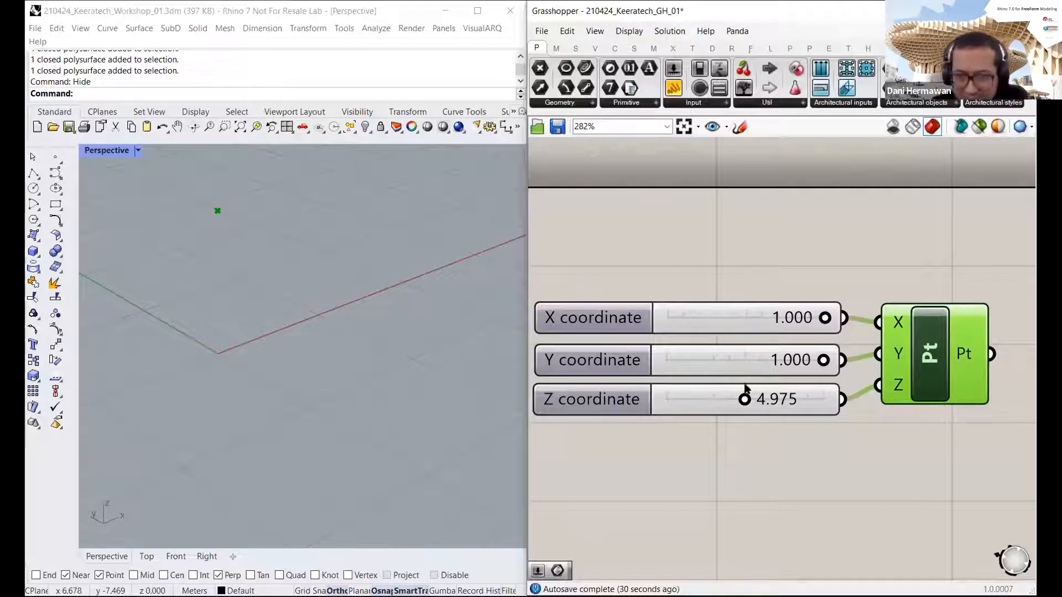
{"action": "left_click", "coordinate": [622, 363]}
{"action": "double_click", "coordinate": [621, 362]}
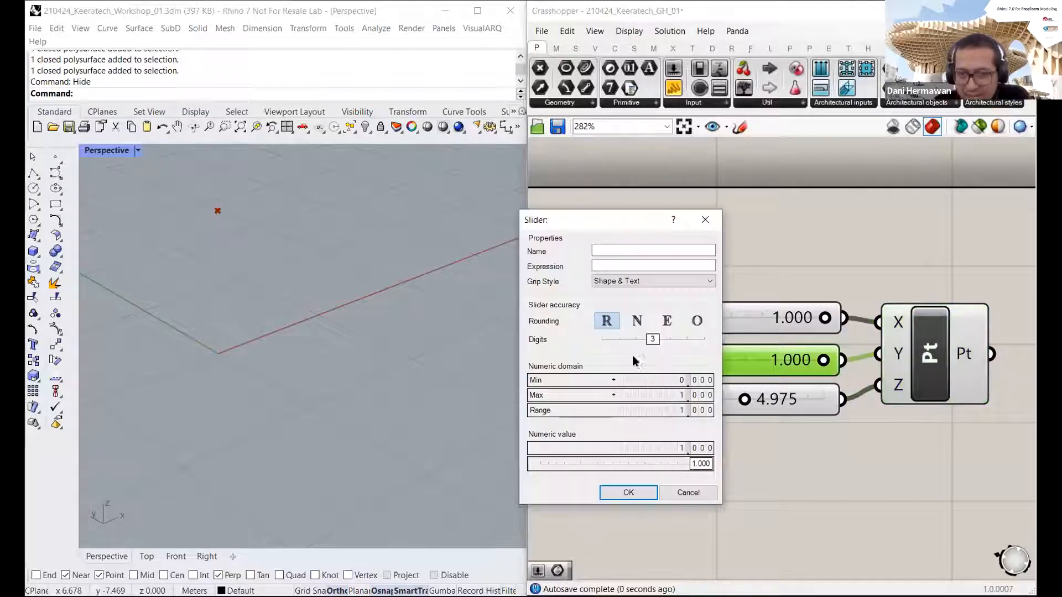
{"action": "double_click", "coordinate": [654, 396]}
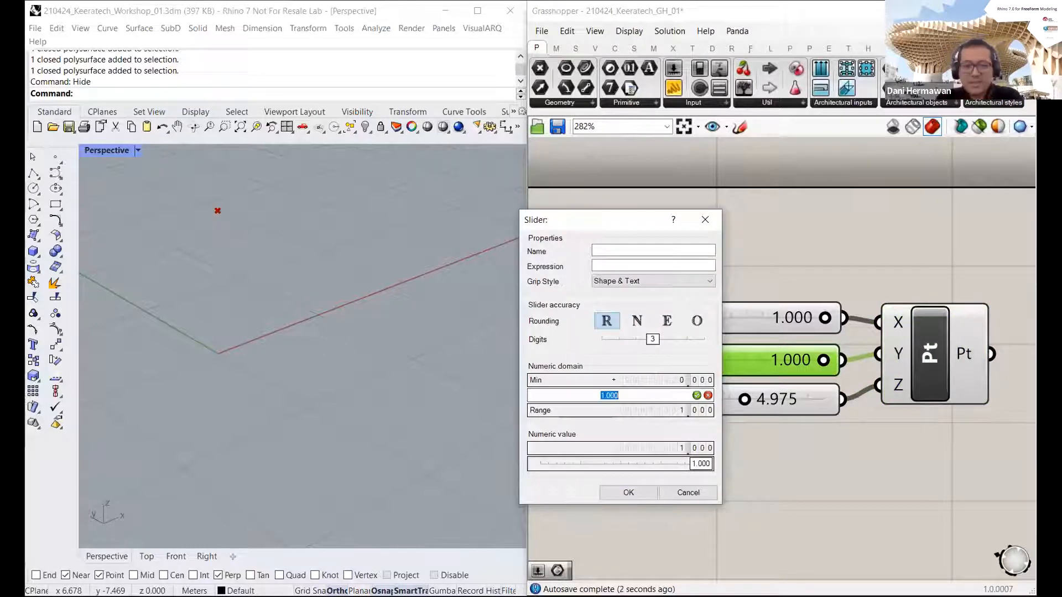
{"action": "type", "text": "10"}
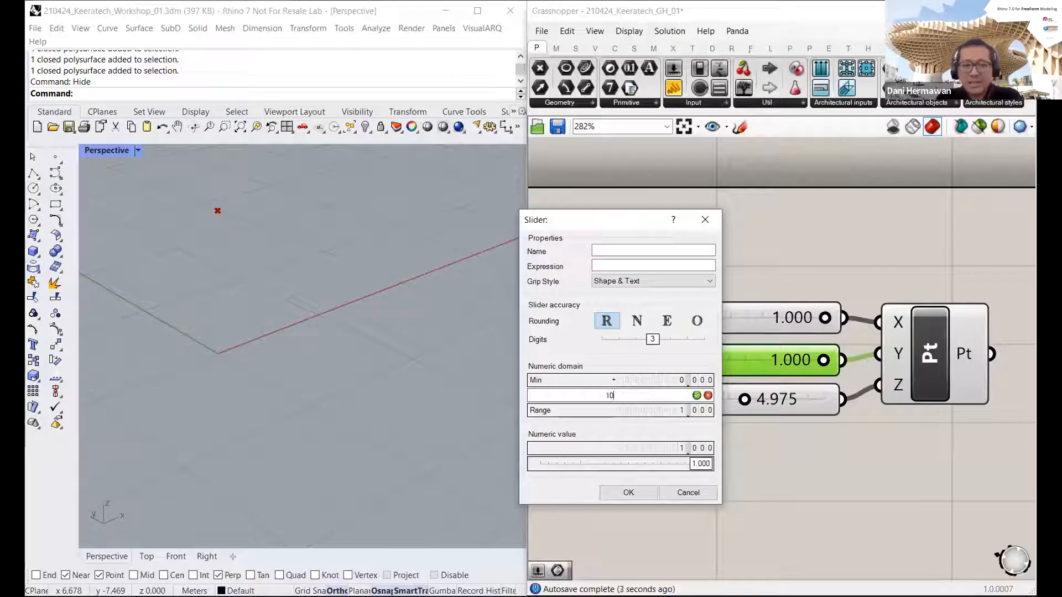
{"action": "left_click", "coordinate": [696, 395]}
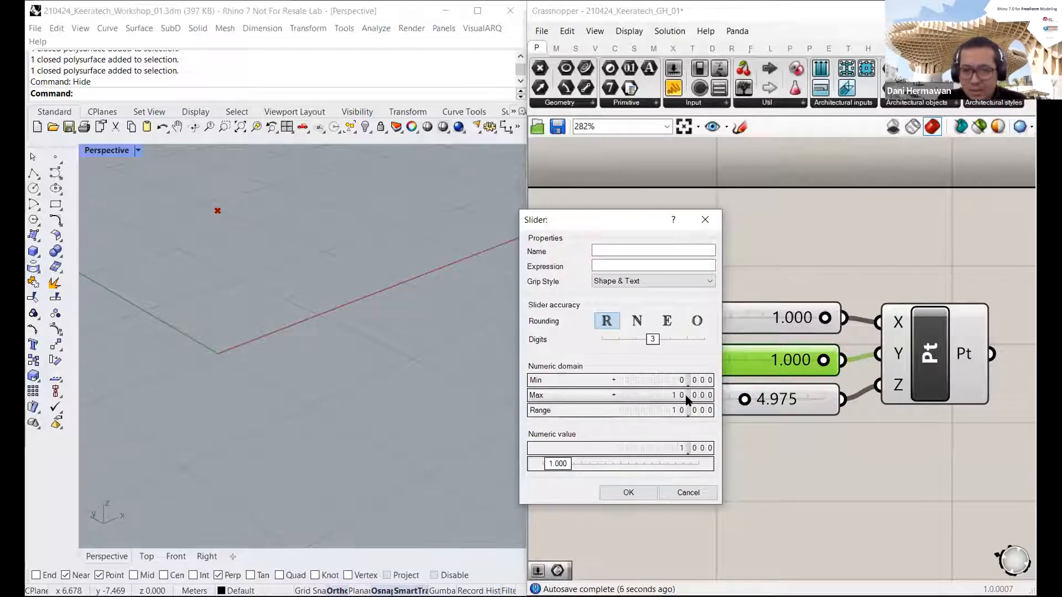
{"action": "left_click", "coordinate": [628, 492]}
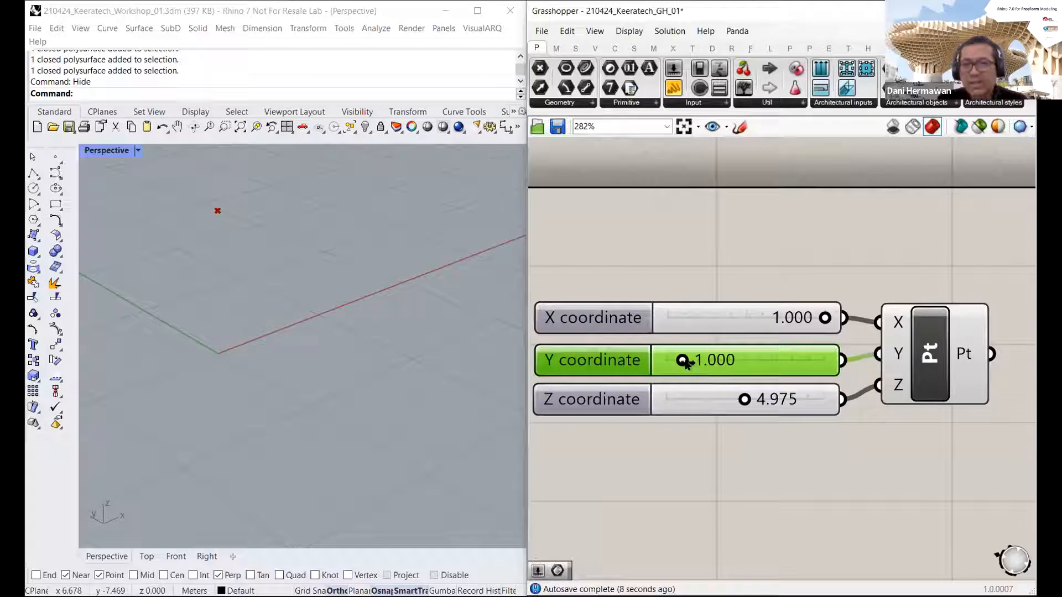
{"action": "mouse_move", "coordinate": [683, 360]}
{"action": "left_mouse_down"}
{"action": "mouse_move", "coordinate": [765, 360]}
{"action": "mouse_move", "coordinate": [674, 360]}
{"action": "left_mouse_up"}
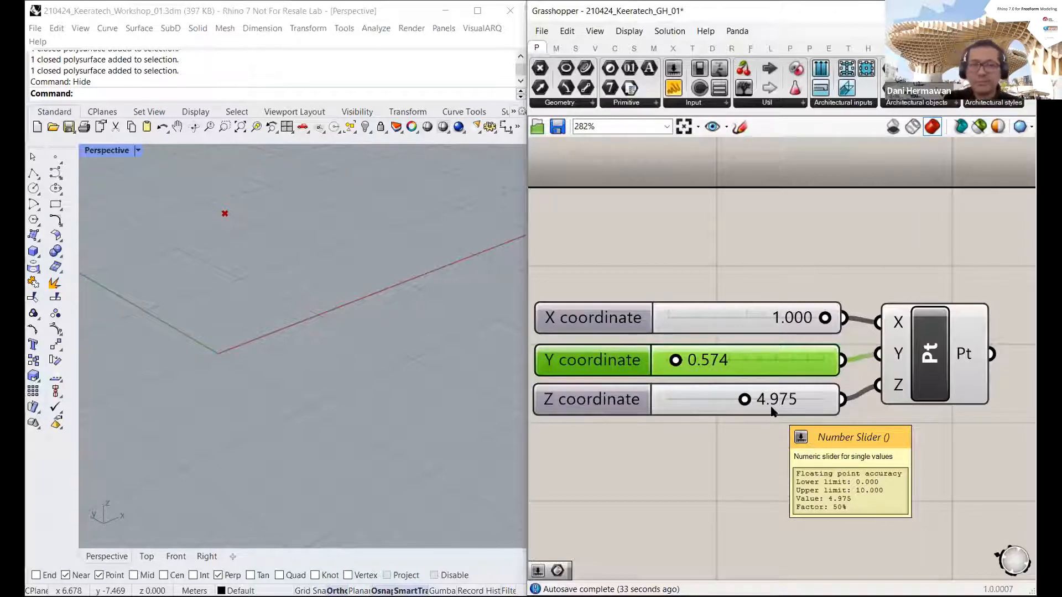
{"action": "left_click", "coordinate": [817, 221]}
{"action": "scroll", "coordinate": [782, 263], "scroll_direction": "down", "scroll_amount": 2}
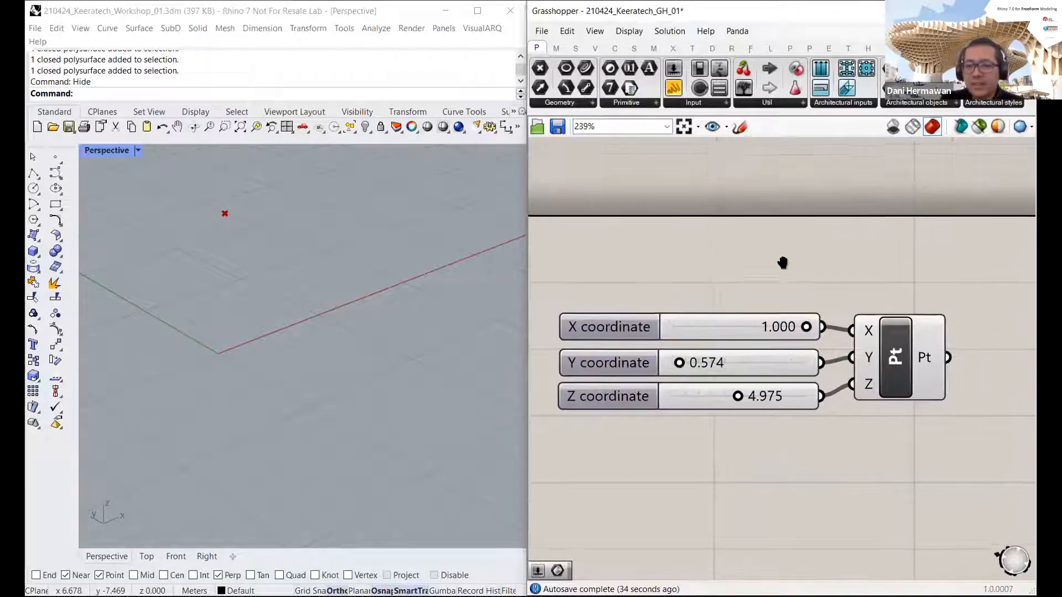
{"action": "right_click_drag", "start_coordinate": [792, 268], "coordinate": [855, 258]}
{"action": "scroll", "coordinate": [817, 266], "scroll_direction": "up", "scroll_amount": 2}
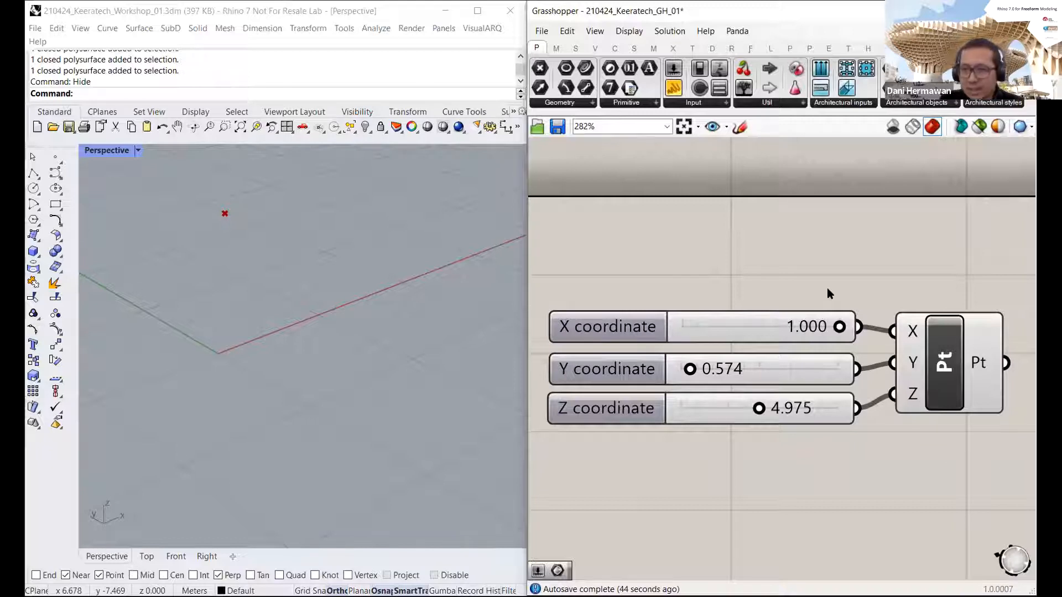
{"action": "scroll", "coordinate": [828, 287], "scroll_direction": "down", "scroll_amount": 2}
{"action": "right_click_drag", "start_coordinate": [833, 281], "coordinate": [753, 305]}
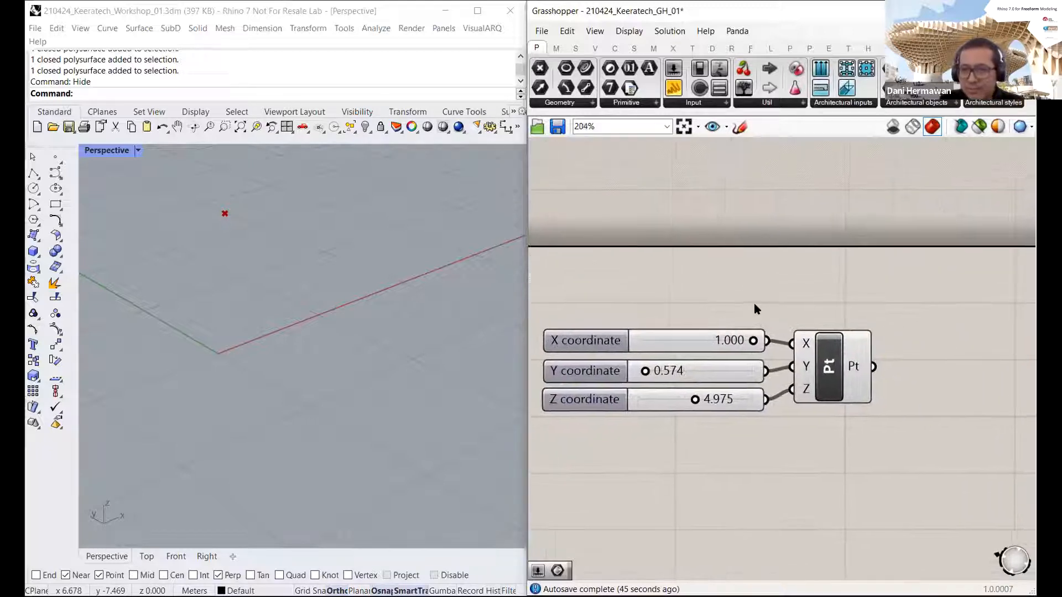
{"action": "scroll", "coordinate": [758, 303], "scroll_direction": "down", "scroll_amount": 2}
{"action": "scroll", "coordinate": [758, 302], "scroll_direction": "up", "scroll_amount": 4}
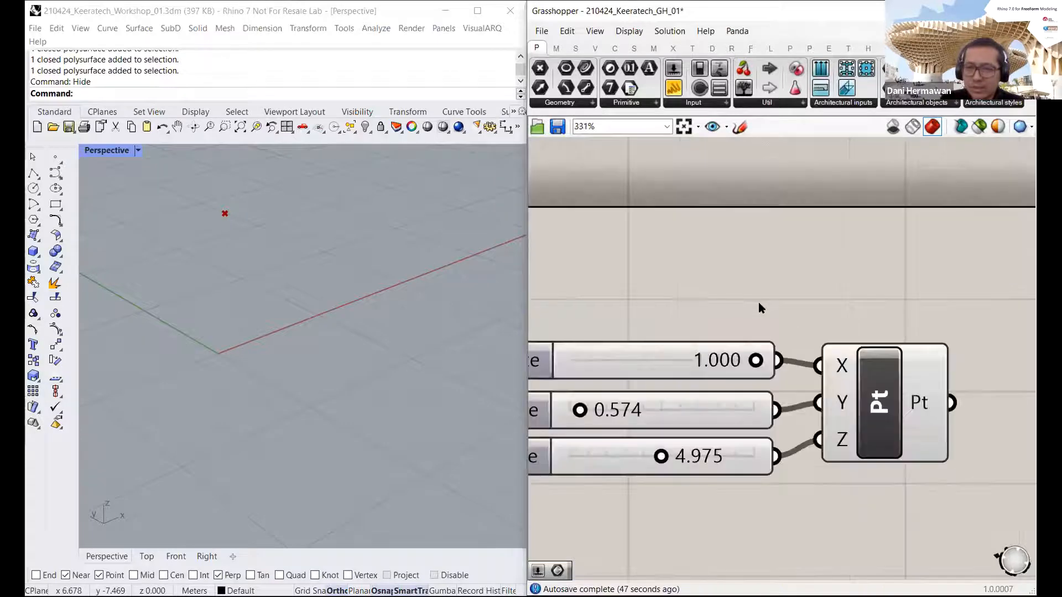
{"action": "scroll", "coordinate": [758, 302], "scroll_direction": "down", "scroll_amount": 3}
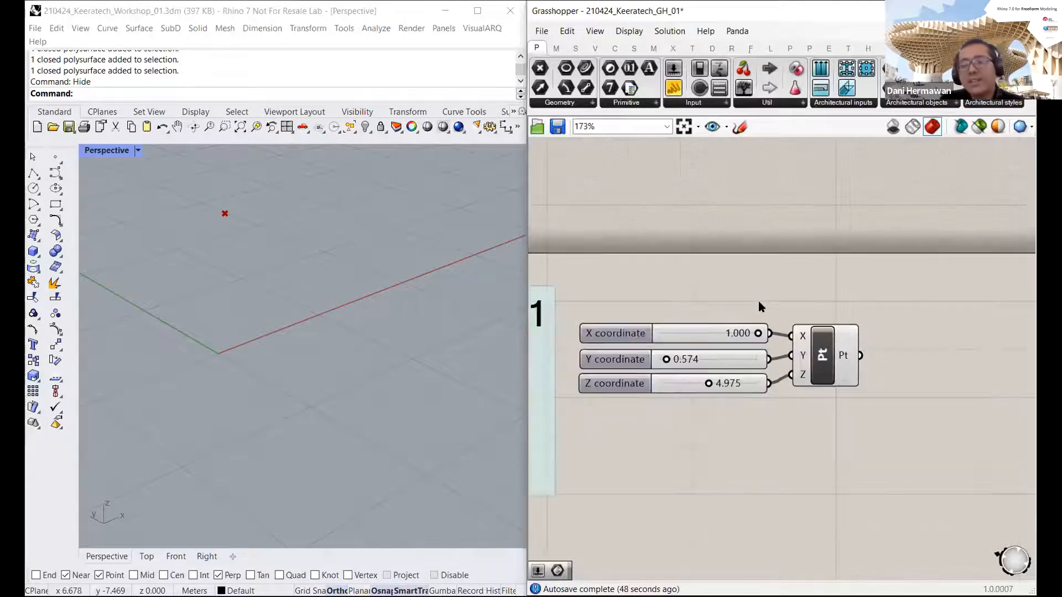
{"action": "scroll", "coordinate": [758, 302], "scroll_direction": "up", "scroll_amount": 1}
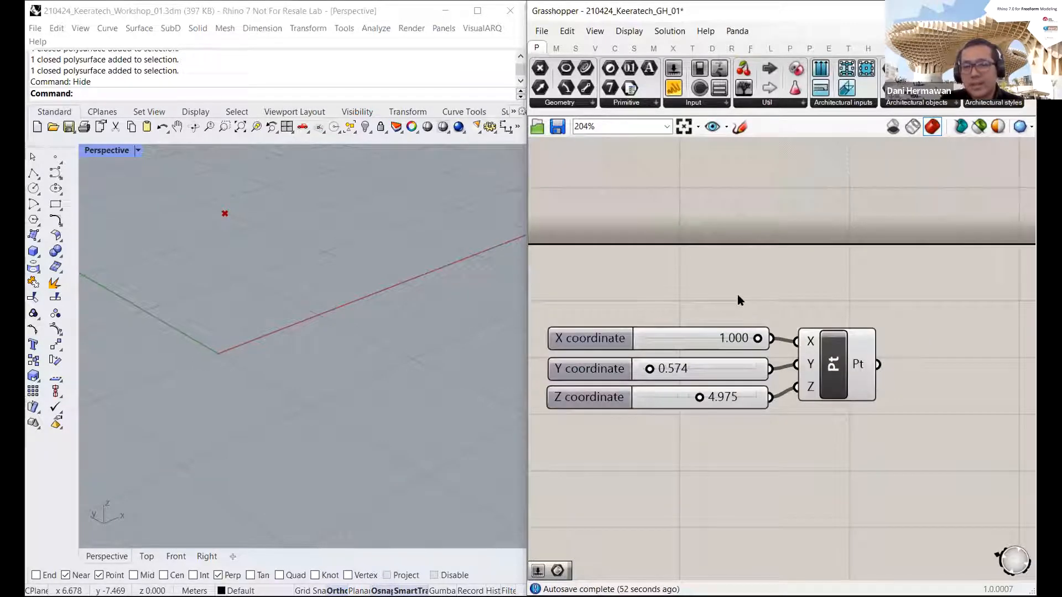
{"action": "right_click_drag", "start_coordinate": [745, 294], "coordinate": [694, 284]}
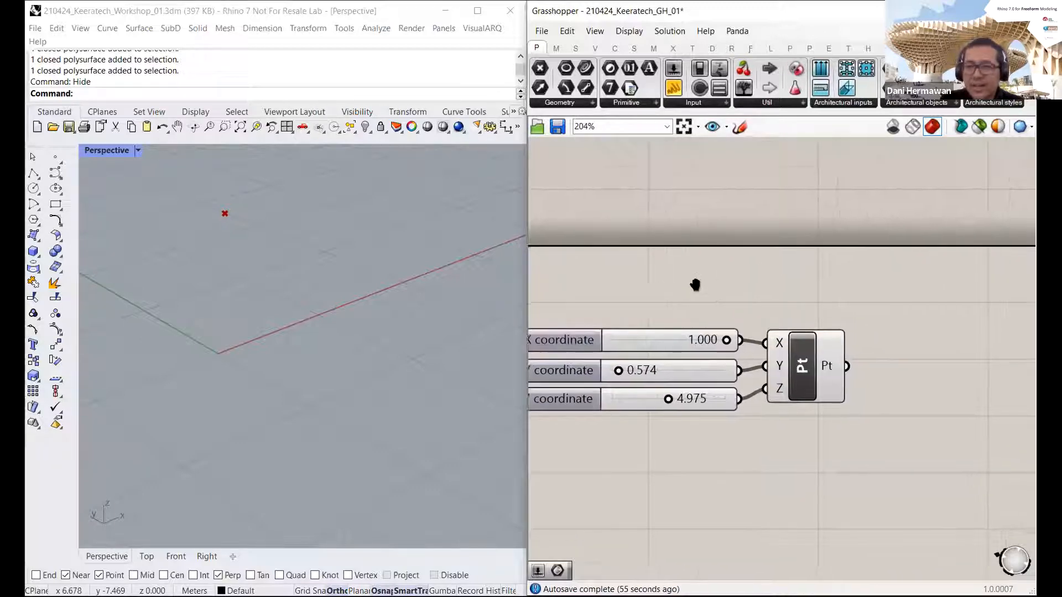
{"action": "mouse_move", "coordinate": [751, 307]}
{"action": "right_mouse_down"}
{"action": "mouse_move", "coordinate": [738, 259]}
{"action": "mouse_move", "coordinate": [713, 269]}
{"action": "mouse_move", "coordinate": [747, 284]}
{"action": "mouse_move", "coordinate": [747, 305]}
{"action": "right_mouse_up"}
{"action": "scroll", "coordinate": [771, 294], "scroll_direction": "up", "scroll_amount": 2}
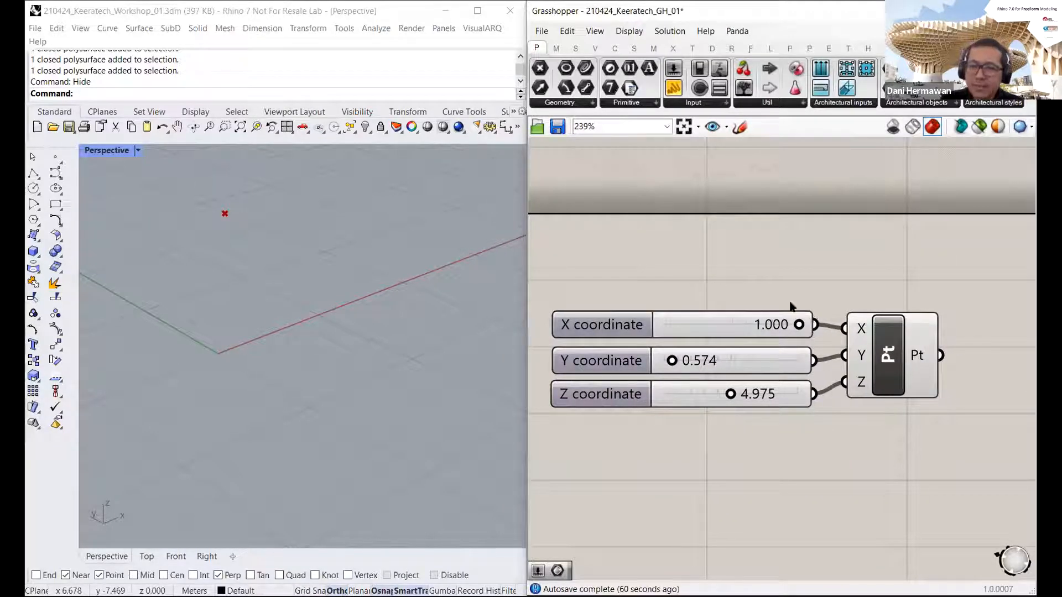
Step: Disconnect the X coordinate slider from Construct Point's X input, reconnect it, and move the slider back near the other sliders
{"action": "left_click_drag", "start_coordinate": [734, 324], "coordinate": [709, 290]}
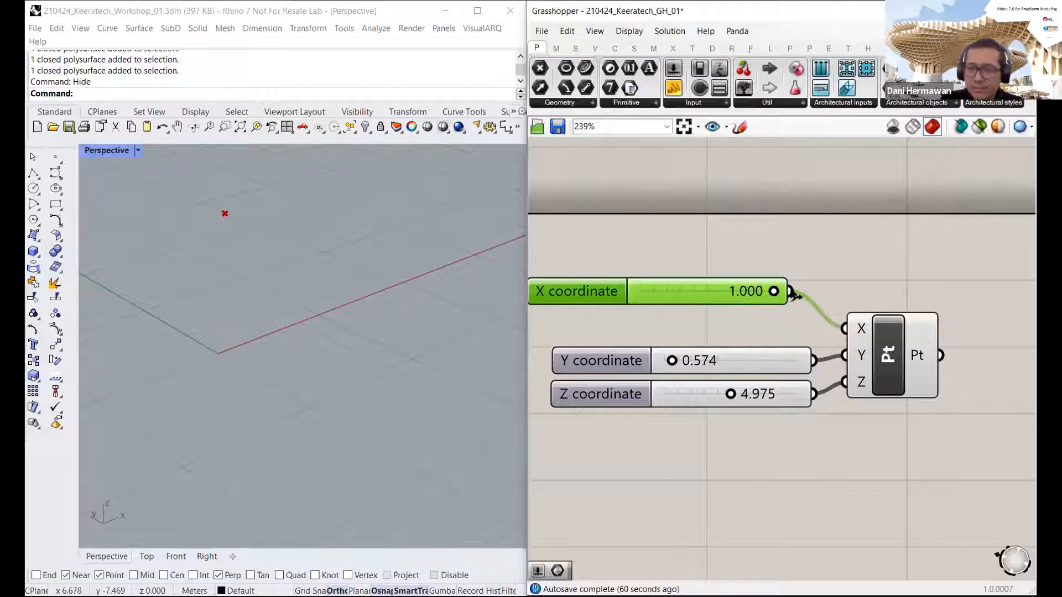
{"action": "left_click_drag", "start_coordinate": [792, 293], "coordinate": [836, 336]}
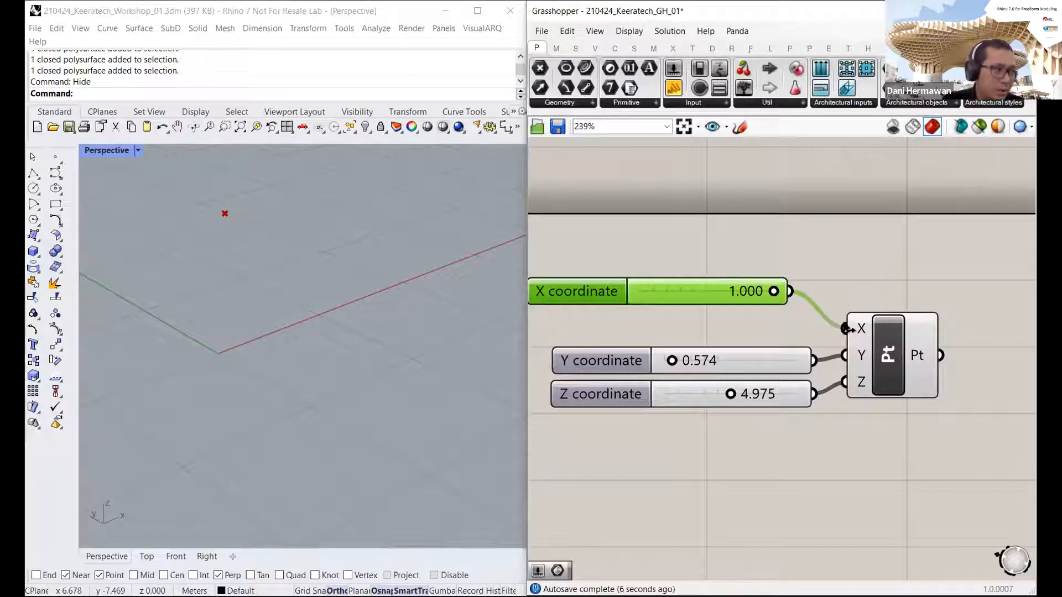
{"action": "left_click_drag", "start_coordinate": [849, 330], "coordinate": [806, 286]}
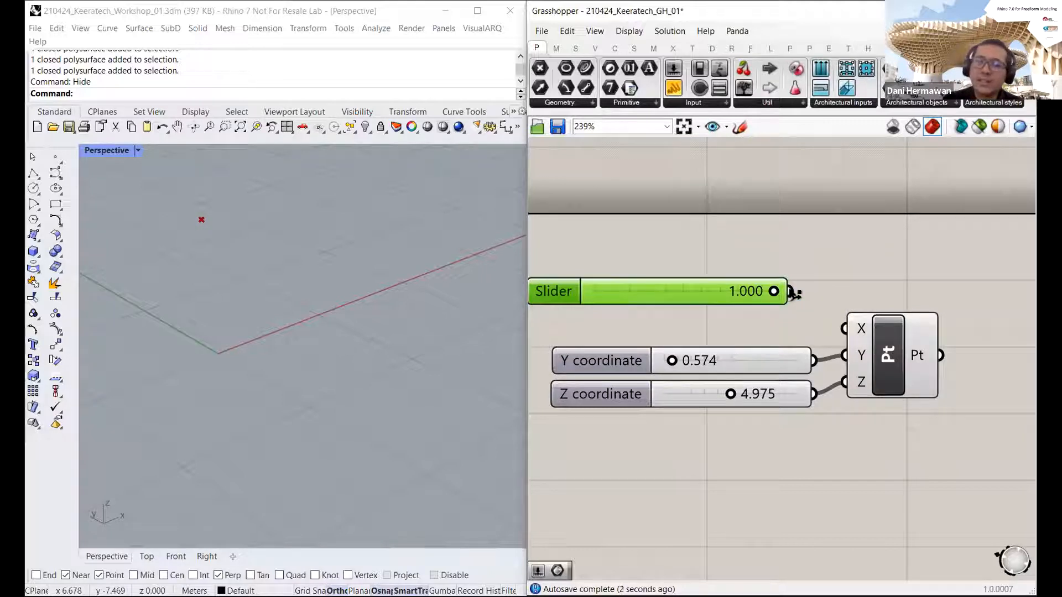
{"action": "left_click_drag", "start_coordinate": [792, 293], "coordinate": [843, 329]}
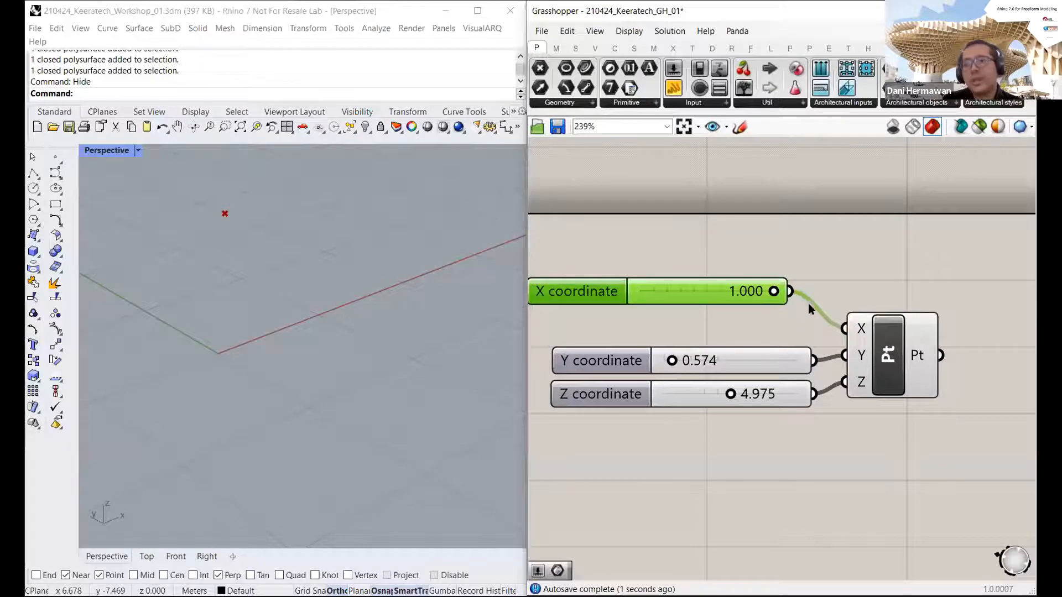
{"action": "mouse_move", "coordinate": [719, 292]}
{"action": "left_mouse_down"}
{"action": "mouse_move", "coordinate": [734, 295]}
{"action": "mouse_move", "coordinate": [729, 307]}
{"action": "left_mouse_up"}
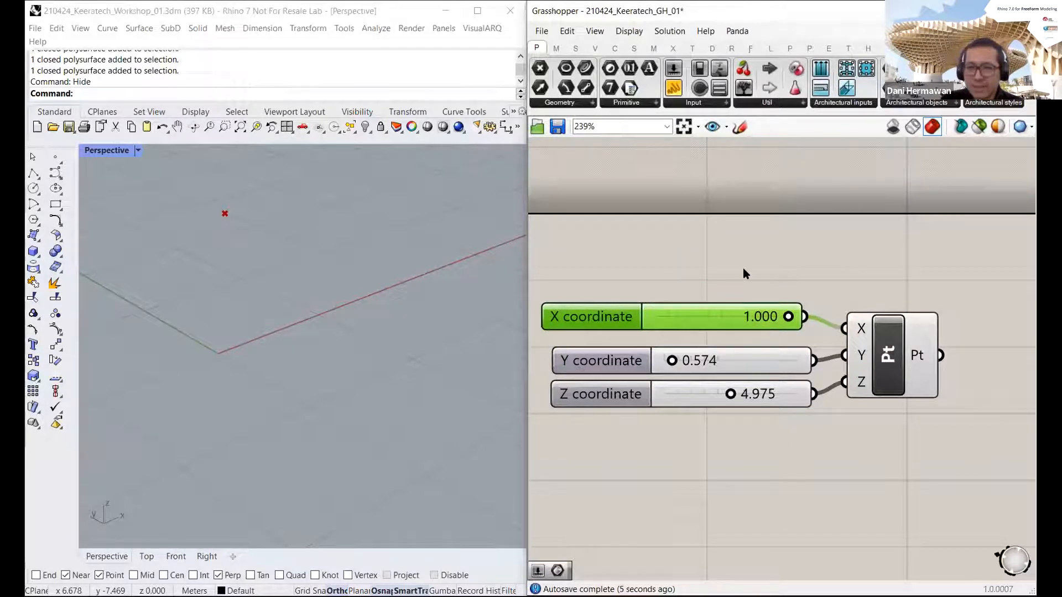
Step: Delete the X and Y coordinate sliders, keeping only the Z coordinate slider
{"action": "left_click_drag", "start_coordinate": [772, 265], "coordinate": [631, 344]}
{"action": "left_click_drag", "start_coordinate": [737, 225], "coordinate": [614, 363]}
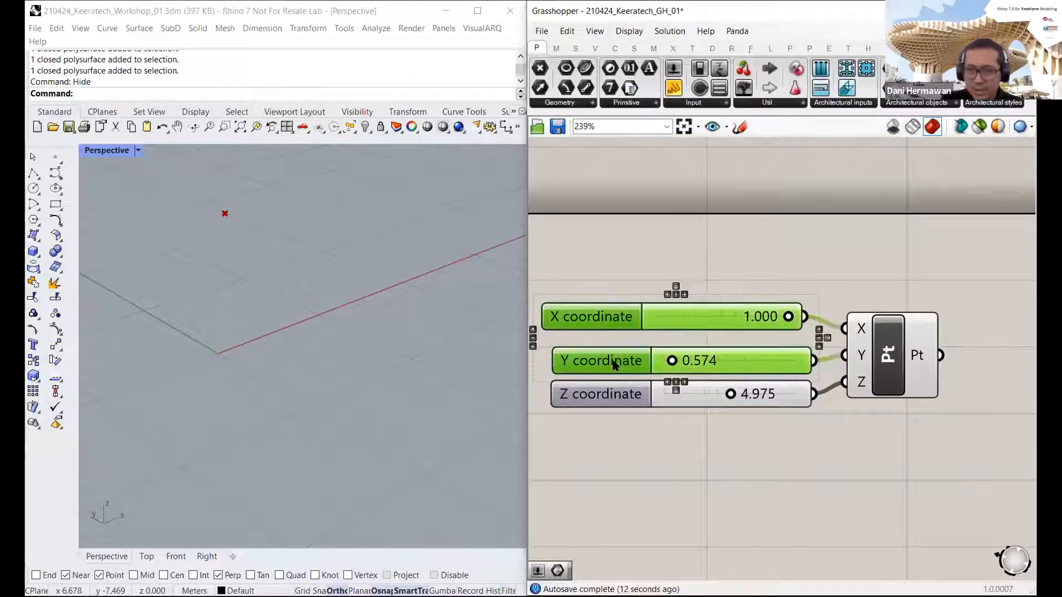
{"action": "key", "text": "Delete"}
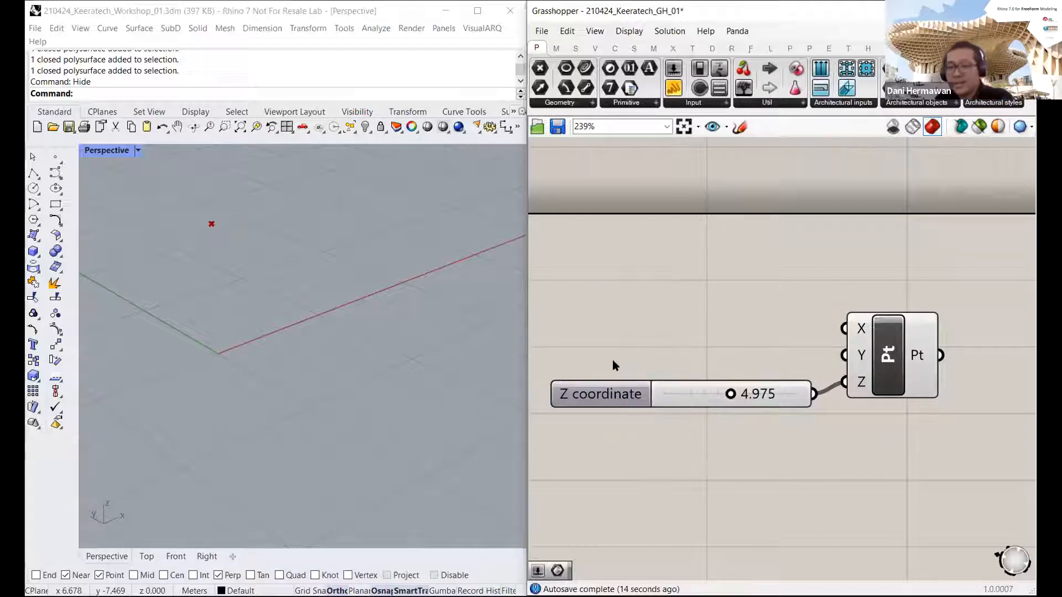
Step: Move the Z coordinate slider away from Construct Point and connect it to the X and Y inputs as well
{"action": "left_click_drag", "start_coordinate": [633, 393], "coordinate": [569, 306]}
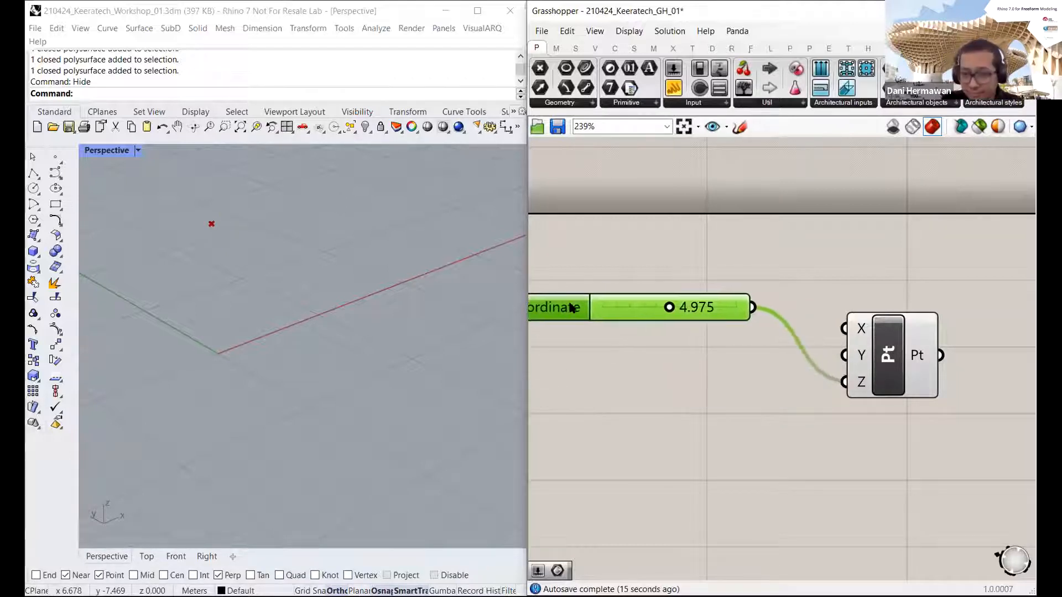
{"action": "right_click_drag", "start_coordinate": [633, 289], "coordinate": [644, 303]}
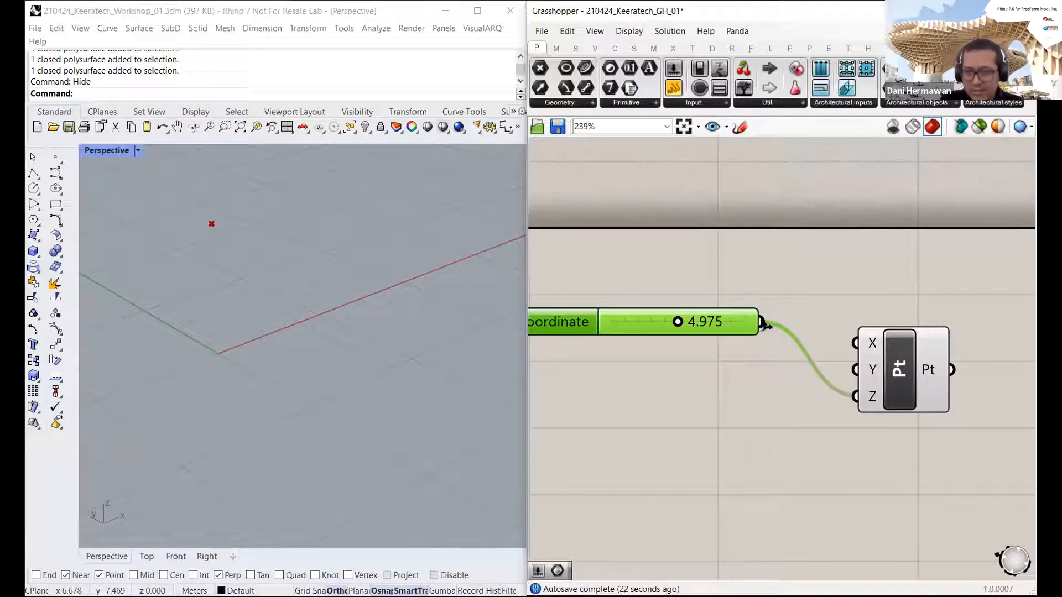
{"action": "mouse_move", "coordinate": [764, 324]}
{"action": "left_mouse_down"}
{"action": "mouse_move", "coordinate": [855, 370]}
{"action": "mouse_move", "coordinate": [762, 322]}
{"action": "left_mouse_up"}
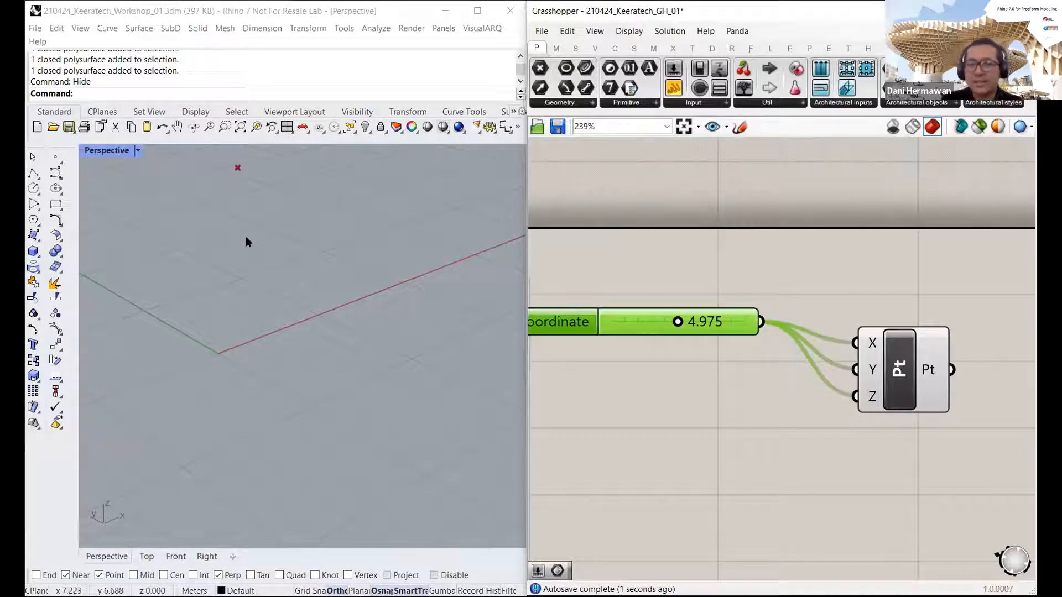
Step: Lower the shared slider to 2.135 and place it beside the Construct Point inputs
{"action": "mouse_move", "coordinate": [678, 321]}
{"action": "left_mouse_down"}
{"action": "mouse_move", "coordinate": [690, 324]}
{"action": "mouse_move", "coordinate": [636, 322]}
{"action": "mouse_move", "coordinate": [693, 321]}
{"action": "mouse_move", "coordinate": [682, 322]}
{"action": "left_mouse_up"}
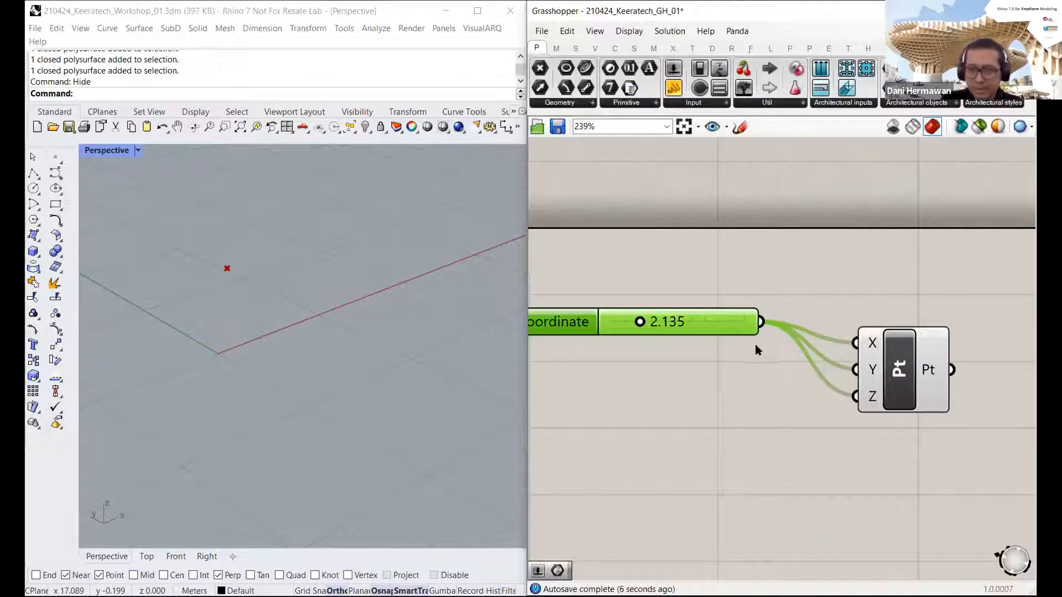
{"action": "scroll", "coordinate": [755, 346], "scroll_direction": "down", "scroll_amount": 2}
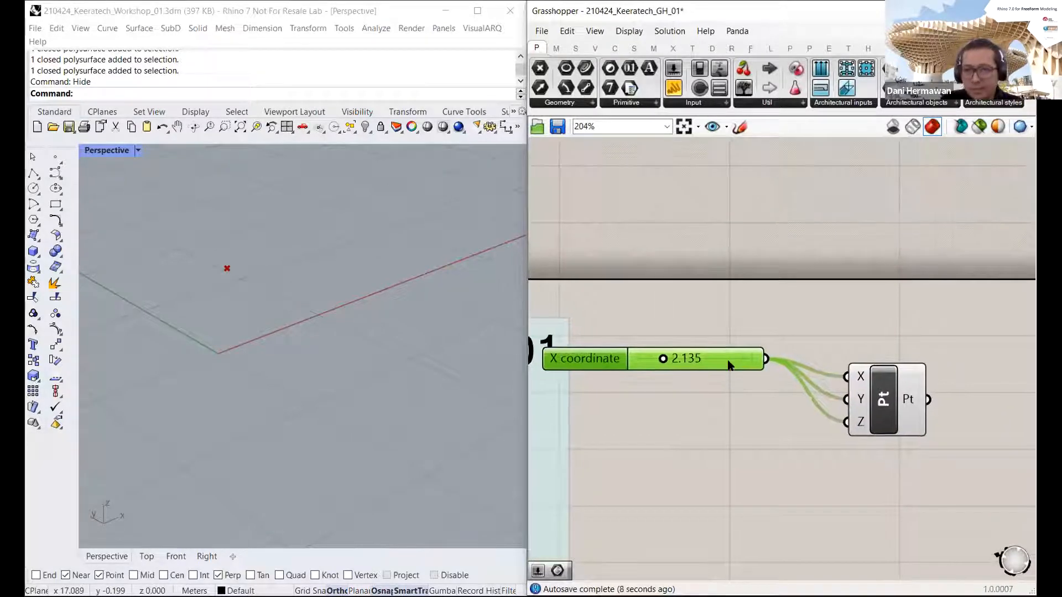
{"action": "left_click_drag", "start_coordinate": [730, 361], "coordinate": [761, 418]}
{"action": "right_click_drag", "start_coordinate": [811, 430], "coordinate": [796, 433]}
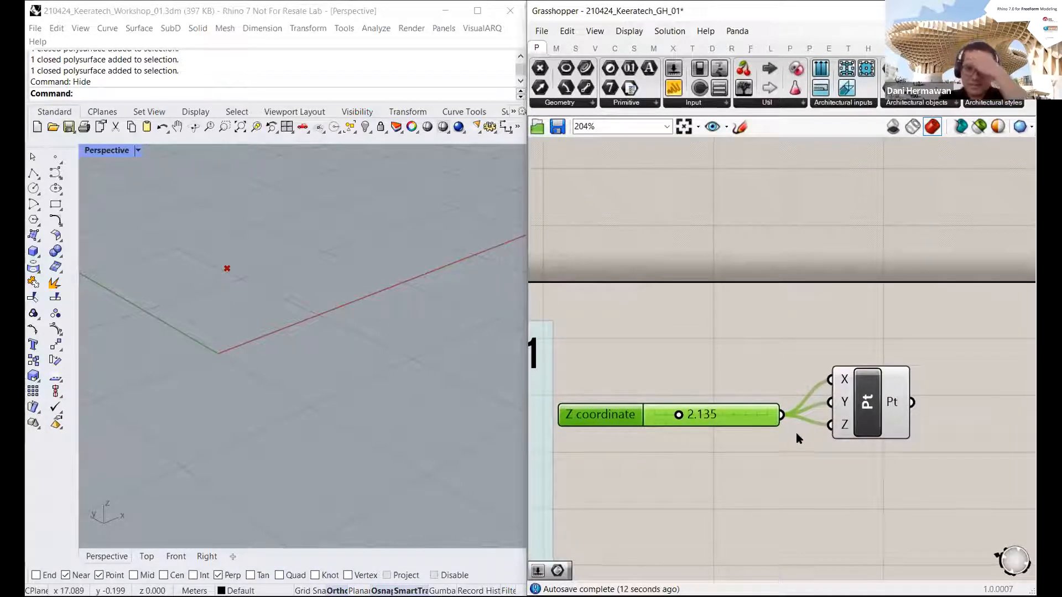
{"action": "left_click", "coordinate": [824, 437]}
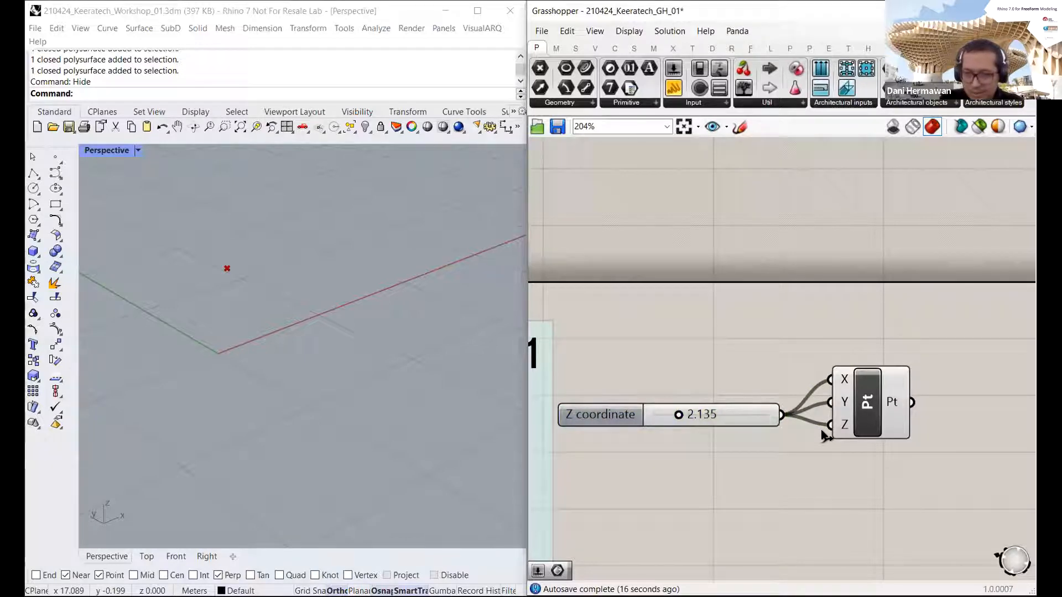
Step: Duplicate the slider with its Construct Point component above the original pair and set the copied slider to 4.788
{"action": "left_click_drag", "start_coordinate": [902, 472], "coordinate": [708, 331]}
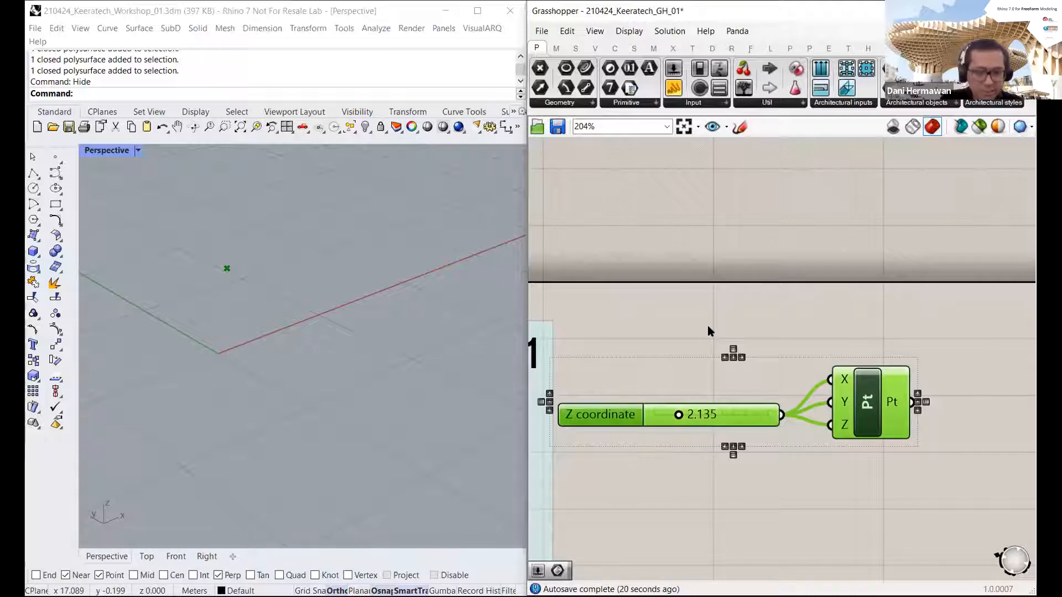
{"action": "key", "text": "ctrl+c"}
{"action": "key", "text": "ctrl+v"}
{"action": "left_click_drag", "start_coordinate": [885, 427], "coordinate": [869, 301]}
{"action": "right_click_drag", "start_coordinate": [874, 333], "coordinate": [867, 333]}
{"action": "left_click", "coordinate": [816, 259]}
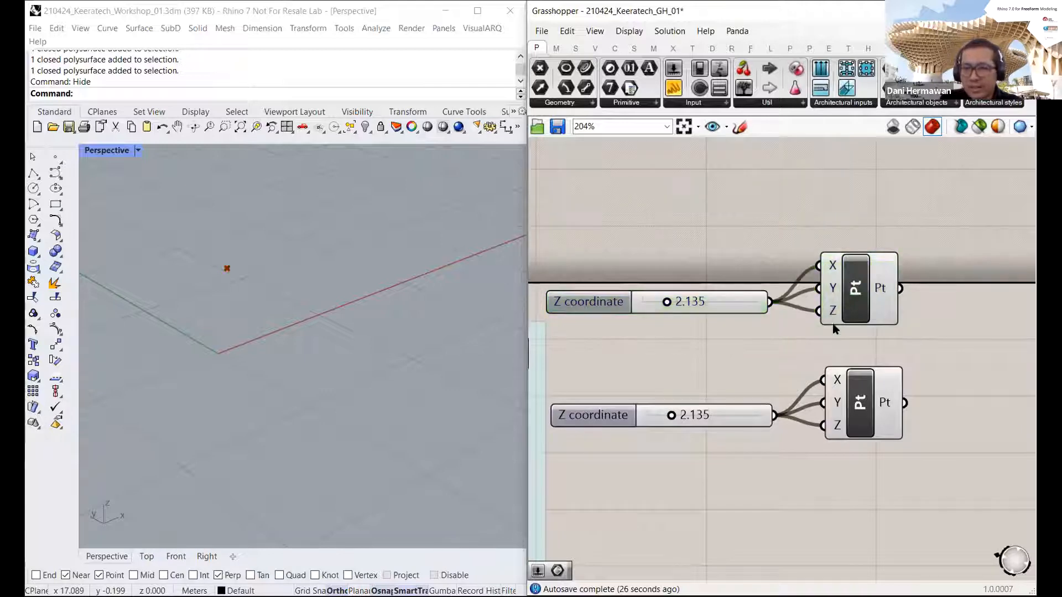
{"action": "left_click_drag", "start_coordinate": [669, 308], "coordinate": [698, 308]}
{"action": "scroll", "coordinate": [698, 308], "scroll_direction": "down", "scroll_amount": 2}
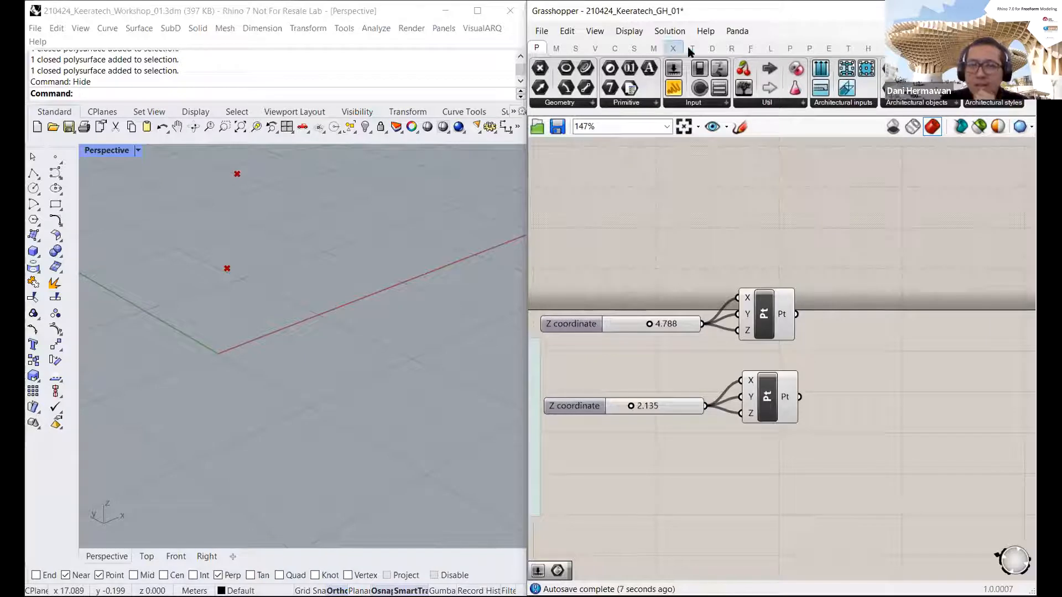
Step: Place a Line component beside the two Construct Point components
{"action": "left_click", "coordinate": [557, 49]}
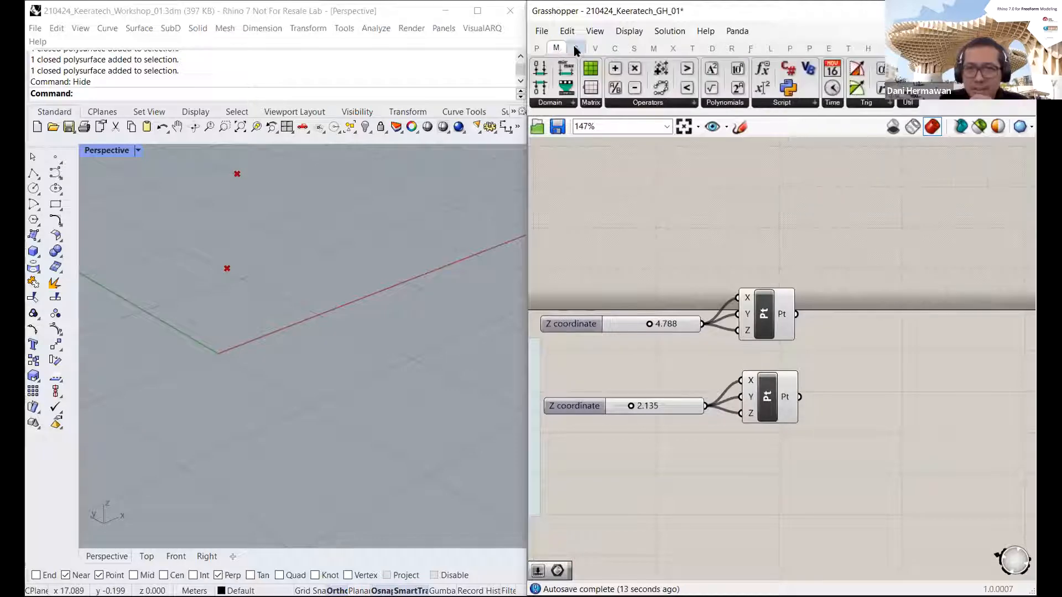
{"action": "left_click", "coordinate": [575, 50]}
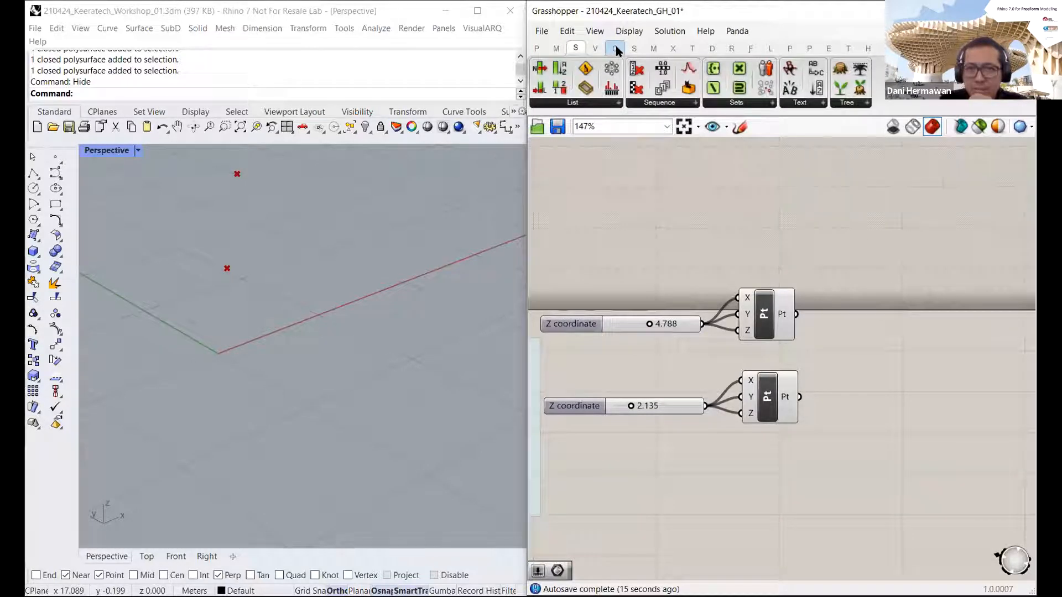
{"action": "left_click", "coordinate": [615, 49]}
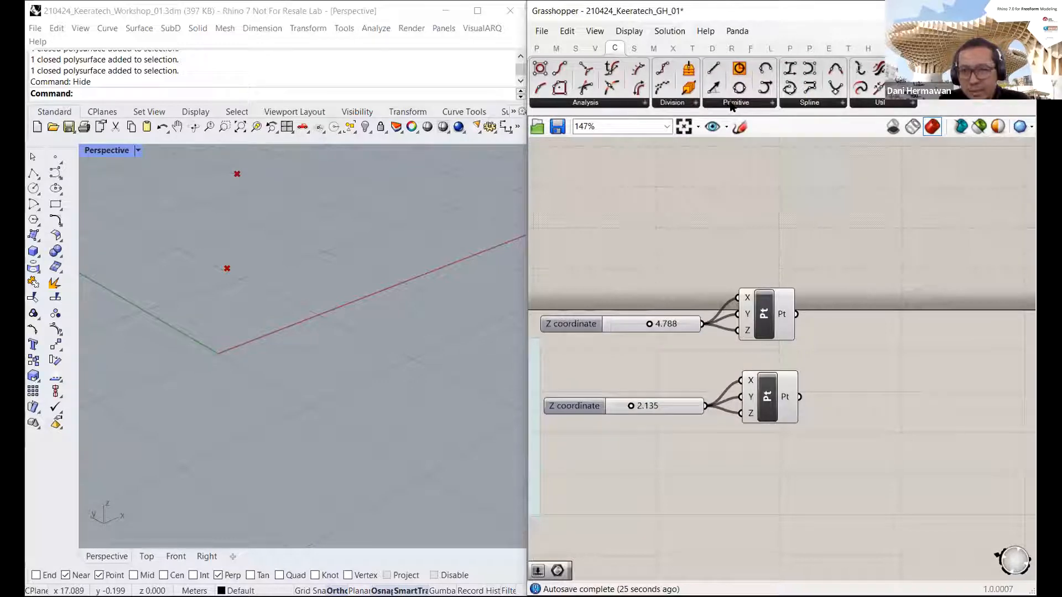
{"action": "left_click", "coordinate": [733, 105]}
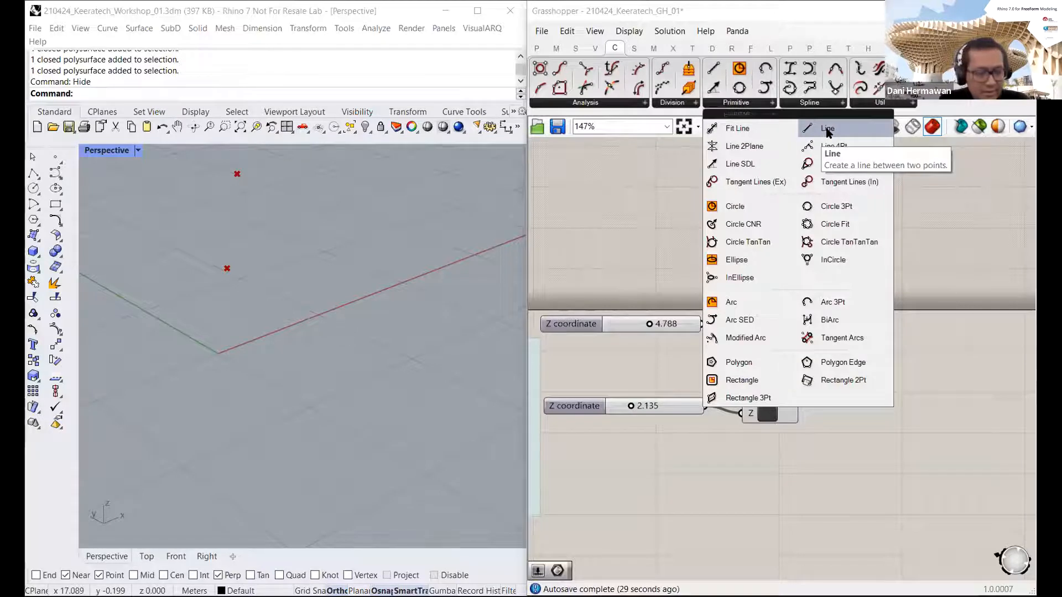
{"action": "left_click_drag", "start_coordinate": [828, 133], "coordinate": [870, 359]}
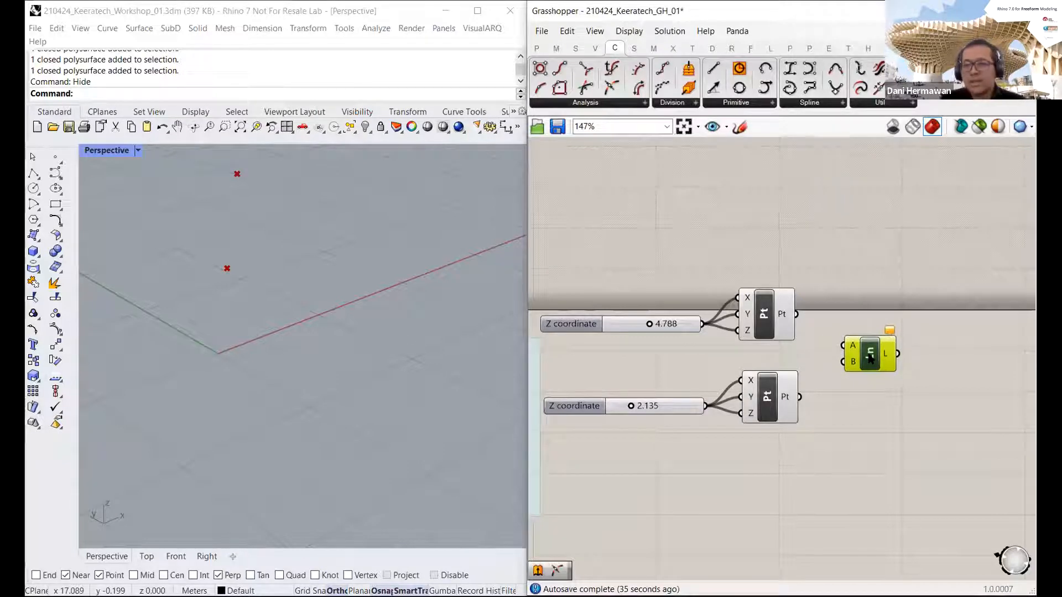
Step: Connect the upper Construct Point to Line input A and the lower one to input B, and highlight the line in the Perspective viewport
{"action": "left_click", "coordinate": [773, 322]}
{"action": "left_click_drag", "start_coordinate": [795, 315], "coordinate": [799, 396]}
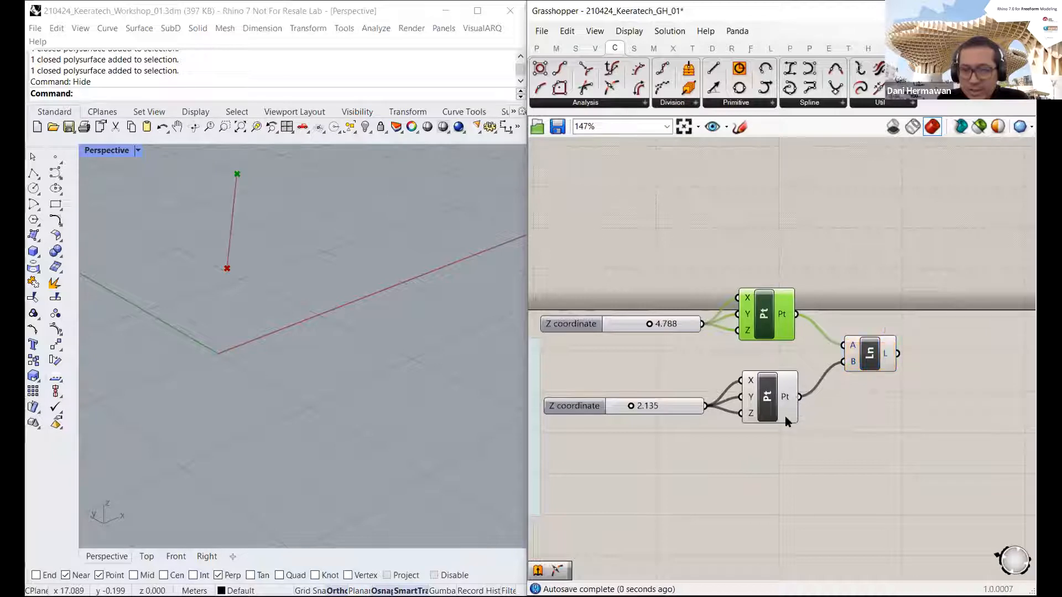
{"action": "left_click", "coordinate": [281, 341]}
{"action": "left_click", "coordinate": [642, 264]}
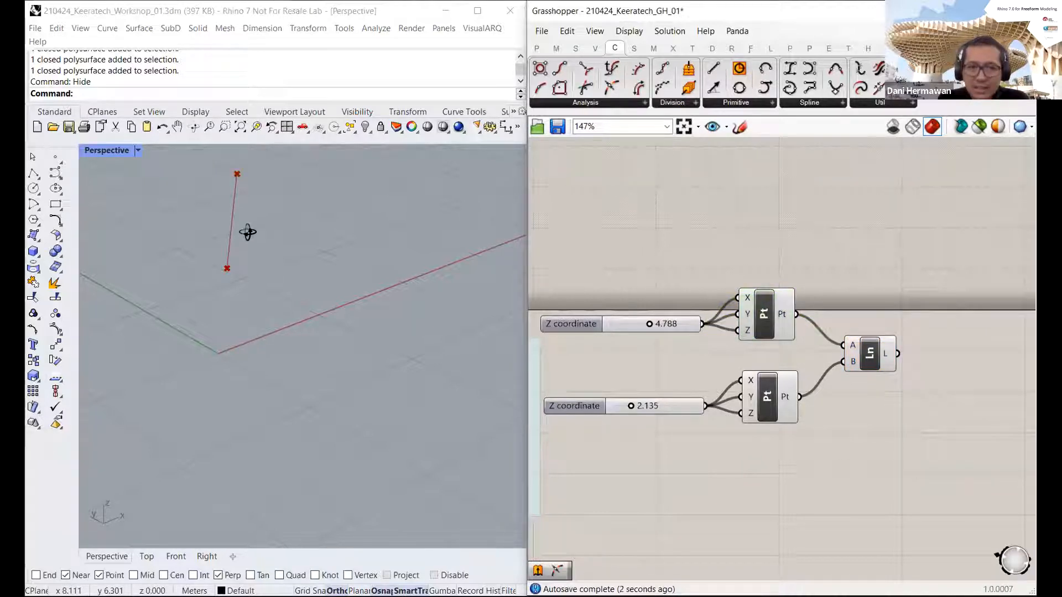
{"action": "right_click_drag", "start_coordinate": [247, 232], "coordinate": [232, 337]}
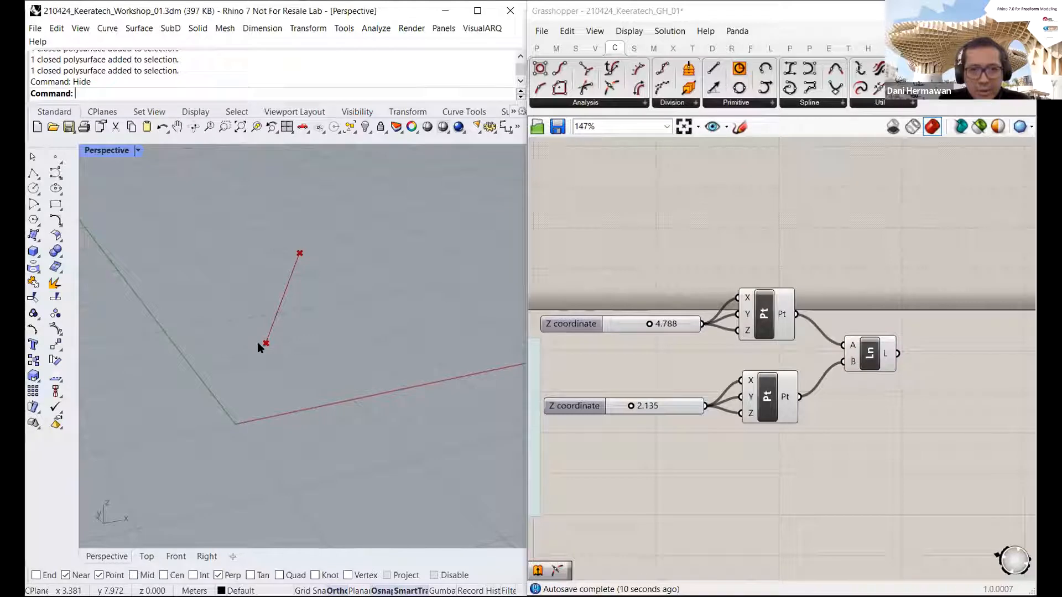
{"action": "right_click_drag", "start_coordinate": [286, 330], "coordinate": [242, 357], "text": "shift"}
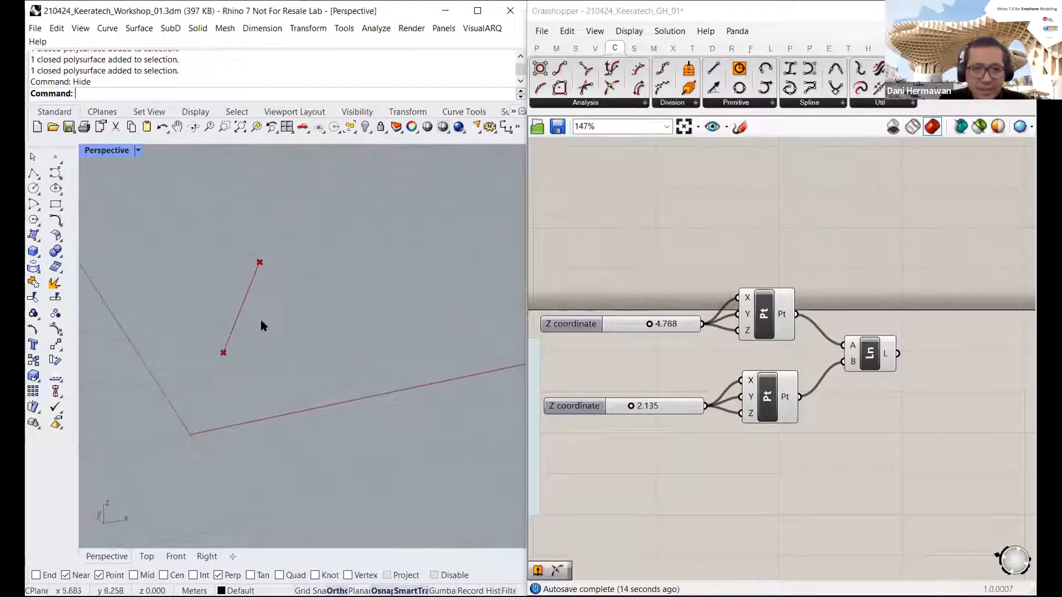
{"action": "right_click_drag", "start_coordinate": [267, 315], "coordinate": [266, 282]}
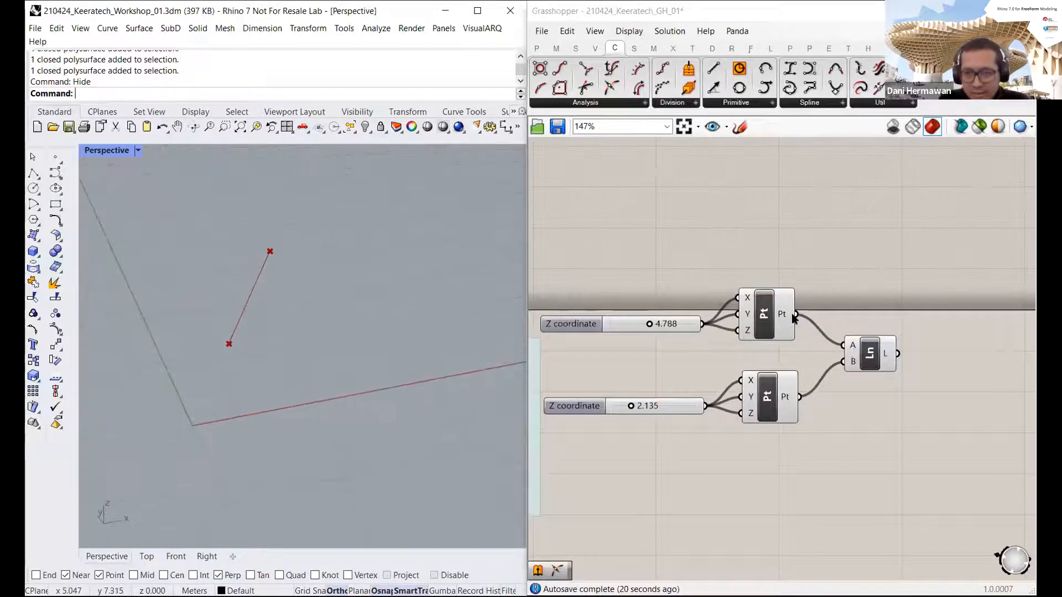
{"action": "left_click", "coordinate": [869, 354]}
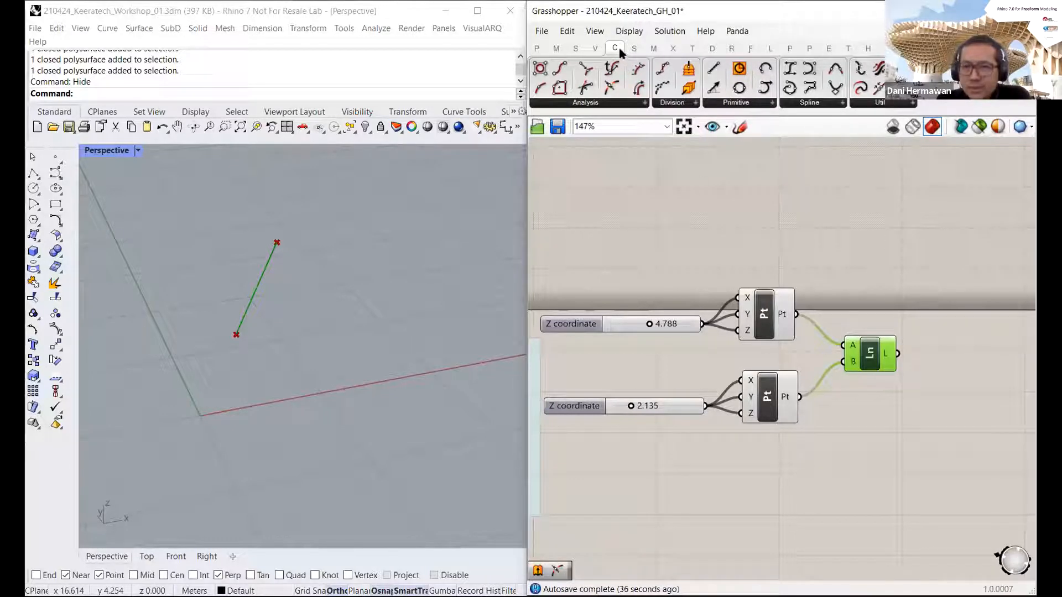
{"action": "left_click", "coordinate": [752, 104]}
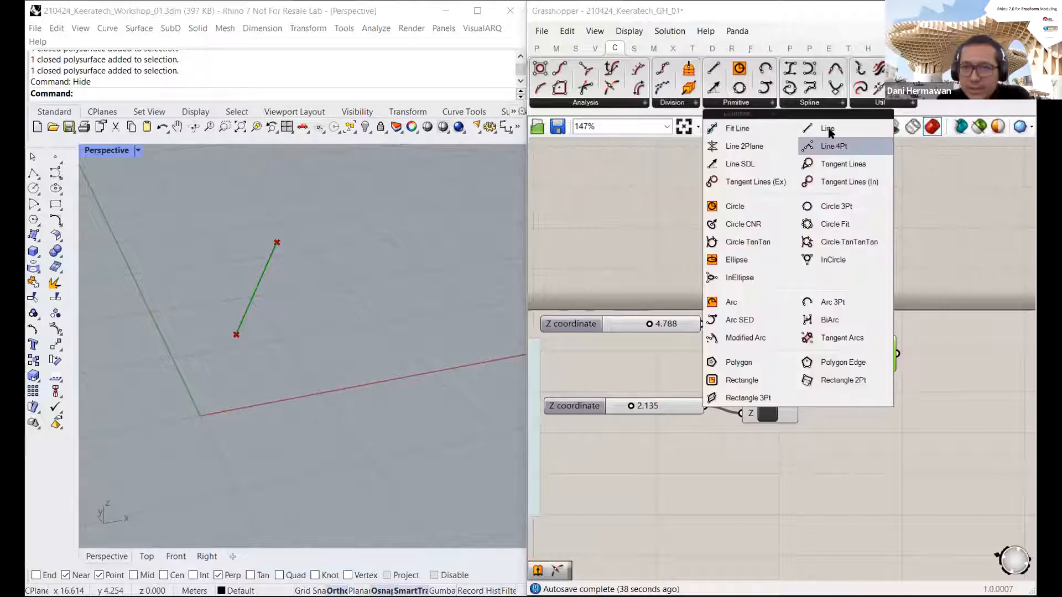
{"action": "left_click_drag", "start_coordinate": [828, 128], "coordinate": [850, 228]}
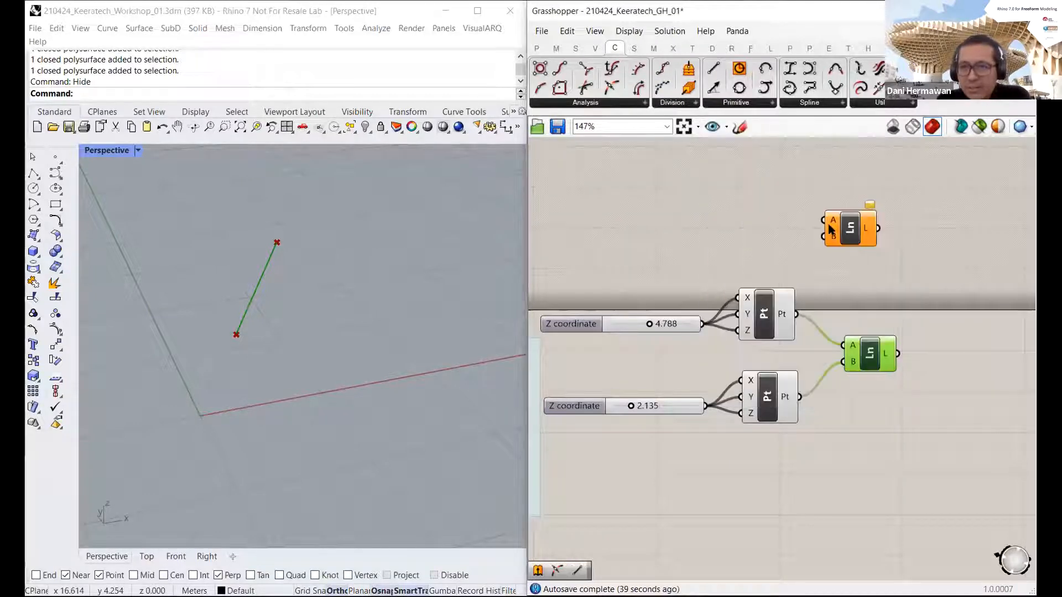
{"action": "left_click_drag", "start_coordinate": [796, 314], "coordinate": [785, 208]}
{"action": "mouse_move", "coordinate": [818, 326]}
{"action": "right_mouse_down"}
{"action": "mouse_move", "coordinate": [807, 325]}
{"action": "mouse_move", "coordinate": [817, 337]}
{"action": "right_mouse_up"}
{"action": "left_click", "coordinate": [851, 252]}
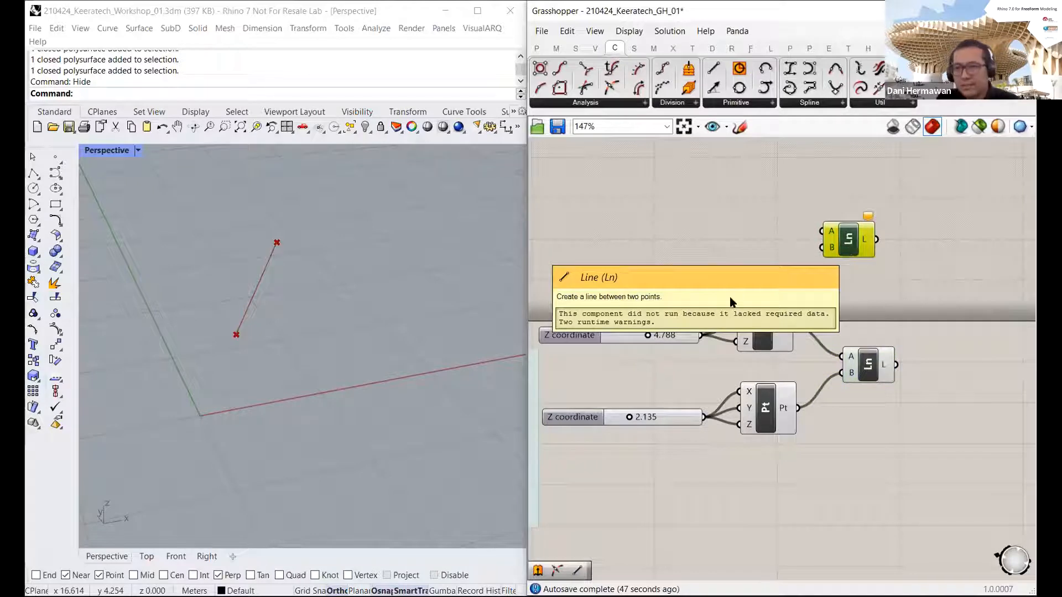
{"action": "key", "text": "Delete"}
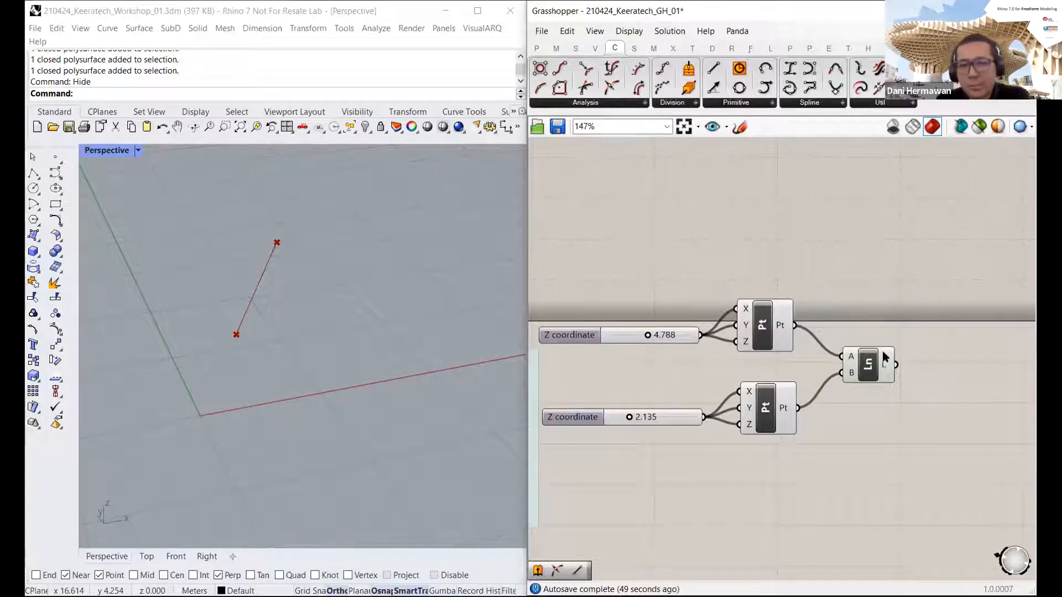
Step: Move the Line component closer to the two Construct Point components
{"action": "right_click_drag", "start_coordinate": [867, 369], "coordinate": [883, 352]}
{"action": "left_click_drag", "start_coordinate": [878, 359], "coordinate": [847, 359]}
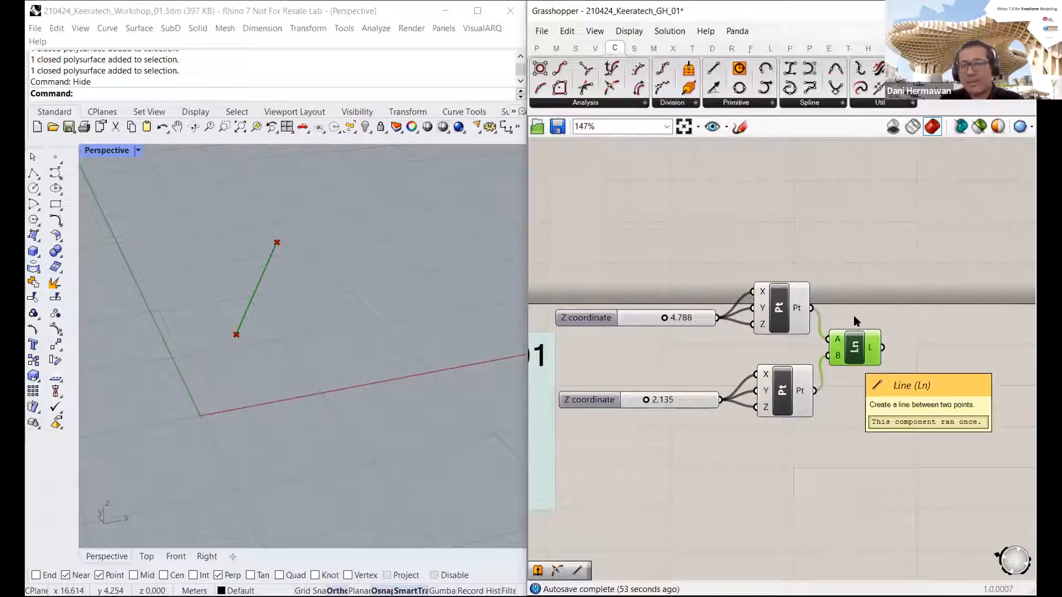
{"action": "right_click_drag", "start_coordinate": [854, 317], "coordinate": [854, 287]}
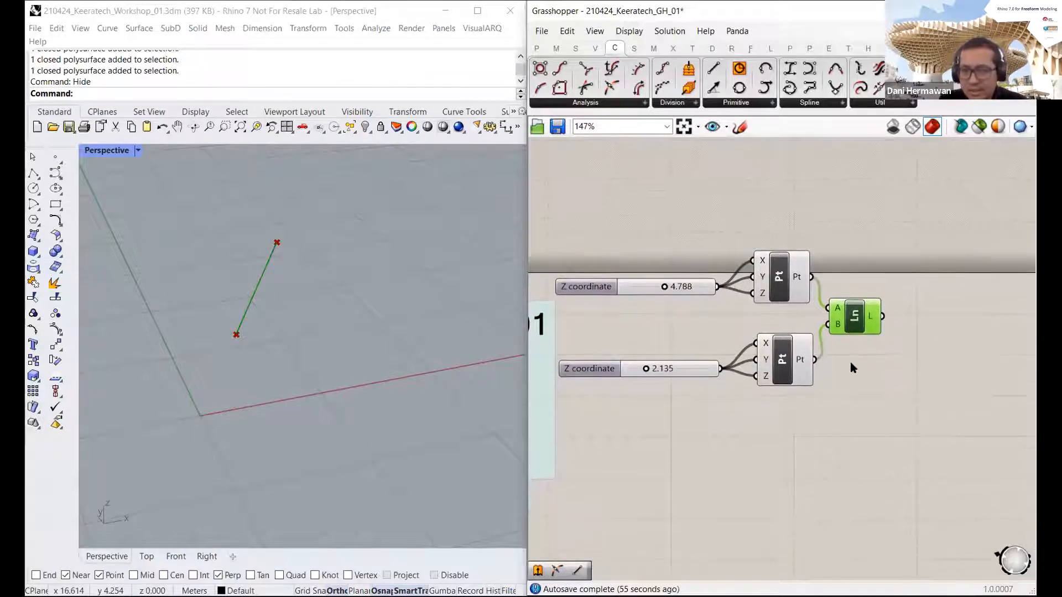
Step: Duplicate both sliders with their Construct Point components and the Line component, and place the copy below the originals
{"action": "scroll", "coordinate": [850, 361], "scroll_direction": "down", "scroll_amount": 1}
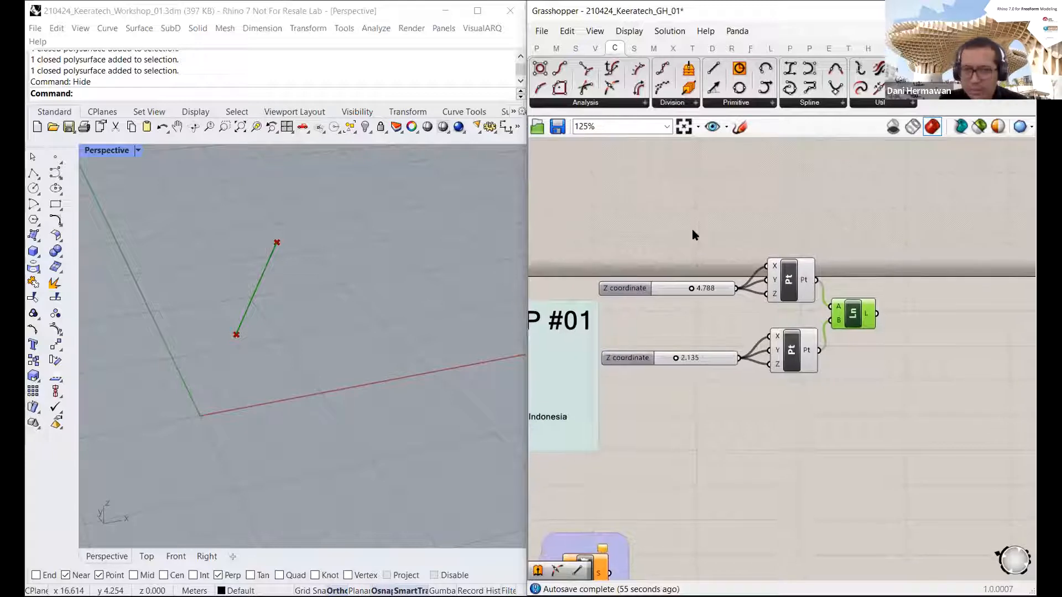
{"action": "right_click_drag", "start_coordinate": [798, 294], "coordinate": [795, 289]}
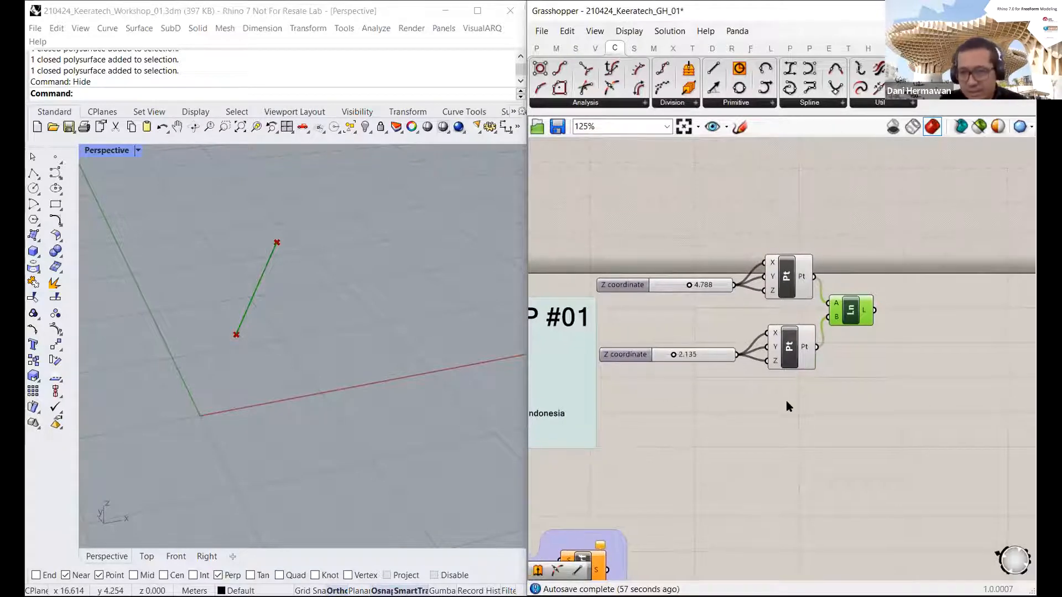
{"action": "left_click_drag", "start_coordinate": [584, 239], "coordinate": [892, 386]}
{"action": "key", "text": "ctrl+c"}
{"action": "key", "text": "ctrl+v"}
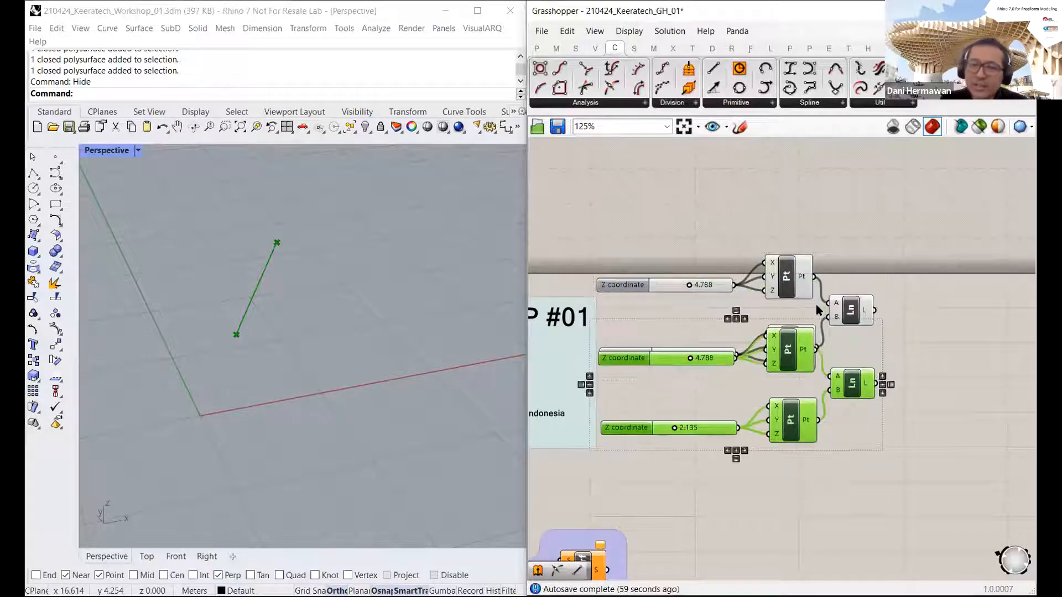
{"action": "right_click_drag", "start_coordinate": [816, 439], "coordinate": [809, 438]}
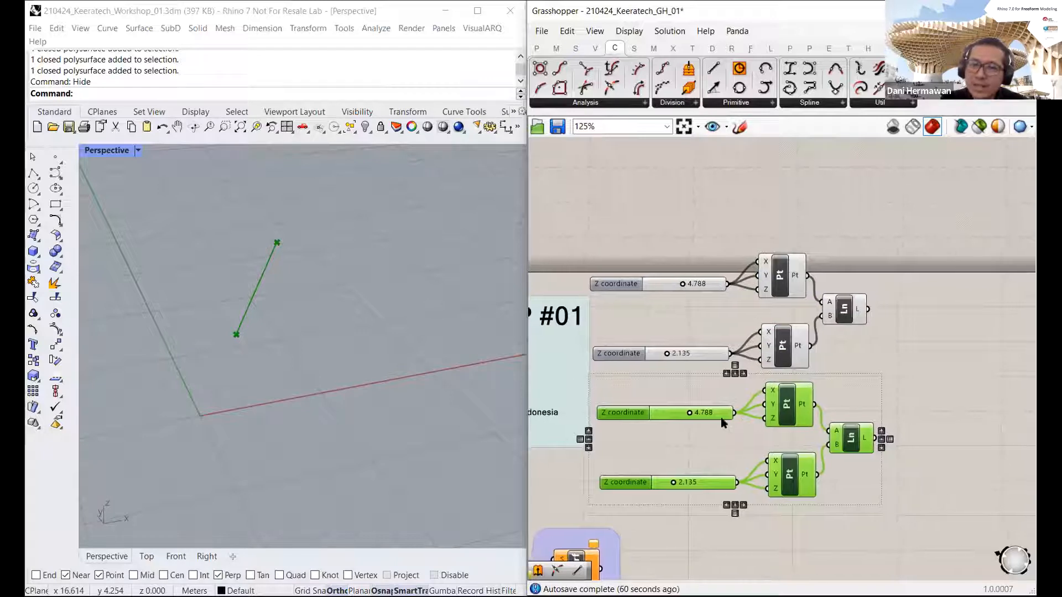
Step: Set the copied group's upper slider to 4.308 and its lower slider to 4.273
{"action": "right_click_drag", "start_coordinate": [722, 423], "coordinate": [697, 418]}
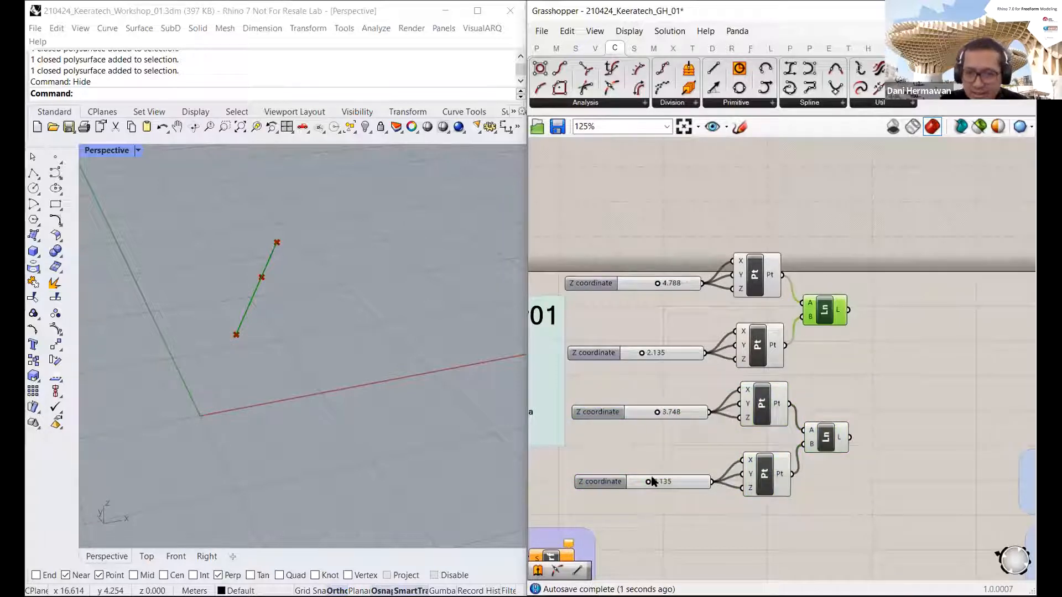
{"action": "left_click_drag", "start_coordinate": [648, 482], "coordinate": [675, 481]}
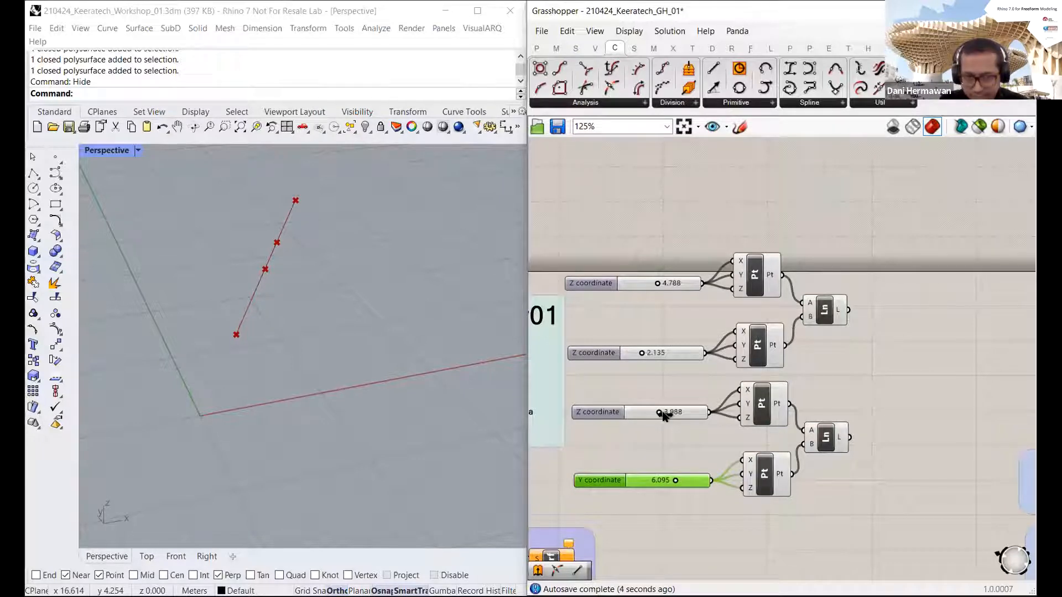
{"action": "left_click_drag", "start_coordinate": [664, 416], "coordinate": [666, 416]}
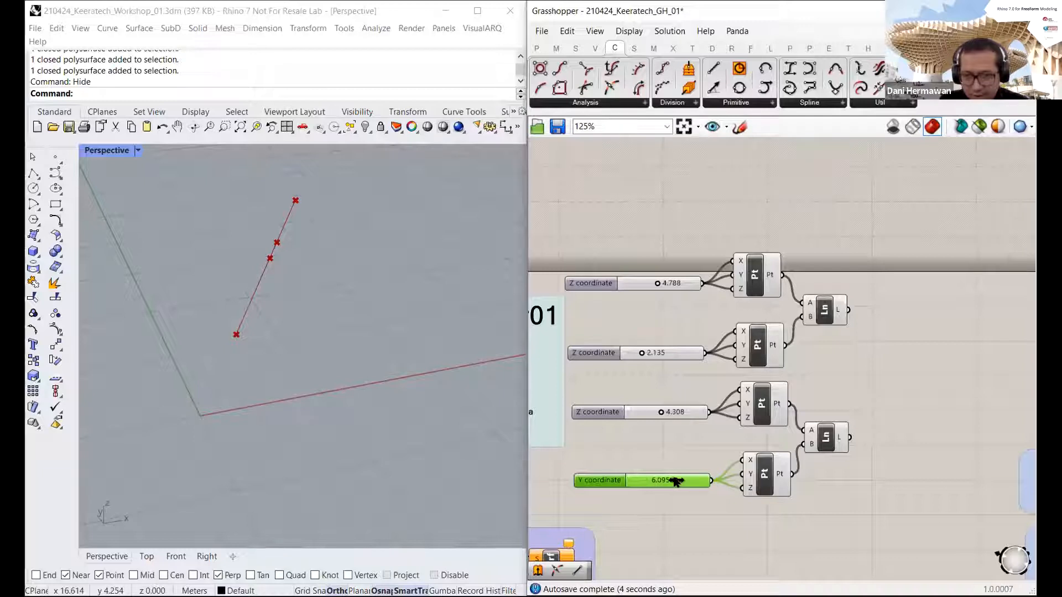
{"action": "left_click_drag", "start_coordinate": [675, 481], "coordinate": [662, 481]}
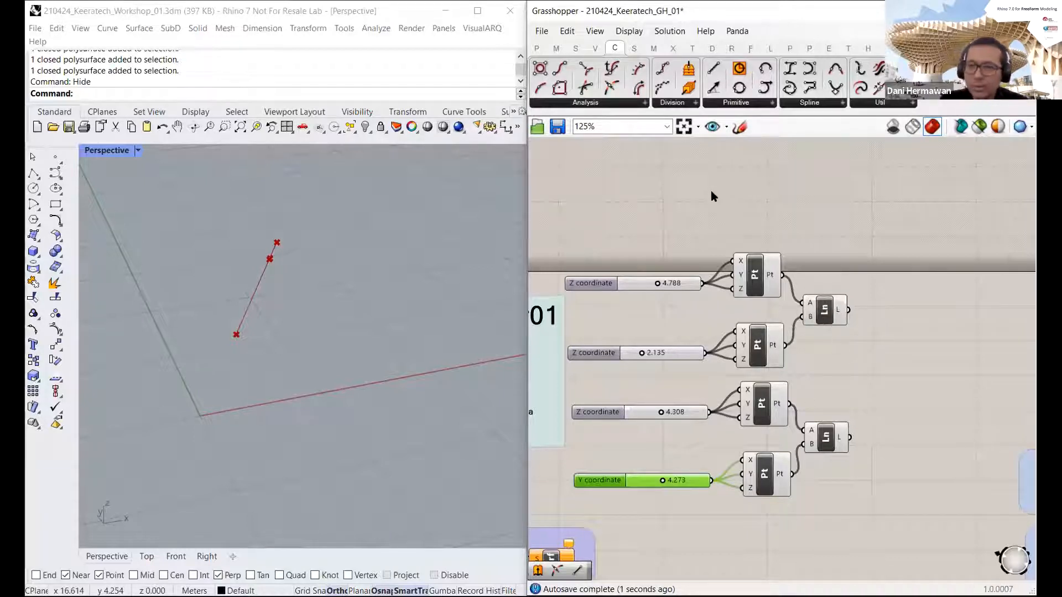
Step: Place a Curve parameter beside the two Line components
{"action": "left_click", "coordinate": [537, 49]}
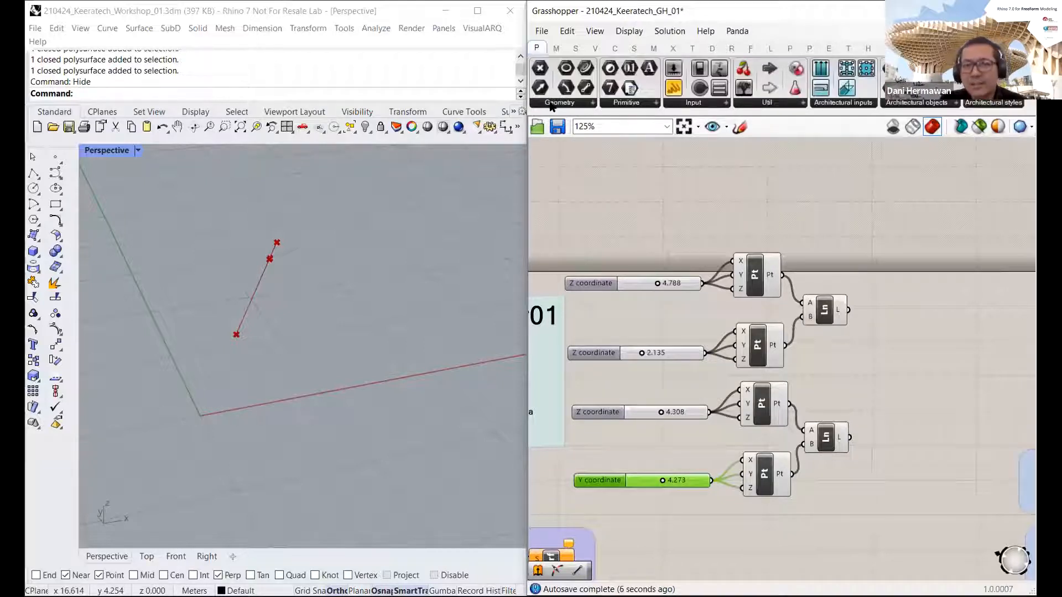
{"action": "left_click", "coordinate": [569, 103]}
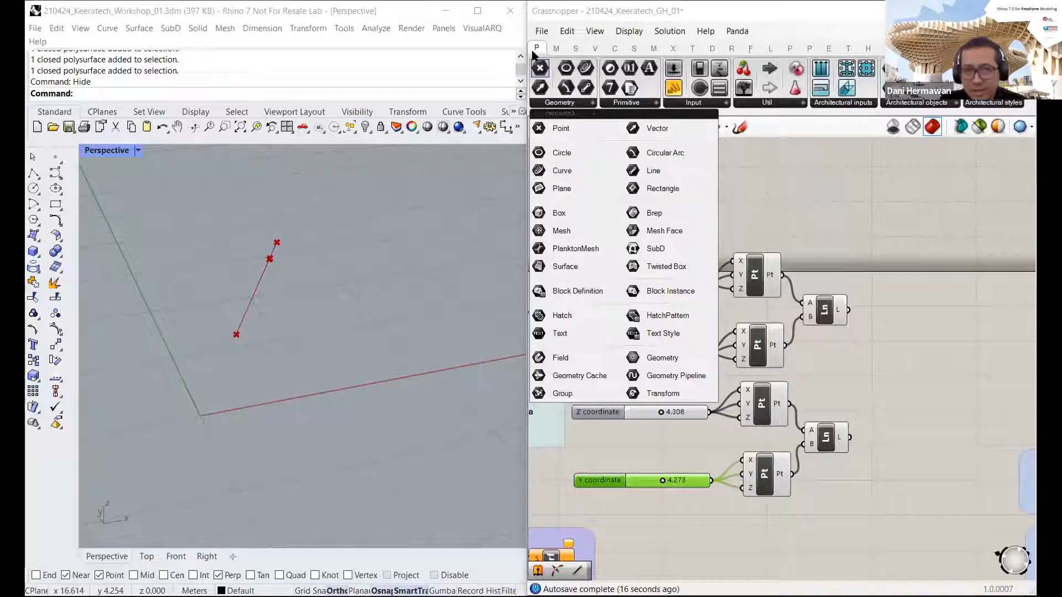
{"action": "left_click", "coordinate": [545, 104]}
{"action": "left_click", "coordinate": [546, 104]}
{"action": "left_click", "coordinate": [552, 171]}
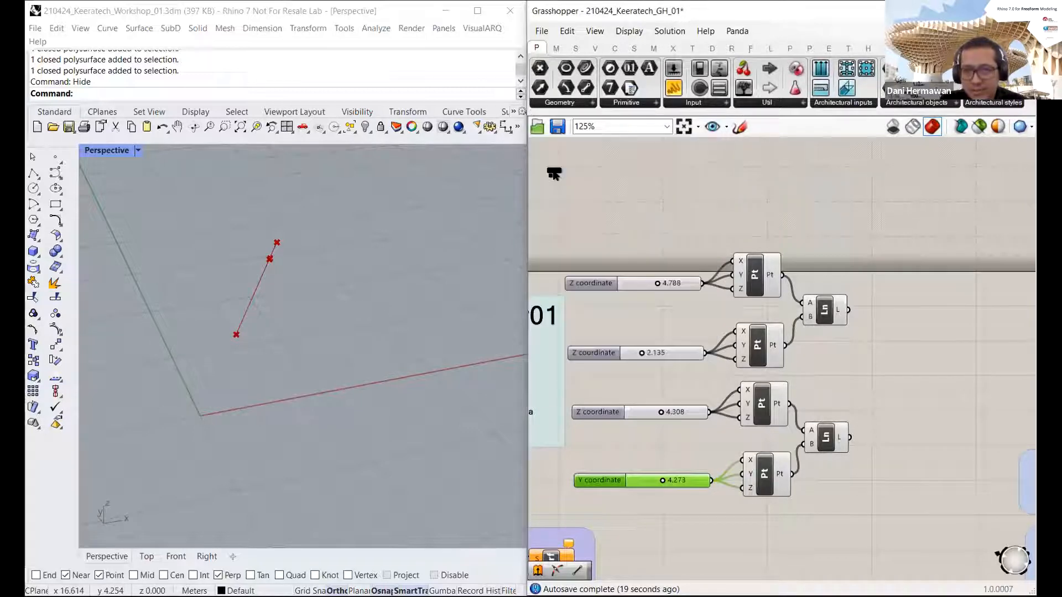
{"action": "left_click", "coordinate": [906, 369]}
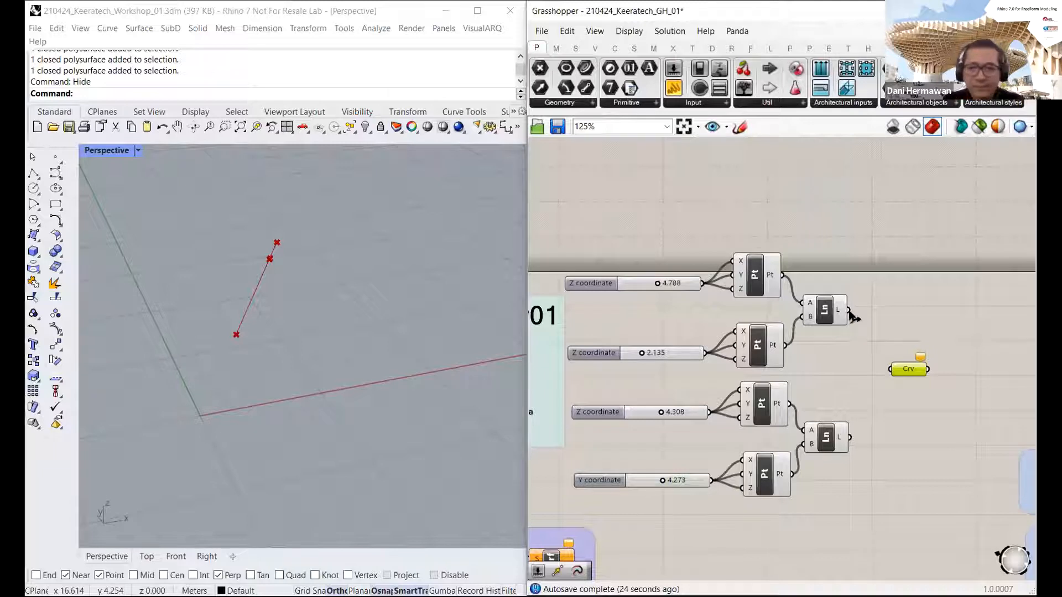
Step: Connect both Line outputs to the Curve parameter and select it to highlight the lines it contains
{"action": "left_click_drag", "start_coordinate": [848, 311], "coordinate": [878, 368]}
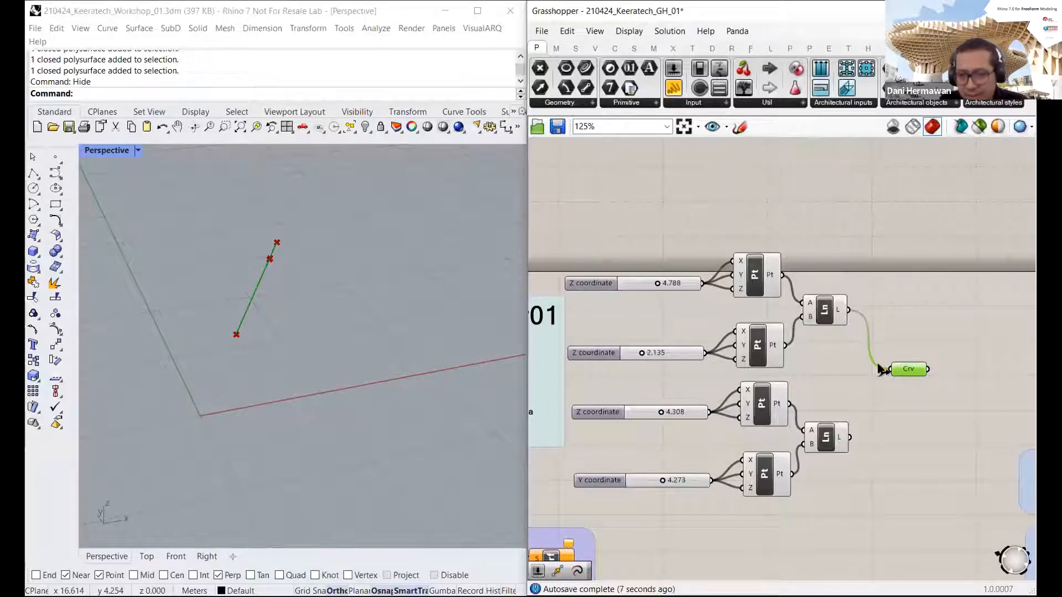
{"action": "left_click_drag", "start_coordinate": [879, 369], "coordinate": [881, 370]}
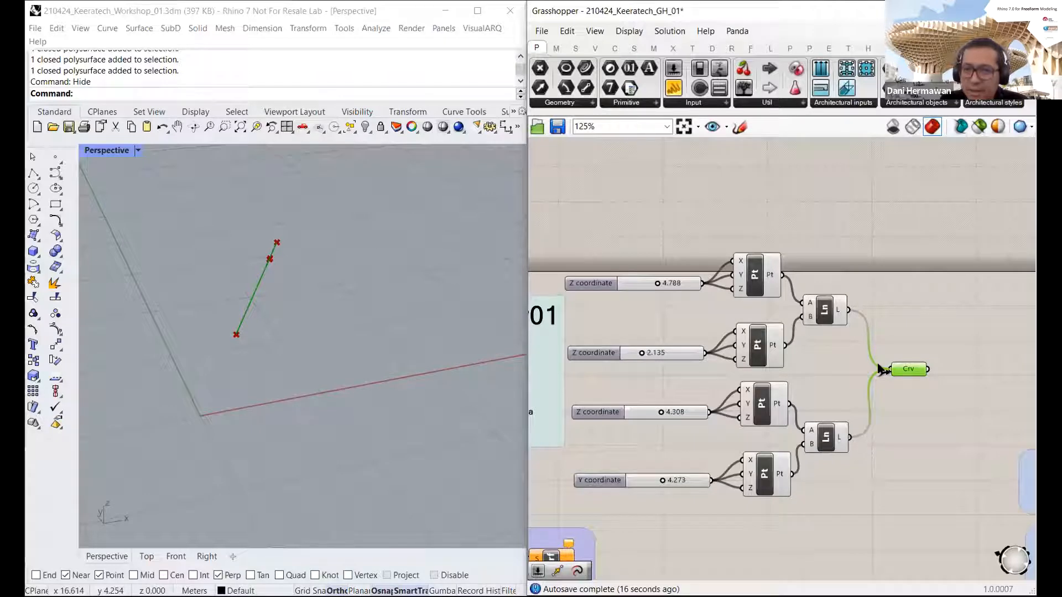
{"action": "left_click", "coordinate": [895, 360]}
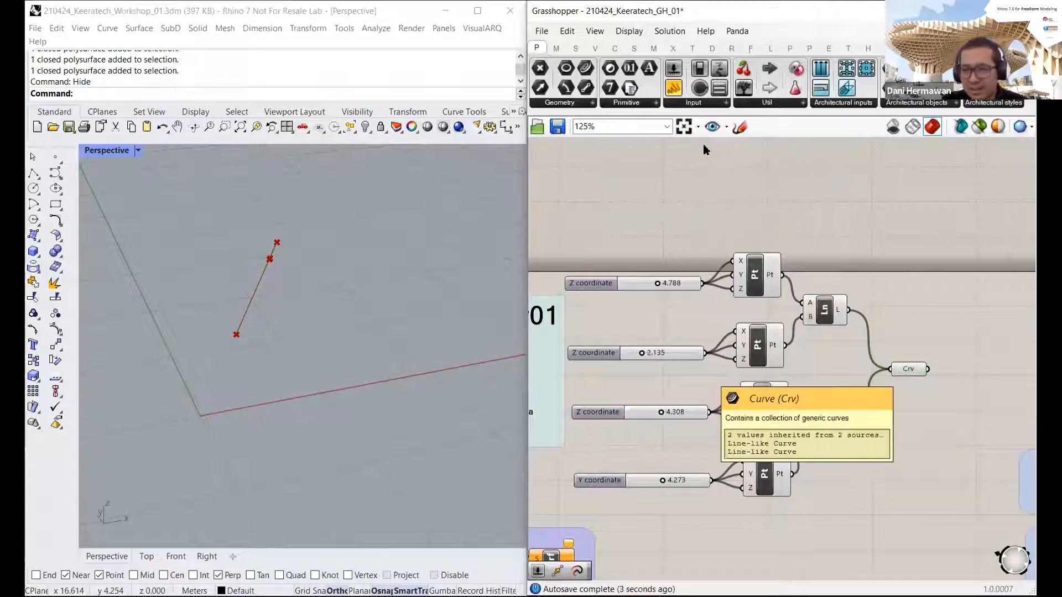
{"action": "right_click_drag", "start_coordinate": [739, 163], "coordinate": [706, 156]}
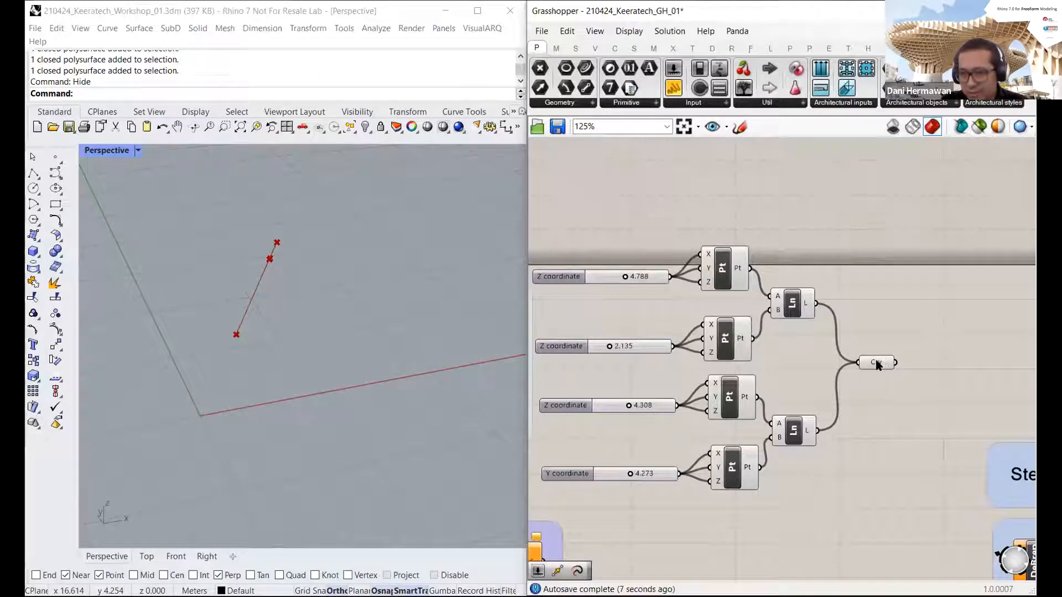
{"action": "mouse_move", "coordinate": [876, 365]}
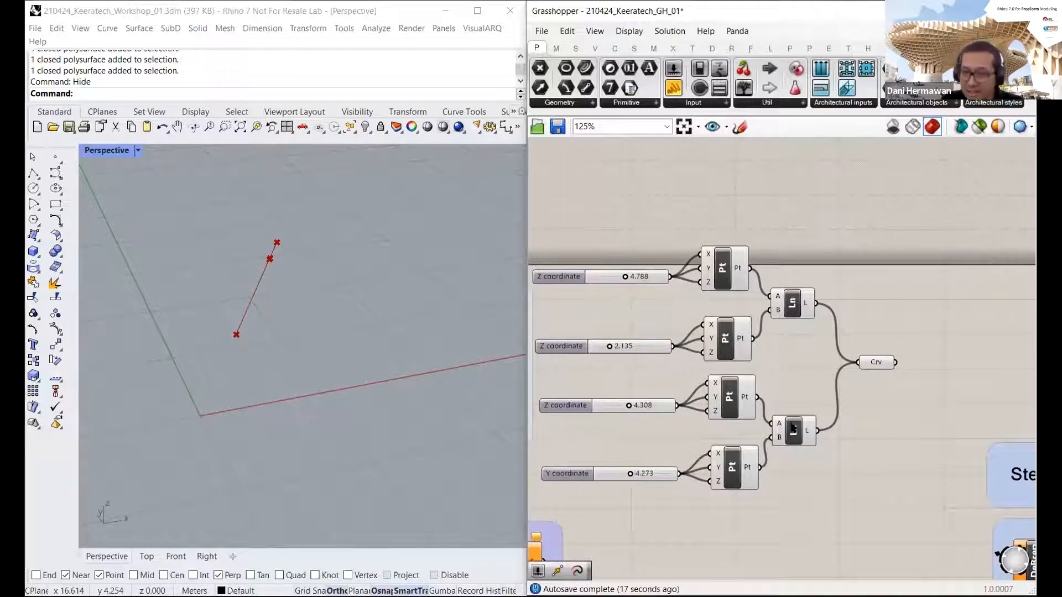
{"action": "left_click", "coordinate": [872, 363]}
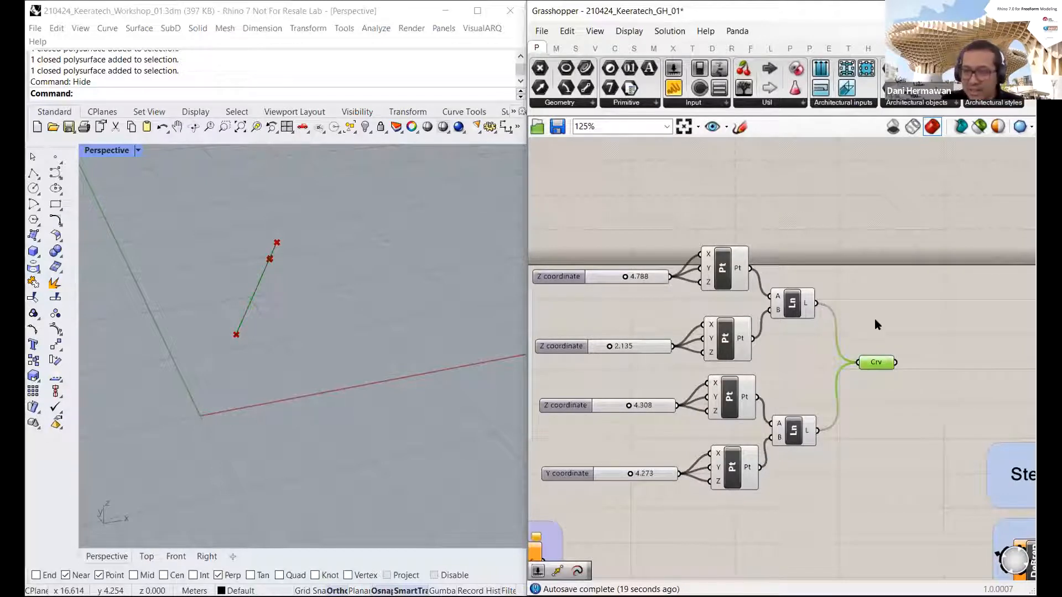
Step: Inspect the data held by the Curve parameter
{"action": "left_click", "coordinate": [875, 364]}
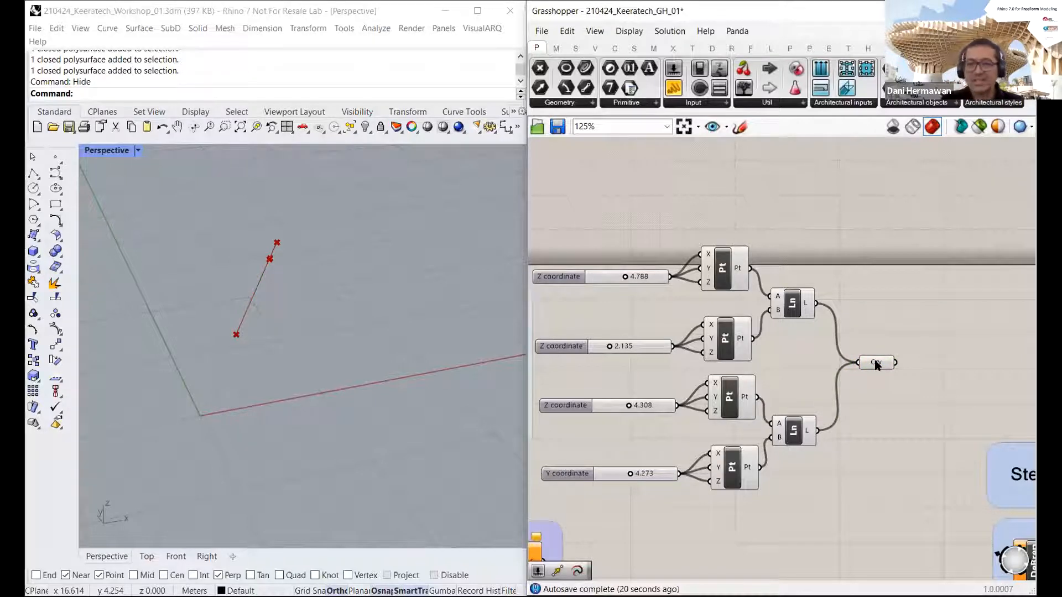
{"action": "mouse_move", "coordinate": [876, 365]}
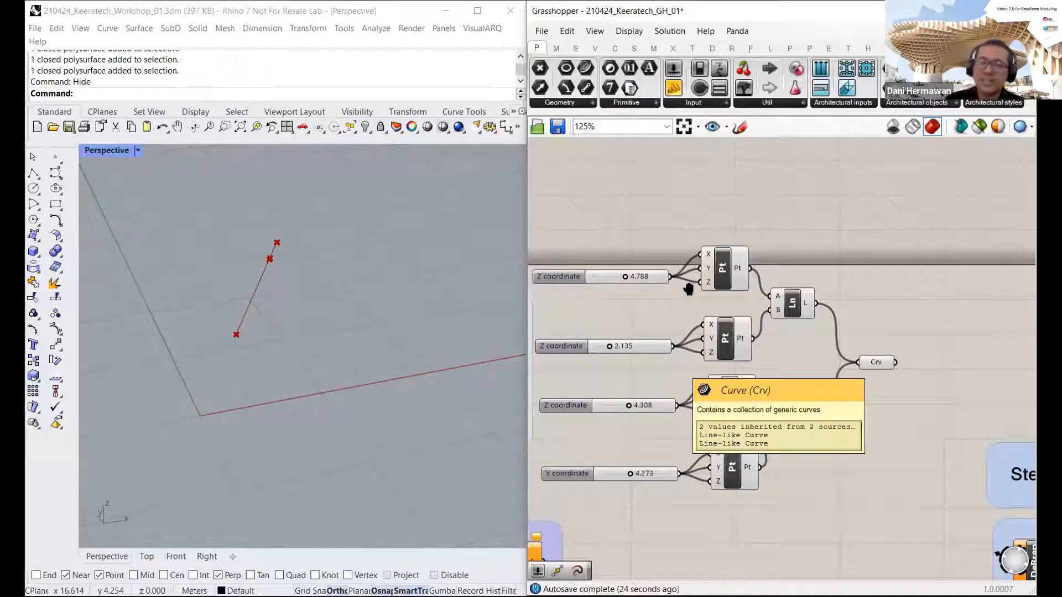
{"action": "right_click_drag", "start_coordinate": [687, 288], "coordinate": [718, 282]}
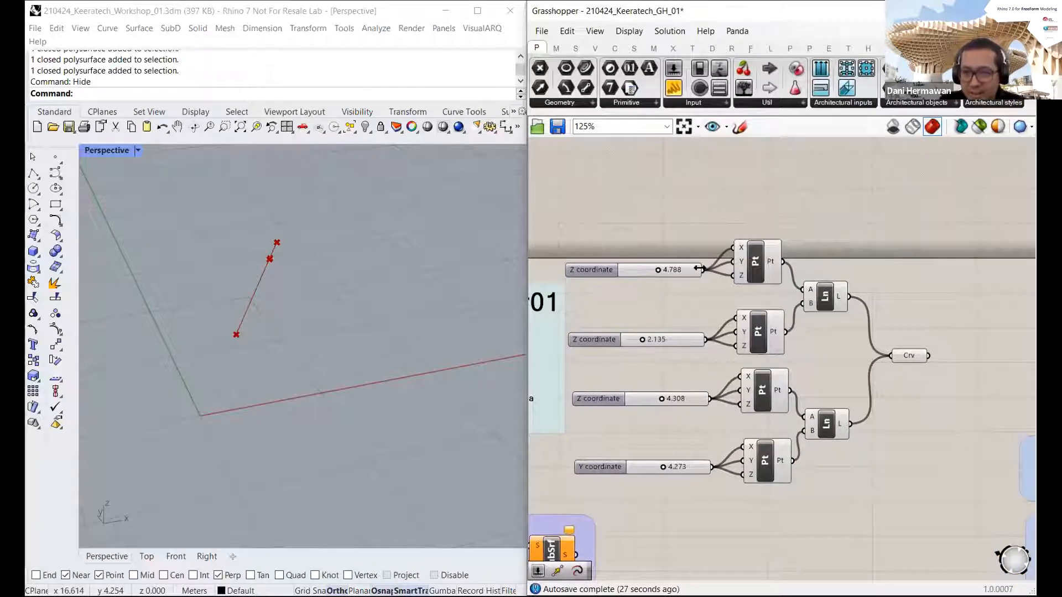
Step: Disconnect the top slider from the X input of the uppermost Construct Point, and reconnect it to the same input
{"action": "left_click_drag", "start_coordinate": [698, 269], "coordinate": [746, 177]}
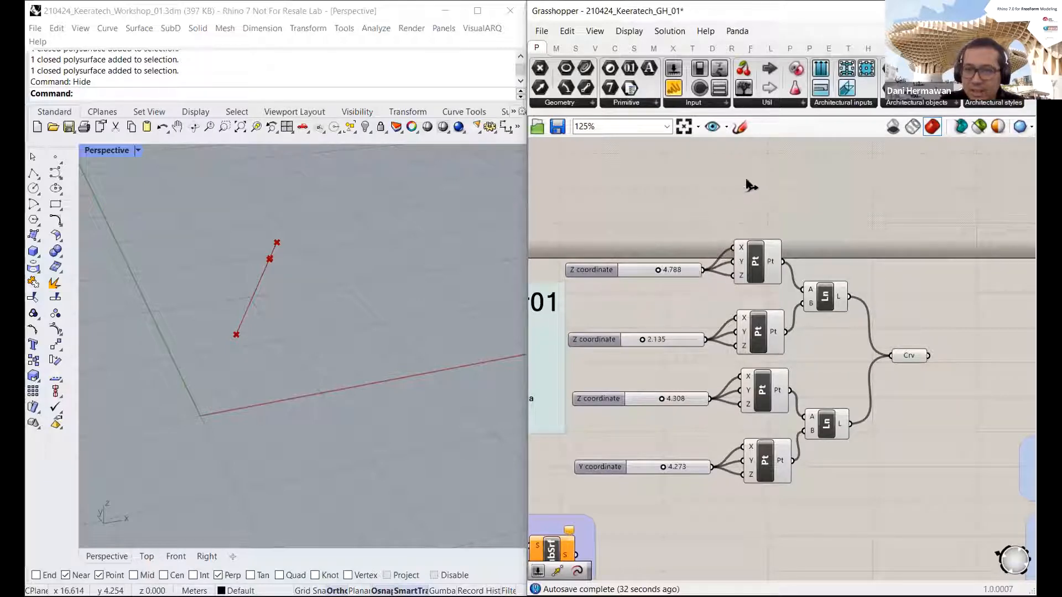
{"action": "scroll", "coordinate": [712, 267], "scroll_direction": "up", "scroll_amount": 1}
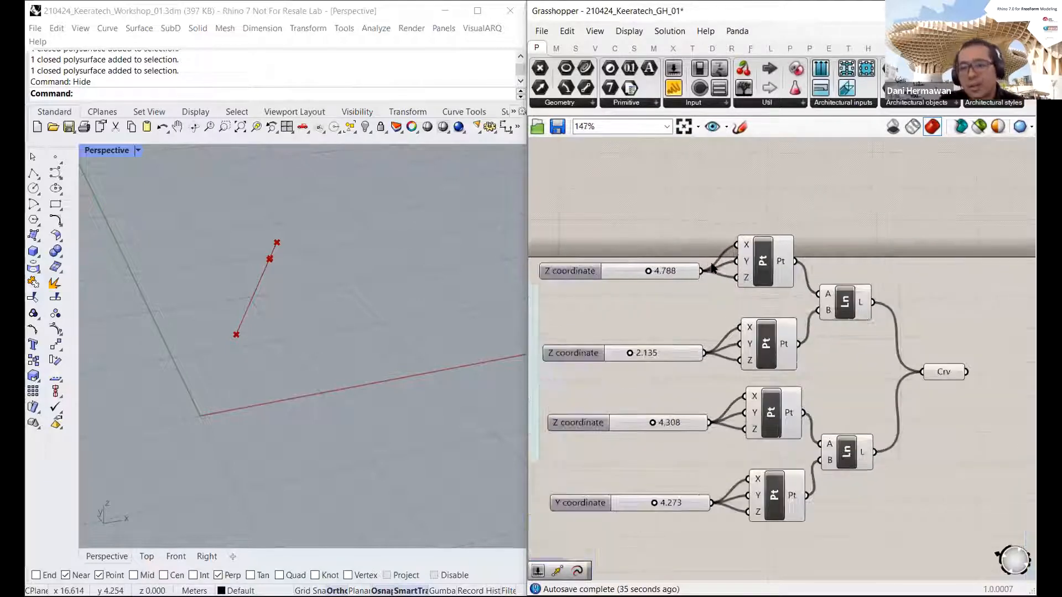
{"action": "scroll", "coordinate": [714, 255], "scroll_direction": "up", "scroll_amount": 3}
{"action": "left_click_drag", "start_coordinate": [736, 242], "coordinate": [701, 256], "text": "ctrl"}
{"action": "scroll", "coordinate": [701, 256], "scroll_direction": "down", "scroll_amount": 1}
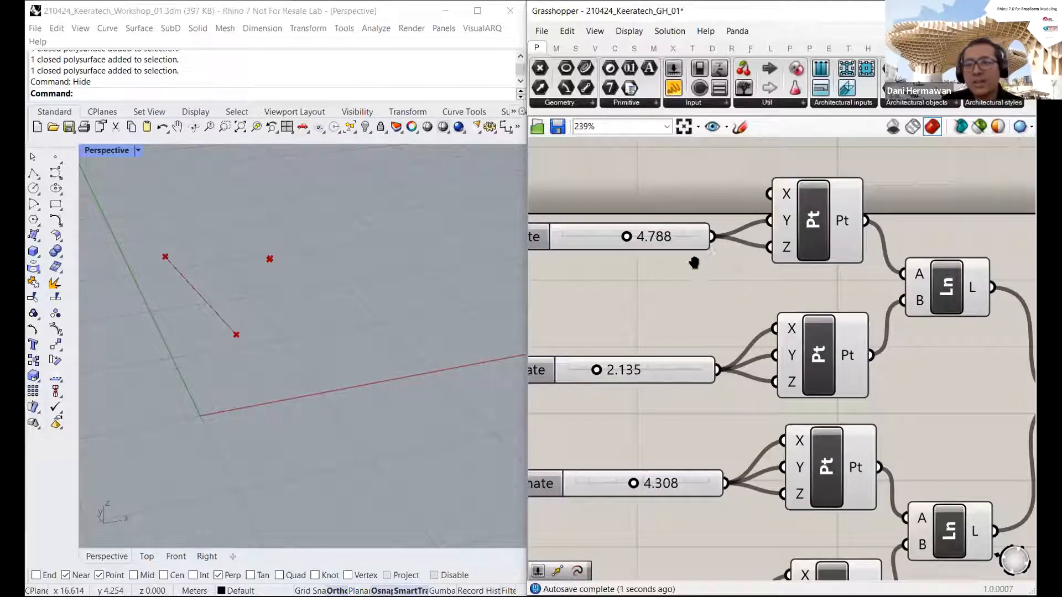
{"action": "scroll", "coordinate": [695, 265], "scroll_direction": "down", "scroll_amount": 1}
{"action": "scroll", "coordinate": [695, 286], "scroll_direction": "down", "scroll_amount": 1}
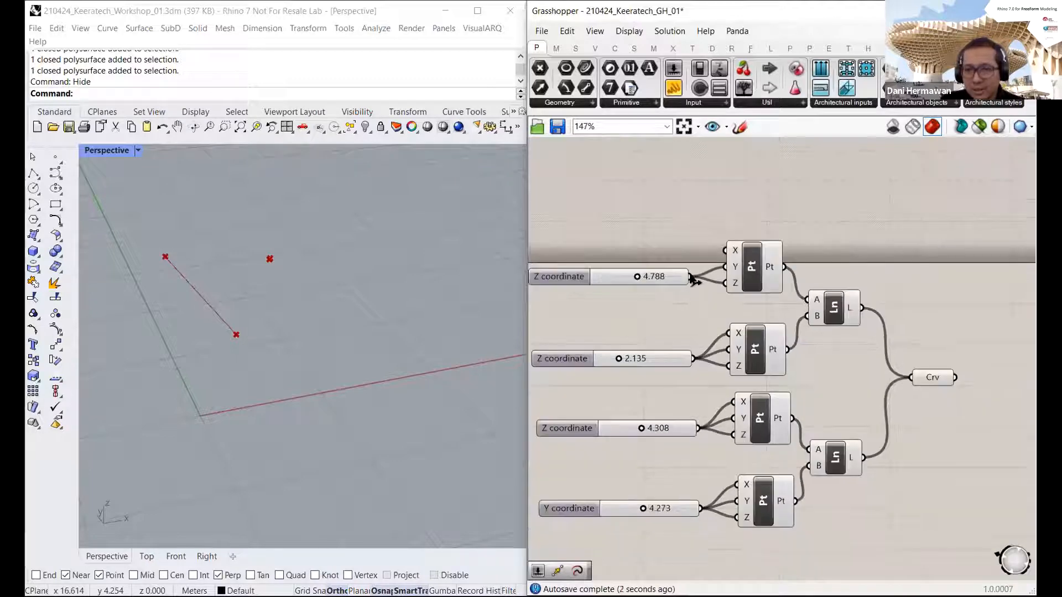
{"action": "left_click_drag", "start_coordinate": [690, 276], "coordinate": [725, 250]}
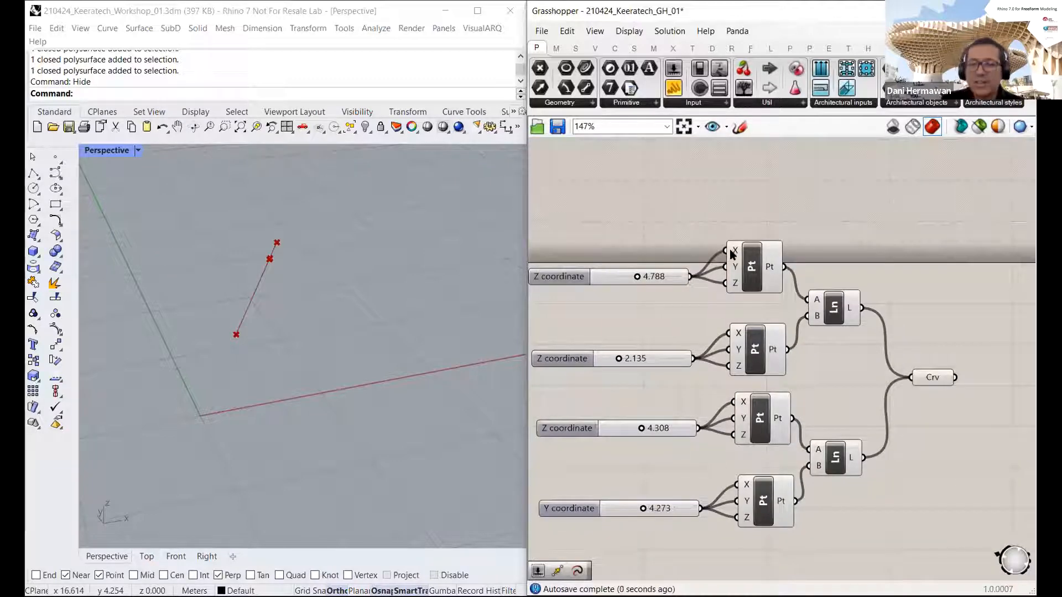
{"action": "right_click_drag", "start_coordinate": [826, 351], "coordinate": [834, 295]}
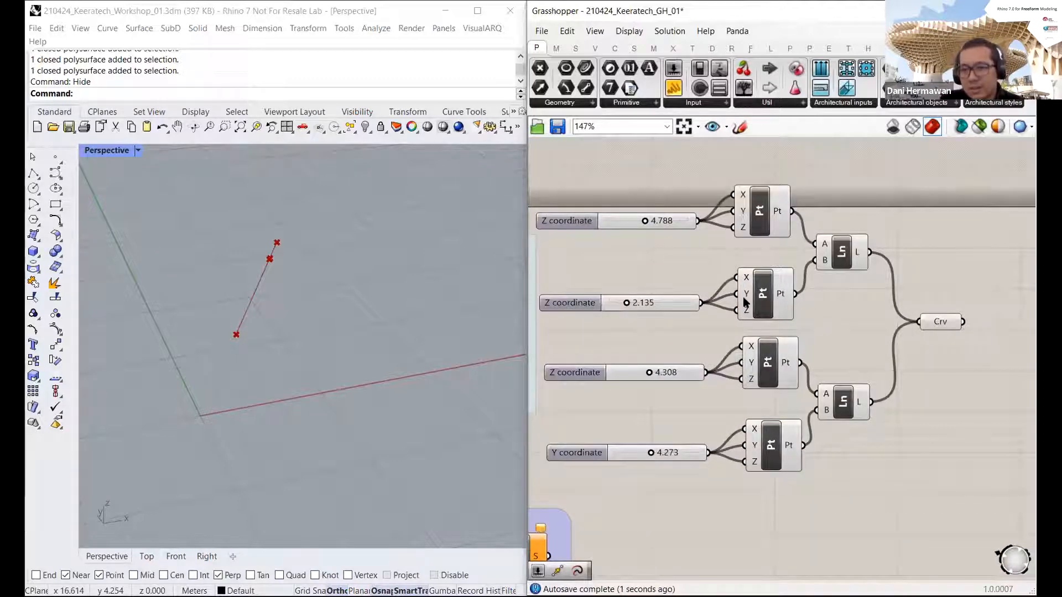
Step: Swap the middle point connections so the second Construct Point feeds the lower Line's A input and the third feeds the upper Line's B input
{"action": "scroll", "coordinate": [744, 301], "scroll_direction": "up", "scroll_amount": 1}
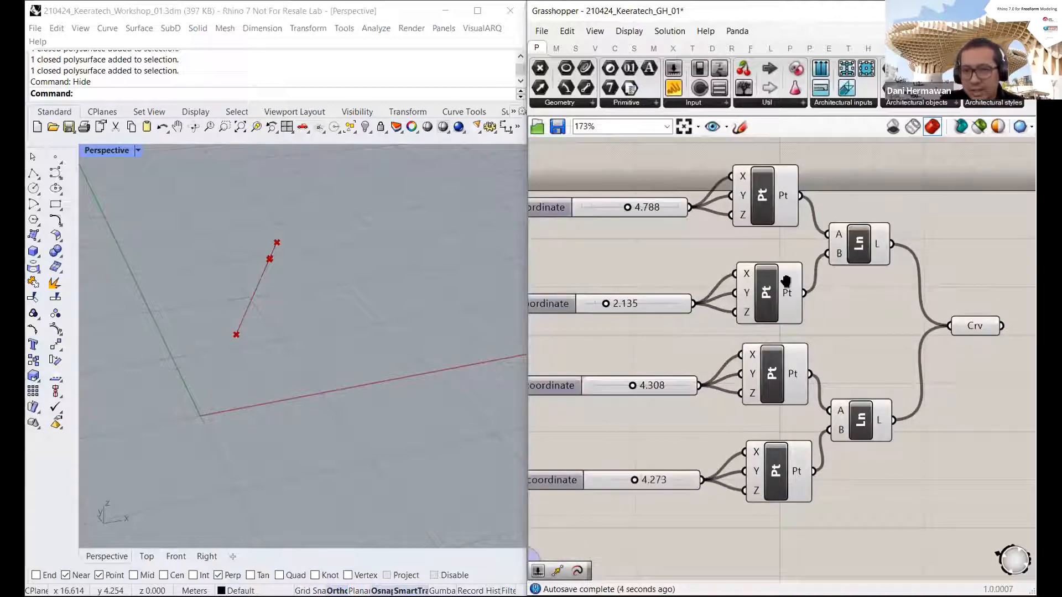
{"action": "scroll", "coordinate": [722, 285], "scroll_direction": "up", "scroll_amount": 1}
{"action": "scroll", "coordinate": [805, 257], "scroll_direction": "up", "scroll_amount": 1}
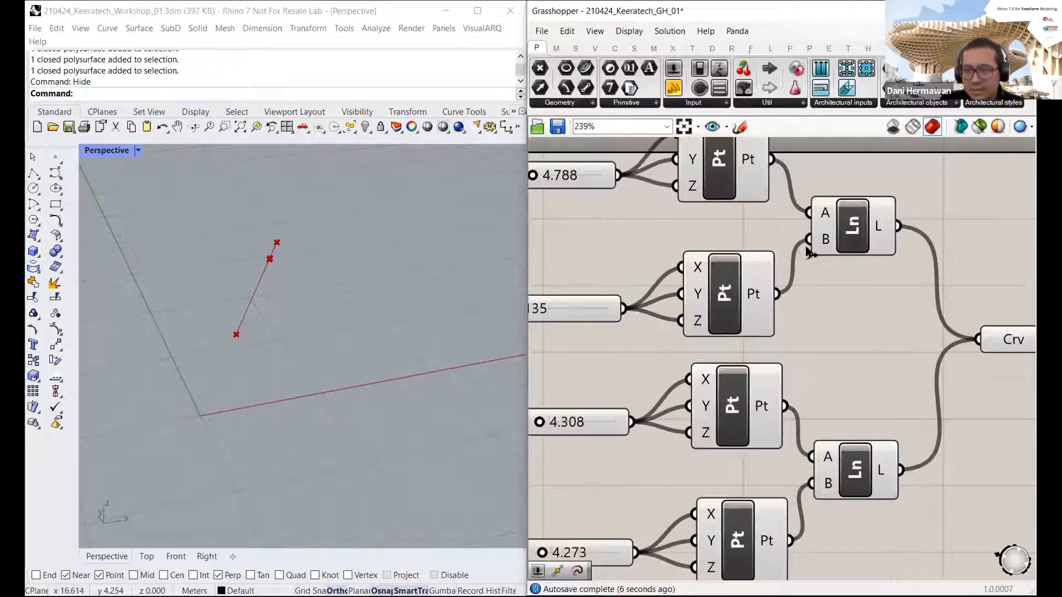
{"action": "left_click_drag", "start_coordinate": [809, 239], "coordinate": [779, 294]}
{"action": "left_click_drag", "start_coordinate": [810, 455], "coordinate": [786, 406], "text": "ctrl"}
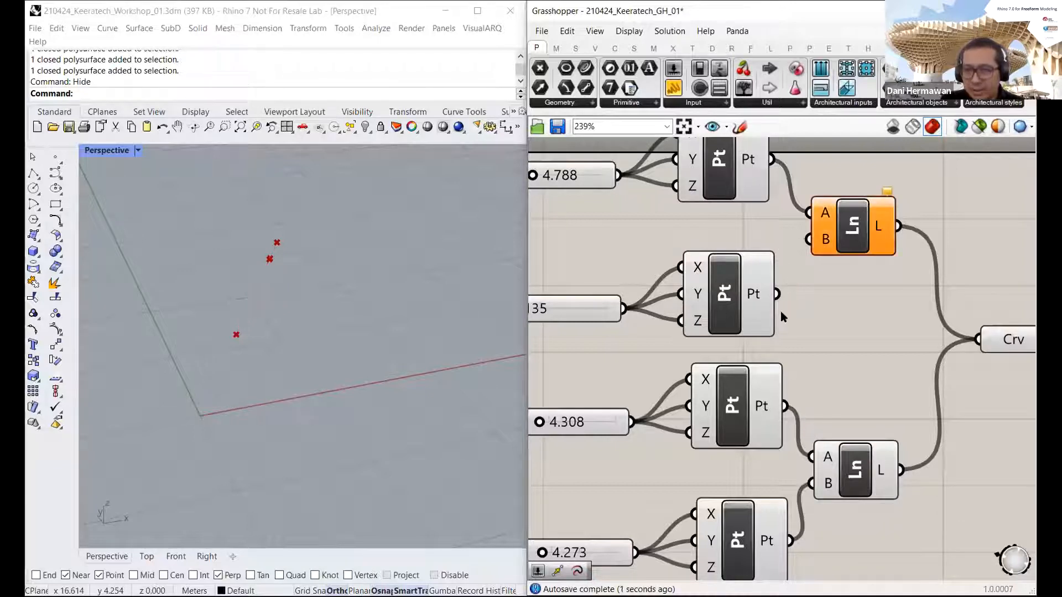
{"action": "left_click_drag", "start_coordinate": [776, 297], "coordinate": [810, 457]}
{"action": "left_click_drag", "start_coordinate": [785, 406], "coordinate": [810, 240]}
Step: Highlight the geometry of each Line component in turn, and of the whole set of sliders, points, lines and Curve parameter
{"action": "left_click", "coordinate": [837, 251]}
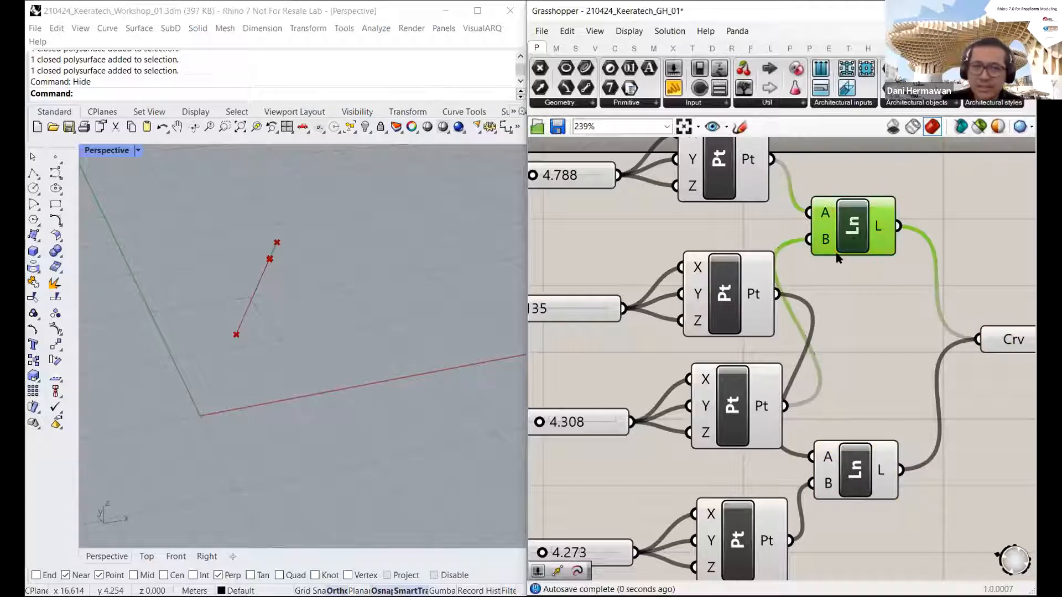
{"action": "left_click", "coordinate": [834, 450]}
{"action": "scroll", "coordinate": [787, 309], "scroll_direction": "down", "scroll_amount": 5}
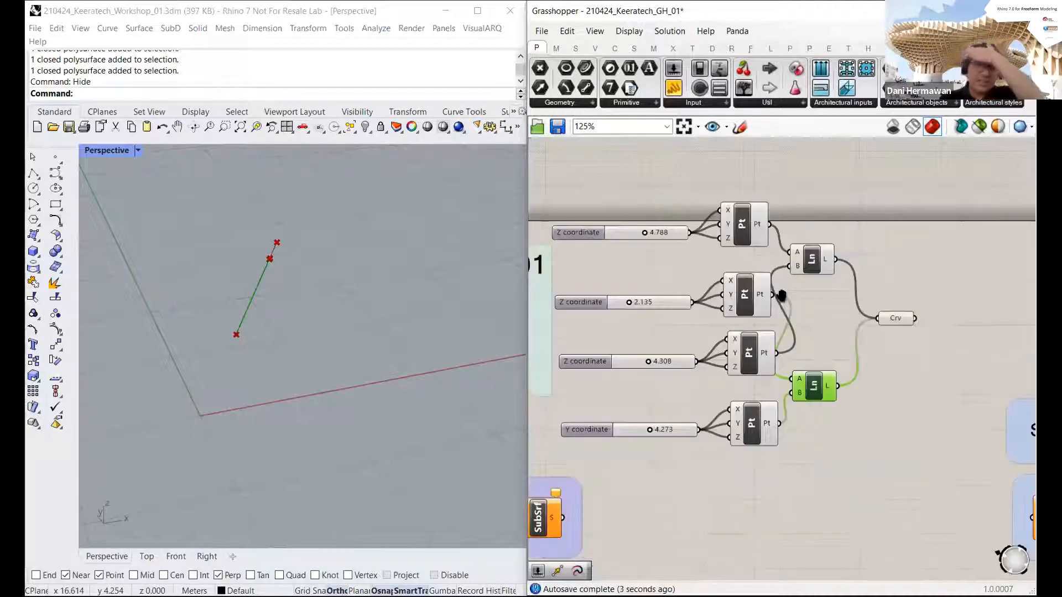
{"action": "right_click_drag", "start_coordinate": [910, 252], "coordinate": [883, 269]}
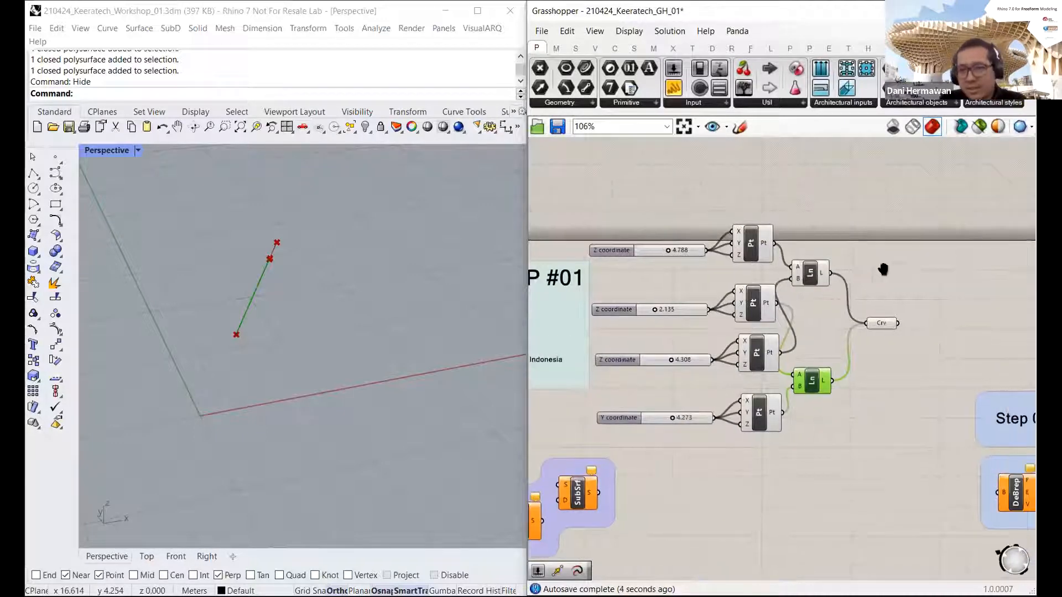
{"action": "scroll", "coordinate": [850, 283], "scroll_direction": "down", "scroll_amount": 3}
{"action": "left_click_drag", "start_coordinate": [897, 221], "coordinate": [742, 404]}
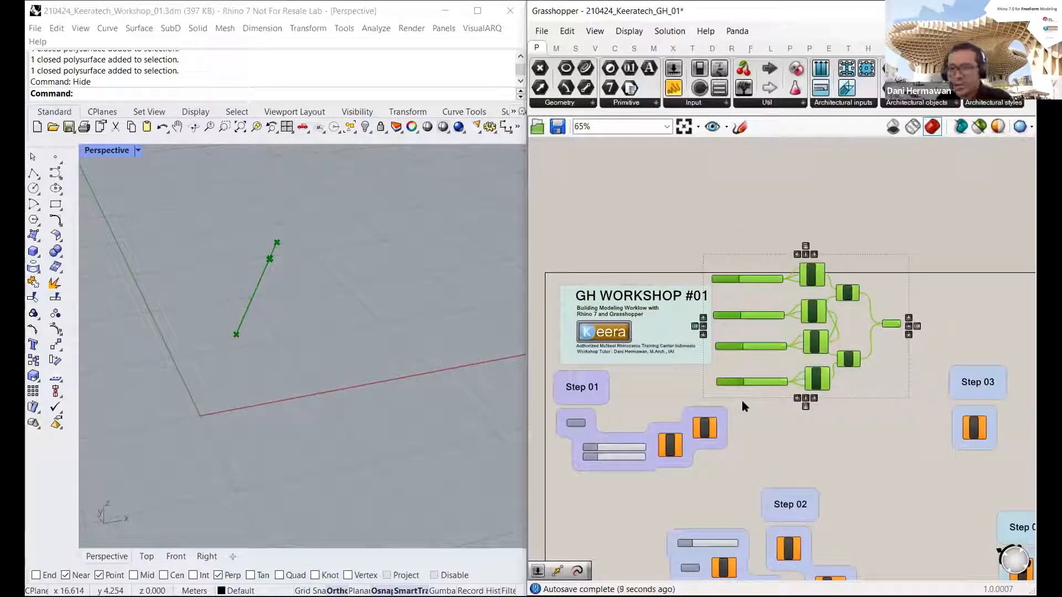
{"action": "scroll", "coordinate": [785, 300], "scroll_direction": "up", "scroll_amount": 1}
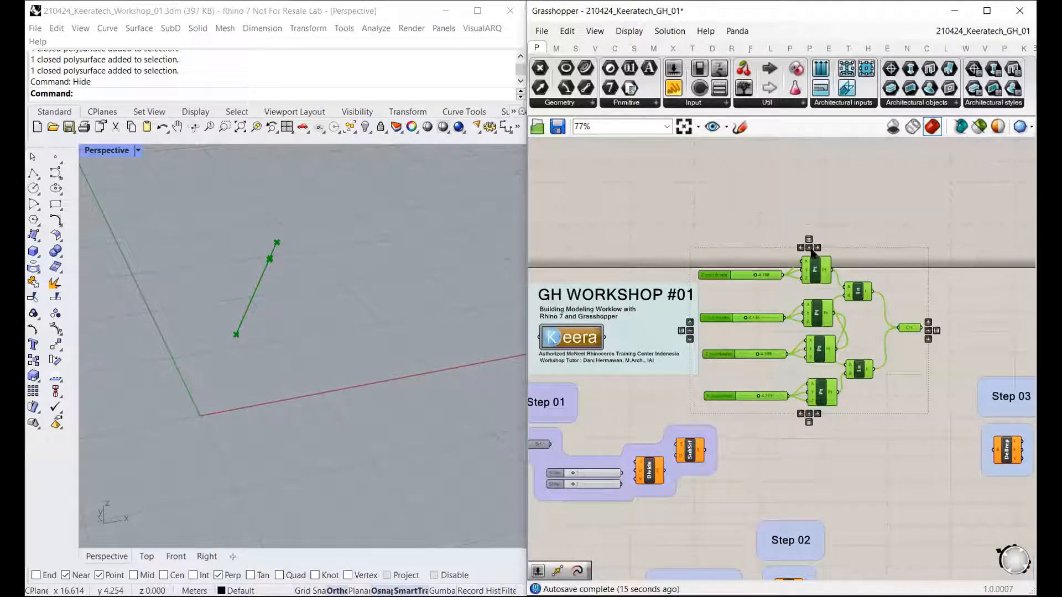
{"action": "left_click", "coordinate": [920, 333]}
Step: Delete the Curve parameter and place a new one beside the two Line components
{"action": "scroll", "coordinate": [920, 333], "scroll_direction": "up", "scroll_amount": 3}
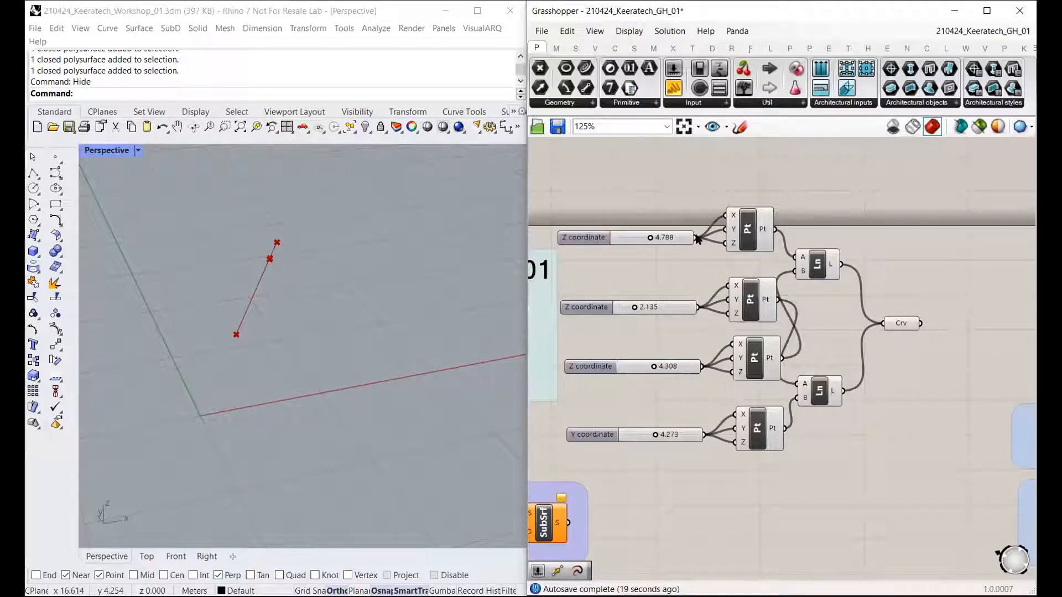
{"action": "left_click", "coordinate": [898, 321]}
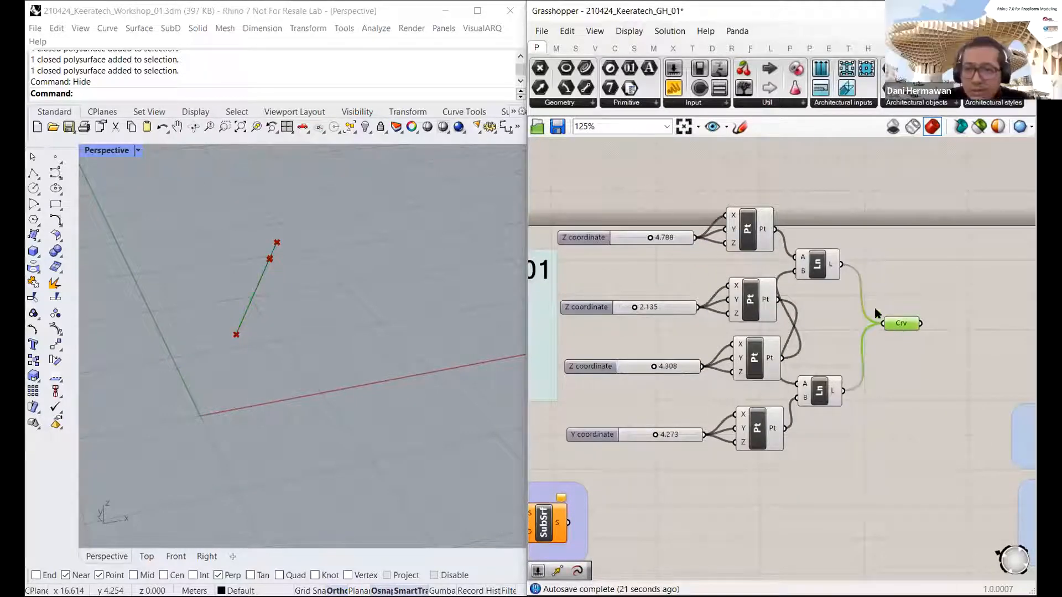
{"action": "key", "text": "Delete"}
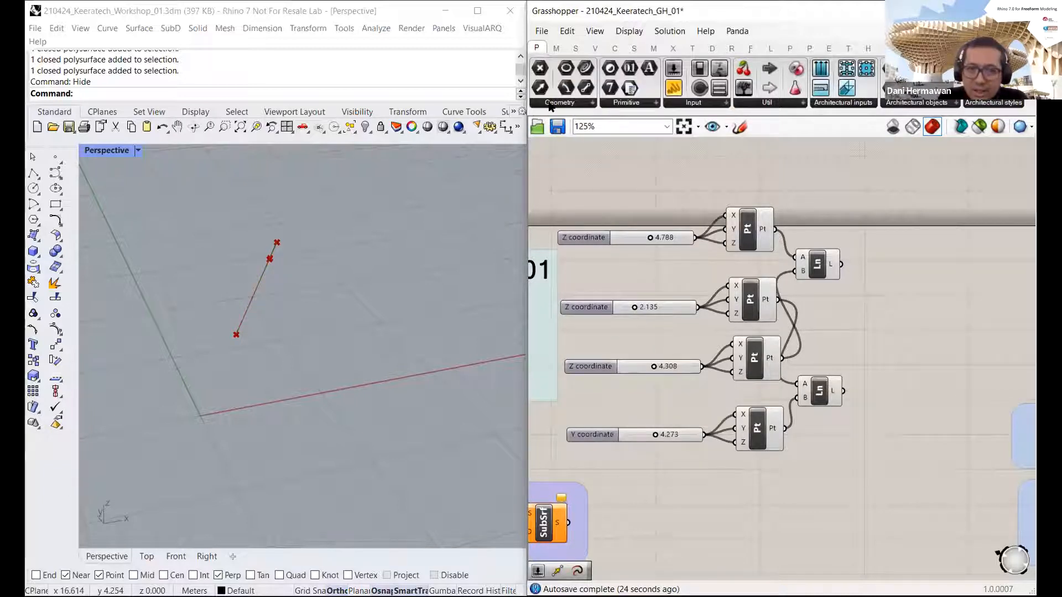
{"action": "left_click", "coordinate": [551, 105]}
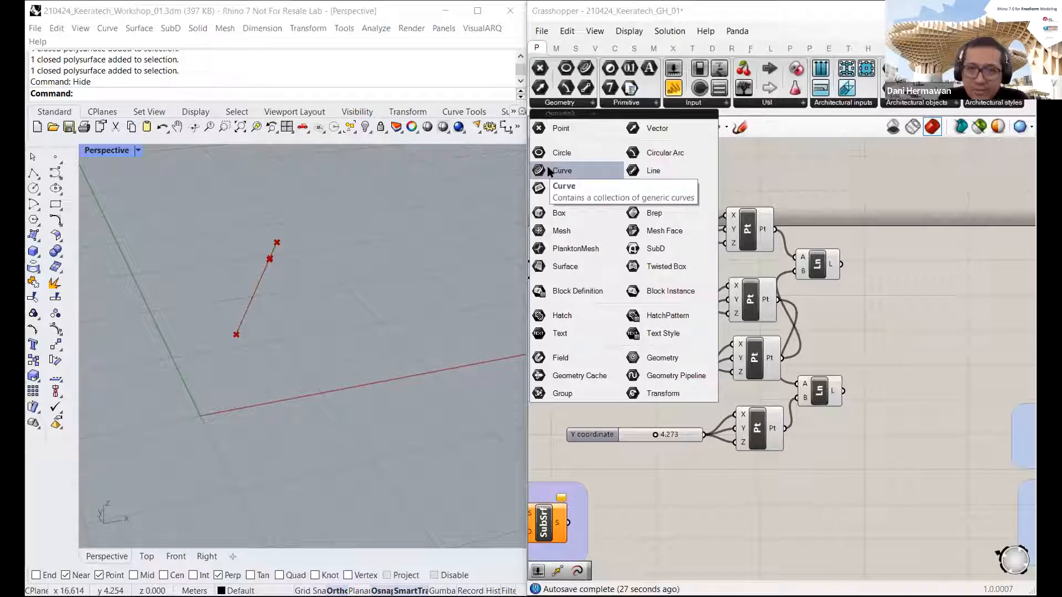
{"action": "left_click_drag", "start_coordinate": [547, 170], "coordinate": [899, 326]}
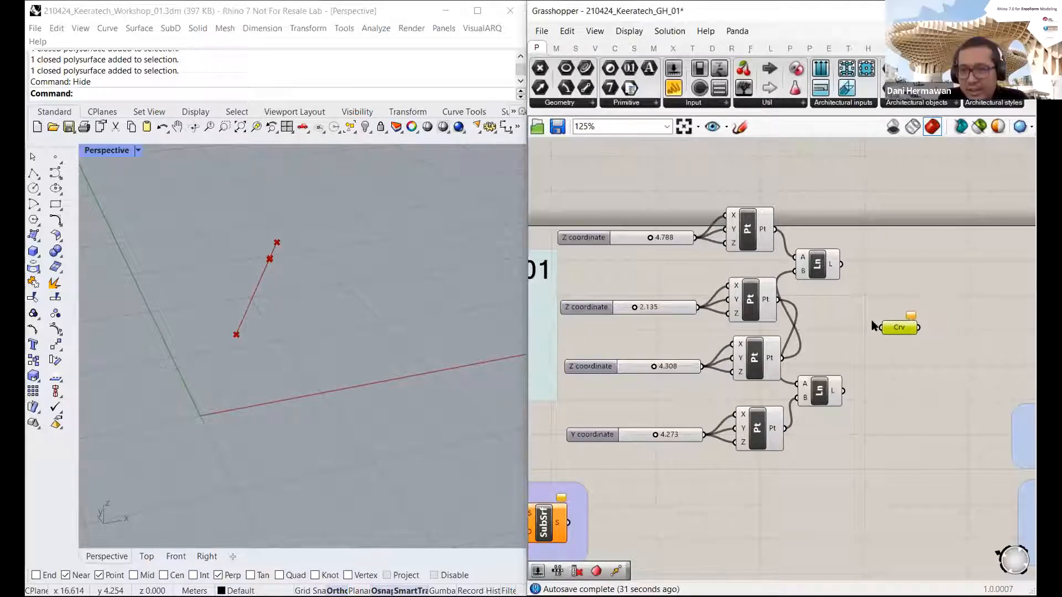
Step: Connect the upper Line output to the new Curve parameter, and add the lower Line output as a second source
{"action": "left_click_drag", "start_coordinate": [841, 264], "coordinate": [880, 327]}
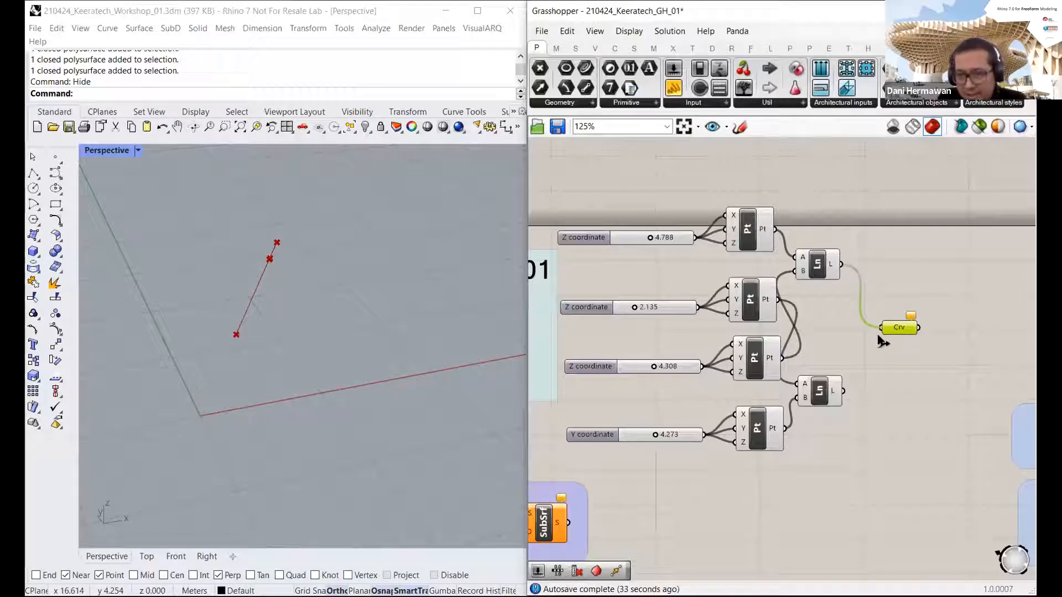
{"action": "scroll", "coordinate": [862, 362], "scroll_direction": "up", "scroll_amount": 5}
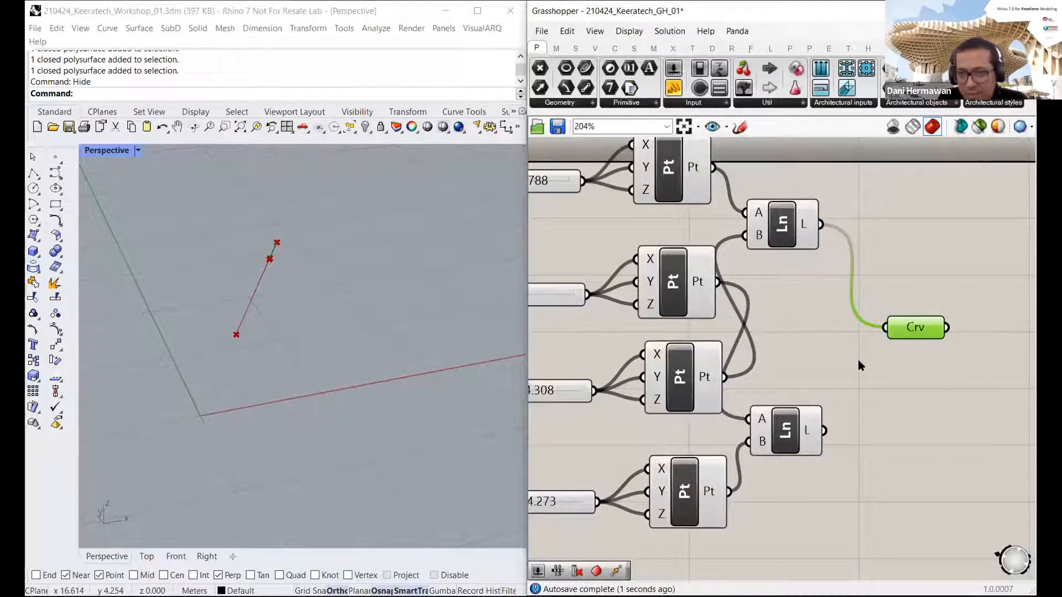
{"action": "left_click_drag", "start_coordinate": [825, 430], "coordinate": [857, 350], "text": "shift"}
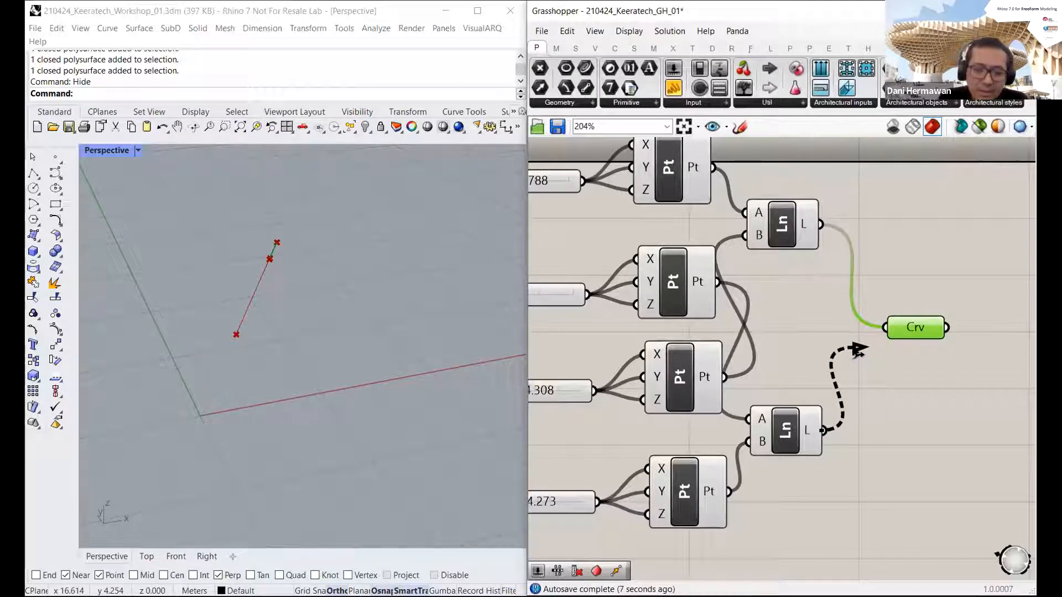
{"action": "left_click_drag", "start_coordinate": [857, 350], "coordinate": [885, 328]}
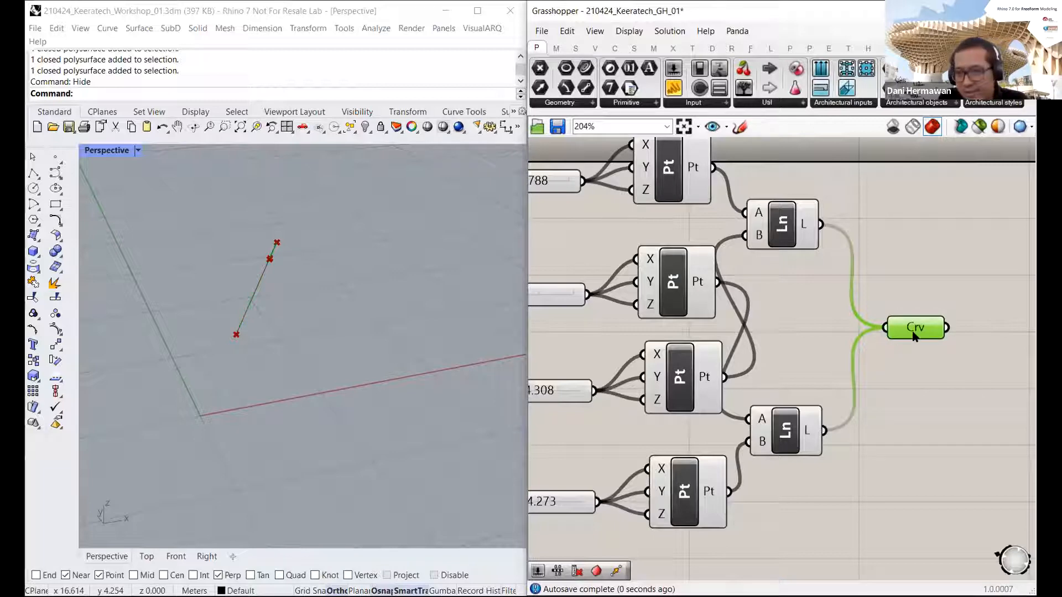
{"action": "left_click", "coordinate": [910, 357]}
Step: Look over the canvas, from the demo components and workshop step groups to the empty area around them
{"action": "scroll", "coordinate": [911, 357], "scroll_direction": "down", "scroll_amount": 3}
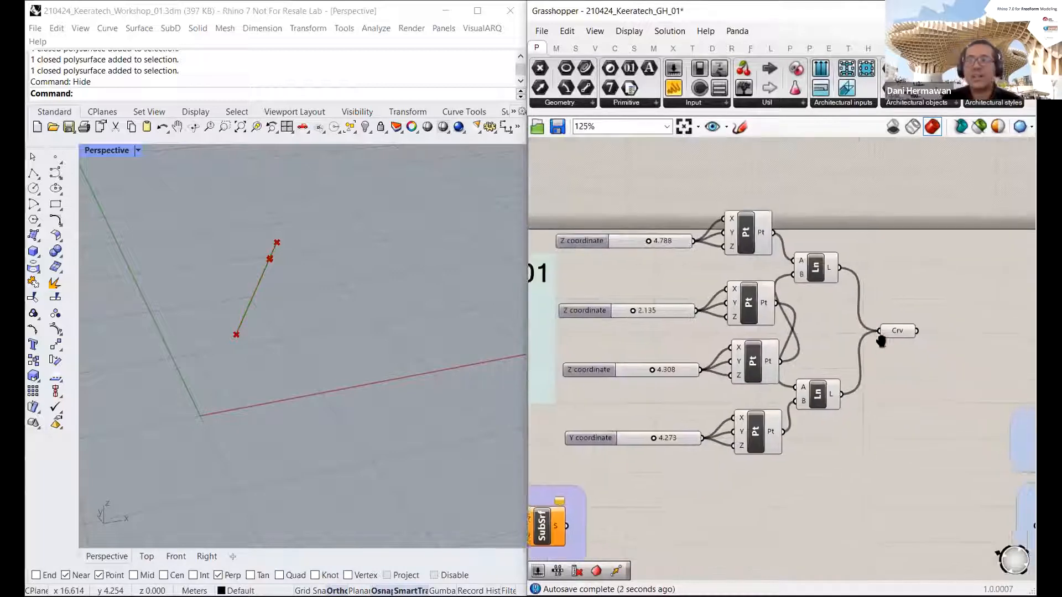
{"action": "scroll", "coordinate": [861, 323], "scroll_direction": "down", "scroll_amount": 5}
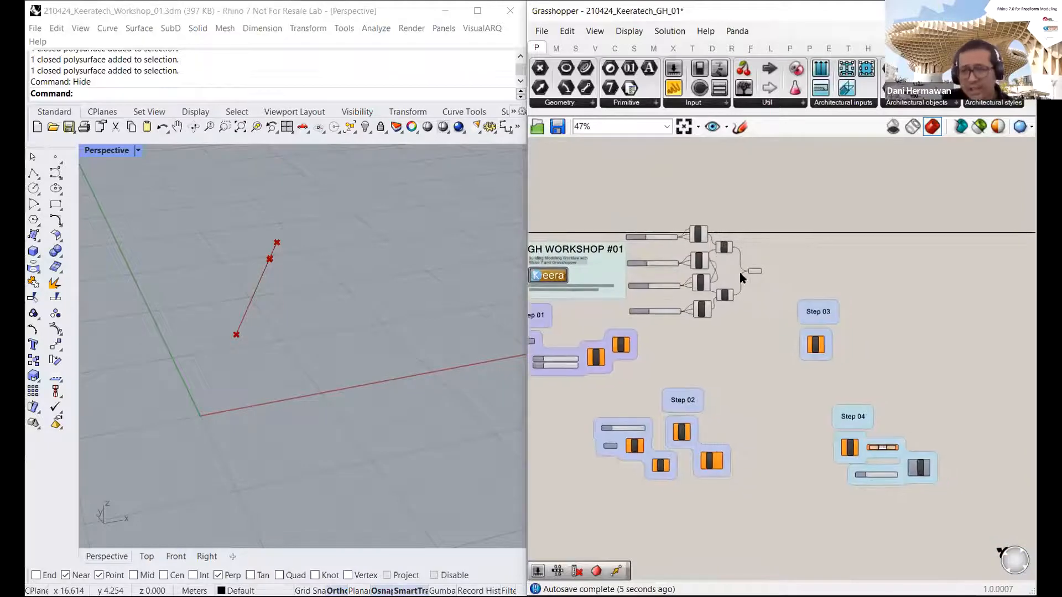
{"action": "scroll", "coordinate": [738, 272], "scroll_direction": "up", "scroll_amount": 3}
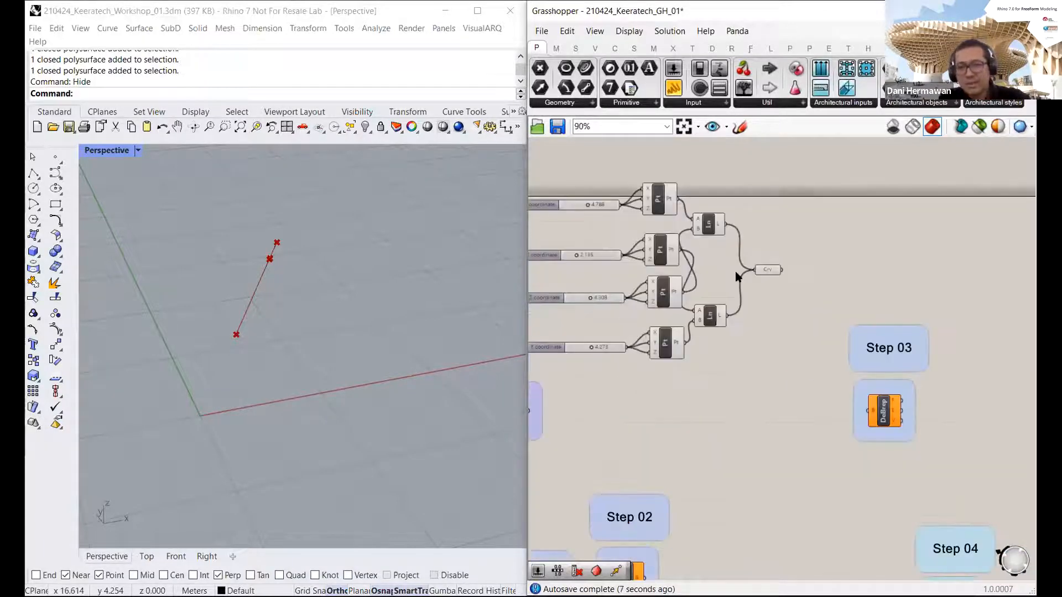
{"action": "scroll", "coordinate": [737, 275], "scroll_direction": "down", "scroll_amount": 8}
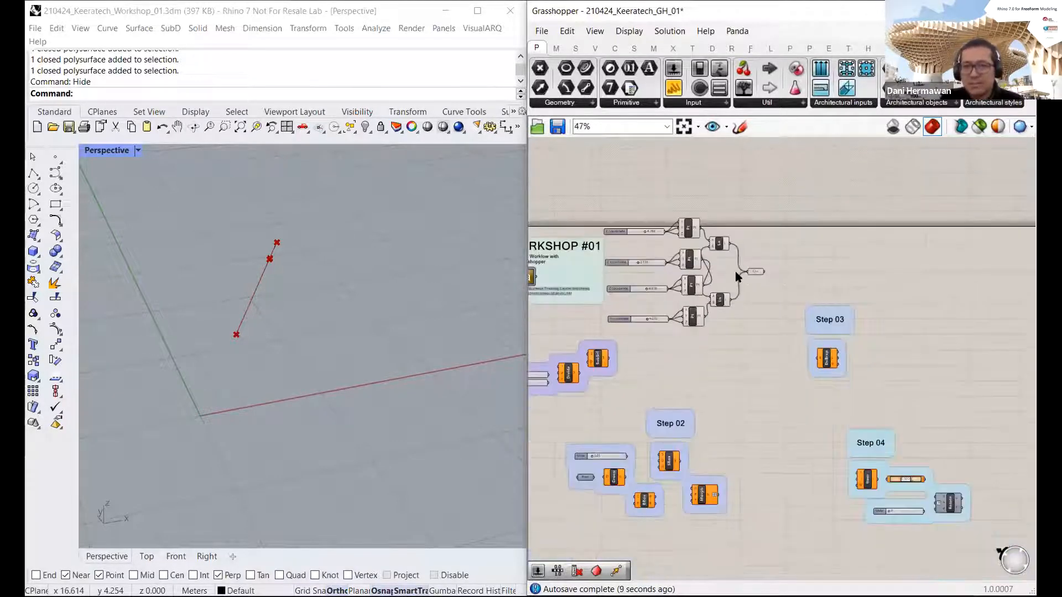
{"action": "right_click_drag", "start_coordinate": [715, 280], "coordinate": [537, 249]}
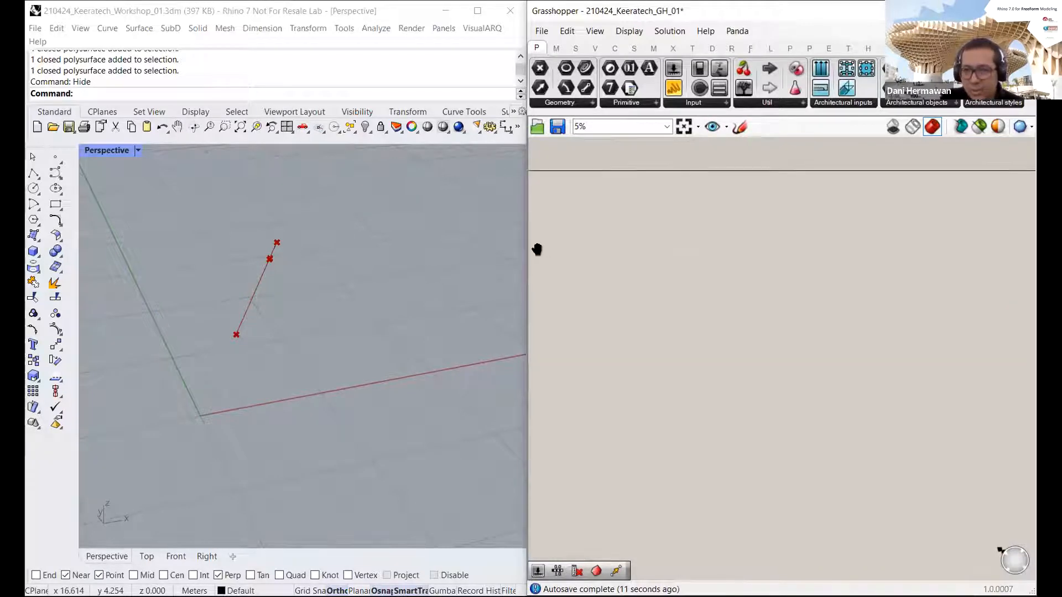
{"action": "right_click_drag", "start_coordinate": [863, 287], "coordinate": [667, 262]}
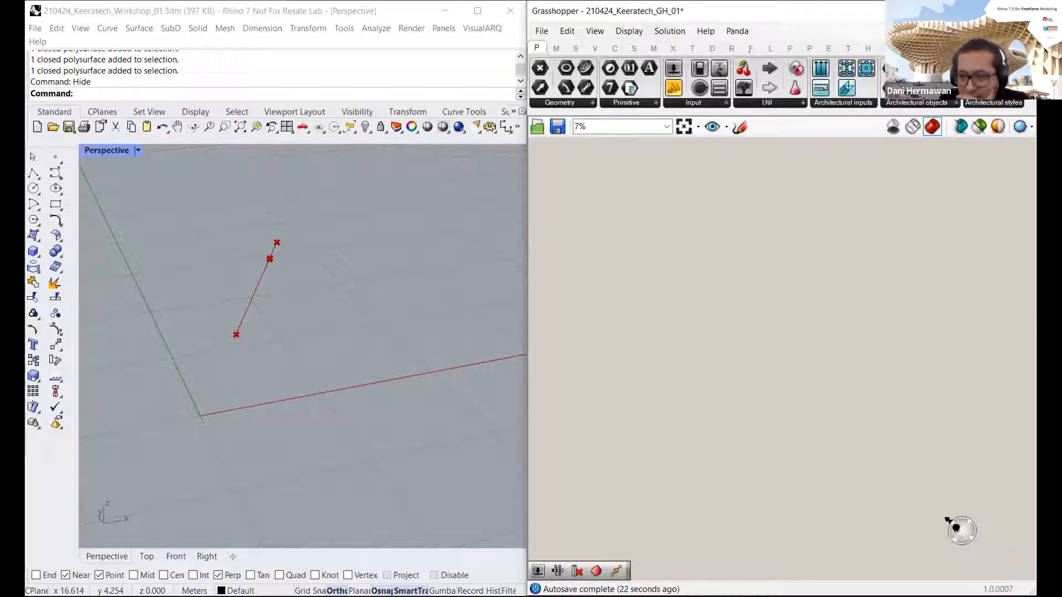
{"action": "scroll", "coordinate": [969, 525], "scroll_direction": "up", "scroll_amount": 2}
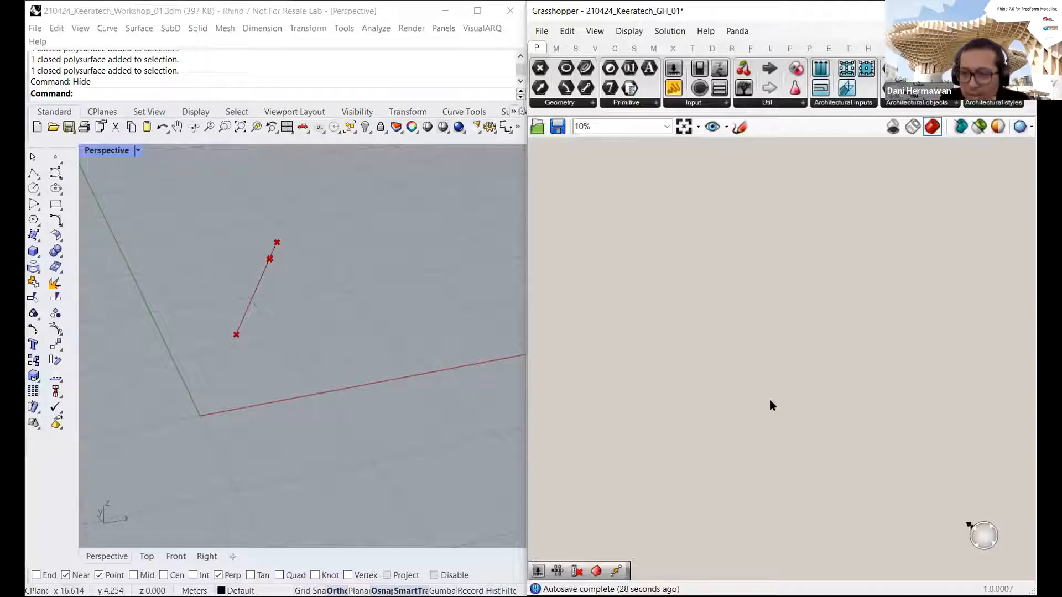
{"action": "scroll", "coordinate": [741, 335], "scroll_direction": "down", "scroll_amount": 2}
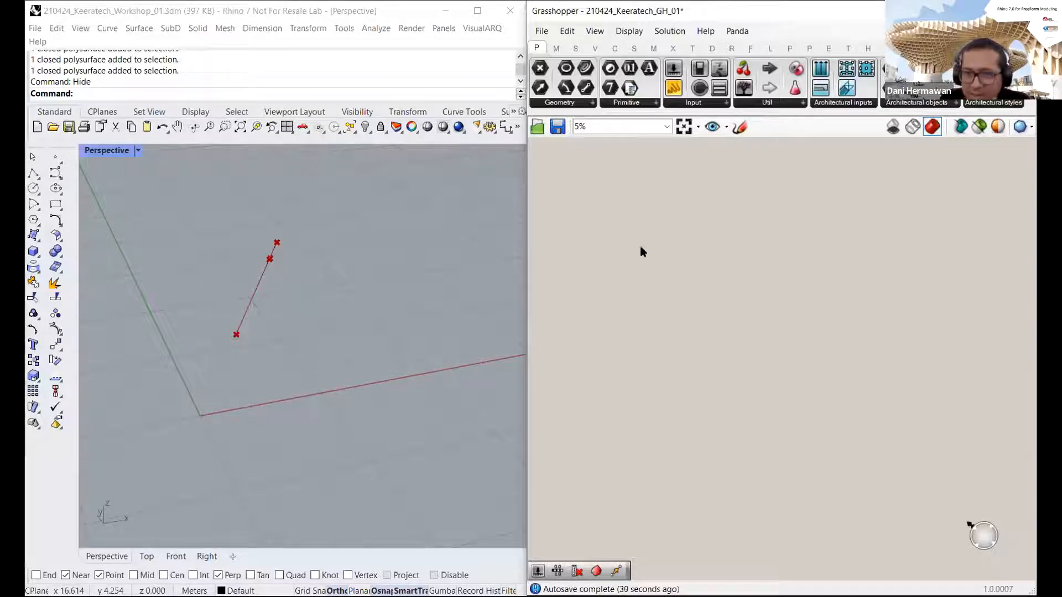
{"action": "right_click_drag", "start_coordinate": [640, 248], "coordinate": [895, 487]}
{"action": "scroll", "coordinate": [660, 298], "scroll_direction": "up", "scroll_amount": 8}
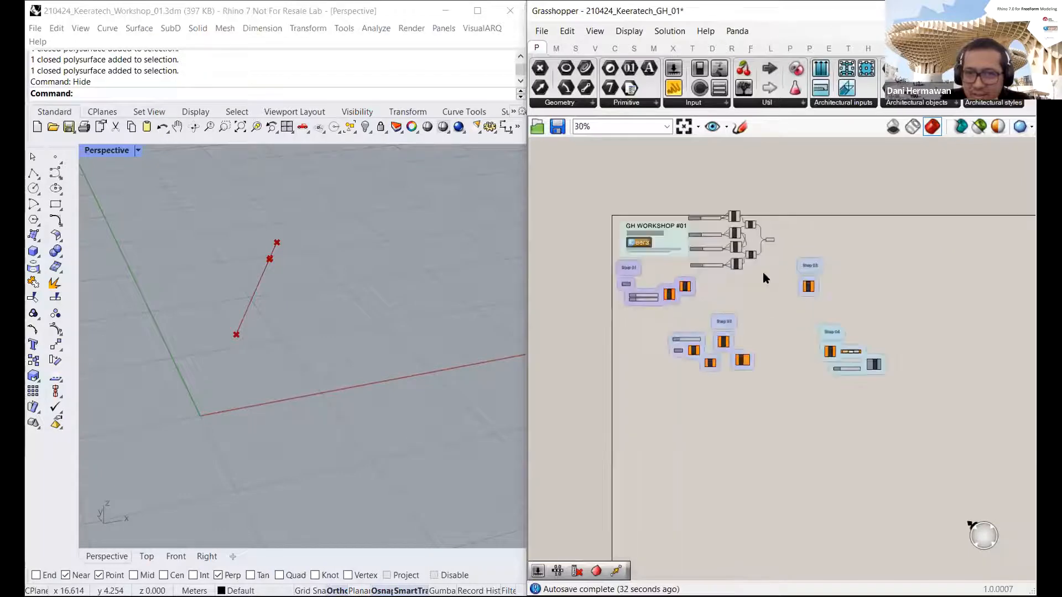
Step: Inspect the workshop groups around Step 04 up close and return to the slider, point and line components
{"action": "scroll", "coordinate": [762, 272], "scroll_direction": "up", "scroll_amount": 5}
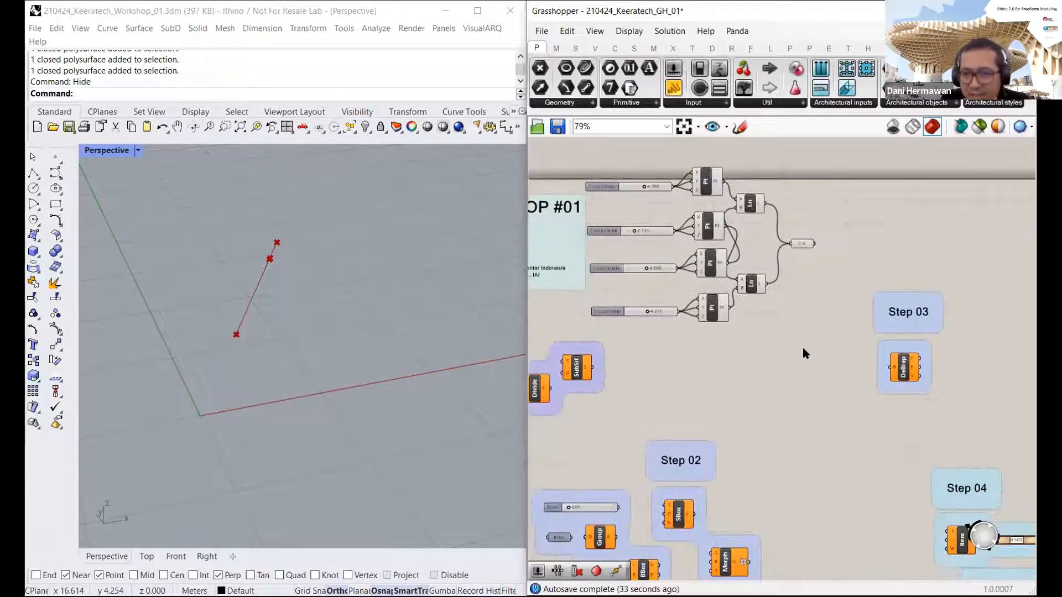
{"action": "scroll", "coordinate": [986, 537], "scroll_direction": "up", "scroll_amount": 5}
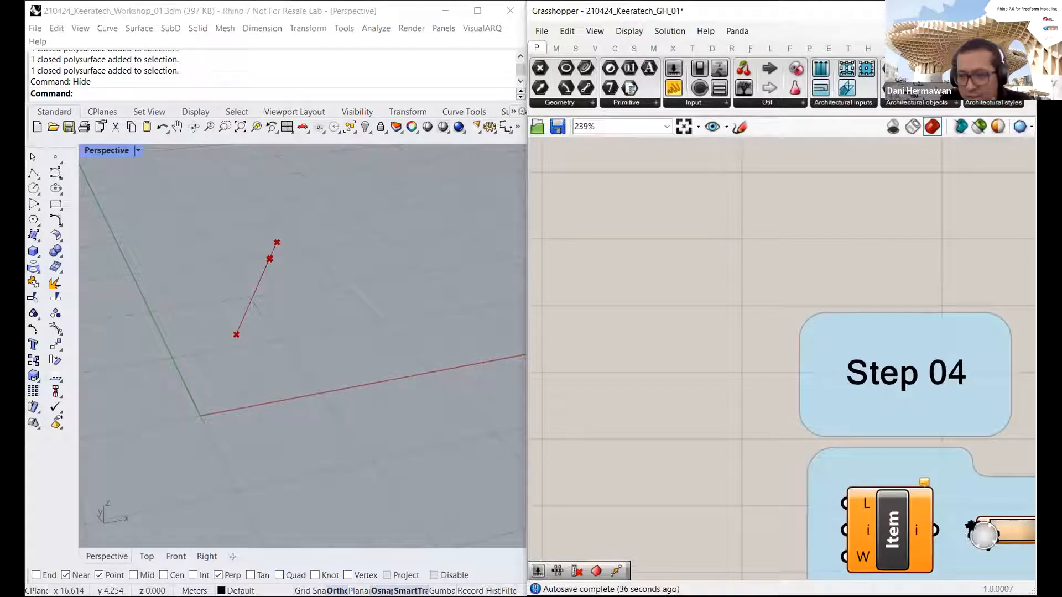
{"action": "scroll", "coordinate": [681, 346], "scroll_direction": "down", "scroll_amount": 1}
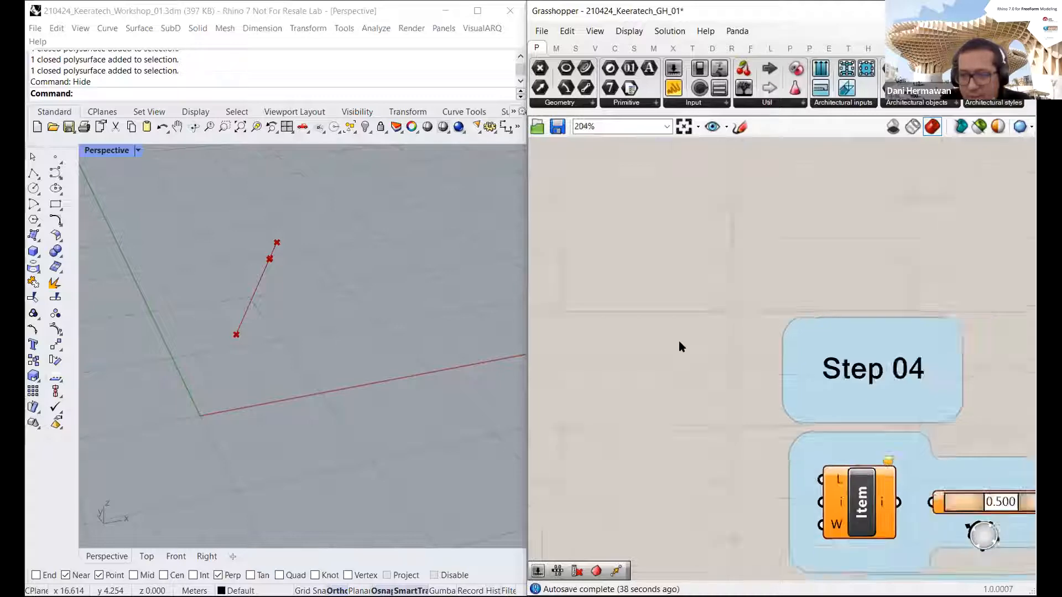
{"action": "scroll", "coordinate": [682, 347], "scroll_direction": "down", "scroll_amount": 6}
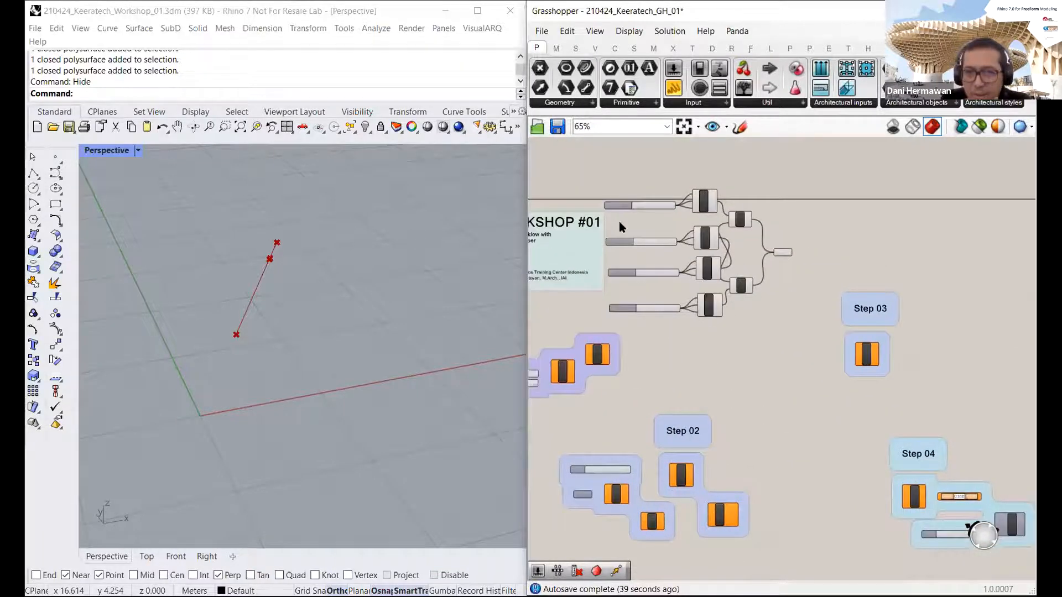
{"action": "scroll", "coordinate": [619, 222], "scroll_direction": "down", "scroll_amount": 1}
{"action": "right_click_drag", "start_coordinate": [638, 220], "coordinate": [724, 228]}
{"action": "scroll", "coordinate": [724, 227], "scroll_direction": "up", "scroll_amount": 2}
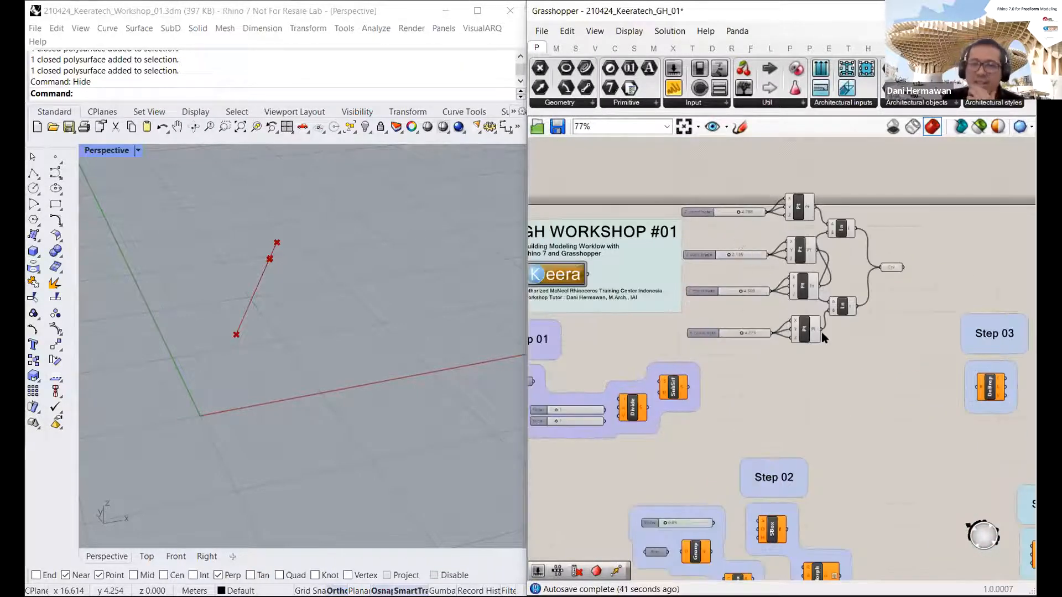
Step: Delete all the demo sliders, Point and Line components and the Curve parameter, keeping the workshop step groups
{"action": "right_click_drag", "start_coordinate": [823, 336], "coordinate": [755, 302]}
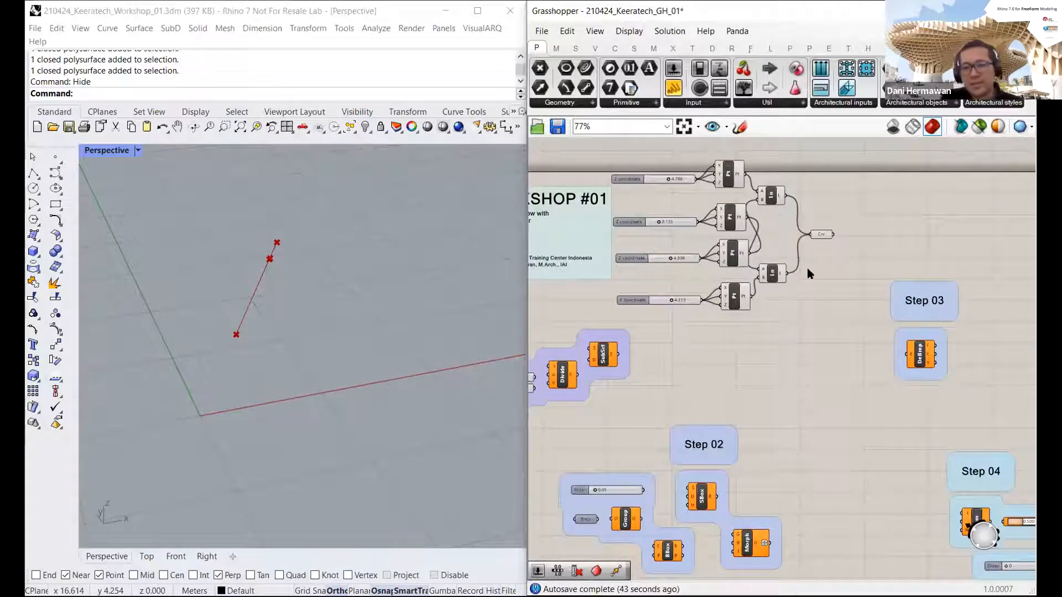
{"action": "right_click_drag", "start_coordinate": [833, 235], "coordinate": [836, 265]}
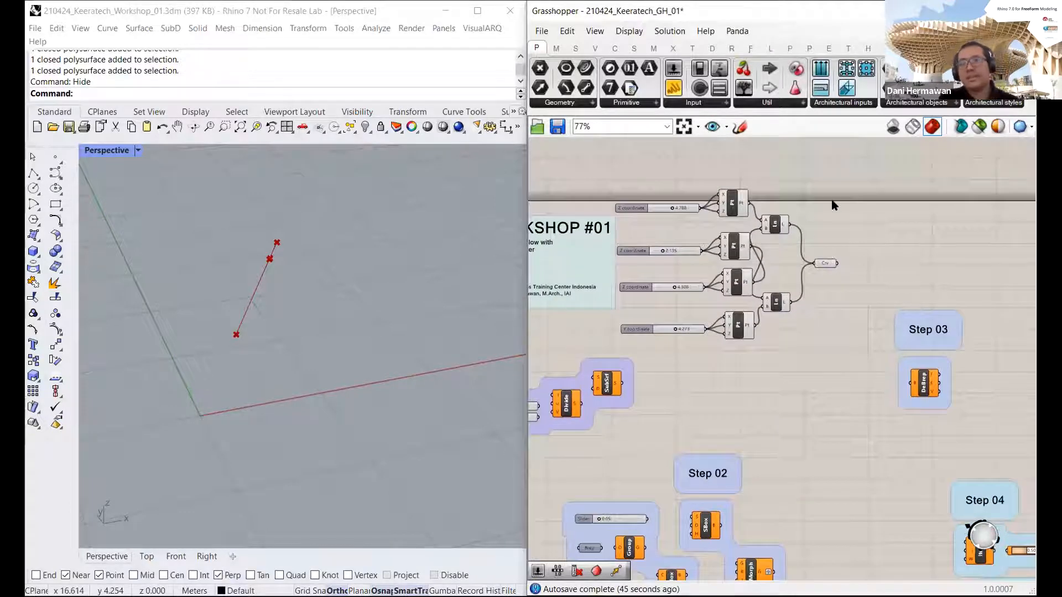
{"action": "left_click_drag", "start_coordinate": [850, 165], "coordinate": [687, 357]}
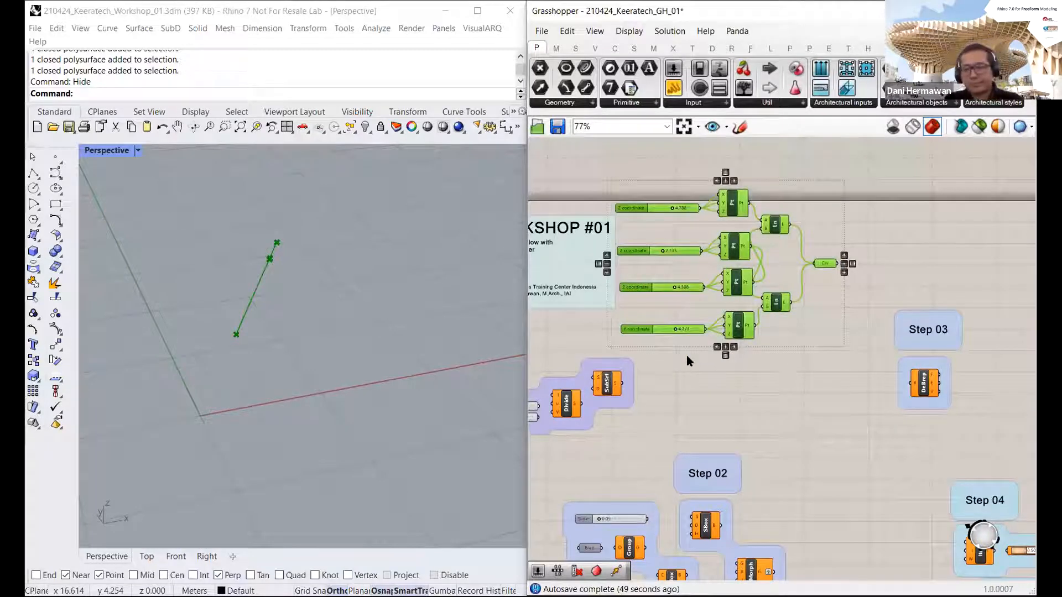
{"action": "key", "text": "Delete"}
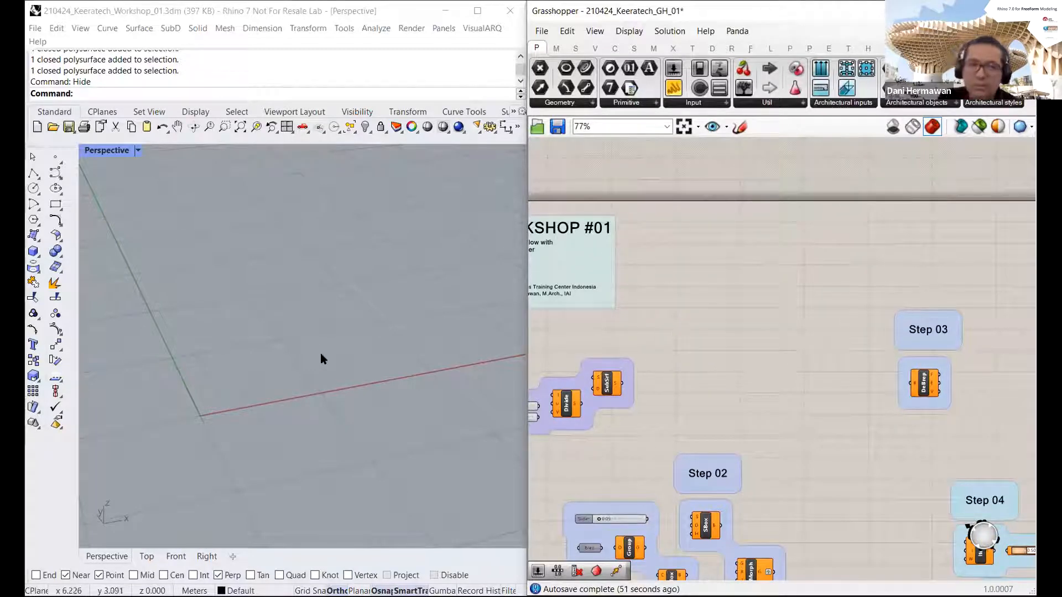
{"action": "right_click_drag", "start_coordinate": [599, 321], "coordinate": [750, 261]}
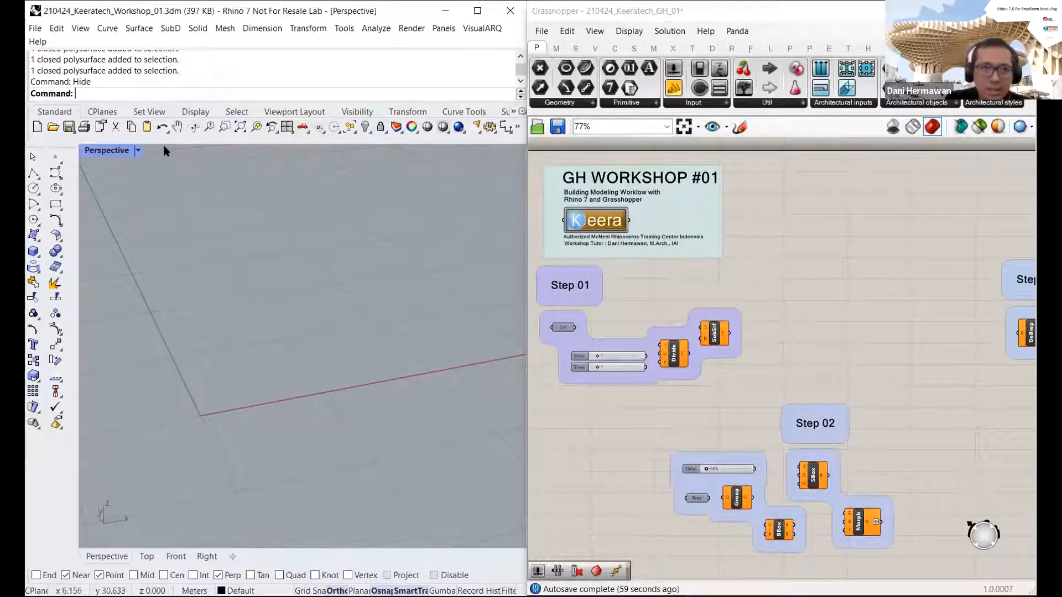
{"action": "type", "text": "Un"}
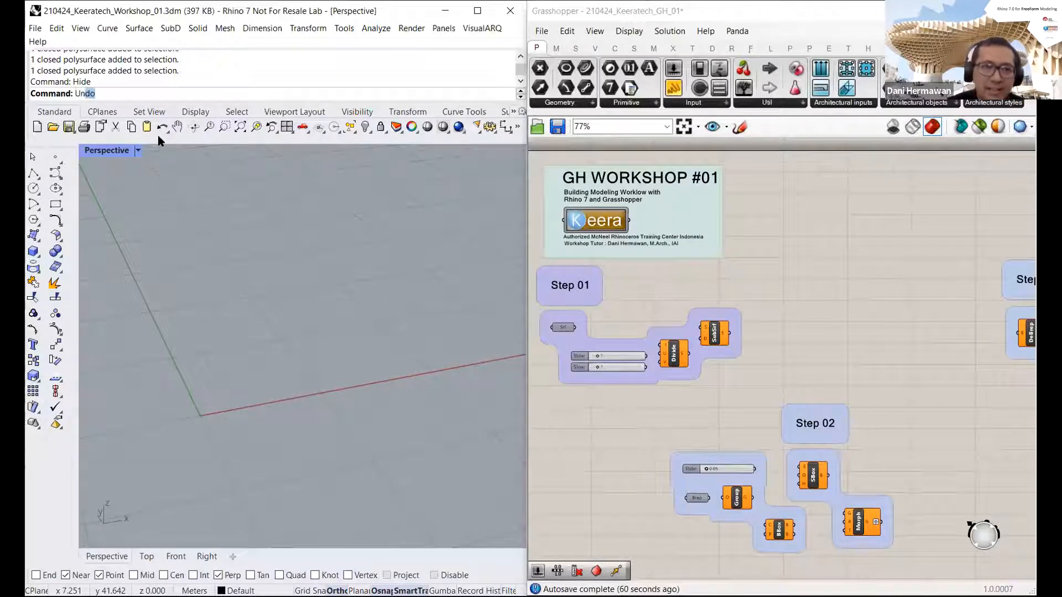
{"action": "type", "text": "hid"}
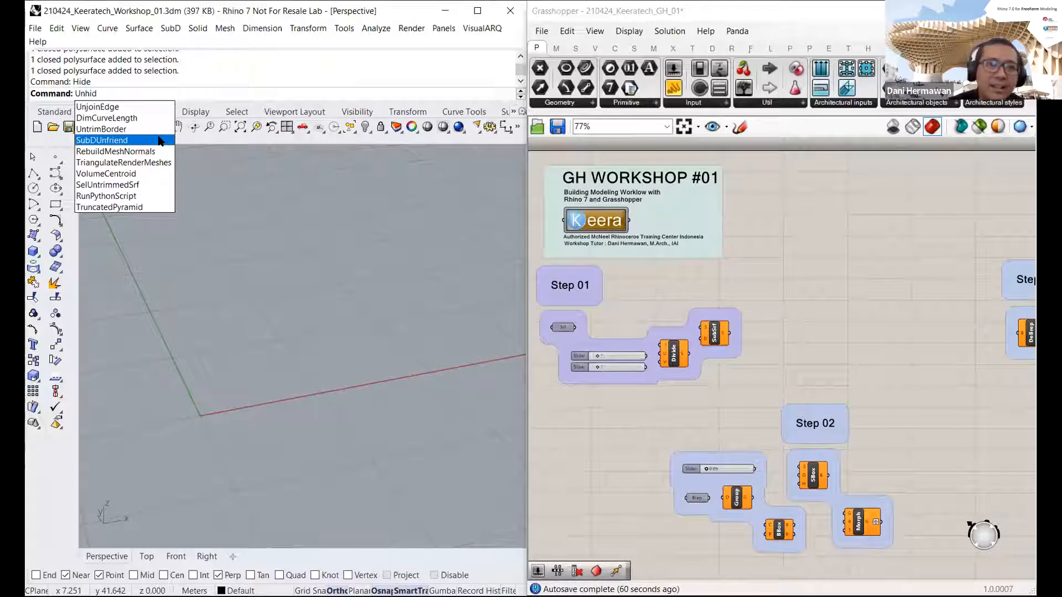
{"action": "key", "text": "BackSpace"}
{"action": "key", "text": "BackSpace"}
{"action": "key", "text": "BackSpace"}
{"action": "key", "text": "BackSpace"}
{"action": "key", "text": "BackSpace"}
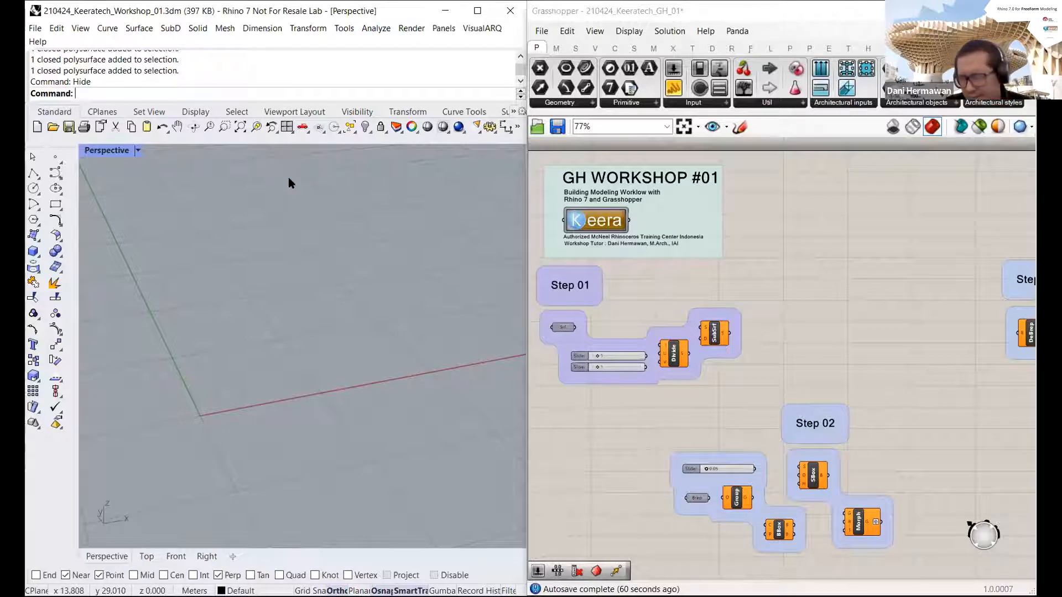
Step: Undo the last Hide in Rhino, view the building model from another angle, and redo the Hide
{"action": "key", "text": "ctrl+z"}
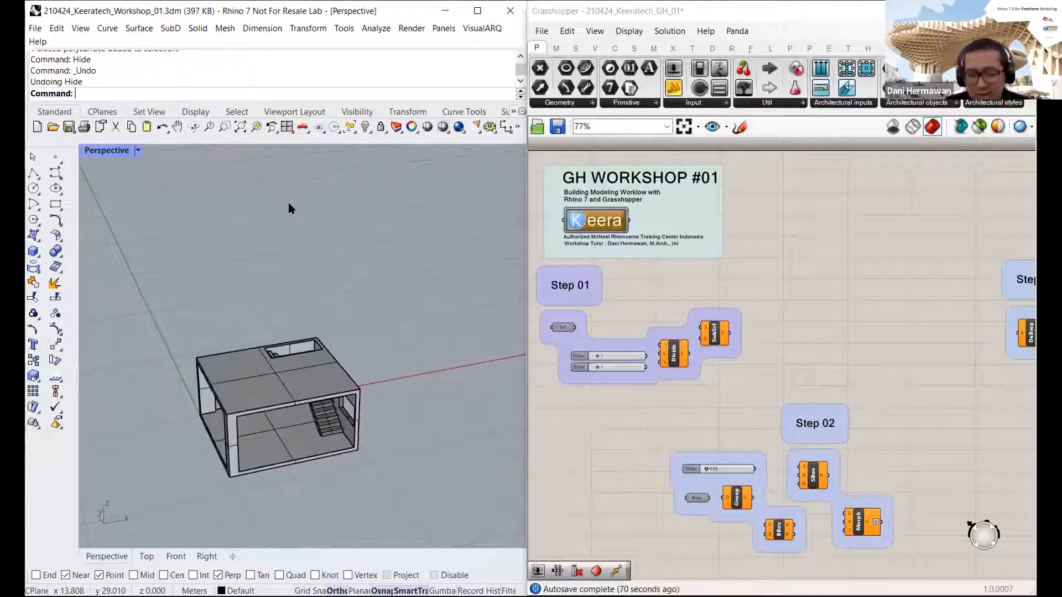
{"action": "right_click_drag", "start_coordinate": [265, 297], "coordinate": [309, 251]}
{"action": "right_click_drag", "start_coordinate": [315, 290], "coordinate": [337, 249], "text": "shift"}
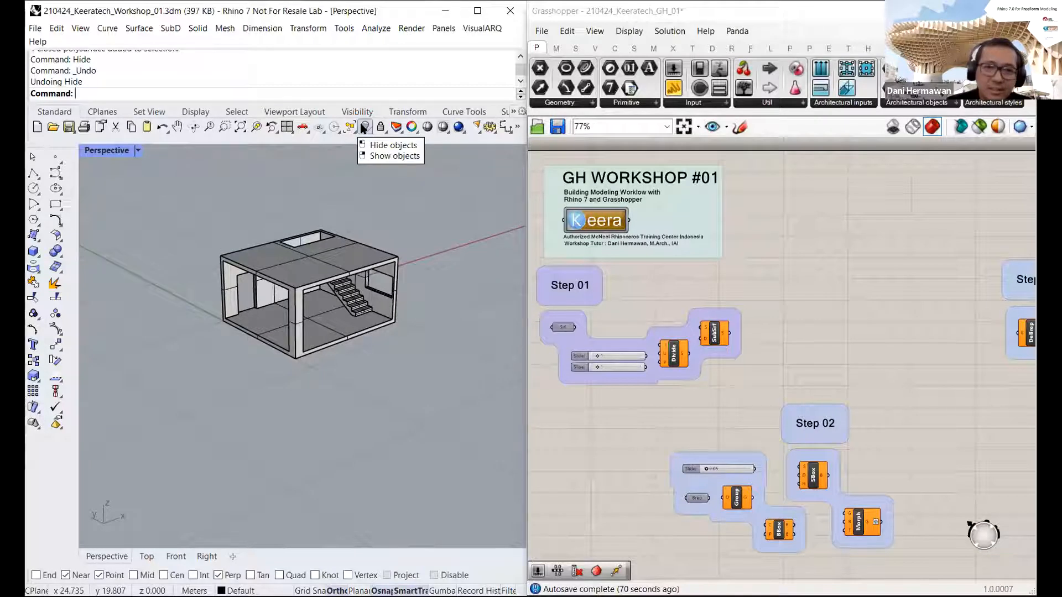
{"action": "key", "text": "ctrl+y"}
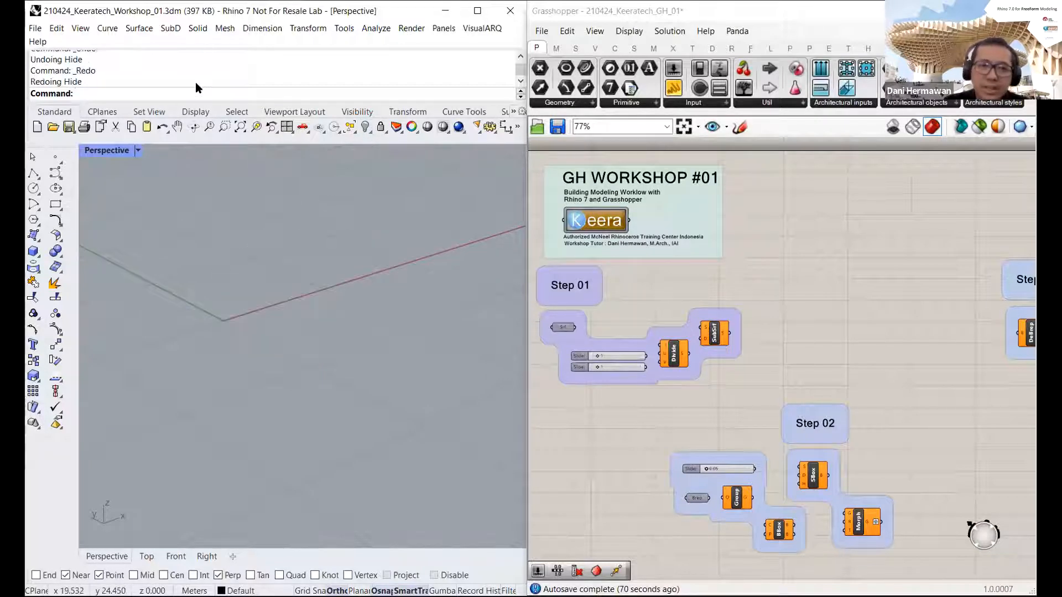
Step: Unhide the building model in Rhino with the Show command
{"action": "type", "text": "Shiw"}
{"action": "key", "text": "BackSpace"}
{"action": "key", "text": "BackSpace"}
{"action": "type", "text": "ow"}
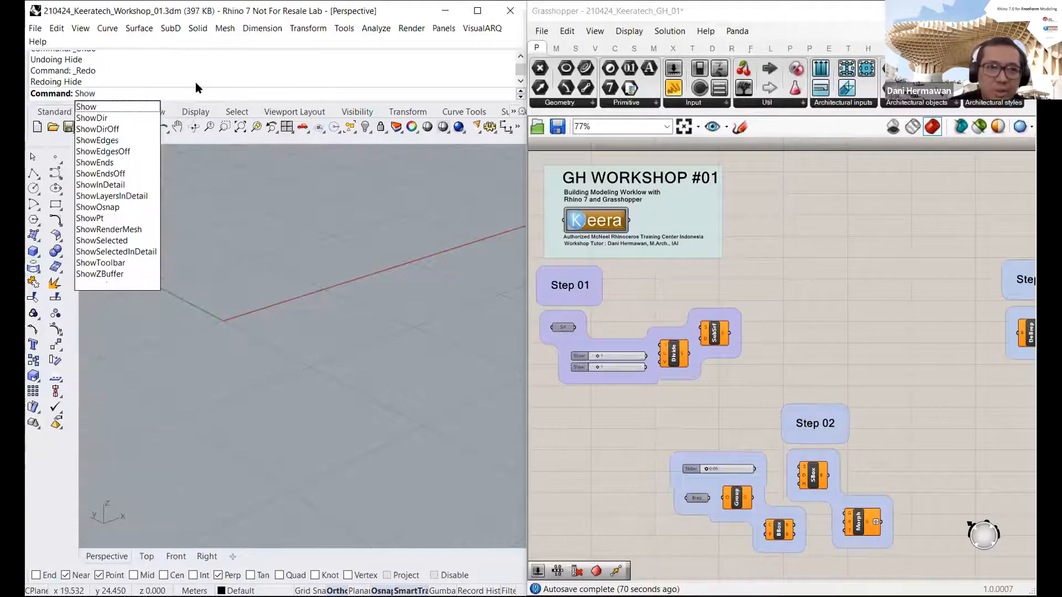
{"action": "key", "text": "Down"}
{"action": "key", "text": "Down"}
{"action": "key", "text": "Down"}
{"action": "key", "text": "Down"}
{"action": "key", "text": "Down"}
{"action": "key", "text": "Down"}
{"action": "key", "text": "Down"}
{"action": "key", "text": "Down"}
{"action": "key", "text": "Down"}
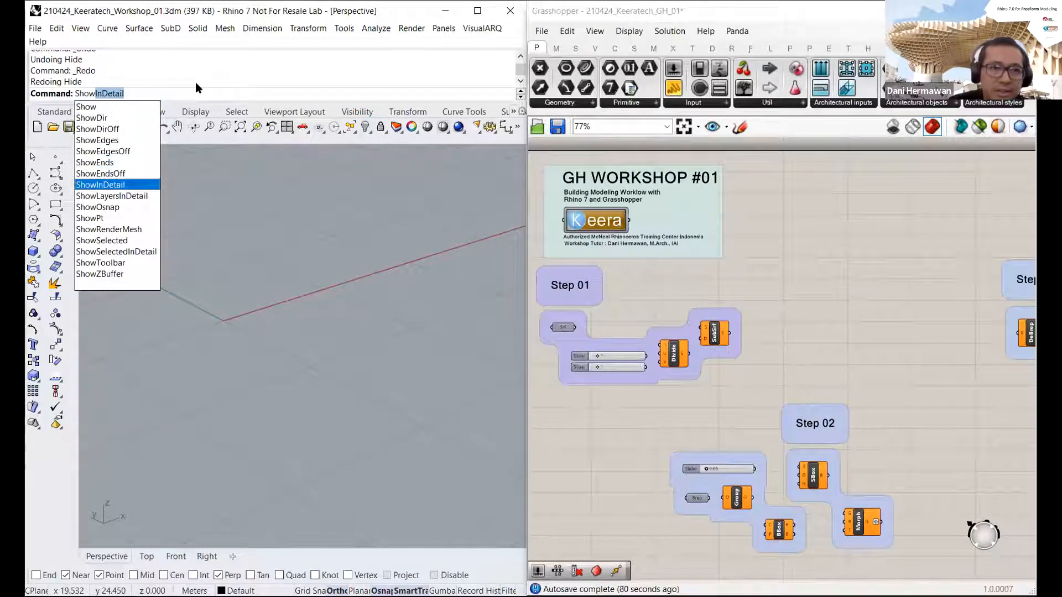
{"action": "key", "text": "Up"}
{"action": "key", "text": "Up"}
{"action": "key", "text": "Up"}
{"action": "key", "text": "Up"}
{"action": "key", "text": "Up"}
{"action": "key", "text": "Up"}
{"action": "key", "text": "Up"}
{"action": "key", "text": "Up"}
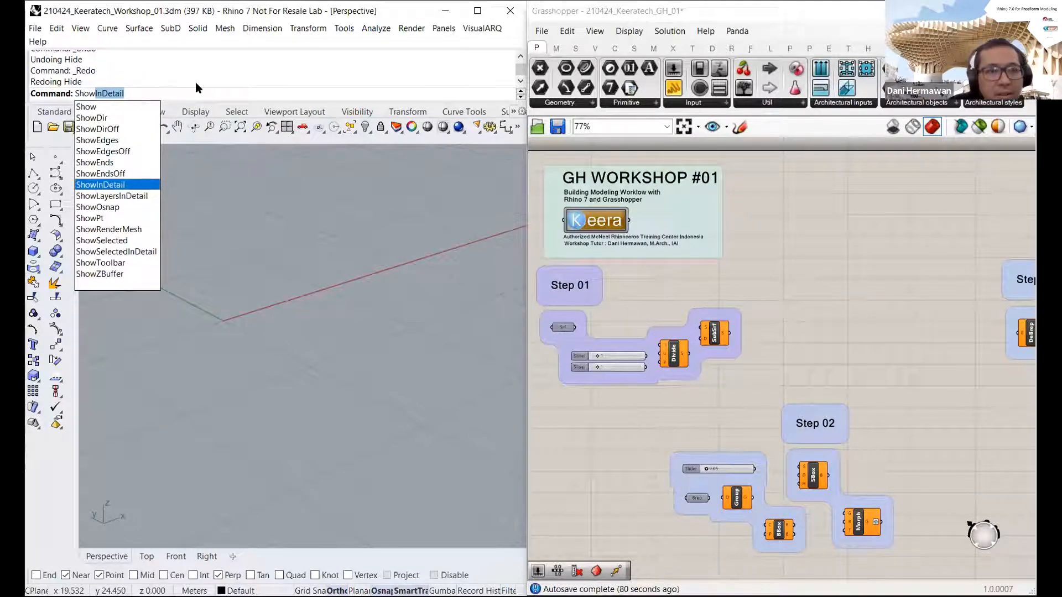
{"action": "key", "text": "Return"}
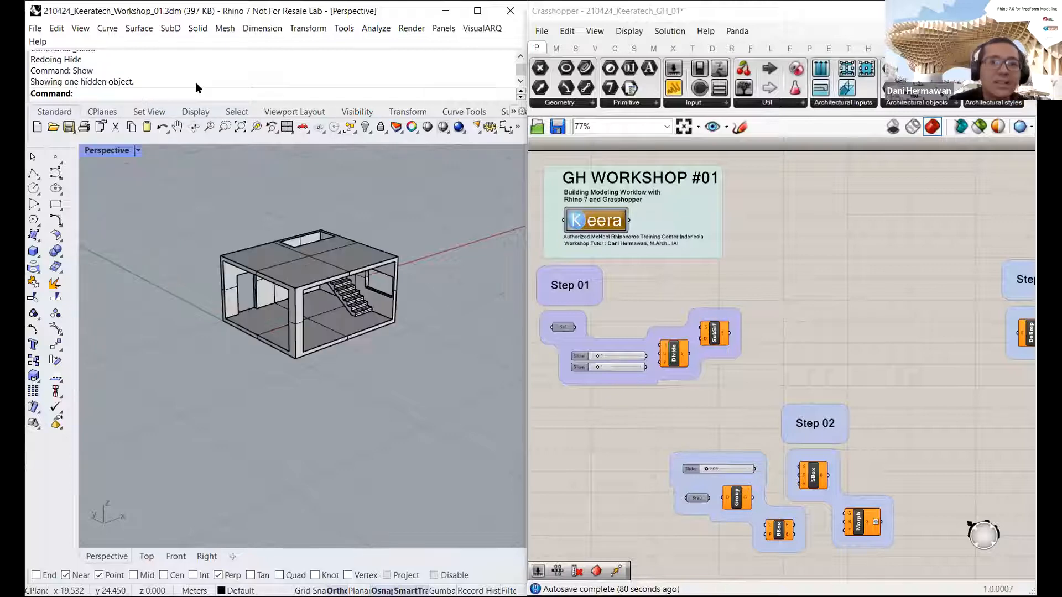
{"action": "right_click_drag", "start_coordinate": [242, 245], "coordinate": [220, 314]}
{"action": "scroll", "coordinate": [276, 287], "scroll_direction": "up", "scroll_amount": 4}
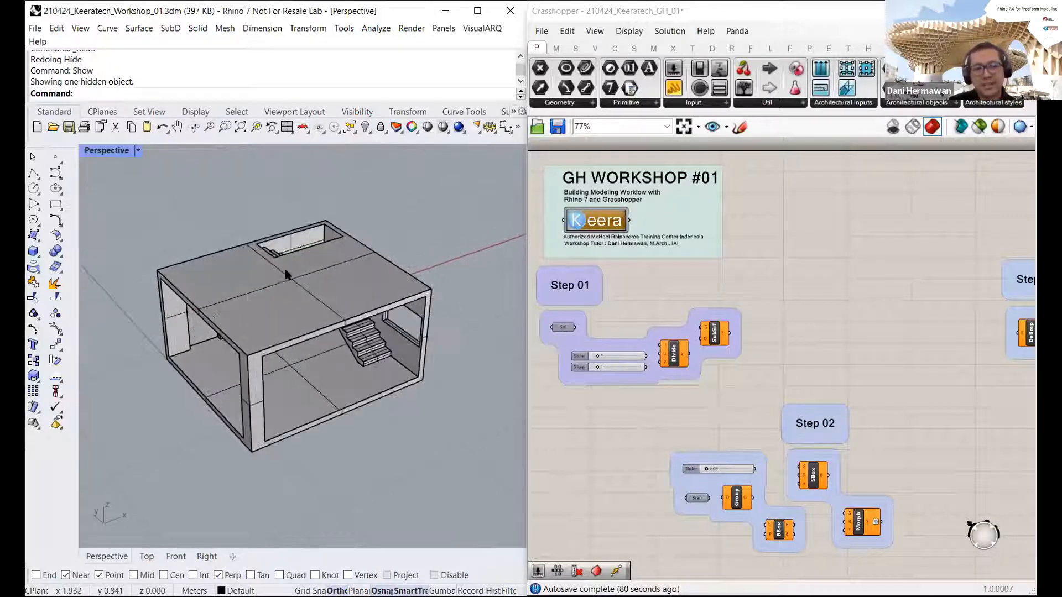
{"action": "right_click_drag", "start_coordinate": [280, 294], "coordinate": [306, 282]}
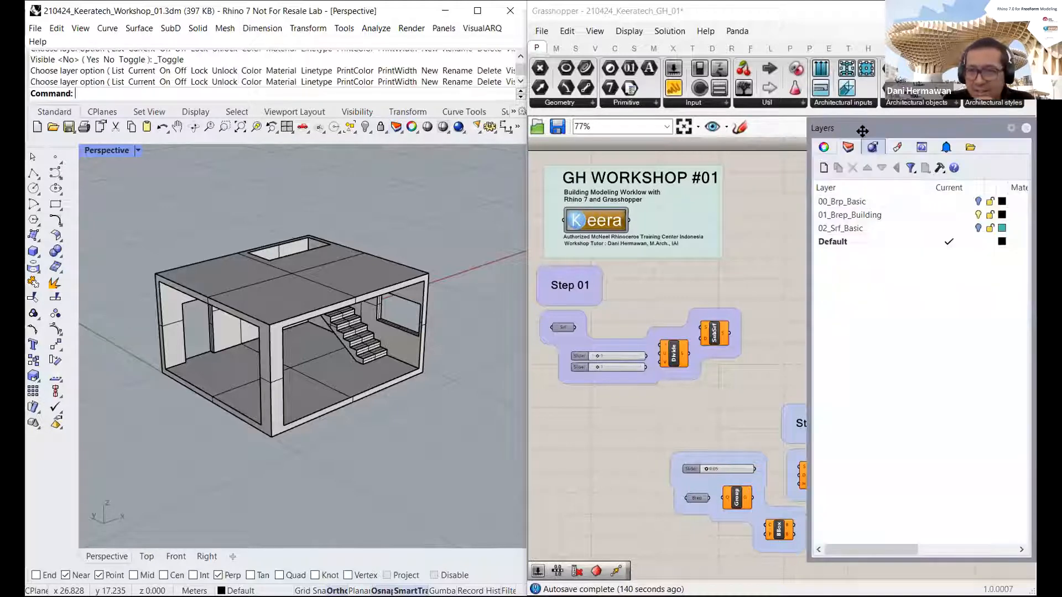
Step: Move the floating Layers panel over the Rhino viewport and shorten it to fit the layer list
{"action": "left_click_drag", "start_coordinate": [862, 131], "coordinate": [477, 135]}
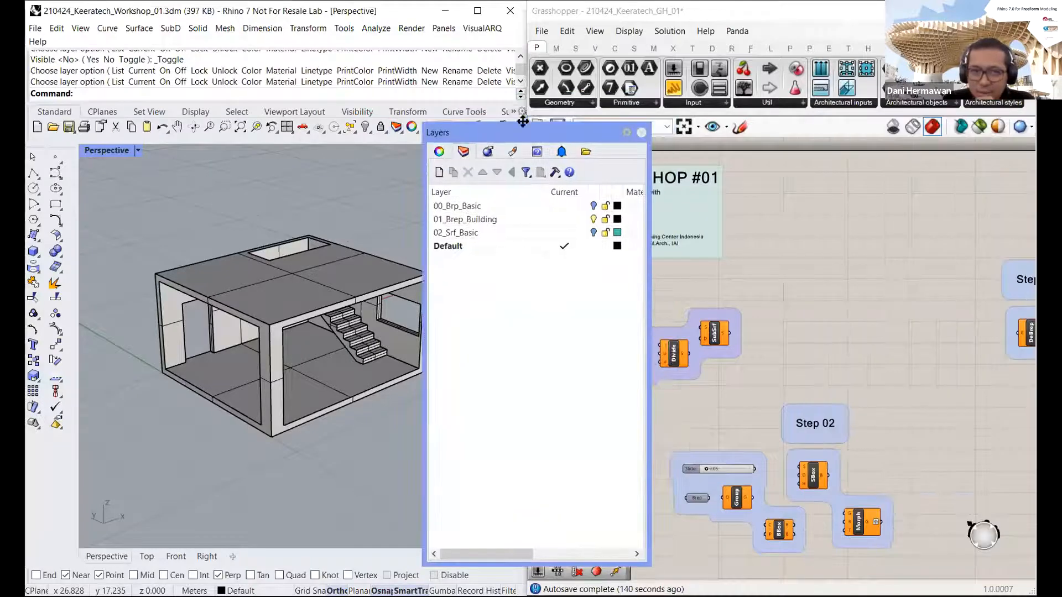
{"action": "left_click_drag", "start_coordinate": [636, 92], "coordinate": [637, 77]}
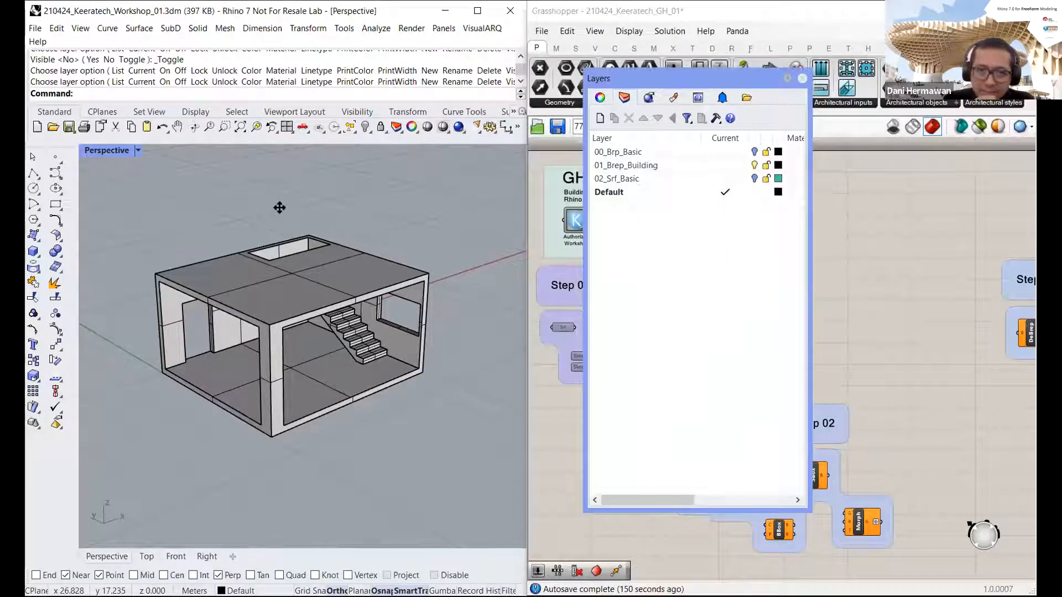
{"action": "left_click_drag", "start_coordinate": [638, 76], "coordinate": [283, 201]}
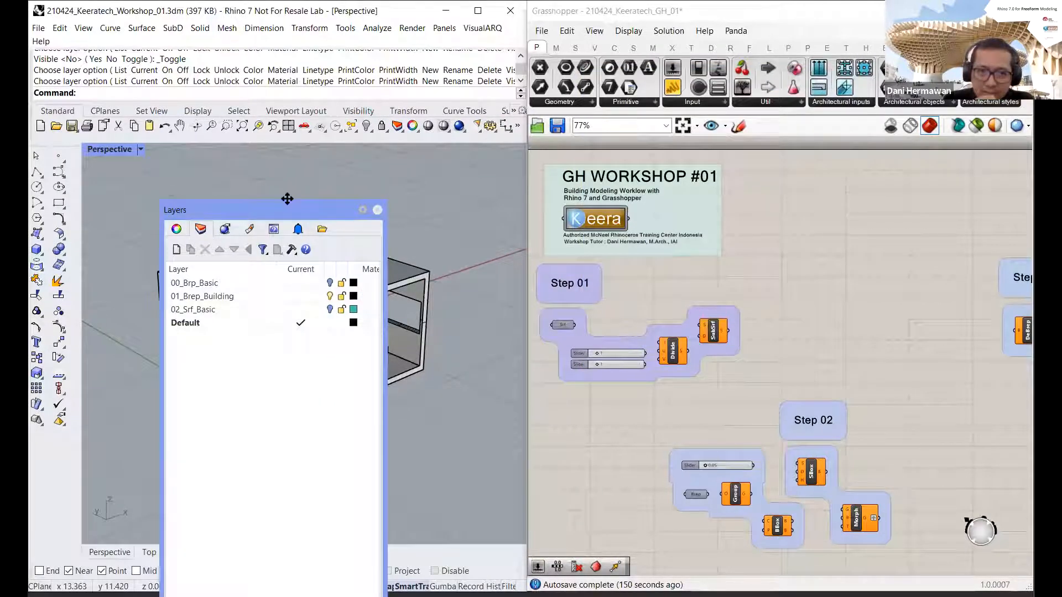
{"action": "left_click_drag", "start_coordinate": [288, 199], "coordinate": [288, 371]}
{"action": "mouse_move", "coordinate": [294, 457]}
{"action": "left_mouse_down"}
{"action": "mouse_move", "coordinate": [297, 472]}
{"action": "mouse_move", "coordinate": [296, 462]}
{"action": "left_mouse_up"}
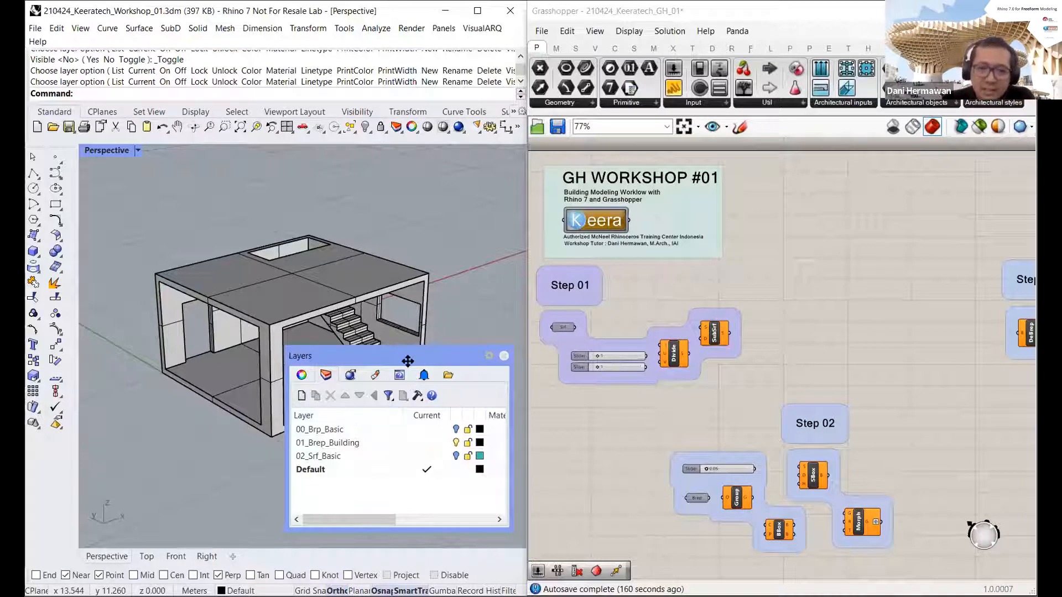
{"action": "left_click_drag", "start_coordinate": [407, 361], "coordinate": [410, 368]}
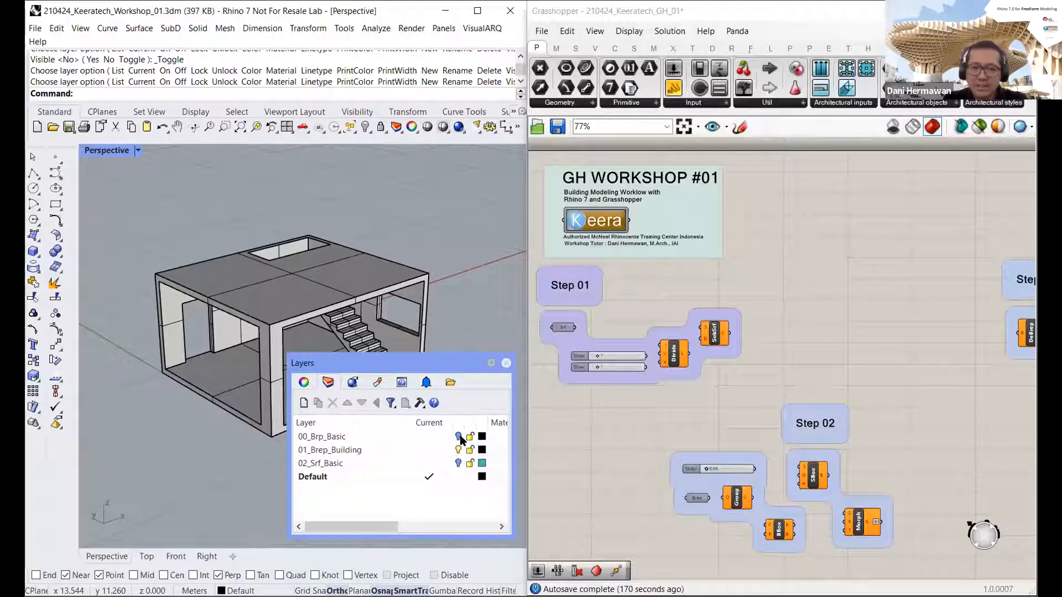
Step: Toggle the visibility of layers 00_Brp_Basic and 02_Srf_Basic on and back off
{"action": "left_click", "coordinate": [458, 436]}
{"action": "left_click", "coordinate": [457, 437]}
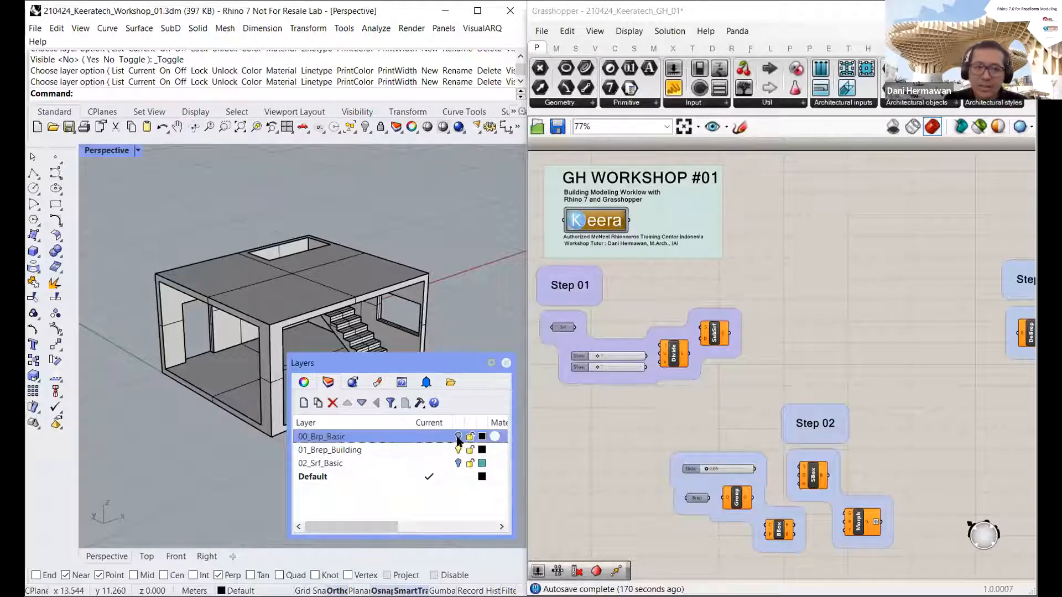
{"action": "left_click", "coordinate": [458, 436]}
{"action": "left_click", "coordinate": [458, 437]}
{"action": "left_click", "coordinate": [458, 436]}
{"action": "left_click", "coordinate": [458, 436]}
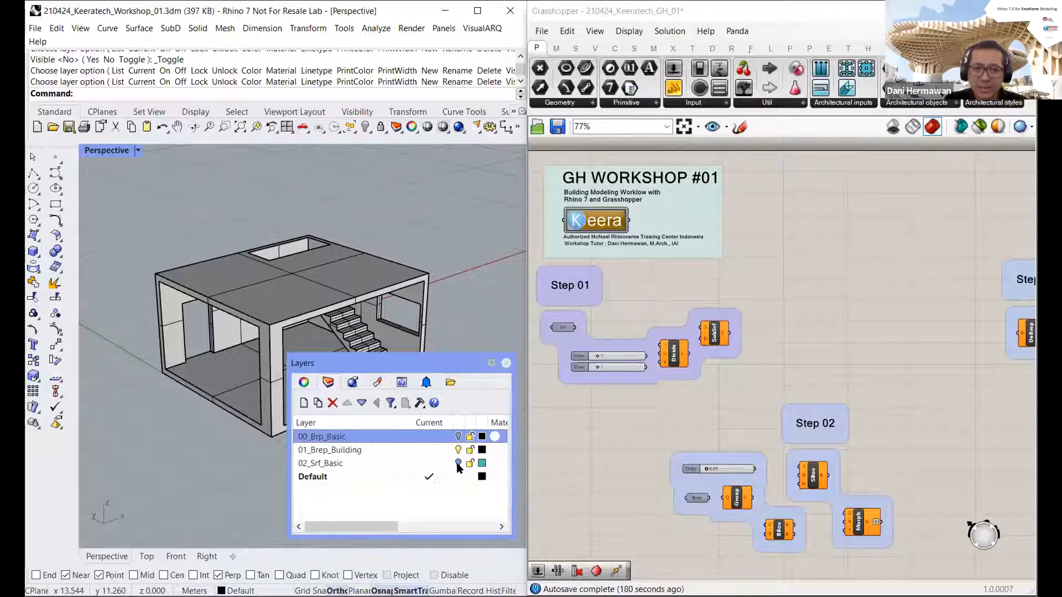
{"action": "left_click", "coordinate": [458, 464]}
{"action": "left_click", "coordinate": [457, 464]}
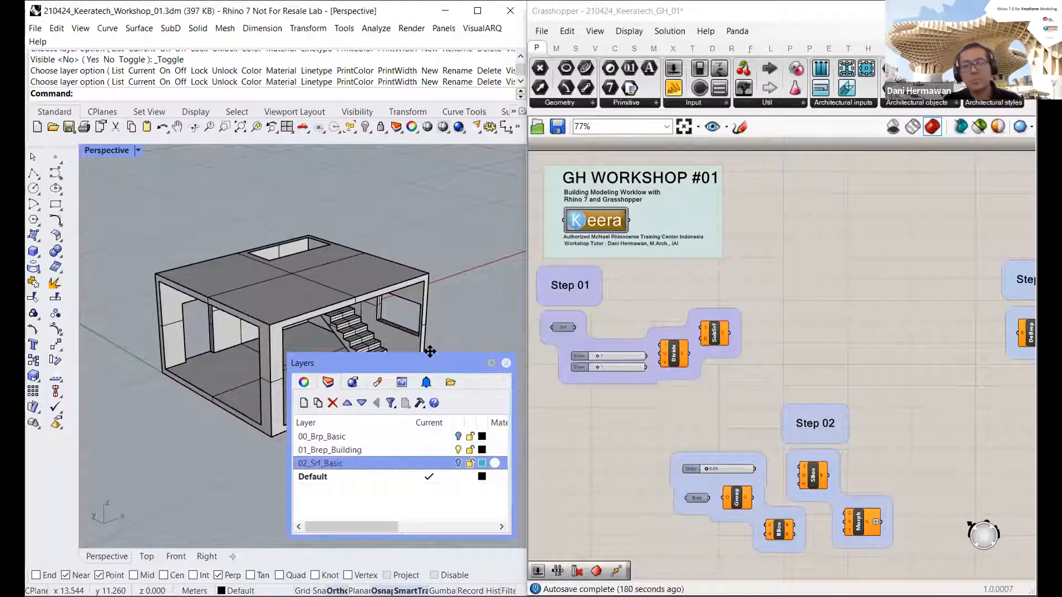
Step: Move the Layers panel clear of the building and turn on layer 02_Srf_Basic to show the facade surfaces
{"action": "left_click_drag", "start_coordinate": [430, 352], "coordinate": [428, 17]}
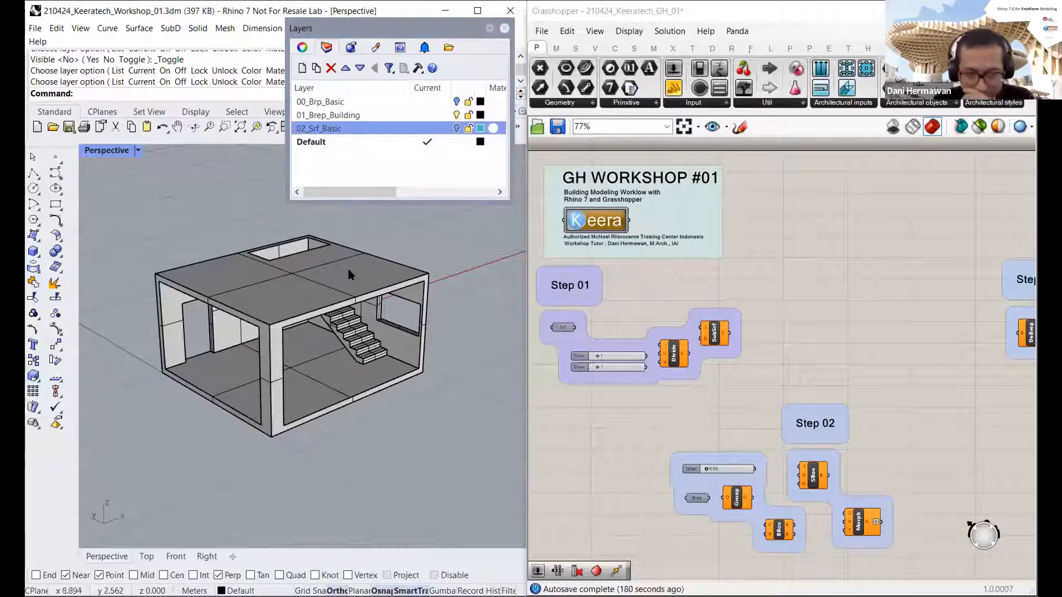
{"action": "left_click", "coordinate": [455, 129]}
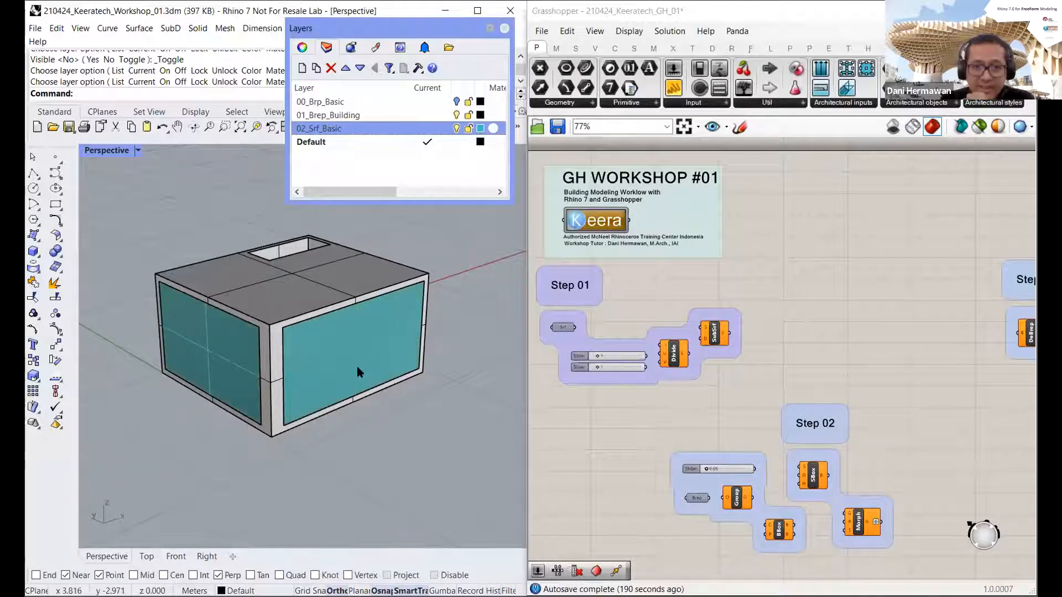
{"action": "right_click_drag", "start_coordinate": [350, 366], "coordinate": [324, 315]}
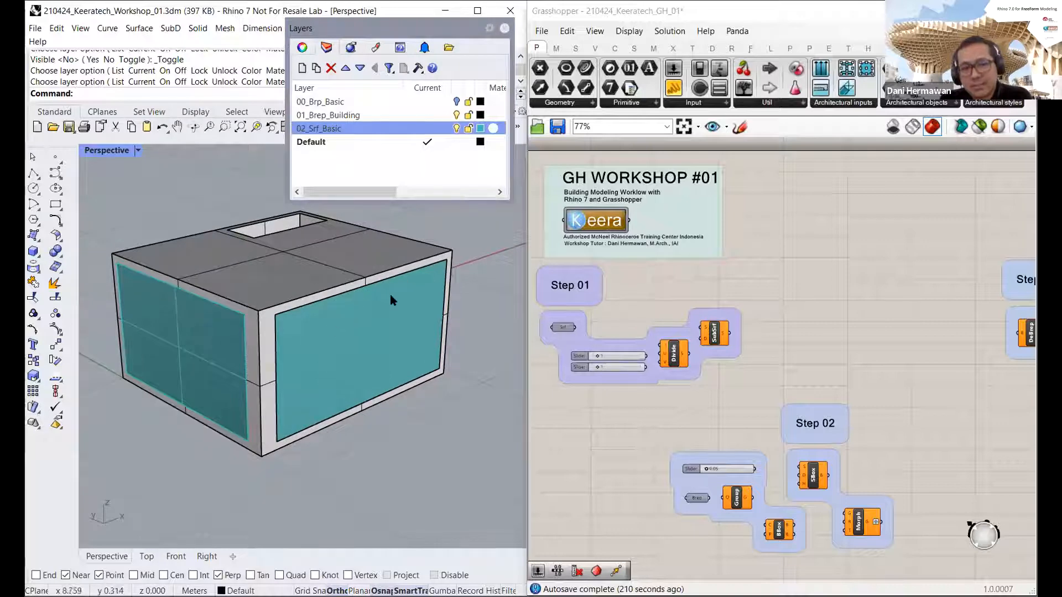
{"action": "right_click_drag", "start_coordinate": [212, 329], "coordinate": [313, 308]}
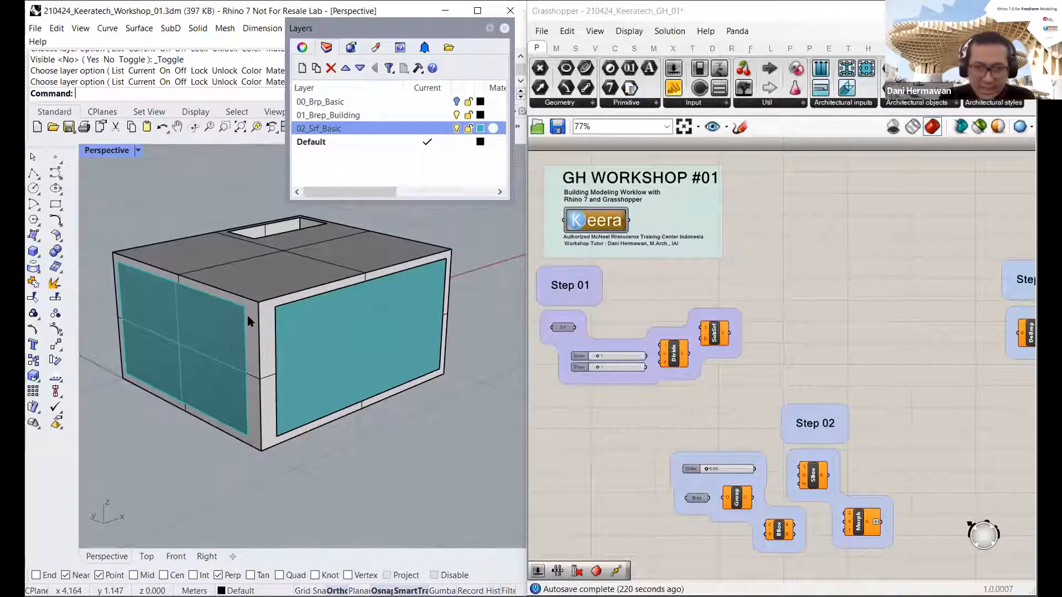
{"action": "right_click_drag", "start_coordinate": [279, 293], "coordinate": [278, 308]}
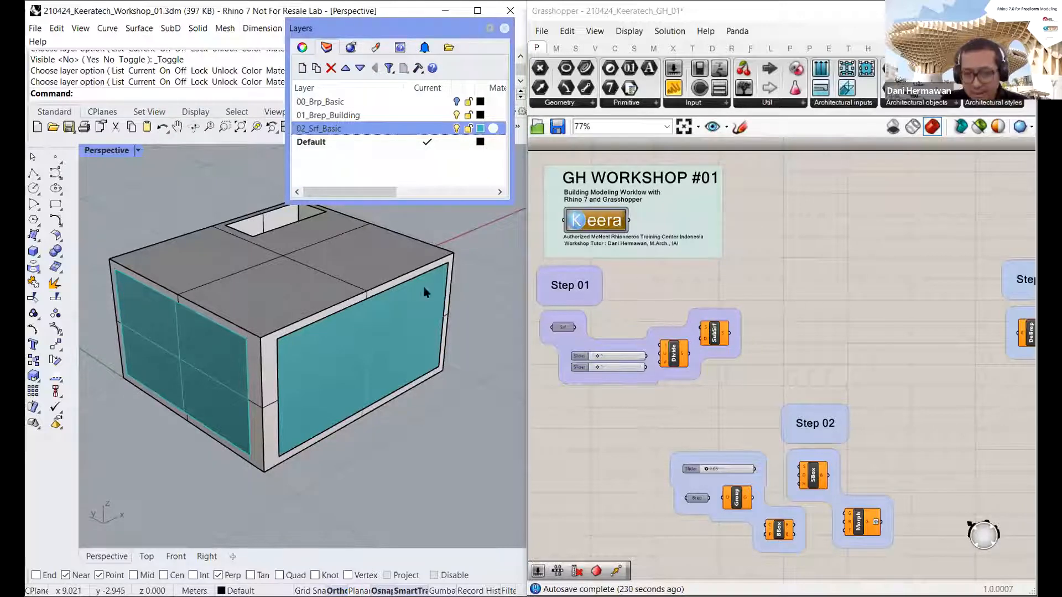
Step: Examine the Step 01 group up close, checking its Srf, Divide and SubSrf components beside the building model
{"action": "mouse_move", "coordinate": [184, 277]}
{"action": "right_mouse_down"}
{"action": "mouse_move", "coordinate": [310, 260]}
{"action": "mouse_move", "coordinate": [408, 266]}
{"action": "mouse_move", "coordinate": [237, 301]}
{"action": "mouse_move", "coordinate": [186, 286]}
{"action": "right_mouse_up"}
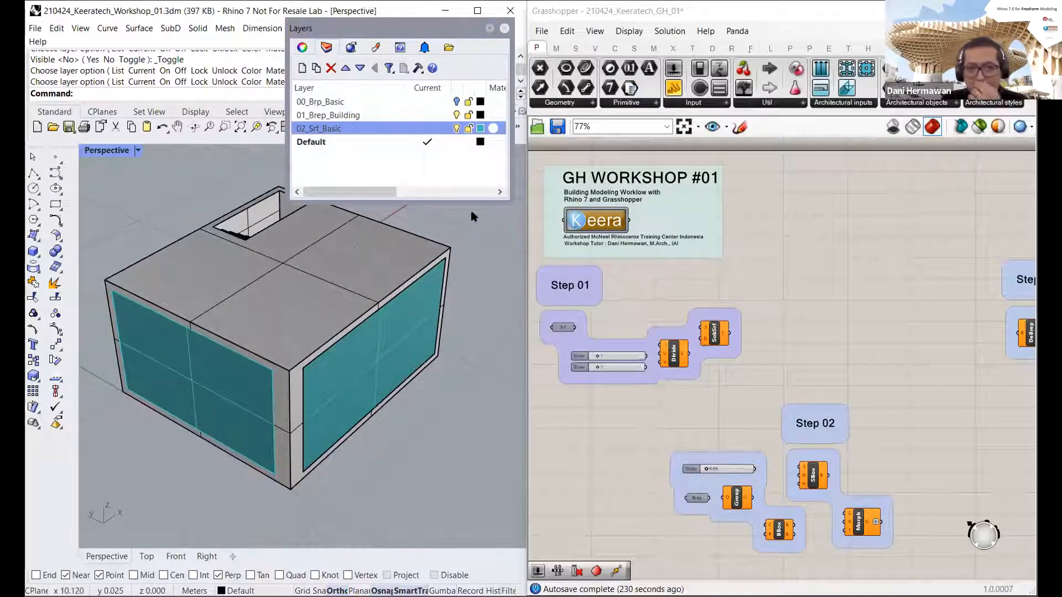
{"action": "right_click_drag", "start_coordinate": [620, 311], "coordinate": [731, 304]}
{"action": "scroll", "coordinate": [655, 285], "scroll_direction": "up", "scroll_amount": 3}
{"action": "scroll", "coordinate": [731, 304], "scroll_direction": "up", "scroll_amount": 1}
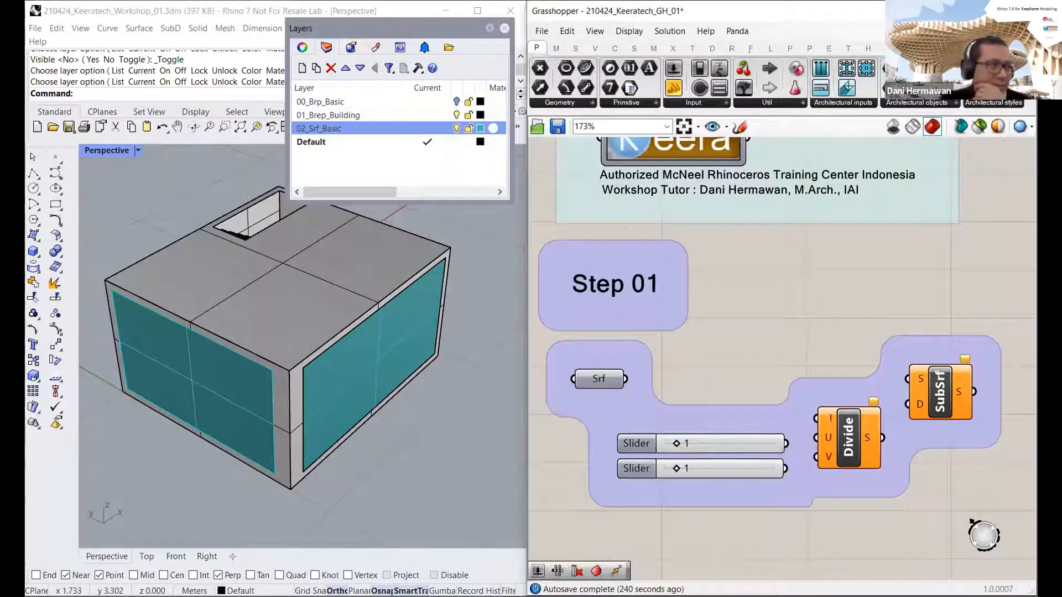
{"action": "left_click", "coordinate": [504, 28]}
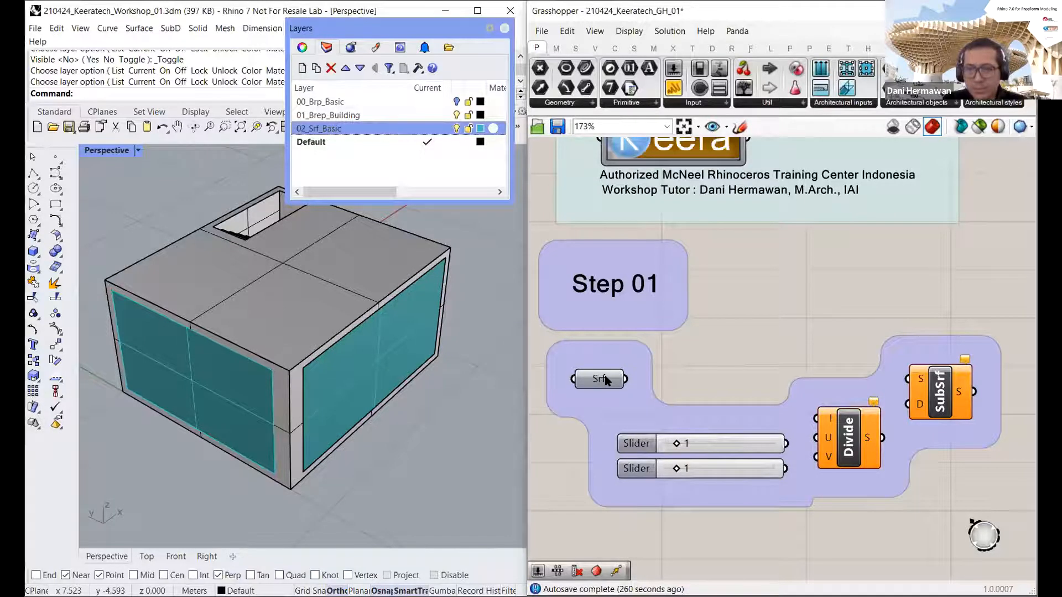
{"action": "left_click", "coordinate": [607, 380]}
{"action": "left_click", "coordinate": [849, 438]}
{"action": "left_click", "coordinate": [940, 392]}
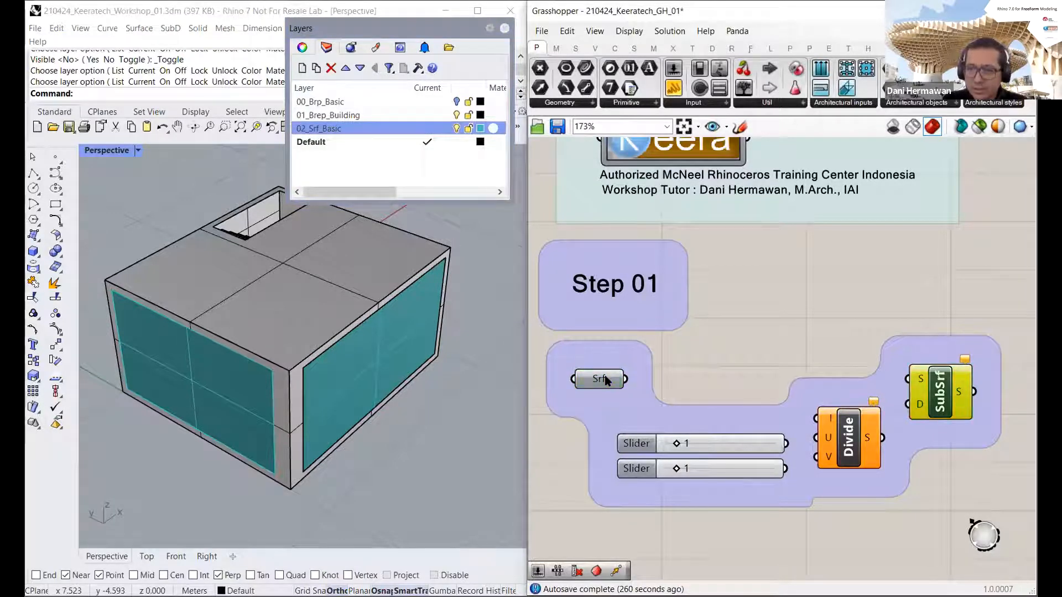
{"action": "left_click", "coordinate": [818, 329]}
{"action": "right_click_drag", "start_coordinate": [653, 354], "coordinate": [677, 332]}
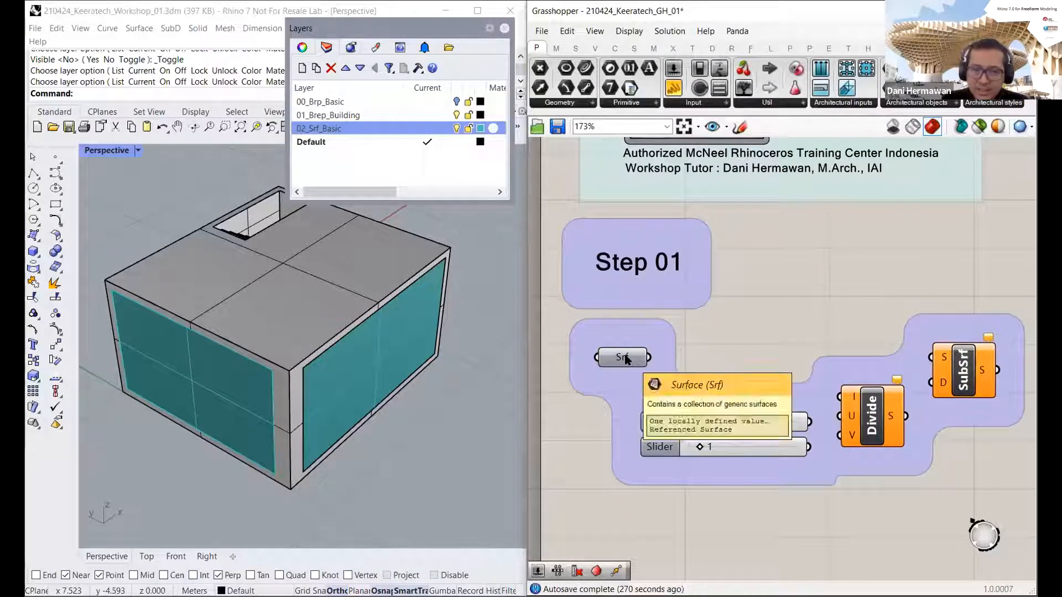
Step: Turn on the preview of the Srf component in the Step 01 group to display its referenced facade surface
{"action": "left_click", "coordinate": [626, 358]}
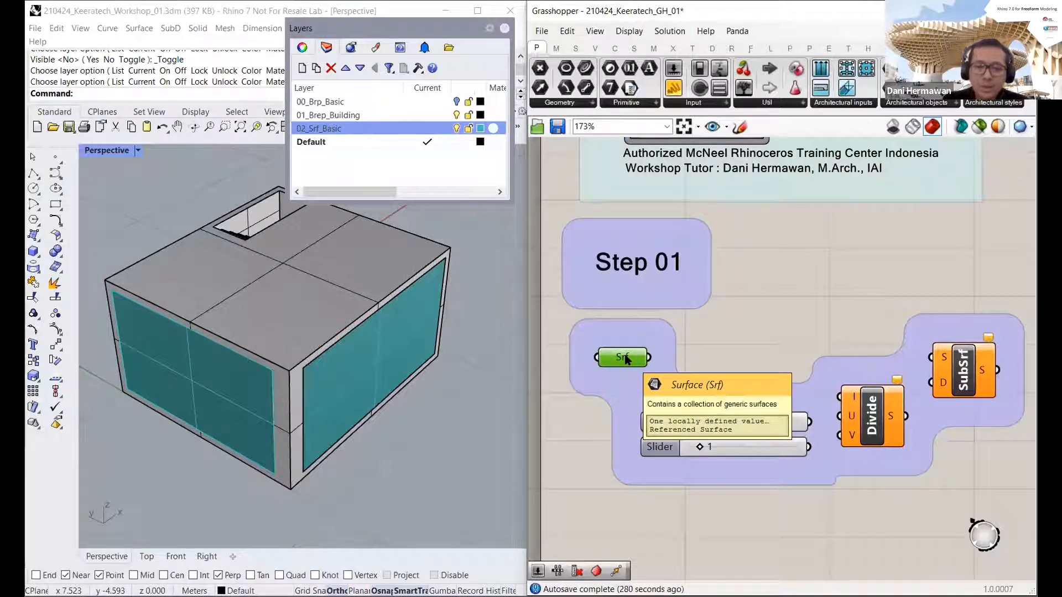
{"action": "right_click_drag", "start_coordinate": [372, 372], "coordinate": [433, 342]}
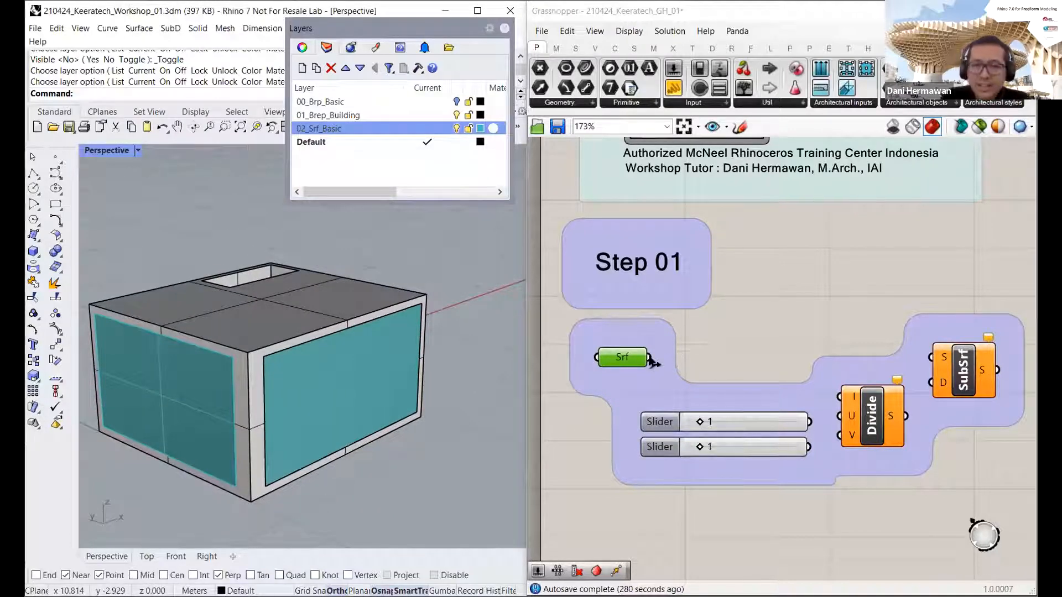
{"action": "right_click", "coordinate": [620, 361]}
{"action": "left_click", "coordinate": [713, 307]}
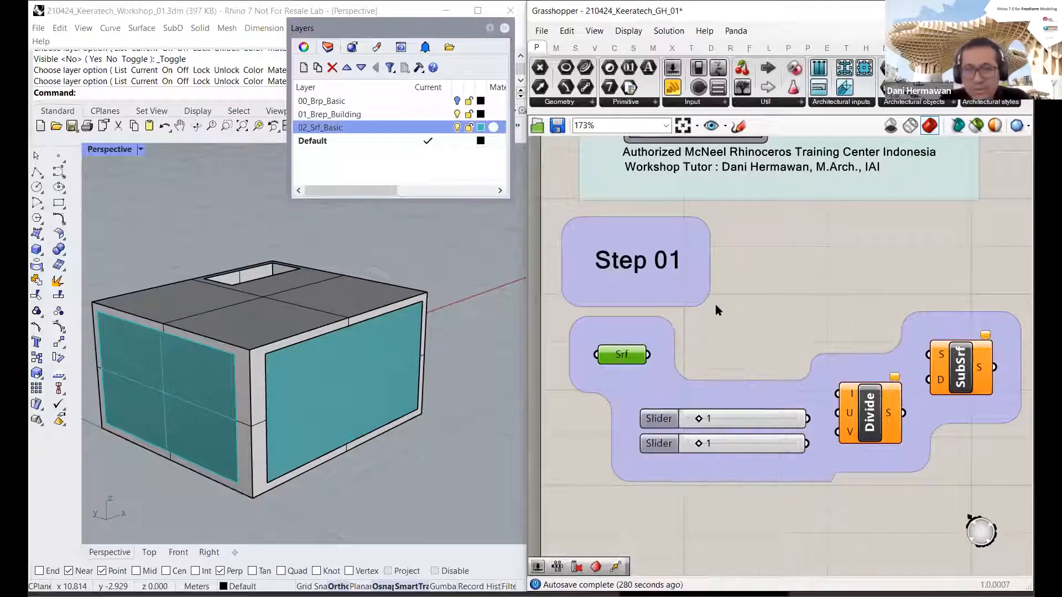
{"action": "left_click", "coordinate": [622, 359]}
{"action": "right_click", "coordinate": [622, 360]}
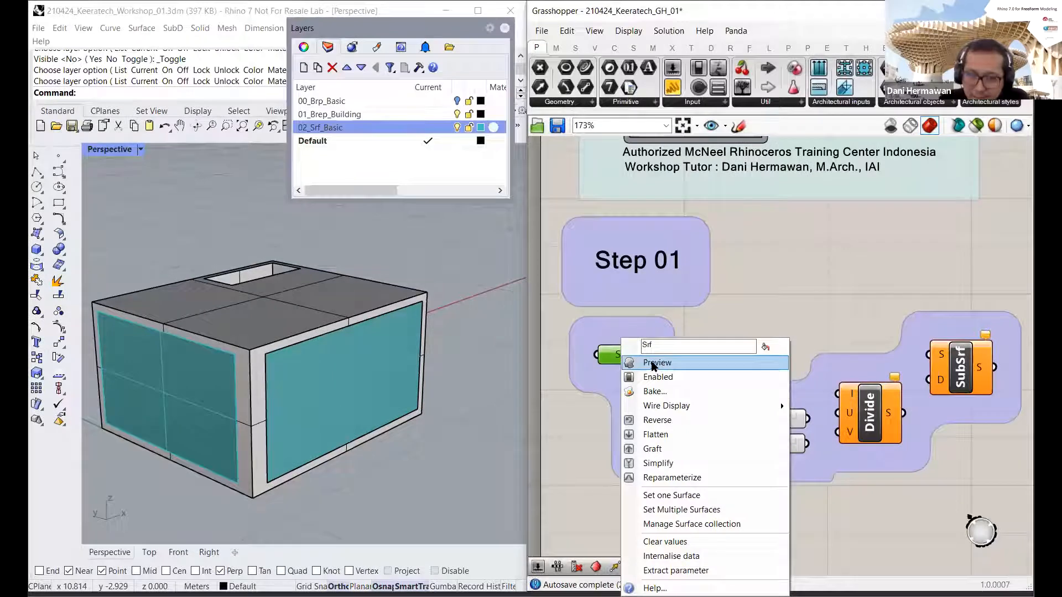
{"action": "left_click", "coordinate": [655, 363]}
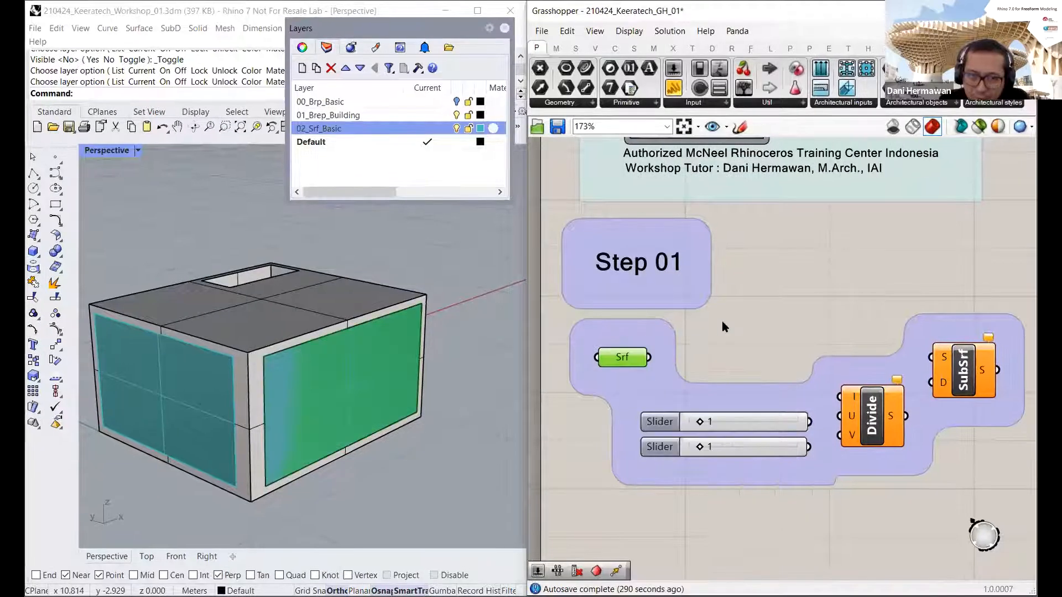
Step: Toggle the Srf component's preview off and back on, then deselect it to compare the facade's preview colour
{"action": "left_click", "coordinate": [628, 360]}
{"action": "right_click", "coordinate": [628, 360]}
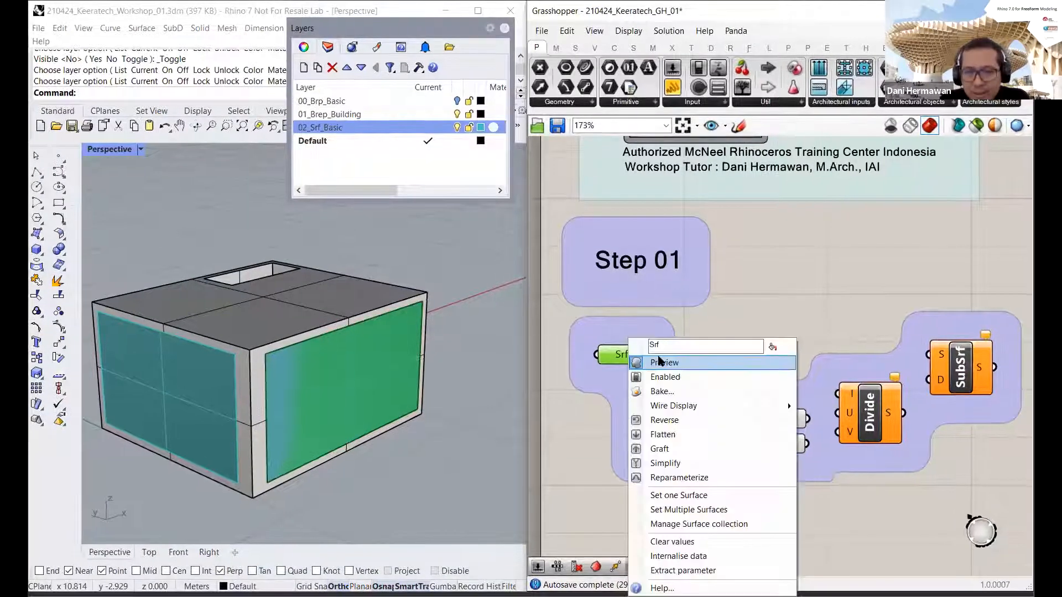
{"action": "left_click", "coordinate": [655, 362]}
{"action": "left_click", "coordinate": [626, 362]}
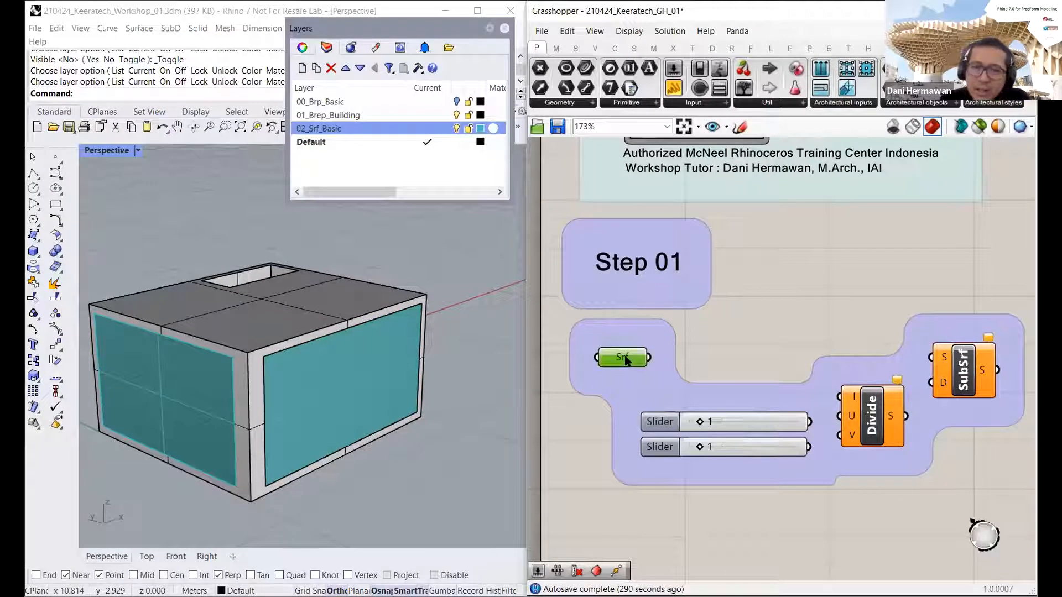
{"action": "right_click", "coordinate": [652, 365]}
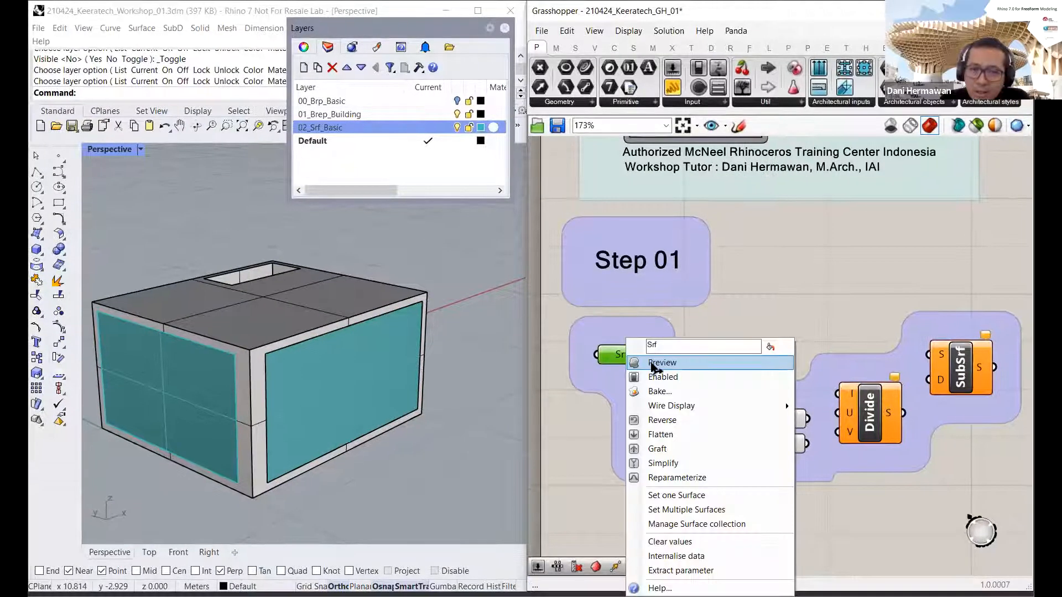
{"action": "left_click", "coordinate": [664, 363]}
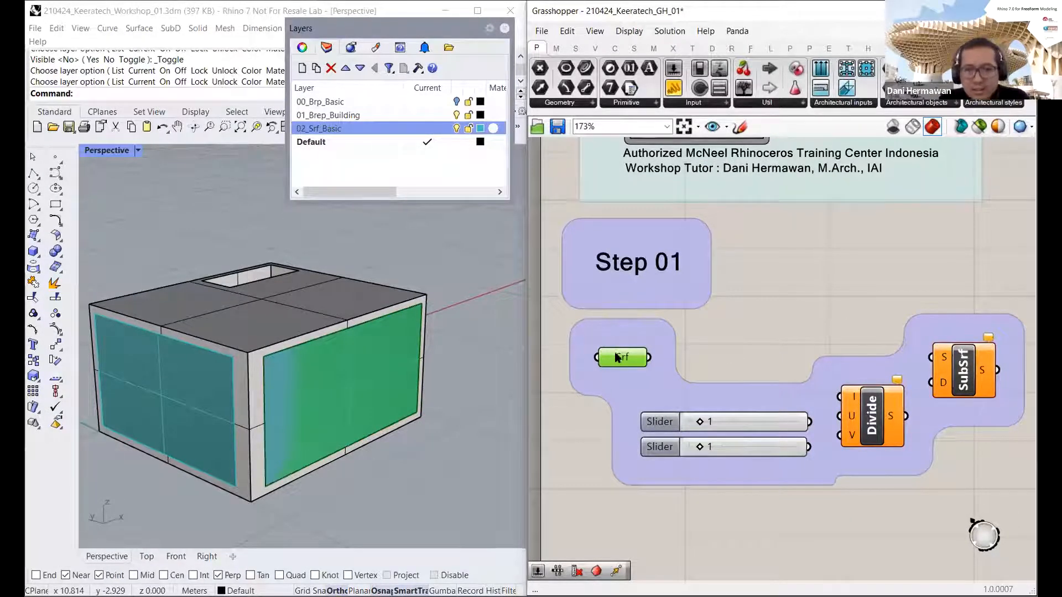
{"action": "left_click", "coordinate": [666, 349]}
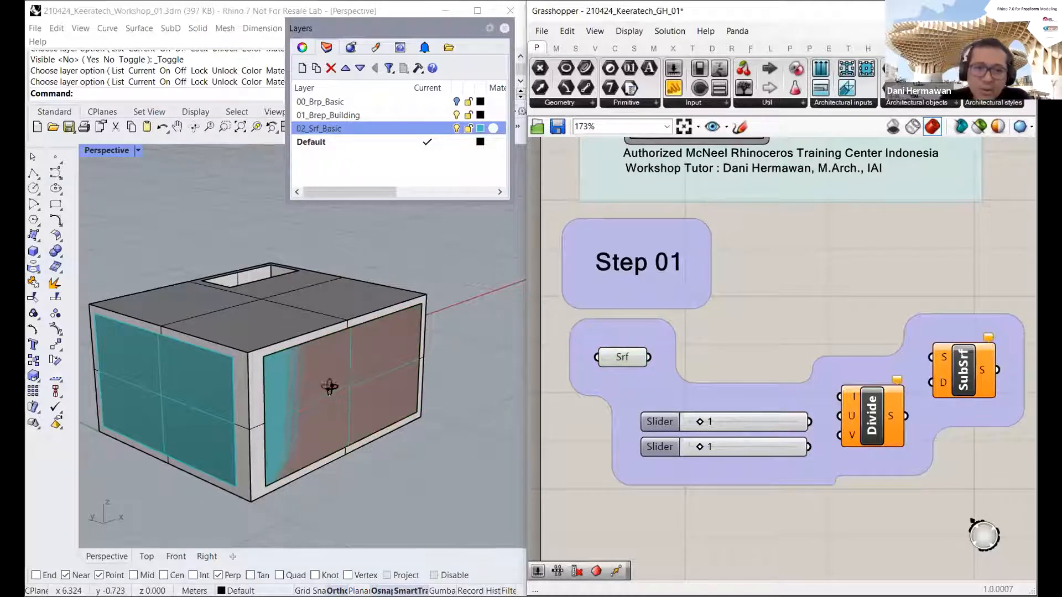
{"action": "right_click_drag", "start_coordinate": [329, 387], "coordinate": [353, 376]}
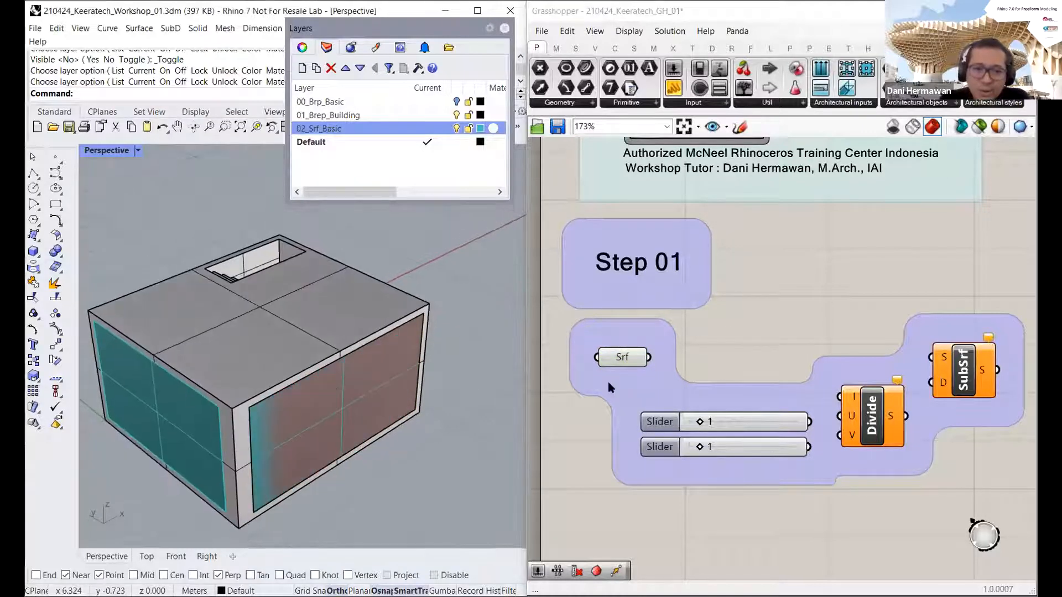
Step: Hide the Srf component's preview, view the facade without it, and enable the preview again
{"action": "right_click", "coordinate": [625, 356]}
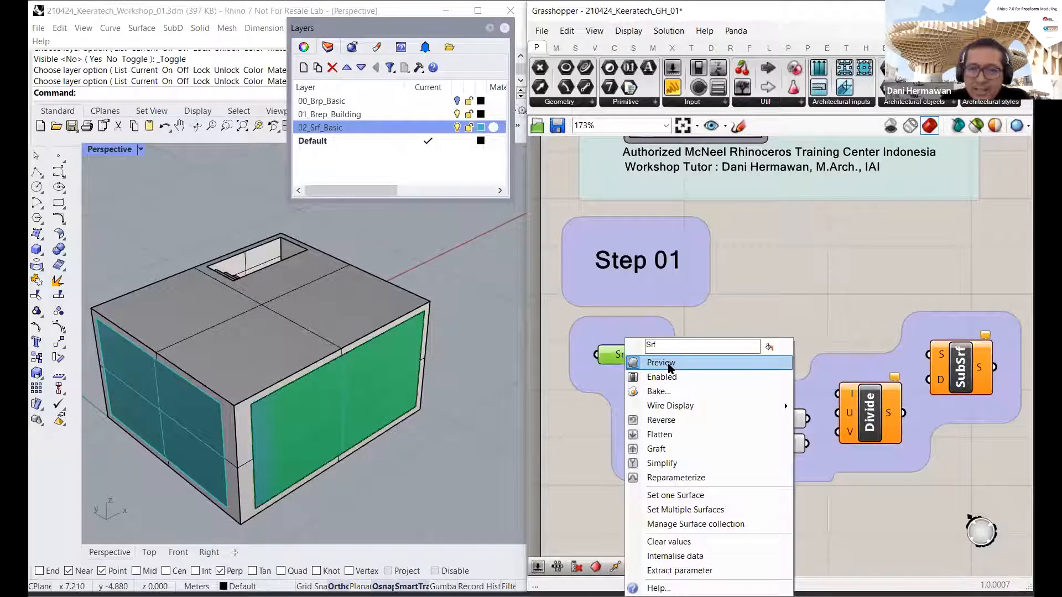
{"action": "left_click", "coordinate": [669, 363]}
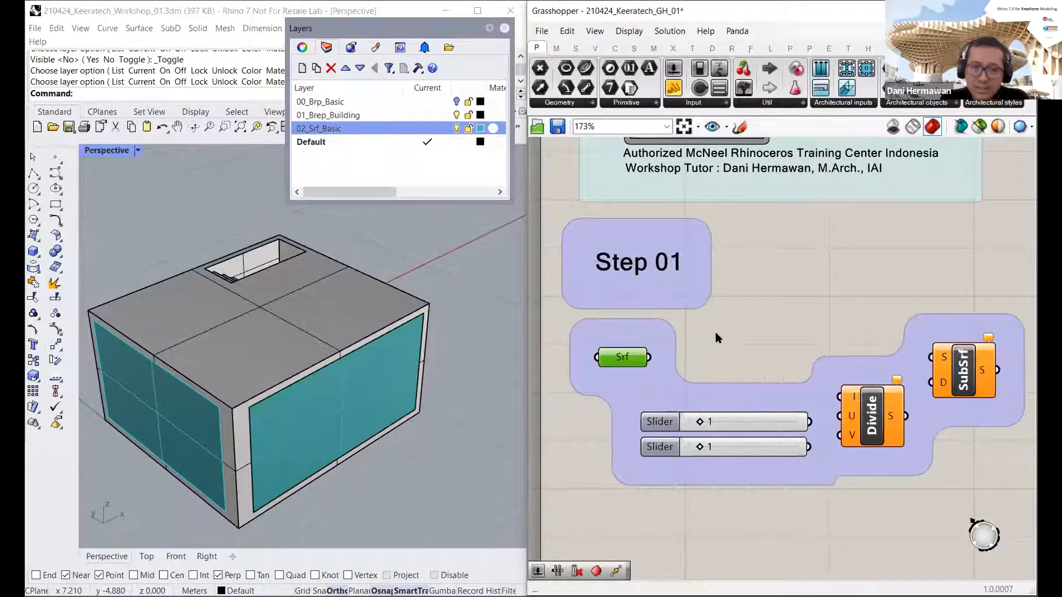
{"action": "left_click", "coordinate": [718, 334]}
{"action": "right_click_drag", "start_coordinate": [247, 394], "coordinate": [239, 375]}
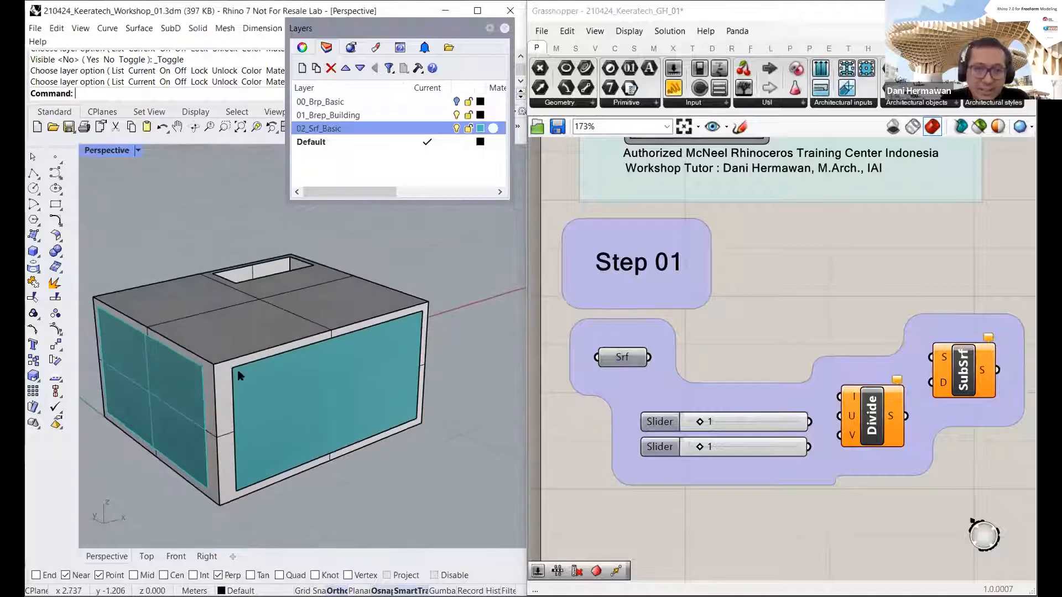
{"action": "right_click", "coordinate": [619, 359]}
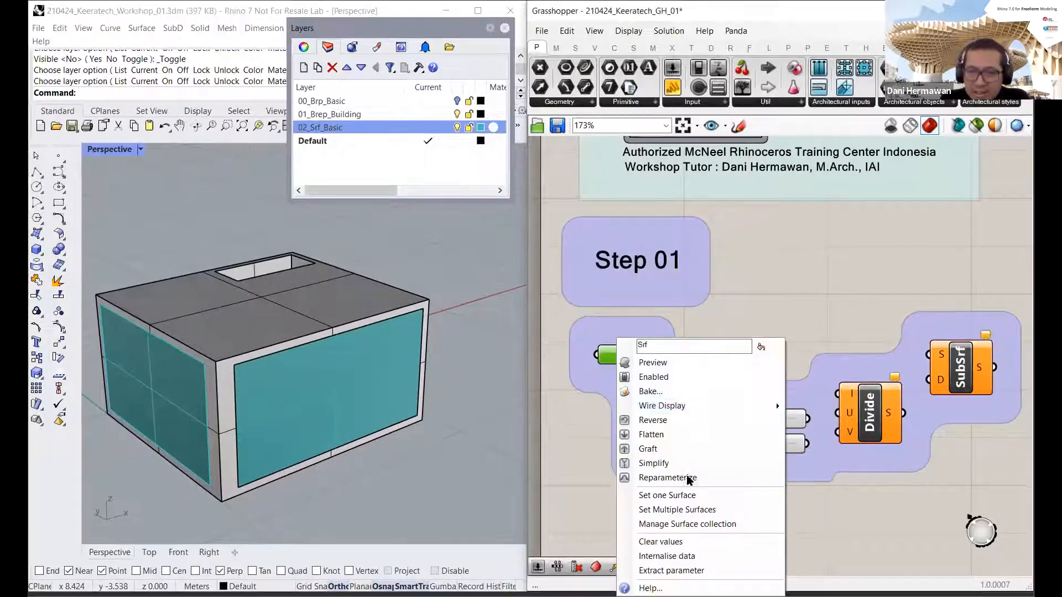
{"action": "left_click", "coordinate": [680, 363]}
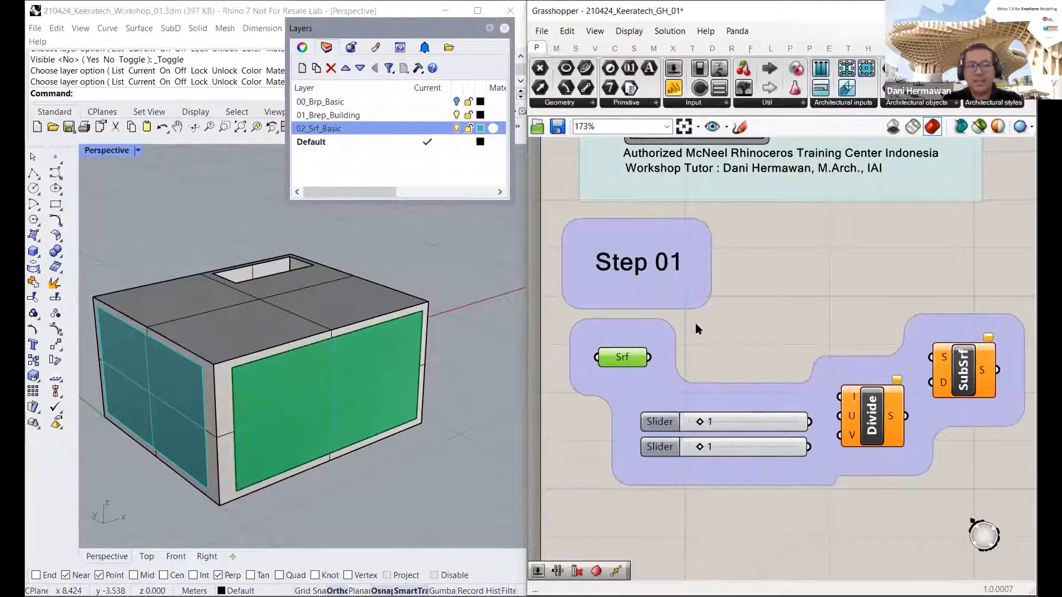
{"action": "right_click_drag", "start_coordinate": [695, 323], "coordinate": [710, 326]}
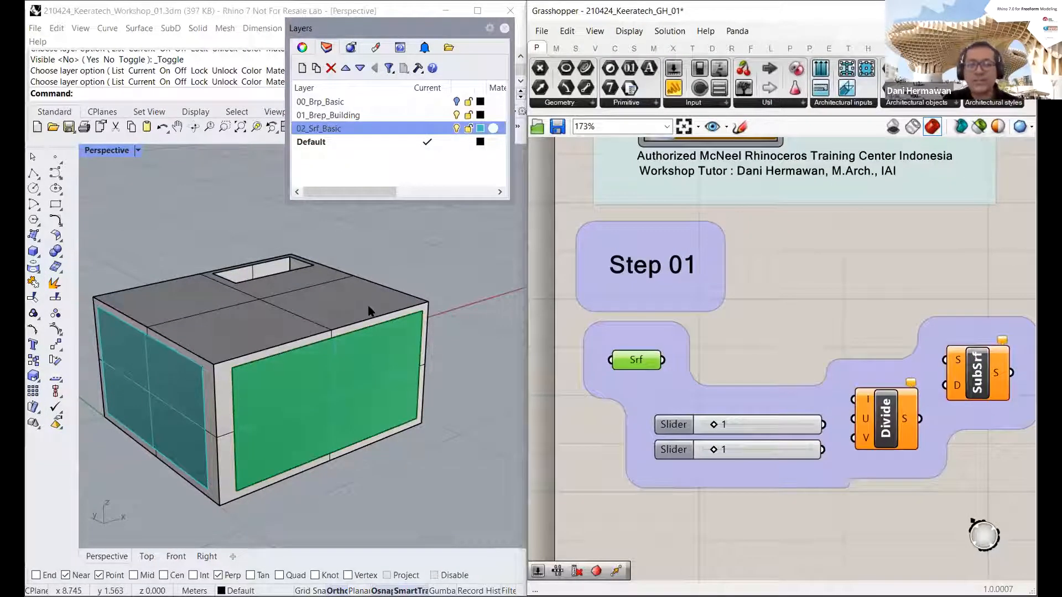
{"action": "right_click_drag", "start_coordinate": [369, 310], "coordinate": [387, 313]}
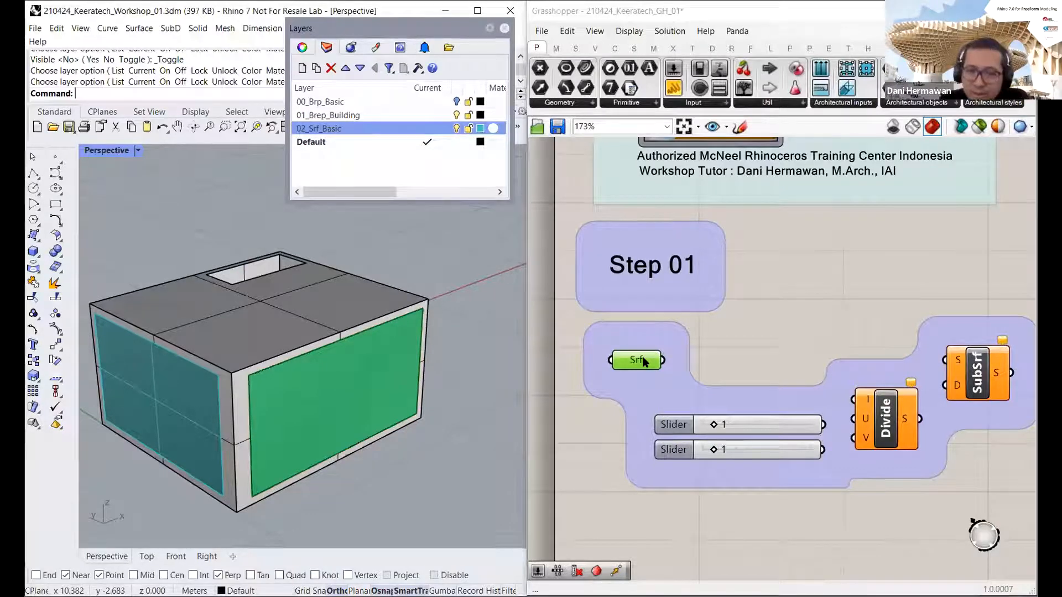
Step: Clear the stored values from the Srf component in the Step 01 group
{"action": "right_click", "coordinate": [643, 358]}
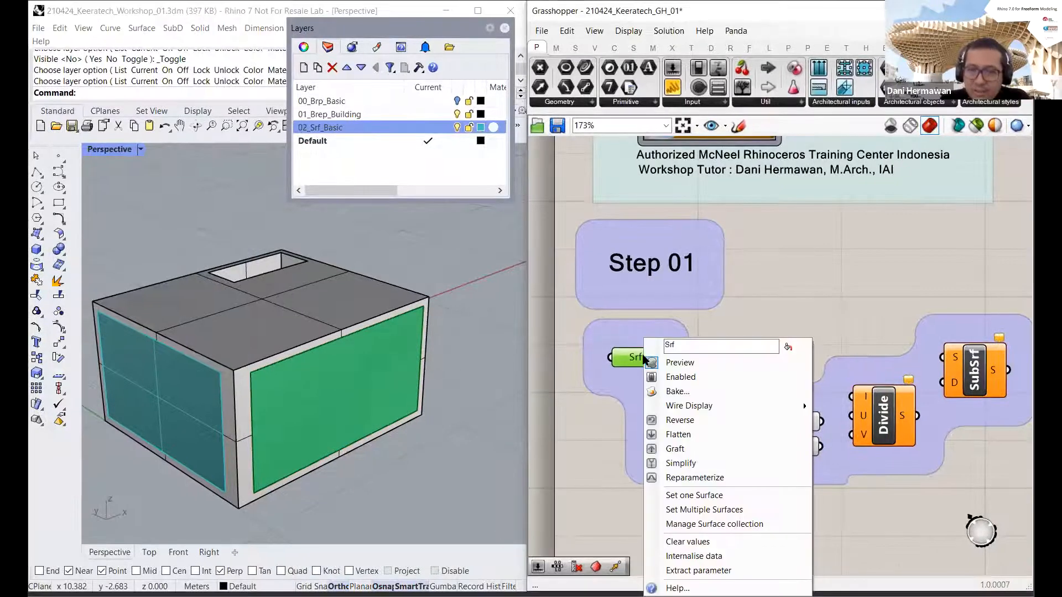
{"action": "left_click", "coordinate": [708, 542]}
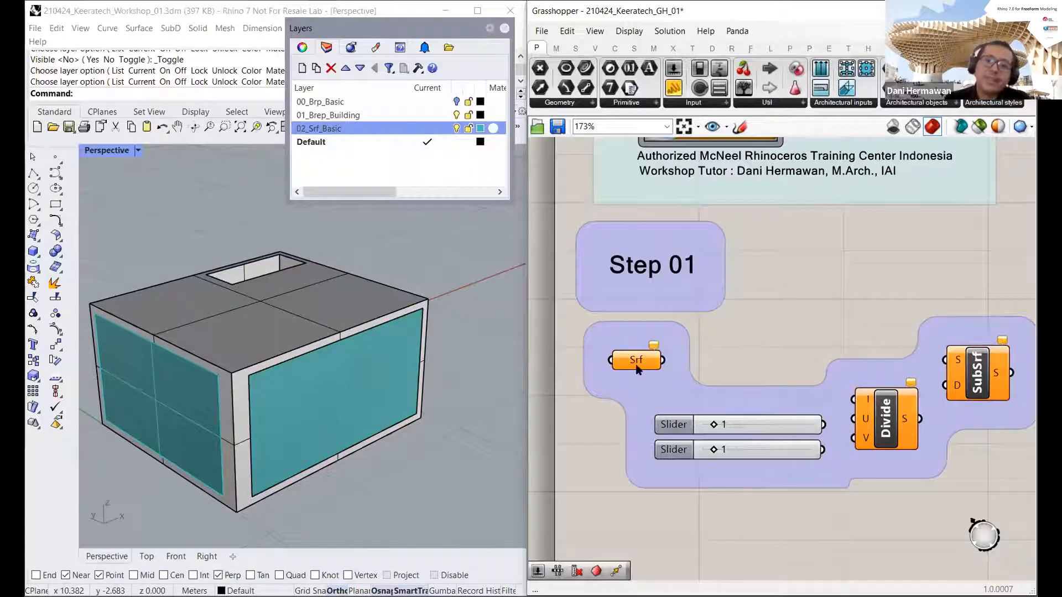
{"action": "mouse_move", "coordinate": [637, 369]}
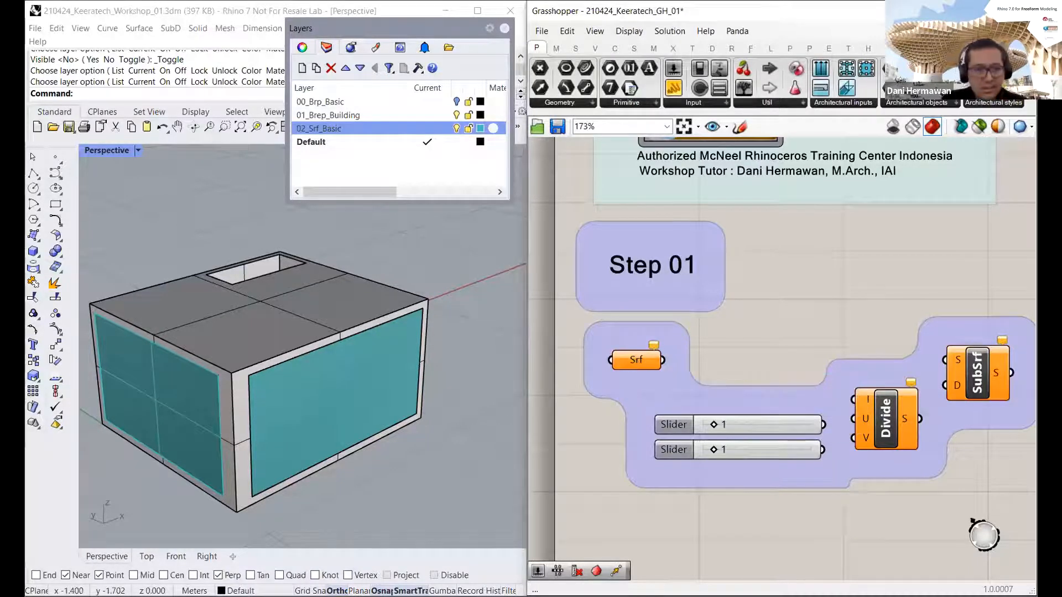
Step: Set one surface for the Srf component by referencing the building's right-hand facade surface in Rhino
{"action": "left_click", "coordinate": [504, 28]}
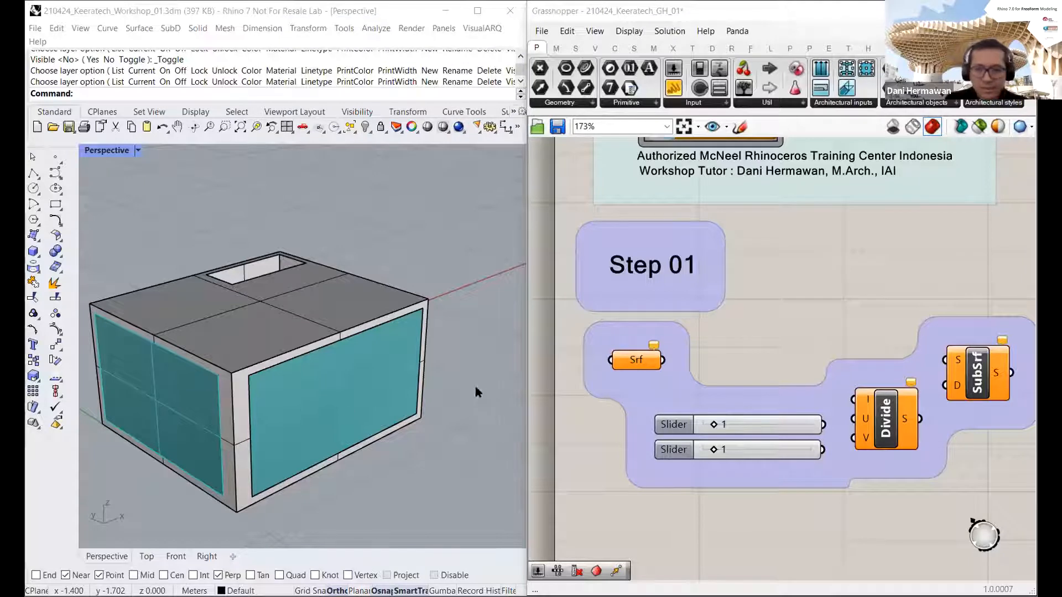
{"action": "left_click", "coordinate": [635, 364]}
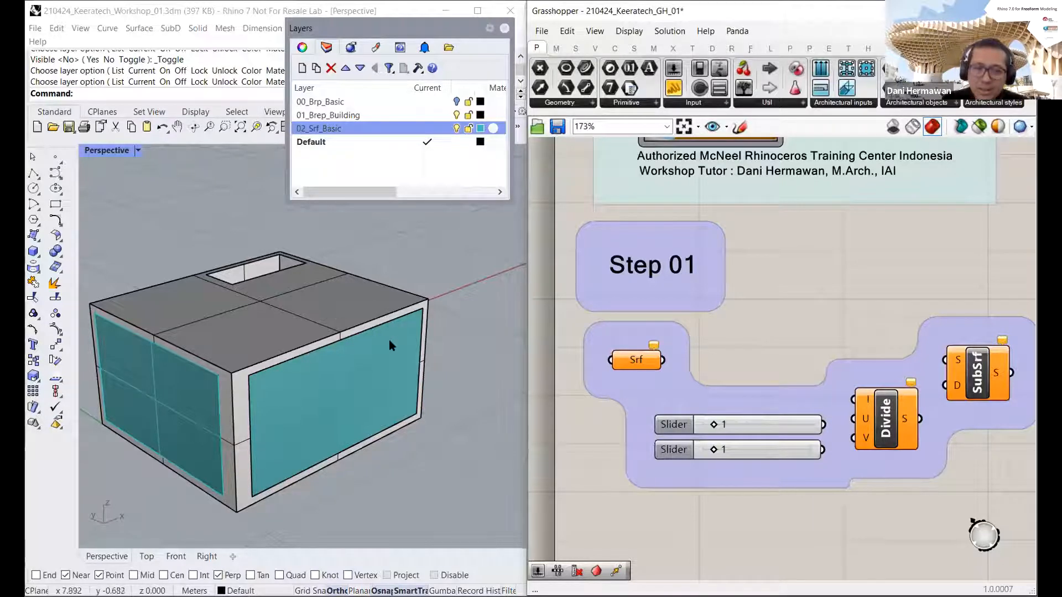
{"action": "left_click", "coordinate": [267, 393]}
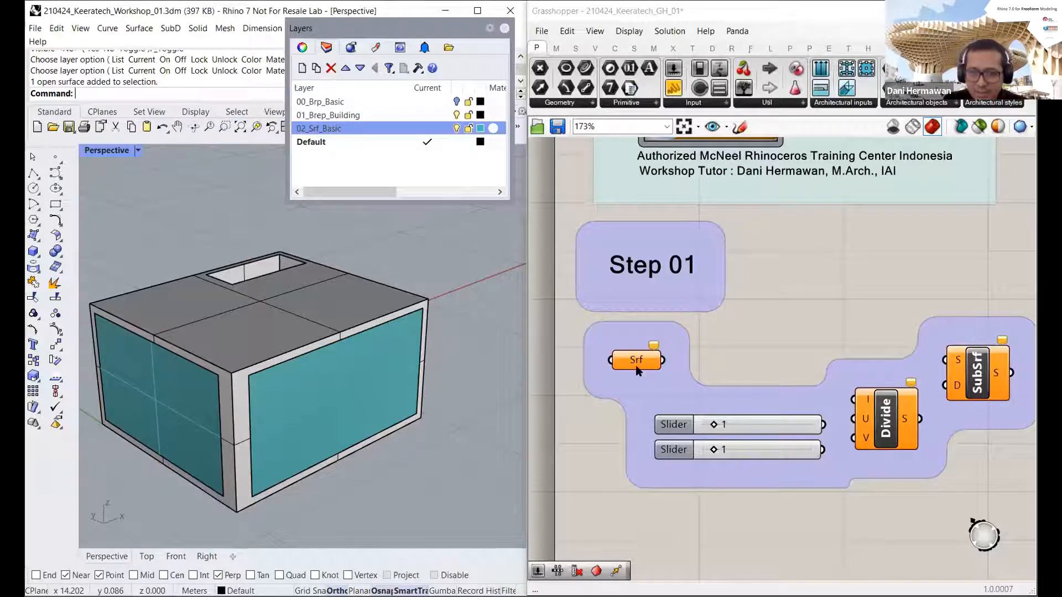
{"action": "right_click", "coordinate": [637, 368]}
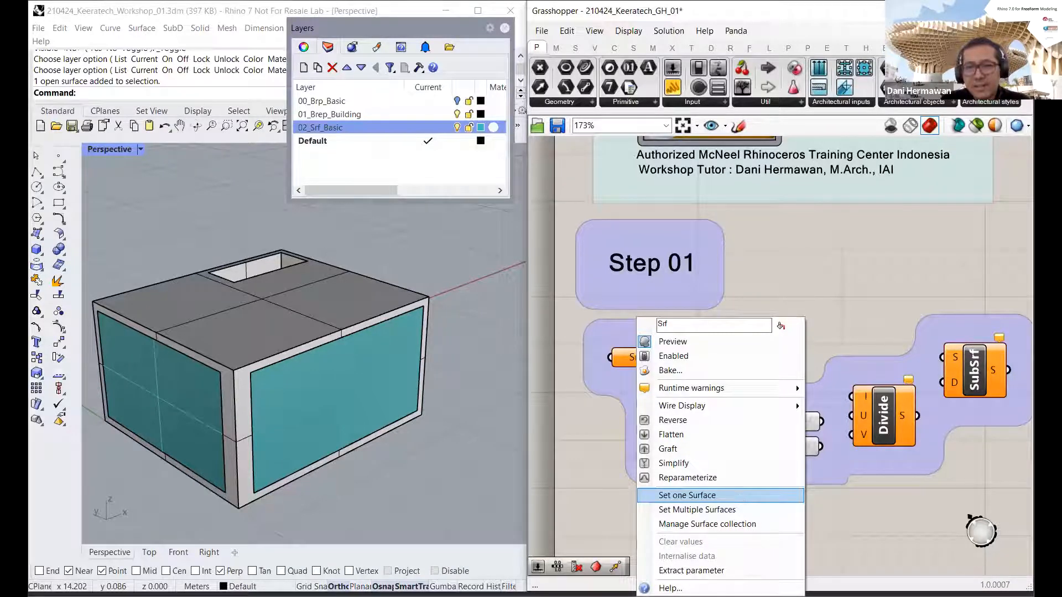
{"action": "left_click", "coordinate": [686, 495]}
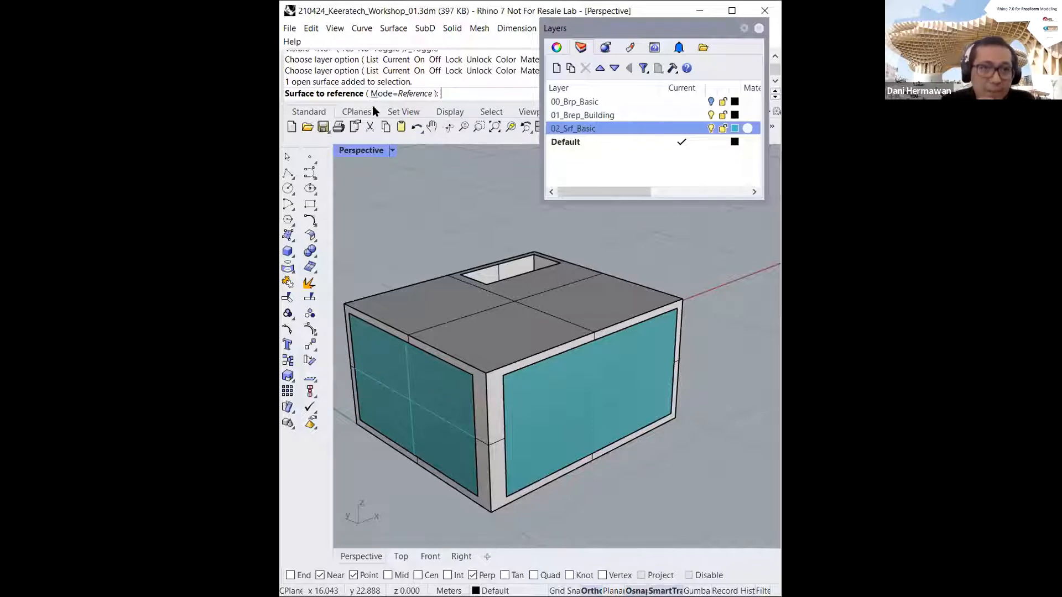
{"action": "left_click", "coordinate": [565, 396]}
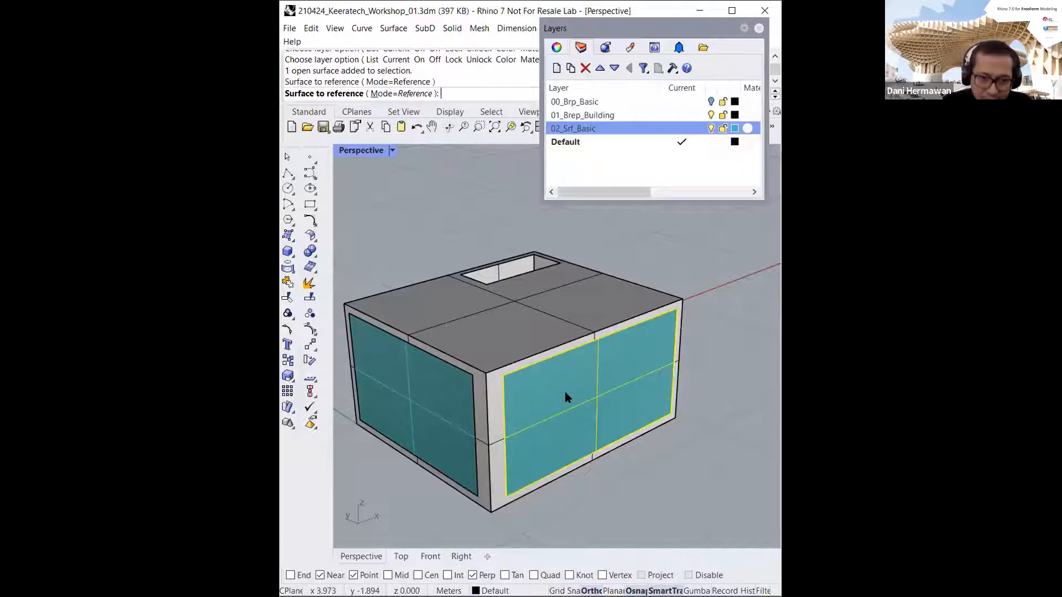
{"action": "key", "text": "Return"}
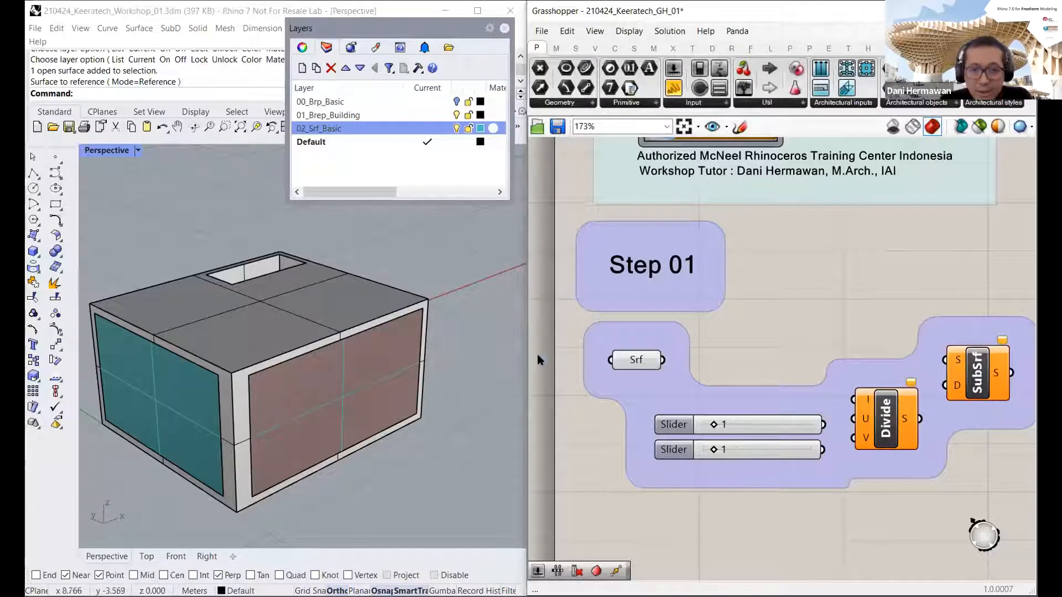
Step: Select and deselect the Srf component to check which facade surface it references
{"action": "left_click", "coordinate": [620, 360]}
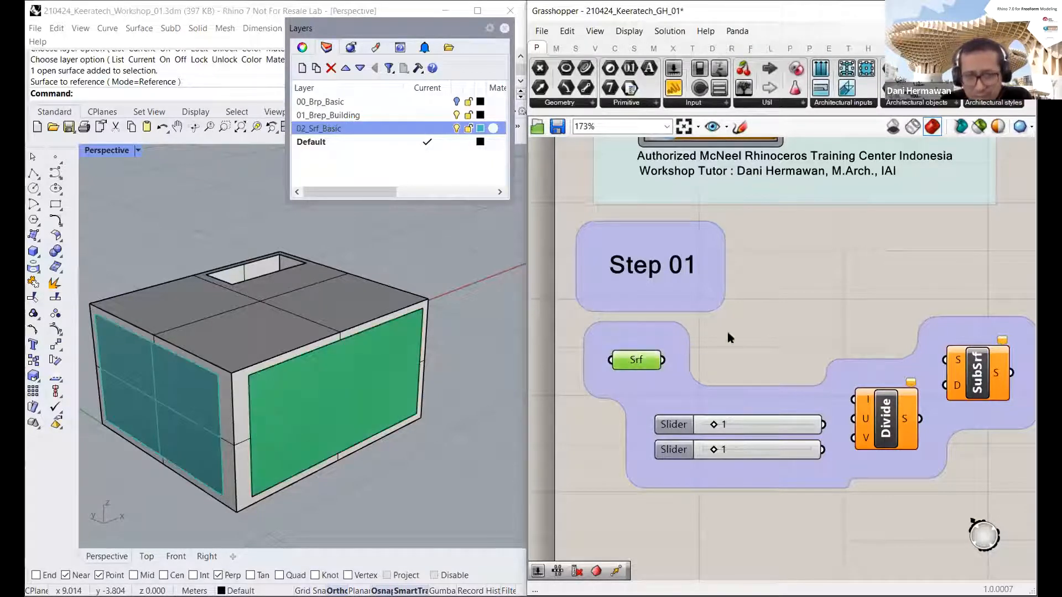
{"action": "left_click", "coordinate": [726, 331]}
{"action": "left_click", "coordinate": [638, 359]}
{"action": "left_click", "coordinate": [726, 356]}
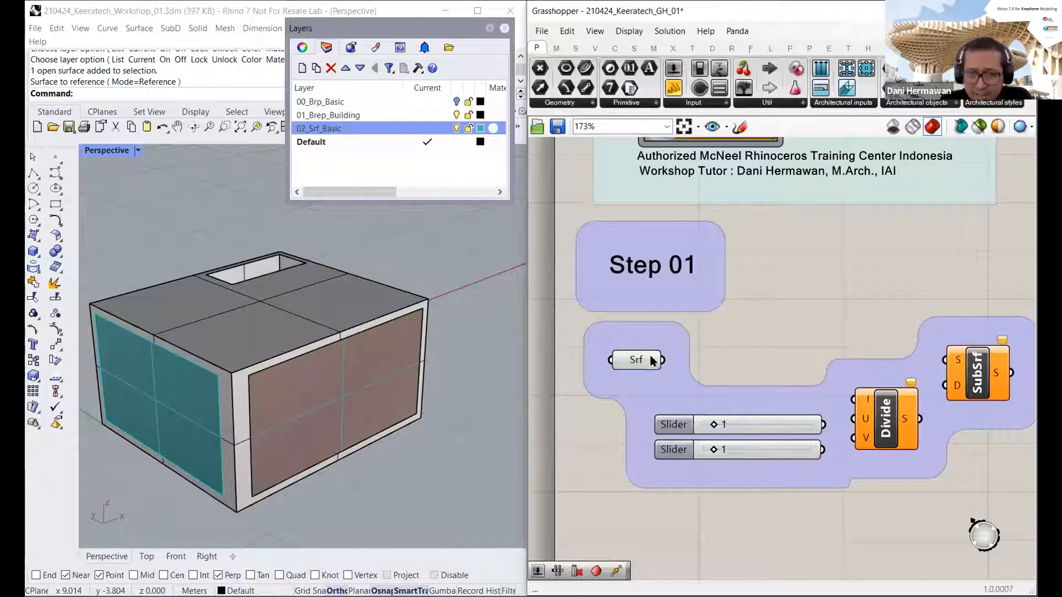
Step: Highlight the Srf component's referenced facade surface twice in the Rhino viewport, clearing the selection each time
{"action": "left_click", "coordinate": [638, 359]}
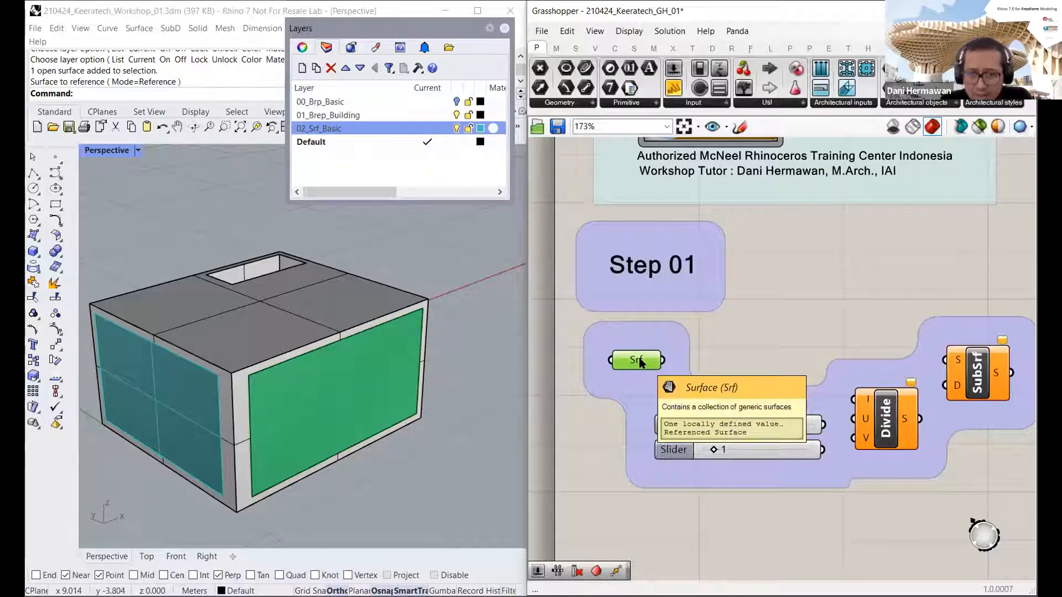
{"action": "left_click", "coordinate": [731, 346]}
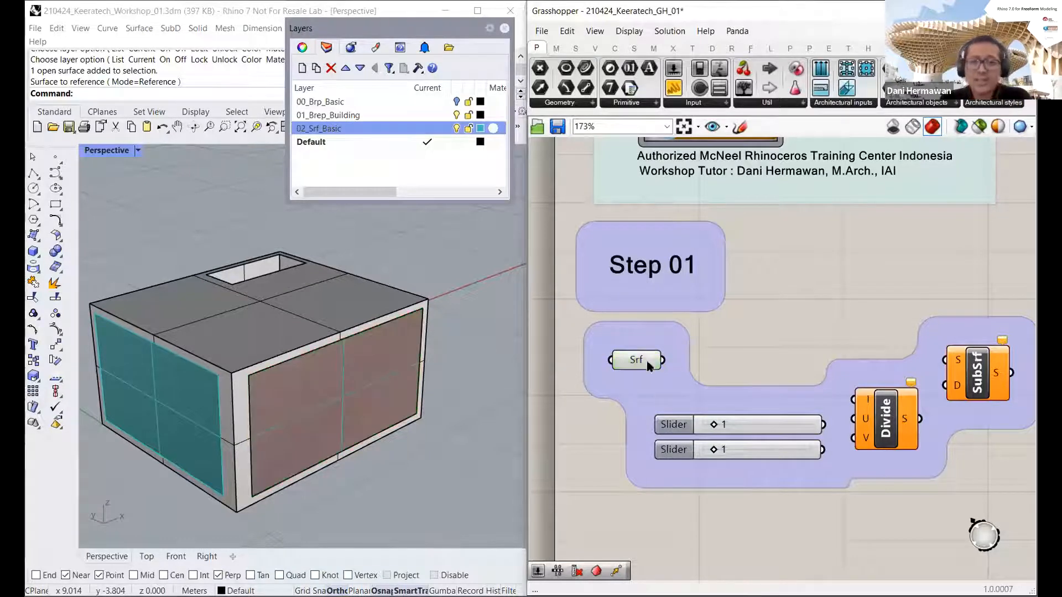
{"action": "left_click", "coordinate": [637, 359]}
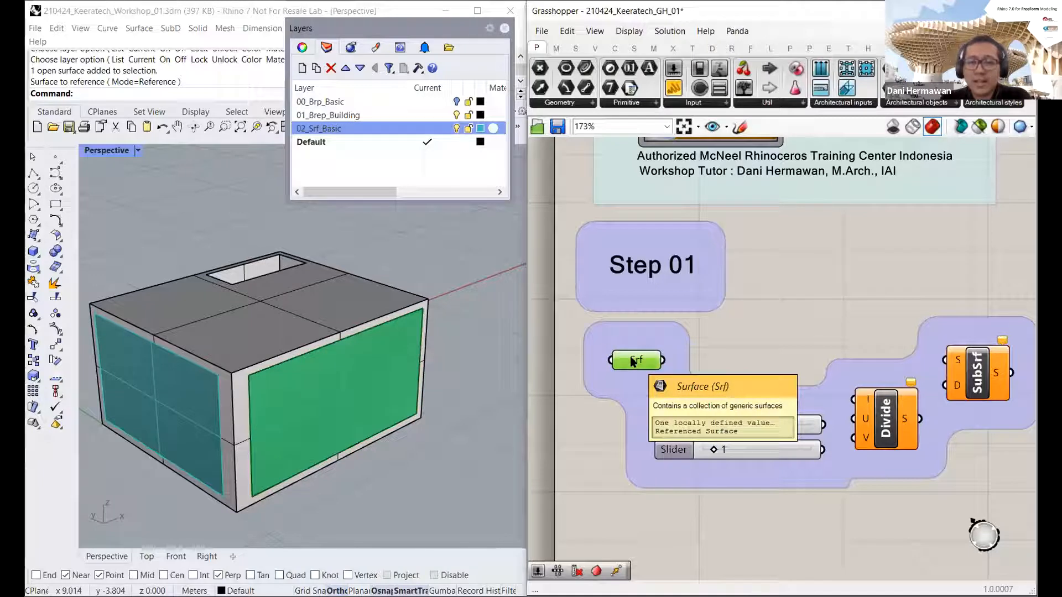
{"action": "left_click", "coordinate": [721, 336]}
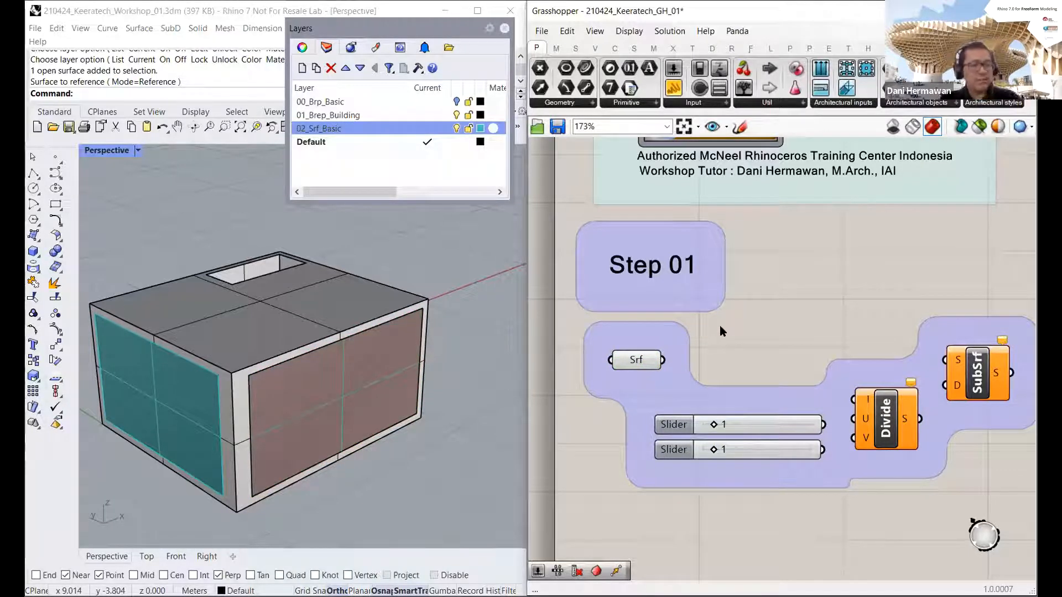
Step: Clear the stored surface reference from the Srf component
{"action": "left_click", "coordinate": [642, 360]}
{"action": "right_click", "coordinate": [647, 358]}
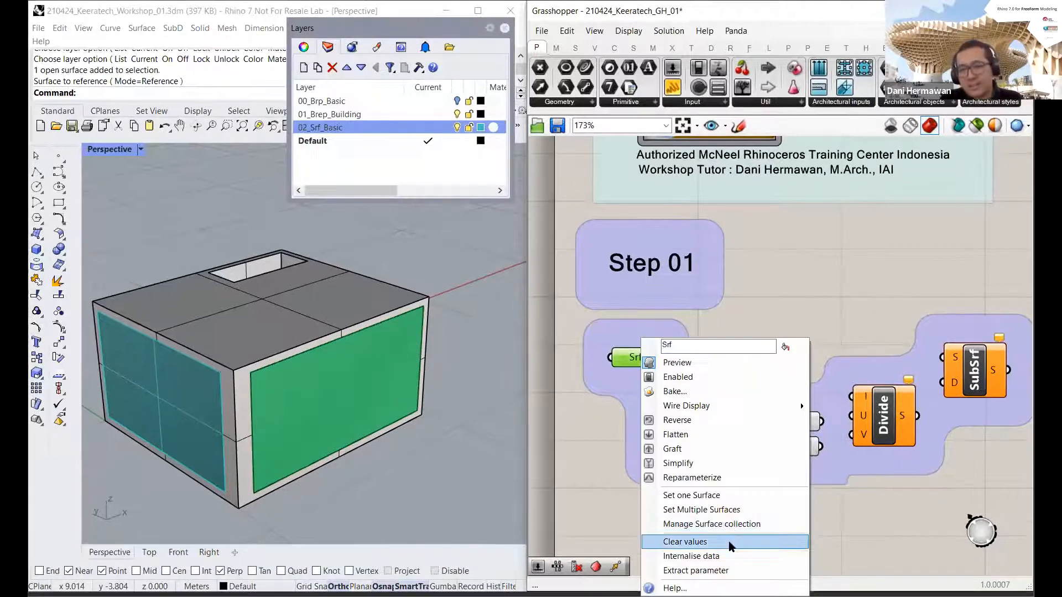
{"action": "left_click", "coordinate": [718, 541]}
{"action": "left_click", "coordinate": [743, 362]}
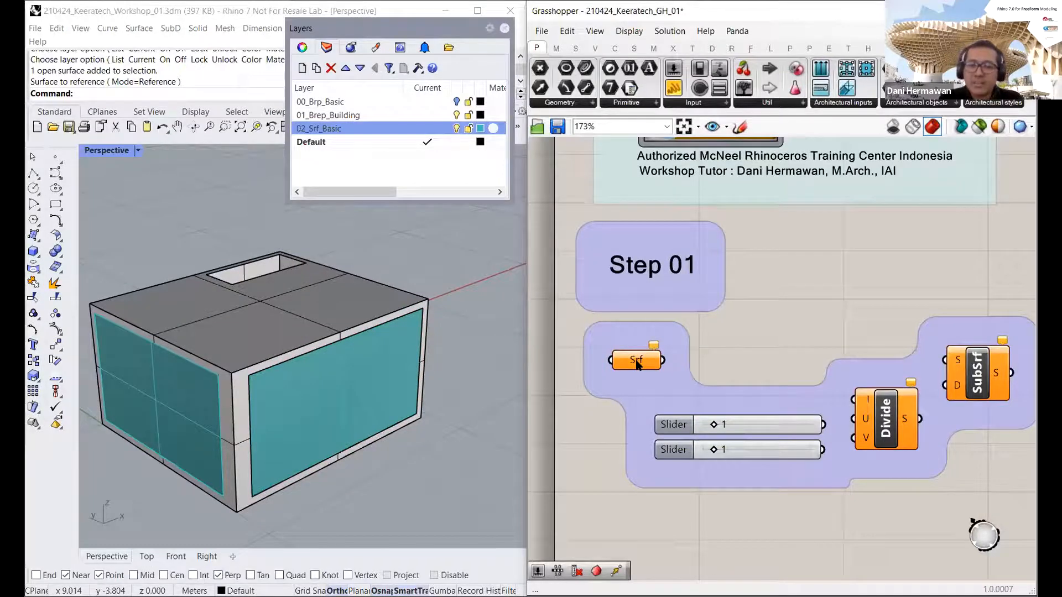
Step: Set one surface for the Srf component by referencing the building's right-hand facade in Rhino, and check the reference by highlighting it
{"action": "right_click", "coordinate": [637, 363]}
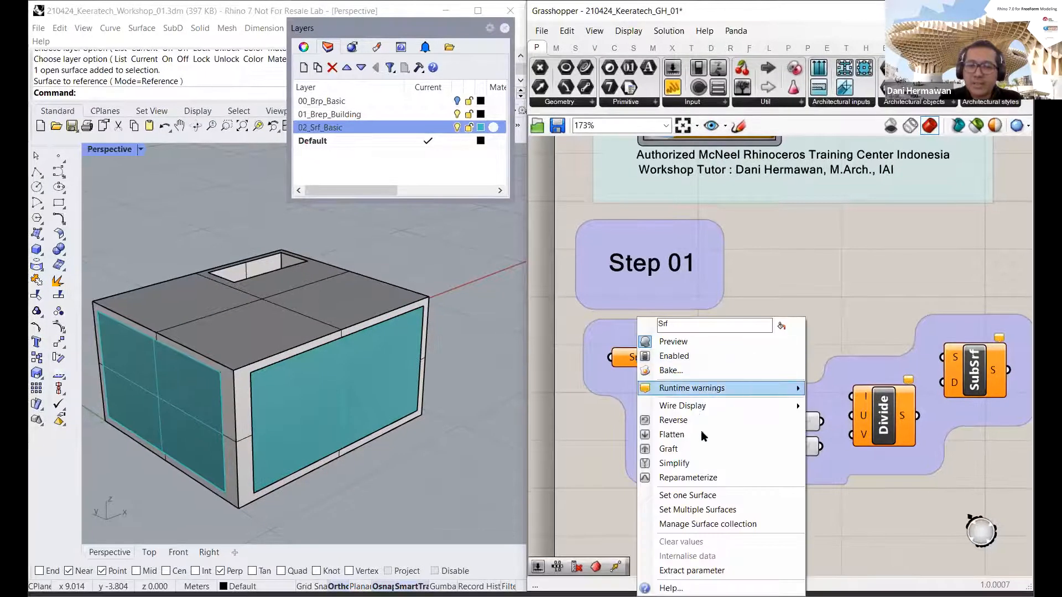
{"action": "left_click", "coordinate": [705, 495]}
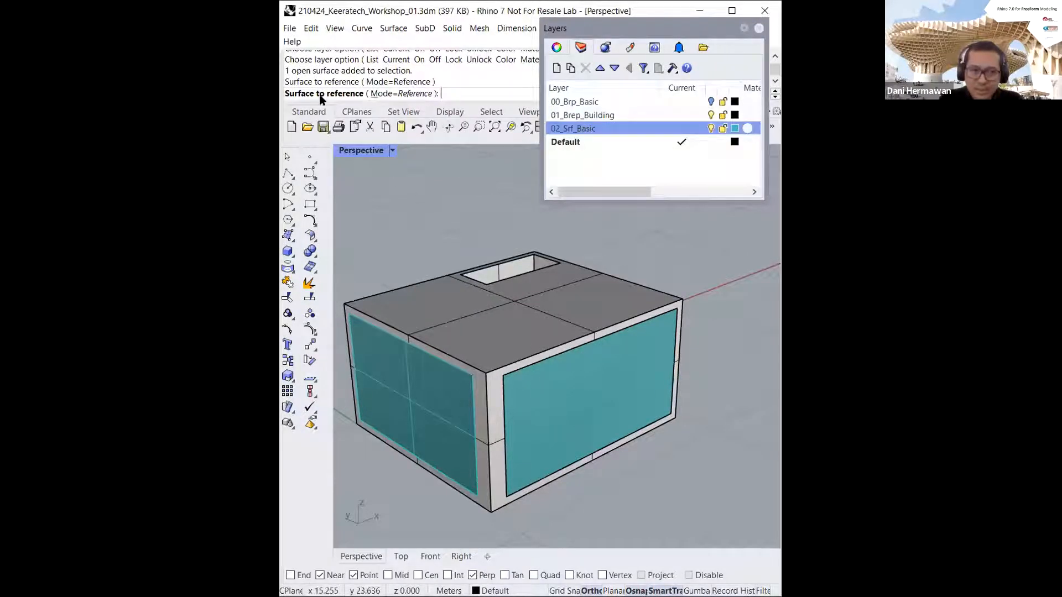
{"action": "left_click", "coordinate": [579, 386]}
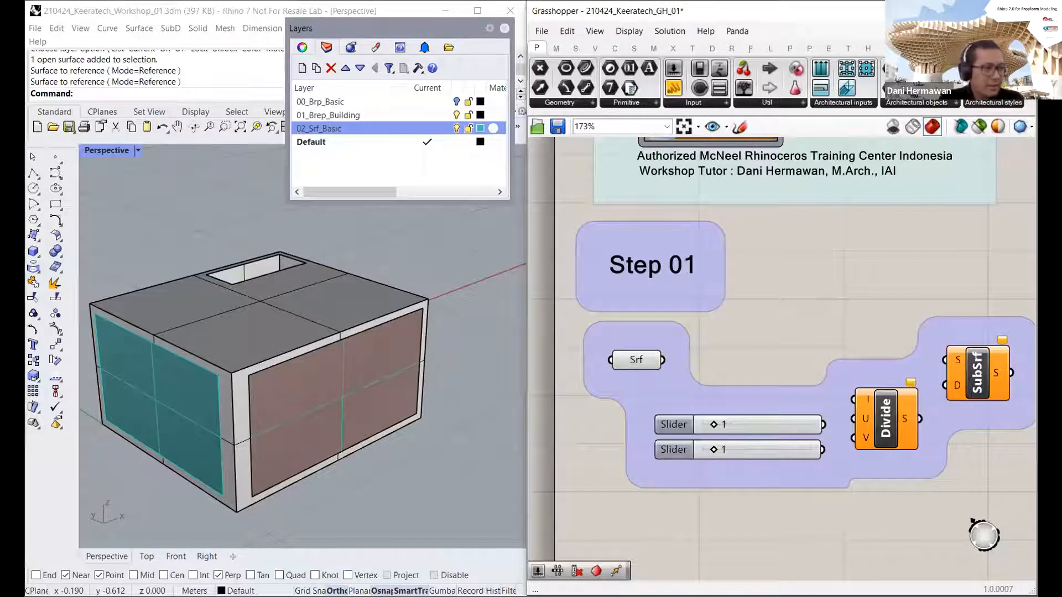
{"action": "left_click", "coordinate": [630, 361]}
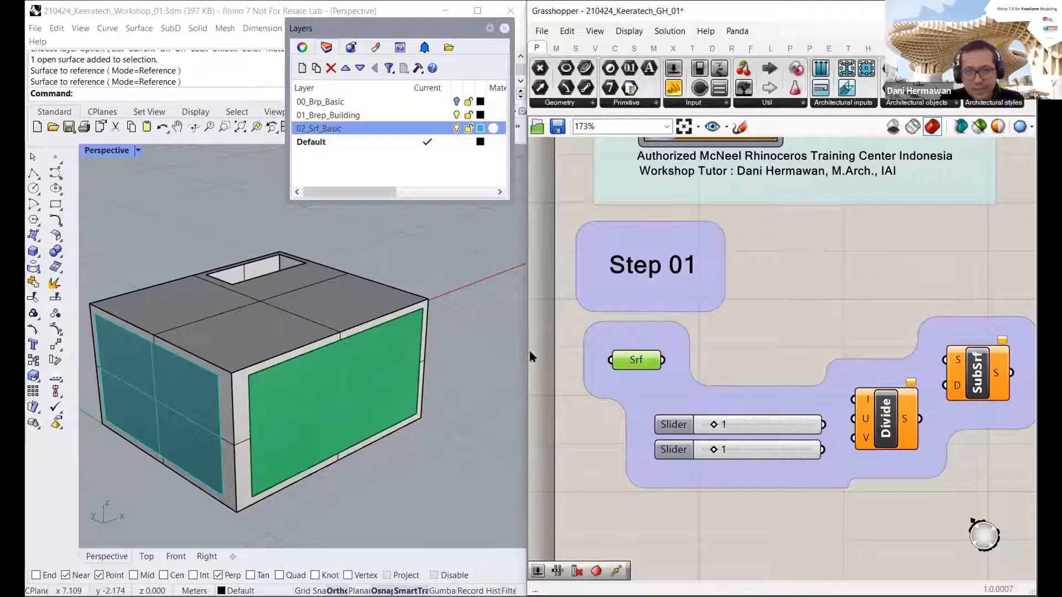
{"action": "left_click", "coordinate": [709, 348]}
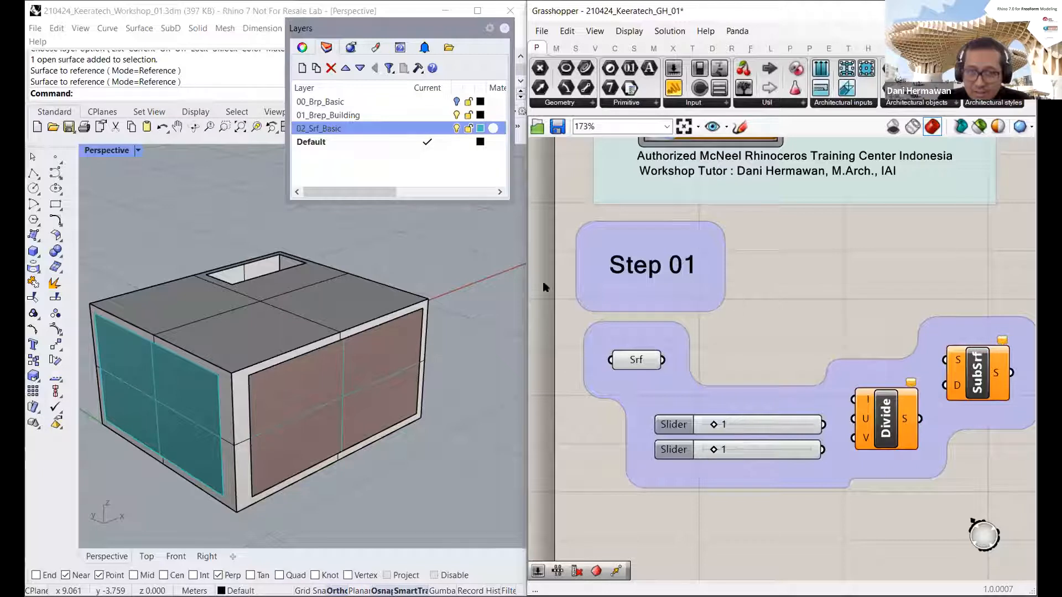
Step: Turn off the 02_Srf_Basic layer in Rhino and move the Srf component slightly to the right in its group
{"action": "left_click", "coordinate": [326, 49]}
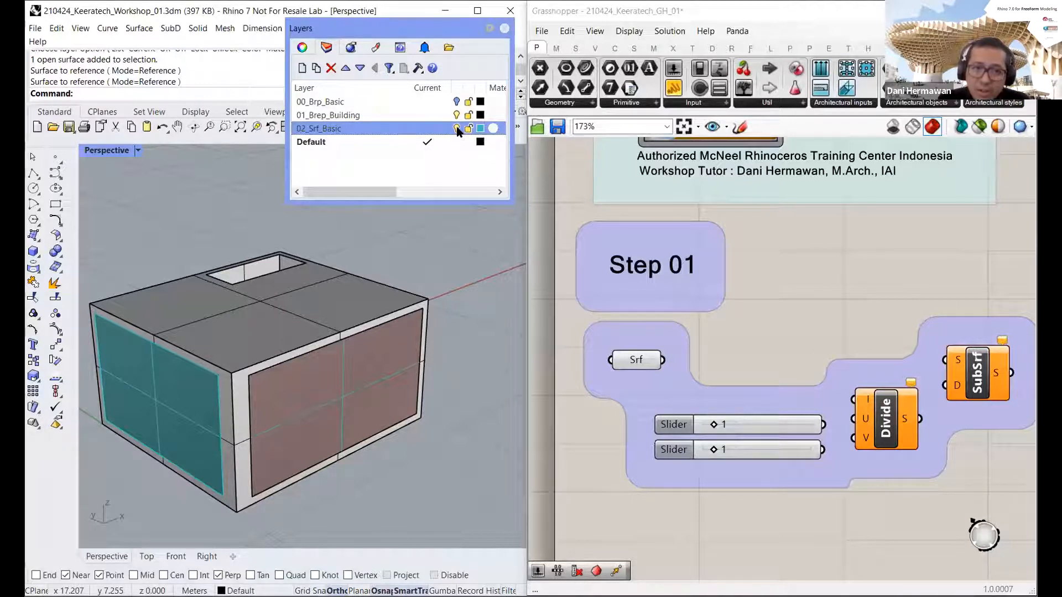
{"action": "left_click", "coordinate": [457, 129]}
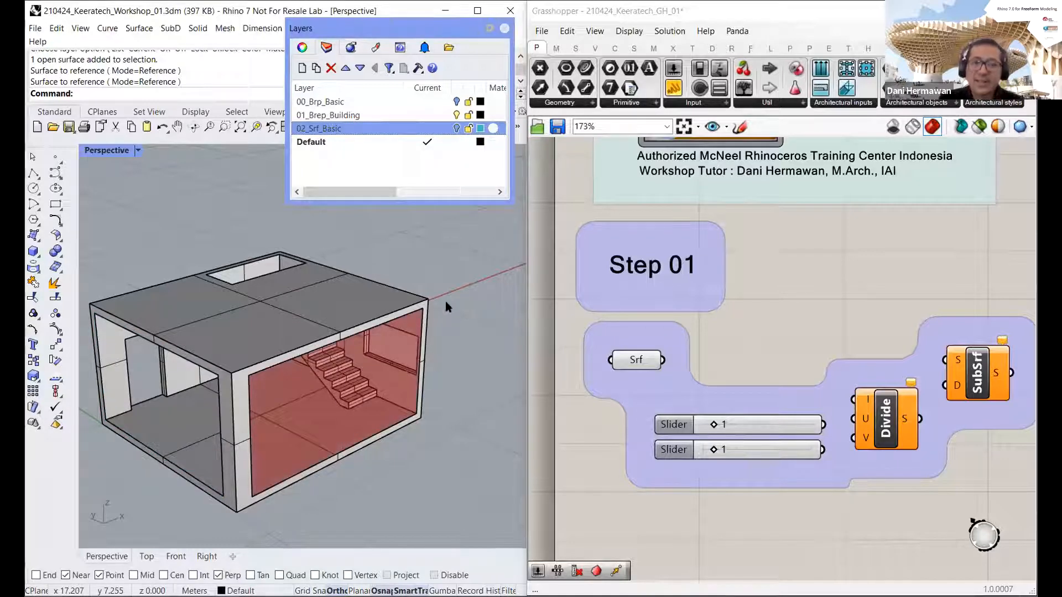
{"action": "mouse_move", "coordinate": [434, 300]}
{"action": "right_mouse_down"}
{"action": "mouse_move", "coordinate": [438, 253]}
{"action": "mouse_move", "coordinate": [427, 317]}
{"action": "right_mouse_up"}
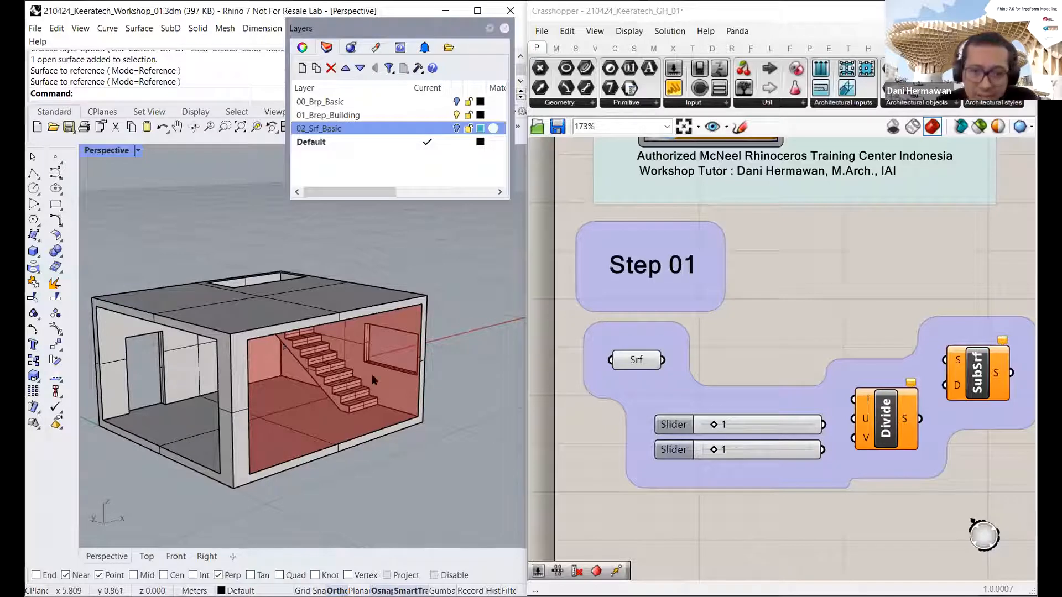
{"action": "right_click_drag", "start_coordinate": [371, 377], "coordinate": [632, 360]}
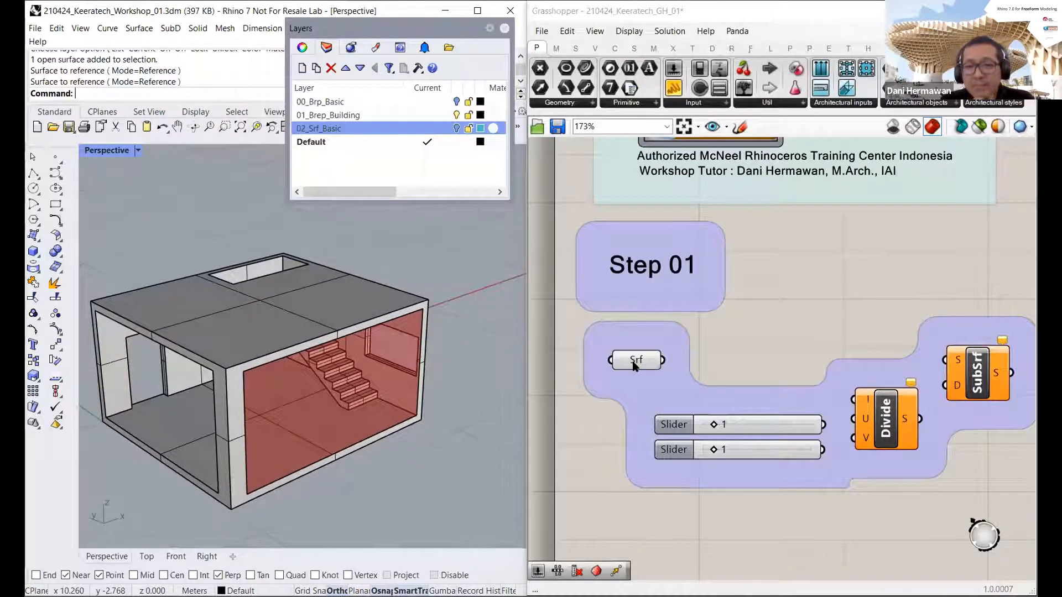
{"action": "left_click_drag", "start_coordinate": [634, 365], "coordinate": [644, 365]}
{"action": "left_click", "coordinate": [742, 335]}
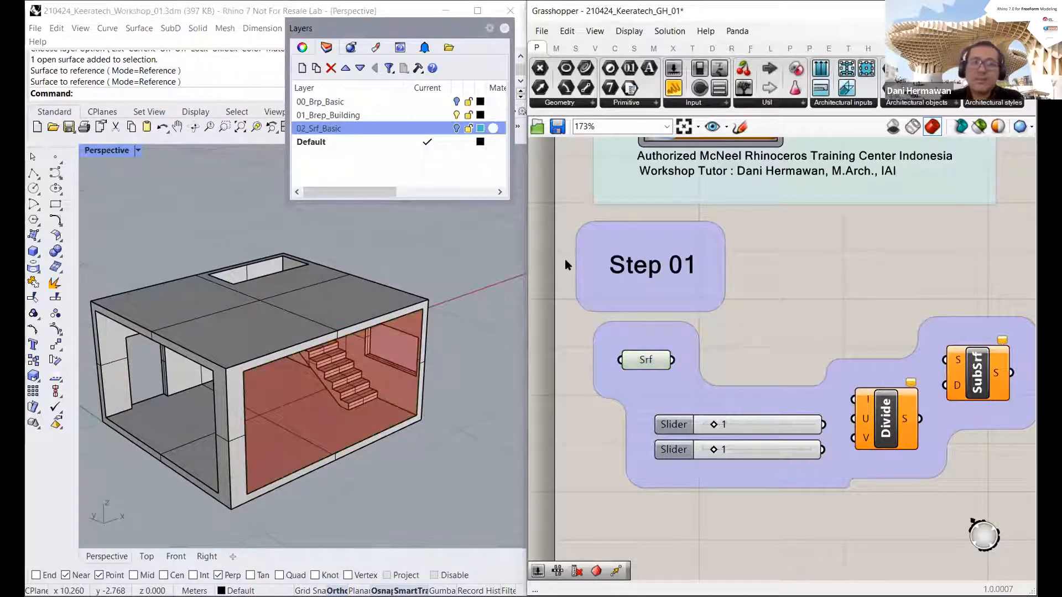
Step: Try locking the 00_Brp_Basic layer, test whether the building can still be selected, undo its accidental move and unlock the layer
{"action": "left_click", "coordinate": [451, 132]}
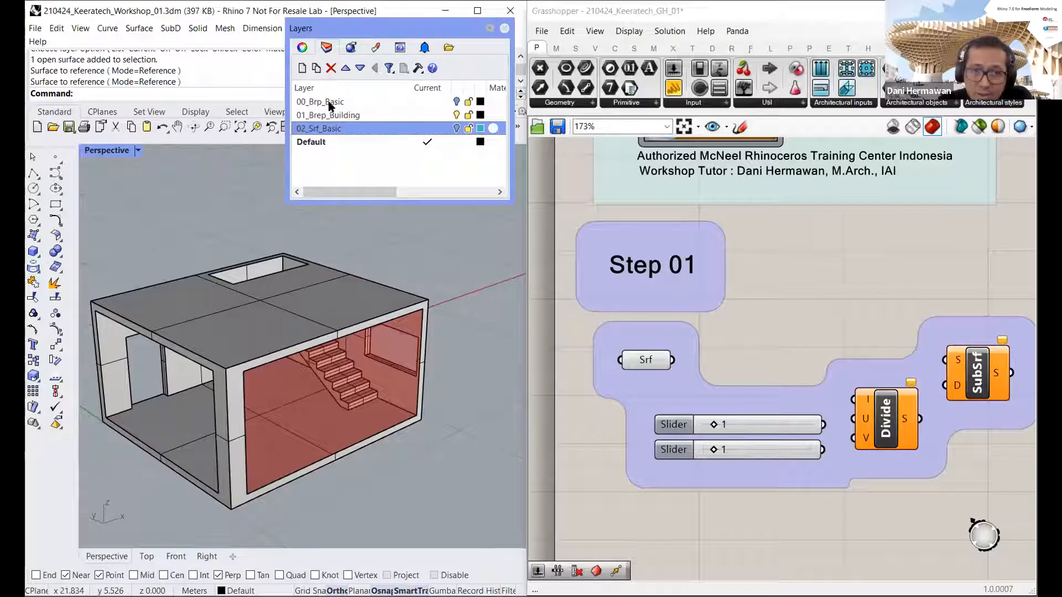
{"action": "left_click", "coordinate": [468, 102]}
{"action": "left_click", "coordinate": [221, 281]}
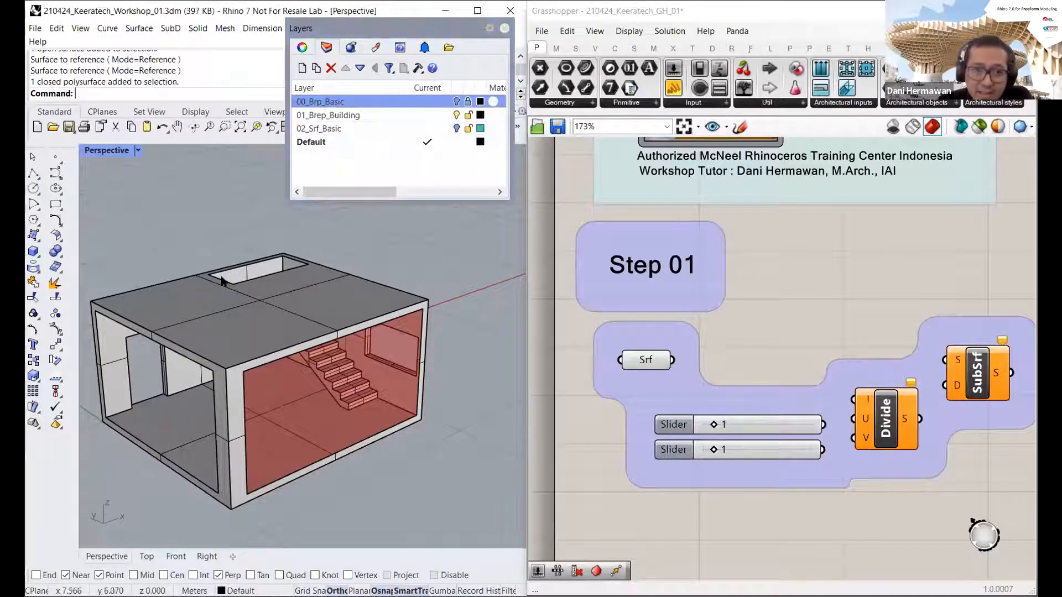
{"action": "left_click", "coordinate": [221, 280]}
{"action": "key", "text": "Escape"}
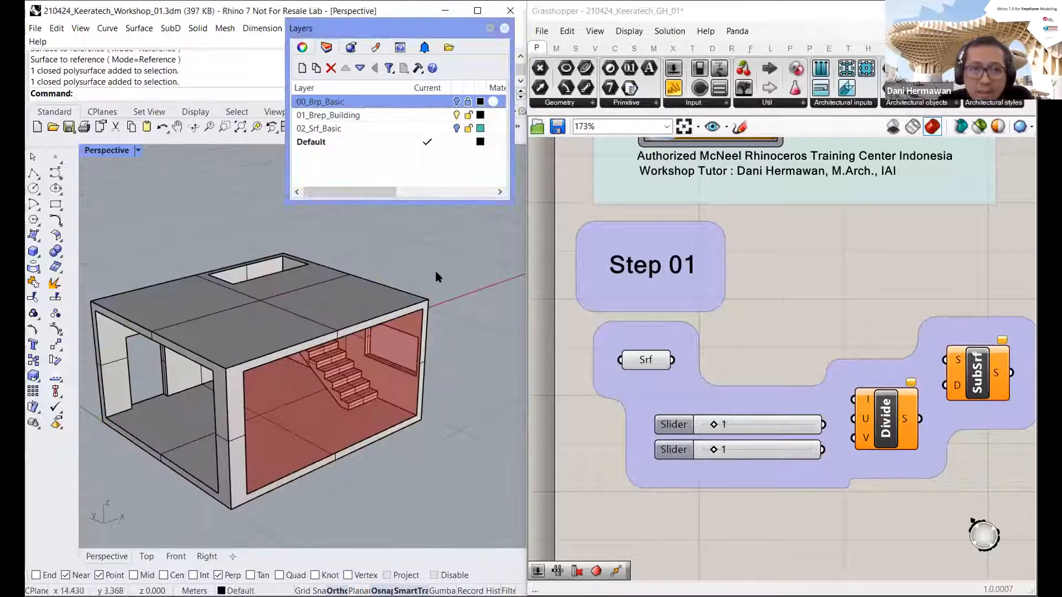
{"action": "left_click_drag", "start_coordinate": [435, 280], "coordinate": [435, 281]}
{"action": "key", "text": "ctrl+z"}
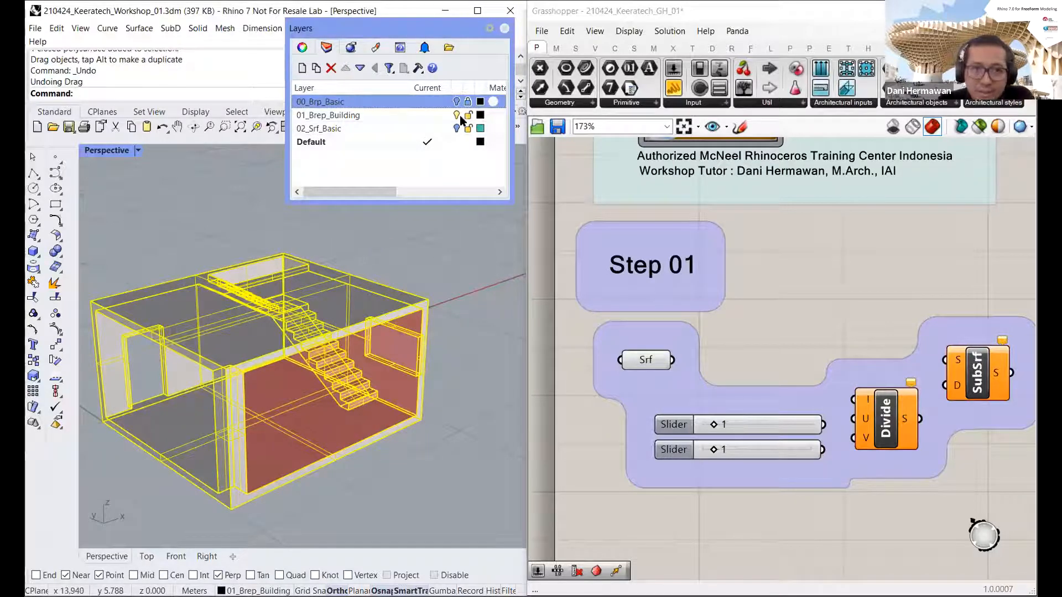
{"action": "left_click", "coordinate": [467, 103]}
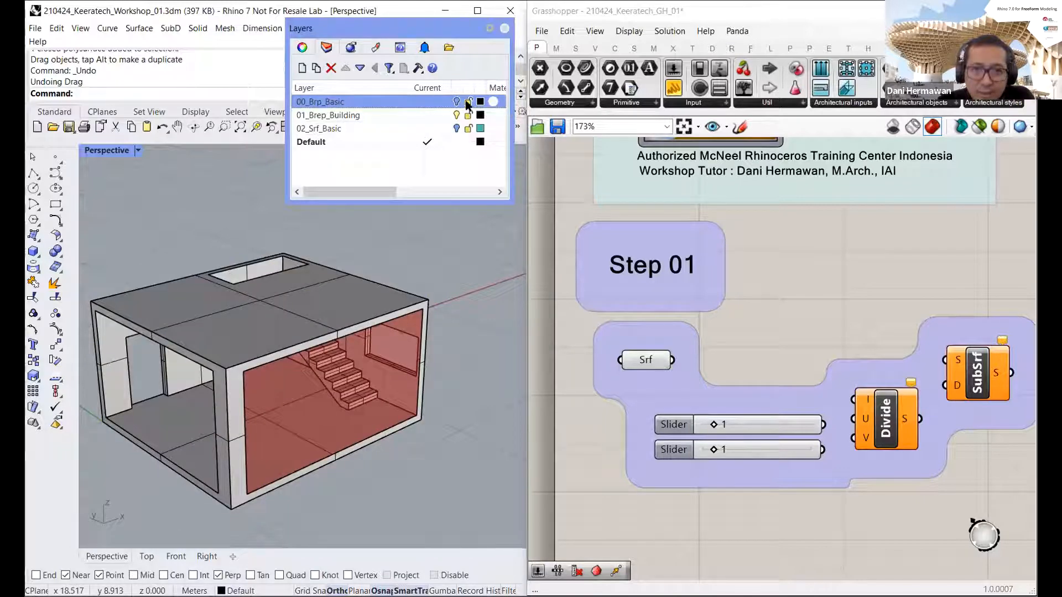
Step: Lock the 01_Brep_Building layer in Rhino so the building cannot be selected
{"action": "left_click", "coordinate": [467, 115]}
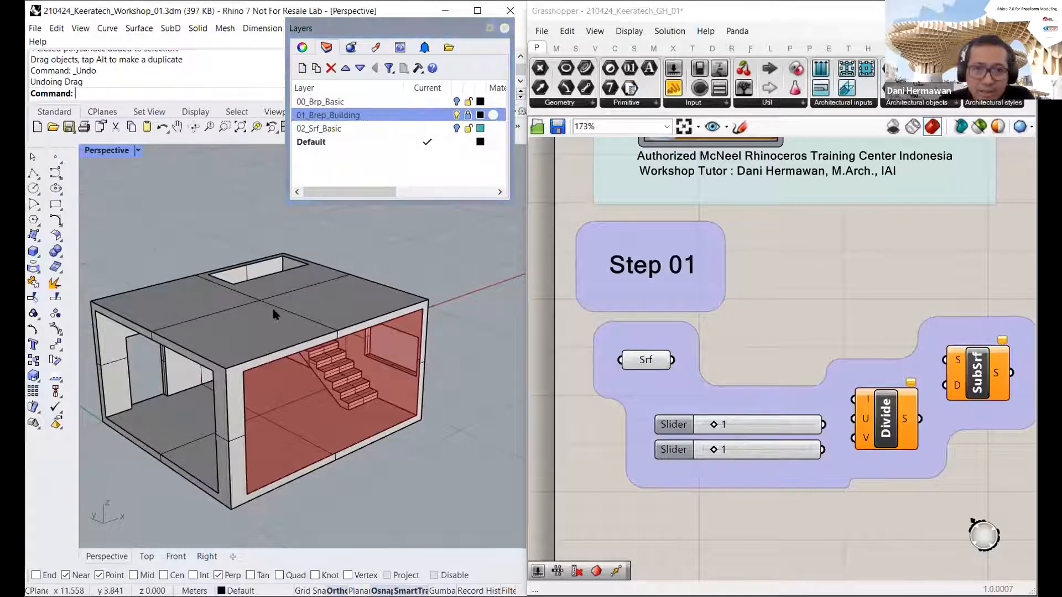
{"action": "right_click_drag", "start_coordinate": [332, 328], "coordinate": [350, 303]}
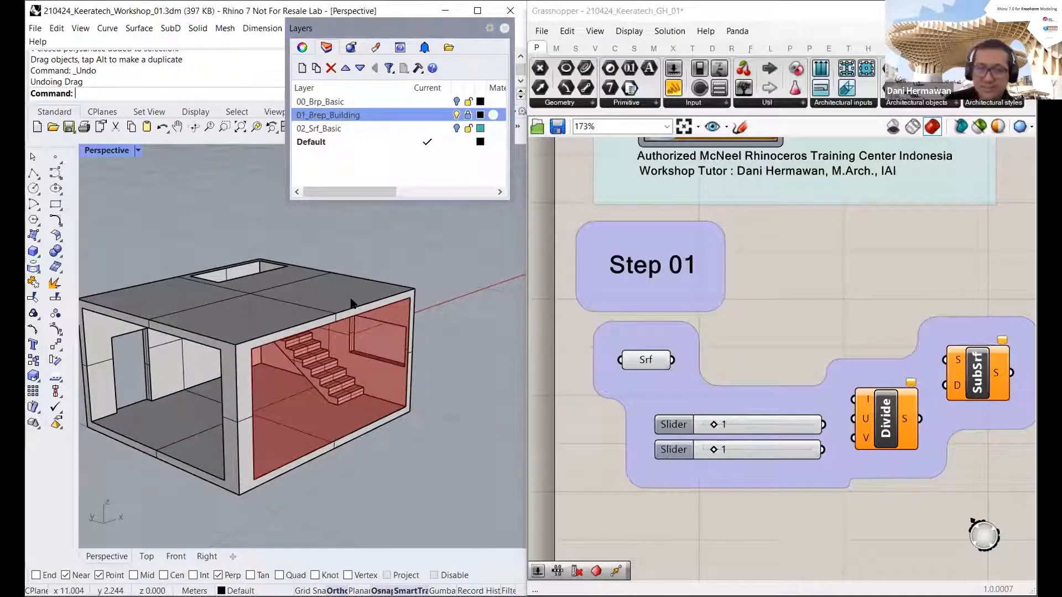
{"action": "right_click_drag", "start_coordinate": [351, 303], "coordinate": [354, 326]}
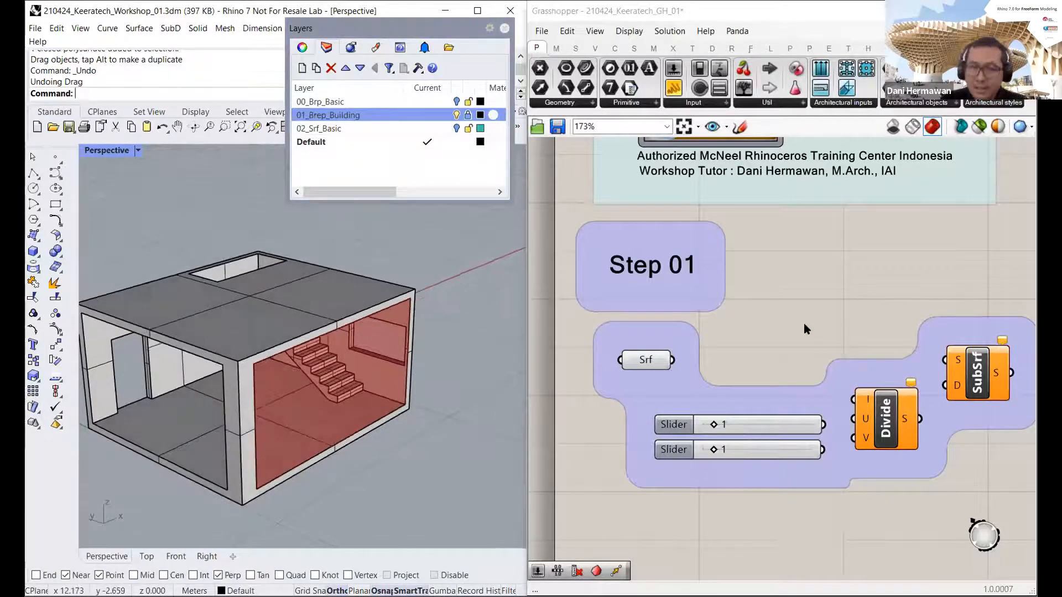
Step: Connect the Srf component's output to the I (base domain) input of the Divide component and select Divide
{"action": "scroll", "coordinate": [804, 323], "scroll_direction": "down", "scroll_amount": 2}
{"action": "scroll", "coordinate": [800, 317], "scroll_direction": "up", "scroll_amount": 2}
{"action": "right_click_drag", "start_coordinate": [800, 316], "coordinate": [745, 313]}
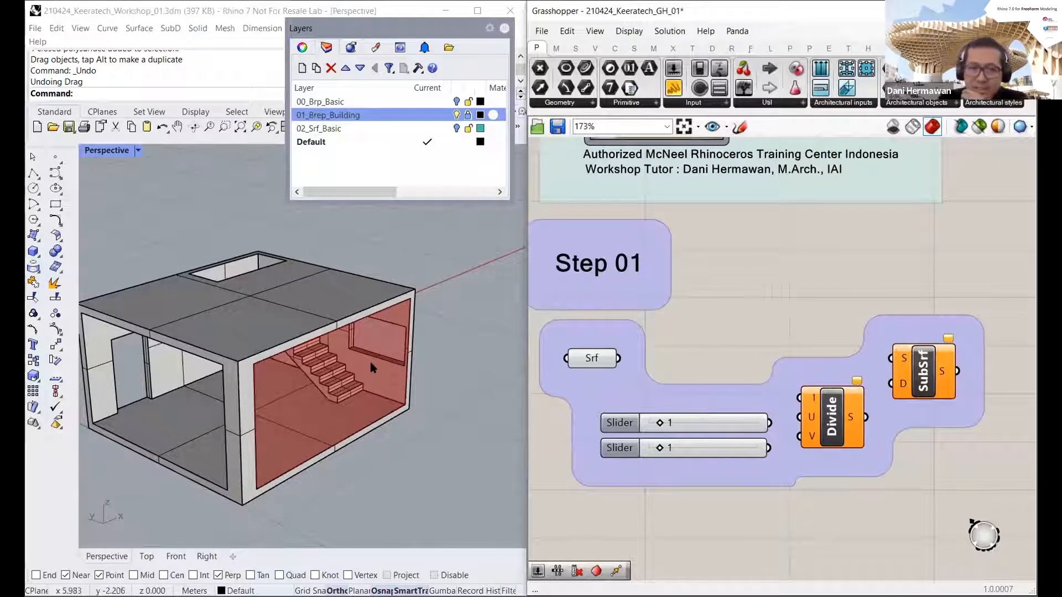
{"action": "right_click_drag", "start_coordinate": [318, 339], "coordinate": [319, 345]}
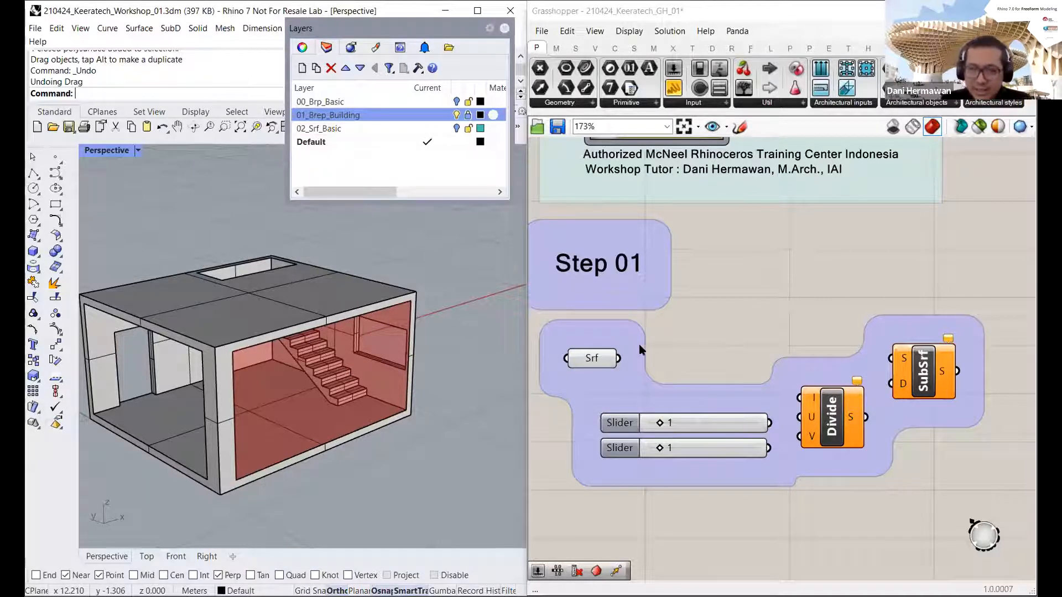
{"action": "left_click_drag", "start_coordinate": [623, 363], "coordinate": [798, 397]}
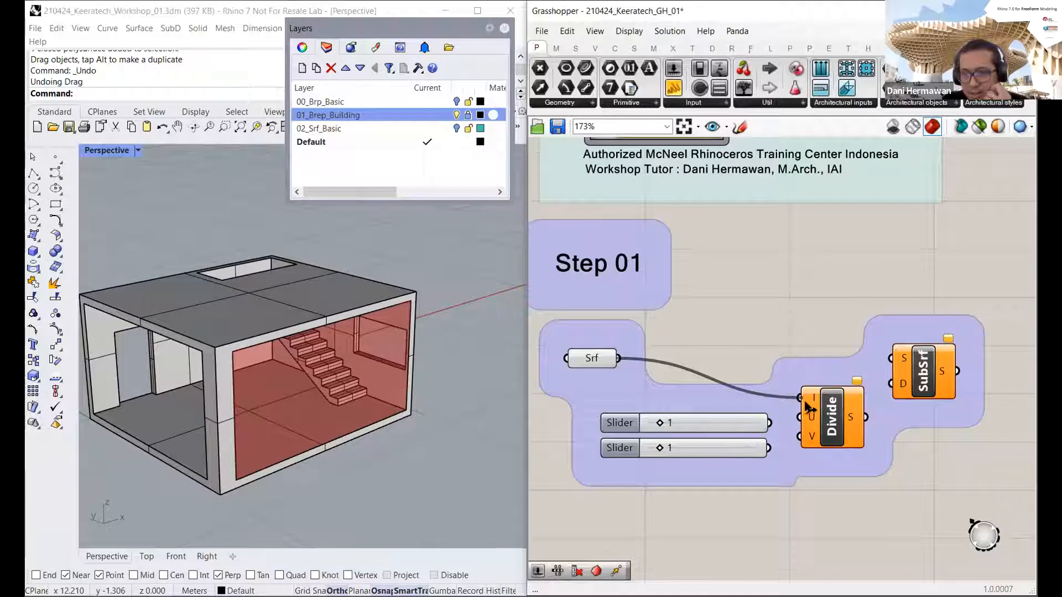
{"action": "mouse_move", "coordinate": [805, 400]}
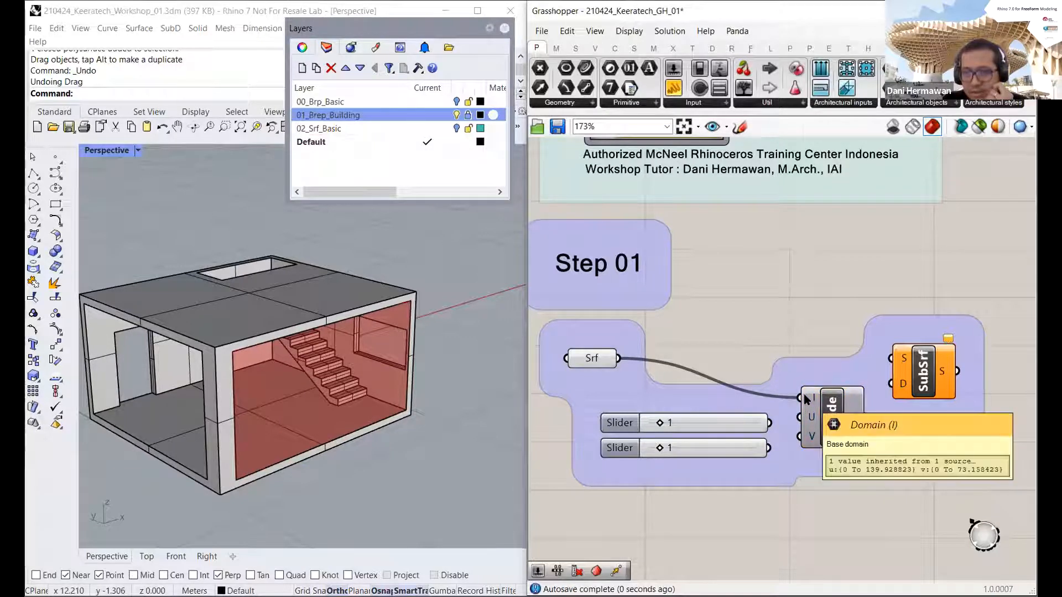
{"action": "left_click", "coordinate": [826, 423]}
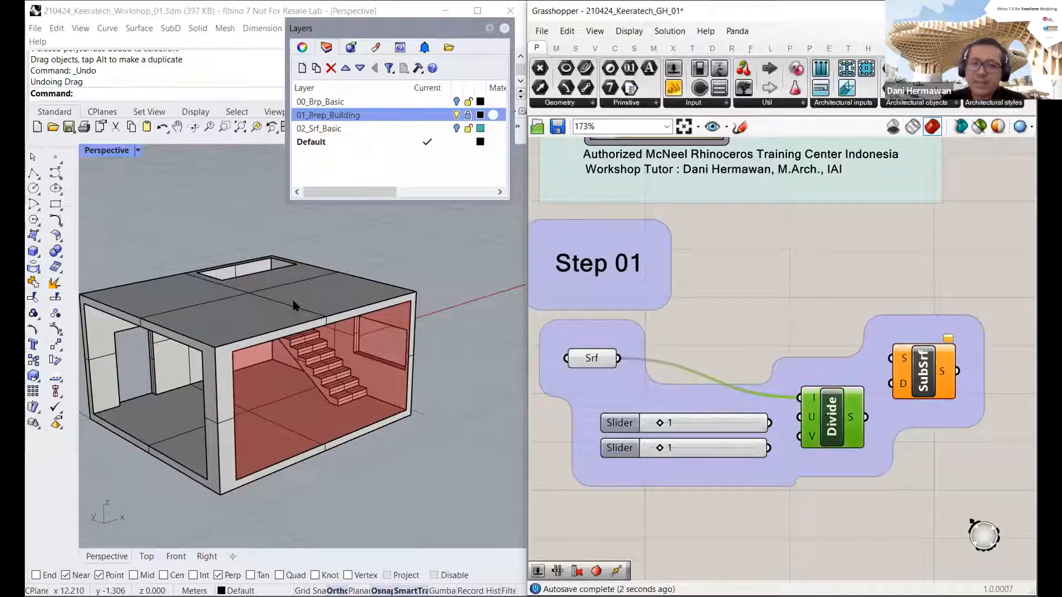
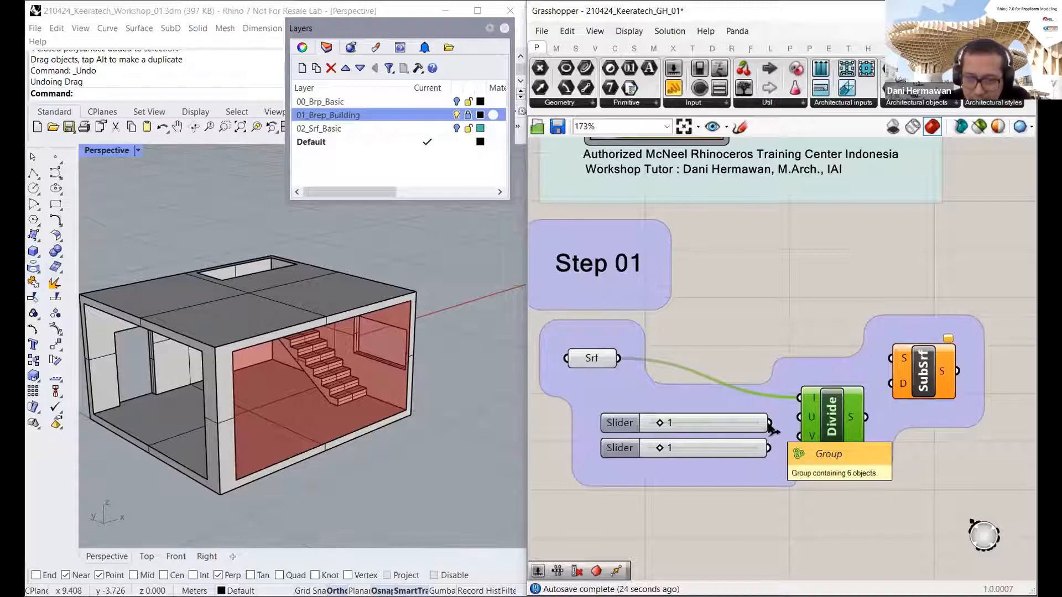
Step: Connect the upper slider to the U input and the lower slider to the V input of the Divide component
{"action": "left_click_drag", "start_coordinate": [770, 423], "coordinate": [800, 417]}
{"action": "left_click_drag", "start_coordinate": [770, 449], "coordinate": [799, 436]}
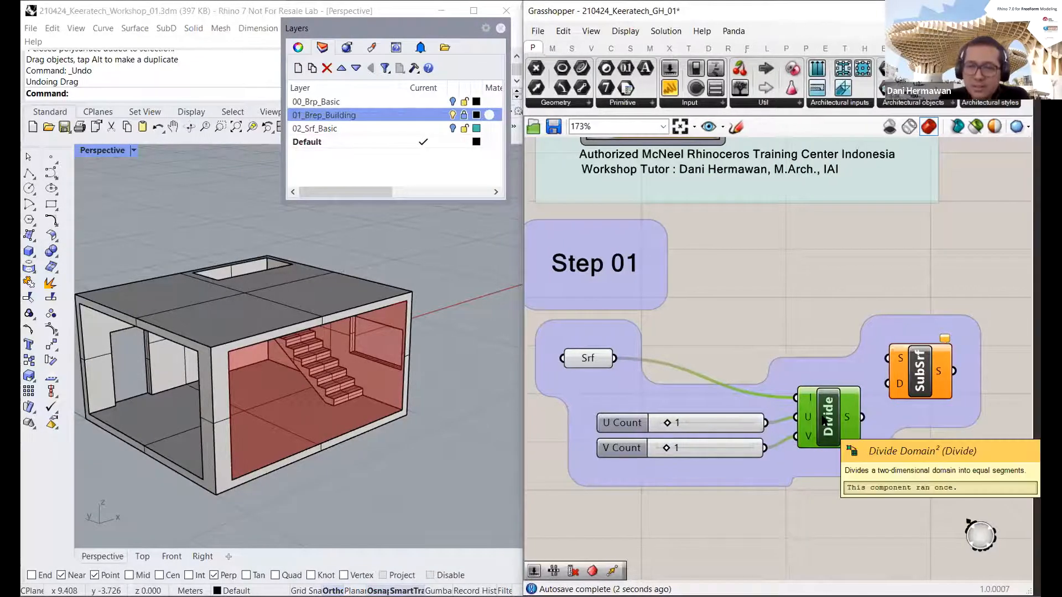
{"action": "right_click_drag", "start_coordinate": [816, 426], "coordinate": [803, 433]}
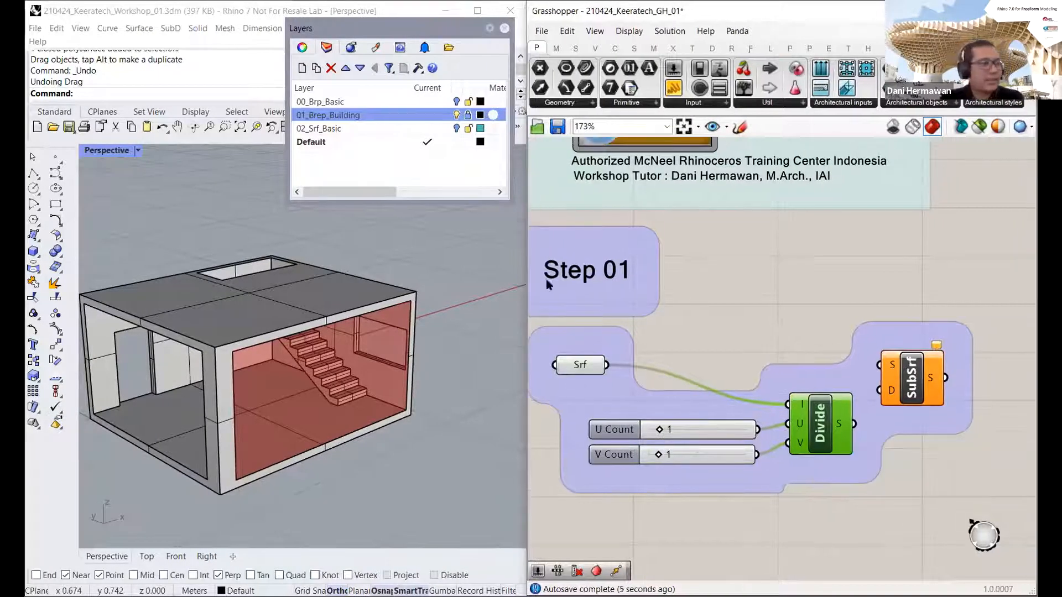
{"action": "right_click_drag", "start_coordinate": [824, 374], "coordinate": [829, 374]}
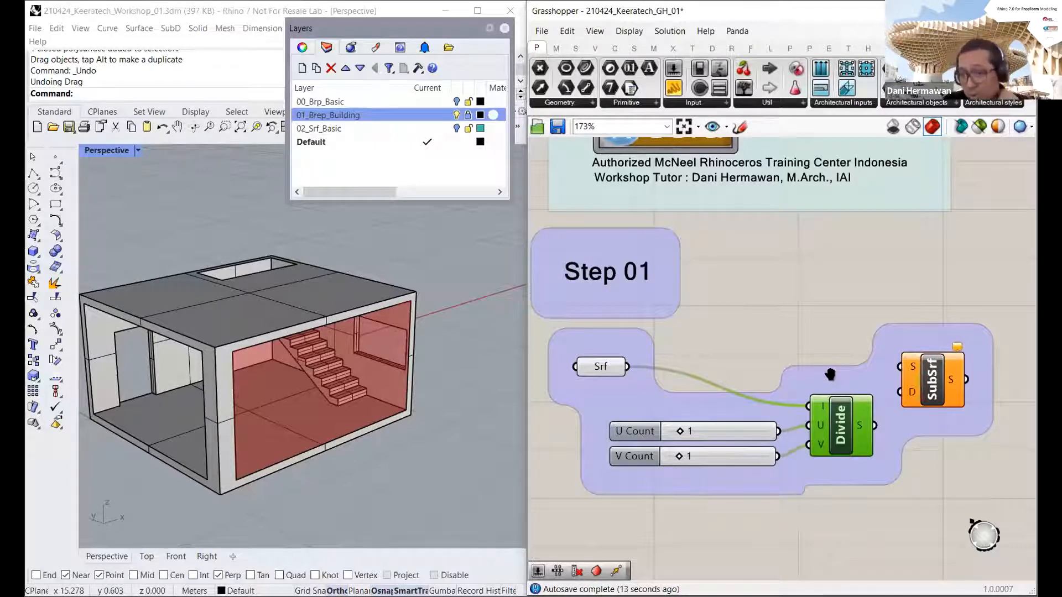
Step: Connect the Divide component's S output to the D input of SubSrf and select the Srf component
{"action": "left_click", "coordinate": [933, 382]}
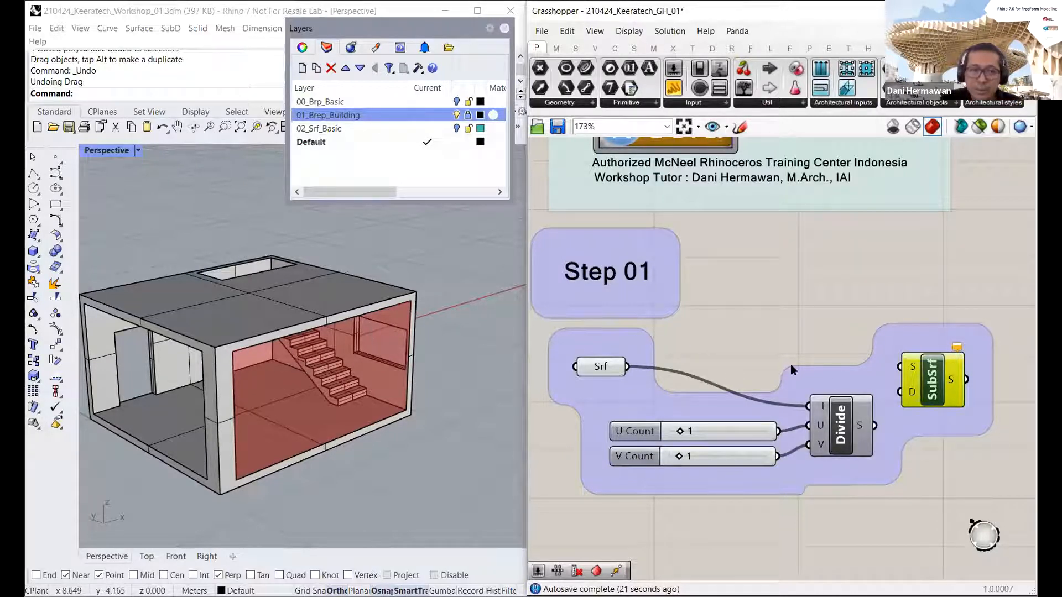
{"action": "left_click_drag", "start_coordinate": [875, 425], "coordinate": [899, 392]}
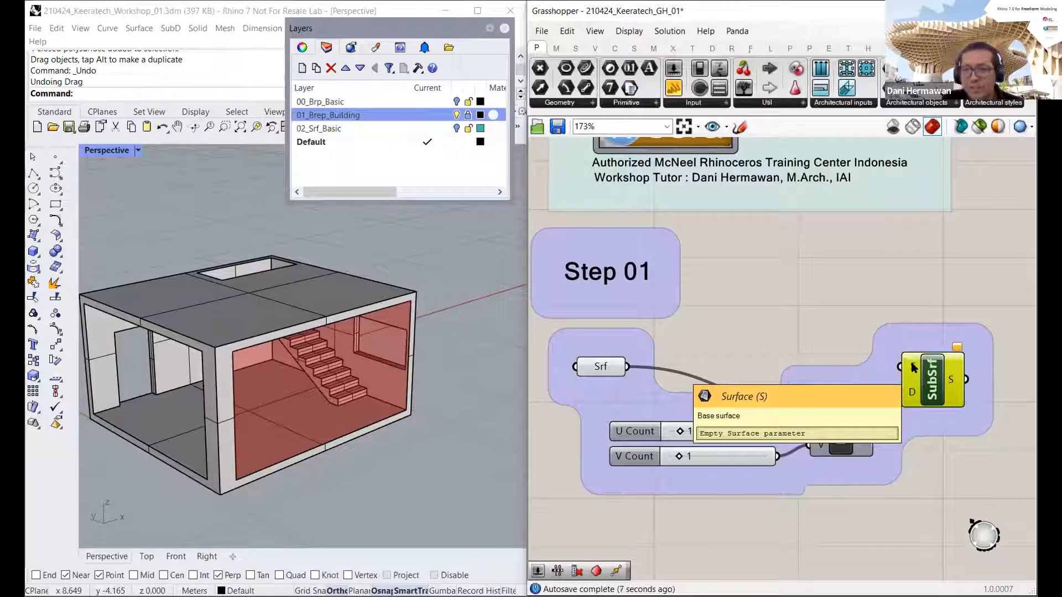
{"action": "left_click", "coordinate": [600, 368]}
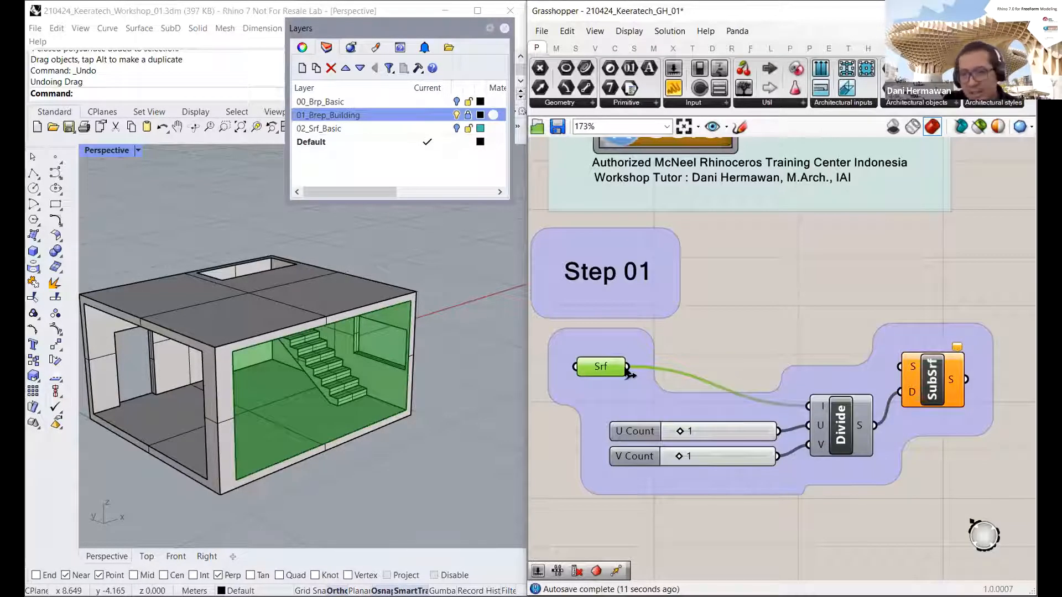
Step: Wire the Srf parameter into the S input of SubSrf and enable the SubSrf component's preview
{"action": "left_click_drag", "start_coordinate": [626, 366], "coordinate": [901, 368]}
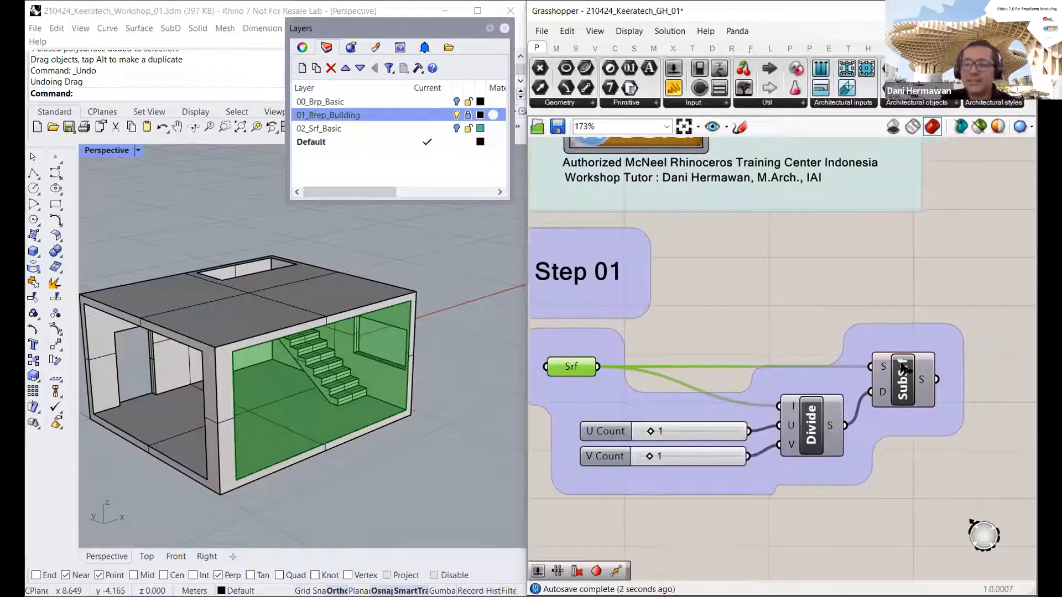
{"action": "scroll", "coordinate": [903, 369], "scroll_direction": "up", "scroll_amount": 2}
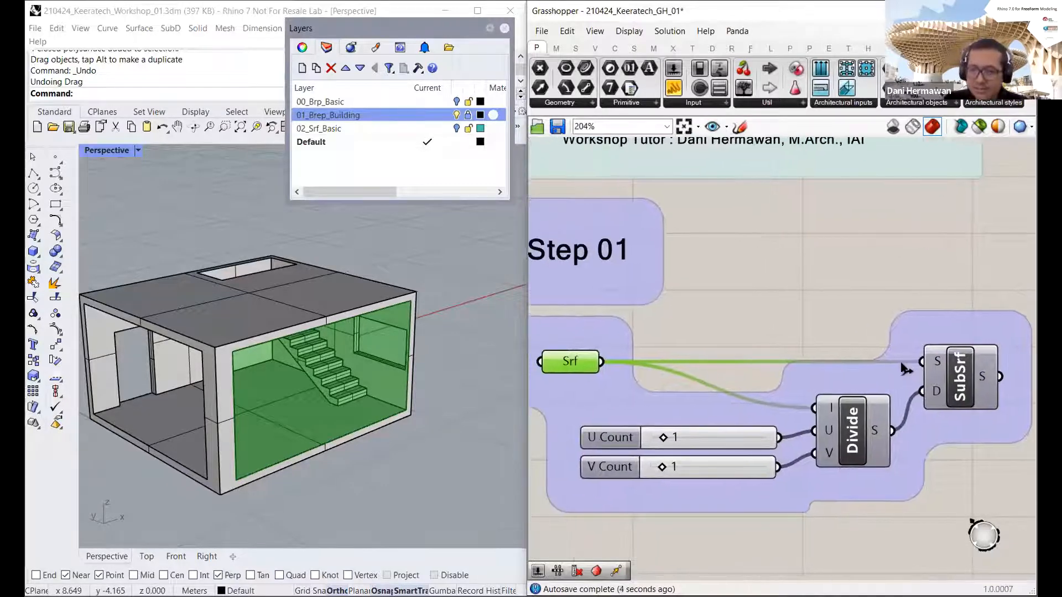
{"action": "scroll", "coordinate": [904, 369], "scroll_direction": "down", "scroll_amount": 2}
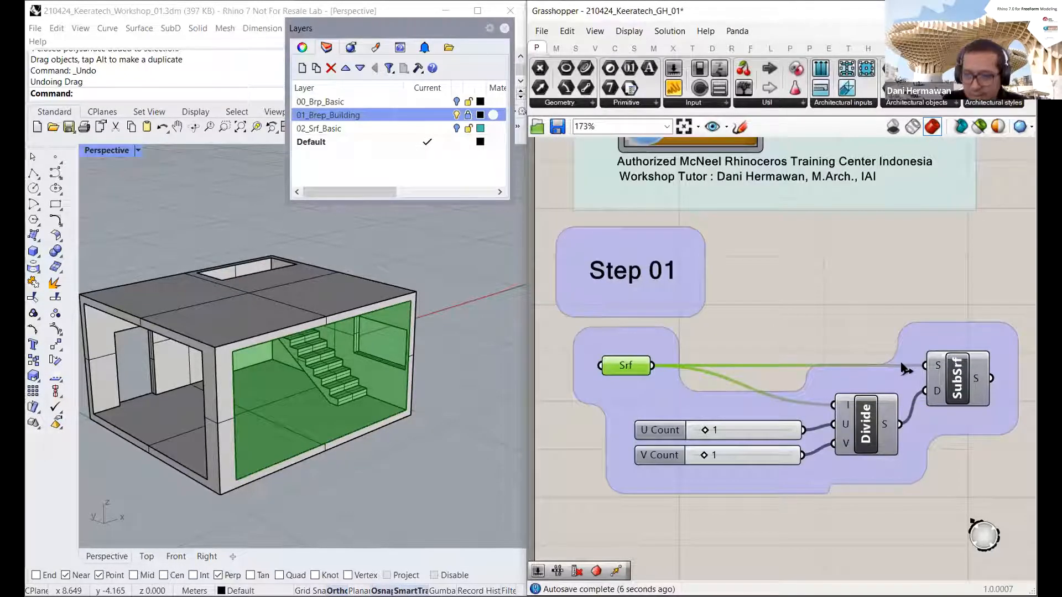
{"action": "left_click", "coordinate": [904, 368]}
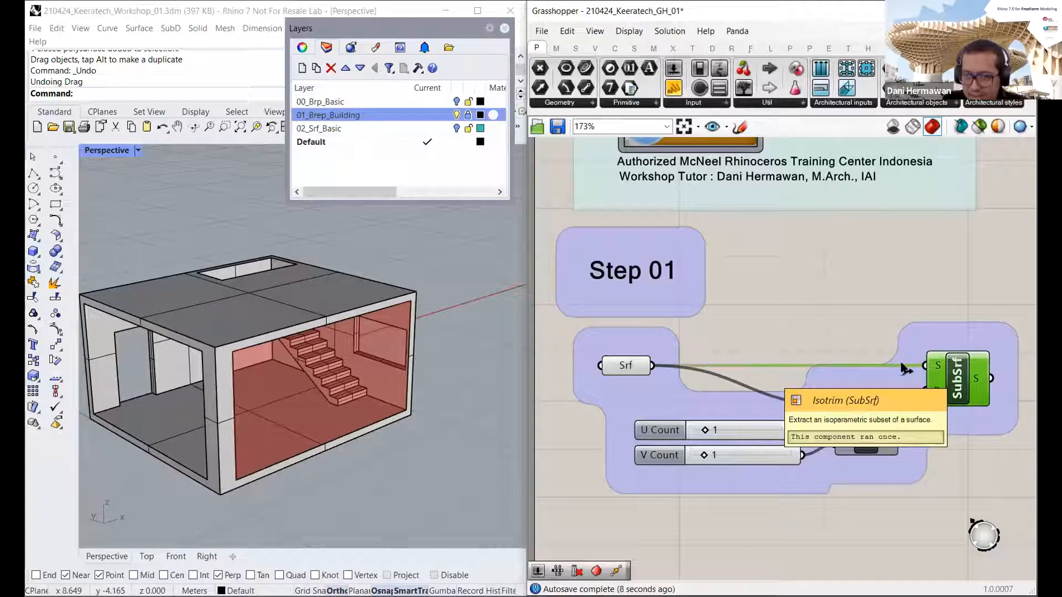
{"action": "right_click", "coordinate": [958, 375]}
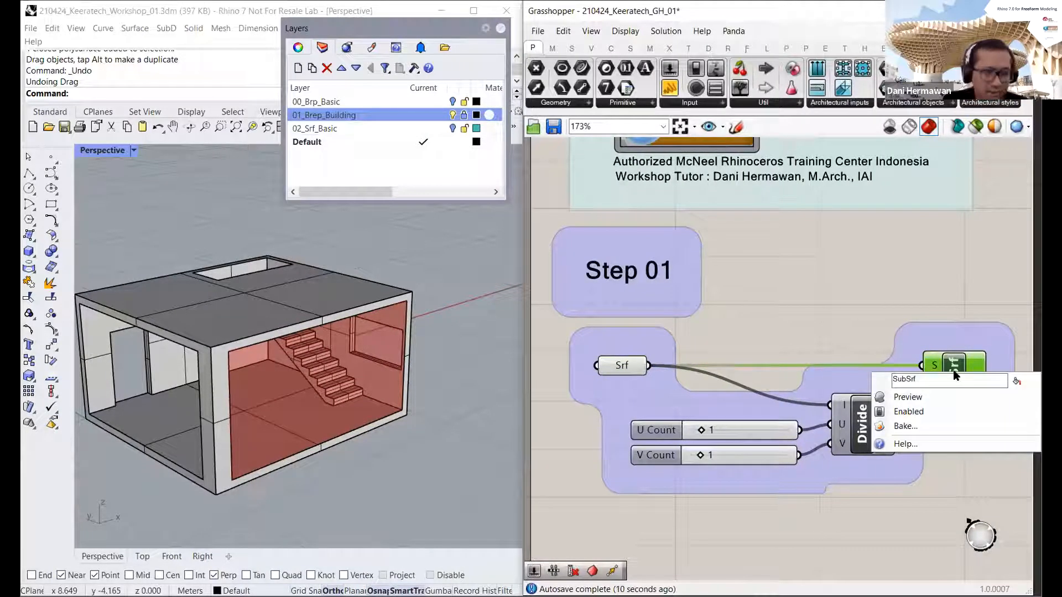
{"action": "left_click", "coordinate": [953, 403]}
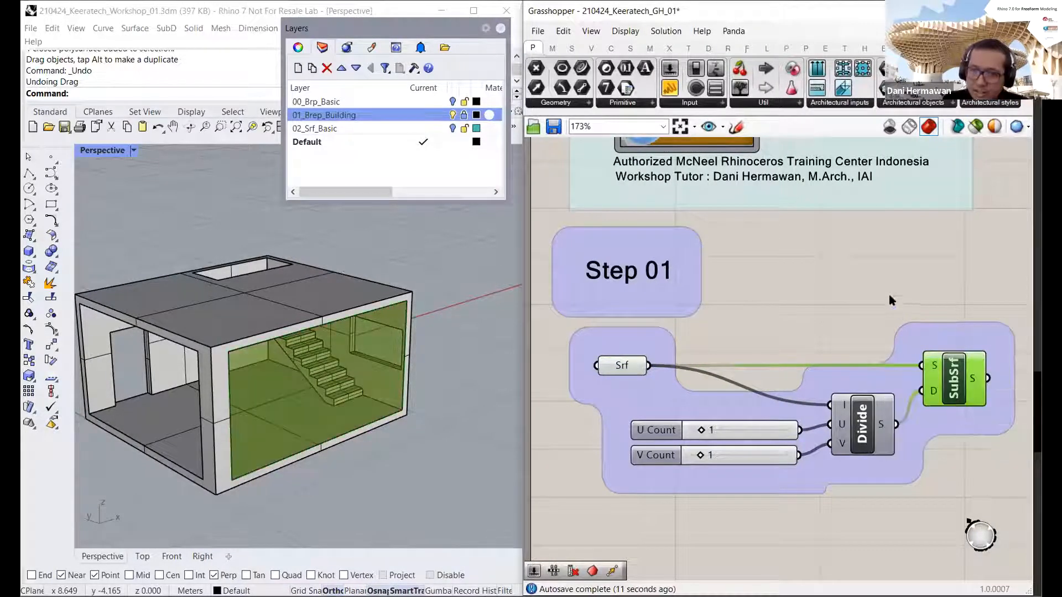
{"action": "left_click", "coordinate": [888, 352]}
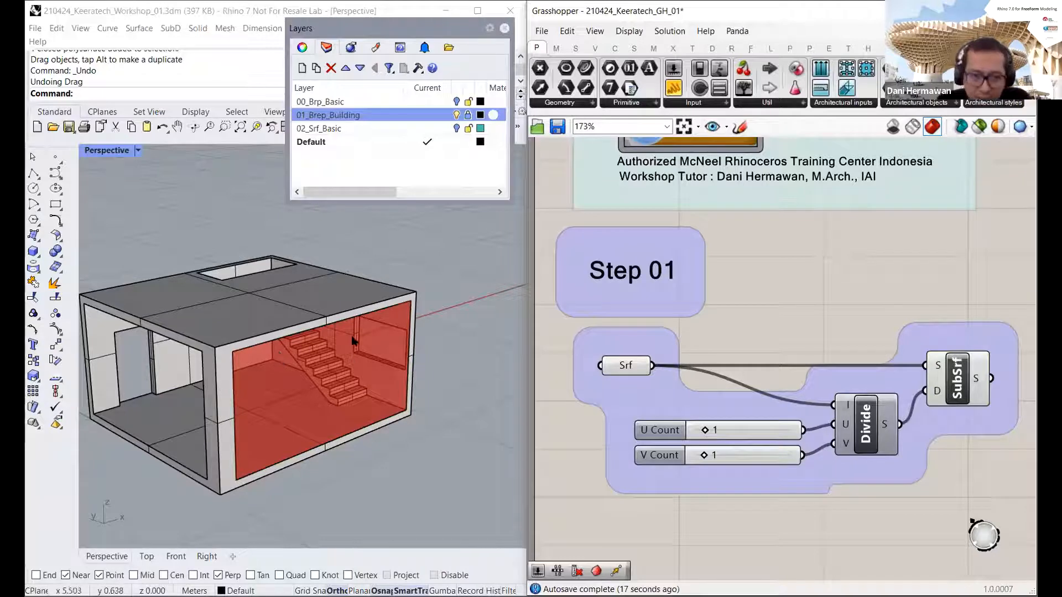
Step: Set the U Count slider to 5 and the V Count slider to 4 for the surface division
{"action": "right_click_drag", "start_coordinate": [792, 364], "coordinate": [741, 352]}
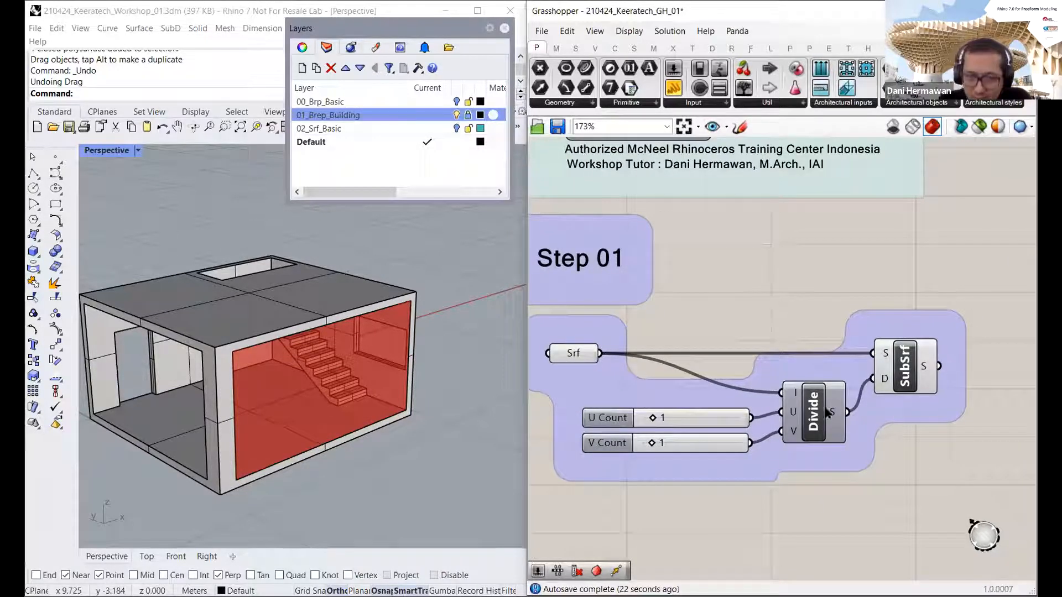
{"action": "right_click_drag", "start_coordinate": [673, 431], "coordinate": [678, 450]}
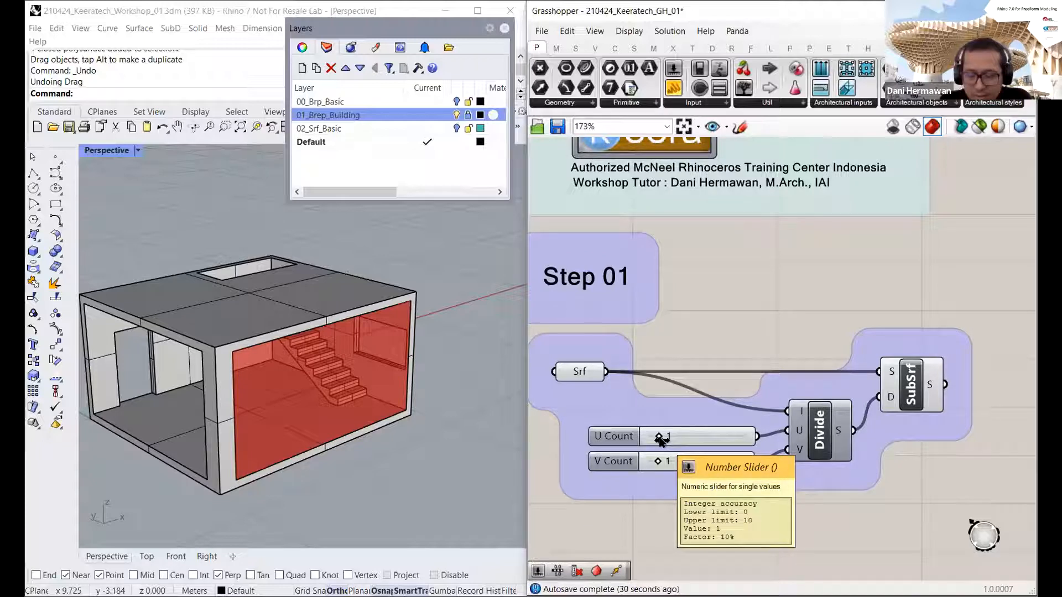
{"action": "left_click_drag", "start_coordinate": [660, 438], "coordinate": [706, 461]}
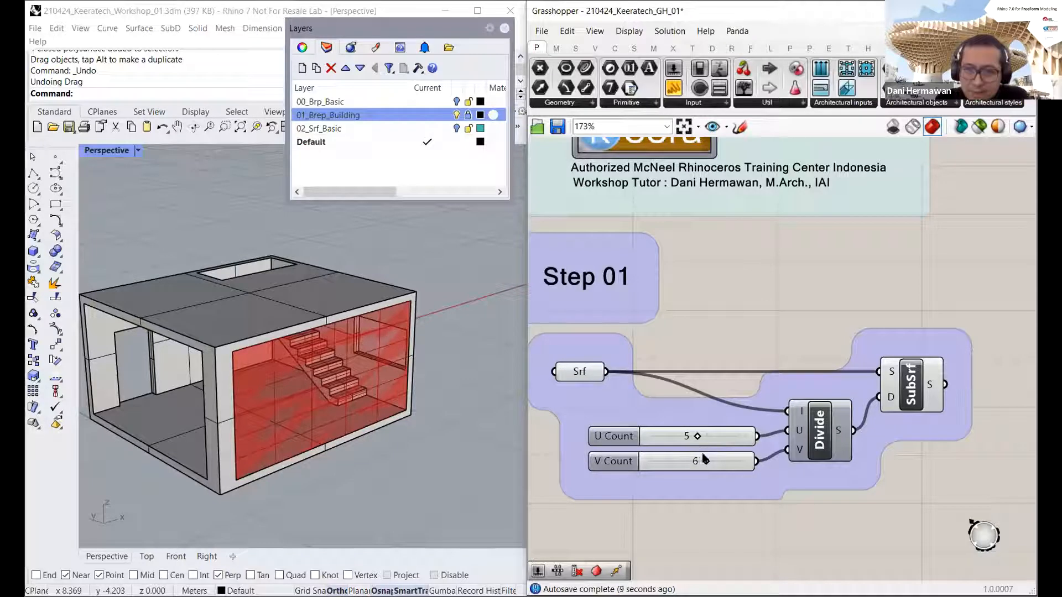
{"action": "left_click_drag", "start_coordinate": [704, 459], "coordinate": [686, 461]}
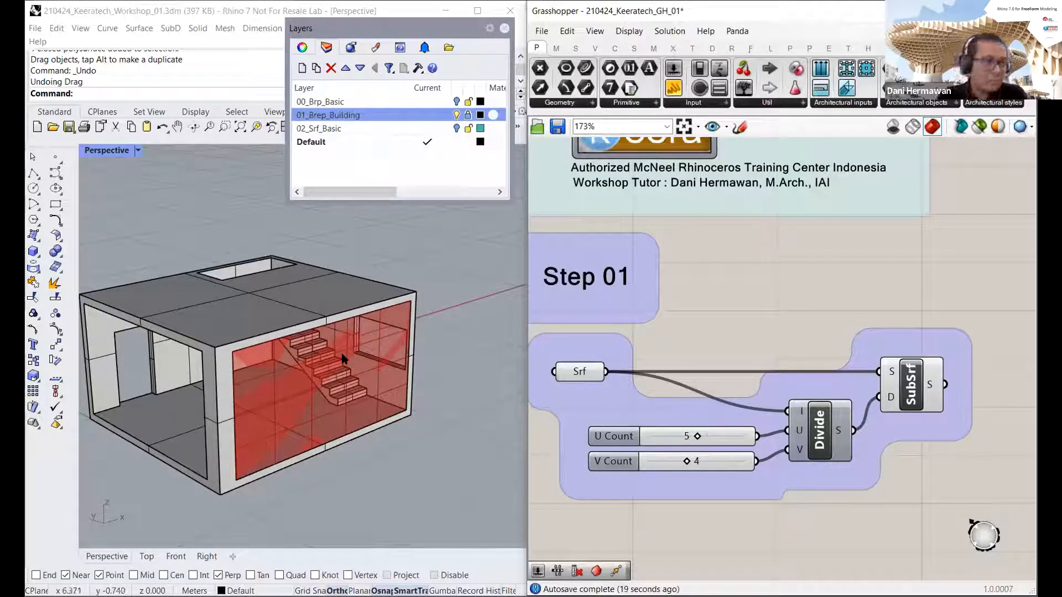
Step: Turn off the Srf parameter's preview and highlight the SubSrf component's subdivided panels in the viewport
{"action": "right_click", "coordinate": [582, 373]}
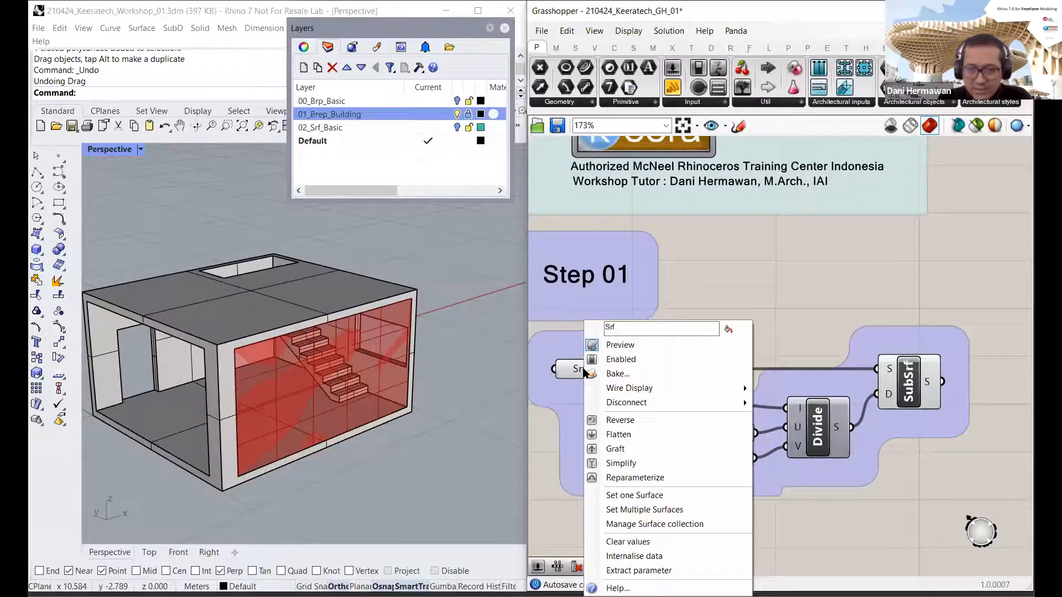
{"action": "left_click", "coordinate": [620, 345]}
{"action": "left_click", "coordinate": [910, 385]}
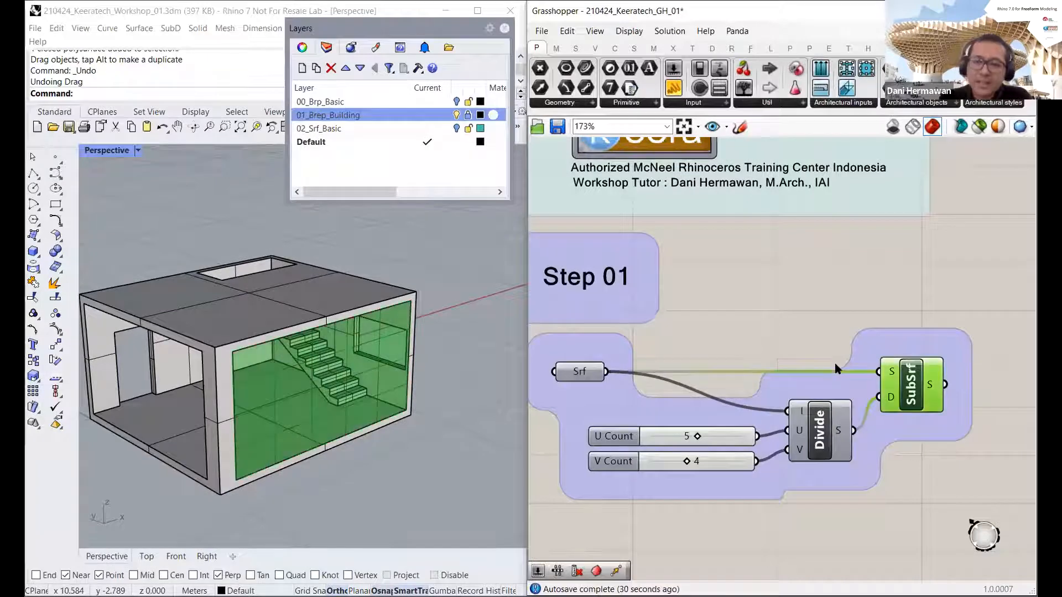
{"action": "left_click", "coordinate": [861, 318]}
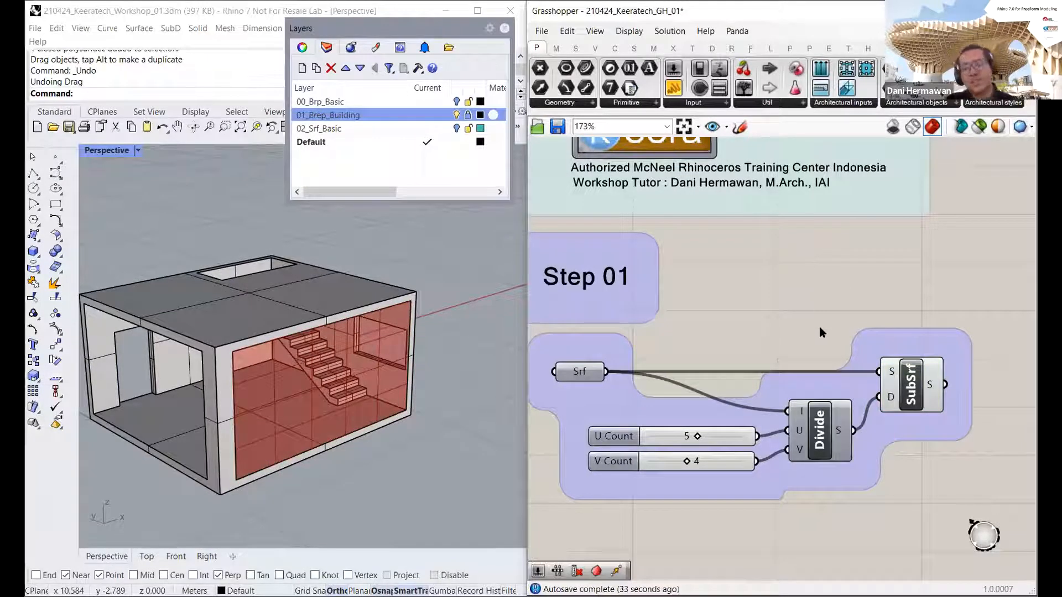
{"action": "left_click", "coordinate": [884, 370]}
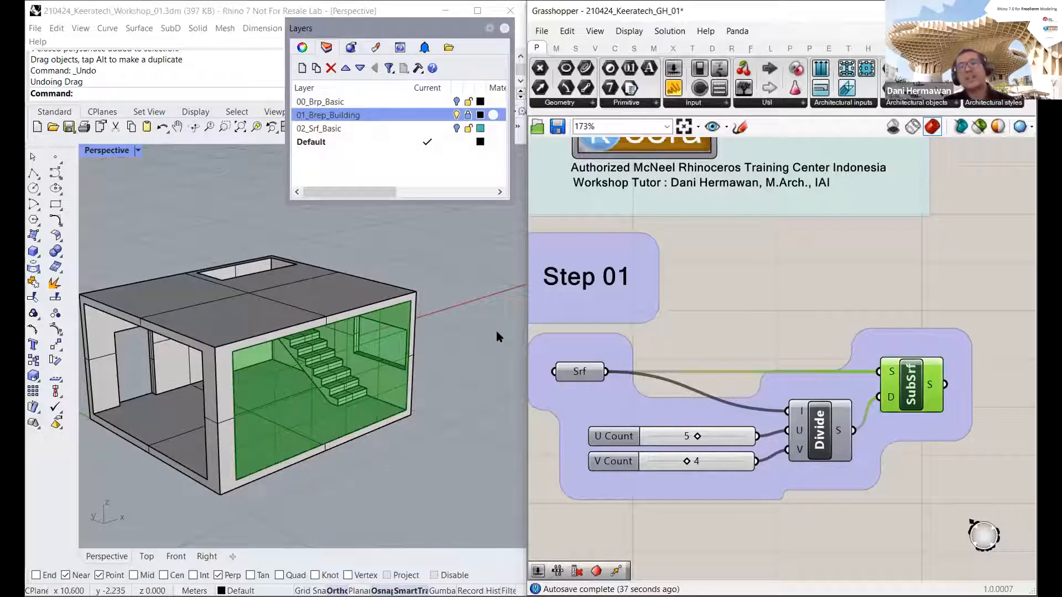
{"action": "left_click", "coordinate": [715, 306]}
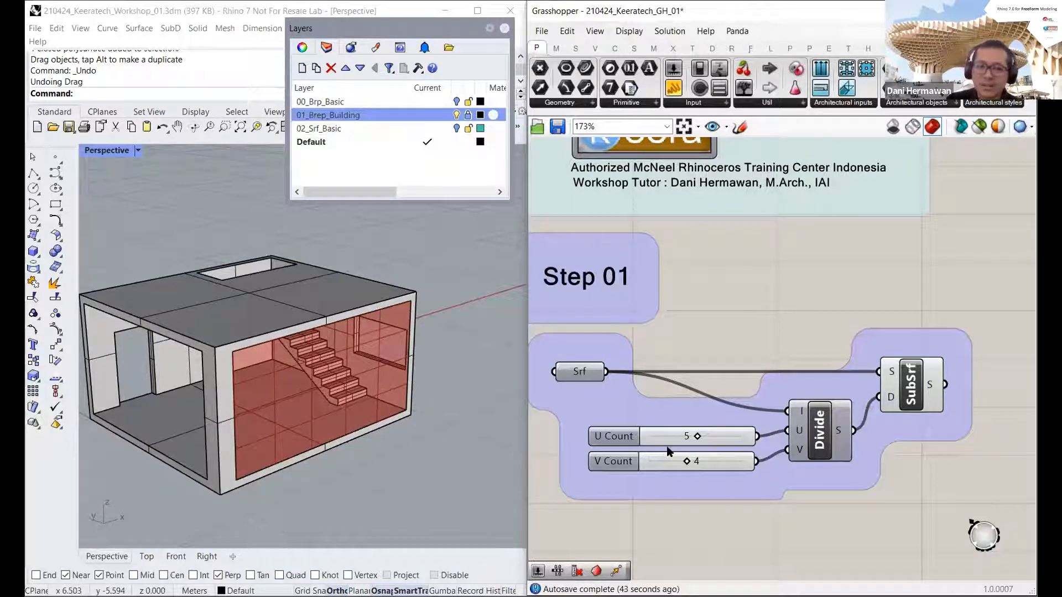
Step: Set the U Count slider to 4 and highlight the resulting SubSrf panels on the building front
{"action": "mouse_move", "coordinate": [697, 437]}
{"action": "left_mouse_down"}
{"action": "mouse_move", "coordinate": [680, 437]}
{"action": "mouse_move", "coordinate": [697, 437]}
{"action": "left_mouse_up"}
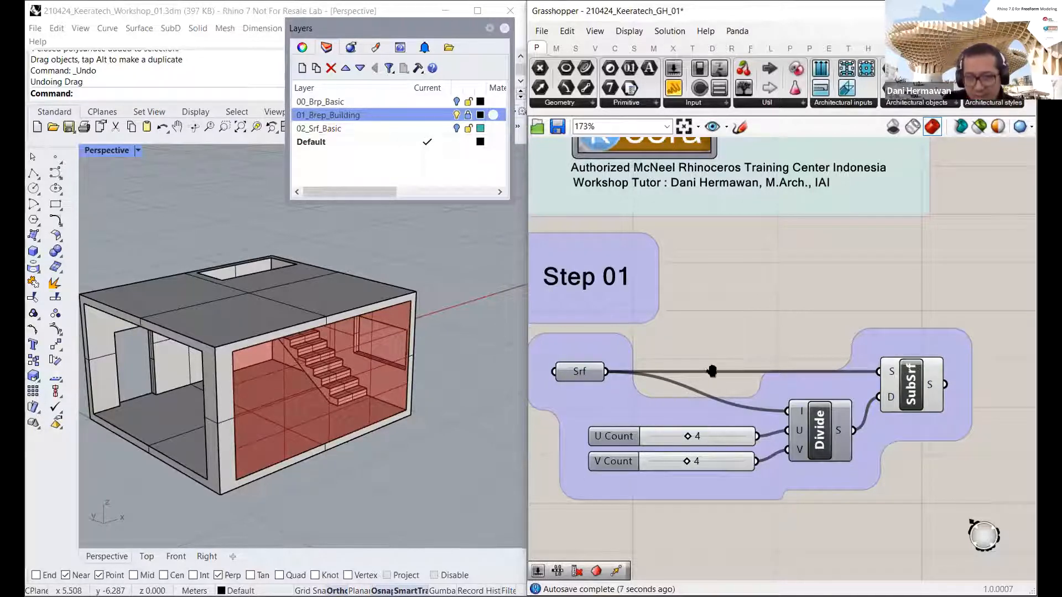
{"action": "right_click_drag", "start_coordinate": [709, 373], "coordinate": [731, 370]}
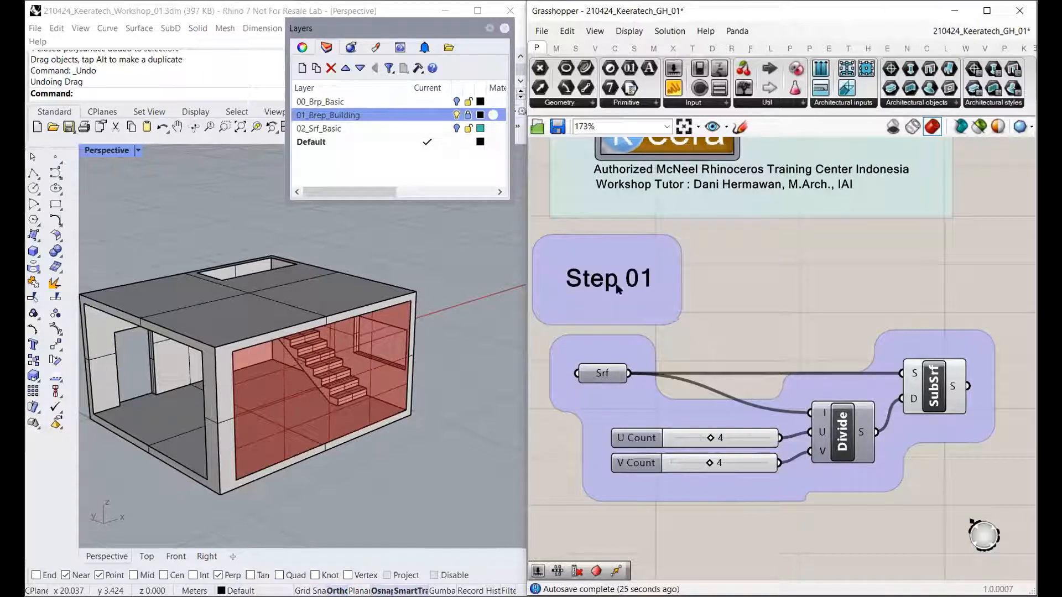
{"action": "left_click", "coordinate": [410, 176]}
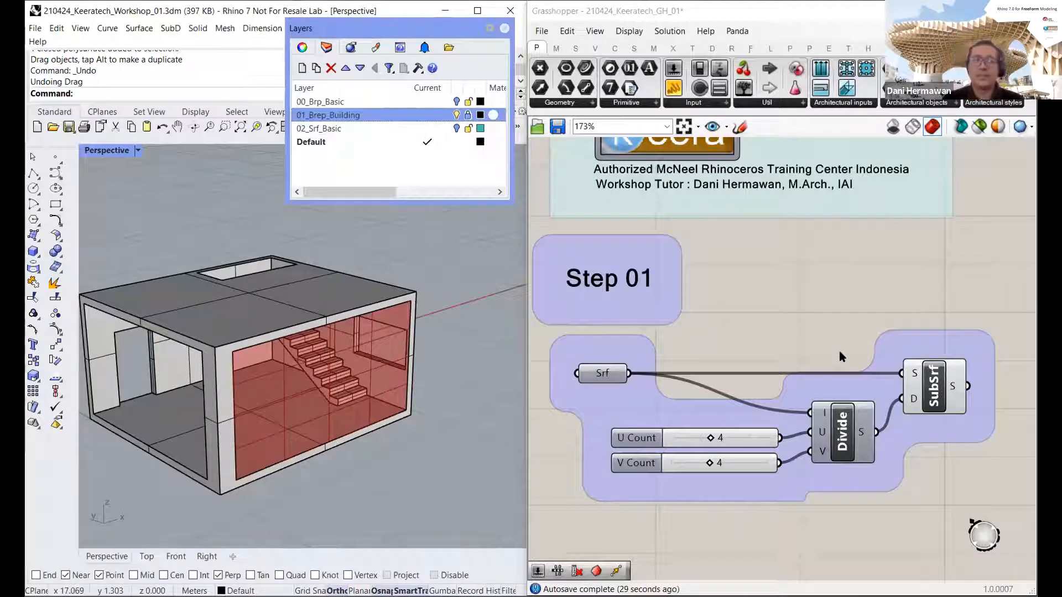
{"action": "left_click", "coordinate": [933, 386]}
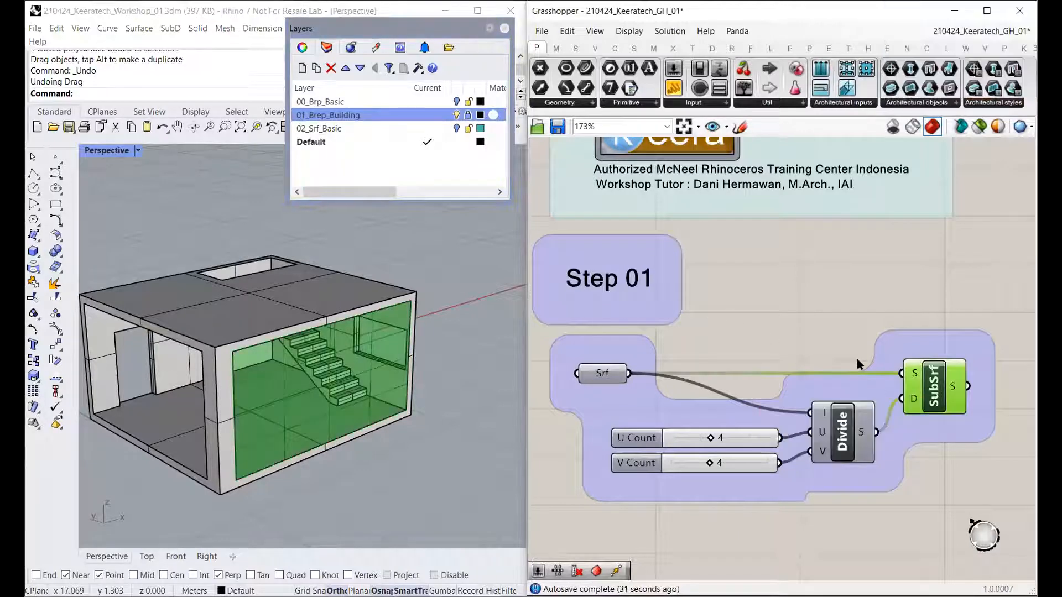
{"action": "right_click_drag", "start_coordinate": [769, 325], "coordinate": [782, 324]}
{"action": "left_click", "coordinate": [706, 350]}
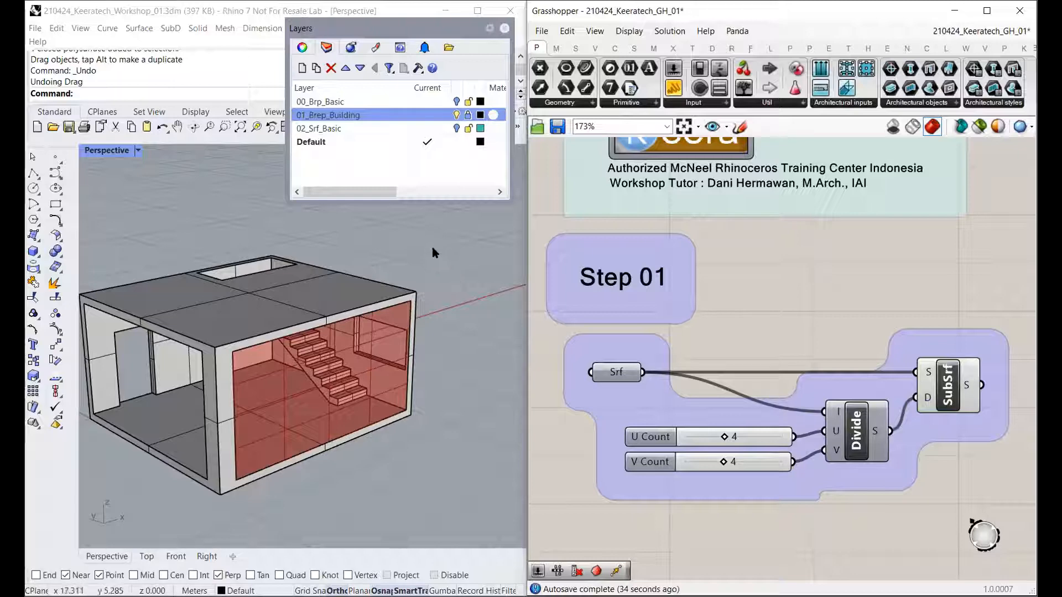
{"action": "left_click", "coordinate": [424, 212]}
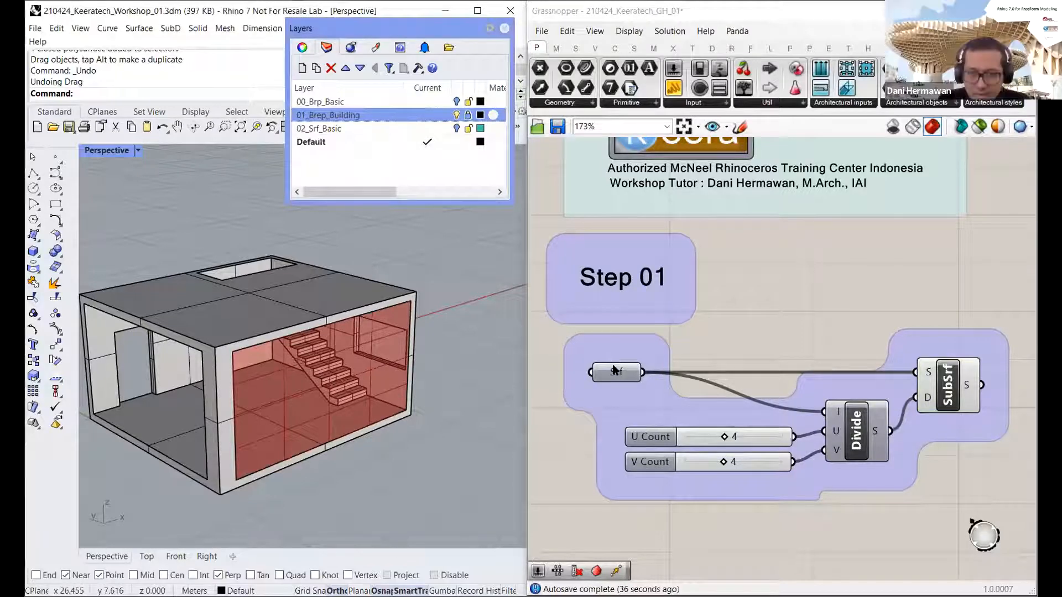
Step: Undo the slider, preview and wiring changes until all the Step 01 components are disconnected
{"action": "left_click", "coordinate": [615, 370]}
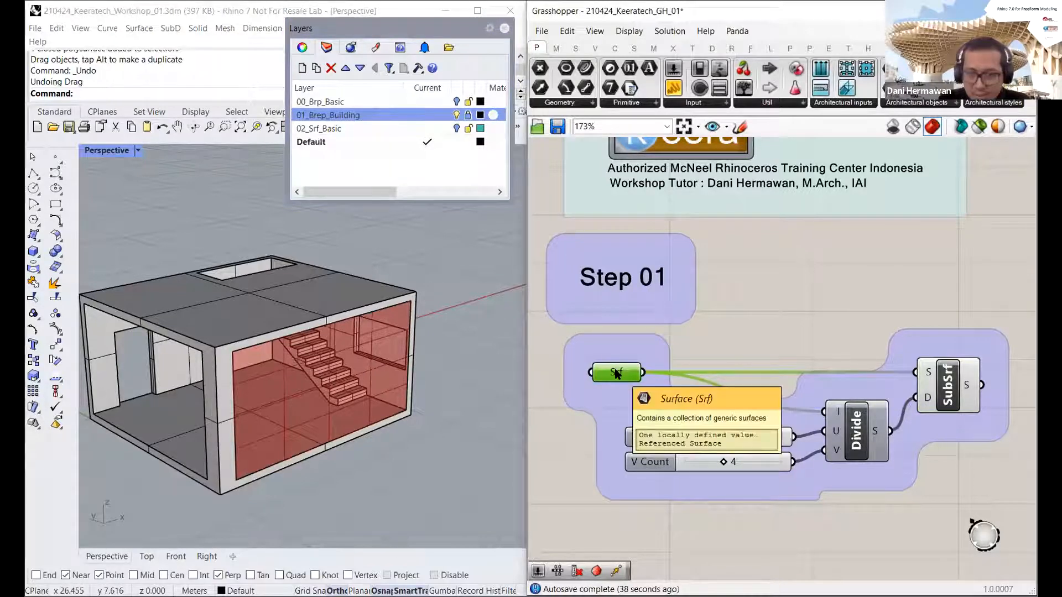
{"action": "right_click", "coordinate": [616, 372]}
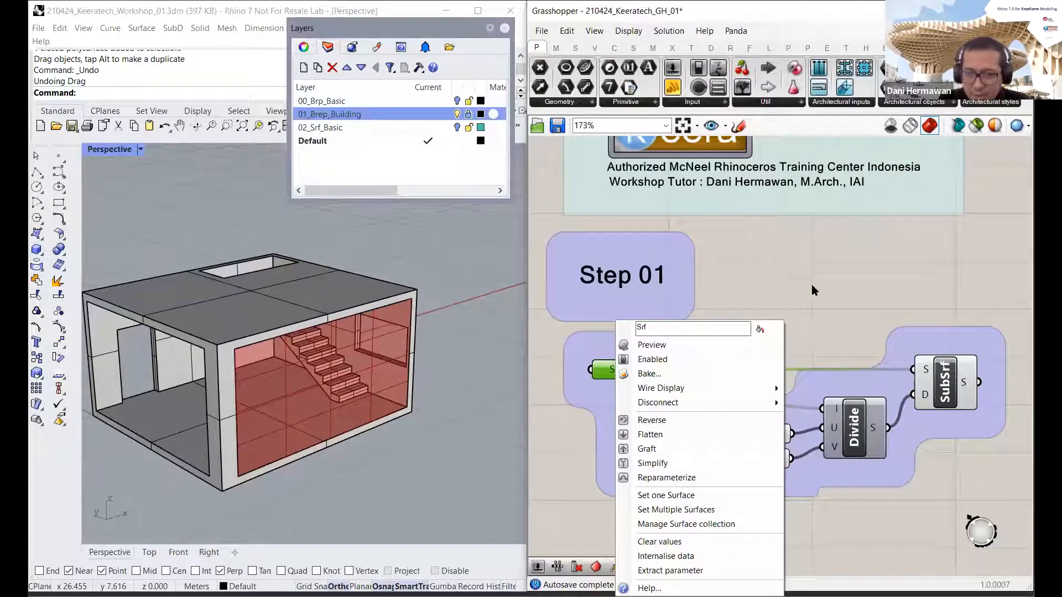
{"action": "left_click", "coordinate": [812, 284]}
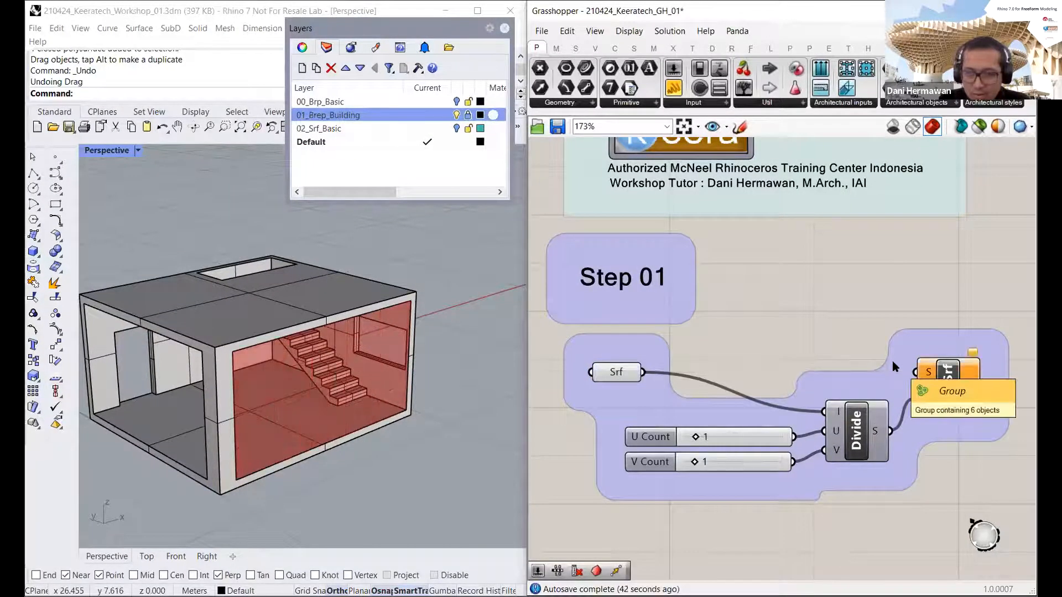
{"action": "key", "text": "ctrl+z"}
{"action": "key", "text": "ctrl+z"}
{"action": "key", "text": "ctrl+z"}
{"action": "key", "text": "ctrl+z"}
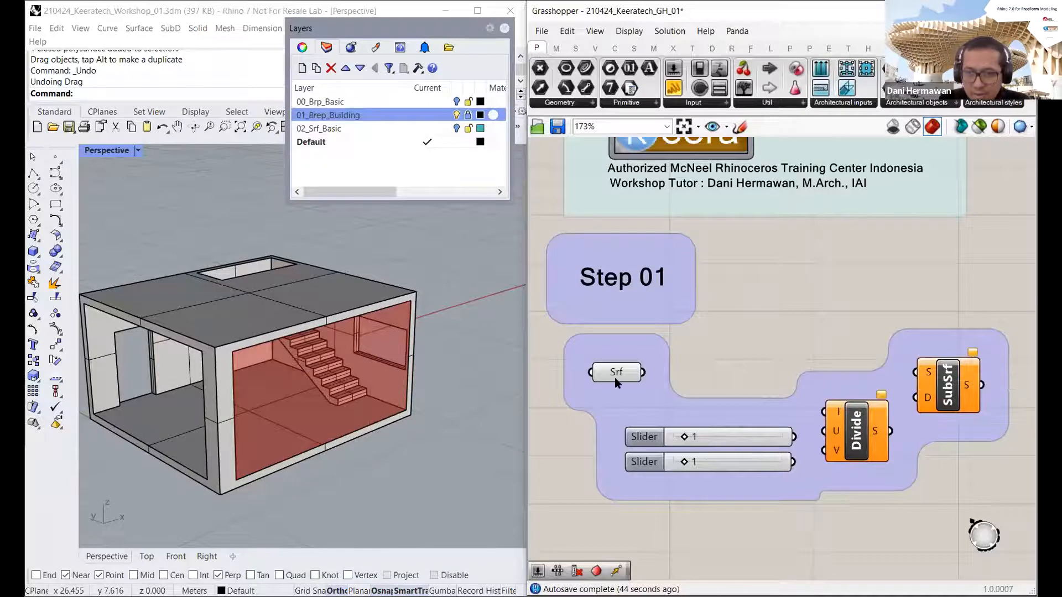
Step: Clear the referenced values from the Srf parameter
{"action": "left_click", "coordinate": [615, 378]}
{"action": "right_click", "coordinate": [616, 373]}
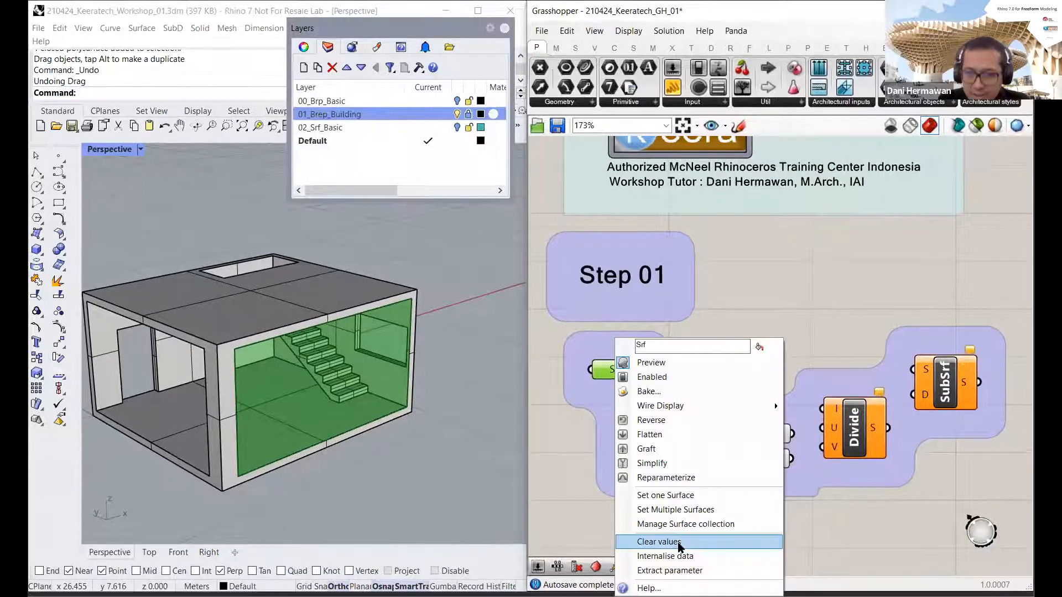
{"action": "left_click", "coordinate": [678, 543]}
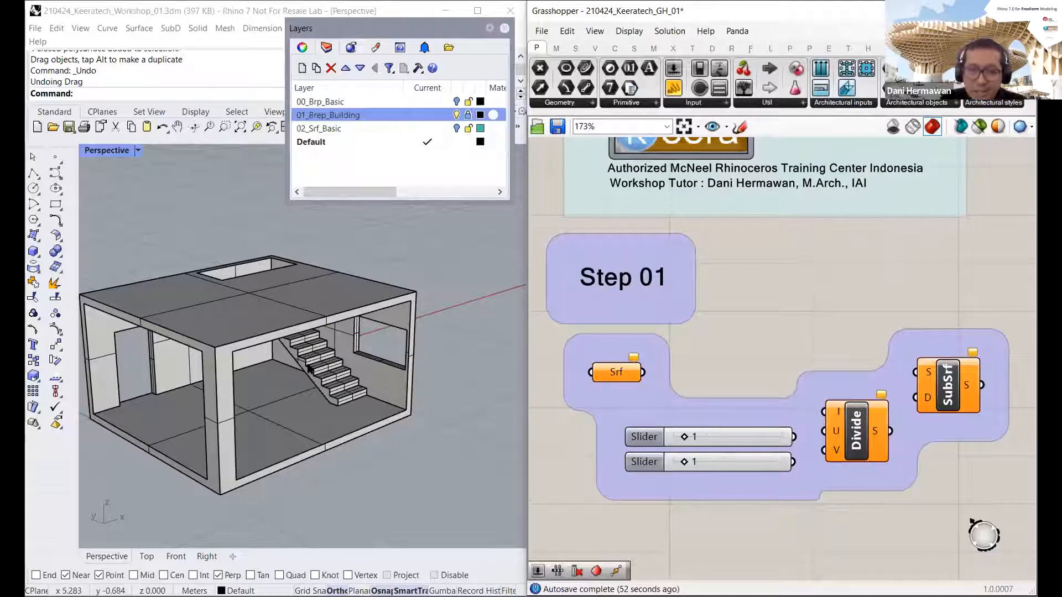
Step: Show the 02_Srf_Basic layer and set its large front facade surface as the Srf parameter's single surface
{"action": "left_click", "coordinate": [456, 130]}
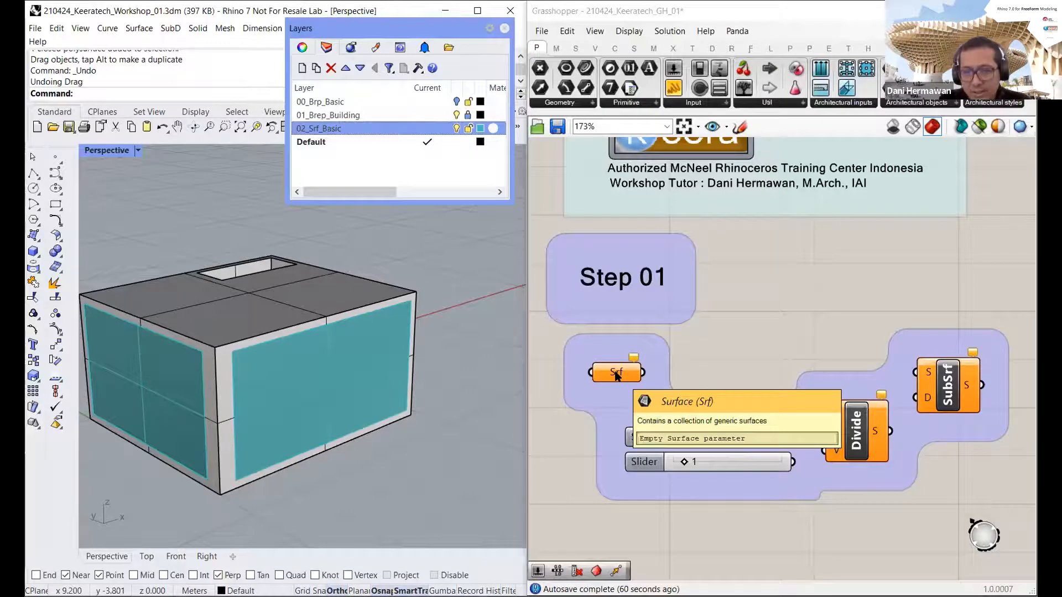
{"action": "right_click", "coordinate": [615, 374]}
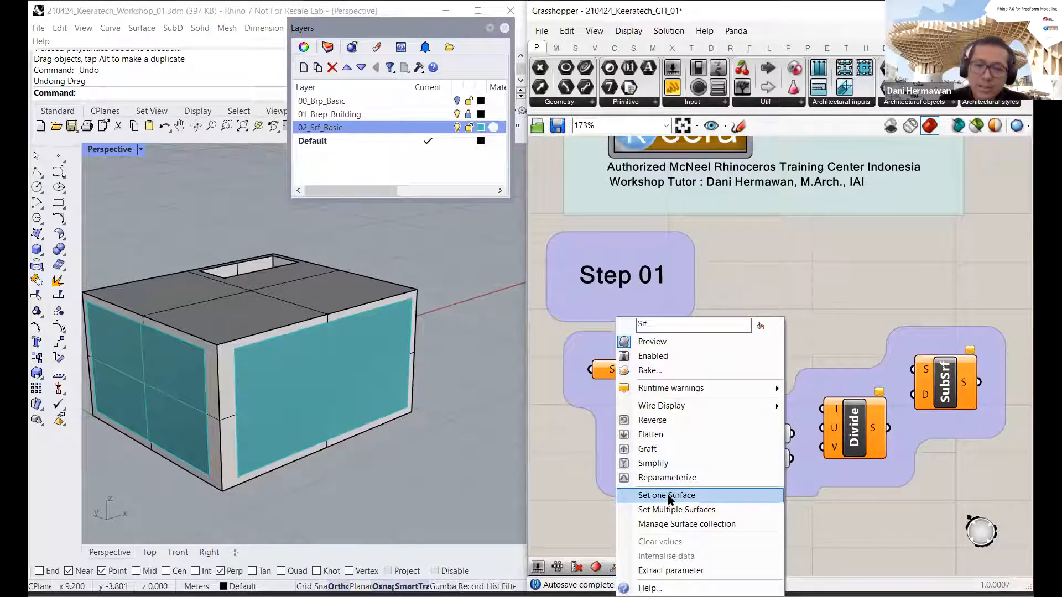
{"action": "left_click", "coordinate": [708, 497]}
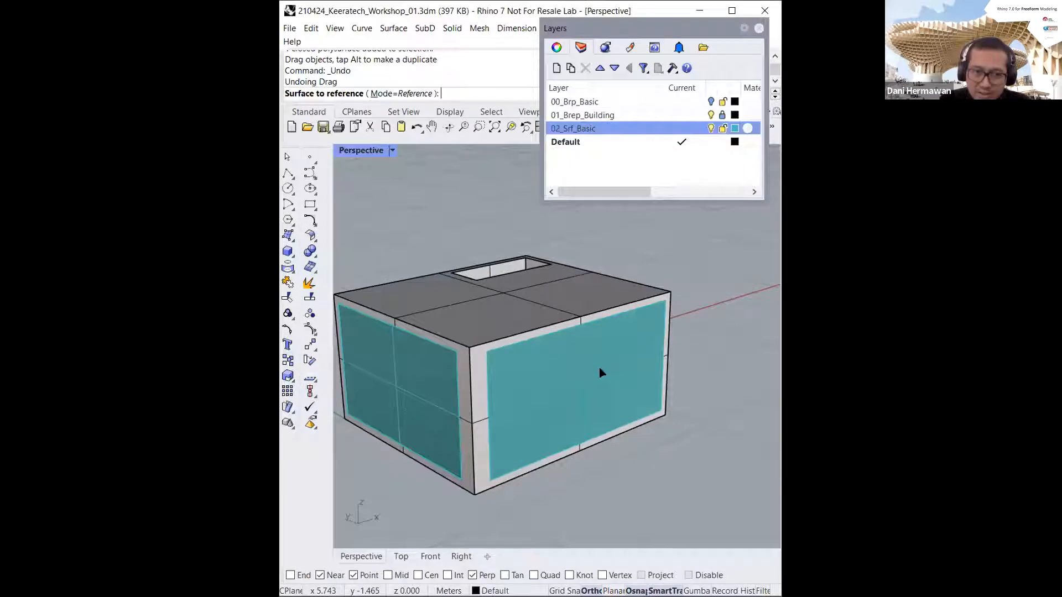
{"action": "left_click", "coordinate": [602, 373]}
{"action": "key", "text": "Return"}
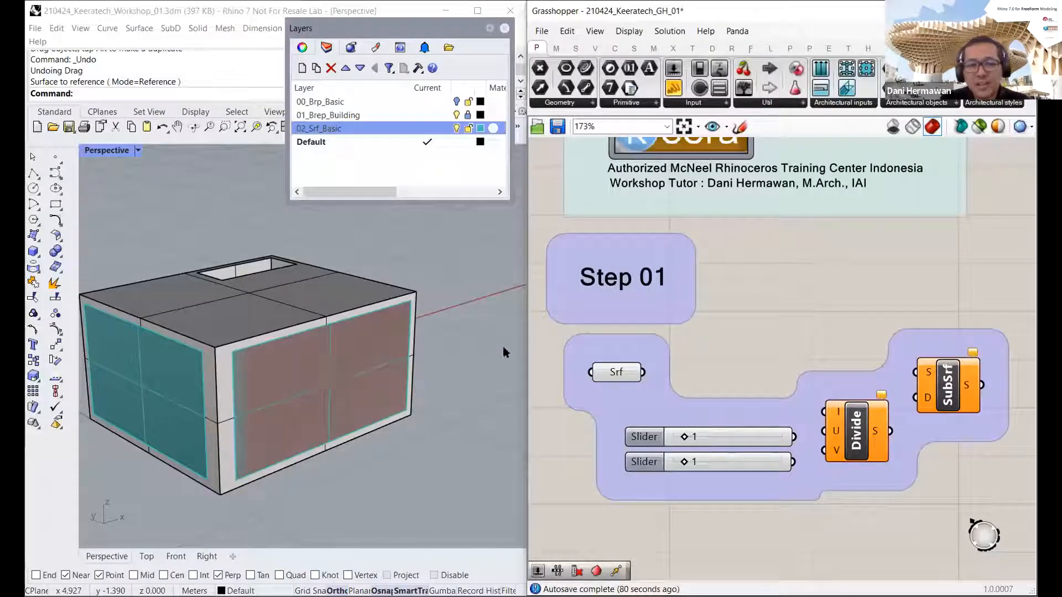
Step: Move the Srf parameter slightly closer to the Divide component, and toggle the 02_Srf_Basic layer off and back on
{"action": "left_click", "coordinate": [617, 374]}
{"action": "left_click_drag", "start_coordinate": [617, 375], "coordinate": [650, 377]}
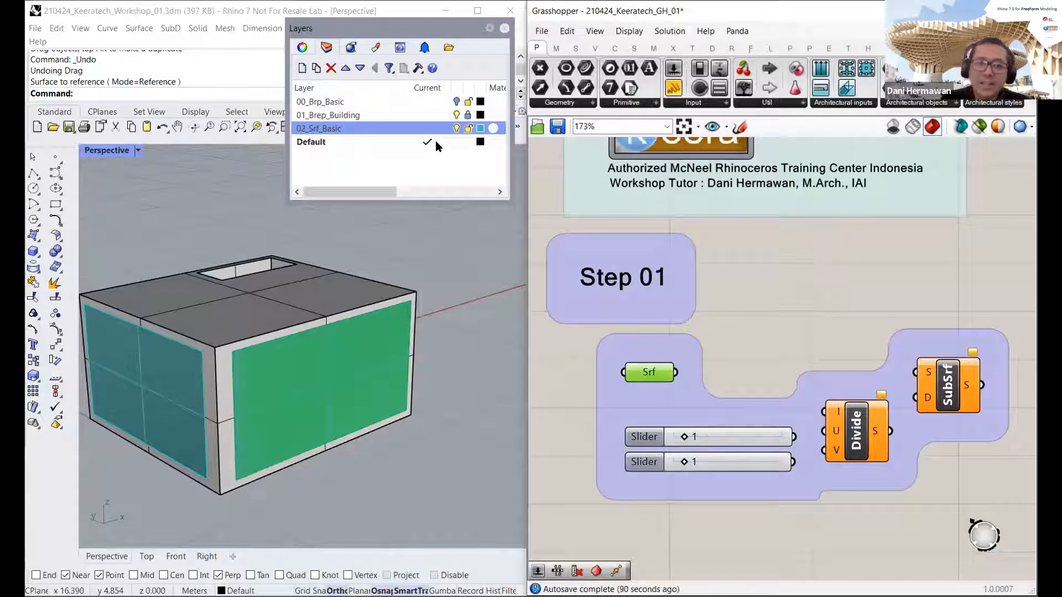
{"action": "left_click", "coordinate": [456, 128]}
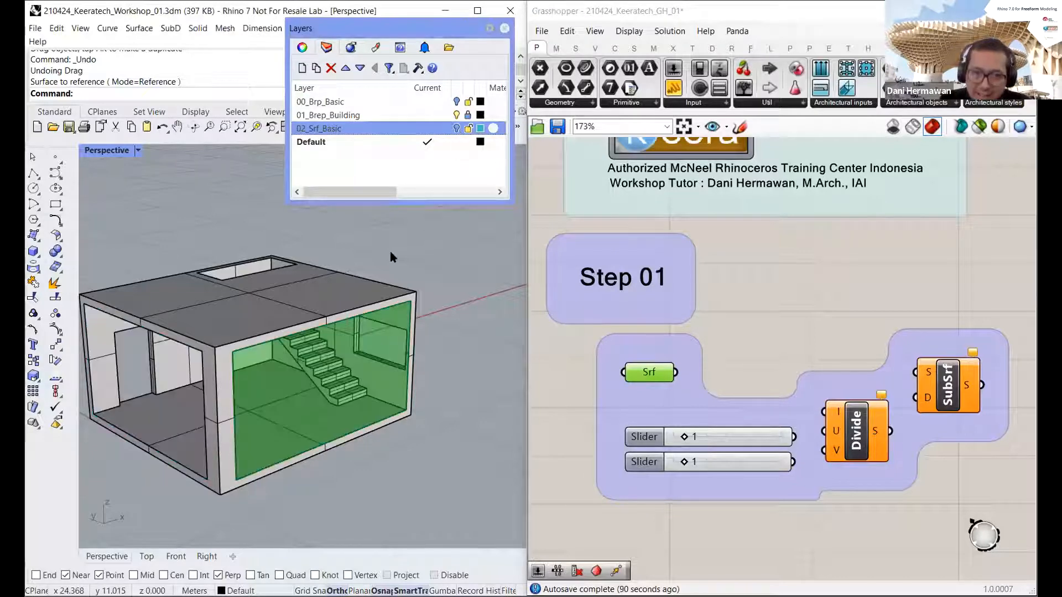
{"action": "left_click", "coordinate": [456, 128]}
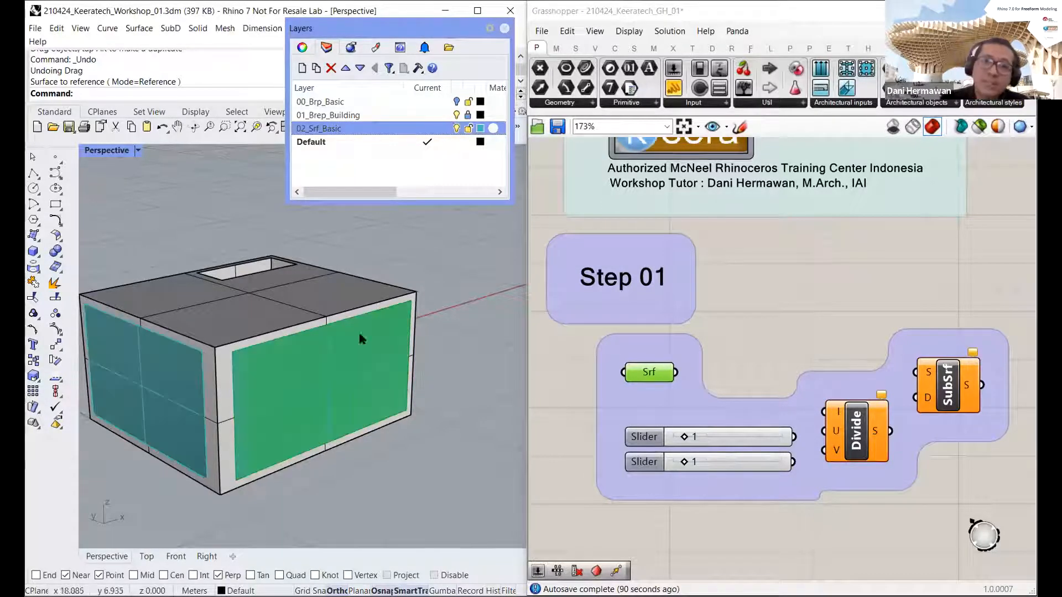
Step: Hide the 02_Srf_Basic layer, wire Srf and both sliders into Divide's I, U and V, and feed Srf and Divide into SubSrf
{"action": "left_click", "coordinate": [456, 128]}
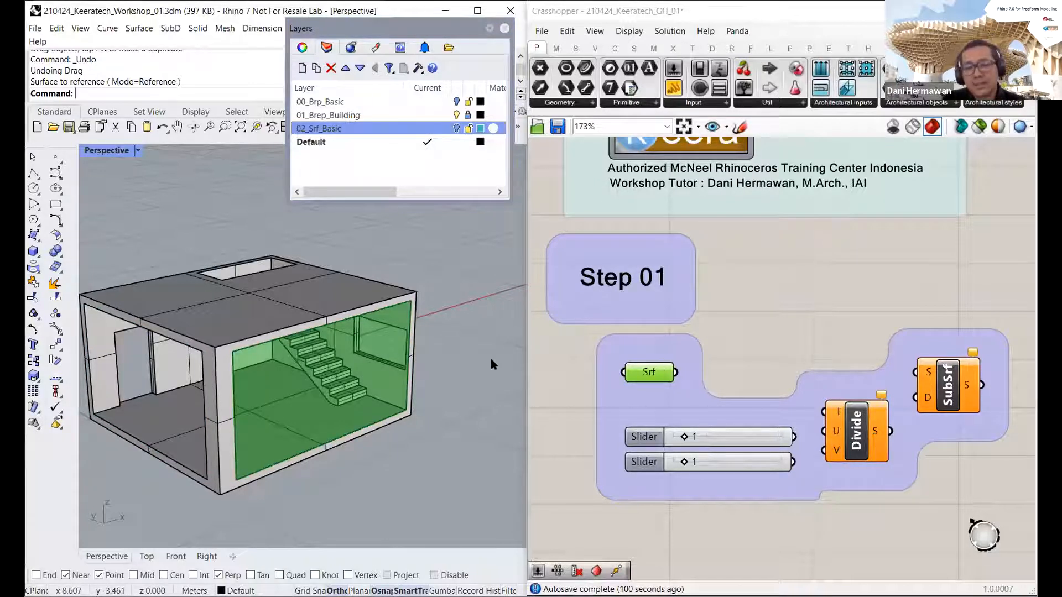
{"action": "right_click_drag", "start_coordinate": [738, 320], "coordinate": [722, 322]}
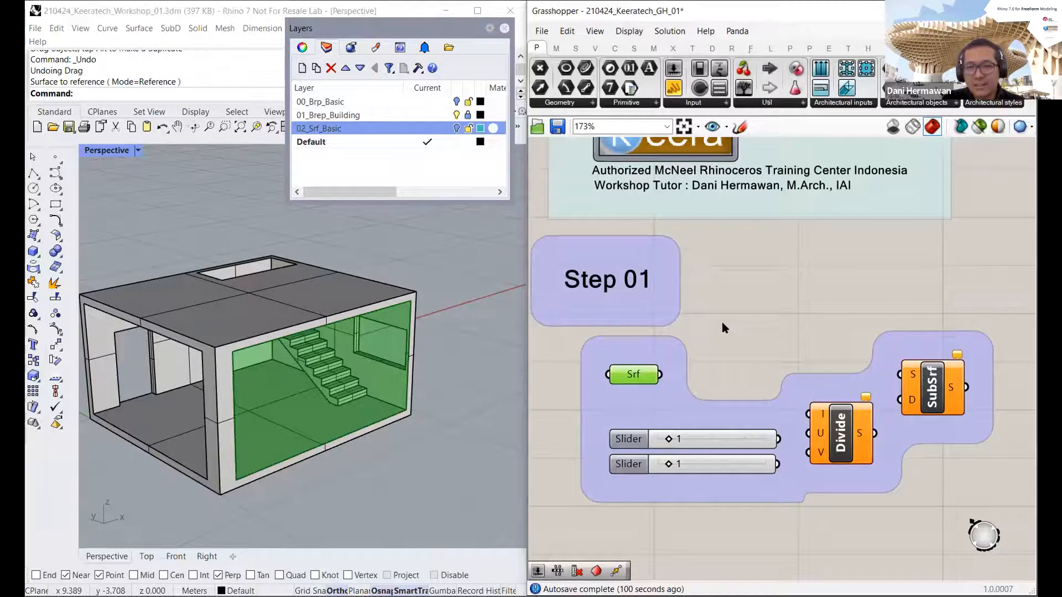
{"action": "left_click_drag", "start_coordinate": [661, 376], "coordinate": [899, 374]}
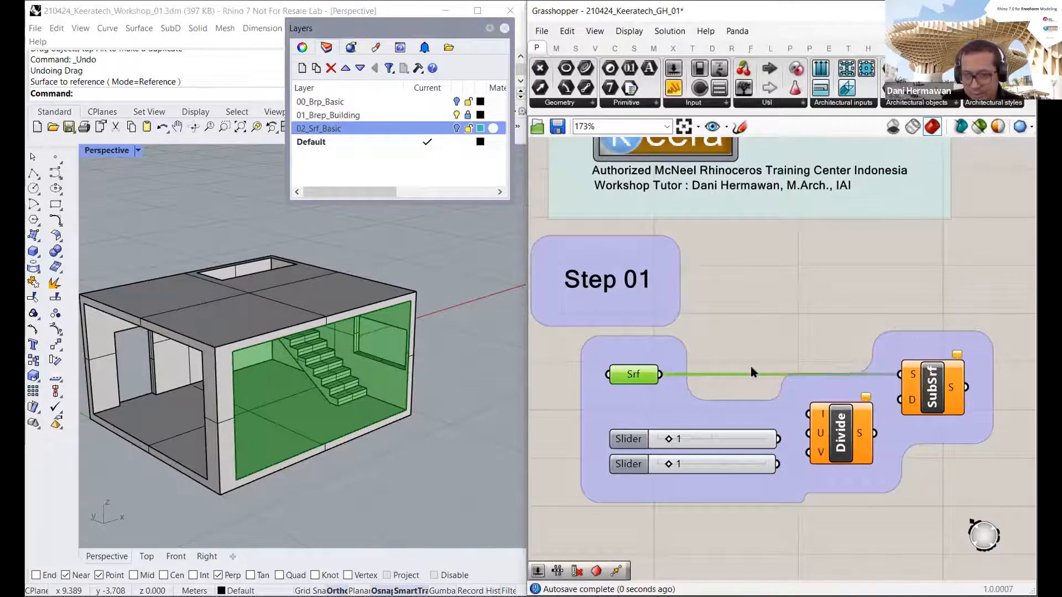
{"action": "mouse_move", "coordinate": [661, 375]}
{"action": "left_mouse_down"}
{"action": "mouse_move", "coordinate": [809, 413]}
{"action": "mouse_move", "coordinate": [778, 438]}
{"action": "mouse_move", "coordinate": [778, 463]}
{"action": "mouse_move", "coordinate": [808, 453]}
{"action": "left_mouse_up"}
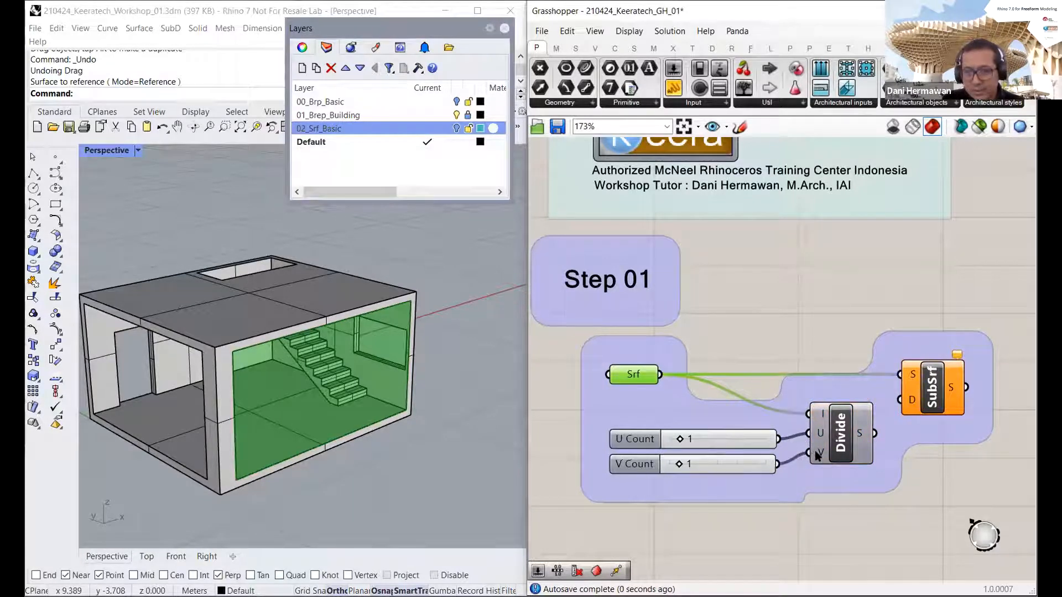
{"action": "left_click_drag", "start_coordinate": [874, 433], "coordinate": [900, 400]}
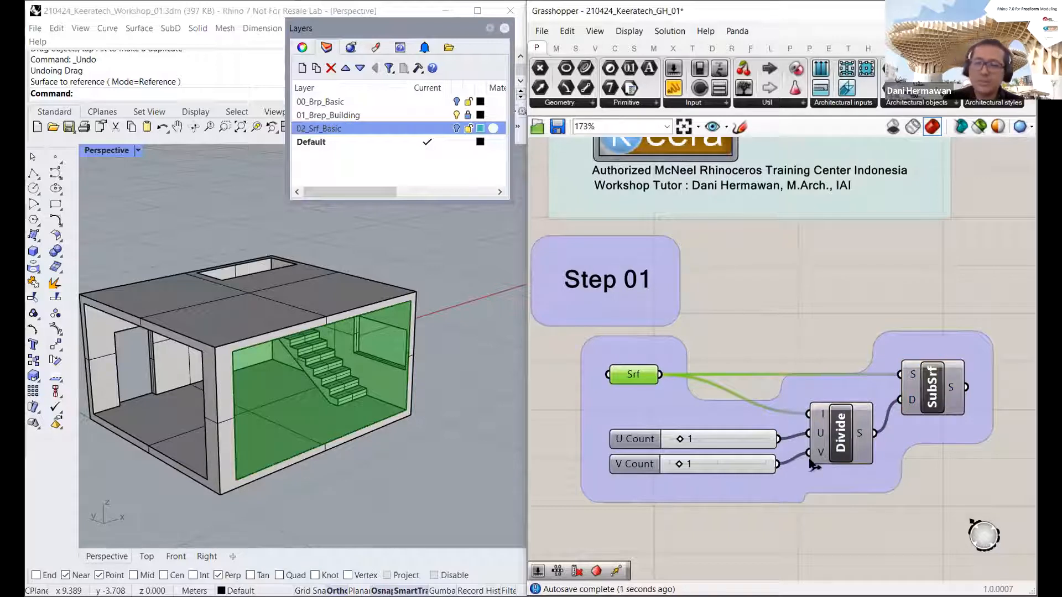
{"action": "left_click", "coordinate": [907, 279]}
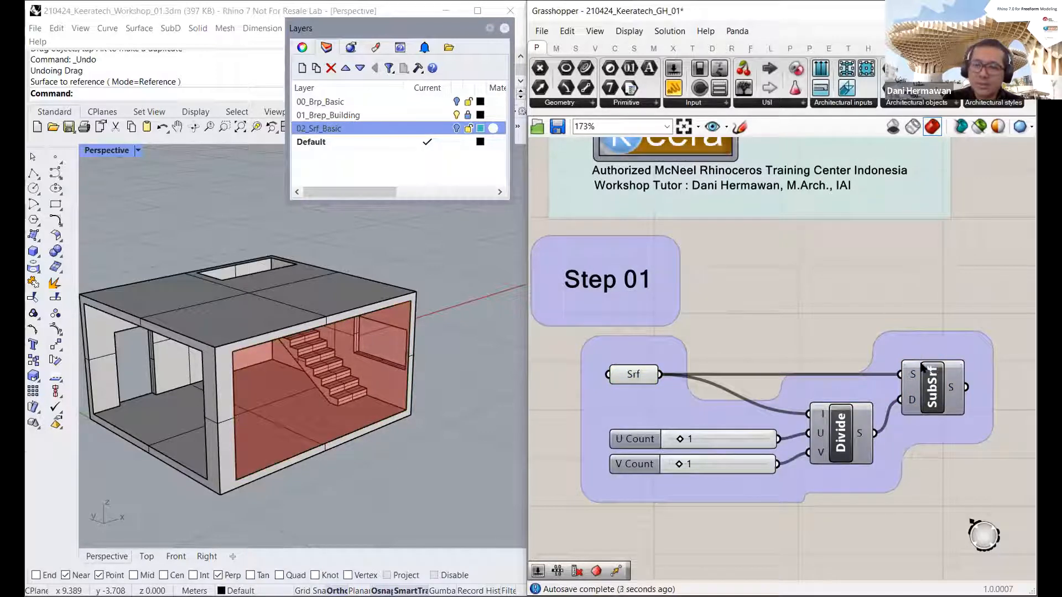
Step: Turn on the SubSrf component's preview and set U Count to 6 and V Count to 2
{"action": "left_click", "coordinate": [921, 366]}
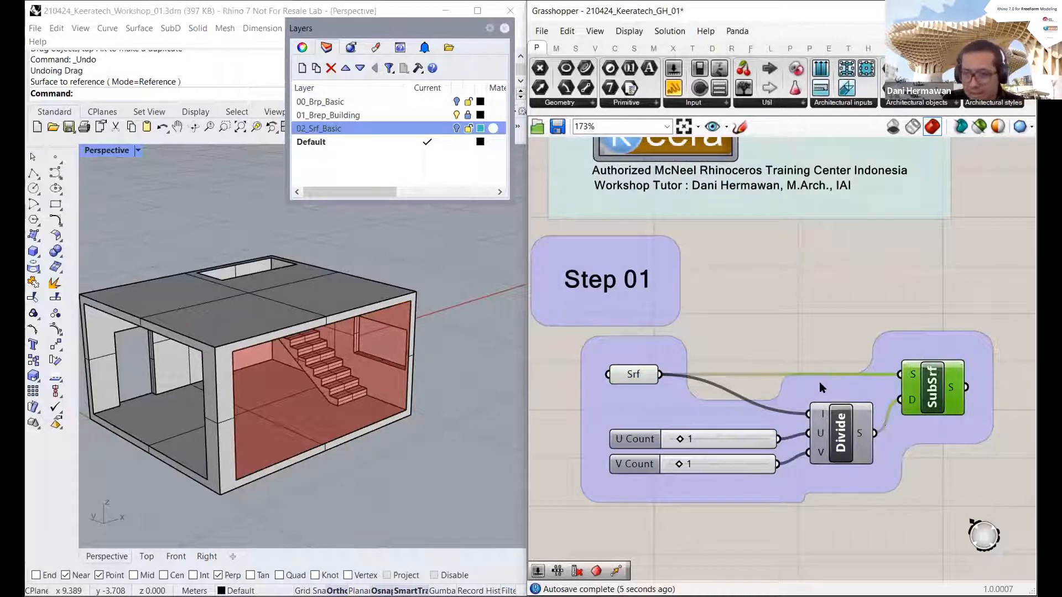
{"action": "right_click", "coordinate": [931, 390]}
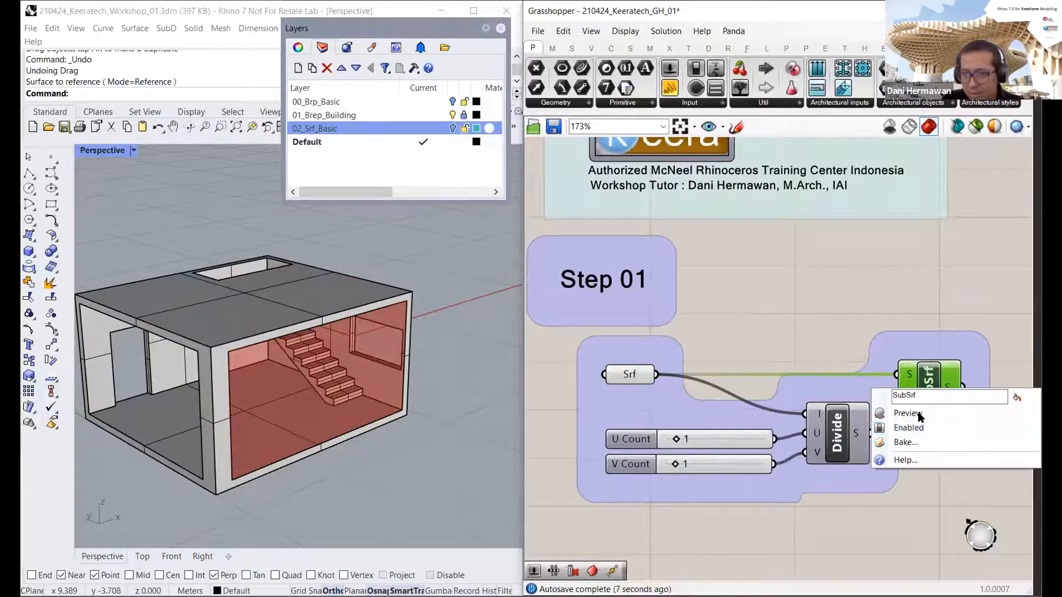
{"action": "left_click", "coordinate": [916, 416]}
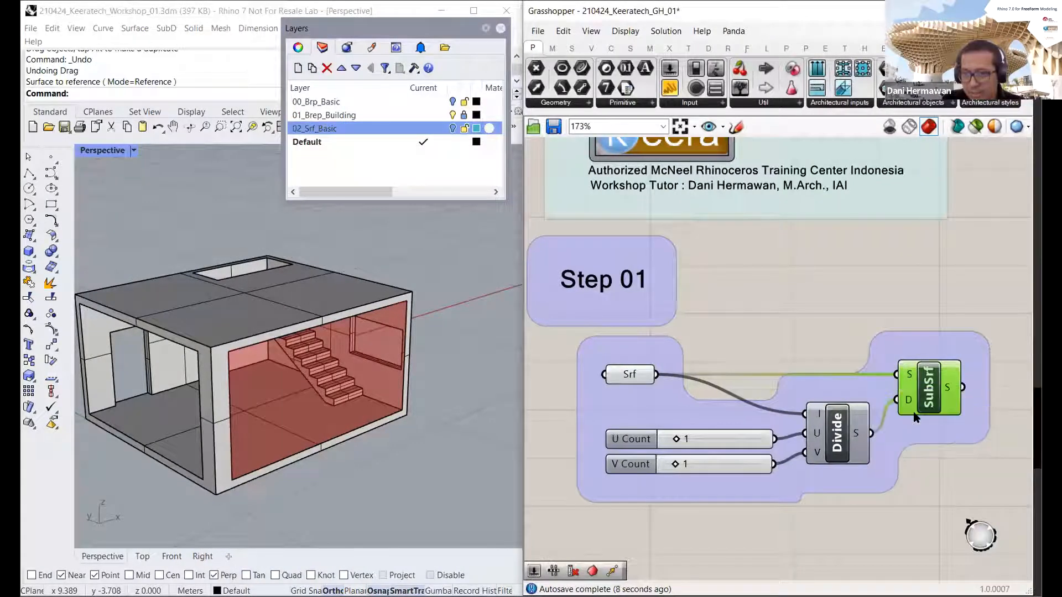
{"action": "left_click", "coordinate": [794, 285]}
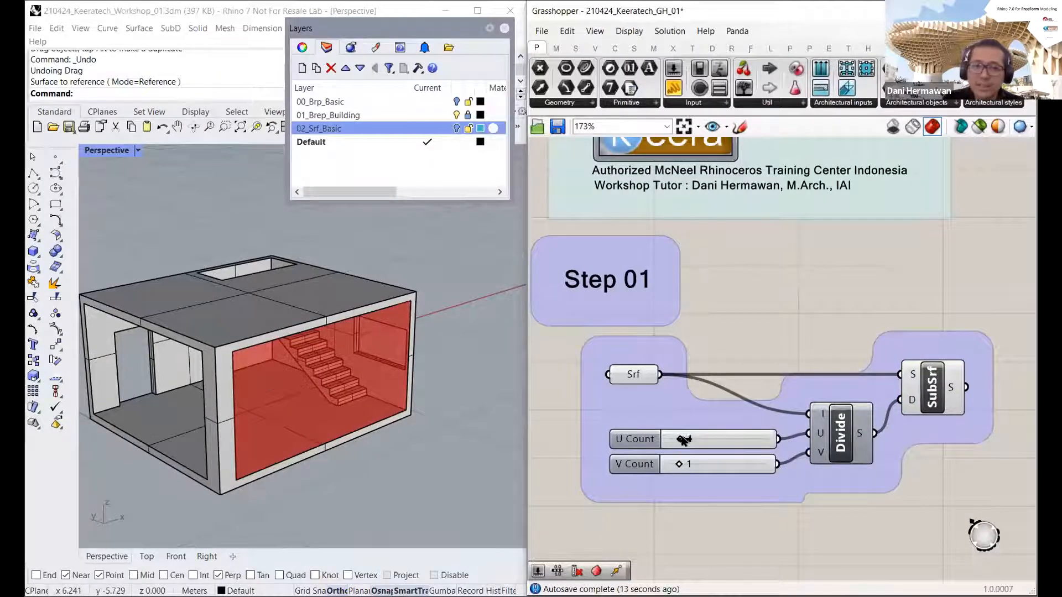
{"action": "left_click_drag", "start_coordinate": [679, 464], "coordinate": [727, 440]}
Step: Disable the Srf parameter and enable it again
{"action": "left_click", "coordinate": [637, 376]}
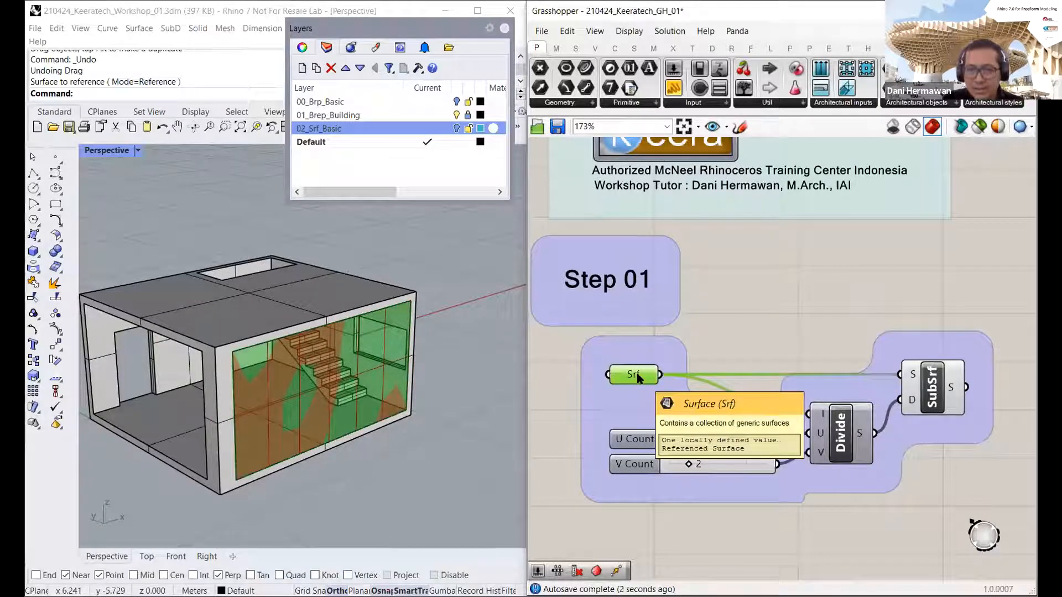
{"action": "right_click", "coordinate": [637, 376]}
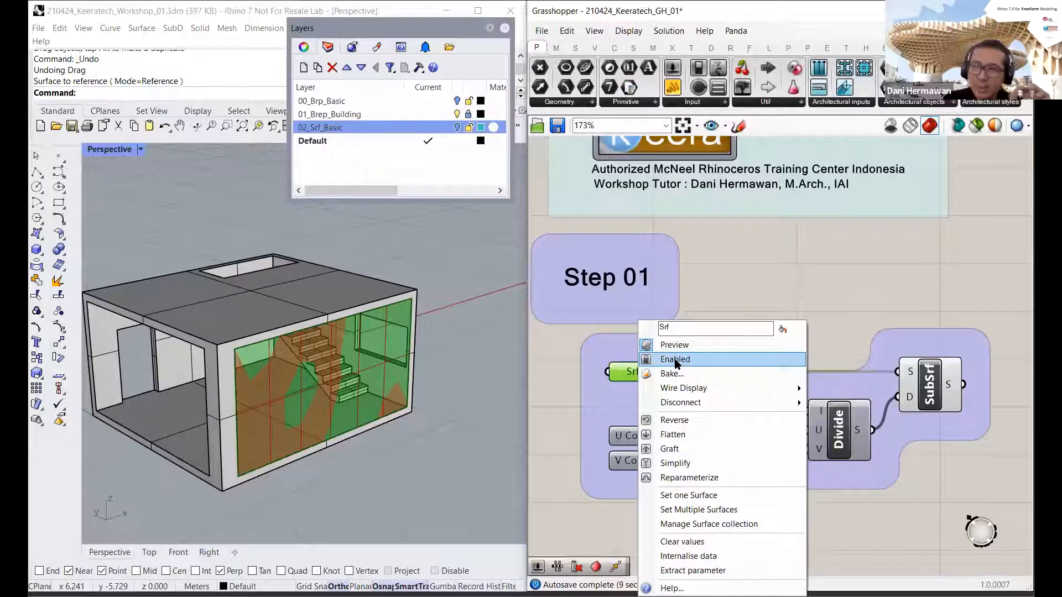
{"action": "left_click", "coordinate": [674, 359]}
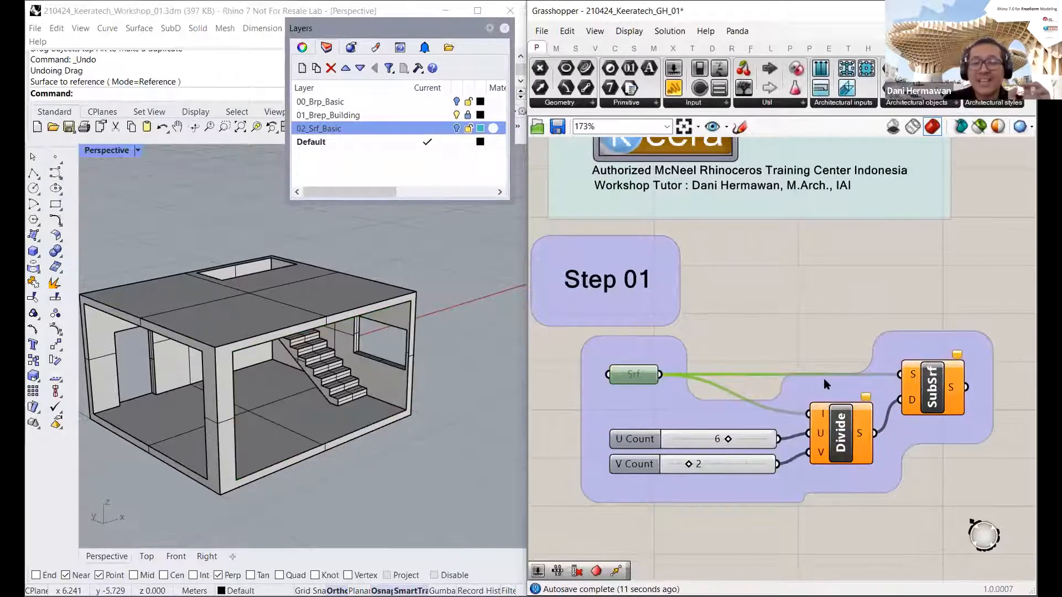
{"action": "left_click", "coordinate": [779, 318]}
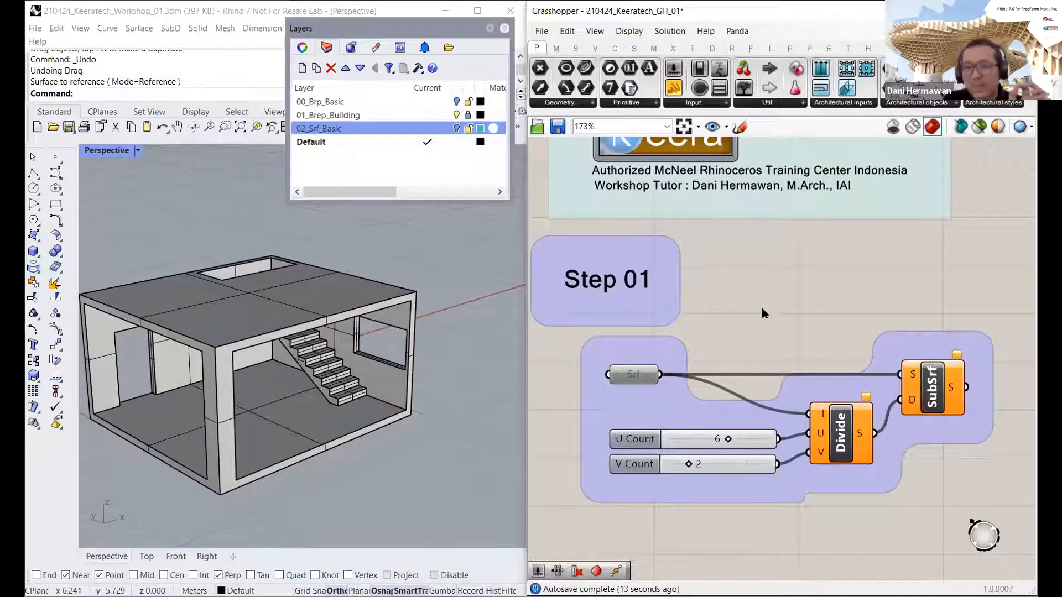
{"action": "left_click", "coordinate": [627, 378]}
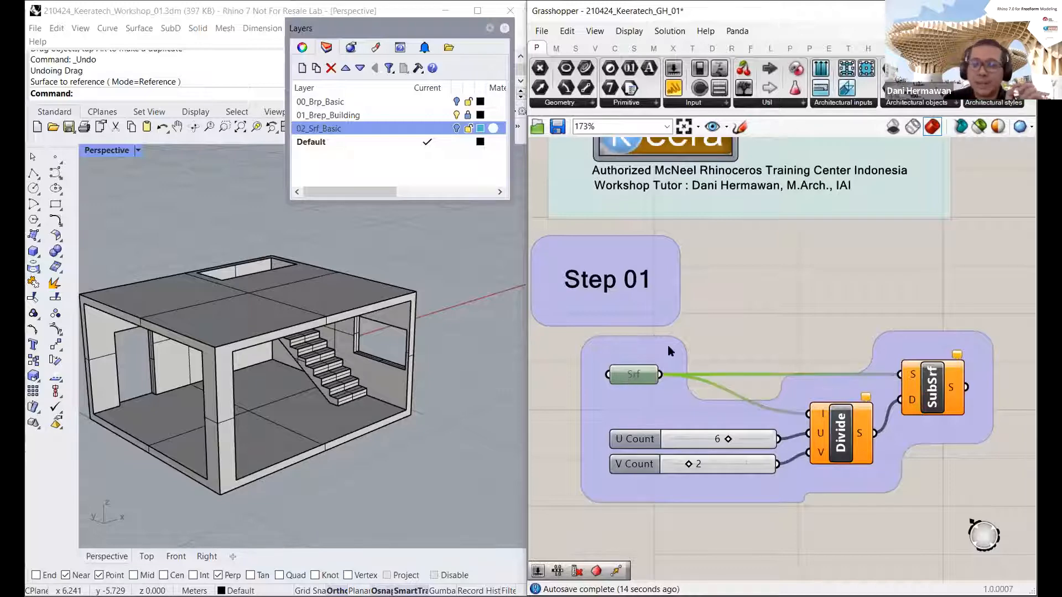
{"action": "right_click", "coordinate": [627, 378]}
{"action": "left_click", "coordinate": [674, 359]}
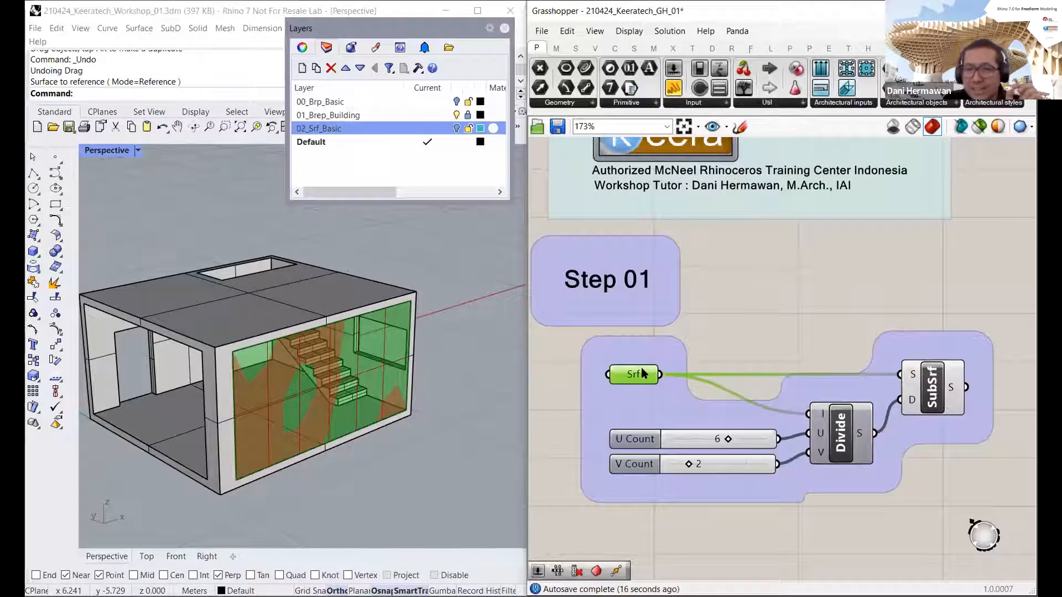
Step: Turn off the Srf parameter's preview and highlight the SubSrf panels on the front facade
{"action": "right_click", "coordinate": [643, 373]}
{"action": "left_click", "coordinate": [665, 345]}
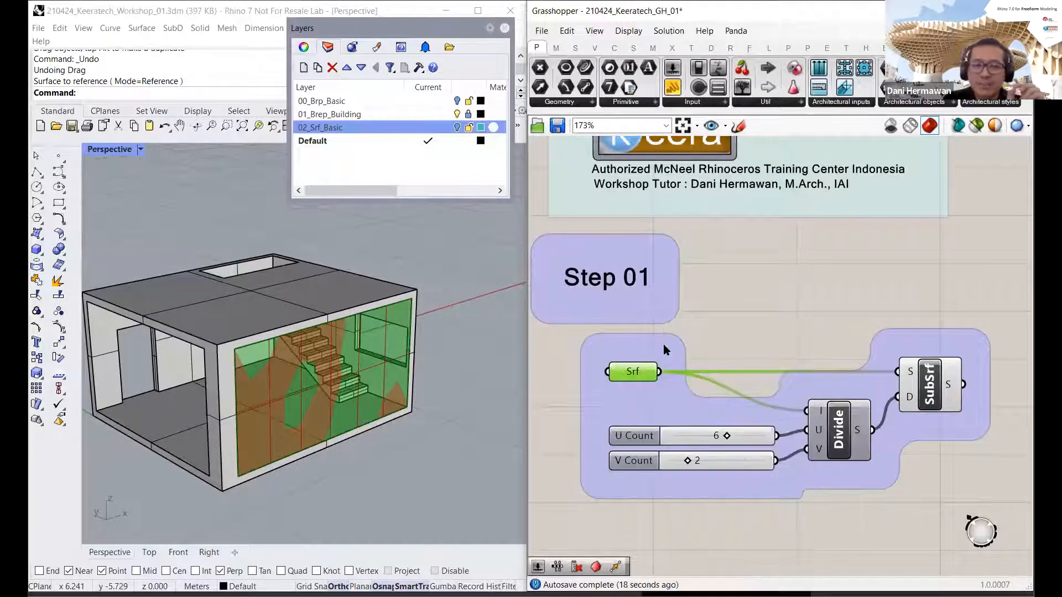
{"action": "left_click", "coordinate": [909, 376]}
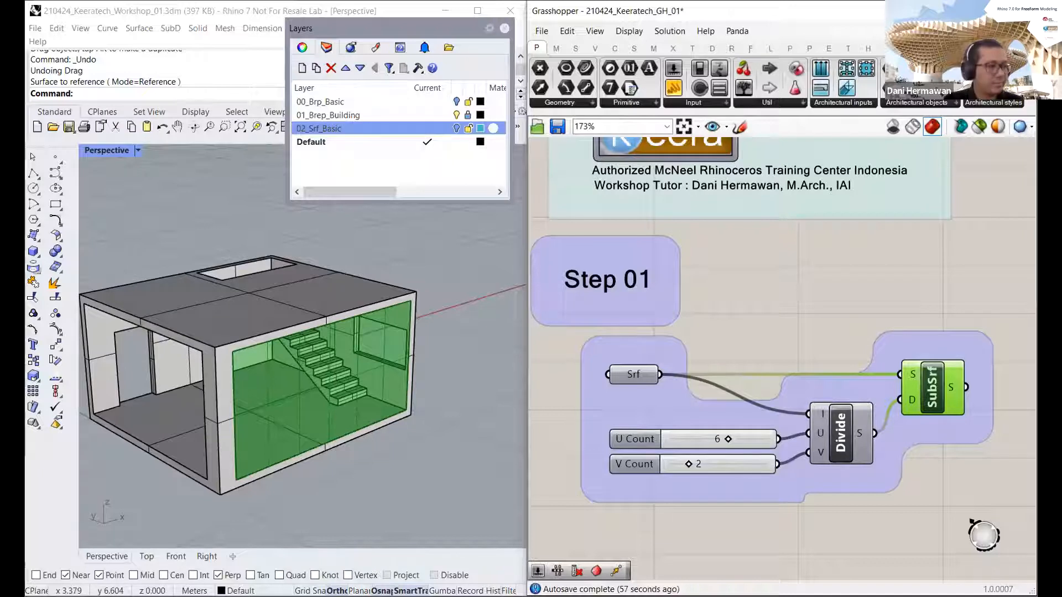
{"action": "left_click", "coordinate": [504, 28]}
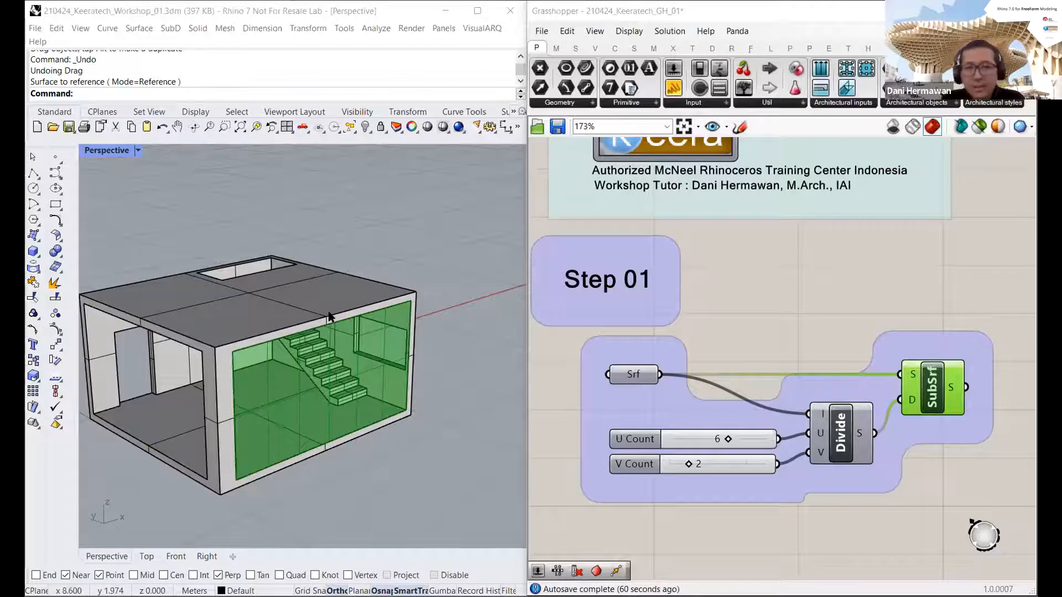
{"action": "left_click", "coordinate": [765, 293]}
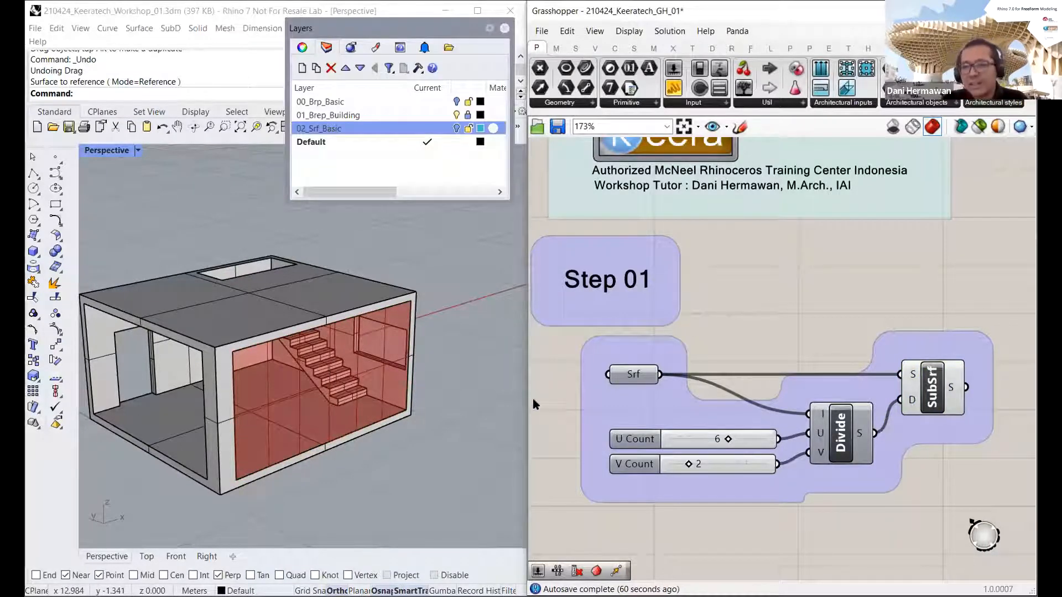
Step: Check the SubSrf panels once more, and reduce U Count to 5 and V Count to 1
{"action": "mouse_move", "coordinate": [632, 374]}
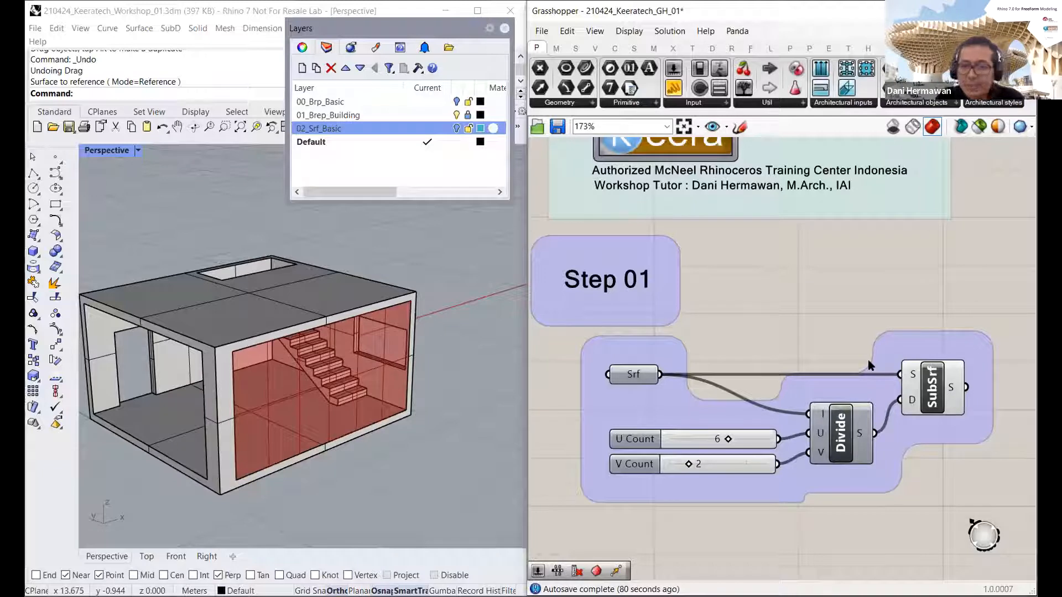
{"action": "left_click", "coordinate": [933, 388]}
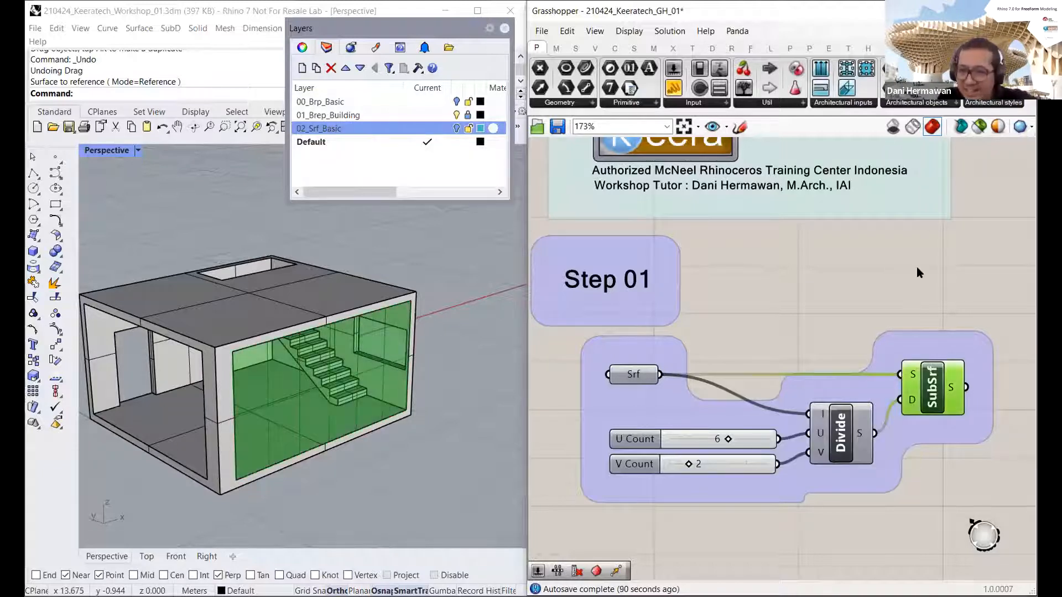
{"action": "left_click", "coordinate": [920, 303]}
{"action": "mouse_move", "coordinate": [723, 445]}
{"action": "left_mouse_down"}
{"action": "mouse_move", "coordinate": [680, 439]}
{"action": "mouse_move", "coordinate": [680, 464]}
{"action": "mouse_move", "coordinate": [715, 442]}
{"action": "left_mouse_up"}
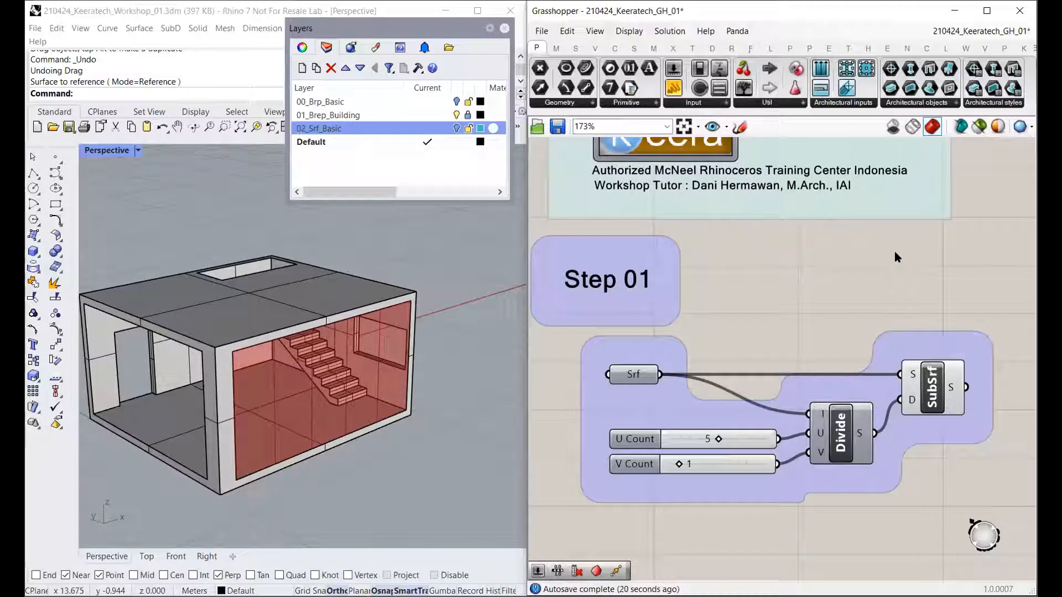
Step: Toggle the SubSrf component's preview off and back on
{"action": "left_click", "coordinate": [906, 360]}
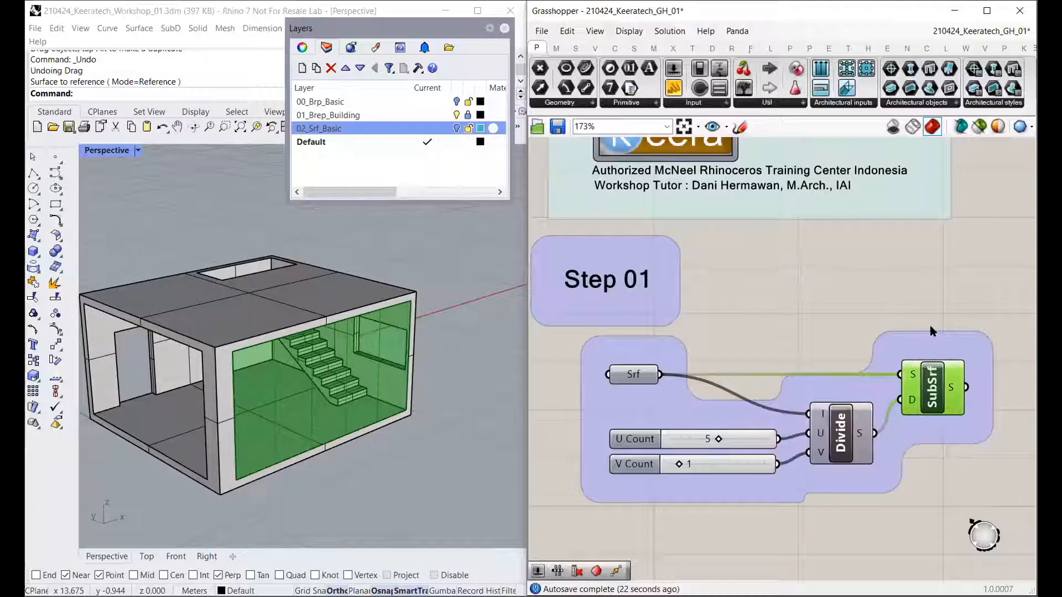
{"action": "left_click", "coordinate": [930, 293]}
{"action": "left_click", "coordinate": [930, 366]}
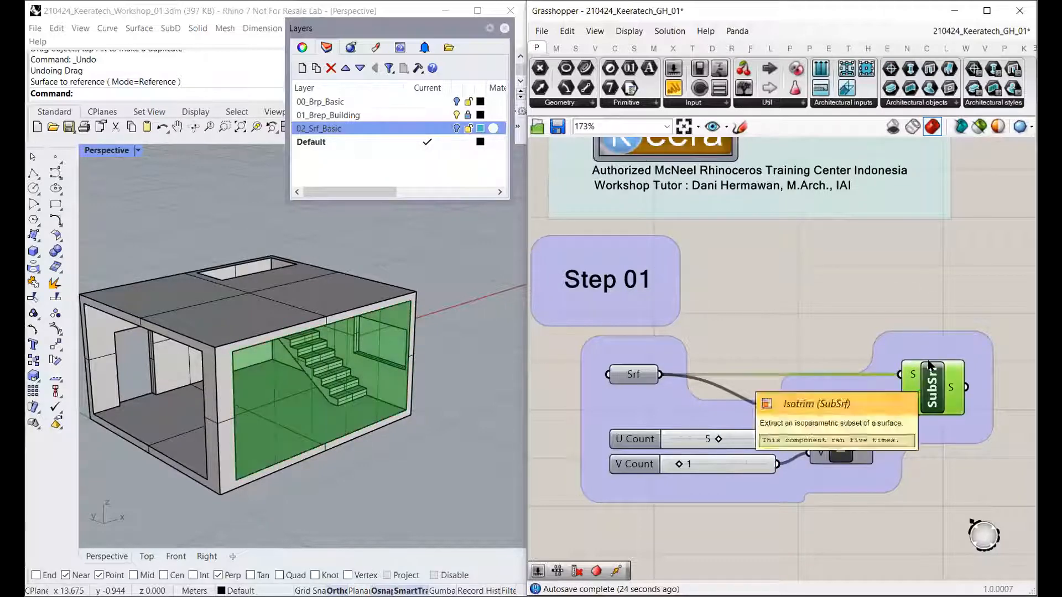
{"action": "right_click", "coordinate": [932, 376]}
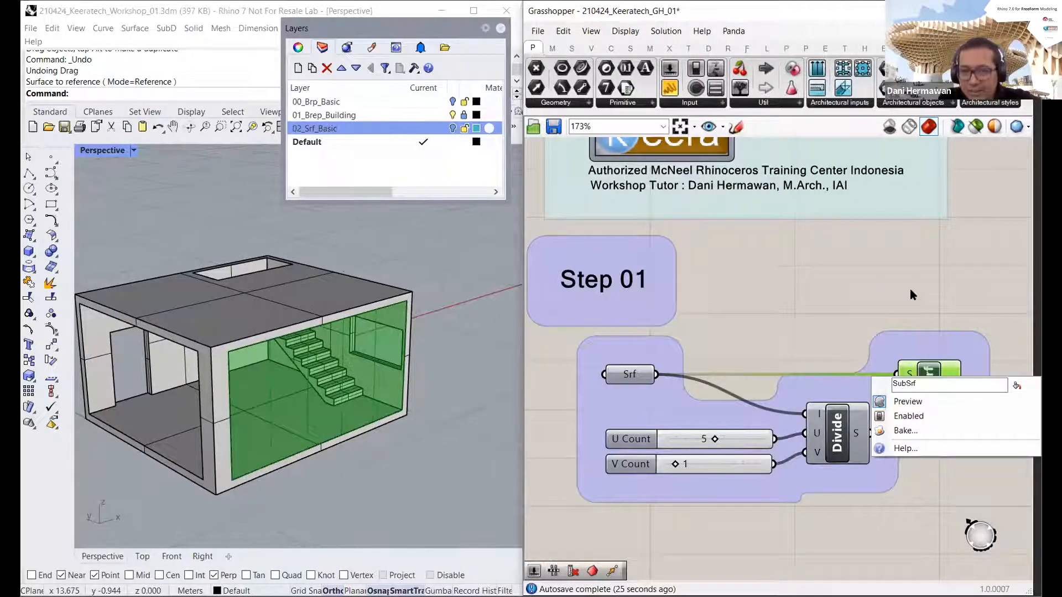
{"action": "left_click", "coordinate": [910, 289]}
{"action": "right_click", "coordinate": [915, 369]}
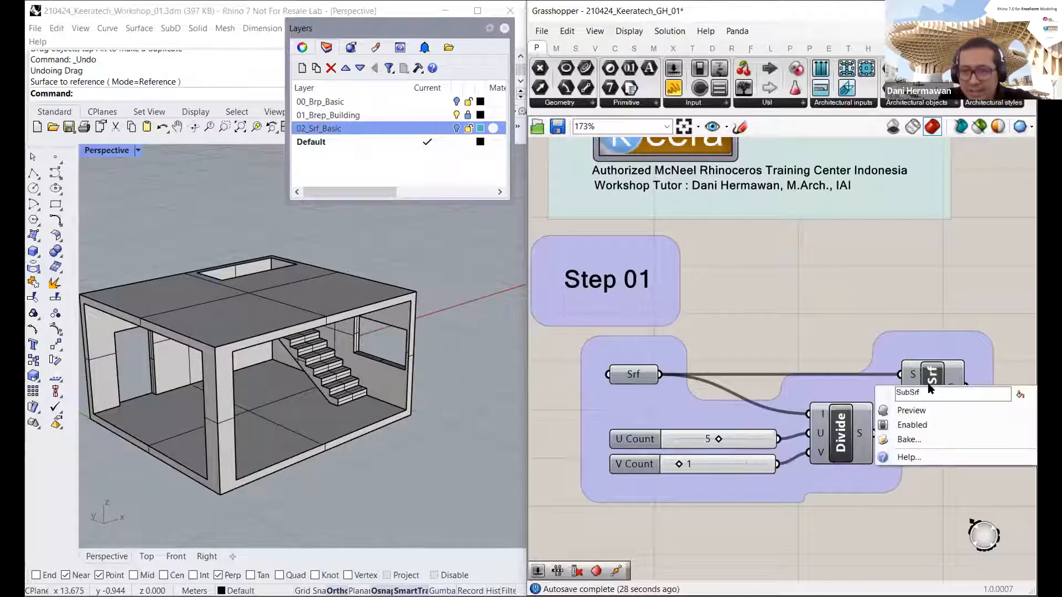
{"action": "left_click", "coordinate": [911, 410]}
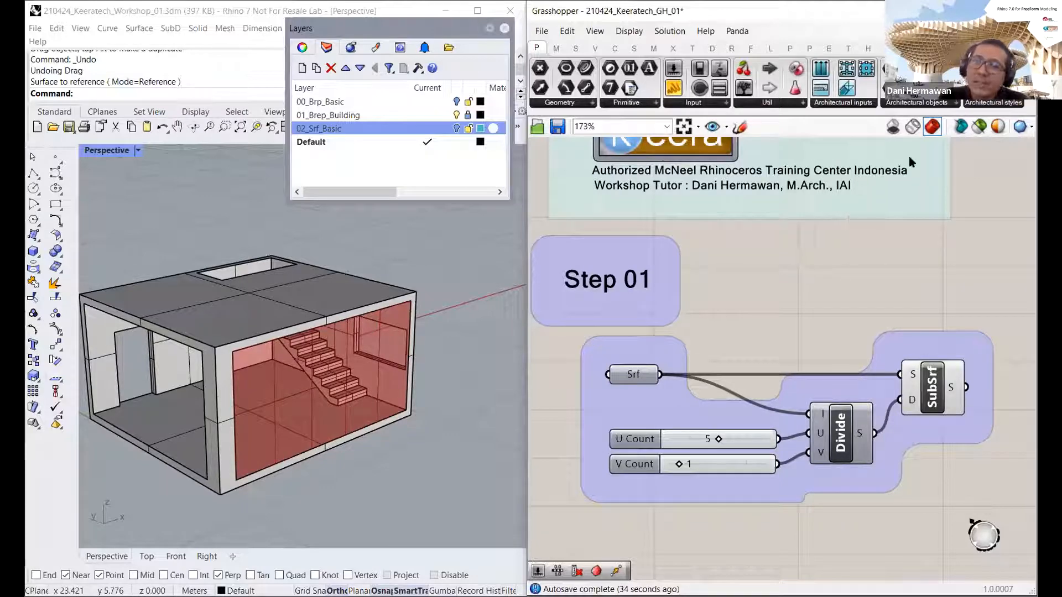
Step: Restrict the preview to selected objects, test it by selecting and deselecting SubSrf, and switch the restriction off again
{"action": "left_click", "coordinate": [977, 128]}
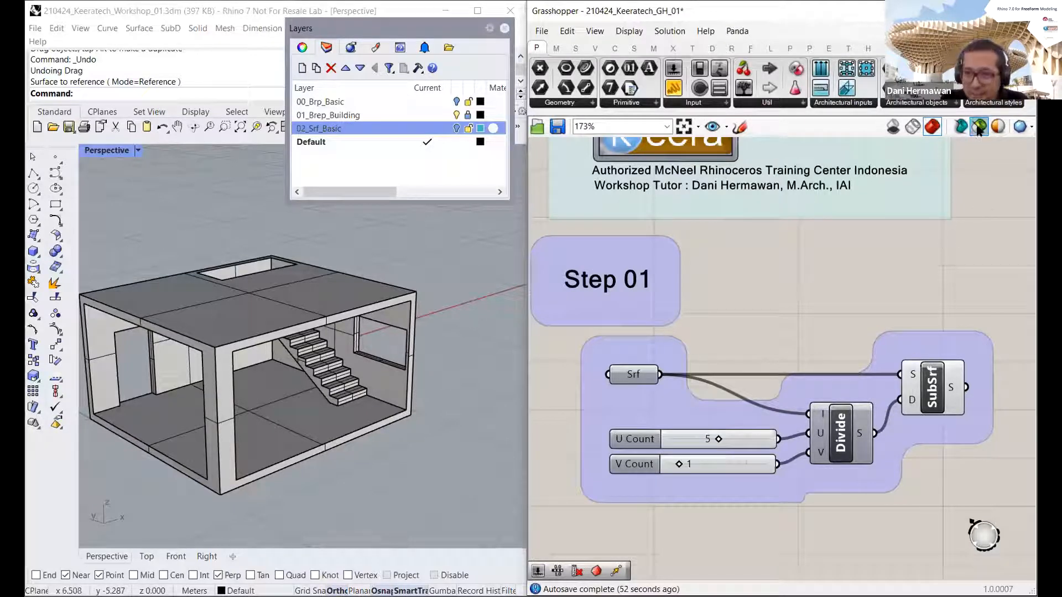
{"action": "left_click", "coordinate": [918, 363]}
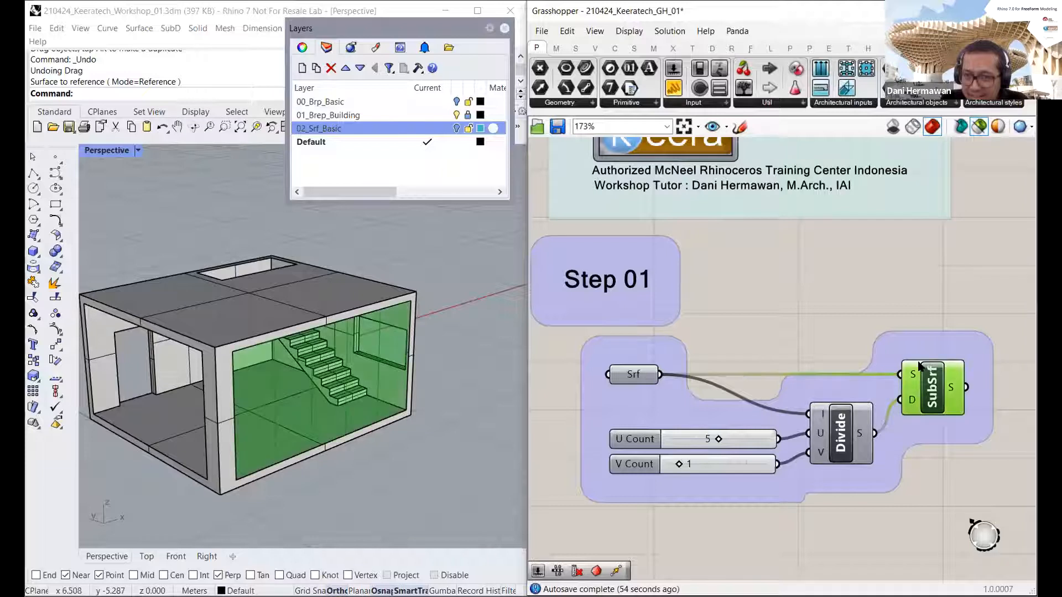
{"action": "left_click", "coordinate": [943, 300]}
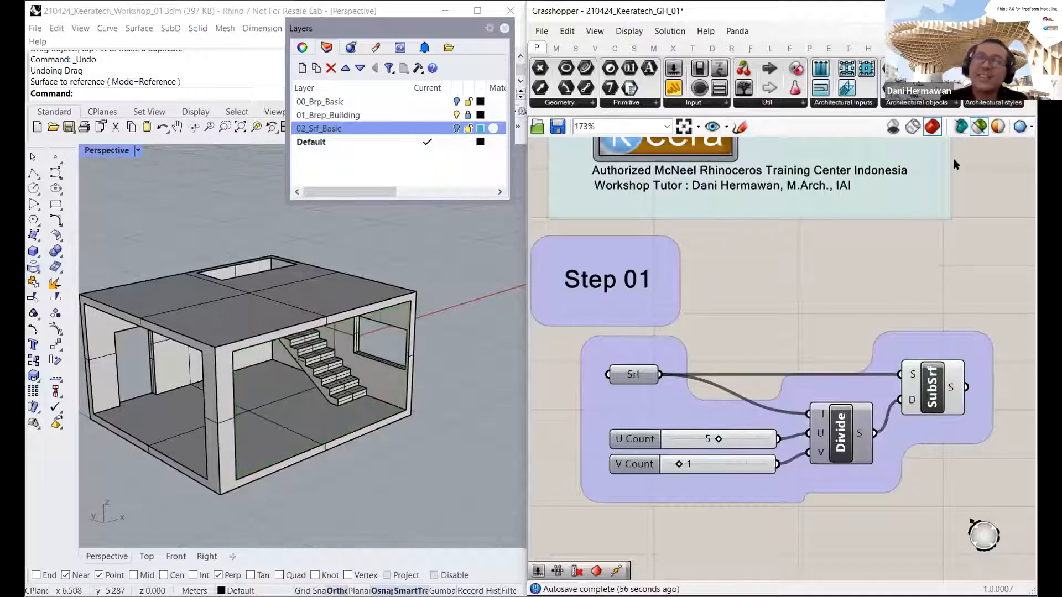
{"action": "left_click", "coordinate": [979, 129]}
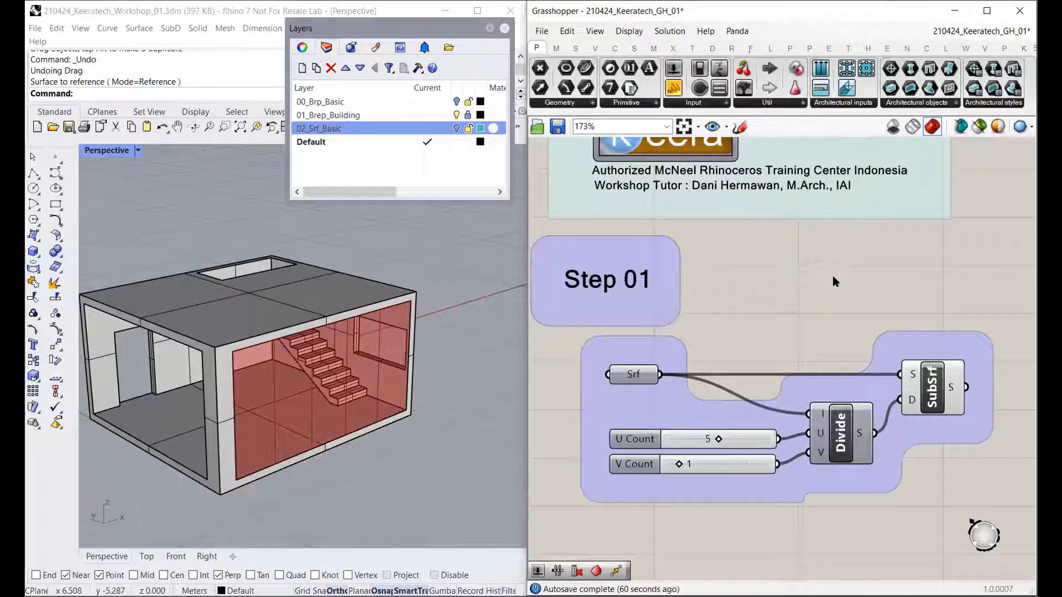
Step: Bring the whole building and the Step 02 components alongside the Step 01 group into view
{"action": "scroll", "coordinate": [834, 276], "scroll_direction": "down", "scroll_amount": 4}
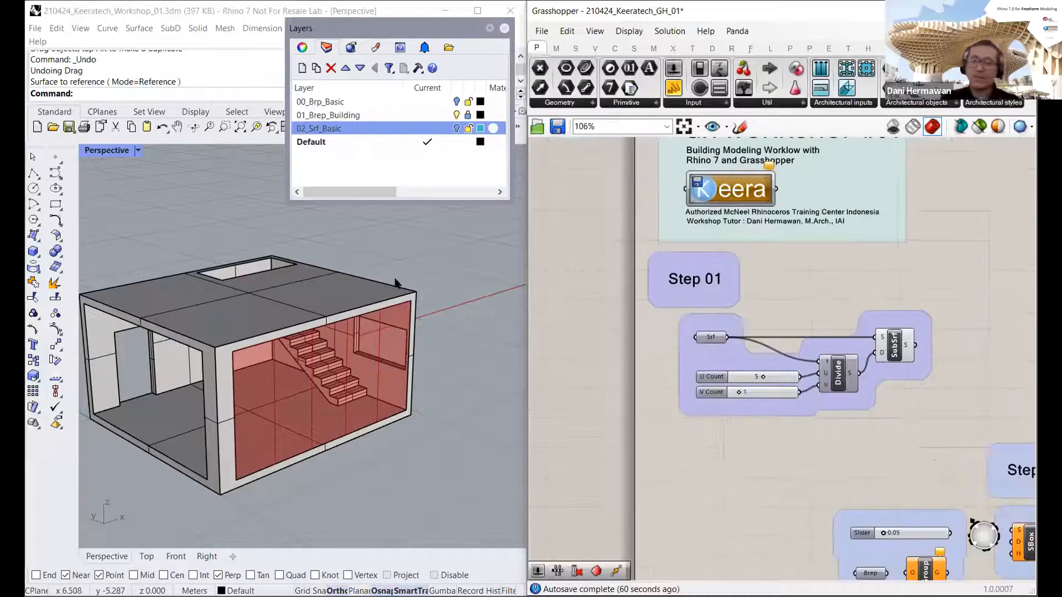
{"action": "scroll", "coordinate": [343, 285], "scroll_direction": "down", "scroll_amount": 1}
{"action": "mouse_move", "coordinate": [348, 285]}
{"action": "right_mouse_down", "text": "shift"}
{"action": "mouse_move", "coordinate": [302, 275]}
{"action": "mouse_move", "coordinate": [360, 277]}
{"action": "right_mouse_up", "text": "shift"}
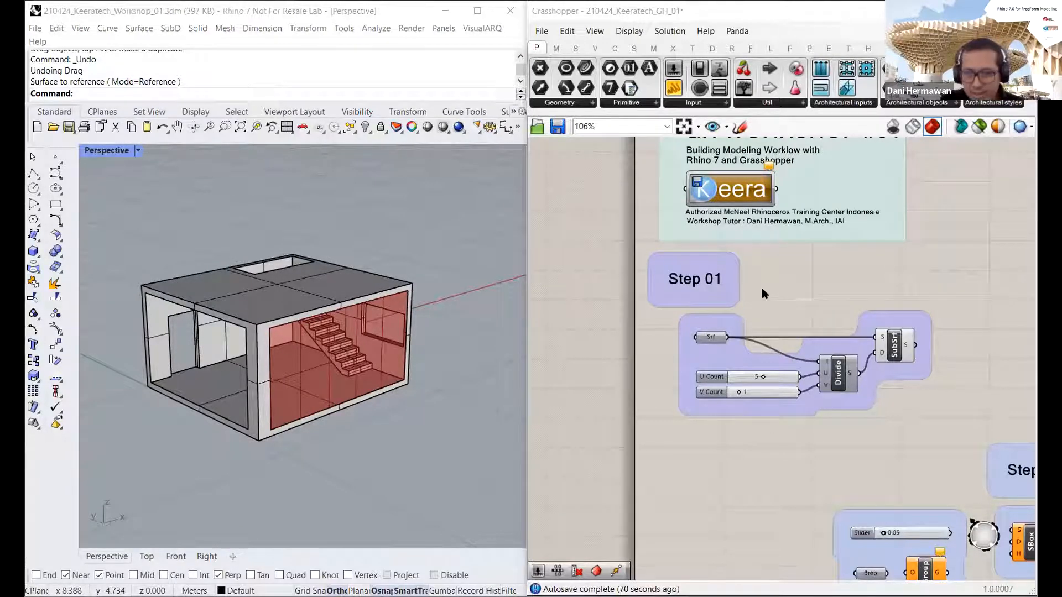
{"action": "scroll", "coordinate": [761, 288], "scroll_direction": "down", "scroll_amount": 1}
{"action": "right_click_drag", "start_coordinate": [761, 288], "coordinate": [636, 221]}
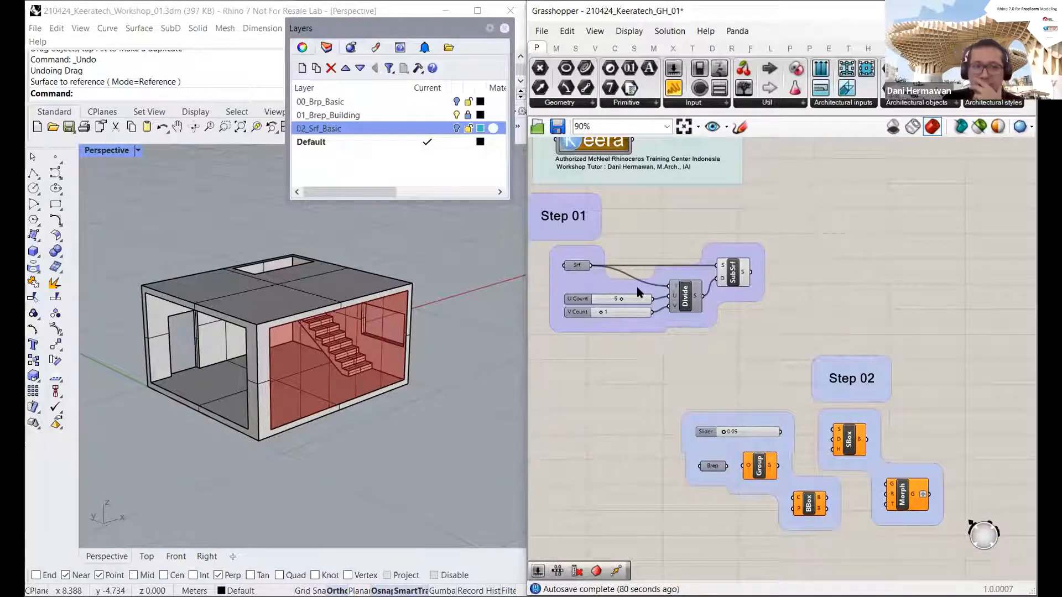
Step: Show the 00_Brp_Basic layer so its geometry is displayed around the building
{"action": "right_click_drag", "start_coordinate": [636, 287], "coordinate": [651, 281]}
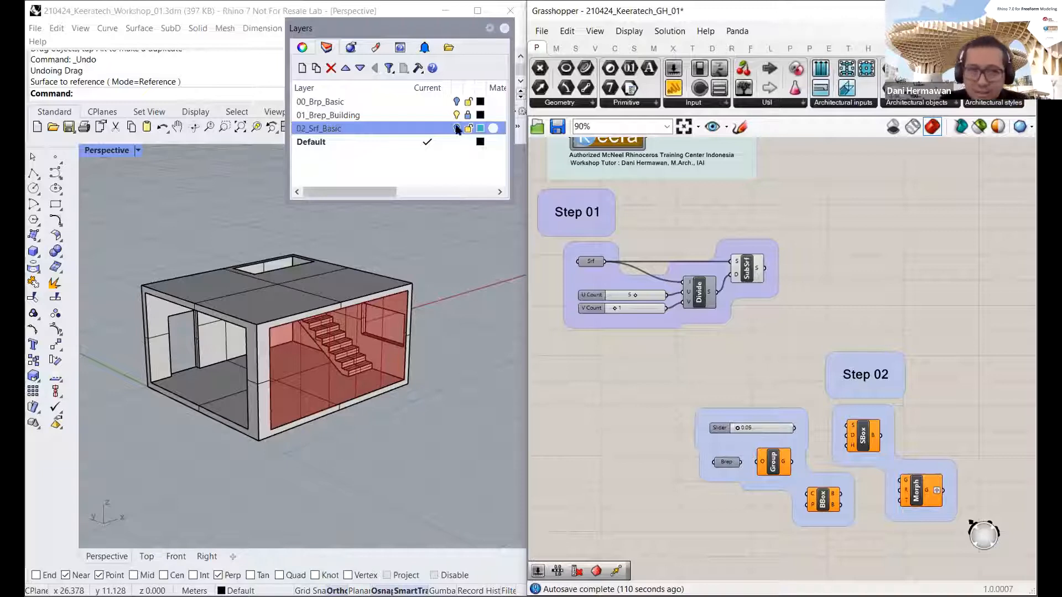
{"action": "left_click", "coordinate": [349, 168]}
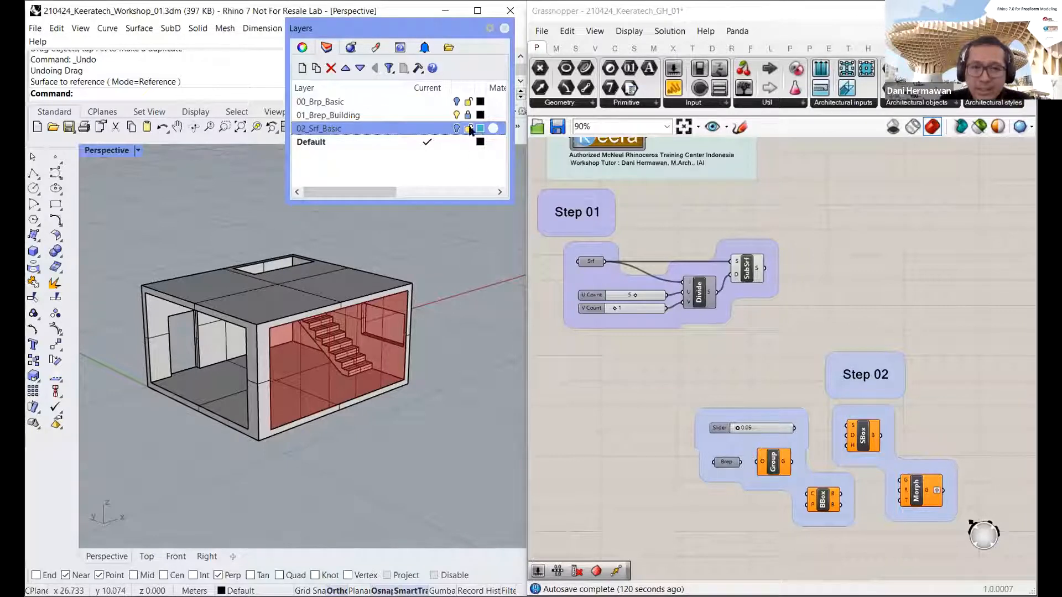
{"action": "left_click", "coordinate": [455, 102]}
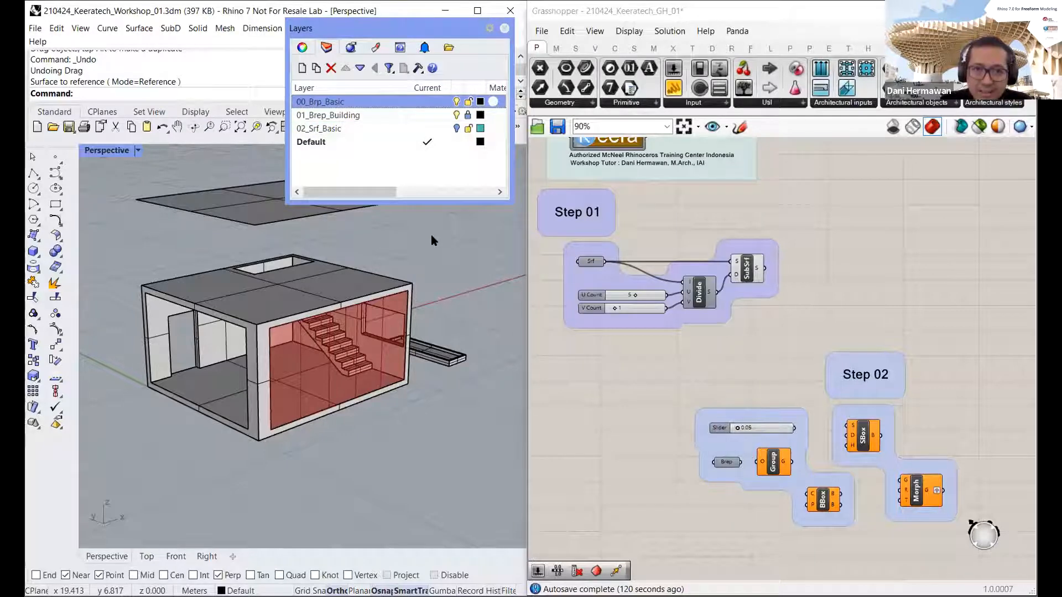
{"action": "right_click_drag", "start_coordinate": [432, 240], "coordinate": [408, 227]}
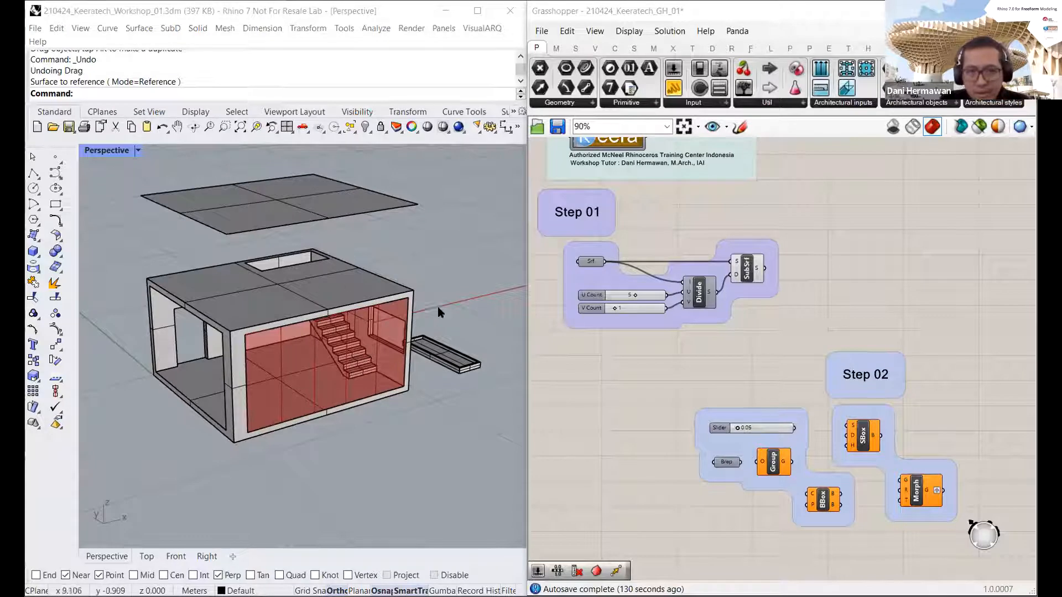
Step: Toggle the 00_Brp_Basic layer off and back on to identify which geometry belongs to it
{"action": "left_click", "coordinate": [423, 104]}
{"action": "left_click", "coordinate": [455, 101]}
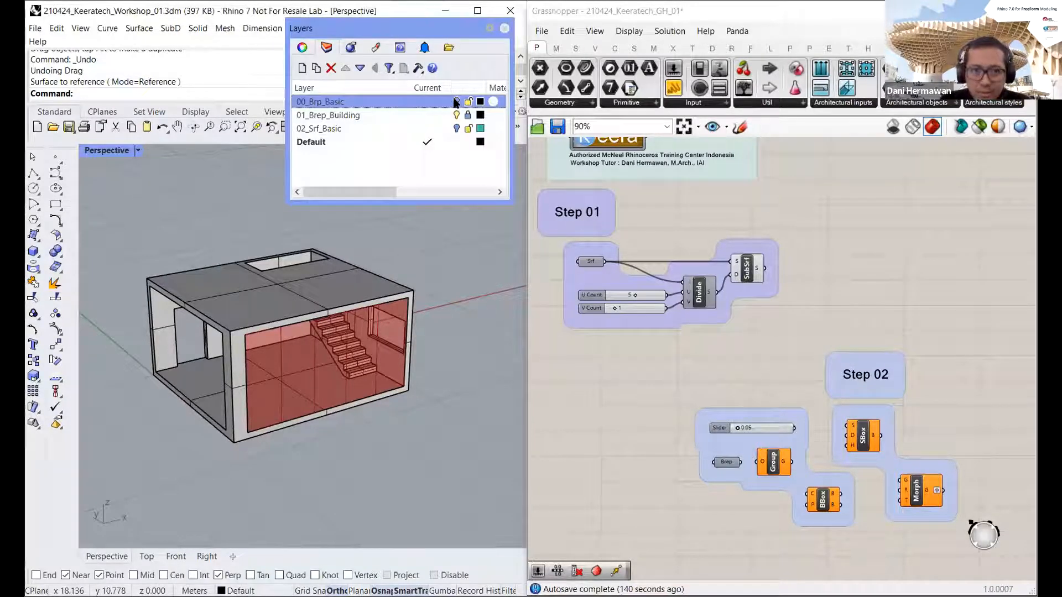
{"action": "left_click", "coordinate": [455, 101]}
{"action": "left_click", "coordinate": [422, 327]}
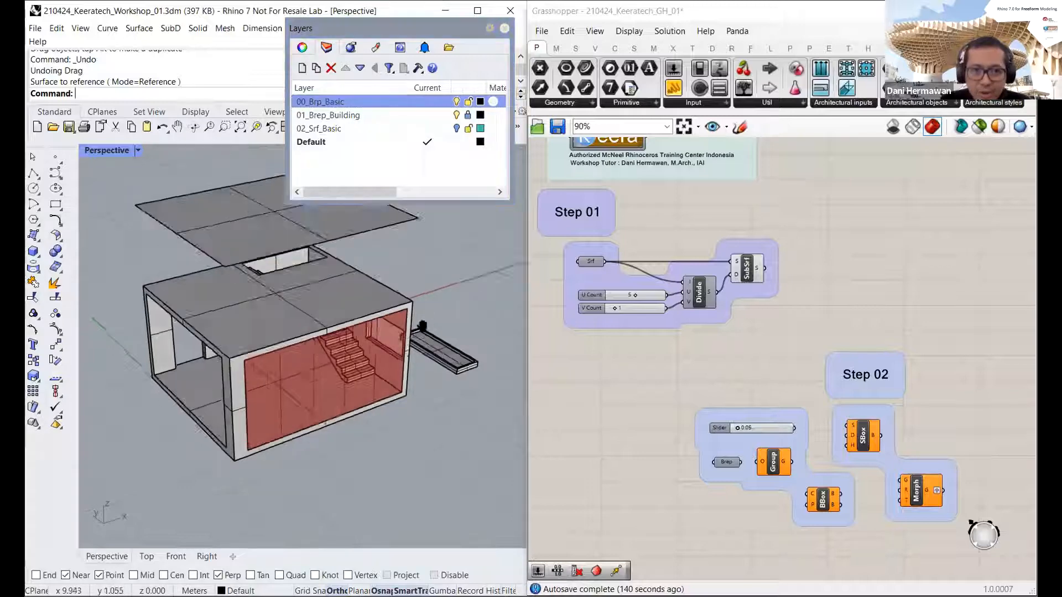
{"action": "right_click_drag", "start_coordinate": [422, 326], "coordinate": [314, 261]}
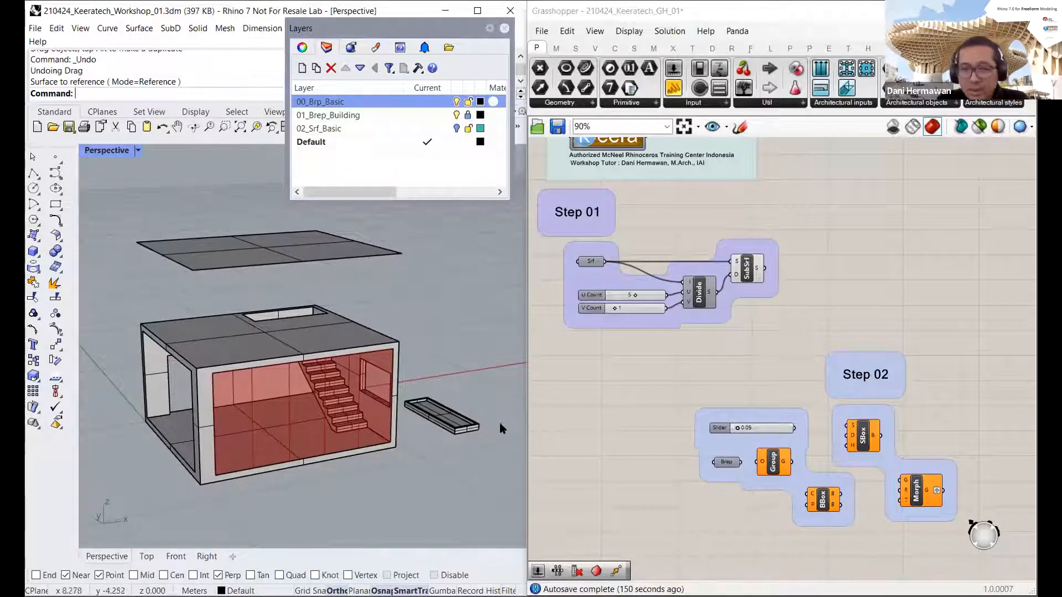
Step: Select the panel's frame and surface beside the building and check which geometry the Step 02 Brep parameter references
{"action": "scroll", "coordinate": [596, 292], "scroll_direction": "up", "scroll_amount": 3}
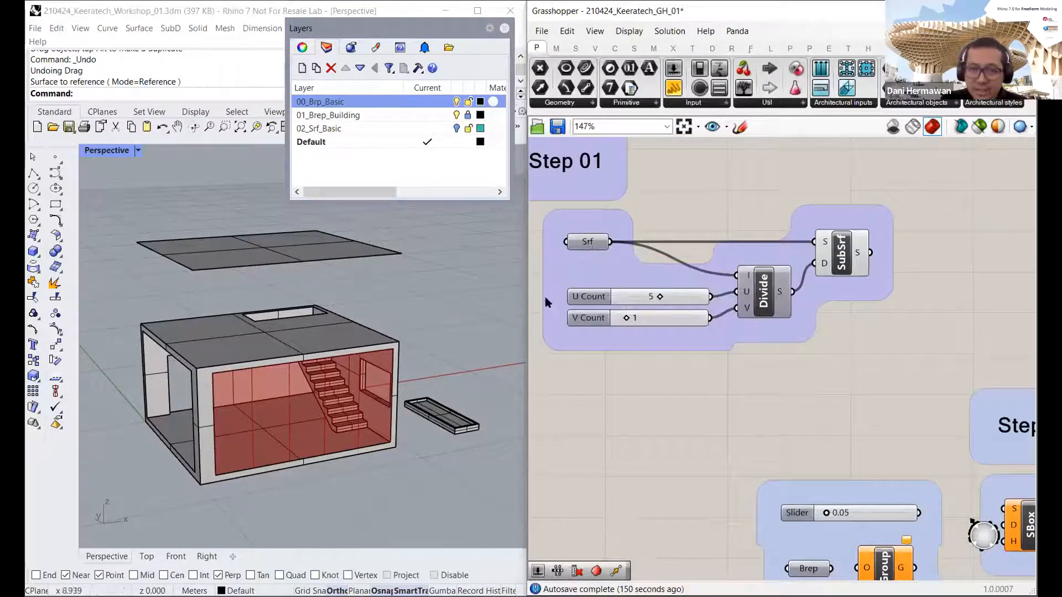
{"action": "scroll", "coordinate": [635, 331], "scroll_direction": "down", "scroll_amount": 3}
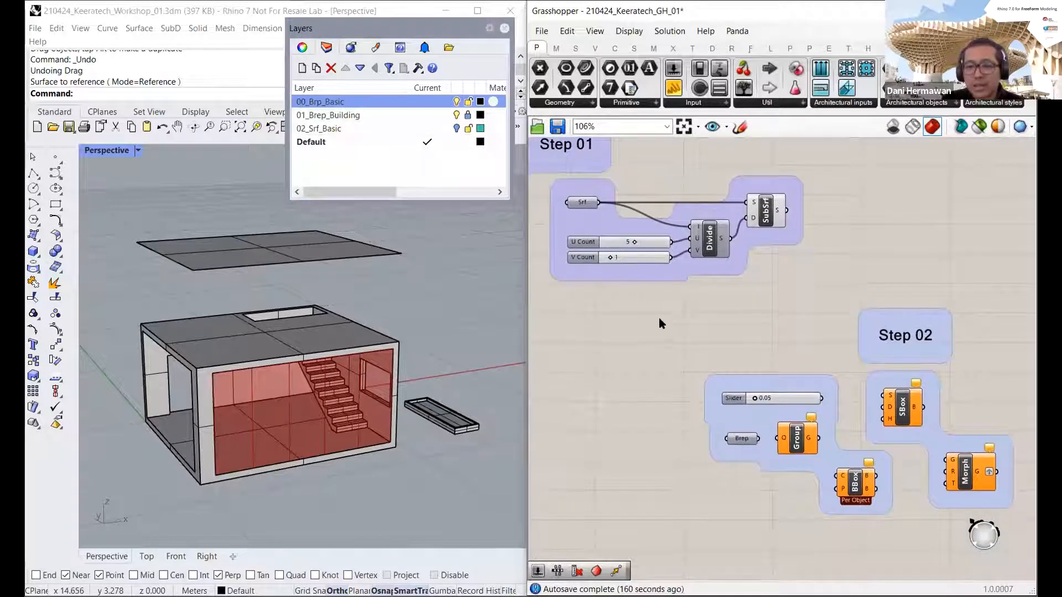
{"action": "right_click_drag", "start_coordinate": [698, 350], "coordinate": [652, 309]}
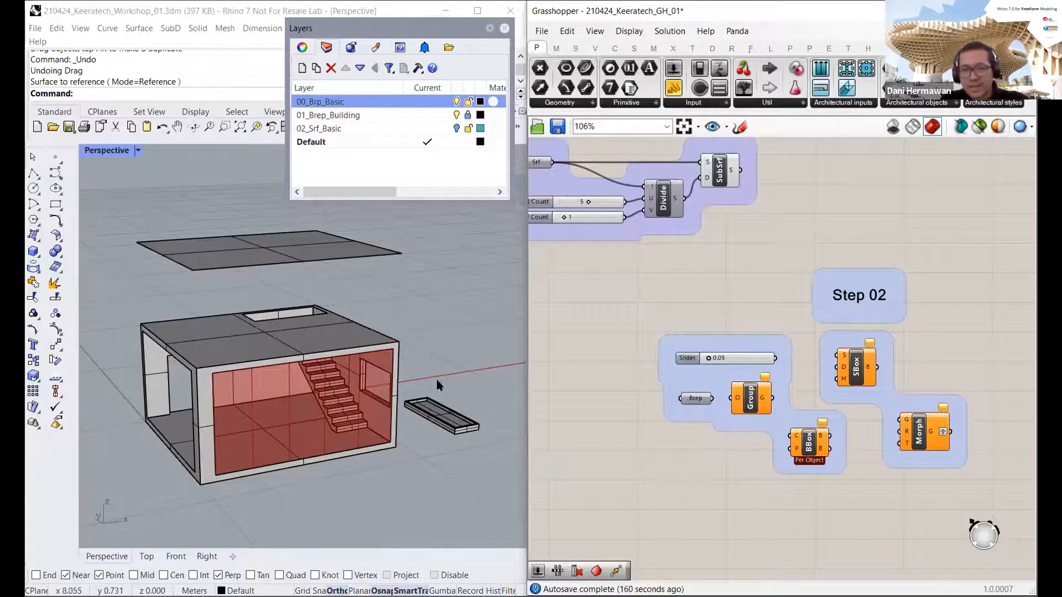
{"action": "scroll", "coordinate": [446, 376], "scroll_direction": "up", "scroll_amount": 5}
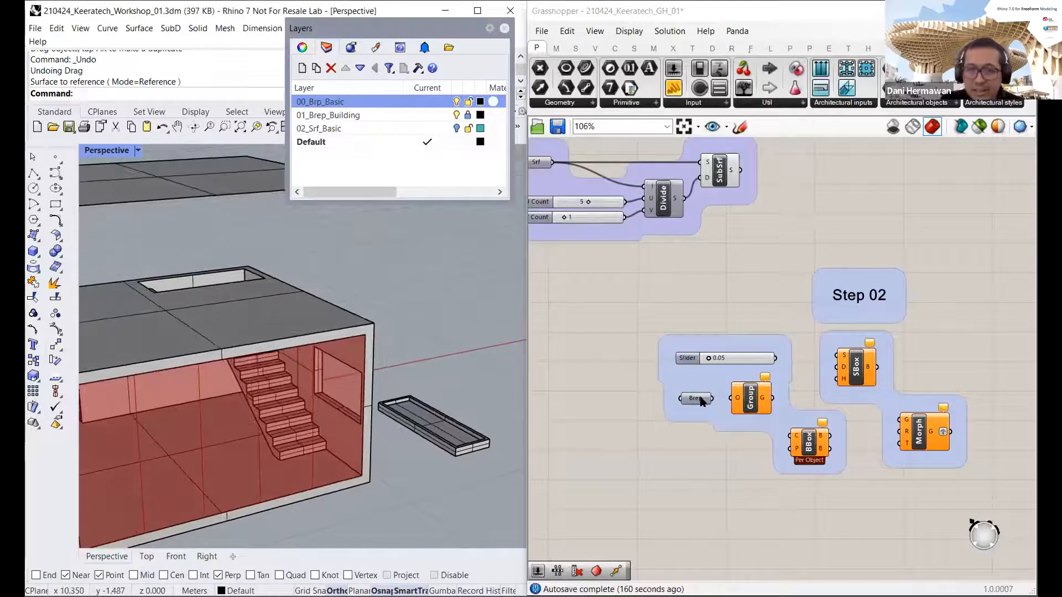
{"action": "right_click_drag", "start_coordinate": [452, 422], "coordinate": [443, 362], "text": "shift"}
{"action": "scroll", "coordinate": [688, 400], "scroll_direction": "up", "scroll_amount": 1}
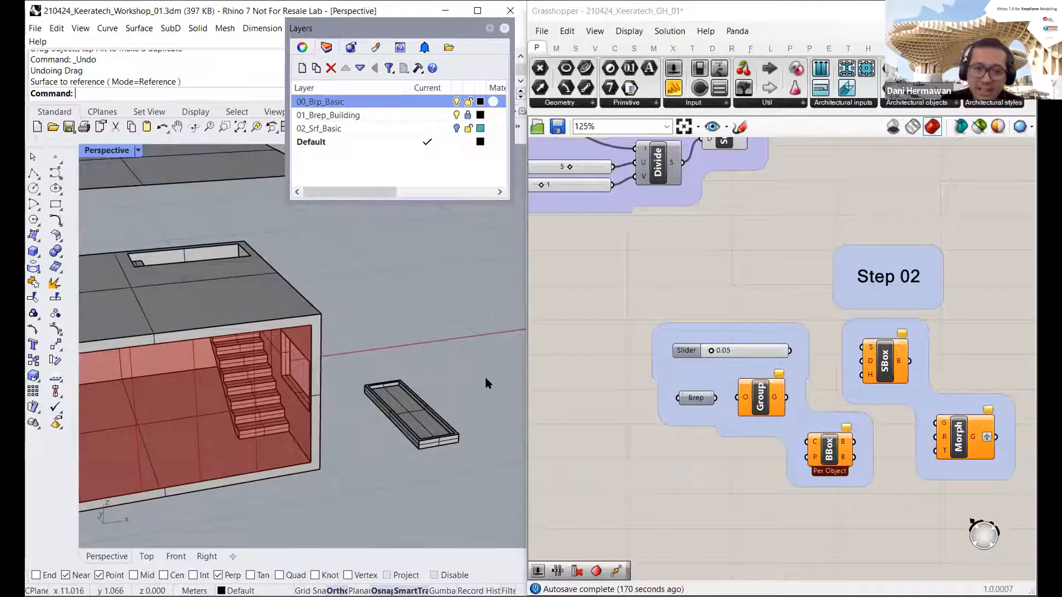
{"action": "left_click_drag", "start_coordinate": [495, 314], "coordinate": [356, 498]}
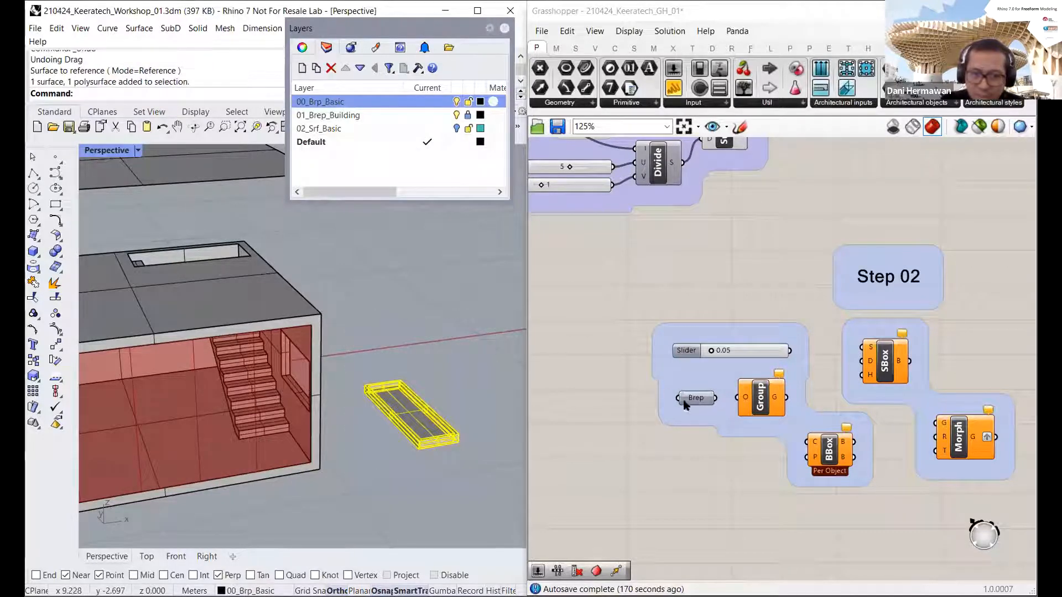
{"action": "left_click", "coordinate": [691, 462]}
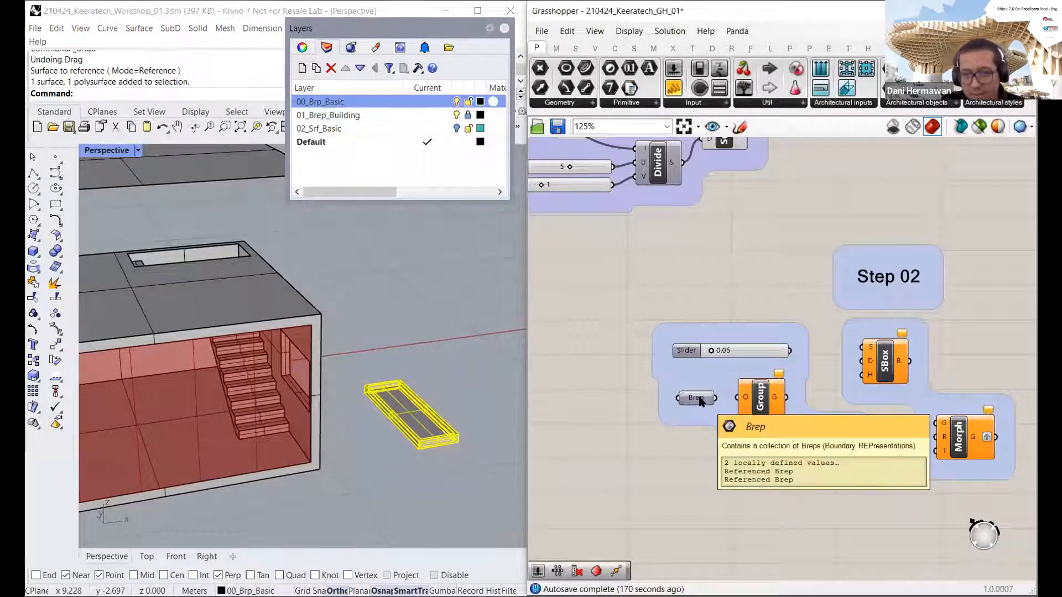
{"action": "scroll", "coordinate": [698, 401], "scroll_direction": "up", "scroll_amount": 4}
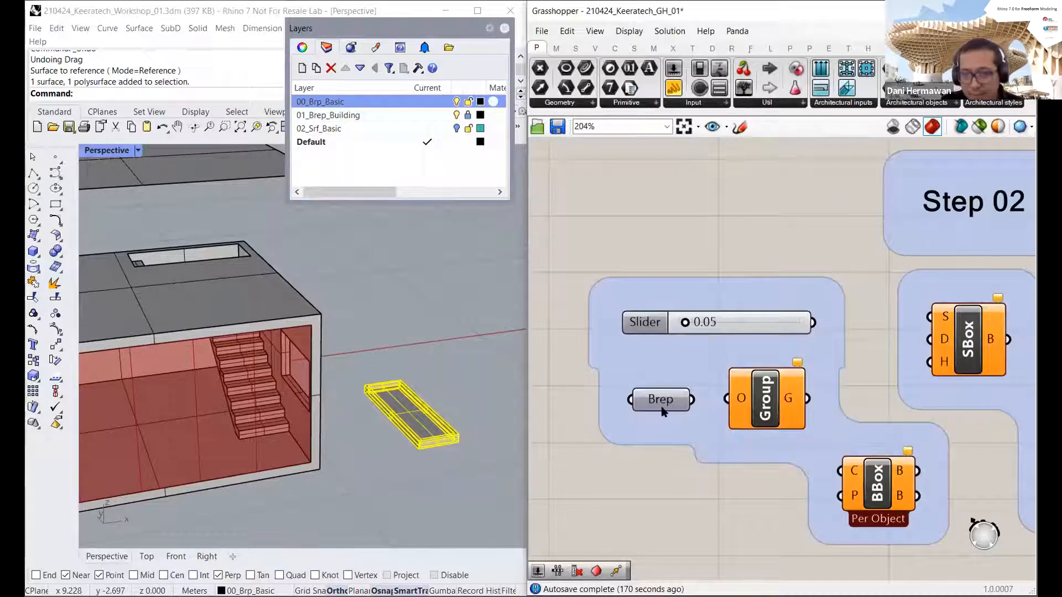
Step: Select the panel's surface and frame separately, select both together, and clear the selection
{"action": "left_click", "coordinate": [408, 403]}
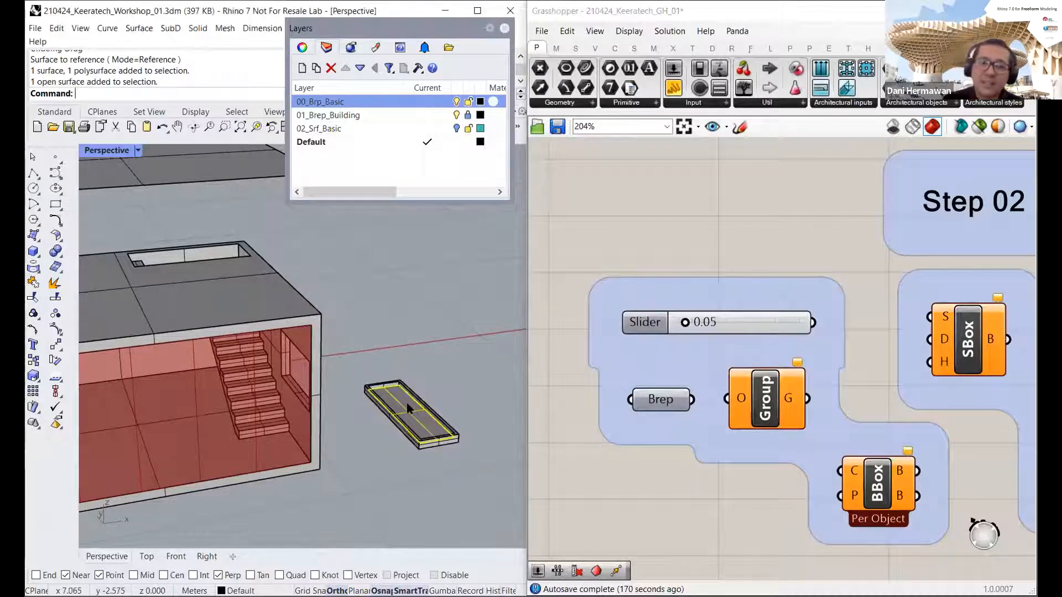
{"action": "left_click", "coordinate": [440, 352]}
{"action": "left_click", "coordinate": [426, 404]}
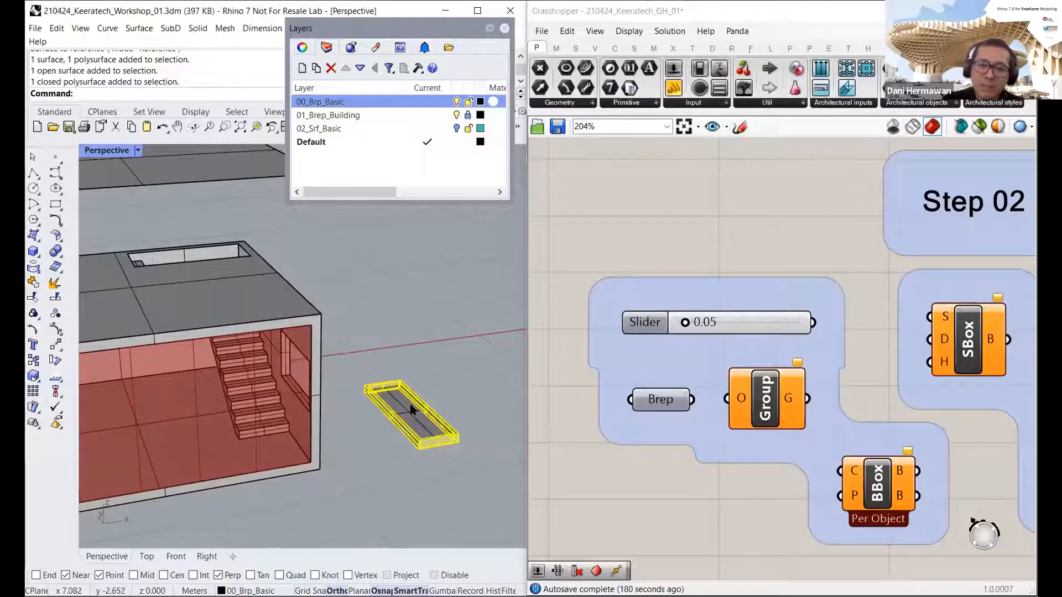
{"action": "left_click", "coordinate": [409, 408], "text": "shift"}
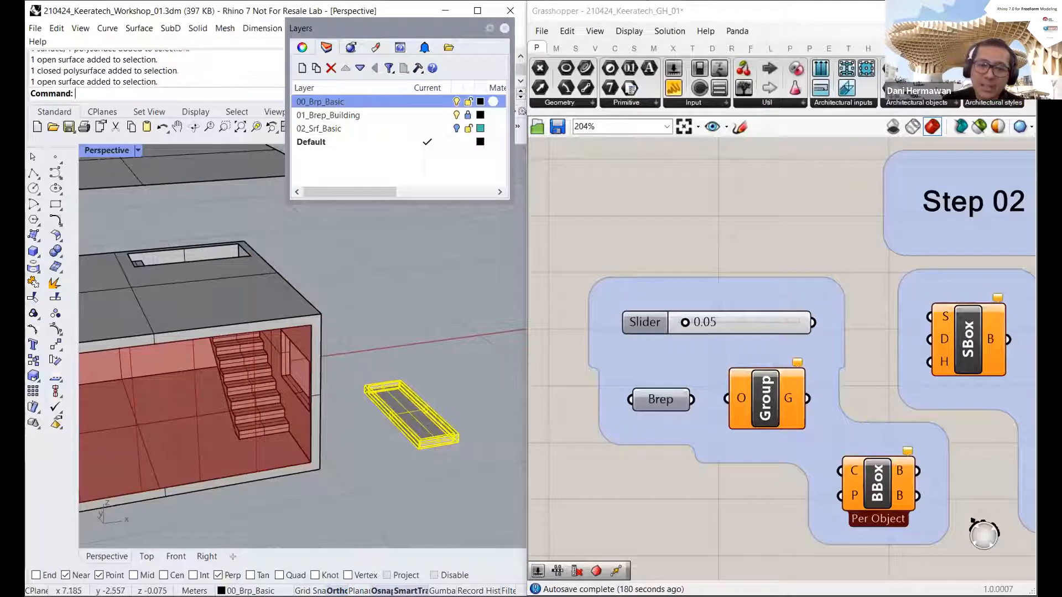
{"action": "left_click", "coordinate": [427, 355]}
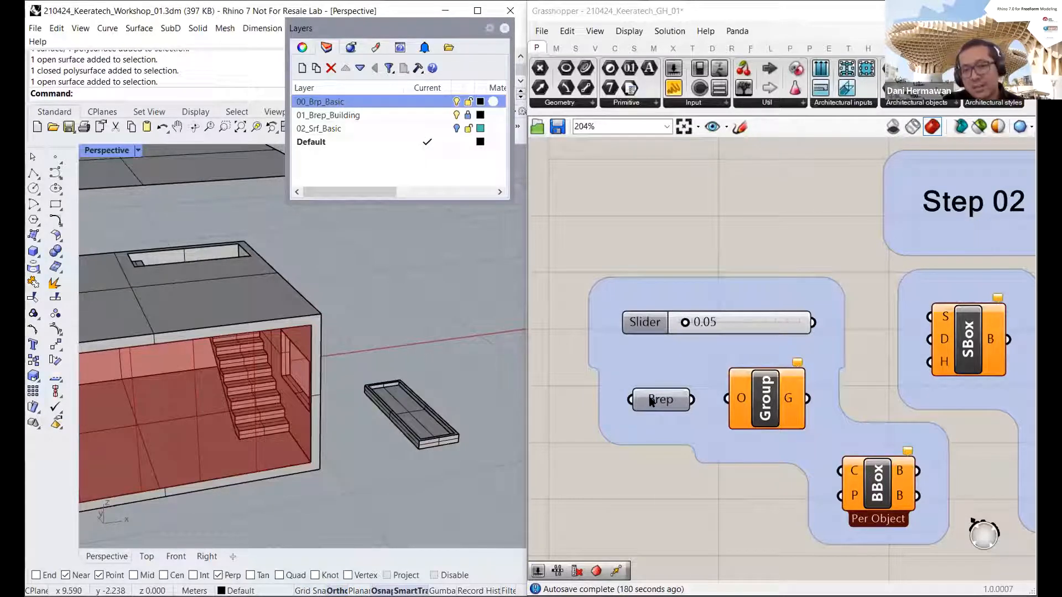
{"action": "mouse_move", "coordinate": [668, 406]}
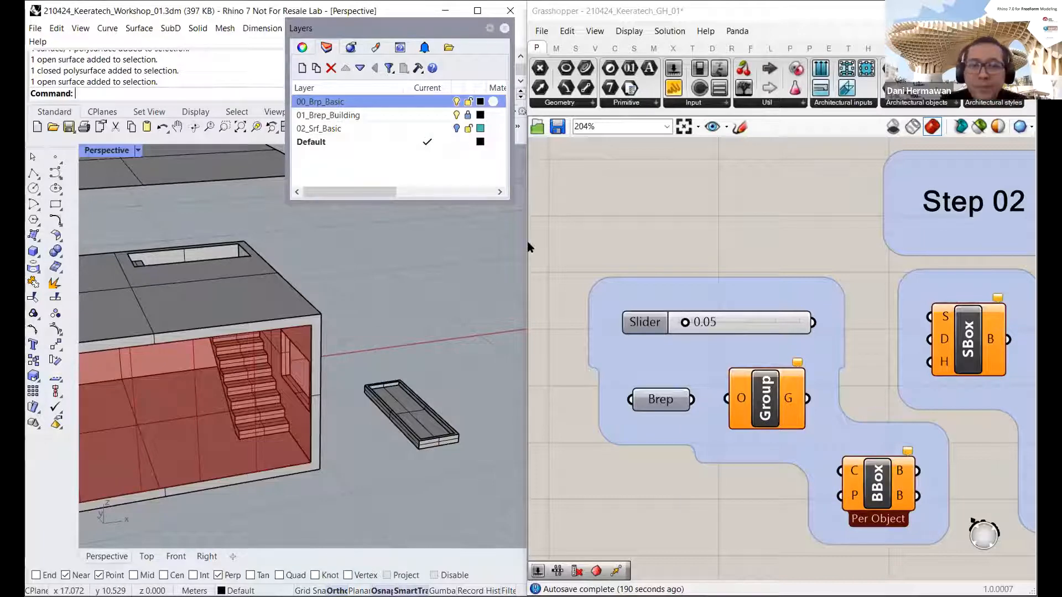
Step: Hide the 00_Brp_Basic layer and check the Srf parameter in Step 01 and the Brep parameter in Step 02
{"action": "left_click", "coordinate": [457, 101]}
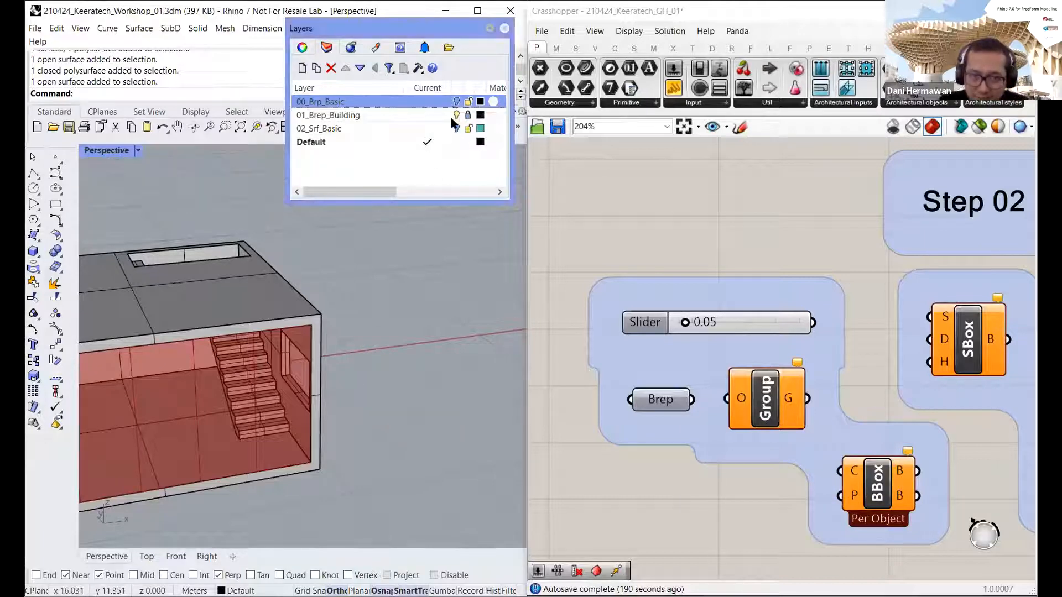
{"action": "scroll", "coordinate": [603, 290], "scroll_direction": "down", "scroll_amount": 5}
{"action": "right_click_drag", "start_coordinate": [649, 290], "coordinate": [777, 439]}
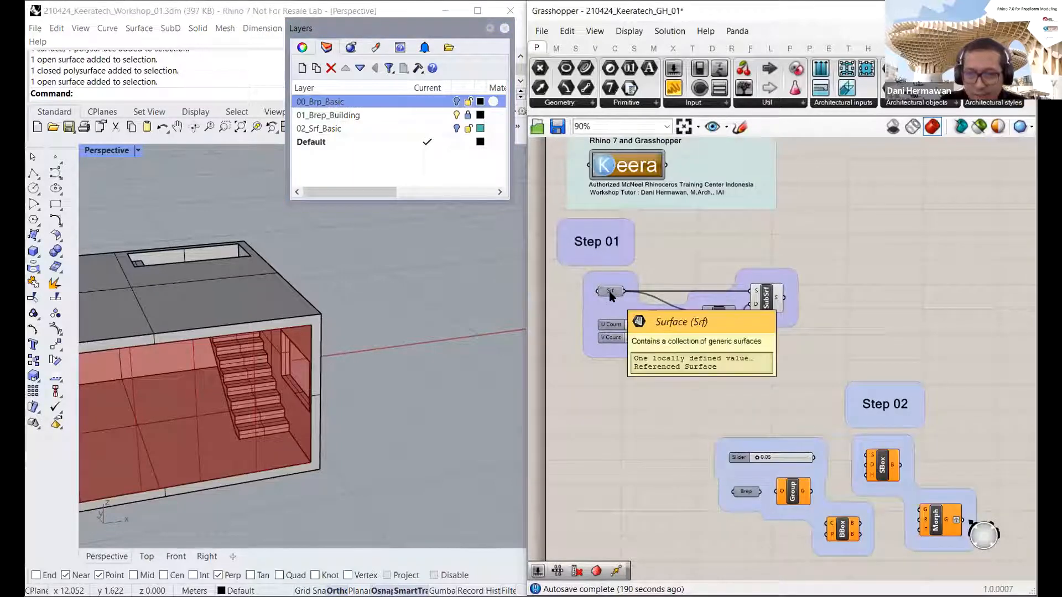
{"action": "right_click_drag", "start_coordinate": [816, 481], "coordinate": [755, 407]}
{"action": "scroll", "coordinate": [742, 401], "scroll_direction": "up", "scroll_amount": 1}
{"action": "scroll", "coordinate": [744, 404], "scroll_direction": "up", "scroll_amount": 1}
{"action": "right_click_drag", "start_coordinate": [351, 382], "coordinate": [385, 389]}
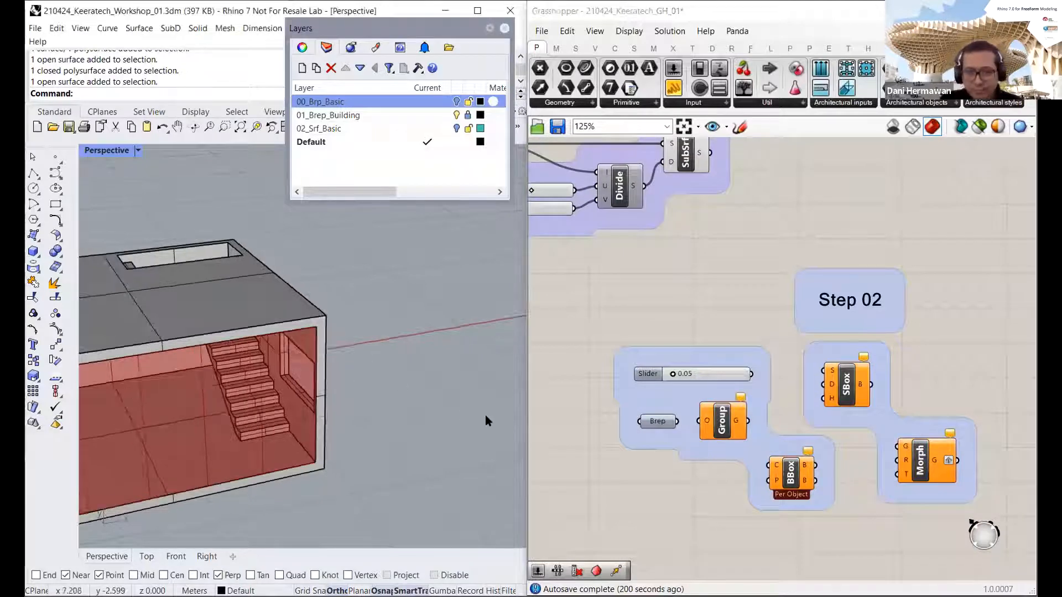
{"action": "scroll", "coordinate": [708, 429], "scroll_direction": "up", "scroll_amount": 3}
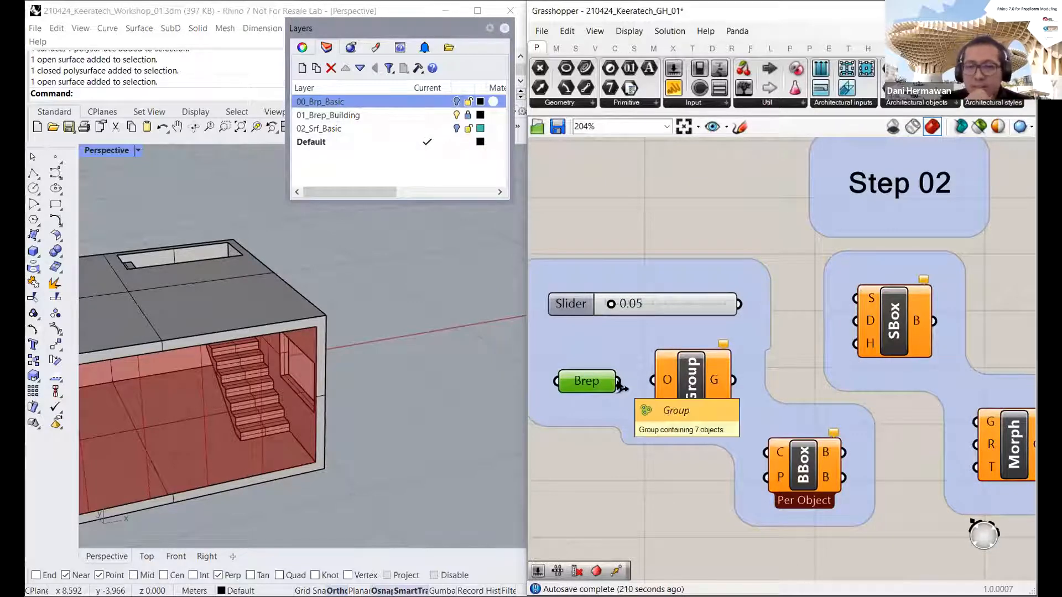
{"action": "scroll", "coordinate": [622, 387], "scroll_direction": "down", "scroll_amount": 2}
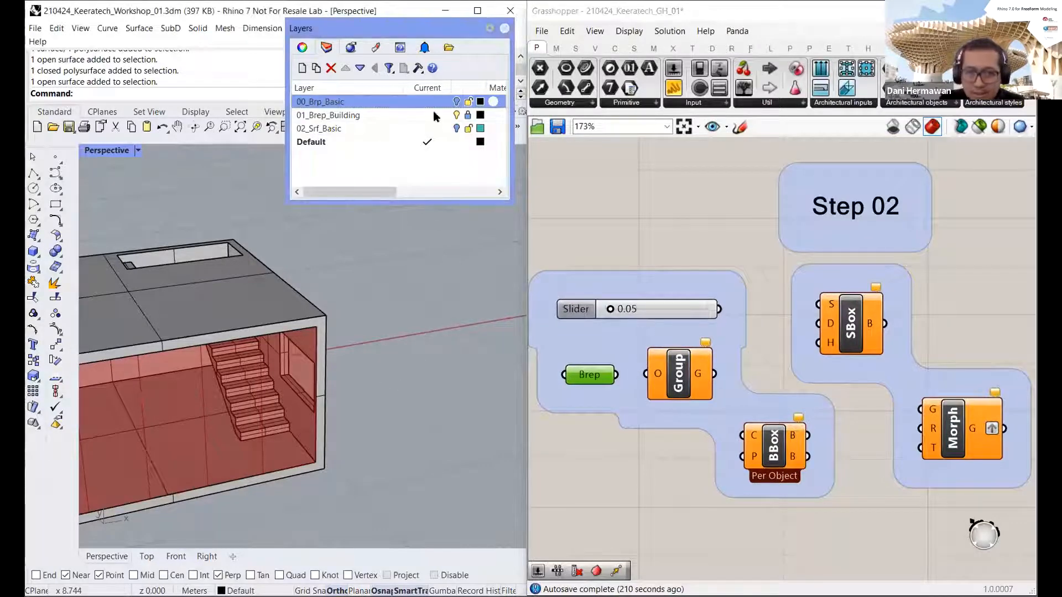
Step: Show the 00_Brp_Basic layer again, select the panel beside the building to point it out, and clear the selection
{"action": "left_click", "coordinate": [456, 101]}
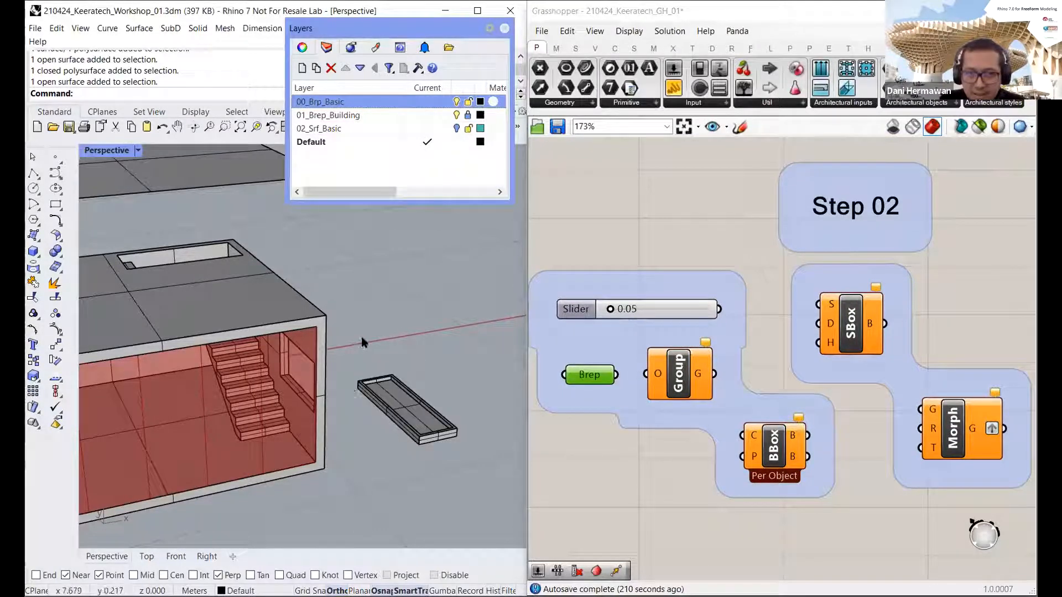
{"action": "left_click_drag", "start_coordinate": [349, 334], "coordinate": [477, 460]}
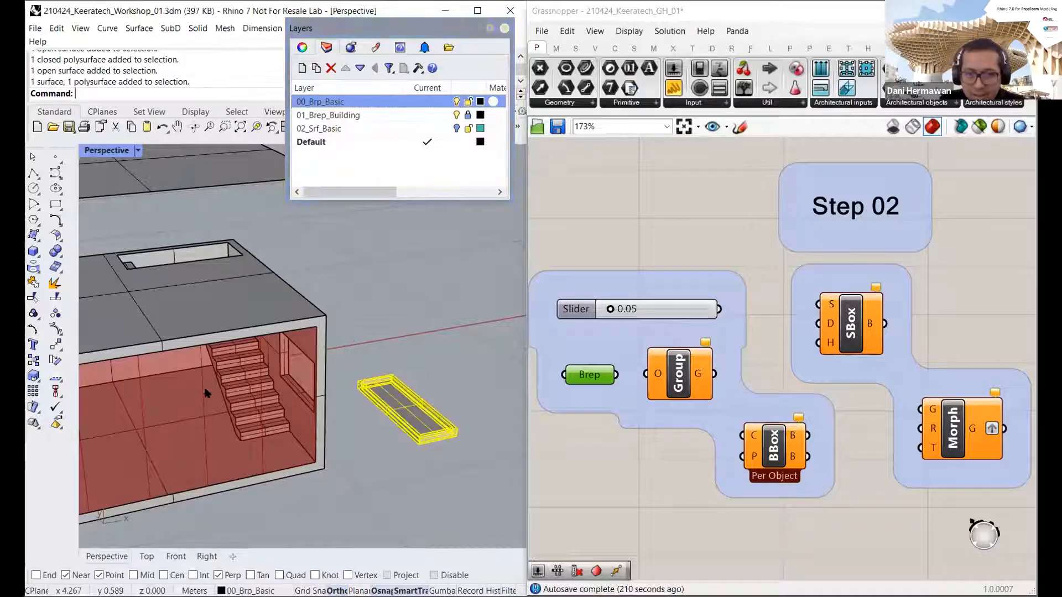
{"action": "scroll", "coordinate": [243, 354], "scroll_direction": "down", "scroll_amount": 2}
{"action": "right_click_drag", "start_coordinate": [289, 338], "coordinate": [158, 380]}
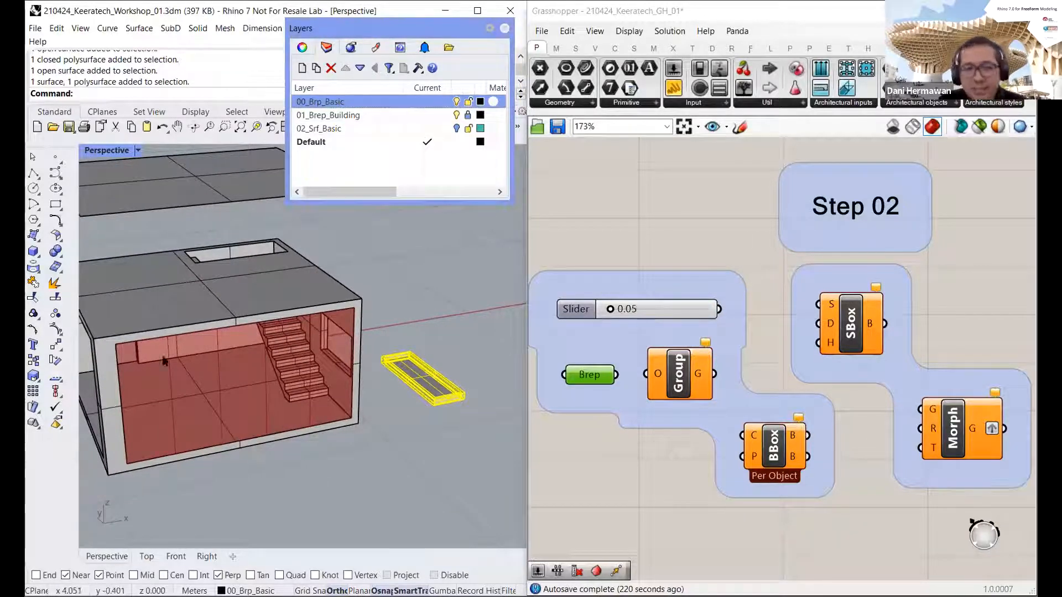
{"action": "left_click", "coordinate": [445, 317]}
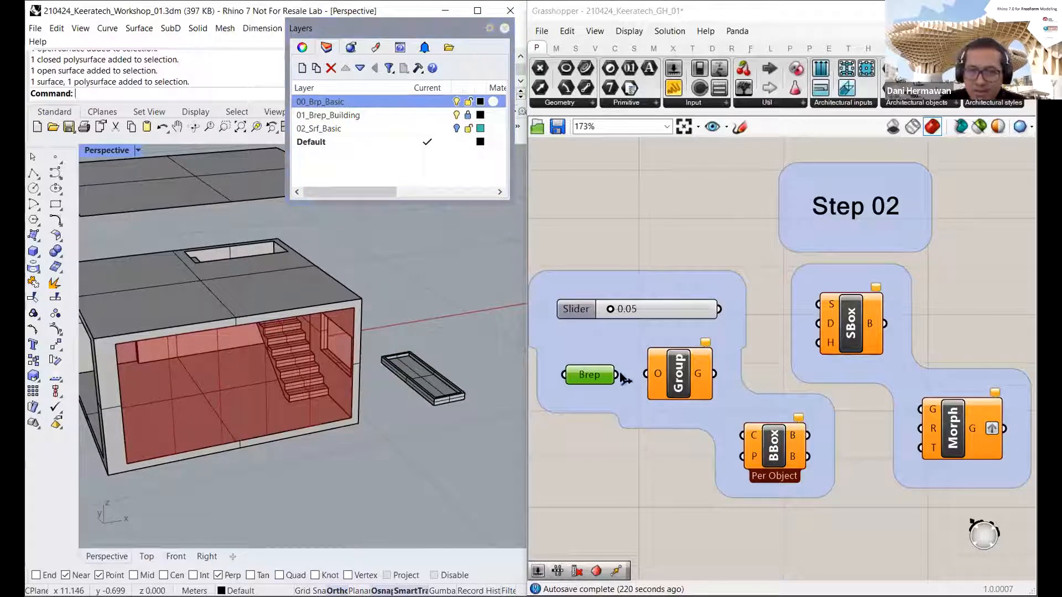
Step: Connect the Brep parameter to the Group component's O input and turn on the Group component's preview
{"action": "left_click_drag", "start_coordinate": [619, 380], "coordinate": [653, 379]}
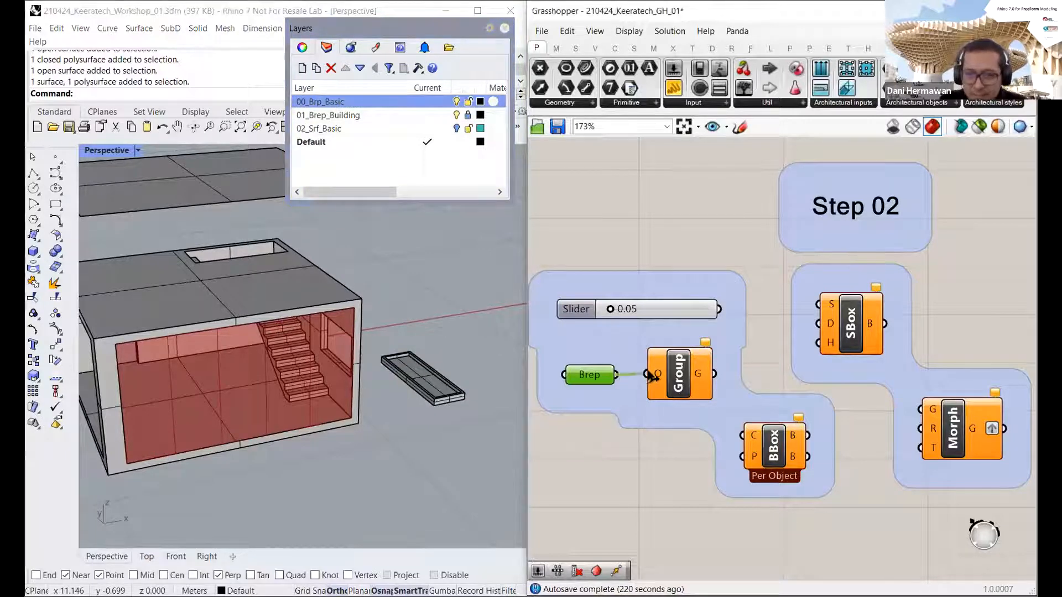
{"action": "left_click", "coordinate": [650, 390]}
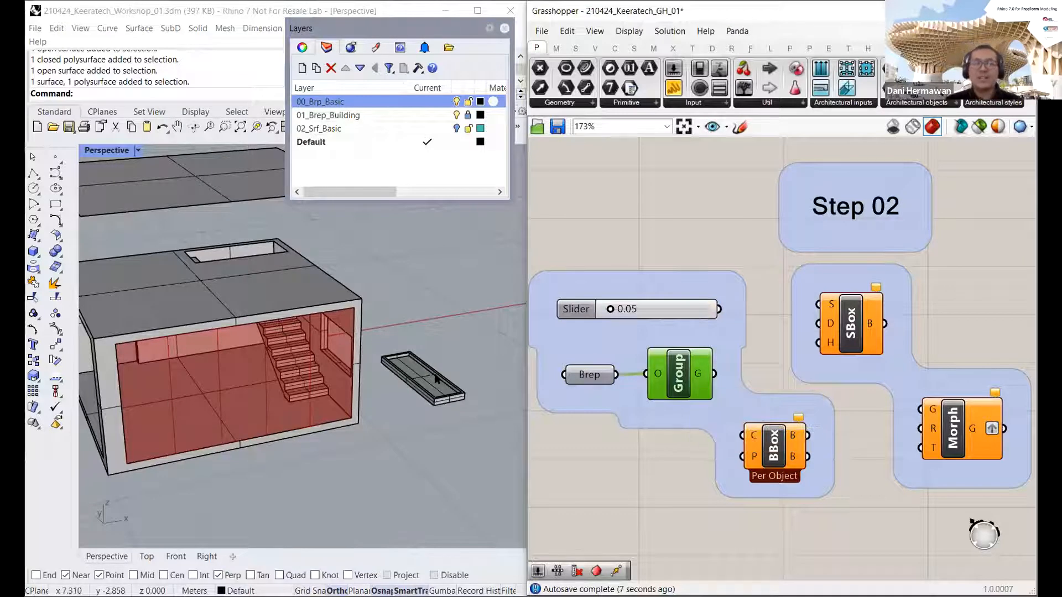
{"action": "left_click", "coordinate": [618, 269]}
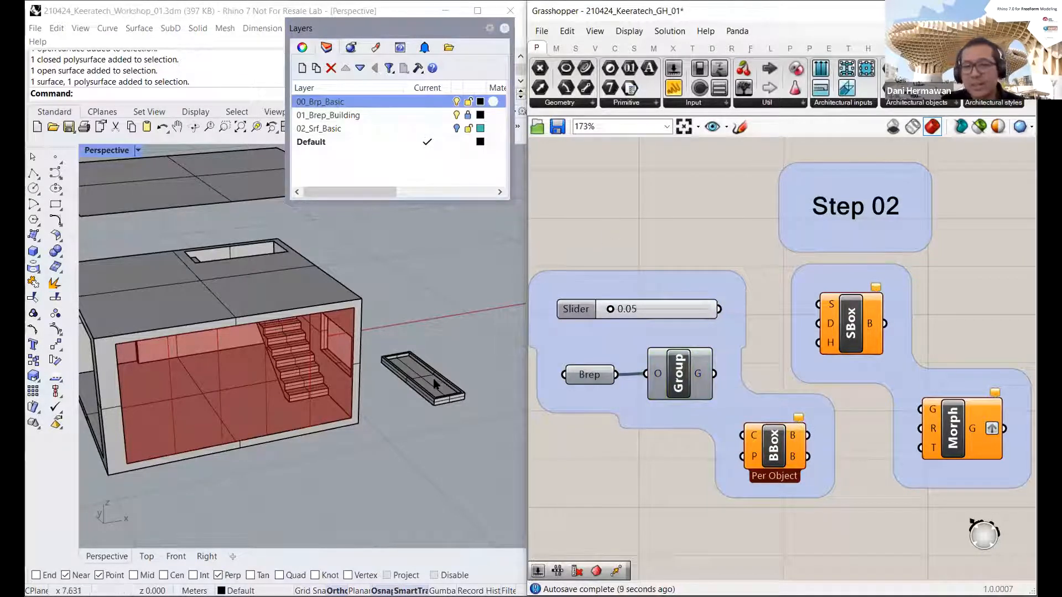
{"action": "left_click", "coordinate": [669, 384]}
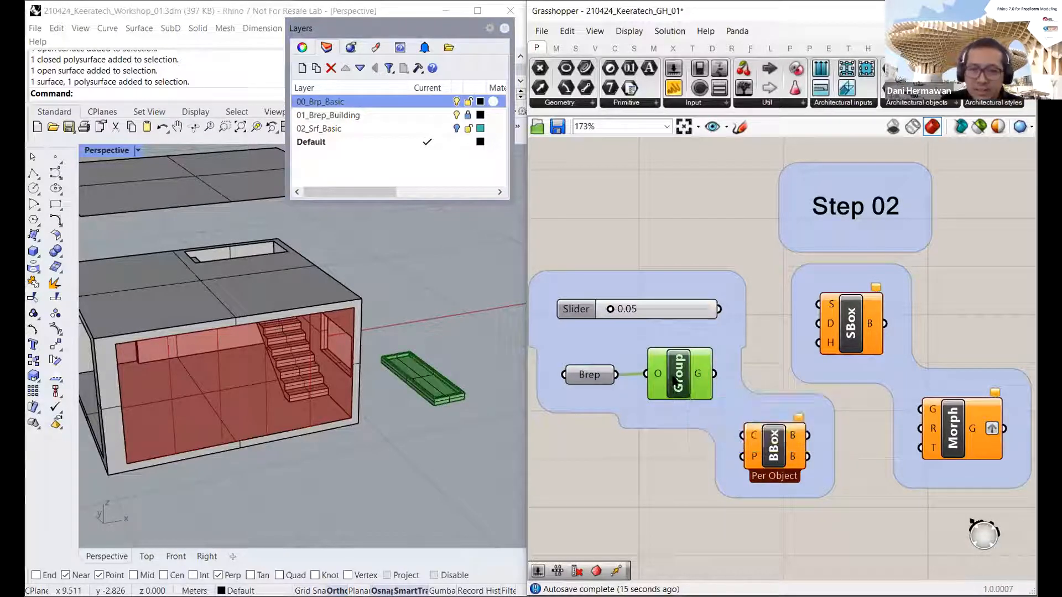
{"action": "left_click", "coordinate": [670, 236]}
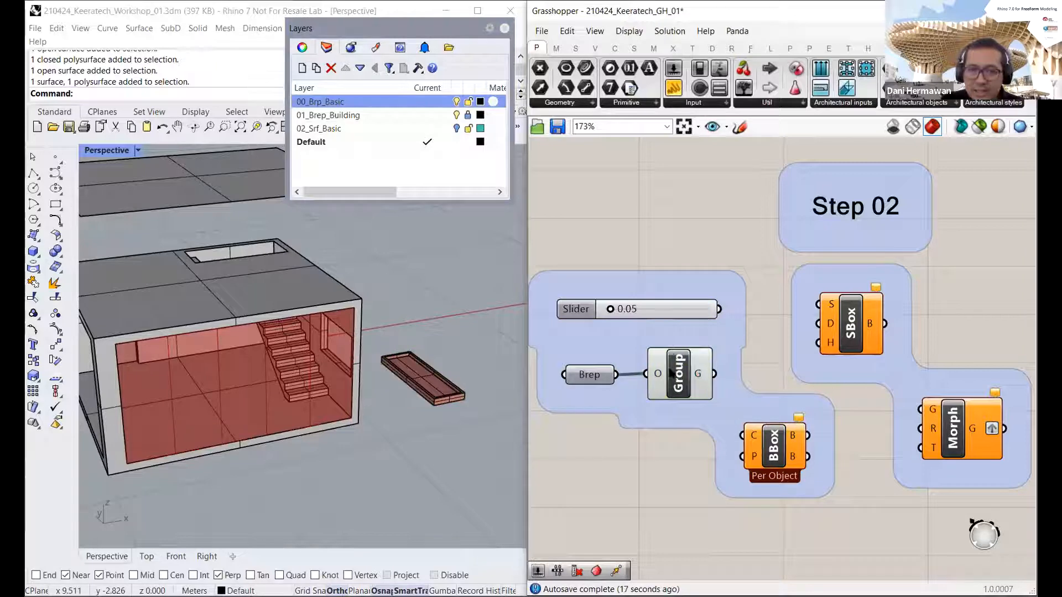
{"action": "right_click_drag", "start_coordinate": [442, 376], "coordinate": [446, 399]}
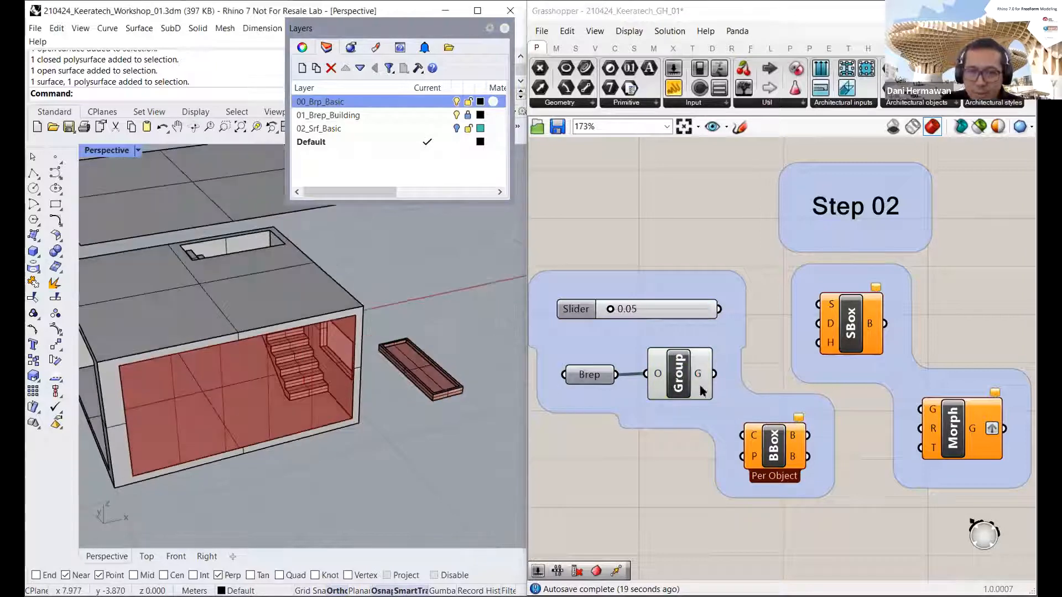
Step: Toggle the Group component's preview off and on again to compare it with the panel in the viewport, and clear the selection
{"action": "left_click", "coordinate": [678, 378]}
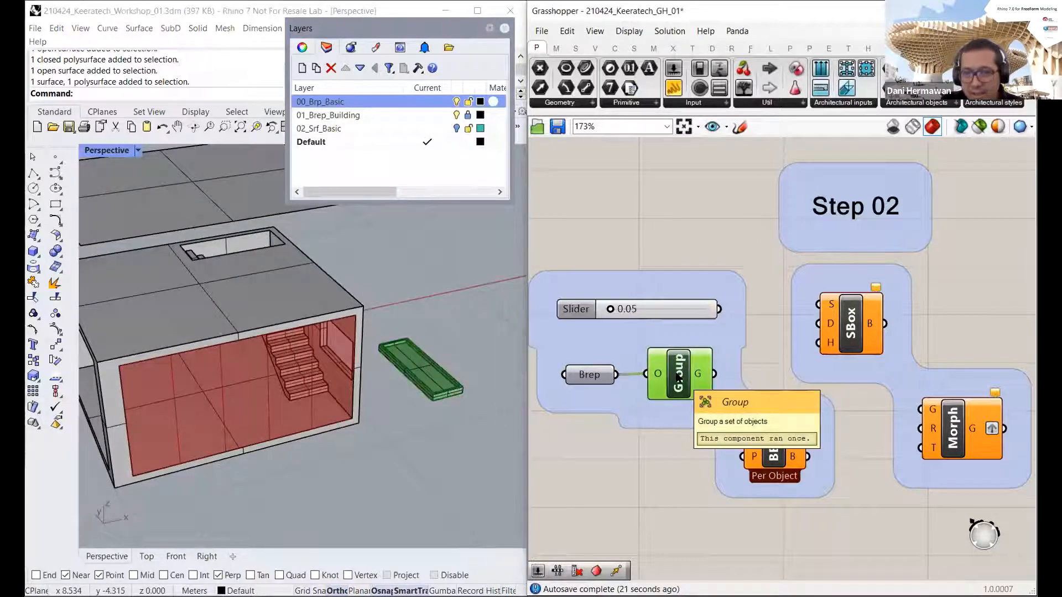
{"action": "right_click", "coordinate": [677, 378]}
{"action": "left_click", "coordinate": [696, 394]}
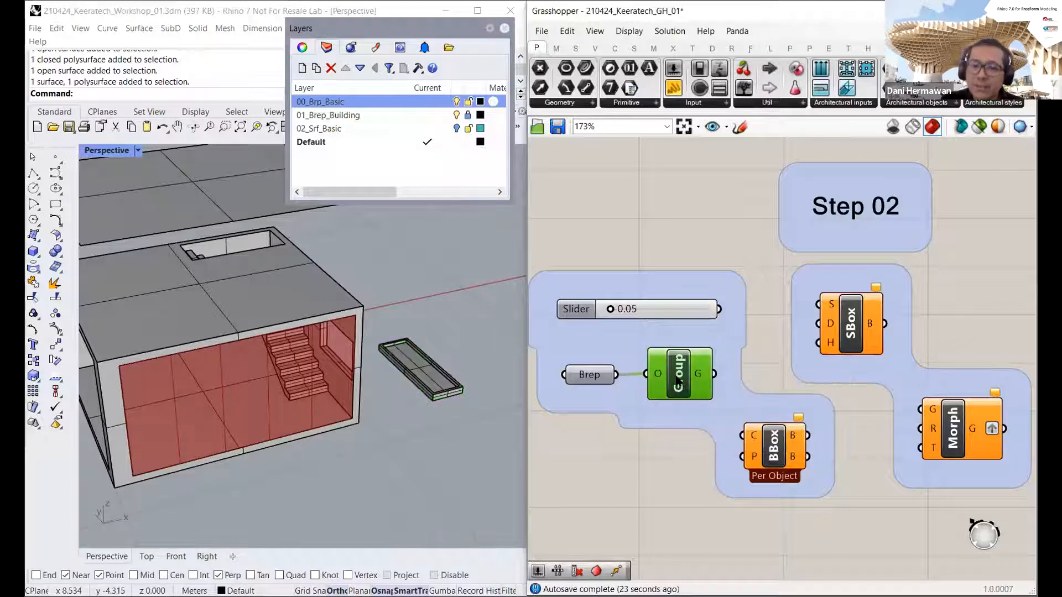
{"action": "right_click", "coordinate": [678, 380]}
{"action": "left_click", "coordinate": [699, 403]}
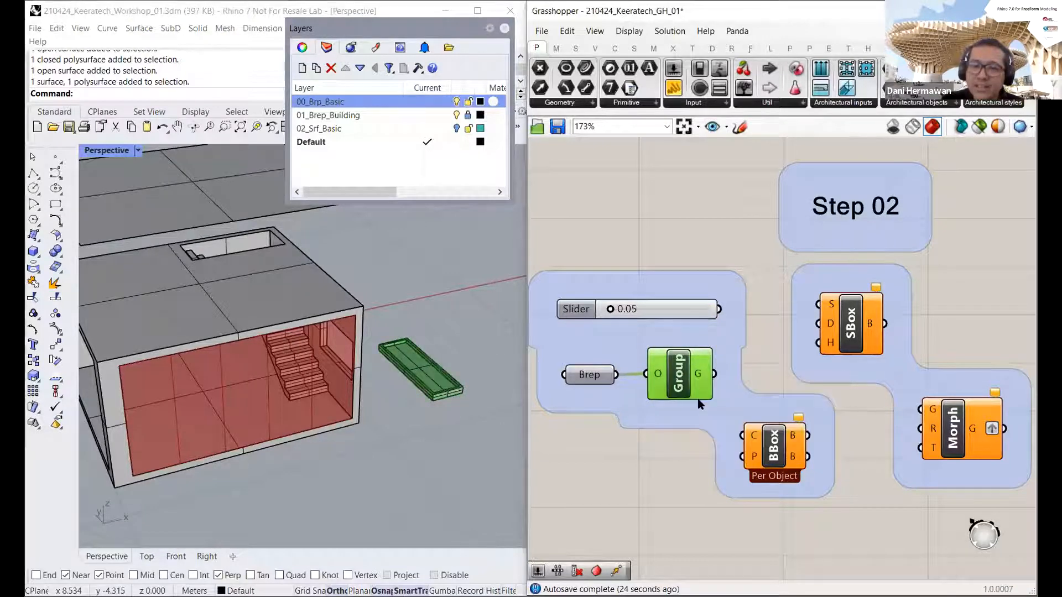
{"action": "right_click", "coordinate": [680, 374]}
{"action": "left_click", "coordinate": [718, 341]}
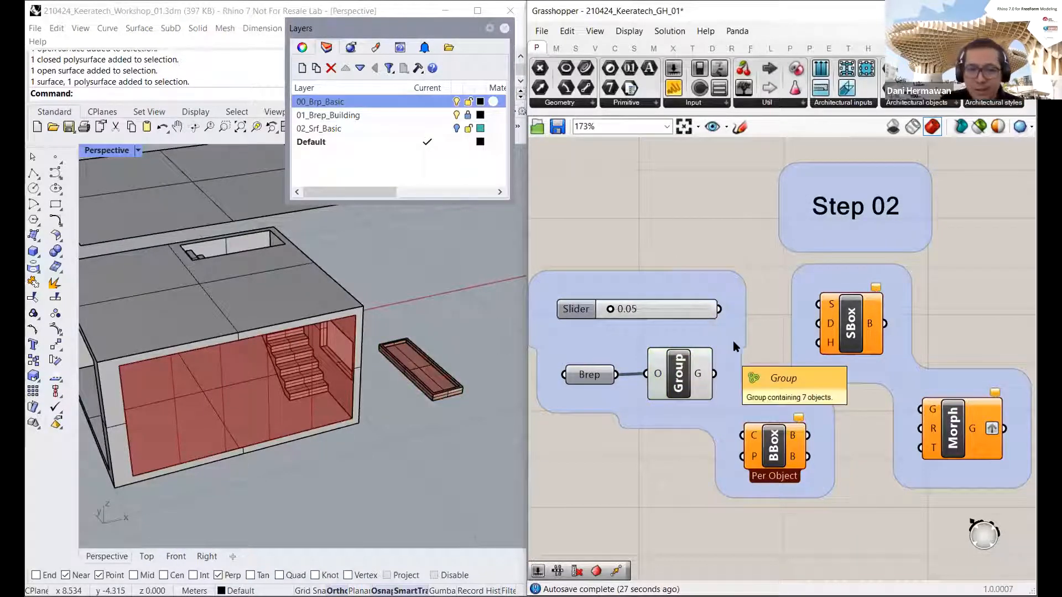
{"action": "right_click_drag", "start_coordinate": [732, 340], "coordinate": [738, 363]}
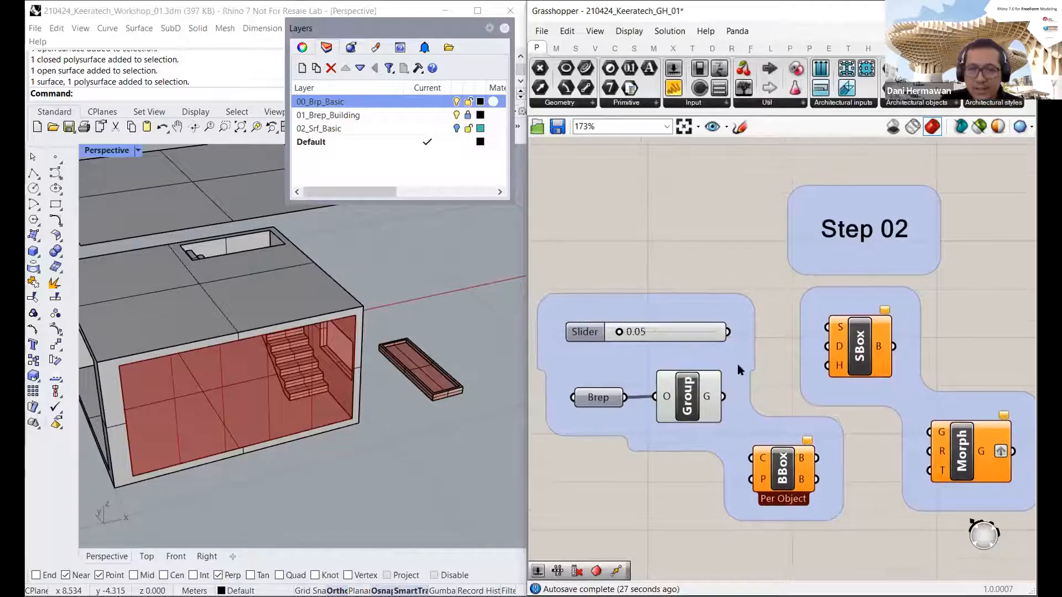
Step: Select the Group component, select the panel's surface and frame in the viewport to compare them, and clear the panel selection
{"action": "left_click", "coordinate": [691, 405]}
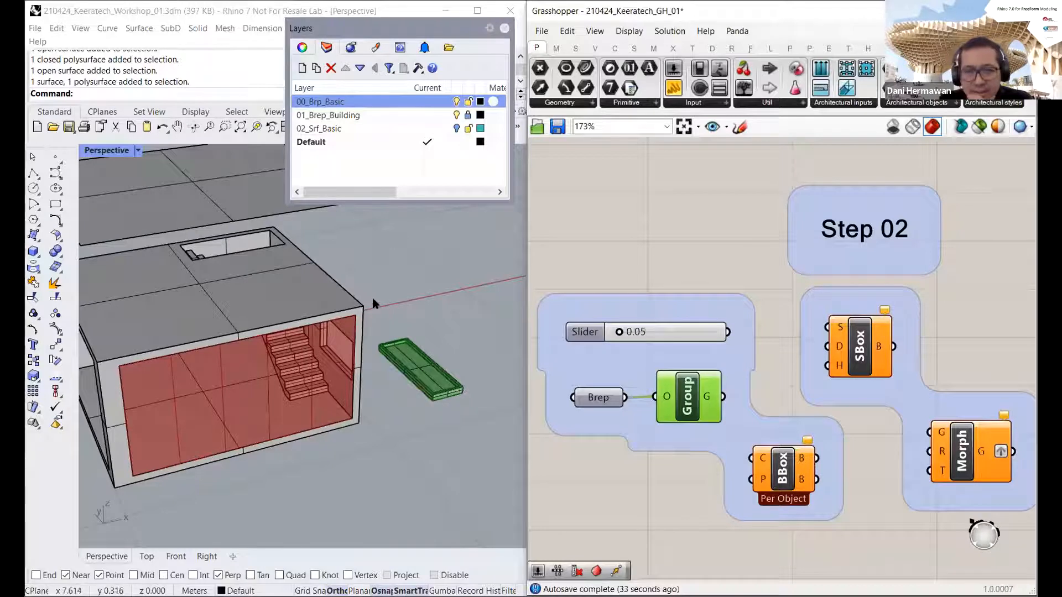
{"action": "left_click", "coordinate": [402, 379]}
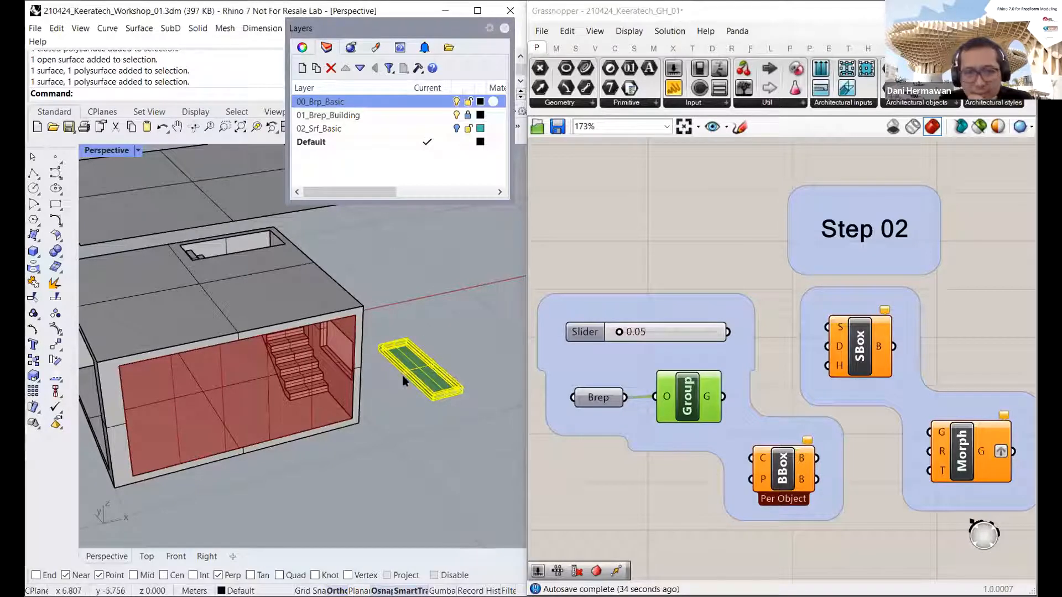
{"action": "left_click", "coordinate": [446, 350]}
{"action": "left_click_drag", "start_coordinate": [370, 303], "coordinate": [479, 428]}
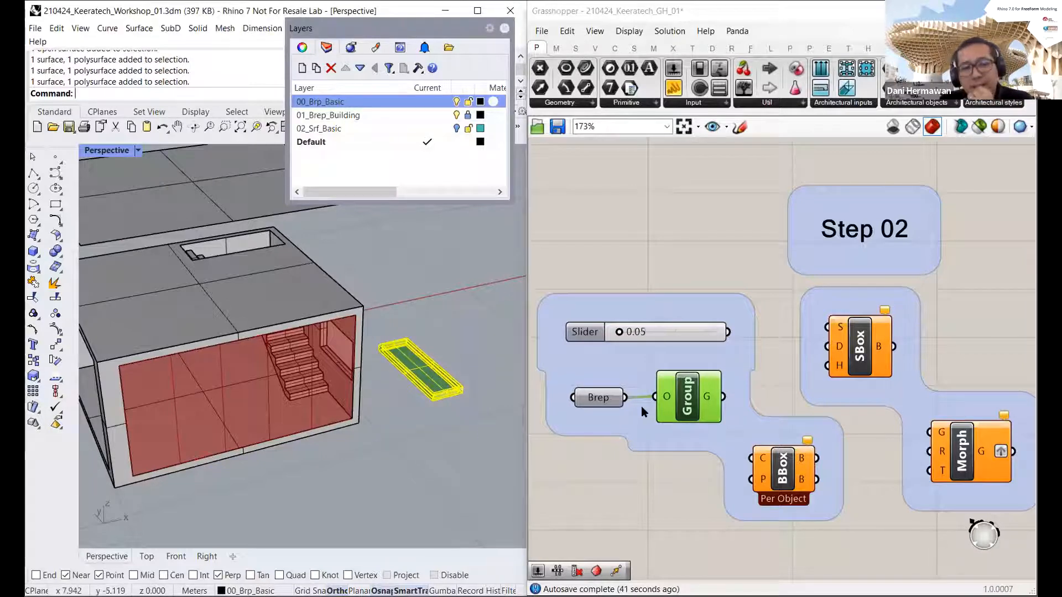
{"action": "left_click", "coordinate": [450, 294]}
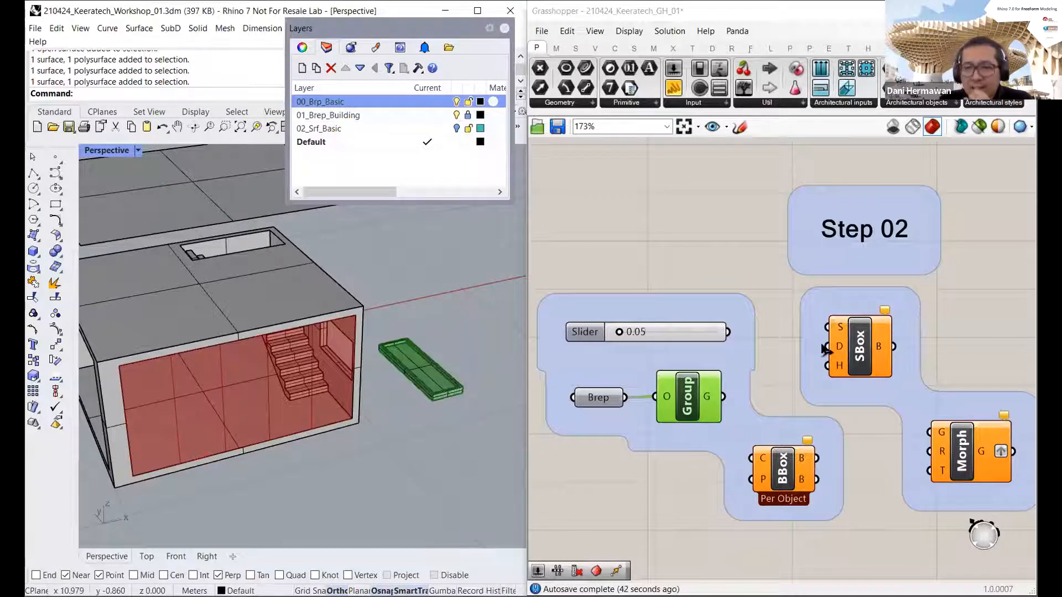
Step: Connect the Group component's G output to the BBox component's C input and select BBox
{"action": "right_click_drag", "start_coordinate": [766, 370], "coordinate": [742, 366]}
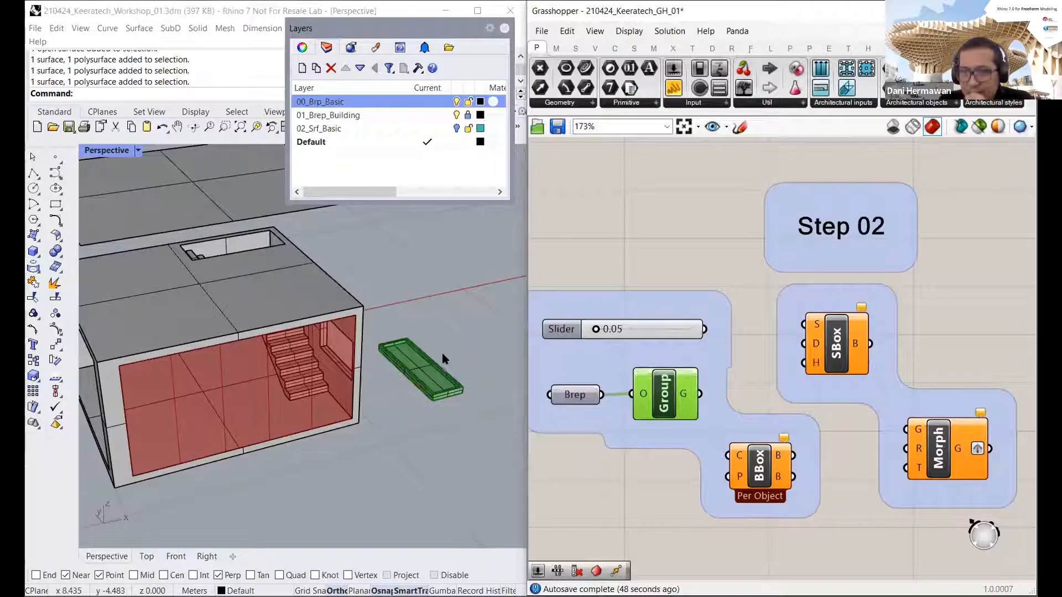
{"action": "left_click_drag", "start_coordinate": [700, 395], "coordinate": [729, 455]}
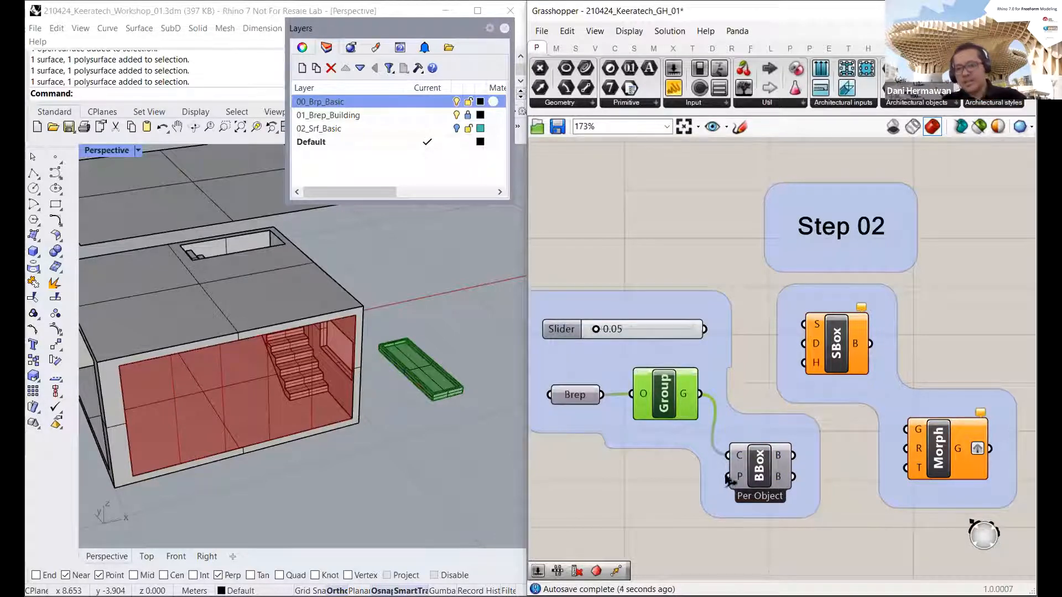
{"action": "left_click", "coordinate": [753, 469]}
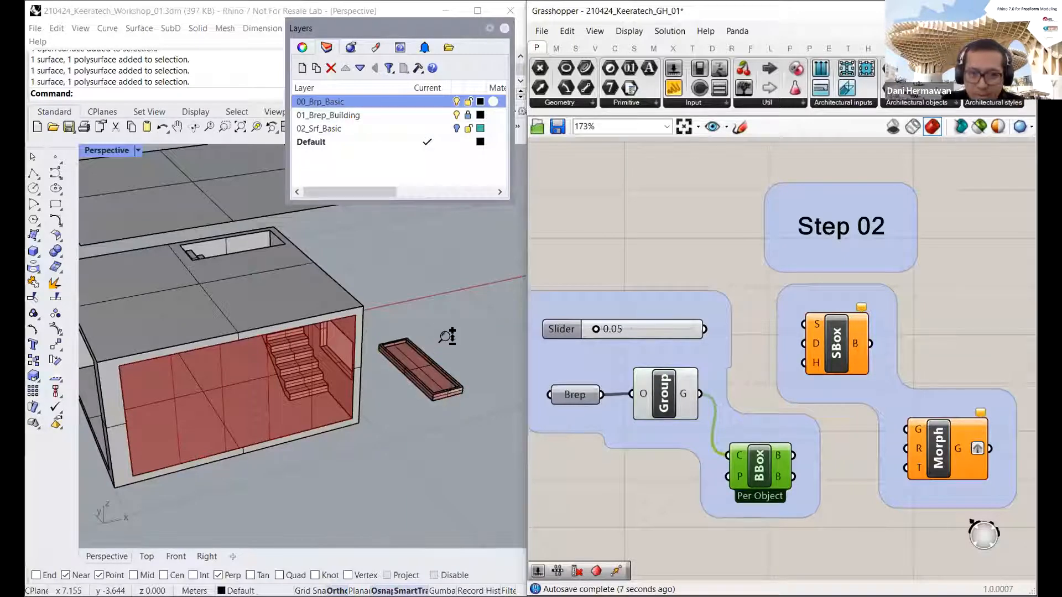
Step: Turn on the BBox component's preview and inspect the bounding box around the panel up close
{"action": "scroll", "coordinate": [447, 336], "scroll_direction": "up", "scroll_amount": 5}
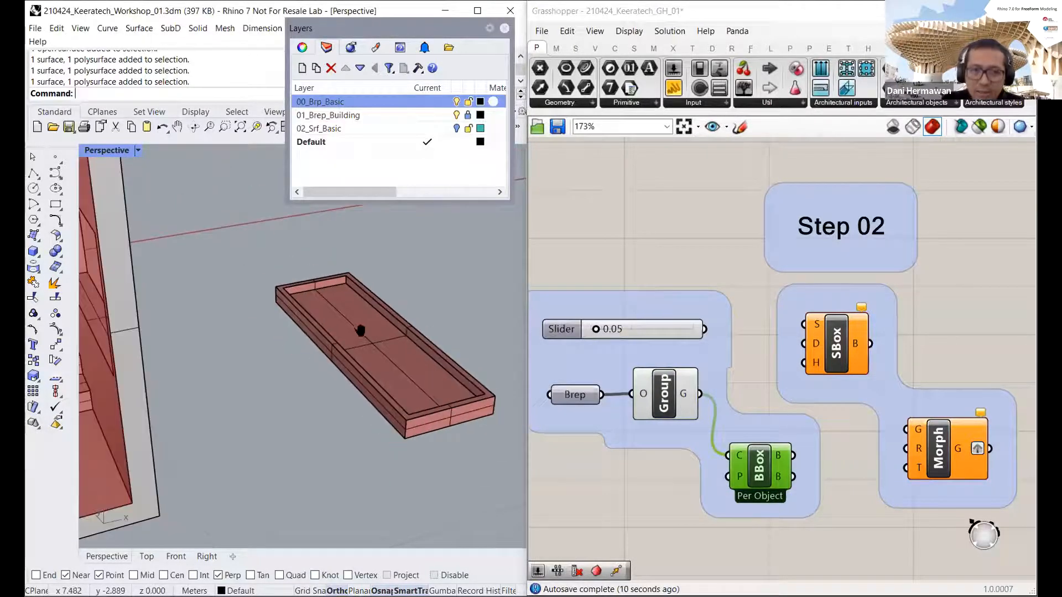
{"action": "scroll", "coordinate": [360, 330], "scroll_direction": "up", "scroll_amount": 3}
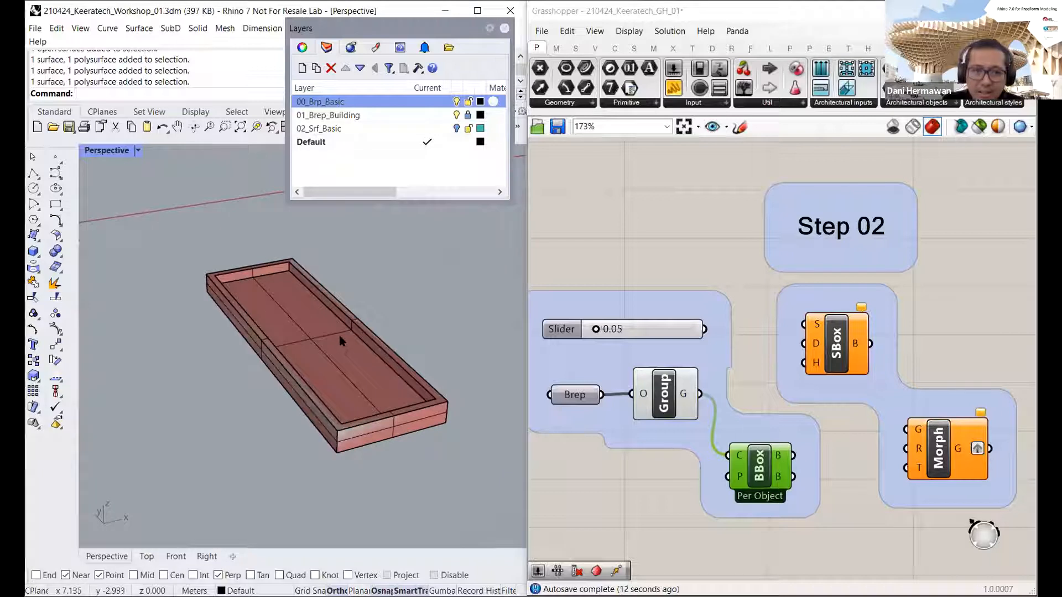
{"action": "left_click", "coordinate": [398, 289]}
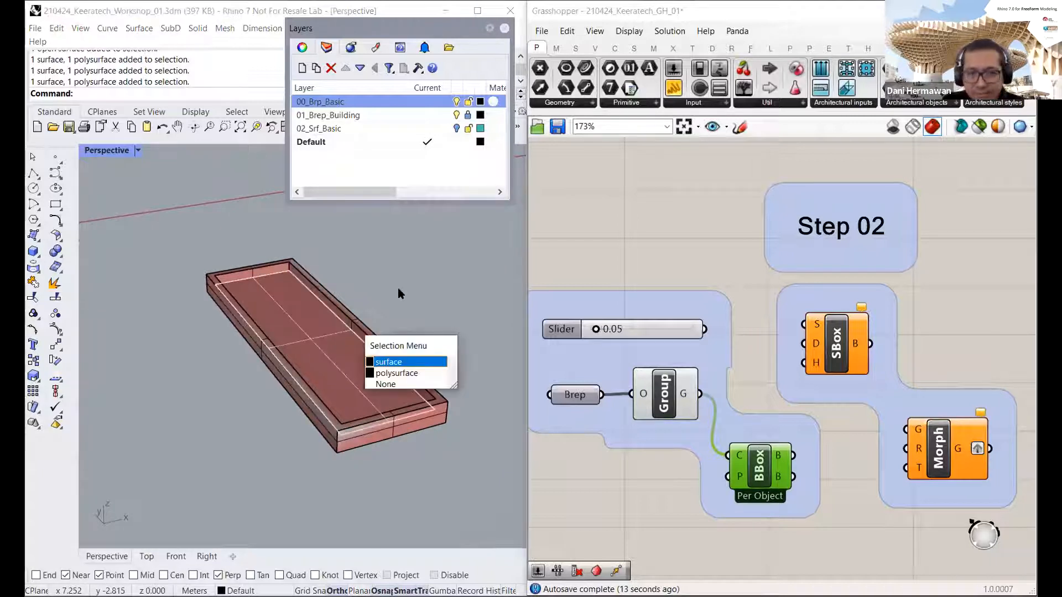
{"action": "left_click", "coordinate": [399, 290]}
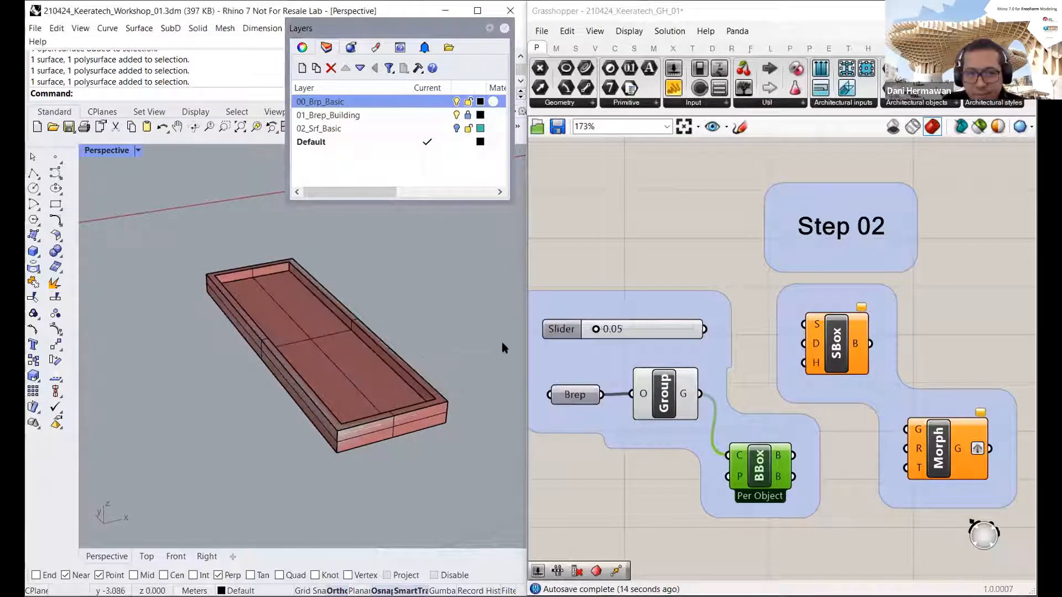
{"action": "right_click", "coordinate": [759, 467]}
{"action": "left_click", "coordinate": [796, 486]}
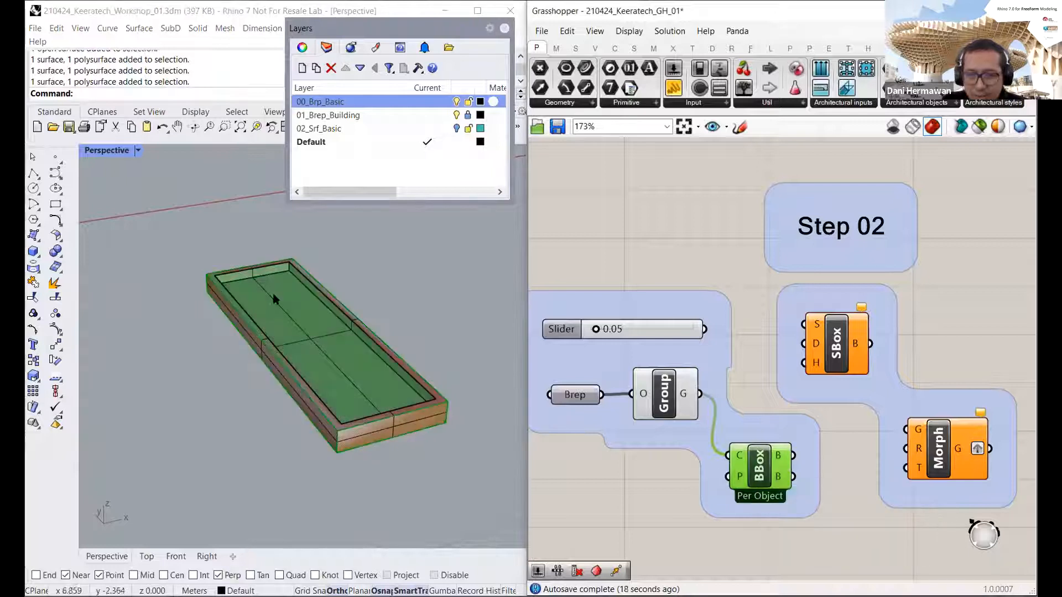
{"action": "left_click", "coordinate": [377, 252]}
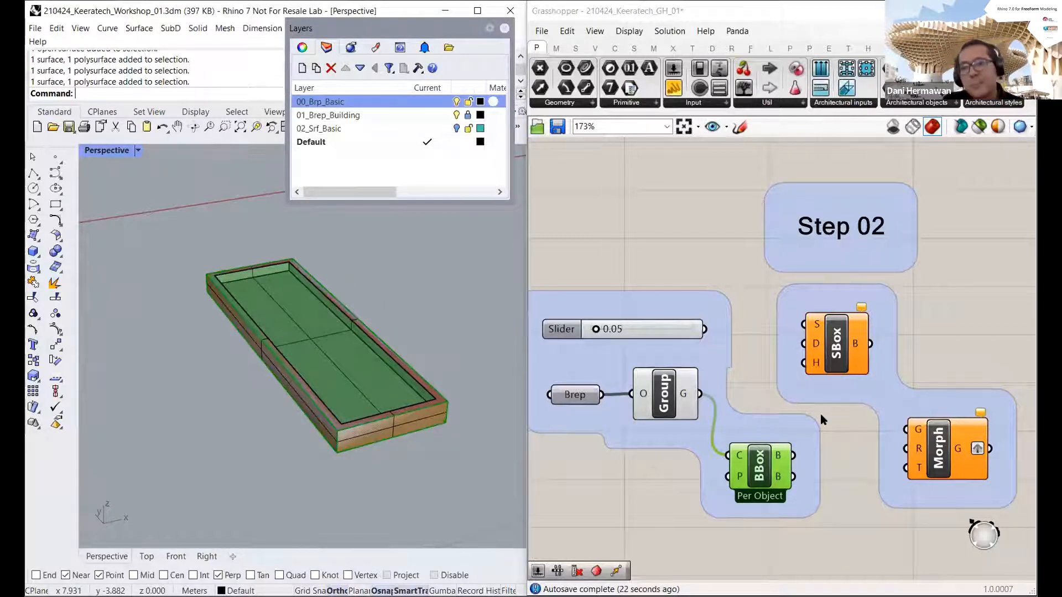
Step: Review the Step 01 and Step 02 groups alongside the building model, and select the SBox component to check its surface input
{"action": "scroll", "coordinate": [682, 247], "scroll_direction": "down", "scroll_amount": 1}
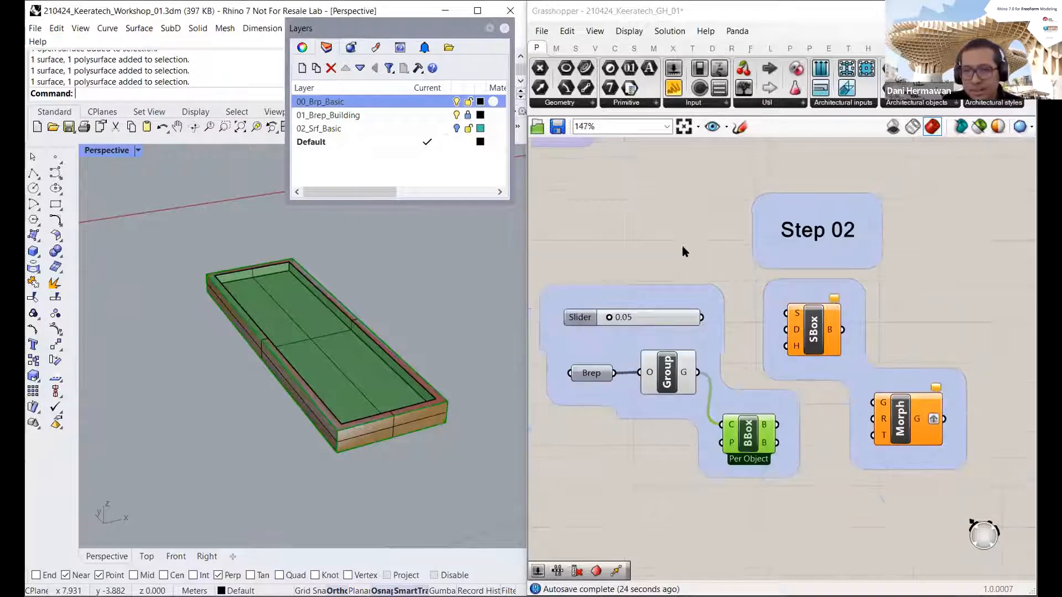
{"action": "right_click_drag", "start_coordinate": [685, 244], "coordinate": [692, 261]}
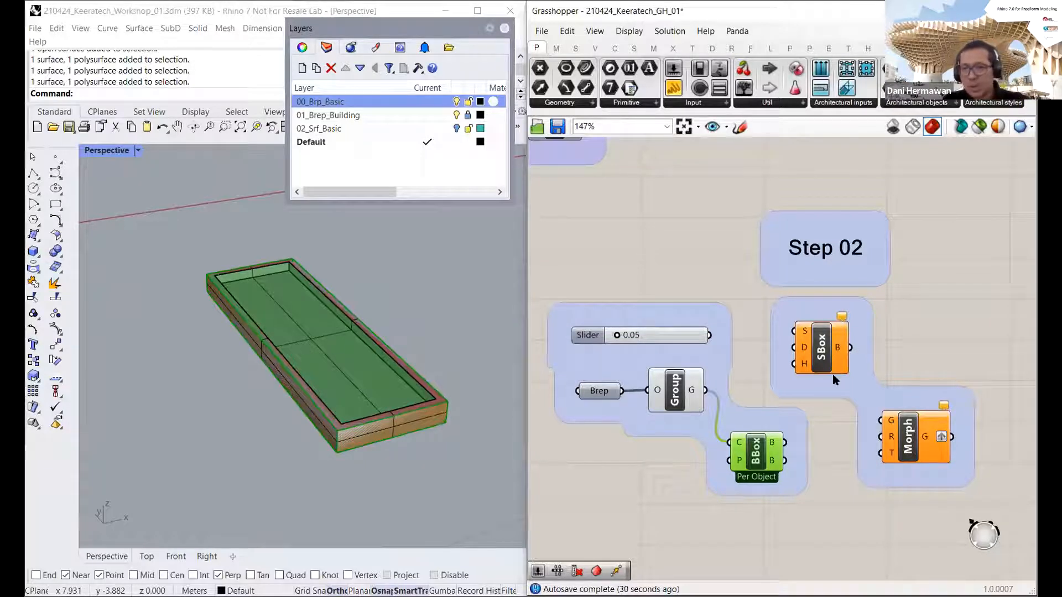
{"action": "scroll", "coordinate": [763, 368], "scroll_direction": "down", "scroll_amount": 3}
{"action": "right_click_drag", "start_coordinate": [755, 327], "coordinate": [817, 353]}
{"action": "scroll", "coordinate": [477, 337], "scroll_direction": "down", "scroll_amount": 6}
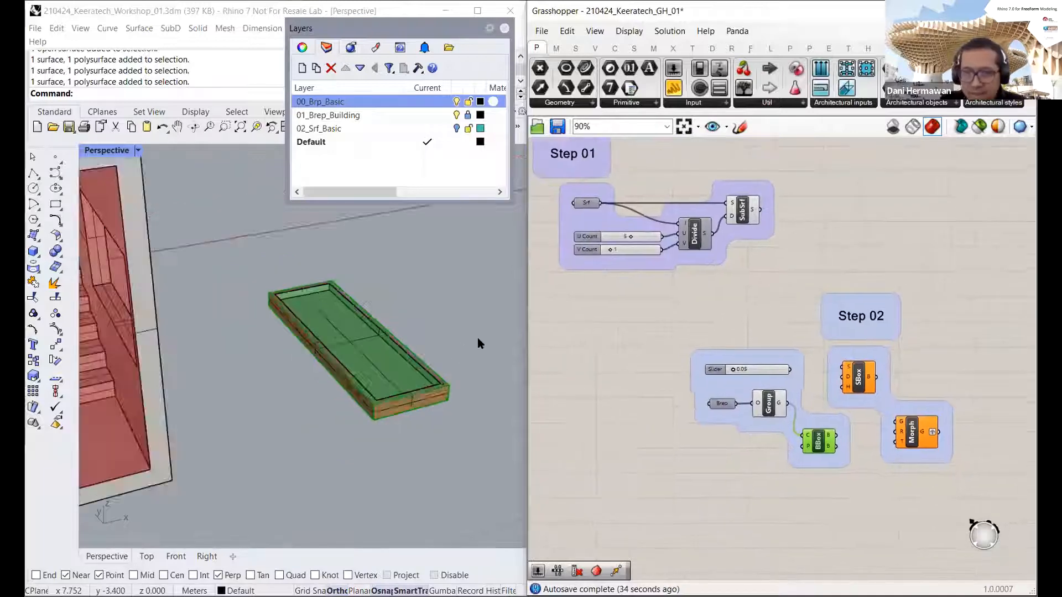
{"action": "scroll", "coordinate": [227, 354], "scroll_direction": "down", "scroll_amount": 5}
{"action": "right_click_drag", "start_coordinate": [263, 369], "coordinate": [285, 338]}
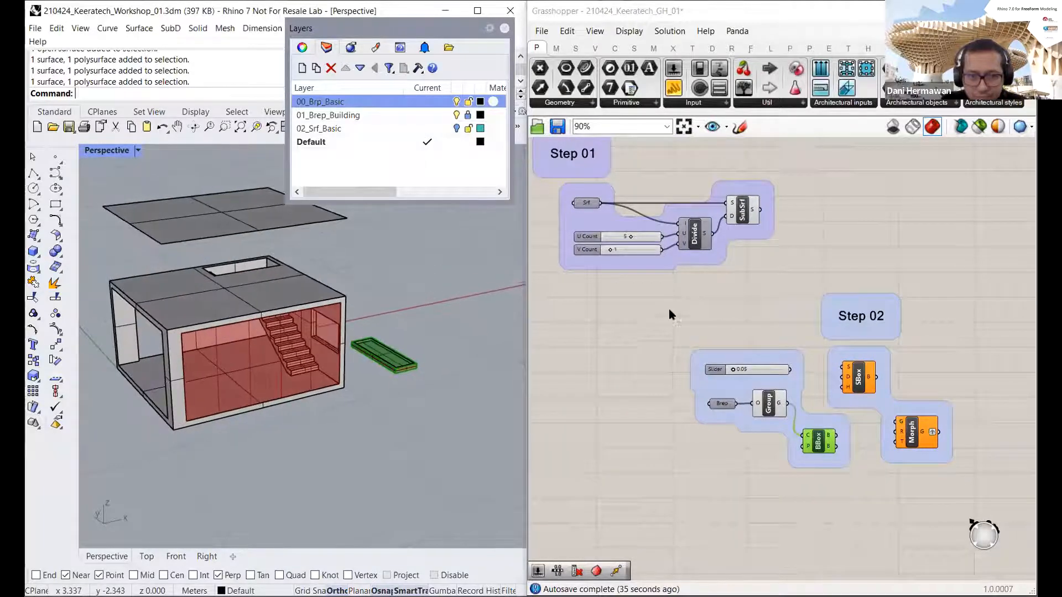
{"action": "scroll", "coordinate": [700, 280], "scroll_direction": "up", "scroll_amount": 1}
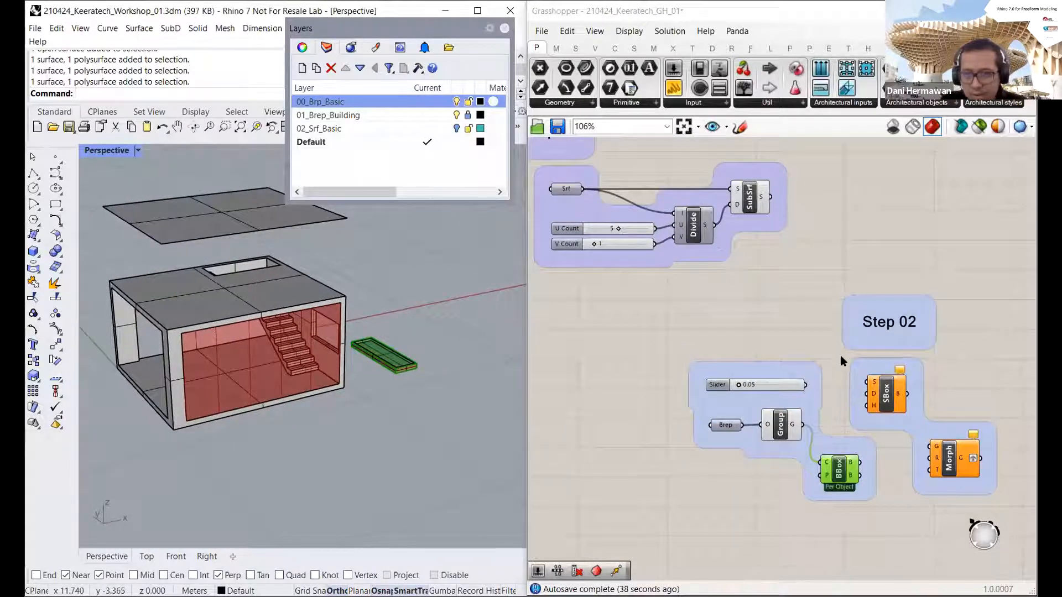
{"action": "scroll", "coordinate": [840, 357], "scroll_direction": "up", "scroll_amount": 2}
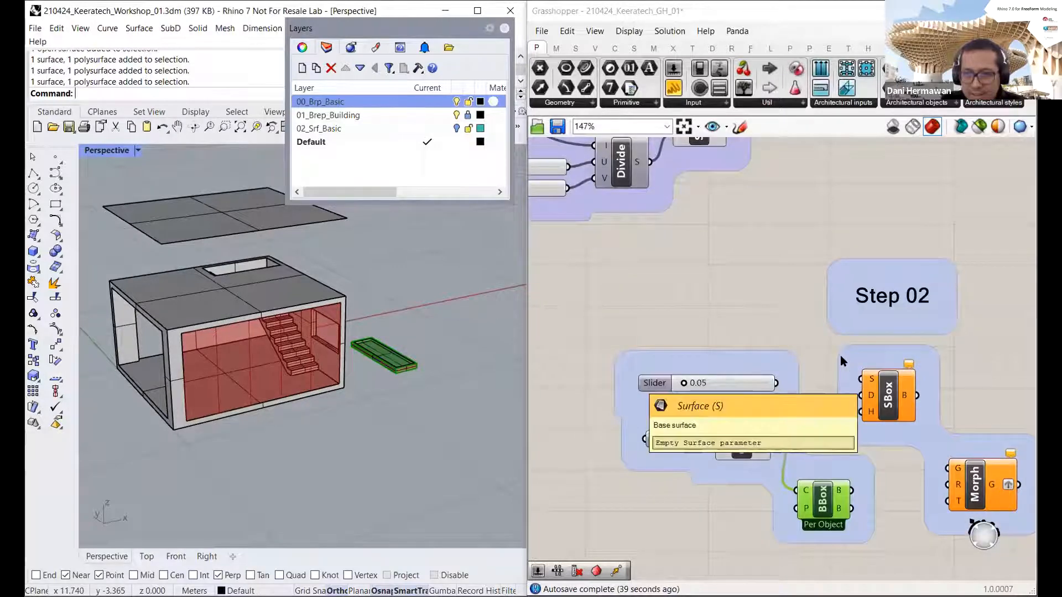
{"action": "left_click", "coordinate": [840, 355]}
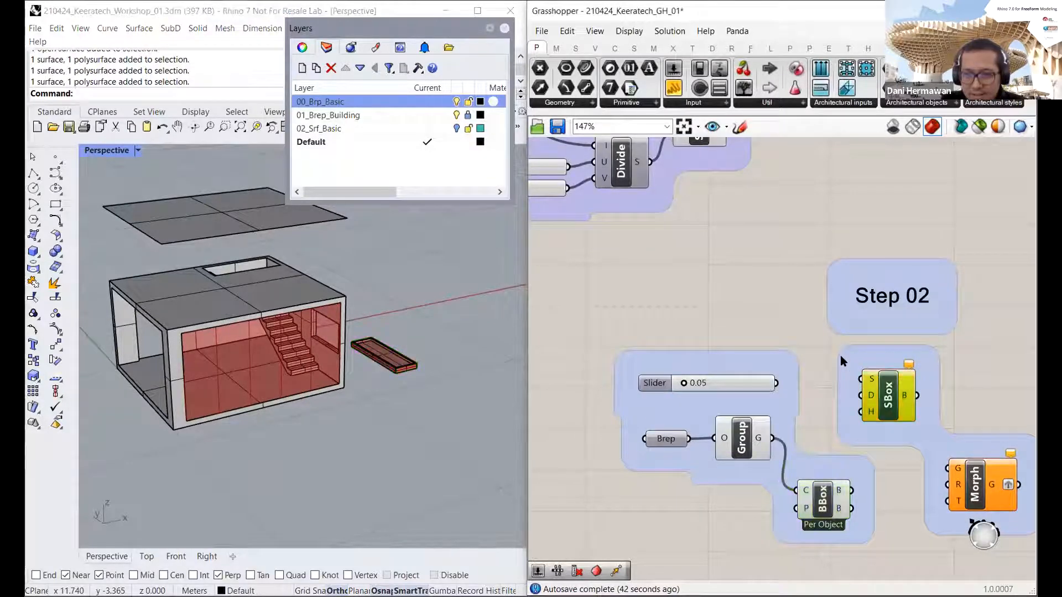
Step: Try connecting the Step 01 Srf parameter to the SBox component's S input, and undo the connection
{"action": "scroll", "coordinate": [841, 355], "scroll_direction": "right", "scroll_amount": 1}
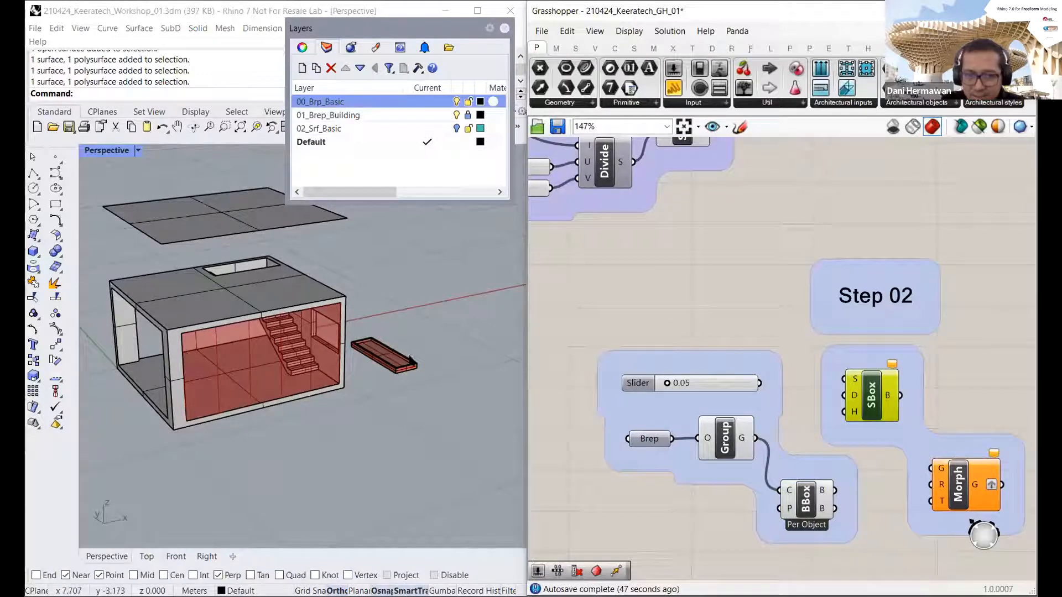
{"action": "right_click_drag", "start_coordinate": [809, 366], "coordinate": [816, 400]}
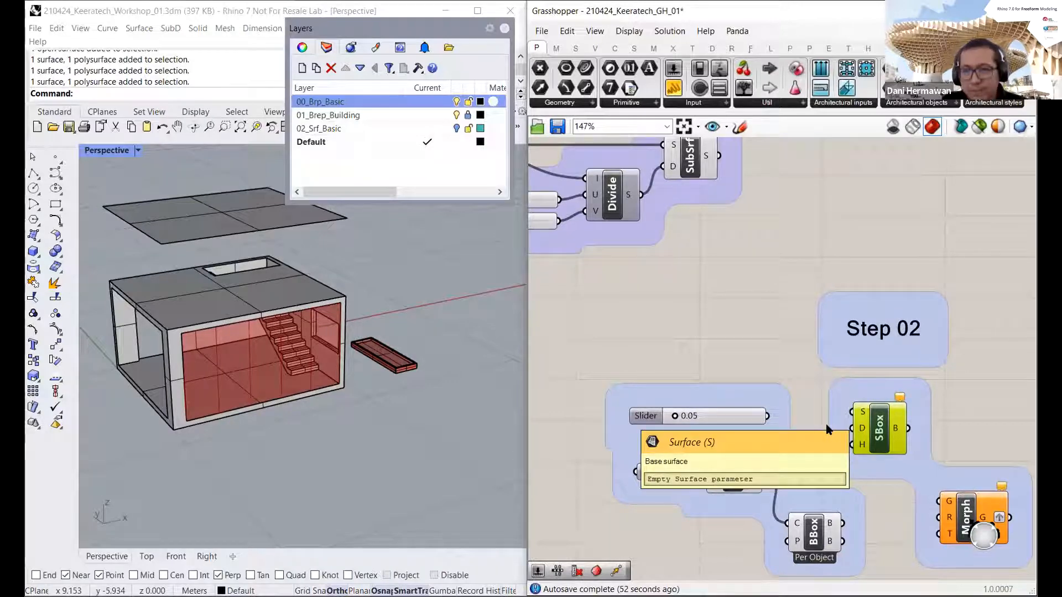
{"action": "scroll", "coordinate": [826, 424], "scroll_direction": "down", "scroll_amount": 1}
{"action": "right_click_drag", "start_coordinate": [827, 425], "coordinate": [837, 452]}
{"action": "right_click_drag", "start_coordinate": [775, 397], "coordinate": [818, 392]}
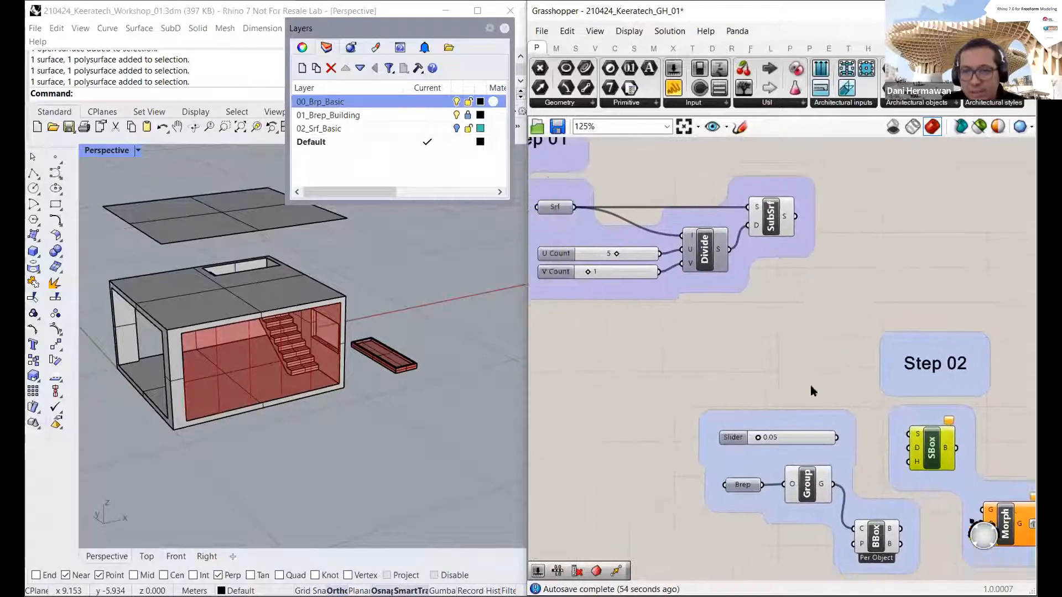
{"action": "left_click_drag", "start_coordinate": [574, 206], "coordinate": [908, 434]}
{"action": "scroll", "coordinate": [644, 230], "scroll_direction": "down", "scroll_amount": 3}
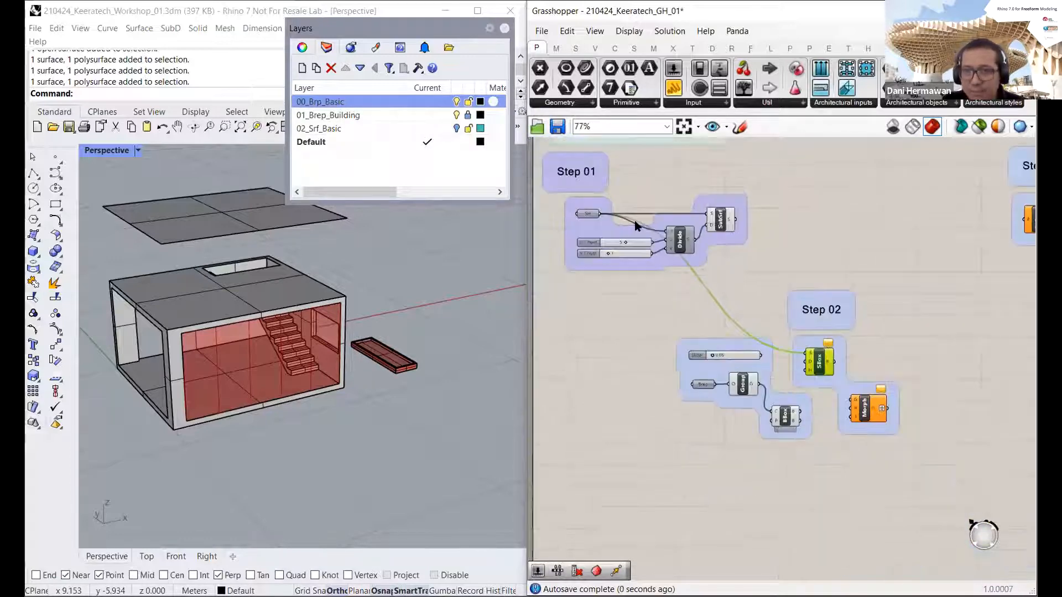
{"action": "mouse_move", "coordinate": [636, 225]}
{"action": "right_mouse_down"}
{"action": "mouse_move", "coordinate": [637, 250]}
{"action": "mouse_move", "coordinate": [618, 237]}
{"action": "right_mouse_up"}
{"action": "scroll", "coordinate": [626, 249], "scroll_direction": "up", "scroll_amount": 1}
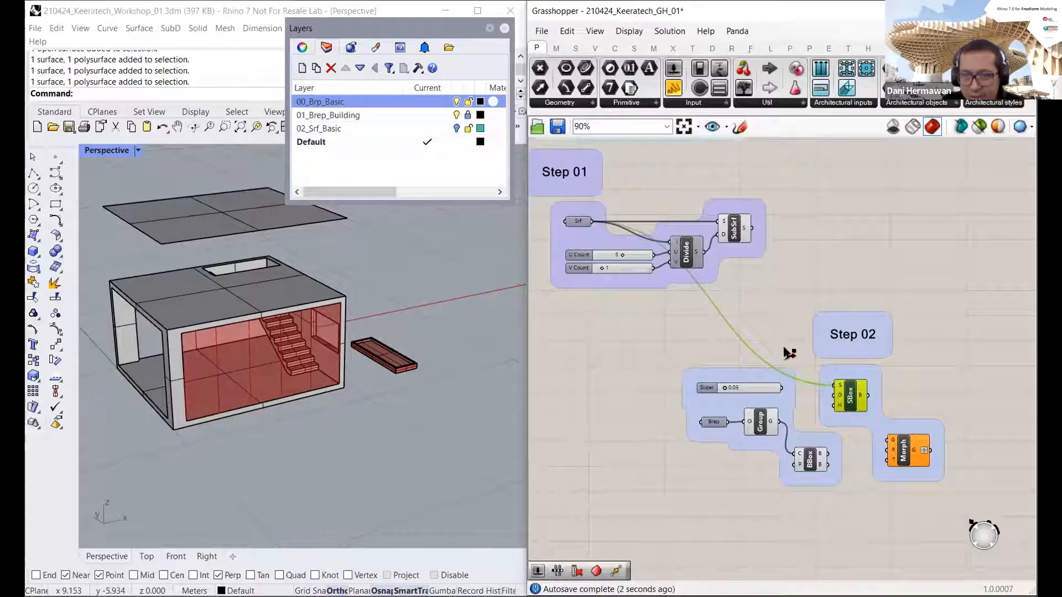
{"action": "key", "text": "ctrl+z"}
Step: Shift the Step 01 Srf parameter slightly left, connect its output to the SBox component's S input, and clear the selection
{"action": "left_click_drag", "start_coordinate": [575, 221], "coordinate": [833, 386]}
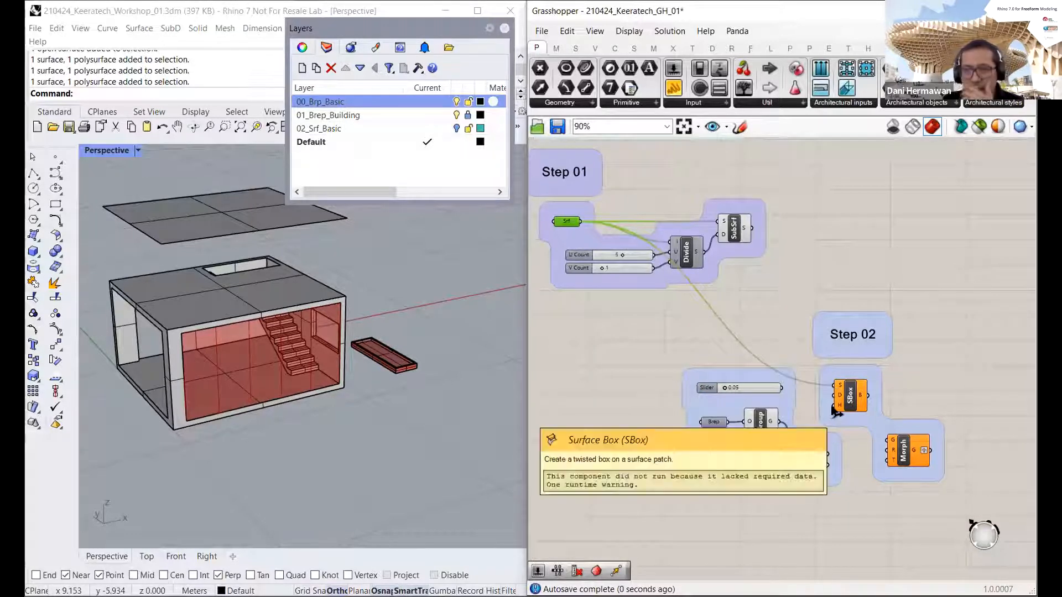
{"action": "scroll", "coordinate": [836, 412], "scroll_direction": "up", "scroll_amount": 2}
{"action": "scroll", "coordinate": [835, 410], "scroll_direction": "up", "scroll_amount": 5}
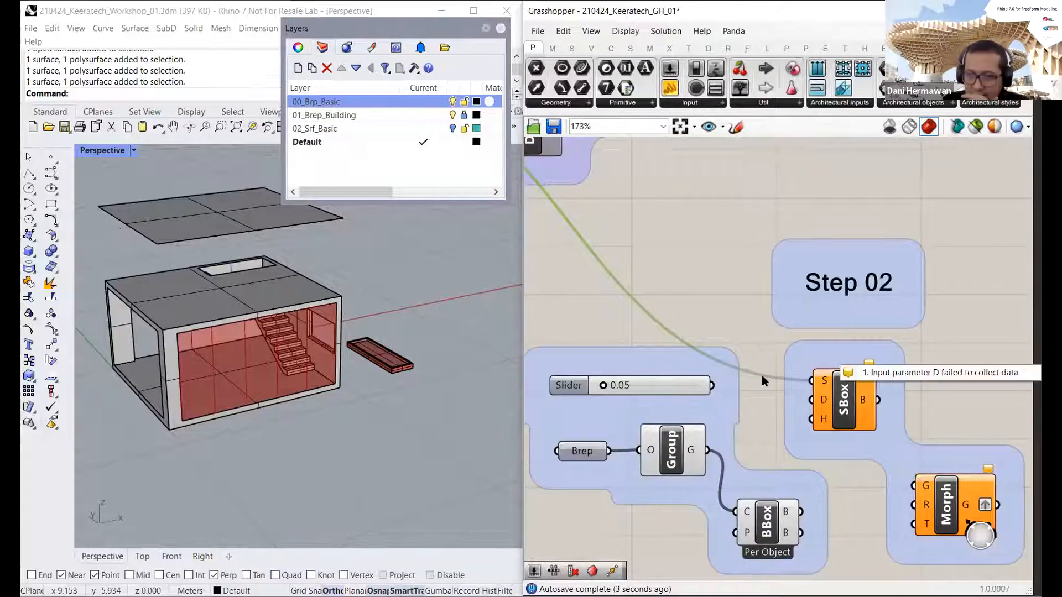
{"action": "left_click", "coordinate": [787, 362]}
{"action": "right_click_drag", "start_coordinate": [786, 362], "coordinate": [807, 345]}
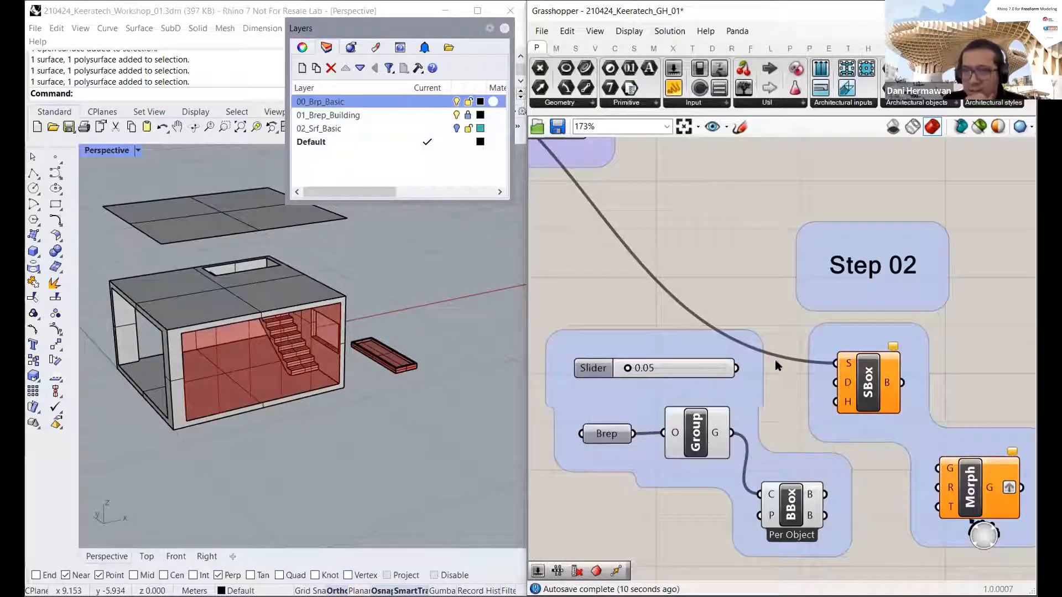
Step: Connect the Divide component's S output in Step 01 to the SBox component's D input
{"action": "scroll", "coordinate": [774, 361], "scroll_direction": "down", "scroll_amount": 2}
{"action": "right_click_drag", "start_coordinate": [770, 364], "coordinate": [792, 404]}
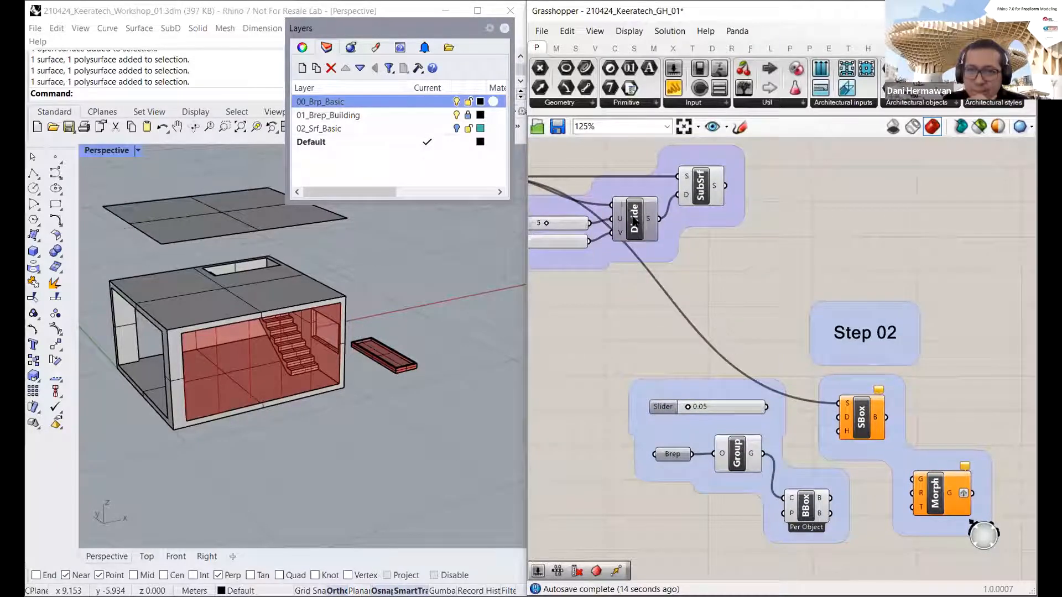
{"action": "left_click_drag", "start_coordinate": [659, 219], "coordinate": [838, 418]}
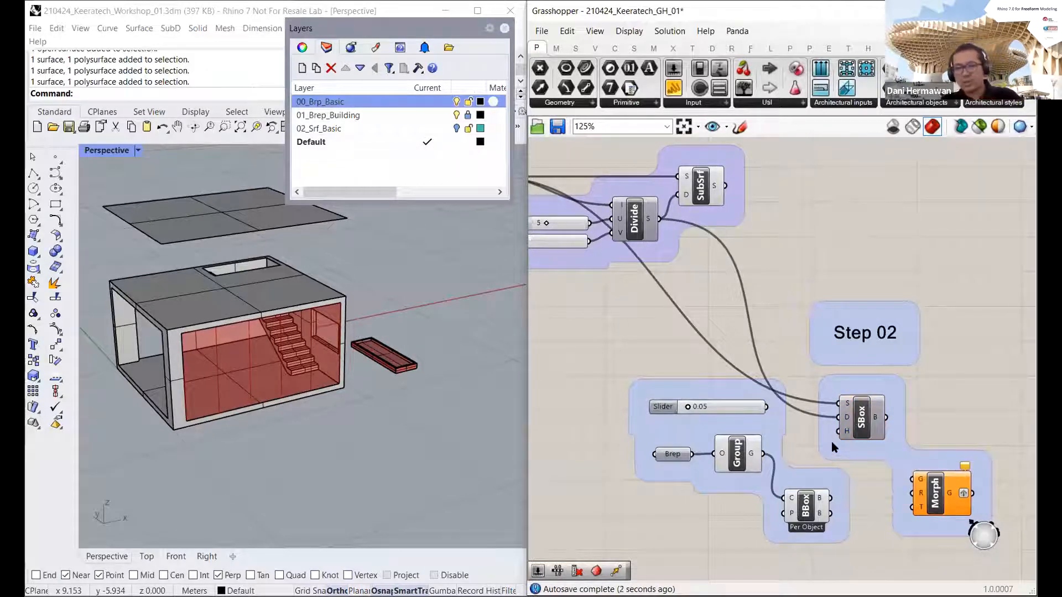
Step: Examine the SBox component's H input and its arrangement with the BBox and Morph components in Step 02
{"action": "scroll", "coordinate": [831, 445], "scroll_direction": "up", "scroll_amount": 2}
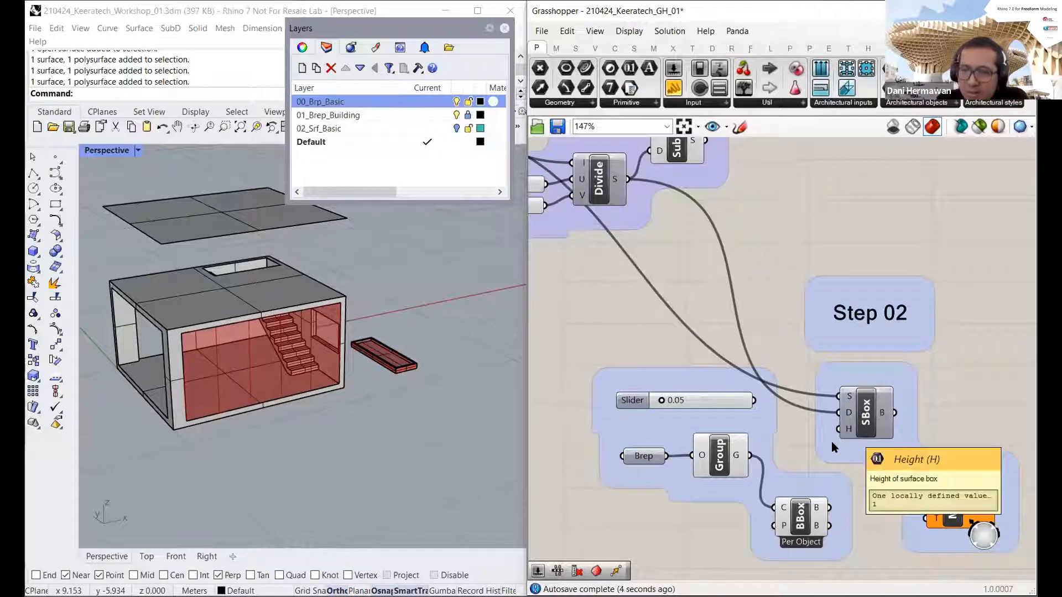
{"action": "scroll", "coordinate": [831, 441], "scroll_direction": "up", "scroll_amount": 1}
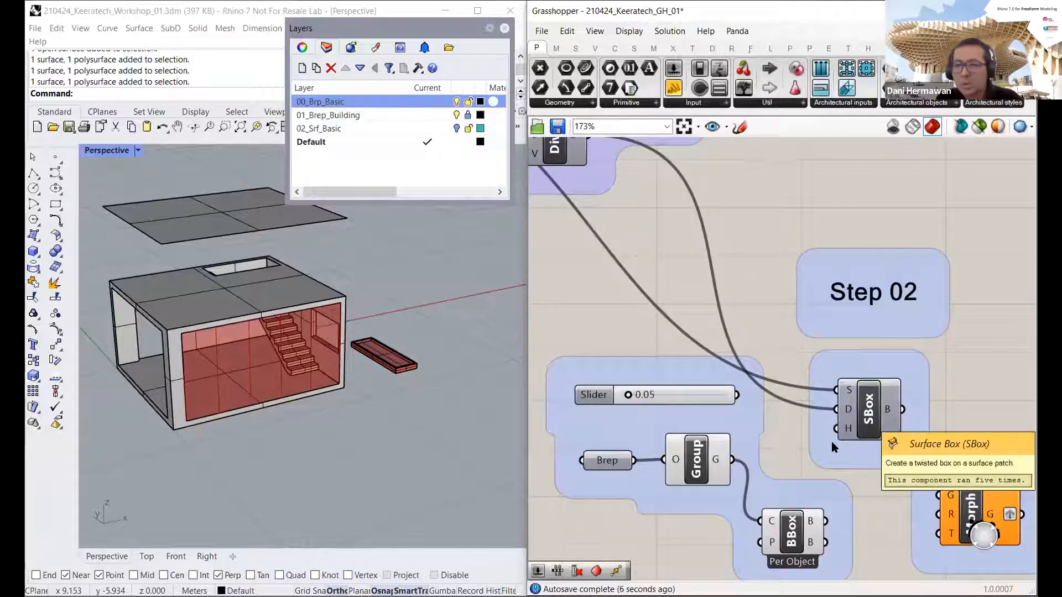
{"action": "scroll", "coordinate": [832, 446], "scroll_direction": "up", "scroll_amount": 1}
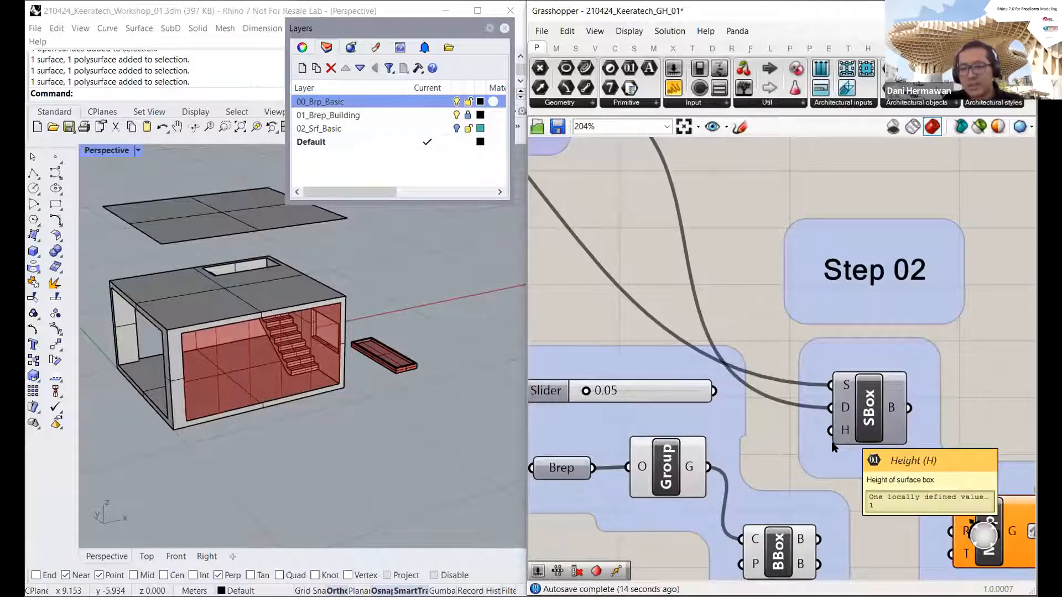
{"action": "mouse_move", "coordinate": [833, 444]}
{"action": "left_mouse_down"}
{"action": "mouse_move", "coordinate": [736, 397]}
{"action": "mouse_move", "coordinate": [837, 433]}
{"action": "left_mouse_up"}
{"action": "scroll", "coordinate": [838, 433], "scroll_direction": "down", "scroll_amount": 2}
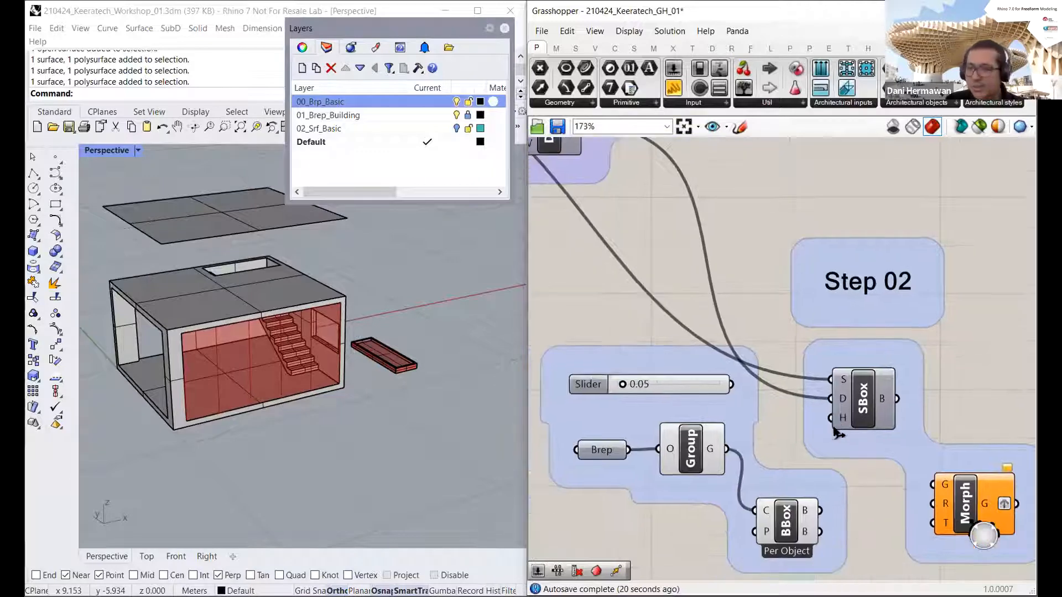
{"action": "right_click_drag", "start_coordinate": [841, 424], "coordinate": [824, 395]}
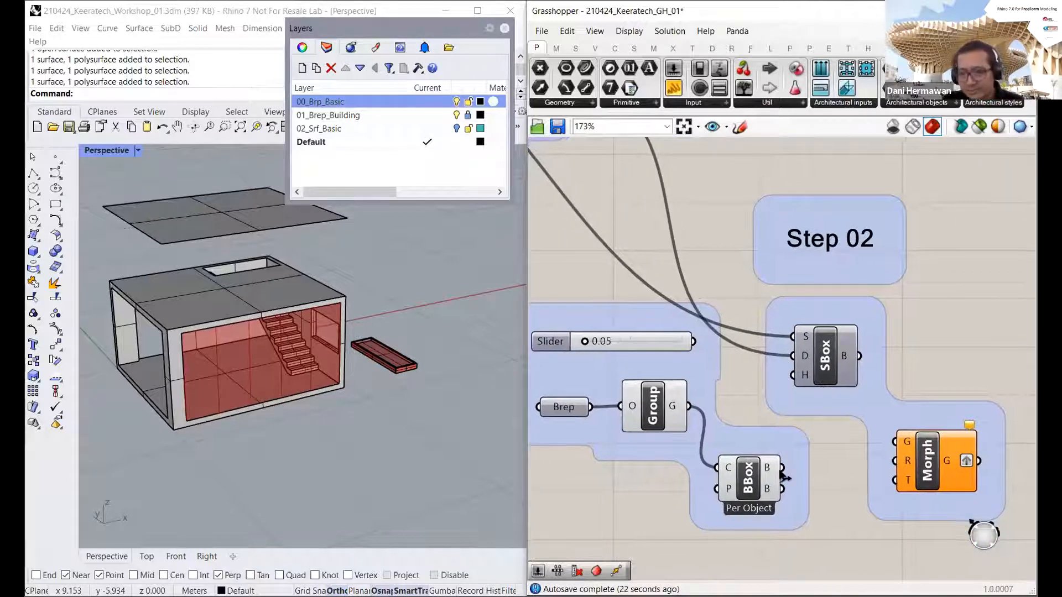
{"action": "scroll", "coordinate": [755, 469], "scroll_direction": "down", "scroll_amount": 1}
{"action": "right_click_drag", "start_coordinate": [755, 469], "coordinate": [789, 470]}
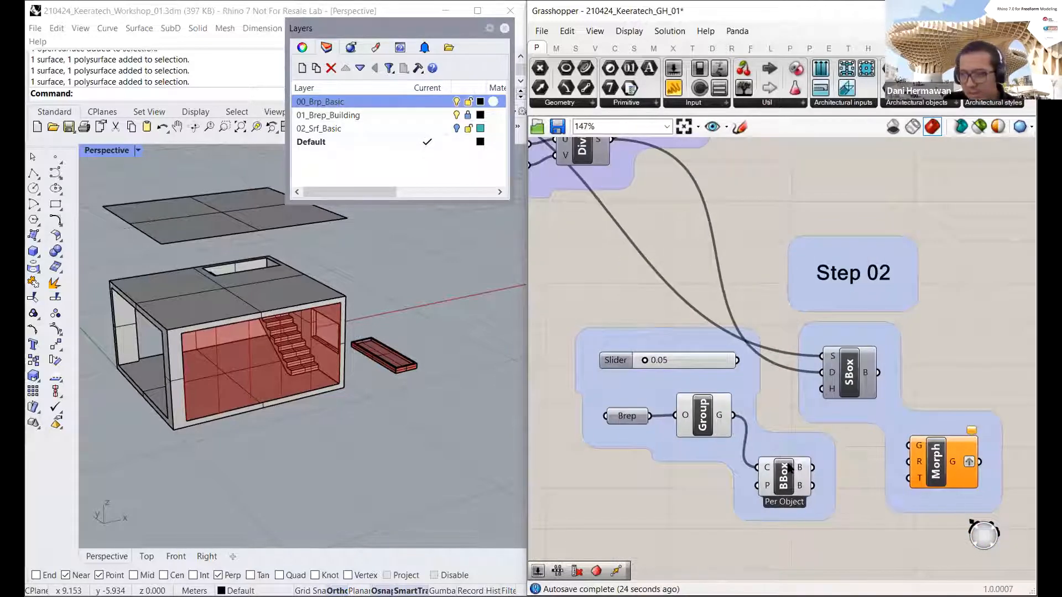
Step: Connect the Group component's G output to Morph's G input and the BBox component's first B output to Morph's R input
{"action": "scroll", "coordinate": [825, 471], "scroll_direction": "up", "scroll_amount": 1}
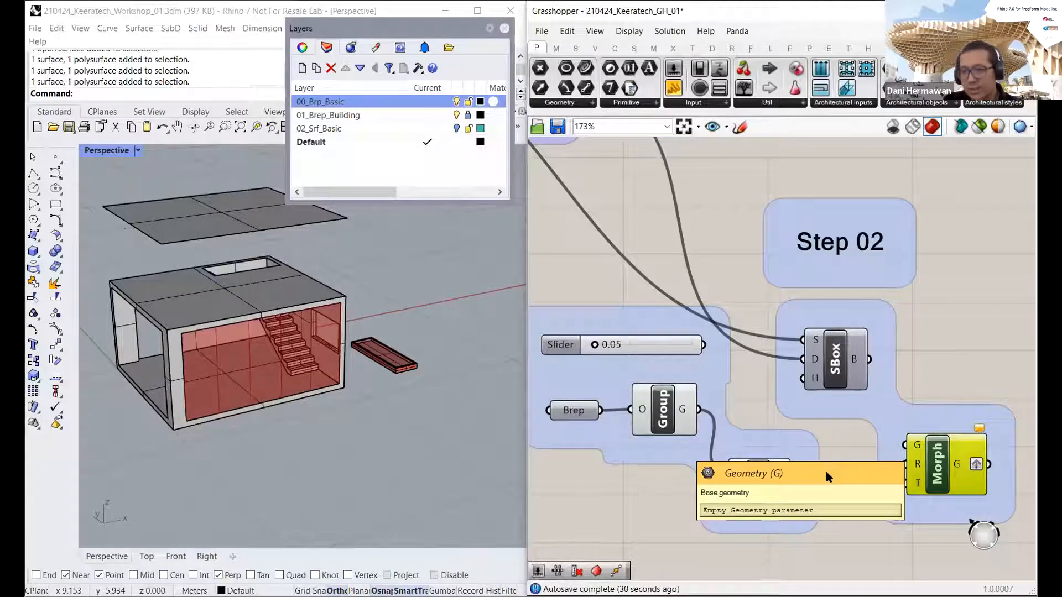
{"action": "left_click", "coordinate": [684, 410]}
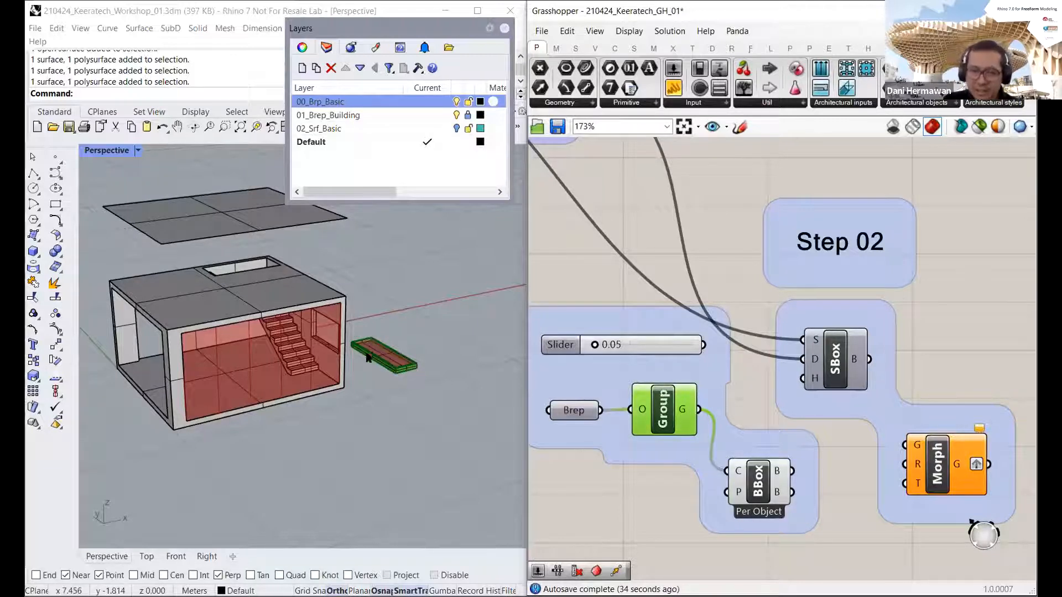
{"action": "left_click_drag", "start_coordinate": [699, 409], "coordinate": [905, 445]}
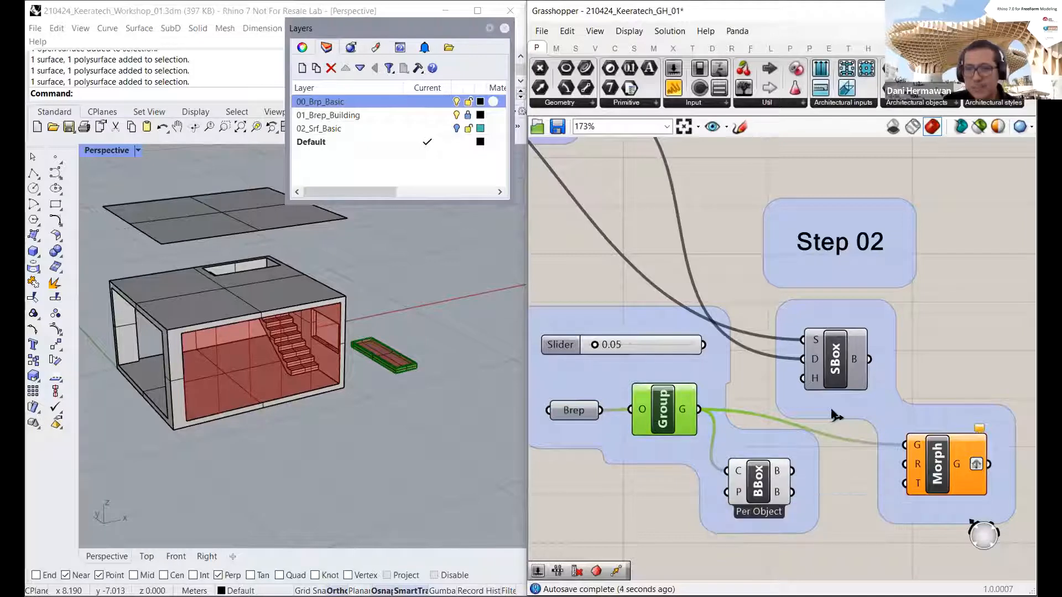
{"action": "left_click", "coordinate": [757, 488]}
{"action": "left_click_drag", "start_coordinate": [793, 471], "coordinate": [905, 463]}
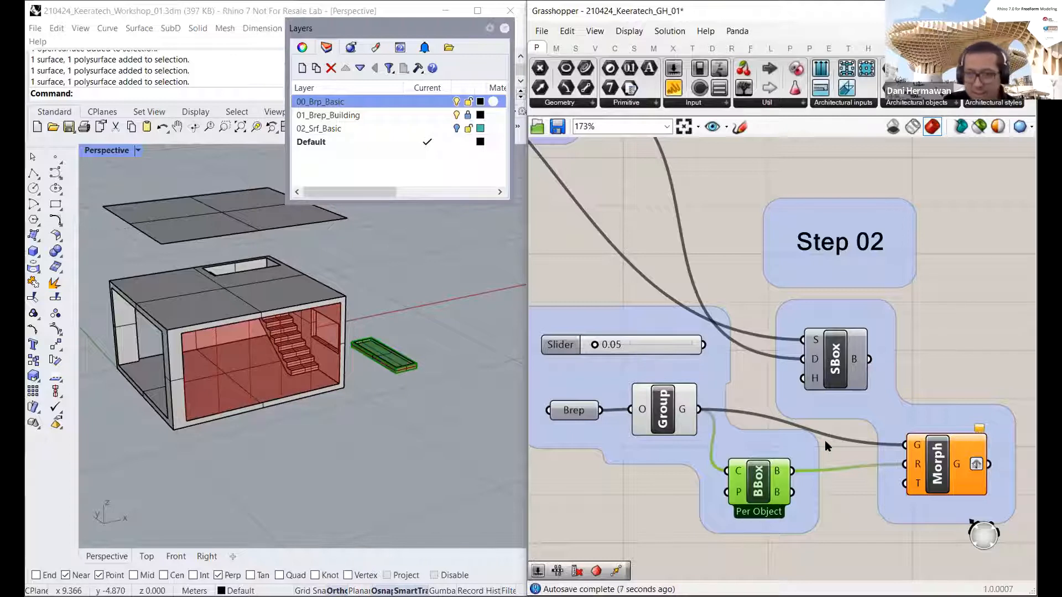
Step: Turn on the SBox component's preview and connect its B output to the Morph component's T input
{"action": "left_click", "coordinate": [836, 363]}
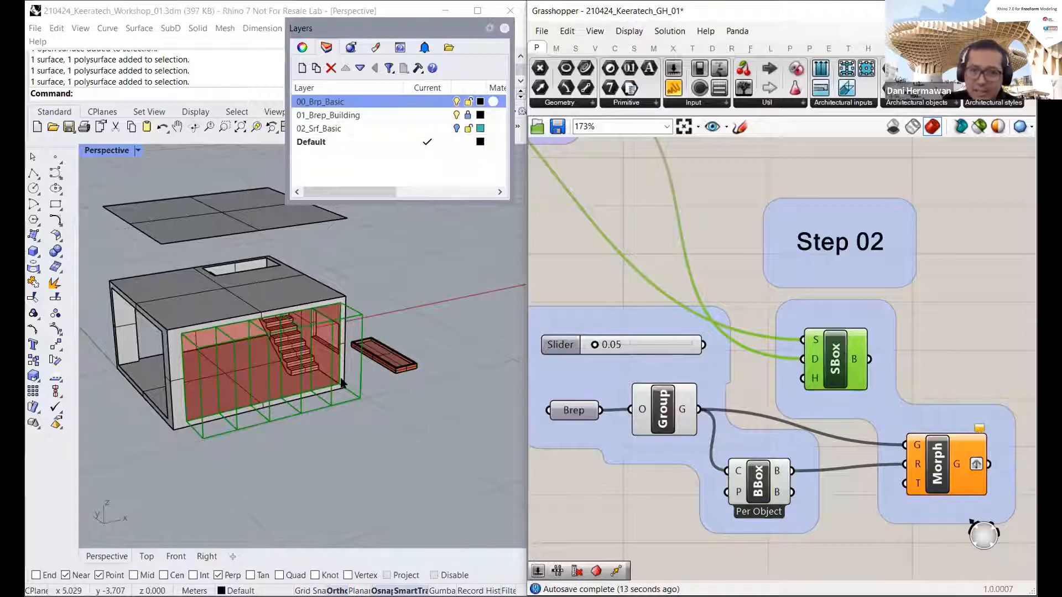
{"action": "mouse_move", "coordinate": [374, 318]}
{"action": "right_mouse_down"}
{"action": "mouse_move", "coordinate": [414, 344]}
{"action": "mouse_move", "coordinate": [359, 326]}
{"action": "right_mouse_up"}
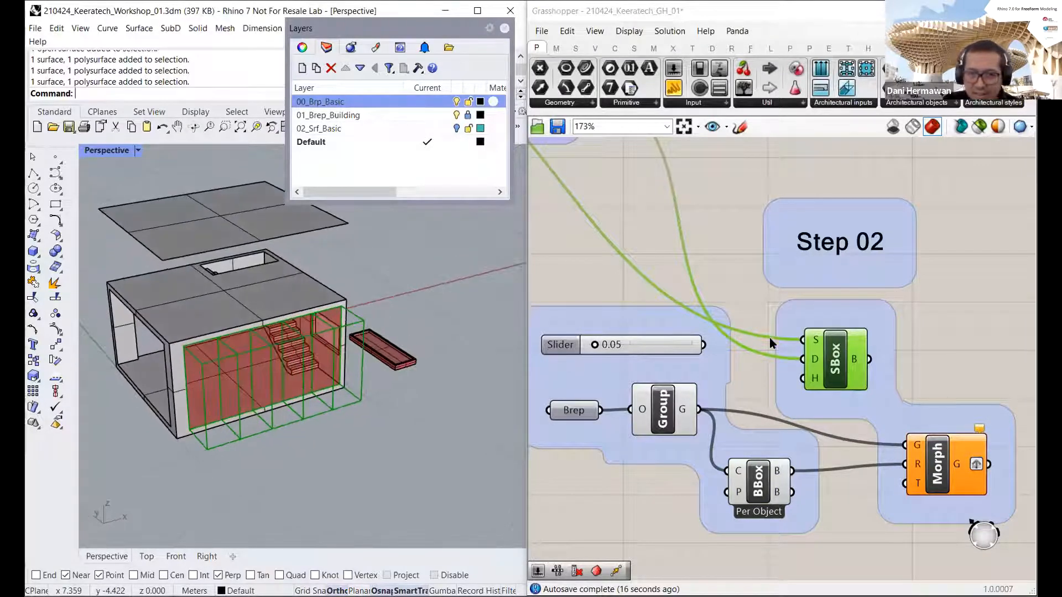
{"action": "right_click", "coordinate": [835, 355]}
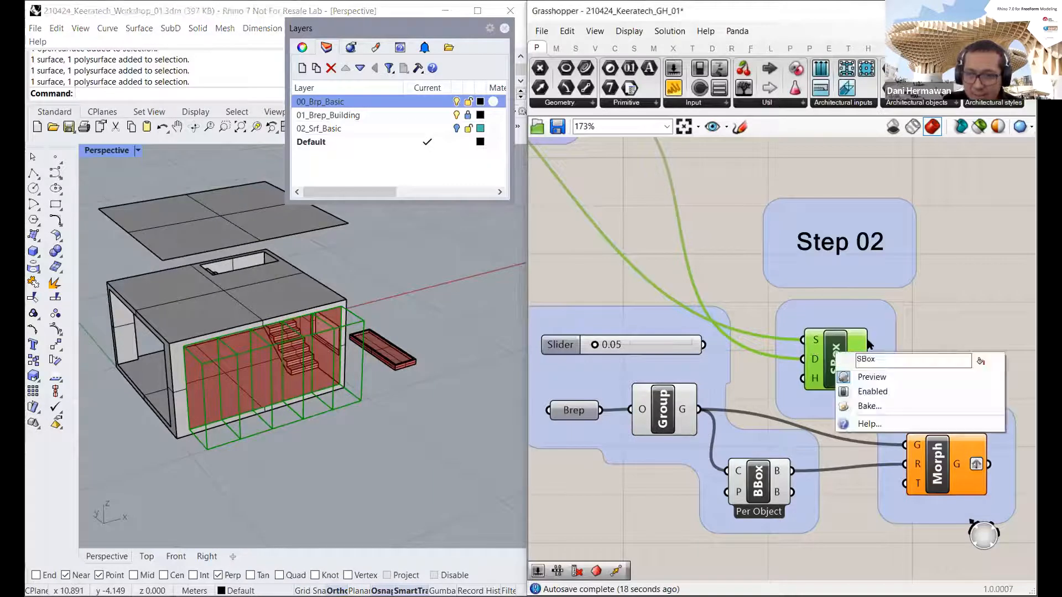
{"action": "left_click", "coordinate": [869, 376]}
{"action": "right_click", "coordinate": [841, 366]}
{"action": "left_click", "coordinate": [860, 387]}
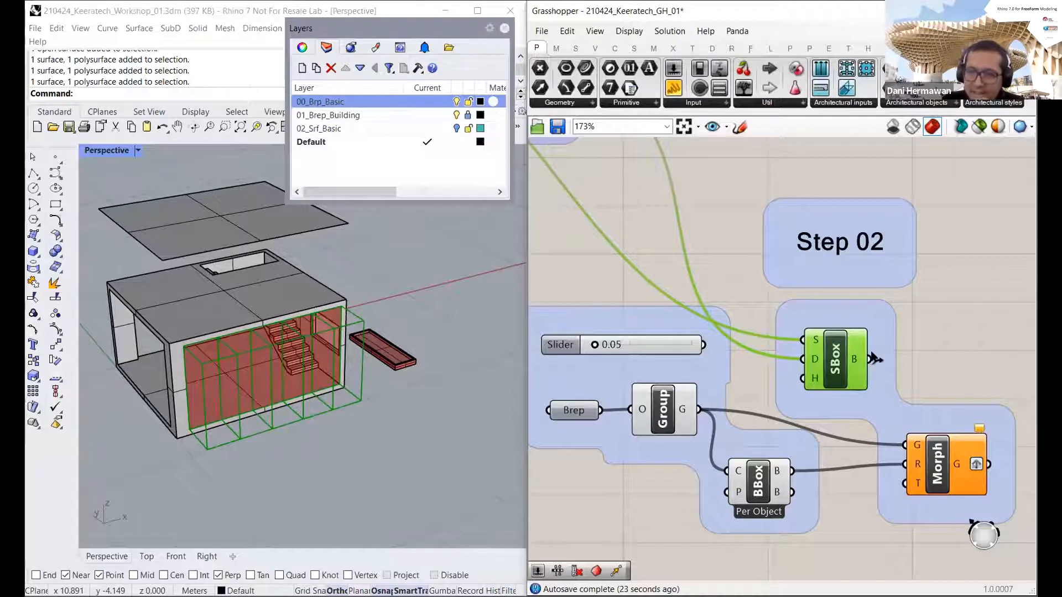
{"action": "left_click_drag", "start_coordinate": [869, 360], "coordinate": [904, 484]}
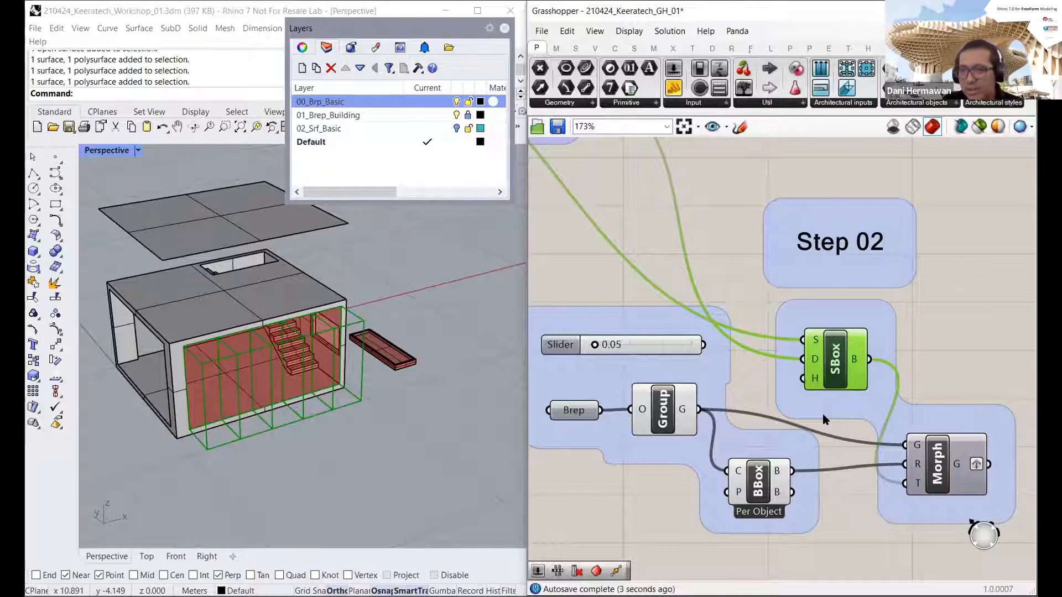
Step: Turn on the Morph component's preview and inspect the morphed panels on the building facade
{"action": "left_click", "coordinate": [933, 463]}
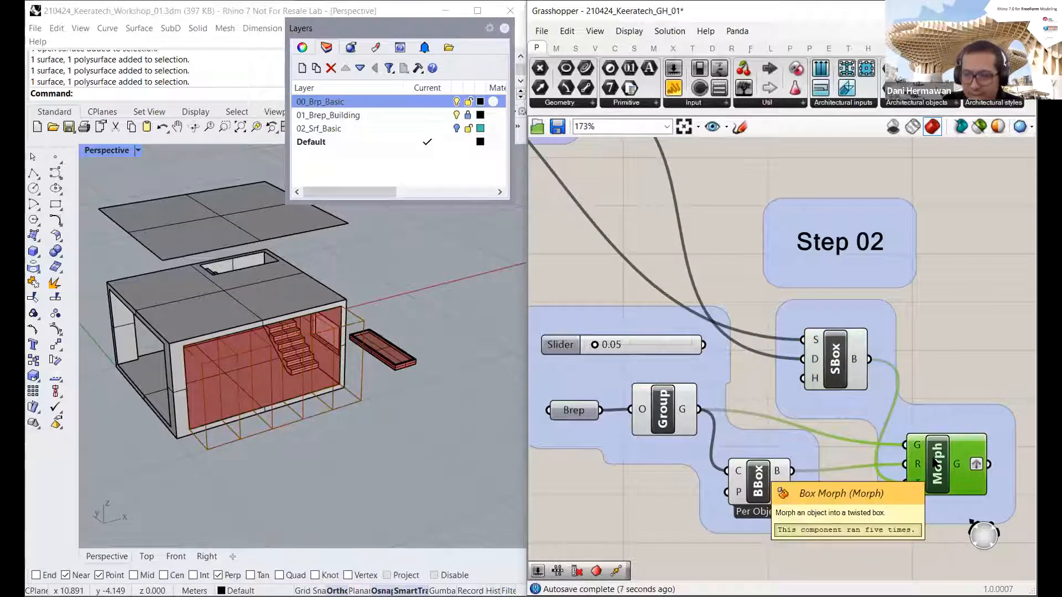
{"action": "right_click", "coordinate": [935, 467]}
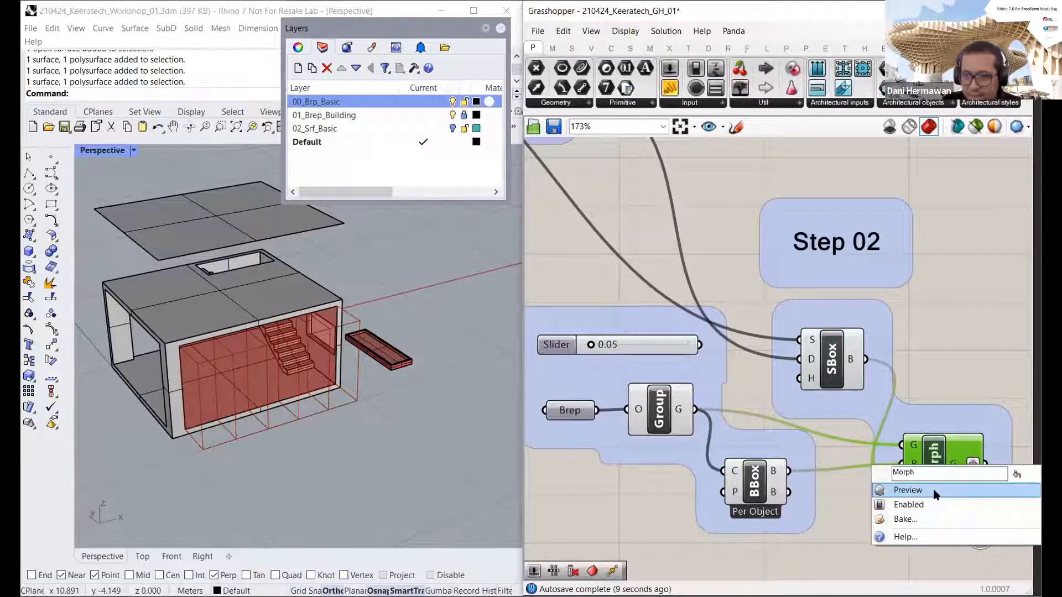
{"action": "left_click", "coordinate": [929, 491]}
{"action": "right_click_drag", "start_coordinate": [324, 435], "coordinate": [361, 398]}
{"action": "scroll", "coordinate": [324, 316], "scroll_direction": "up", "scroll_amount": 5}
{"action": "scroll", "coordinate": [302, 373], "scroll_direction": "down", "scroll_amount": 3}
{"action": "scroll", "coordinate": [360, 391], "scroll_direction": "down", "scroll_amount": 3}
{"action": "scroll", "coordinate": [328, 376], "scroll_direction": "up", "scroll_amount": 3}
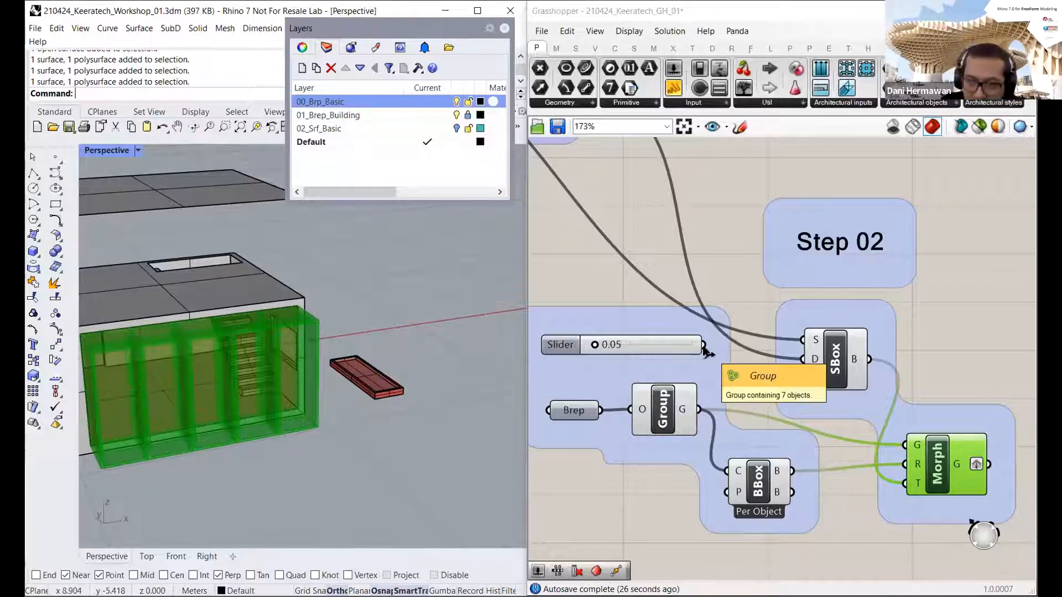
Step: Connect the 0.05 slider to the SBox component's H input and check the panel thickness on the facade
{"action": "left_click_drag", "start_coordinate": [704, 345], "coordinate": [798, 388]}
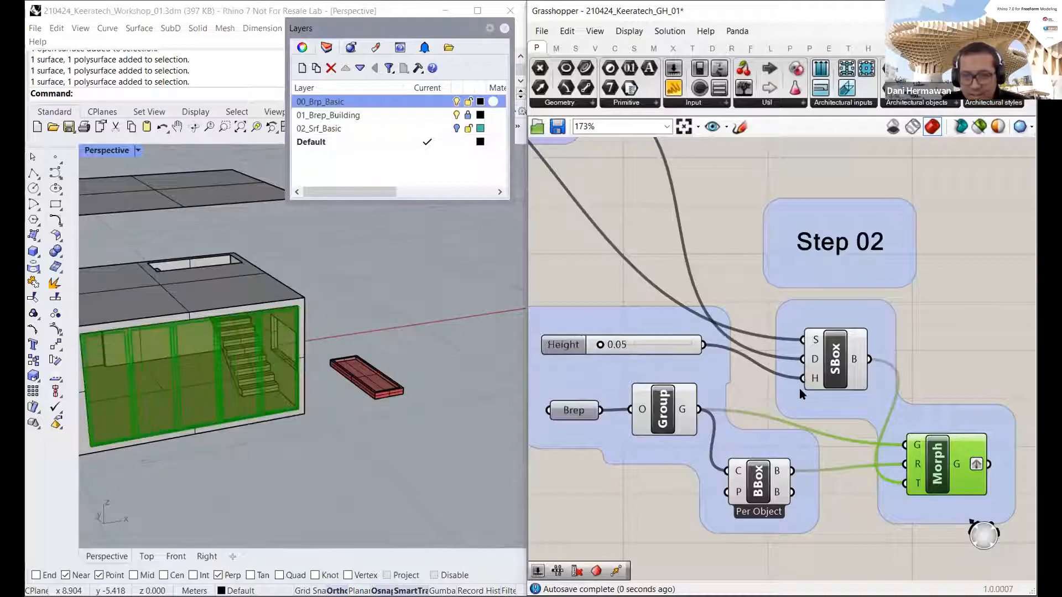
{"action": "scroll", "coordinate": [284, 360], "scroll_direction": "up", "scroll_amount": 5}
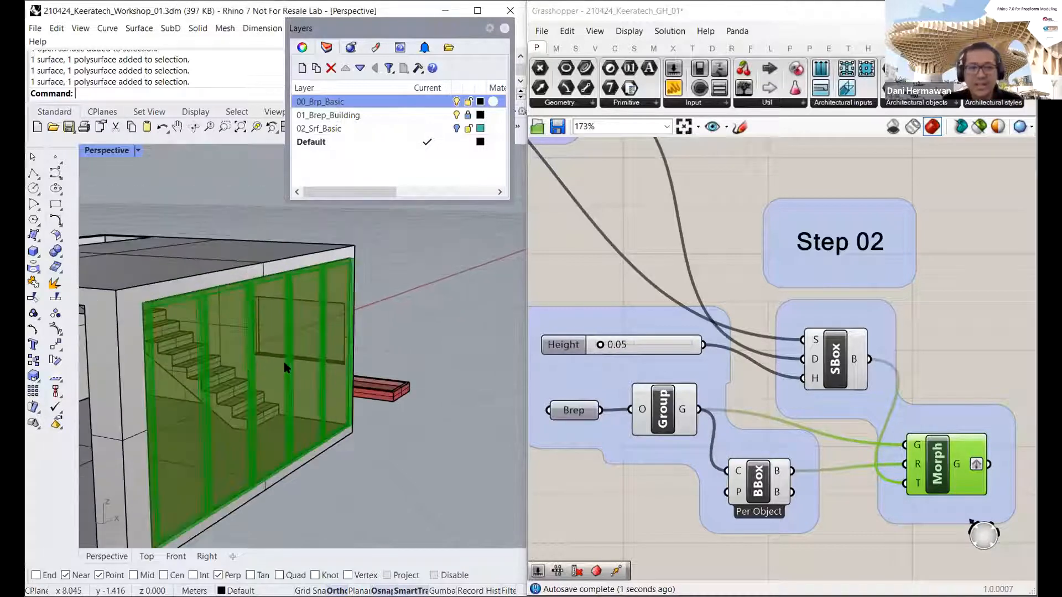
{"action": "right_click_drag", "start_coordinate": [297, 331], "coordinate": [413, 356]}
{"action": "scroll", "coordinate": [291, 341], "scroll_direction": "down", "scroll_amount": 4}
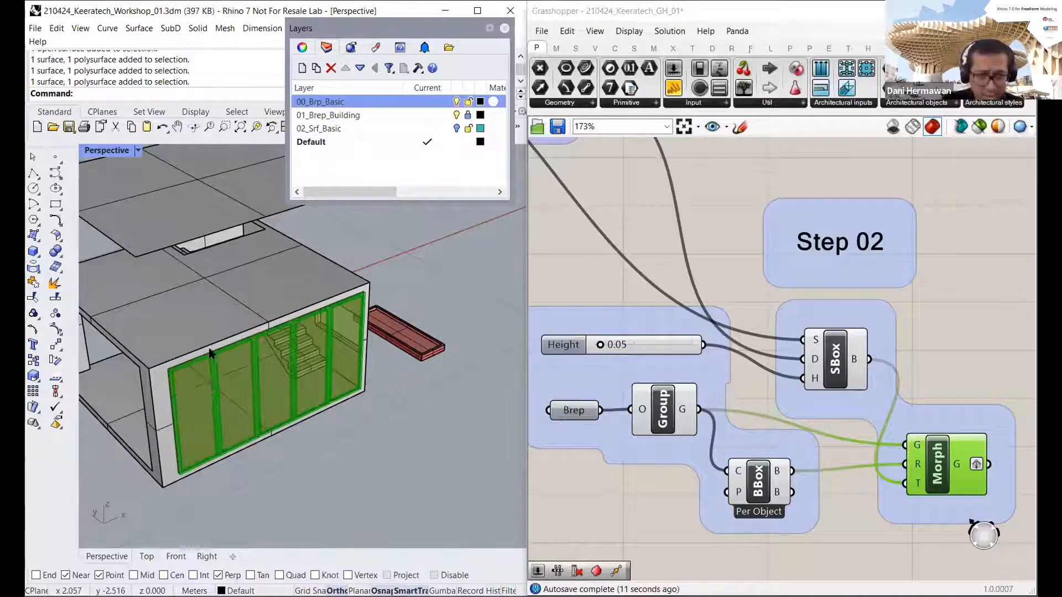
{"action": "scroll", "coordinate": [210, 353], "scroll_direction": "up", "scroll_amount": 4}
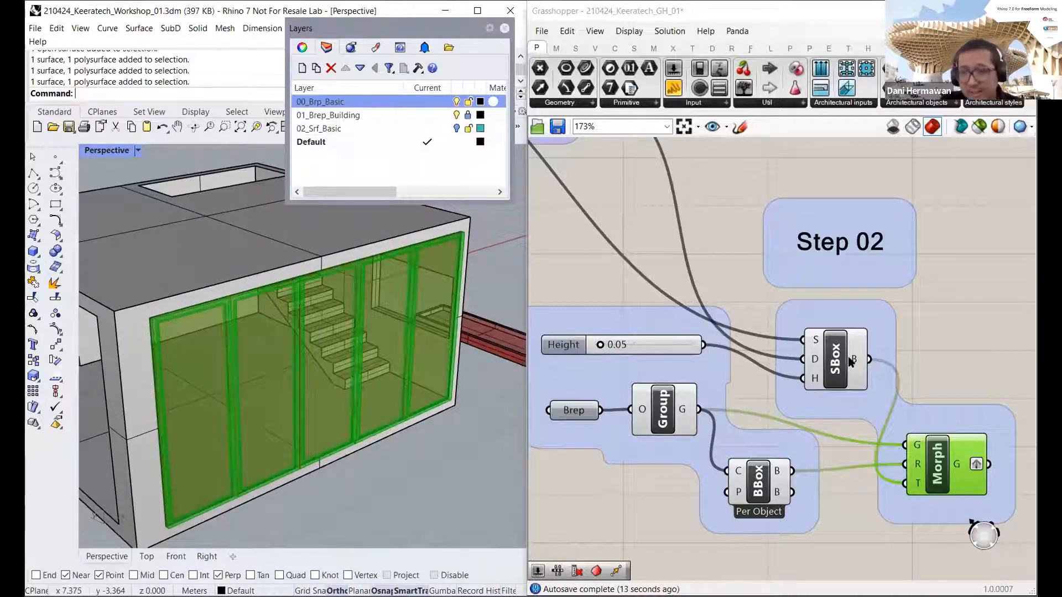
Step: Try a Height slider value of 0.20 for the facade panels and set it back to 0.05
{"action": "right_click_drag", "start_coordinate": [688, 362], "coordinate": [728, 364]}
{"action": "scroll", "coordinate": [659, 354], "scroll_direction": "up", "scroll_amount": 1}
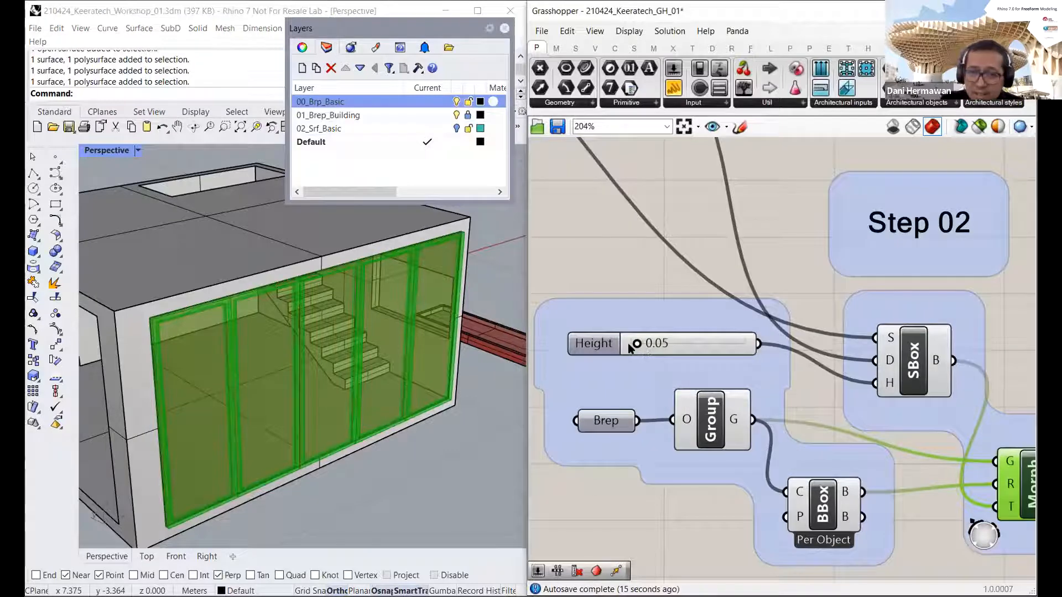
{"action": "left_click_drag", "start_coordinate": [633, 345], "coordinate": [672, 342]}
{"action": "double_click", "coordinate": [685, 338]}
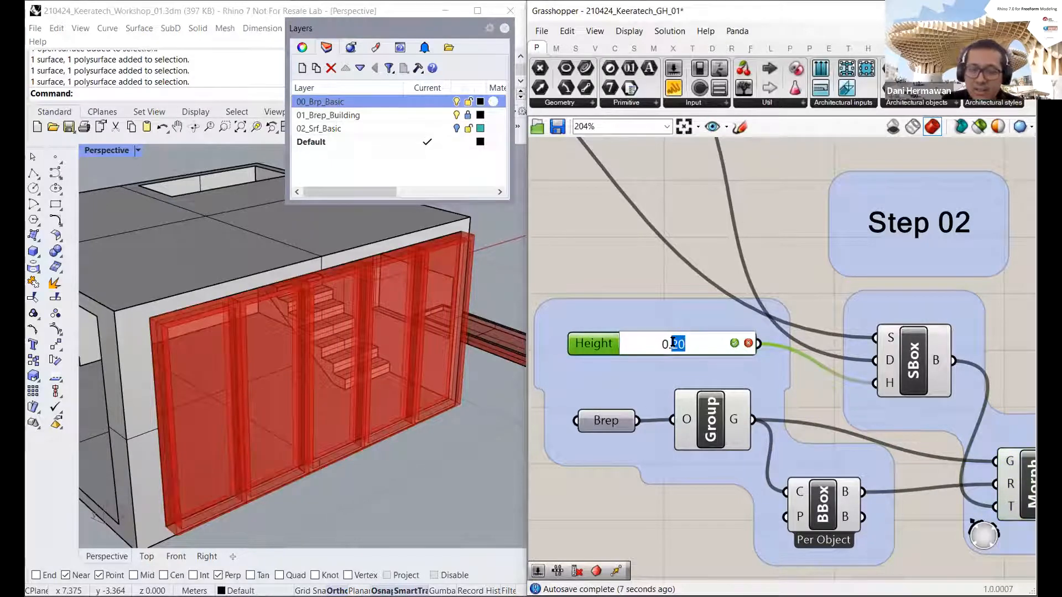
{"action": "left_click", "coordinate": [626, 282]}
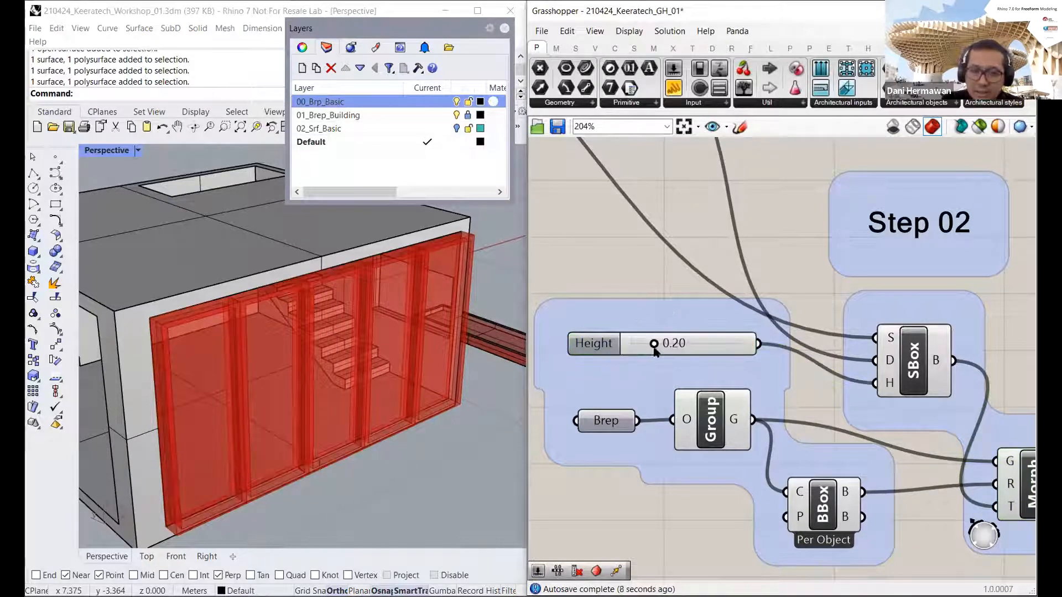
{"action": "left_click_drag", "start_coordinate": [651, 345], "coordinate": [630, 343]}
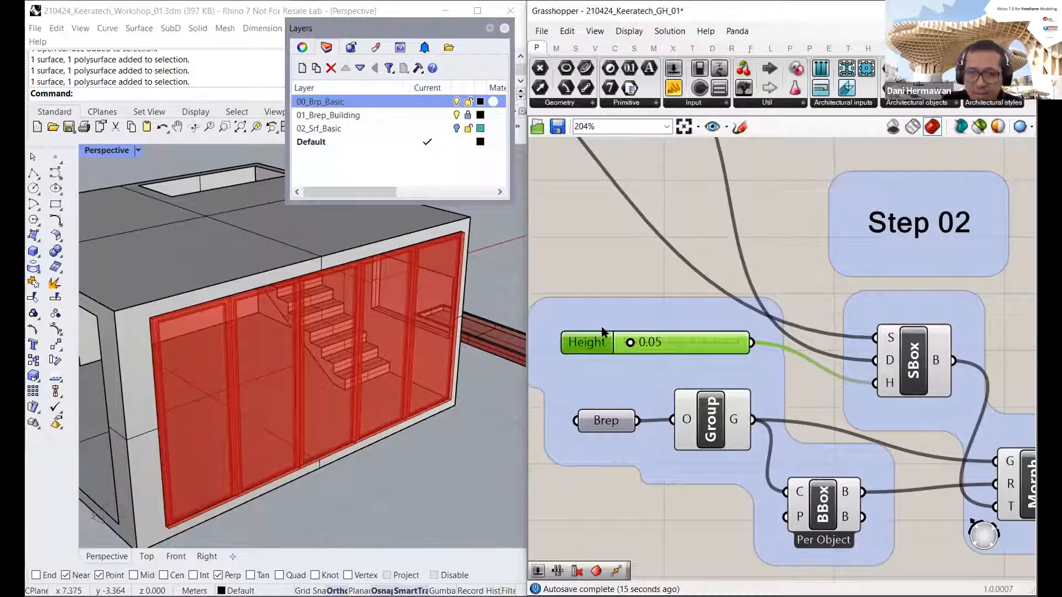
Step: Examine the morphed facade panels from several sides of the building and review the Step 01 and Step 02 definition
{"action": "right_click_drag", "start_coordinate": [324, 375], "coordinate": [291, 300]}
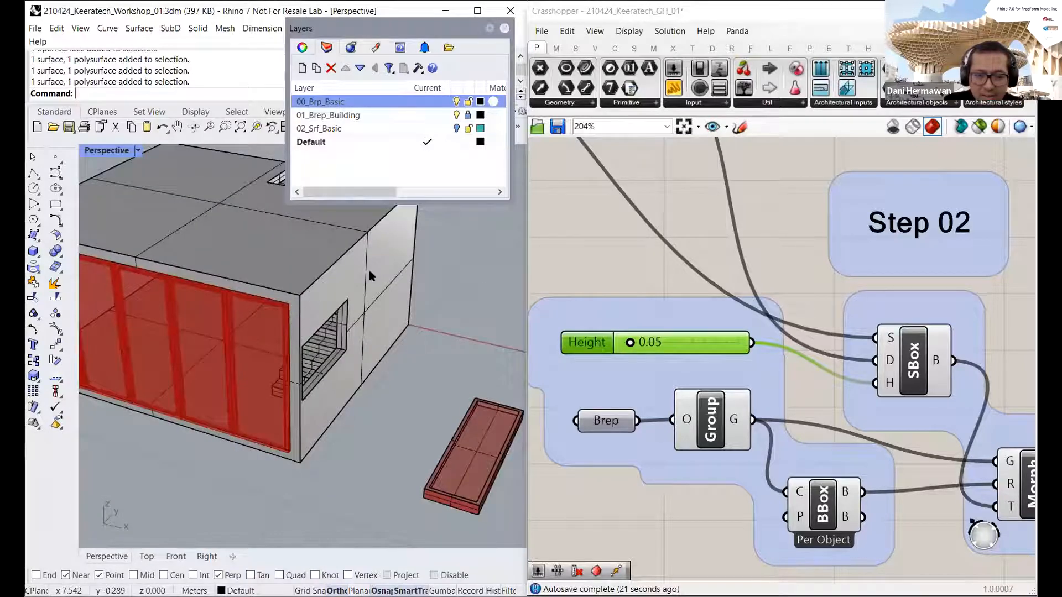
{"action": "scroll", "coordinate": [369, 271], "scroll_direction": "up", "scroll_amount": 4}
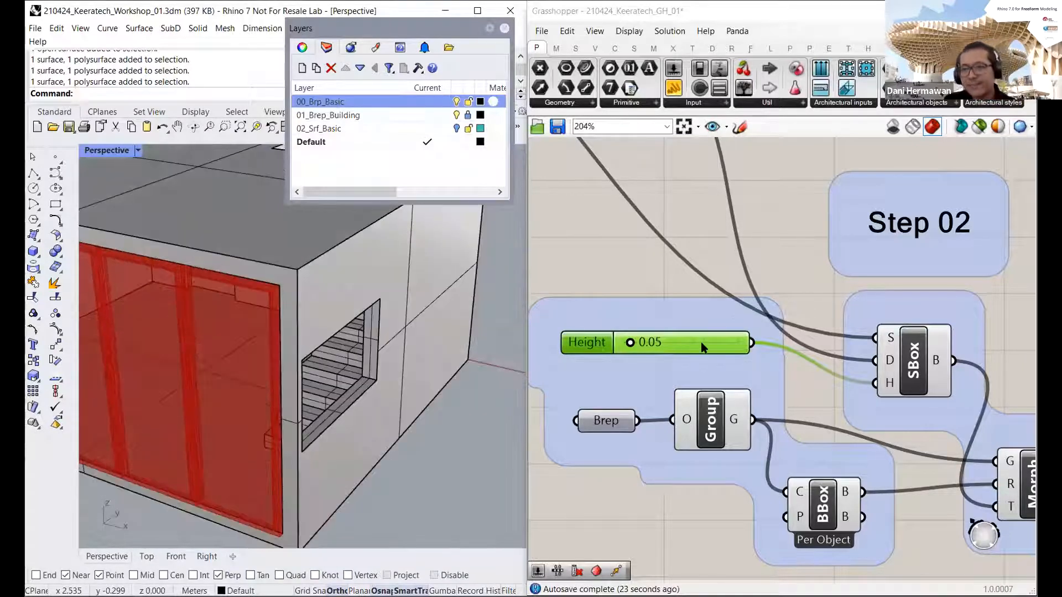
{"action": "scroll", "coordinate": [792, 388], "scroll_direction": "down", "scroll_amount": 4}
{"action": "scroll", "coordinate": [807, 389], "scroll_direction": "down", "scroll_amount": 2}
{"action": "right_click_drag", "start_coordinate": [759, 390], "coordinate": [816, 441]}
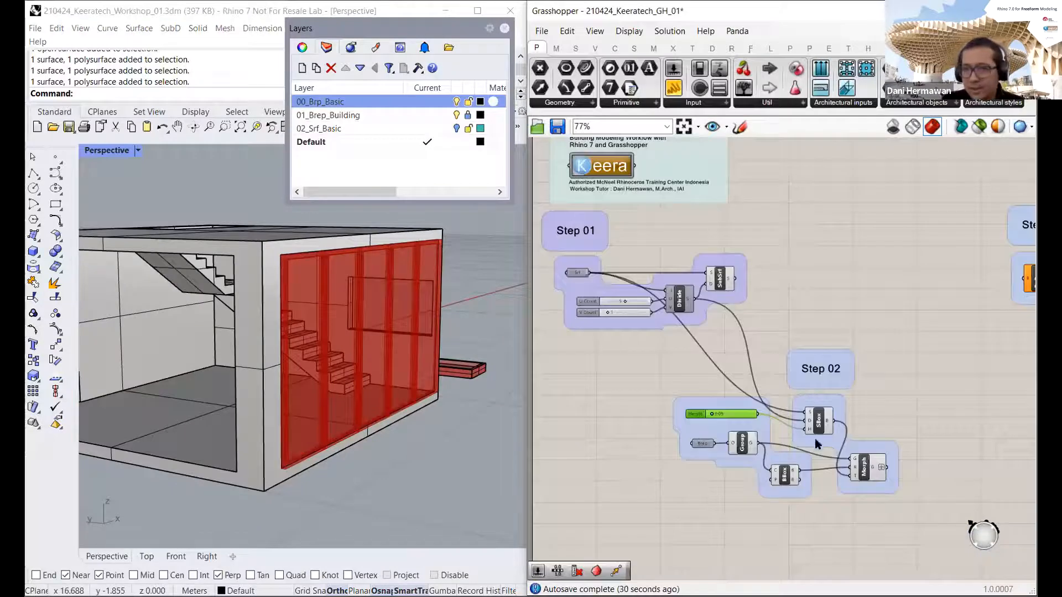
{"action": "scroll", "coordinate": [815, 441], "scroll_direction": "up", "scroll_amount": 3}
{"action": "right_click_drag", "start_coordinate": [701, 434], "coordinate": [666, 367]}
{"action": "scroll", "coordinate": [665, 367], "scroll_direction": "up", "scroll_amount": 1}
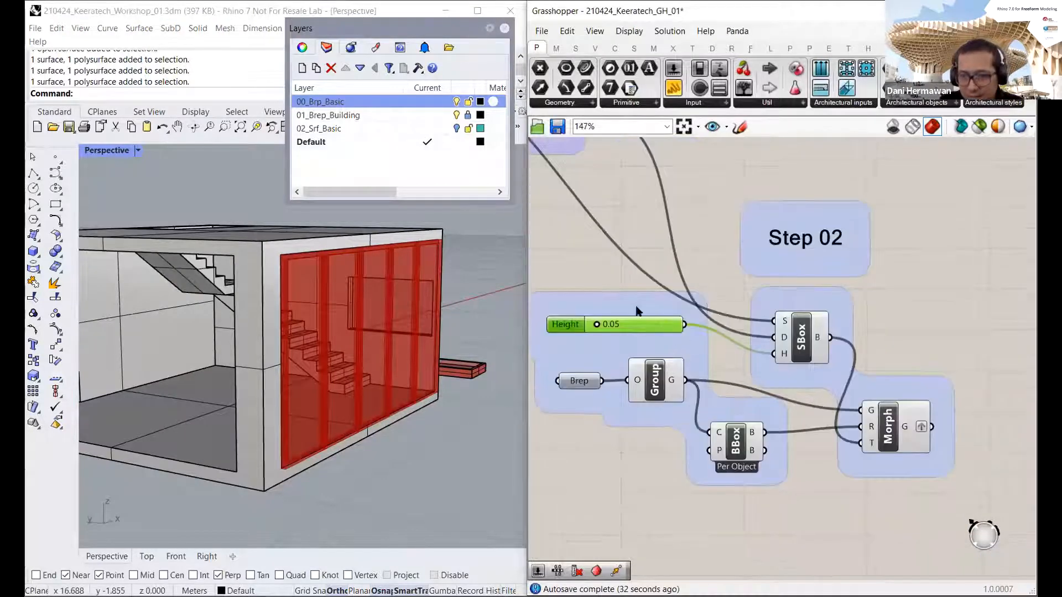
{"action": "right_click_drag", "start_coordinate": [577, 318], "coordinate": [607, 299]}
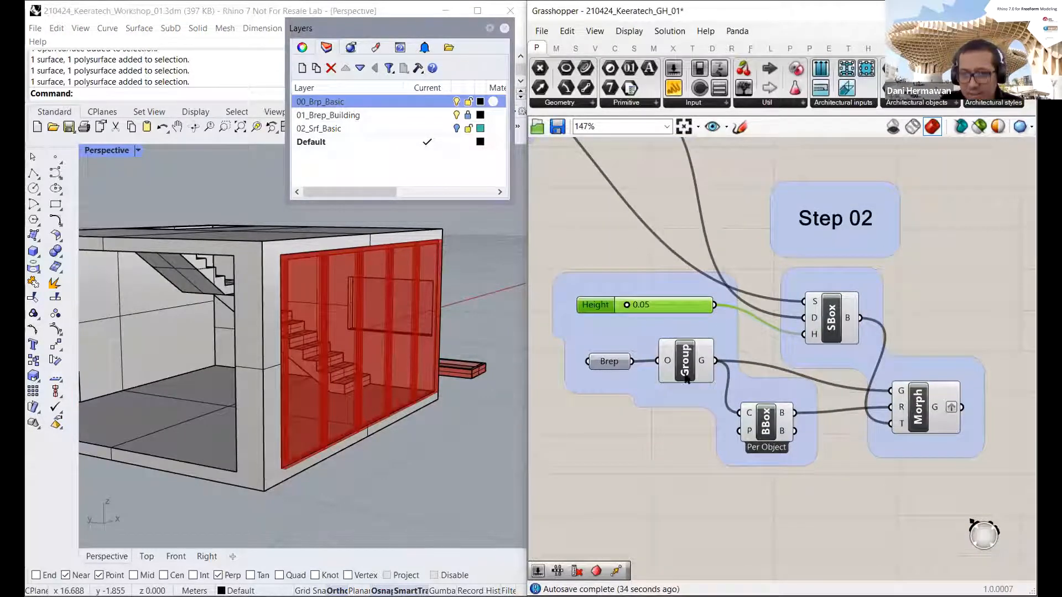
Step: Turn off the SBox component's preview, check the BBox component's geometry, and clear the selection
{"action": "left_click", "coordinate": [831, 323]}
{"action": "right_click", "coordinate": [832, 323]}
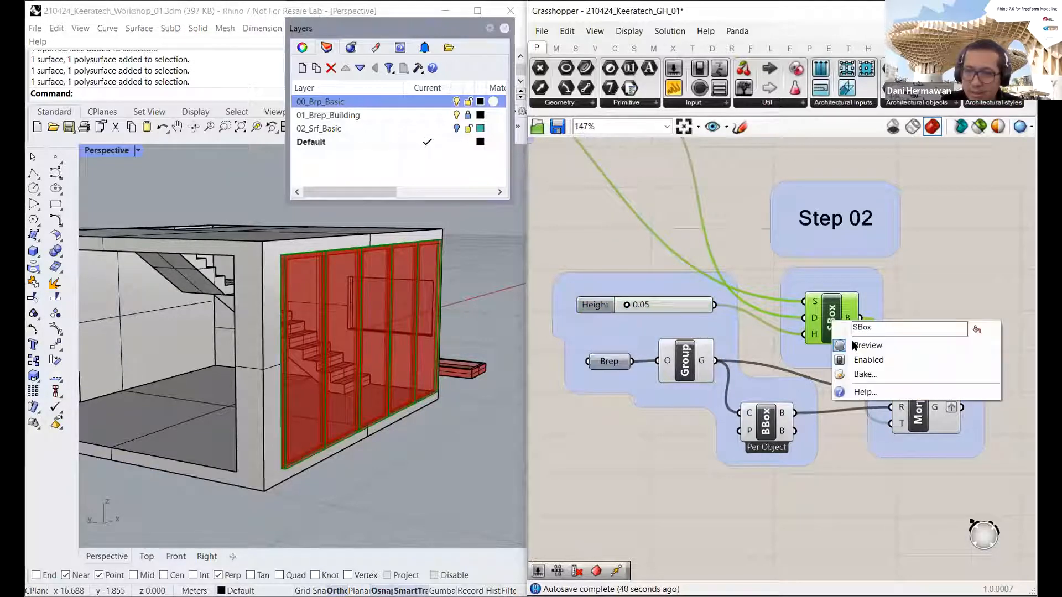
{"action": "left_click", "coordinate": [854, 346]}
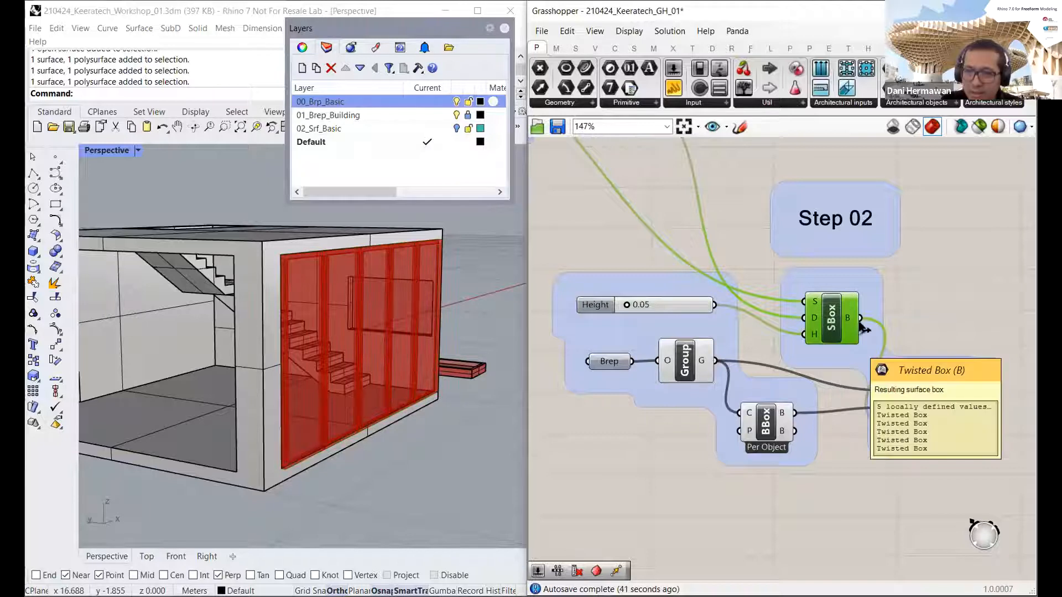
{"action": "left_click", "coordinate": [762, 419]}
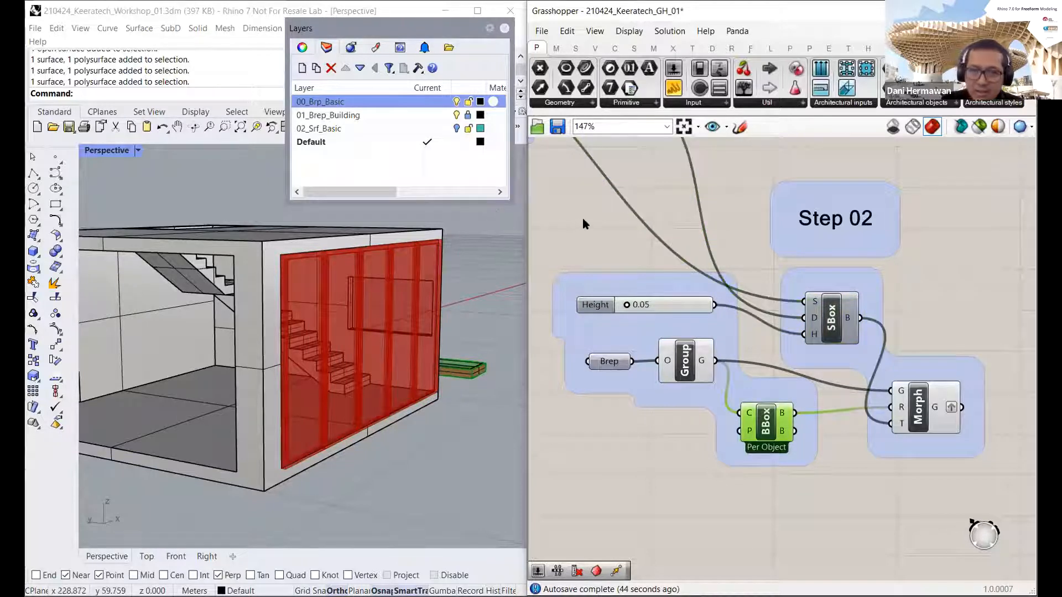
{"action": "left_click", "coordinate": [626, 291]}
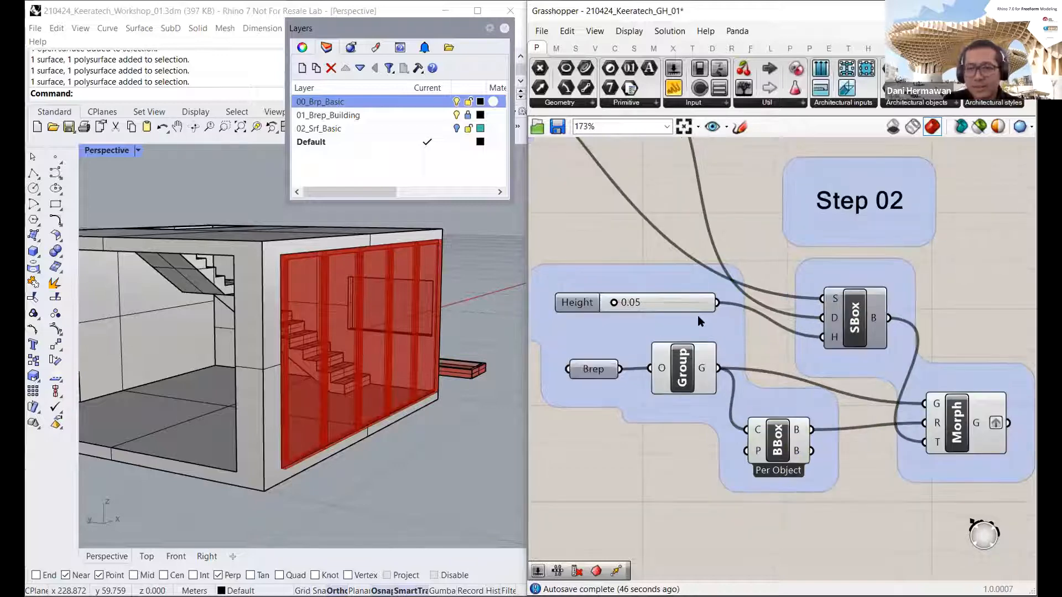
Step: Move the Height slider slightly down, closer to the Brep and Group components in Step 02
{"action": "scroll", "coordinate": [697, 310], "scroll_direction": "up", "scroll_amount": 1}
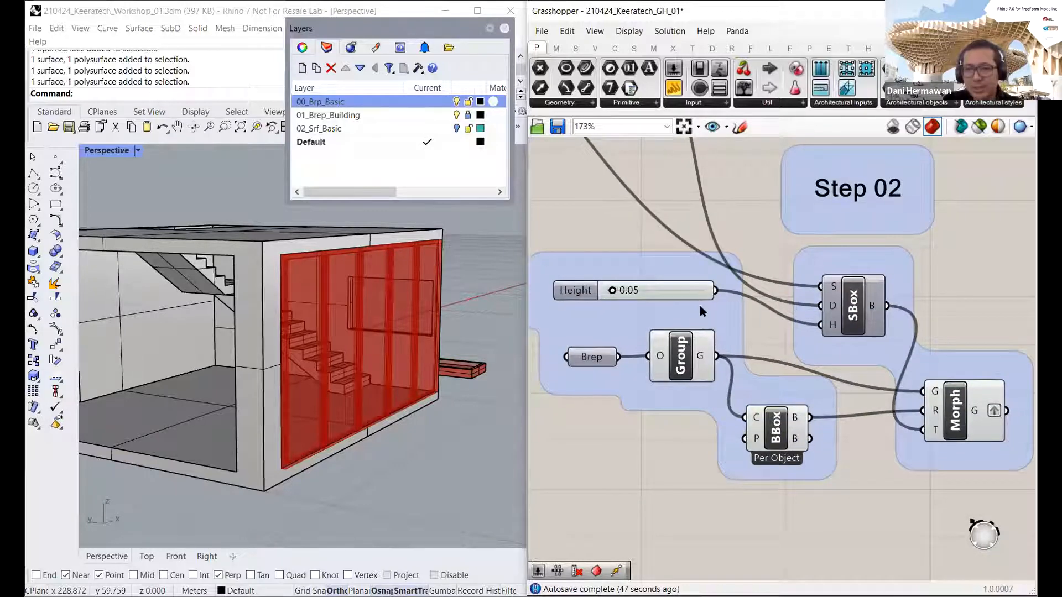
{"action": "scroll", "coordinate": [699, 308], "scroll_direction": "down", "scroll_amount": 1}
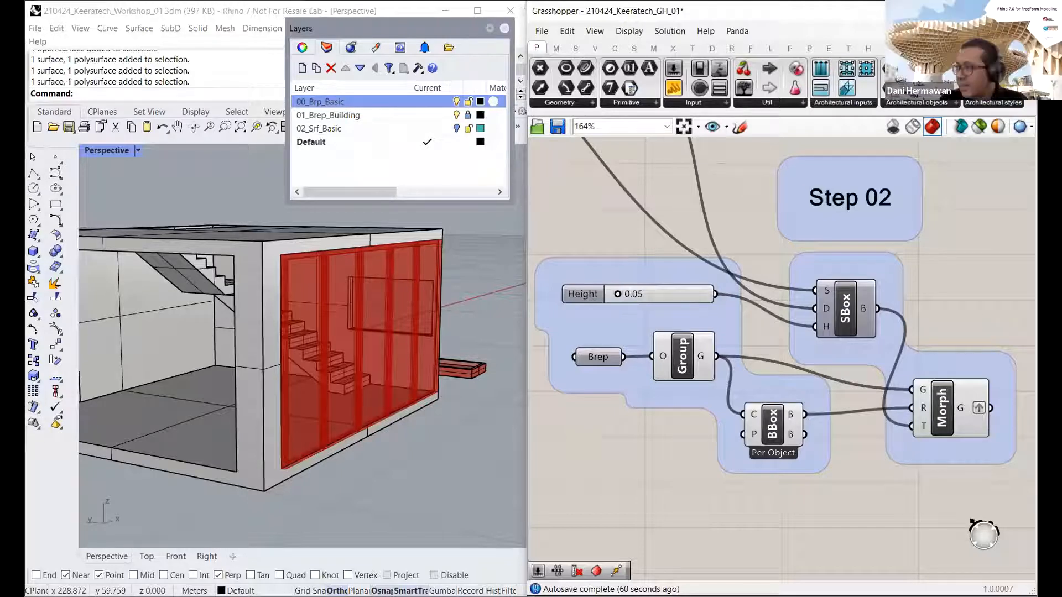
{"action": "left_click_drag", "start_coordinate": [691, 301], "coordinate": [690, 313]}
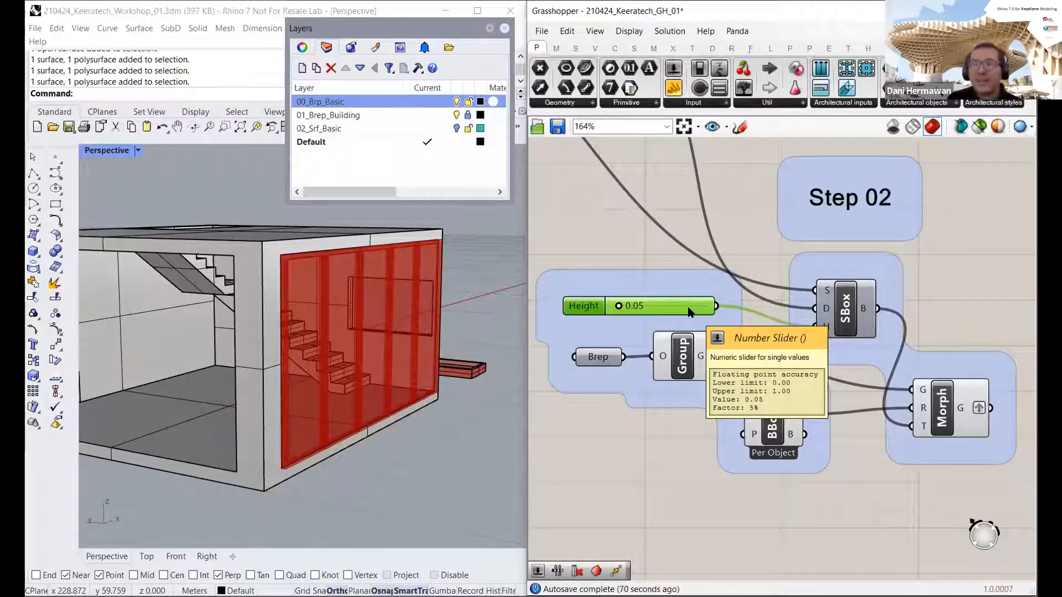
{"action": "left_click", "coordinate": [633, 48]}
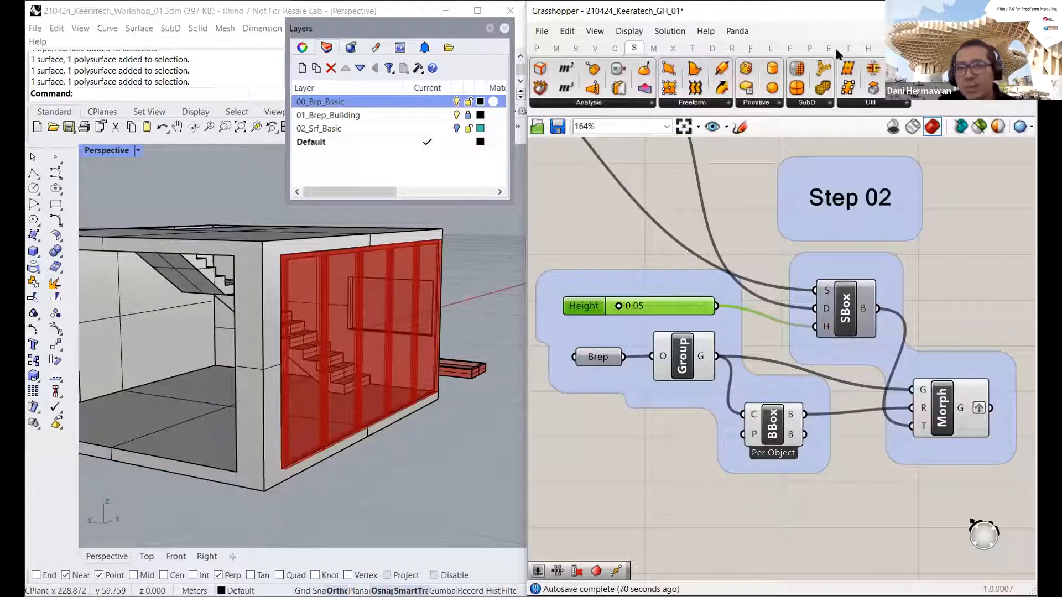
{"action": "left_click", "coordinate": [536, 48]}
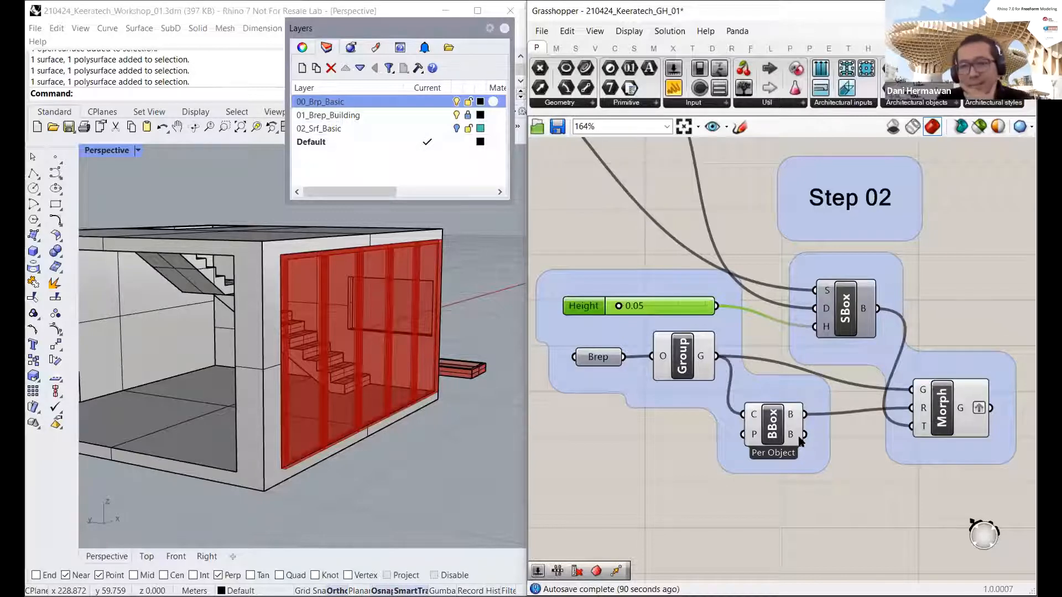
{"action": "mouse_move", "coordinate": [800, 441]}
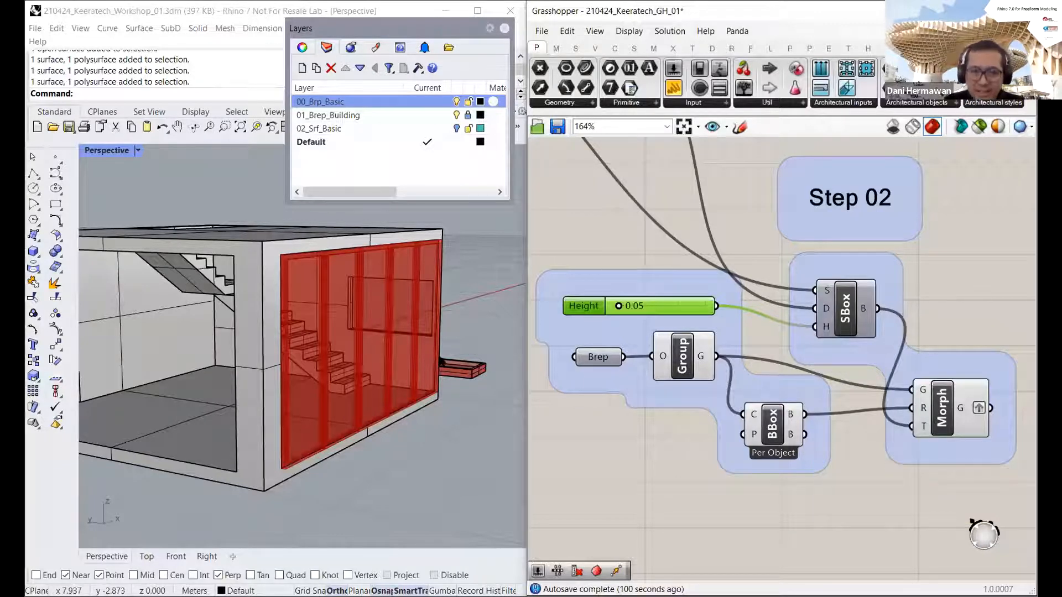
Step: Examine the source panel module beside the building, selecting it briefly, and compare it with the morphed facade panels
{"action": "scroll", "coordinate": [440, 361], "scroll_direction": "down", "scroll_amount": 5}
{"action": "right_click_drag", "start_coordinate": [440, 360], "coordinate": [400, 399]}
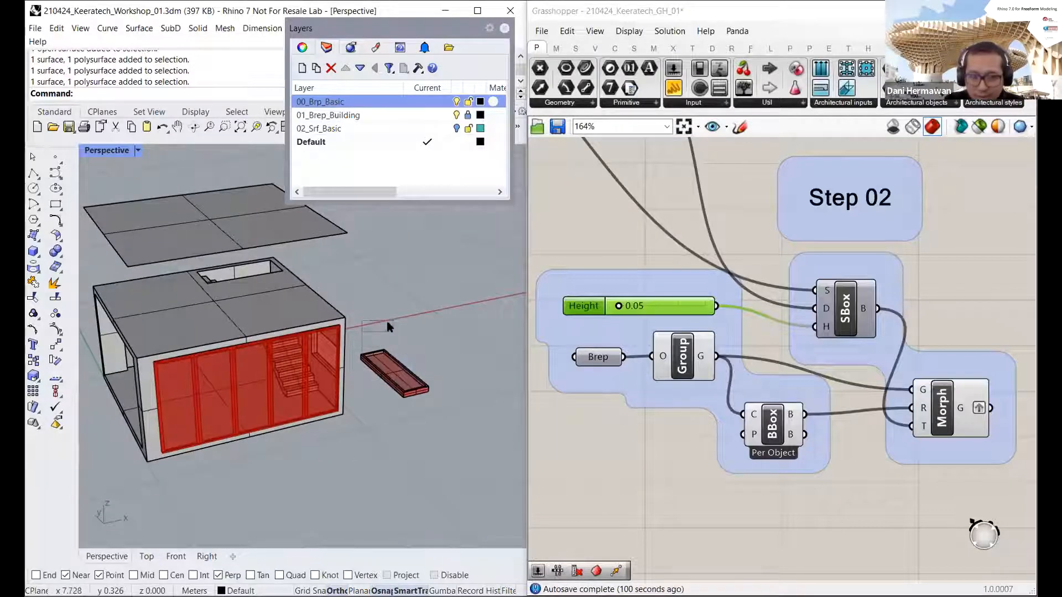
{"action": "right_click_drag", "start_coordinate": [293, 374], "coordinate": [345, 342]}
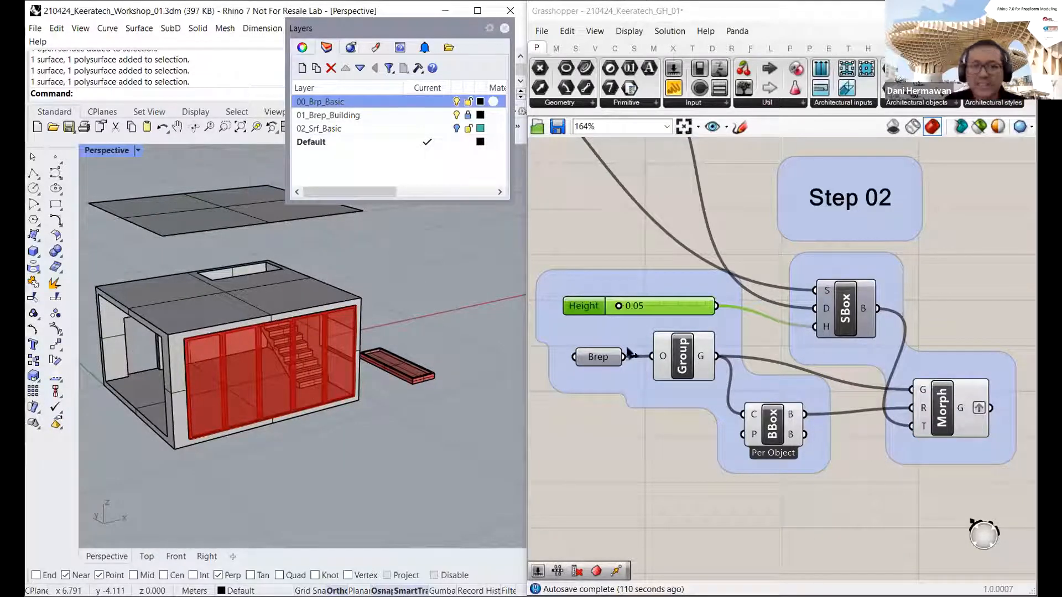
{"action": "left_click", "coordinate": [412, 374]}
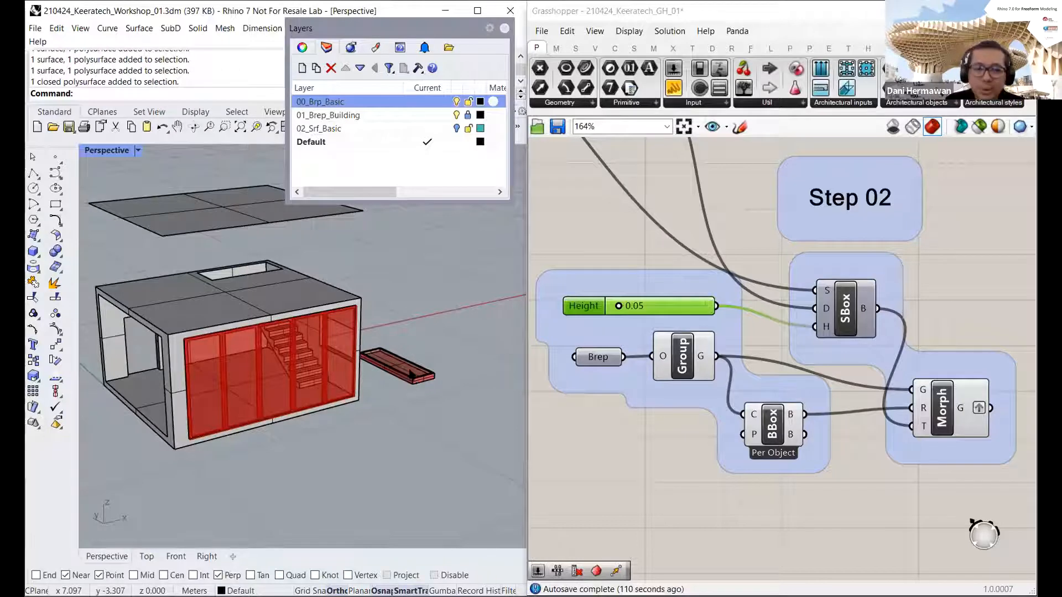
{"action": "left_click", "coordinate": [412, 373]}
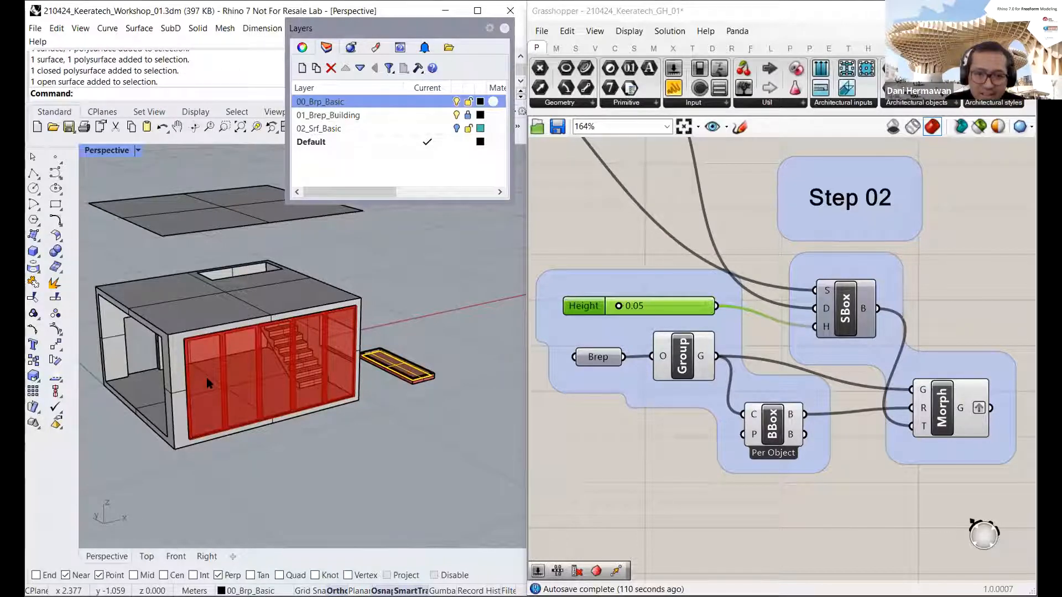
{"action": "key", "text": "Escape"}
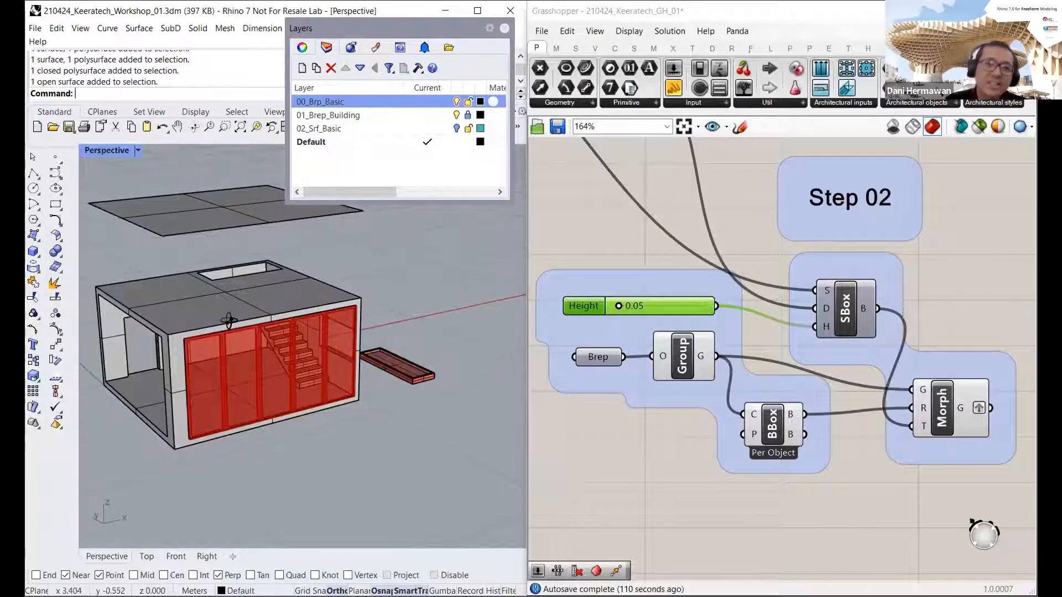
{"action": "right_click_drag", "start_coordinate": [229, 321], "coordinate": [286, 387]}
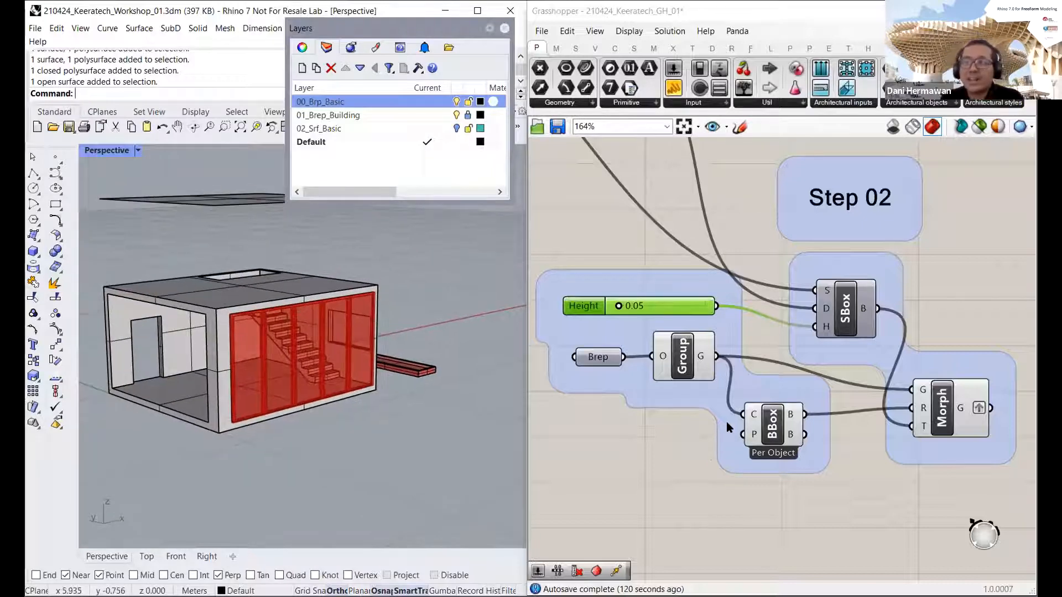
Step: Review the whole Grasshopper definition, return to Step 02, and highlight the Morph component's output on the facade
{"action": "scroll", "coordinate": [772, 309], "scroll_direction": "down", "scroll_amount": 2}
{"action": "scroll", "coordinate": [778, 306], "scroll_direction": "down", "scroll_amount": 5}
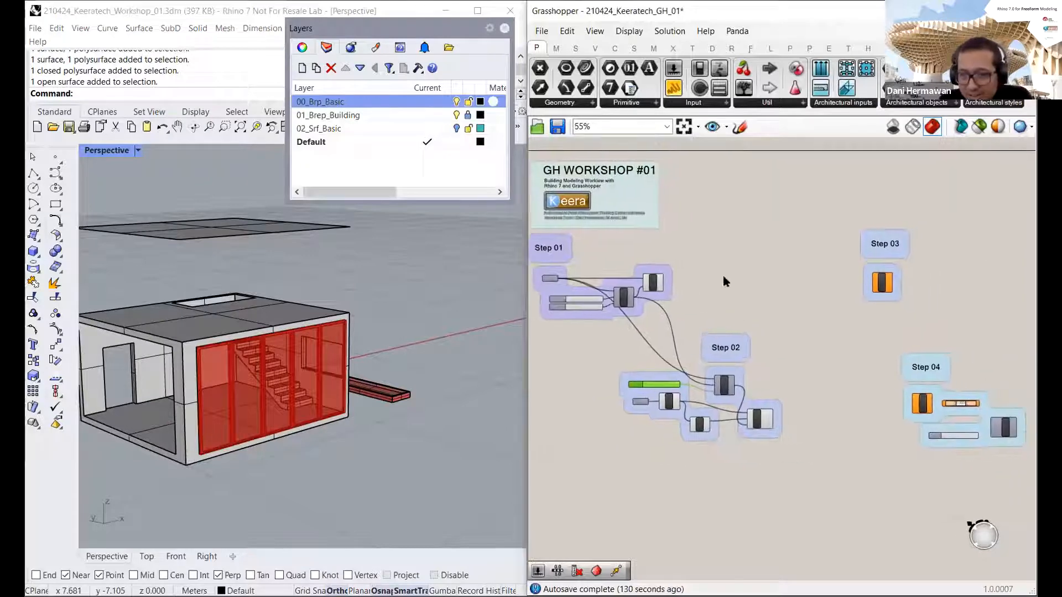
{"action": "scroll", "coordinate": [724, 288], "scroll_direction": "down", "scroll_amount": 2}
{"action": "scroll", "coordinate": [694, 371], "scroll_direction": "up", "scroll_amount": 3}
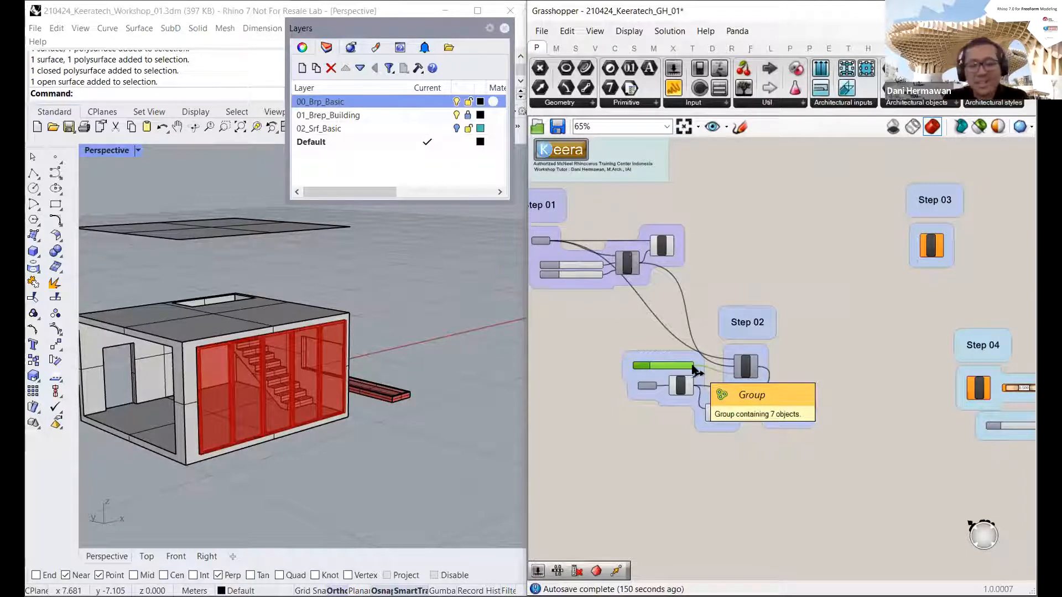
{"action": "scroll", "coordinate": [711, 388], "scroll_direction": "up", "scroll_amount": 5}
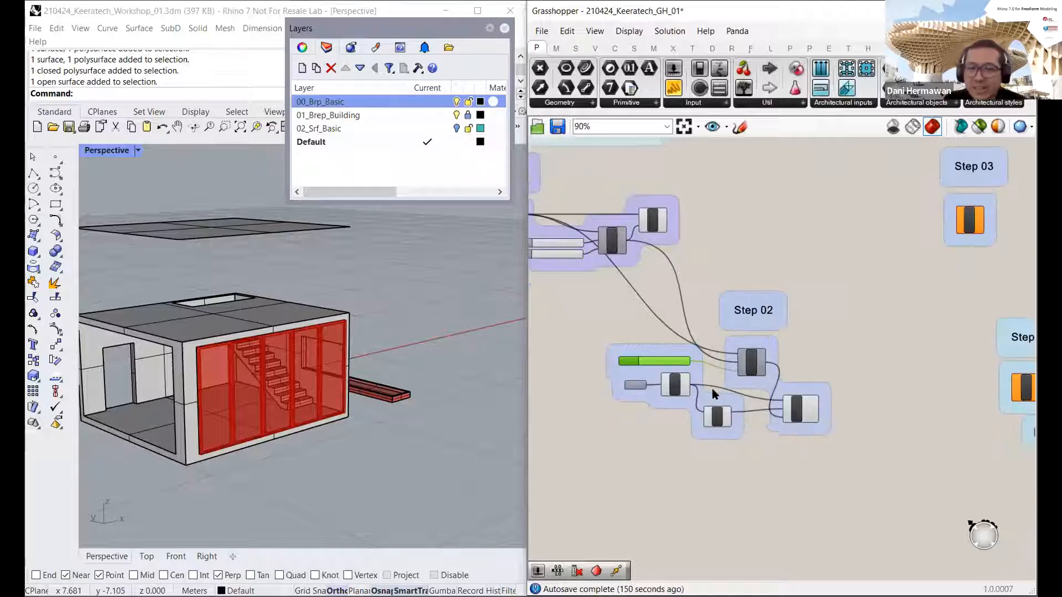
{"action": "scroll", "coordinate": [753, 390], "scroll_direction": "up", "scroll_amount": 1}
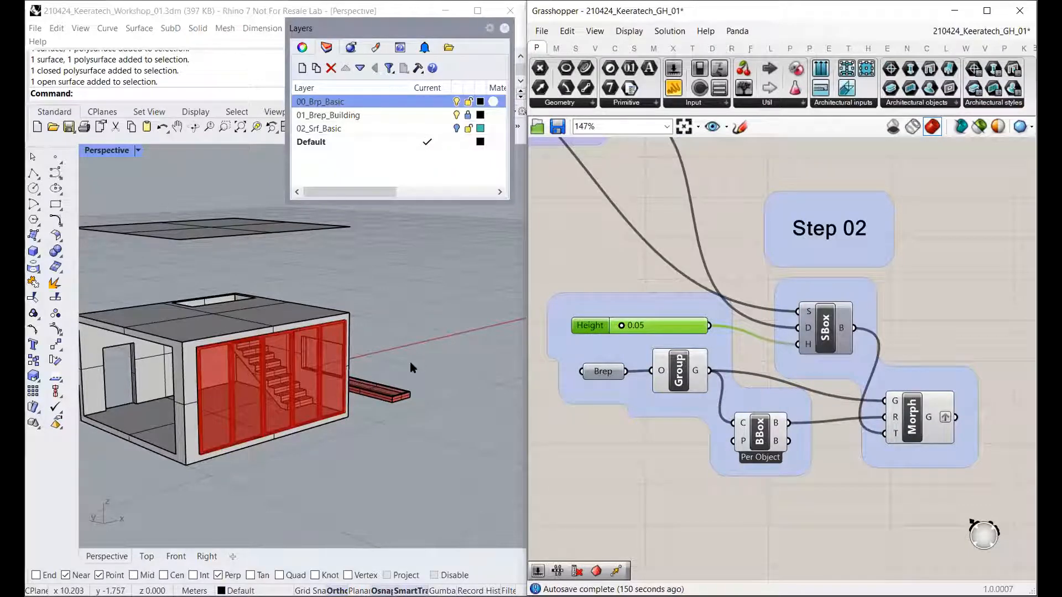
{"action": "right_click_drag", "start_coordinate": [741, 420], "coordinate": [775, 432]}
{"action": "scroll", "coordinate": [799, 403], "scroll_direction": "up", "scroll_amount": 1}
{"action": "scroll", "coordinate": [828, 427], "scroll_direction": "down", "scroll_amount": 1}
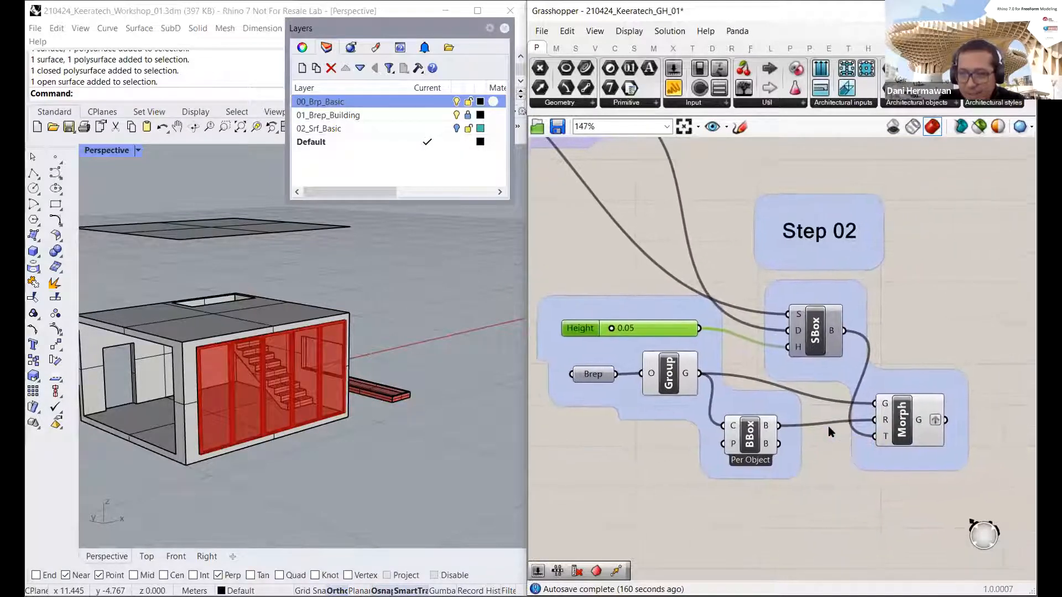
{"action": "scroll", "coordinate": [828, 427], "scroll_direction": "up", "scroll_amount": 1}
{"action": "left_click", "coordinate": [895, 412]}
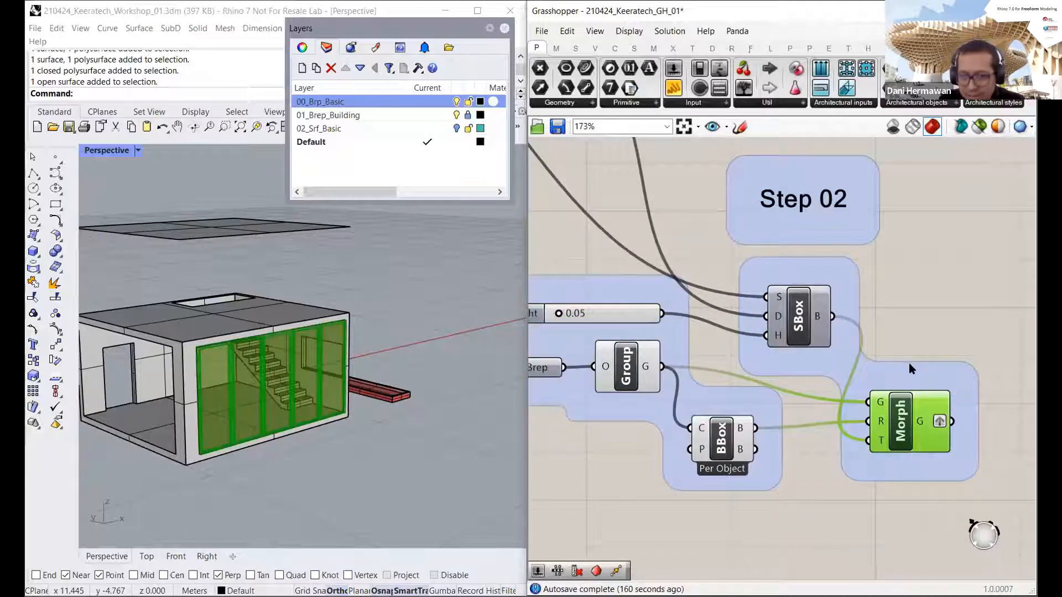
{"action": "right_click_drag", "start_coordinate": [893, 316], "coordinate": [946, 310]}
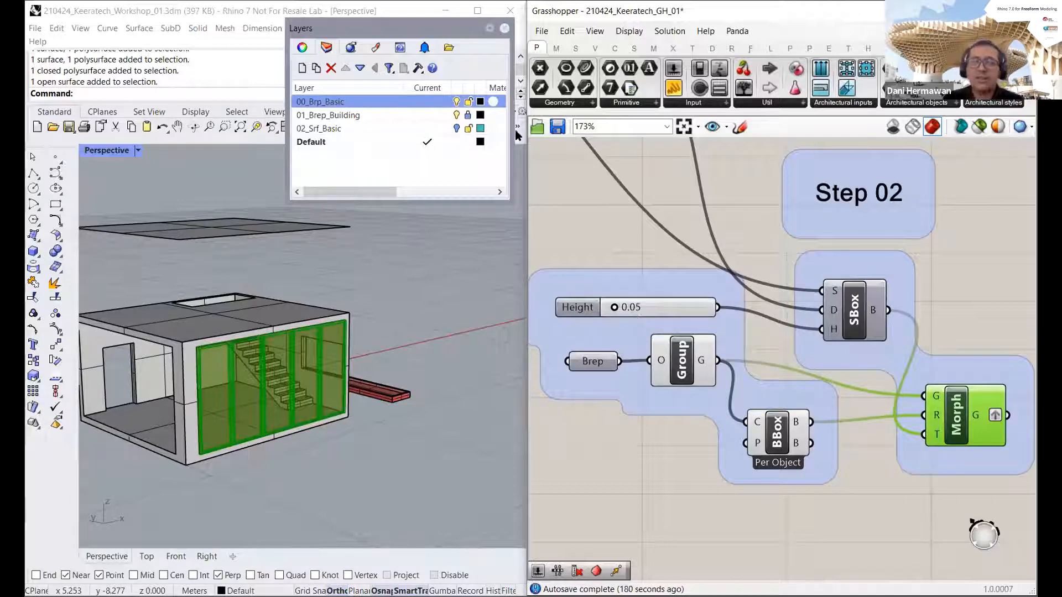
Step: Move the Layers panel clear of the Rhino menus and check the document's model units and tolerances without changing them
{"action": "left_click_drag", "start_coordinate": [438, 29], "coordinate": [433, 161]}
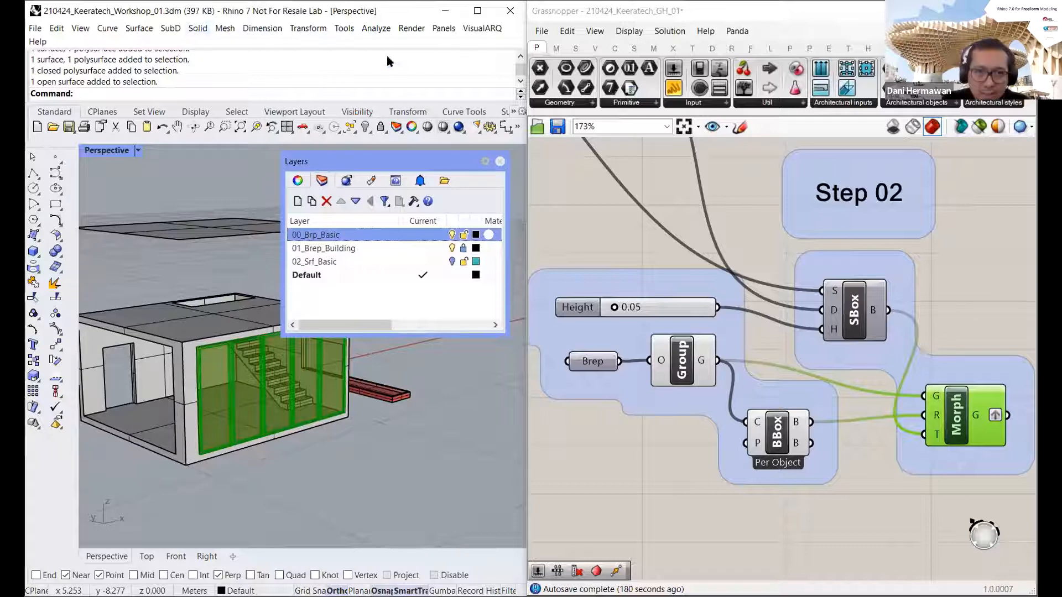
{"action": "left_click", "coordinate": [344, 30]}
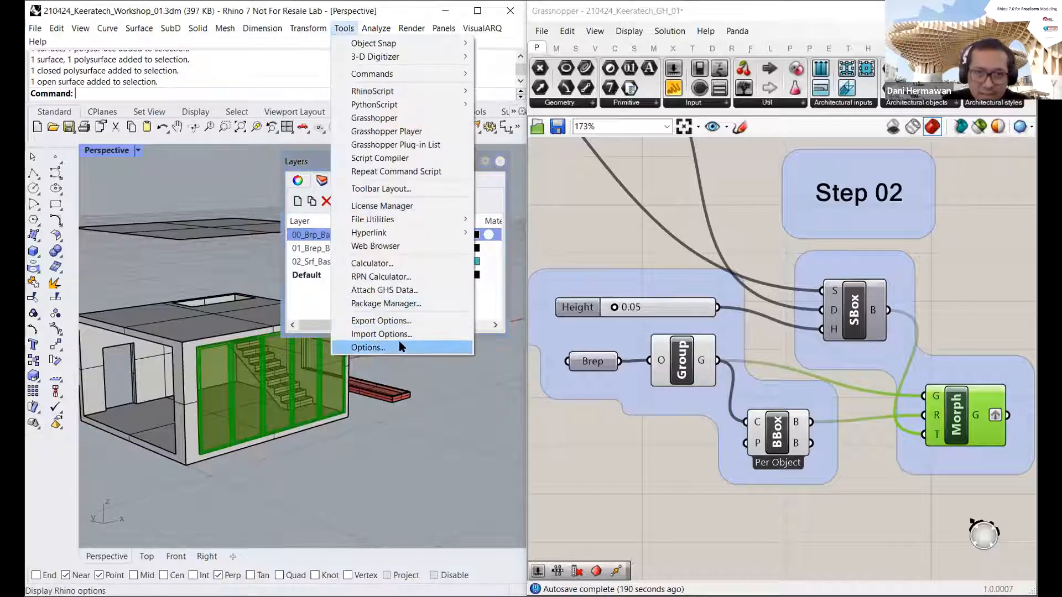
{"action": "left_click", "coordinate": [656, 201]}
{"action": "left_click", "coordinate": [656, 200]}
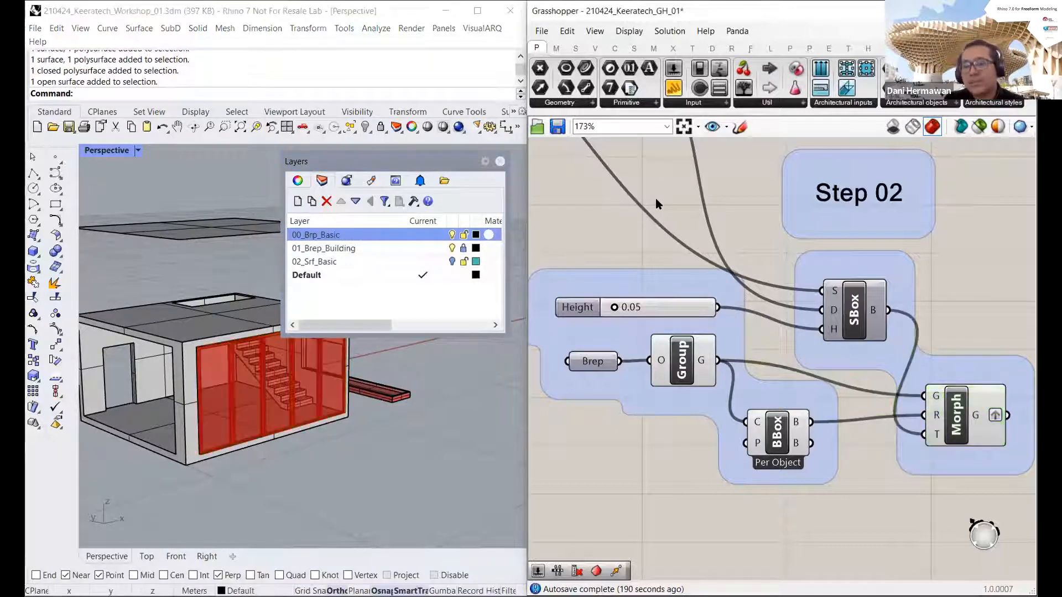
{"action": "left_click", "coordinate": [348, 34]}
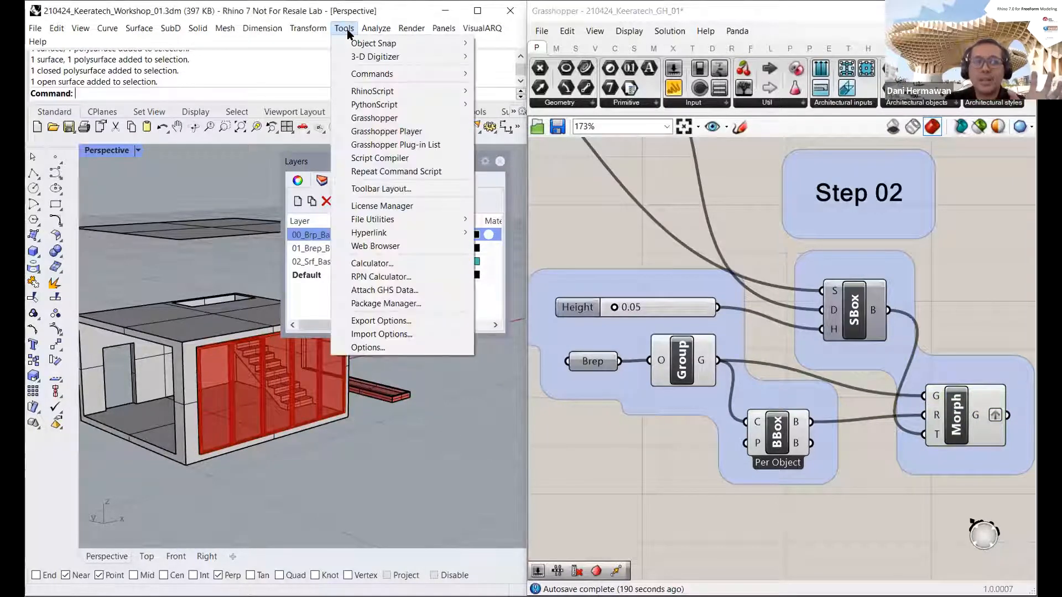
{"action": "left_click", "coordinate": [368, 348]}
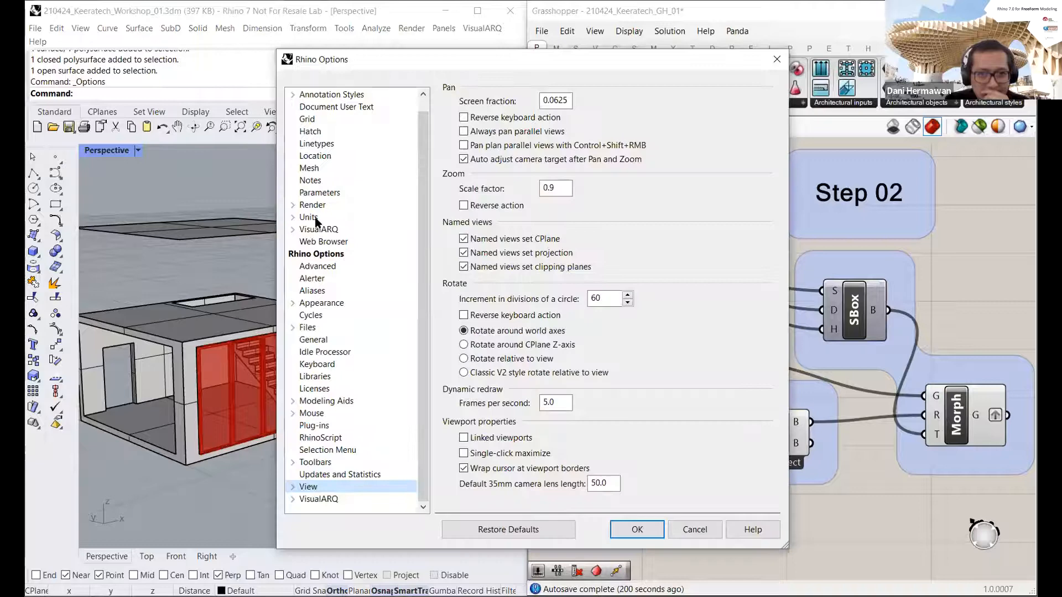
{"action": "left_click", "coordinate": [310, 218]}
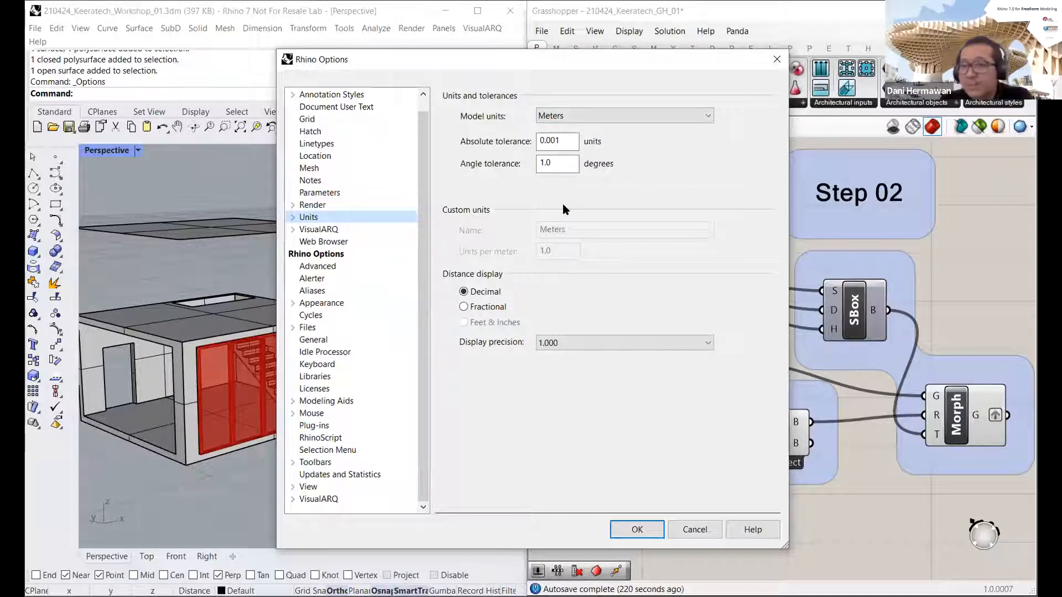
{"action": "left_click", "coordinate": [686, 528]}
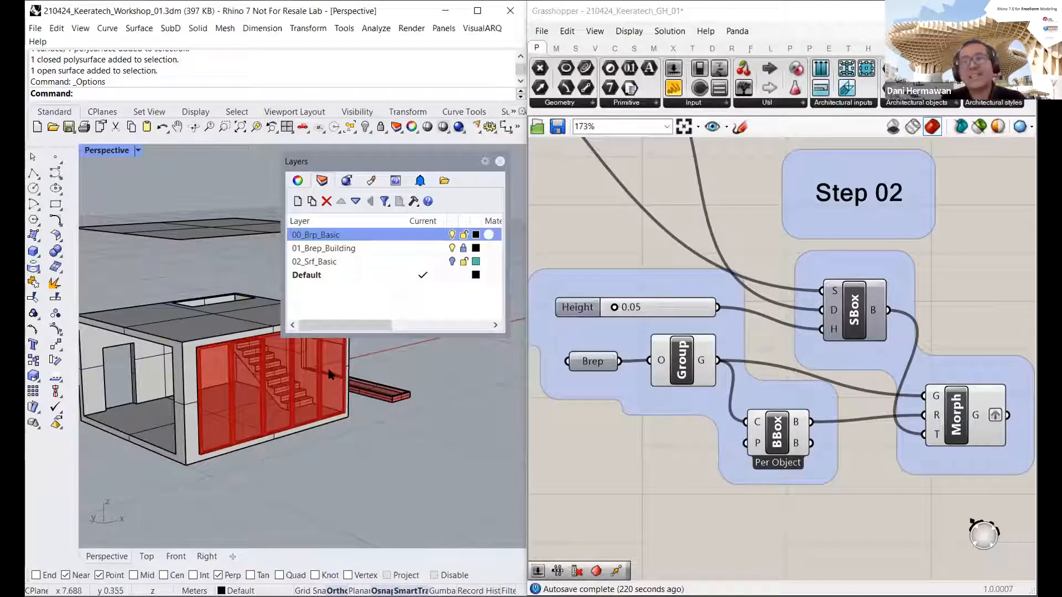
{"action": "left_click", "coordinate": [453, 291]}
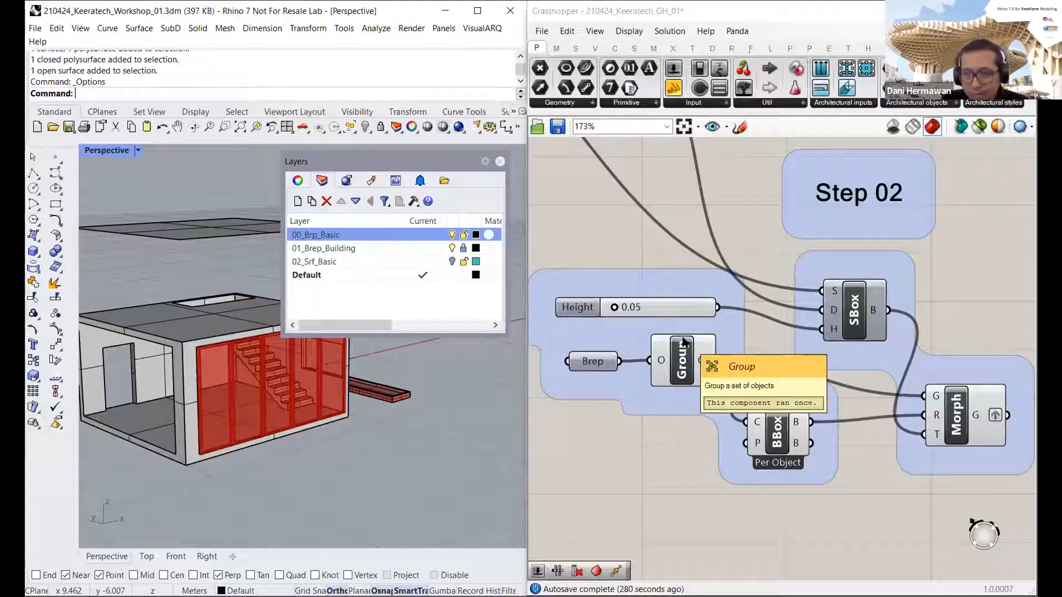
Step: Examine the facade panels up close and review how the Step 01 SubSrf and Step 02 Morph components relate to them
{"action": "scroll", "coordinate": [755, 333], "scroll_direction": "down", "scroll_amount": 2}
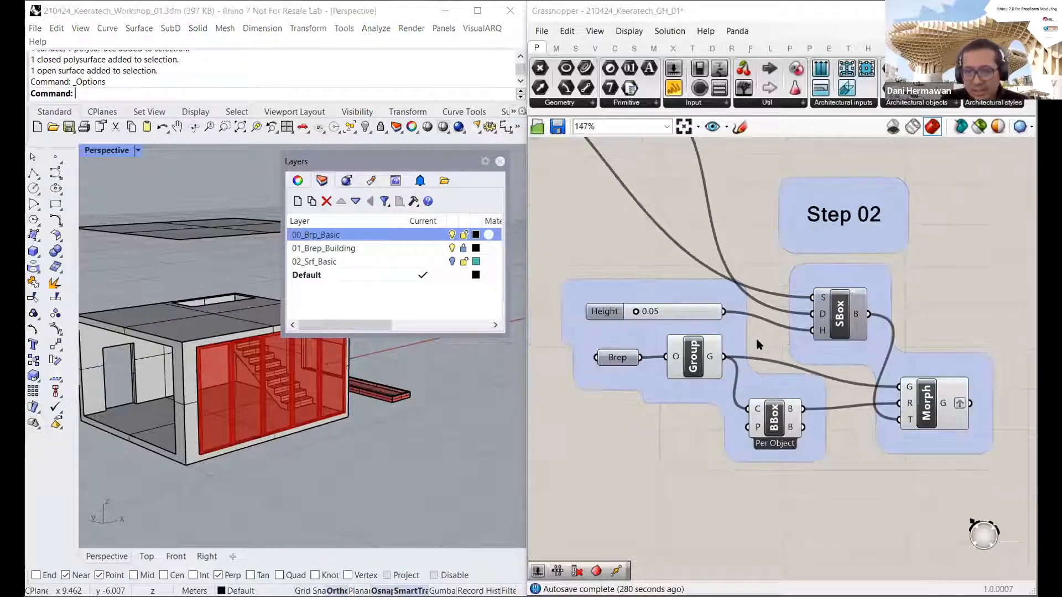
{"action": "scroll", "coordinate": [743, 362], "scroll_direction": "down", "scroll_amount": 3}
{"action": "right_click_drag", "start_coordinate": [758, 356], "coordinate": [723, 420]}
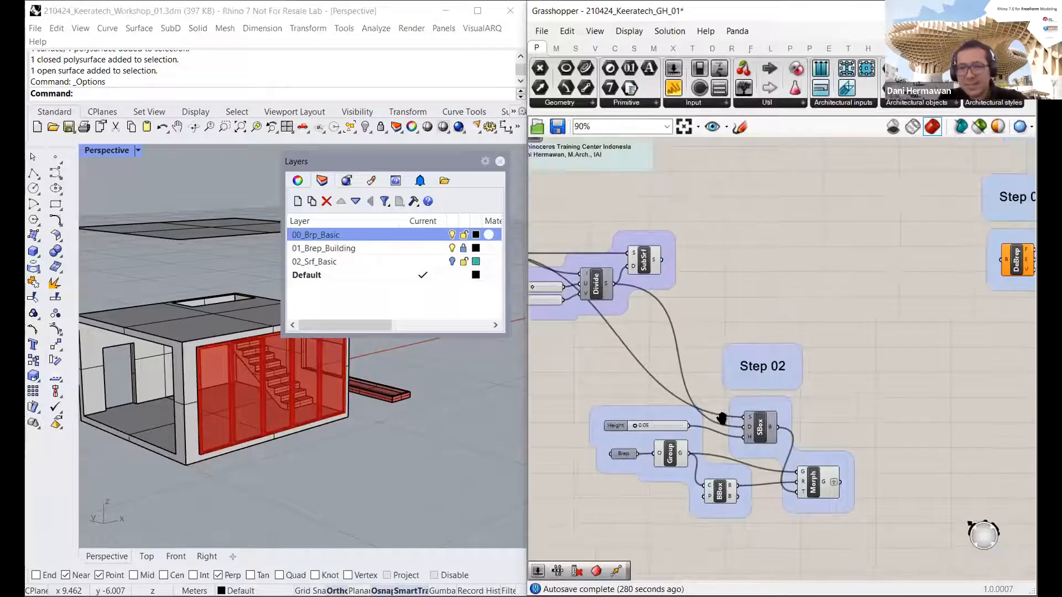
{"action": "right_click_drag", "start_coordinate": [746, 372], "coordinate": [747, 348]}
{"action": "left_click_drag", "start_coordinate": [434, 161], "coordinate": [431, 45]}
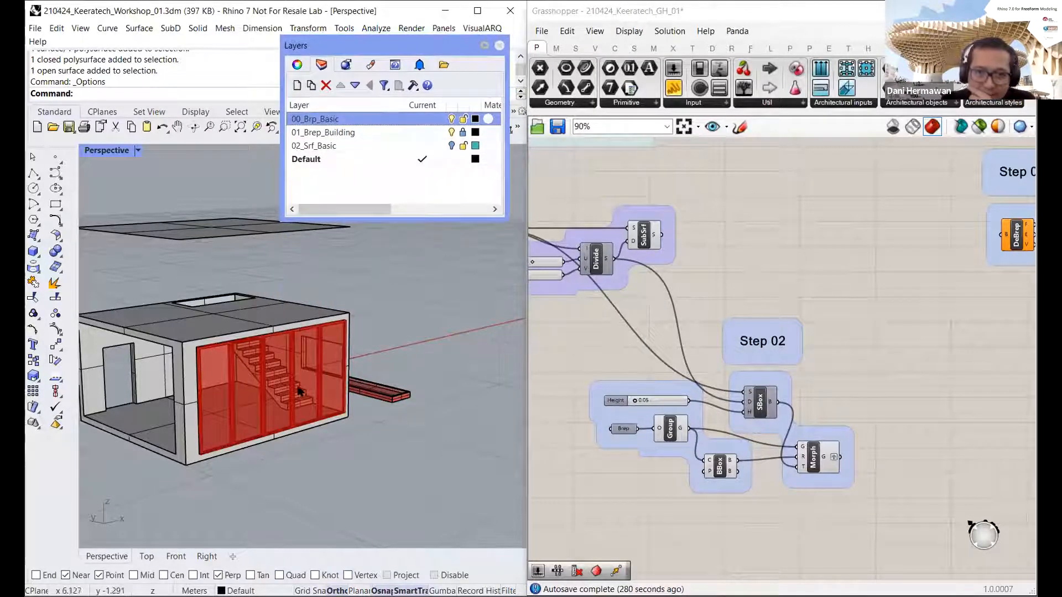
{"action": "scroll", "coordinate": [226, 420], "scroll_direction": "up", "scroll_amount": 5}
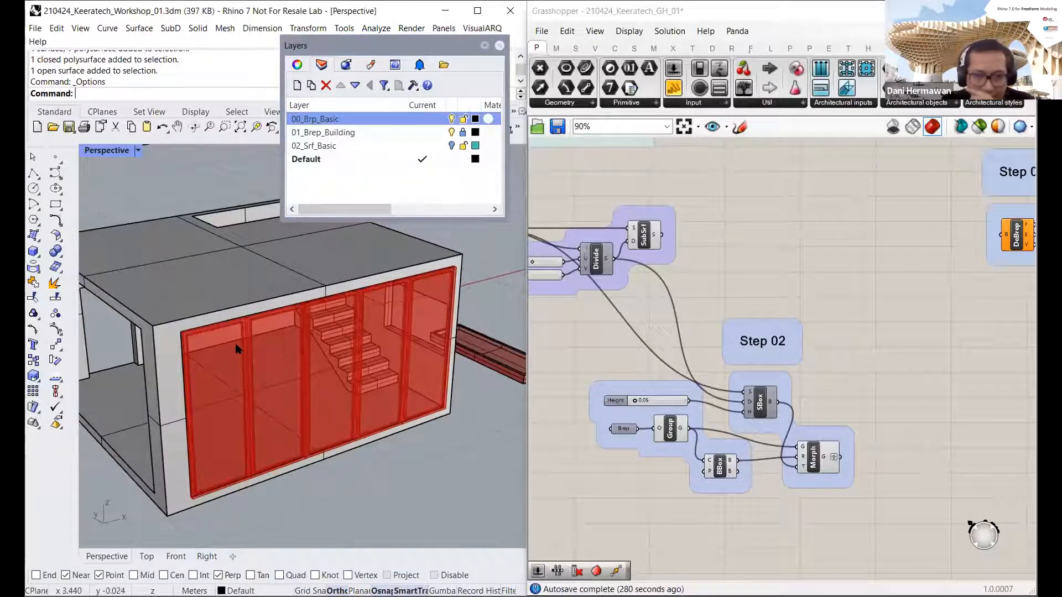
{"action": "scroll", "coordinate": [229, 347], "scroll_direction": "up", "scroll_amount": 2}
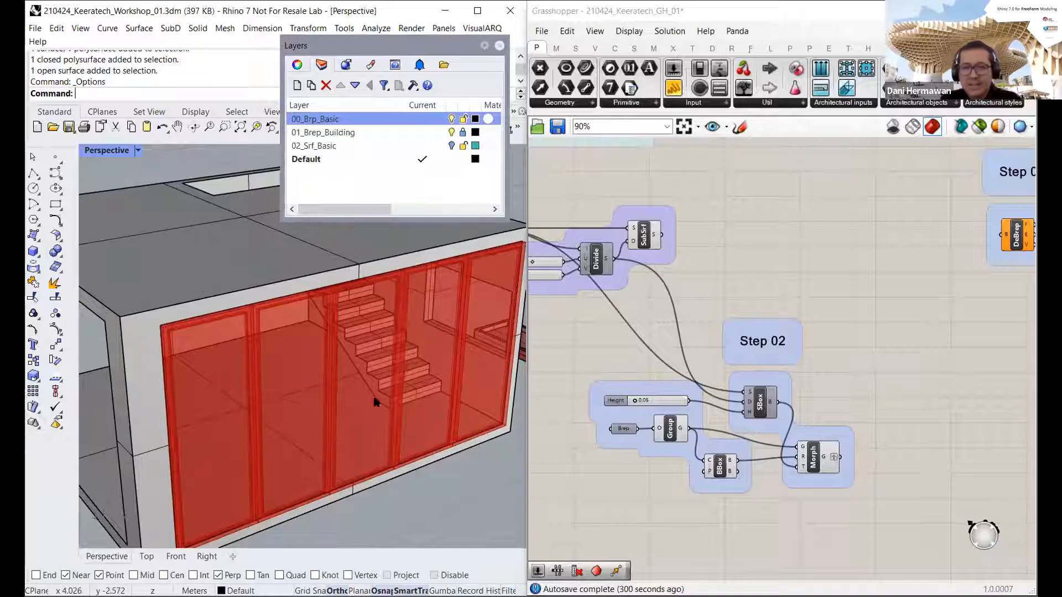
{"action": "scroll", "coordinate": [371, 395], "scroll_direction": "down", "scroll_amount": 5}
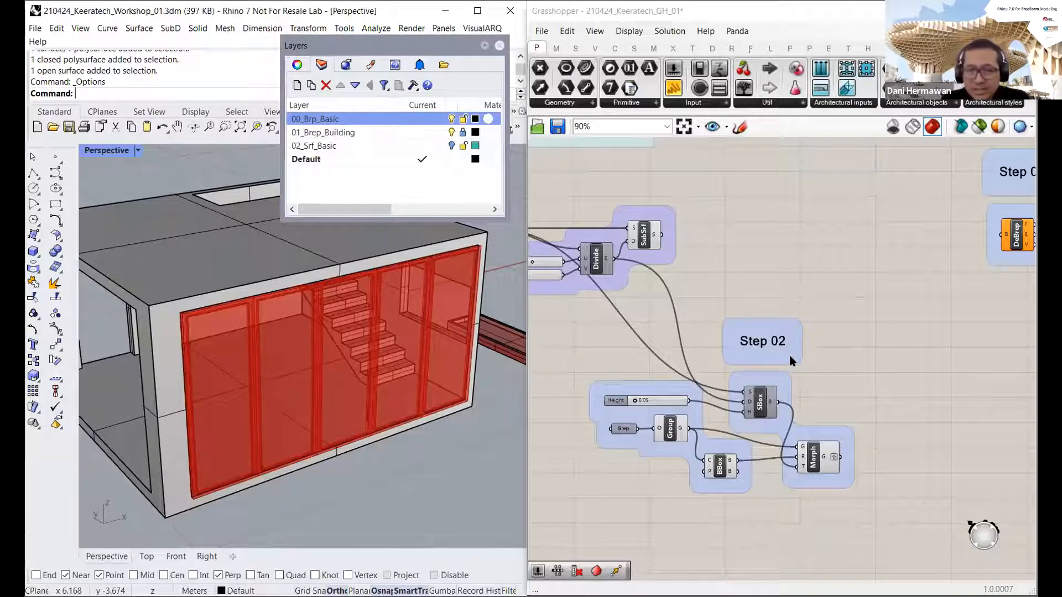
{"action": "scroll", "coordinate": [789, 355], "scroll_direction": "down", "scroll_amount": 1}
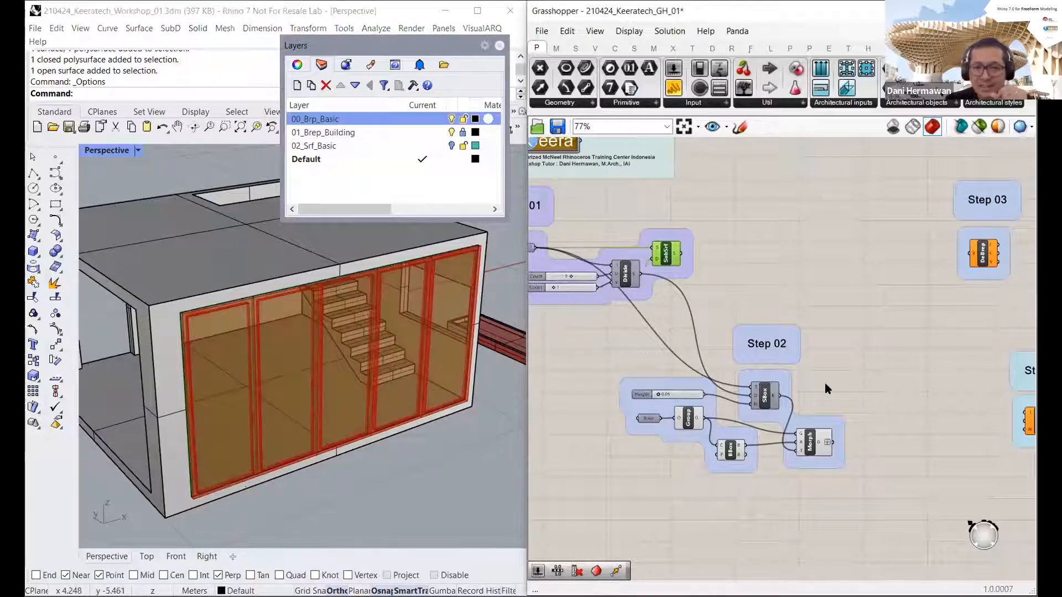
{"action": "scroll", "coordinate": [809, 431], "scroll_direction": "up", "scroll_amount": 3}
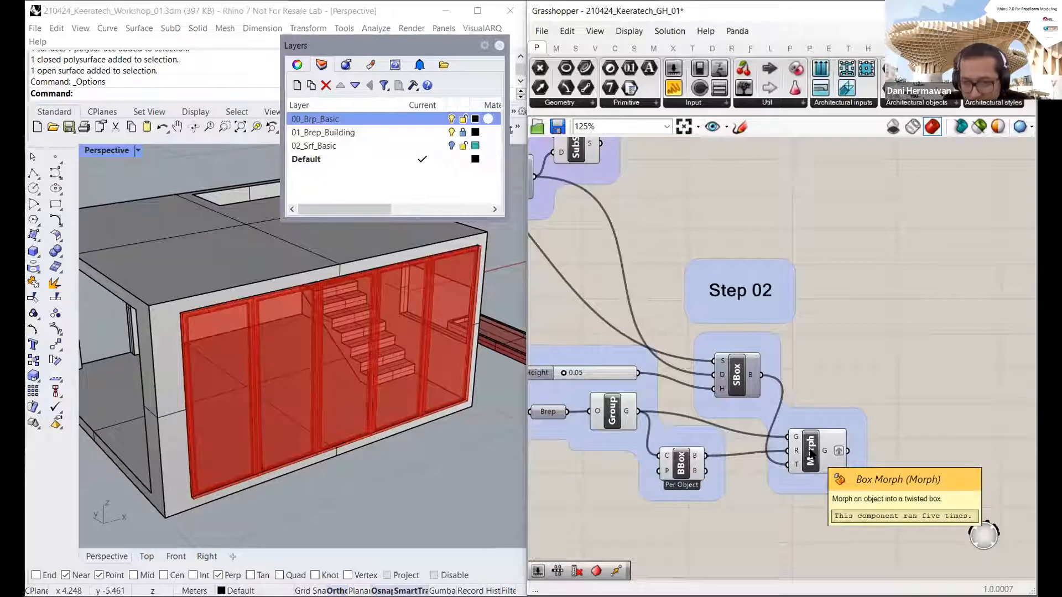
Step: Turn off the preview of the Morph component in Step 02 so its panels are hidden on the facade
{"action": "left_click", "coordinate": [810, 454]}
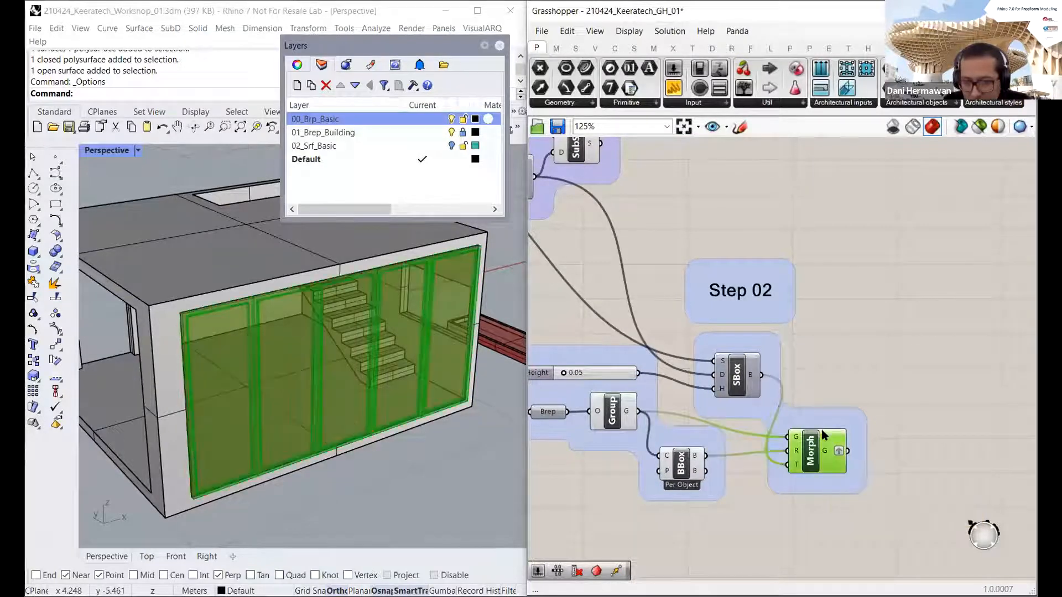
{"action": "right_click", "coordinate": [809, 450]}
{"action": "left_click", "coordinate": [843, 476]}
{"action": "left_click", "coordinate": [836, 340]}
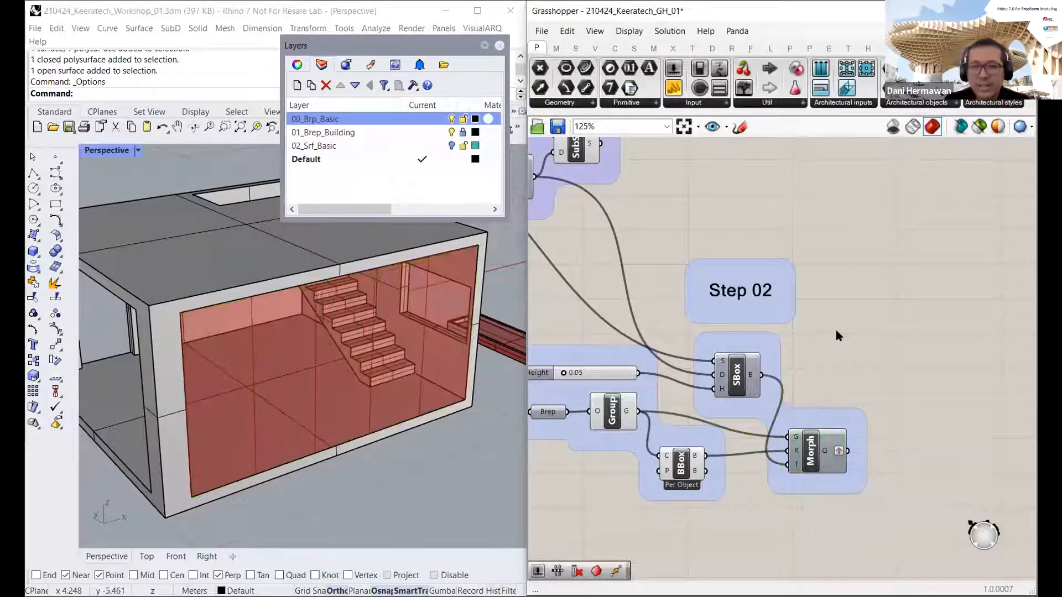
Step: Connect the SubSrf output of Step 01 to the B input of the DeBrep component in Step 03
{"action": "scroll", "coordinate": [836, 332], "scroll_direction": "down", "scroll_amount": 3}
{"action": "right_click_drag", "start_coordinate": [835, 331], "coordinate": [799, 356]}
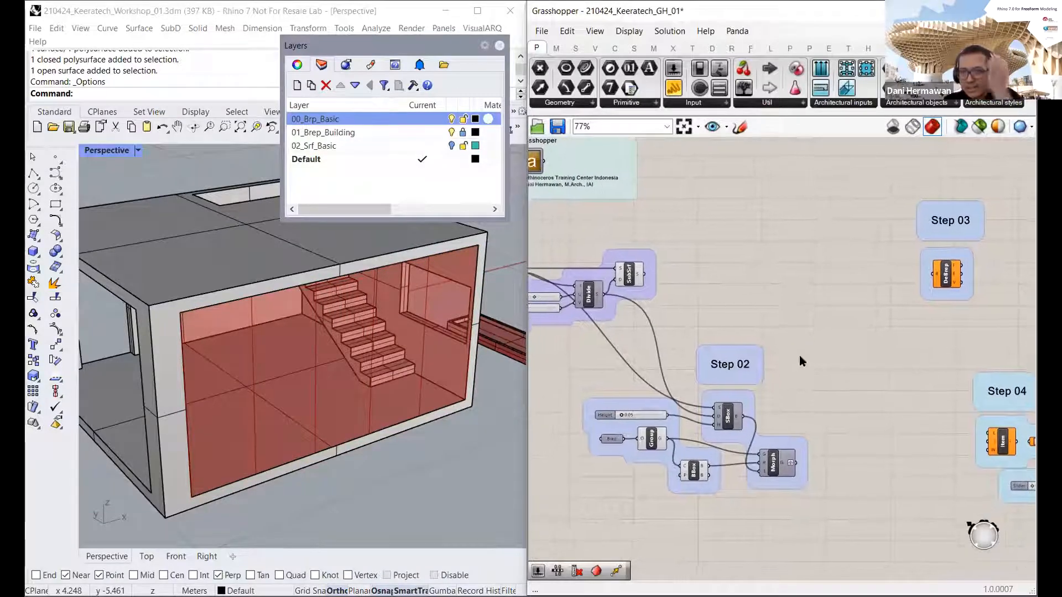
{"action": "scroll", "coordinate": [634, 275], "scroll_direction": "up", "scroll_amount": 1}
{"action": "left_click", "coordinate": [635, 275]}
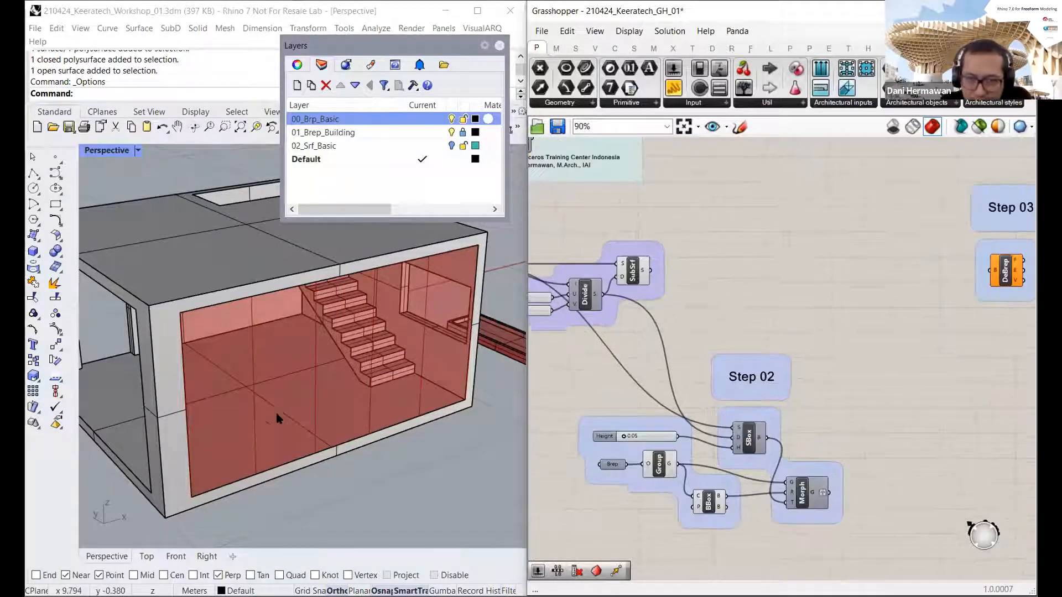
{"action": "left_click", "coordinate": [689, 319]}
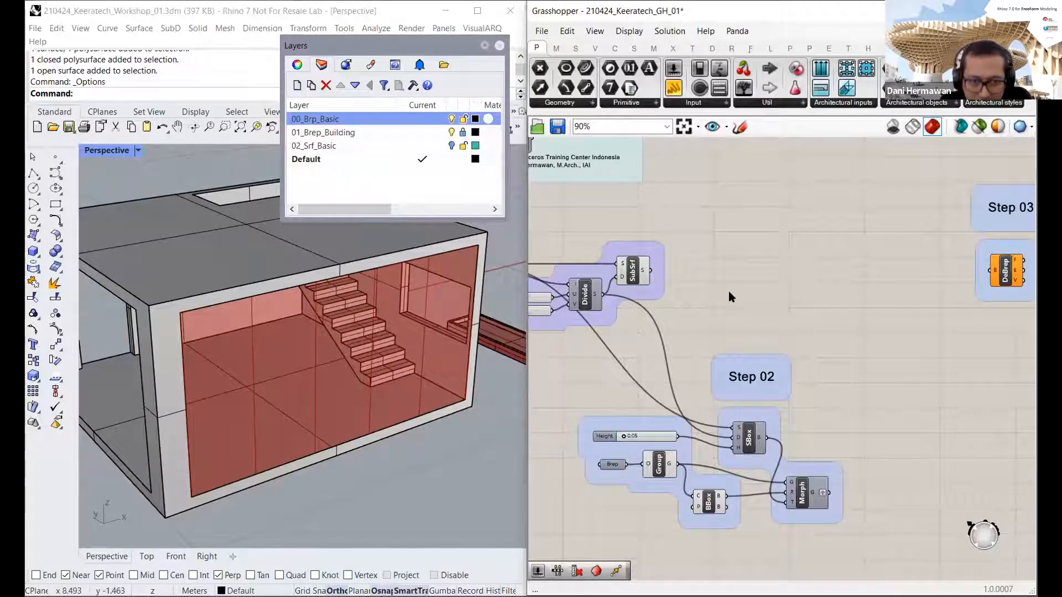
{"action": "right_click_drag", "start_coordinate": [744, 293], "coordinate": [615, 302]}
{"action": "scroll", "coordinate": [615, 300], "scroll_direction": "up", "scroll_amount": 3}
{"action": "scroll", "coordinate": [619, 295], "scroll_direction": "down", "scroll_amount": 3}
{"action": "scroll", "coordinate": [582, 284], "scroll_direction": "up", "scroll_amount": 1}
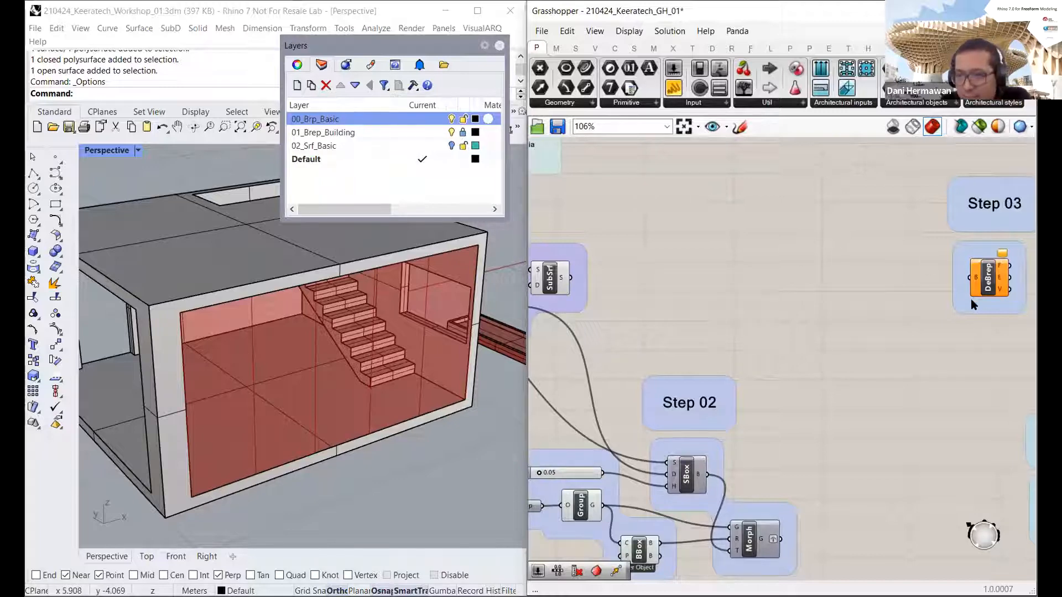
{"action": "scroll", "coordinate": [971, 300], "scroll_direction": "down", "scroll_amount": 3}
{"action": "right_click_drag", "start_coordinate": [970, 300], "coordinate": [954, 282]}
{"action": "scroll", "coordinate": [894, 271], "scroll_direction": "up", "scroll_amount": 3}
{"action": "scroll", "coordinate": [945, 287], "scroll_direction": "down", "scroll_amount": 1}
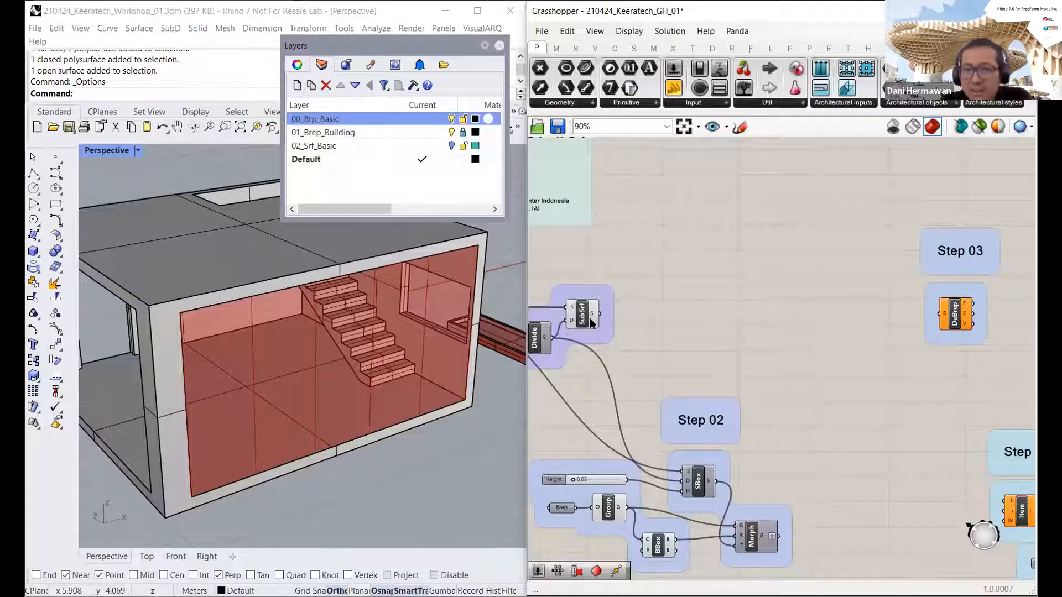
{"action": "left_click_drag", "start_coordinate": [597, 316], "coordinate": [939, 314]}
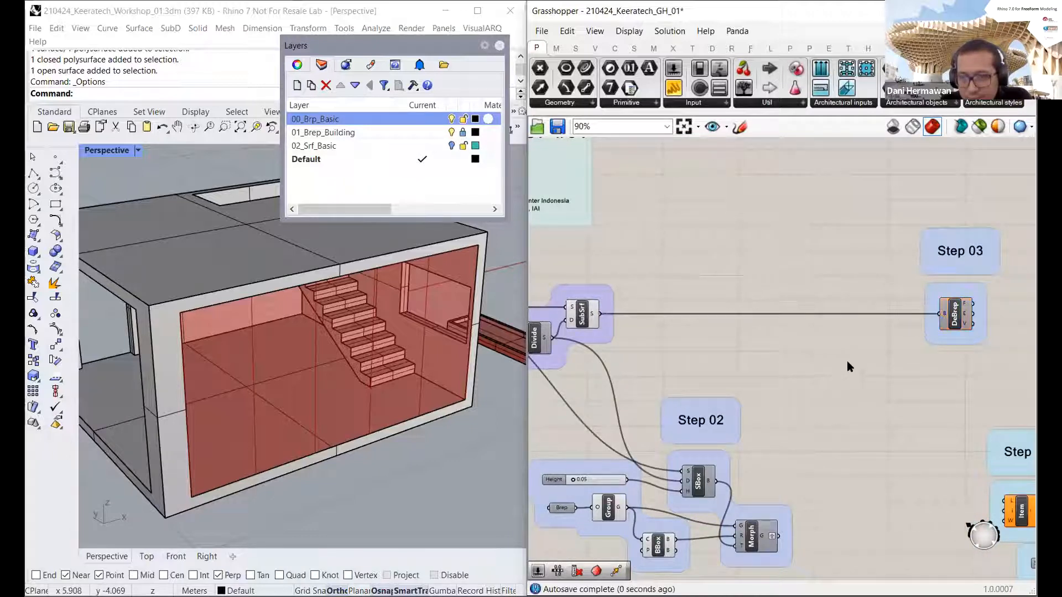
Step: Turn on the DeBrep component's preview and select it to highlight its geometry on the facade
{"action": "right_click_drag", "start_coordinate": [847, 361], "coordinate": [683, 356]}
{"action": "scroll", "coordinate": [863, 319], "scroll_direction": "up", "scroll_amount": 3}
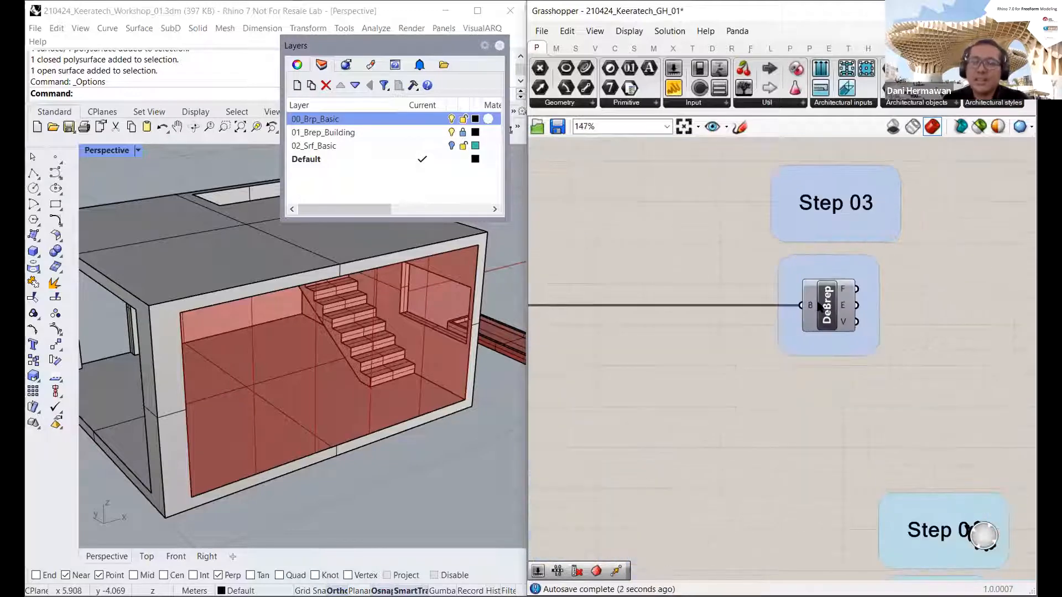
{"action": "right_click", "coordinate": [824, 303]}
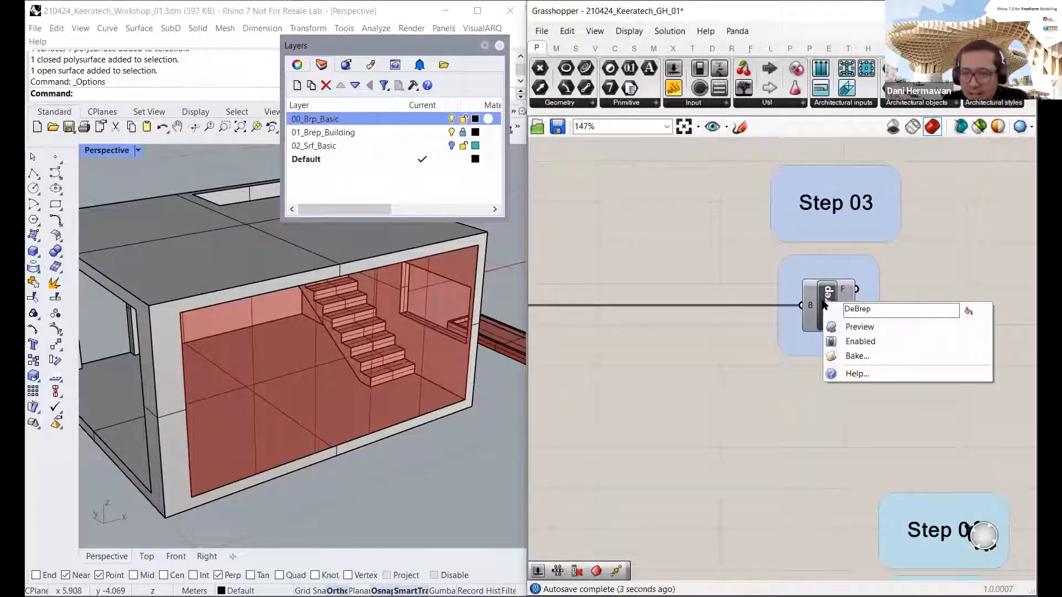
{"action": "left_click", "coordinate": [865, 326]}
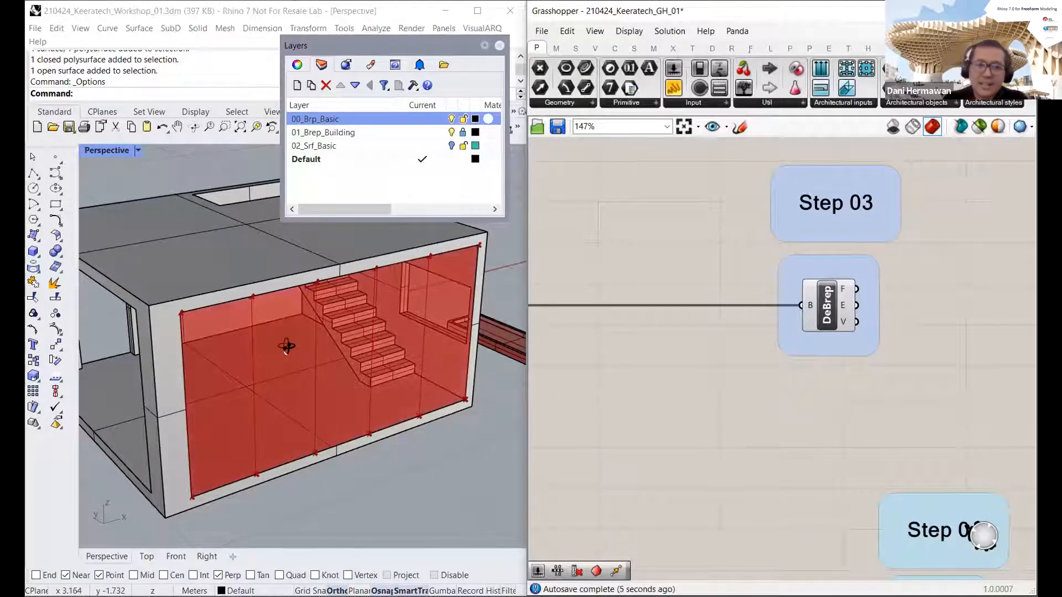
{"action": "mouse_move", "coordinate": [286, 347]}
{"action": "right_mouse_down"}
{"action": "mouse_move", "coordinate": [260, 374]}
{"action": "mouse_move", "coordinate": [380, 321]}
{"action": "mouse_move", "coordinate": [276, 330]}
{"action": "right_mouse_up"}
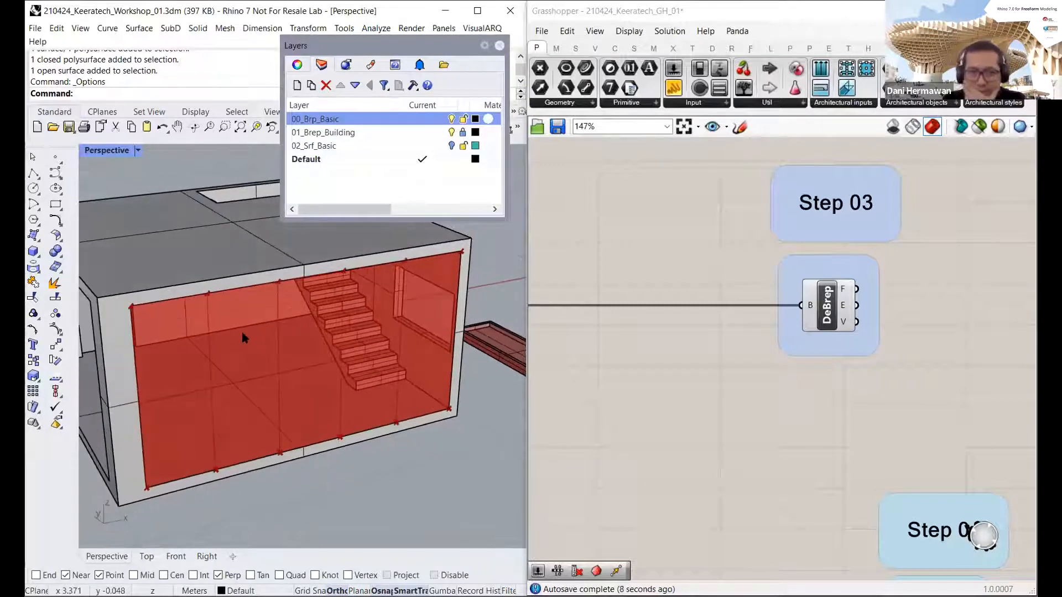
{"action": "left_click", "coordinate": [827, 310]}
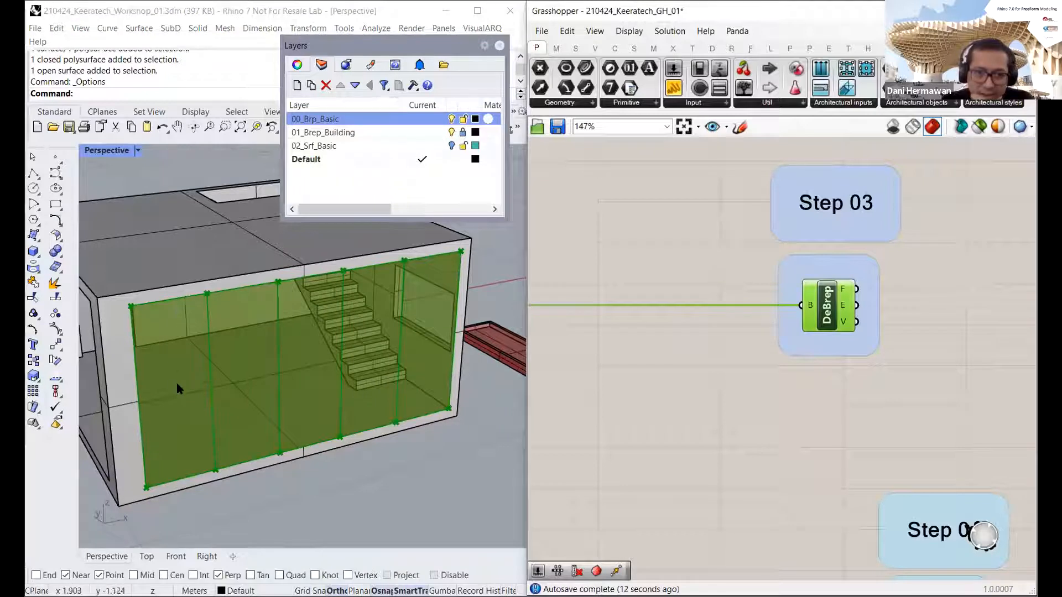
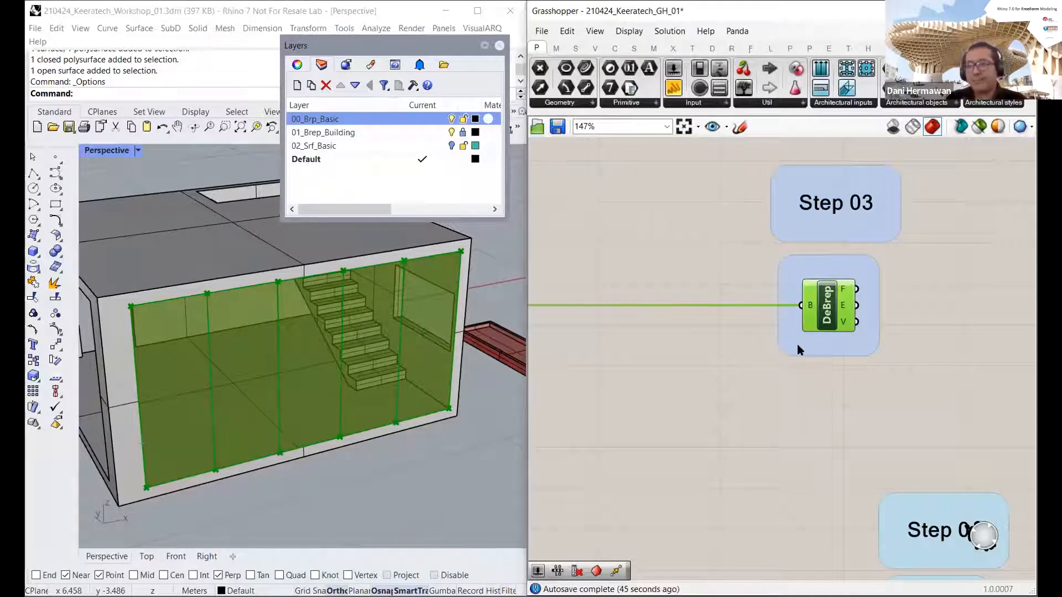
Step: Add a taller Panel beside DeBrep, fed by its V output, and read through the vertex list of each subsurface
{"action": "scroll", "coordinate": [702, 339], "scroll_direction": "down", "scroll_amount": 3}
{"action": "scroll", "coordinate": [725, 295], "scroll_direction": "up", "scroll_amount": 2}
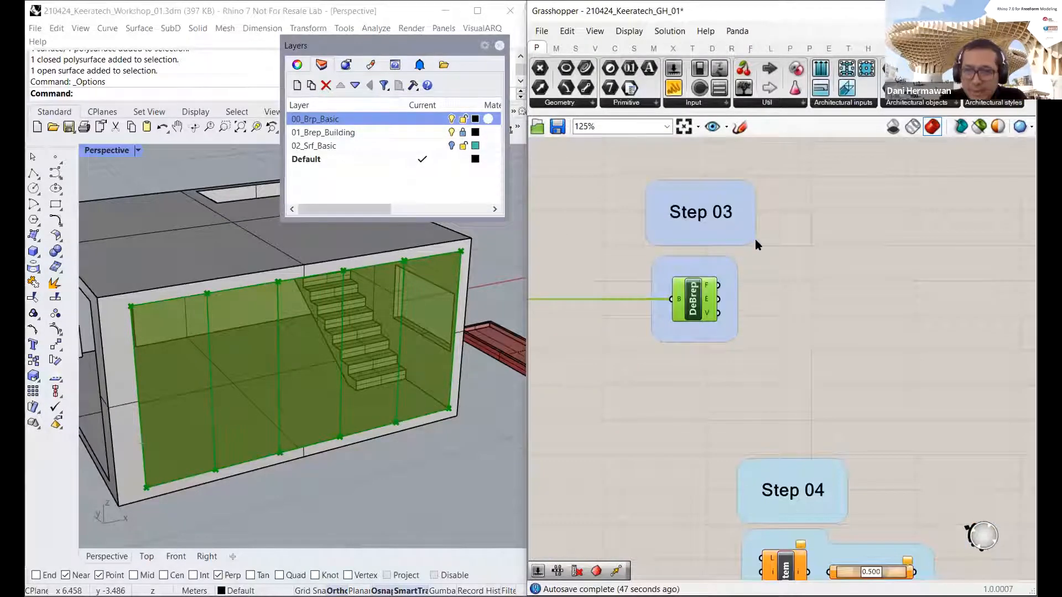
{"action": "scroll", "coordinate": [804, 205], "scroll_direction": "up", "scroll_amount": 1}
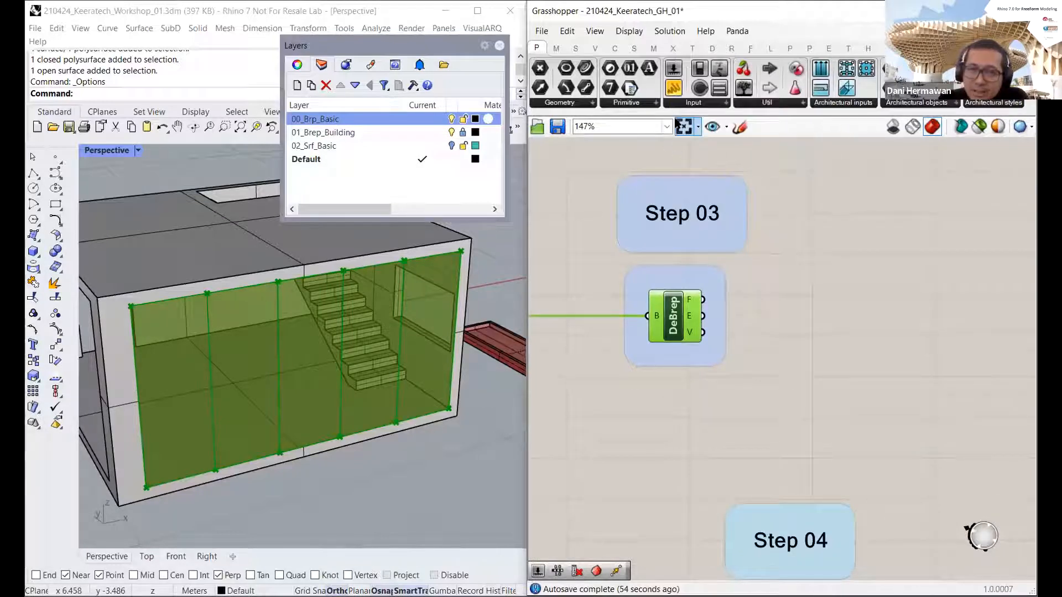
{"action": "mouse_move", "coordinate": [537, 52]}
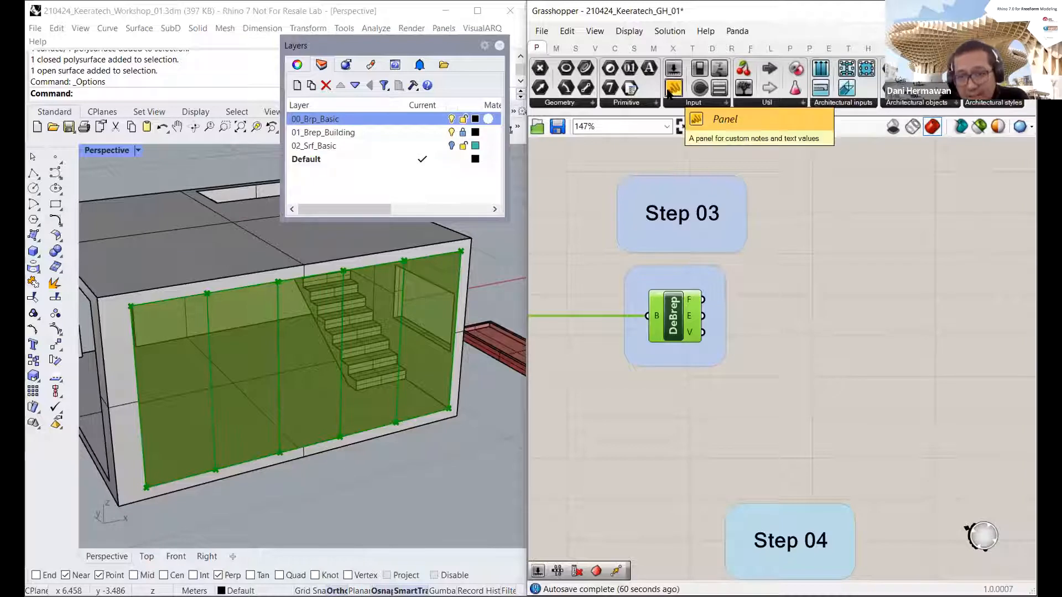
{"action": "left_click_drag", "start_coordinate": [672, 90], "coordinate": [702, 331]}
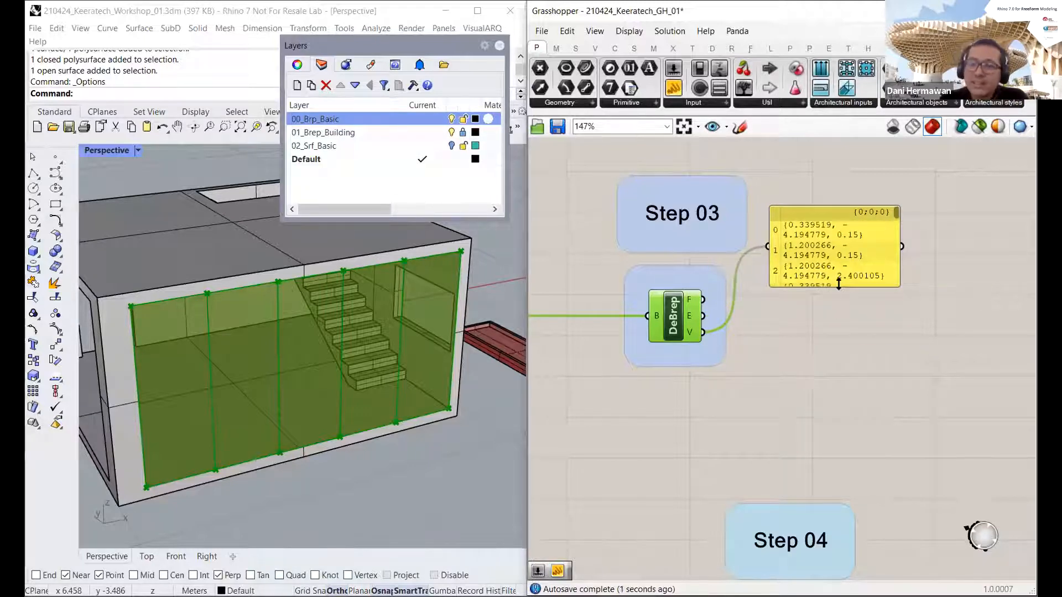
{"action": "left_click_drag", "start_coordinate": [839, 283], "coordinate": [820, 429]}
{"action": "scroll", "coordinate": [884, 360], "scroll_direction": "down", "scroll_amount": 5}
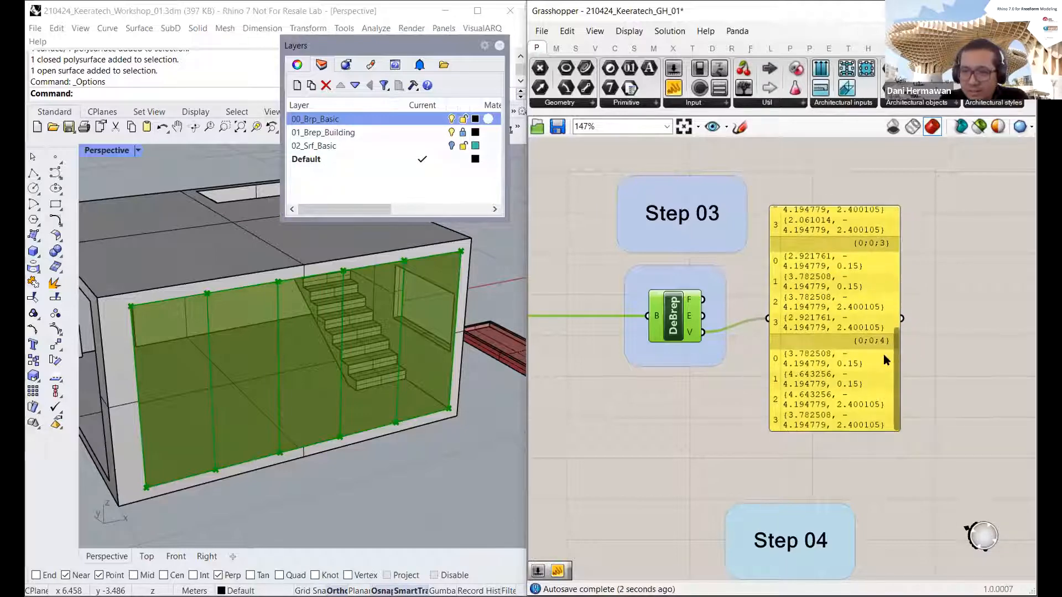
{"action": "scroll", "coordinate": [883, 357], "scroll_direction": "up", "scroll_amount": 5}
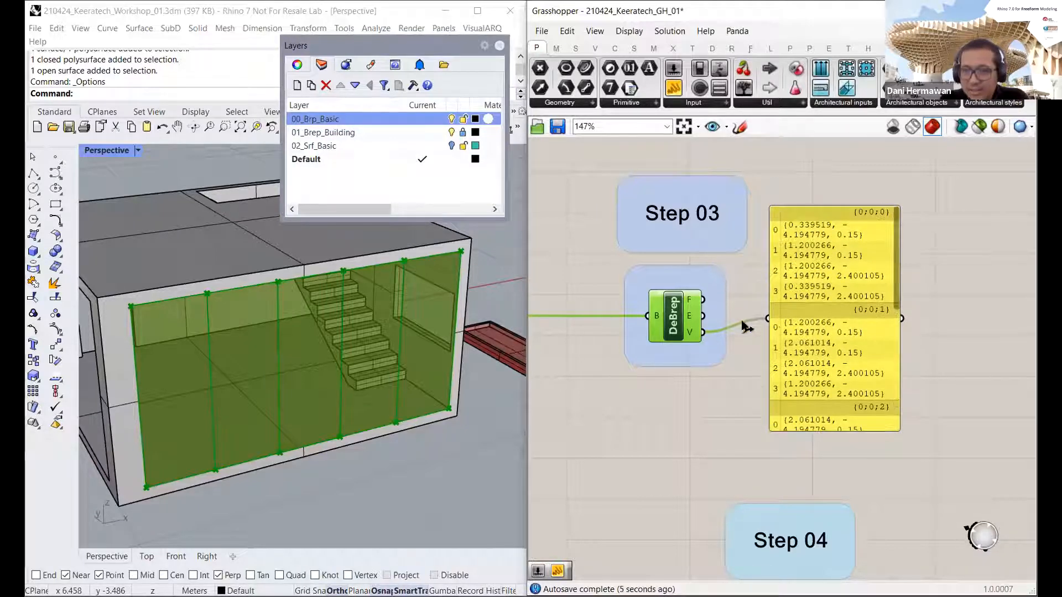
Step: Switch the panel to DeBrep's E output and finally to its F output, and move the panel slightly away from the component
{"action": "left_click_drag", "start_coordinate": [741, 322], "coordinate": [703, 316]}
{"action": "mouse_move", "coordinate": [894, 231]}
{"action": "left_mouse_down"}
{"action": "mouse_move", "coordinate": [872, 360]}
{"action": "mouse_move", "coordinate": [888, 222]}
{"action": "left_mouse_up"}
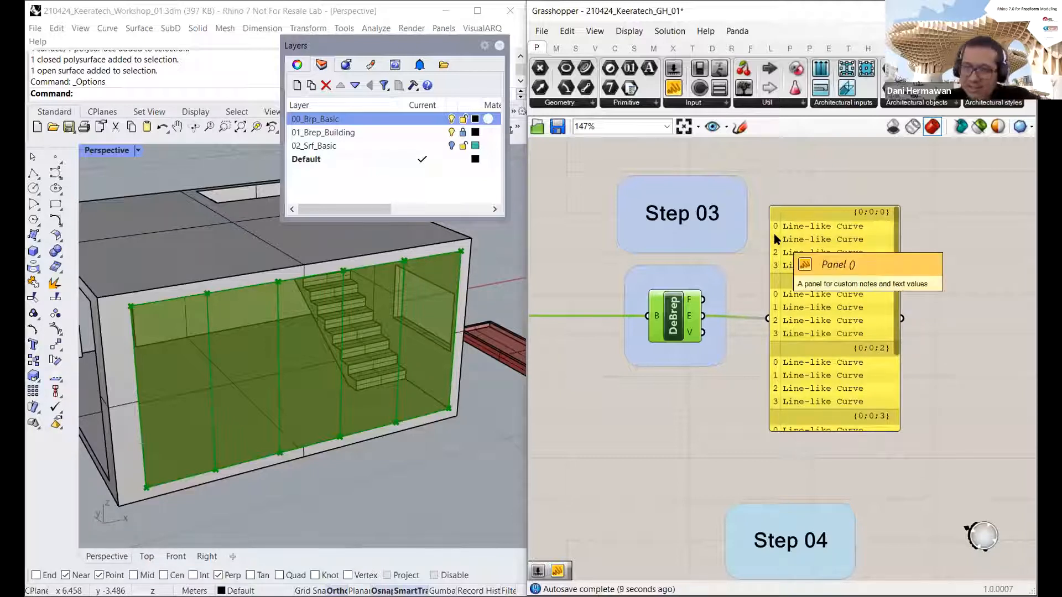
{"action": "left_click_drag", "start_coordinate": [765, 320], "coordinate": [703, 300]}
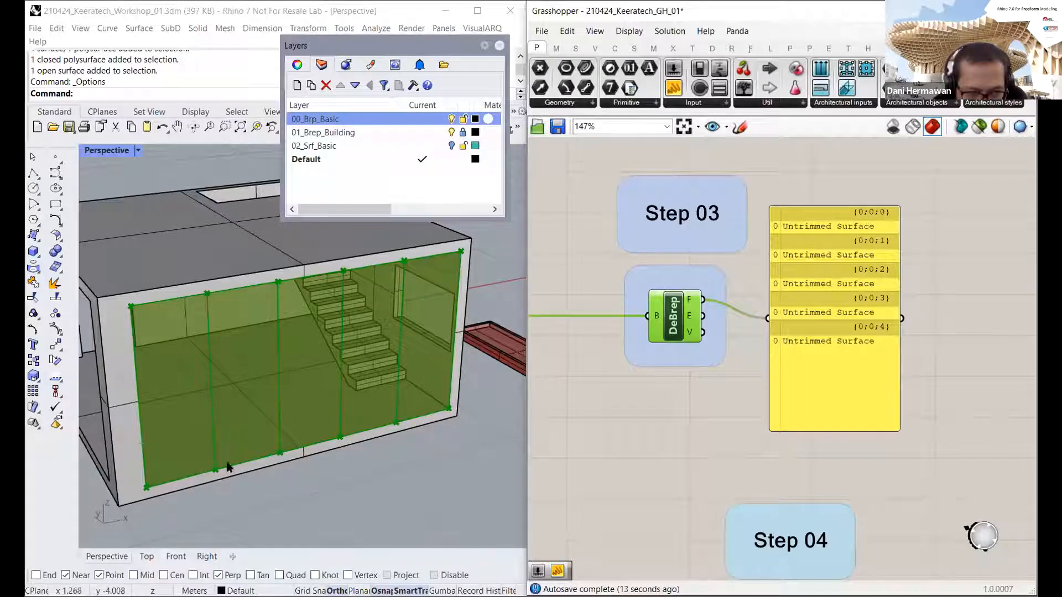
{"action": "scroll", "coordinate": [757, 390], "scroll_direction": "down", "scroll_amount": 3}
{"action": "scroll", "coordinate": [758, 390], "scroll_direction": "up", "scroll_amount": 3}
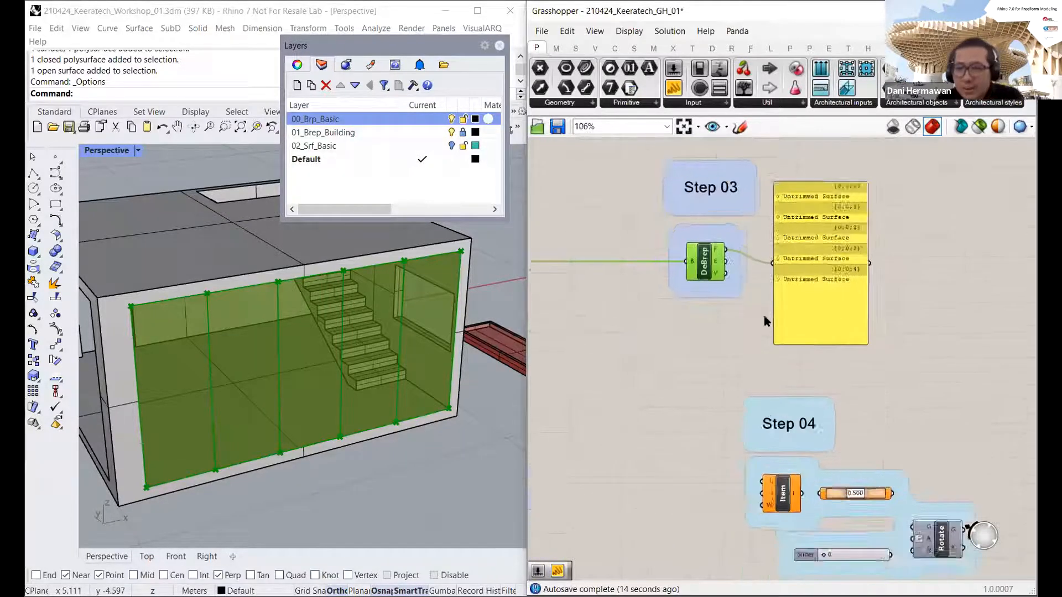
{"action": "left_click", "coordinate": [869, 259]}
{"action": "left_click_drag", "start_coordinate": [870, 259], "coordinate": [889, 245]}
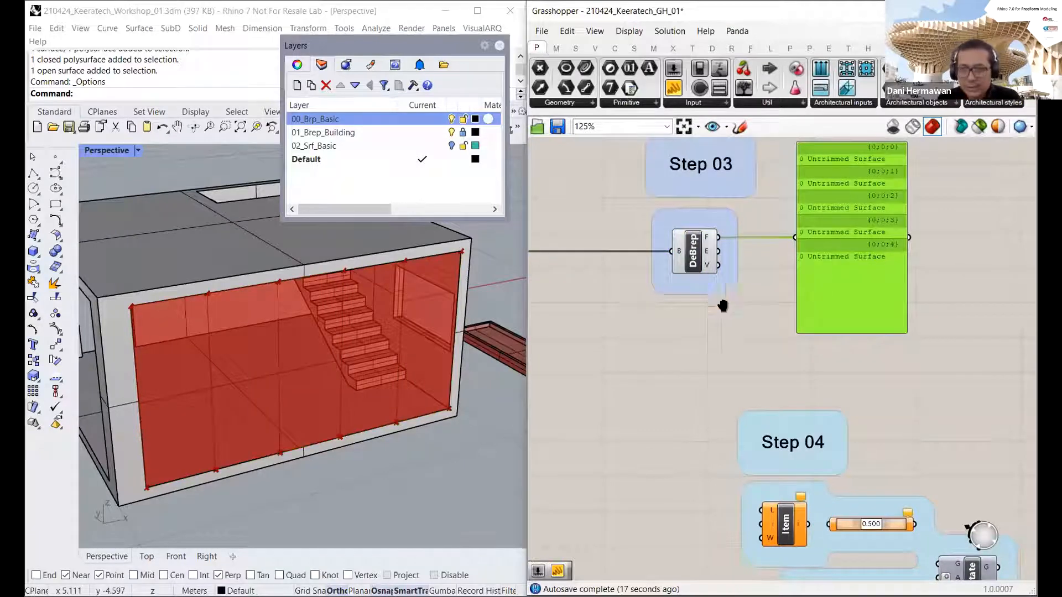
Step: Connect DeBrep's Edges output to the L input of the Item component in Step 04
{"action": "right_click_drag", "start_coordinate": [722, 305], "coordinate": [737, 293]}
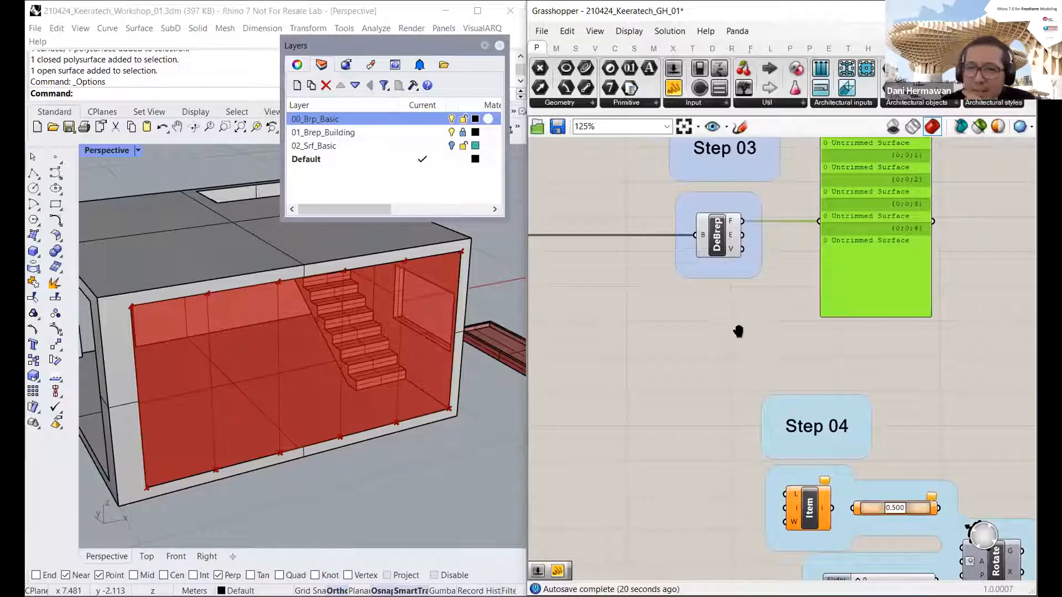
{"action": "right_click_drag", "start_coordinate": [737, 329], "coordinate": [695, 306]}
{"action": "left_click", "coordinate": [652, 363]}
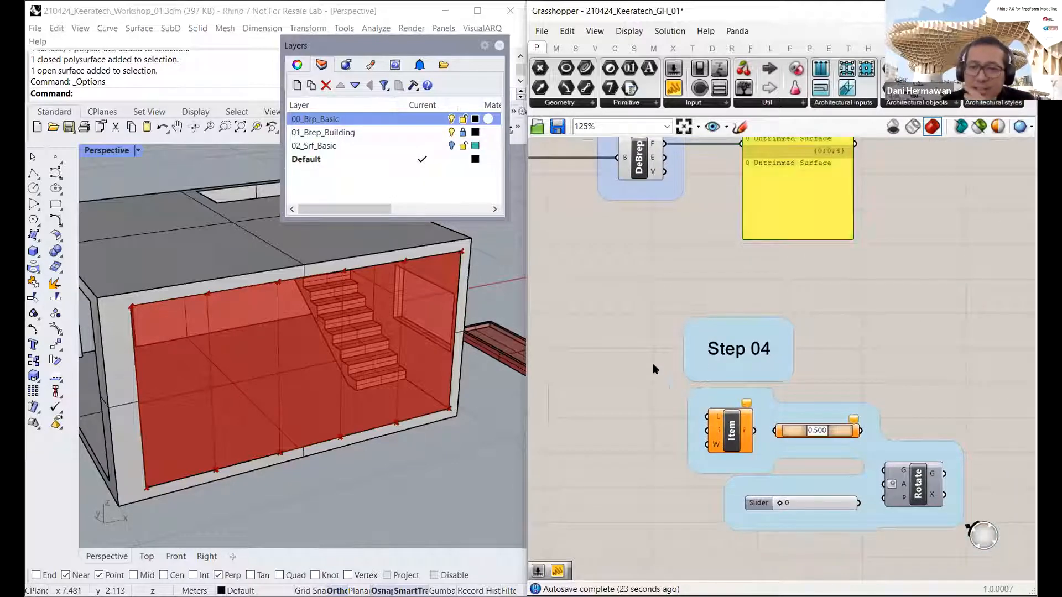
{"action": "right_click_drag", "start_coordinate": [638, 269], "coordinate": [649, 283]}
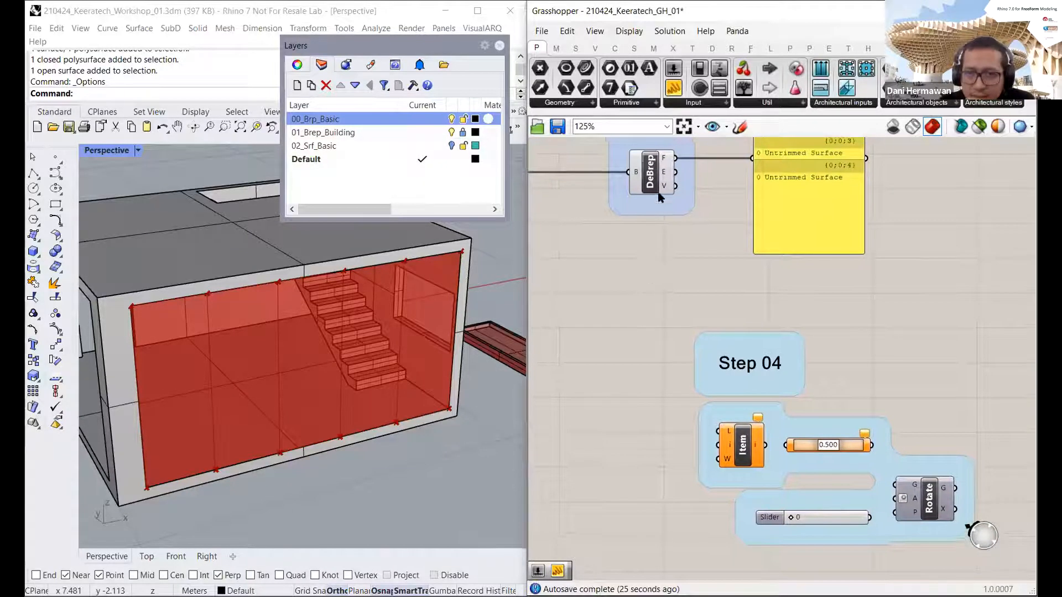
{"action": "right_click_drag", "start_coordinate": [665, 183], "coordinate": [664, 192]}
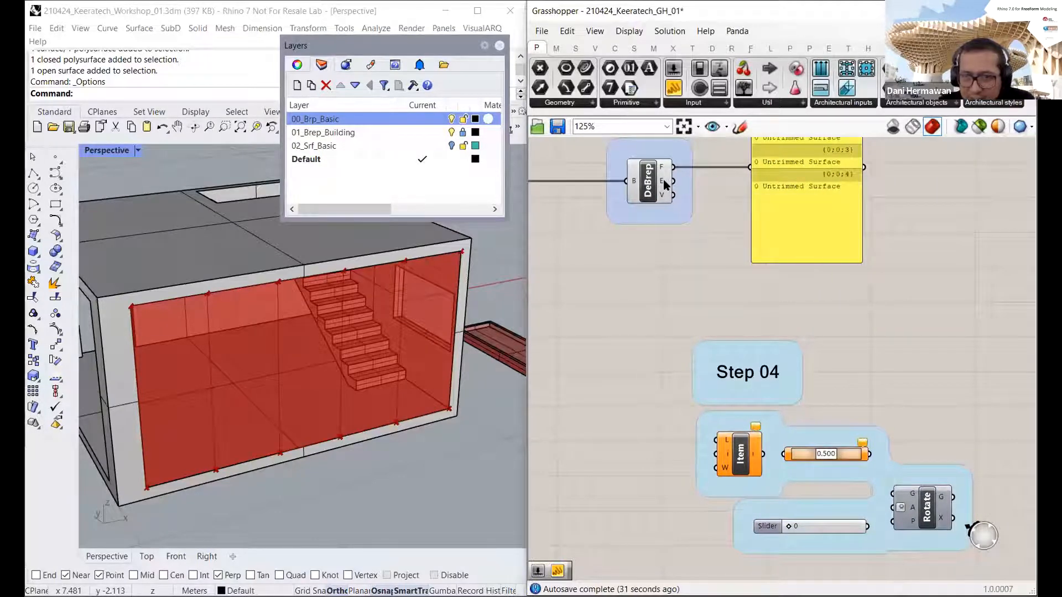
{"action": "mouse_move", "coordinate": [662, 179]}
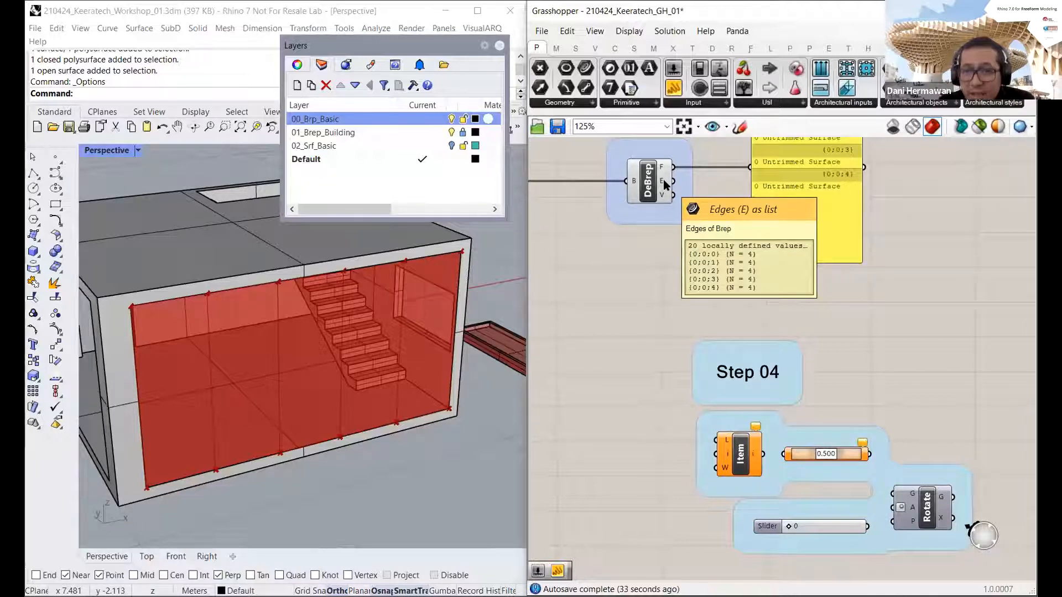
{"action": "left_click_drag", "start_coordinate": [673, 181], "coordinate": [717, 441]}
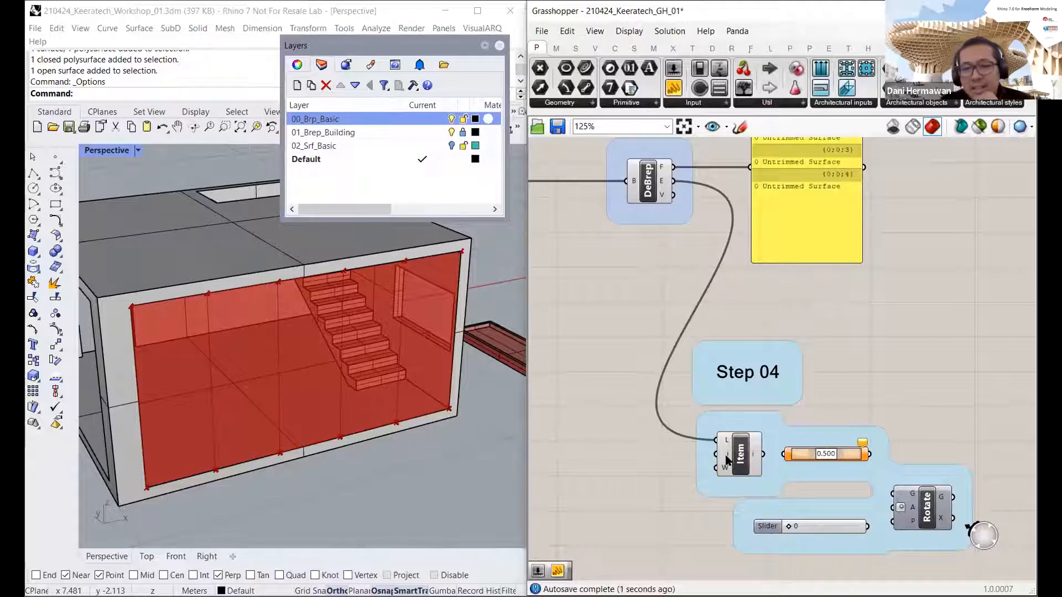
Step: Duplicate the Step 04 number slider, place the copy in front of the Item component, and connect it to Item's i input
{"action": "mouse_move", "coordinate": [724, 454]}
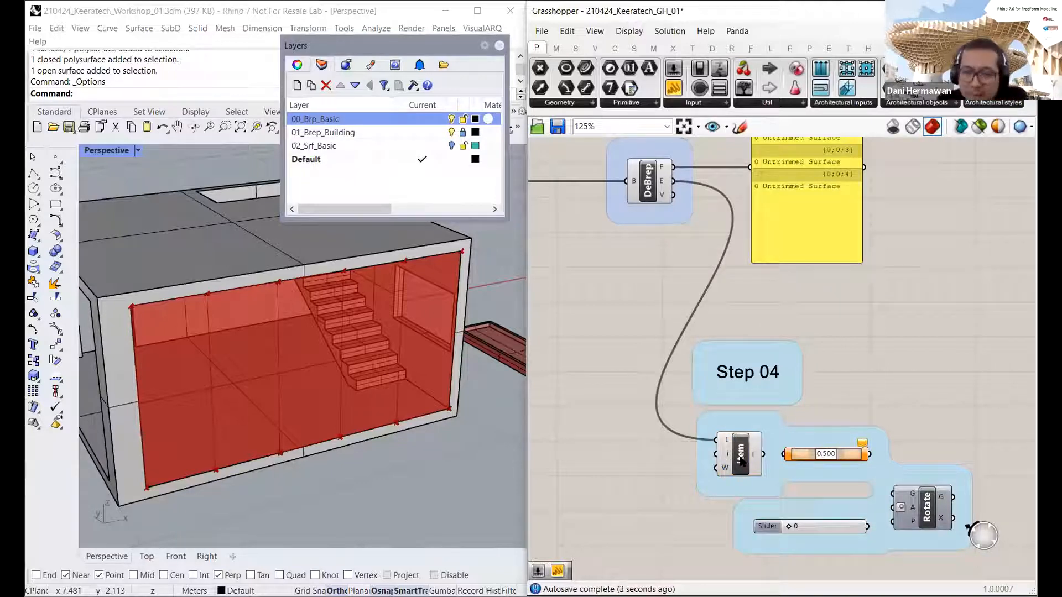
{"action": "scroll", "coordinate": [741, 461], "scroll_direction": "up", "scroll_amount": 2}
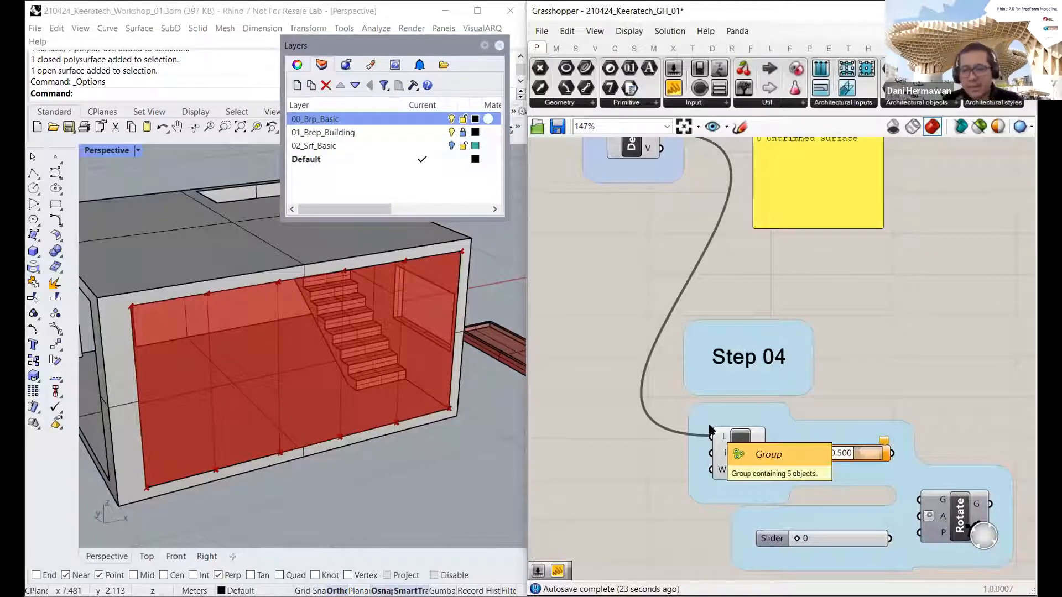
{"action": "right_click_drag", "start_coordinate": [691, 434], "coordinate": [751, 418]}
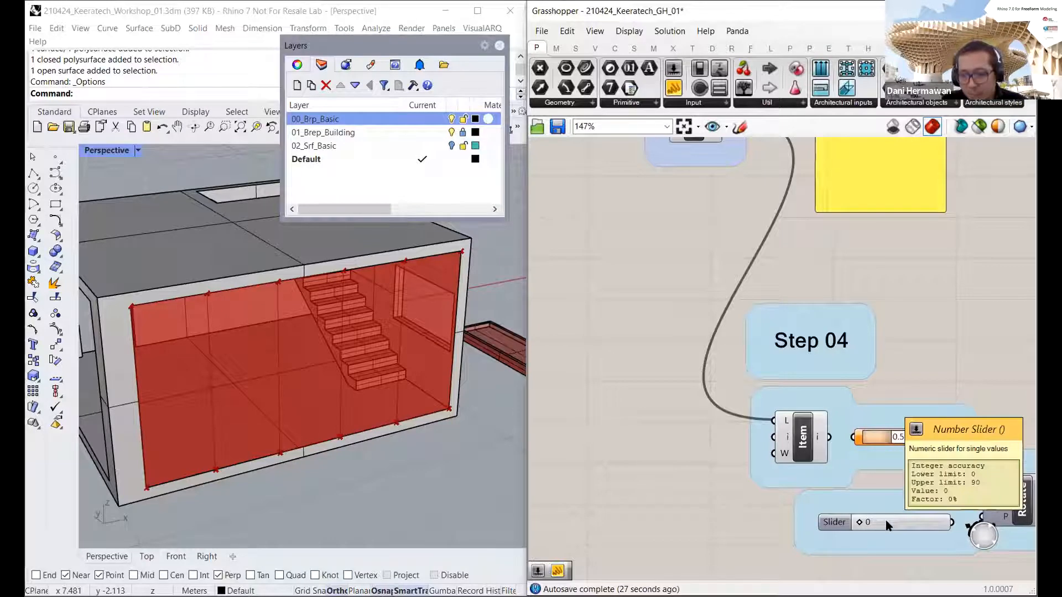
{"action": "mouse_move", "coordinate": [789, 440]}
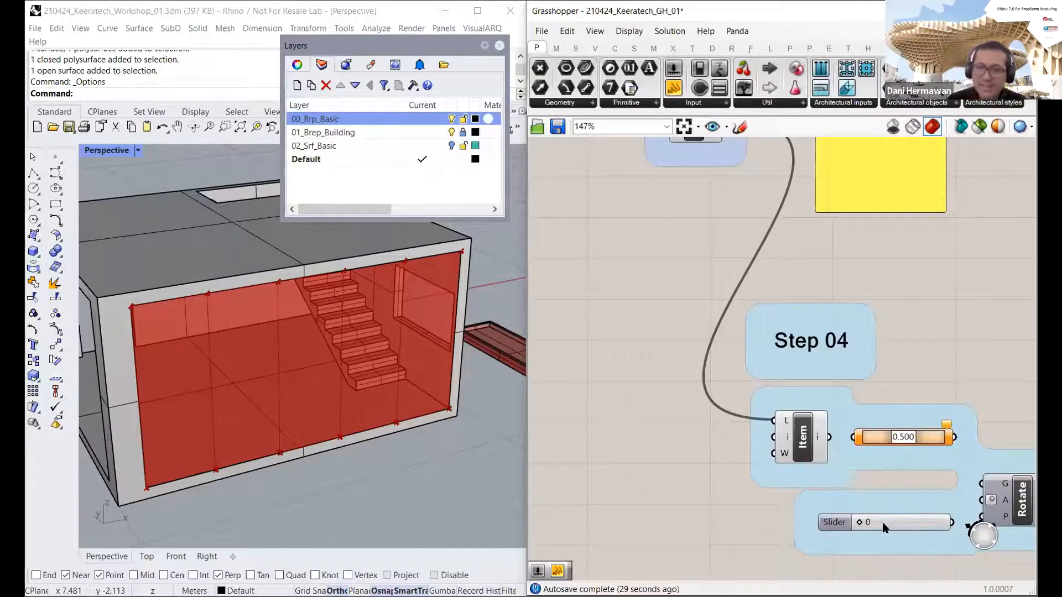
{"action": "mouse_move", "coordinate": [885, 524]}
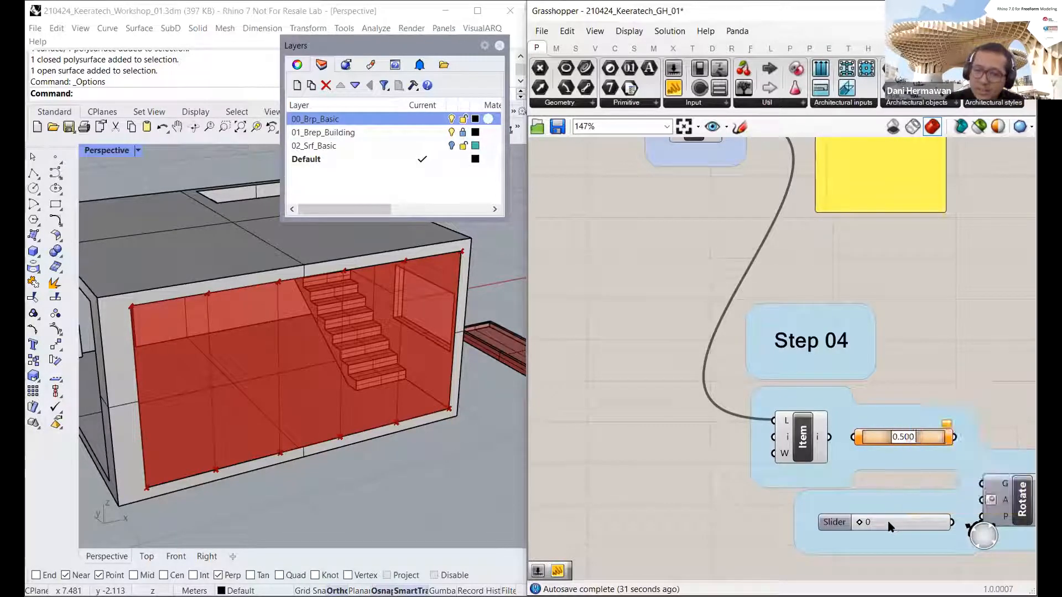
{"action": "left_click", "coordinate": [888, 526]}
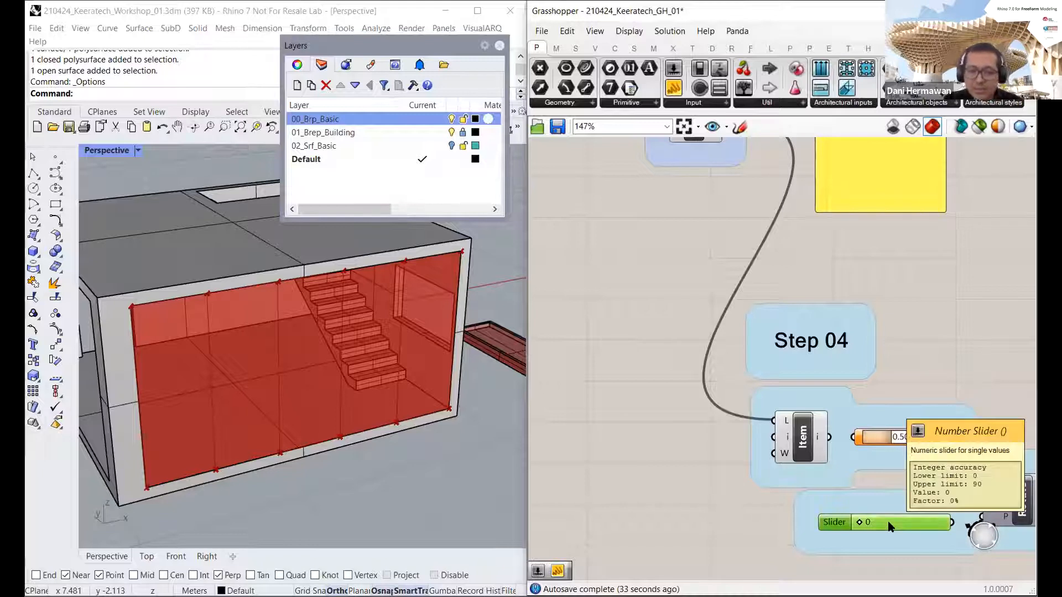
{"action": "left_click_drag", "start_coordinate": [888, 525], "coordinate": [894, 530]}
{"action": "left_click_drag", "start_coordinate": [886, 528], "coordinate": [669, 444]}
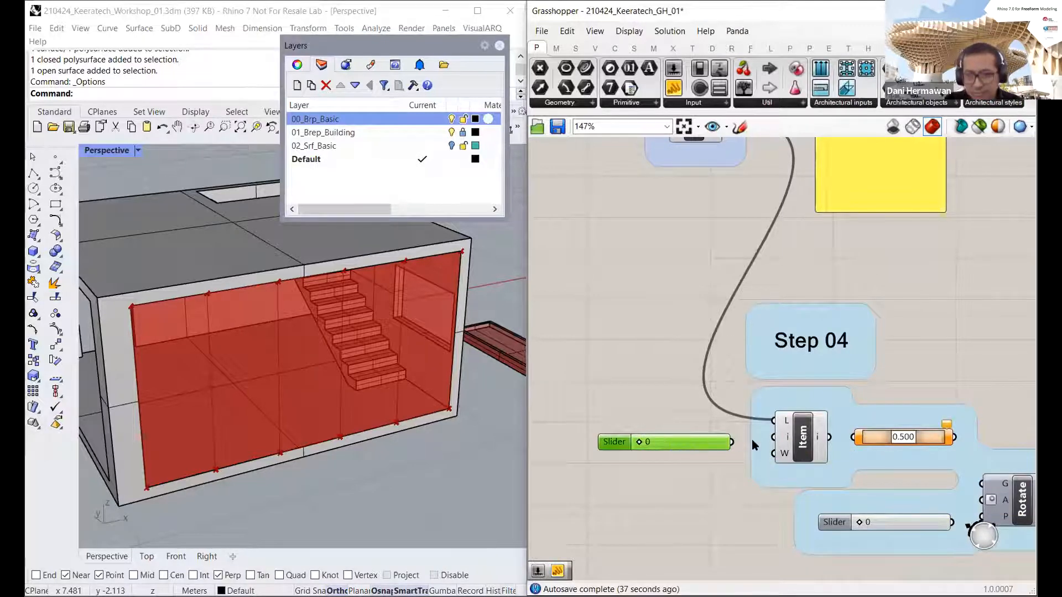
{"action": "left_click_drag", "start_coordinate": [776, 440], "coordinate": [731, 442]}
Step: Select the Item component and try Index slider values 1 and 5 to preview which facade edges are picked
{"action": "left_click", "coordinate": [804, 438]}
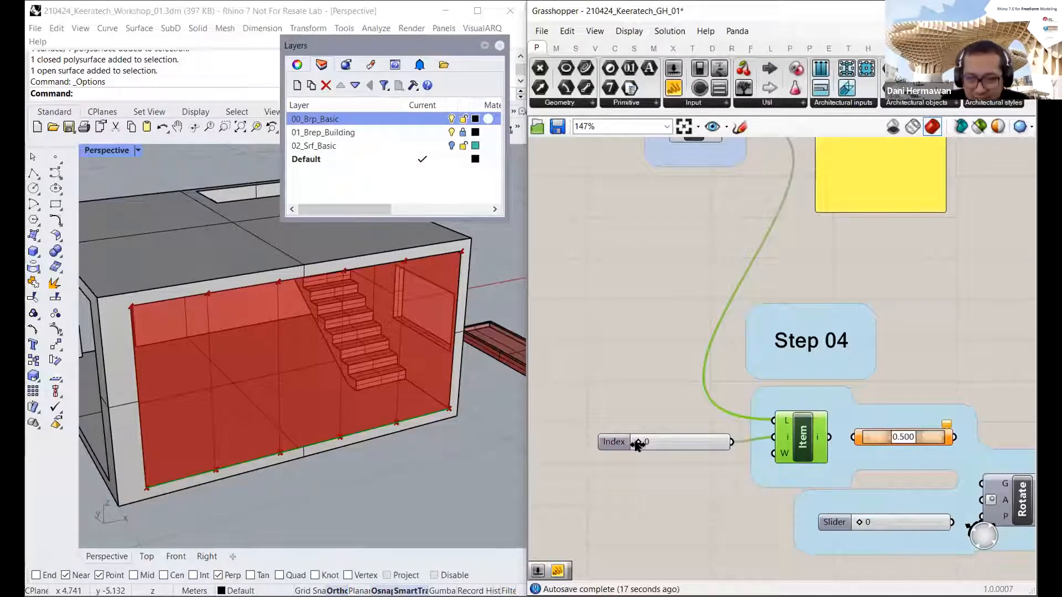
{"action": "left_click_drag", "start_coordinate": [637, 445], "coordinate": [638, 442]}
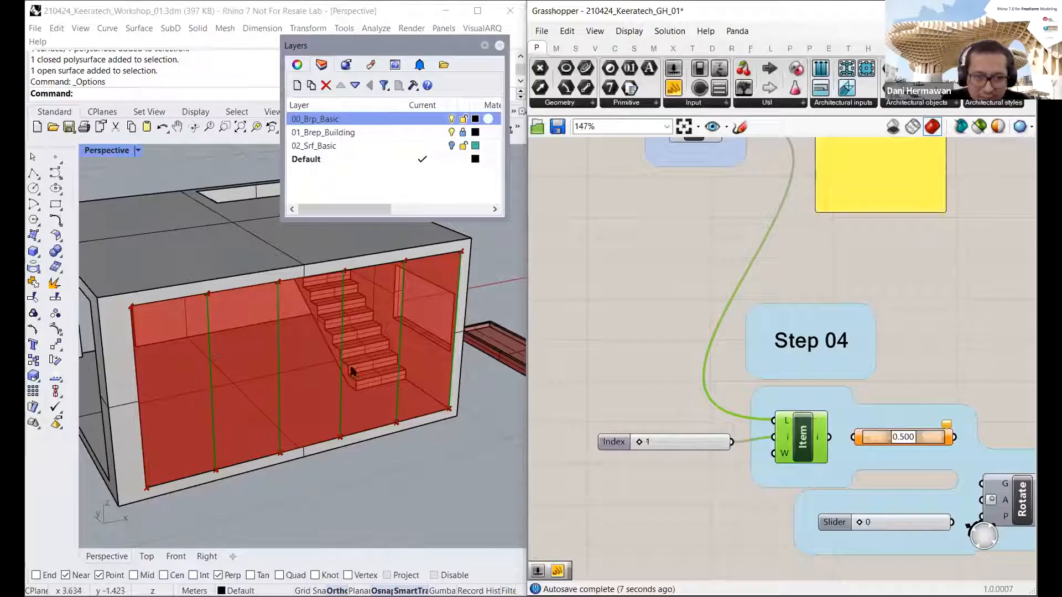
{"action": "left_click_drag", "start_coordinate": [638, 442], "coordinate": [644, 447]}
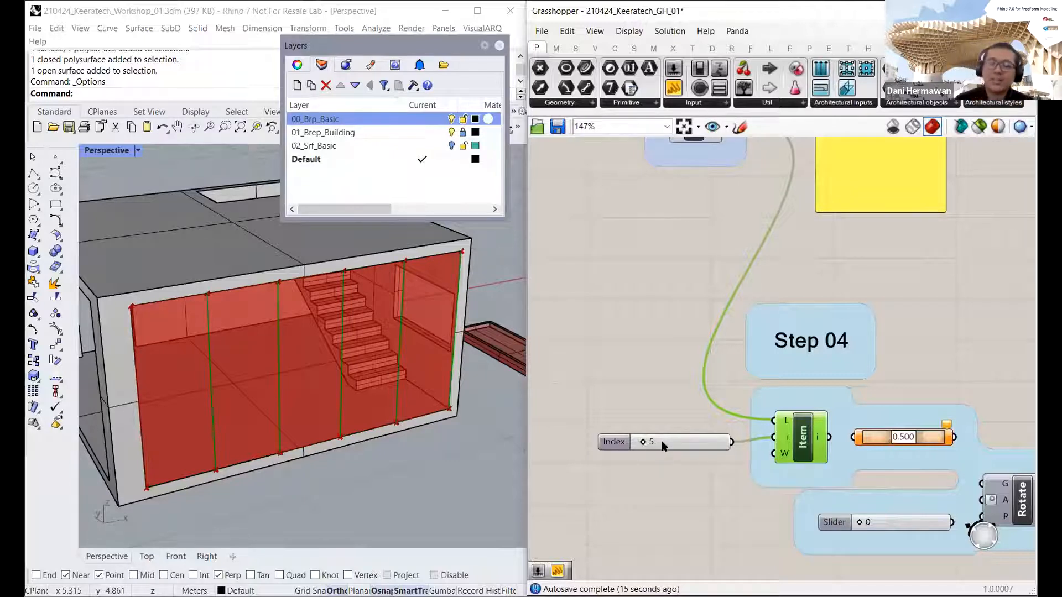
Step: Limit the Index slider's maximum to 3 and set its value to 0 while the Item component is selected
{"action": "double_click", "coordinate": [622, 442]}
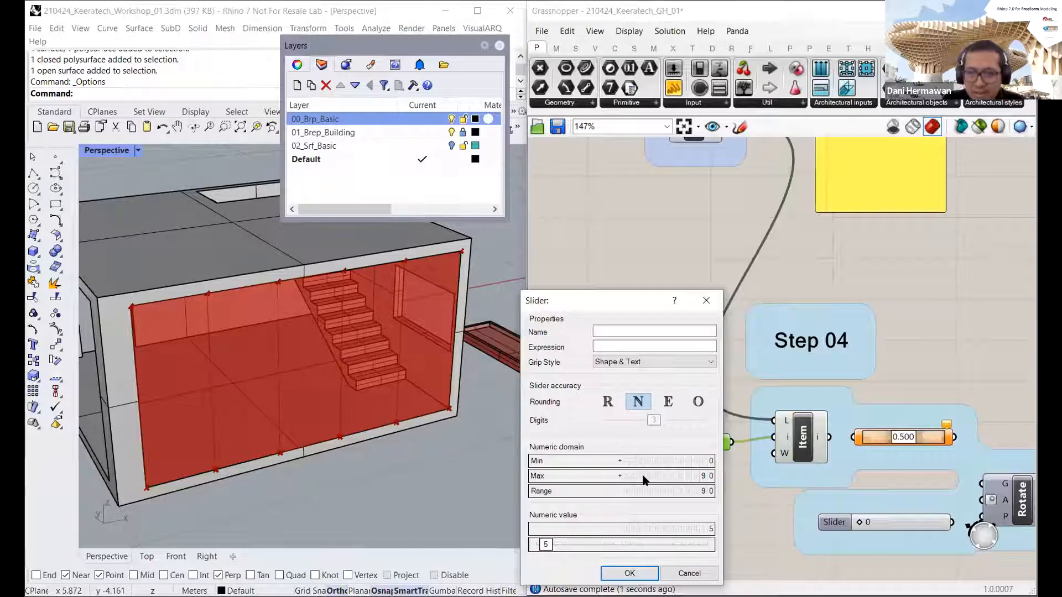
{"action": "double_click", "coordinate": [644, 475]}
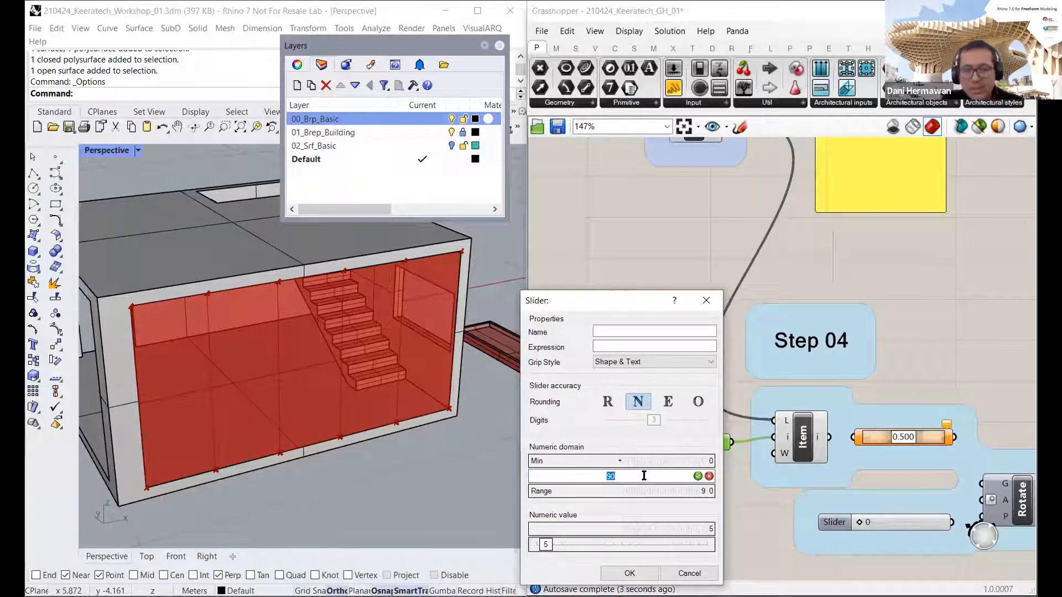
{"action": "type", "text": "3"}
{"action": "left_click", "coordinate": [697, 476]}
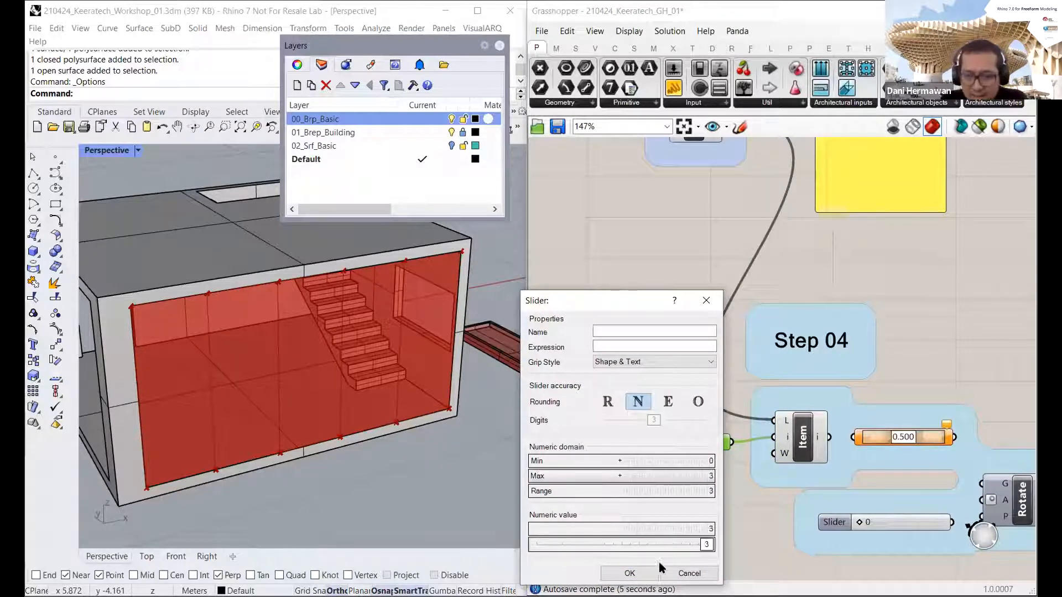
{"action": "left_click", "coordinate": [629, 572]}
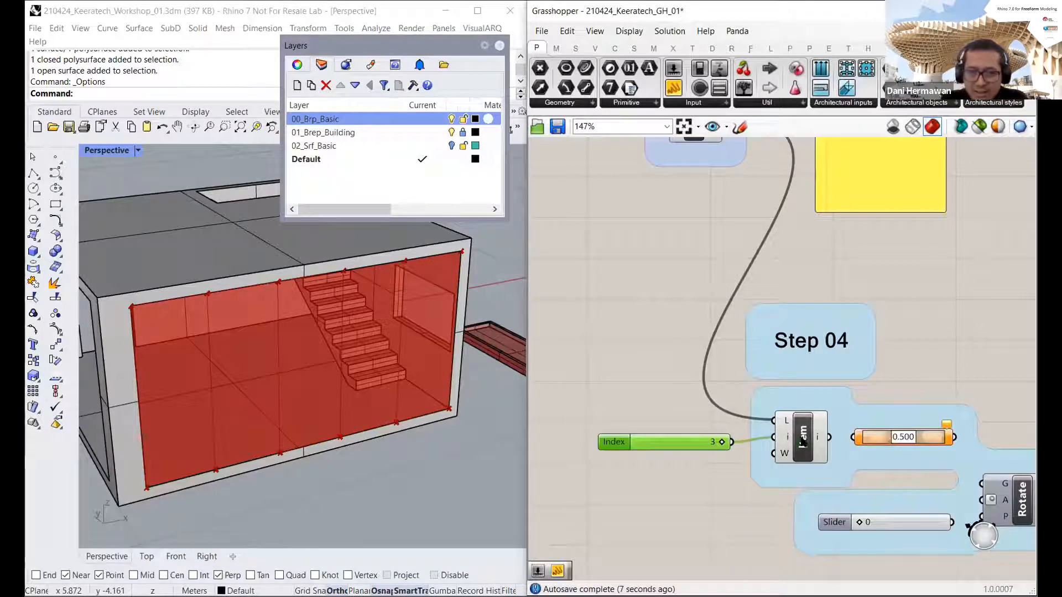
{"action": "left_click", "coordinate": [803, 441]}
{"action": "left_click_drag", "start_coordinate": [721, 441], "coordinate": [639, 444]}
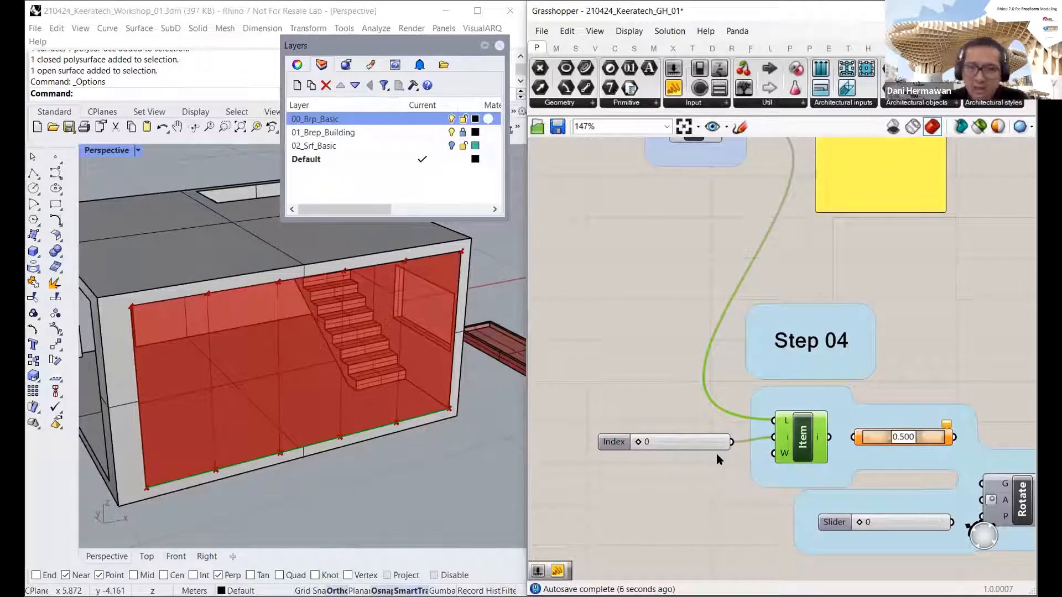
Step: Connect Item's i output to the input of the 0.500 curve point component in Step 04
{"action": "scroll", "coordinate": [719, 459], "scroll_direction": "down", "scroll_amount": 4}
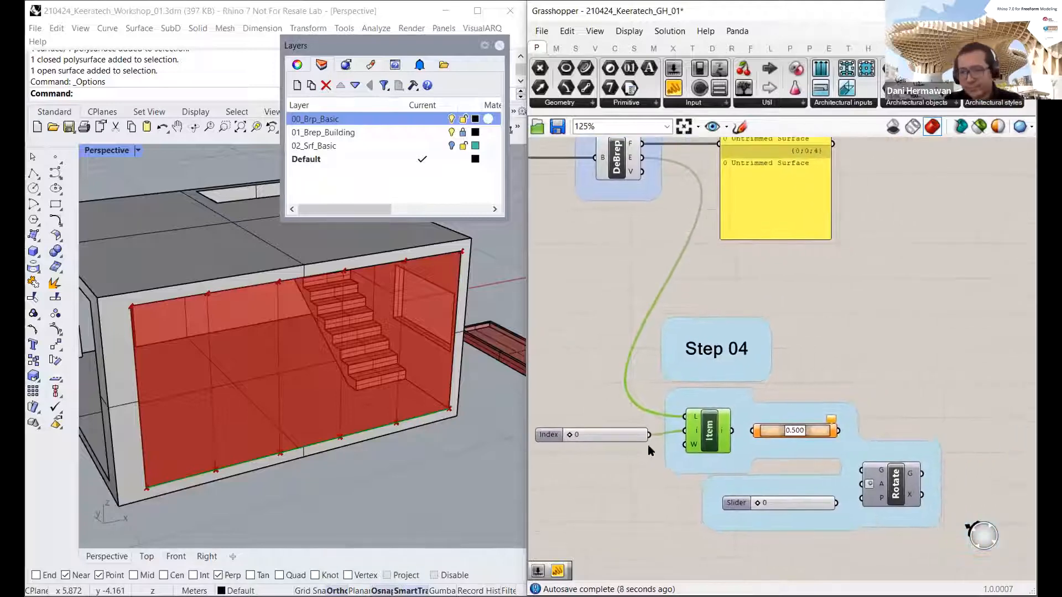
{"action": "scroll", "coordinate": [696, 415], "scroll_direction": "up", "scroll_amount": 2}
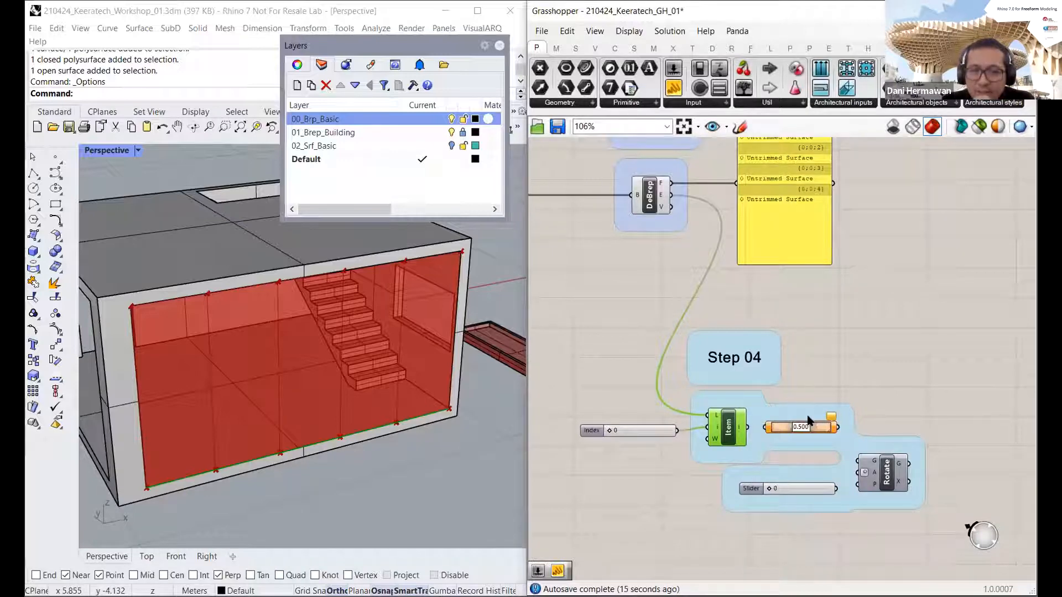
{"action": "scroll", "coordinate": [808, 420], "scroll_direction": "up", "scroll_amount": 2}
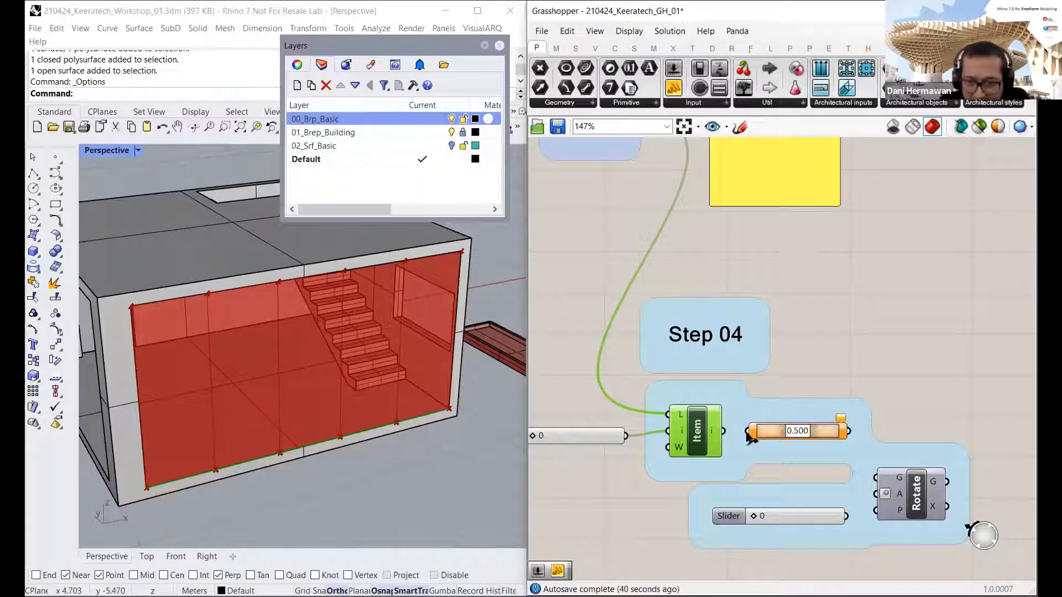
{"action": "left_click_drag", "start_coordinate": [747, 431], "coordinate": [723, 431]}
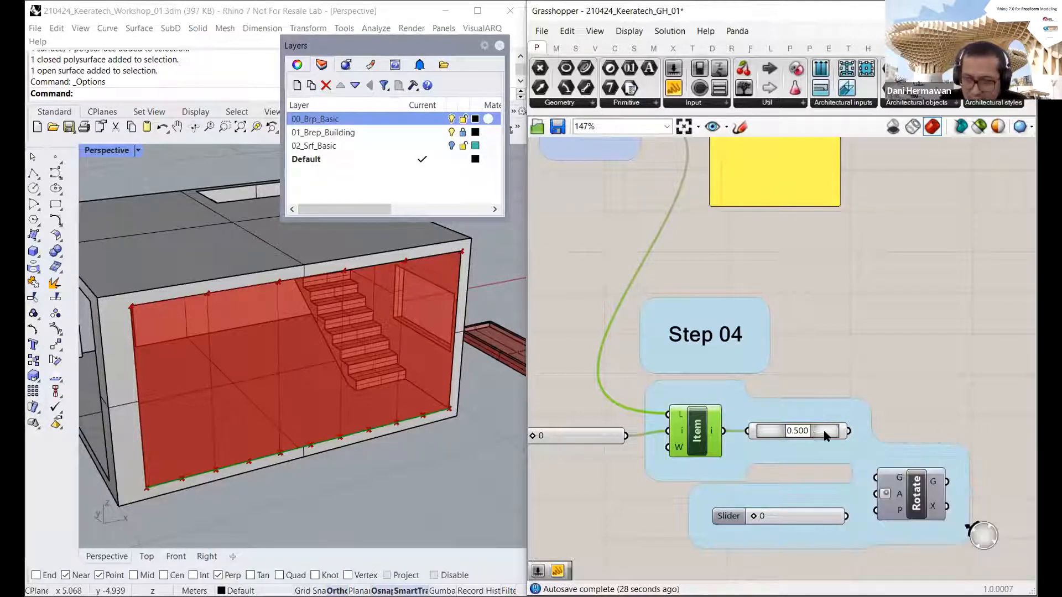
Step: Connect the Morph component's G output in Step 02 to the Rotate component's G input in Step 04
{"action": "left_click", "coordinate": [915, 497]}
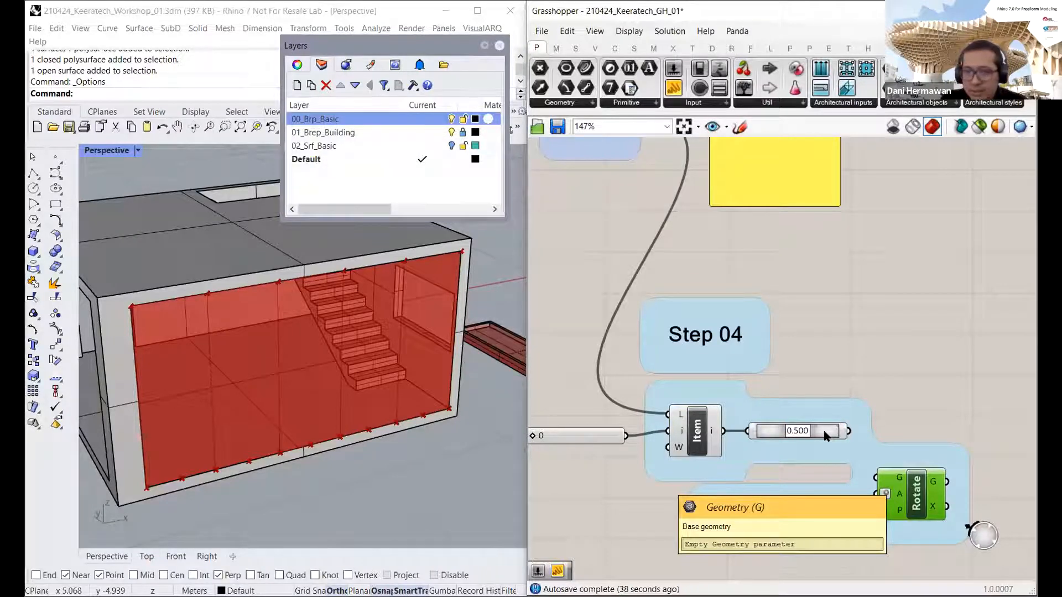
{"action": "scroll", "coordinate": [824, 435], "scroll_direction": "down", "scroll_amount": 5}
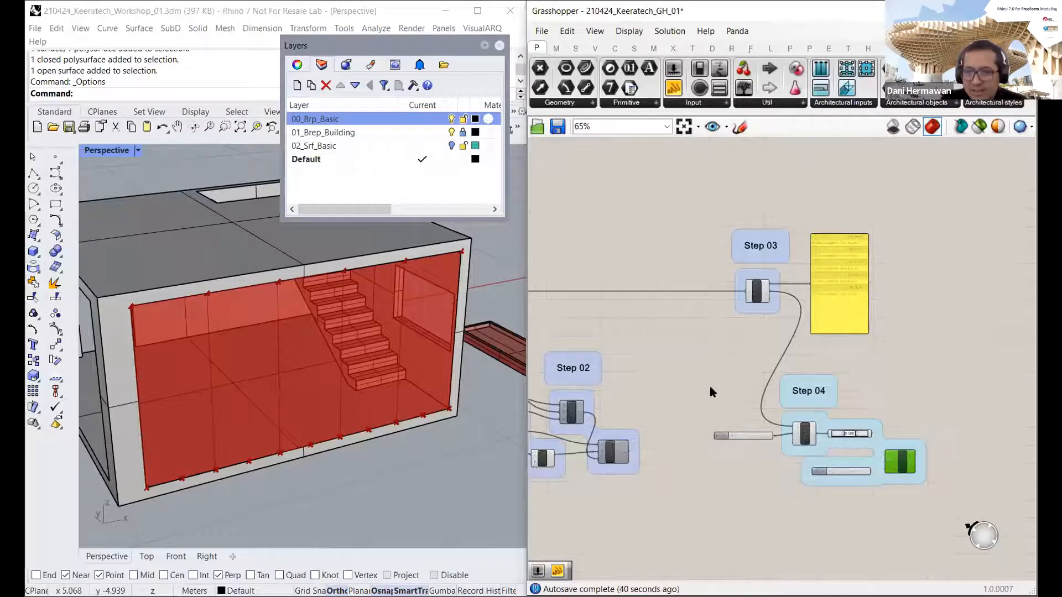
{"action": "scroll", "coordinate": [575, 438], "scroll_direction": "up", "scroll_amount": 2}
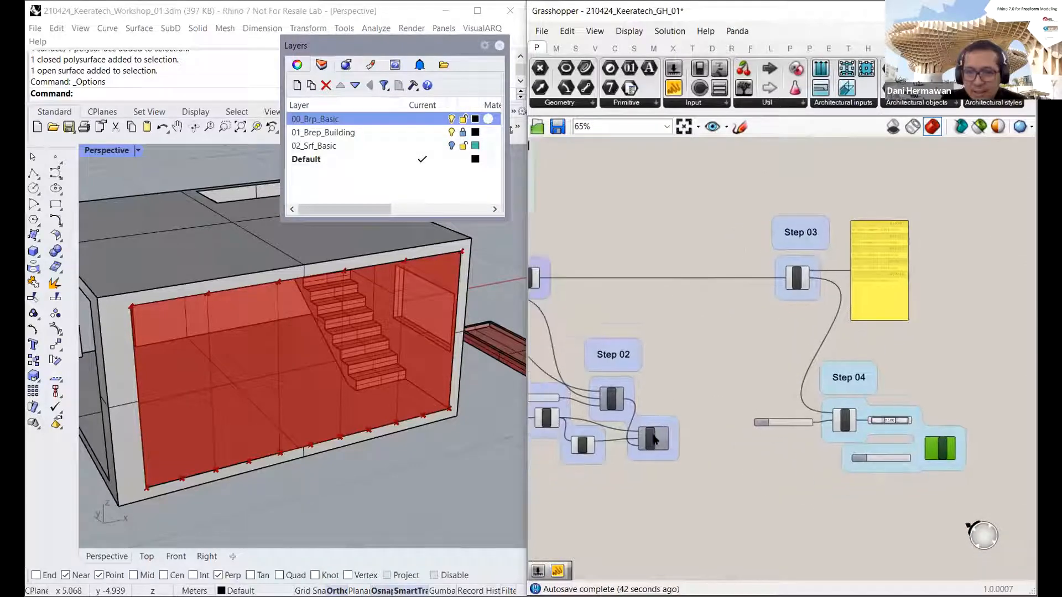
{"action": "scroll", "coordinate": [664, 438], "scroll_direction": "up", "scroll_amount": 1}
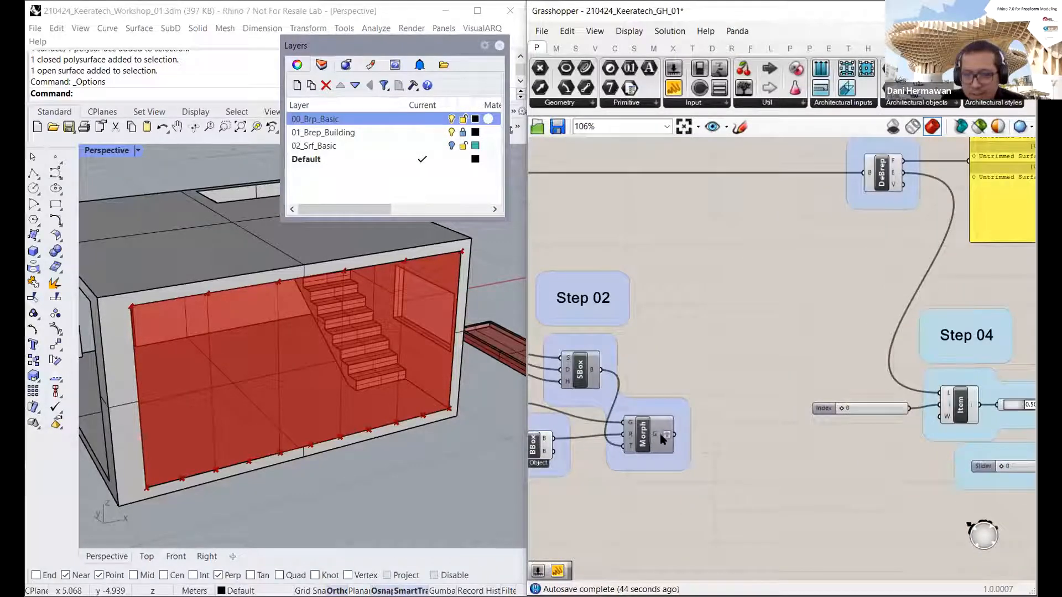
{"action": "mouse_move", "coordinate": [655, 437]}
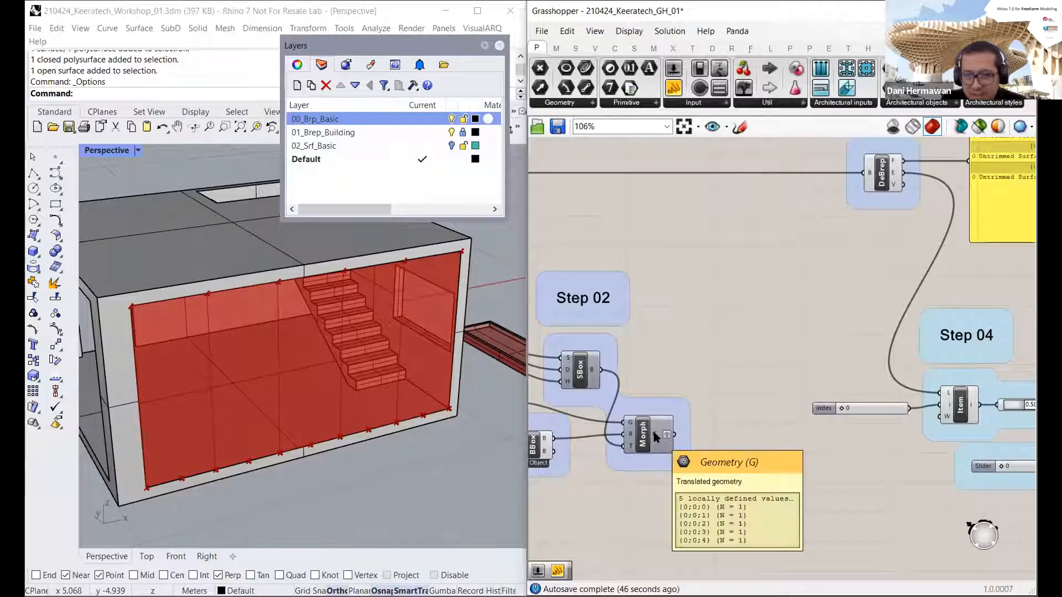
{"action": "scroll", "coordinate": [654, 437], "scroll_direction": "down", "scroll_amount": 1}
{"action": "right_click_drag", "start_coordinate": [654, 436], "coordinate": [605, 445]}
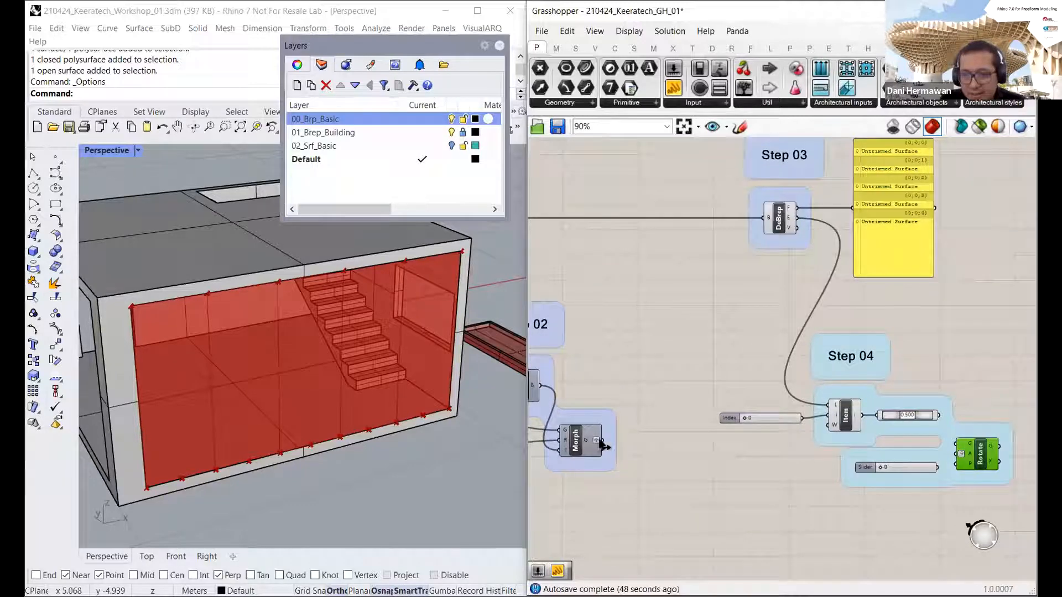
{"action": "left_click_drag", "start_coordinate": [603, 443], "coordinate": [823, 459]}
{"action": "scroll", "coordinate": [824, 459], "scroll_direction": "up", "scroll_amount": 3}
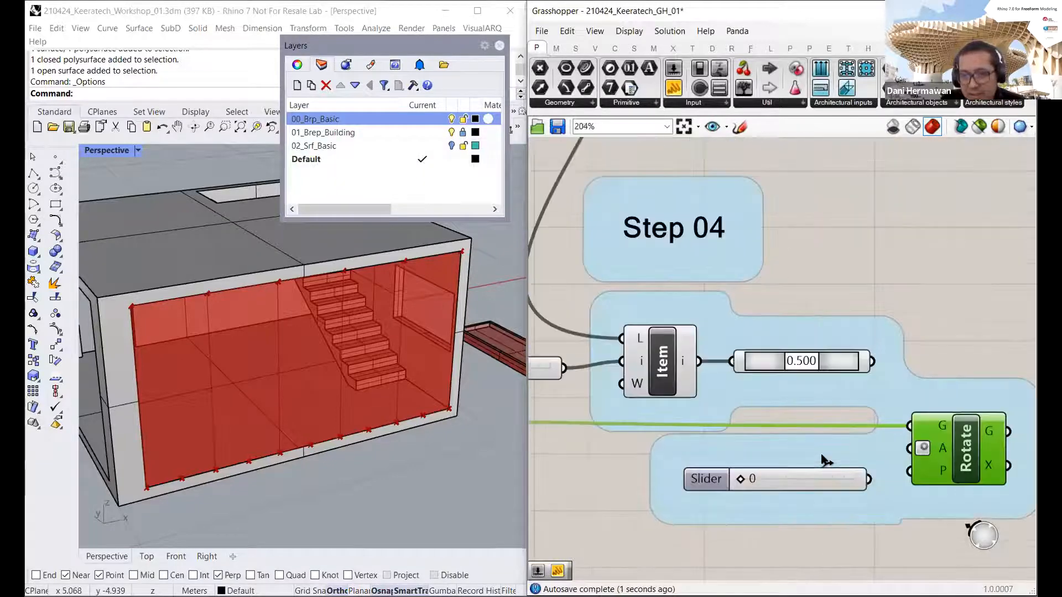
Step: Check the Degrees setting of the Rotate component's A input without changing it
{"action": "scroll", "coordinate": [824, 459], "scroll_direction": "up", "scroll_amount": 1}
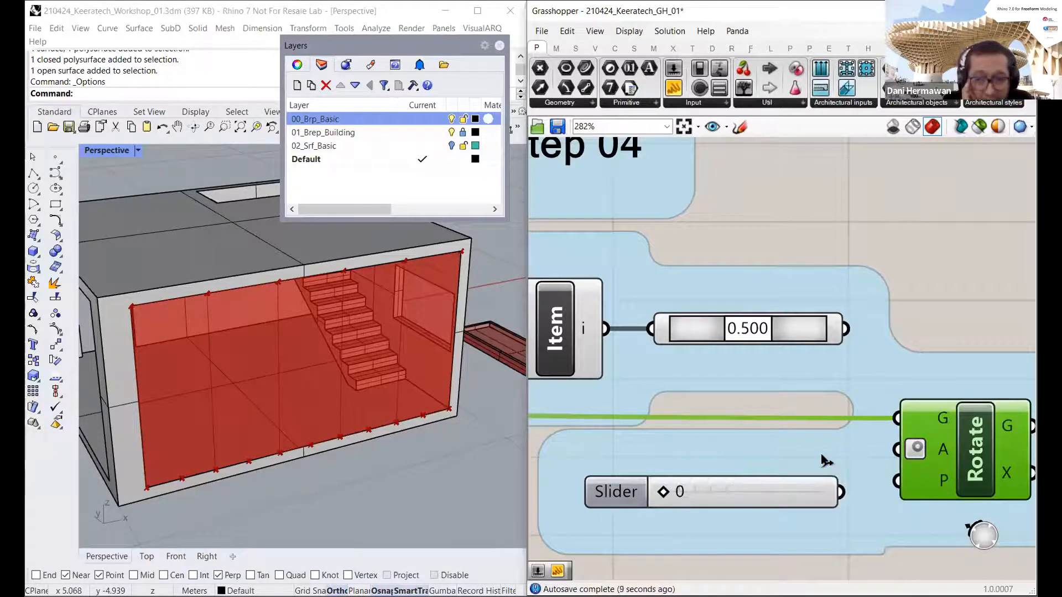
{"action": "right_click", "coordinate": [898, 449]}
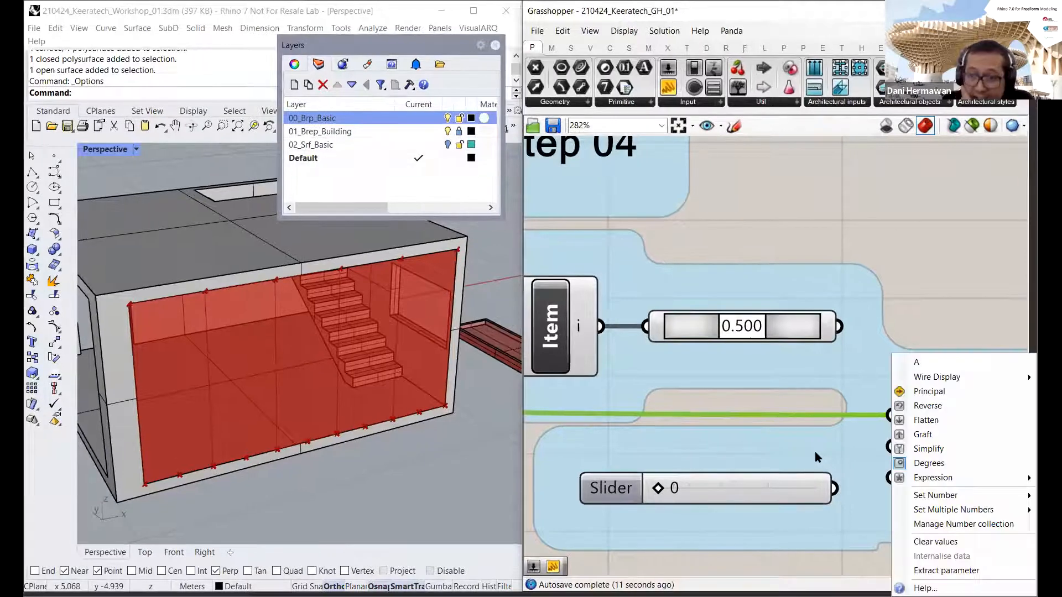
{"action": "left_click", "coordinate": [927, 314]}
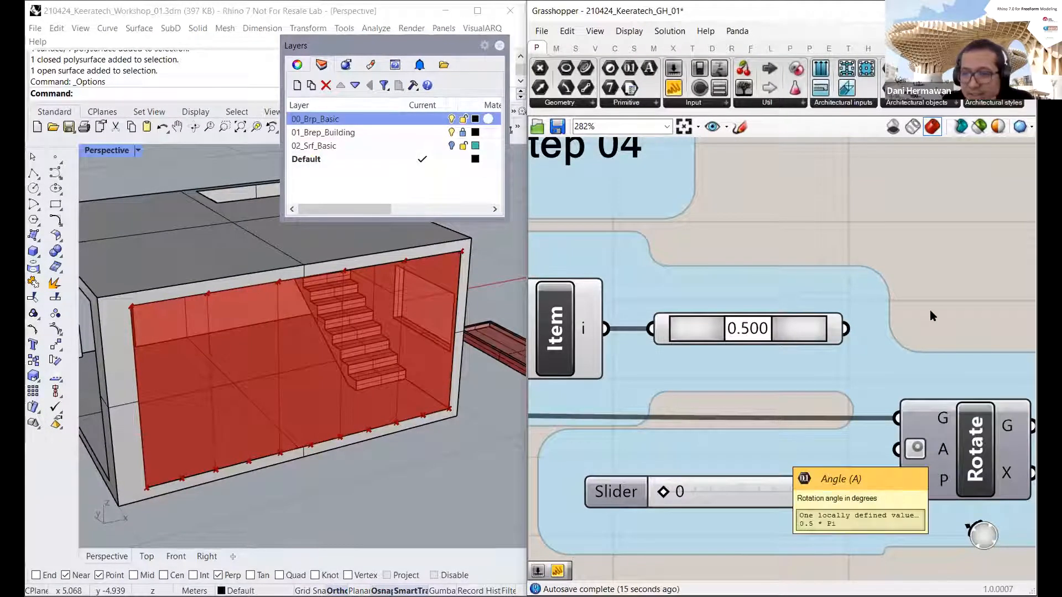
{"action": "right_click", "coordinate": [942, 449]}
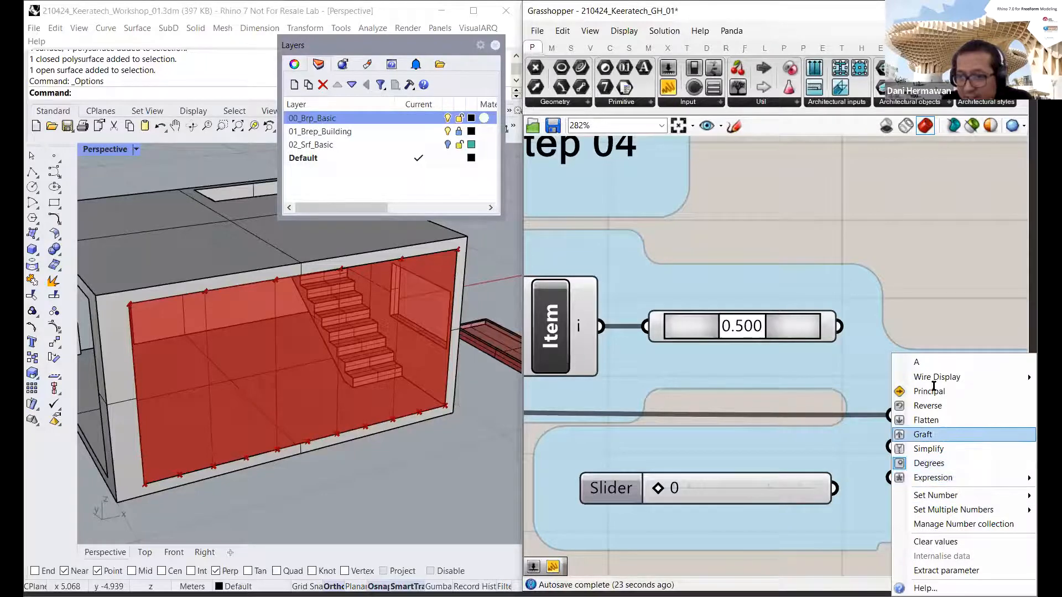
{"action": "left_click", "coordinate": [938, 301]}
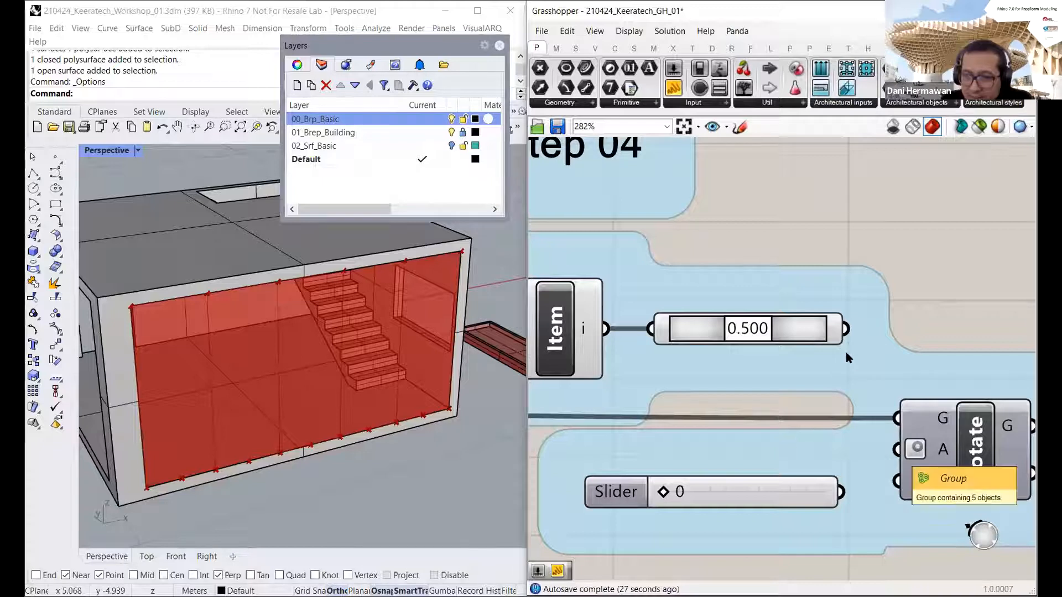
Step: Connect the remaining Step 04 slider, left at 0, to the Rotate component's A input and select Rotate
{"action": "mouse_move", "coordinate": [663, 492]}
{"action": "left_mouse_down"}
{"action": "mouse_move", "coordinate": [830, 493]}
{"action": "mouse_move", "coordinate": [648, 500]}
{"action": "mouse_move", "coordinate": [829, 502]}
{"action": "mouse_move", "coordinate": [596, 501]}
{"action": "mouse_move", "coordinate": [663, 497]}
{"action": "left_mouse_up"}
{"action": "left_click_drag", "start_coordinate": [840, 491], "coordinate": [896, 449]}
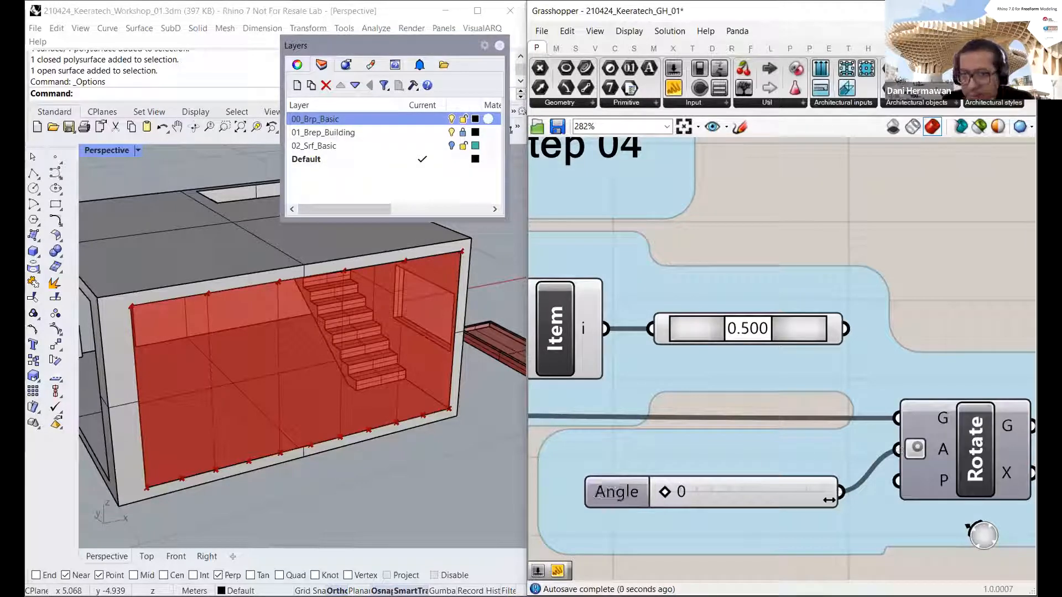
{"action": "left_click", "coordinate": [974, 449]}
Step: Connect the output of the 0.500 curve point component to the Rotate component's P input in Step 04
{"action": "right_click_drag", "start_coordinate": [829, 499], "coordinate": [761, 482]}
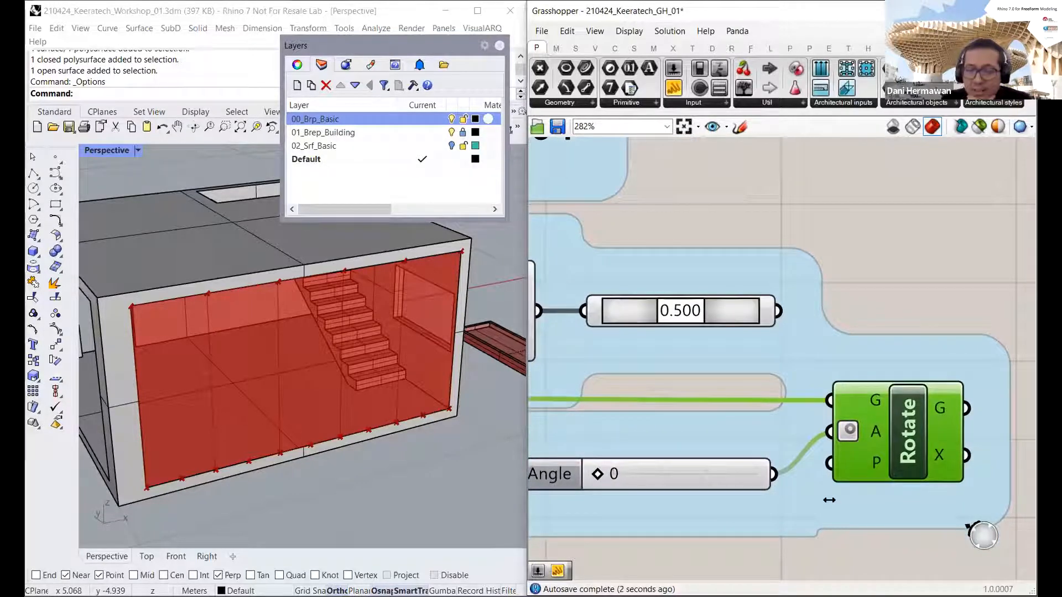
{"action": "mouse_move", "coordinate": [836, 466]}
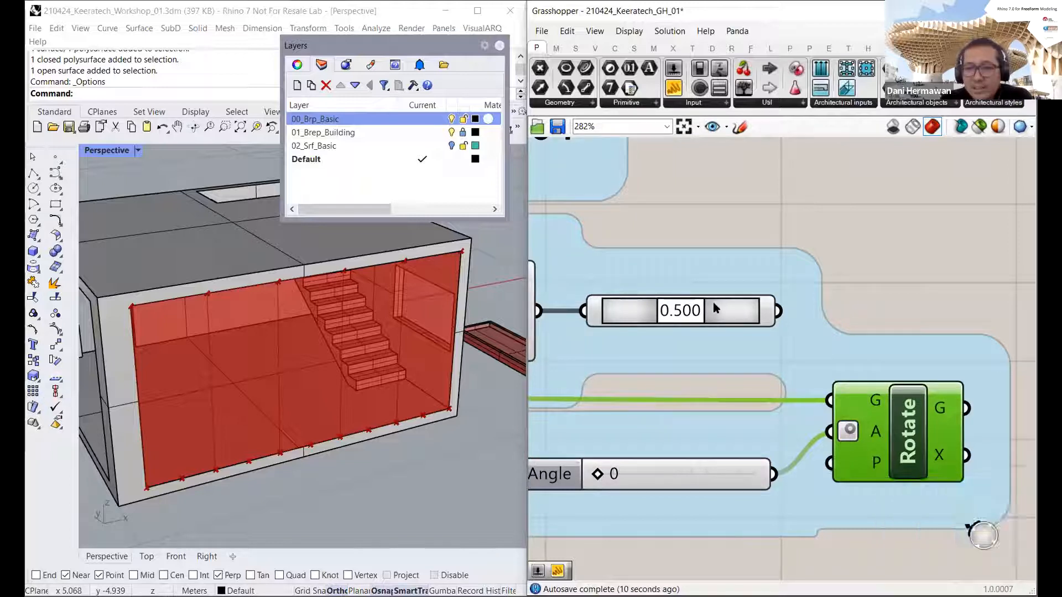
{"action": "left_click", "coordinate": [644, 316]}
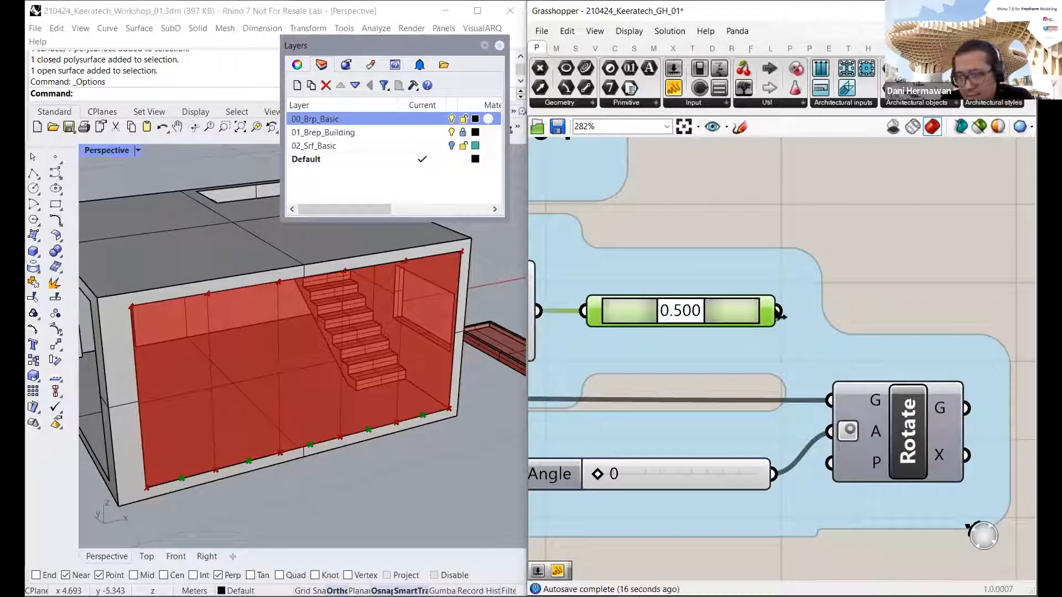
{"action": "left_click_drag", "start_coordinate": [779, 312], "coordinate": [831, 464]}
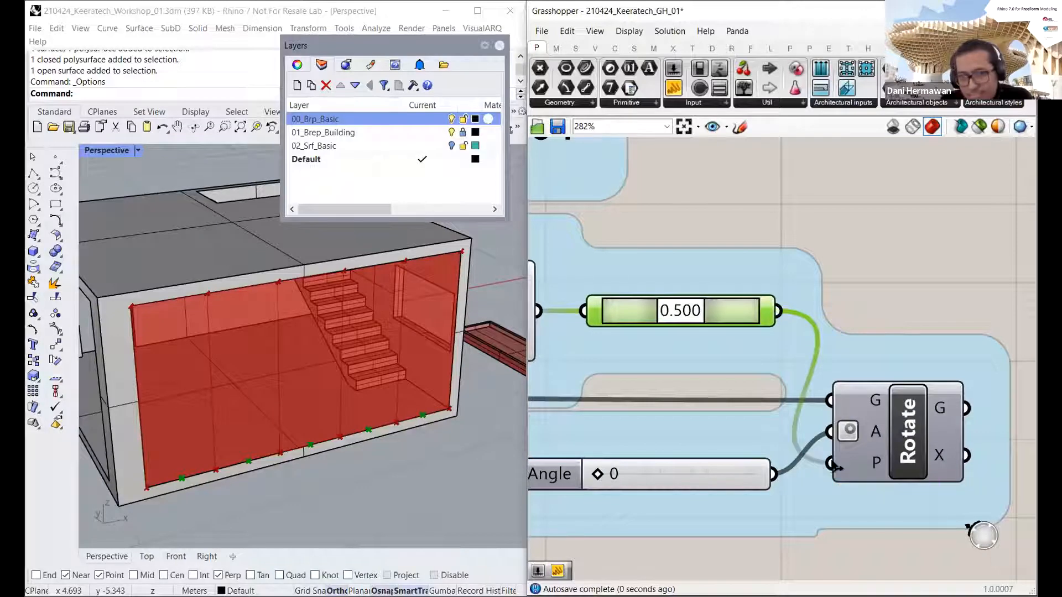
{"action": "scroll", "coordinate": [836, 467], "scroll_direction": "down", "scroll_amount": 4}
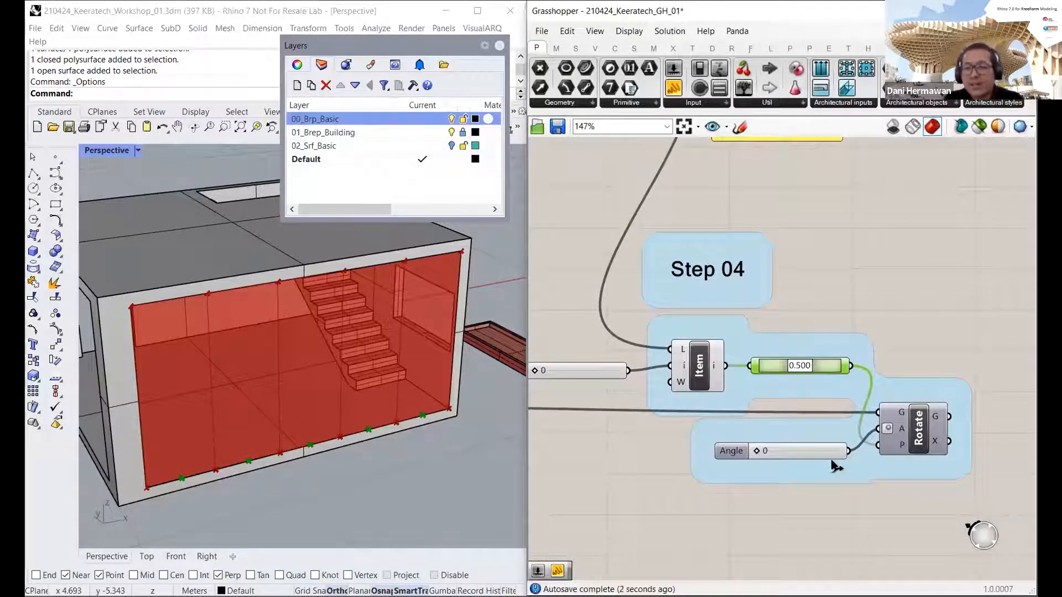
Step: Turn on the preview of the Rotate component and view the panels on the facade
{"action": "left_click", "coordinate": [830, 459]}
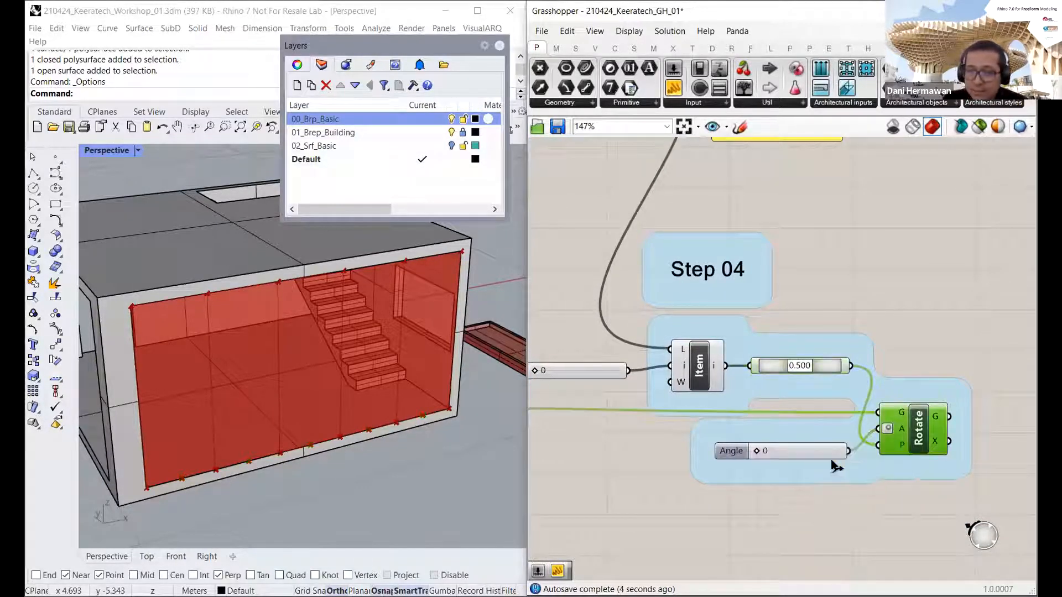
{"action": "right_click", "coordinate": [915, 431]}
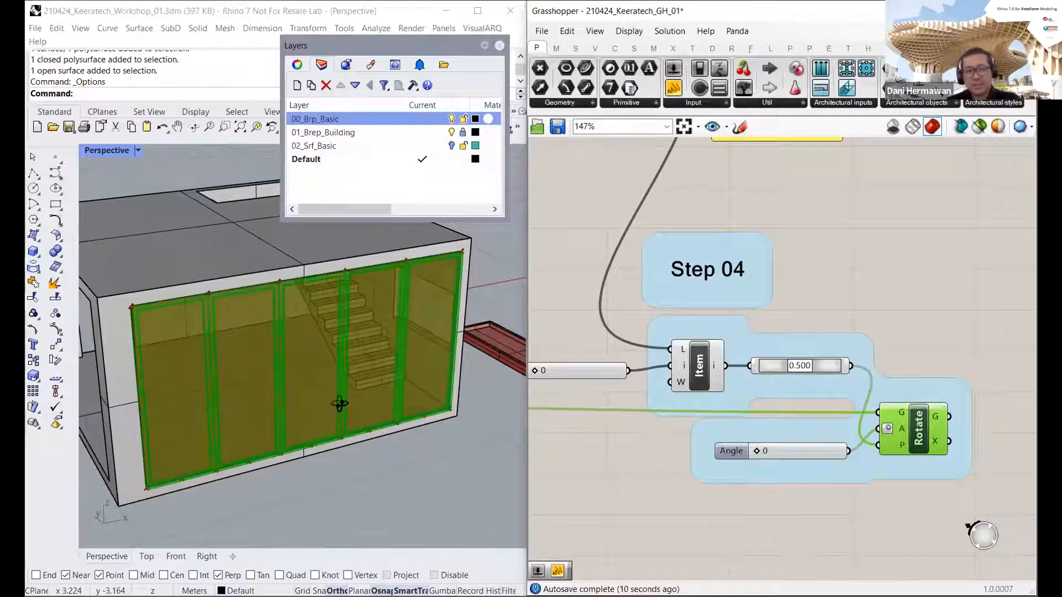
{"action": "right_click_drag", "start_coordinate": [340, 403], "coordinate": [382, 403]}
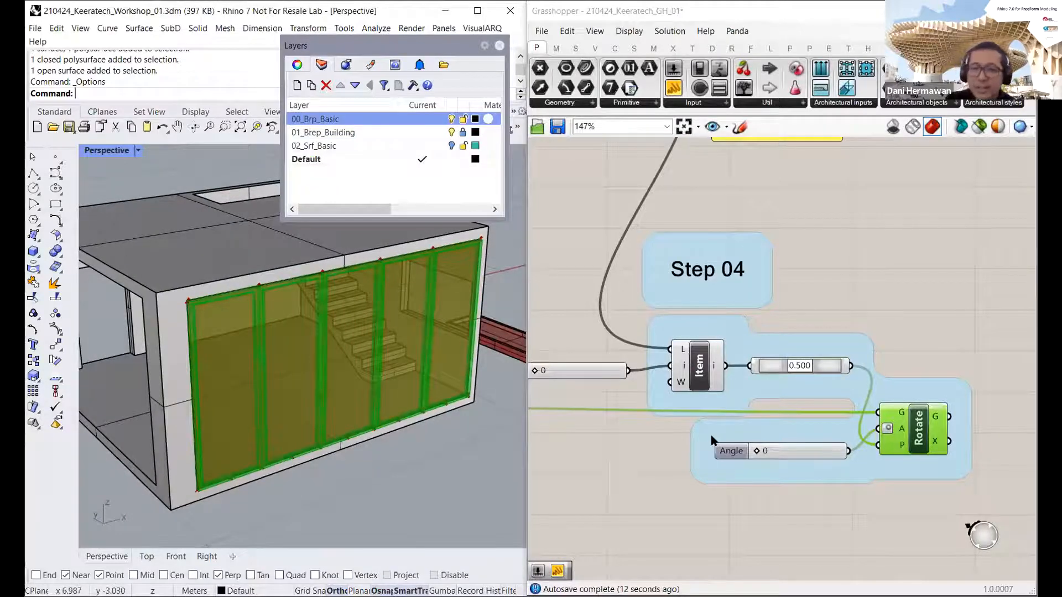
Step: Test the panel rotation by setting the Angle slider to 29
{"action": "right_click_drag", "start_coordinate": [711, 436], "coordinate": [737, 437]}
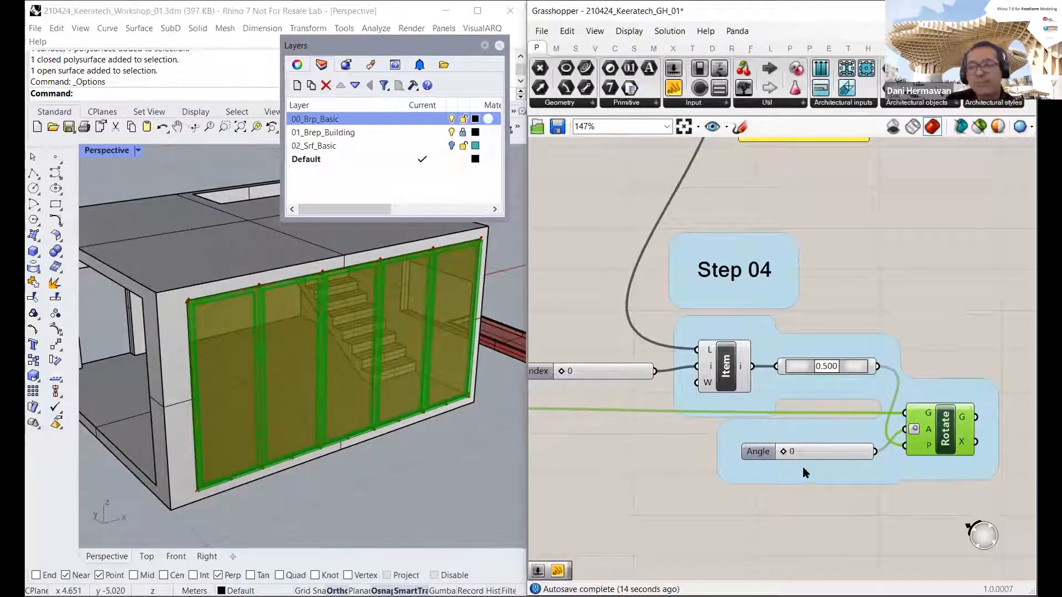
{"action": "right_click_drag", "start_coordinate": [805, 471], "coordinate": [842, 488]}
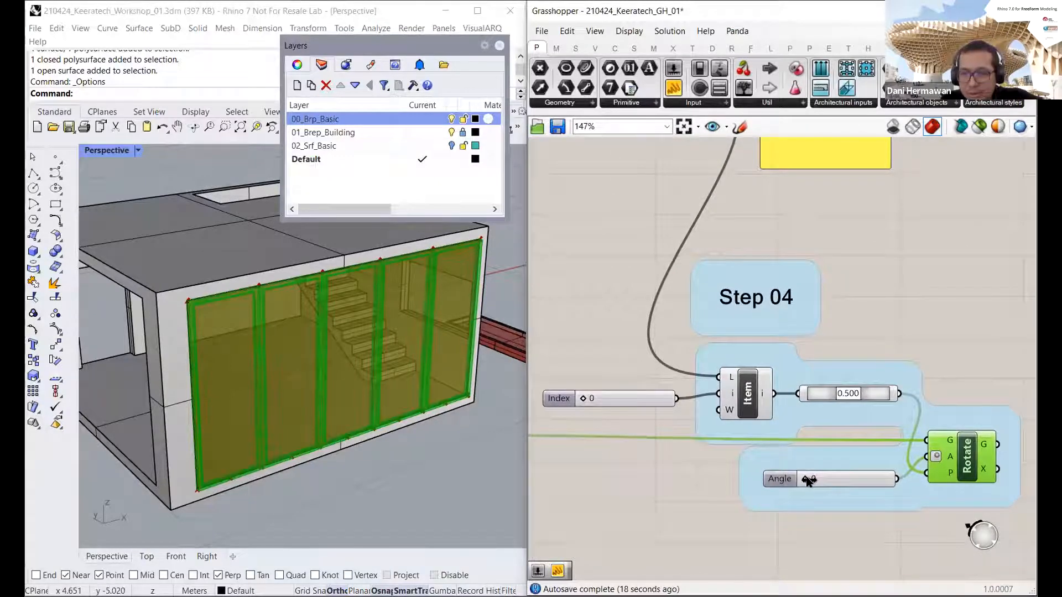
{"action": "left_click_drag", "start_coordinate": [808, 480], "coordinate": [834, 480]}
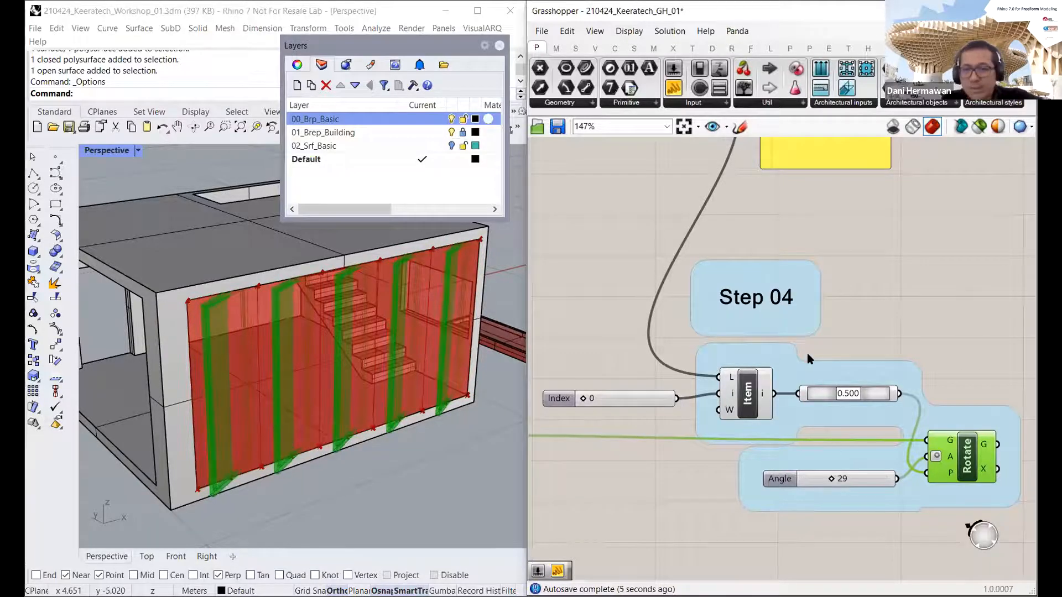
Step: Turn off the previews of the Deconstruct Brep component in Step 03 and the List Item component in Step 04
{"action": "scroll", "coordinate": [831, 287], "scroll_direction": "down", "scroll_amount": 1}
{"action": "right_click_drag", "start_coordinate": [830, 287], "coordinate": [810, 334]}
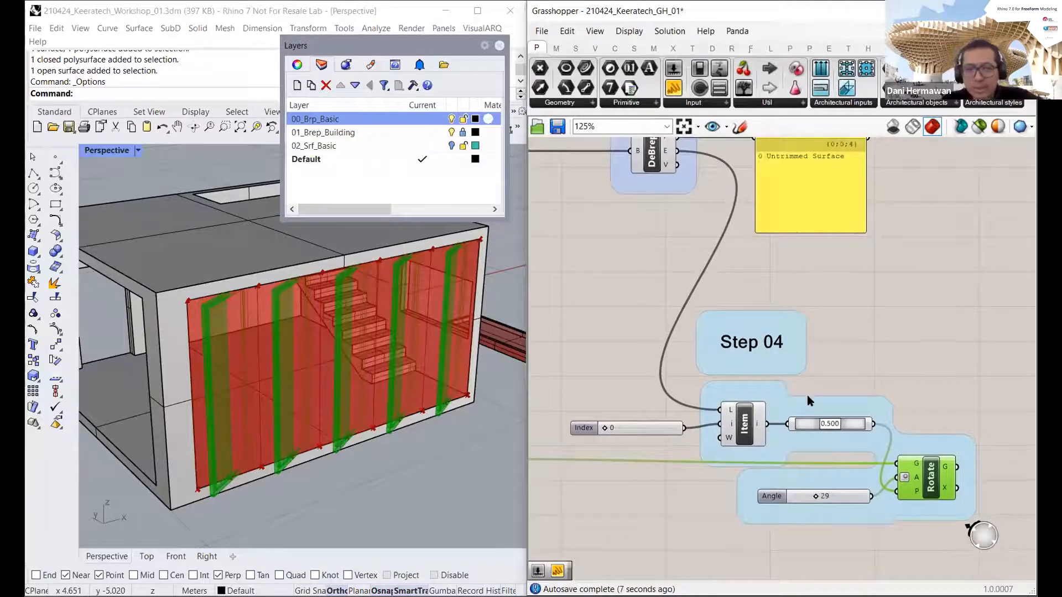
{"action": "scroll", "coordinate": [794, 328], "scroll_direction": "down", "scroll_amount": 1}
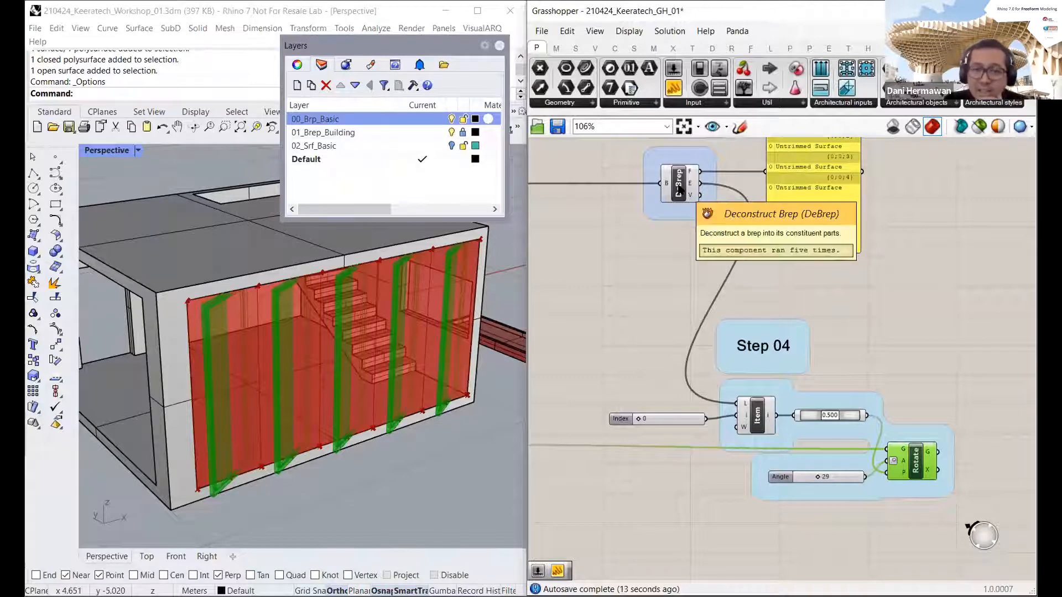
{"action": "right_click", "coordinate": [681, 190]}
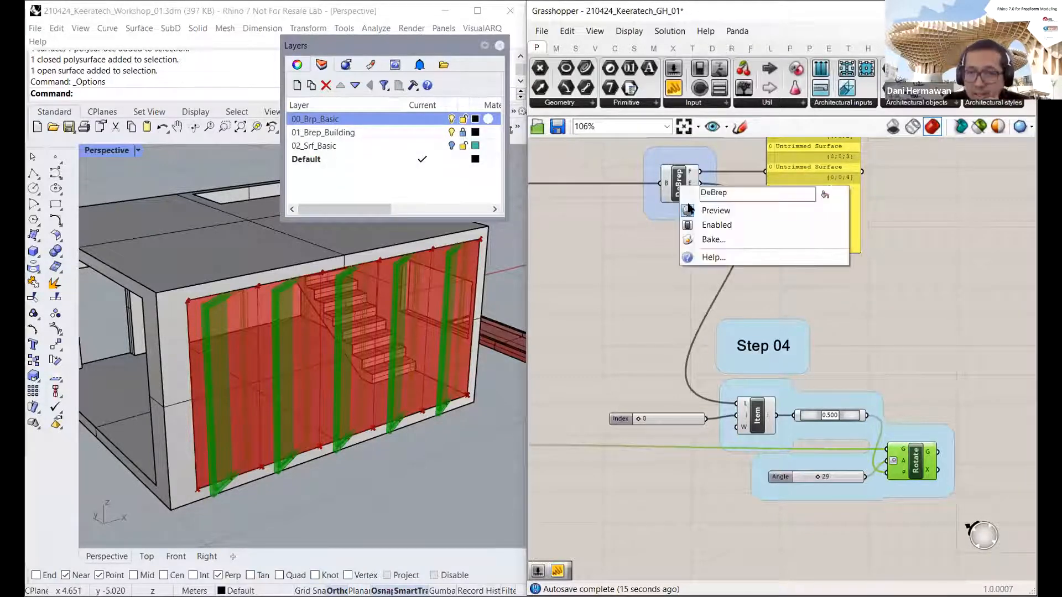
{"action": "left_click", "coordinate": [691, 205]}
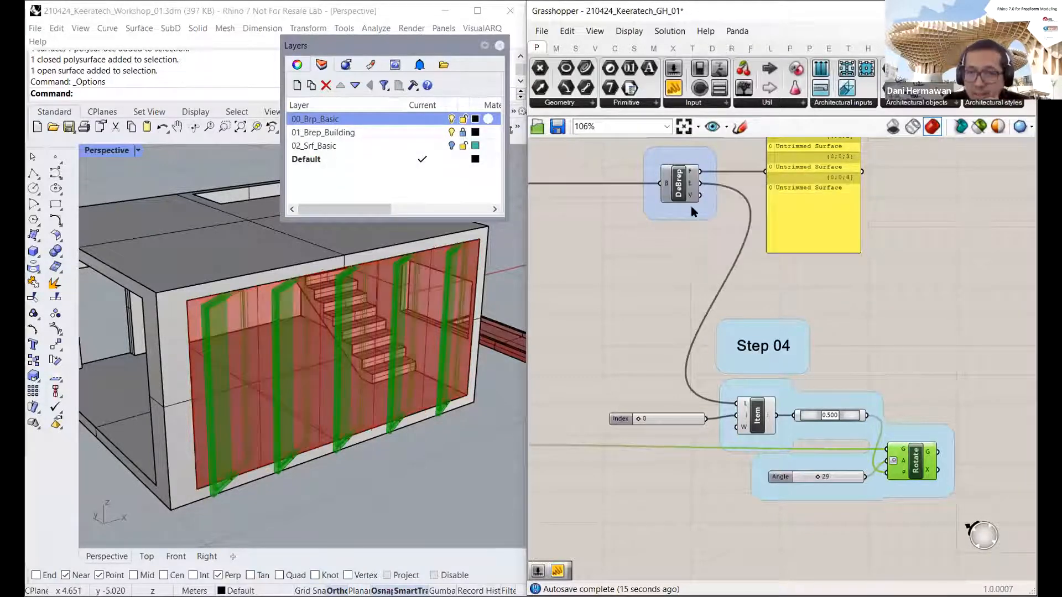
{"action": "left_click", "coordinate": [755, 421]}
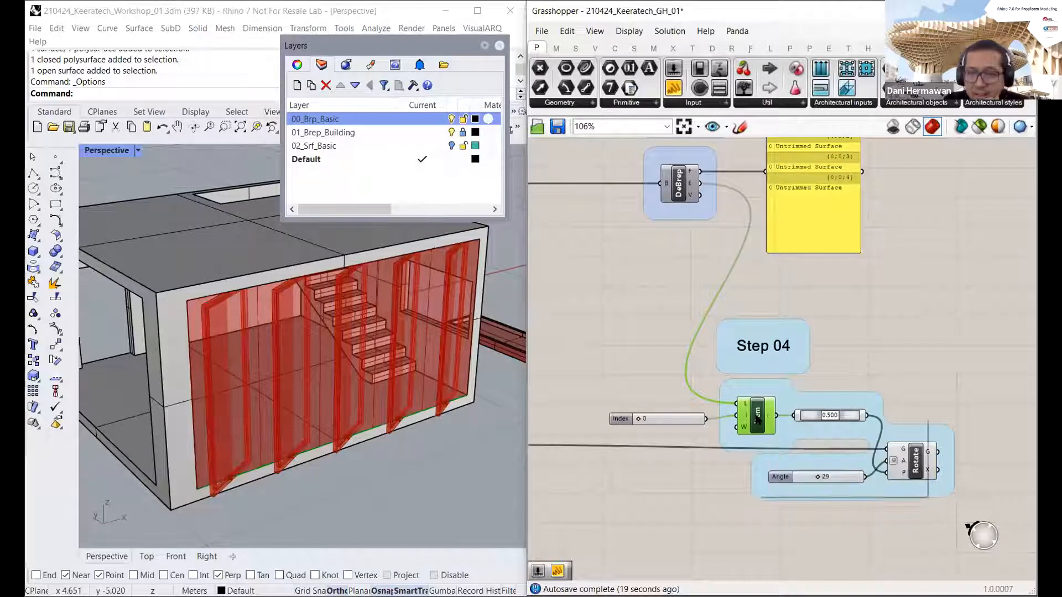
{"action": "right_click", "coordinate": [771, 424]}
{"action": "left_click", "coordinate": [800, 441]}
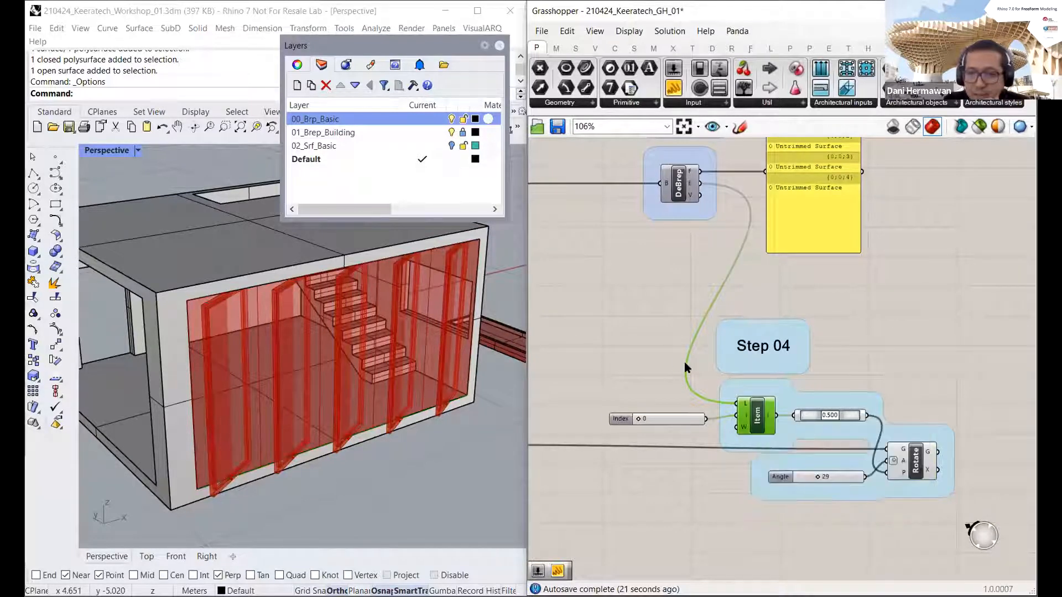
Step: Turn off the preview of the SubSrf component so only the rotated panels are displayed
{"action": "scroll", "coordinate": [685, 361], "scroll_direction": "down", "scroll_amount": 5}
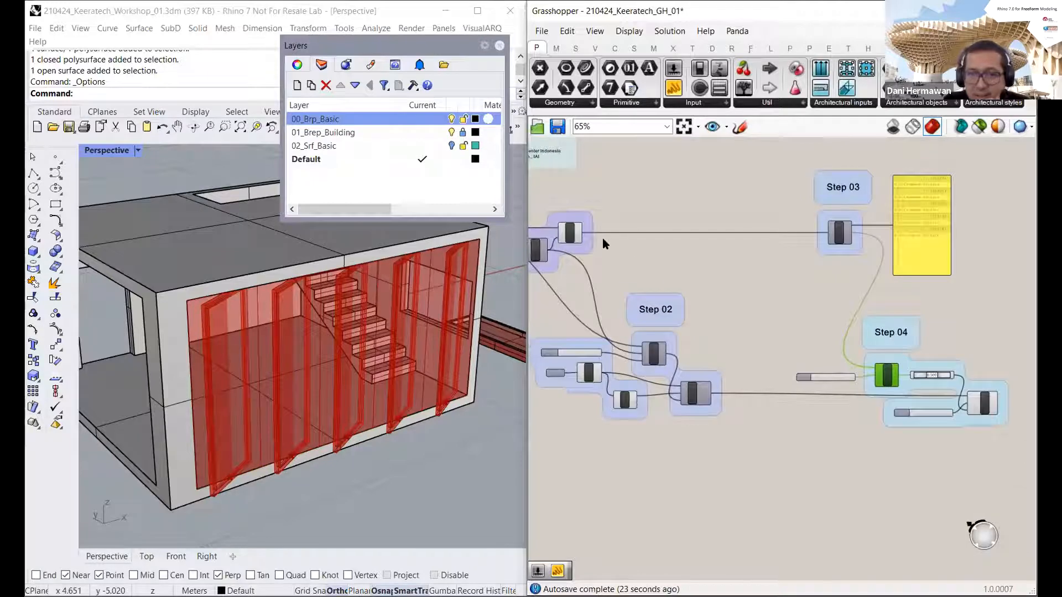
{"action": "left_click", "coordinate": [570, 233]}
{"action": "right_click", "coordinate": [570, 232]}
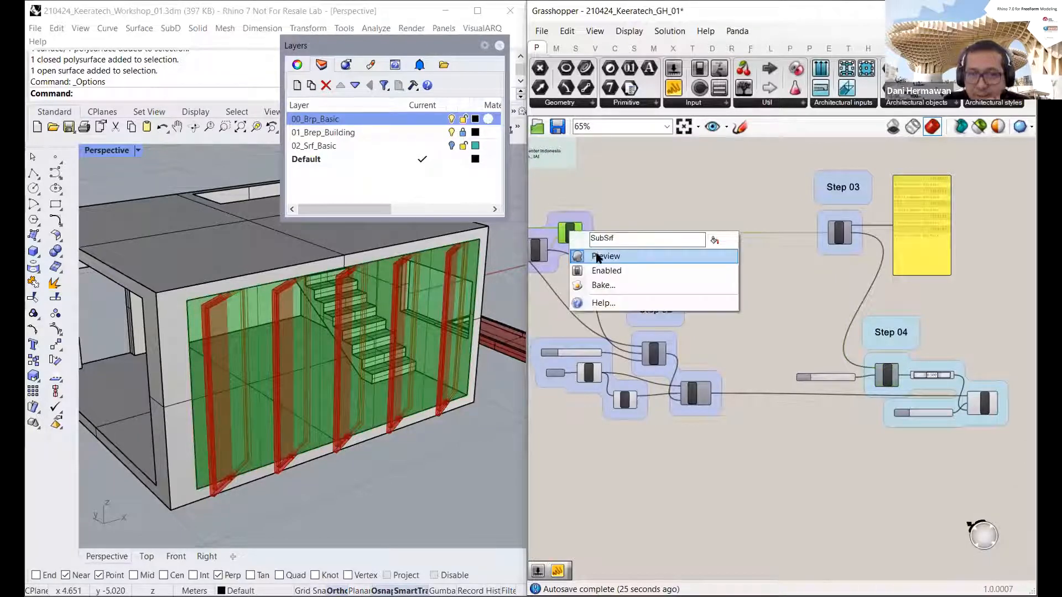
{"action": "left_click", "coordinate": [597, 257]}
Step: Set the Angle slider in Step 04 back to 0
{"action": "scroll", "coordinate": [805, 372], "scroll_direction": "up", "scroll_amount": 5}
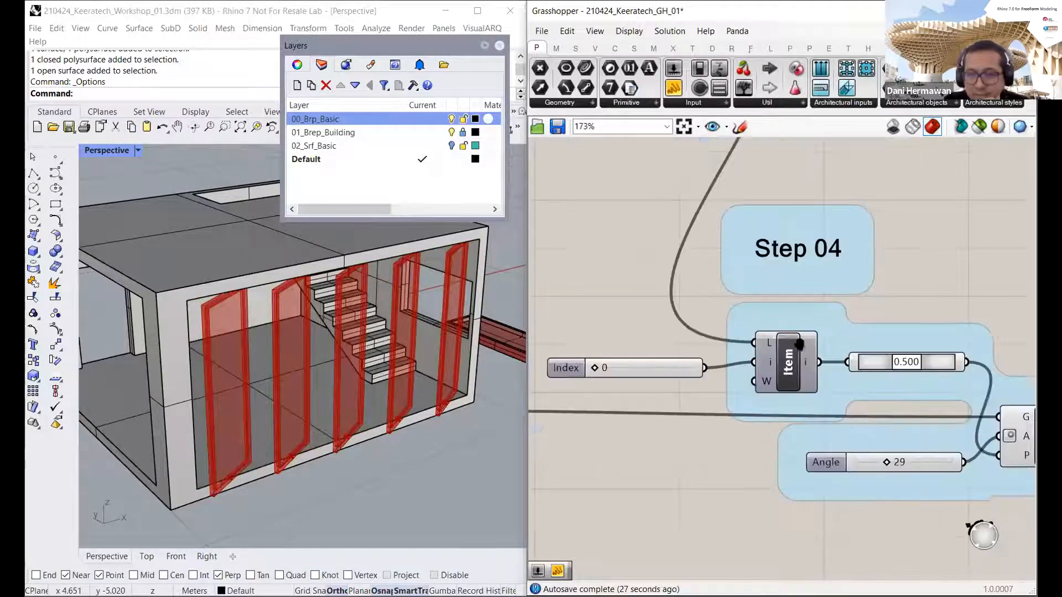
{"action": "right_click_drag", "start_coordinate": [799, 344], "coordinate": [719, 302]}
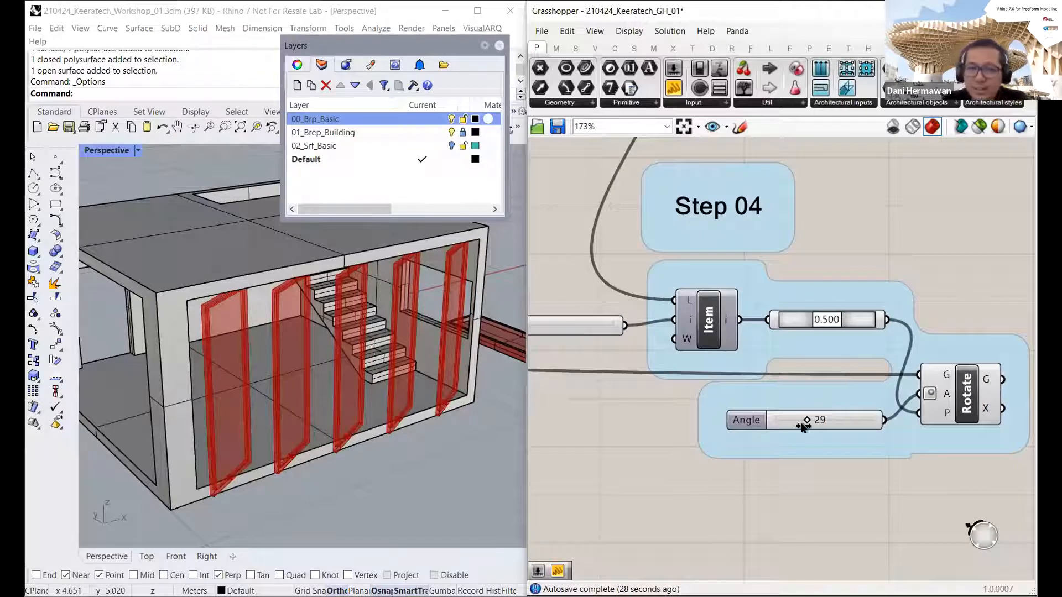
{"action": "scroll", "coordinate": [813, 426], "scroll_direction": "up", "scroll_amount": 2}
{"action": "left_click_drag", "start_coordinate": [800, 424], "coordinate": [760, 425]}
{"action": "scroll", "coordinate": [763, 425], "scroll_direction": "down", "scroll_amount": 3}
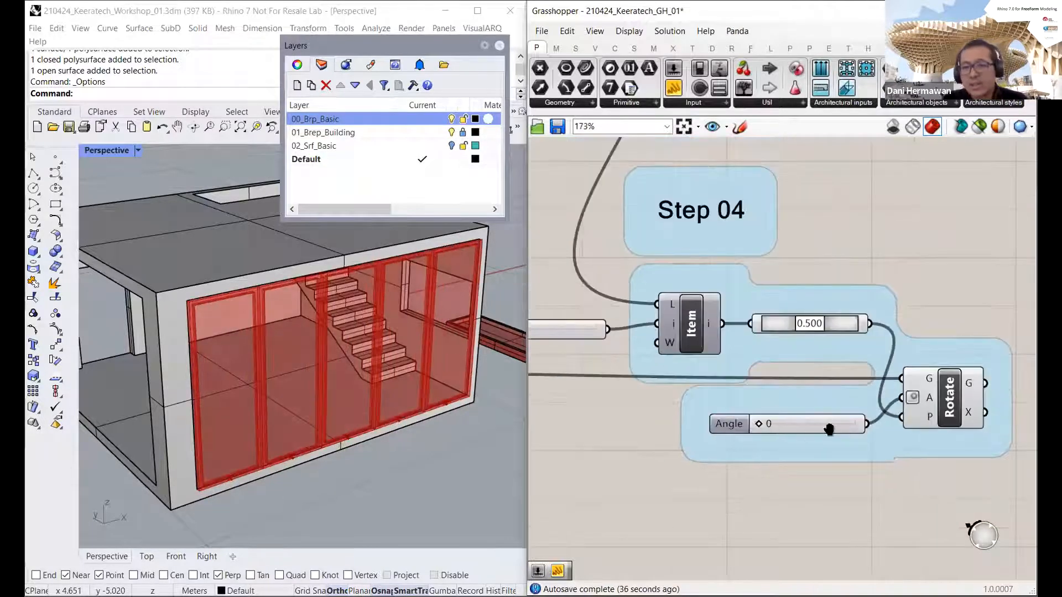
{"action": "scroll", "coordinate": [772, 413], "scroll_direction": "down", "scroll_amount": 1}
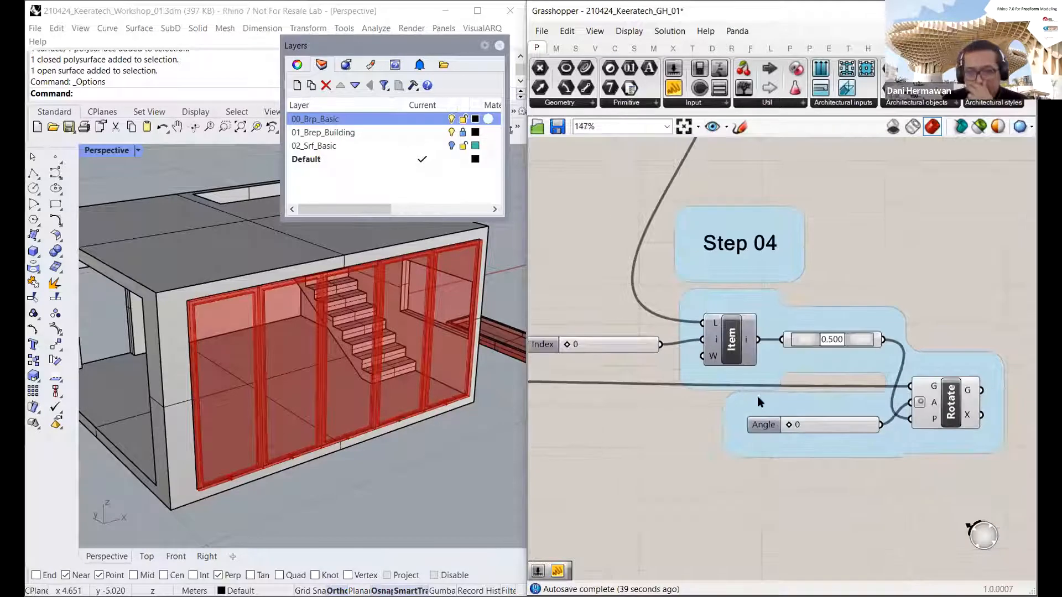
{"action": "scroll", "coordinate": [755, 391], "scroll_direction": "up", "scroll_amount": 1}
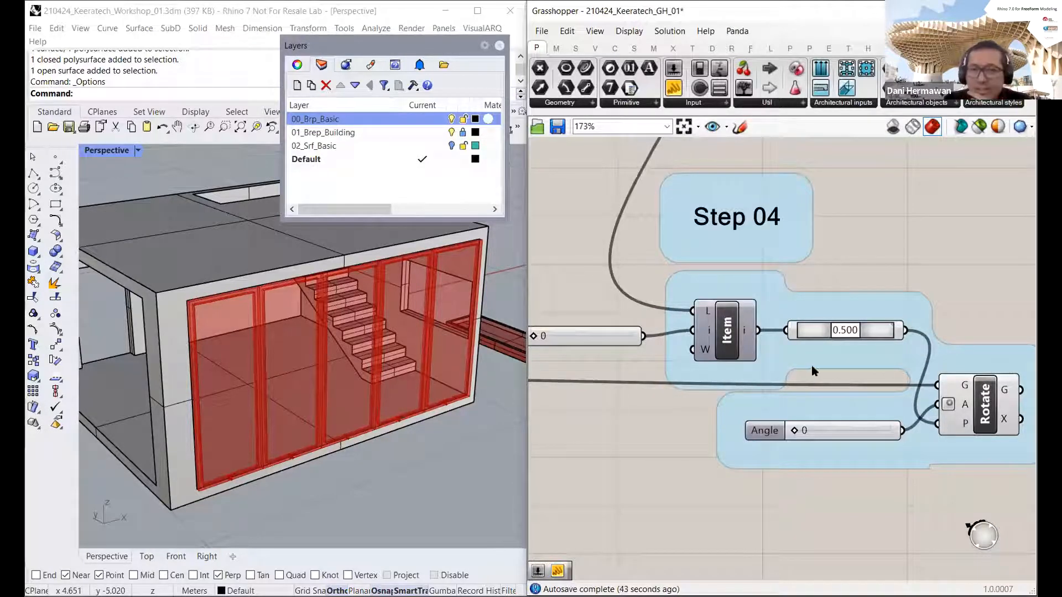
{"action": "right_click_drag", "start_coordinate": [857, 335], "coordinate": [810, 359]}
{"action": "scroll", "coordinate": [760, 338], "scroll_direction": "up", "scroll_amount": 3}
{"action": "scroll", "coordinate": [761, 353], "scroll_direction": "down", "scroll_amount": 3}
{"action": "scroll", "coordinate": [813, 361], "scroll_direction": "up", "scroll_amount": 3}
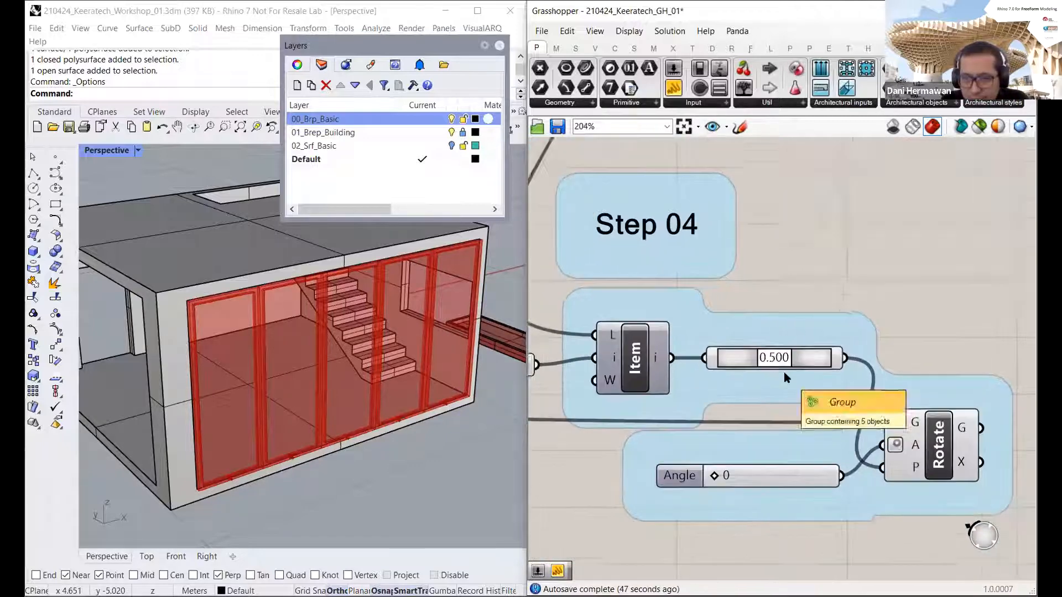
{"action": "scroll", "coordinate": [760, 342], "scroll_direction": "down", "scroll_amount": 1}
{"action": "right_click_drag", "start_coordinate": [753, 341], "coordinate": [830, 335]}
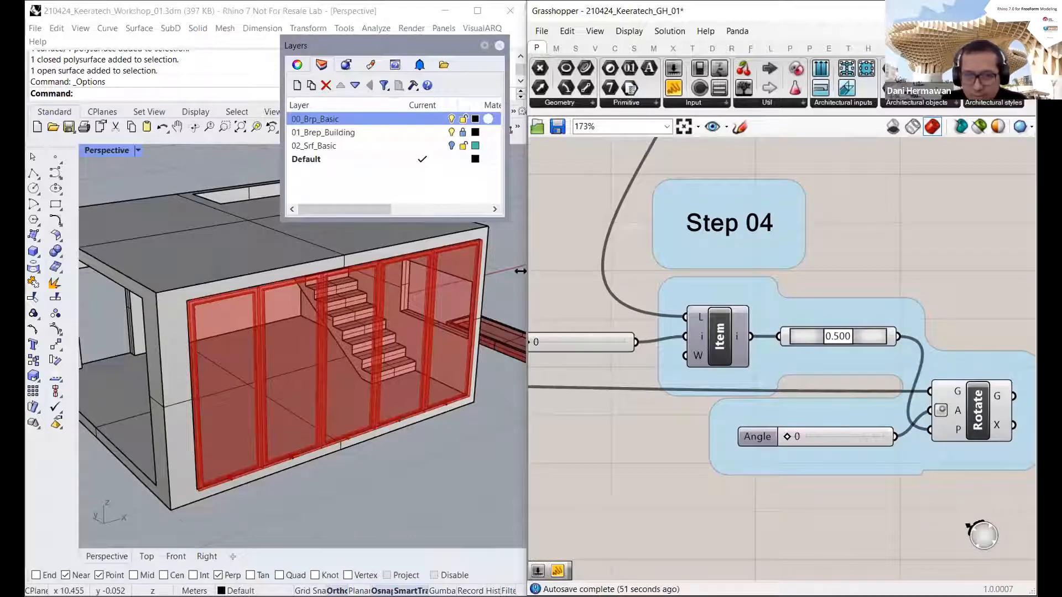
Step: Widen the definition window slightly toward the Rhino viewport and bring Step 03 and Step 04 into view together
{"action": "left_click_drag", "start_coordinate": [520, 272], "coordinate": [496, 272]}
{"action": "scroll", "coordinate": [701, 346], "scroll_direction": "down", "scroll_amount": 2}
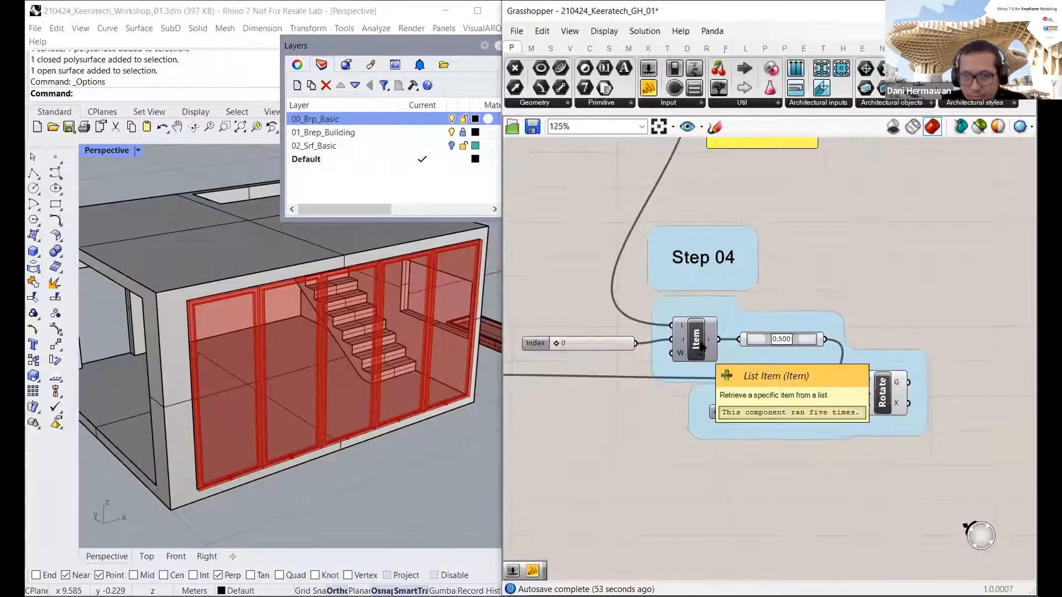
{"action": "right_click_drag", "start_coordinate": [706, 368], "coordinate": [710, 498]}
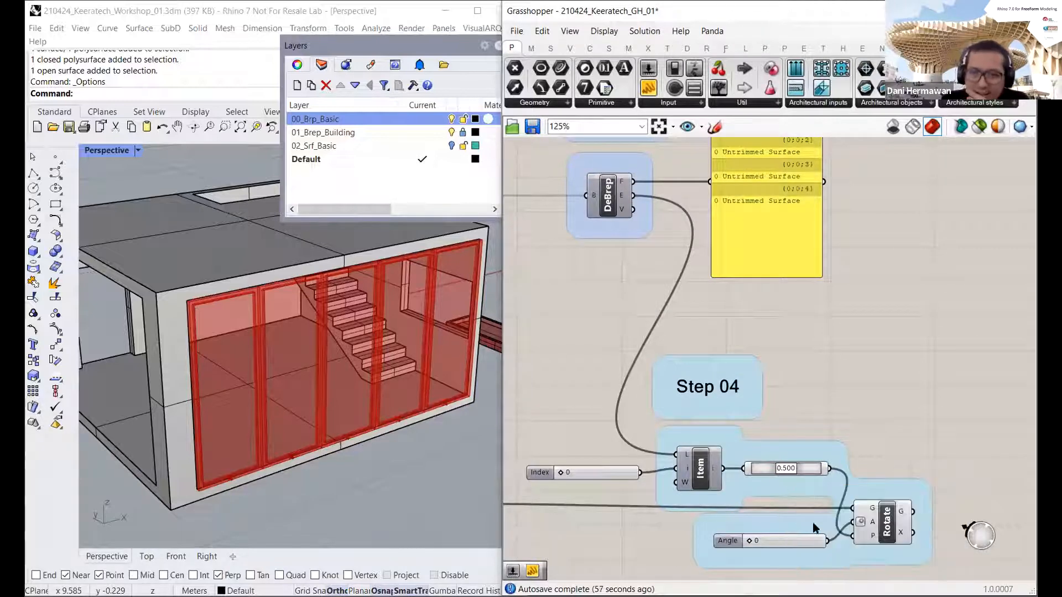
Step: Set the Angle slider to 33 to rotate the panels about their edge points
{"action": "double_click", "coordinate": [754, 541]}
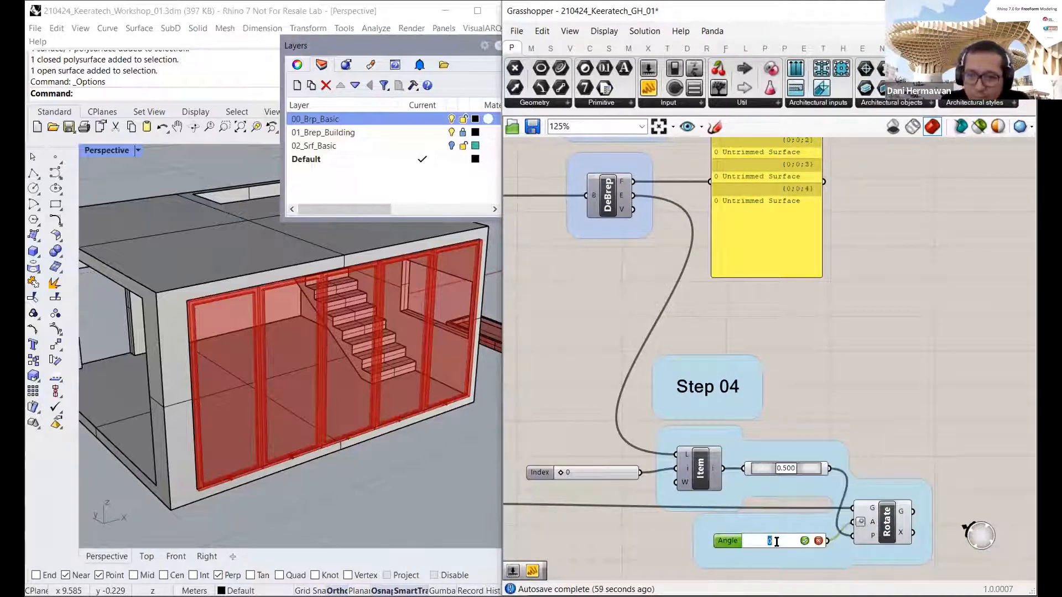
{"action": "left_click", "coordinate": [729, 543]}
{"action": "left_click_drag", "start_coordinate": [751, 546], "coordinate": [776, 549]}
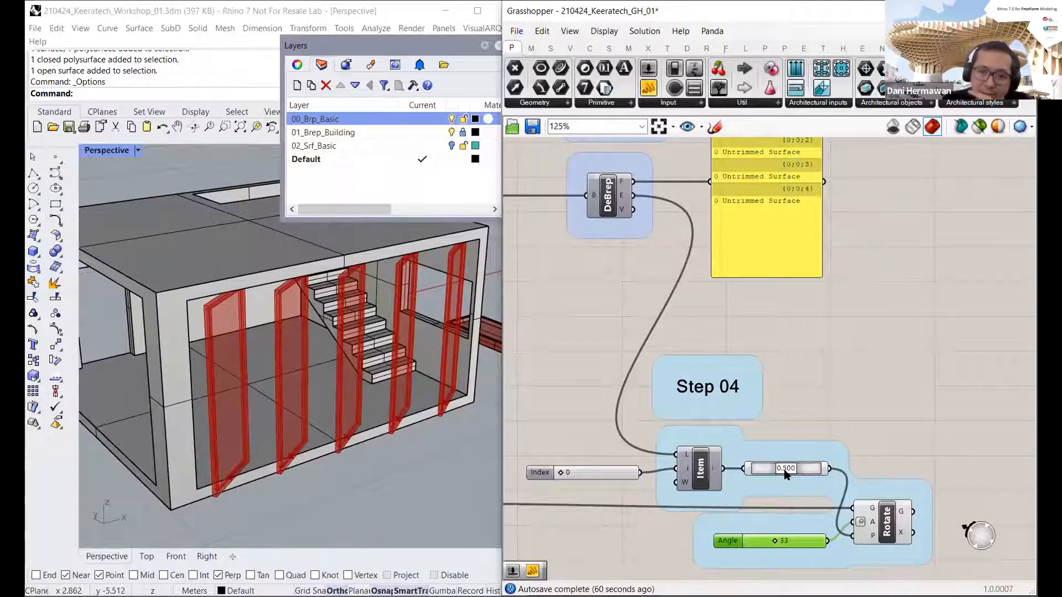
Step: Try the curve point at 0.000, reduce the Angle slider to 20, and shift the curve point to about 0.21
{"action": "left_click_drag", "start_coordinate": [785, 471], "coordinate": [745, 476]}
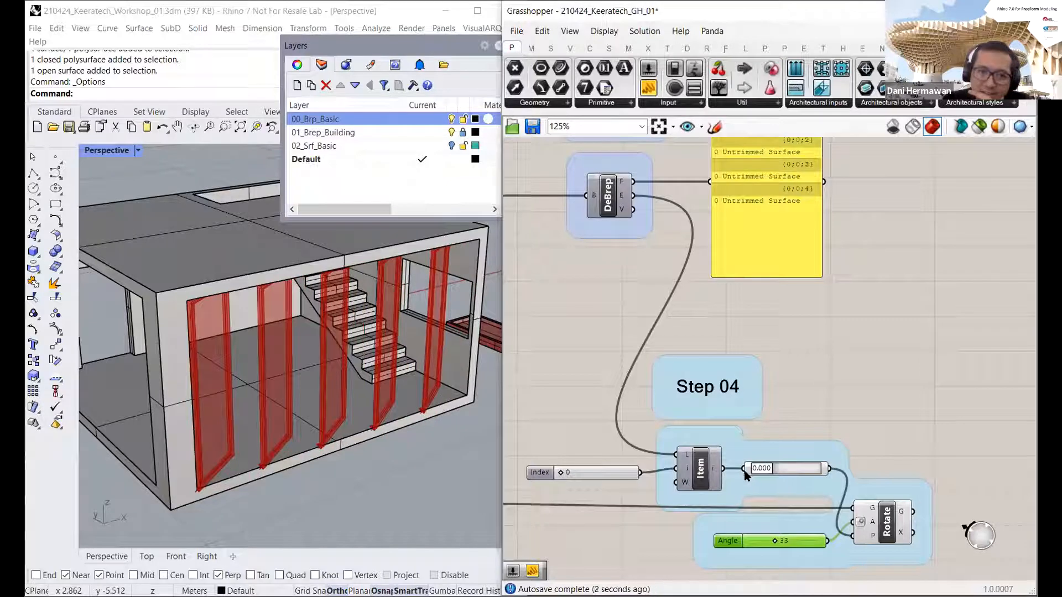
{"action": "mouse_move", "coordinate": [774, 541]}
{"action": "left_mouse_down"}
{"action": "mouse_move", "coordinate": [803, 544]}
{"action": "mouse_move", "coordinate": [752, 542]}
{"action": "mouse_move", "coordinate": [765, 538]}
{"action": "left_mouse_up"}
{"action": "mouse_move", "coordinate": [762, 469]}
{"action": "left_mouse_down"}
{"action": "mouse_move", "coordinate": [803, 479]}
{"action": "mouse_move", "coordinate": [770, 477]}
{"action": "mouse_move", "coordinate": [775, 469]}
{"action": "left_mouse_up"}
Step: Set the curve point to the 1/4 (quarter) preset and the Angle slider to 42
{"action": "right_click", "coordinate": [776, 469]}
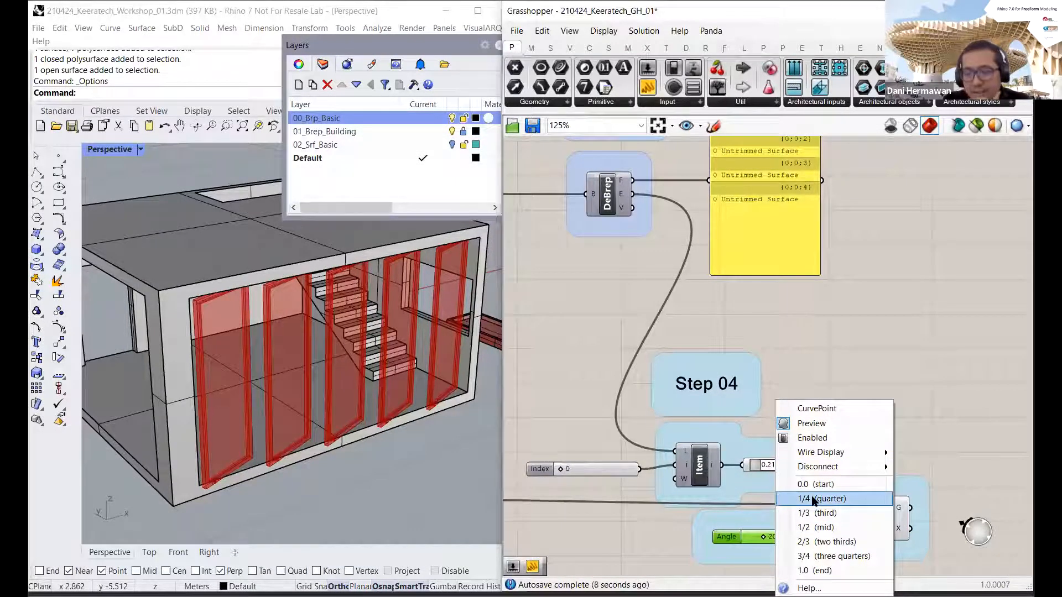
{"action": "left_click", "coordinate": [813, 498]}
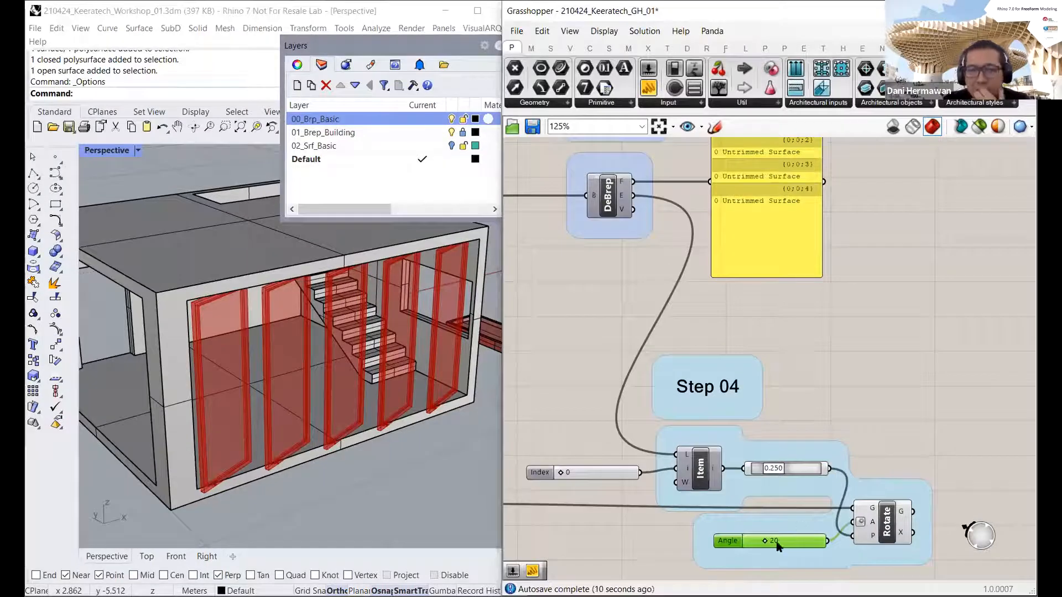
{"action": "mouse_move", "coordinate": [765, 543]}
{"action": "left_mouse_down"}
{"action": "mouse_move", "coordinate": [828, 540]}
{"action": "mouse_move", "coordinate": [781, 542]}
{"action": "left_mouse_up"}
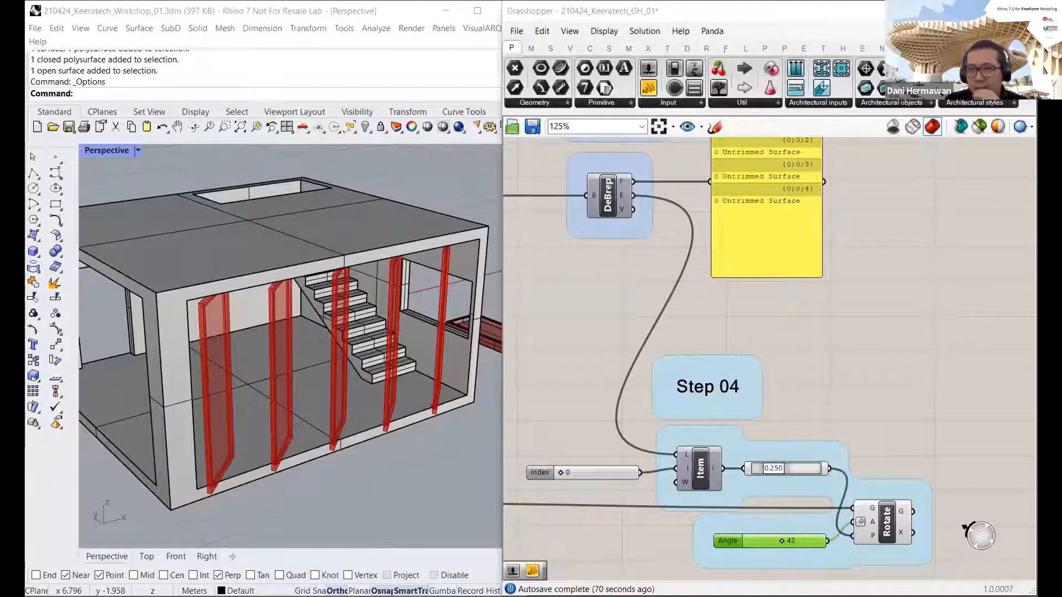
Step: Show the architectural component set that begins with 01.Wall
{"action": "left_click", "coordinate": [901, 49]}
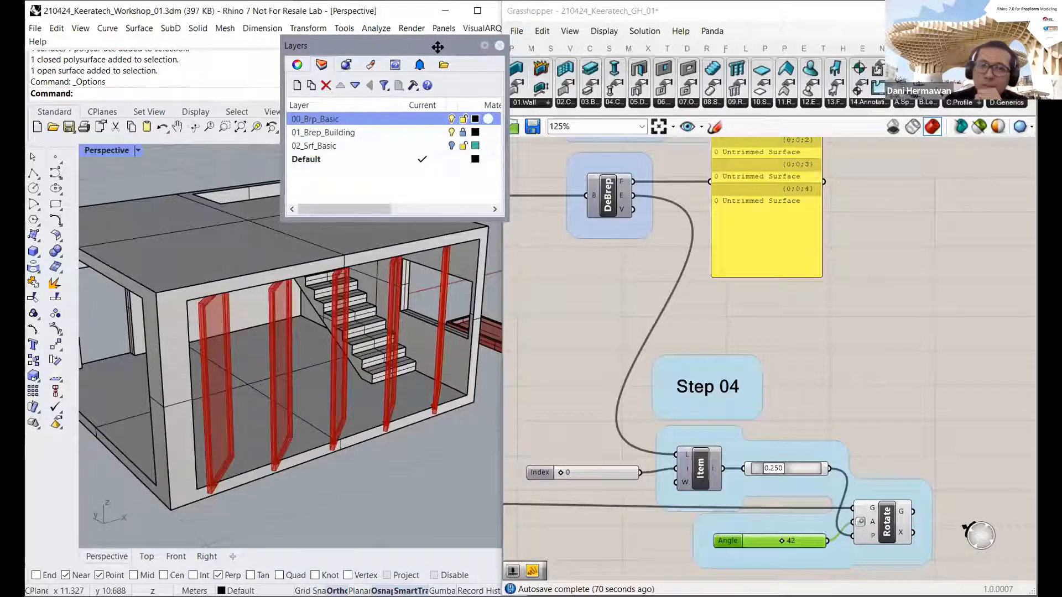
Step: Review the VisualARQ beam and curtain wall components available in Grasshopper
{"action": "left_click_drag", "start_coordinate": [433, 45], "coordinate": [404, 26]}
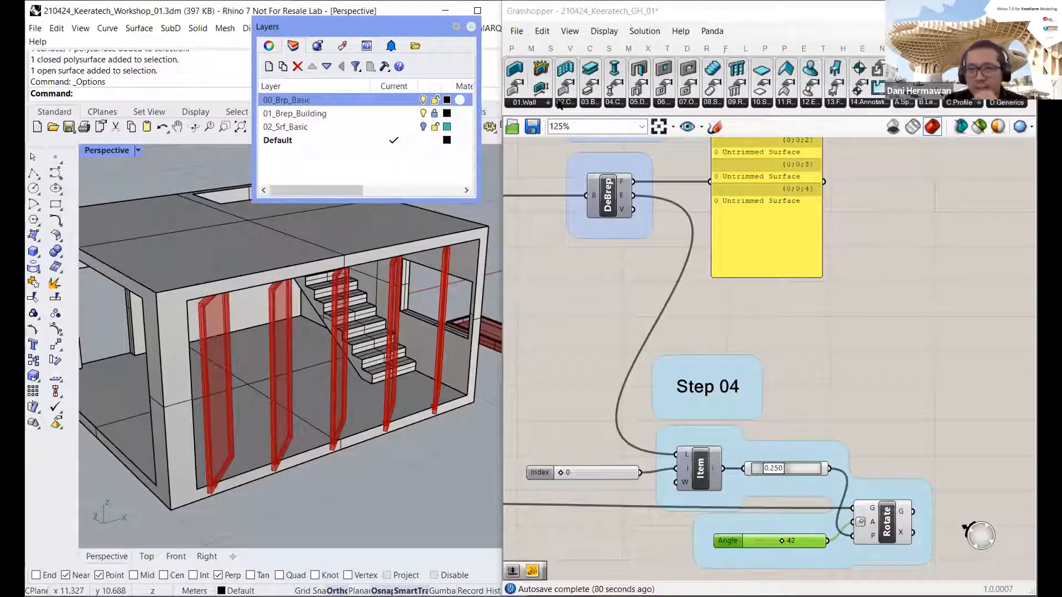
{"action": "left_click", "coordinate": [570, 104]}
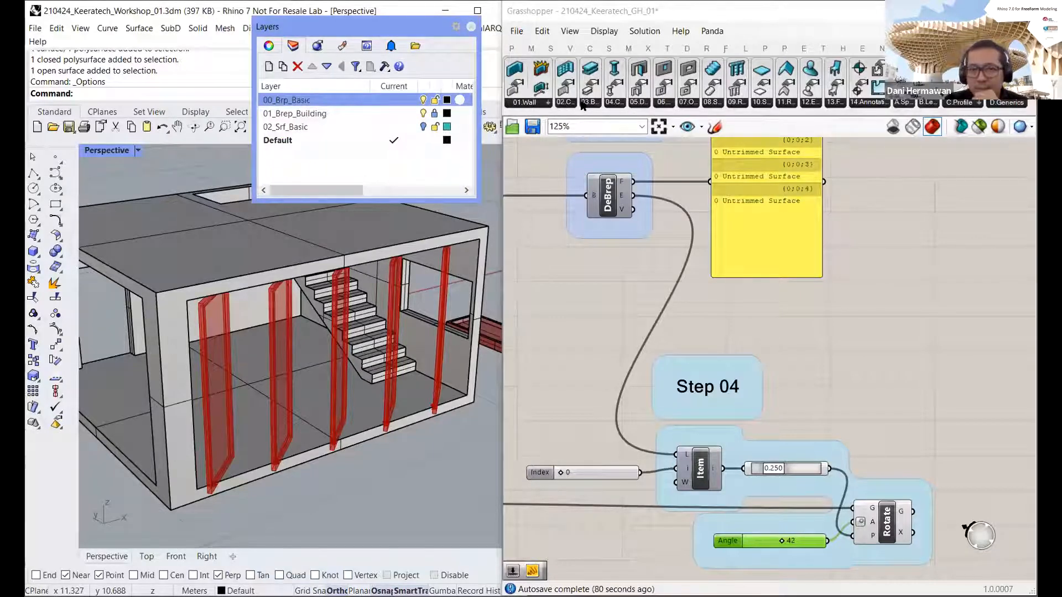
{"action": "left_click", "coordinate": [591, 104]}
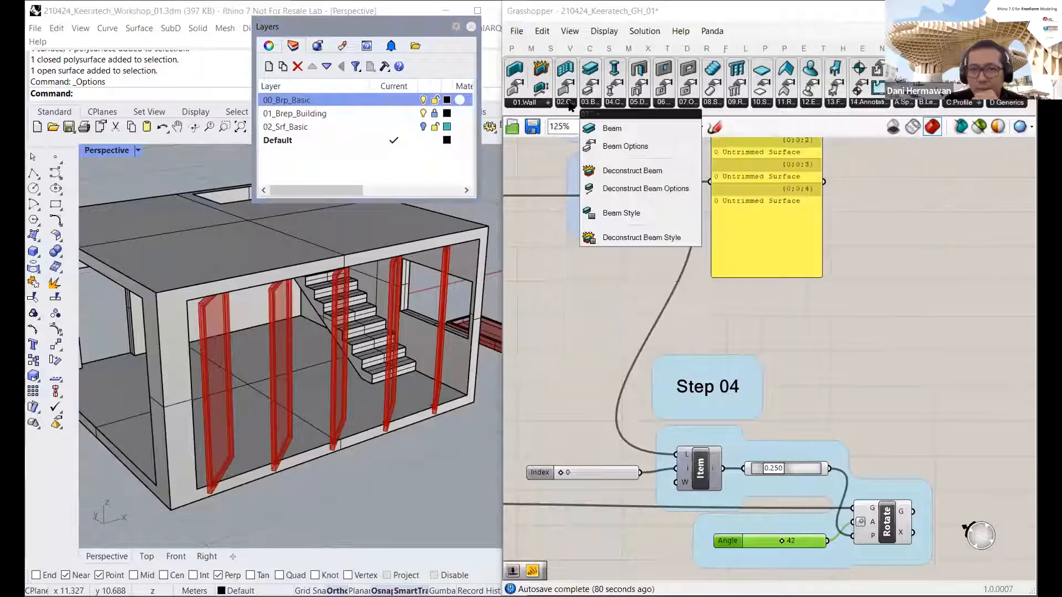
{"action": "left_click", "coordinate": [570, 104]}
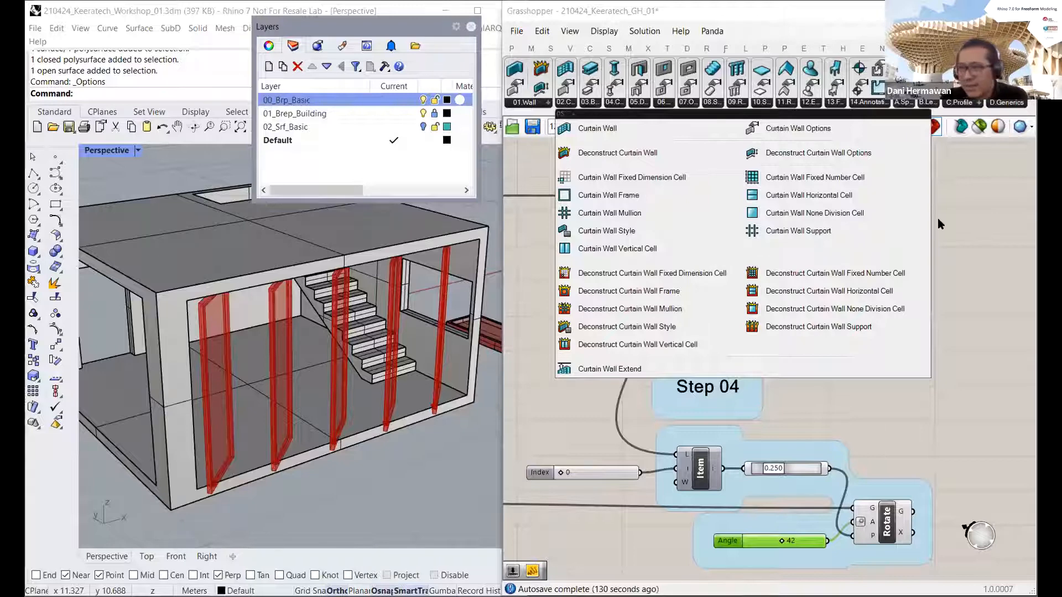
{"action": "left_click", "coordinate": [999, 241]}
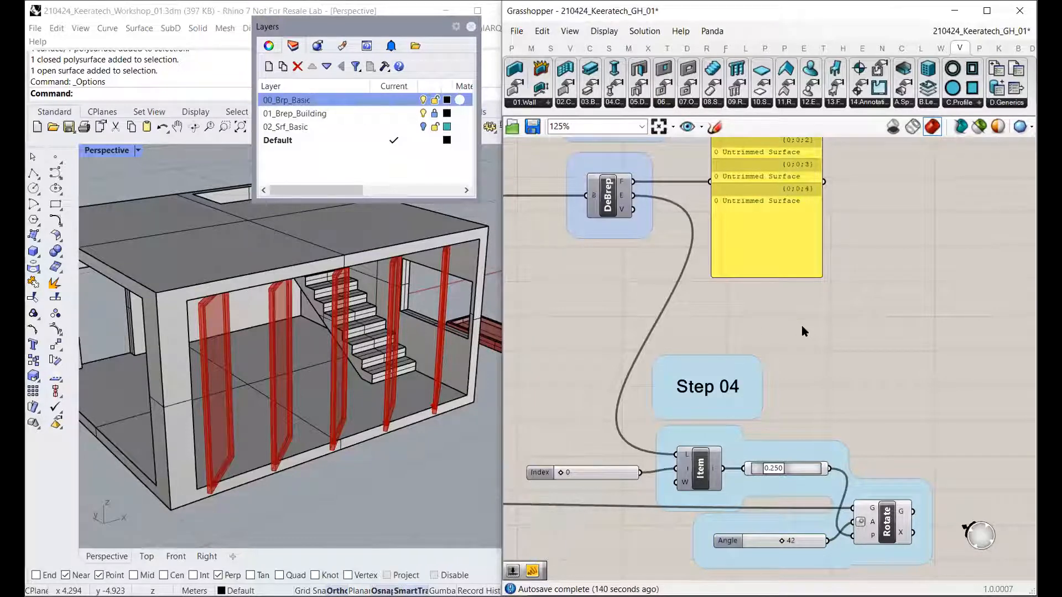
Step: Widen the Grasshopper window so the definition from Step 01 to Step 04 fits beside the building view
{"action": "scroll", "coordinate": [645, 299], "scroll_direction": "down", "scroll_amount": 2}
{"action": "right_click_drag", "start_coordinate": [642, 299], "coordinate": [765, 361]}
{"action": "scroll", "coordinate": [774, 348], "scroll_direction": "down", "scroll_amount": 2}
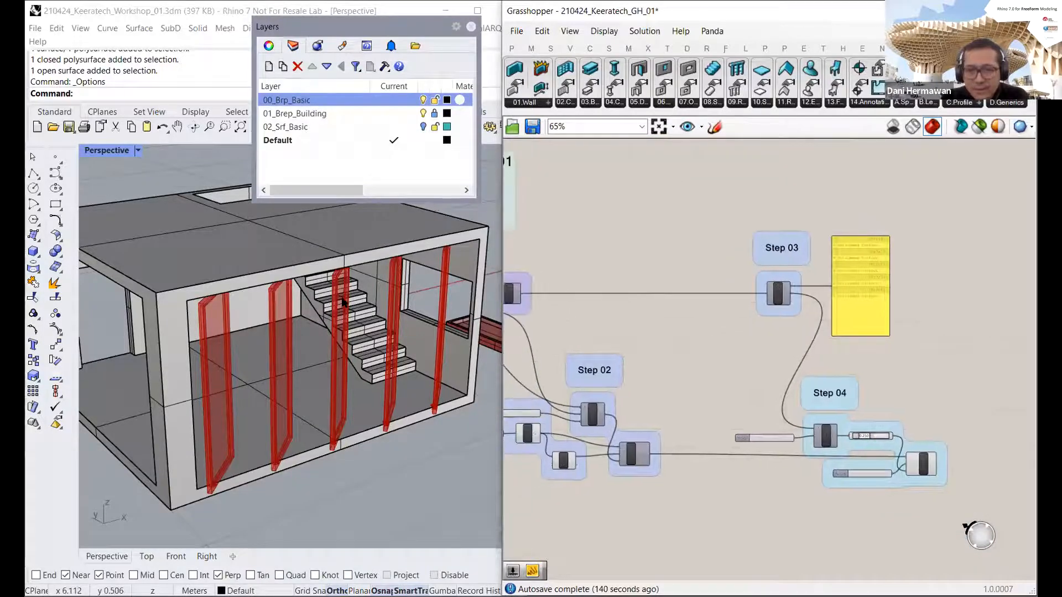
{"action": "scroll", "coordinate": [342, 301], "scroll_direction": "down", "scroll_amount": 3}
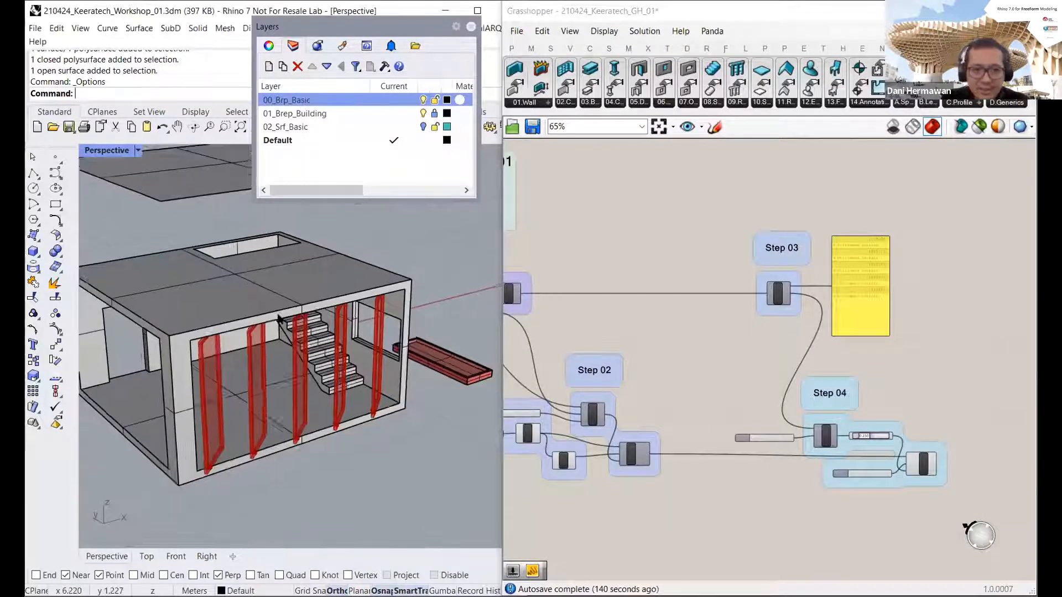
{"action": "right_click_drag", "start_coordinate": [278, 319], "coordinate": [275, 349]}
{"action": "left_click_drag", "start_coordinate": [500, 254], "coordinate": [414, 249]}
{"action": "right_click_drag", "start_coordinate": [655, 329], "coordinate": [721, 337]}
{"action": "scroll", "coordinate": [721, 337], "scroll_direction": "up", "scroll_amount": 1}
{"action": "right_click_drag", "start_coordinate": [721, 337], "coordinate": [706, 302]}
{"action": "scroll", "coordinate": [756, 329], "scroll_direction": "down", "scroll_amount": 1}
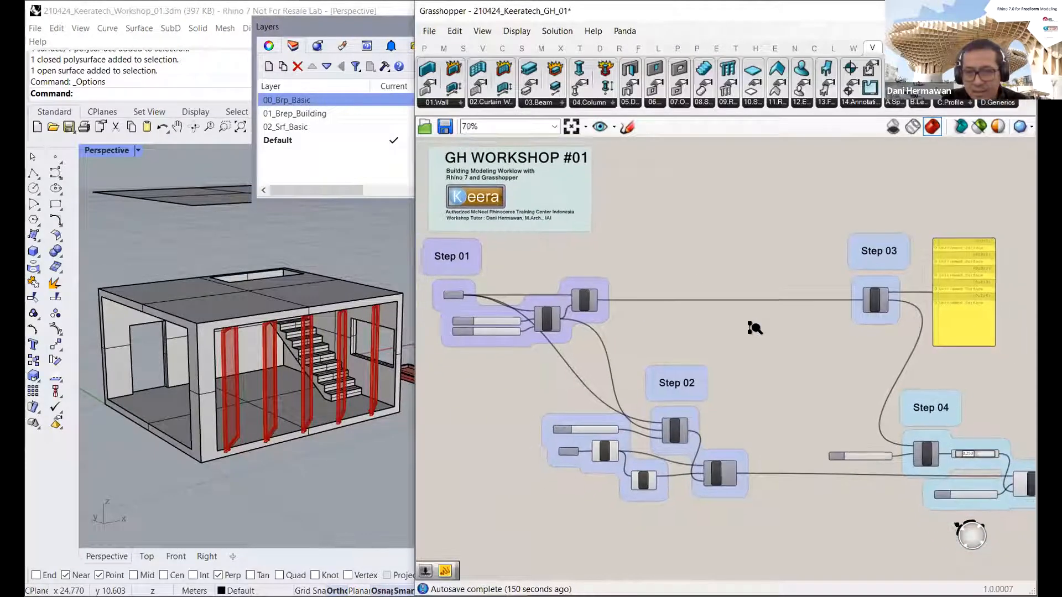
{"action": "right_click_drag", "start_coordinate": [754, 327], "coordinate": [738, 329]}
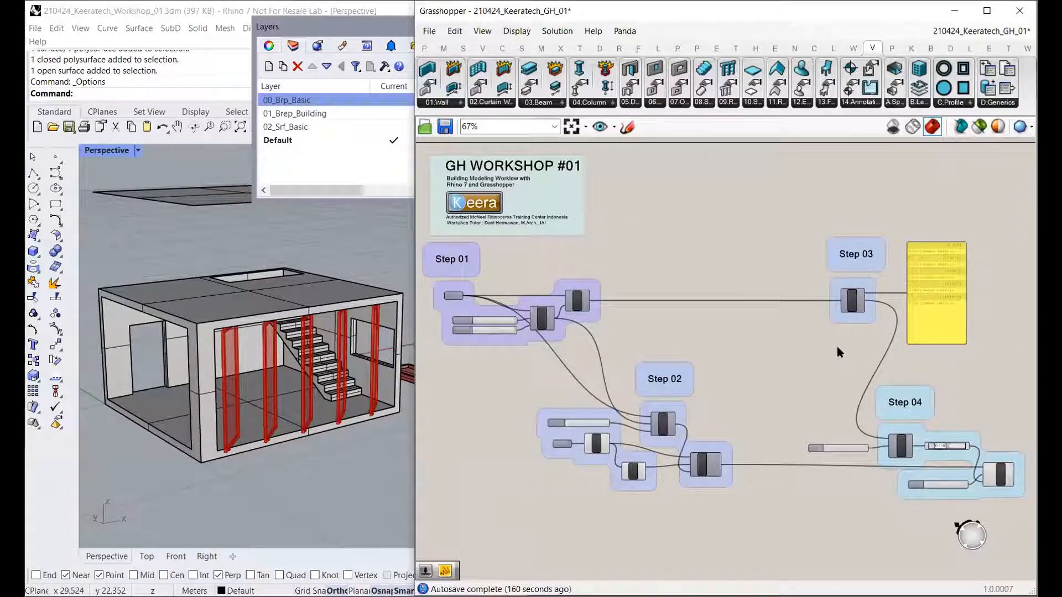
Step: Move the Step 03 and Step 04 component groups together closer to the Step 01 and Step 02 groups
{"action": "left_click_drag", "start_coordinate": [1021, 511], "coordinate": [802, 215]}
{"action": "left_click_drag", "start_coordinate": [850, 296], "coordinate": [783, 292]}
{"action": "scroll", "coordinate": [695, 297], "scroll_direction": "up", "scroll_amount": 1}
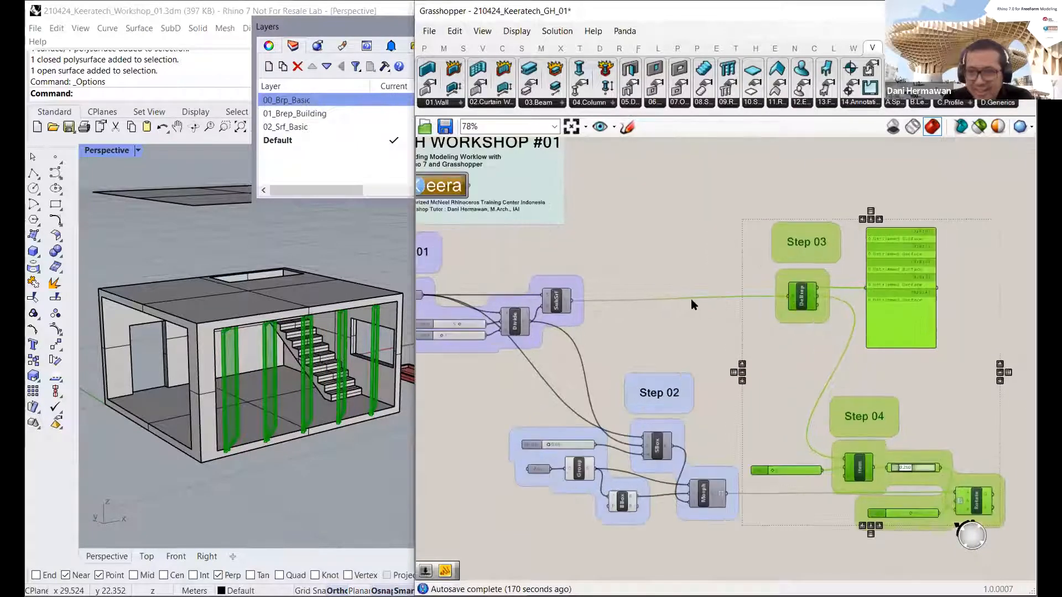
{"action": "left_click", "coordinate": [692, 300]}
{"action": "right_click_drag", "start_coordinate": [675, 260], "coordinate": [700, 270]}
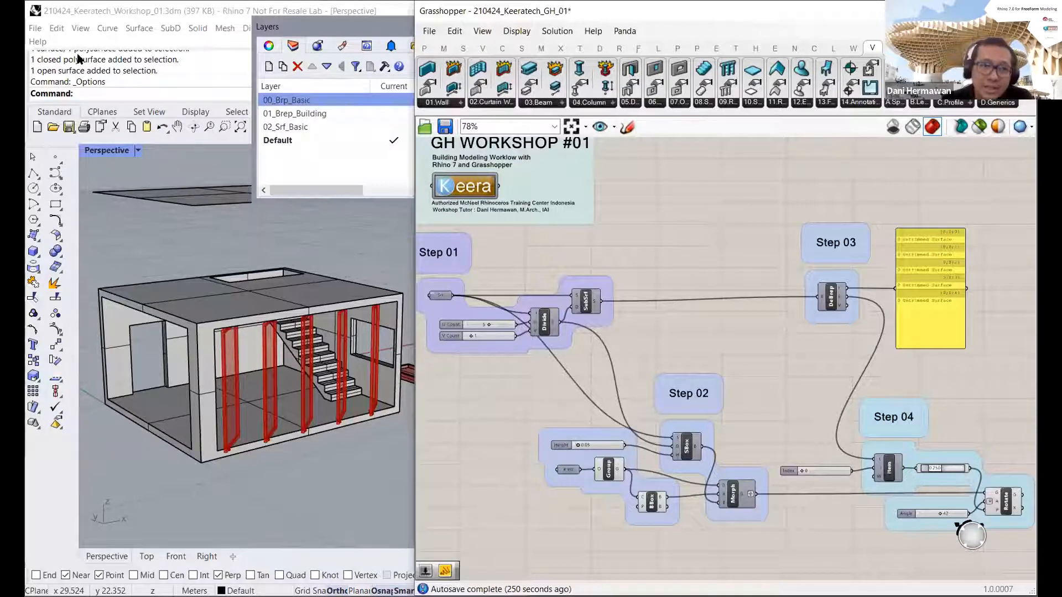
Step: Start exporting the building geometry from Rhino, unlocking the 01_Brep_Building layer to make it selectable
{"action": "left_click", "coordinate": [48, 31]}
{"action": "left_click", "coordinate": [48, 31]}
{"action": "mouse_move", "coordinate": [35, 28]}
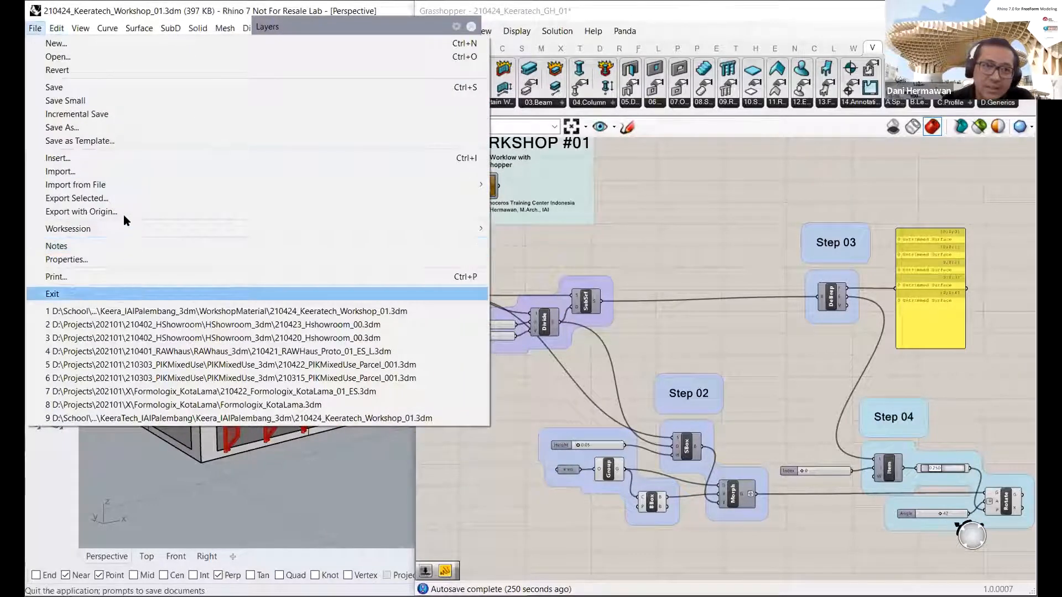
{"action": "left_click", "coordinate": [83, 198]}
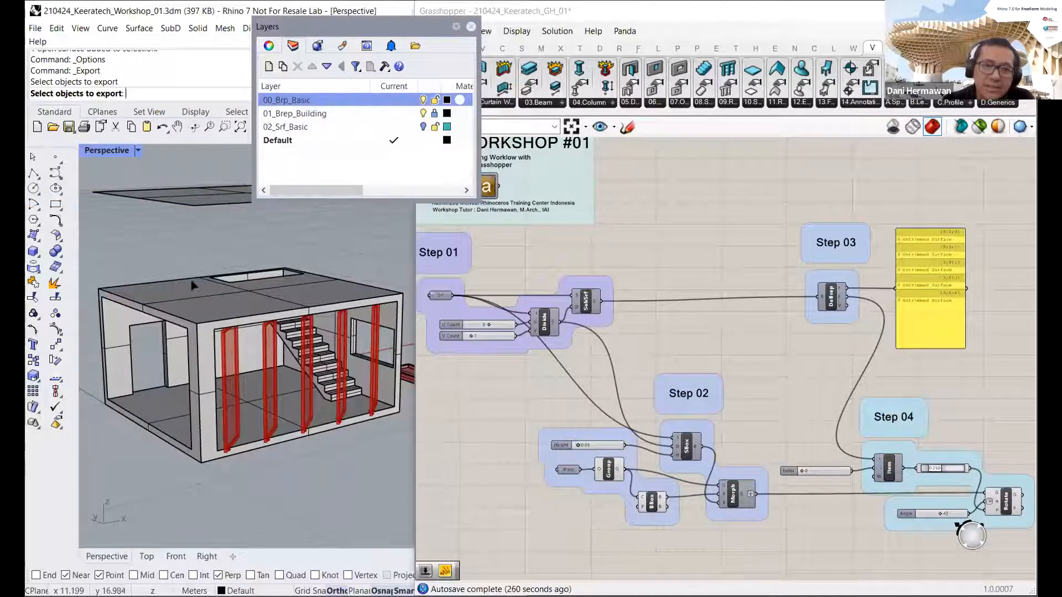
{"action": "left_click", "coordinate": [432, 113]}
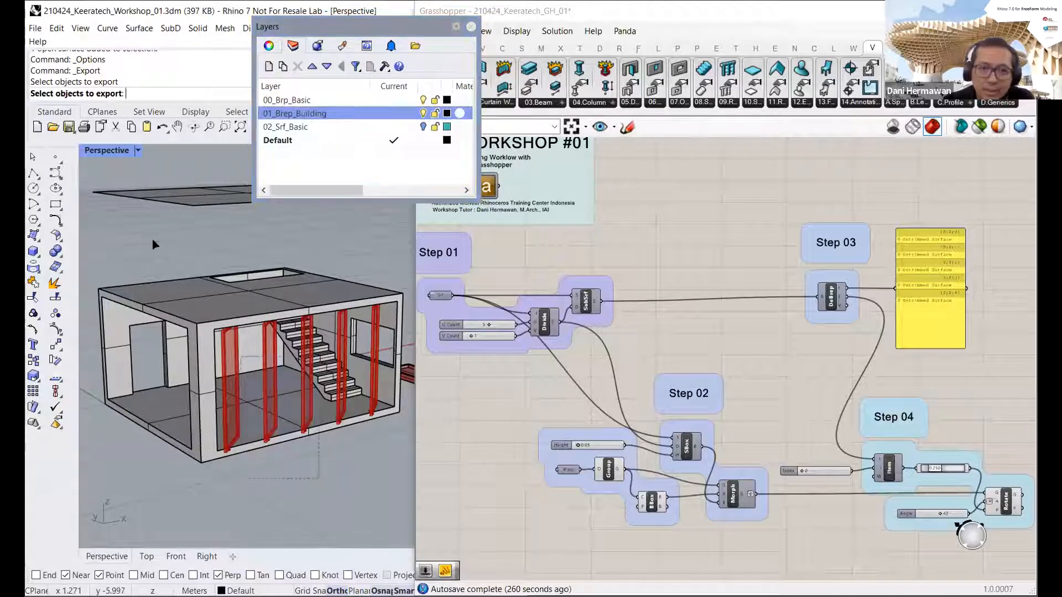
{"action": "left_click", "coordinate": [159, 280]}
{"action": "key", "text": "Return"}
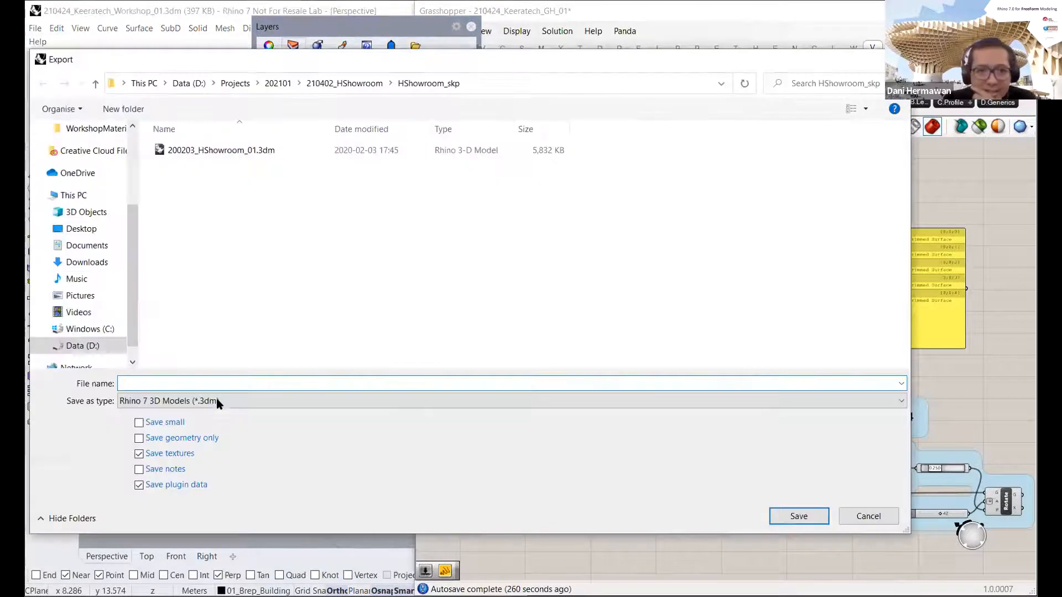
Step: Review the available export file formats, including SketchUp, OBJ, IFC and AutoCAD, and leave without exporting
{"action": "left_click", "coordinate": [220, 400]}
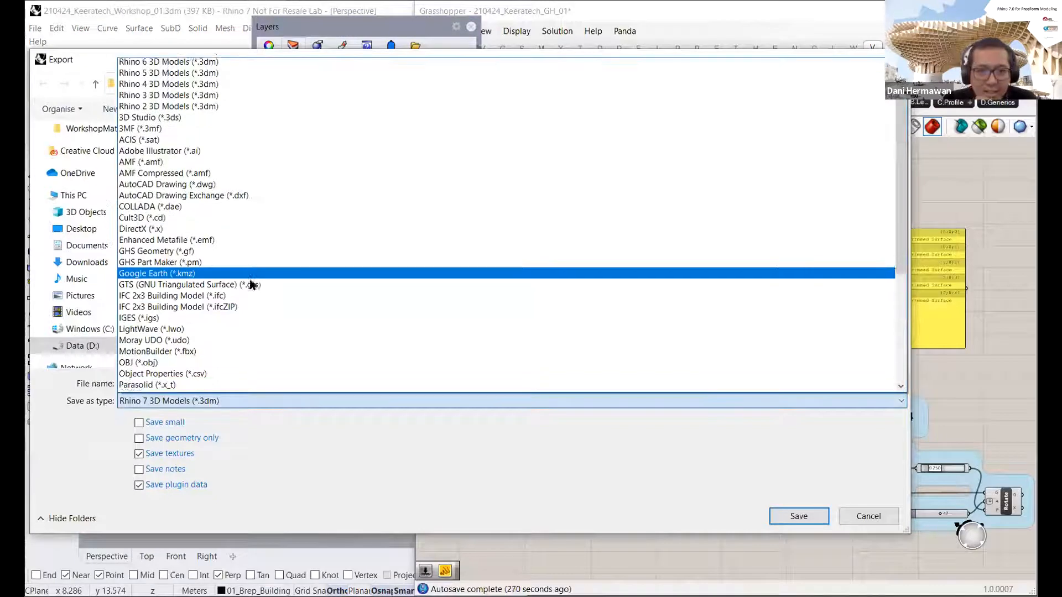
{"action": "scroll", "coordinate": [250, 284], "scroll_direction": "down", "scroll_amount": 6}
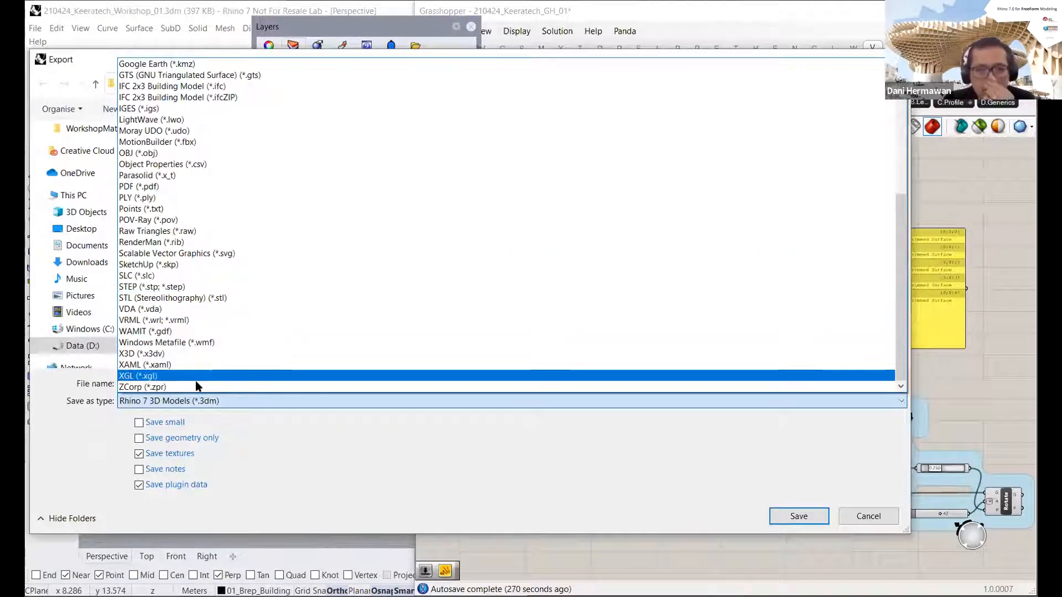
{"action": "scroll", "coordinate": [188, 339], "scroll_direction": "up", "scroll_amount": 1}
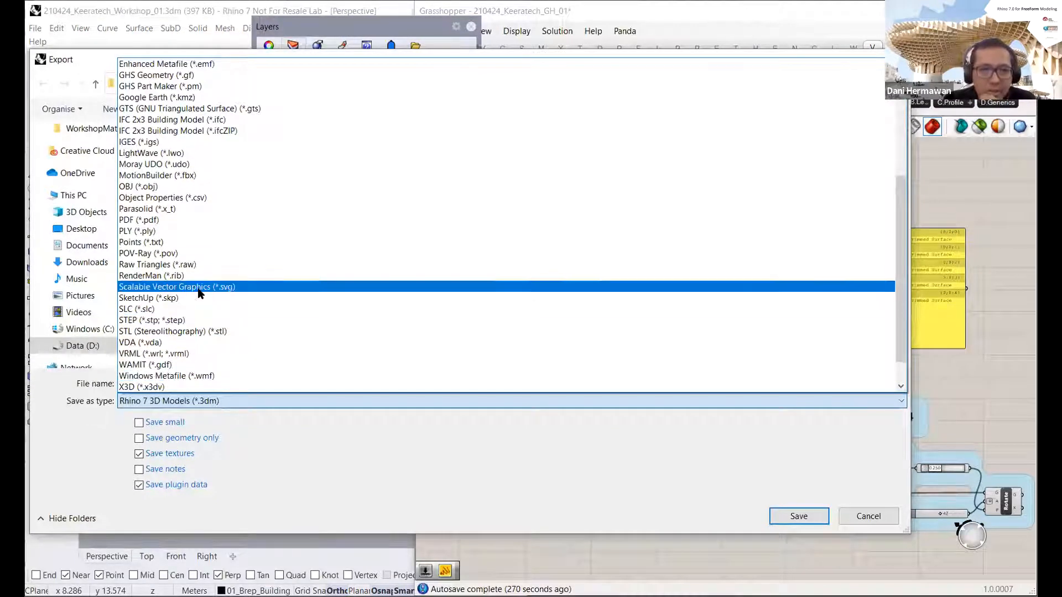
{"action": "scroll", "coordinate": [198, 290], "scroll_direction": "up", "scroll_amount": 1}
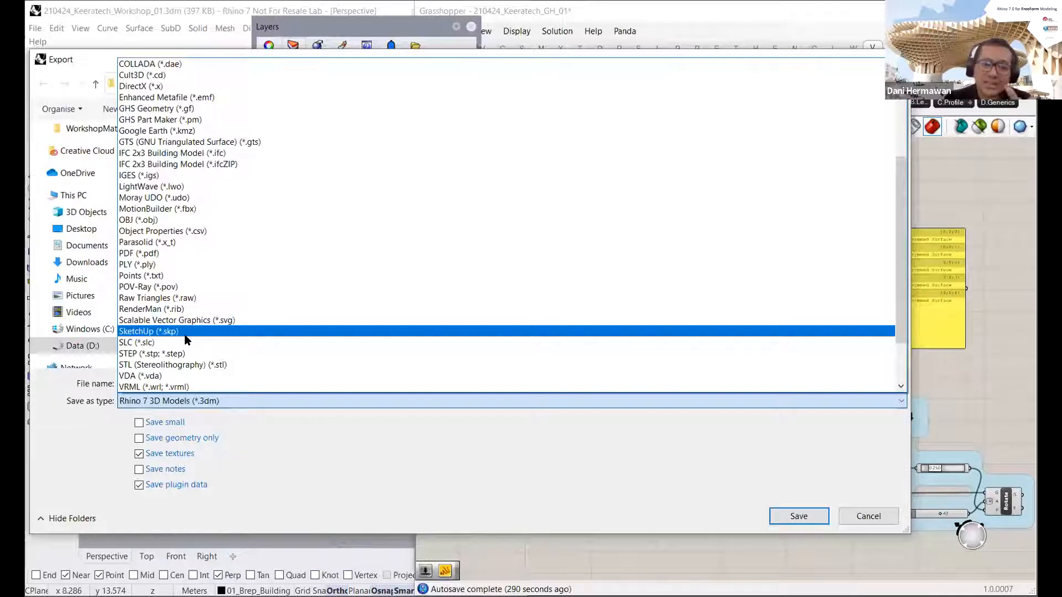
{"action": "scroll", "coordinate": [188, 296], "scroll_direction": "up", "scroll_amount": 3}
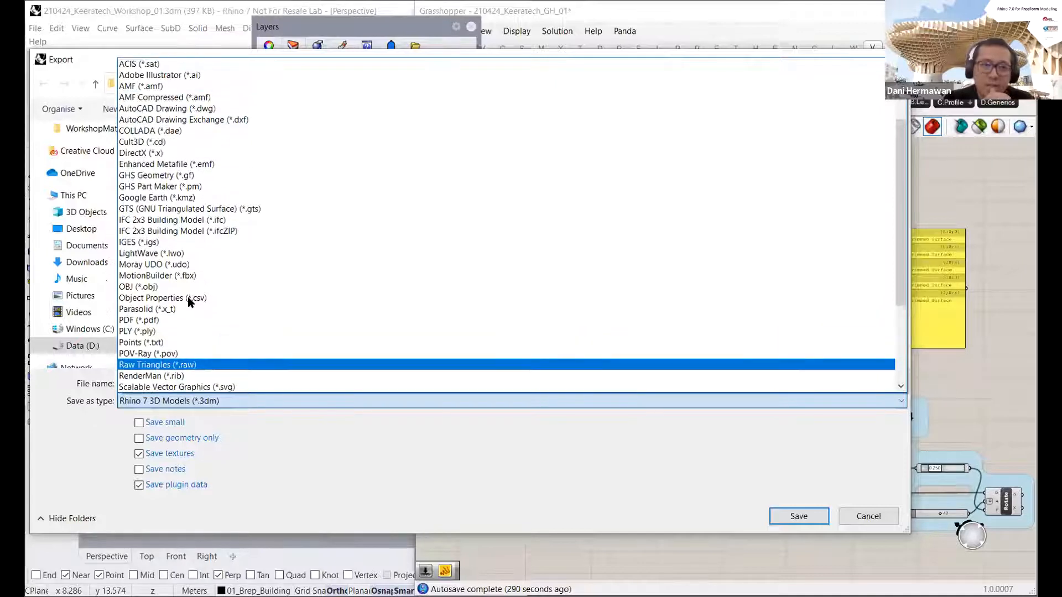
{"action": "scroll", "coordinate": [187, 297], "scroll_direction": "up", "scroll_amount": 2}
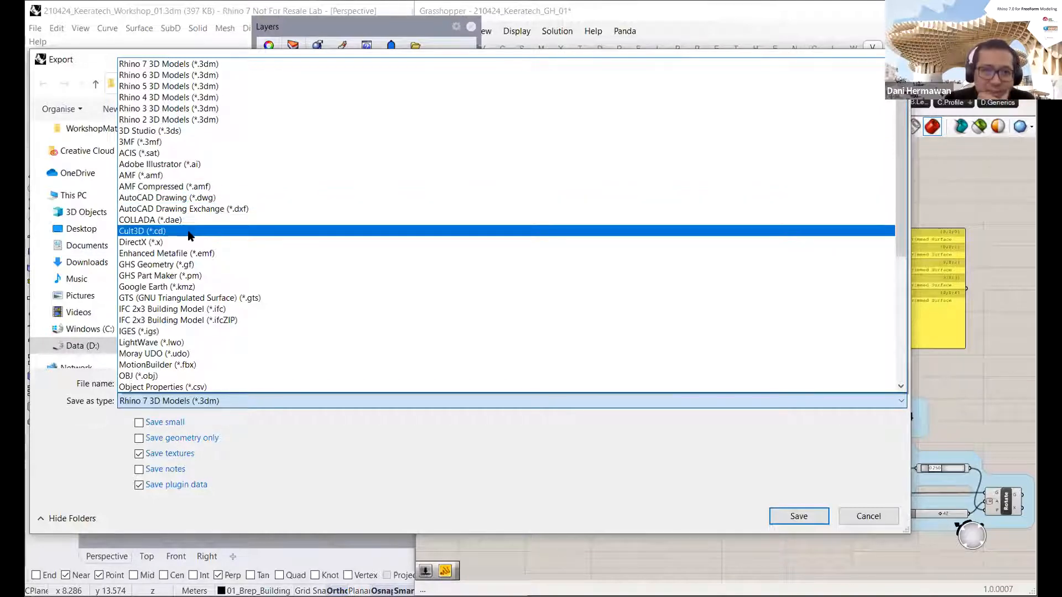
{"action": "scroll", "coordinate": [187, 230], "scroll_direction": "down", "scroll_amount": 1}
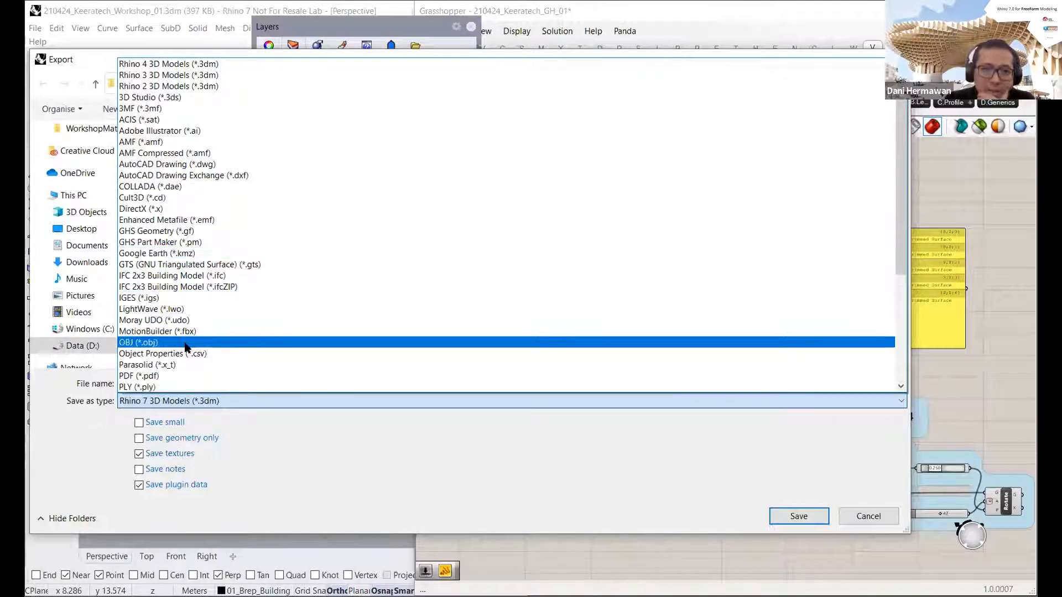
{"action": "scroll", "coordinate": [185, 345], "scroll_direction": "down", "scroll_amount": 1}
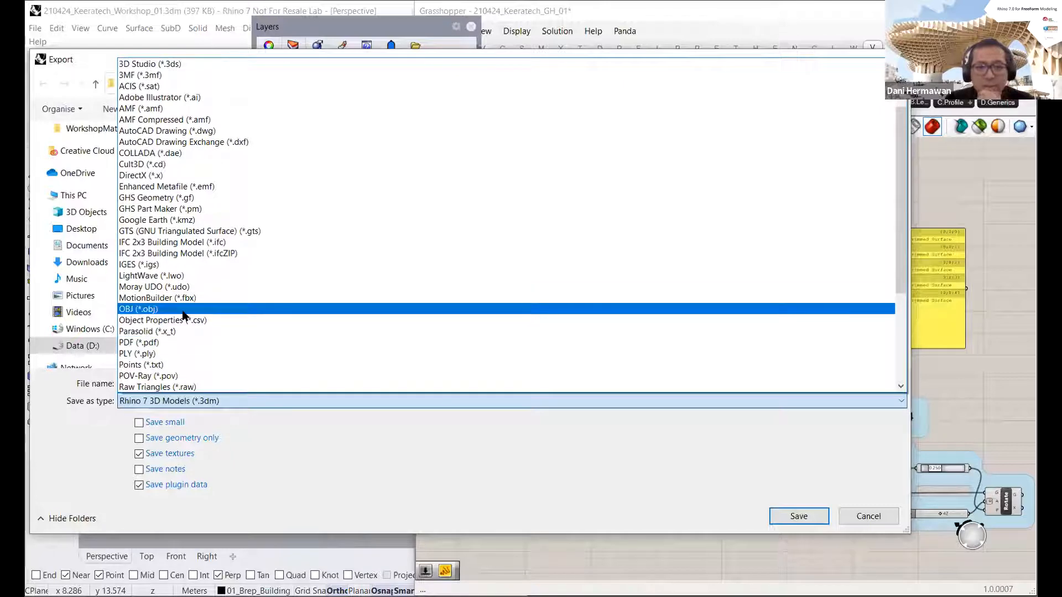
{"action": "scroll", "coordinate": [185, 315], "scroll_direction": "down", "scroll_amount": 3}
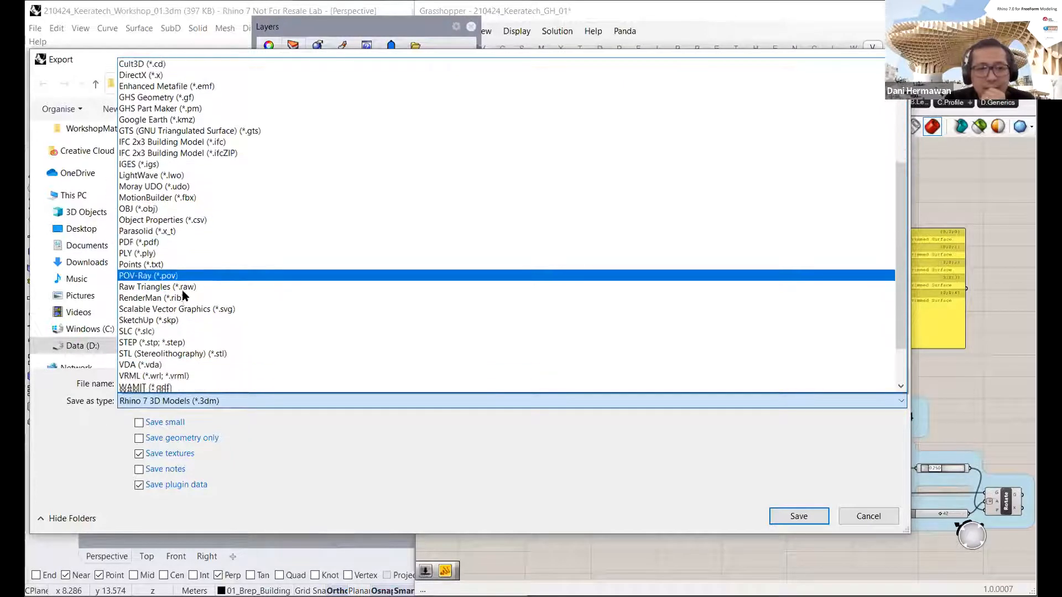
{"action": "scroll", "coordinate": [166, 310], "scroll_direction": "down", "scroll_amount": 2}
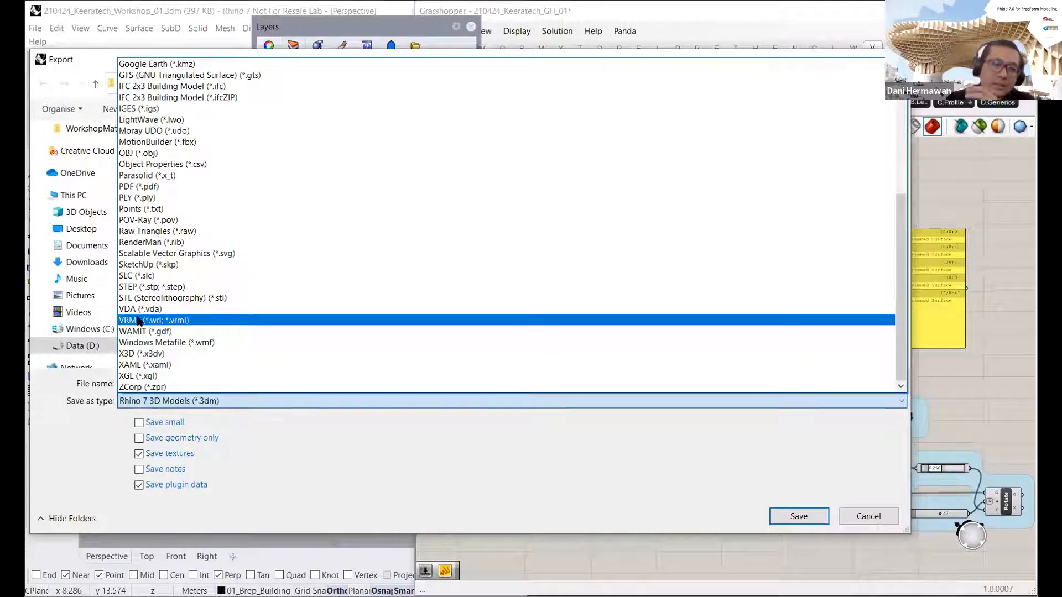
{"action": "scroll", "coordinate": [138, 321], "scroll_direction": "up", "scroll_amount": 1}
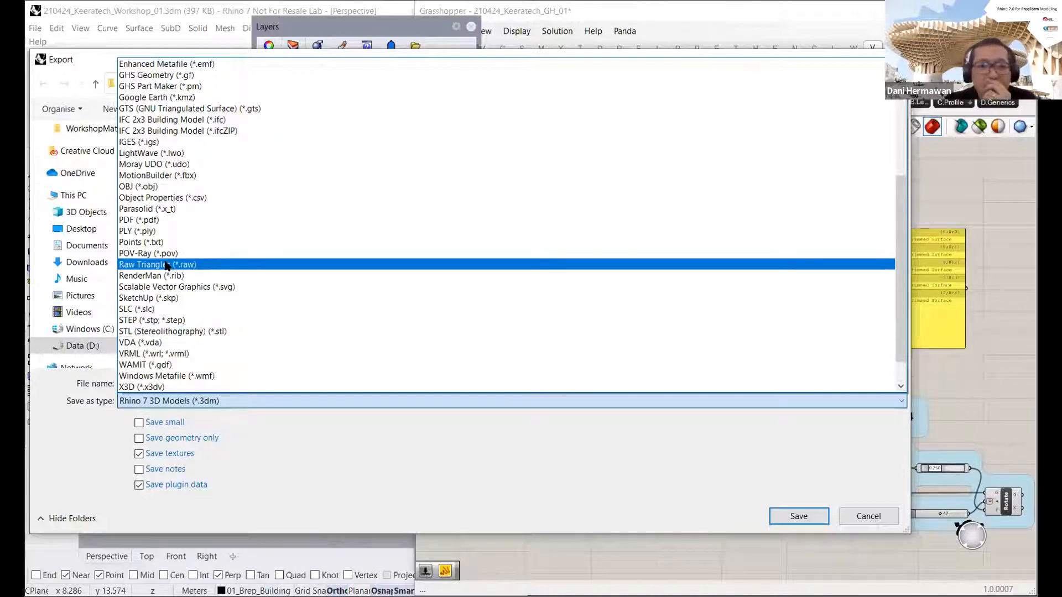
{"action": "scroll", "coordinate": [220, 257], "scroll_direction": "up", "scroll_amount": 1}
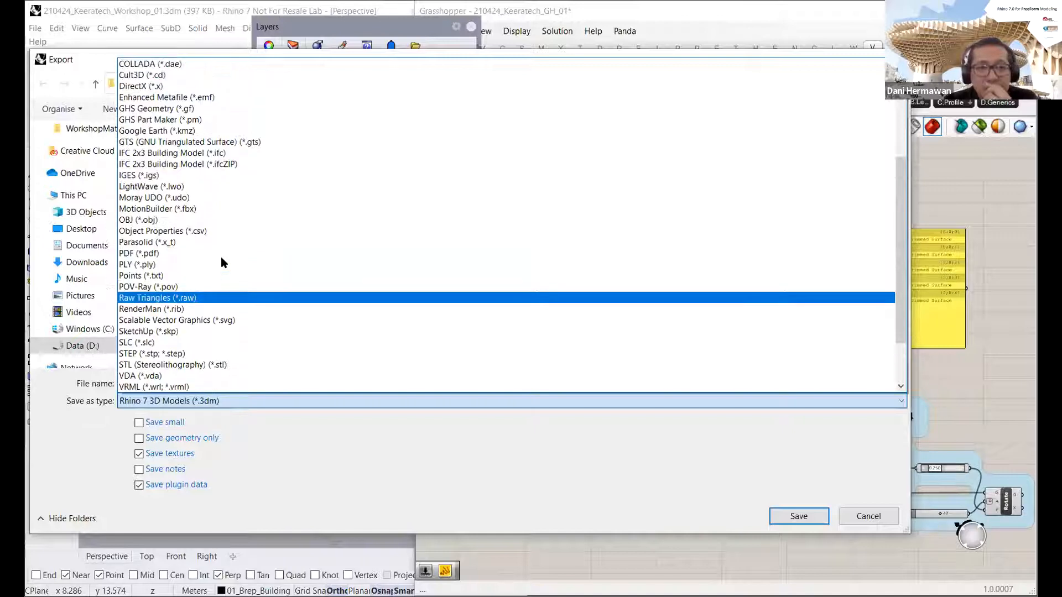
{"action": "scroll", "coordinate": [221, 261], "scroll_direction": "up", "scroll_amount": 2}
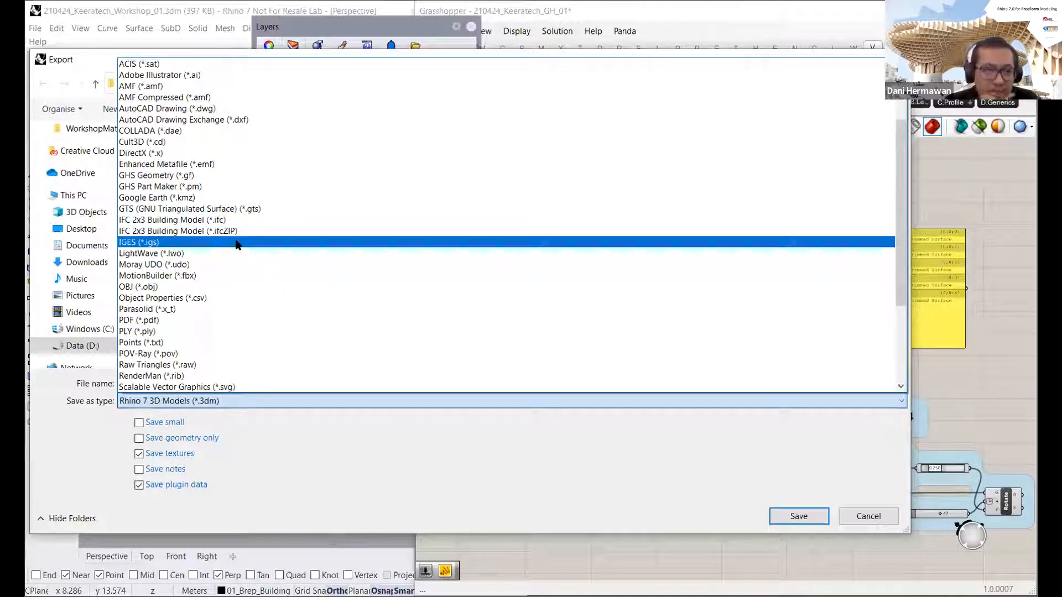
{"action": "scroll", "coordinate": [235, 243], "scroll_direction": "up", "scroll_amount": 3}
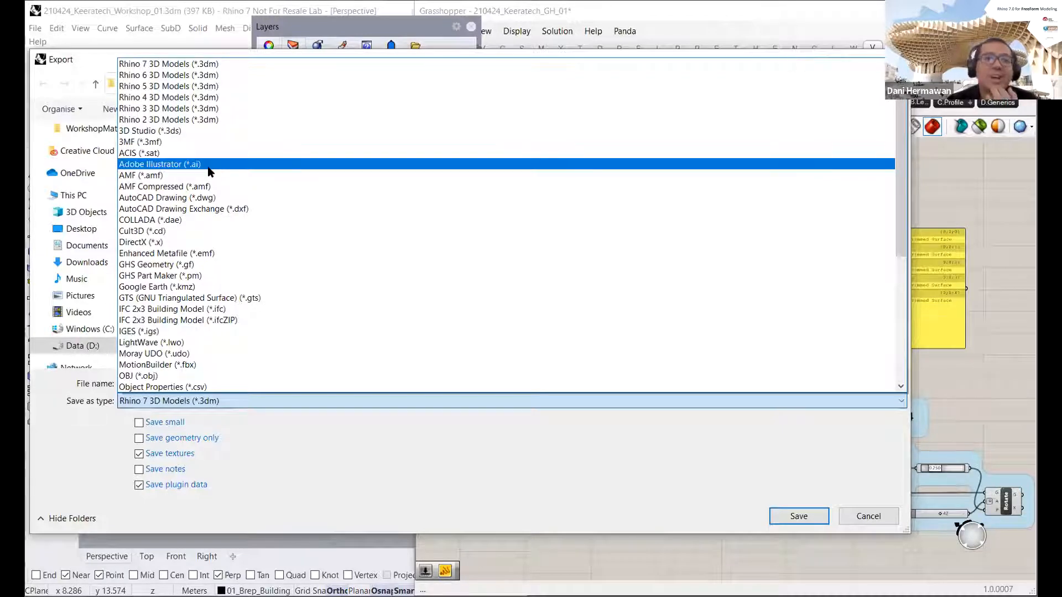
{"action": "left_click", "coordinate": [836, 515]}
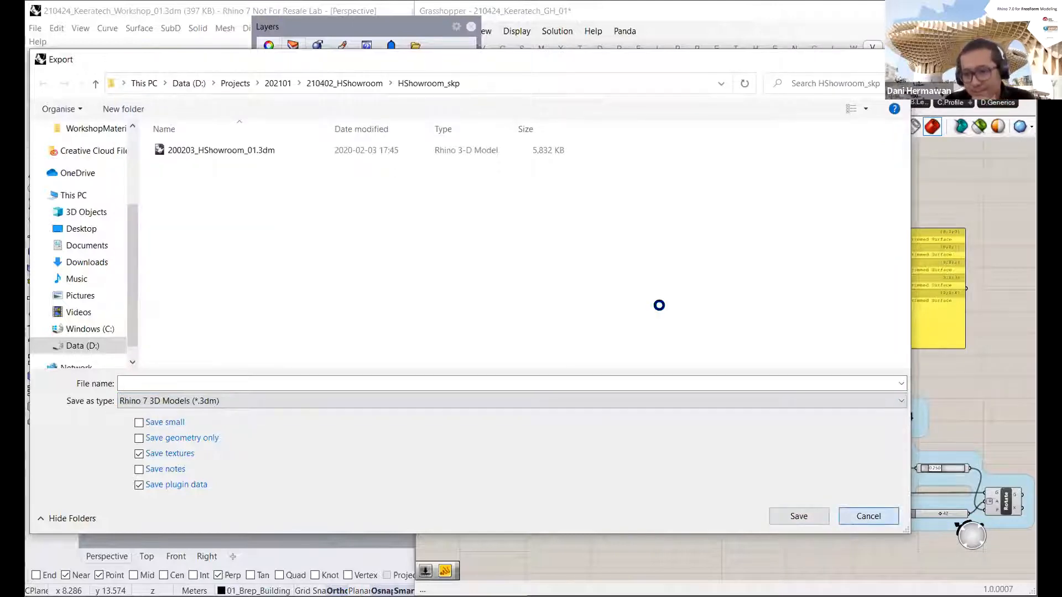
{"action": "key", "text": "Escape"}
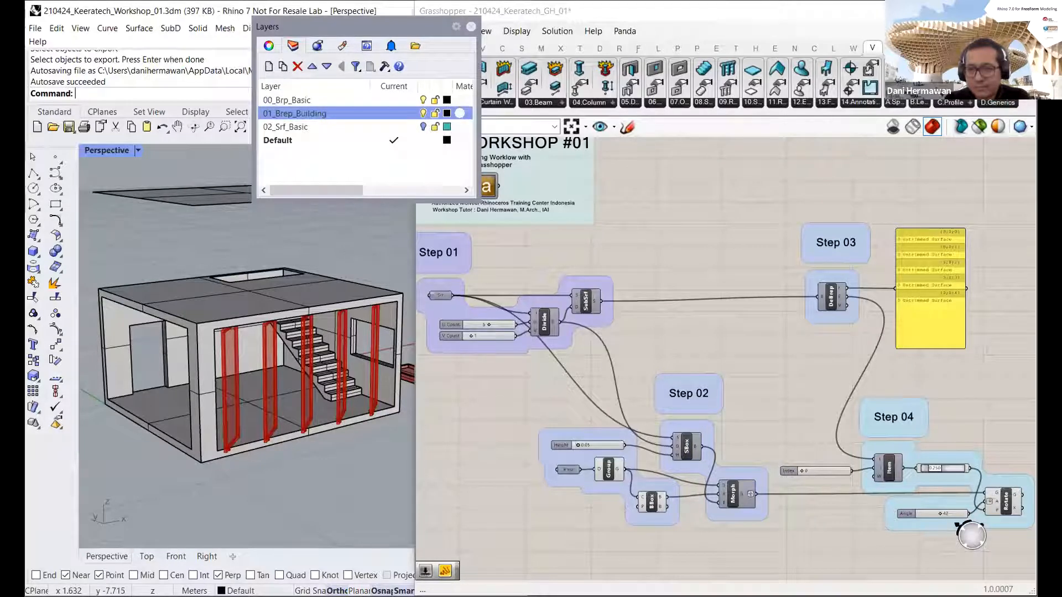
{"action": "left_click", "coordinate": [972, 534]}
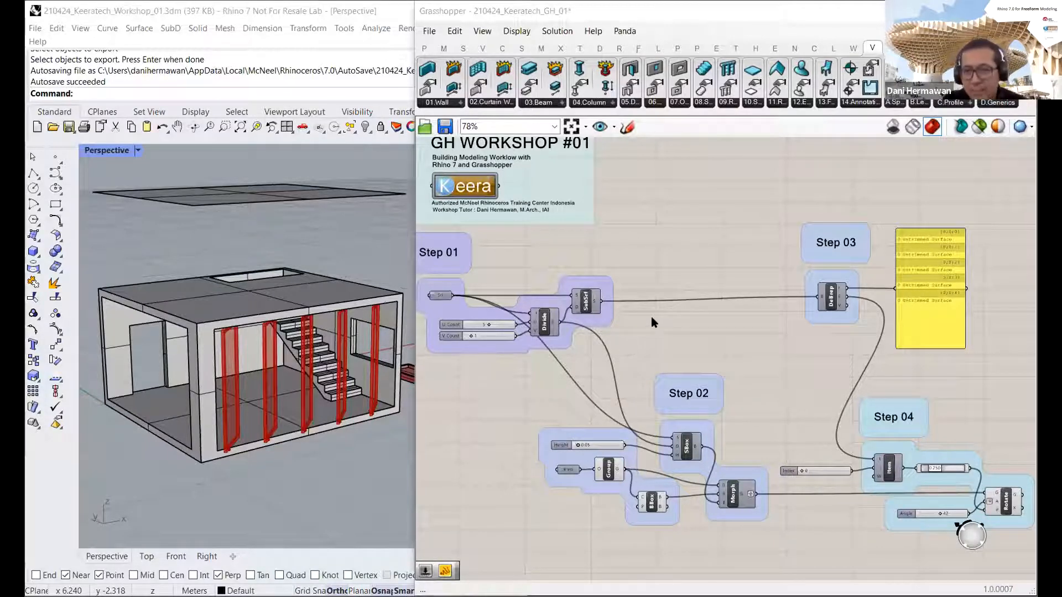
{"action": "scroll", "coordinate": [657, 334], "scroll_direction": "down", "scroll_amount": 2}
{"action": "right_click", "coordinate": [657, 334]}
{"action": "right_click_drag", "start_coordinate": [675, 243], "coordinate": [659, 275]}
{"action": "scroll", "coordinate": [682, 301], "scroll_direction": "up", "scroll_amount": 1}
{"action": "scroll", "coordinate": [727, 331], "scroll_direction": "up", "scroll_amount": 2}
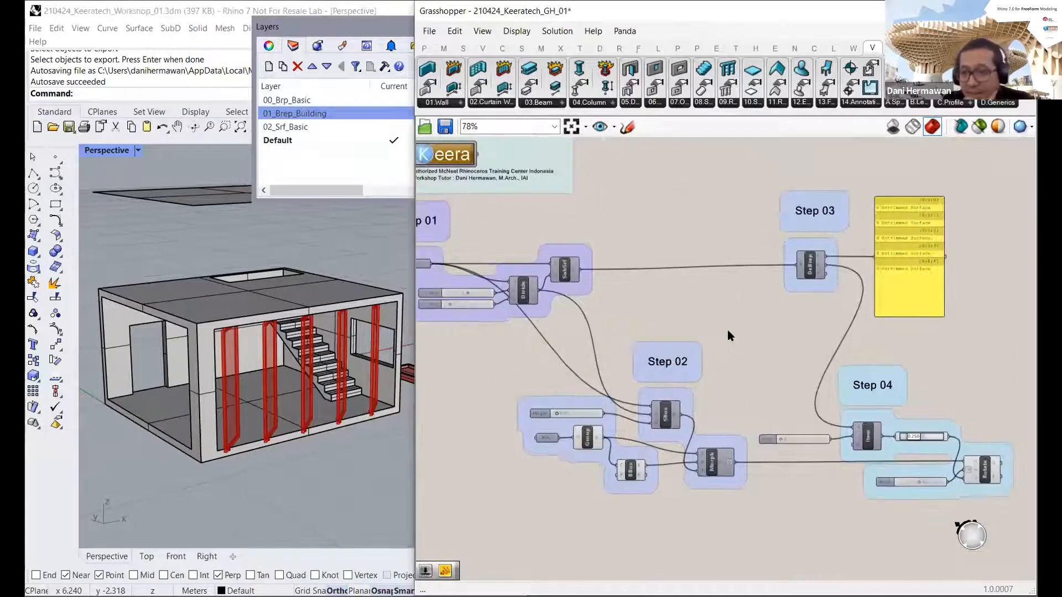
{"action": "scroll", "coordinate": [727, 330], "scroll_direction": "down", "scroll_amount": 1}
{"action": "mouse_move", "coordinate": [680, 320]}
{"action": "right_mouse_down"}
{"action": "mouse_move", "coordinate": [693, 329]}
{"action": "mouse_move", "coordinate": [692, 317]}
{"action": "right_mouse_up"}
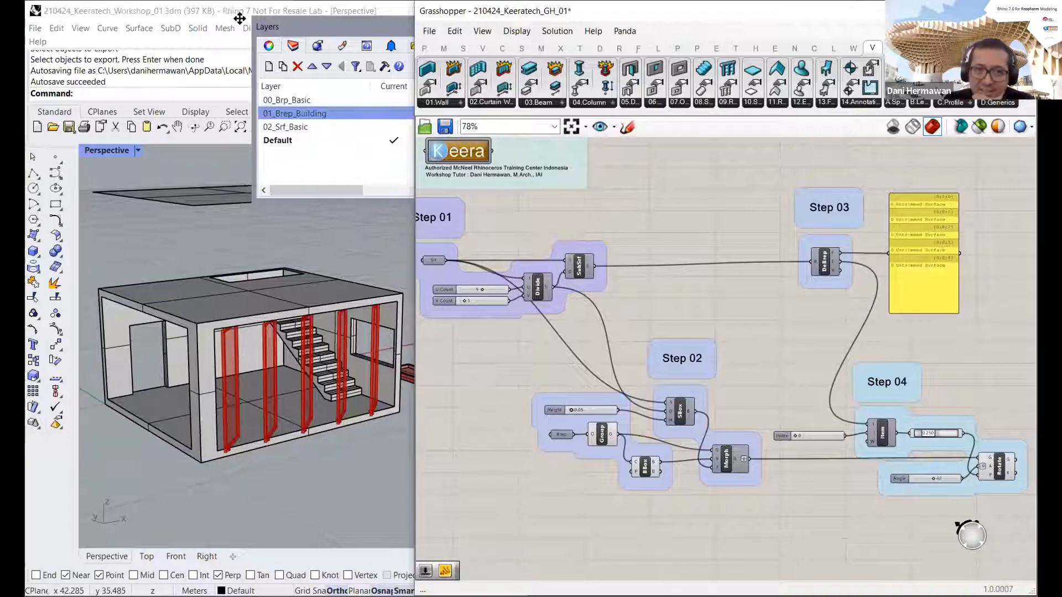
Step: Move the Layers panel clear of the Grasshopper window so its layer controls are accessible
{"action": "left_click_drag", "start_coordinate": [322, 24], "coordinate": [239, 18]}
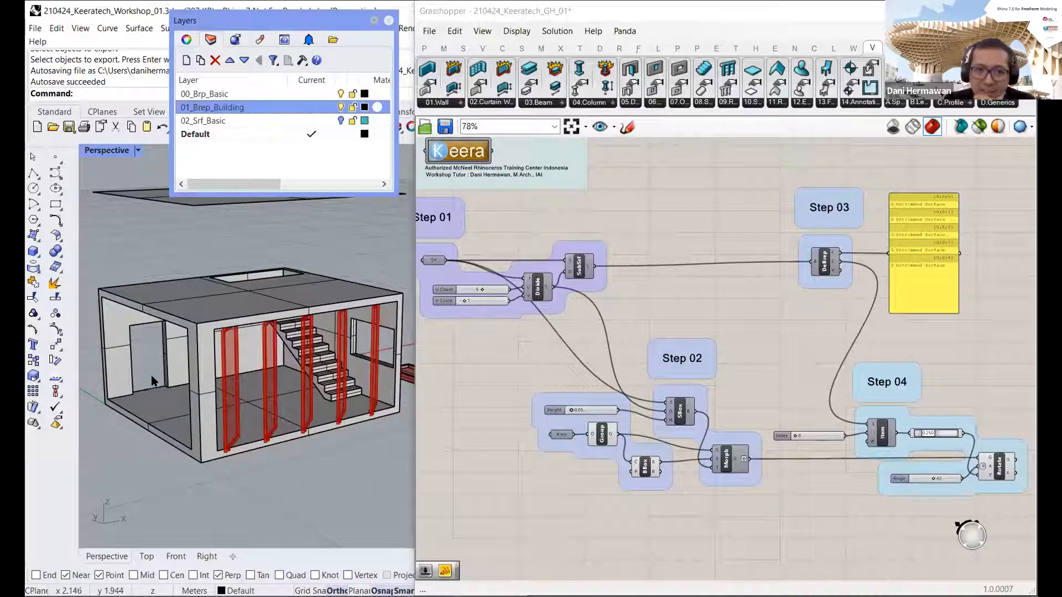
Step: Turn on the 02_Srf_Basic layer and identify the building's side facade surface by briefly selecting it
{"action": "left_click", "coordinate": [341, 122]}
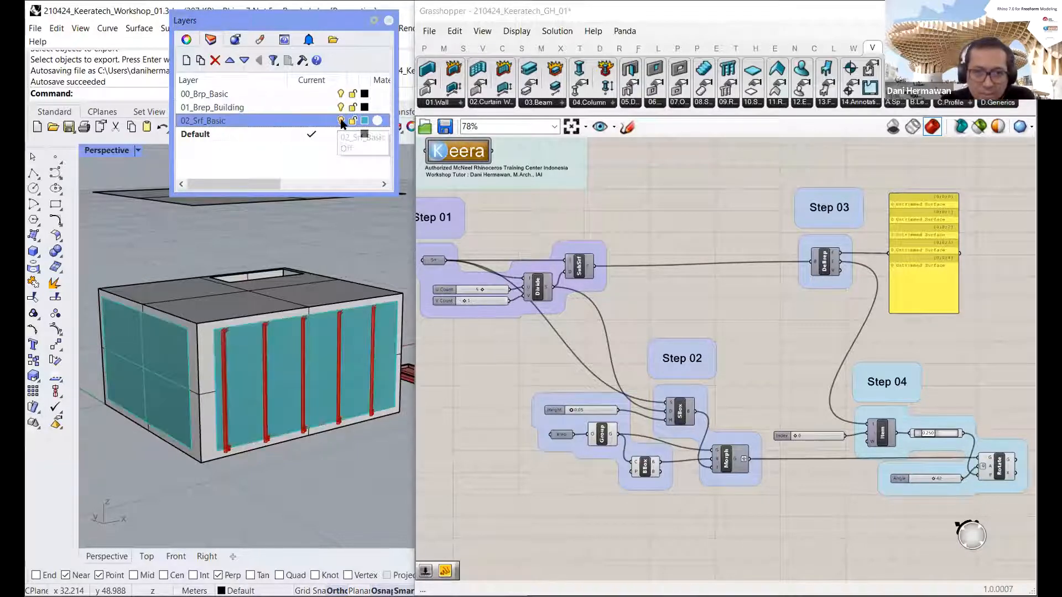
{"action": "left_click", "coordinate": [341, 122]}
{"action": "left_click", "coordinate": [341, 122]}
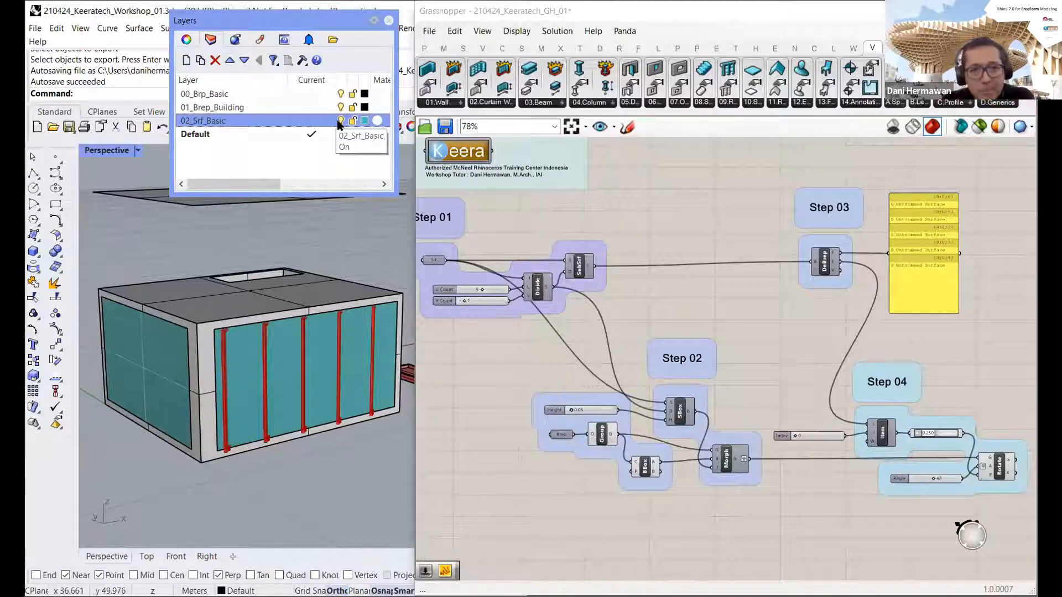
{"action": "left_click", "coordinate": [136, 315]}
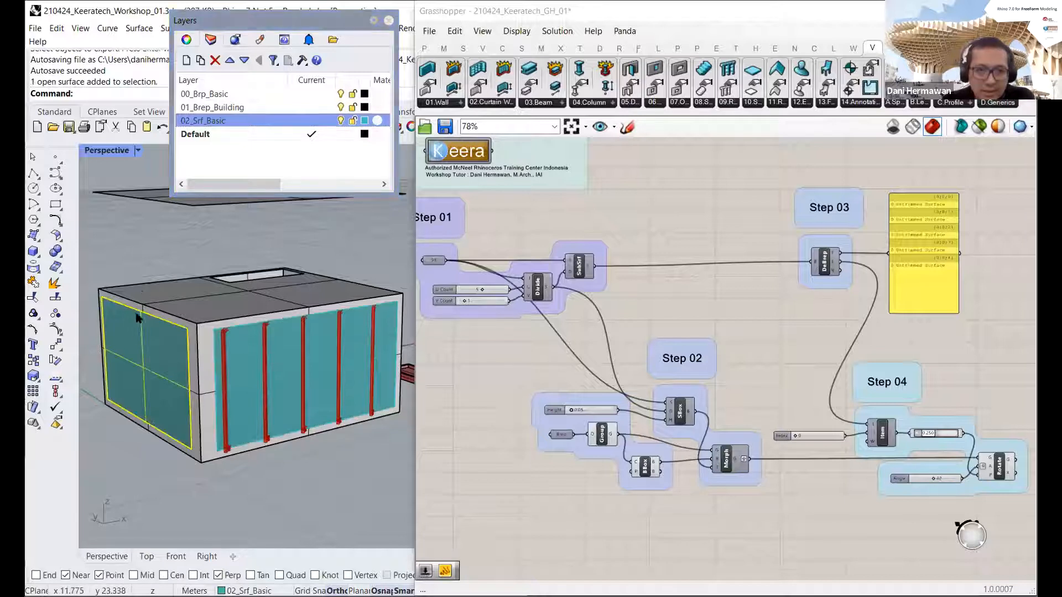
{"action": "left_click", "coordinate": [136, 335]}
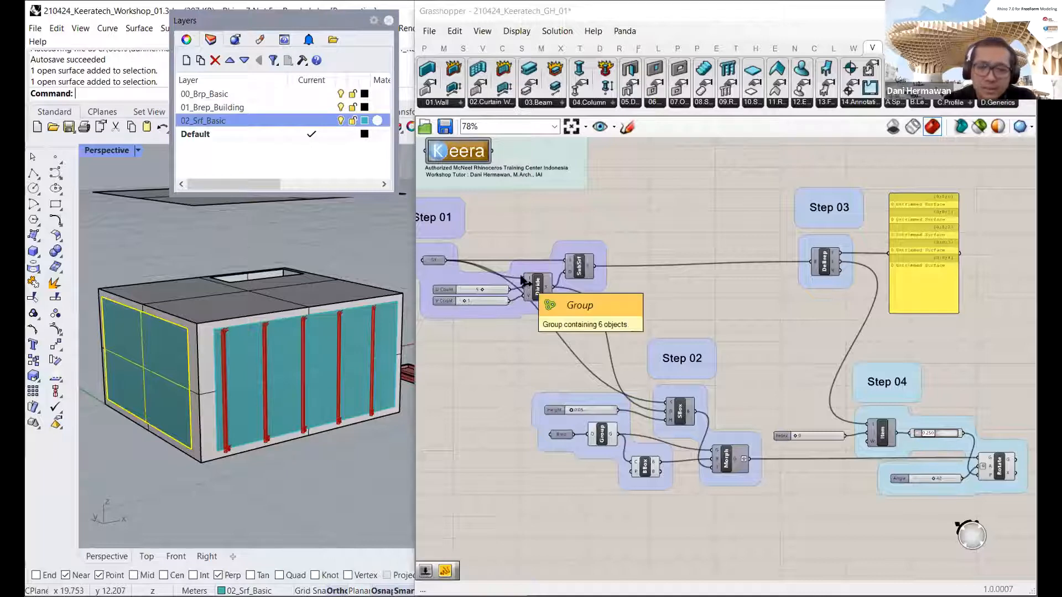
{"action": "left_click", "coordinate": [337, 241]}
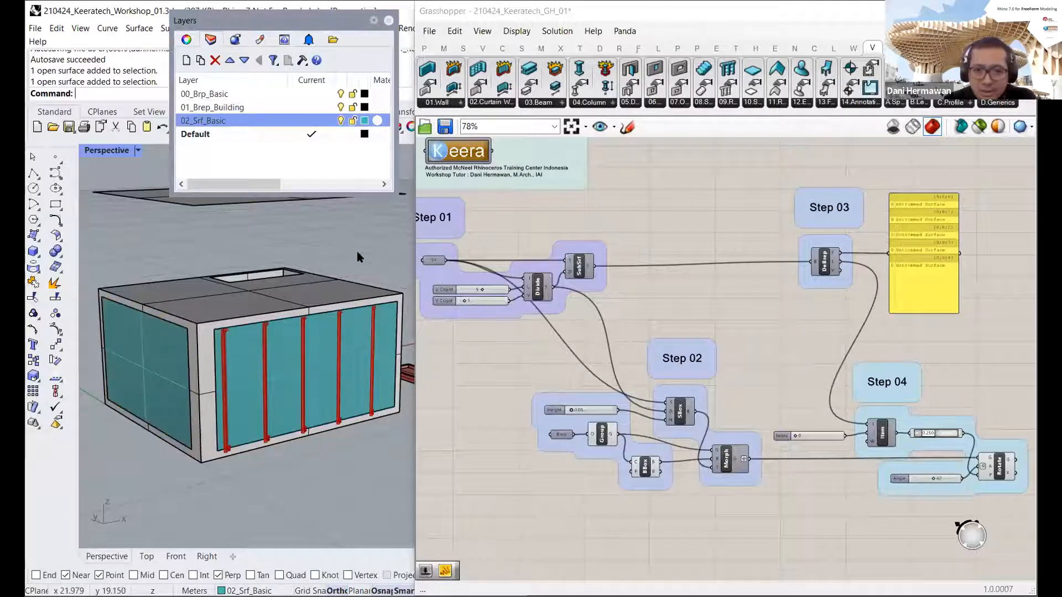
Step: Reference the building's long front facade surface as the single surface in the Step 01 Srf parameter
{"action": "left_click", "coordinate": [434, 261]}
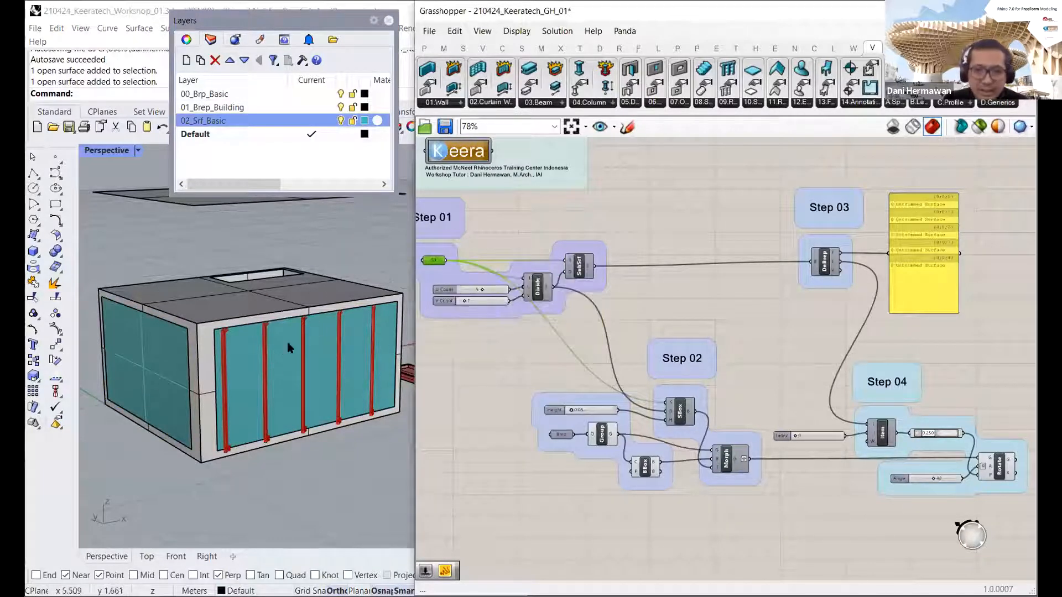
{"action": "left_click", "coordinate": [354, 359]}
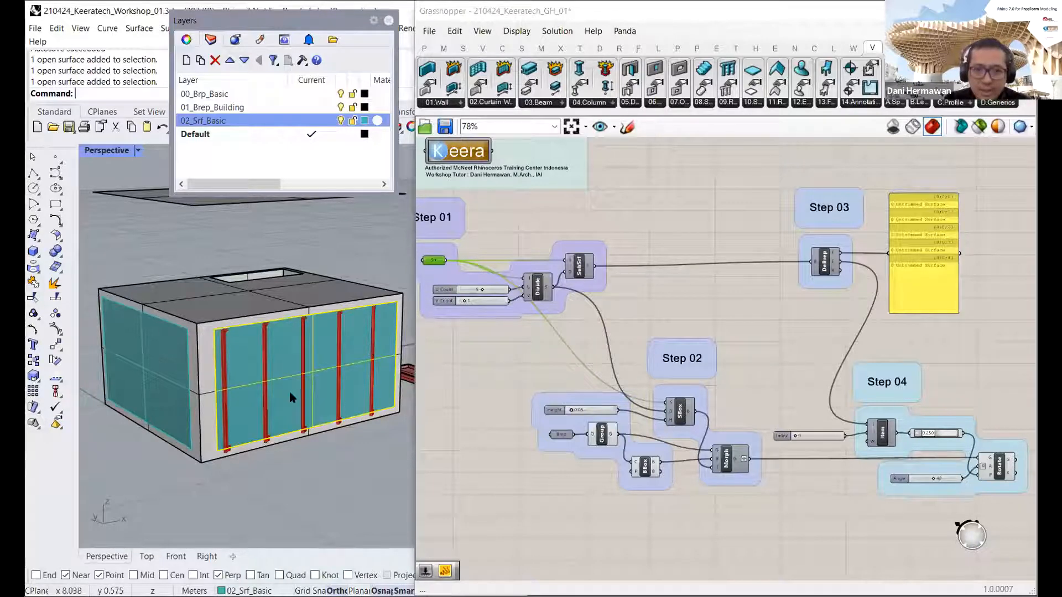
{"action": "left_click", "coordinate": [371, 243]}
{"action": "right_click", "coordinate": [440, 264]}
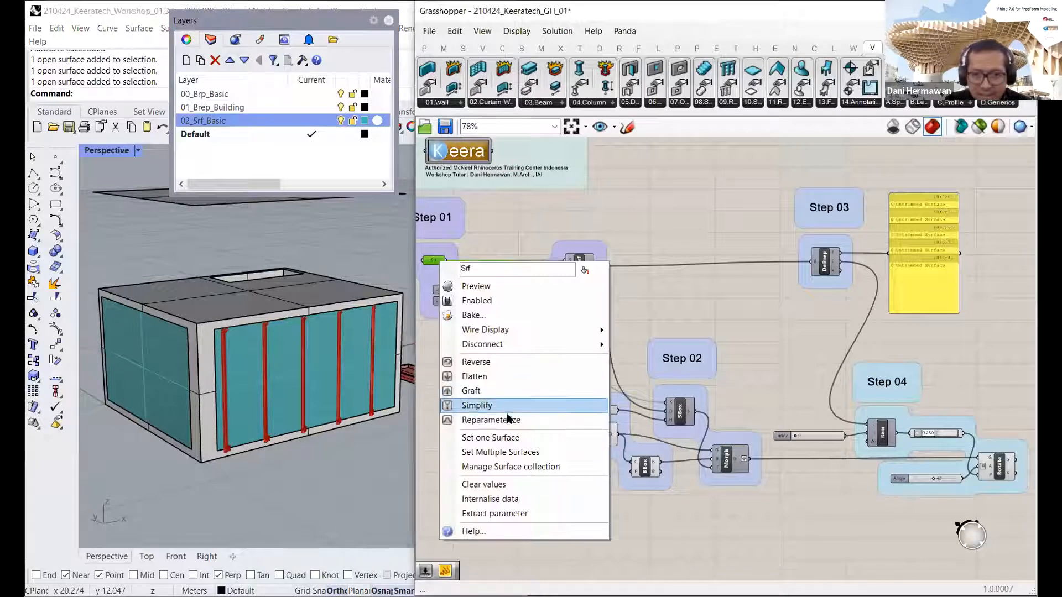
{"action": "left_click", "coordinate": [509, 436]}
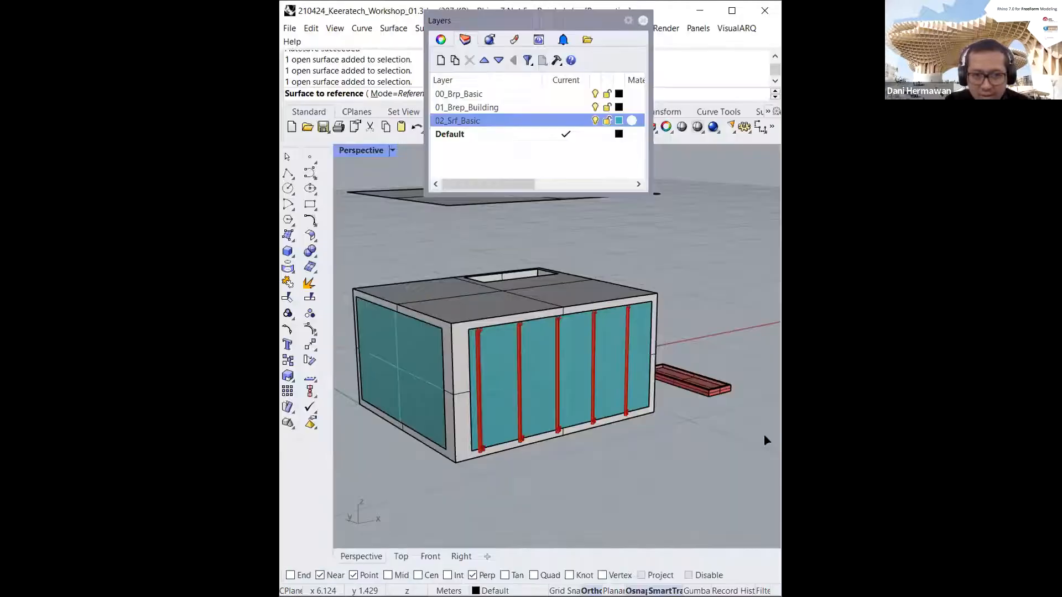
{"action": "left_click", "coordinate": [578, 354]}
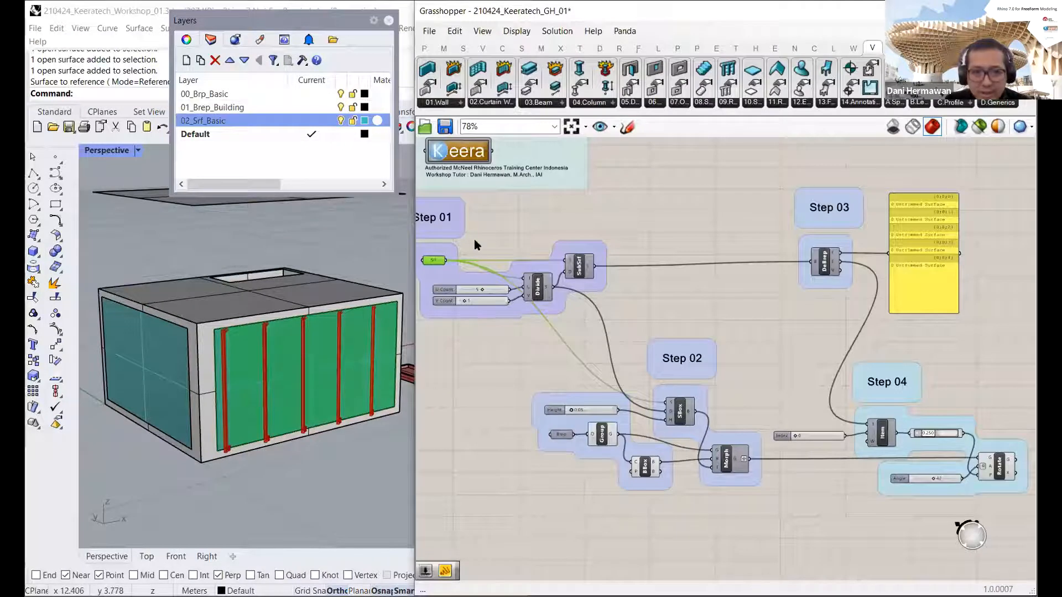
Step: Reassign the Step 01 Srf parameter to the adjacent side facade surface so the fins are generated there
{"action": "mouse_move", "coordinate": [502, 238]}
{"action": "right_mouse_down"}
{"action": "mouse_move", "coordinate": [514, 237]}
{"action": "mouse_move", "coordinate": [505, 231]}
{"action": "right_mouse_up"}
{"action": "left_click", "coordinate": [492, 238]}
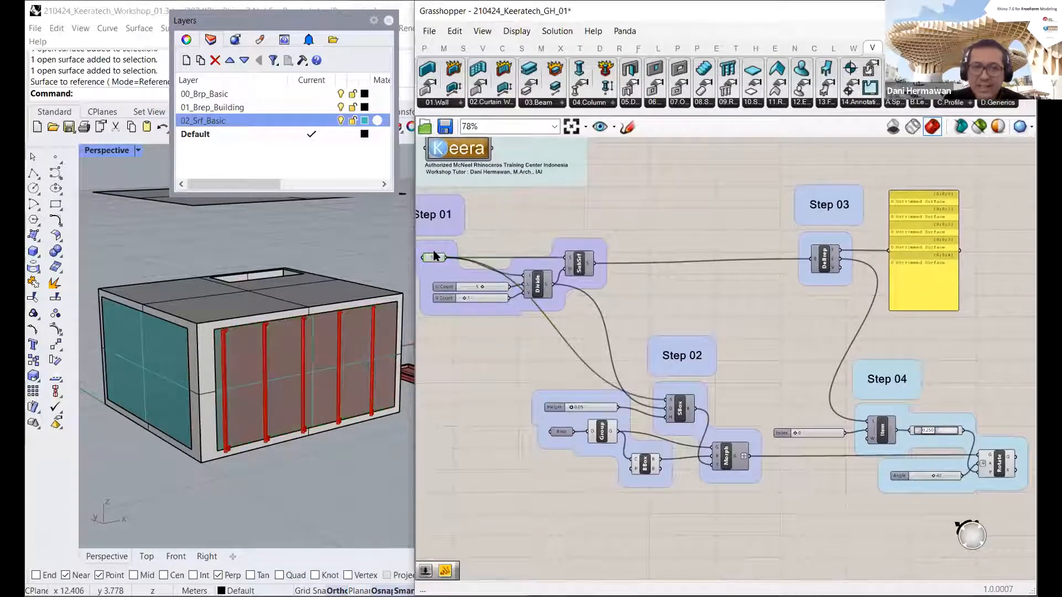
{"action": "left_click", "coordinate": [434, 258]}
{"action": "right_click", "coordinate": [435, 259]}
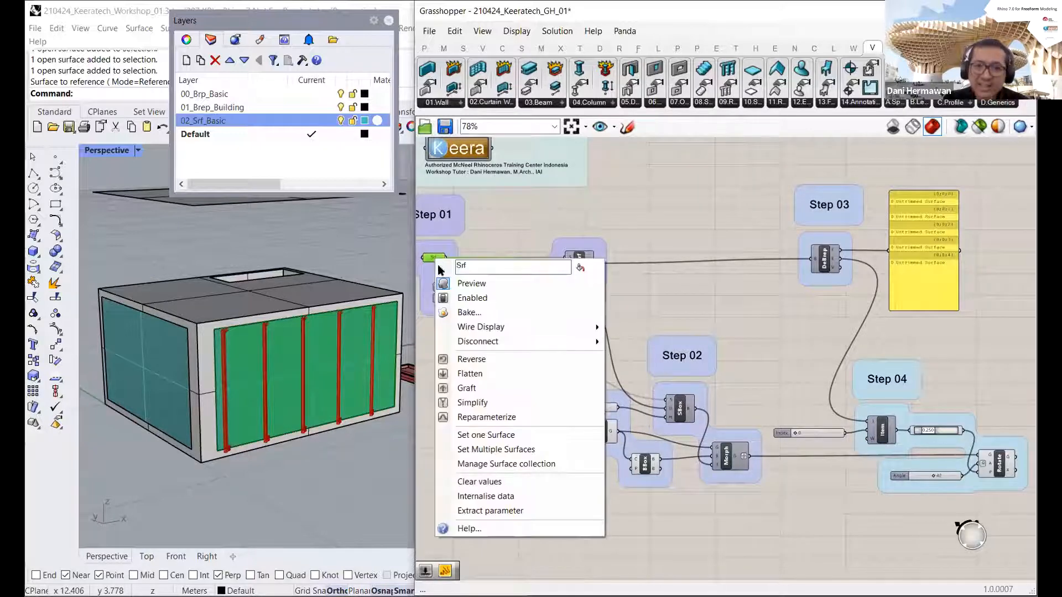
{"action": "left_click", "coordinate": [509, 436]}
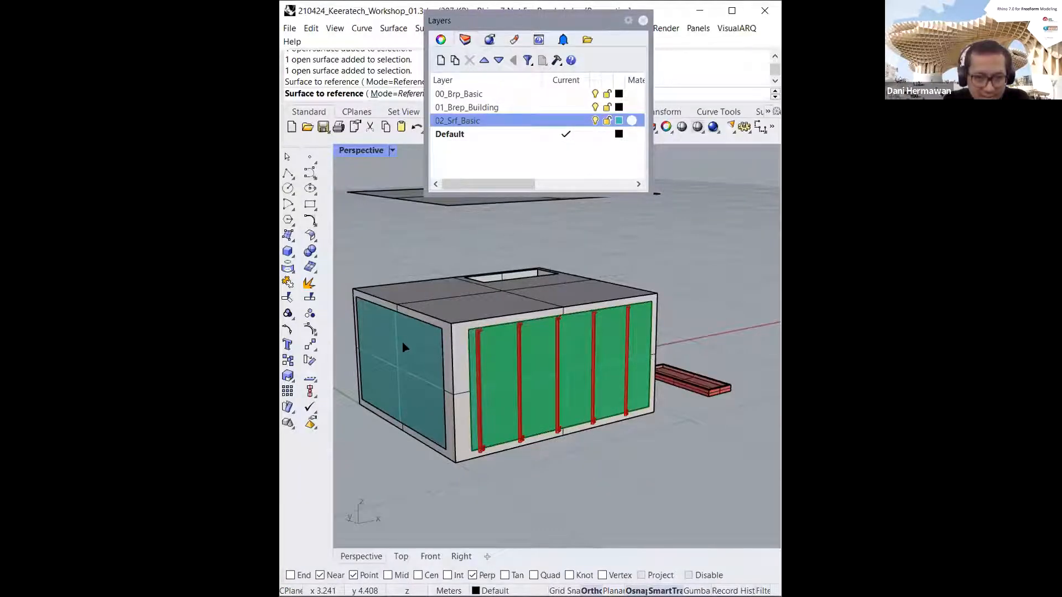
{"action": "left_click", "coordinate": [402, 340]}
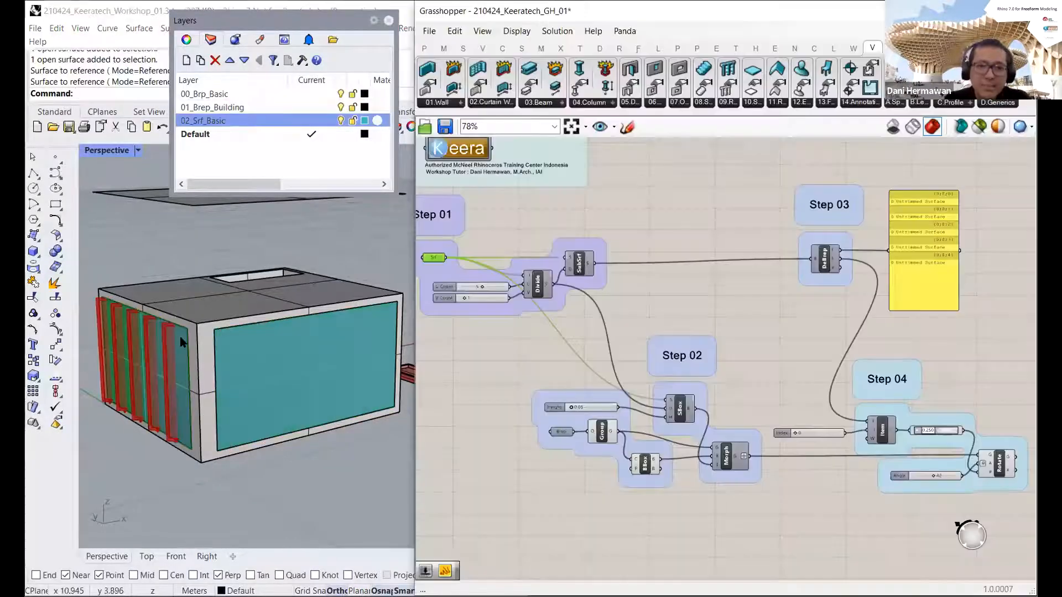
Step: Vary the Step 04 Angle slider, first increasing and then reducing the rotation of the fins on the side facade
{"action": "right_click_drag", "start_coordinate": [274, 333], "coordinate": [310, 342]}
{"action": "scroll", "coordinate": [223, 310], "scroll_direction": "down", "scroll_amount": 6}
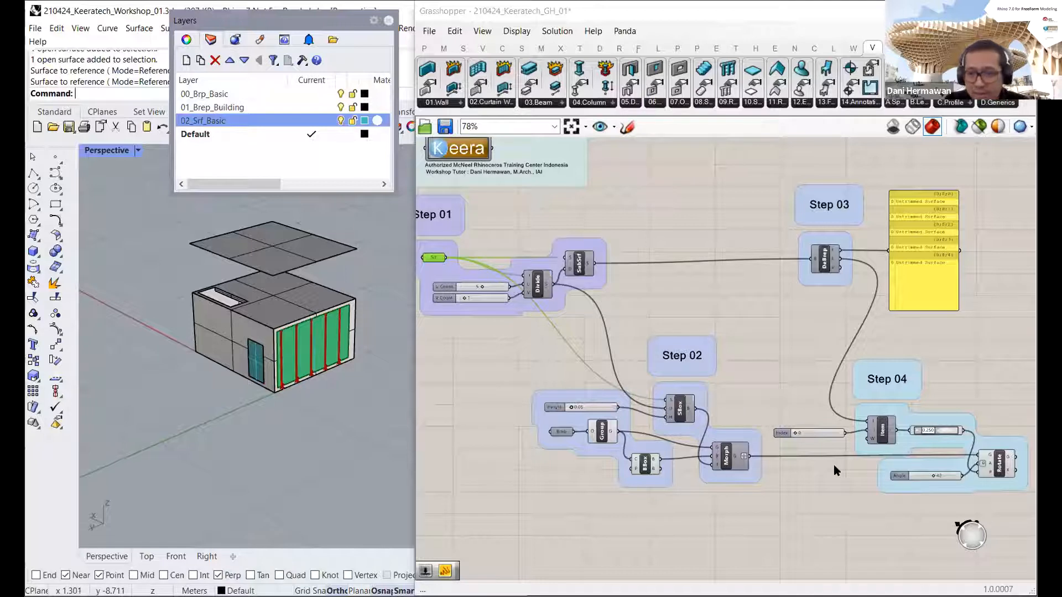
{"action": "mouse_move", "coordinate": [933, 476]}
{"action": "left_mouse_down"}
{"action": "mouse_move", "coordinate": [921, 476]}
{"action": "mouse_move", "coordinate": [939, 475]}
{"action": "left_mouse_up"}
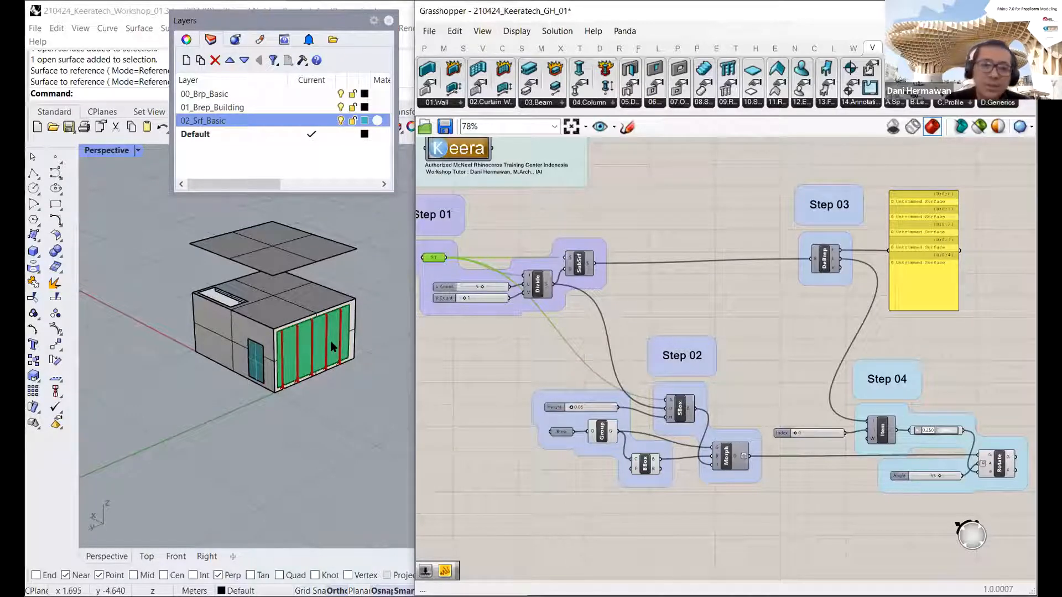
{"action": "left_click", "coordinate": [306, 348]}
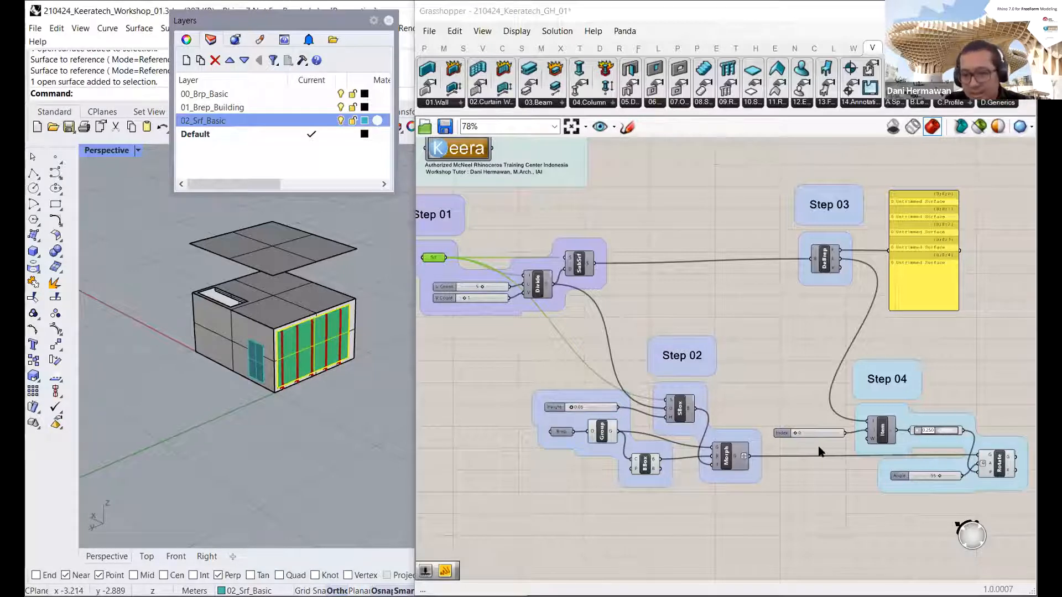
{"action": "left_click_drag", "start_coordinate": [939, 476], "coordinate": [925, 476]}
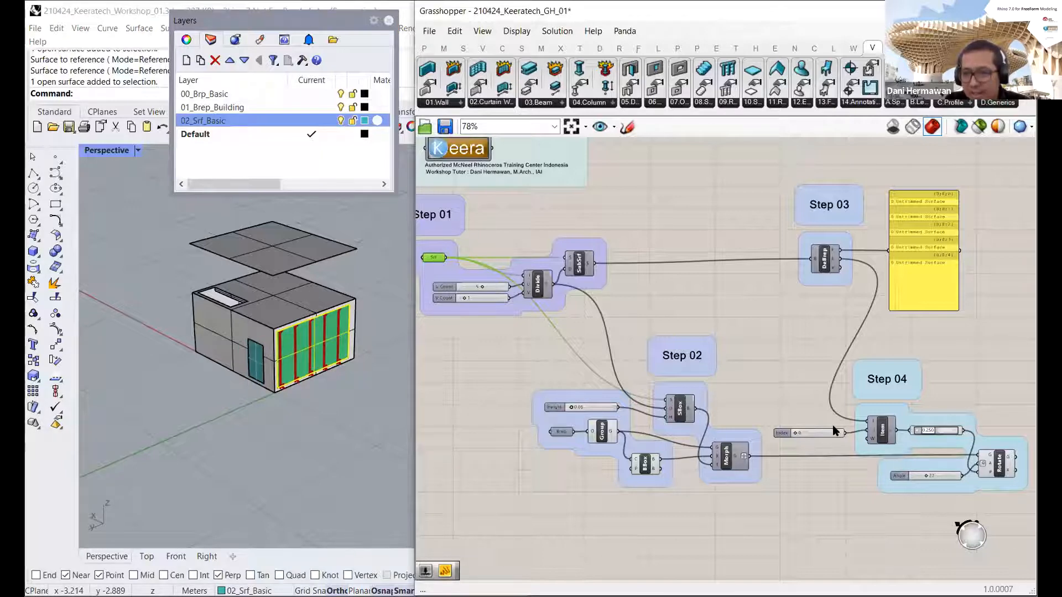
Step: Set the Step 01 Srf parameter back to the long front facade surface beside the finned side facade
{"action": "right_click_drag", "start_coordinate": [169, 307], "coordinate": [246, 286]}
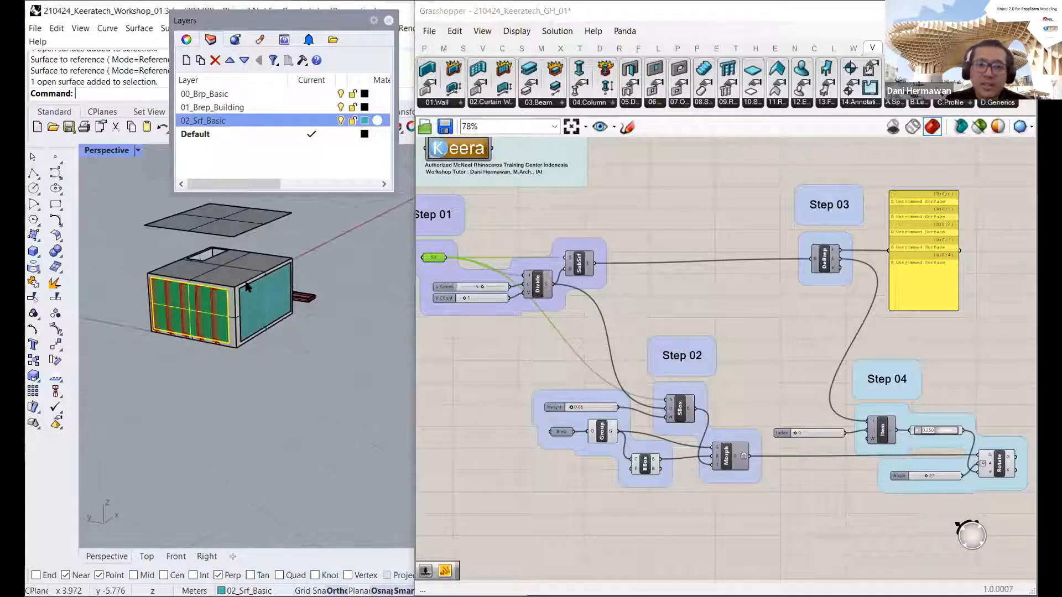
{"action": "scroll", "coordinate": [246, 286], "scroll_direction": "up", "scroll_amount": 3}
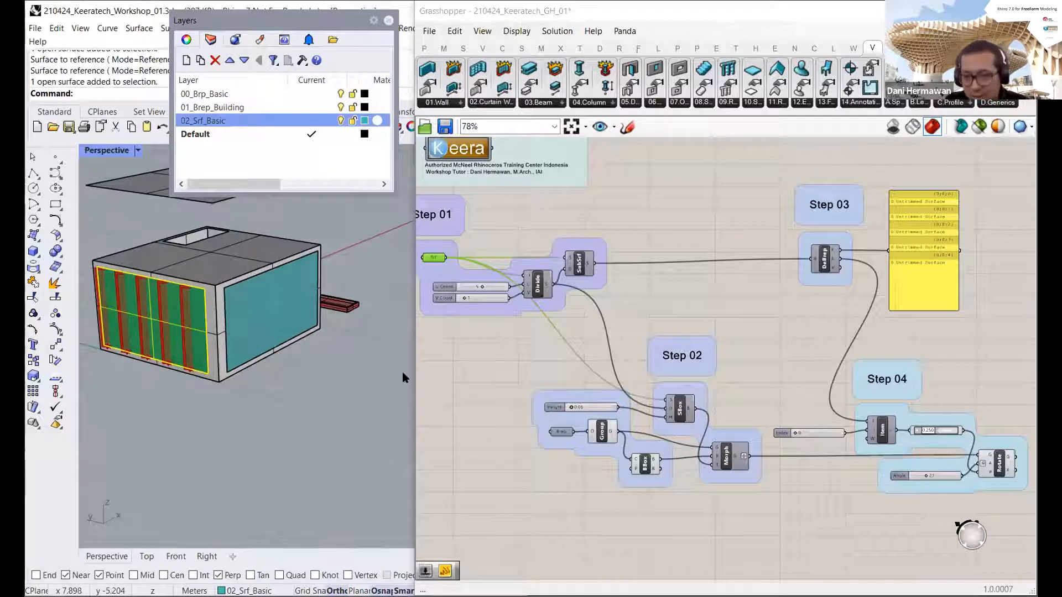
{"action": "left_click", "coordinate": [267, 302]}
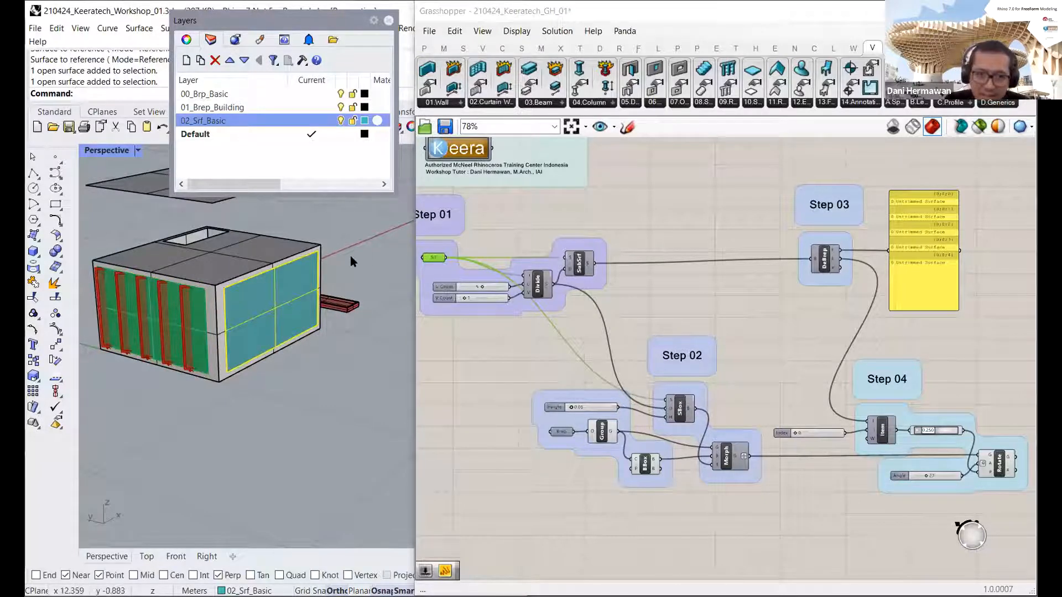
{"action": "left_click", "coordinate": [350, 255]}
{"action": "right_click", "coordinate": [431, 258]}
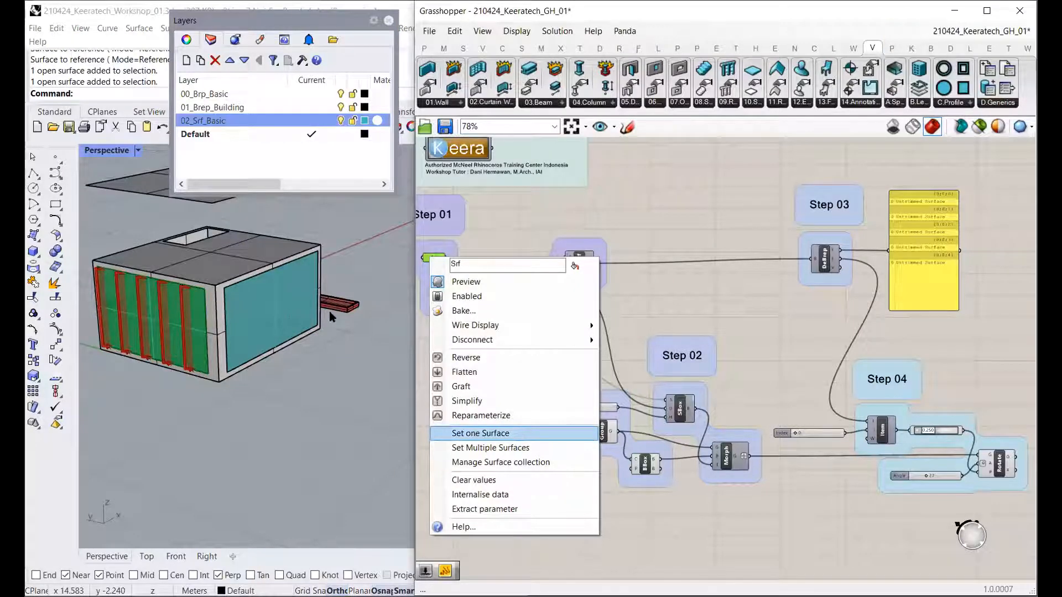
{"action": "left_click", "coordinate": [487, 434]}
{"action": "right_click_drag", "start_coordinate": [310, 357], "coordinate": [327, 338]}
{"action": "left_click", "coordinate": [330, 333]}
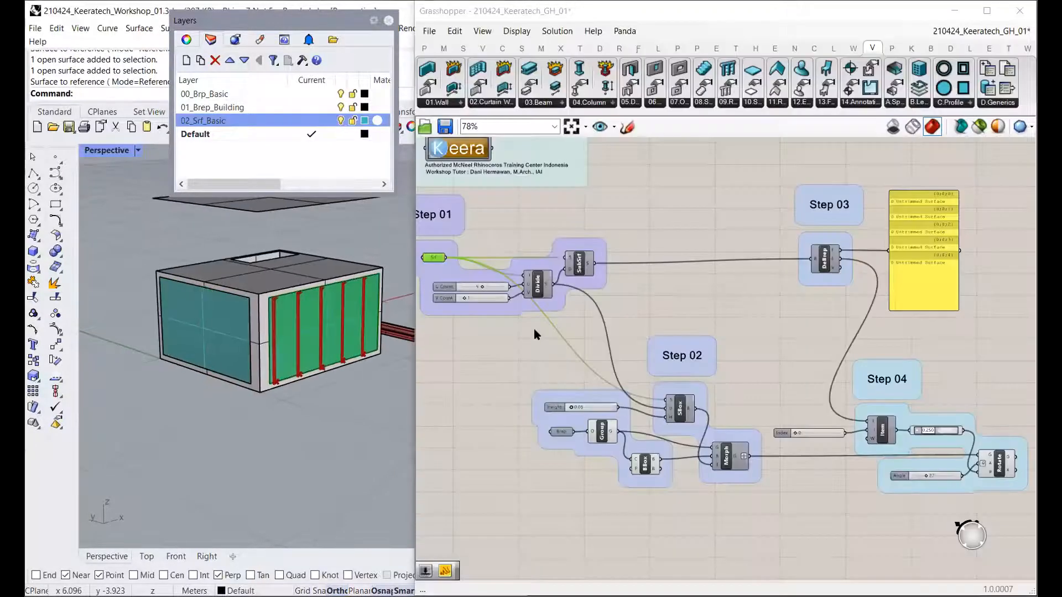
Step: Duplicate the whole Step 01 to Step 04 definition and place the copy directly below the original
{"action": "scroll", "coordinate": [534, 330], "scroll_direction": "down", "scroll_amount": 2}
{"action": "right_click_drag", "start_coordinate": [756, 407], "coordinate": [773, 384]}
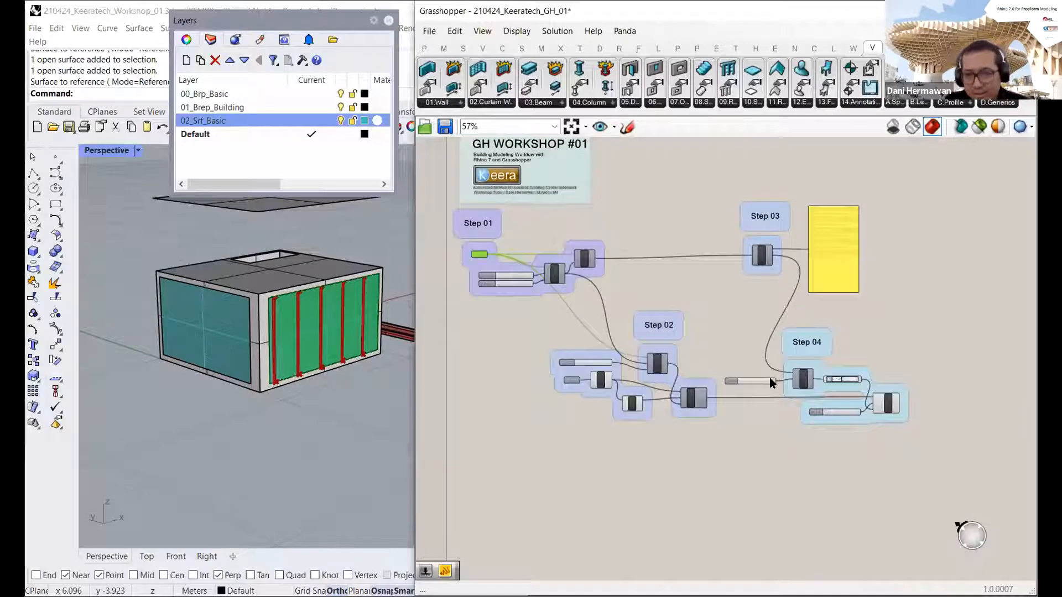
{"action": "left_click_drag", "start_coordinate": [959, 473], "coordinate": [449, 217]}
{"action": "scroll", "coordinate": [576, 297], "scroll_direction": "down", "scroll_amount": 3}
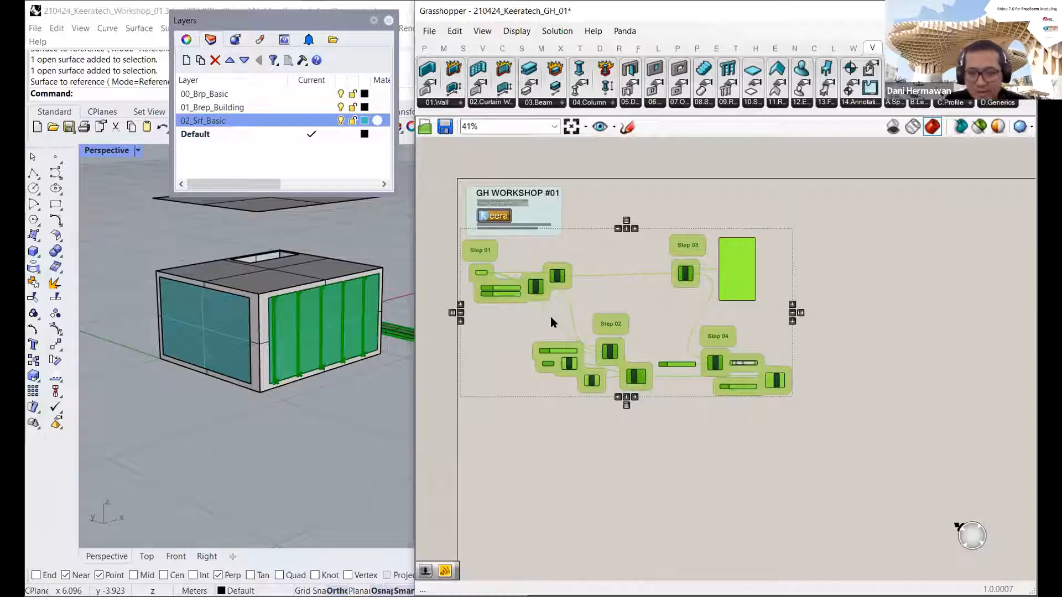
{"action": "key", "text": "ctrl+v"}
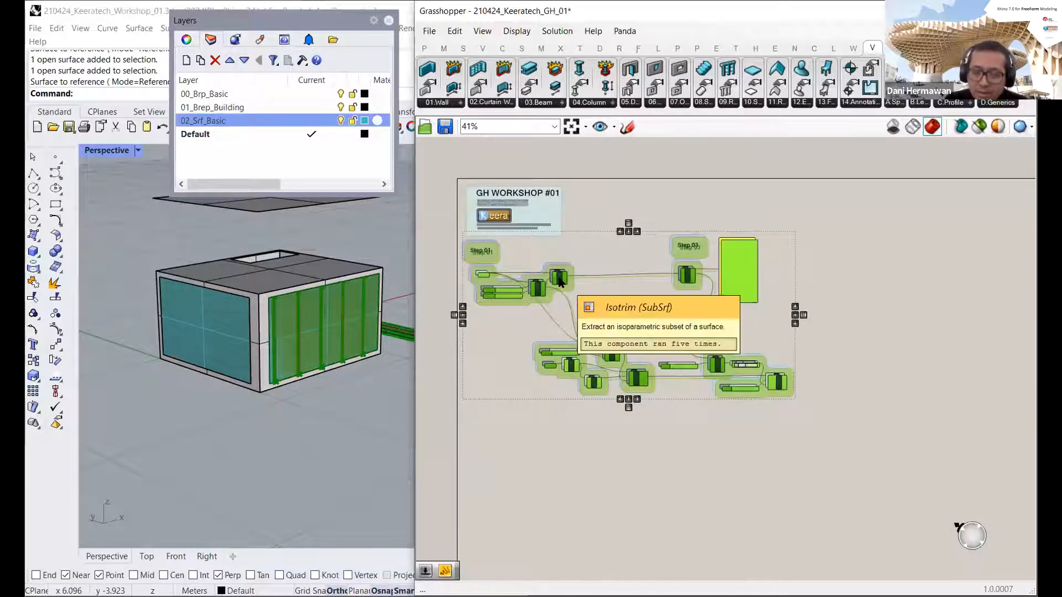
{"action": "left_click_drag", "start_coordinate": [560, 281], "coordinate": [563, 462]}
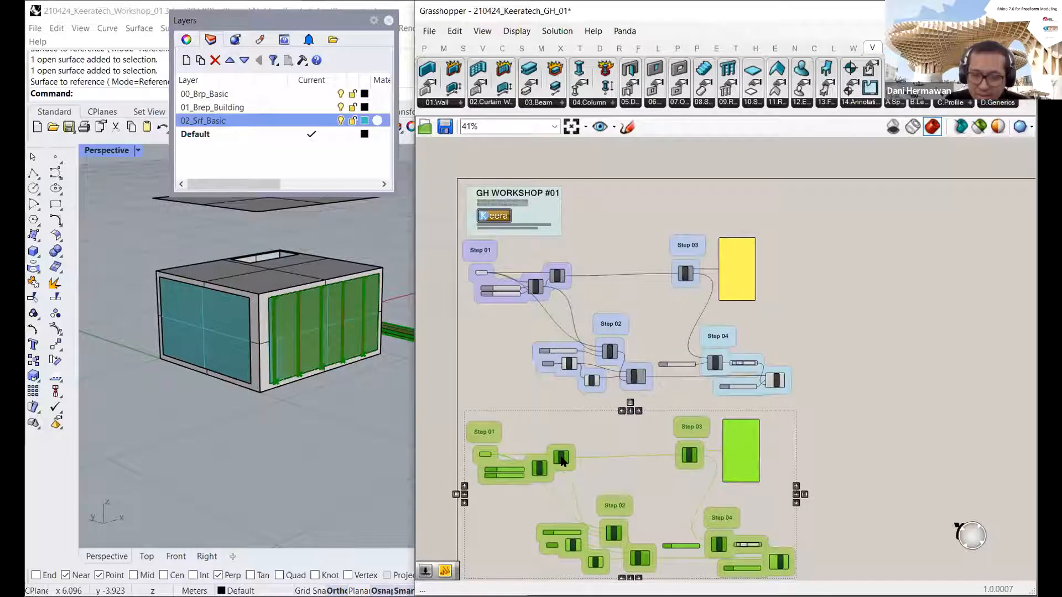
{"action": "left_click", "coordinate": [544, 425]}
Step: Reference the side facade surface in the Srf parameter of the copied Step 01 group
{"action": "scroll", "coordinate": [533, 343], "scroll_direction": "up", "scroll_amount": 5}
{"action": "left_click", "coordinate": [539, 336]}
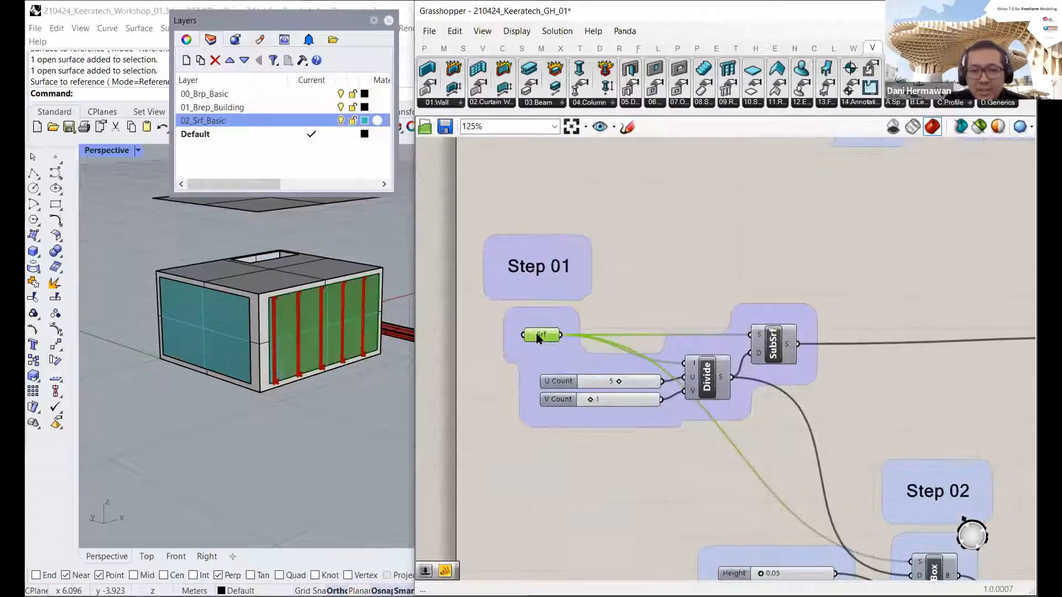
{"action": "right_click", "coordinate": [539, 336]}
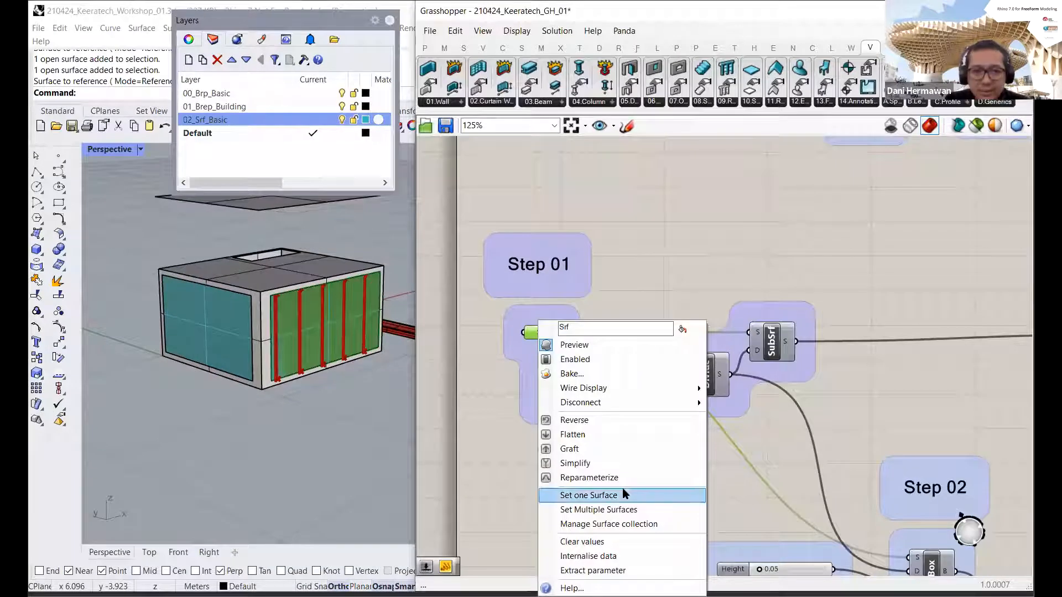
{"action": "left_click", "coordinate": [624, 493]}
Step: Turn off the 02_Srf_Basic layer to hide the base facade surfaces
{"action": "scroll", "coordinate": [603, 277], "scroll_direction": "down", "scroll_amount": 3}
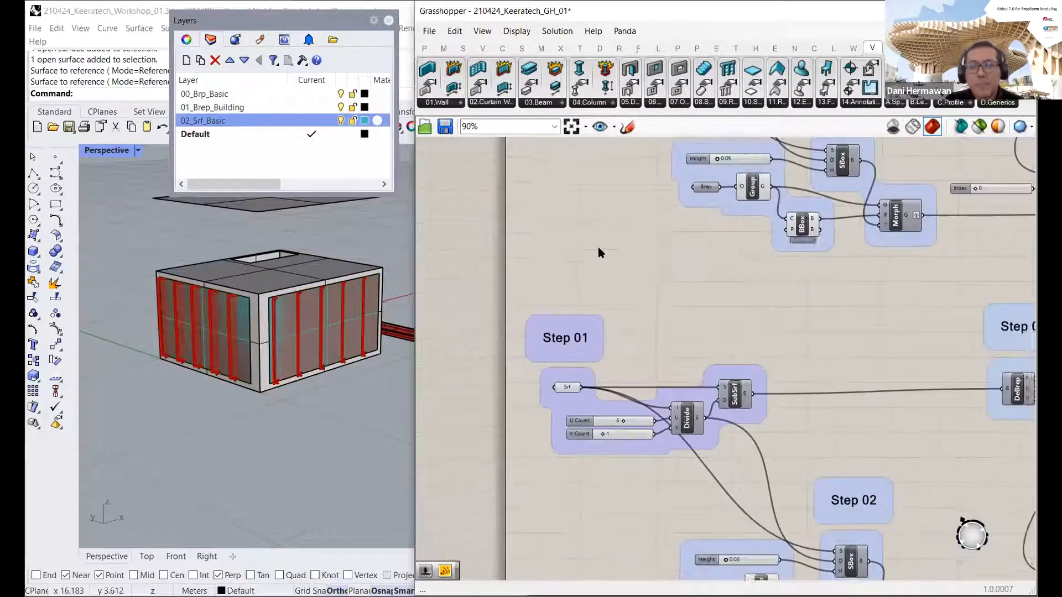
{"action": "scroll", "coordinate": [563, 226], "scroll_direction": "up", "scroll_amount": 2}
{"action": "right_click_drag", "start_coordinate": [560, 224], "coordinate": [555, 275]}
{"action": "scroll", "coordinate": [558, 217], "scroll_direction": "down", "scroll_amount": 1}
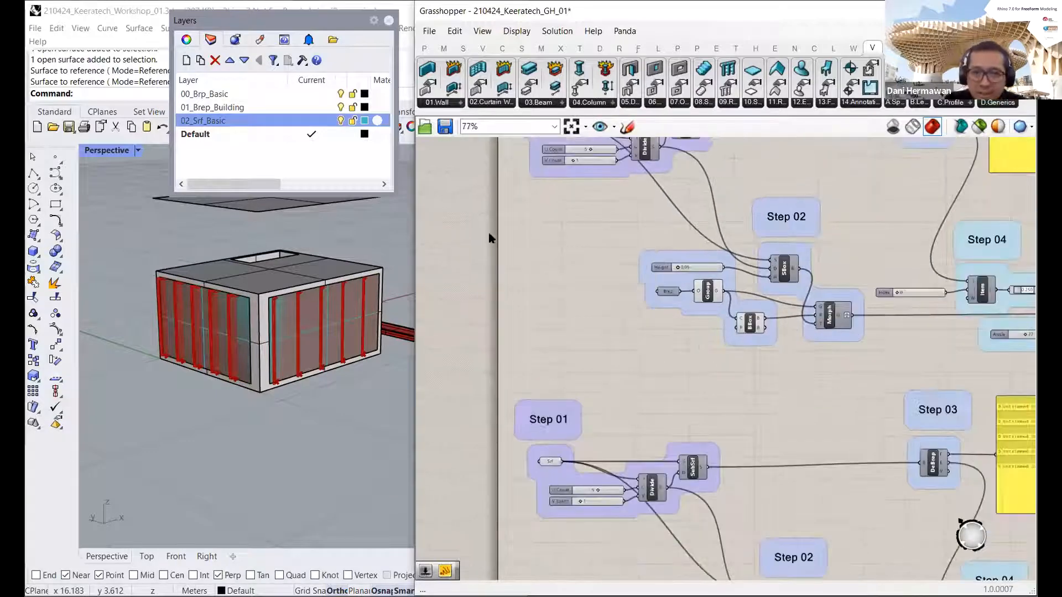
{"action": "left_click", "coordinate": [340, 121]}
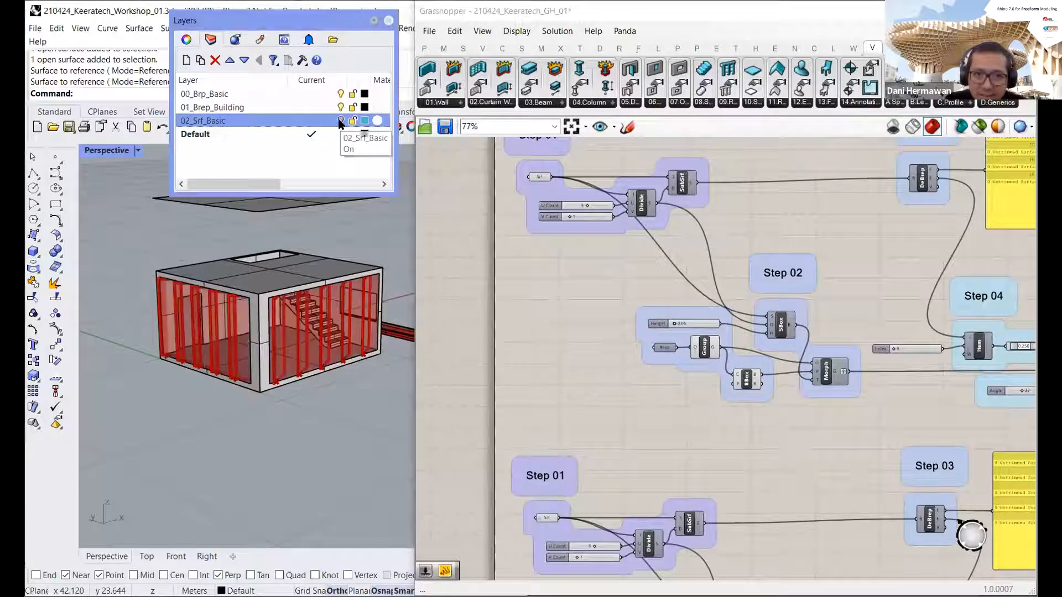
Step: Toggle the Reverse option on the original Step 01 Srf parameter
{"action": "left_click", "coordinate": [539, 177]}
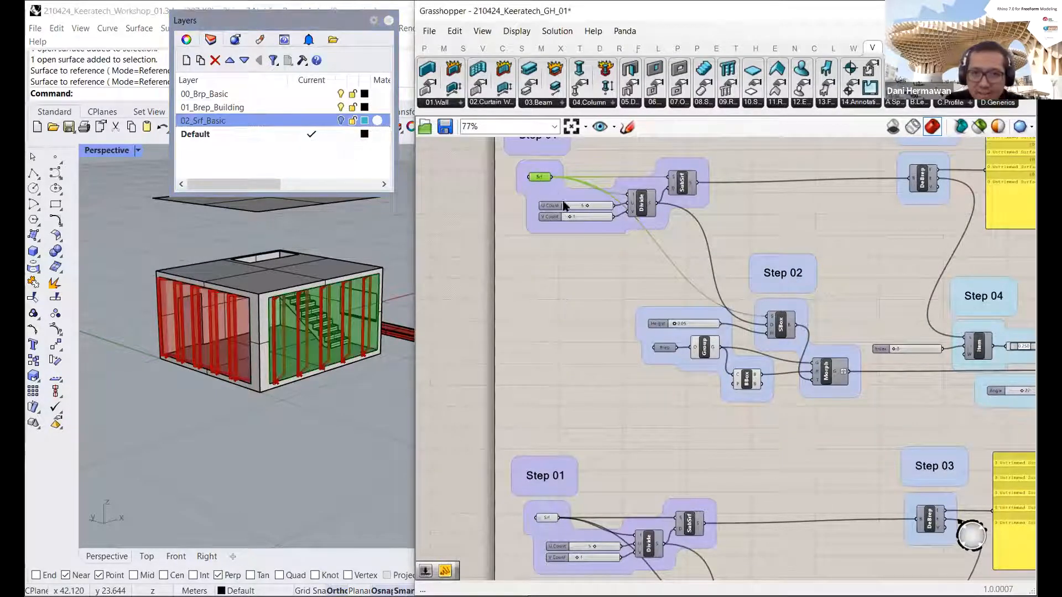
{"action": "right_click", "coordinate": [539, 177]}
{"action": "left_click", "coordinate": [574, 276]}
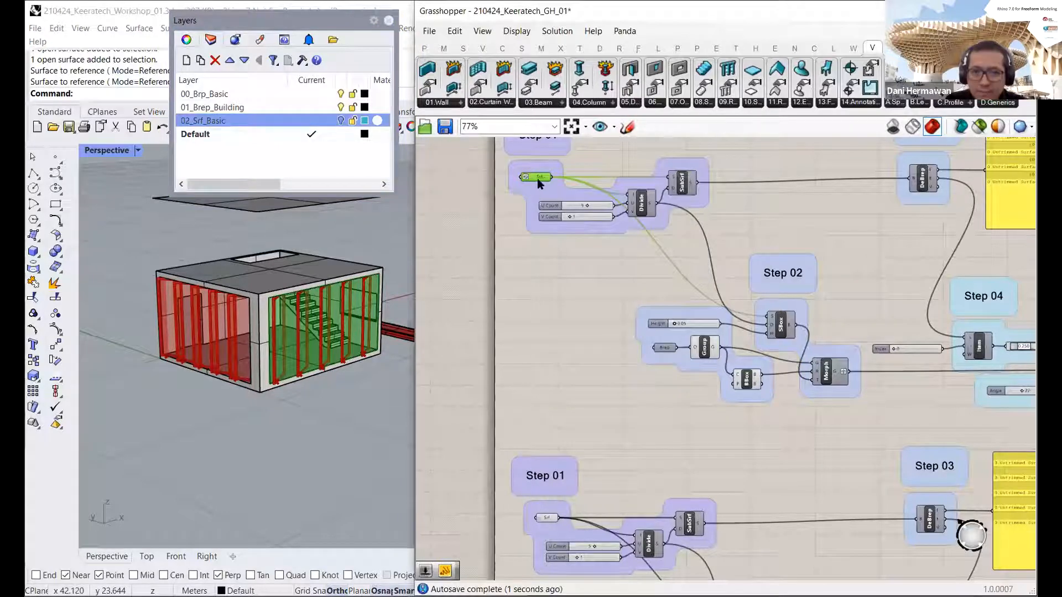
{"action": "right_click", "coordinate": [536, 175]}
{"action": "left_click", "coordinate": [571, 275]}
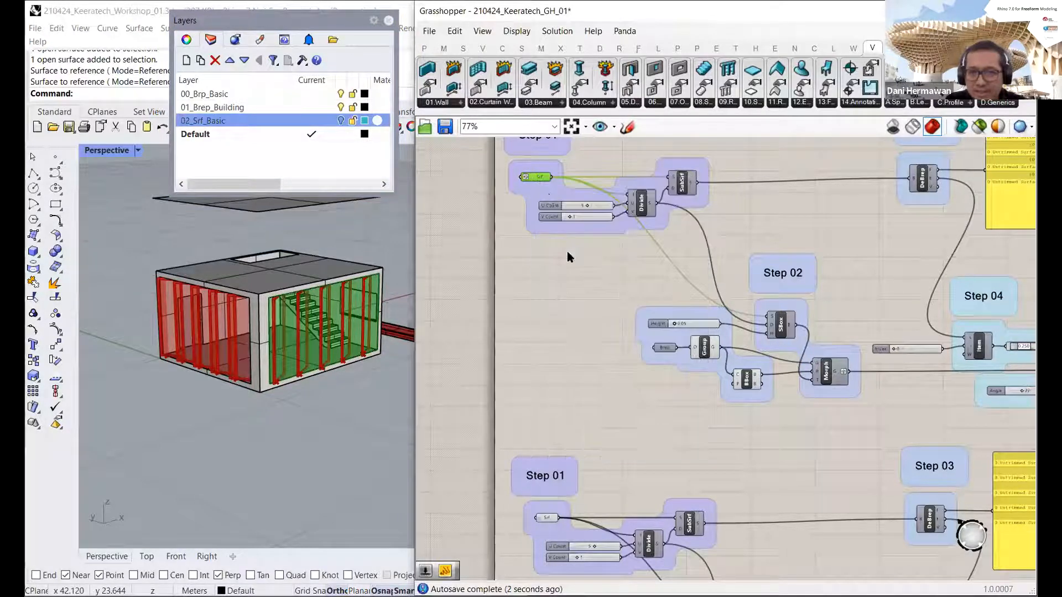
Step: Toggle the preview of the Srf parameters in the original and the copied Step 01 groups
{"action": "right_click", "coordinate": [535, 176]}
{"action": "left_click", "coordinate": [582, 201]}
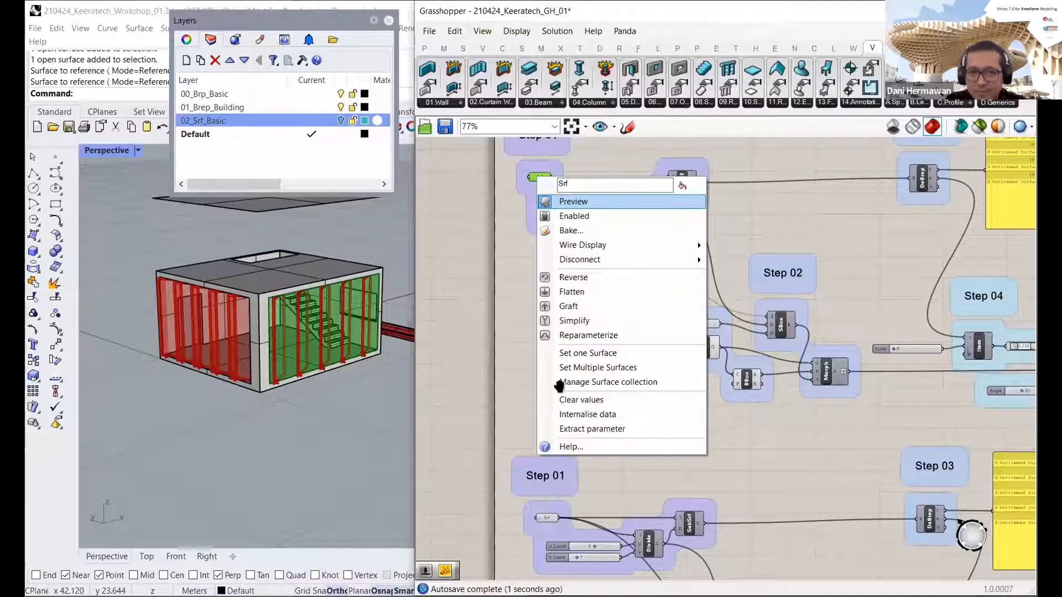
{"action": "right_click_drag", "start_coordinate": [542, 466], "coordinate": [536, 341]}
{"action": "left_click", "coordinate": [541, 391]}
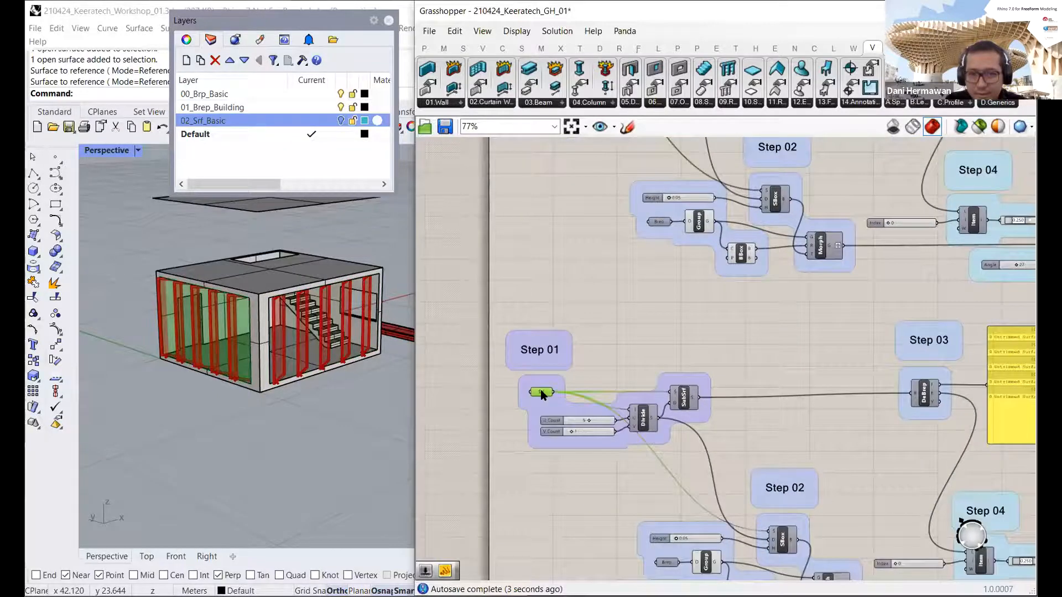
{"action": "right_click", "coordinate": [541, 393]}
{"action": "left_click", "coordinate": [586, 344]}
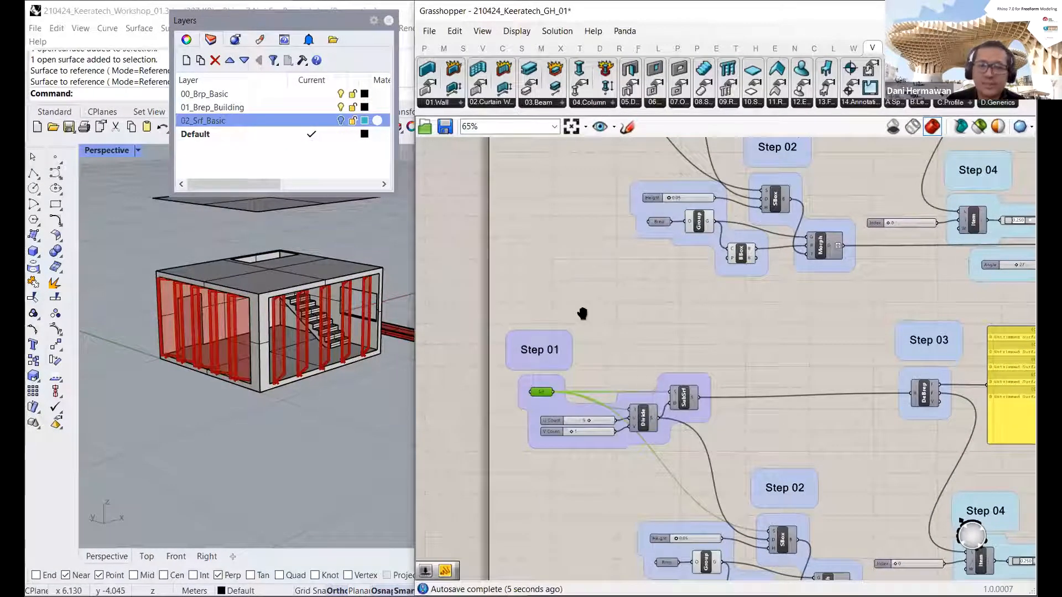
Step: Examine which fin geometry the Group and Rotate components of the copied definition produce in the model
{"action": "right_click_drag", "start_coordinate": [582, 314], "coordinate": [589, 327]}
{"action": "scroll", "coordinate": [589, 327], "scroll_direction": "down", "scroll_amount": 3}
{"action": "right_click_drag", "start_coordinate": [837, 476], "coordinate": [778, 425]}
{"action": "scroll", "coordinate": [778, 424], "scroll_direction": "up", "scroll_amount": 2}
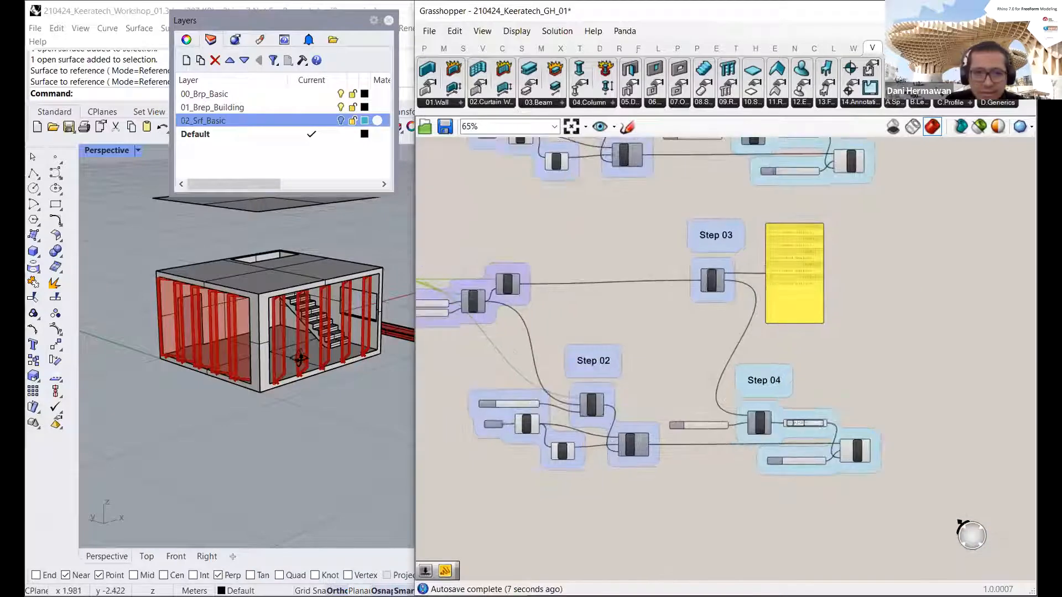
{"action": "right_click_drag", "start_coordinate": [299, 359], "coordinate": [339, 361]}
{"action": "right_click_drag", "start_coordinate": [545, 333], "coordinate": [621, 355]}
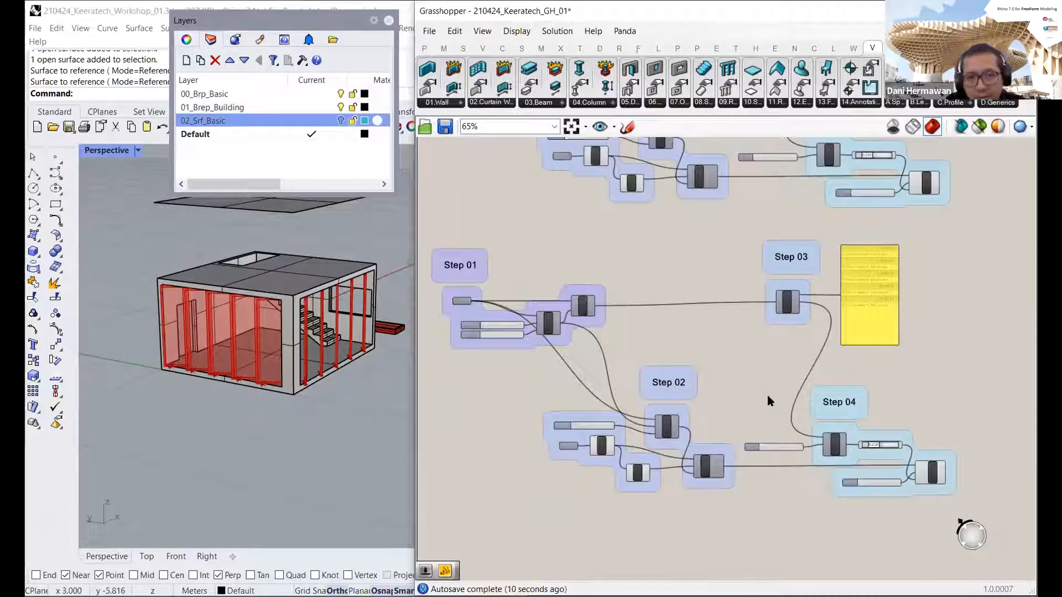
{"action": "scroll", "coordinate": [598, 444], "scroll_direction": "up", "scroll_amount": 2}
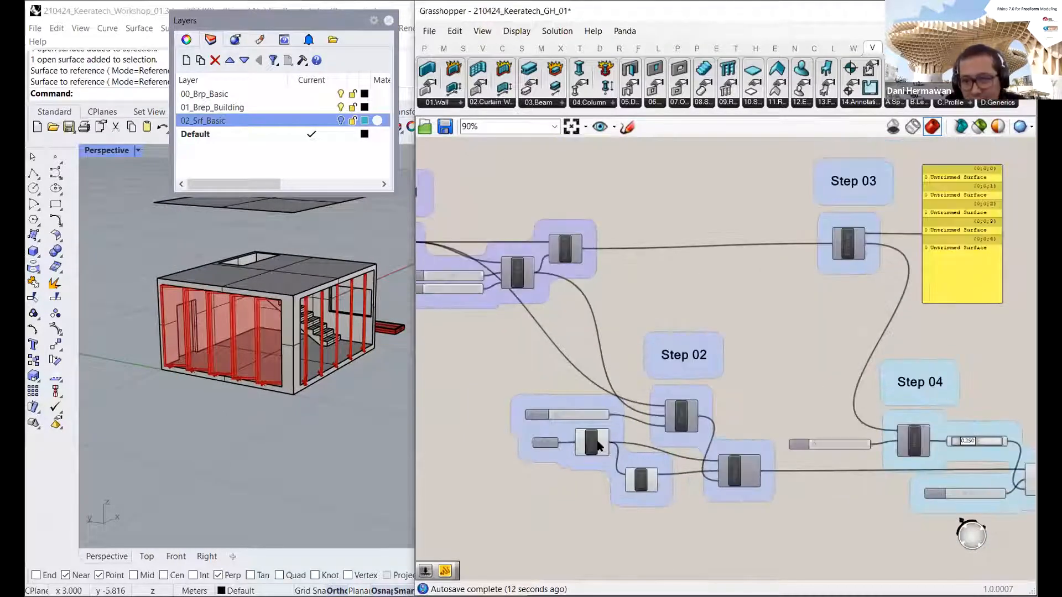
{"action": "left_click", "coordinate": [594, 442]}
{"action": "scroll", "coordinate": [678, 321], "scroll_direction": "down", "scroll_amount": 4}
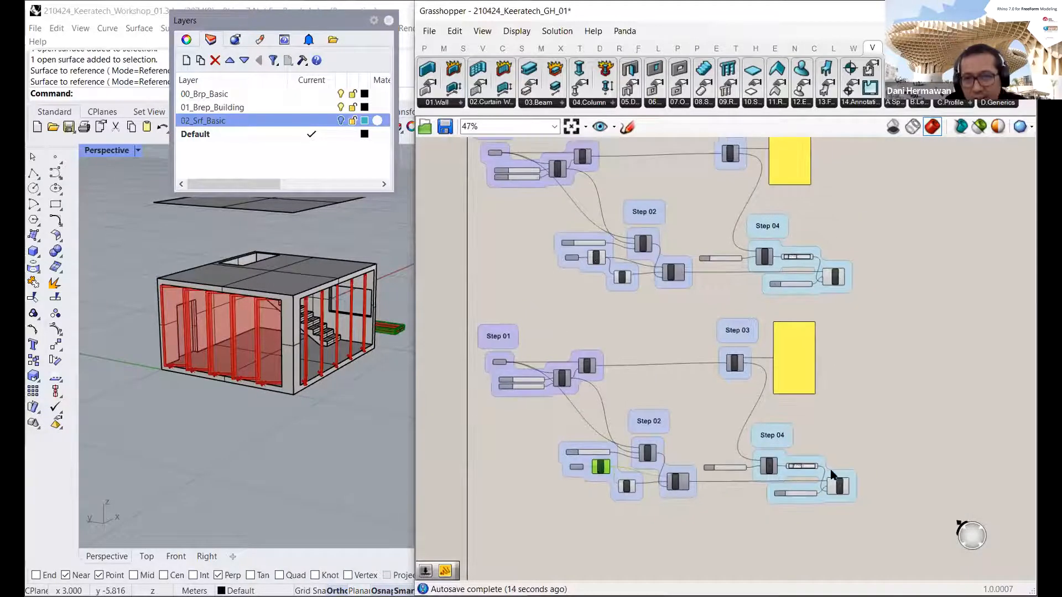
{"action": "left_click", "coordinate": [834, 479]}
{"action": "scroll", "coordinate": [784, 478], "scroll_direction": "up", "scroll_amount": 1}
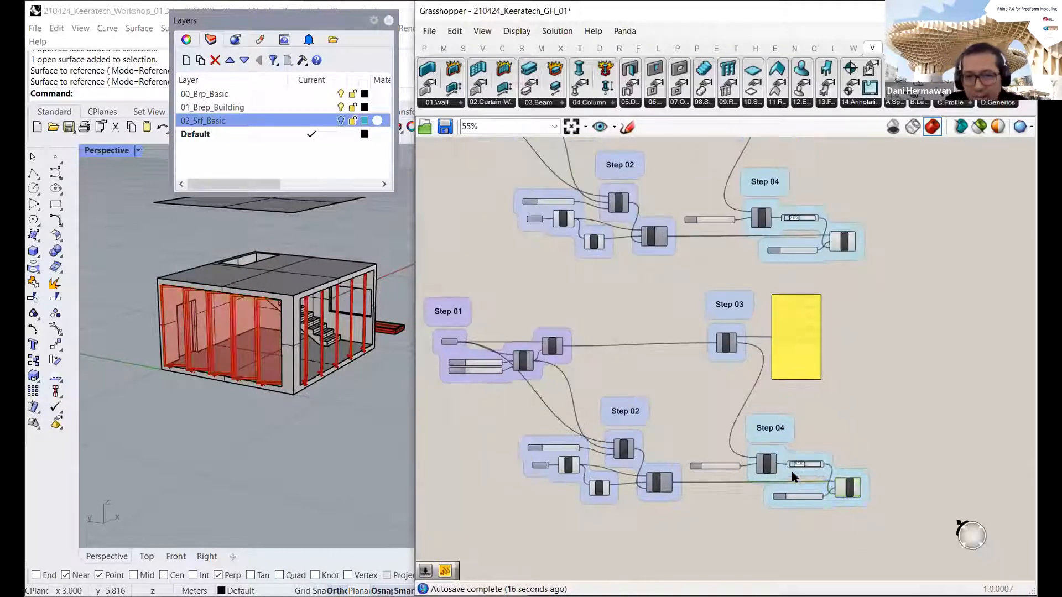
Step: In the copied Step 04 group, set the rotation Angle to 65 and the point-on-curve position to 0.667
{"action": "left_click", "coordinate": [841, 487]}
{"action": "scroll", "coordinate": [802, 495], "scroll_direction": "up", "scroll_amount": 4}
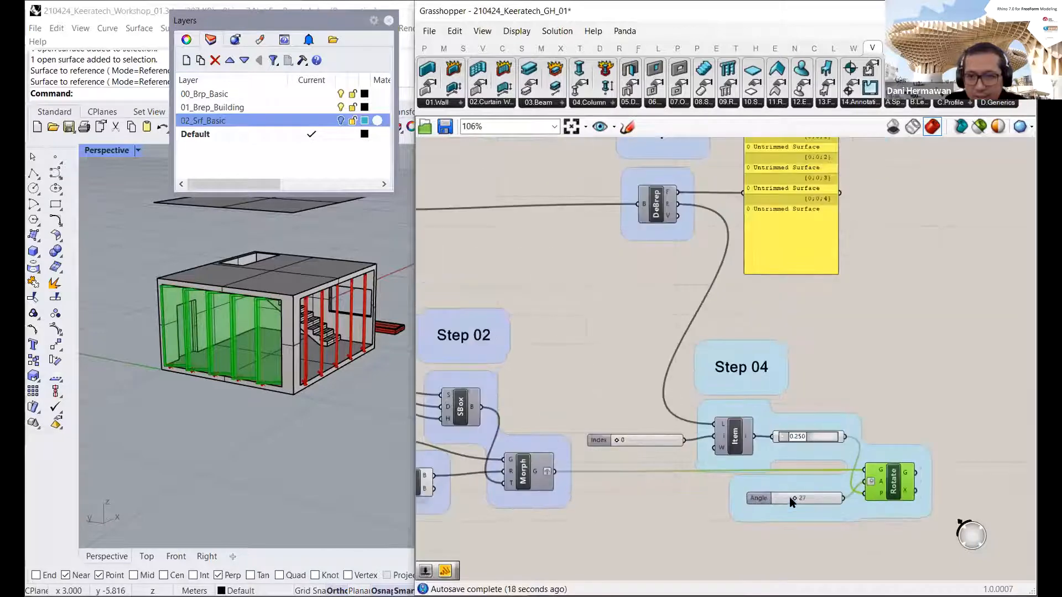
{"action": "left_click_drag", "start_coordinate": [793, 501], "coordinate": [819, 497]}
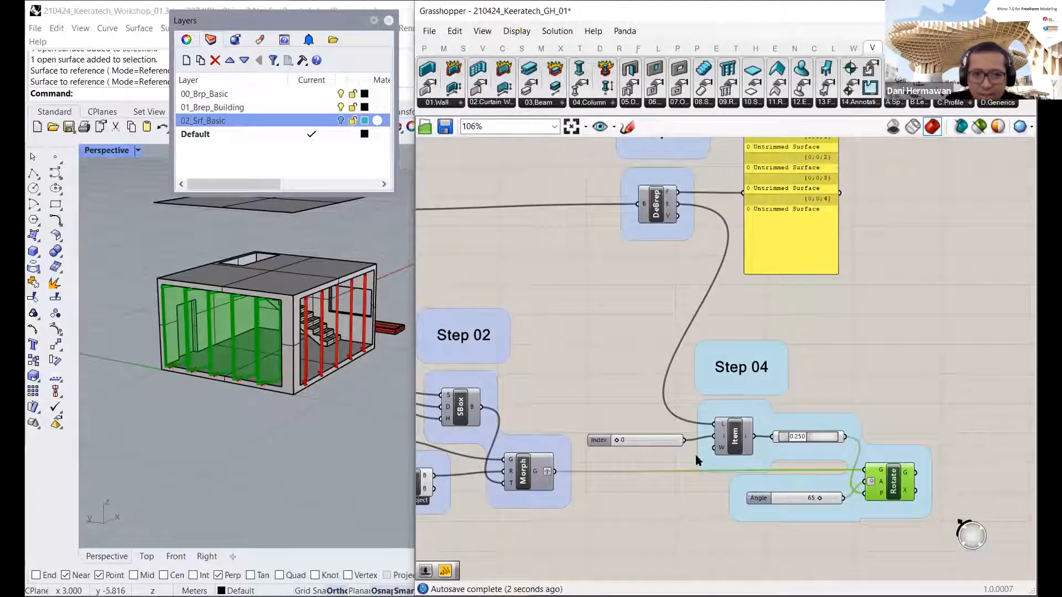
{"action": "left_click_drag", "start_coordinate": [797, 436], "coordinate": [815, 440]}
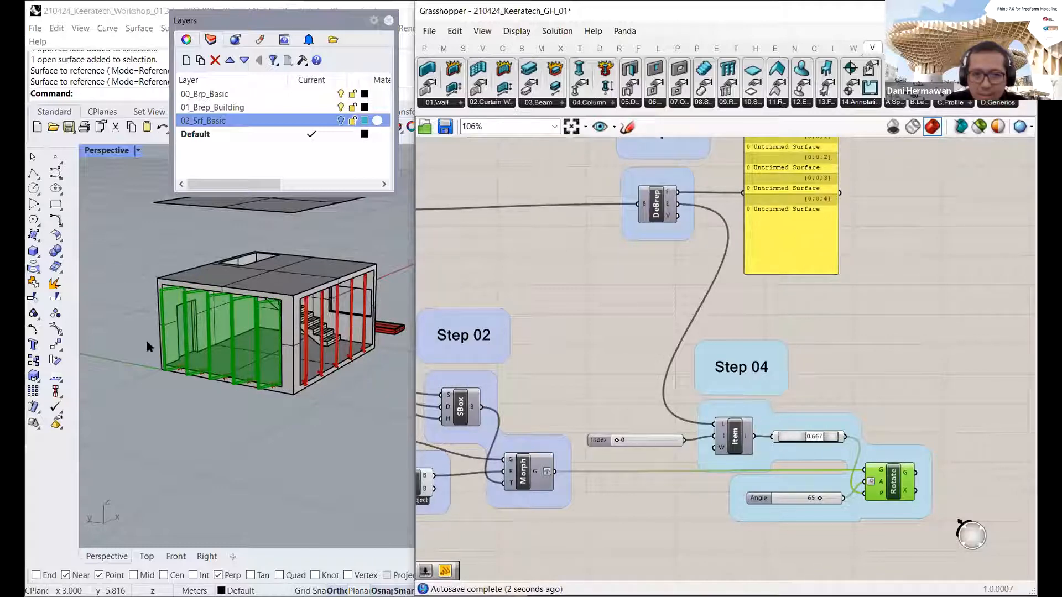
Step: Set the U Count in the copied Step 01 group to 7
{"action": "right_click_drag", "start_coordinate": [148, 345], "coordinate": [474, 298]}
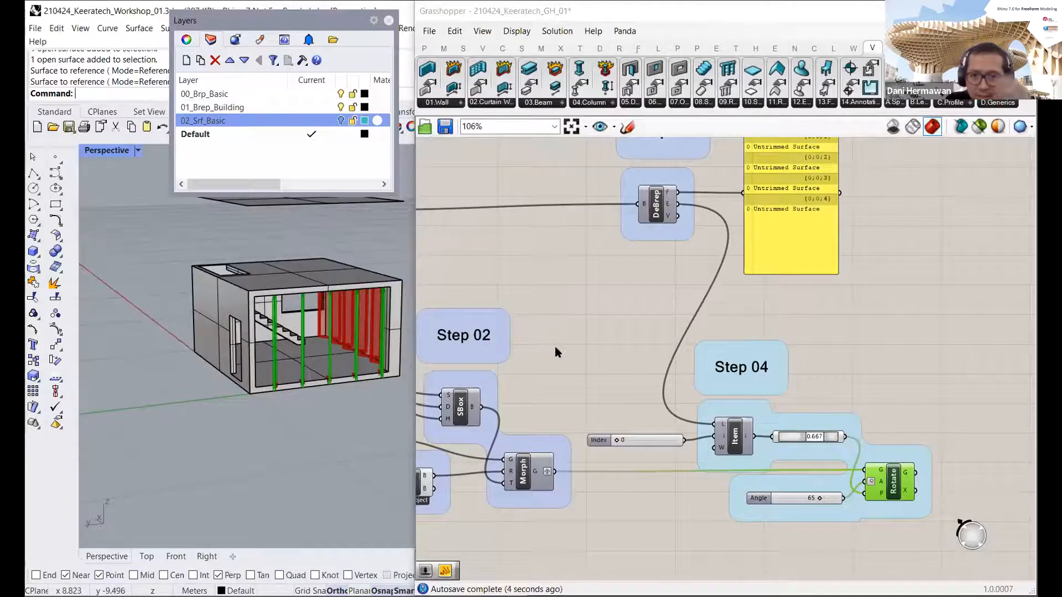
{"action": "right_click_drag", "start_coordinate": [555, 347], "coordinate": [688, 333]}
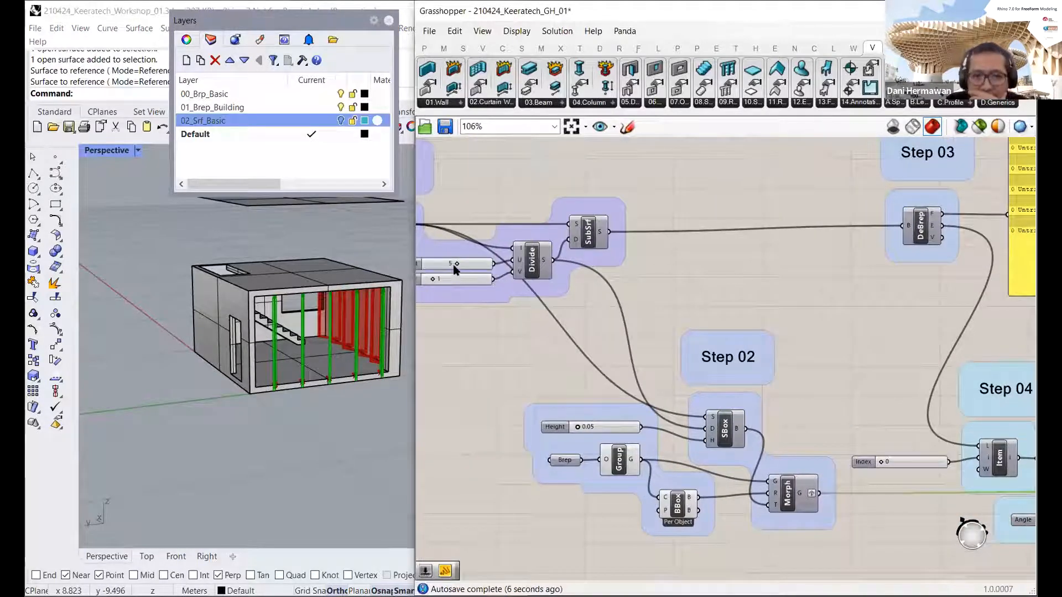
{"action": "left_click_drag", "start_coordinate": [458, 266], "coordinate": [469, 267]}
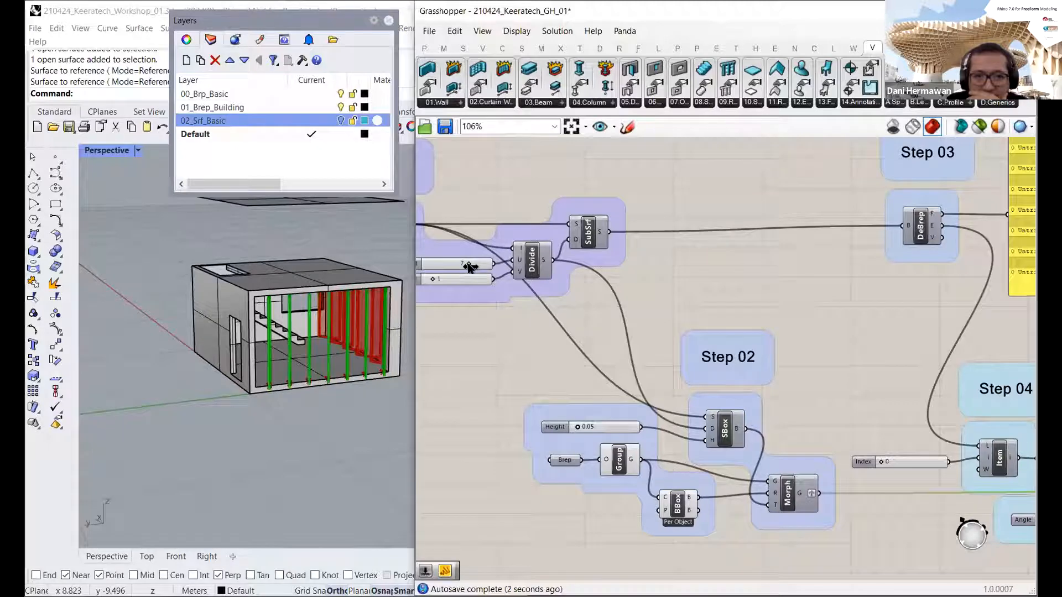
Step: Set the rotation Angle in the copied Step 04 group to 56
{"action": "right_click_drag", "start_coordinate": [242, 314], "coordinate": [185, 314]}
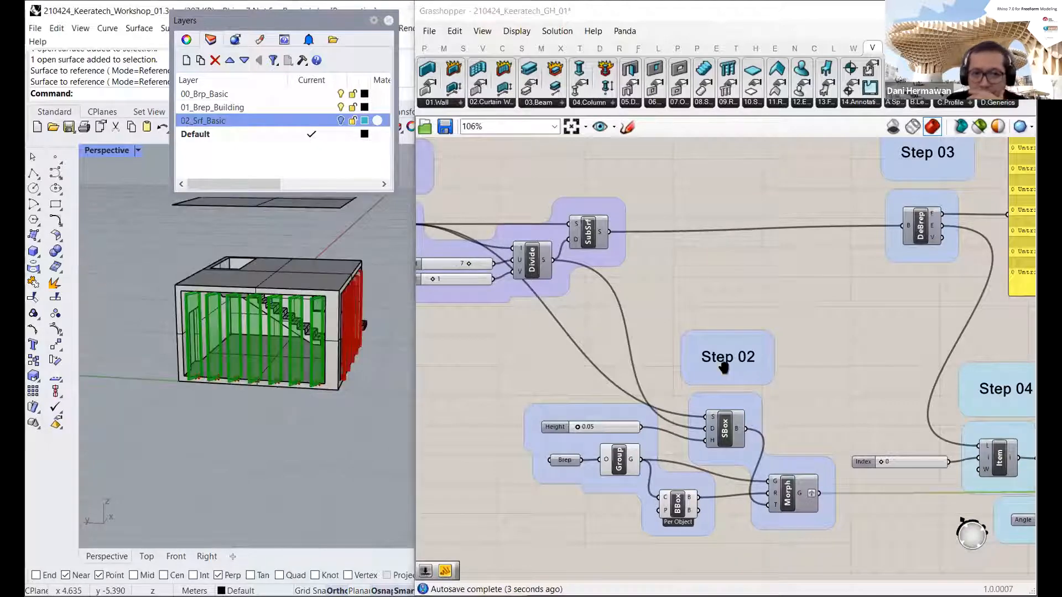
{"action": "scroll", "coordinate": [723, 366], "scroll_direction": "down", "scroll_amount": 6}
{"action": "scroll", "coordinate": [818, 444], "scroll_direction": "up", "scroll_amount": 7}
{"action": "mouse_move", "coordinate": [821, 476]}
{"action": "left_mouse_down"}
{"action": "mouse_move", "coordinate": [782, 474]}
{"action": "mouse_move", "coordinate": [814, 473]}
{"action": "left_mouse_up"}
{"action": "scroll", "coordinate": [718, 420], "scroll_direction": "down", "scroll_amount": 6}
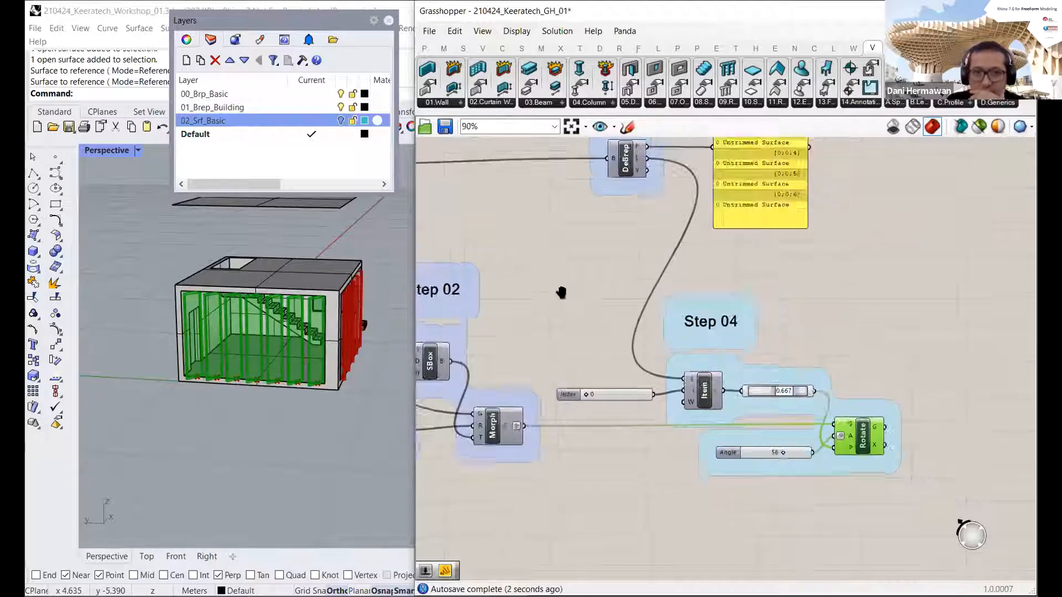
{"action": "scroll", "coordinate": [682, 382], "scroll_direction": "down", "scroll_amount": 2}
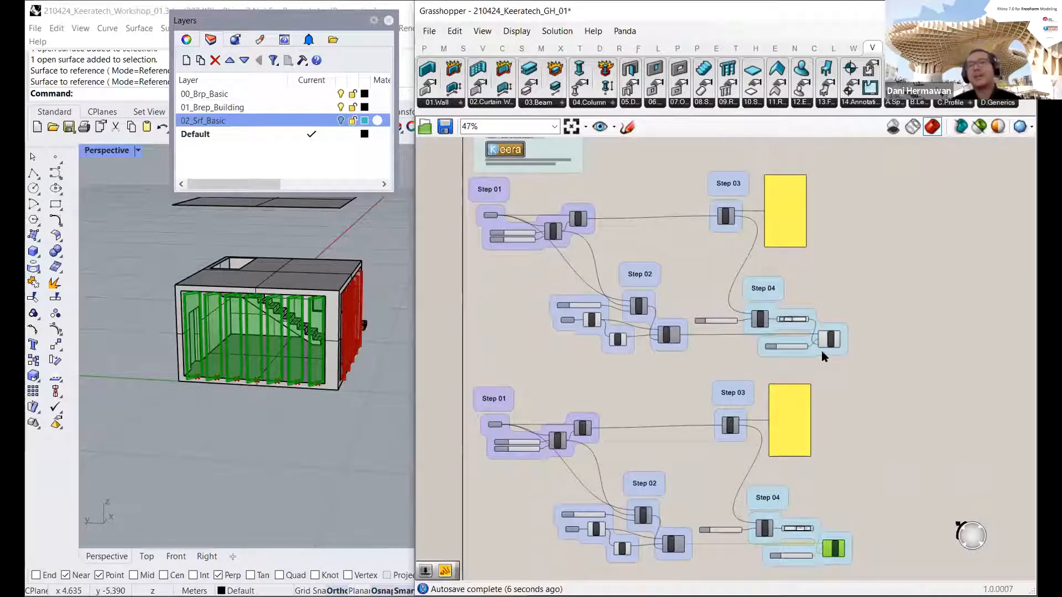
{"action": "left_click", "coordinate": [495, 426]}
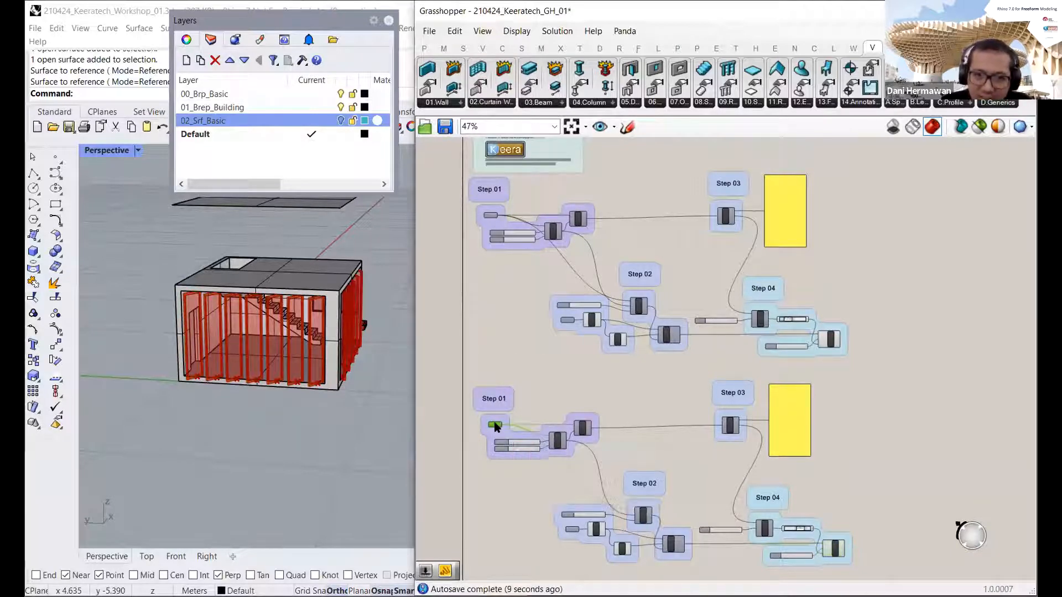
{"action": "right_click", "coordinate": [492, 425]}
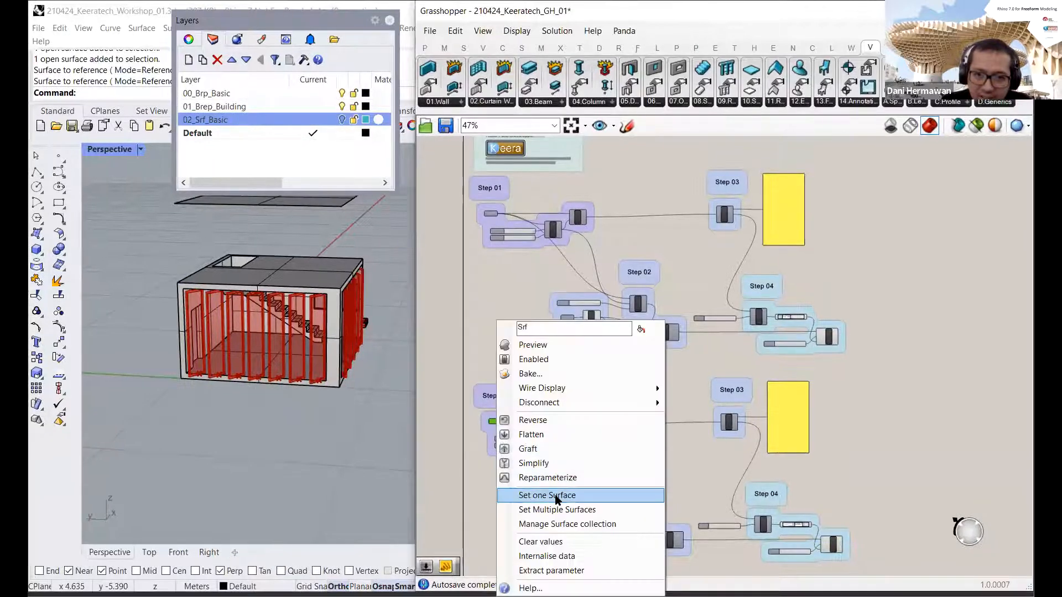
{"action": "left_click", "coordinate": [477, 335]}
{"action": "right_click_drag", "start_coordinate": [245, 357], "coordinate": [301, 351]}
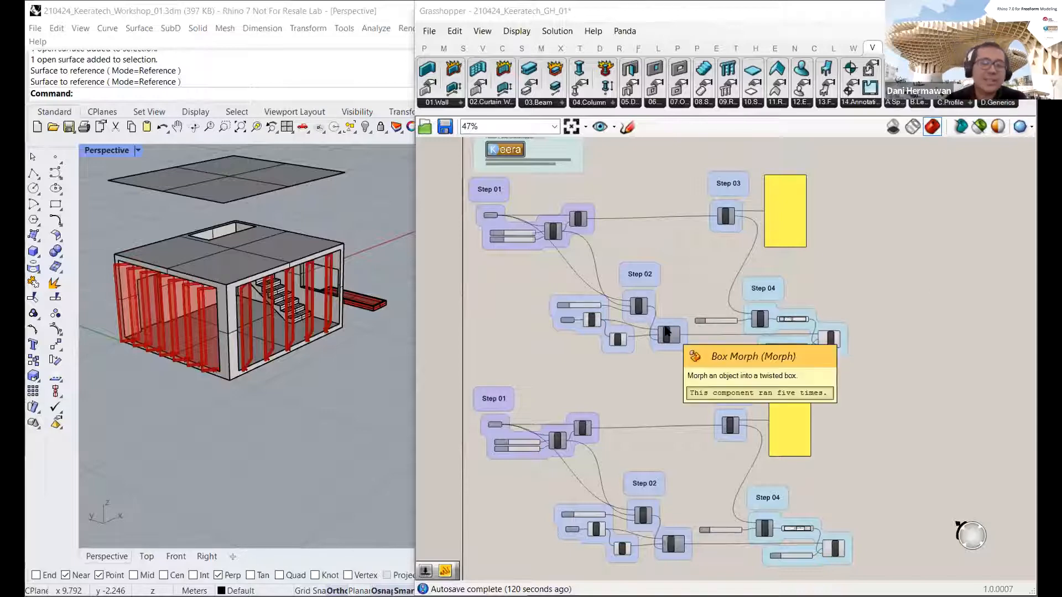
Step: Inspect the data in the original Step 02 SBox output and the Step 04 Point On Curve parameter
{"action": "scroll", "coordinate": [731, 321], "scroll_direction": "up", "scroll_amount": 4}
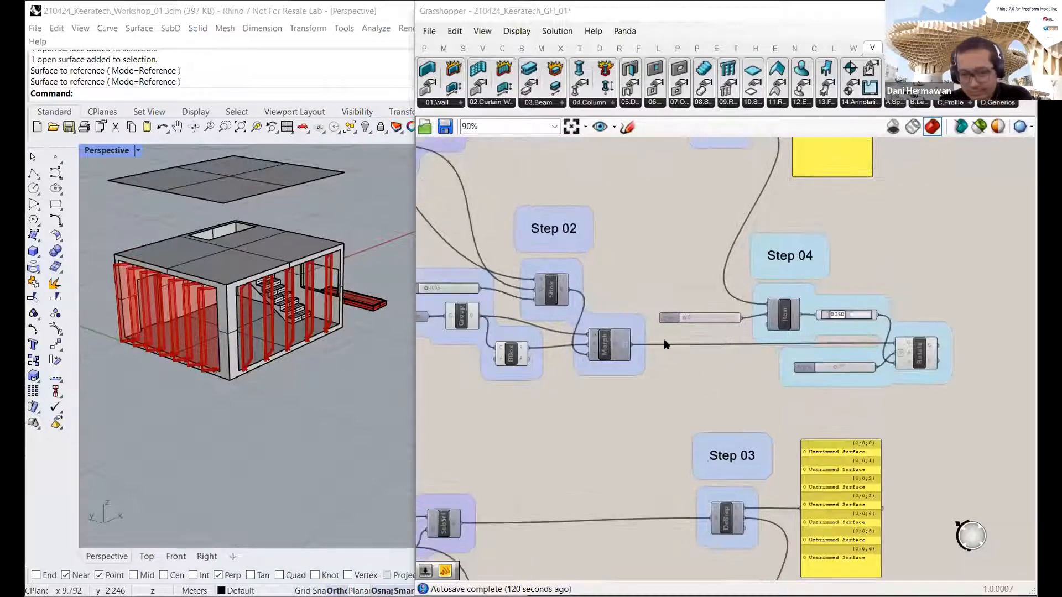
{"action": "scroll", "coordinate": [665, 344], "scroll_direction": "up", "scroll_amount": 3}
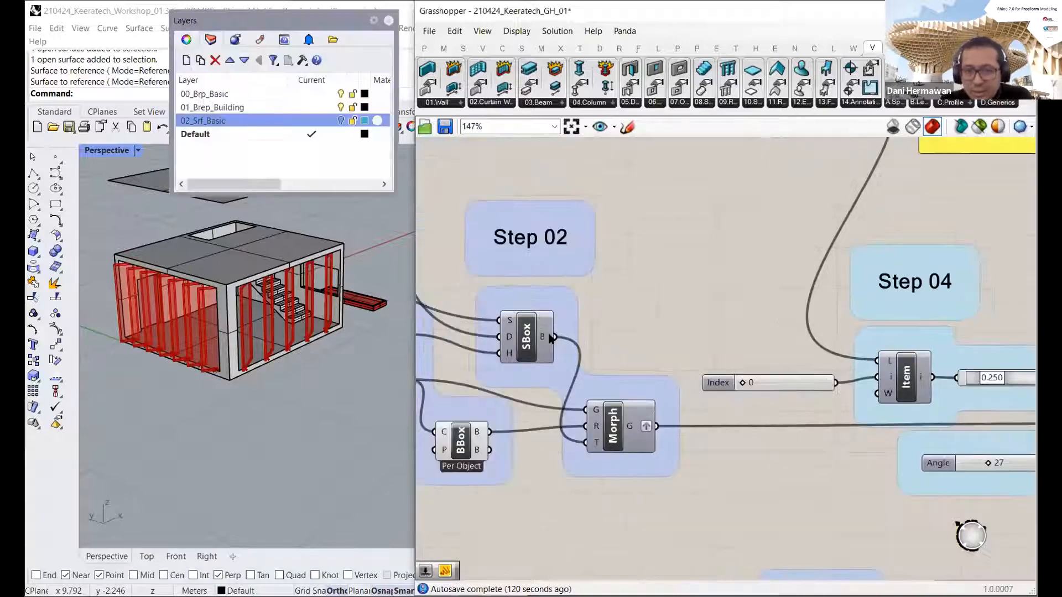
{"action": "mouse_move", "coordinate": [550, 339]}
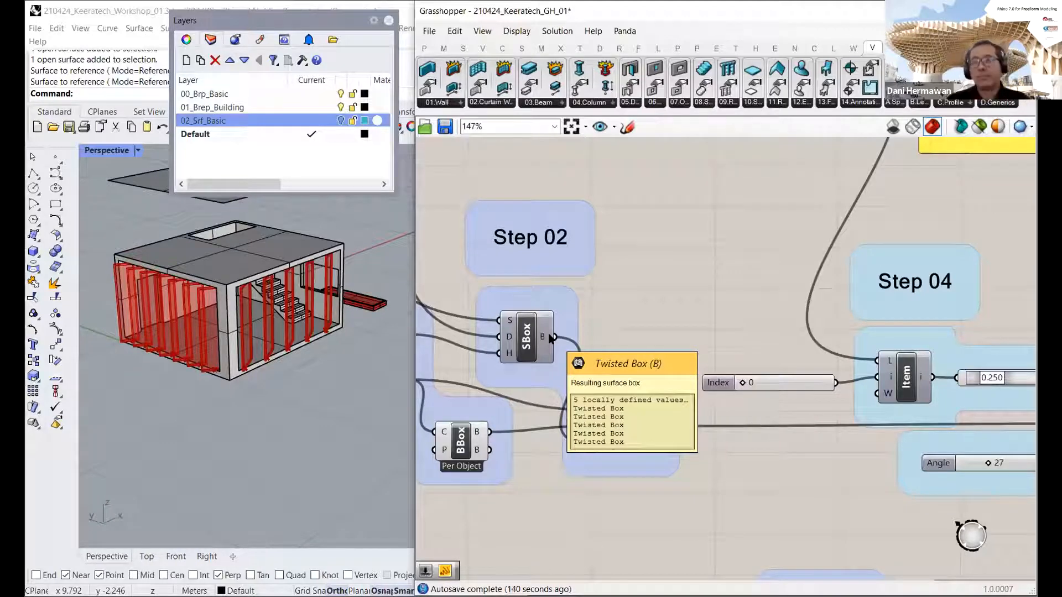
{"action": "scroll", "coordinate": [639, 287], "scroll_direction": "down", "scroll_amount": 3}
{"action": "right_click_drag", "start_coordinate": [746, 318], "coordinate": [742, 370]}
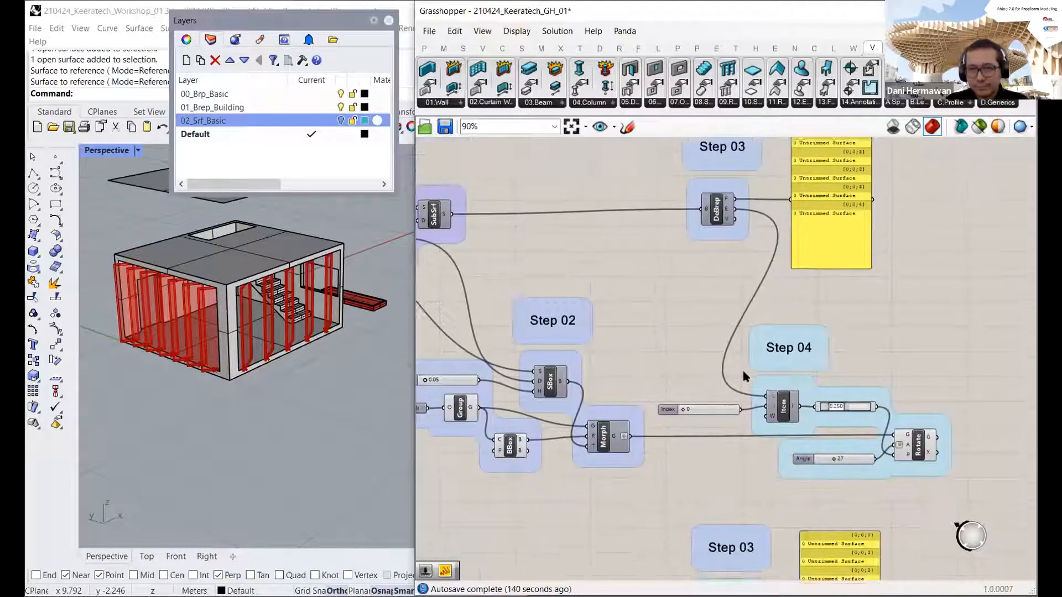
{"action": "right_click_drag", "start_coordinate": [689, 276], "coordinate": [662, 355]}
{"action": "scroll", "coordinate": [579, 279], "scroll_direction": "down", "scroll_amount": 4}
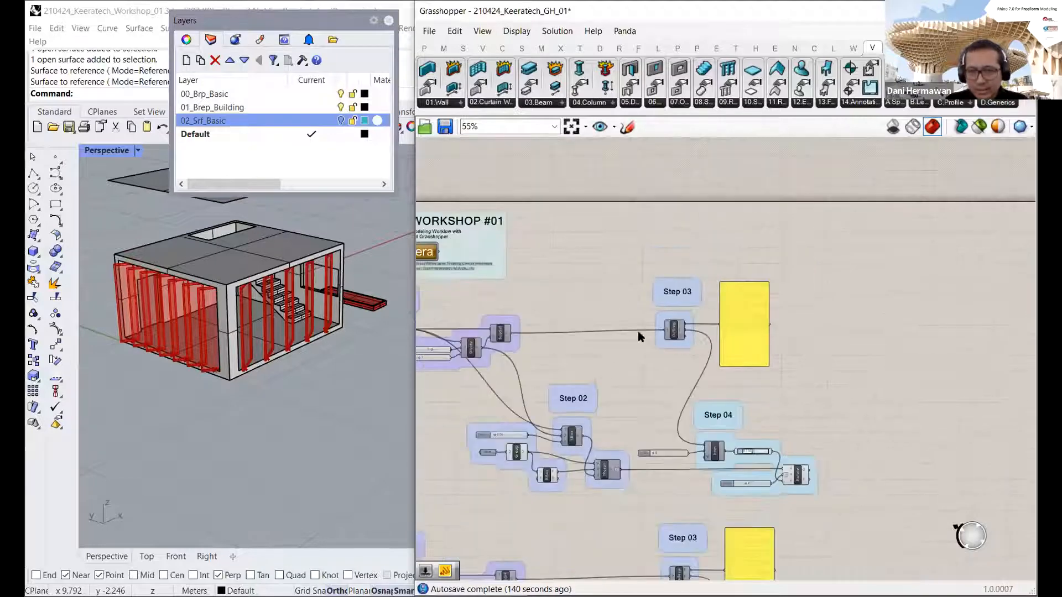
{"action": "scroll", "coordinate": [755, 361], "scroll_direction": "up", "scroll_amount": 3}
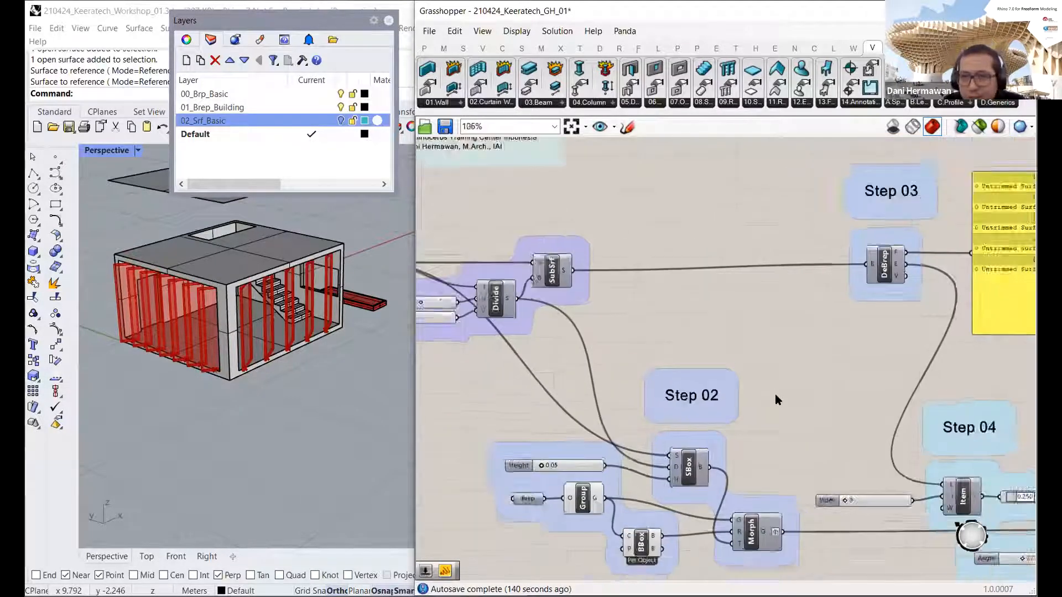
{"action": "scroll", "coordinate": [671, 425], "scroll_direction": "down", "scroll_amount": 2}
{"action": "right_click_drag", "start_coordinate": [654, 471], "coordinate": [609, 396]}
{"action": "scroll", "coordinate": [940, 383], "scroll_direction": "up", "scroll_amount": 5}
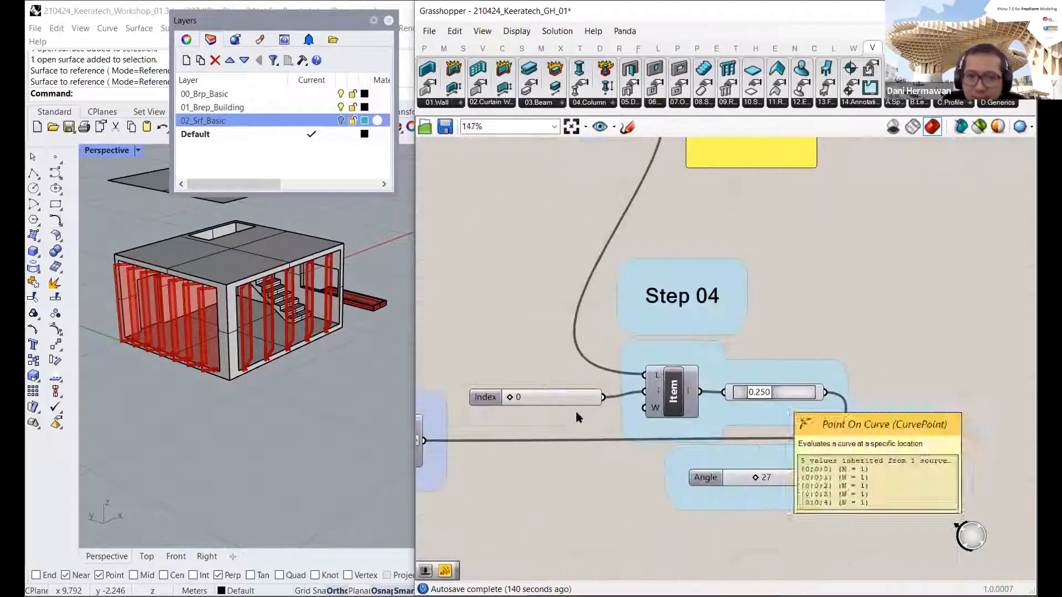
Step: Examine the wires linking Steps 02, 03 and 04 in the original and the copied definitions
{"action": "scroll", "coordinate": [575, 411], "scroll_direction": "down", "scroll_amount": 2}
{"action": "right_click_drag", "start_coordinate": [426, 444], "coordinate": [573, 407]}
{"action": "scroll", "coordinate": [573, 409], "scroll_direction": "up", "scroll_amount": 3}
{"action": "scroll", "coordinate": [600, 421], "scroll_direction": "down", "scroll_amount": 4}
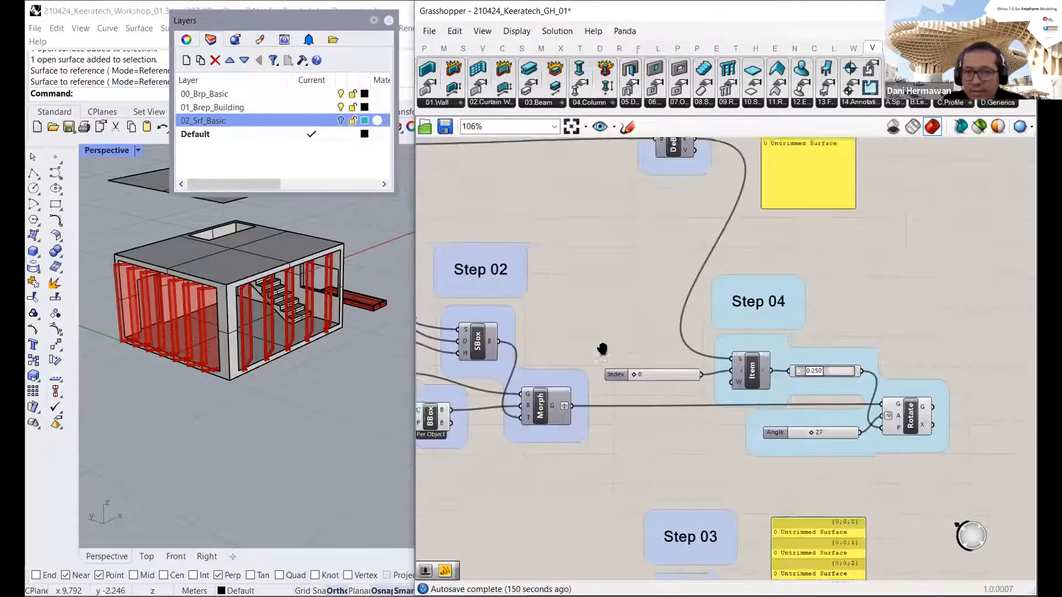
{"action": "scroll", "coordinate": [602, 393], "scroll_direction": "up", "scroll_amount": 3}
{"action": "scroll", "coordinate": [600, 390], "scroll_direction": "down", "scroll_amount": 4}
{"action": "scroll", "coordinate": [668, 429], "scroll_direction": "down", "scroll_amount": 1}
{"action": "right_click_drag", "start_coordinate": [669, 430], "coordinate": [695, 338]}
{"action": "scroll", "coordinate": [695, 337], "scroll_direction": "up", "scroll_amount": 3}
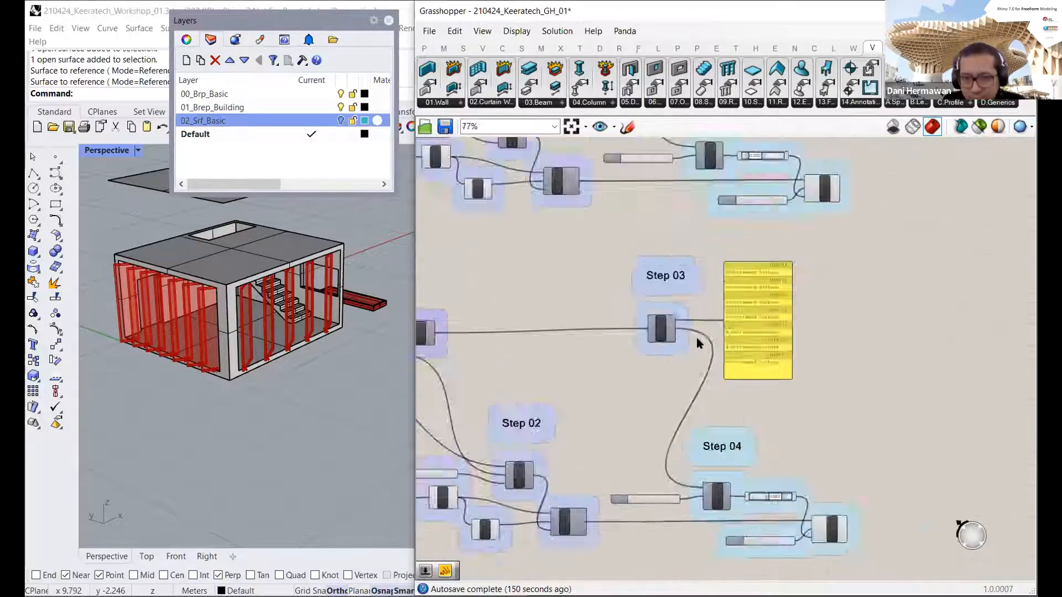
{"action": "scroll", "coordinate": [682, 412], "scroll_direction": "up", "scroll_amount": 2}
{"action": "right_click_drag", "start_coordinate": [681, 413], "coordinate": [685, 409]}
{"action": "scroll", "coordinate": [684, 339], "scroll_direction": "down", "scroll_amount": 2}
{"action": "right_click_drag", "start_coordinate": [641, 319], "coordinate": [628, 391]}
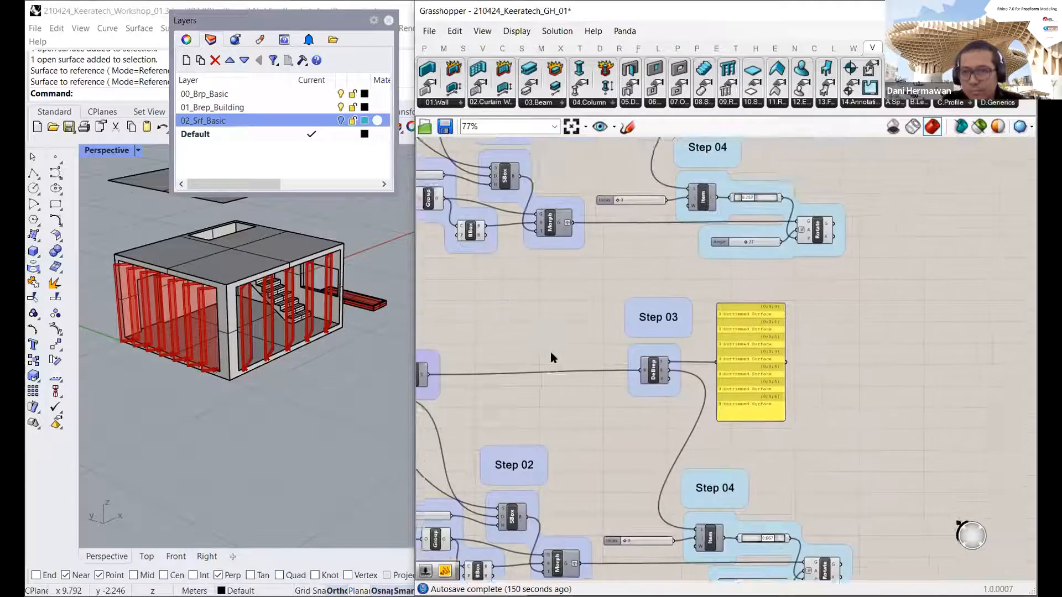
{"action": "right_click_drag", "start_coordinate": [549, 351], "coordinate": [526, 434]}
Step: Turn on Draw Fancy Wires and review the wires between the Step 02 Morph and Step 04 Rotate components
{"action": "scroll", "coordinate": [561, 145], "scroll_direction": "up", "scroll_amount": 1}
{"action": "scroll", "coordinate": [548, 271], "scroll_direction": "up", "scroll_amount": 5}
{"action": "left_click", "coordinate": [517, 30]}
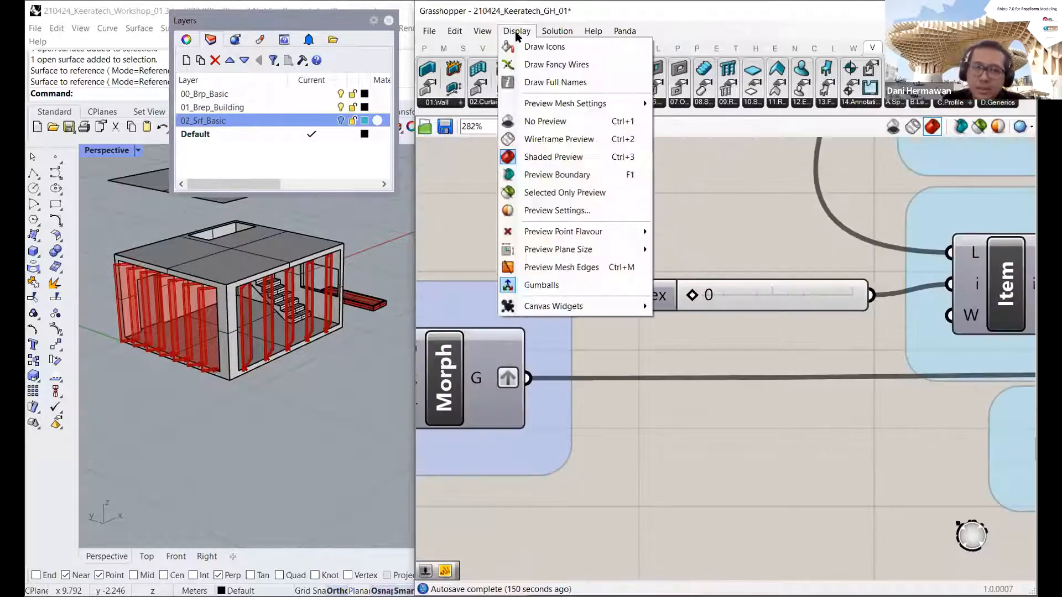
{"action": "left_click", "coordinate": [543, 32]}
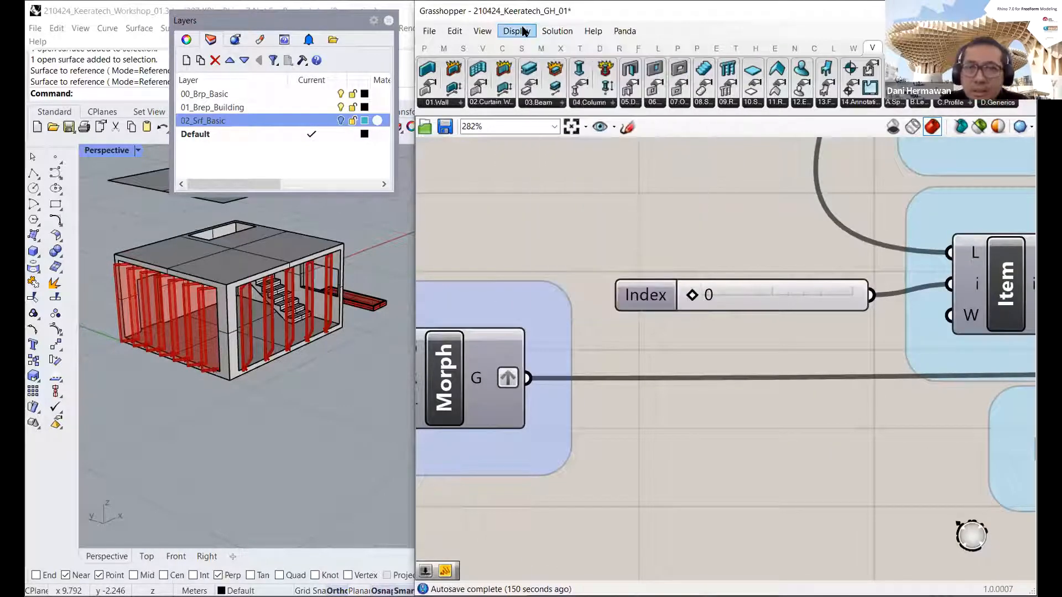
{"action": "left_click", "coordinate": [522, 32]}
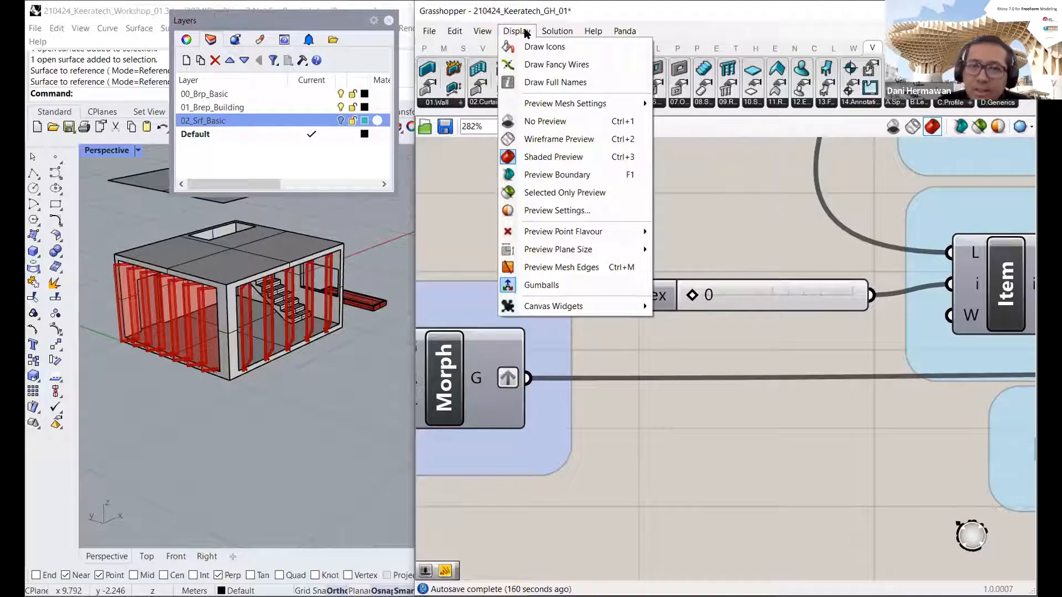
{"action": "left_click", "coordinate": [532, 67]}
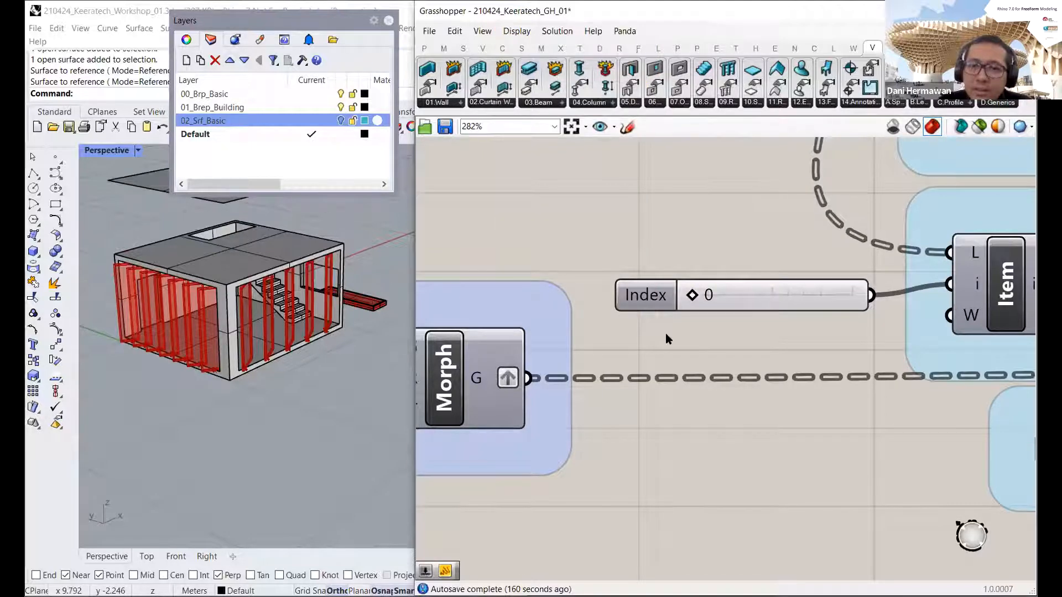
{"action": "scroll", "coordinate": [665, 333], "scroll_direction": "down", "scroll_amount": 5}
{"action": "scroll", "coordinate": [675, 348], "scroll_direction": "down", "scroll_amount": 3}
{"action": "right_click_drag", "start_coordinate": [672, 359], "coordinate": [674, 350]}
{"action": "scroll", "coordinate": [674, 349], "scroll_direction": "up", "scroll_amount": 3}
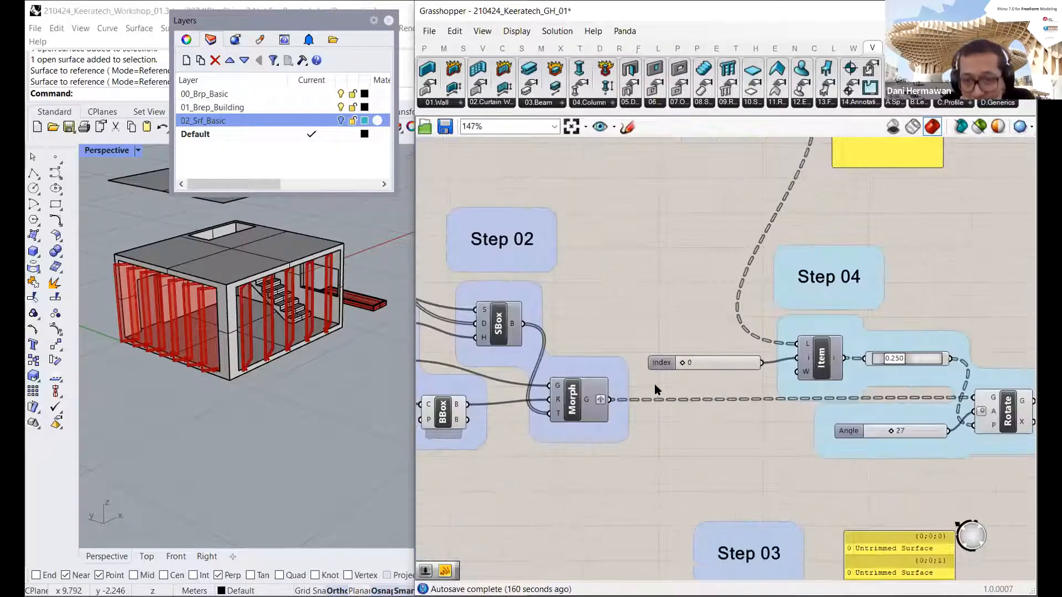
Step: Examine the Step 02 Morph output wire in the original definition and the Morph Geometry output data in the copied one
{"action": "right_click_drag", "start_coordinate": [630, 409], "coordinate": [608, 381]}
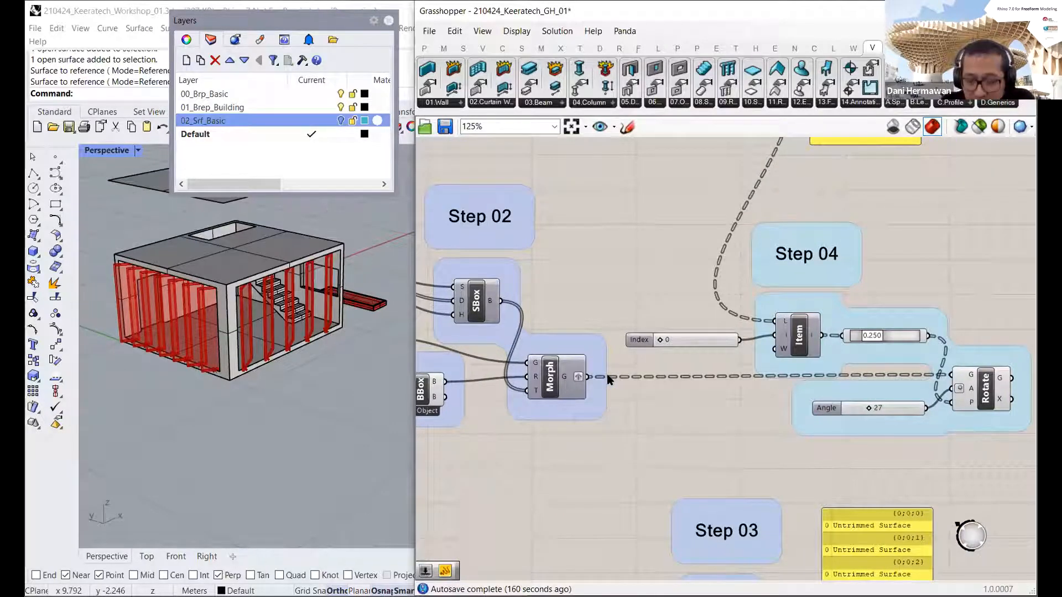
{"action": "scroll", "coordinate": [590, 374], "scroll_direction": "up", "scroll_amount": 2}
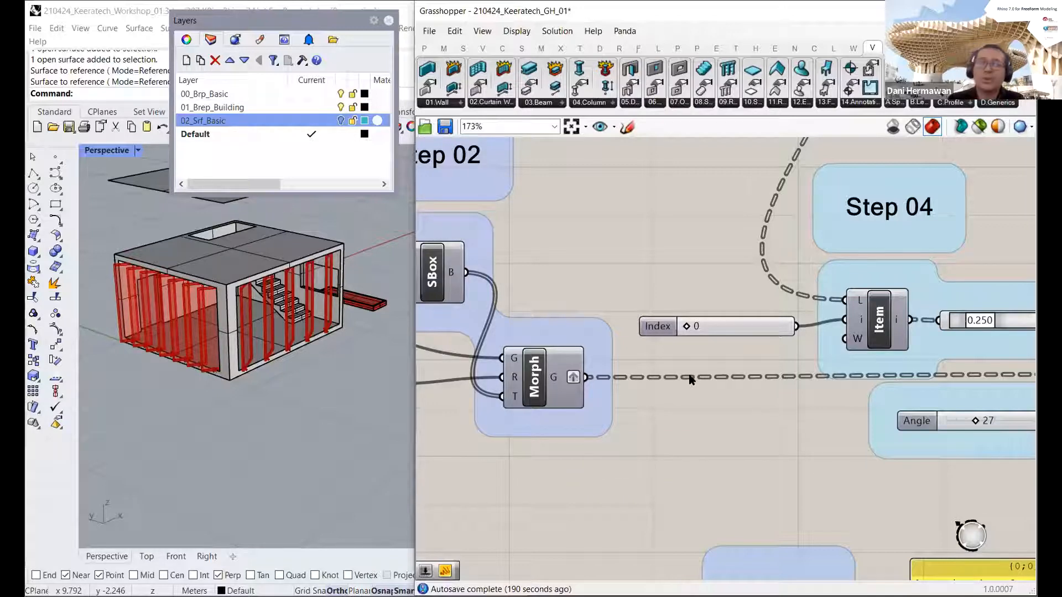
{"action": "scroll", "coordinate": [675, 251], "scroll_direction": "down", "scroll_amount": 5}
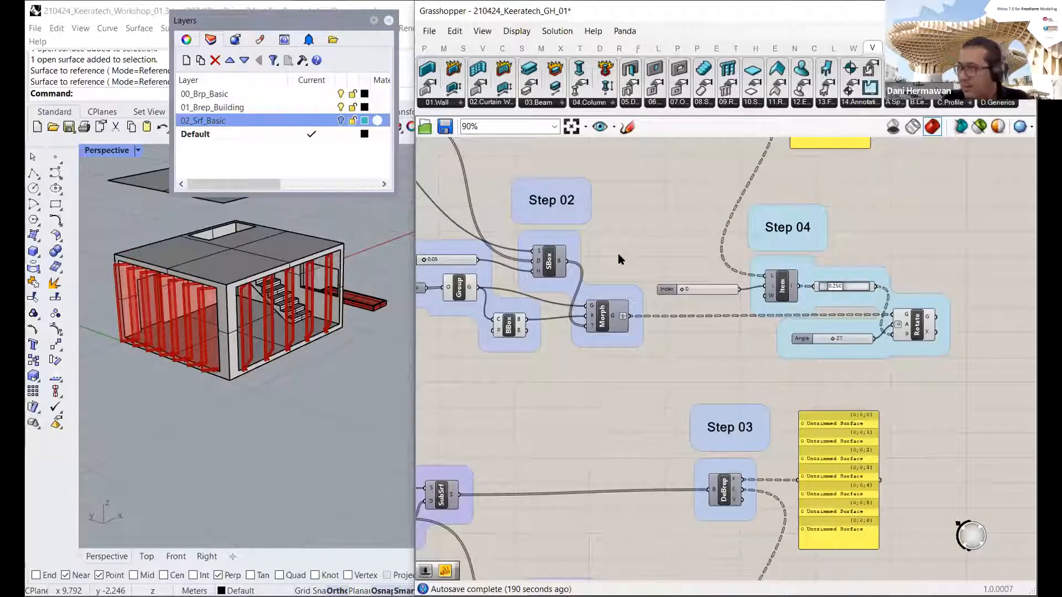
{"action": "scroll", "coordinate": [593, 364], "scroll_direction": "down", "scroll_amount": 2}
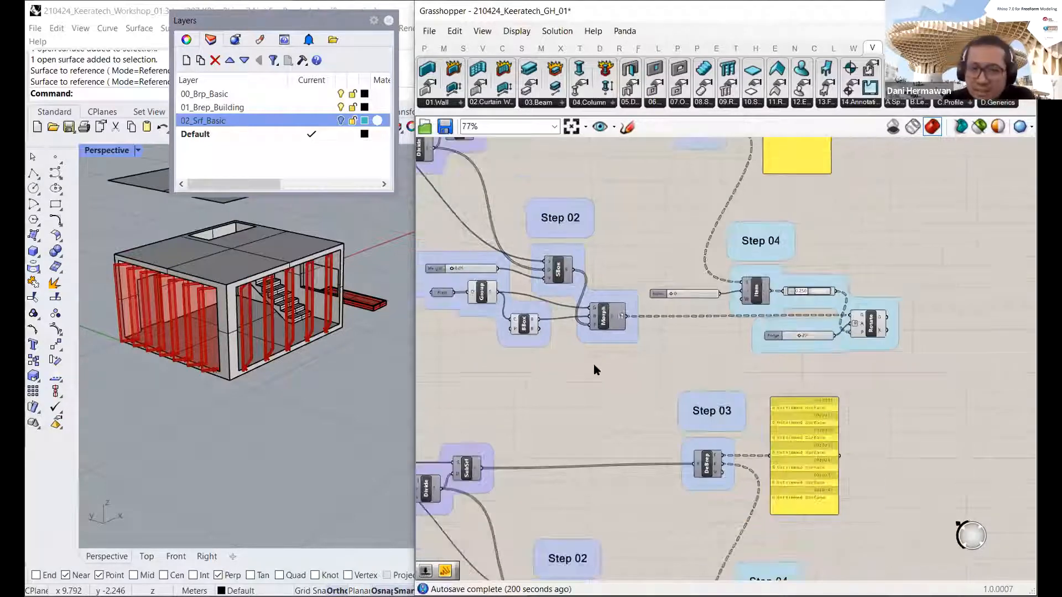
{"action": "right_click_drag", "start_coordinate": [638, 284], "coordinate": [686, 270]}
{"action": "right_click_drag", "start_coordinate": [689, 391], "coordinate": [682, 380]}
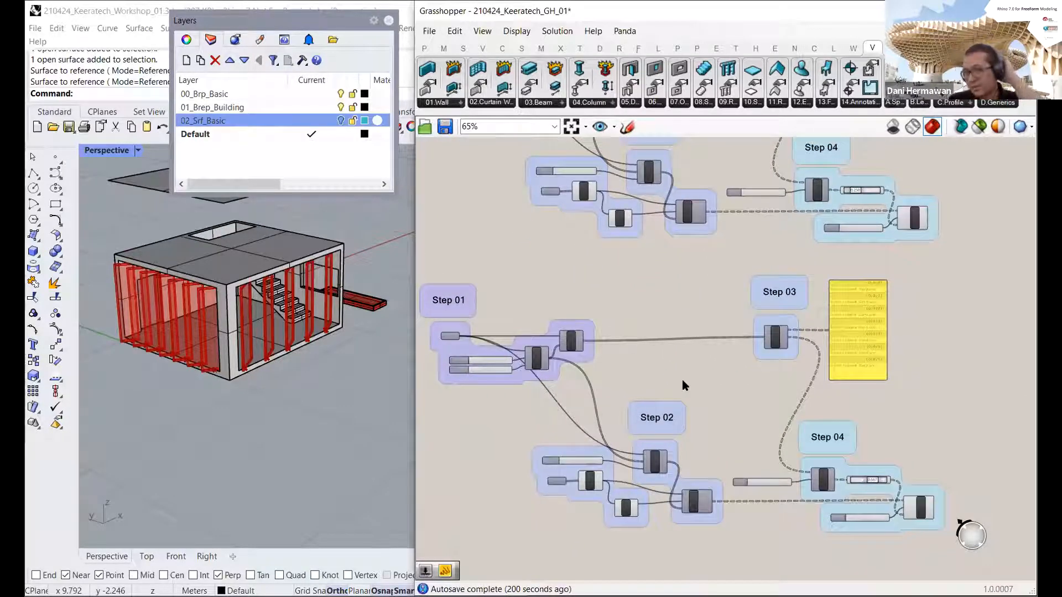
{"action": "scroll", "coordinate": [718, 489], "scroll_direction": "up", "scroll_amount": 2}
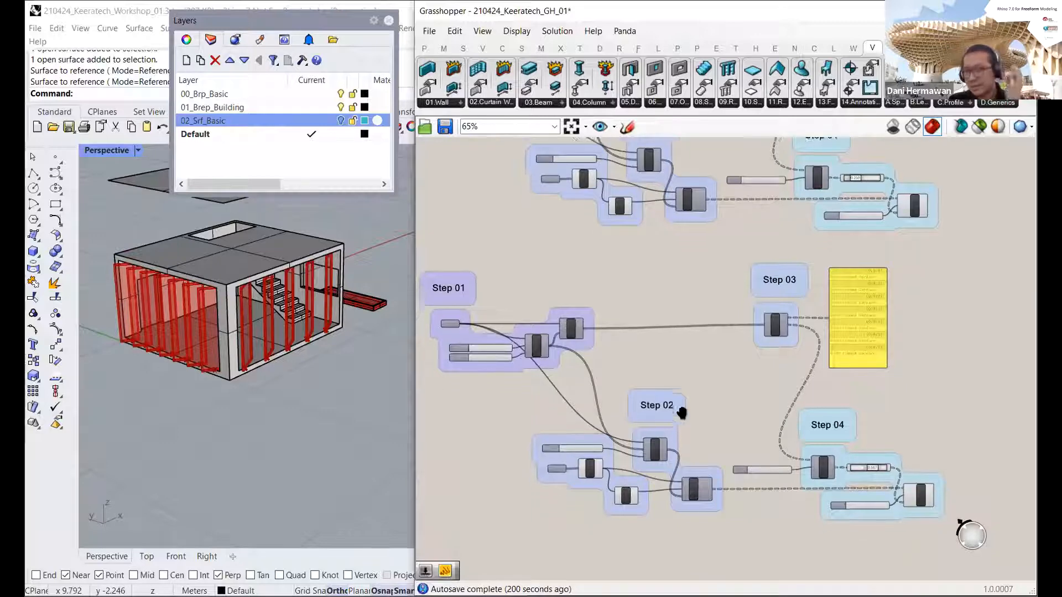
{"action": "scroll", "coordinate": [718, 485], "scroll_direction": "up", "scroll_amount": 5}
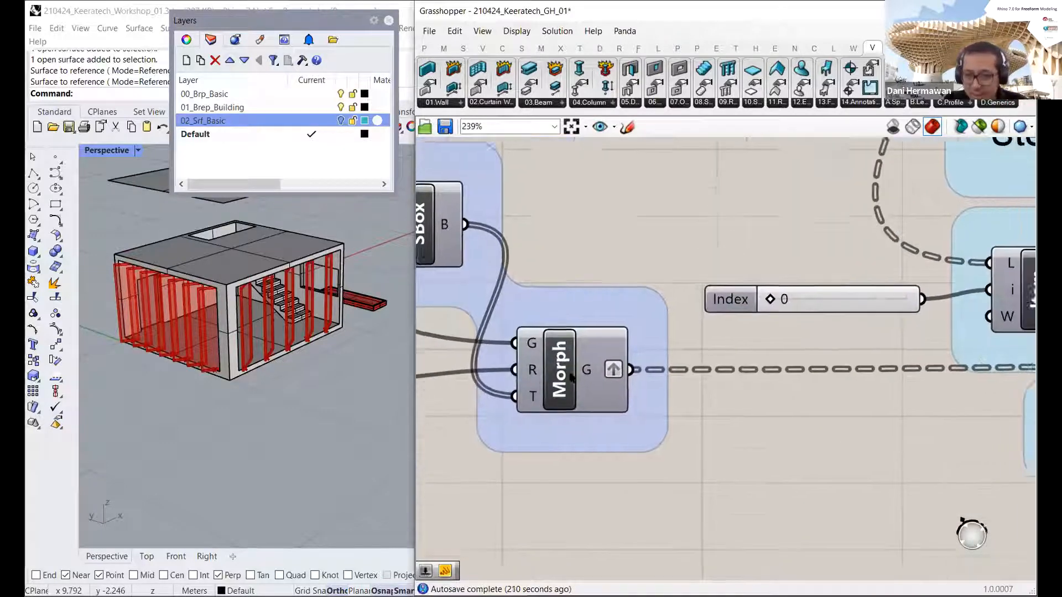
{"action": "mouse_move", "coordinate": [533, 345]}
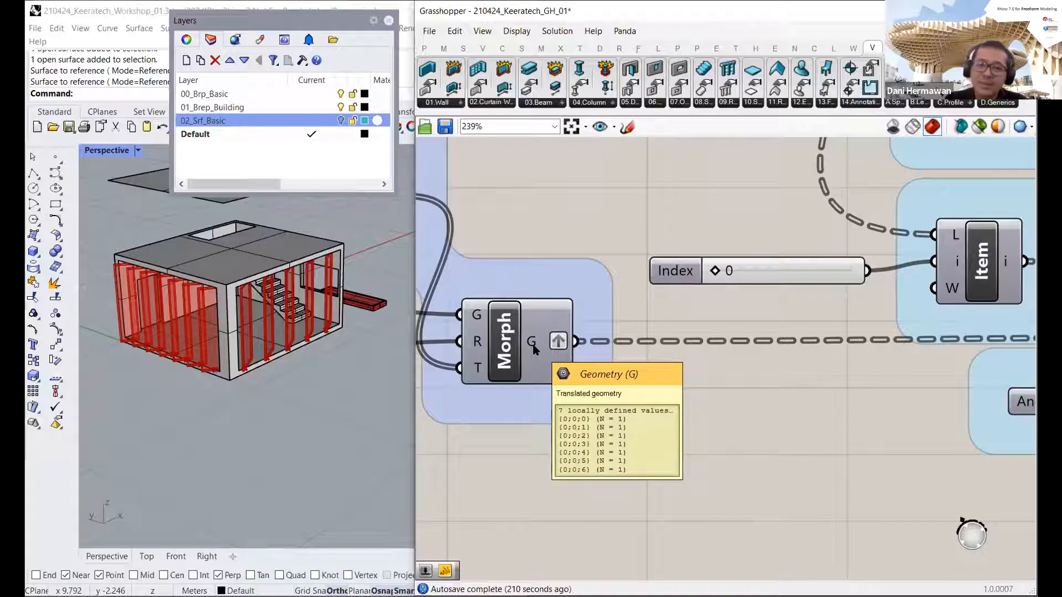
{"action": "scroll", "coordinate": [534, 348], "scroll_direction": "down", "scroll_amount": 3}
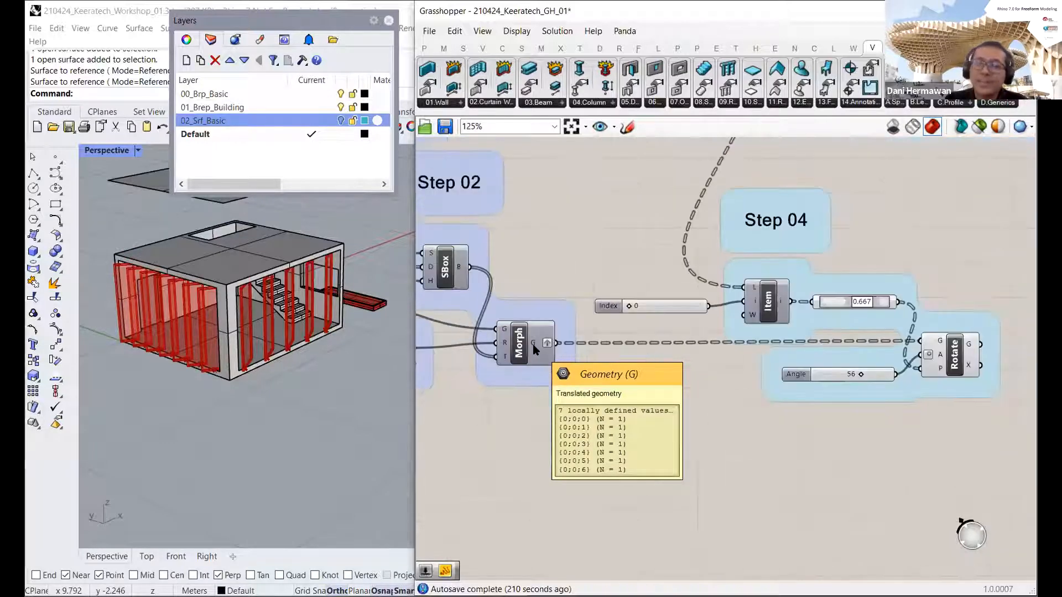
{"action": "right_click_drag", "start_coordinate": [535, 349], "coordinate": [575, 372]}
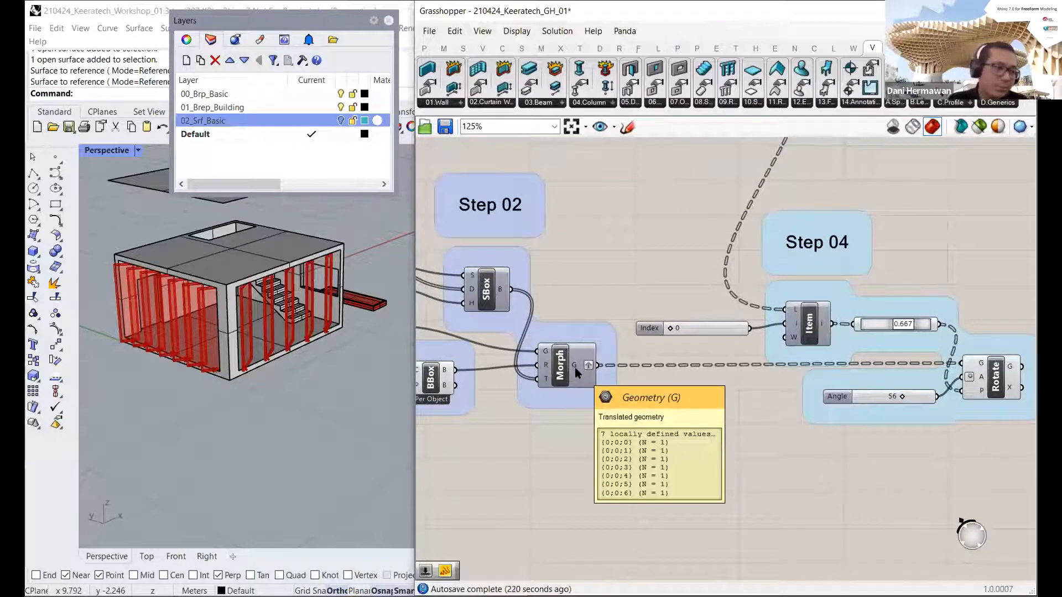
Step: Review the connections from Step 01 through Step 04 across the original and the copied fin definitions
{"action": "scroll", "coordinate": [575, 368], "scroll_direction": "down", "scroll_amount": 5}
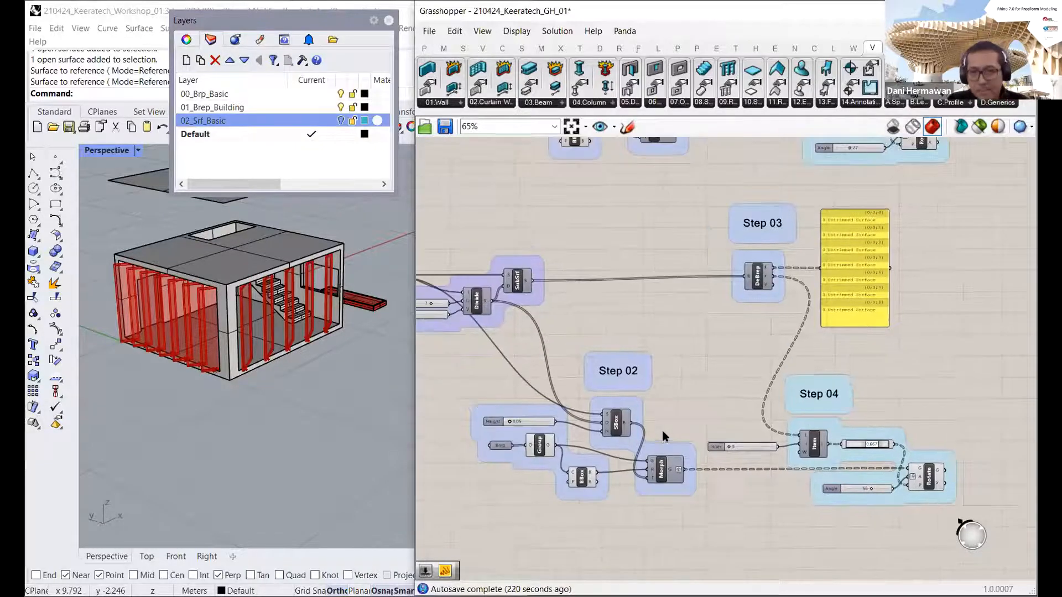
{"action": "scroll", "coordinate": [658, 378], "scroll_direction": "down", "scroll_amount": 2}
{"action": "right_click_drag", "start_coordinate": [657, 373], "coordinate": [662, 409]}
{"action": "scroll", "coordinate": [658, 409], "scroll_direction": "up", "scroll_amount": 1}
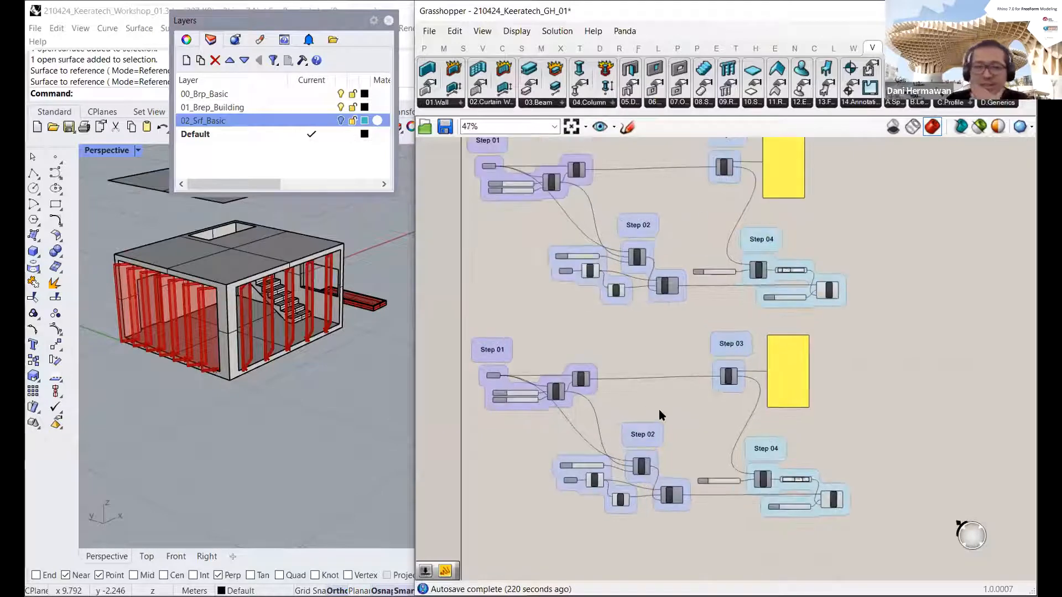
{"action": "scroll", "coordinate": [659, 409], "scroll_direction": "up", "scroll_amount": 1}
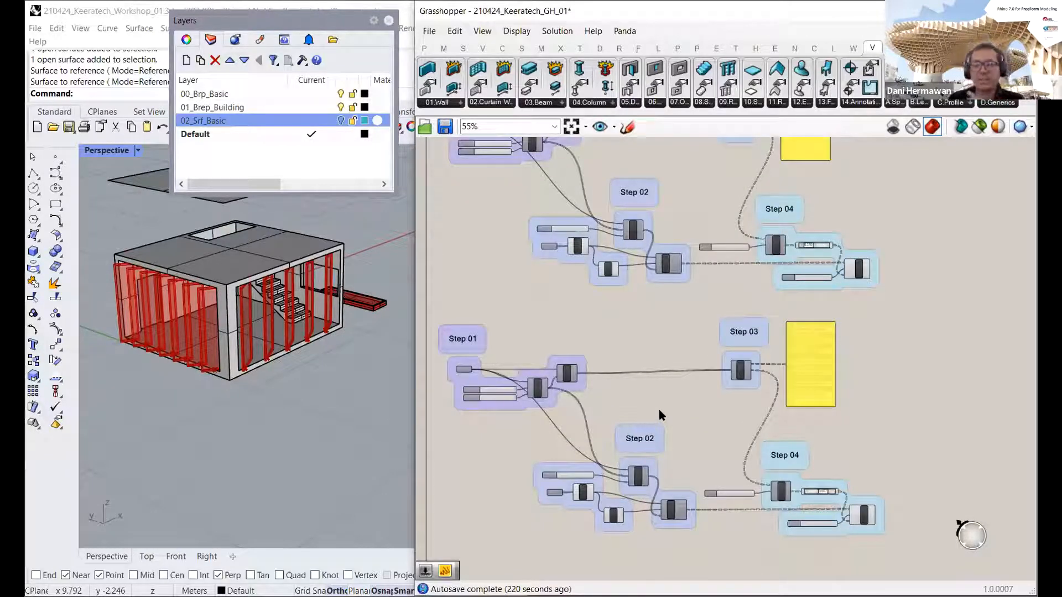
{"action": "right_click_drag", "start_coordinate": [655, 432], "coordinate": [665, 388]}
{"action": "scroll", "coordinate": [680, 406], "scroll_direction": "up", "scroll_amount": 1}
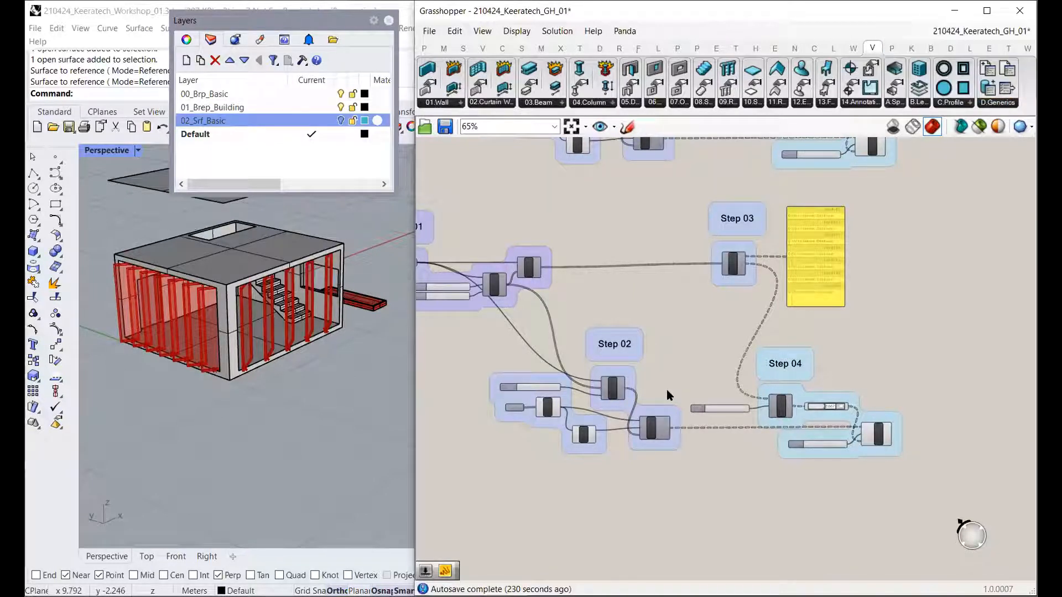
{"action": "right_click_drag", "start_coordinate": [666, 389], "coordinate": [708, 389]}
{"action": "scroll", "coordinate": [729, 468], "scroll_direction": "down", "scroll_amount": 1}
{"action": "scroll", "coordinate": [718, 449], "scroll_direction": "up", "scroll_amount": 2}
{"action": "right_click_drag", "start_coordinate": [719, 448], "coordinate": [670, 335]}
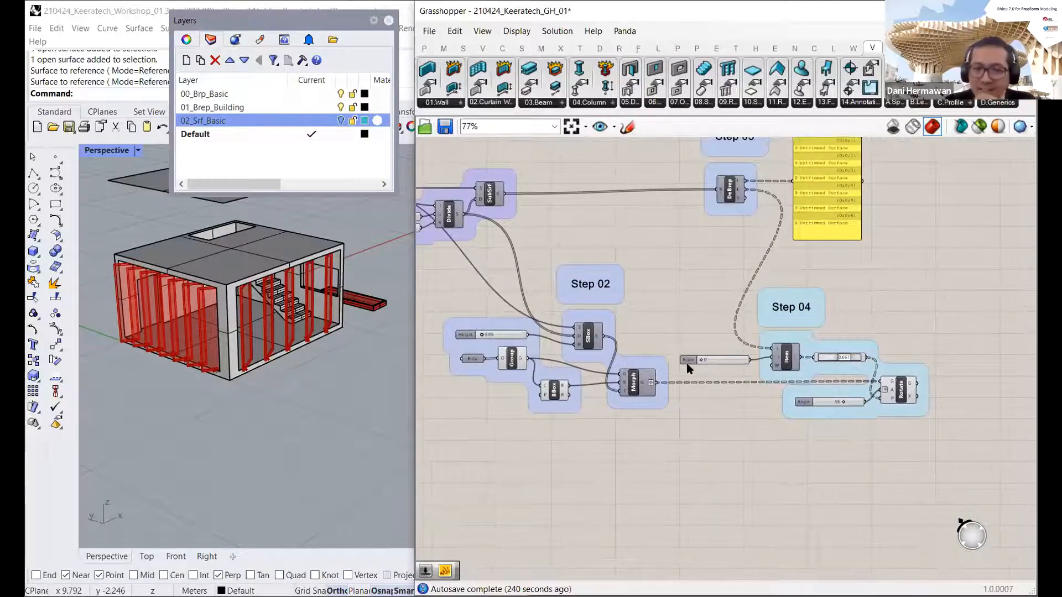
{"action": "scroll", "coordinate": [688, 369], "scroll_direction": "up", "scroll_amount": 1}
{"action": "scroll", "coordinate": [688, 369], "scroll_direction": "down", "scroll_amount": 3}
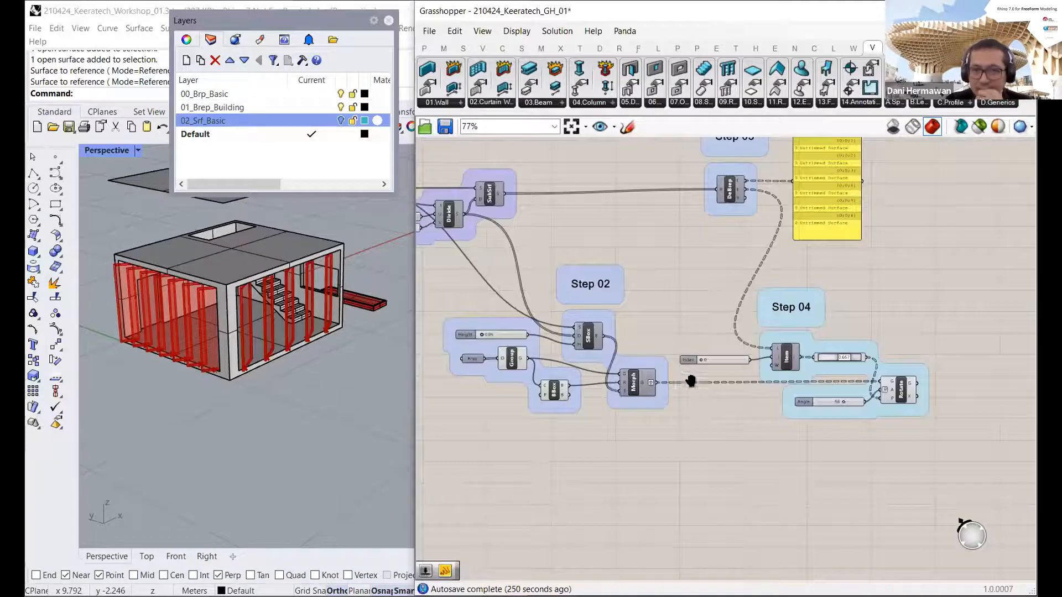
{"action": "right_click_drag", "start_coordinate": [669, 367], "coordinate": [704, 446]}
{"action": "right_click_drag", "start_coordinate": [694, 400], "coordinate": [706, 433]}
{"action": "scroll", "coordinate": [705, 406], "scroll_direction": "down", "scroll_amount": 1}
{"action": "right_click_drag", "start_coordinate": [705, 374], "coordinate": [704, 417]}
{"action": "scroll", "coordinate": [652, 338], "scroll_direction": "down", "scroll_amount": 1}
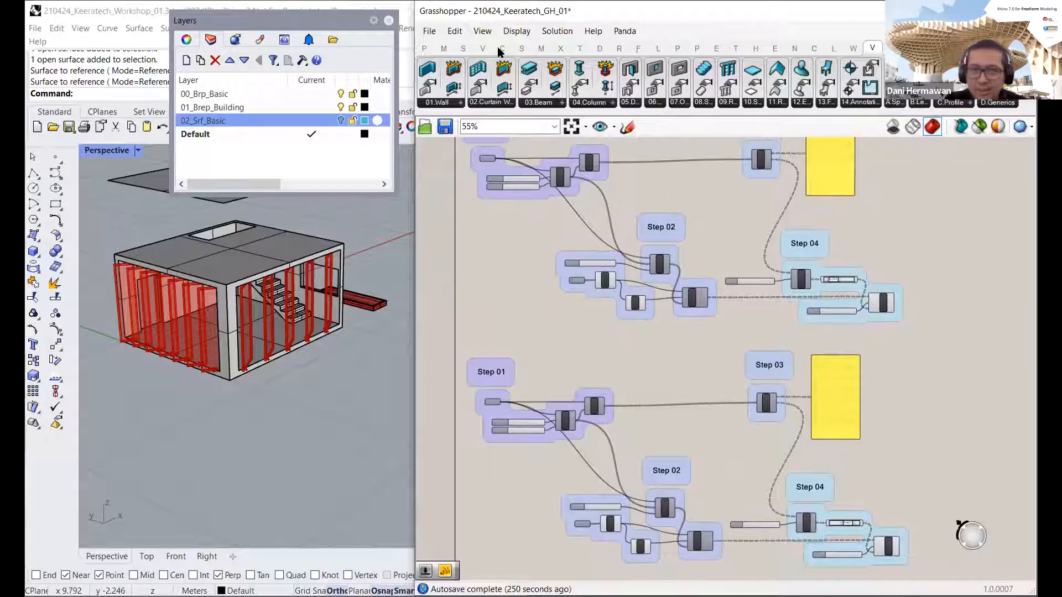
Step: Save the 210424_Keeratech_GH_01 definition
{"action": "left_click", "coordinate": [430, 32]}
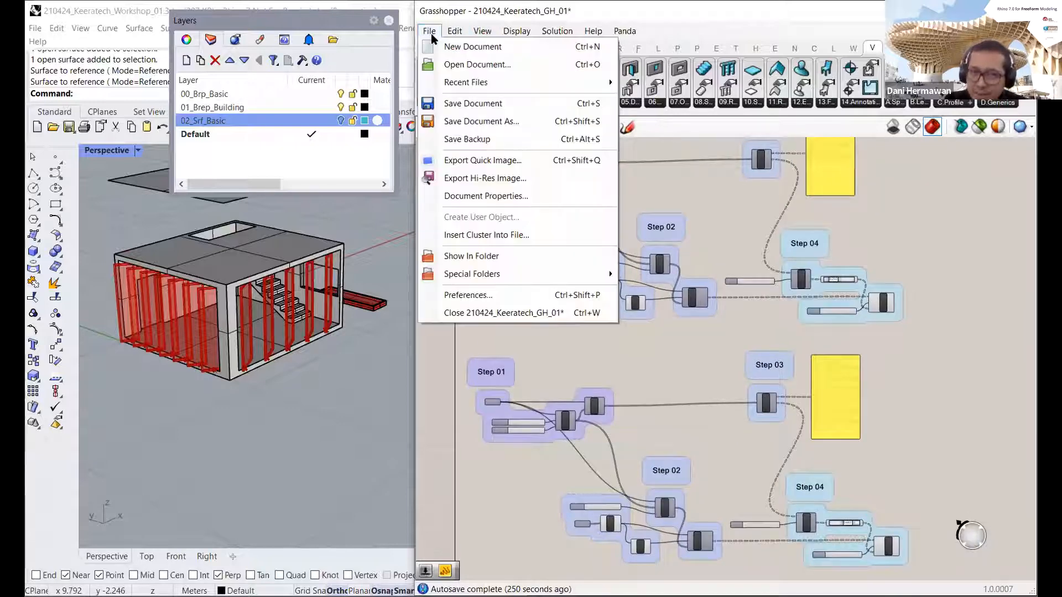
{"action": "left_click", "coordinate": [458, 103]}
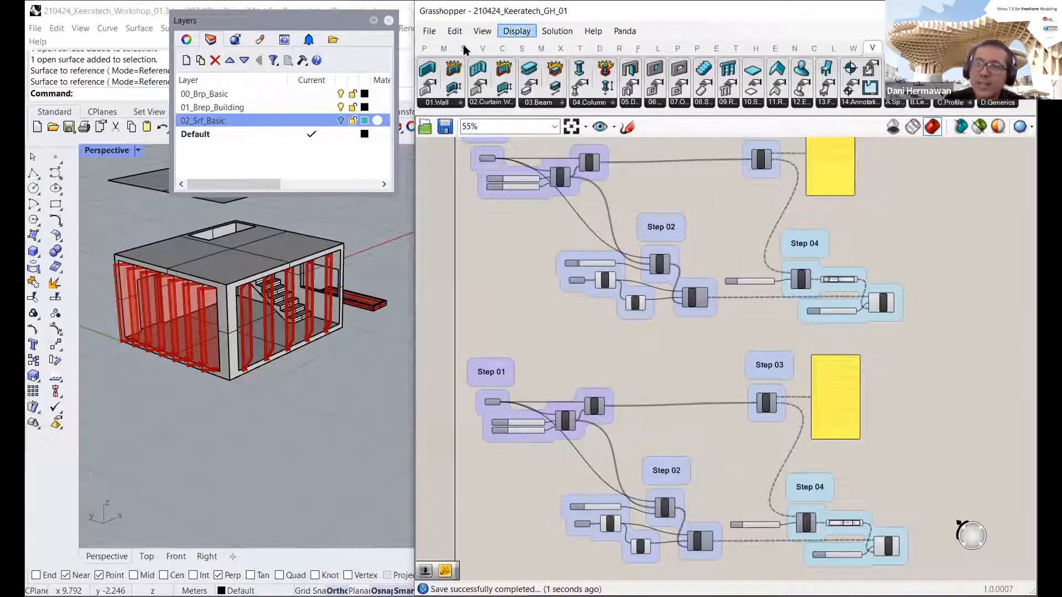
{"action": "left_click", "coordinate": [424, 48]}
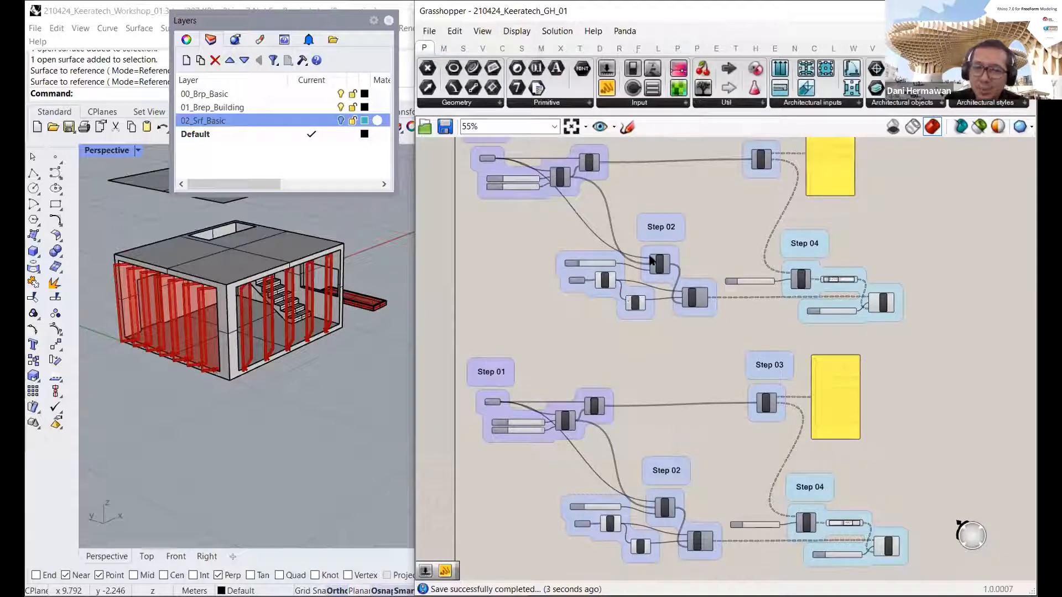
Step: Open the definition 210424_Keeratech_GH_02.gh from the WorkshopMaterial folder
{"action": "left_click", "coordinate": [430, 31]}
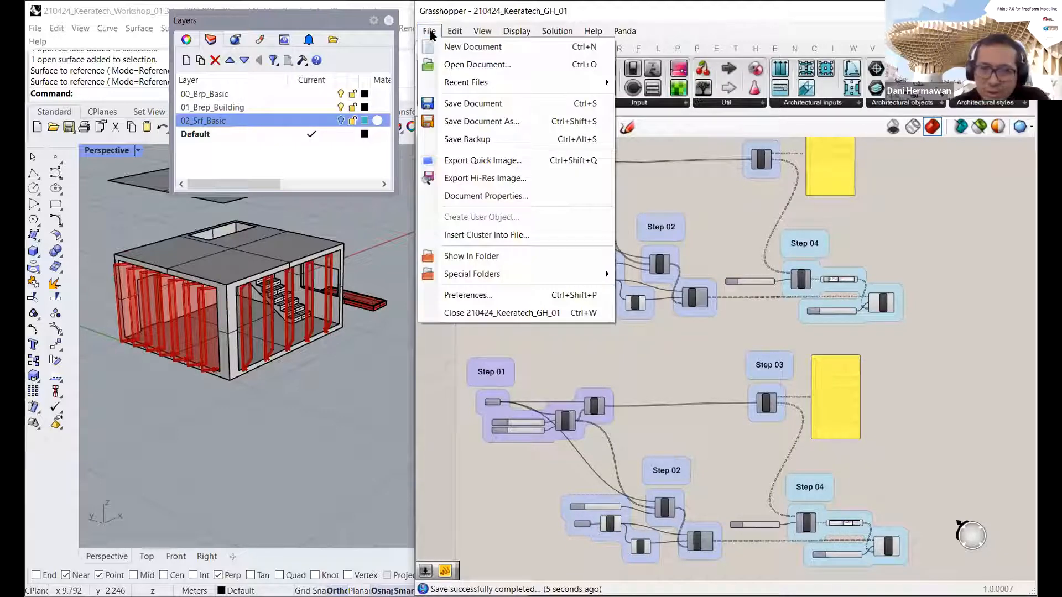
{"action": "left_click", "coordinate": [444, 65]}
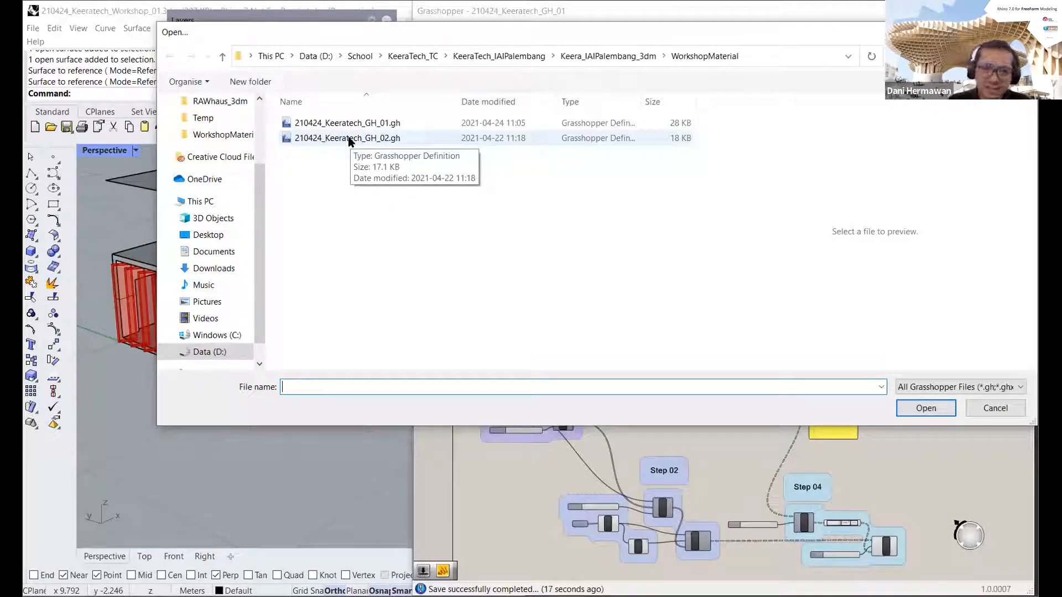
{"action": "left_click", "coordinate": [350, 142]}
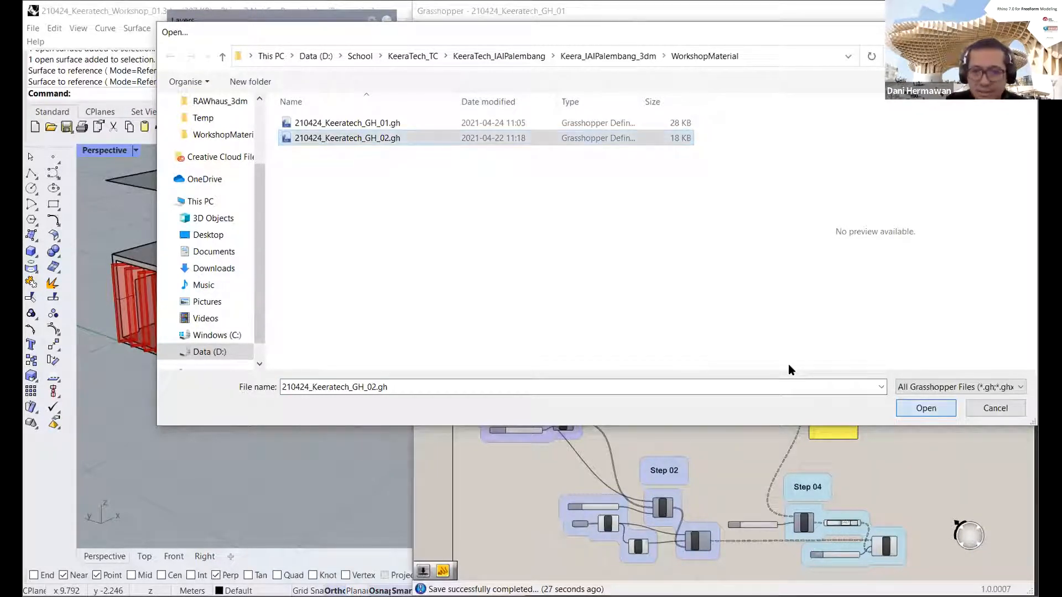
{"action": "key", "text": "Return"}
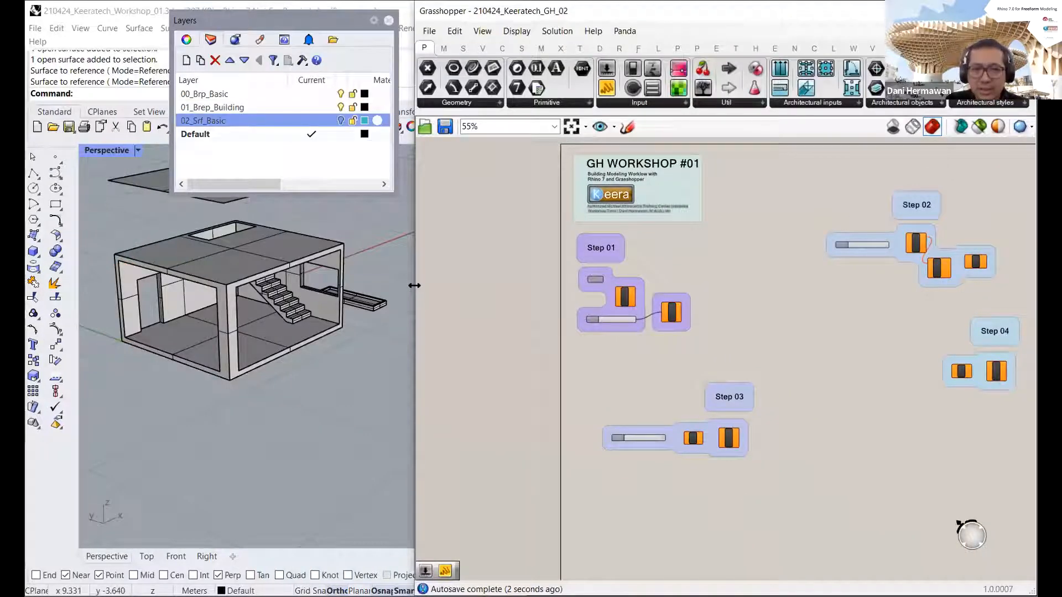
Step: Widen the Rhino window beside Grasshopper and inspect the flat surface above the building from several angles
{"action": "left_click_drag", "start_coordinate": [414, 286], "coordinate": [531, 285]}
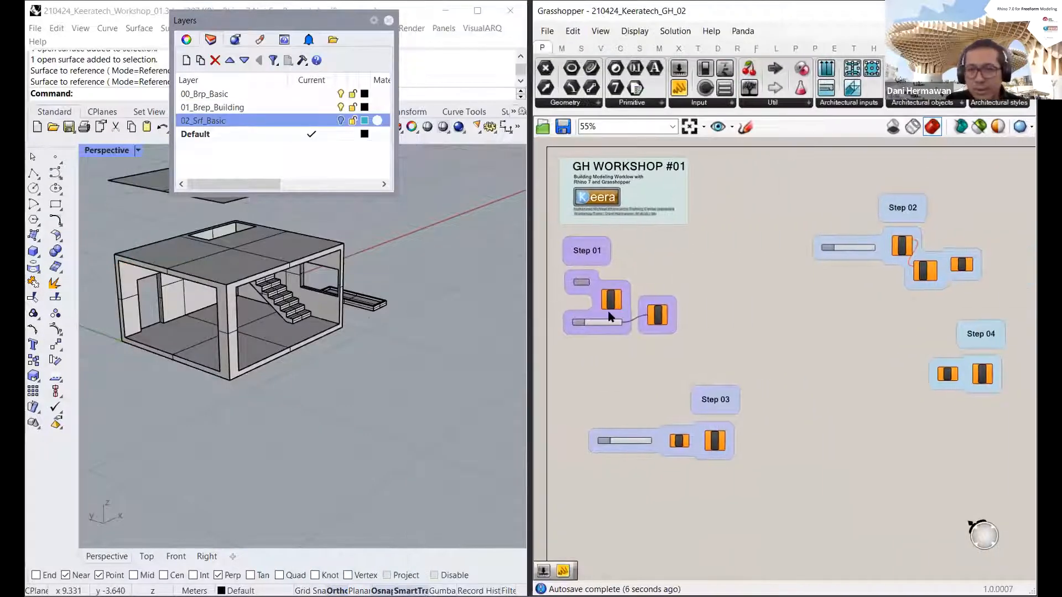
{"action": "scroll", "coordinate": [334, 328], "scroll_direction": "up", "scroll_amount": 5}
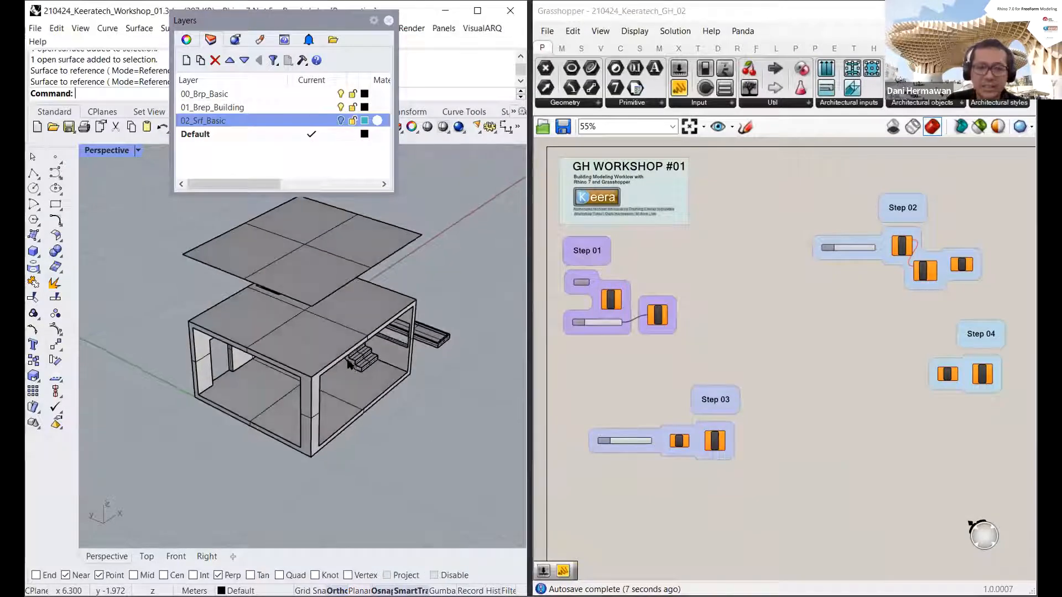
{"action": "right_click_drag", "start_coordinate": [343, 313], "coordinate": [359, 334]}
{"action": "scroll", "coordinate": [339, 379], "scroll_direction": "down", "scroll_amount": 3}
{"action": "right_click_drag", "start_coordinate": [339, 379], "coordinate": [311, 275]}
{"action": "scroll", "coordinate": [323, 293], "scroll_direction": "up", "scroll_amount": 6}
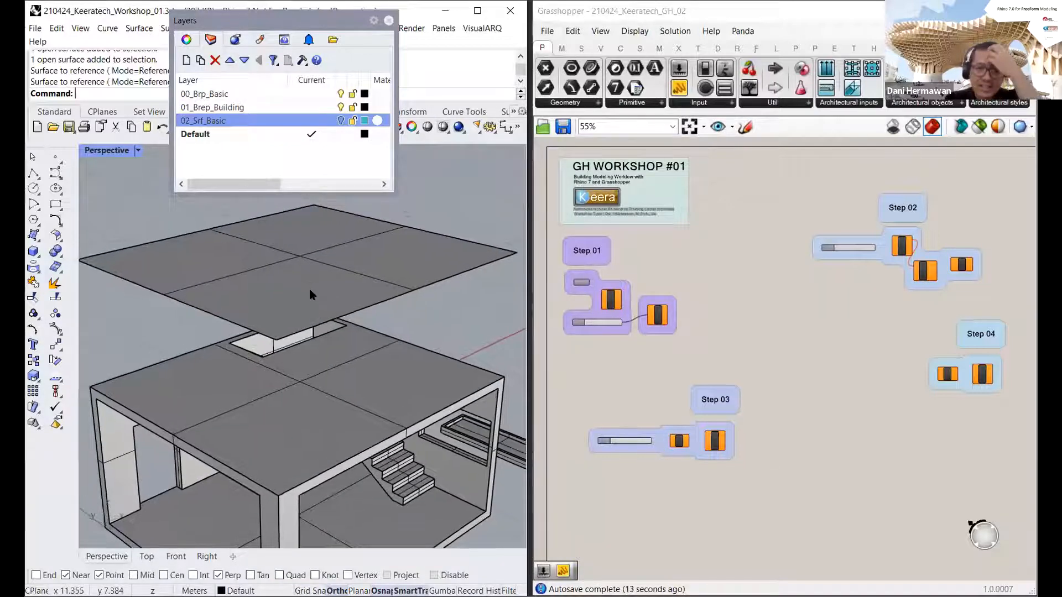
{"action": "scroll", "coordinate": [294, 286], "scroll_direction": "down", "scroll_amount": 5}
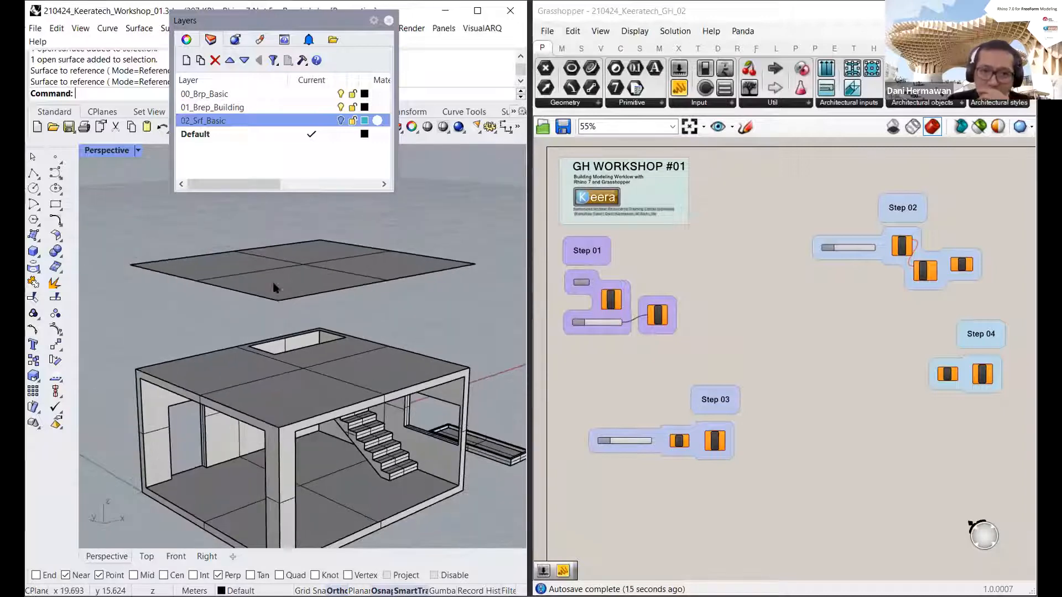
Step: Reference the flat surface above the building in the Step 01 Srf parameter, and clear the Rhino selection
{"action": "left_click", "coordinate": [249, 275]}
{"action": "right_click_drag", "start_coordinate": [249, 275], "coordinate": [254, 269]}
{"action": "mouse_move", "coordinate": [254, 266]}
{"action": "right_mouse_down"}
{"action": "mouse_move", "coordinate": [288, 283]}
{"action": "mouse_move", "coordinate": [256, 272]}
{"action": "mouse_move", "coordinate": [263, 282]}
{"action": "right_mouse_up"}
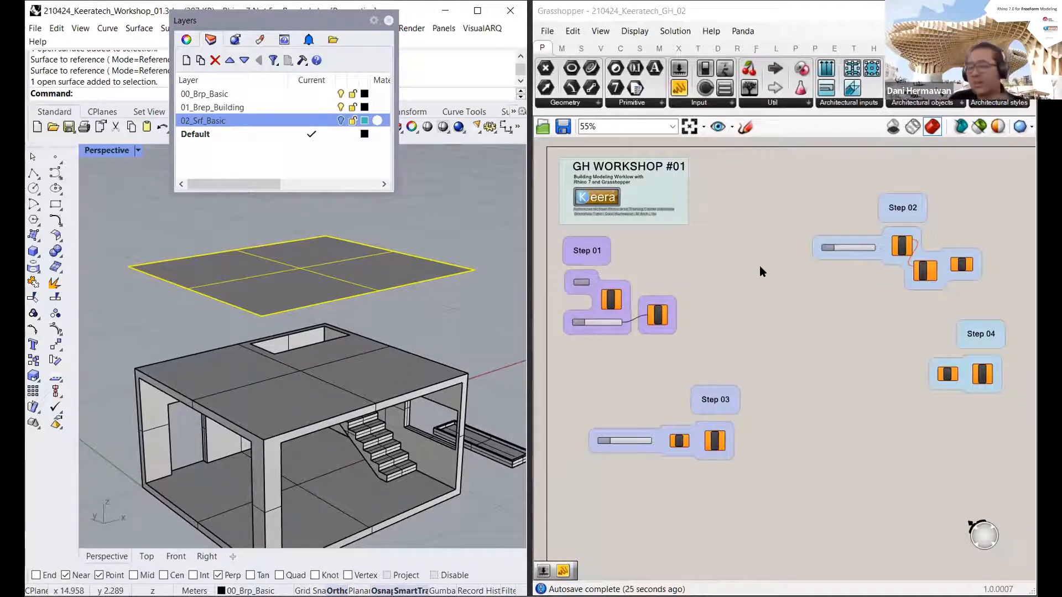
{"action": "scroll", "coordinate": [705, 291], "scroll_direction": "up", "scroll_amount": 5}
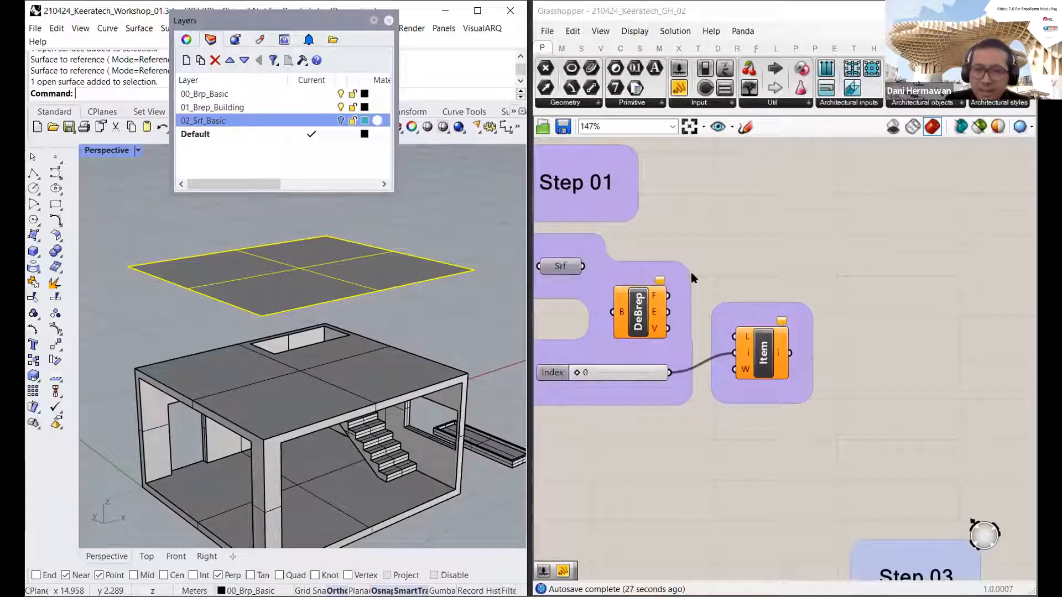
{"action": "left_click", "coordinate": [707, 283]}
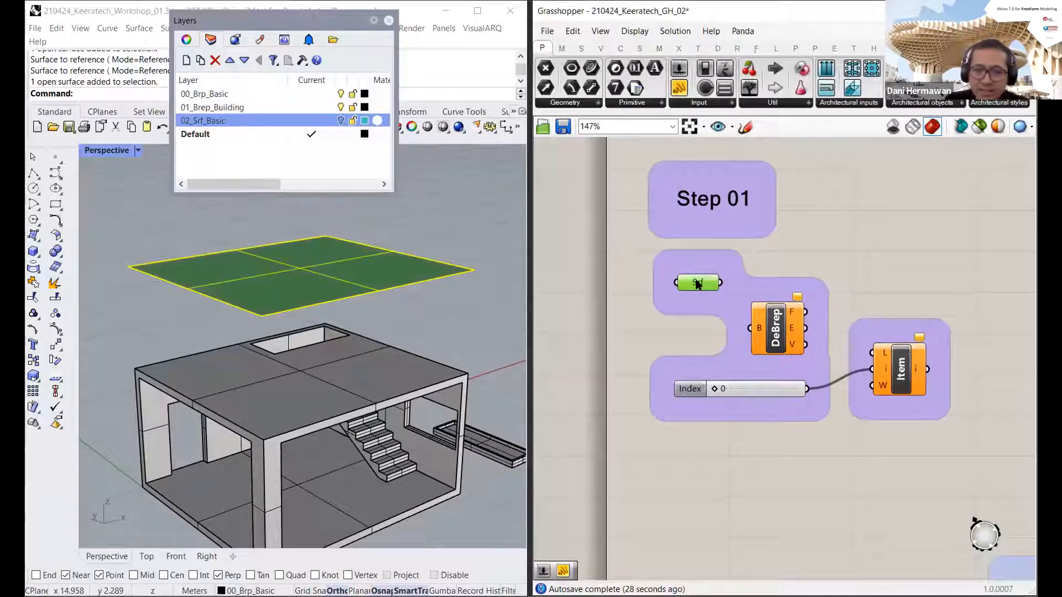
{"action": "left_click", "coordinate": [756, 276]}
{"action": "left_click", "coordinate": [700, 289]}
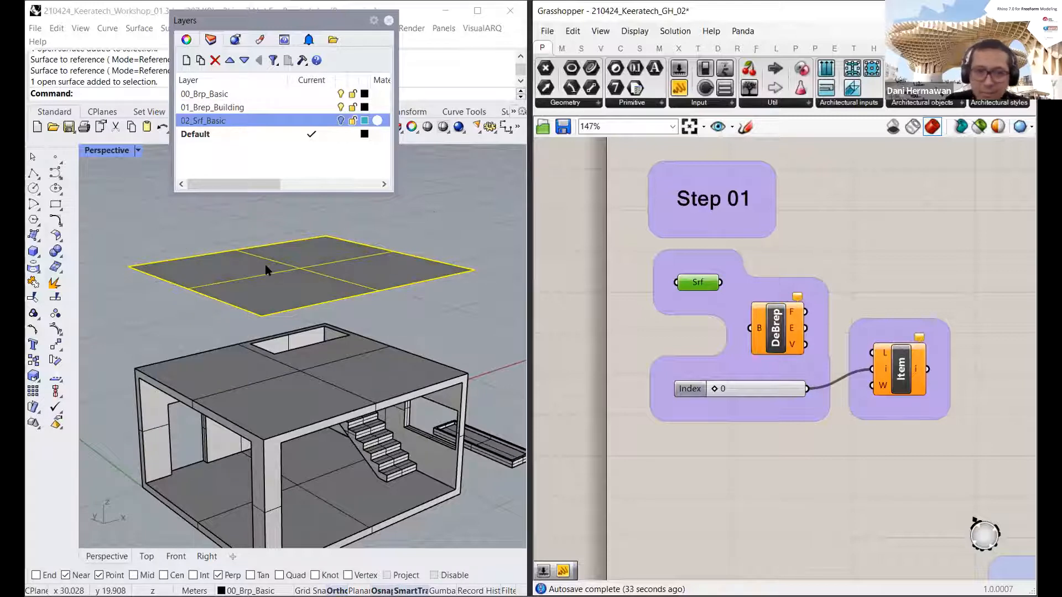
{"action": "left_click", "coordinate": [313, 287]}
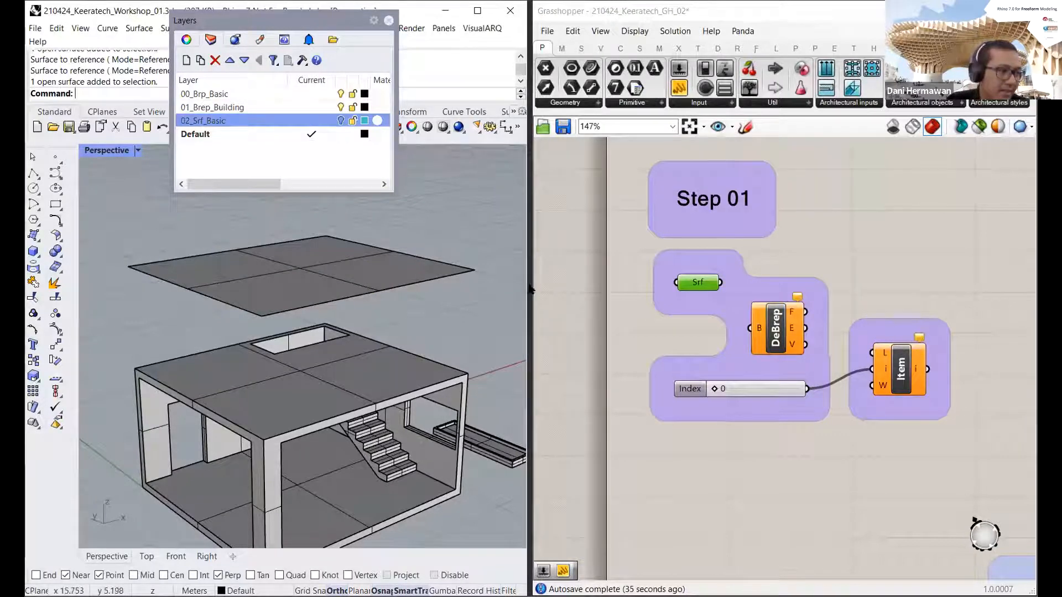
Step: Connect the Step 01 Srf parameter to the B input of DeBrep and select DeBrep to highlight its geometry
{"action": "left_click_drag", "start_coordinate": [720, 283], "coordinate": [754, 328]}
{"action": "right_click_drag", "start_coordinate": [763, 335], "coordinate": [741, 326]}
{"action": "left_click", "coordinate": [742, 326]}
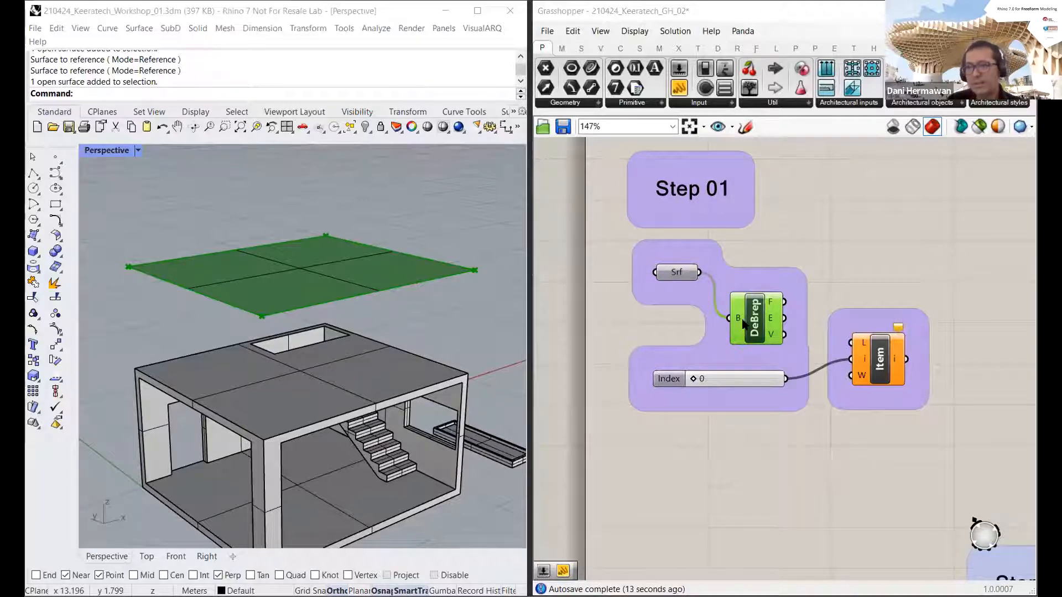
{"action": "right_click", "coordinate": [698, 308]}
{"action": "right_click_drag", "start_coordinate": [779, 304], "coordinate": [737, 291]}
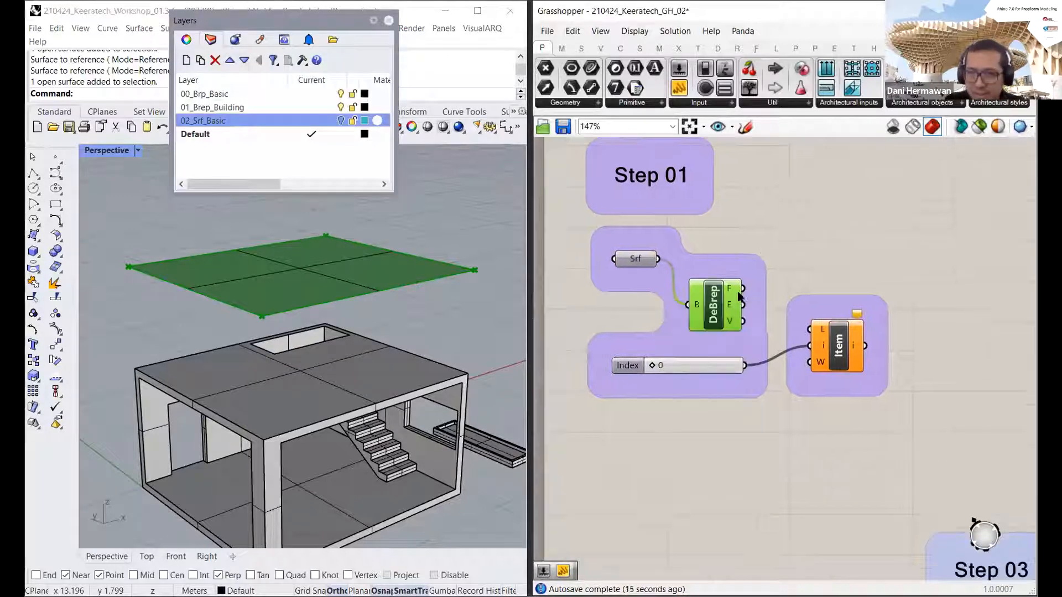
Step: Connect the E output of DeBrep to the L input of the Step 01 Item component and select Item to highlight its edge
{"action": "scroll", "coordinate": [738, 295], "scroll_direction": "up", "scroll_amount": 2}
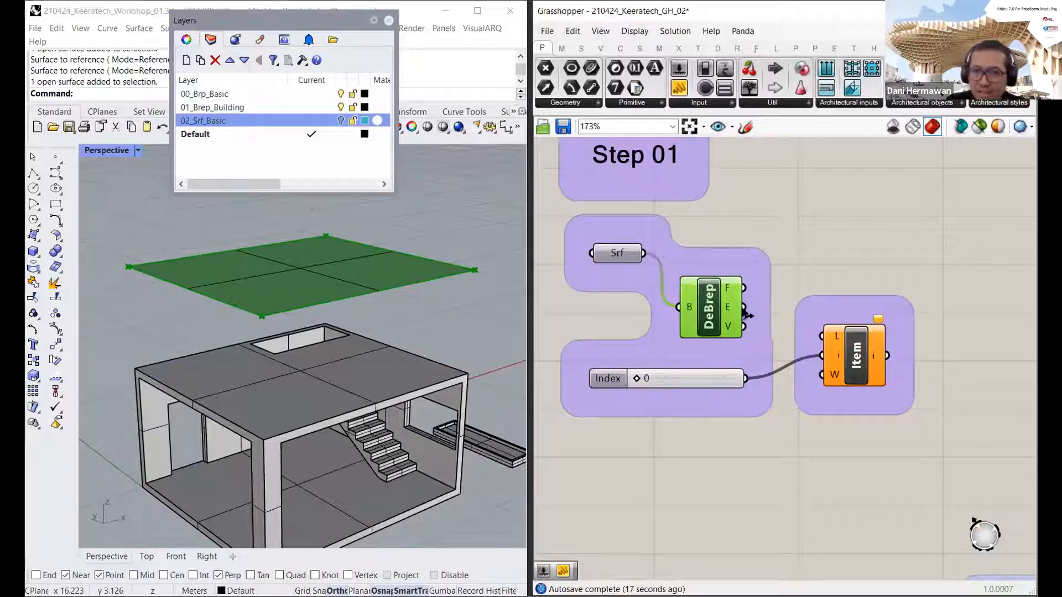
{"action": "left_click_drag", "start_coordinate": [737, 312], "coordinate": [821, 335]}
{"action": "right_click_drag", "start_coordinate": [355, 303], "coordinate": [387, 307]}
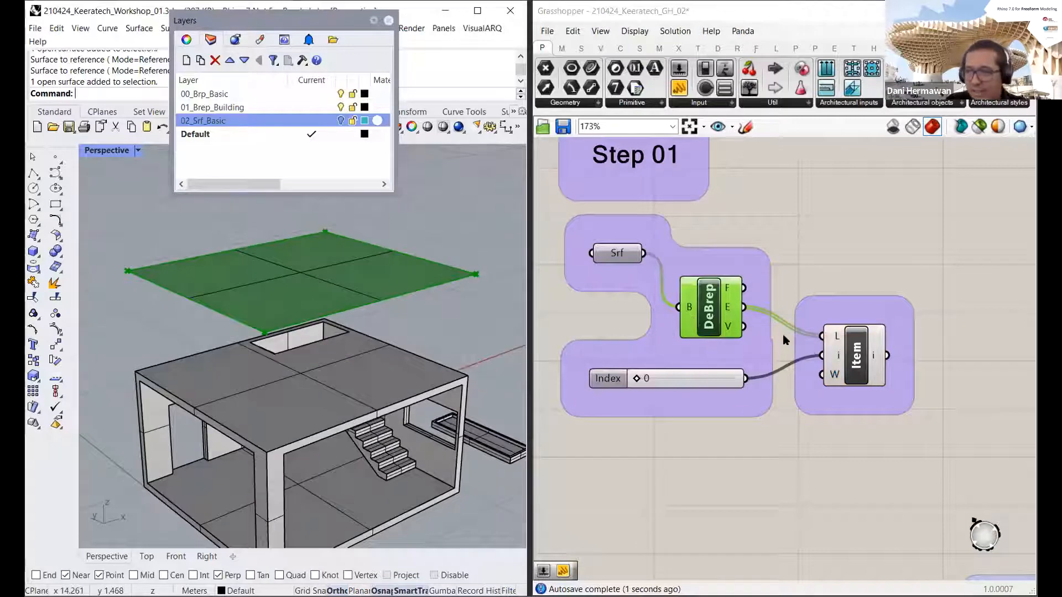
{"action": "right_click_drag", "start_coordinate": [440, 350], "coordinate": [363, 284]}
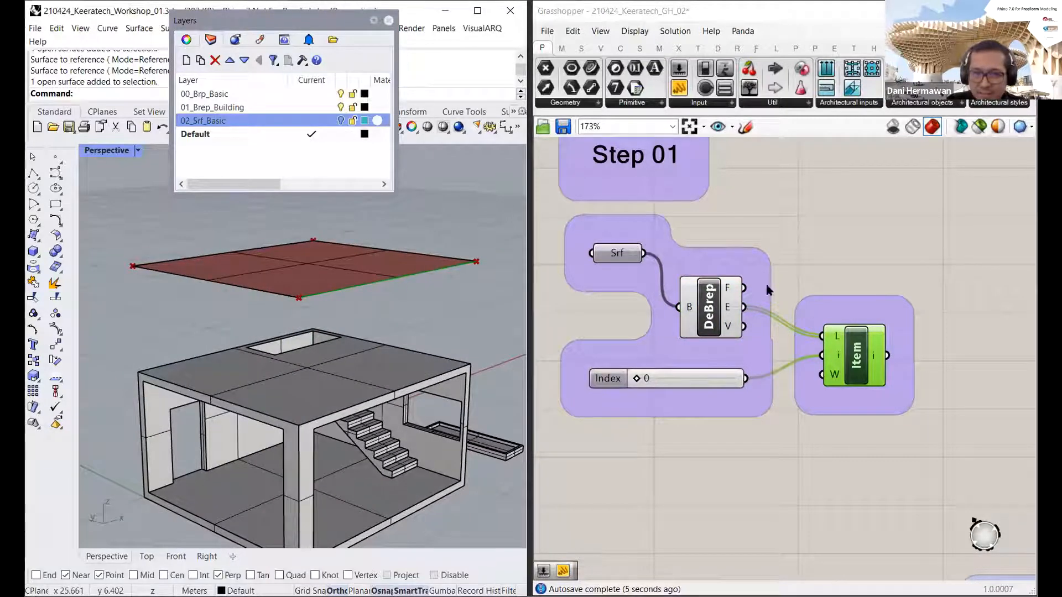
Step: Connect the output of the Step 01 Item component to the C input of Divide in Step 02
{"action": "scroll", "coordinate": [792, 324], "scroll_direction": "down", "scroll_amount": 3}
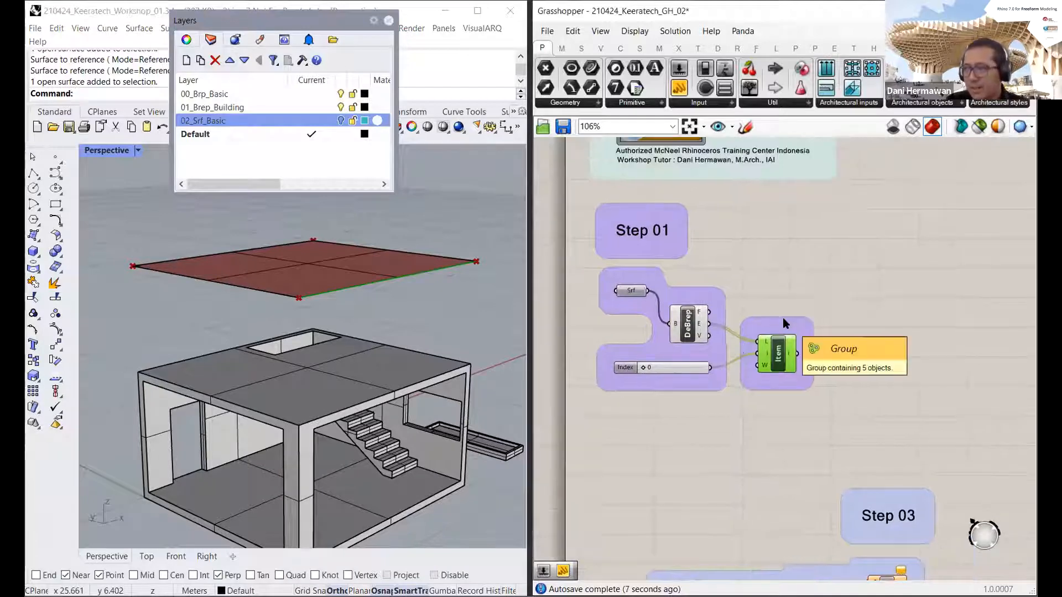
{"action": "right_click_drag", "start_coordinate": [782, 317], "coordinate": [638, 356]}
{"action": "scroll", "coordinate": [638, 356], "scroll_direction": "down", "scroll_amount": 2}
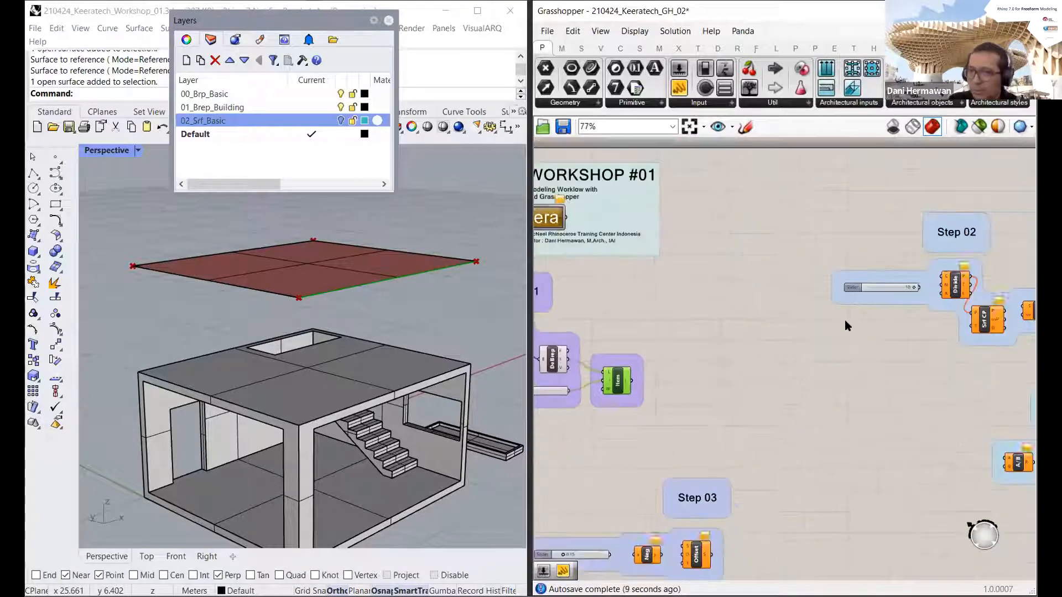
{"action": "right_click_drag", "start_coordinate": [860, 314], "coordinate": [700, 325]}
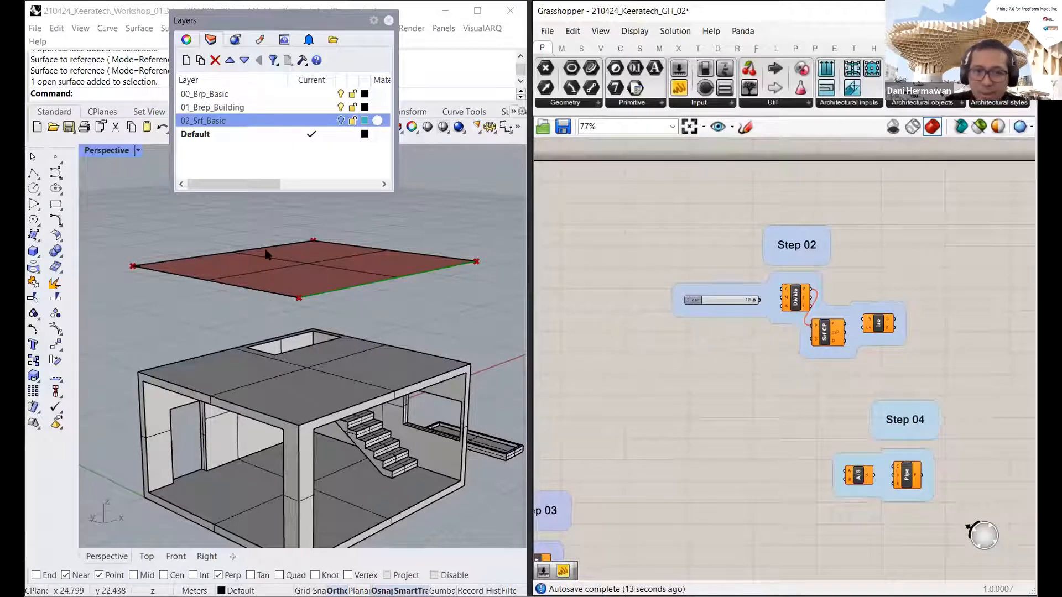
{"action": "right_click_drag", "start_coordinate": [312, 292], "coordinate": [225, 254]}
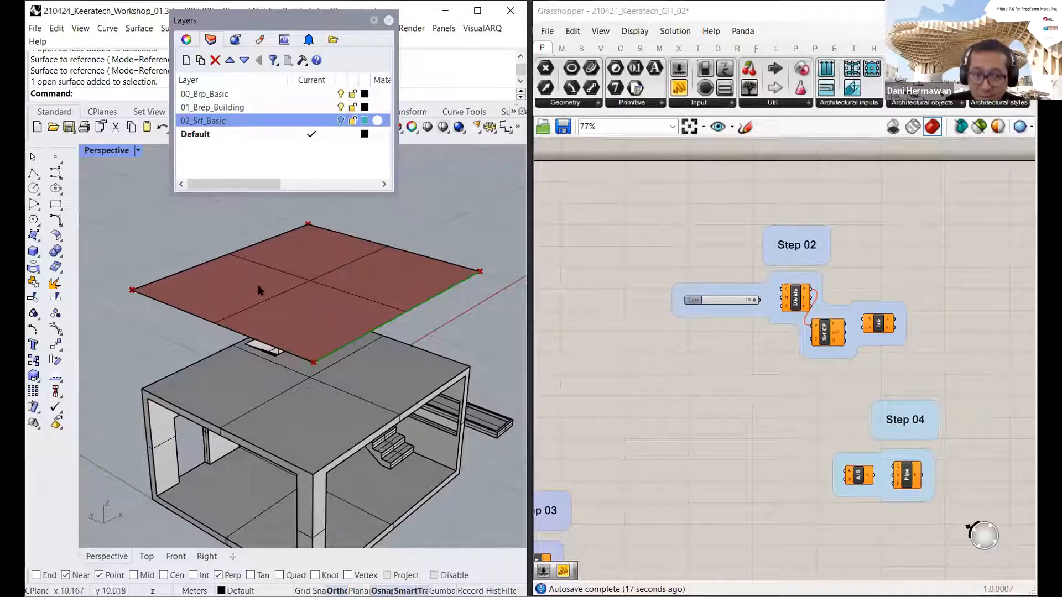
{"action": "right_click_drag", "start_coordinate": [741, 334], "coordinate": [832, 322]}
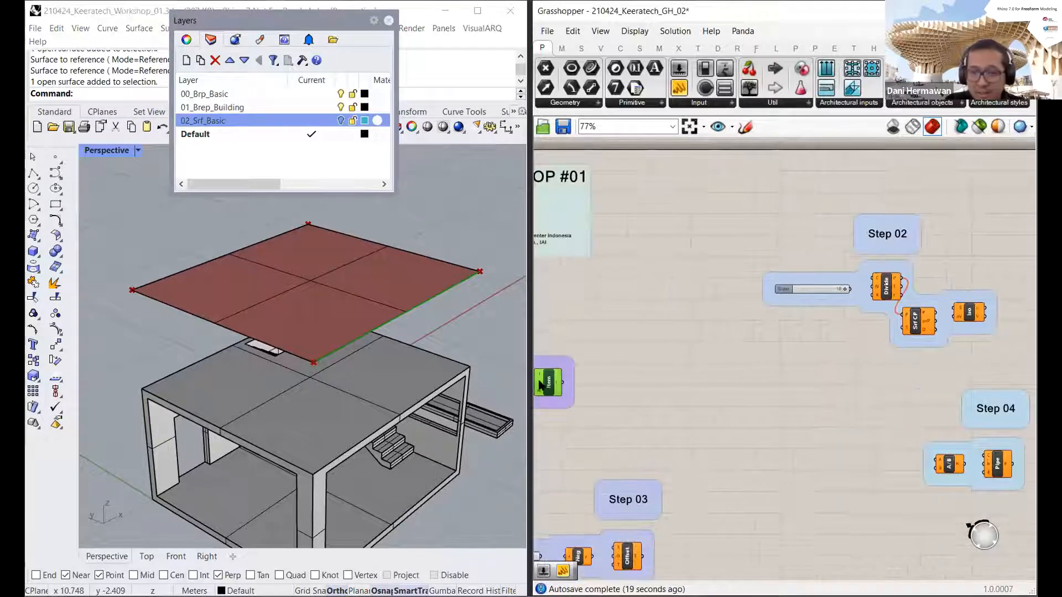
{"action": "left_click_drag", "start_coordinate": [564, 389], "coordinate": [900, 231]}
Step: Connect the Count slider, at 10, to the N input of the Divide component
{"action": "scroll", "coordinate": [862, 326], "scroll_direction": "up", "scroll_amount": 3}
{"action": "right_click_drag", "start_coordinate": [857, 249], "coordinate": [670, 294]}
{"action": "scroll", "coordinate": [670, 294], "scroll_direction": "up", "scroll_amount": 2}
{"action": "left_click_drag", "start_coordinate": [721, 288], "coordinate": [663, 296]}
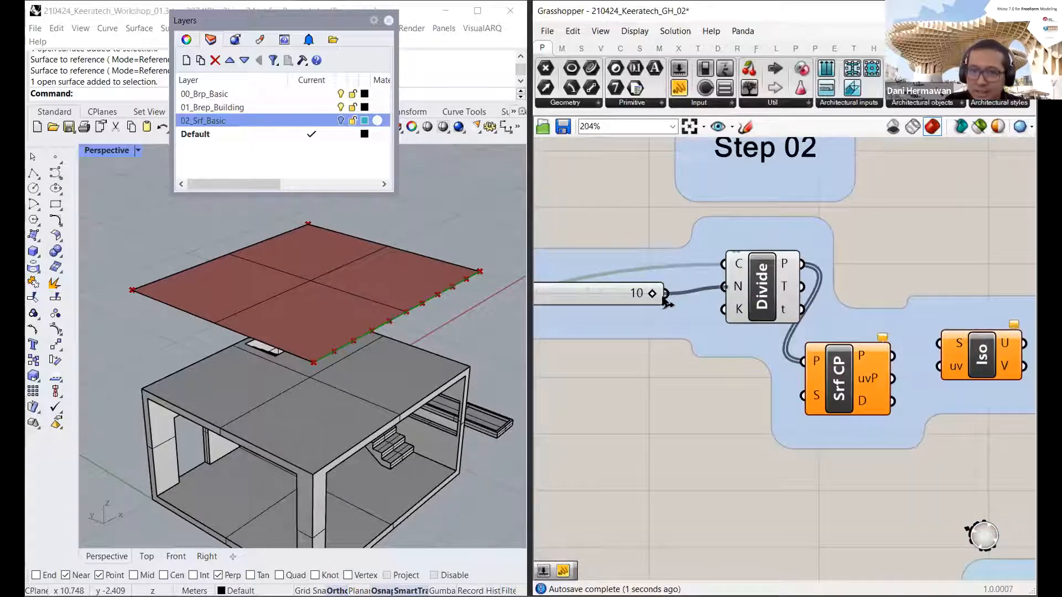
{"action": "right_click_drag", "start_coordinate": [602, 323], "coordinate": [657, 310]}
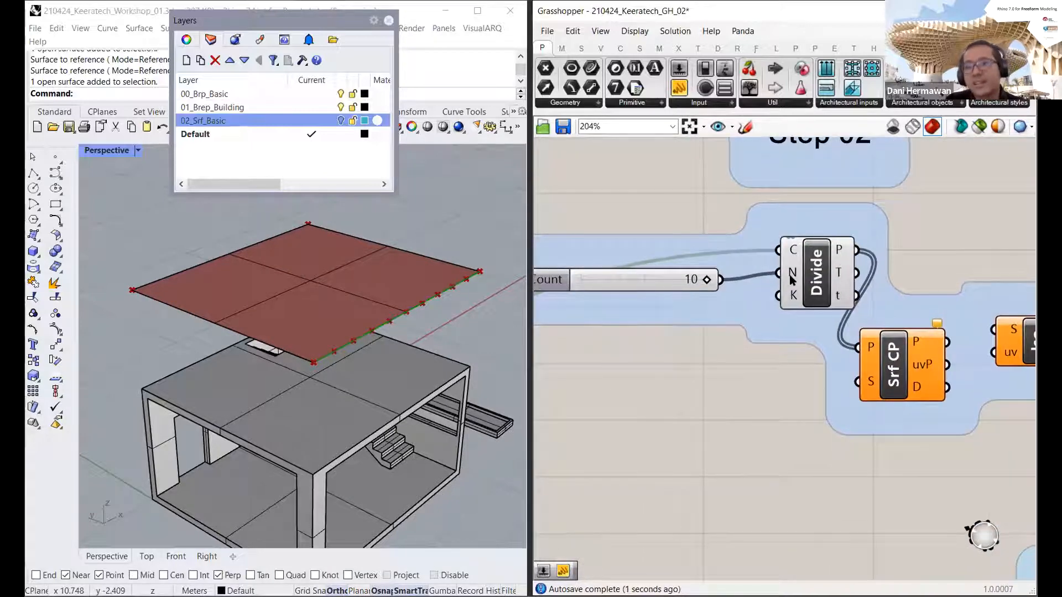
{"action": "right_click_drag", "start_coordinate": [804, 306], "coordinate": [773, 301]}
Step: Try moving the flat surface sideways off the building to test its link to the definition, and undo the move
{"action": "left_click", "coordinate": [844, 338]}
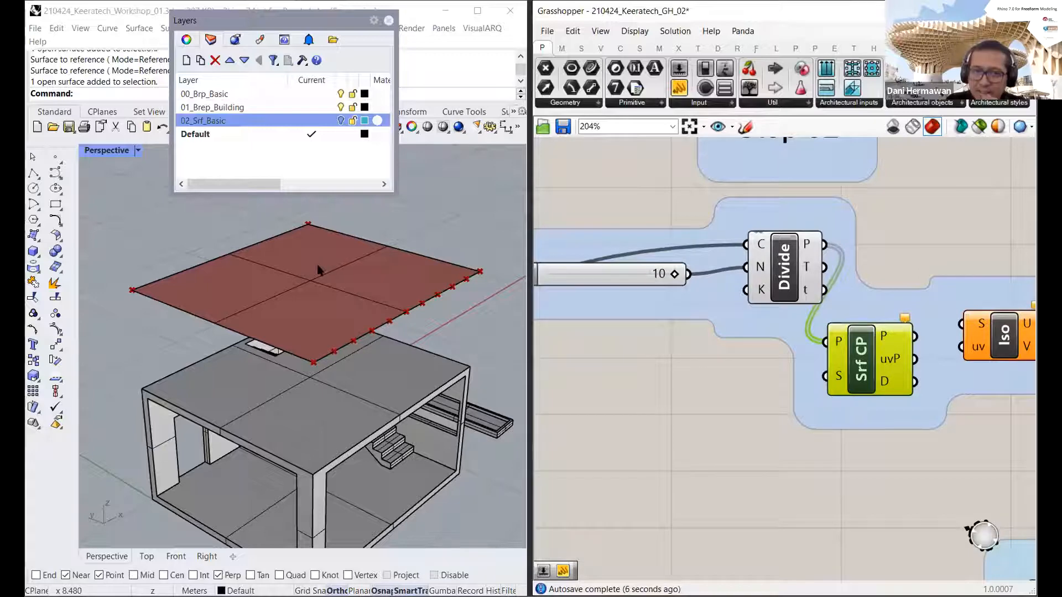
{"action": "right_click_drag", "start_coordinate": [318, 270], "coordinate": [316, 243]}
{"action": "left_click", "coordinate": [272, 281]}
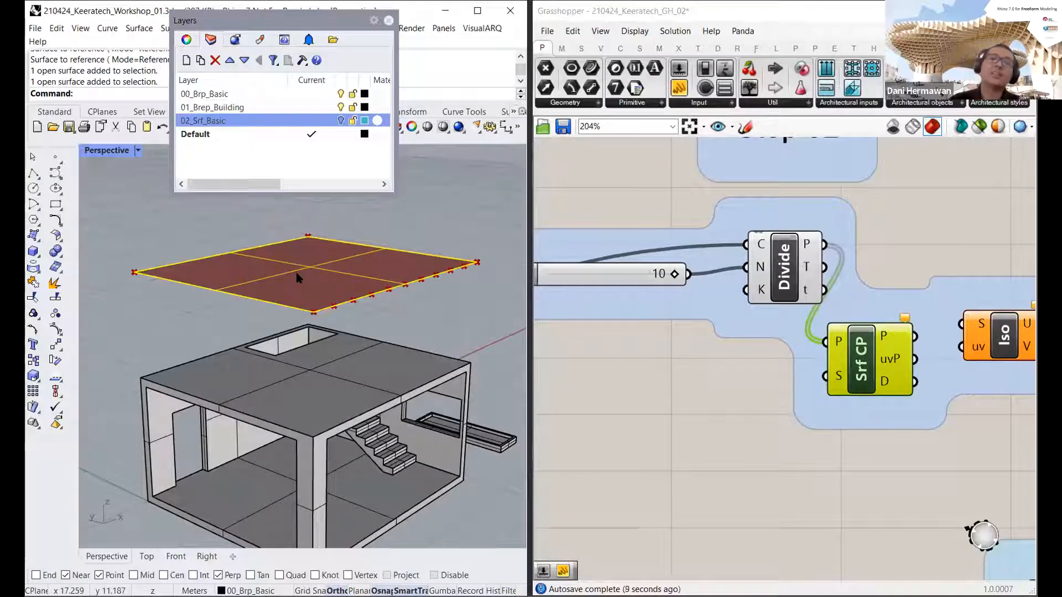
{"action": "left_click", "coordinate": [253, 197]}
{"action": "left_click", "coordinate": [248, 276]}
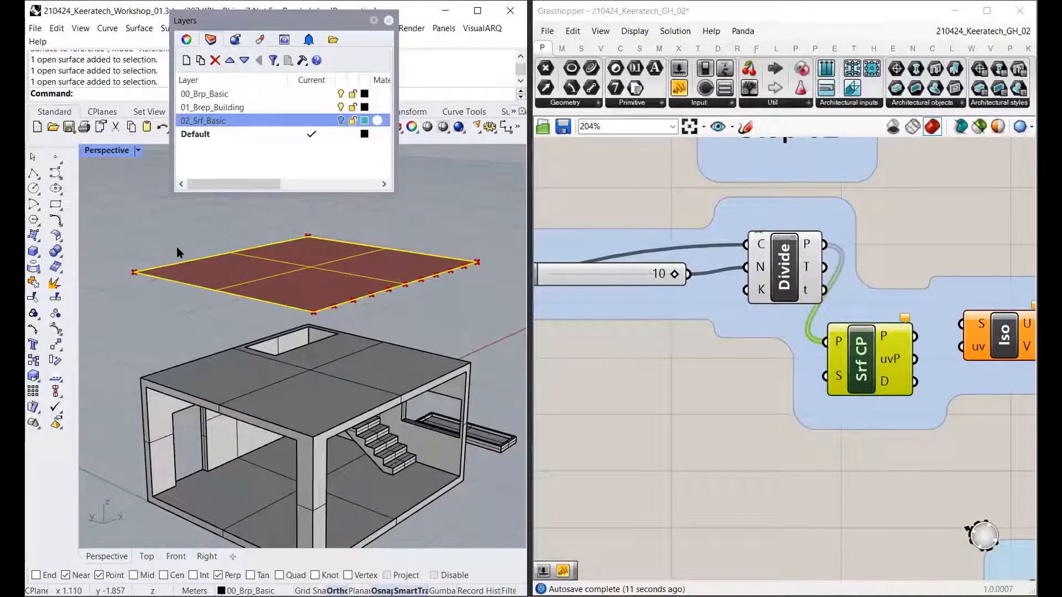
{"action": "left_click_drag", "start_coordinate": [239, 290], "coordinate": [364, 318]}
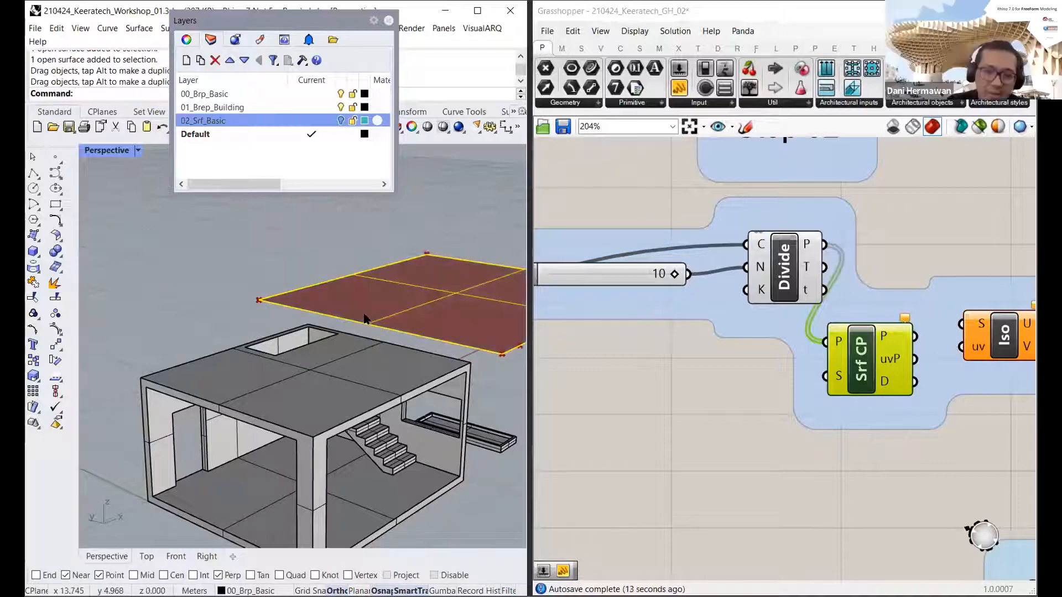
{"action": "key", "text": "ctrl+z"}
{"action": "key", "text": "ctrl+z"}
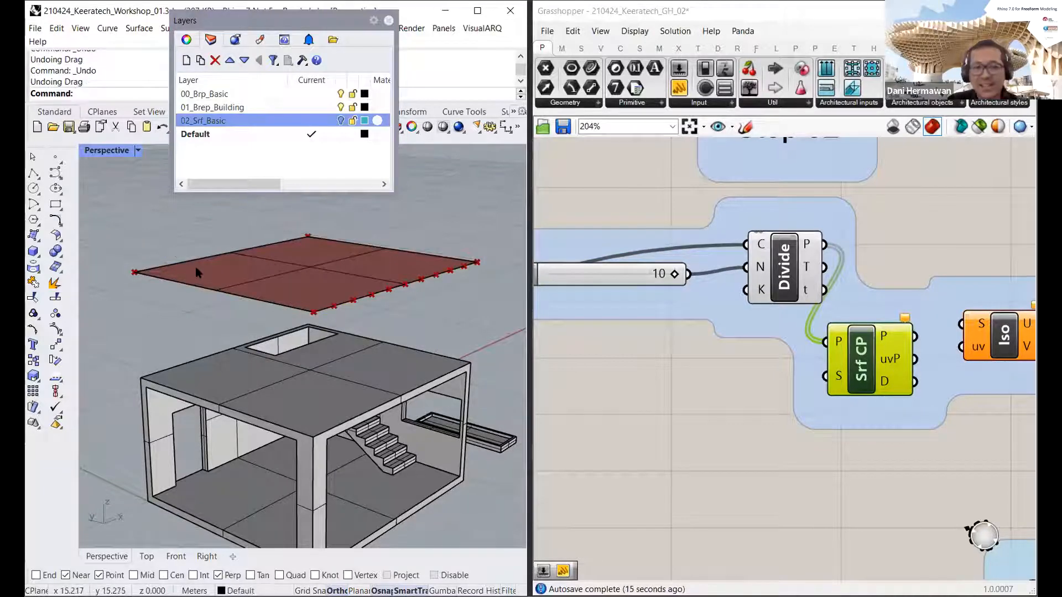
Step: Connect the Step 01 Srf parameter to the S input of Srf CP and select Srf CP to highlight its points
{"action": "left_click", "coordinate": [196, 269]}
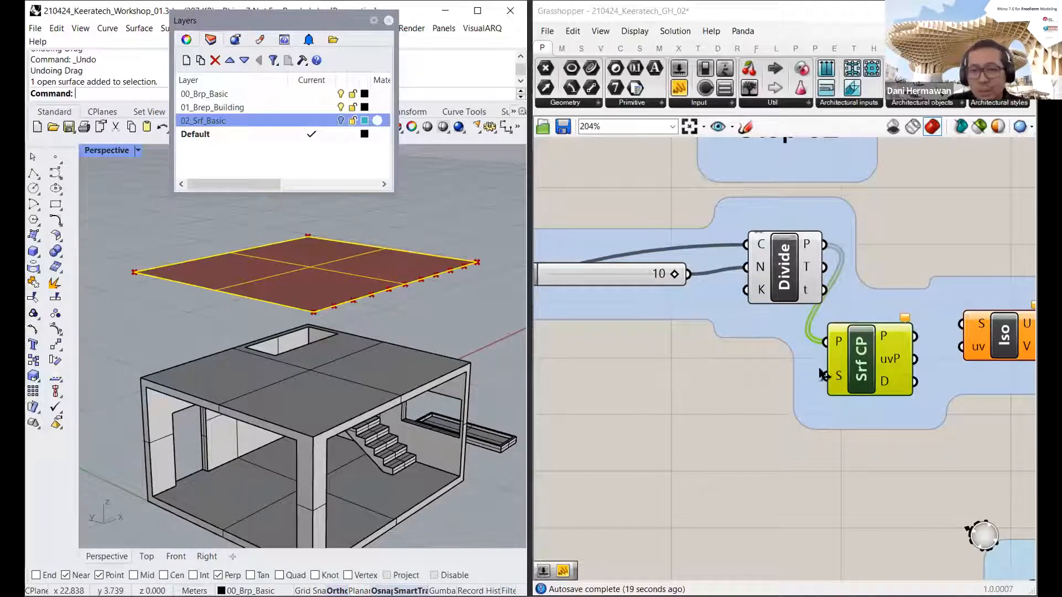
{"action": "left_click", "coordinate": [409, 304]}
{"action": "left_click", "coordinate": [323, 264]}
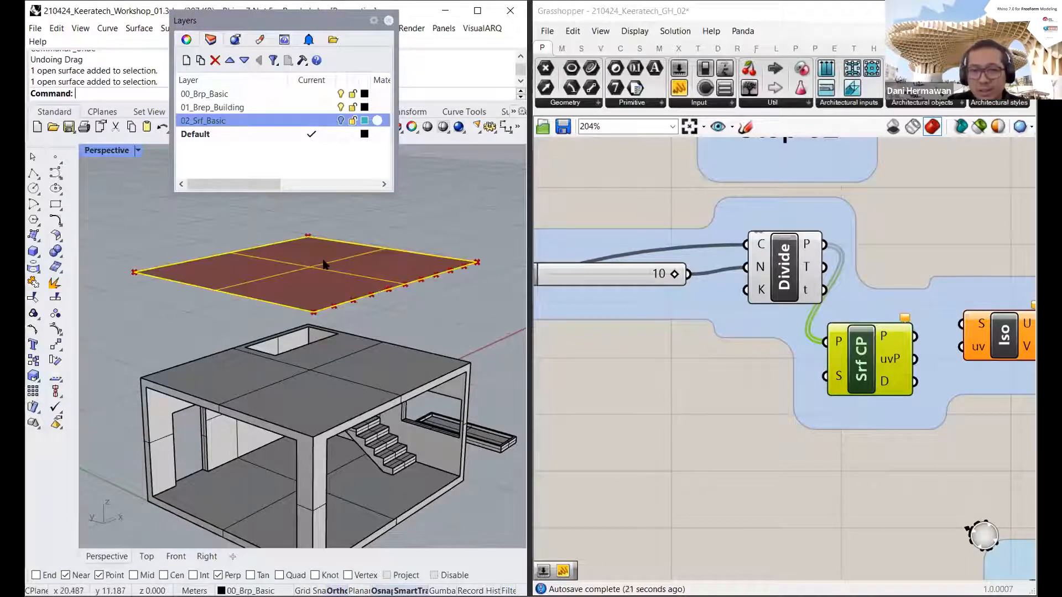
{"action": "scroll", "coordinate": [705, 317], "scroll_direction": "down", "scroll_amount": 3}
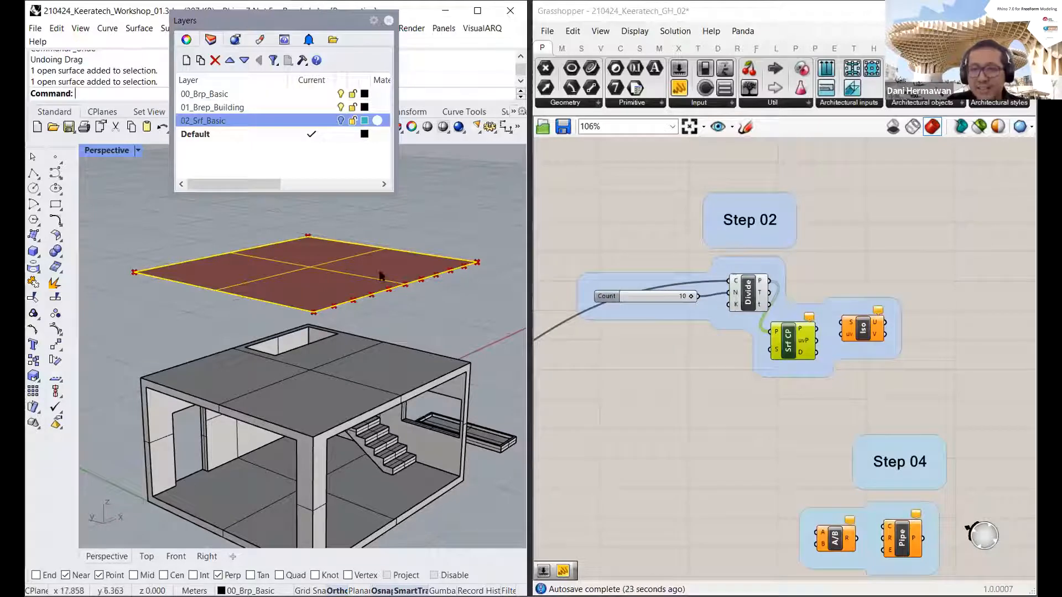
{"action": "scroll", "coordinate": [659, 322], "scroll_direction": "down", "scroll_amount": 3}
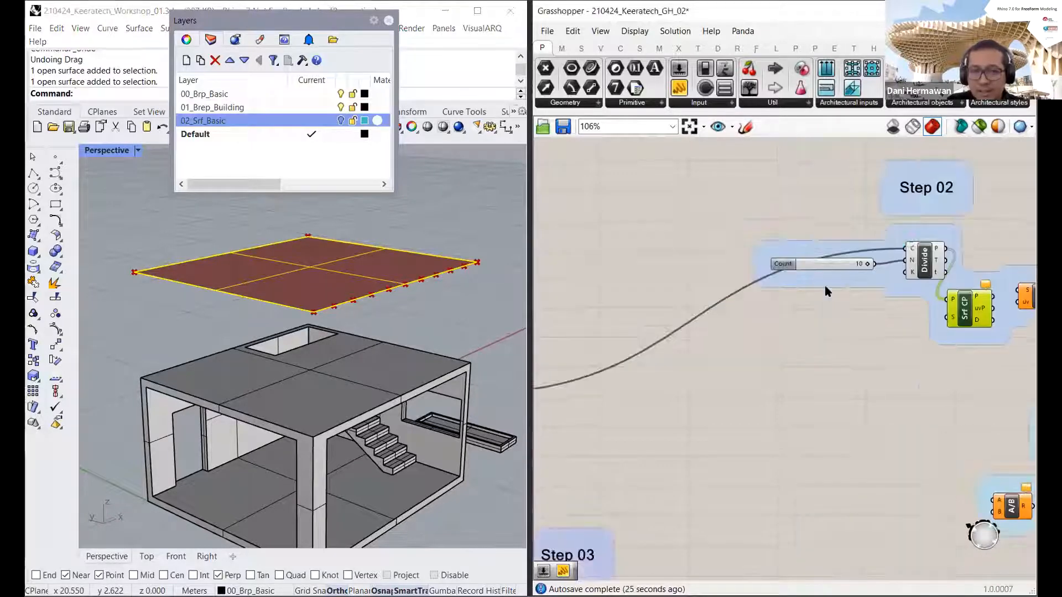
{"action": "right_click_drag", "start_coordinate": [633, 330], "coordinate": [734, 331]}
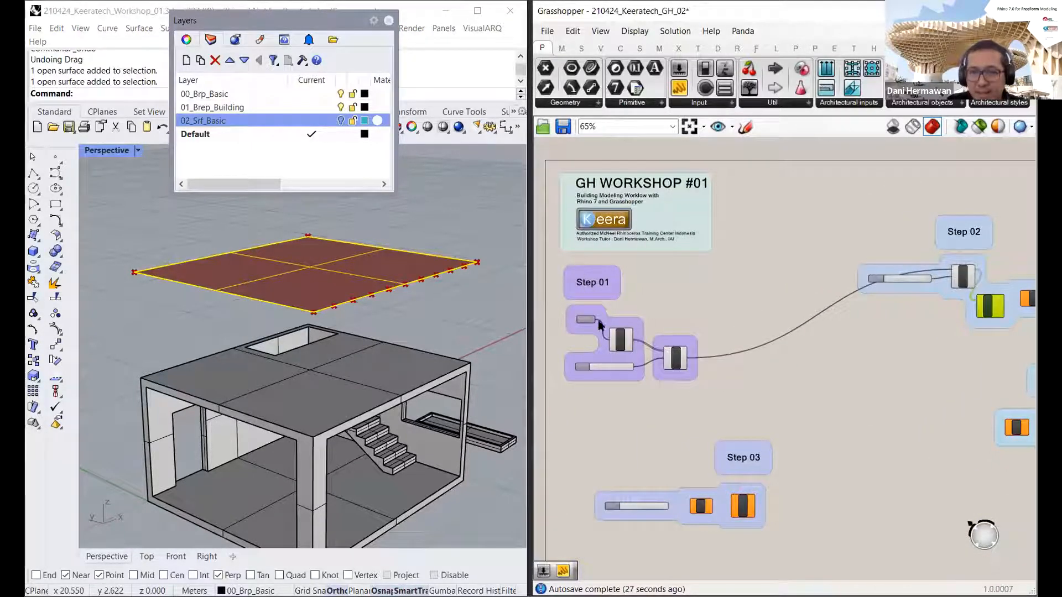
{"action": "scroll", "coordinate": [976, 323], "scroll_direction": "up", "scroll_amount": 5}
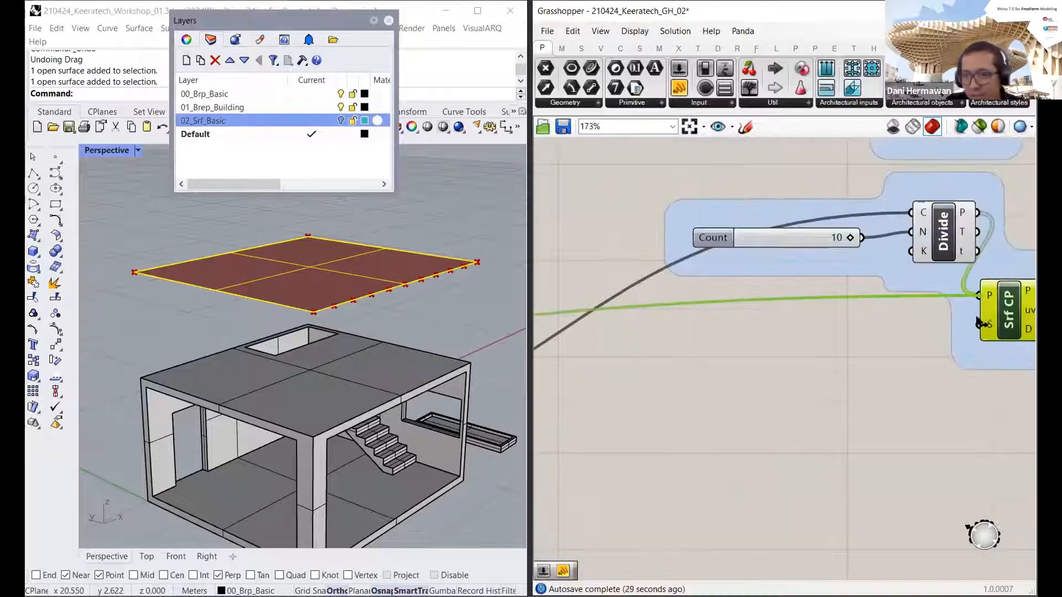
{"action": "right_click_drag", "start_coordinate": [951, 334], "coordinate": [748, 360]}
{"action": "scroll", "coordinate": [754, 368], "scroll_direction": "up", "scroll_amount": 3}
{"action": "left_click", "coordinate": [760, 456]}
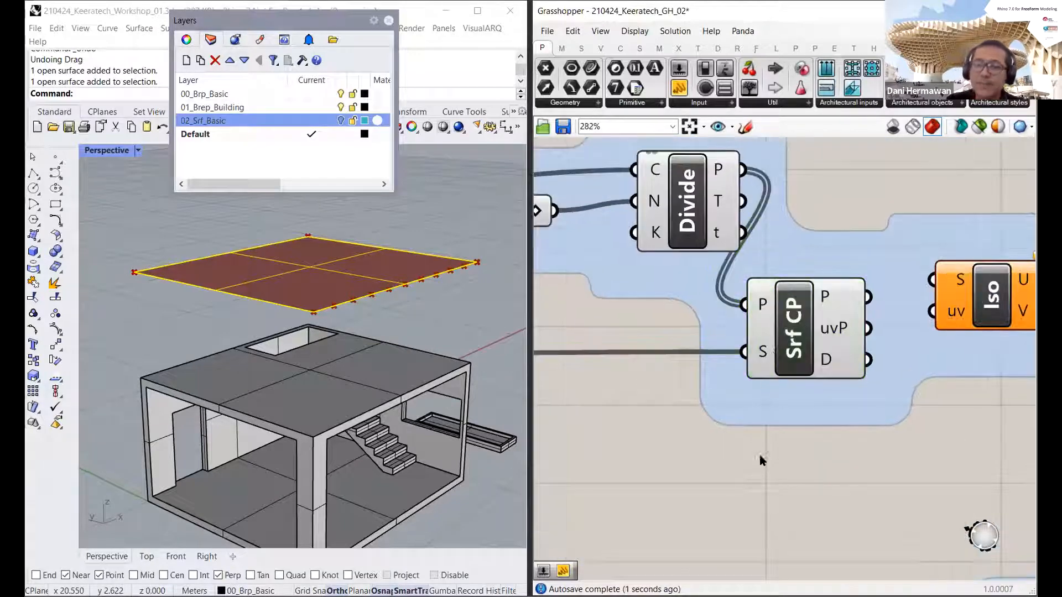
{"action": "left_click", "coordinate": [773, 354]}
{"action": "right_click_drag", "start_coordinate": [449, 308], "coordinate": [426, 296]}
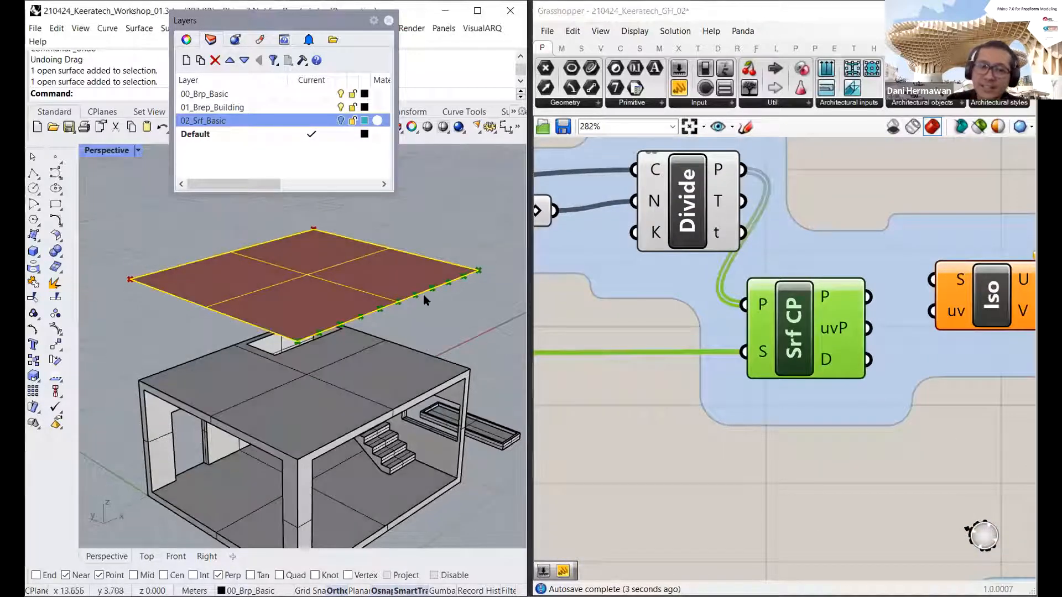
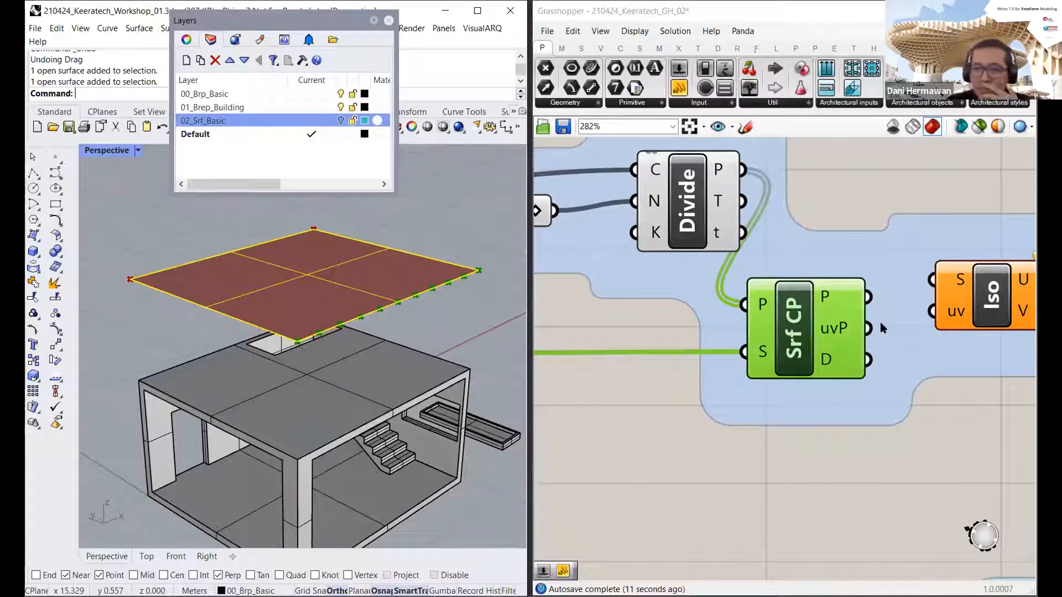
Step: Connect the uvP output of Srf CP to Iso's uv input and the Step 01 Srf parameter to Iso's S input
{"action": "right_click_drag", "start_coordinate": [828, 334], "coordinate": [756, 349]}
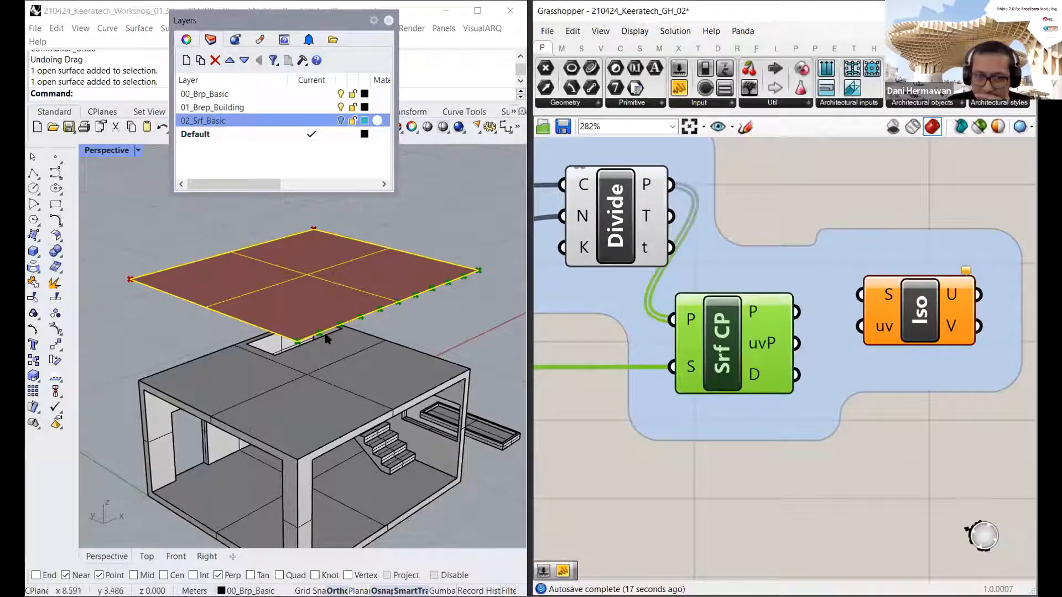
{"action": "left_click_drag", "start_coordinate": [796, 343], "coordinate": [859, 326]}
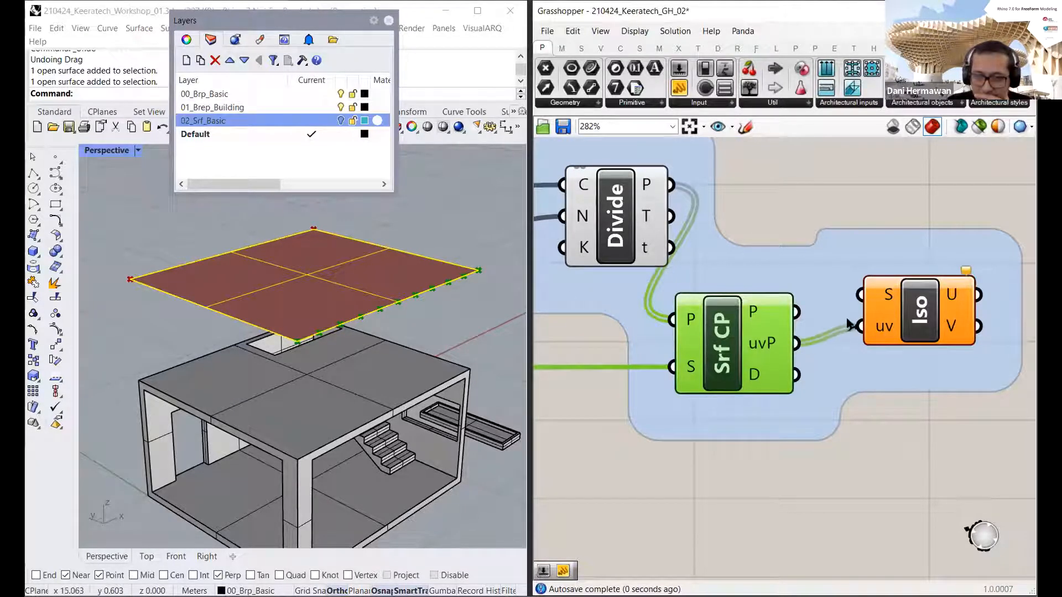
{"action": "scroll", "coordinate": [782, 324], "scroll_direction": "down", "scroll_amount": 2}
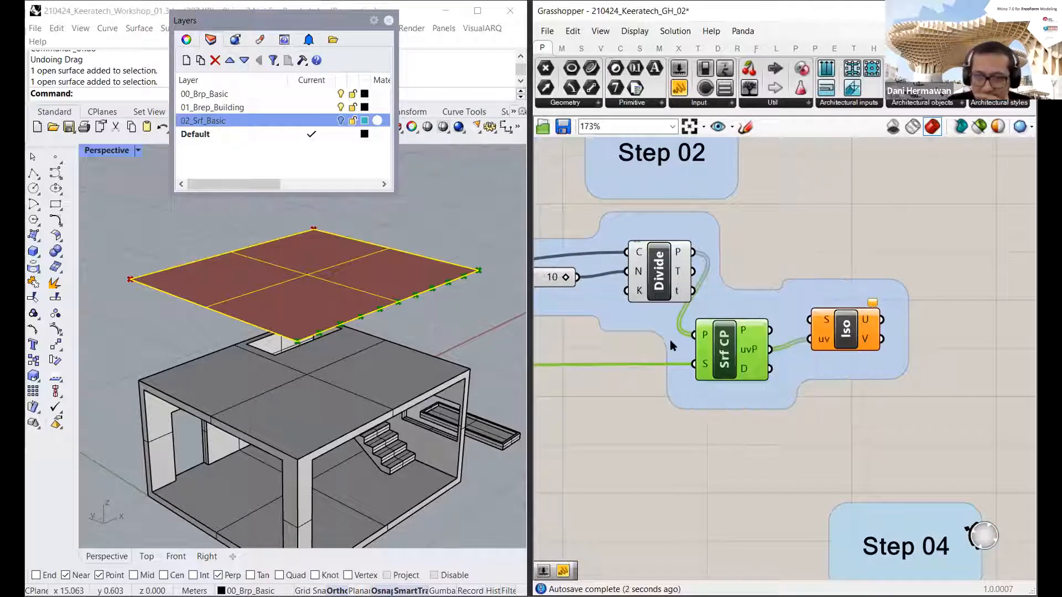
{"action": "scroll", "coordinate": [772, 305], "scroll_direction": "down", "scroll_amount": 2}
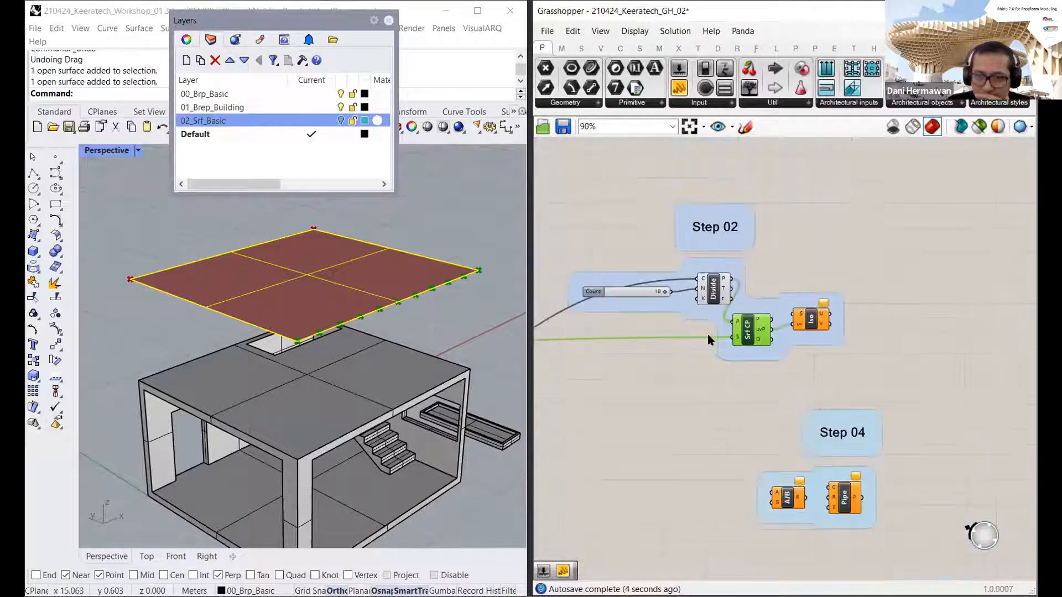
{"action": "right_click_drag", "start_coordinate": [707, 334], "coordinate": [990, 326]}
{"action": "scroll", "coordinate": [875, 333], "scroll_direction": "down", "scroll_amount": 1}
{"action": "scroll", "coordinate": [874, 333], "scroll_direction": "down", "scroll_amount": 1}
{"action": "left_click_drag", "start_coordinate": [993, 326], "coordinate": [629, 346]}
{"action": "right_click_drag", "start_coordinate": [766, 344], "coordinate": [683, 351]}
{"action": "scroll", "coordinate": [790, 329], "scroll_direction": "up", "scroll_amount": 2}
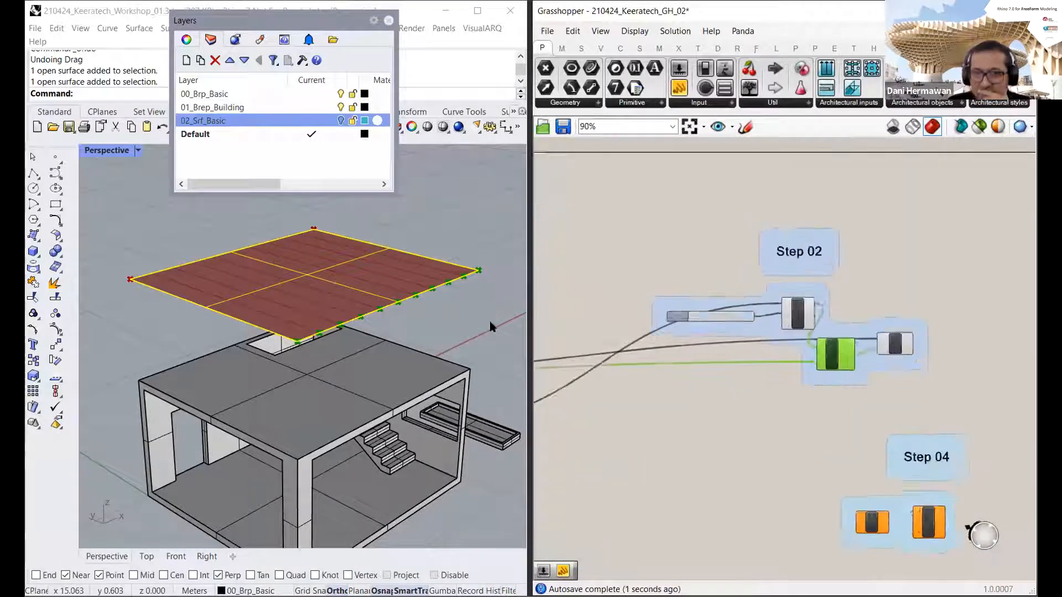
Step: Examine the isocurves across the flat surface from several angles and select the surface
{"action": "left_click", "coordinate": [416, 229]}
{"action": "scroll", "coordinate": [311, 293], "scroll_direction": "up", "scroll_amount": 6}
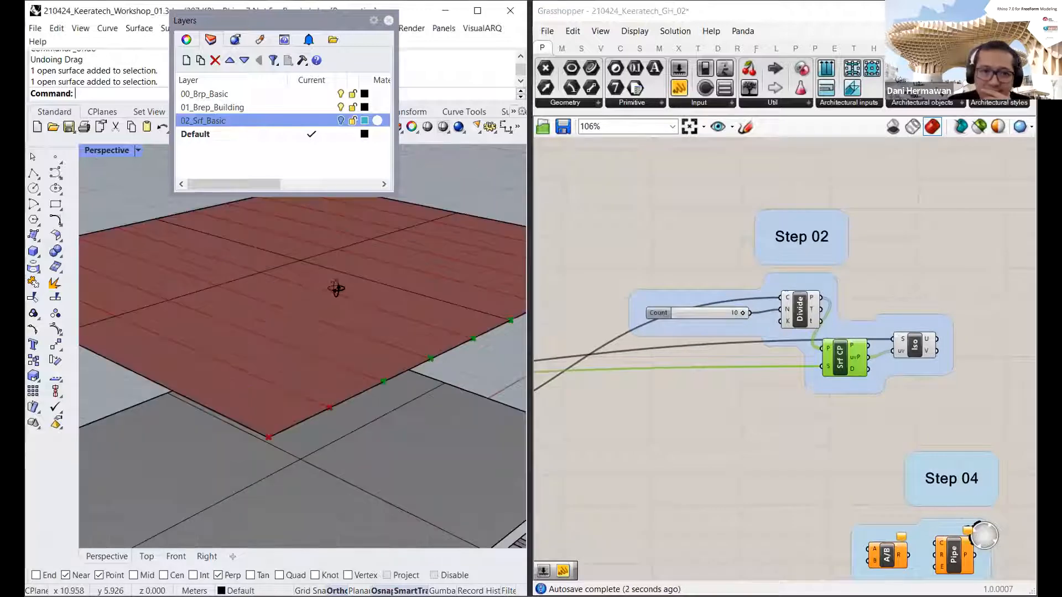
{"action": "mouse_move", "coordinate": [335, 289]}
{"action": "right_mouse_down"}
{"action": "mouse_move", "coordinate": [347, 301]}
{"action": "mouse_move", "coordinate": [382, 287]}
{"action": "mouse_move", "coordinate": [354, 293]}
{"action": "mouse_move", "coordinate": [327, 266]}
{"action": "mouse_move", "coordinate": [351, 291]}
{"action": "mouse_move", "coordinate": [345, 275]}
{"action": "right_mouse_up"}
{"action": "scroll", "coordinate": [381, 284], "scroll_direction": "down", "scroll_amount": 5}
{"action": "left_click", "coordinate": [362, 277]}
{"action": "scroll", "coordinate": [349, 290], "scroll_direction": "up", "scroll_amount": 3}
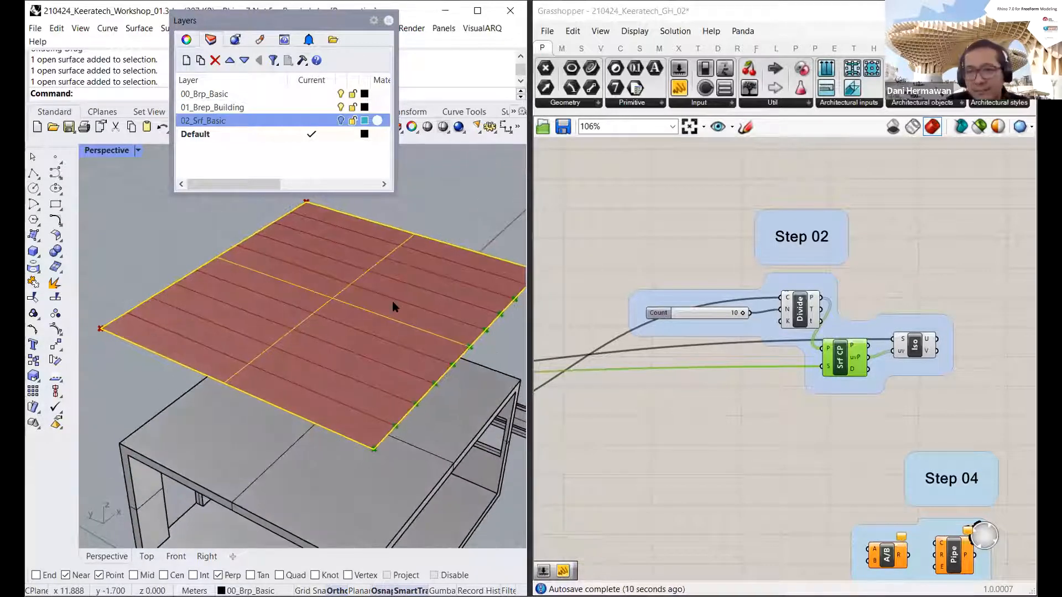
{"action": "scroll", "coordinate": [241, 304], "scroll_direction": "down", "scroll_amount": 4}
Step: Turn on the flat surface's control points and try selecting one pair of diagonally opposite corner points
{"action": "right_click_drag", "start_coordinate": [289, 297], "coordinate": [285, 270]}
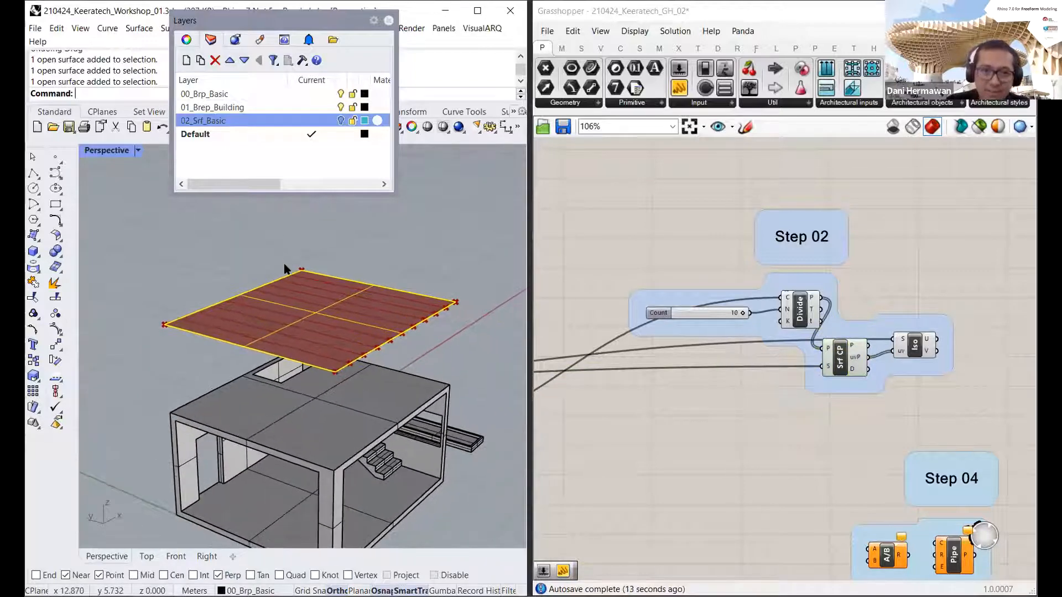
{"action": "scroll", "coordinate": [285, 269], "scroll_direction": "up", "scroll_amount": 2}
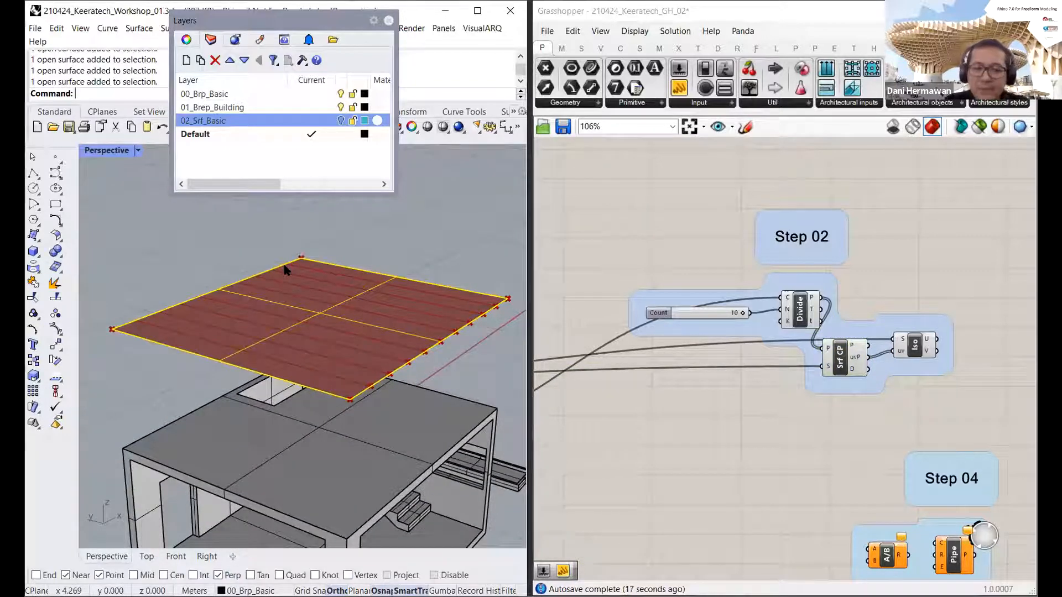
{"action": "key", "text": "F10"}
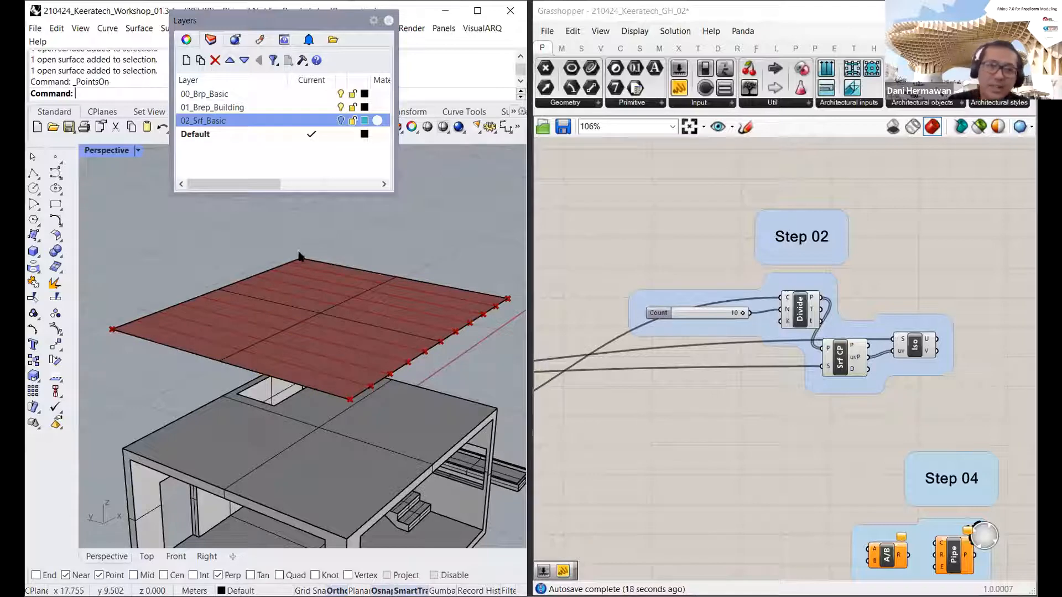
{"action": "left_click", "coordinate": [301, 257]}
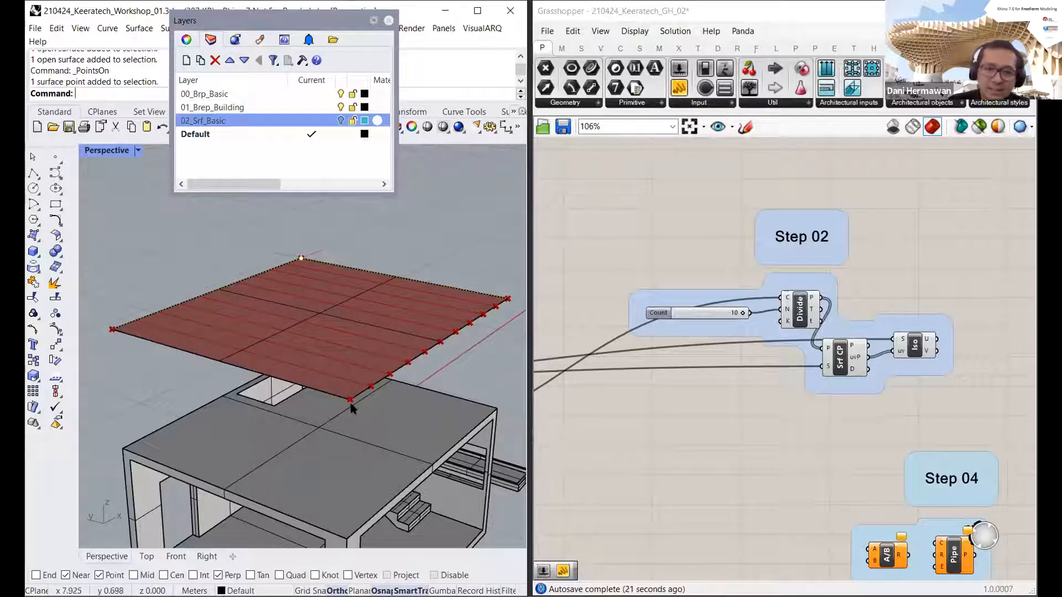
{"action": "left_click", "coordinate": [350, 400], "text": "shift"}
{"action": "right_click_drag", "start_coordinate": [377, 331], "coordinate": [171, 318]}
{"action": "key", "text": "Escape"}
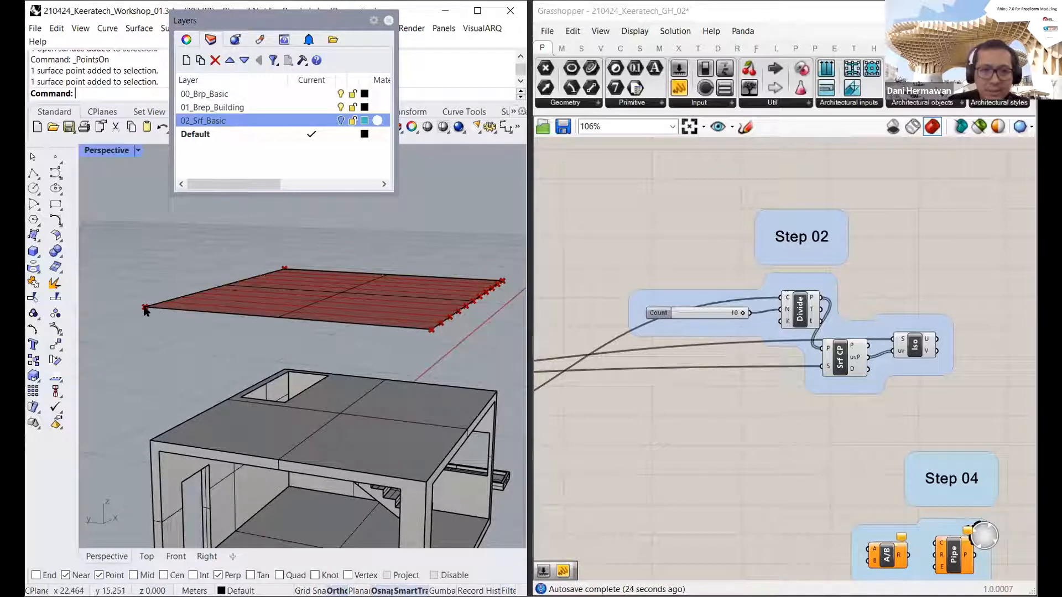
Step: Select the other pair of diagonally opposite corner control points of the flat surface
{"action": "left_click", "coordinate": [500, 283]}
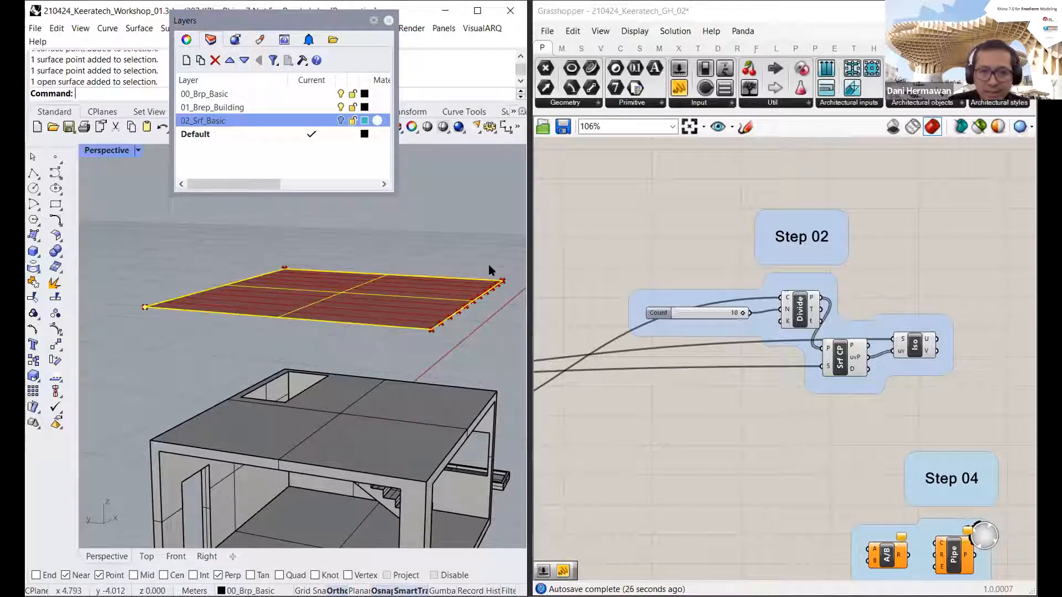
{"action": "left_click", "coordinate": [502, 281]}
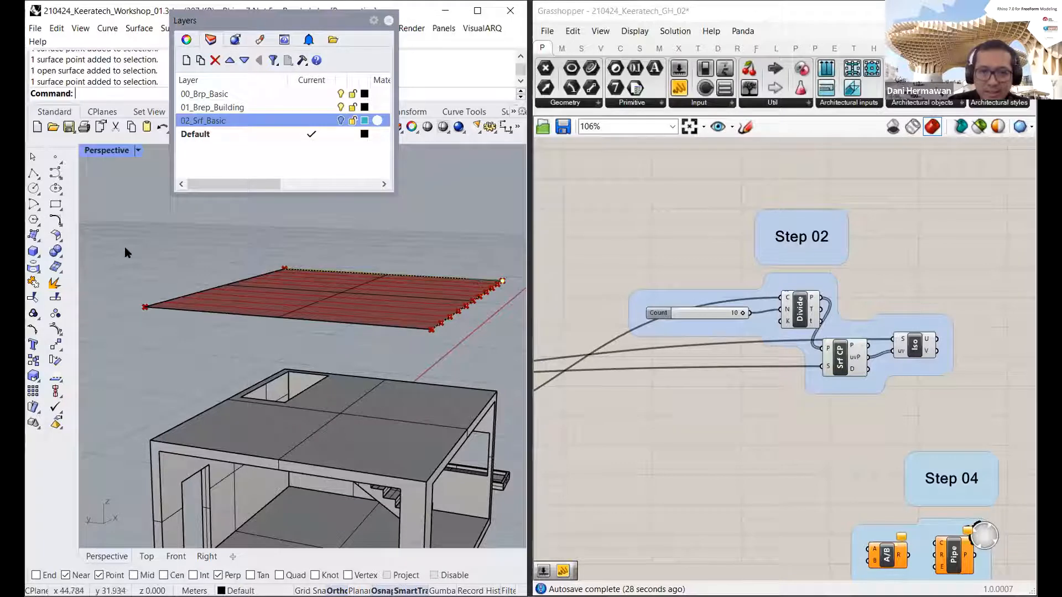
{"action": "left_click", "coordinate": [145, 307], "text": "shift"}
{"action": "left_click", "coordinate": [55, 344]}
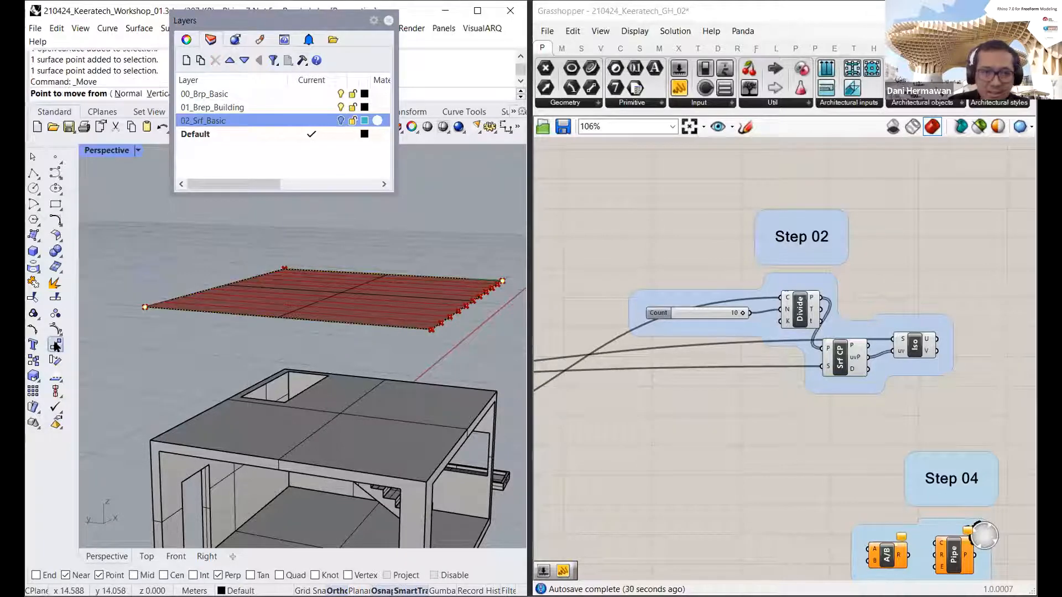
{"action": "type", "text": "v"}
{"action": "key", "text": "Return"}
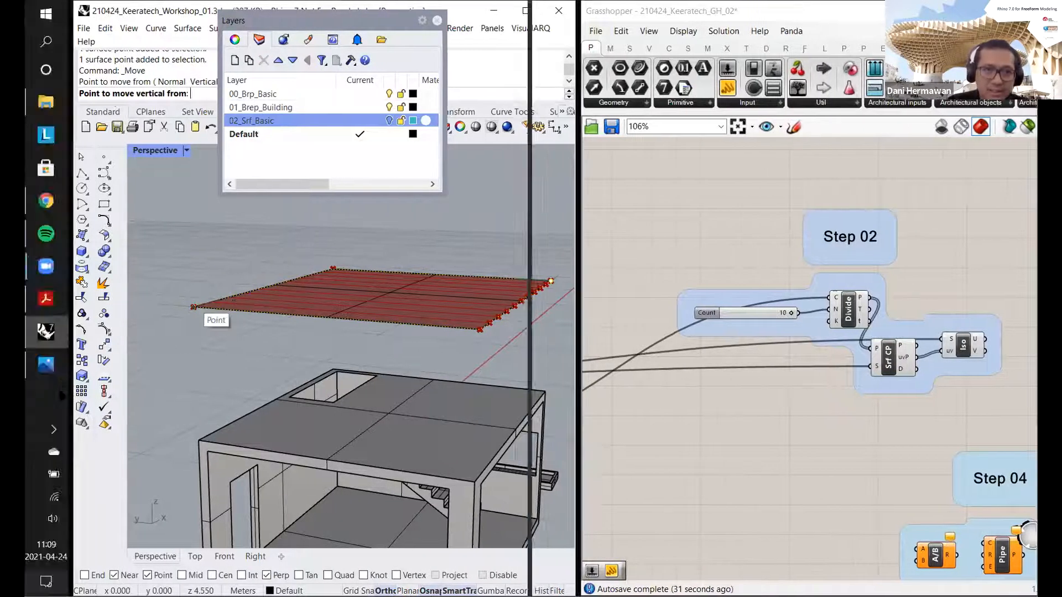
{"action": "key", "text": "Escape"}
Step: Move the two selected corner points down toward the roof with the Vertical option of Move, twisting the surface
{"action": "left_click", "coordinate": [55, 345]}
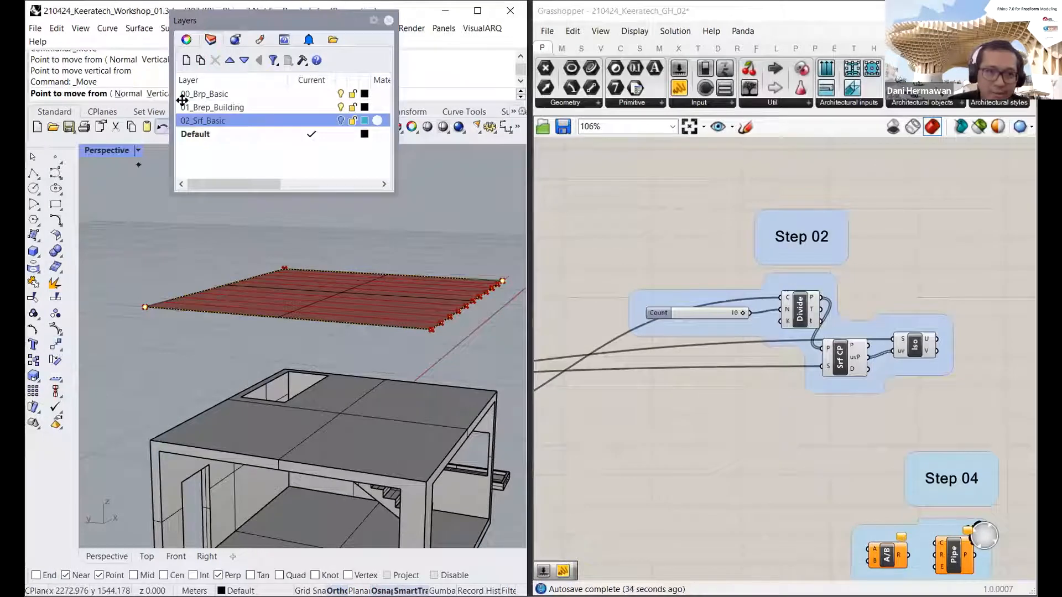
{"action": "left_click_drag", "start_coordinate": [288, 22], "coordinate": [421, 26]}
{"action": "left_click", "coordinate": [157, 94]}
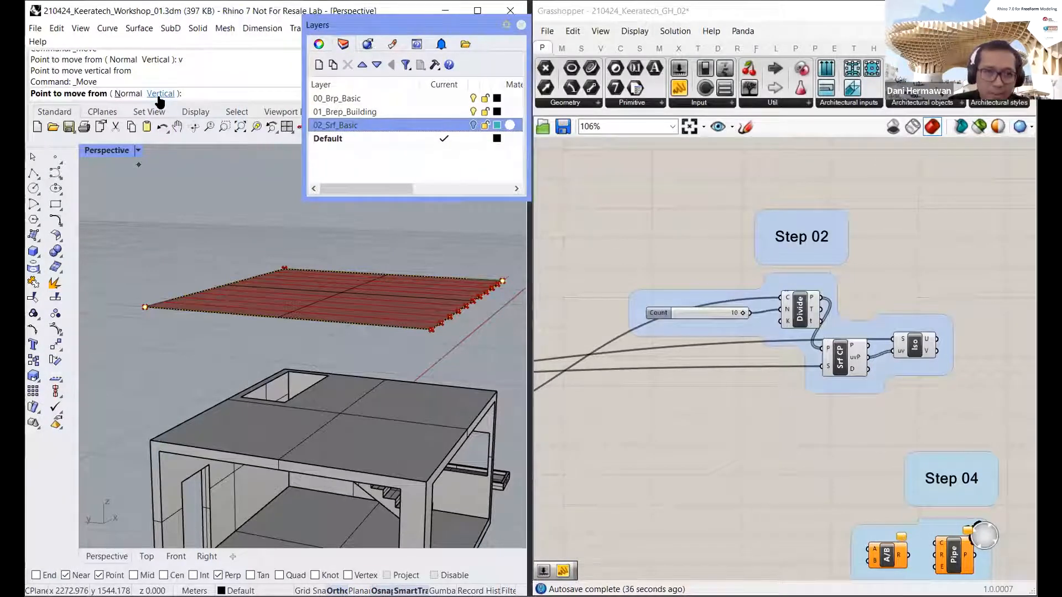
{"action": "left_click", "coordinate": [144, 307]}
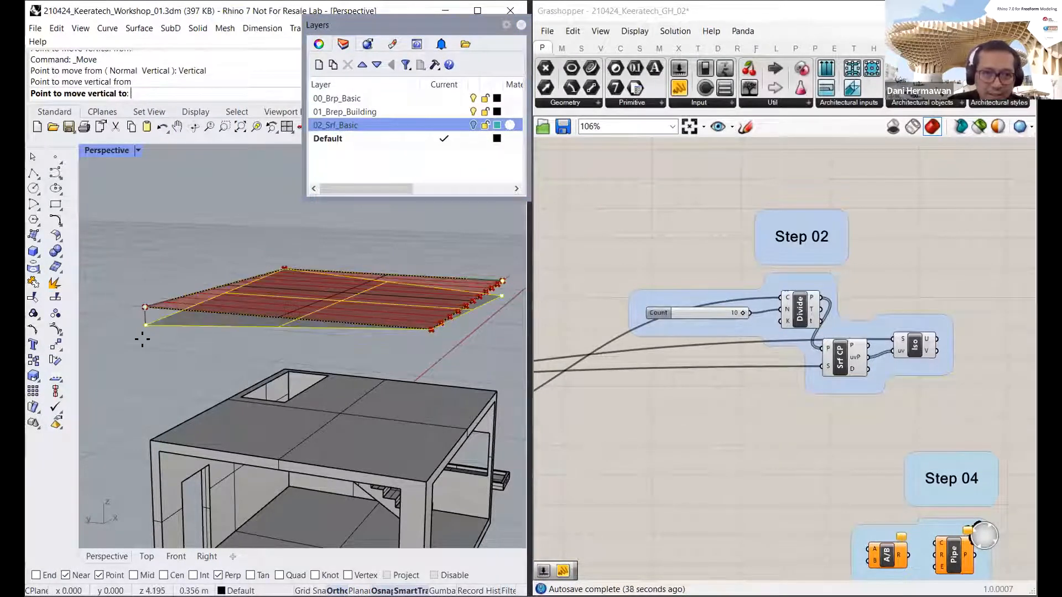
{"action": "left_click", "coordinate": [126, 416]}
Step: Hide the 02_Srf_Basic layer and view the twisted surface preview from several sides
{"action": "right_click_drag", "start_coordinate": [230, 369], "coordinate": [399, 273]}
{"action": "left_click", "coordinate": [473, 125]}
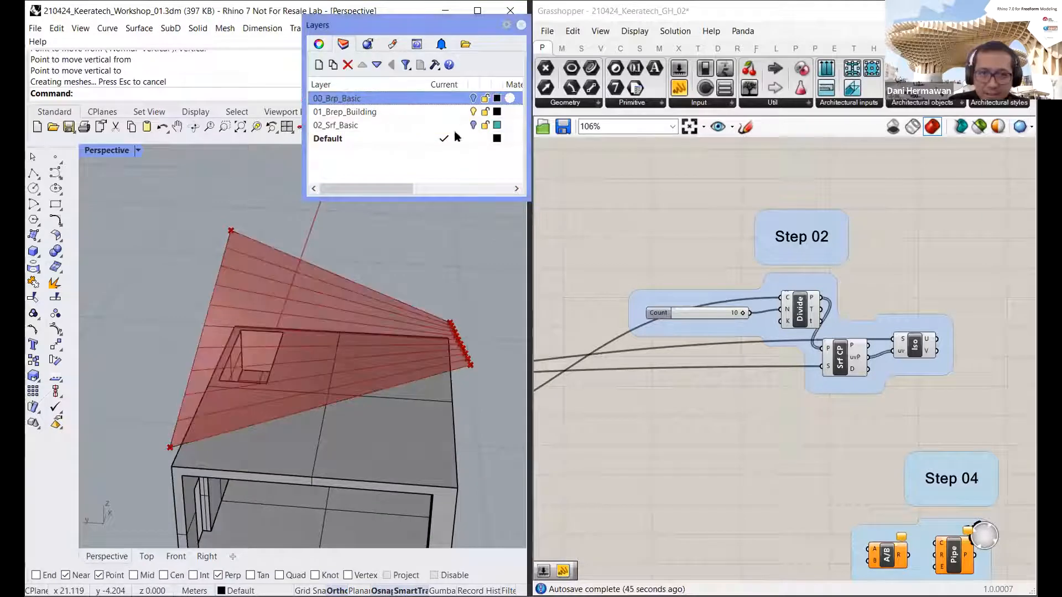
{"action": "right_click_drag", "start_coordinate": [235, 304], "coordinate": [276, 352]}
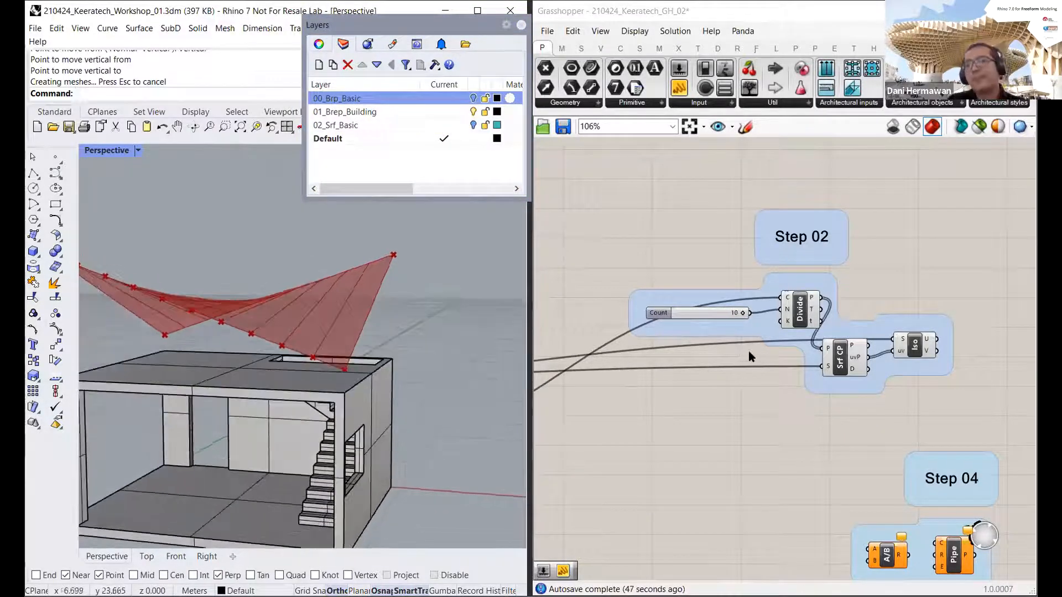
Step: Connect the Step 01 Srf parameter to the S input of Offset in Step 03
{"action": "scroll", "coordinate": [749, 351], "scroll_direction": "down", "scroll_amount": 4}
{"action": "scroll", "coordinate": [795, 390], "scroll_direction": "up", "scroll_amount": 2}
{"action": "right_click_drag", "start_coordinate": [765, 330], "coordinate": [733, 274]}
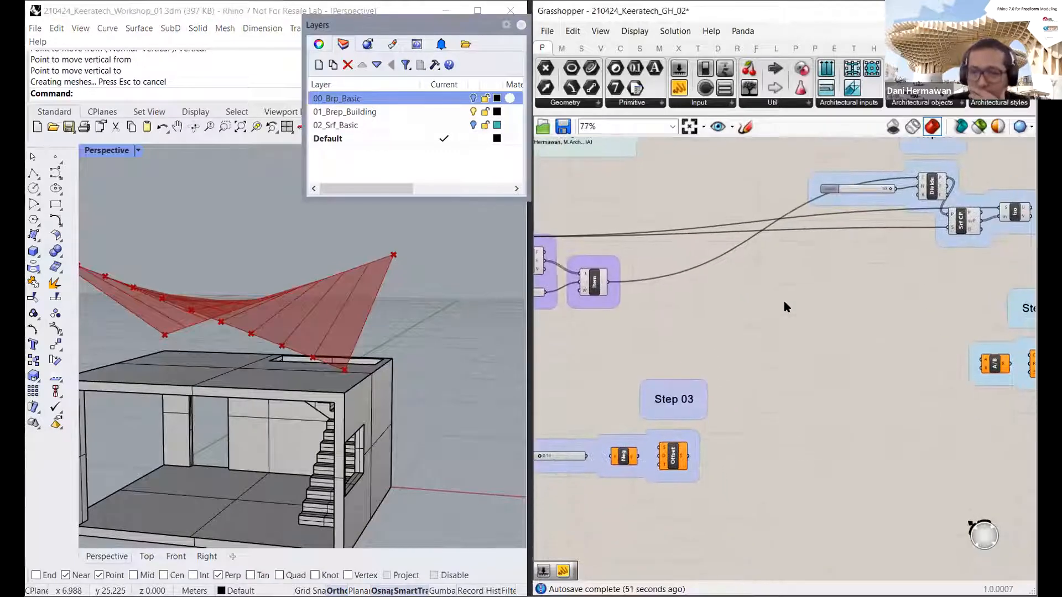
{"action": "right_click_drag", "start_coordinate": [739, 389], "coordinate": [869, 363]}
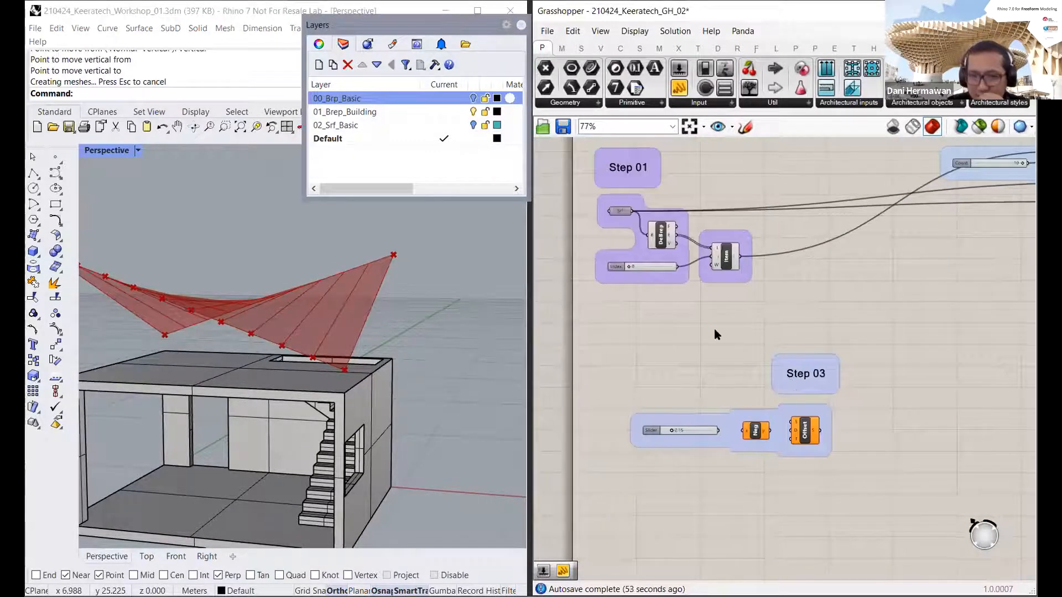
{"action": "scroll", "coordinate": [715, 326], "scroll_direction": "up", "scroll_amount": 2}
{"action": "right_click_drag", "start_coordinate": [356, 289], "coordinate": [412, 238]}
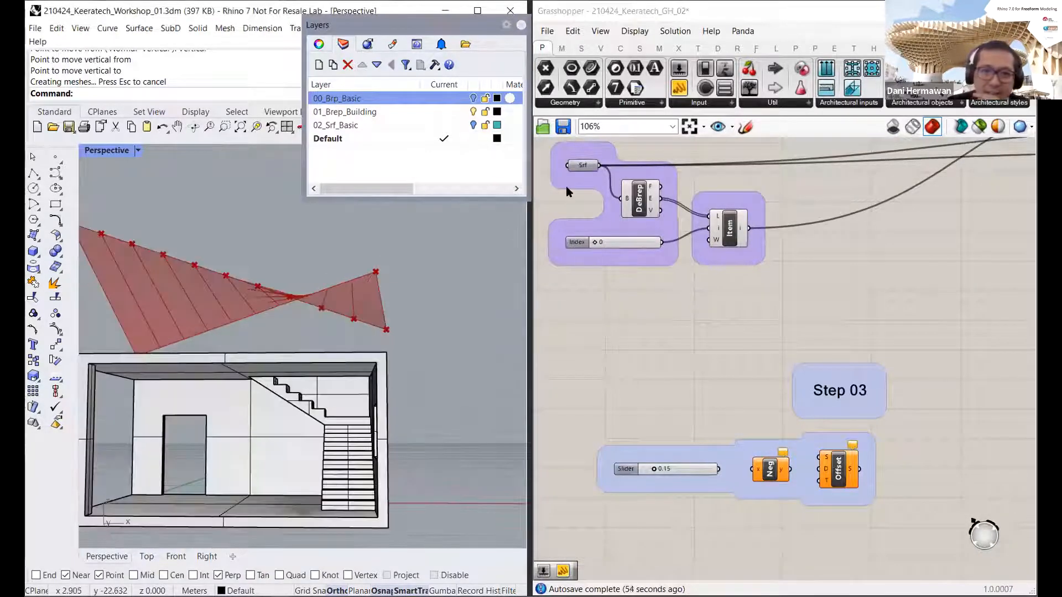
{"action": "left_click", "coordinate": [581, 166]}
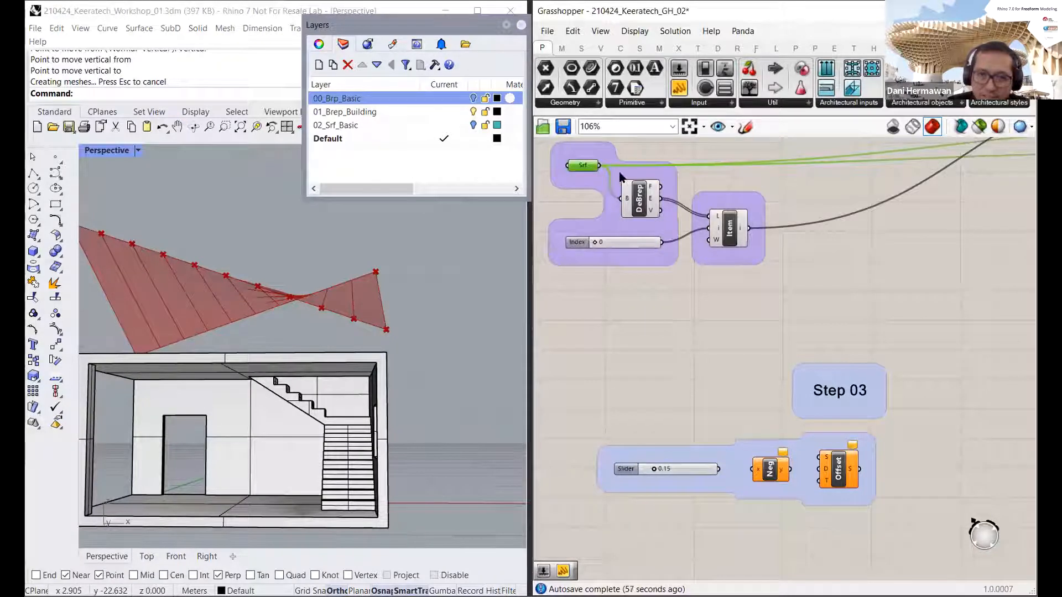
{"action": "left_click_drag", "start_coordinate": [599, 171], "coordinate": [819, 457]}
Step: Connect the 0.15 slider to Neg and Neg's y output to Offset's D input, and select Offset to highlight the offset surface
{"action": "scroll", "coordinate": [817, 442], "scroll_direction": "up", "scroll_amount": 3}
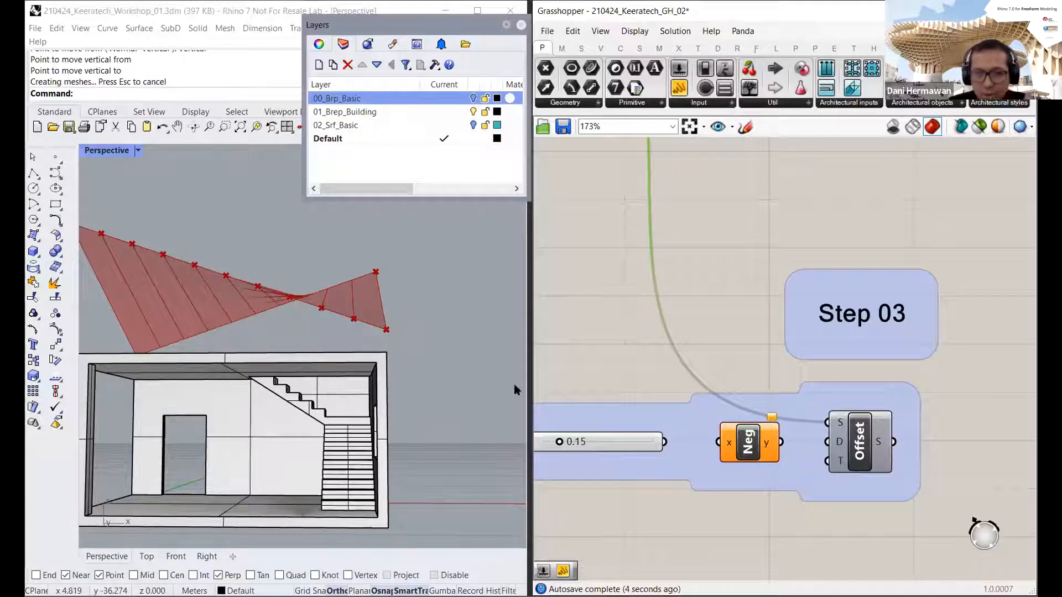
{"action": "left_click_drag", "start_coordinate": [809, 446], "coordinate": [665, 442]}
{"action": "left_click", "coordinate": [860, 443]}
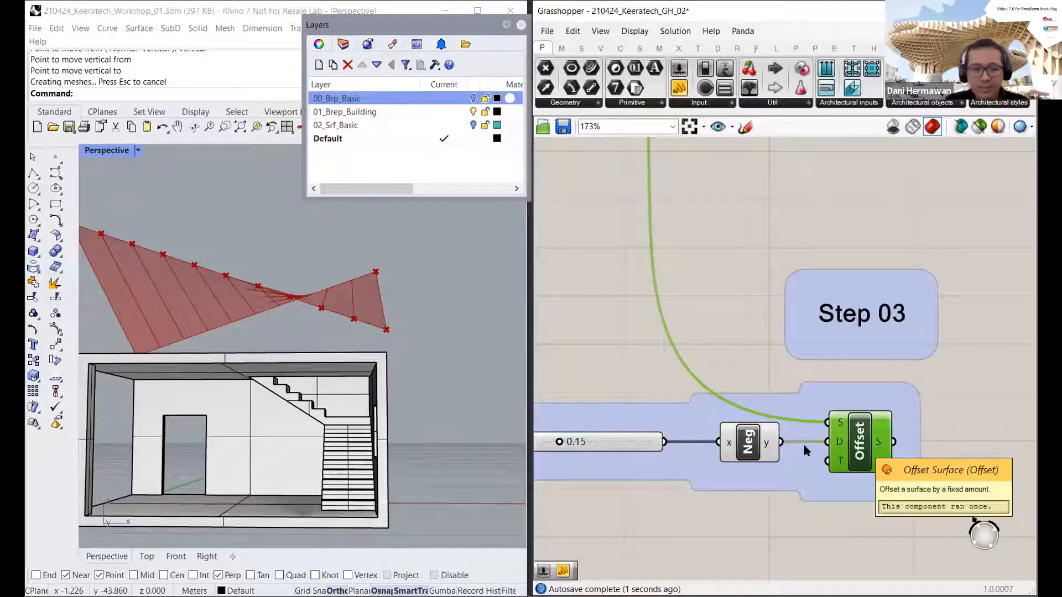
{"action": "right_click_drag", "start_coordinate": [345, 350], "coordinate": [254, 328]}
{"action": "right_click_drag", "start_coordinate": [330, 332], "coordinate": [263, 352]}
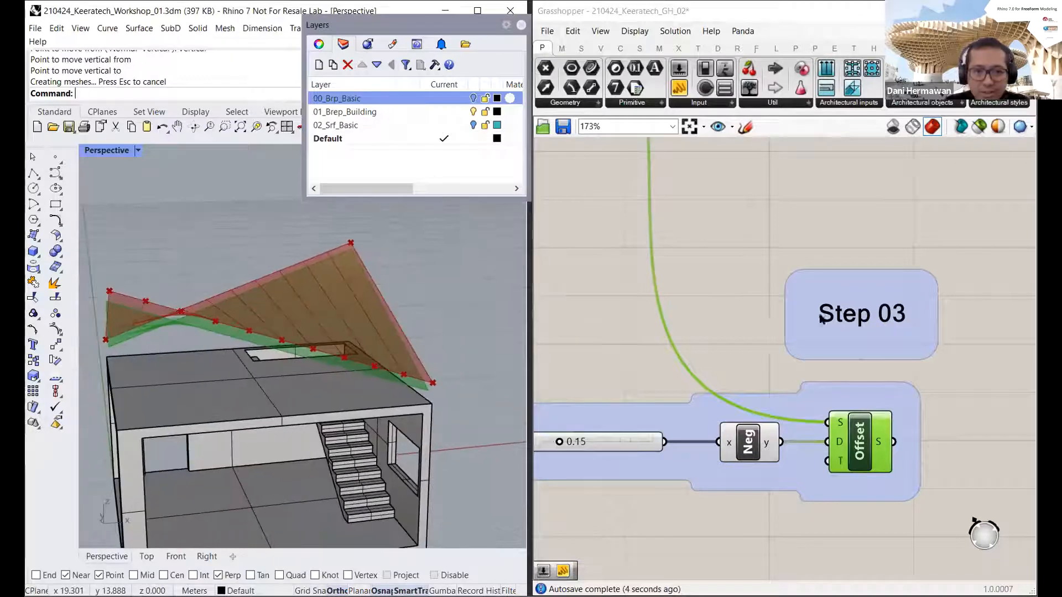
Step: Examine the layout of the Step 02, Step 03 and Step 04 groups on the canvas and clear the selection
{"action": "scroll", "coordinate": [823, 312], "scroll_direction": "down", "scroll_amount": 6}
{"action": "right_click_drag", "start_coordinate": [879, 315], "coordinate": [744, 365]}
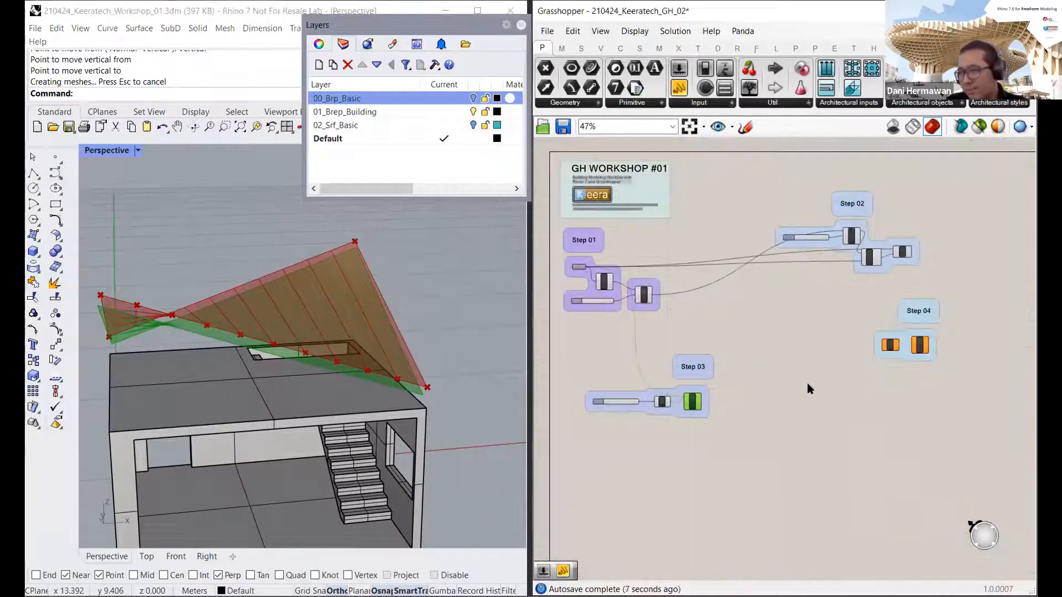
{"action": "scroll", "coordinate": [815, 380], "scroll_direction": "up", "scroll_amount": 4}
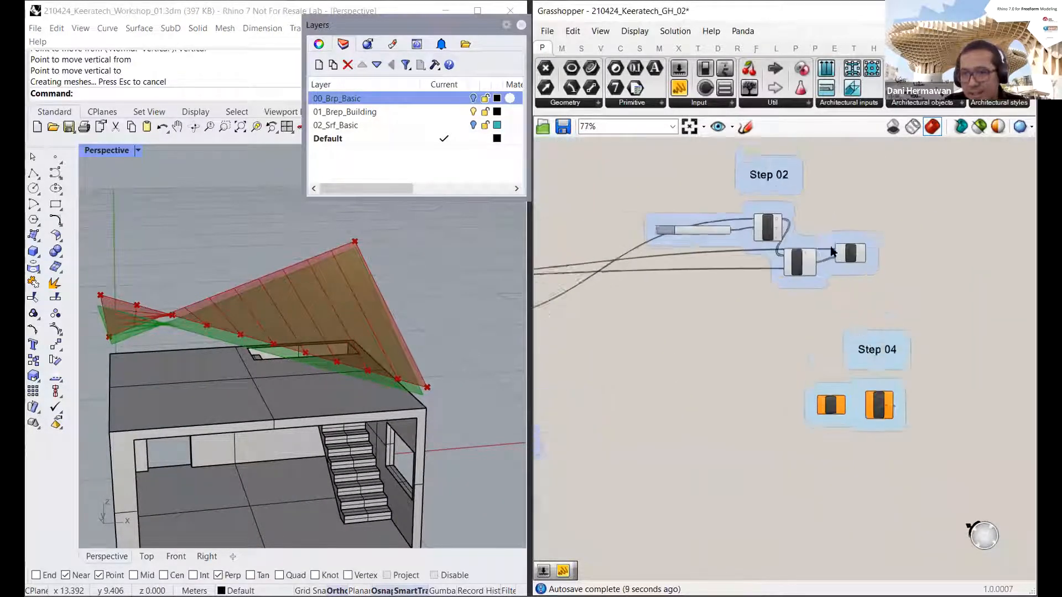
{"action": "scroll", "coordinate": [854, 360], "scroll_direction": "up", "scroll_amount": 4}
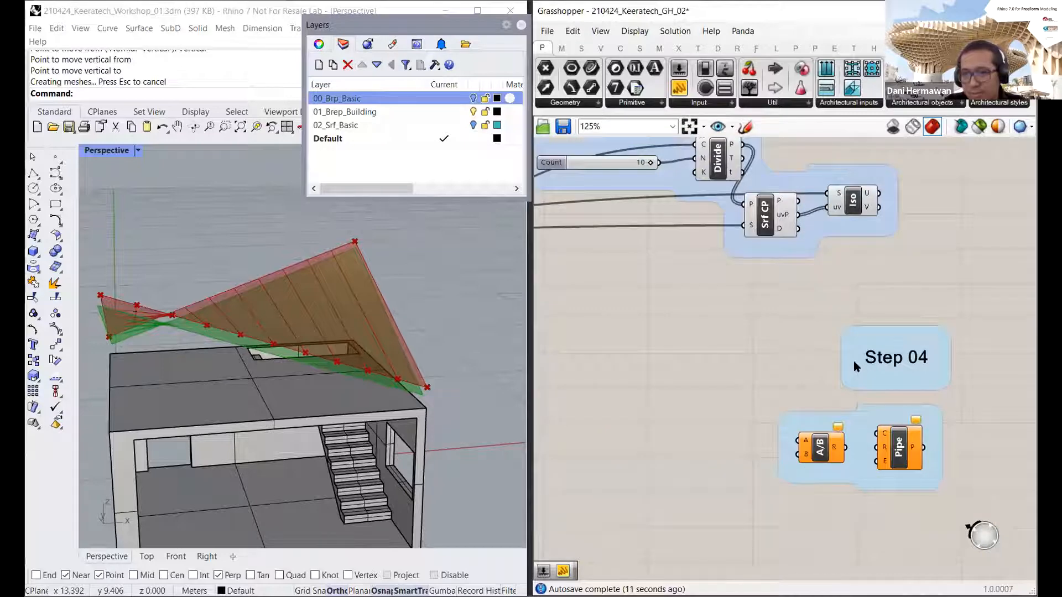
{"action": "scroll", "coordinate": [854, 360], "scroll_direction": "down", "scroll_amount": 5}
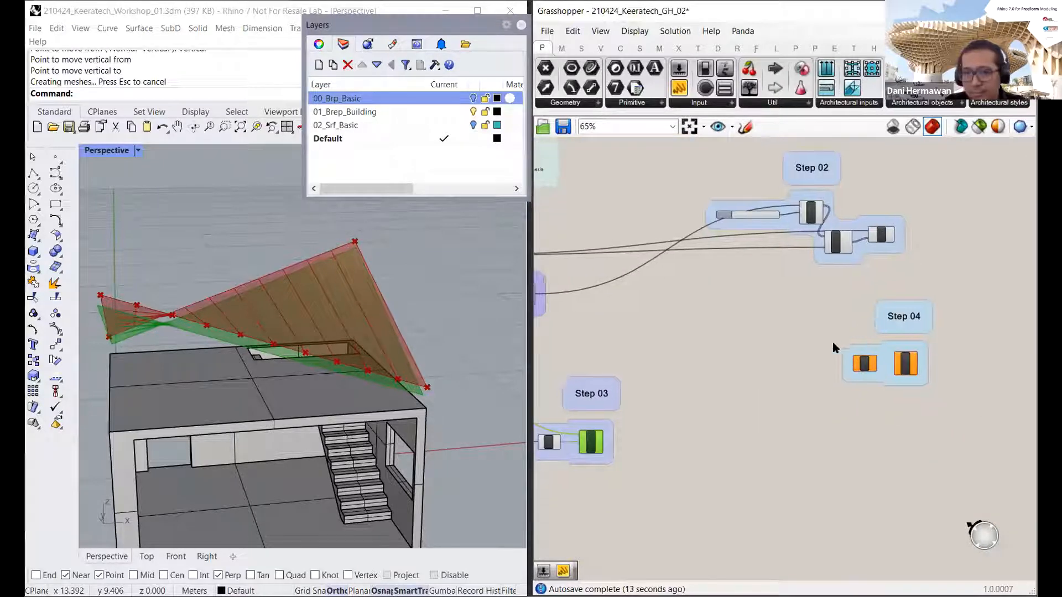
{"action": "scroll", "coordinate": [832, 343], "scroll_direction": "down", "scroll_amount": 2}
{"action": "scroll", "coordinate": [825, 287], "scroll_direction": "up", "scroll_amount": 2}
{"action": "right_click_drag", "start_coordinate": [774, 362], "coordinate": [795, 314]}
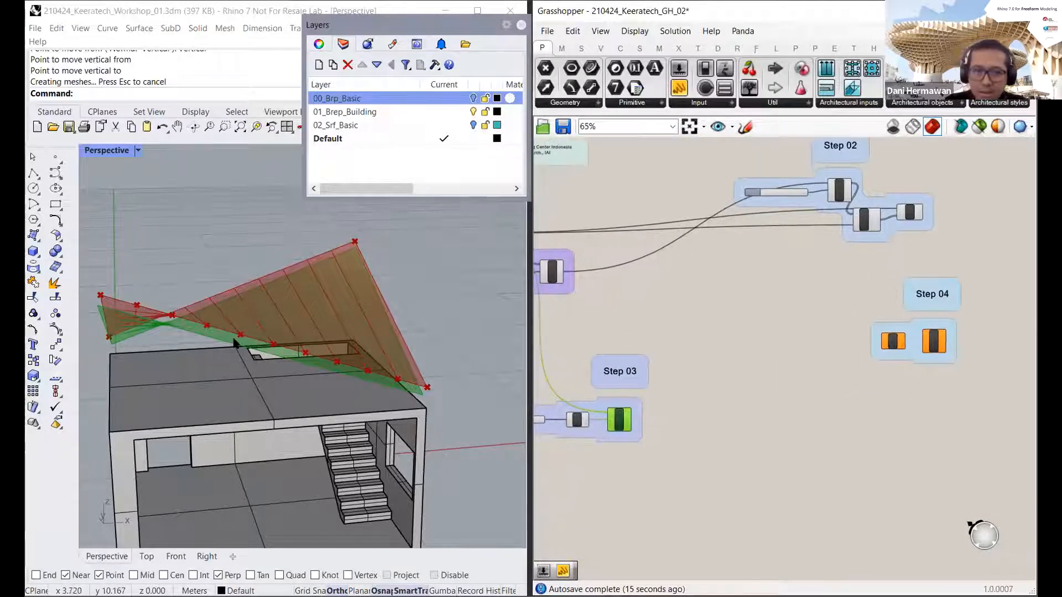
{"action": "left_click", "coordinate": [894, 228]}
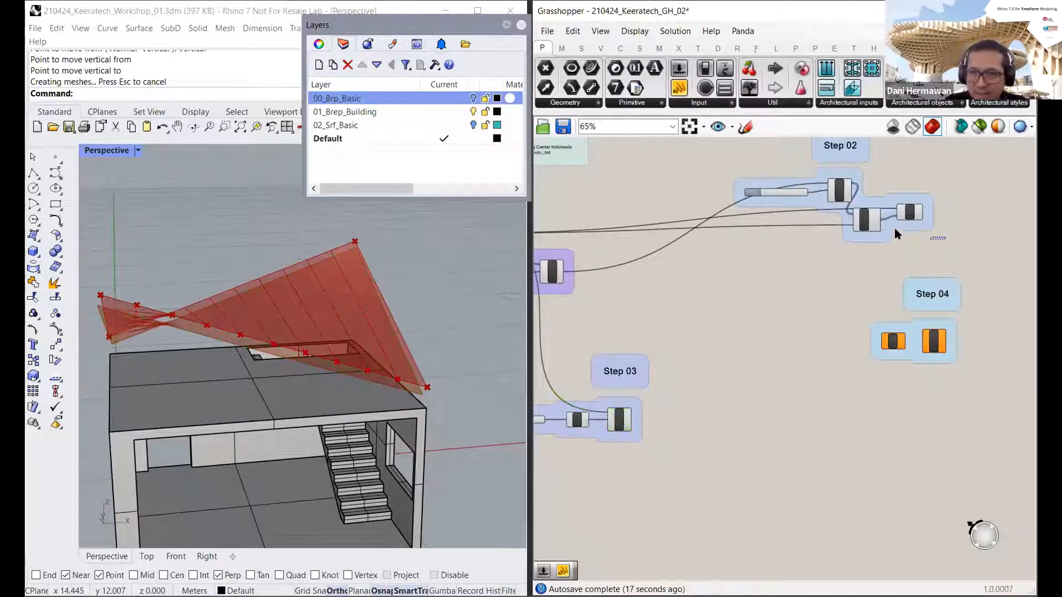
Step: Try duplicating the Step 02 Count slider, Divide, Srf CP and Iso components below Step 04, and undo the copy
{"action": "left_click_drag", "start_coordinate": [690, 158], "coordinate": [943, 249]}
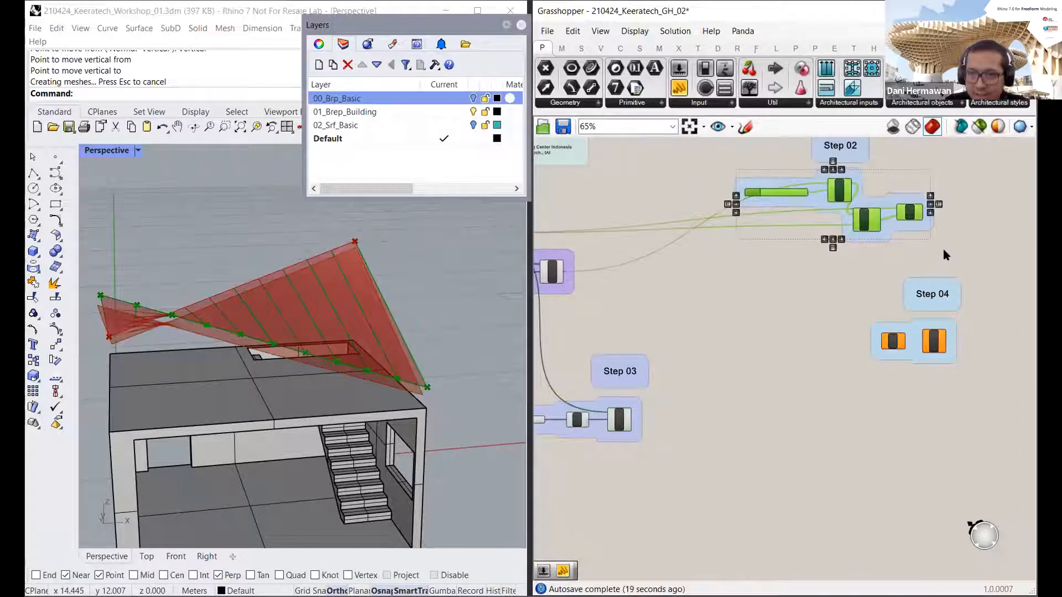
{"action": "left_click_drag", "start_coordinate": [809, 236], "coordinate": [805, 452], "text": "alt"}
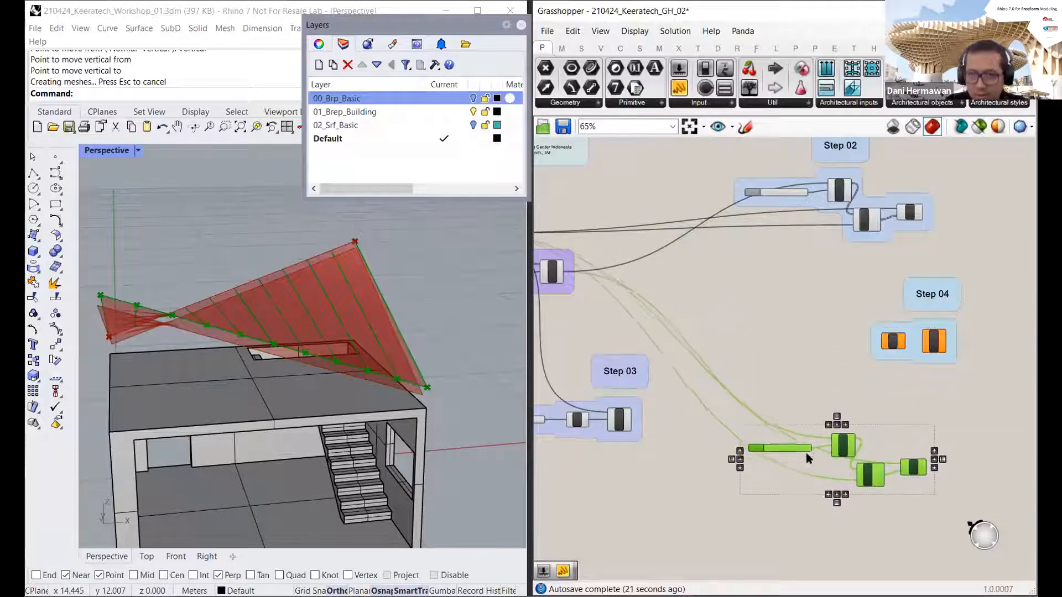
{"action": "scroll", "coordinate": [856, 158], "scroll_direction": "up", "scroll_amount": 3}
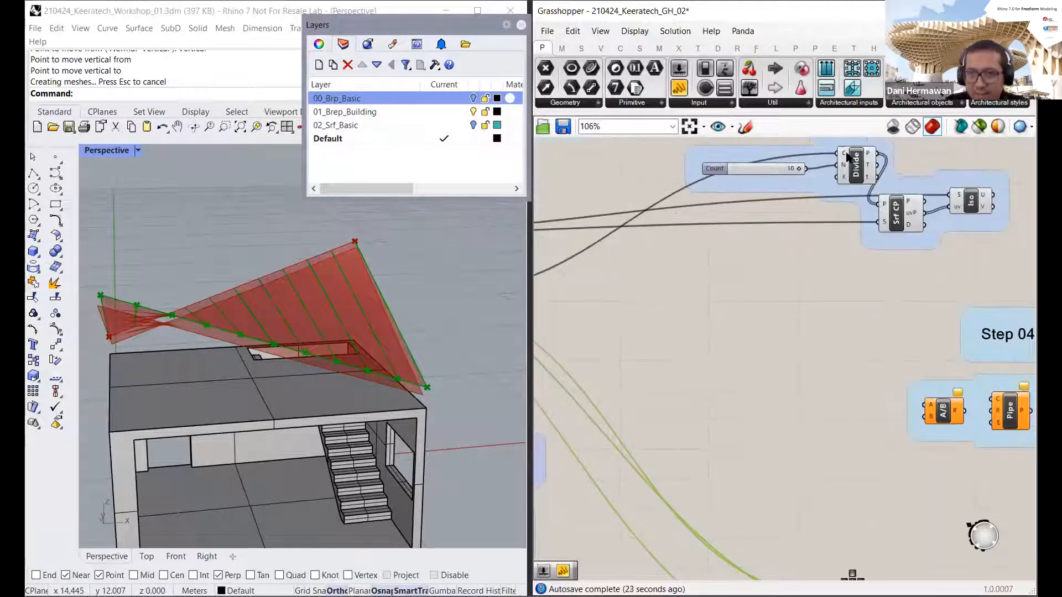
{"action": "scroll", "coordinate": [790, 279], "scroll_direction": "down", "scroll_amount": 5}
{"action": "scroll", "coordinate": [824, 348], "scroll_direction": "up", "scroll_amount": 5}
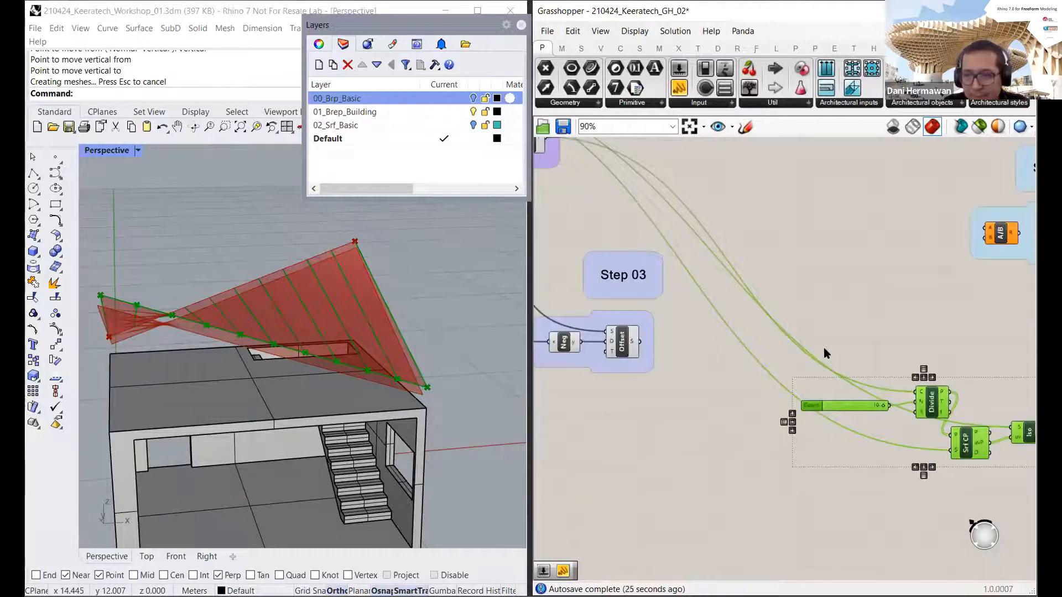
{"action": "scroll", "coordinate": [824, 353], "scroll_direction": "down", "scroll_amount": 4}
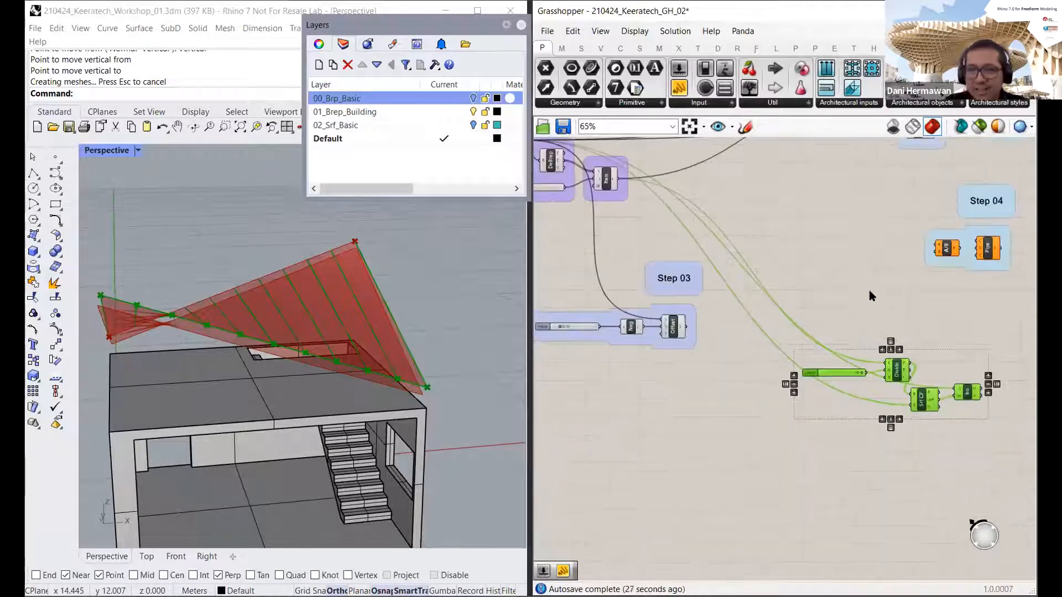
{"action": "right_click_drag", "start_coordinate": [794, 275], "coordinate": [861, 282]}
{"action": "left_click", "coordinate": [787, 274]}
{"action": "scroll", "coordinate": [884, 310], "scroll_direction": "up", "scroll_amount": 1}
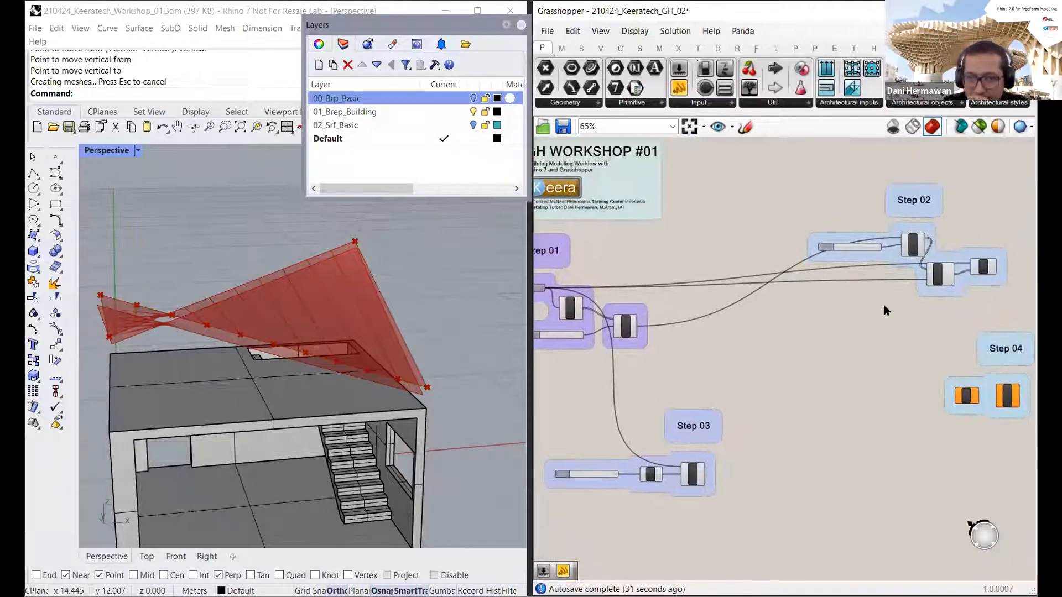
Step: Duplicate all the Step 01 and Step 02 components, including the Step 01 label, and place the copy below the Step 03 and Step 04 groups
{"action": "right_click_drag", "start_coordinate": [608, 315], "coordinate": [706, 301]}
{"action": "scroll", "coordinate": [643, 304], "scroll_direction": "down", "scroll_amount": 2}
{"action": "left_click_drag", "start_coordinate": [571, 253], "coordinate": [719, 348]}
{"action": "left_click_drag", "start_coordinate": [749, 243], "coordinate": [958, 283]}
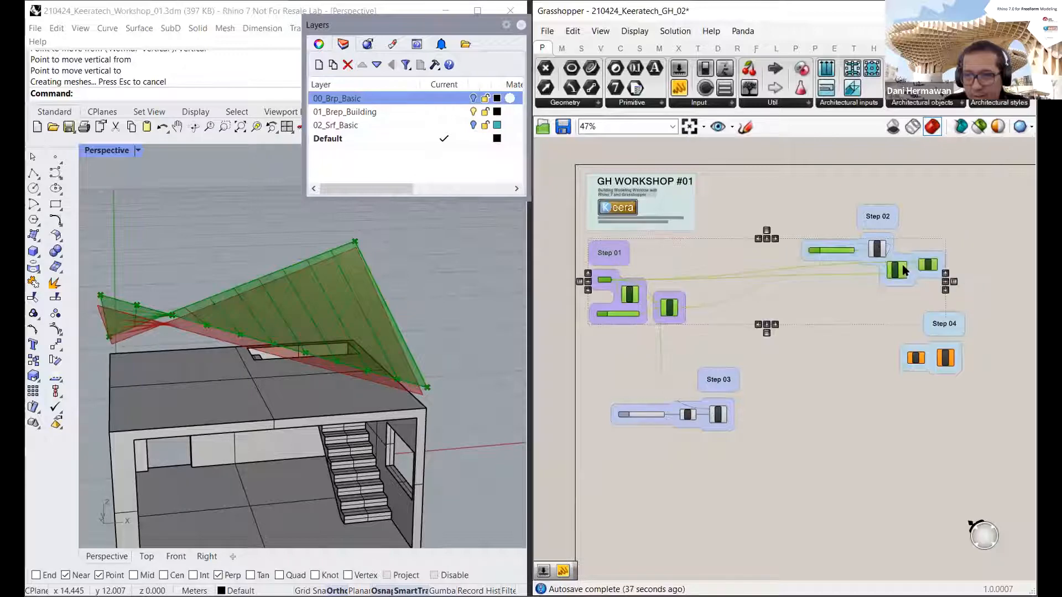
{"action": "left_click", "coordinate": [875, 249], "text": "shift"}
{"action": "left_click_drag", "start_coordinate": [875, 252], "coordinate": [877, 255]}
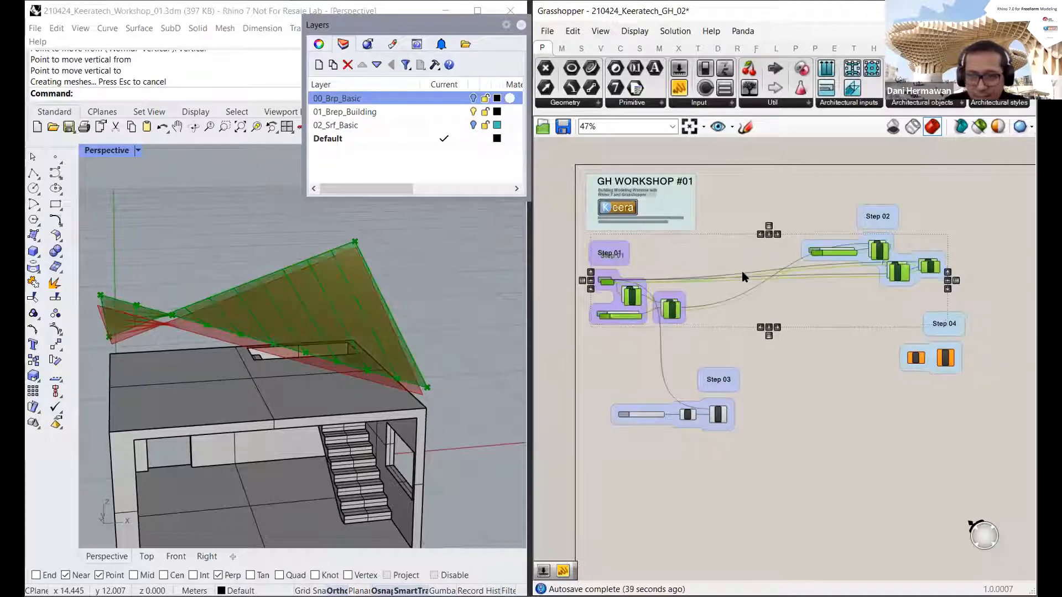
{"action": "left_click_drag", "start_coordinate": [671, 307], "coordinate": [800, 481]}
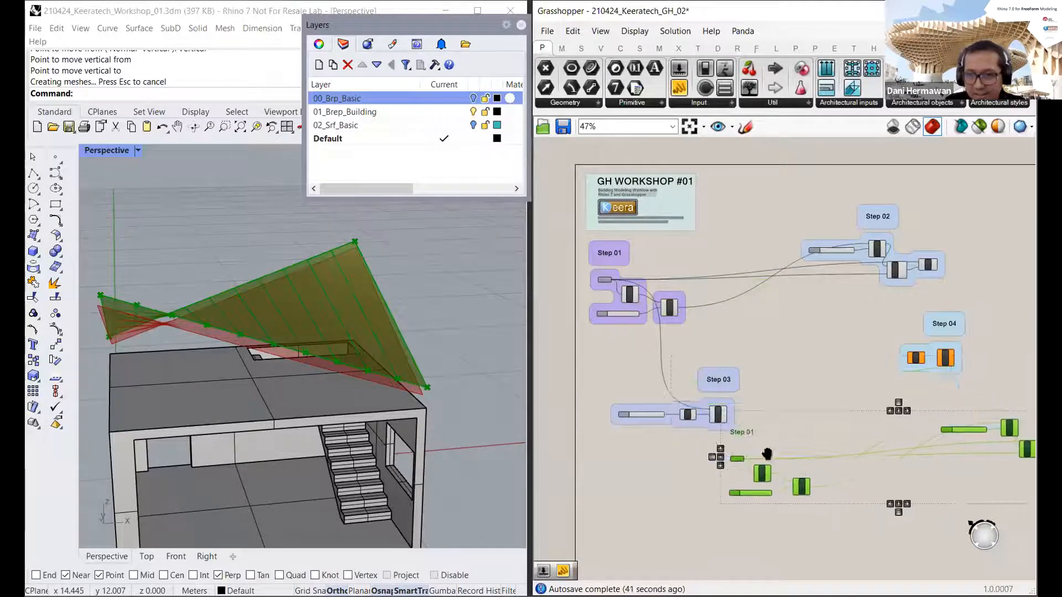
Step: Connect the S output of Offset in Step 03 to the duplicated Srf parameter and inspect the roof from below
{"action": "right_click_drag", "start_coordinate": [765, 452], "coordinate": [672, 408]}
{"action": "scroll", "coordinate": [676, 426], "scroll_direction": "up", "scroll_amount": 3}
{"action": "scroll", "coordinate": [625, 298], "scroll_direction": "up", "scroll_amount": 2}
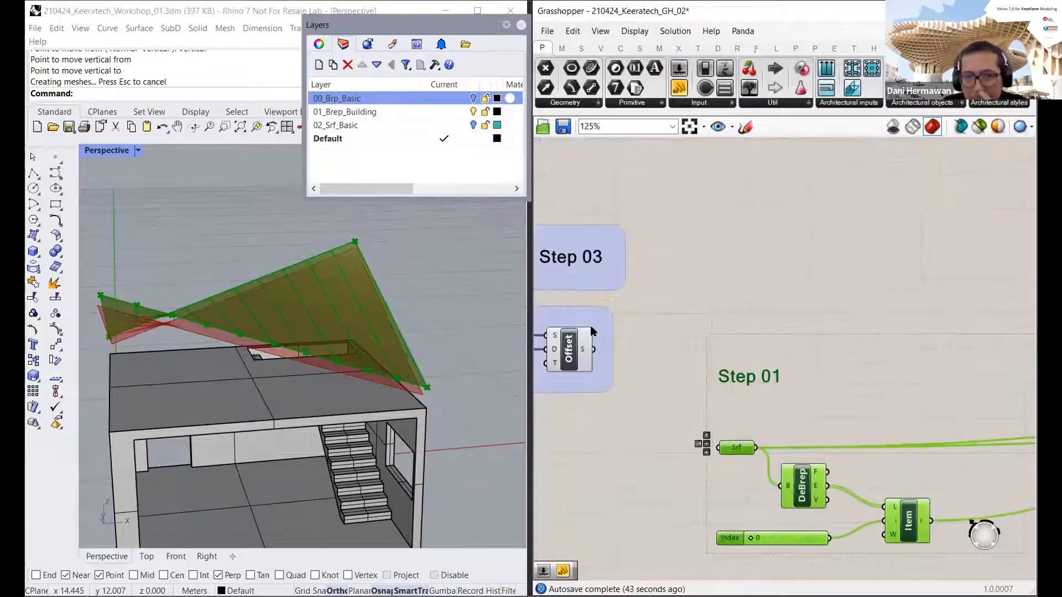
{"action": "right_click_drag", "start_coordinate": [634, 331], "coordinate": [701, 311]}
{"action": "left_click", "coordinate": [657, 335]}
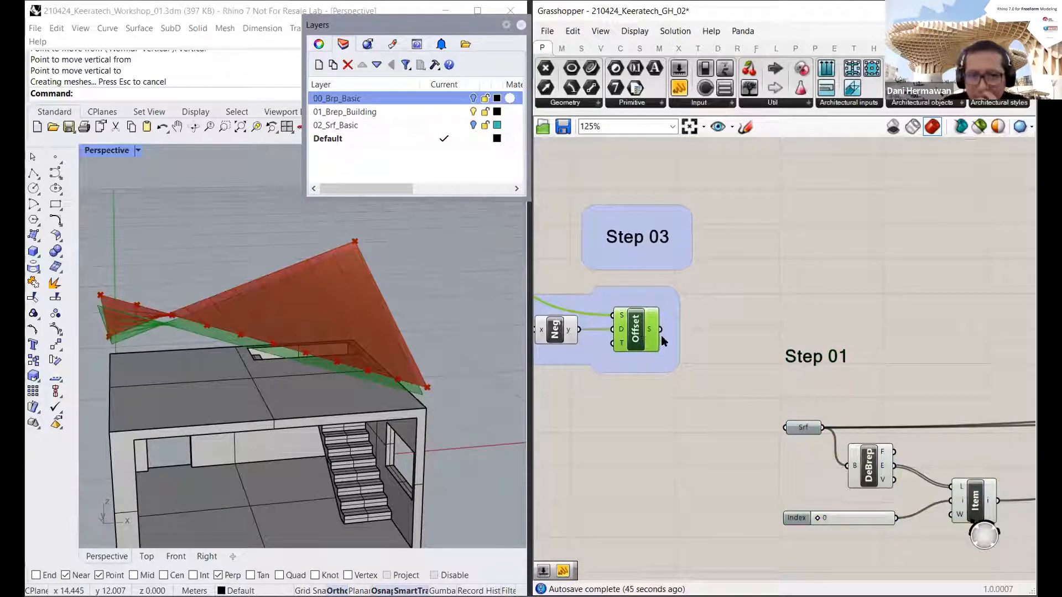
{"action": "left_click_drag", "start_coordinate": [686, 351], "coordinate": [783, 428]}
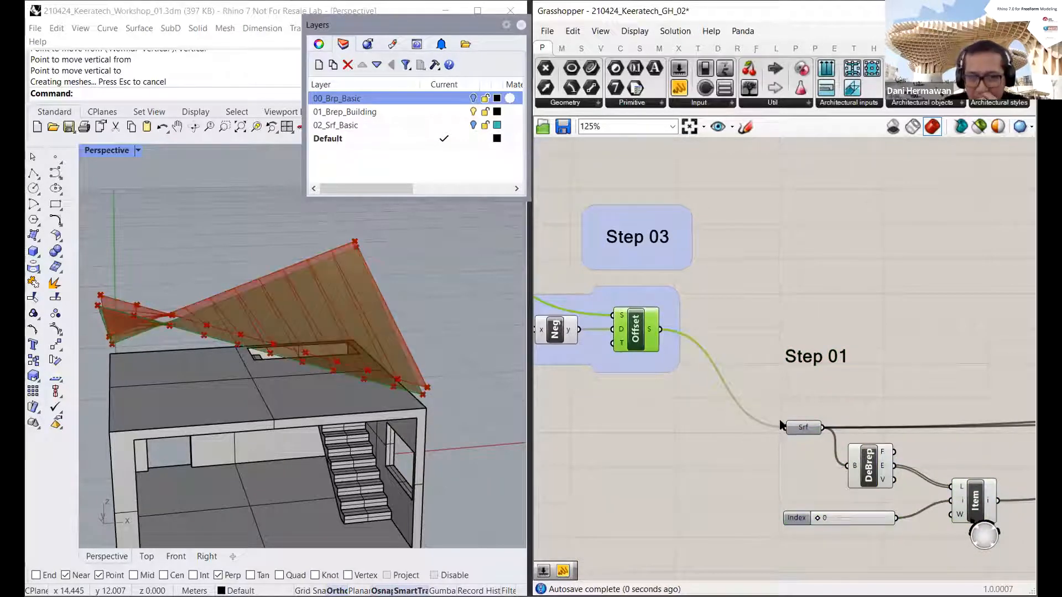
{"action": "right_click_drag", "start_coordinate": [782, 425], "coordinate": [659, 347]}
{"action": "right_click_drag", "start_coordinate": [328, 334], "coordinate": [271, 323]}
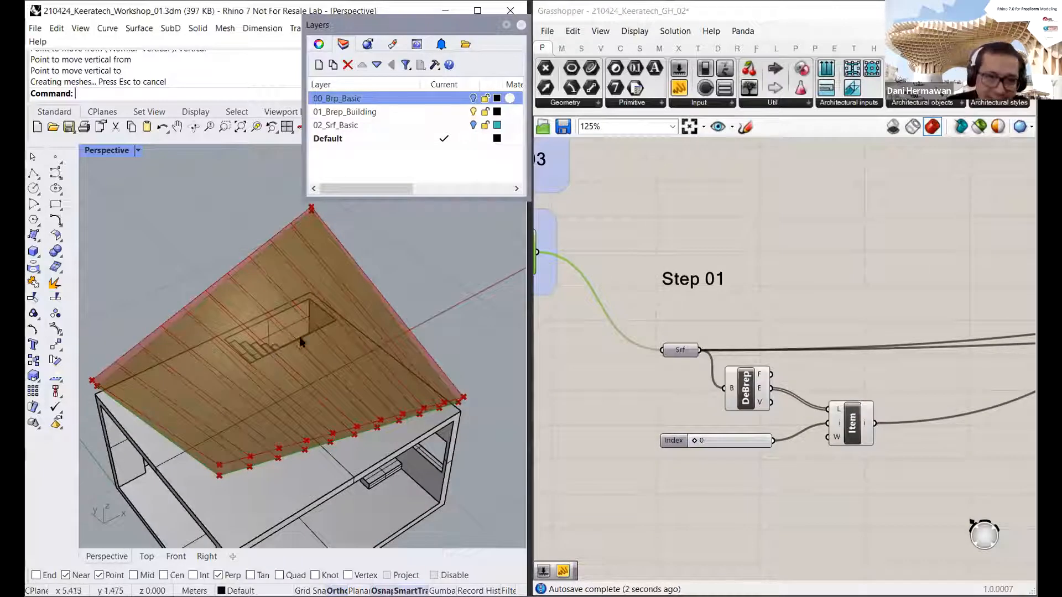
Step: Set the duplicated Index slider to 1 and inspect the crossing isocurves on the roof
{"action": "scroll", "coordinate": [759, 373], "scroll_direction": "up", "scroll_amount": 1}
{"action": "right_click_drag", "start_coordinate": [760, 373], "coordinate": [732, 349]}
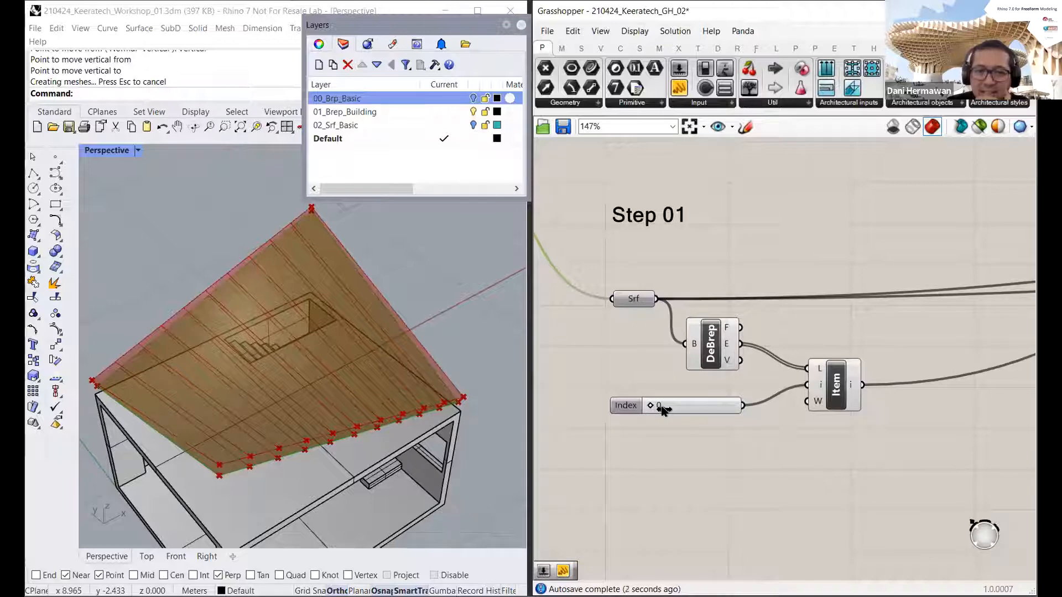
{"action": "left_click_drag", "start_coordinate": [662, 409], "coordinate": [669, 409]}
{"action": "right_click_drag", "start_coordinate": [320, 344], "coordinate": [319, 246]}
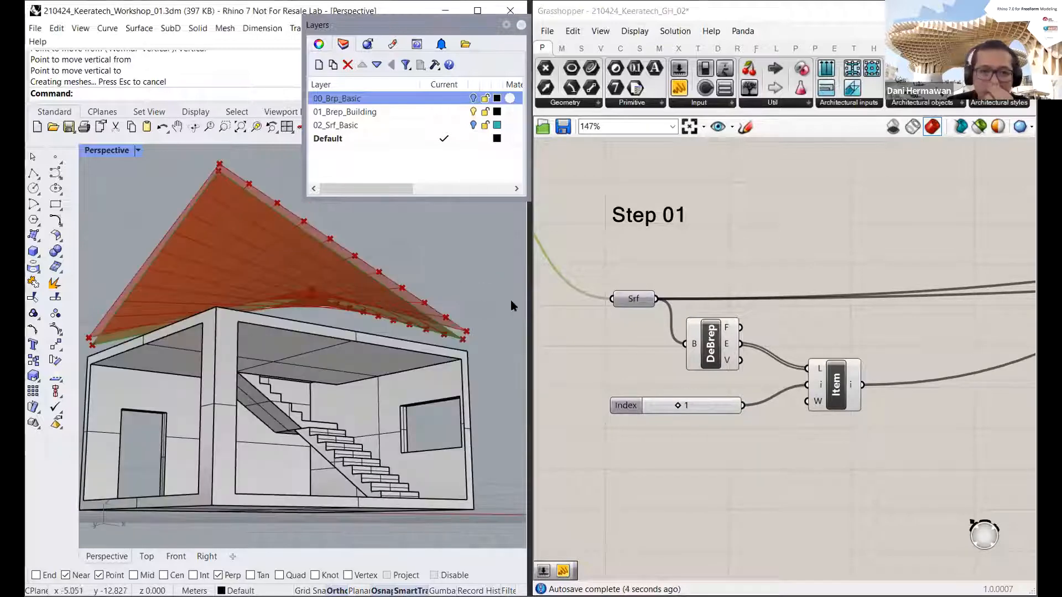
{"action": "right_click_drag", "start_coordinate": [228, 245], "coordinate": [234, 360]}
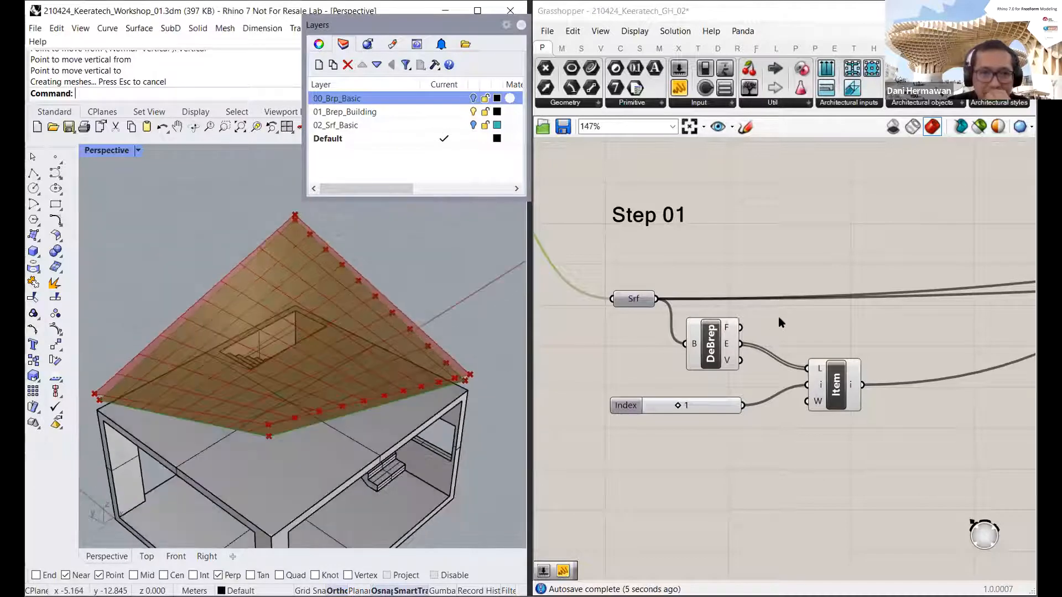
Step: Move the Step 04 group with its A/B and Pipe components to the right, clear of the duplicated components
{"action": "scroll", "coordinate": [765, 319], "scroll_direction": "down", "scroll_amount": 4}
{"action": "scroll", "coordinate": [810, 291], "scroll_direction": "down", "scroll_amount": 4}
{"action": "right_click_drag", "start_coordinate": [914, 249], "coordinate": [735, 317]}
{"action": "scroll", "coordinate": [730, 313], "scroll_direction": "up", "scroll_amount": 7}
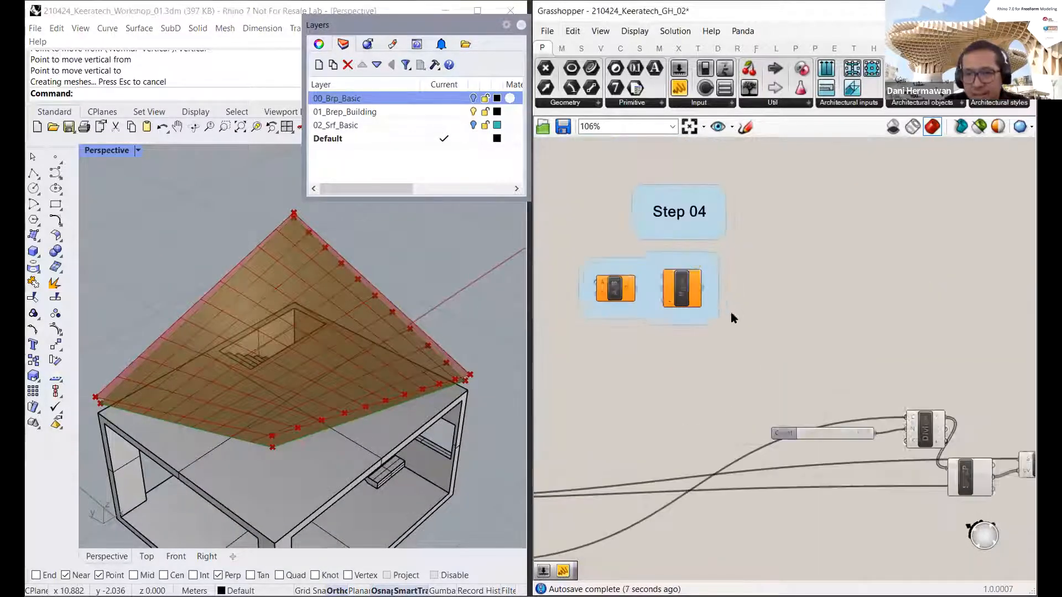
{"action": "scroll", "coordinate": [746, 329], "scroll_direction": "down", "scroll_amount": 2}
{"action": "left_click_drag", "start_coordinate": [618, 211], "coordinate": [980, 292]}
{"action": "right_click_drag", "start_coordinate": [860, 303], "coordinate": [729, 315]}
{"action": "left_click_drag", "start_coordinate": [855, 309], "coordinate": [881, 314]}
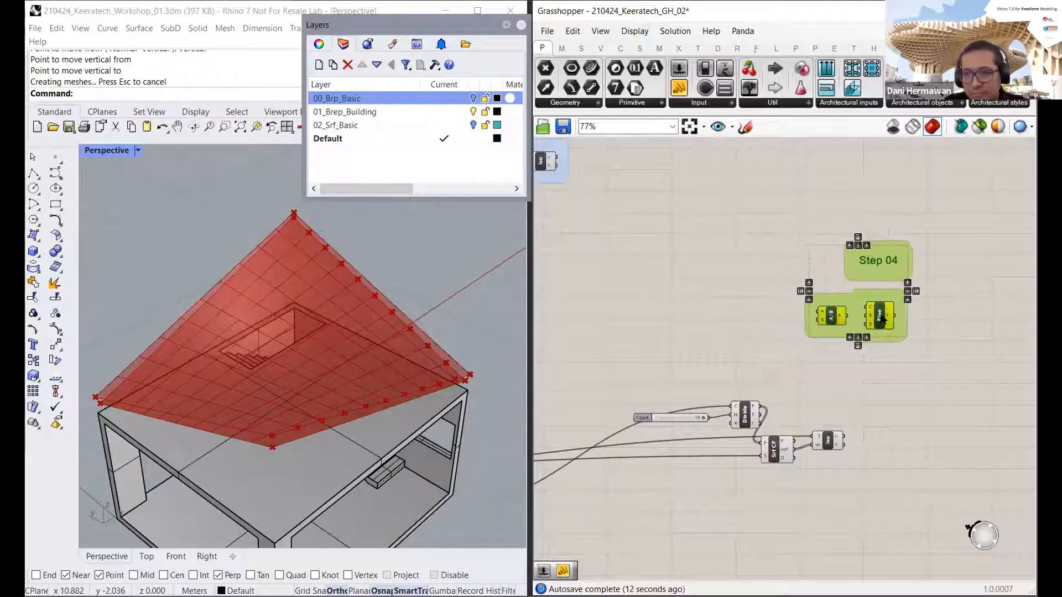
{"action": "scroll", "coordinate": [883, 318], "scroll_direction": "down", "scroll_amount": 2}
{"action": "right_click_drag", "start_coordinate": [838, 316], "coordinate": [821, 389]}
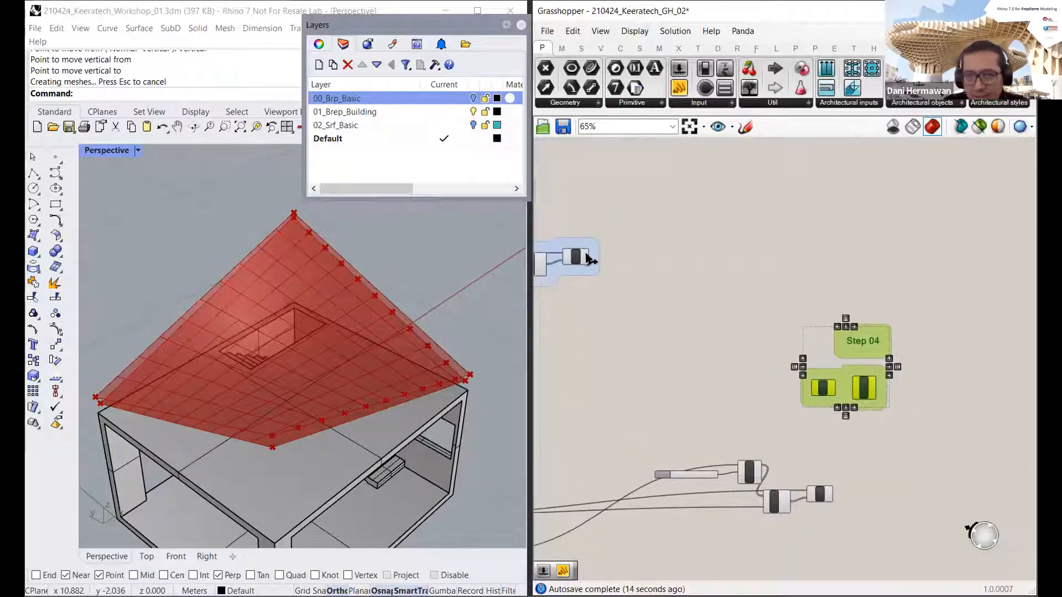
Step: Connect the isocurve output of Iso in Step 02 to the C input of Pipe in Step 04
{"action": "scroll", "coordinate": [591, 259], "scroll_direction": "up", "scroll_amount": 3}
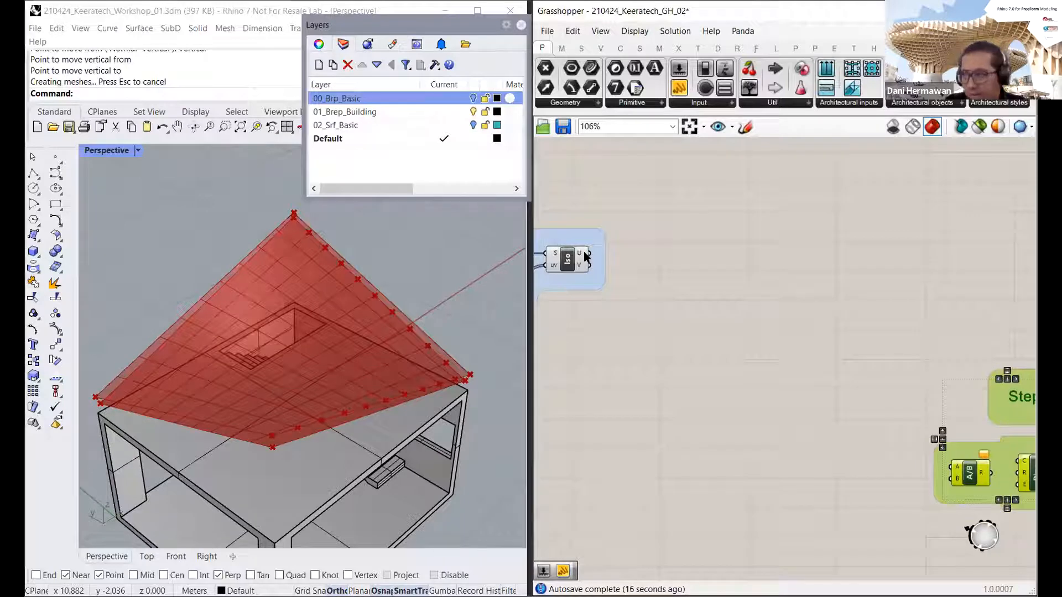
{"action": "left_click_drag", "start_coordinate": [588, 265], "coordinate": [922, 374]}
{"action": "scroll", "coordinate": [741, 287], "scroll_direction": "down", "scroll_amount": 4}
{"action": "scroll", "coordinate": [834, 374], "scroll_direction": "up", "scroll_amount": 4}
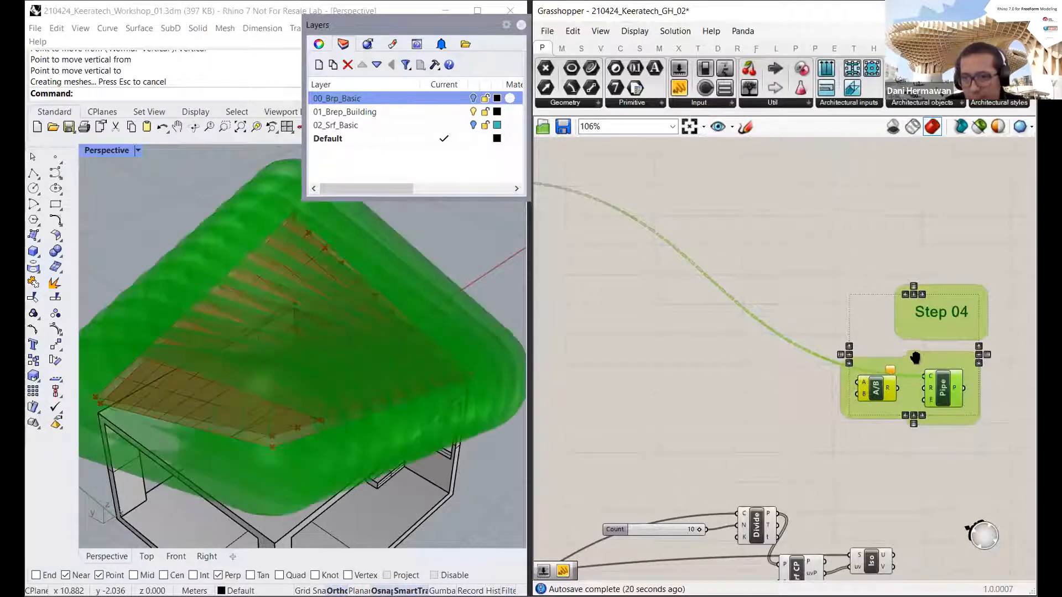
Step: Duplicate the 0.15 slider from Step 03 and place the copy beside the A/B component of Step 04
{"action": "scroll", "coordinate": [885, 357], "scroll_direction": "down", "scroll_amount": 3}
{"action": "scroll", "coordinate": [843, 354], "scroll_direction": "up", "scroll_amount": 4}
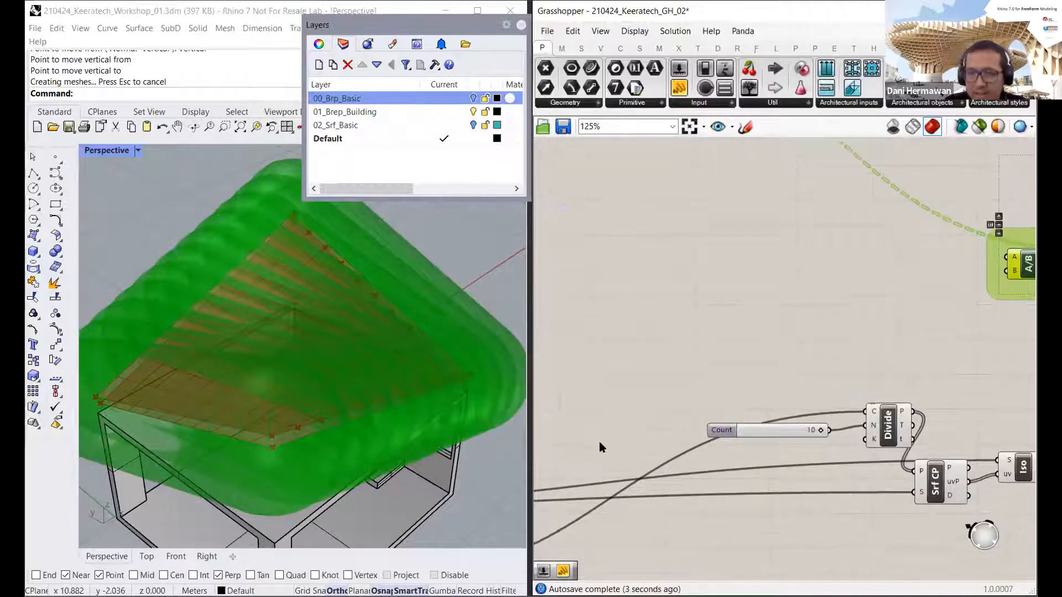
{"action": "scroll", "coordinate": [599, 443], "scroll_direction": "down", "scroll_amount": 4}
{"action": "scroll", "coordinate": [601, 459], "scroll_direction": "up", "scroll_amount": 2}
{"action": "scroll", "coordinate": [606, 445], "scroll_direction": "down", "scroll_amount": 3}
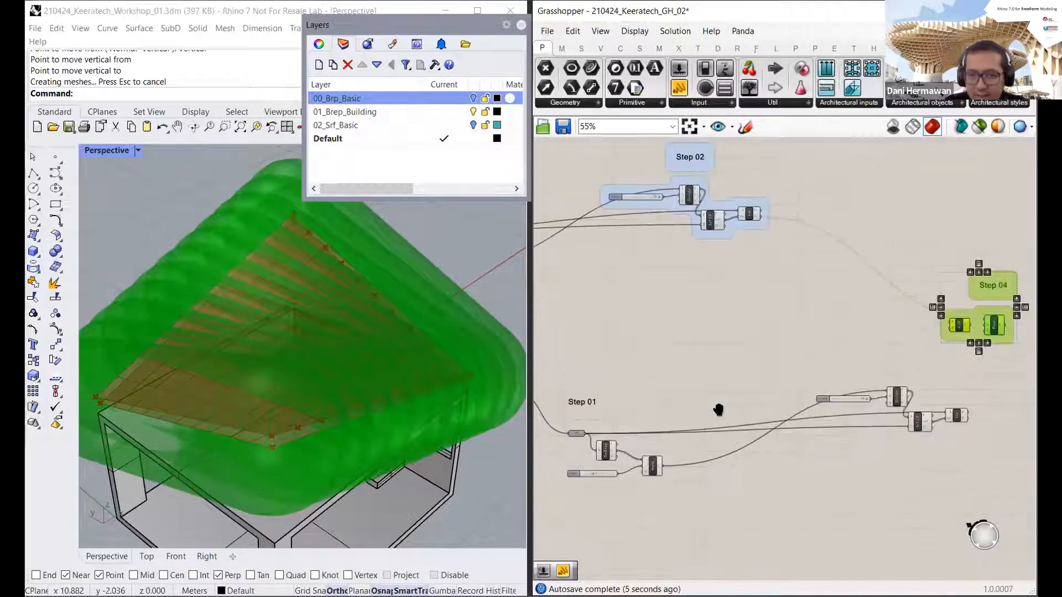
{"action": "right_click_drag", "start_coordinate": [719, 410], "coordinate": [834, 389]}
{"action": "right_click_drag", "start_coordinate": [564, 380], "coordinate": [664, 379]}
{"action": "scroll", "coordinate": [635, 371], "scroll_direction": "up", "scroll_amount": 6}
{"action": "left_click", "coordinate": [634, 371]}
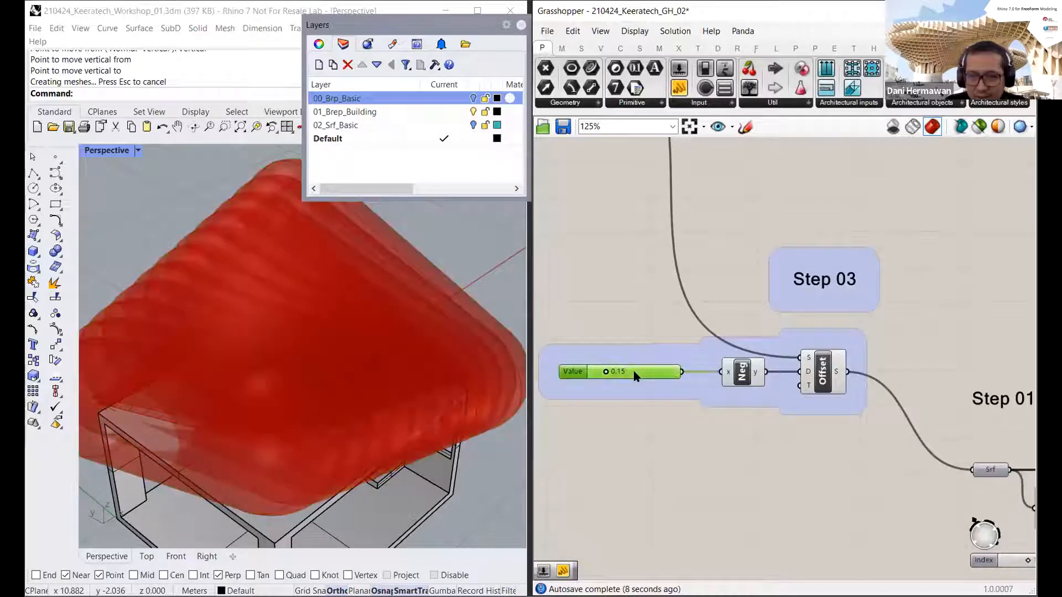
{"action": "scroll", "coordinate": [619, 387], "scroll_direction": "down", "scroll_amount": 3}
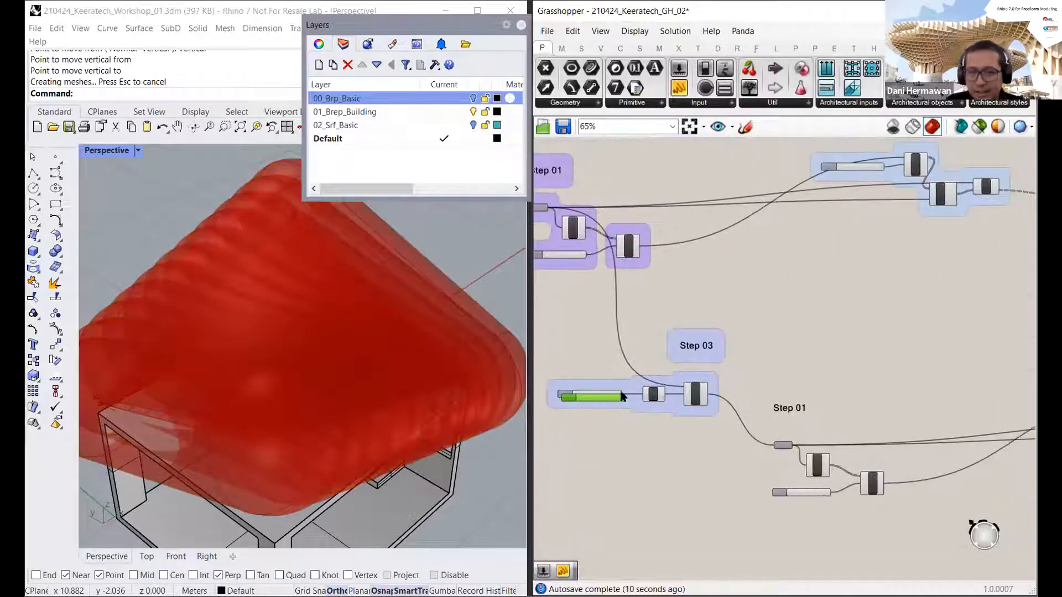
{"action": "left_click_drag", "start_coordinate": [614, 397], "coordinate": [896, 321]}
{"action": "right_click_drag", "start_coordinate": [896, 321], "coordinate": [605, 345]}
{"action": "left_click_drag", "start_coordinate": [605, 348], "coordinate": [863, 344]}
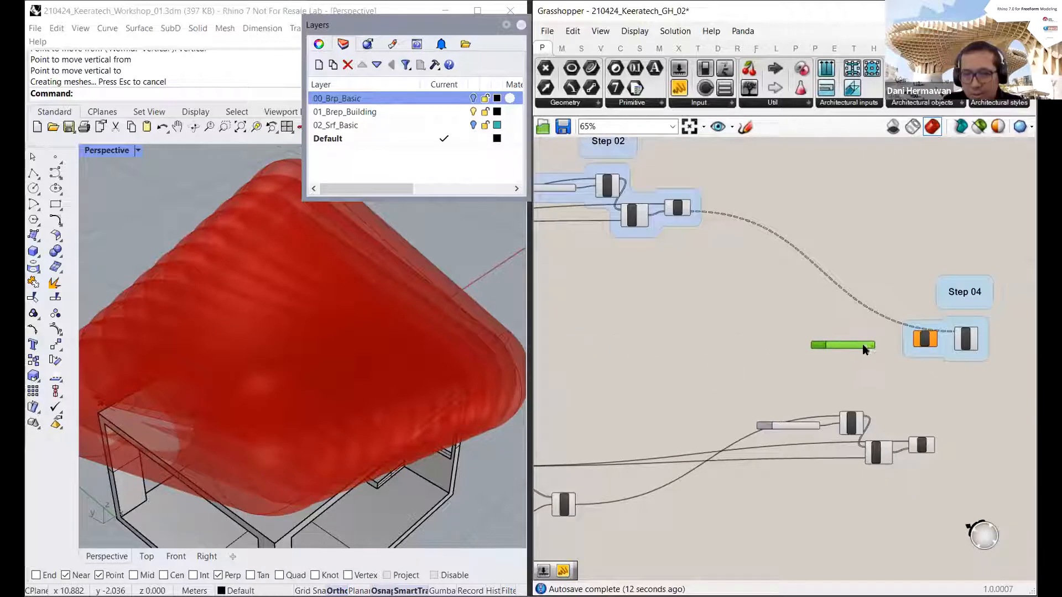
Step: Connect the copied slider to the R input of Pipe in Step 04 and set the radius to 0.04
{"action": "scroll", "coordinate": [908, 336], "scroll_direction": "up", "scroll_amount": 5}
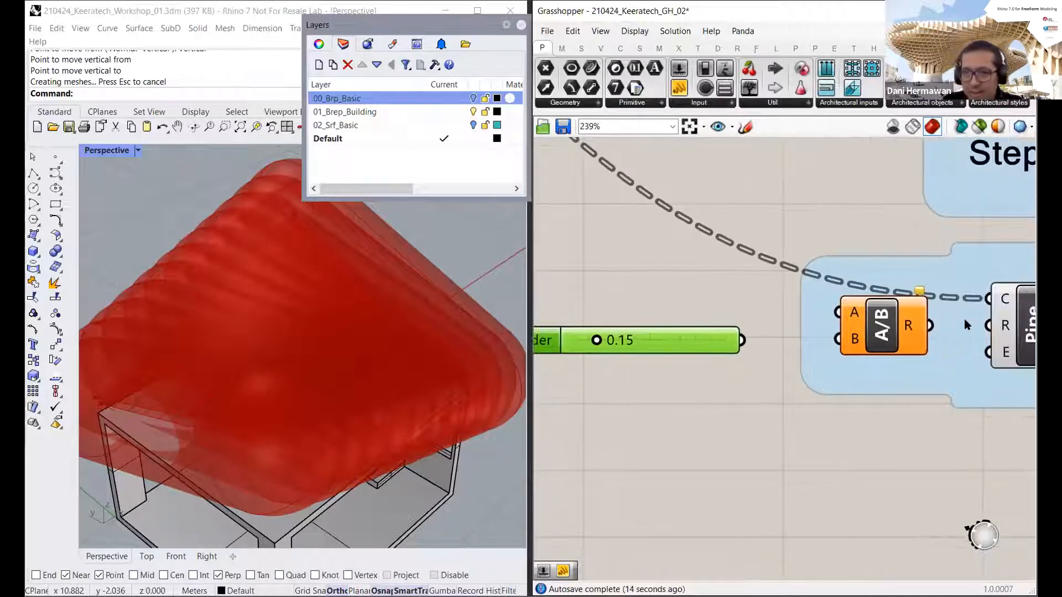
{"action": "left_click_drag", "start_coordinate": [967, 324], "coordinate": [675, 331]}
{"action": "scroll", "coordinate": [679, 359], "scroll_direction": "up", "scroll_amount": 2}
{"action": "scroll", "coordinate": [676, 328], "scroll_direction": "down", "scroll_amount": 5}
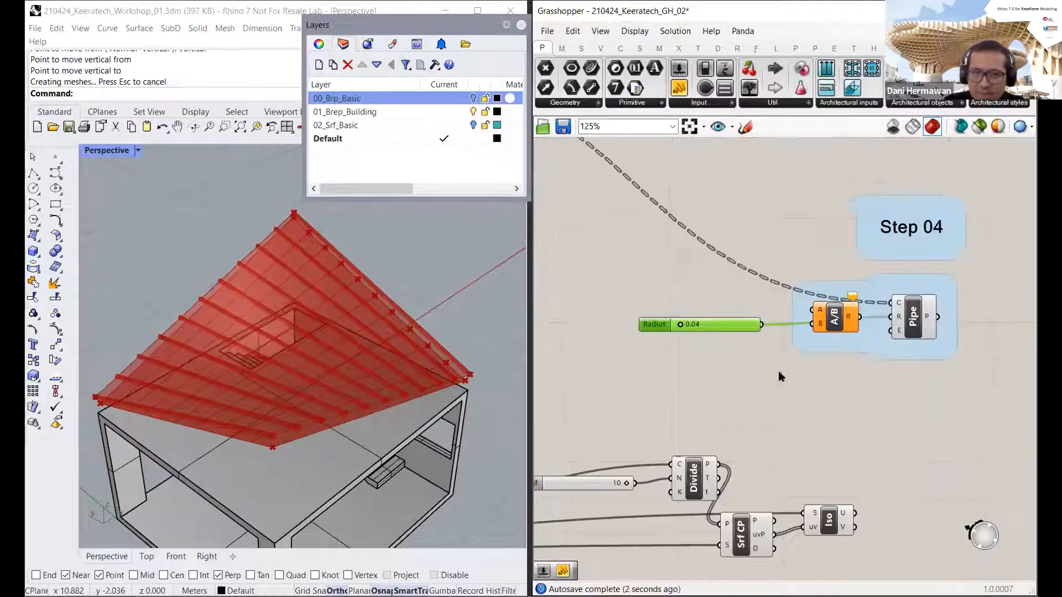
{"action": "mouse_move", "coordinate": [761, 342]}
{"action": "left_mouse_down"}
{"action": "mouse_move", "coordinate": [757, 373]}
{"action": "mouse_move", "coordinate": [747, 332]}
{"action": "mouse_move", "coordinate": [753, 342]}
{"action": "left_mouse_up"}
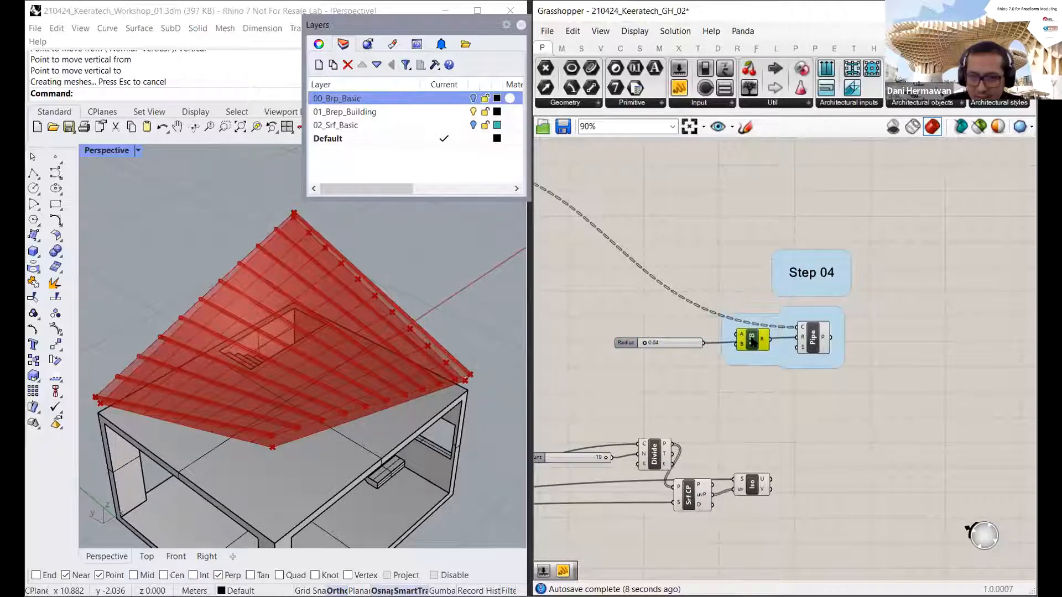
Step: Duplicate the Step 04 Pipe component and place the copy next to the duplicated Iso
{"action": "right_click_drag", "start_coordinate": [785, 315], "coordinate": [797, 267]}
{"action": "left_click", "coordinate": [825, 291]}
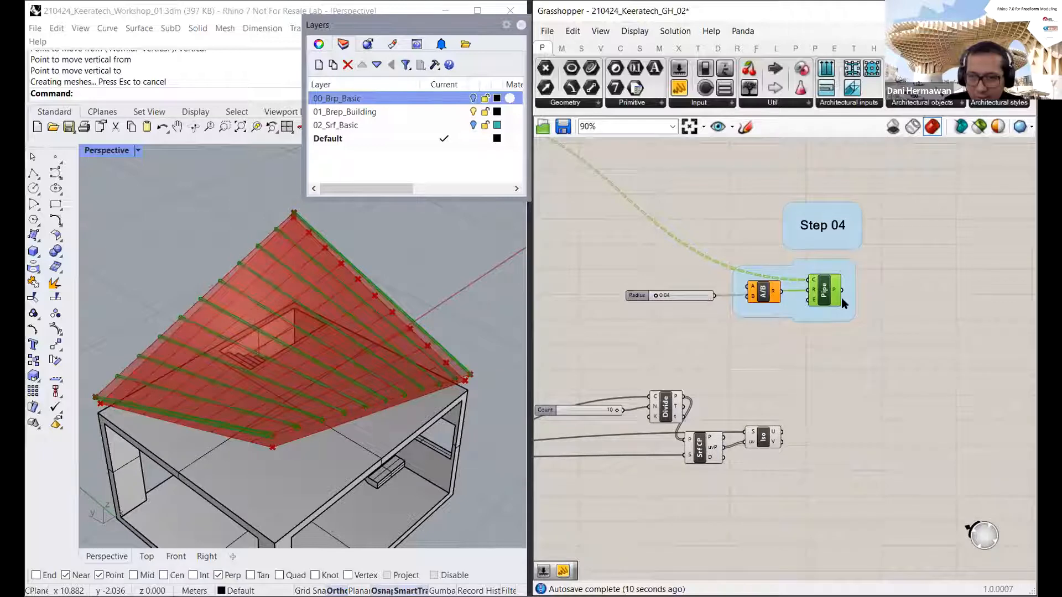
{"action": "key", "text": "ctrl+c"}
{"action": "key", "text": "ctrl+v"}
{"action": "left_click_drag", "start_coordinate": [823, 294], "coordinate": [824, 435]}
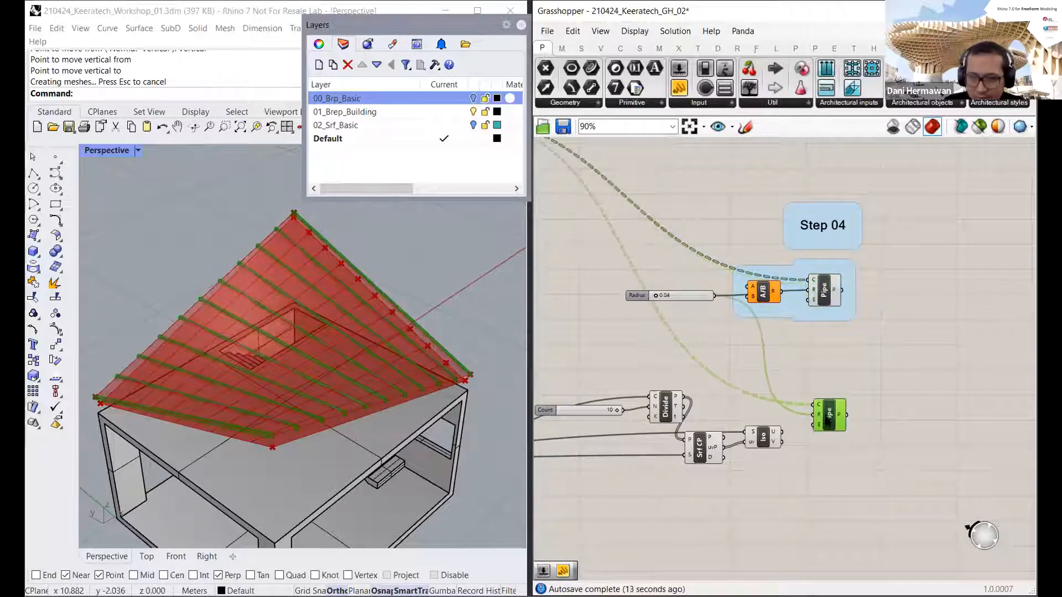
Step: Connect the U output of the duplicated Iso to the C input of the copied Pipe
{"action": "right_click_drag", "start_coordinate": [425, 313], "coordinate": [419, 246]}
{"action": "scroll", "coordinate": [784, 446], "scroll_direction": "up", "scroll_amount": 2}
{"action": "scroll", "coordinate": [771, 249], "scroll_direction": "down", "scroll_amount": 3}
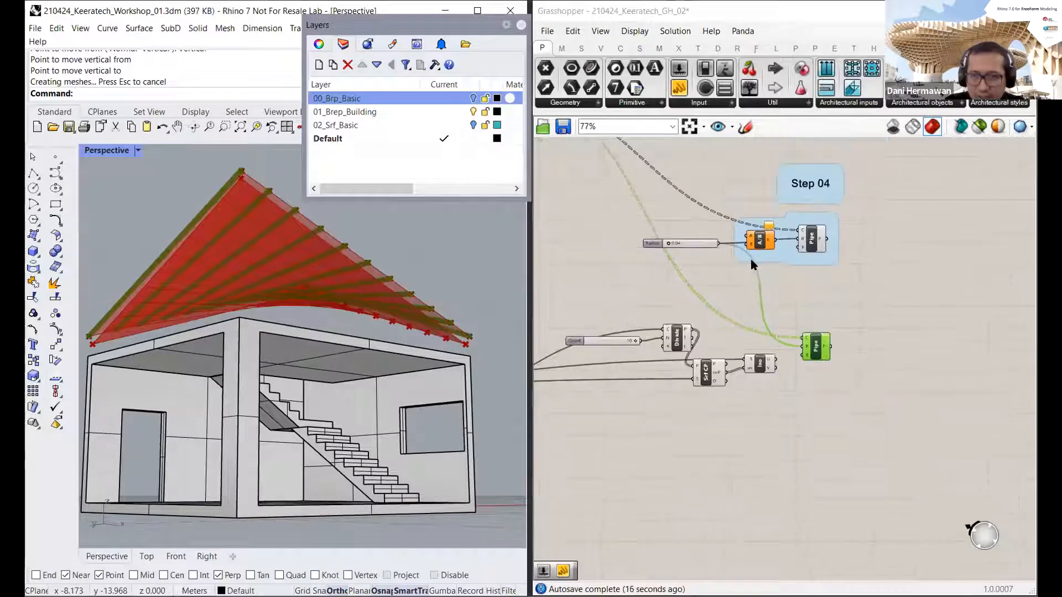
{"action": "scroll", "coordinate": [782, 435], "scroll_direction": "down", "scroll_amount": 2}
{"action": "scroll", "coordinate": [822, 478], "scroll_direction": "up", "scroll_amount": 5}
{"action": "left_click_drag", "start_coordinate": [829, 501], "coordinate": [878, 462]}
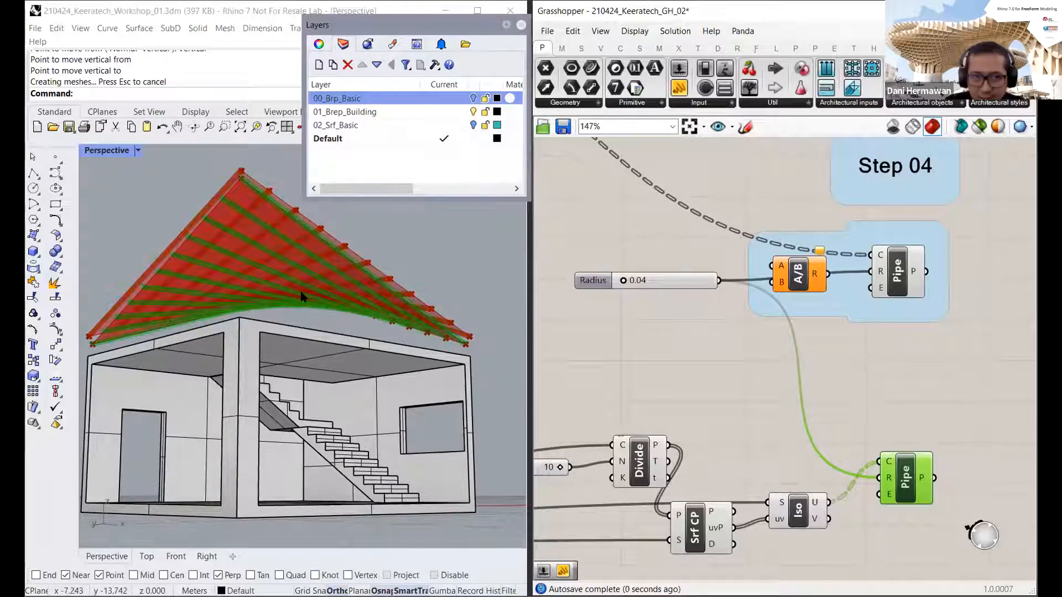
Step: Move the A/B component below the Radius wire and connect the 0.04 slider to its A input
{"action": "right_click_drag", "start_coordinate": [380, 354], "coordinate": [332, 232]}
{"action": "scroll", "coordinate": [376, 300], "scroll_direction": "up", "scroll_amount": 5}
{"action": "scroll", "coordinate": [412, 305], "scroll_direction": "down", "scroll_amount": 5}
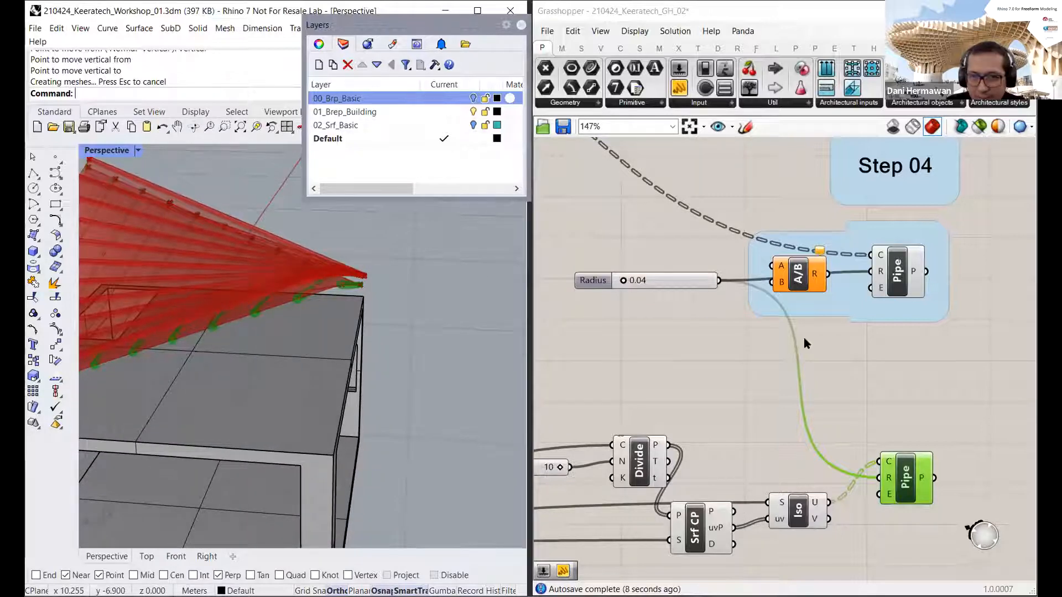
{"action": "left_click_drag", "start_coordinate": [797, 280], "coordinate": [807, 309]}
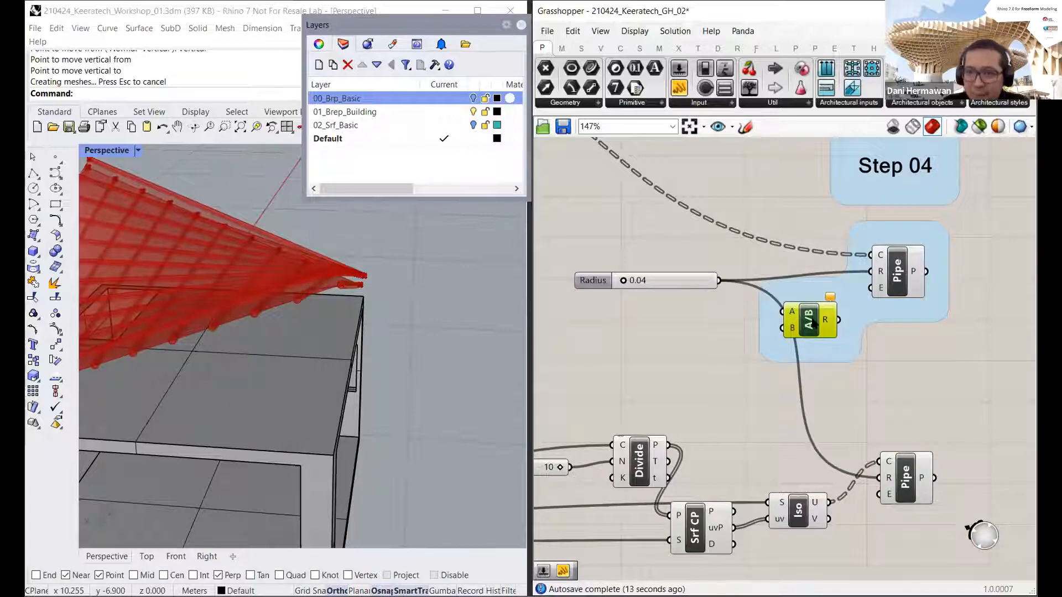
{"action": "left_click", "coordinate": [813, 379]}
{"action": "double_click", "coordinate": [813, 379]}
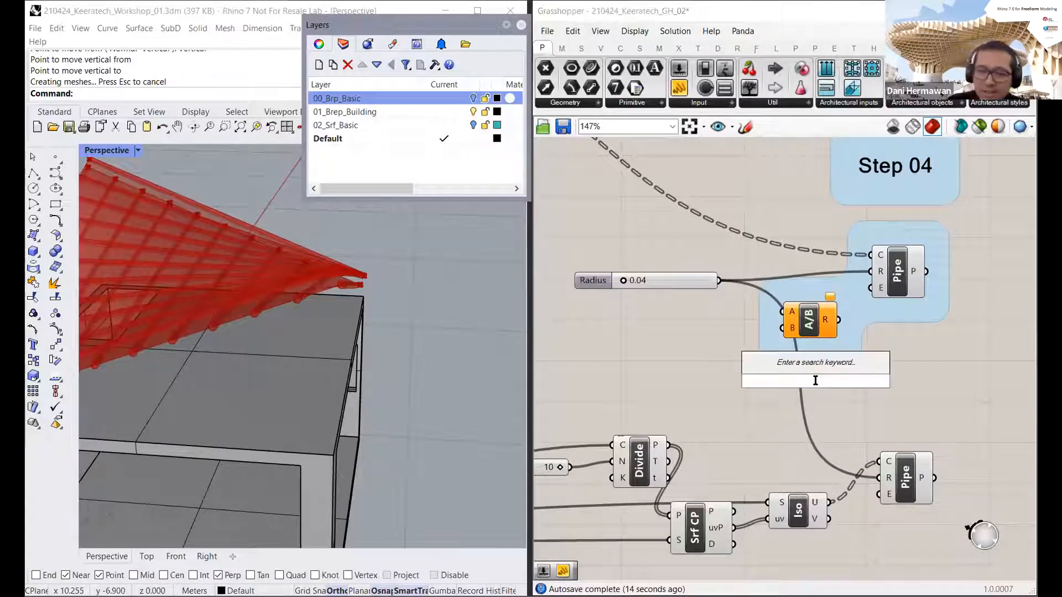
{"action": "type", "text": "mu"}
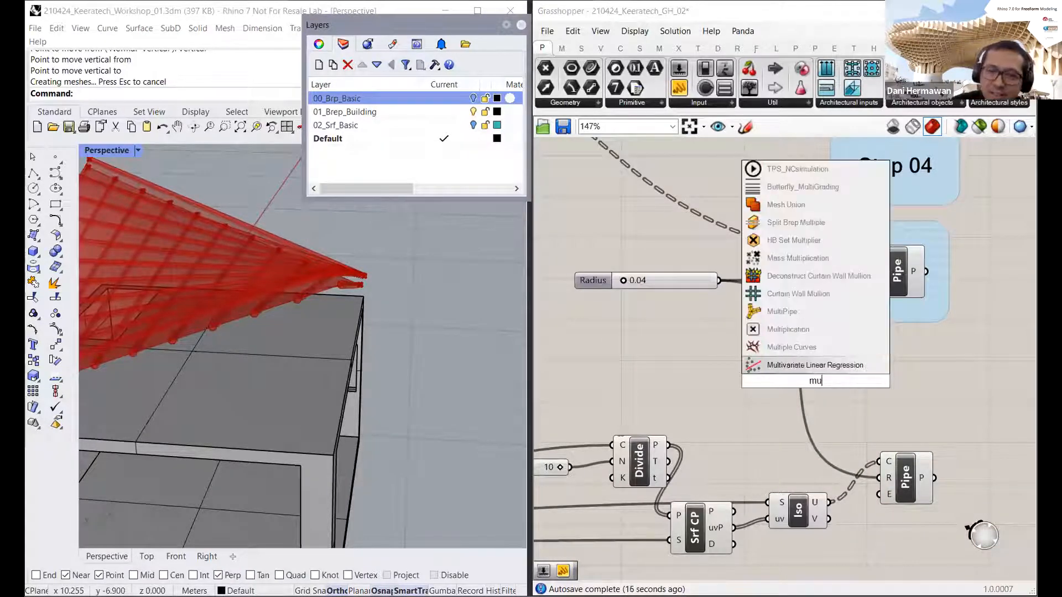
{"action": "key", "text": "Escape"}
Step: Add a Multiplication component below A/B and connect the 0.04 slider to its A input
{"action": "left_click", "coordinate": [562, 49]}
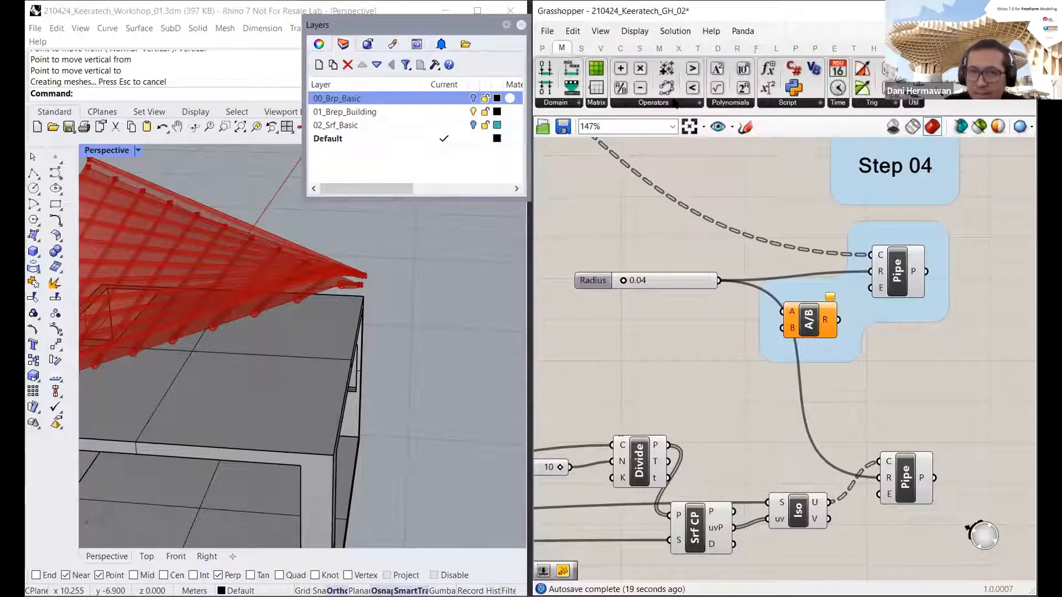
{"action": "left_click", "coordinate": [654, 103]}
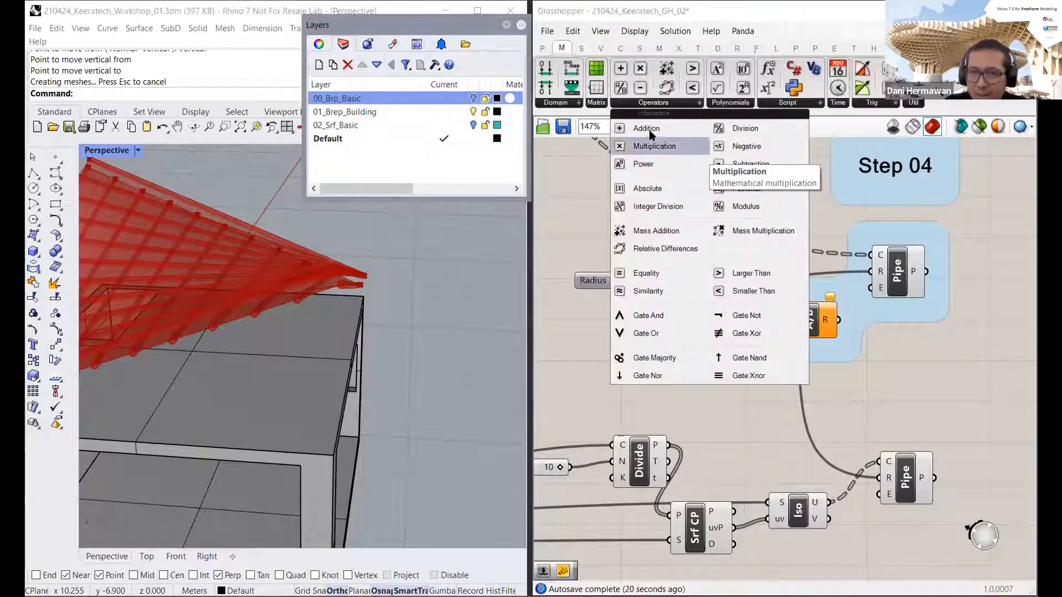
{"action": "left_click_drag", "start_coordinate": [654, 147], "coordinate": [812, 391]}
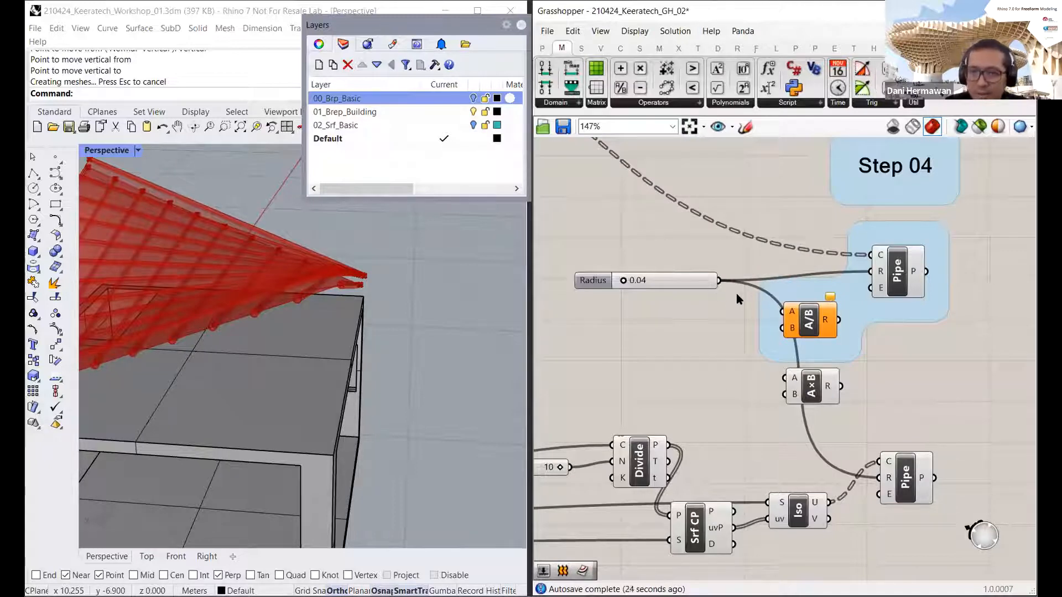
{"action": "left_click_drag", "start_coordinate": [722, 286], "coordinate": [784, 376]}
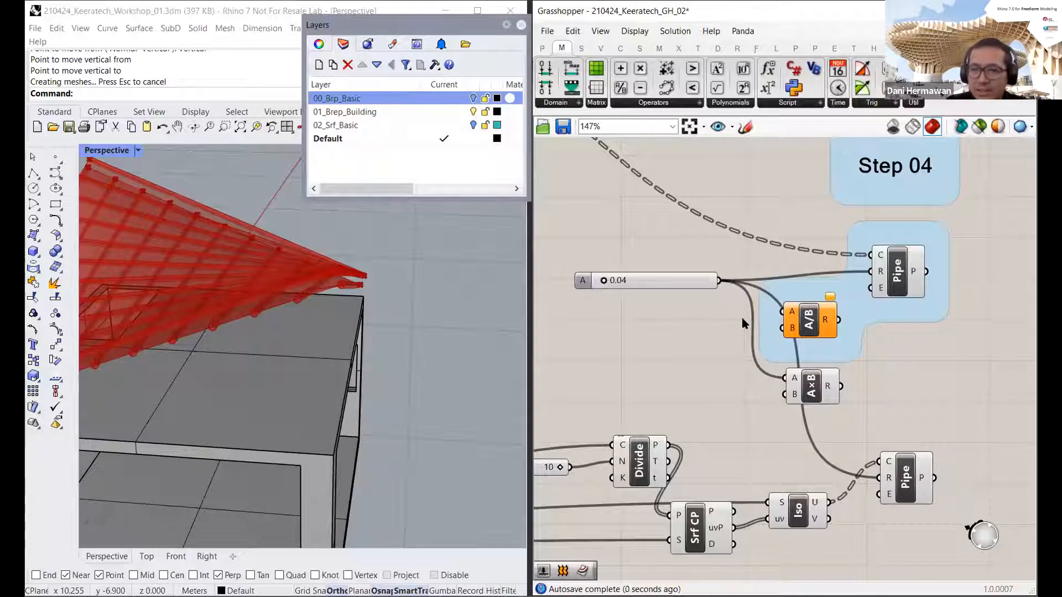
Step: Move the A/B component above the 0.04 slider and connect the Multiplication result to the lower Pipe's R input
{"action": "left_click_drag", "start_coordinate": [694, 283], "coordinate": [657, 275]}
{"action": "left_click_drag", "start_coordinate": [769, 309], "coordinate": [671, 190]}
{"action": "left_click_drag", "start_coordinate": [814, 387], "coordinate": [831, 365]}
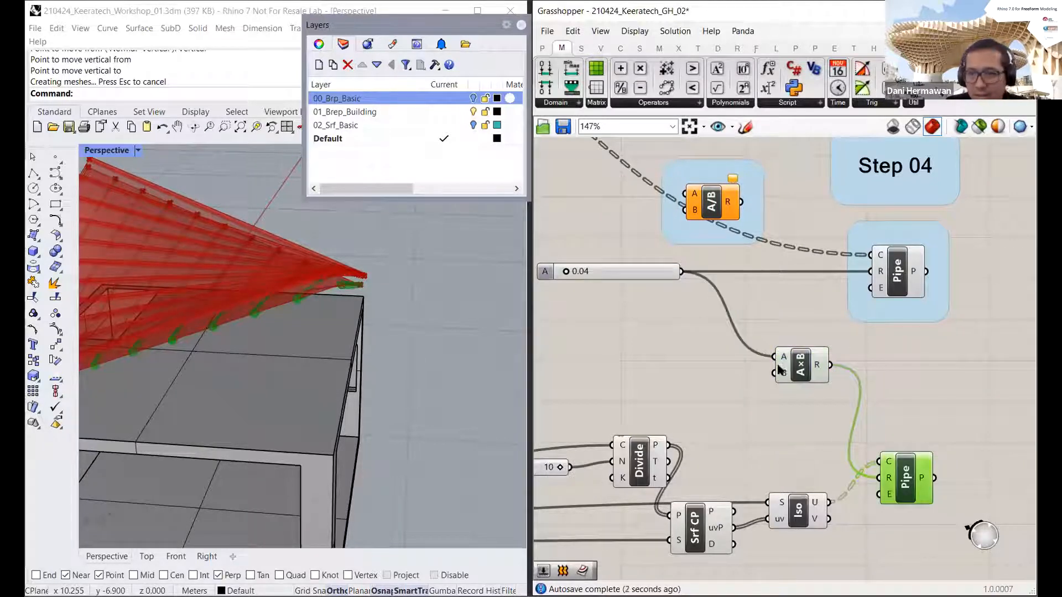
{"action": "key", "text": "ctrl+z"}
{"action": "key", "text": "ctrl+z"}
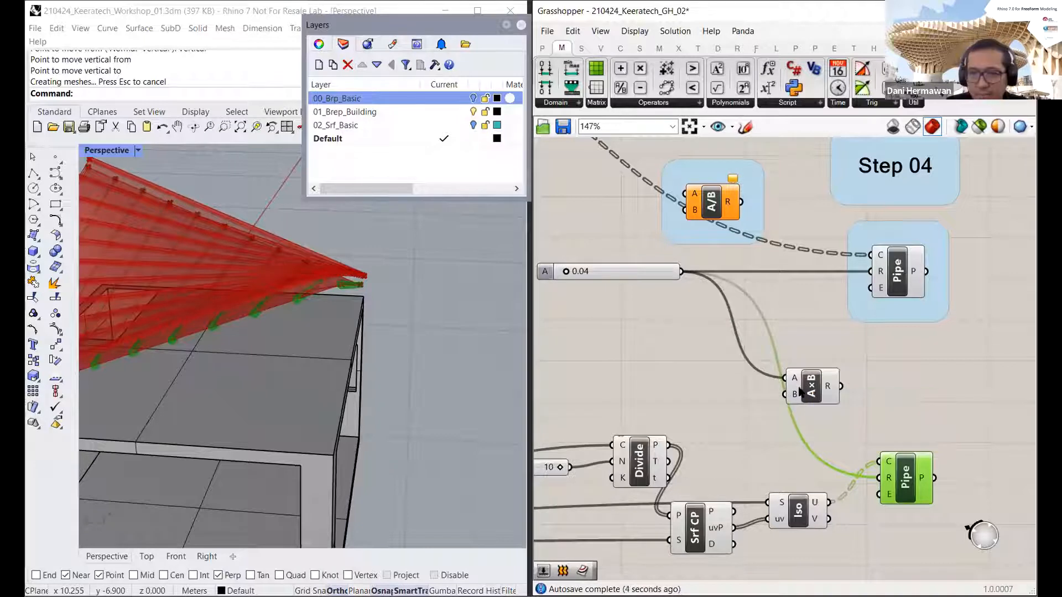
{"action": "key", "text": "ctrl+y"}
{"action": "key", "text": "ctrl+y"}
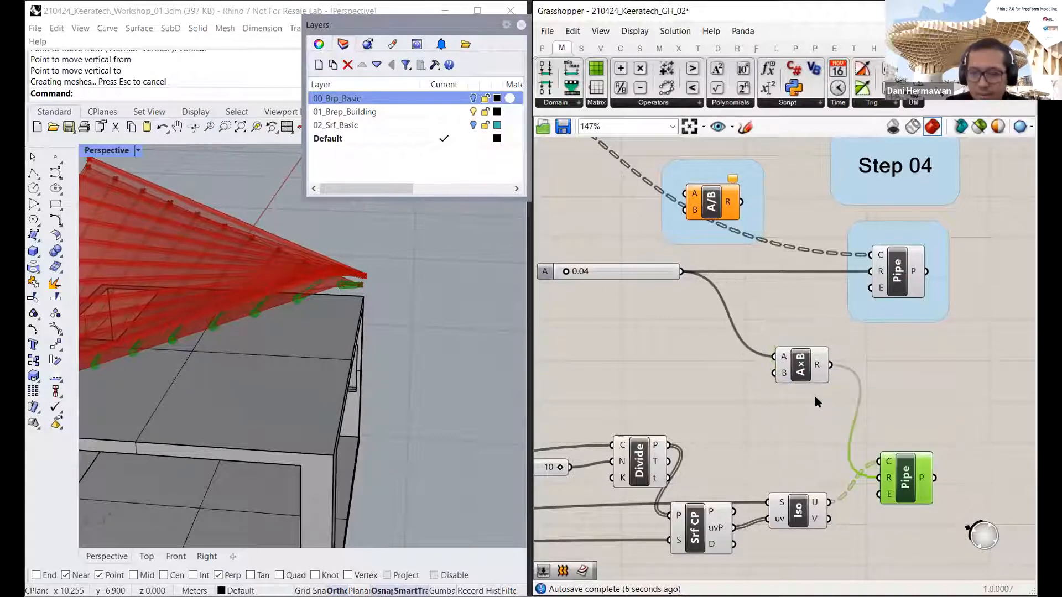
Step: Add a 0.50 number slider below the radius slider and connect it to the Multiplication's B input
{"action": "left_click", "coordinate": [666, 378]}
{"action": "double_click", "coordinate": [667, 377]}
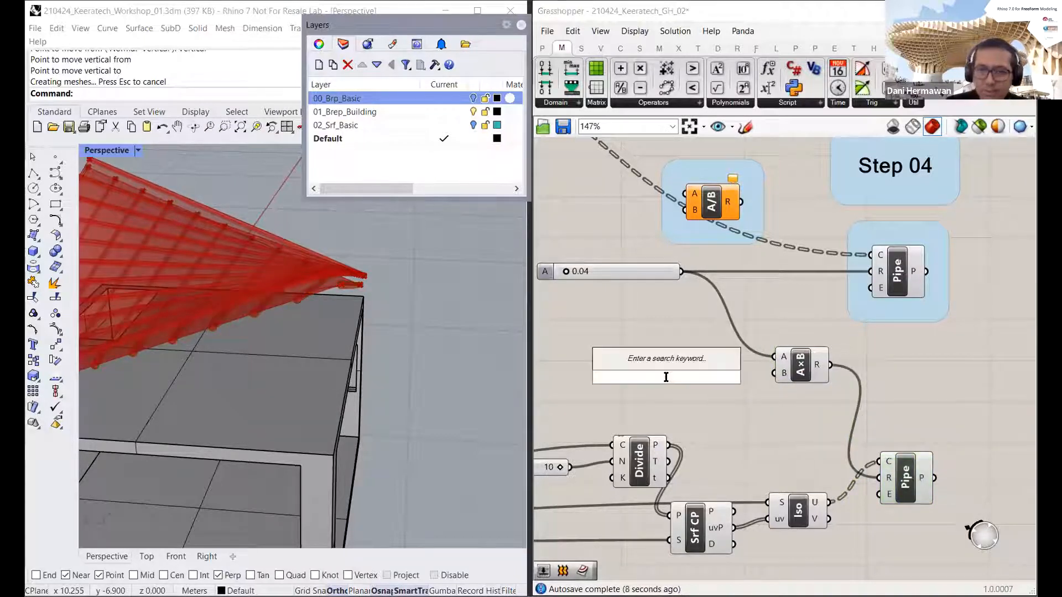
{"action": "key", "text": "BackSpace"}
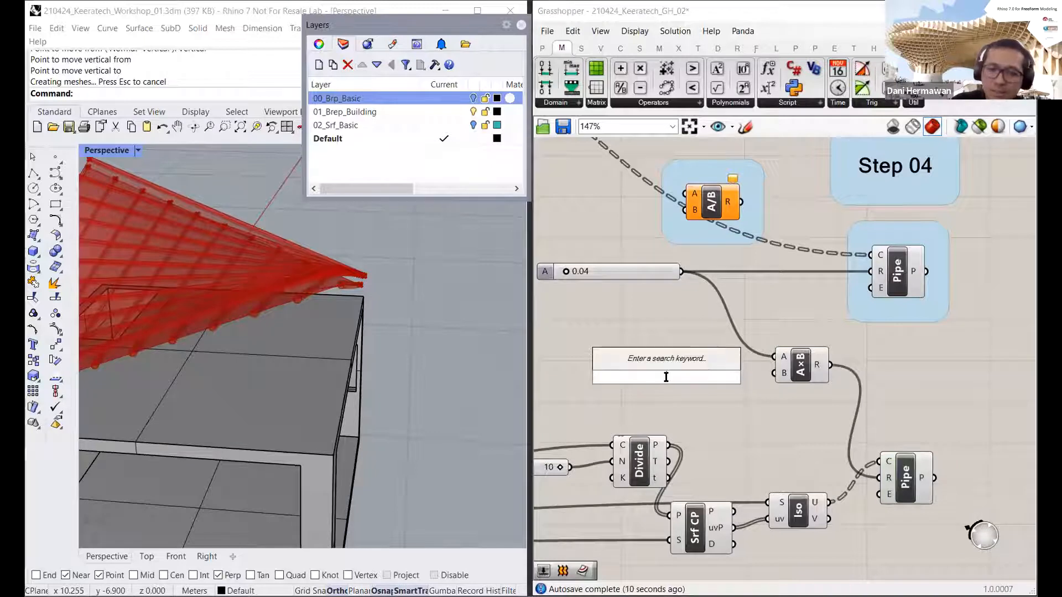
{"action": "left_click_drag", "start_coordinate": [618, 269], "coordinate": [631, 362]}
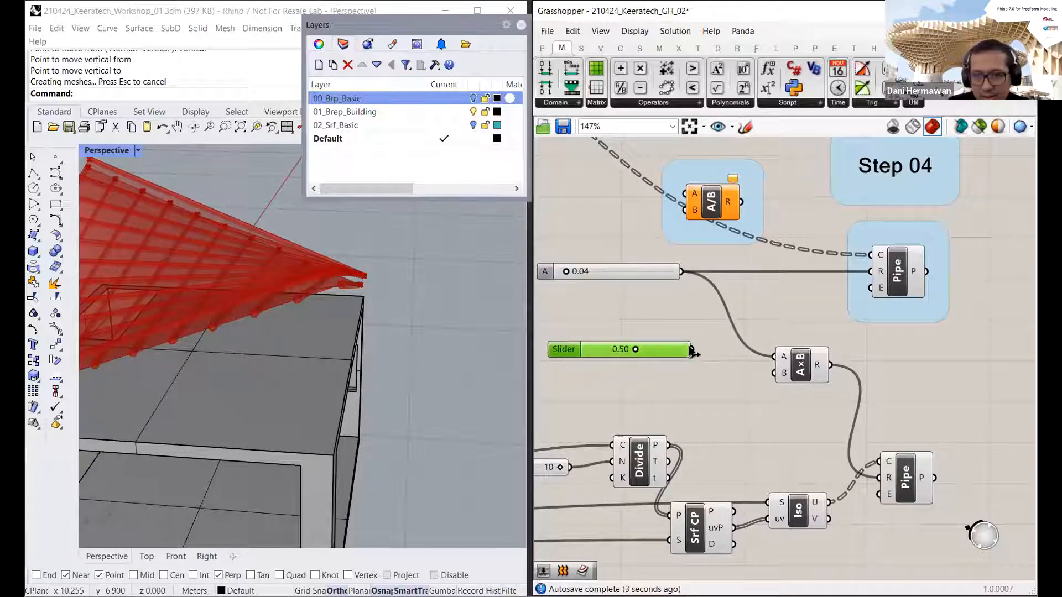
{"action": "left_click_drag", "start_coordinate": [731, 364], "coordinate": [775, 372]}
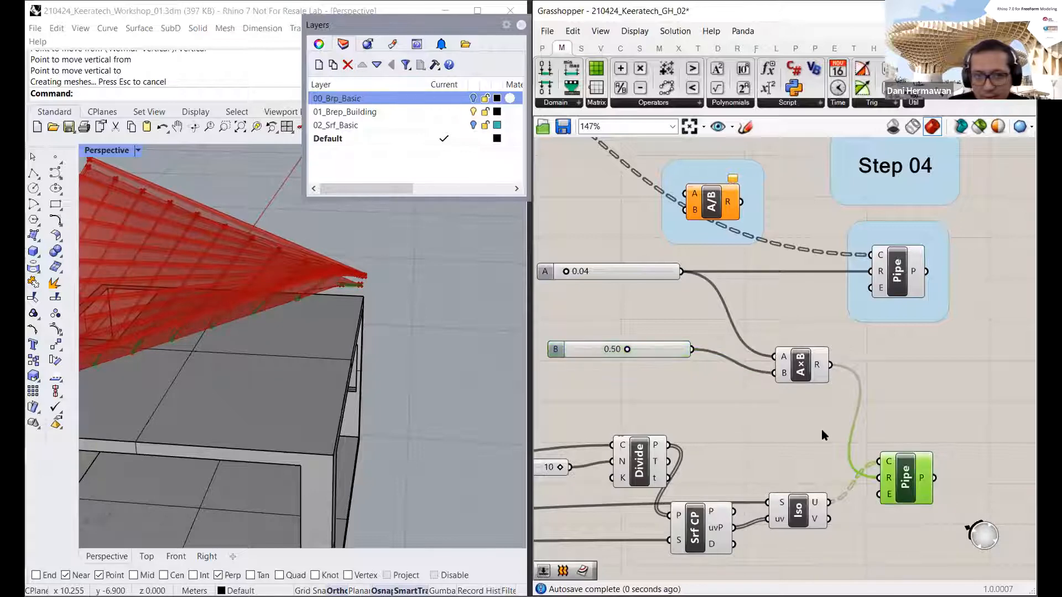
Step: Set the pipe radius slider A to 0.13 to thicken both sets of roof pipes
{"action": "right_click_drag", "start_coordinate": [293, 295], "coordinate": [359, 277]}
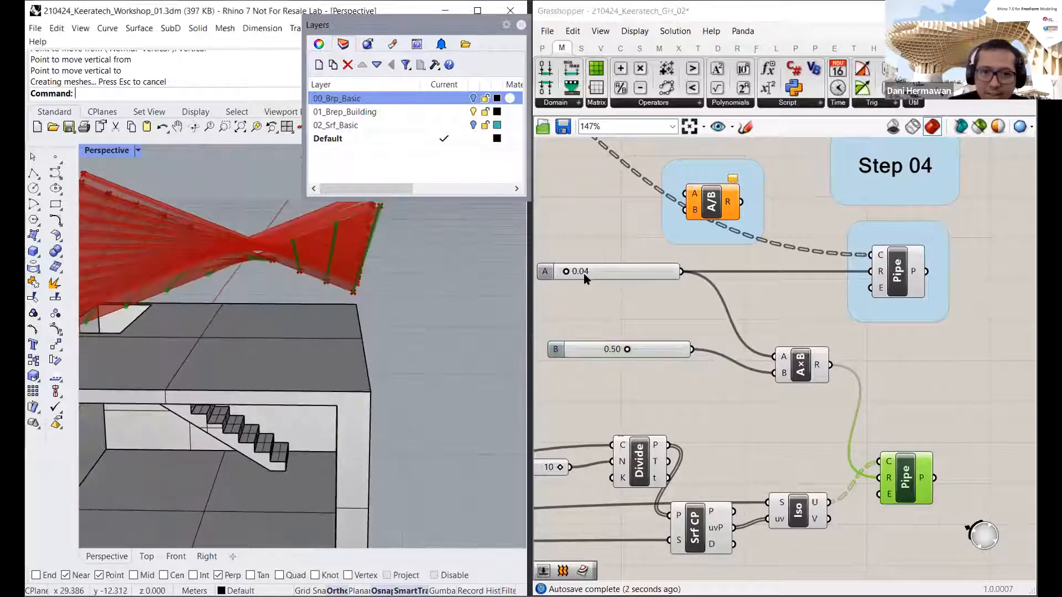
{"action": "mouse_move", "coordinate": [565, 275]}
{"action": "left_mouse_down"}
{"action": "mouse_move", "coordinate": [593, 276]}
{"action": "mouse_move", "coordinate": [580, 280]}
{"action": "left_mouse_up"}
{"action": "right_click_drag", "start_coordinate": [334, 327], "coordinate": [354, 253]}
{"action": "scroll", "coordinate": [582, 274], "scroll_direction": "up", "scroll_amount": 2}
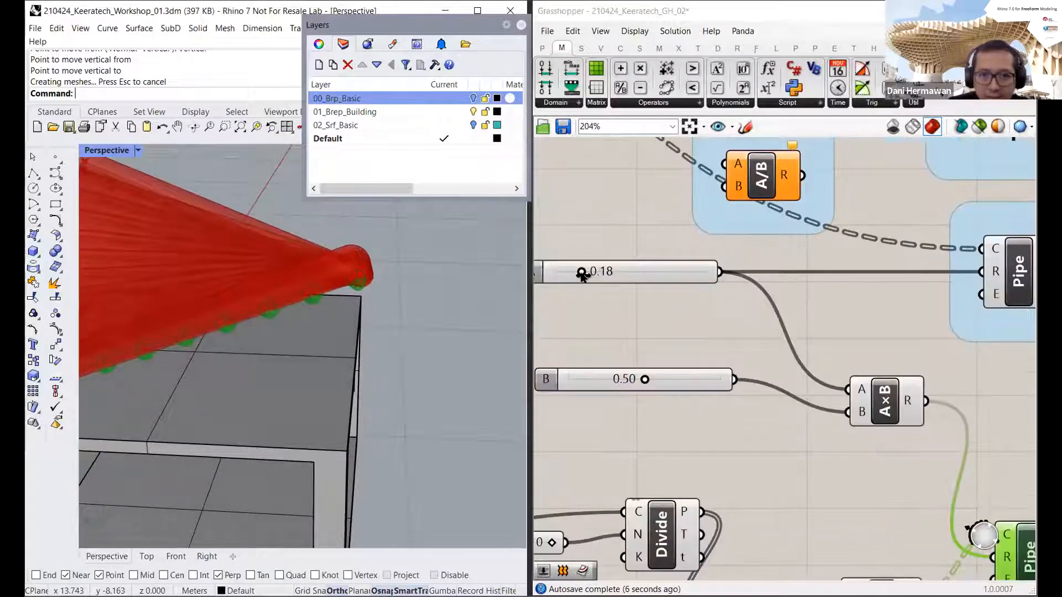
{"action": "left_click_drag", "start_coordinate": [582, 275], "coordinate": [575, 276]}
{"action": "scroll", "coordinate": [745, 363], "scroll_direction": "down", "scroll_amount": 3}
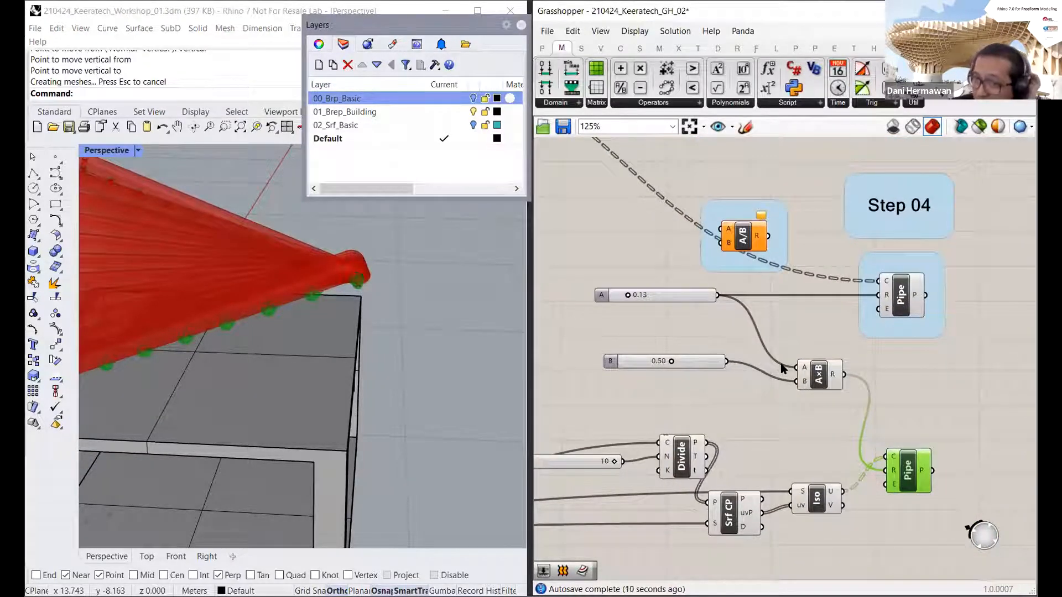
Step: Swap the curve inputs: connect Step 02's Iso V output to the lower Pipe's C and the lower Iso's U output to the Step 04 Pipe's C
{"action": "scroll", "coordinate": [886, 454], "scroll_direction": "down", "scroll_amount": 3}
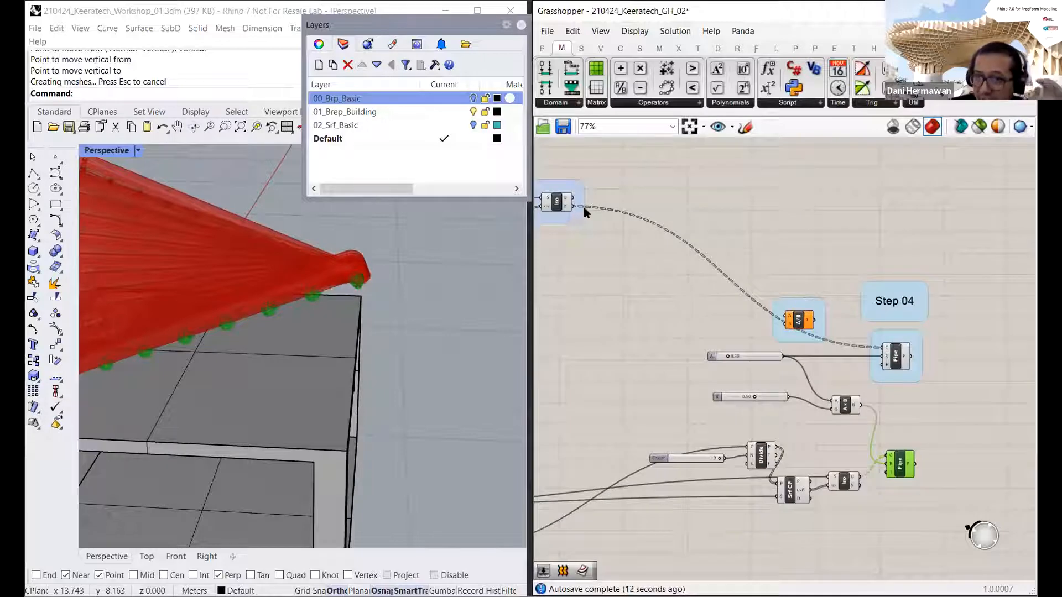
{"action": "left_click_drag", "start_coordinate": [573, 208], "coordinate": [885, 456]}
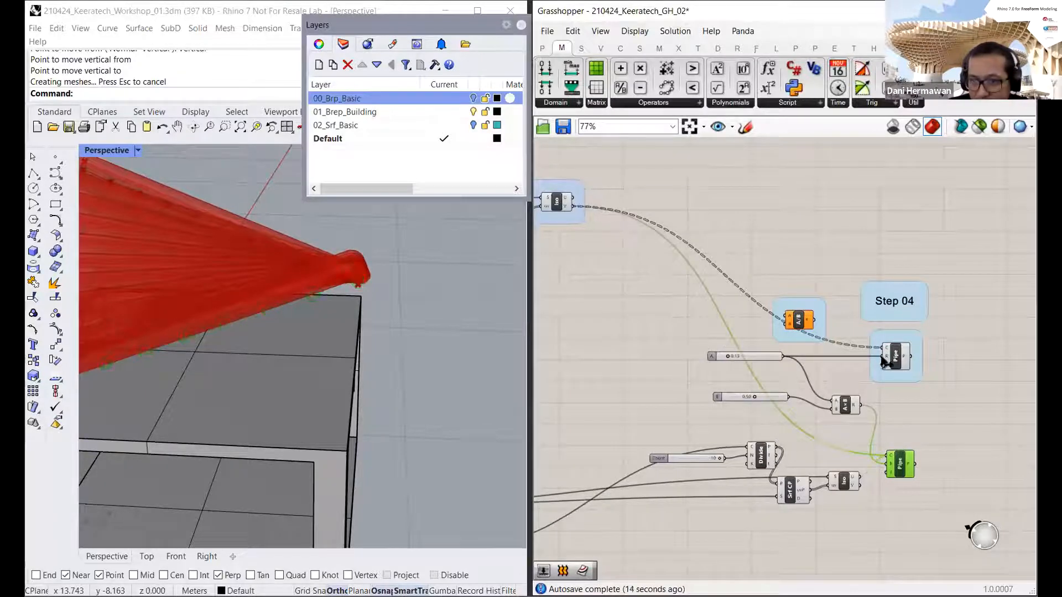
{"action": "left_click_drag", "start_coordinate": [878, 354], "coordinate": [860, 476]}
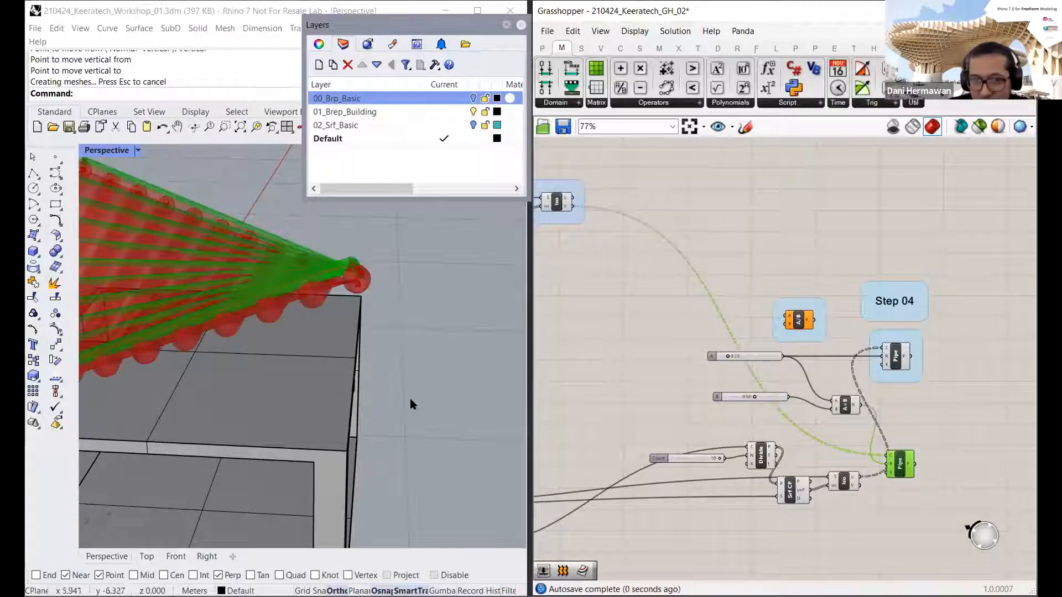
{"action": "scroll", "coordinate": [364, 365], "scroll_direction": "down", "scroll_amount": 10}
{"action": "right_click_drag", "start_coordinate": [363, 365], "coordinate": [221, 309]}
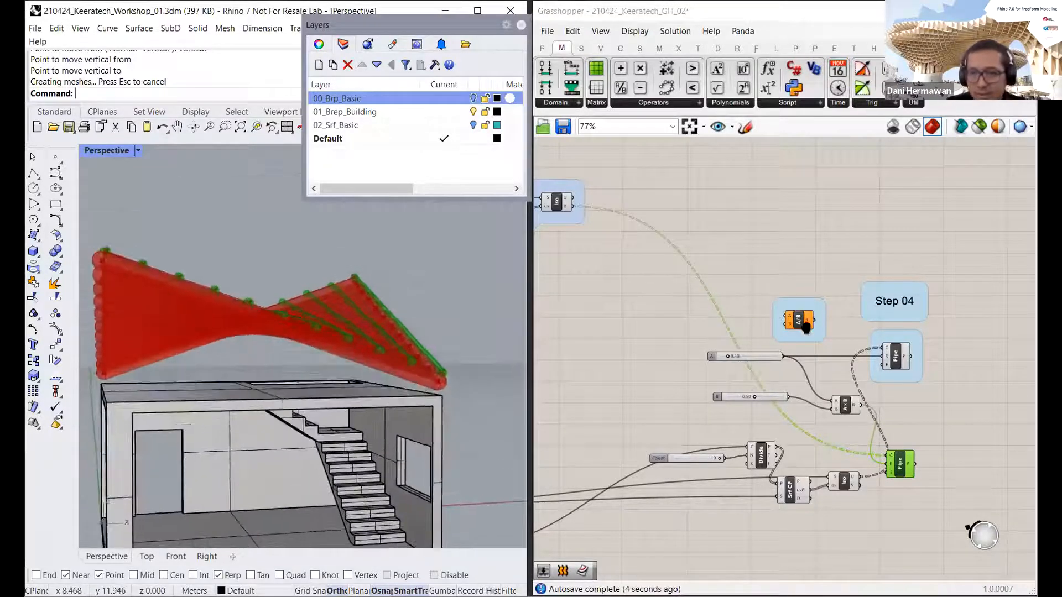
Step: Try a different Count slider position for the lower Divide component
{"action": "right_click_drag", "start_coordinate": [634, 452], "coordinate": [714, 322]}
{"action": "scroll", "coordinate": [684, 431], "scroll_direction": "down", "scroll_amount": 4}
{"action": "scroll", "coordinate": [824, 335], "scroll_direction": "up", "scroll_amount": 4}
{"action": "scroll", "coordinate": [713, 322], "scroll_direction": "up", "scroll_amount": 4}
{"action": "left_click_drag", "start_coordinate": [714, 322], "coordinate": [787, 324]}
{"action": "scroll", "coordinate": [765, 367], "scroll_direction": "down", "scroll_amount": 3}
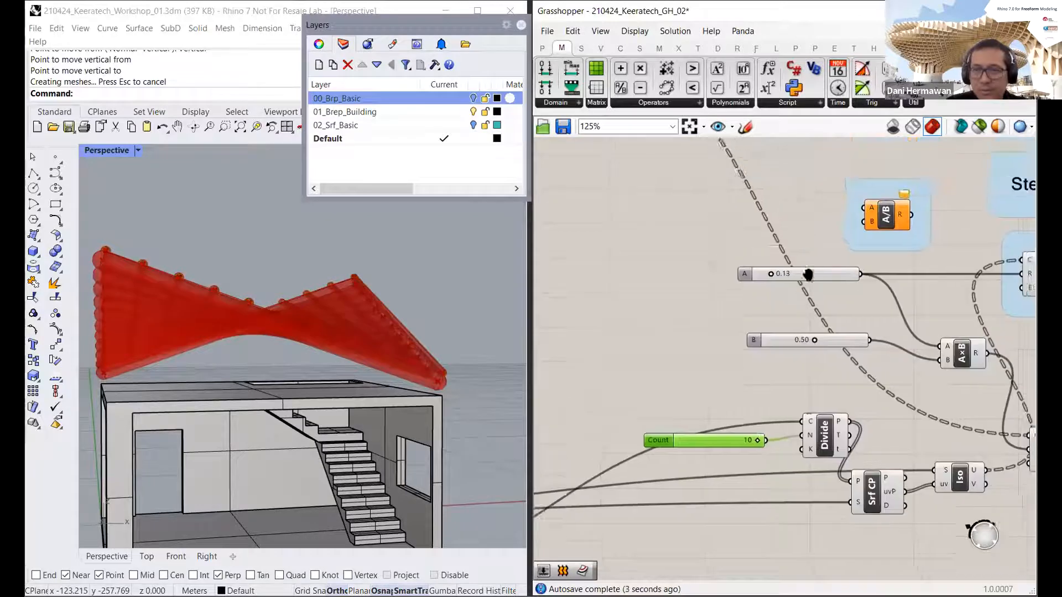
Step: Adjust the Count slider that feeds the Step 02 Divide component
{"action": "right_click_drag", "start_coordinate": [807, 274], "coordinate": [818, 490]}
{"action": "scroll", "coordinate": [671, 287], "scroll_direction": "down", "scroll_amount": 2}
{"action": "right_click_drag", "start_coordinate": [725, 248], "coordinate": [923, 266]}
{"action": "right_click_drag", "start_coordinate": [606, 261], "coordinate": [646, 275]}
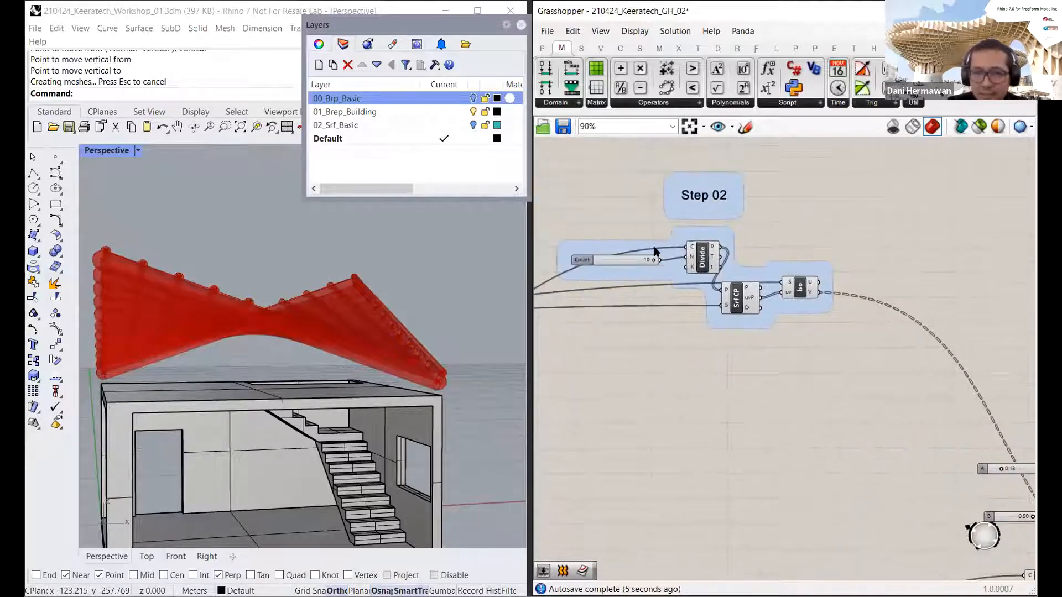
{"action": "scroll", "coordinate": [655, 248], "scroll_direction": "up", "scroll_amount": 6}
{"action": "left_click_drag", "start_coordinate": [652, 280], "coordinate": [694, 281]}
Step: Adjust the Count slider of the lower Divide component to change the spacing of its isocurves
{"action": "scroll", "coordinate": [696, 280], "scroll_direction": "down", "scroll_amount": 5}
{"action": "scroll", "coordinate": [777, 406], "scroll_direction": "down", "scroll_amount": 5}
{"action": "right_click_drag", "start_coordinate": [778, 407], "coordinate": [727, 334]}
{"action": "scroll", "coordinate": [854, 235], "scroll_direction": "up", "scroll_amount": 4}
{"action": "right_click_drag", "start_coordinate": [843, 436], "coordinate": [804, 335]}
{"action": "scroll", "coordinate": [854, 235], "scroll_direction": "up", "scroll_amount": 2}
{"action": "mouse_move", "coordinate": [767, 303]}
{"action": "left_mouse_down"}
{"action": "mouse_move", "coordinate": [723, 305]}
{"action": "mouse_move", "coordinate": [763, 303]}
{"action": "left_mouse_up"}
Step: Set the pipe radius slider A to 0.08
{"action": "right_click_drag", "start_coordinate": [332, 331], "coordinate": [409, 342]}
{"action": "right_click_drag", "start_coordinate": [847, 219], "coordinate": [731, 299]}
{"action": "scroll", "coordinate": [730, 299], "scroll_direction": "up", "scroll_amount": 3}
{"action": "right_click_drag", "start_coordinate": [661, 174], "coordinate": [633, 290]}
{"action": "scroll", "coordinate": [633, 290], "scroll_direction": "up", "scroll_amount": 3}
{"action": "left_click_drag", "start_coordinate": [637, 263], "coordinate": [627, 264]}
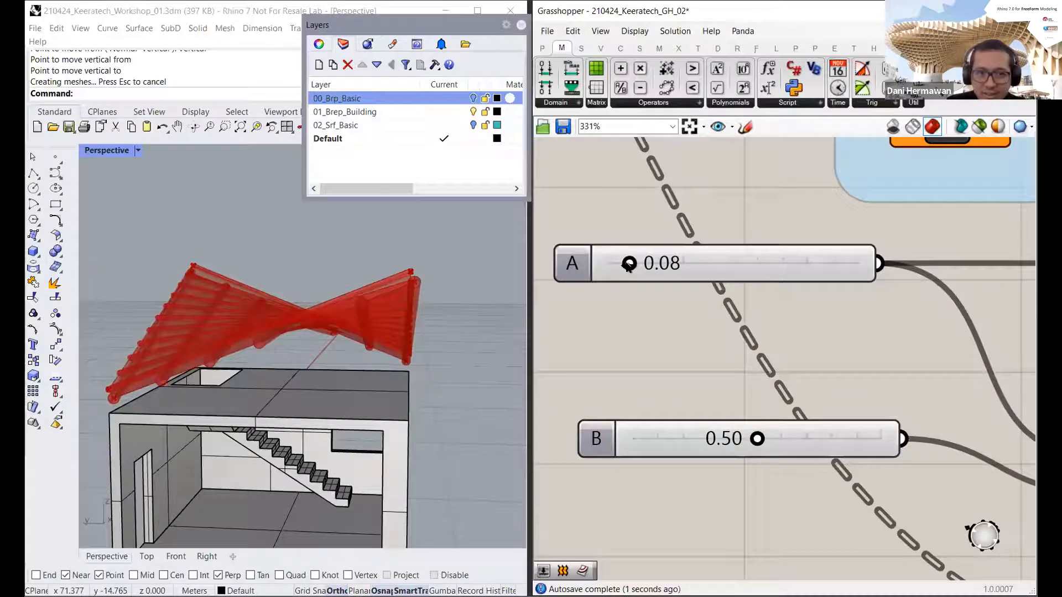
{"action": "scroll", "coordinate": [347, 309], "scroll_direction": "down", "scroll_amount": 3}
{"action": "right_click_drag", "start_coordinate": [324, 337], "coordinate": [293, 365]}
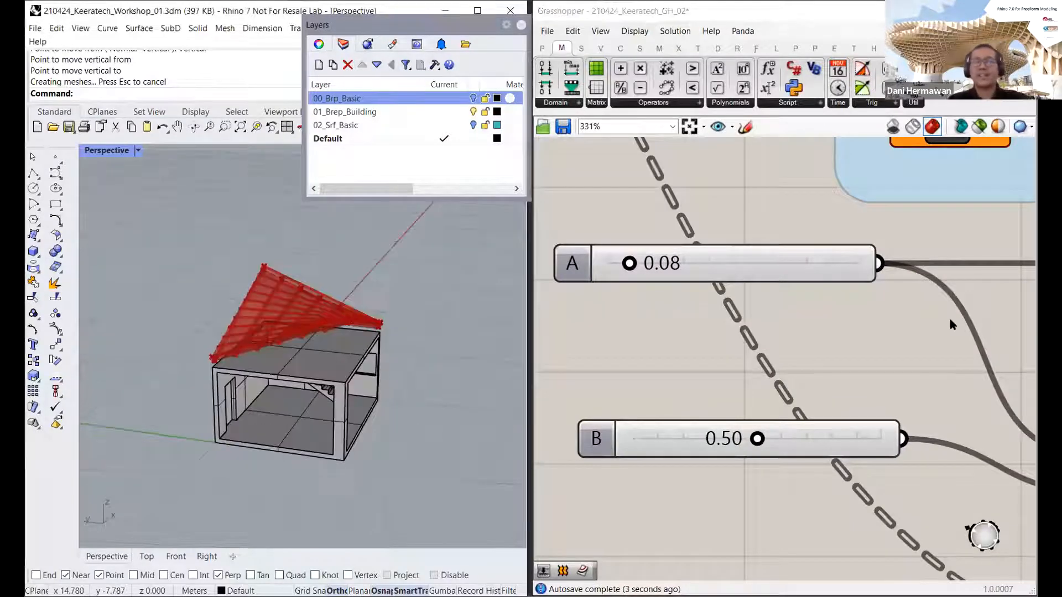
Step: Switch to the 210424_Keeratech_GH_01 definition and select all of its components
{"action": "scroll", "coordinate": [974, 306], "scroll_direction": "down", "scroll_amount": 12}
{"action": "right_click_drag", "start_coordinate": [915, 308], "coordinate": [761, 293]}
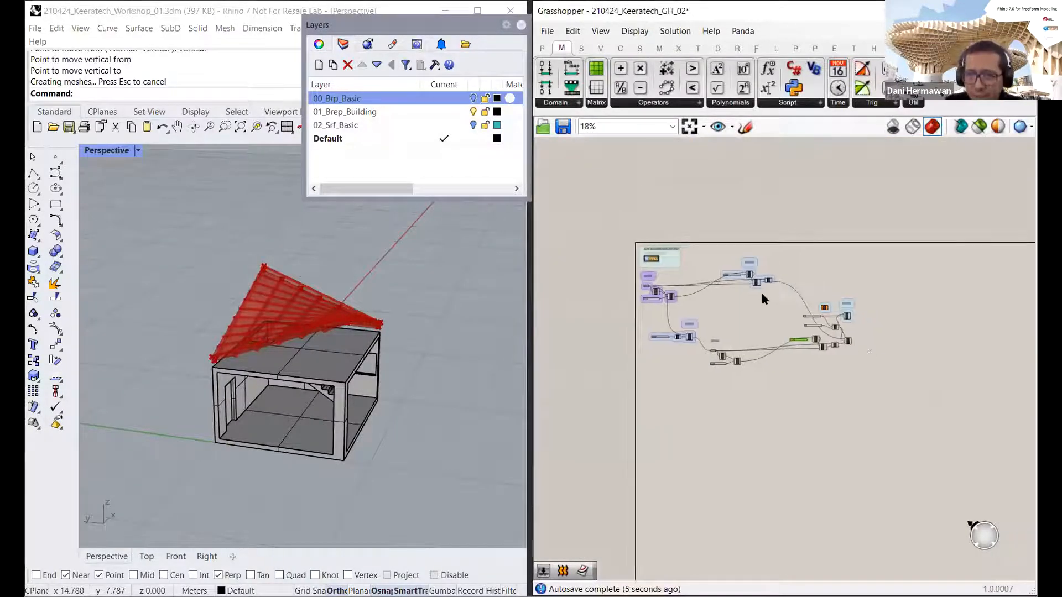
{"action": "scroll", "coordinate": [761, 293], "scroll_direction": "up", "scroll_amount": 2}
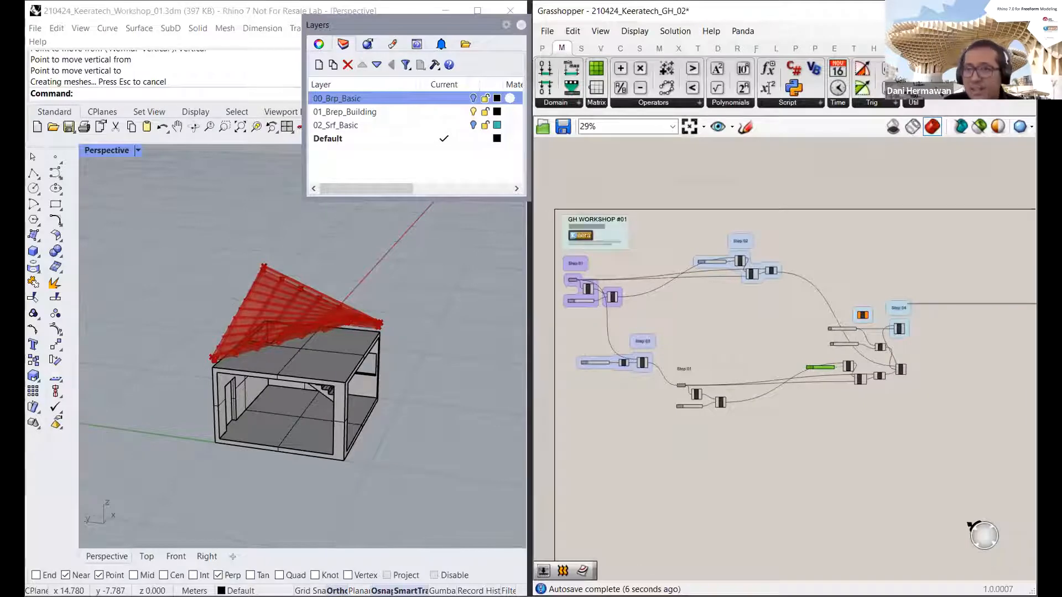
{"action": "left_click", "coordinate": [990, 31]}
{"action": "left_click", "coordinate": [965, 164]}
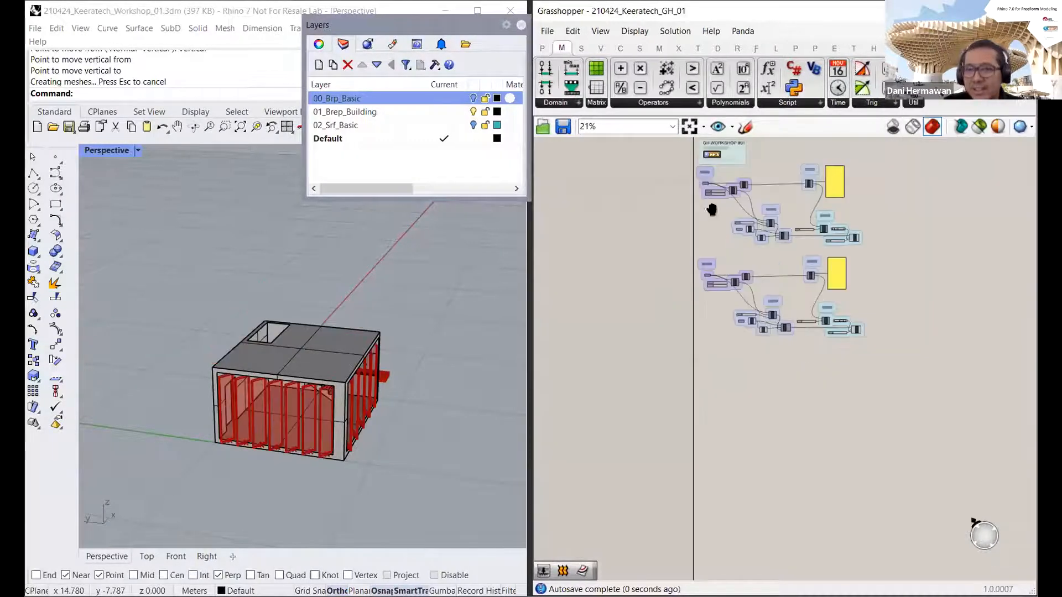
{"action": "left_click_drag", "start_coordinate": [572, 177], "coordinate": [830, 505]}
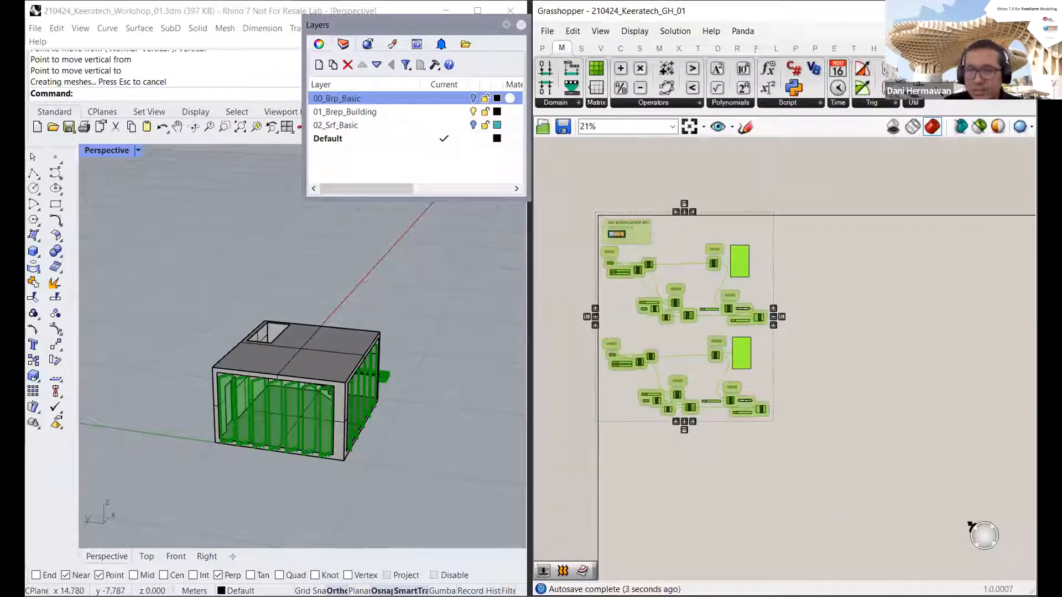
Step: Copy the selected components into 210424_Keeratech_GH_02 and place them below the roof definition
{"action": "left_click", "coordinate": [970, 49]}
{"action": "left_click", "coordinate": [989, 31]}
{"action": "left_click", "coordinate": [960, 173]}
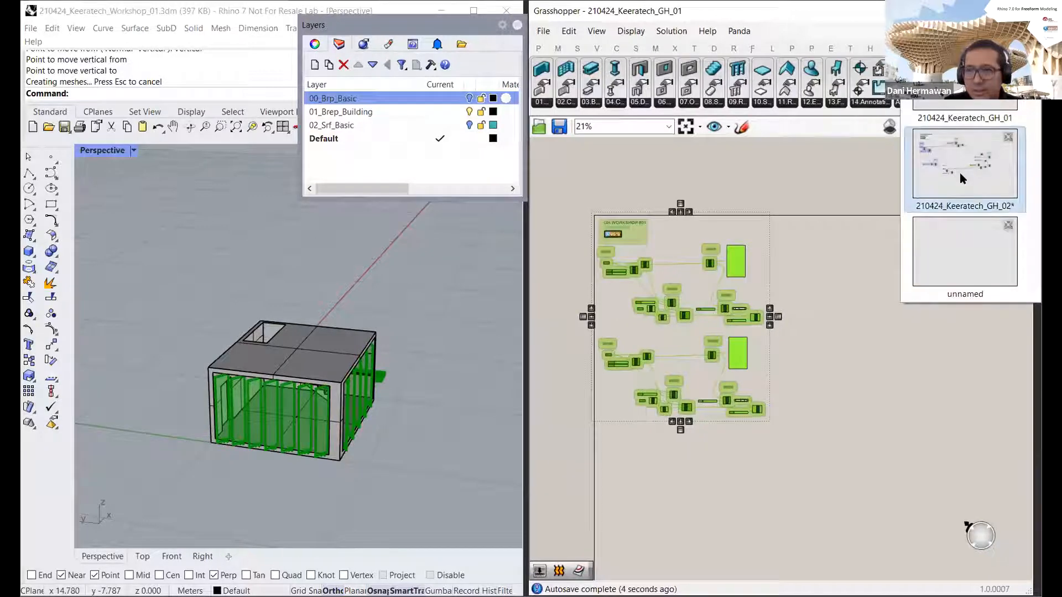
{"action": "key", "text": "ctrl+v"}
{"action": "left_click_drag", "start_coordinate": [780, 223], "coordinate": [827, 334]}
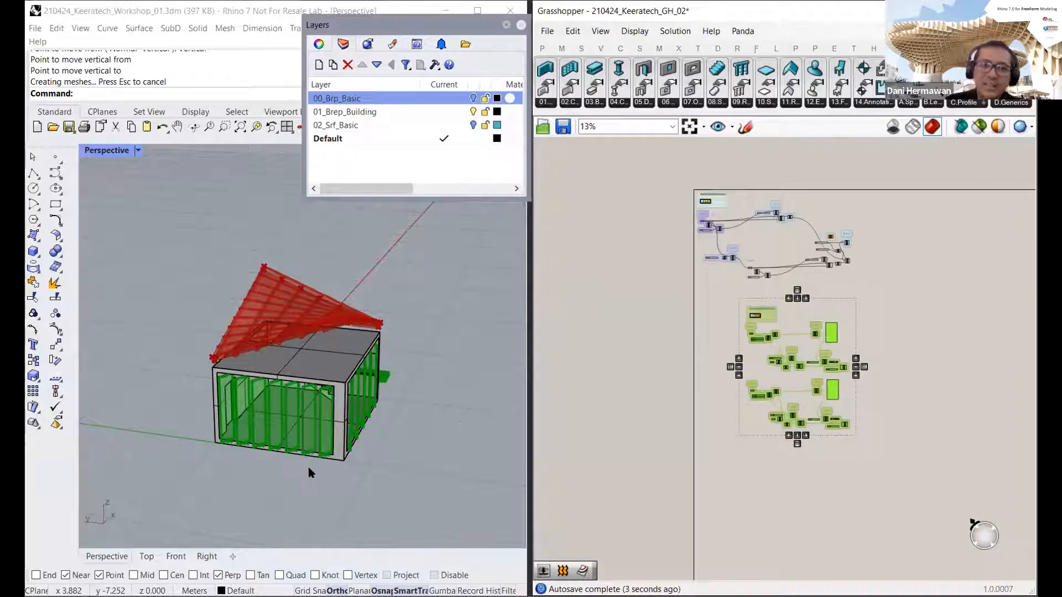
{"action": "scroll", "coordinate": [309, 469], "scroll_direction": "up", "scroll_amount": 5}
{"action": "right_click_drag", "start_coordinate": [307, 469], "coordinate": [344, 403]}
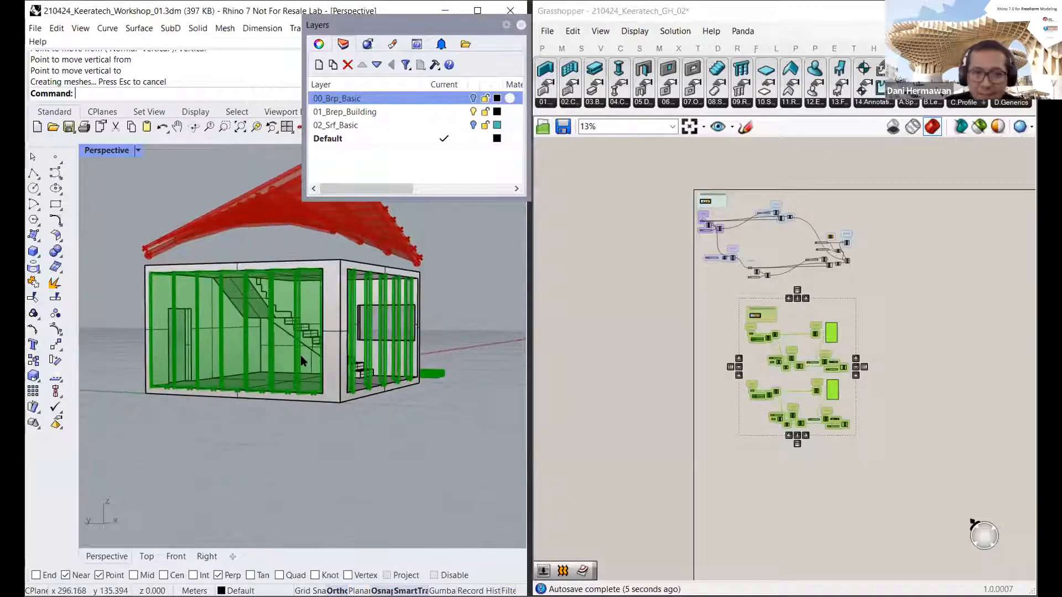
{"action": "right_click_drag", "start_coordinate": [298, 331], "coordinate": [255, 414]}
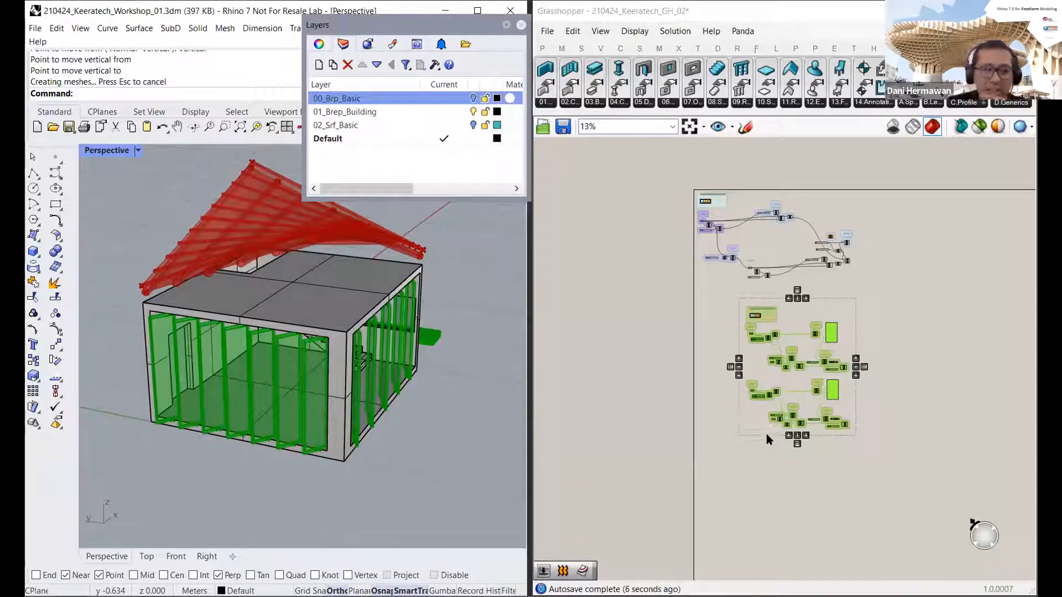
Step: Bake the Rotate component in the lower pasted definition into Rhino with the default attributes
{"action": "scroll", "coordinate": [807, 462], "scroll_direction": "up", "scroll_amount": 2}
{"action": "left_click", "coordinate": [808, 462]}
{"action": "scroll", "coordinate": [792, 406], "scroll_direction": "up", "scroll_amount": 4}
{"action": "scroll", "coordinate": [791, 400], "scroll_direction": "up", "scroll_amount": 2}
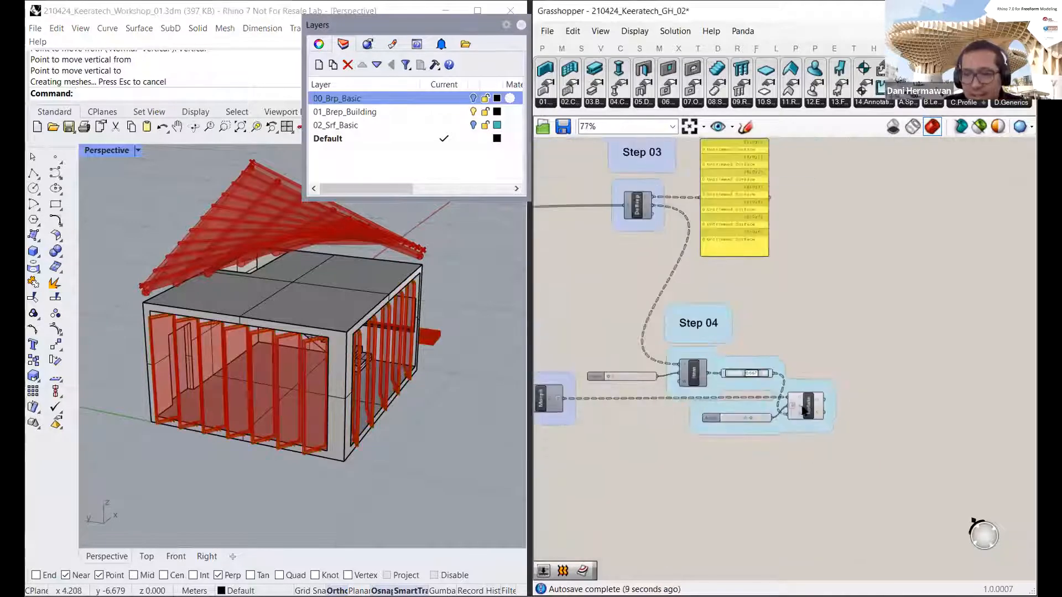
{"action": "left_click", "coordinate": [803, 409]}
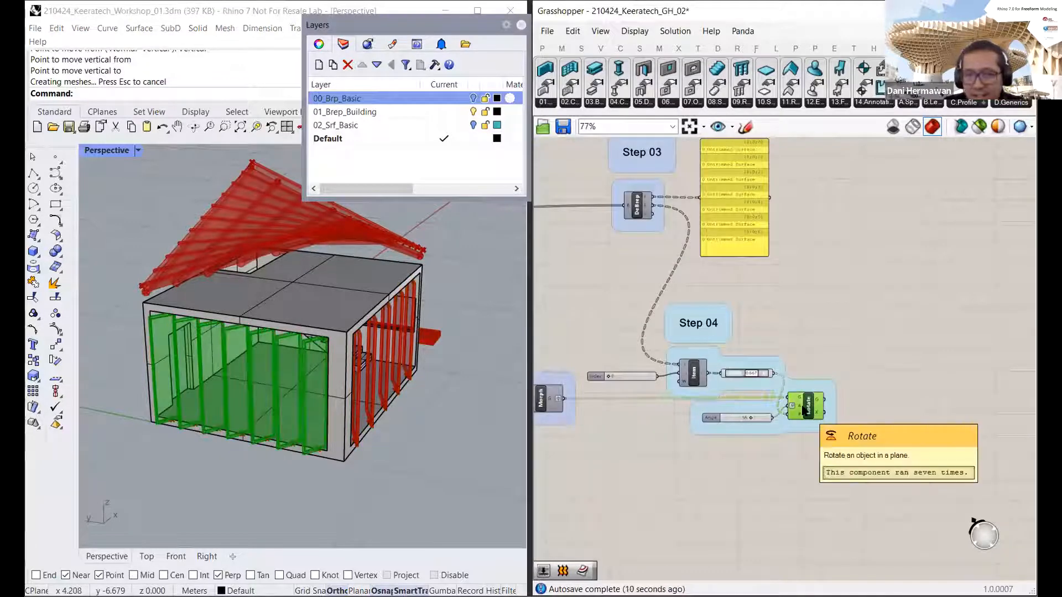
{"action": "right_click", "coordinate": [812, 411]}
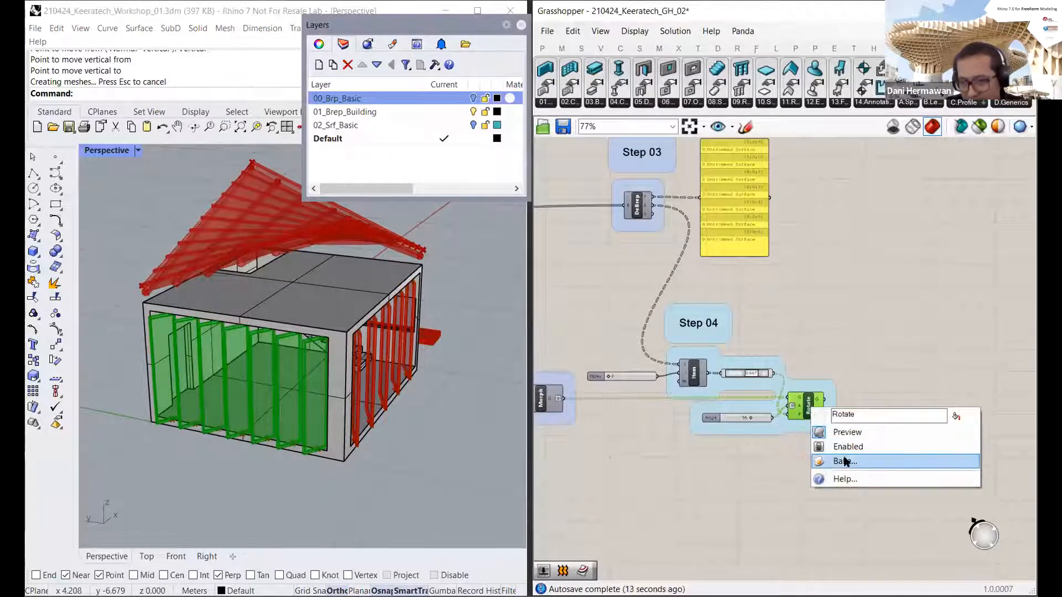
{"action": "key", "text": "Return"}
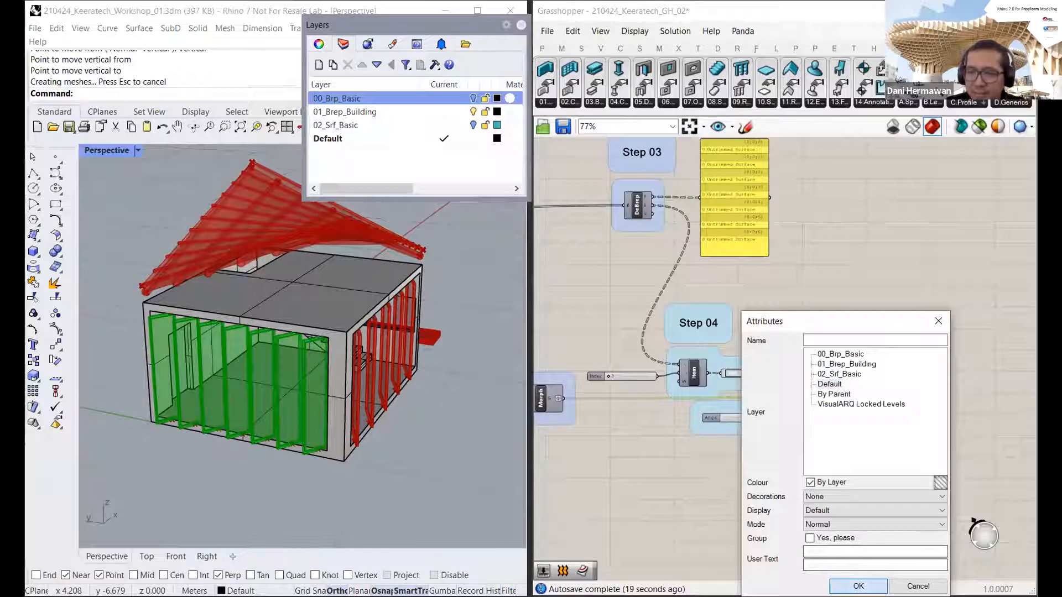
{"action": "key", "text": "Return"}
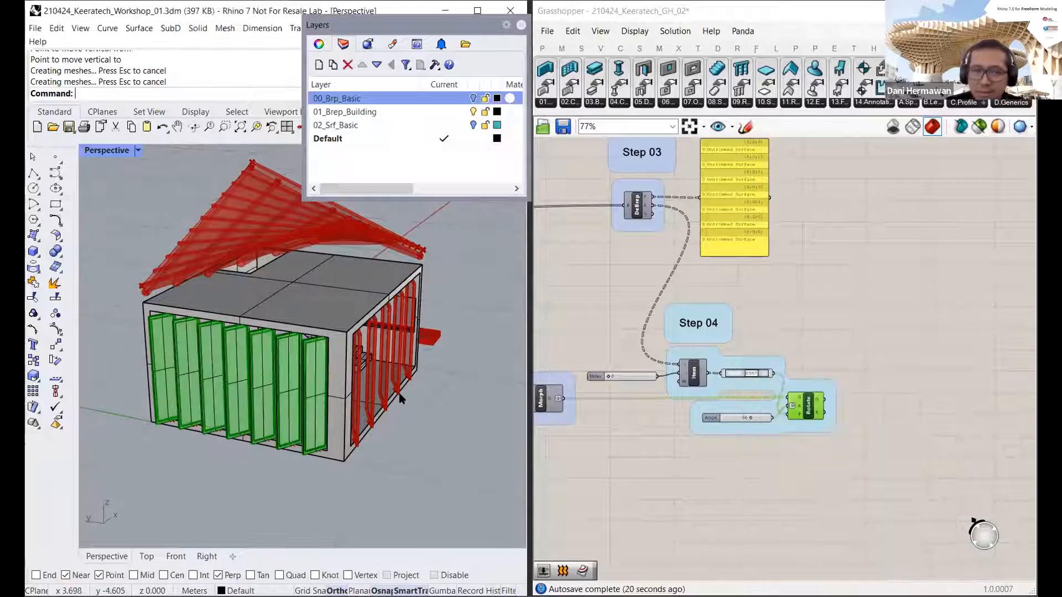
Step: Bake the Rotate component in the upper pasted definition, whose Angle is 27, with the default attributes
{"action": "left_click", "coordinate": [795, 333]}
{"action": "scroll", "coordinate": [782, 341], "scroll_direction": "down", "scroll_amount": 4}
{"action": "scroll", "coordinate": [768, 347], "scroll_direction": "up", "scroll_amount": 5}
{"action": "right_click", "coordinate": [772, 344]}
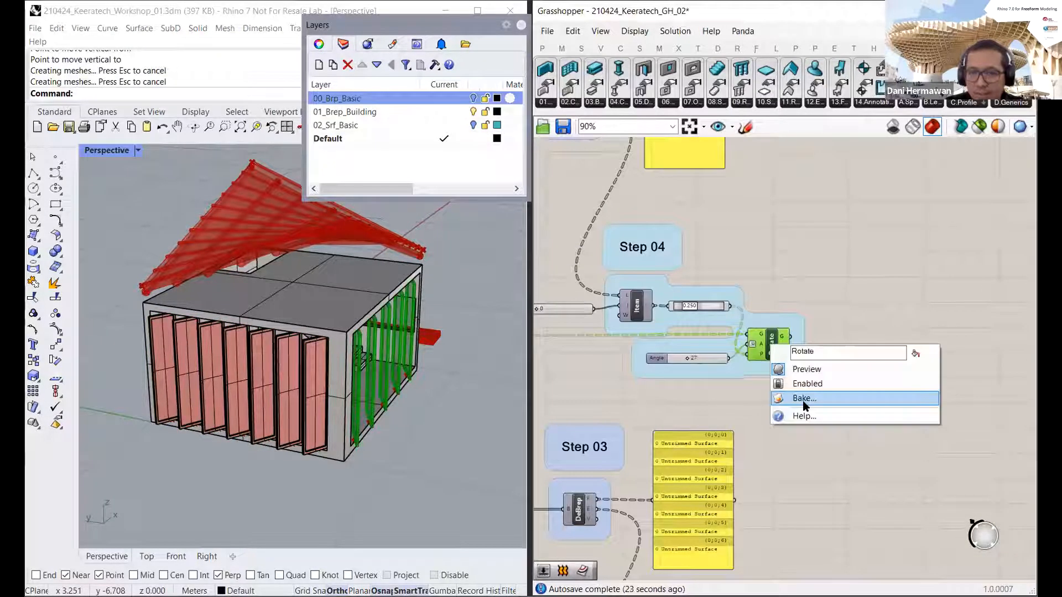
{"action": "left_click", "coordinate": [800, 402]}
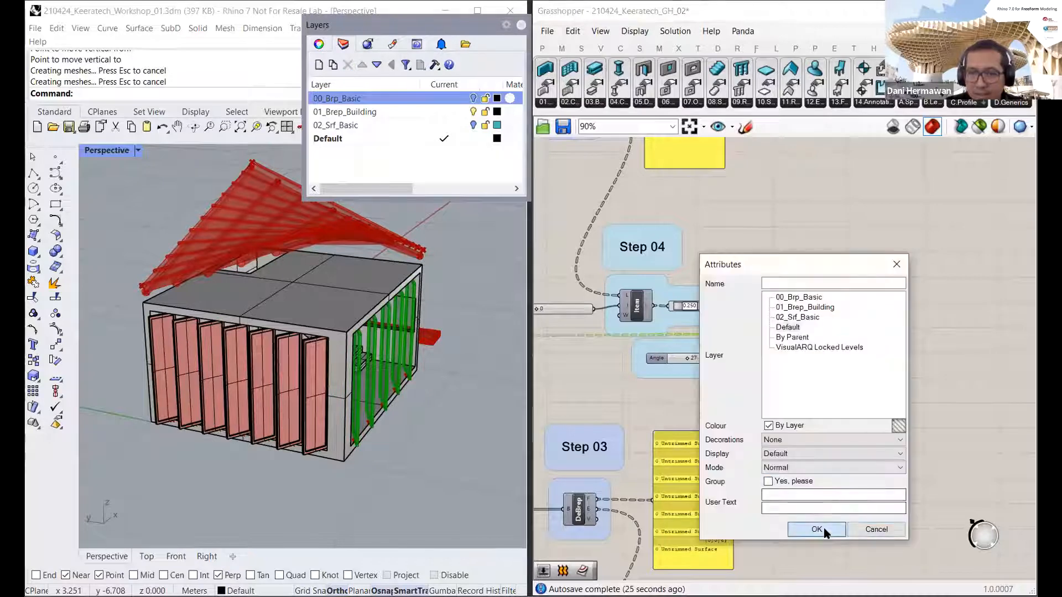
{"action": "key", "text": "Return"}
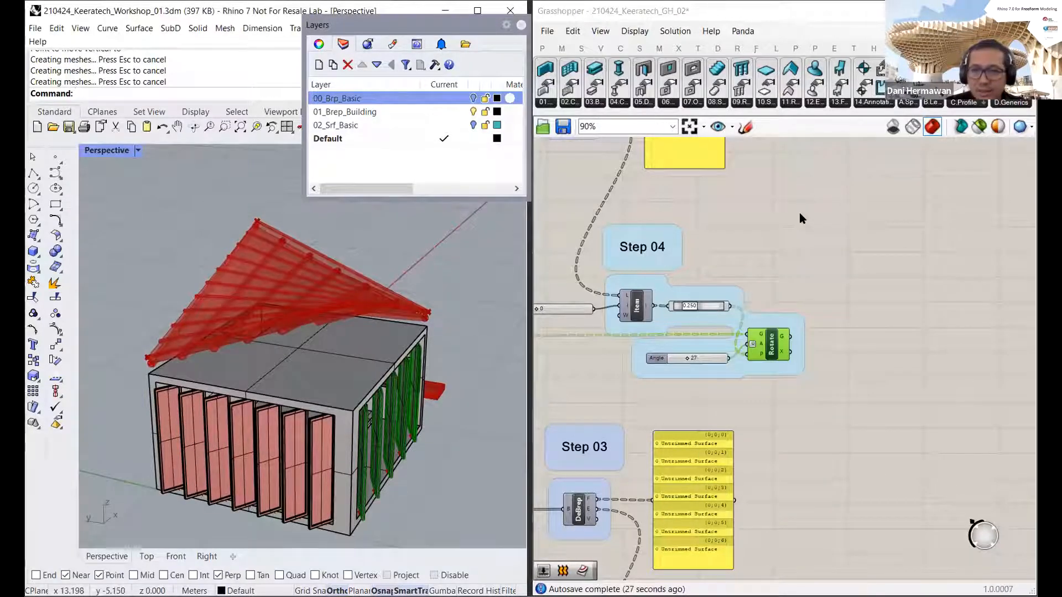
{"action": "scroll", "coordinate": [798, 212], "scroll_direction": "down", "scroll_amount": 6}
{"action": "scroll", "coordinate": [744, 280], "scroll_direction": "up", "scroll_amount": 8}
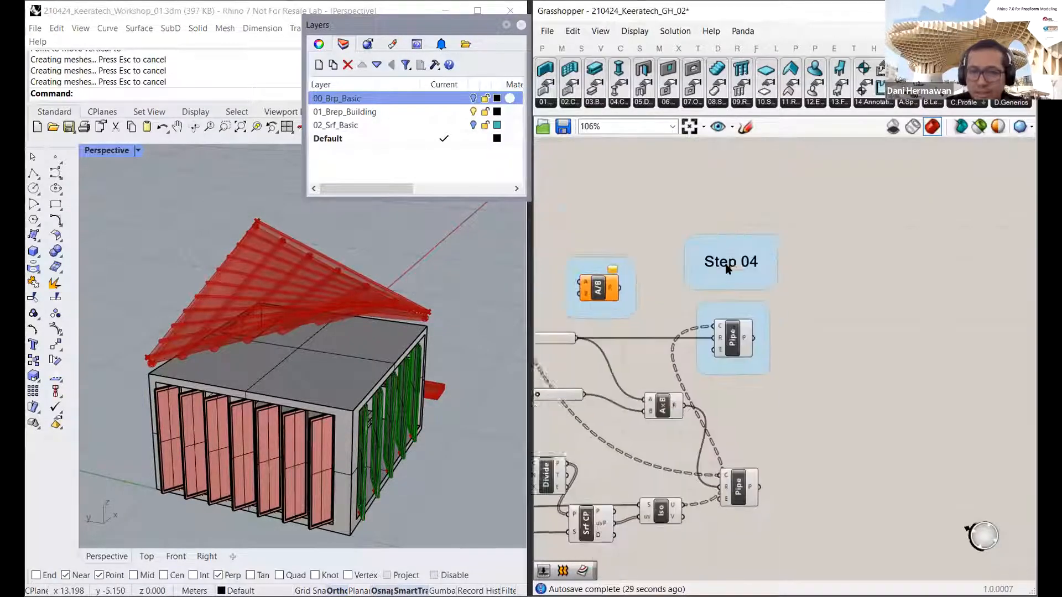
Step: Bake the upper Pipe component in the Step 04 group and the lower Pipe component into Rhino with the default attributes
{"action": "right_click", "coordinate": [730, 278]}
{"action": "left_click", "coordinate": [805, 327]}
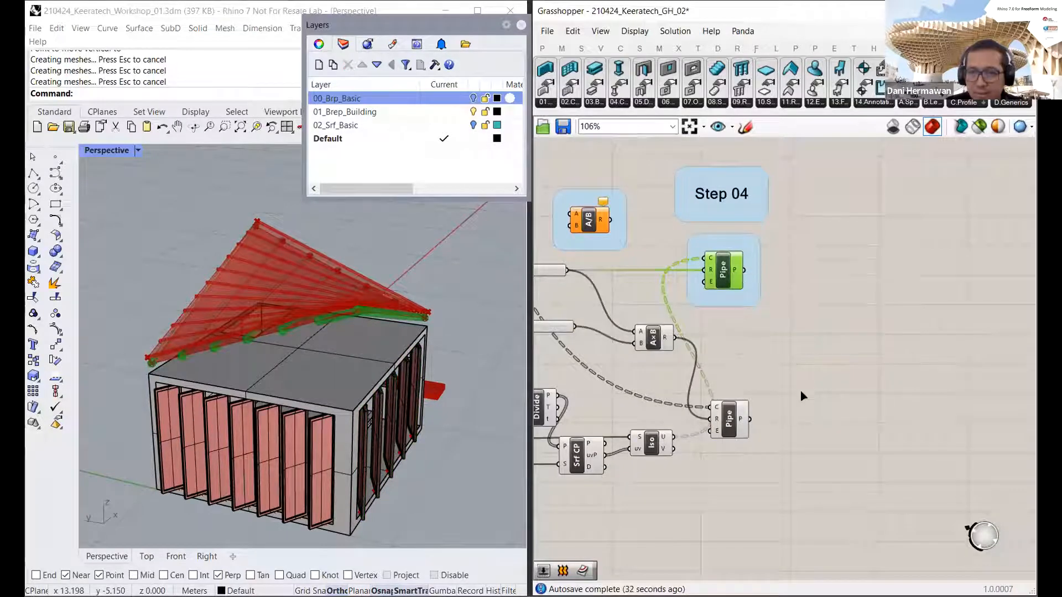
{"action": "left_click", "coordinate": [821, 456]}
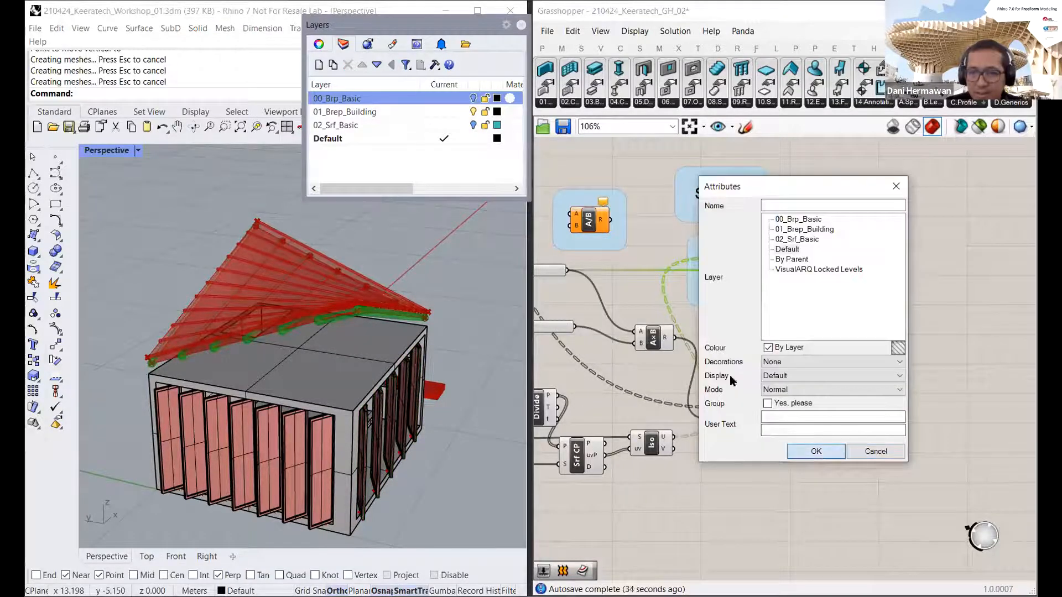
{"action": "right_click", "coordinate": [731, 422]}
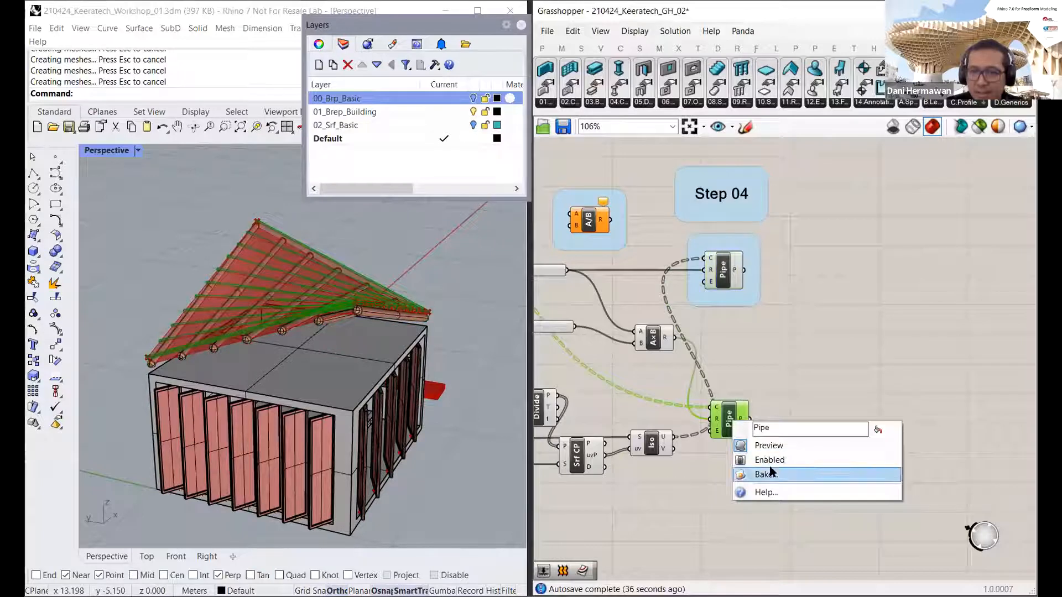
{"action": "left_click", "coordinate": [776, 582]}
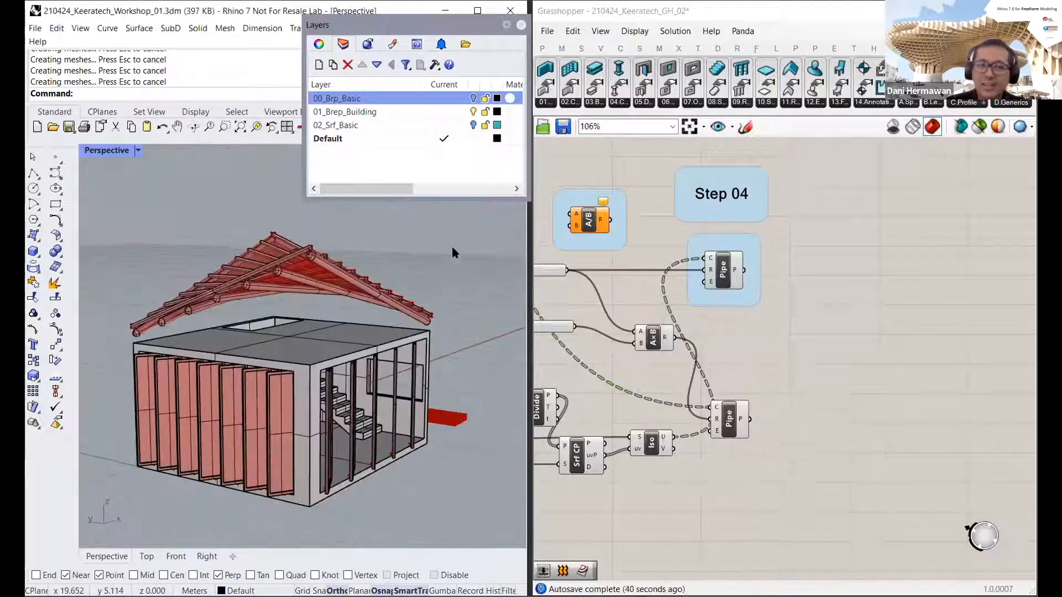
{"action": "left_click", "coordinate": [868, 255]}
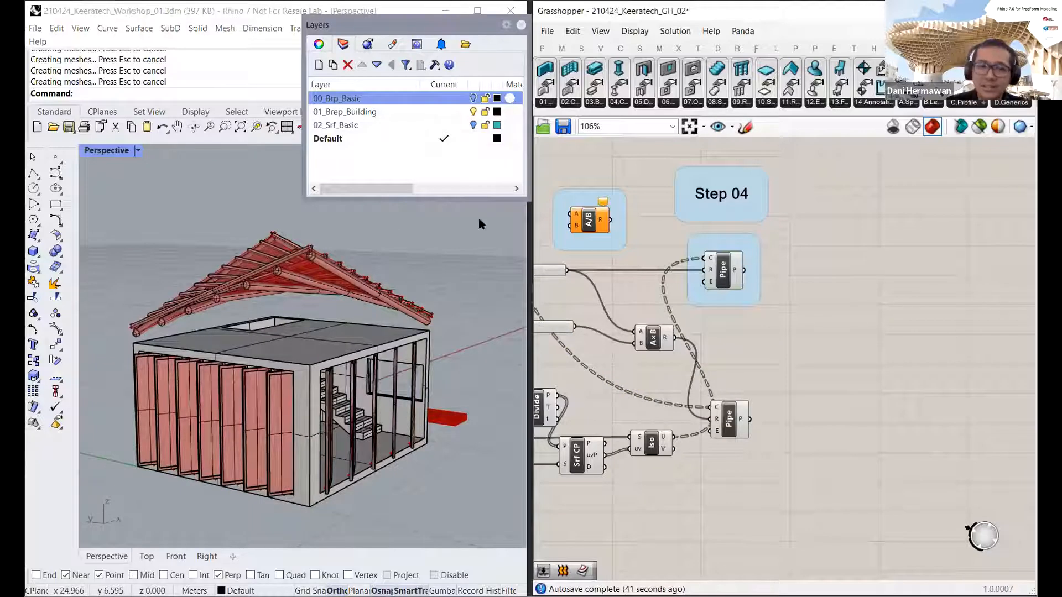
Step: Minimize Grasshopper and maximize the Rhino window to show the baked building on its own
{"action": "right_click_drag", "start_coordinate": [479, 221], "coordinate": [543, 58]}
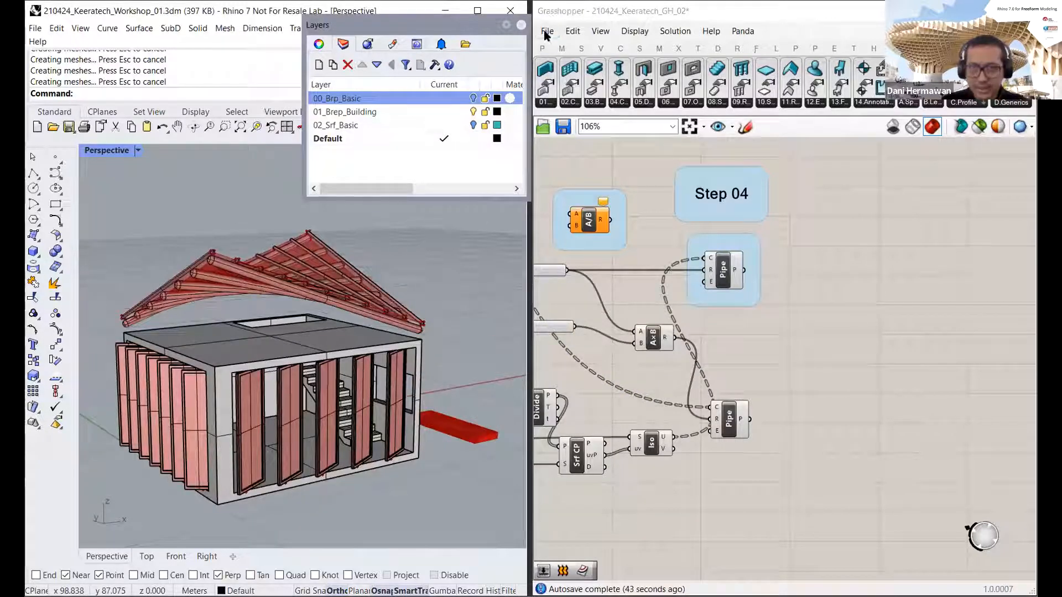
{"action": "left_click", "coordinate": [545, 30]}
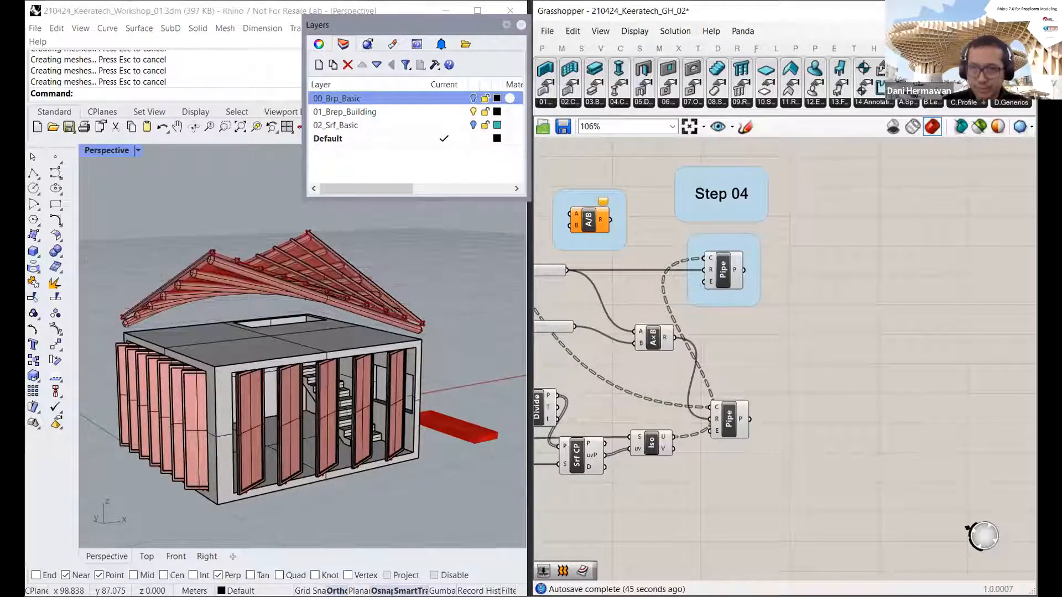
{"action": "left_click", "coordinate": [955, 10]}
{"action": "left_click", "coordinate": [477, 11]}
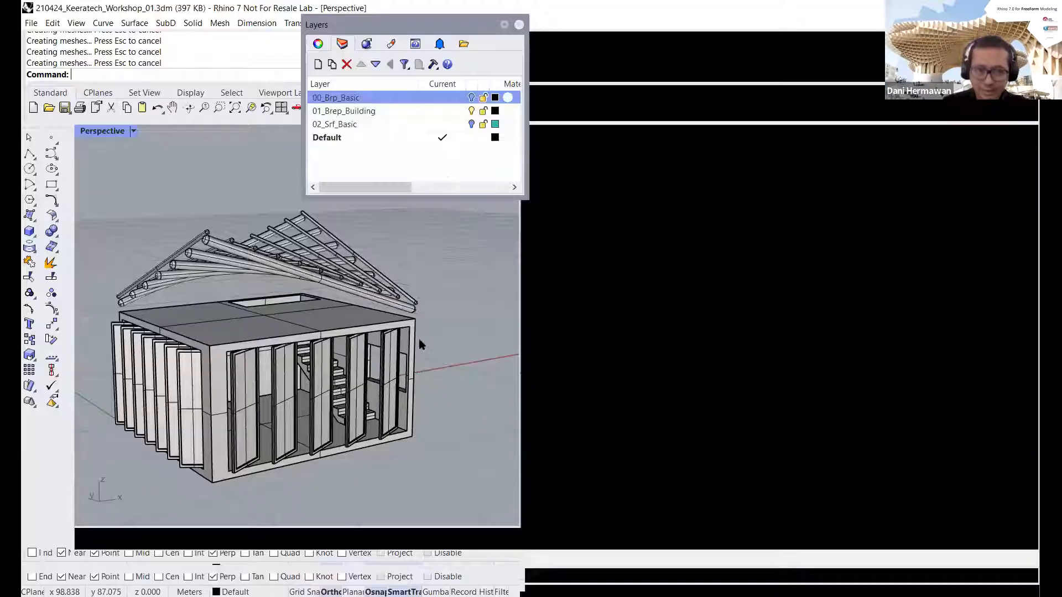
Step: Select all baked window panels and their frames on both facades of the building
{"action": "right_click_drag", "start_coordinate": [419, 345], "coordinate": [485, 467]}
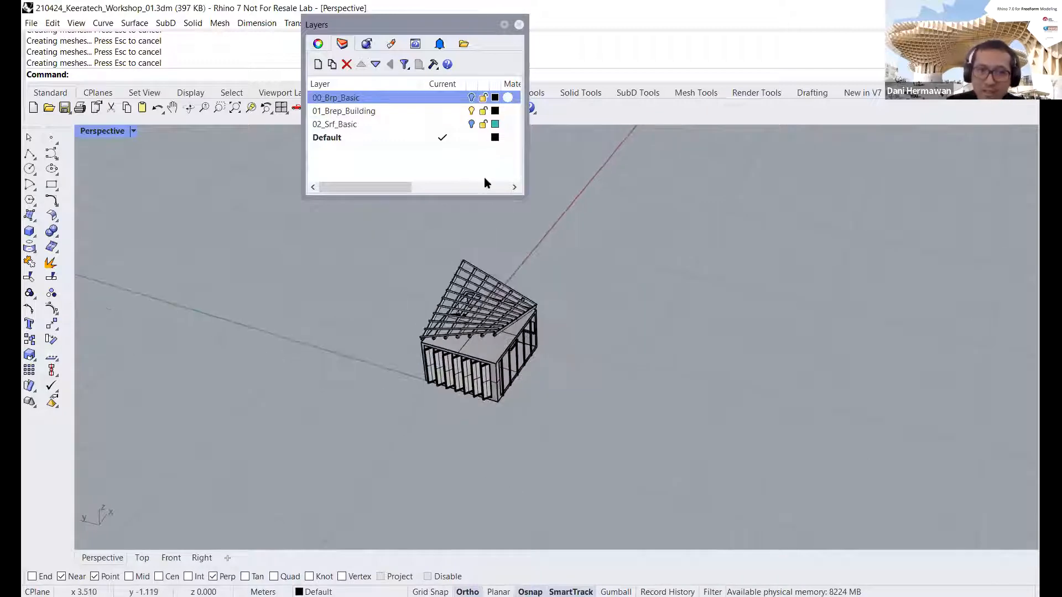
{"action": "right_click_drag", "start_coordinate": [483, 178], "coordinate": [518, 25]}
{"action": "scroll", "coordinate": [441, 296], "scroll_direction": "up", "scroll_amount": 4}
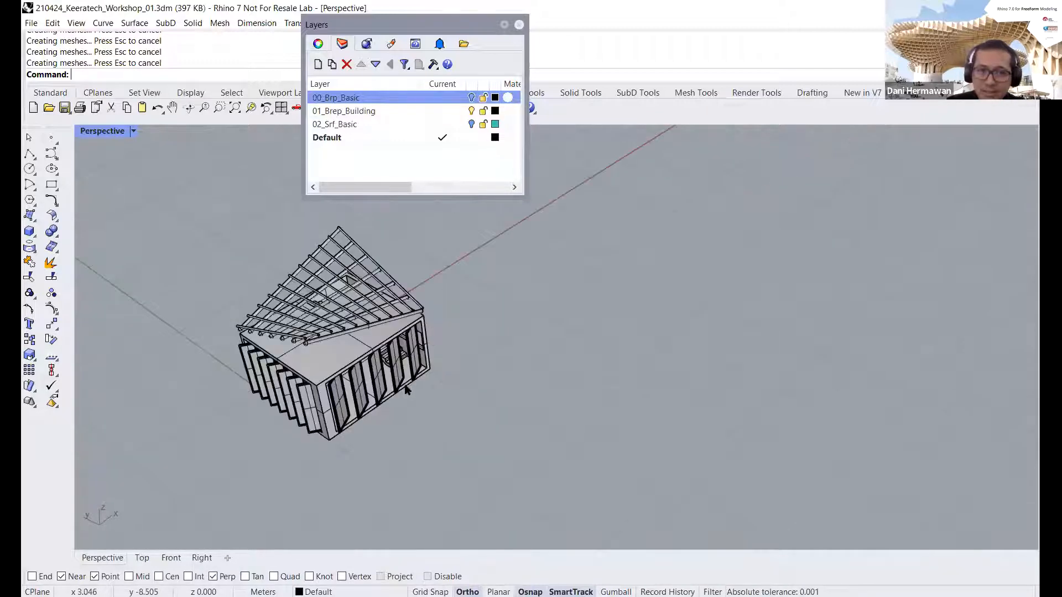
{"action": "right_click_drag", "start_coordinate": [407, 390], "coordinate": [332, 392]}
{"action": "scroll", "coordinate": [332, 392], "scroll_direction": "up", "scroll_amount": 5}
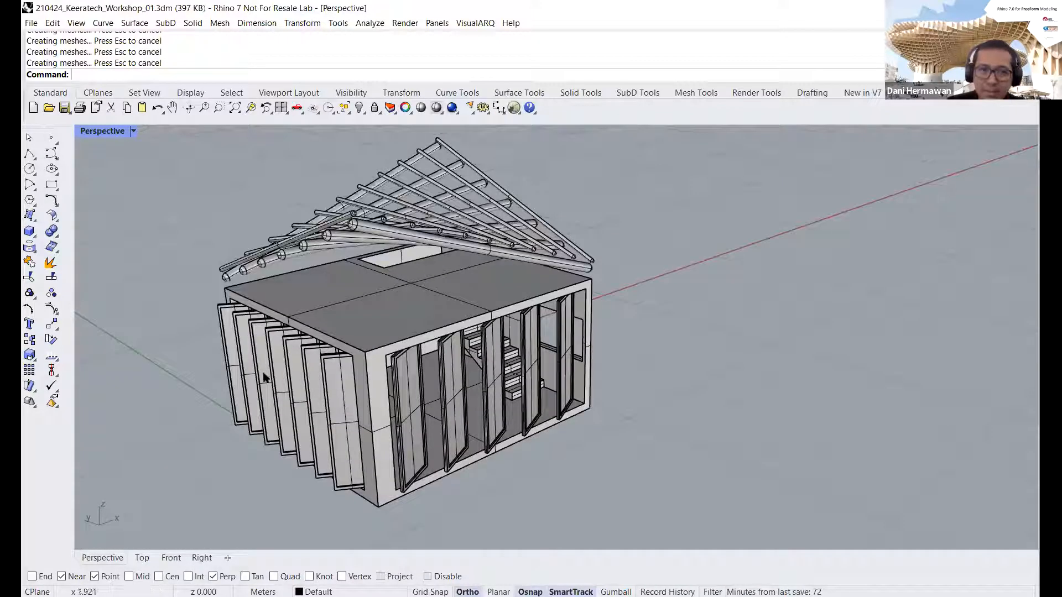
{"action": "left_click", "coordinate": [231, 358]}
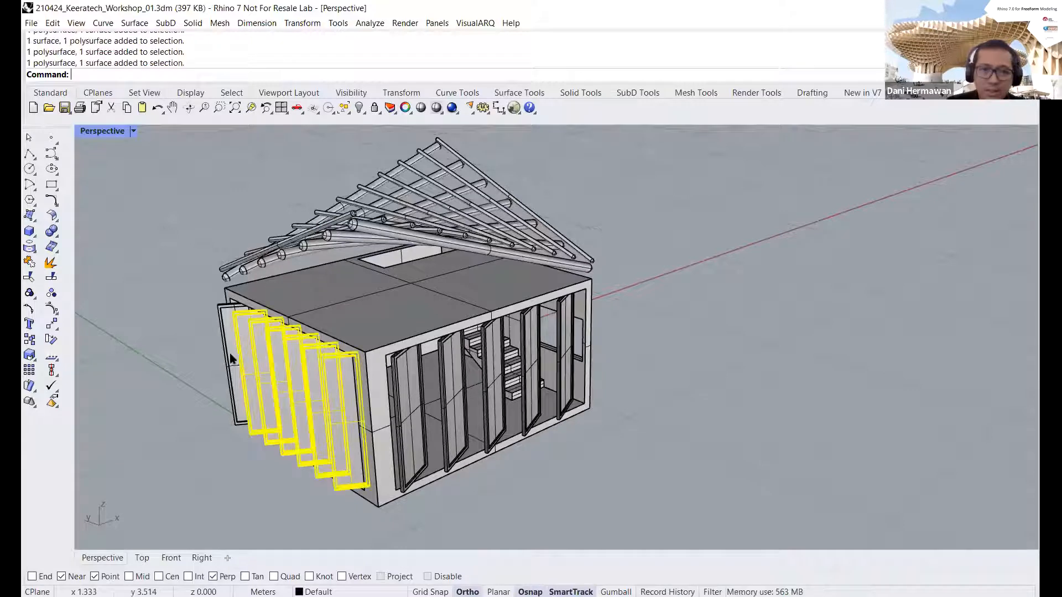
{"action": "left_click", "coordinate": [467, 366], "text": "shift"}
{"action": "left_click", "coordinate": [530, 336], "text": "shift"}
{"action": "left_click", "coordinate": [561, 328], "text": "shift"}
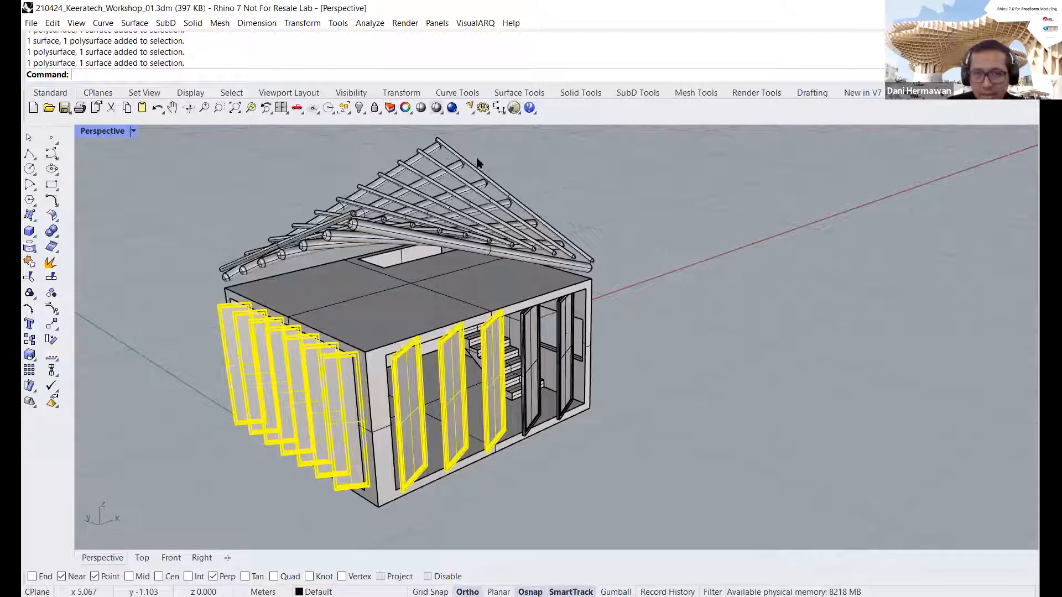
Step: Create a new layer named 00_Brep_Windows and set its colour to Dark Gray
{"action": "left_click", "coordinate": [390, 109]}
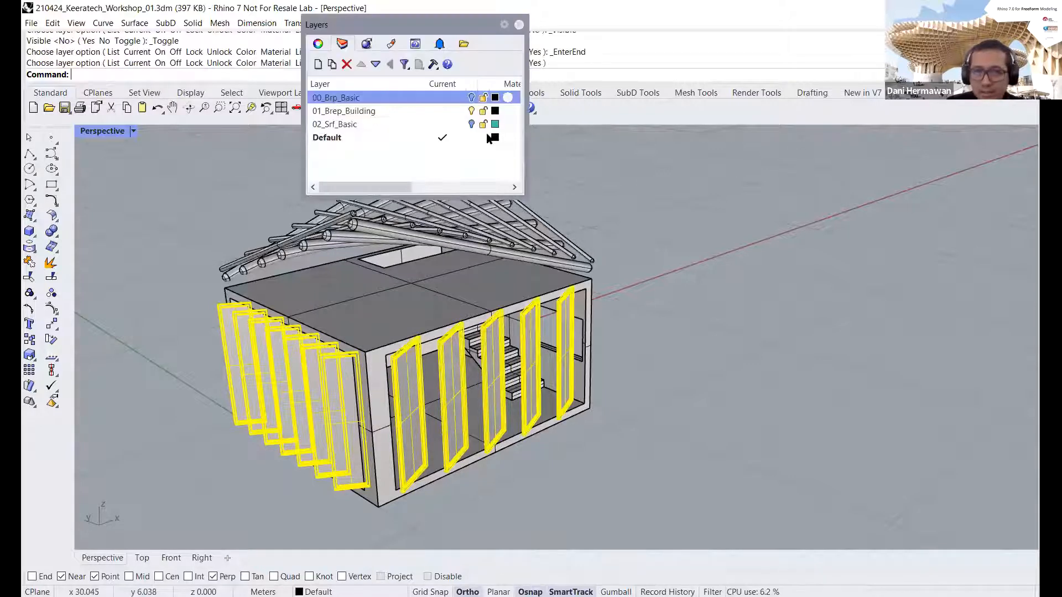
{"action": "left_click", "coordinate": [318, 64]}
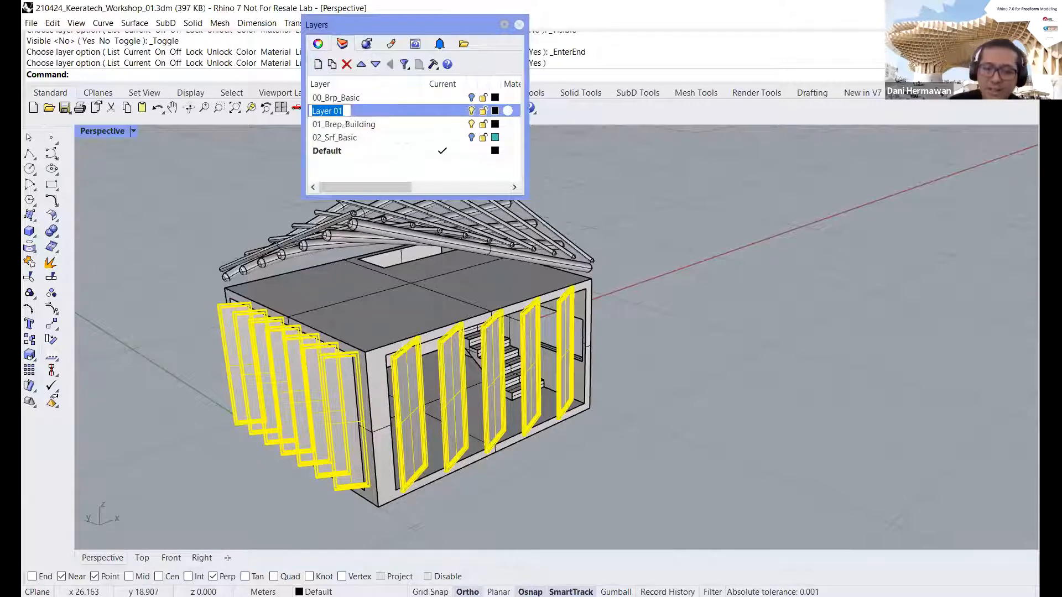
{"action": "type", "text": "00_Bre"}
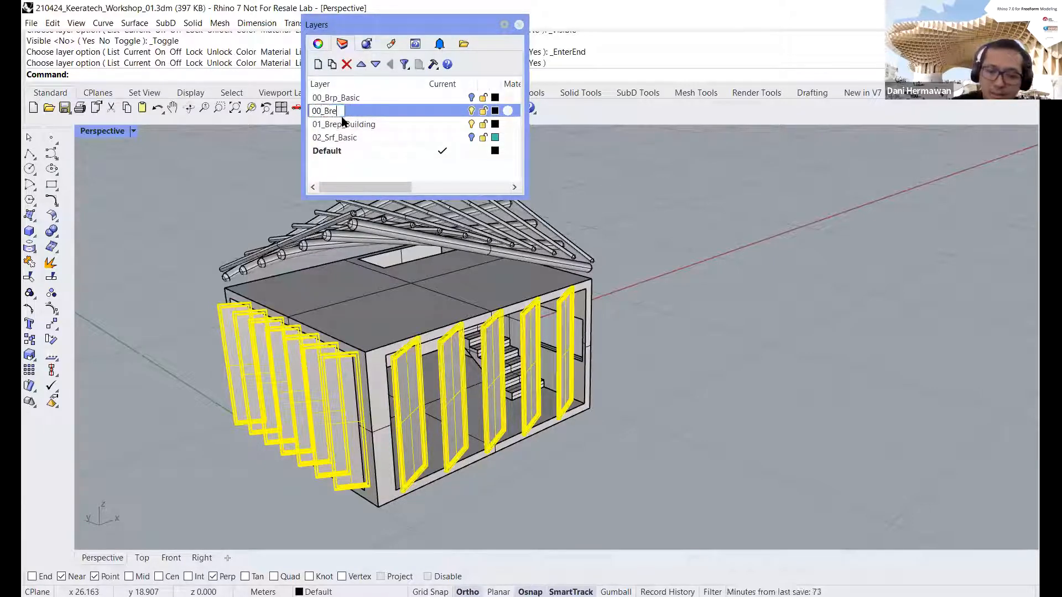
{"action": "type", "text": "p"}
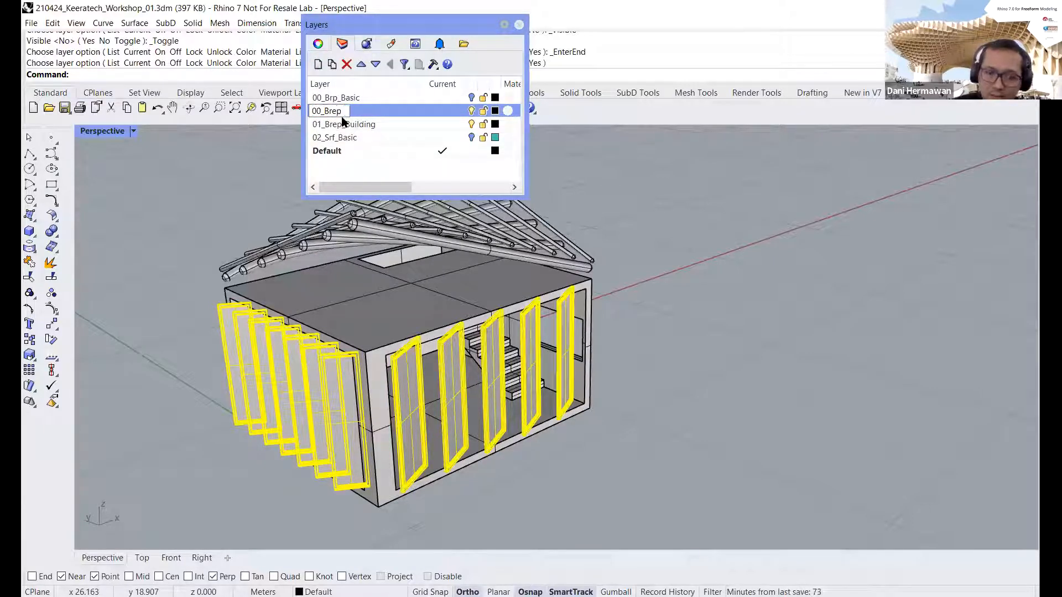
{"action": "type", "text": "_Windo"}
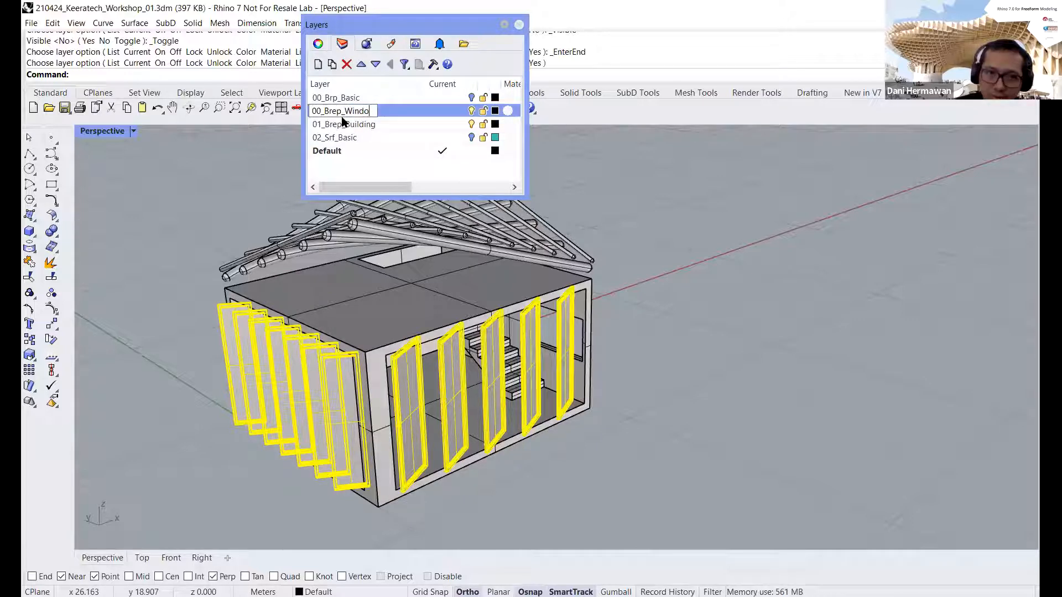
{"action": "type", "text": "ws"}
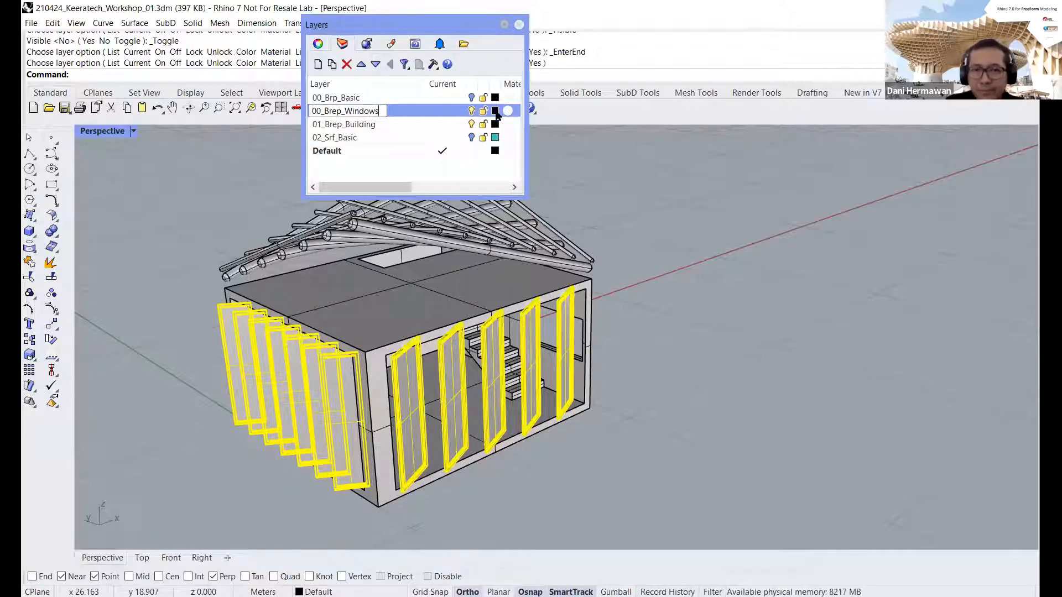
{"action": "left_click", "coordinate": [496, 111]}
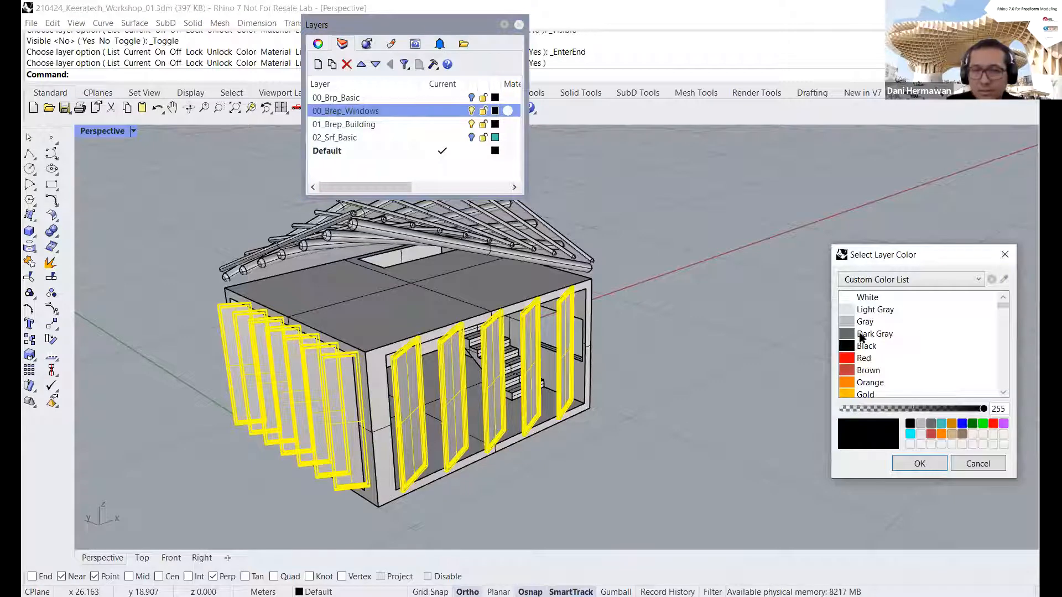
{"action": "left_click", "coordinate": [869, 334]}
{"action": "left_click", "coordinate": [919, 463]}
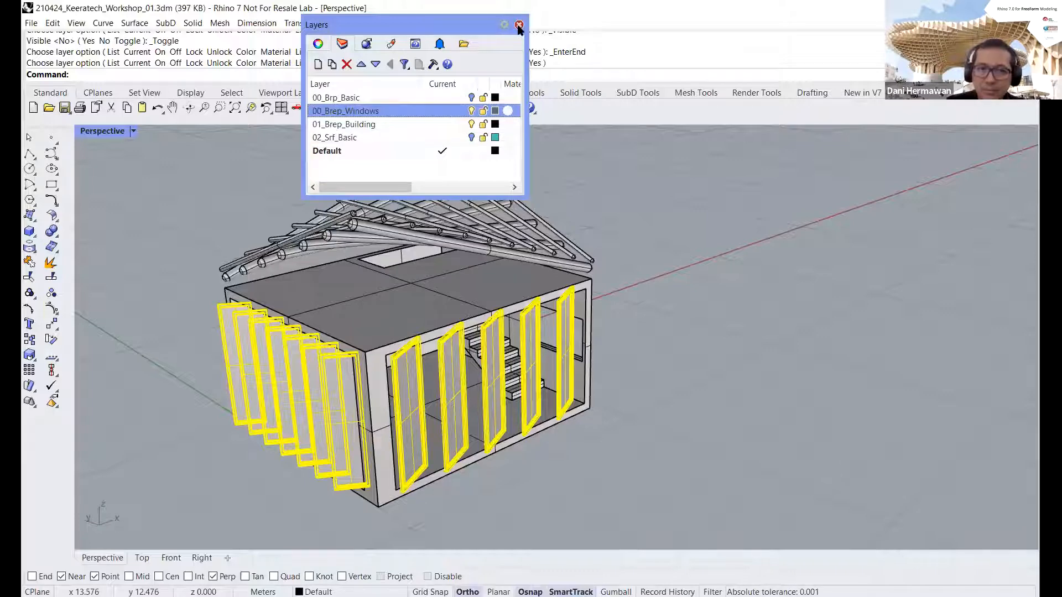
Step: Move the selected window panels and frames to the 00_Brep_Windows layer and clear the selection
{"action": "right_click", "coordinate": [421, 114]}
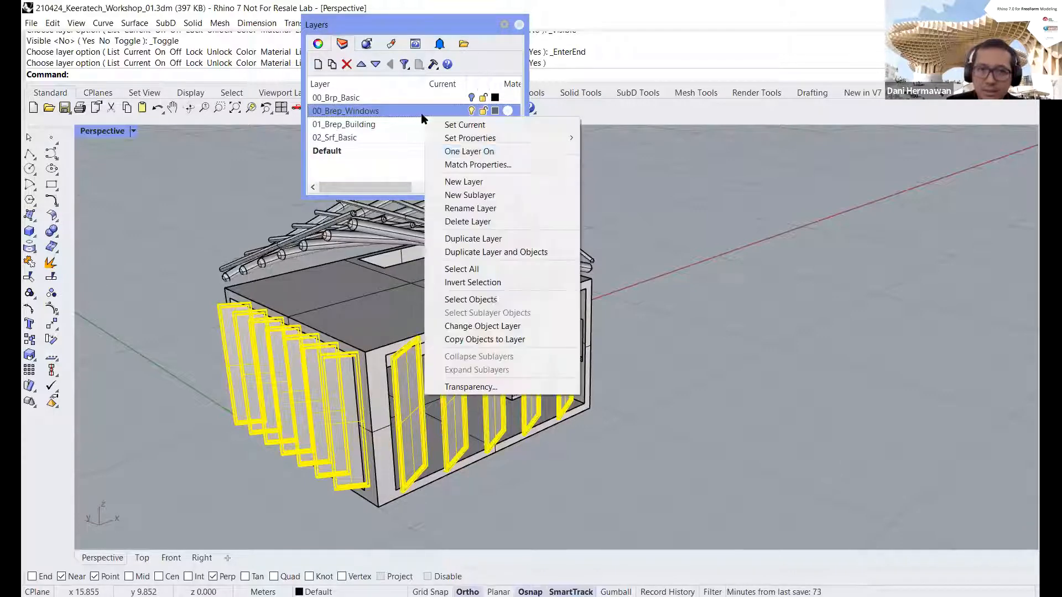
{"action": "left_click", "coordinate": [482, 325]}
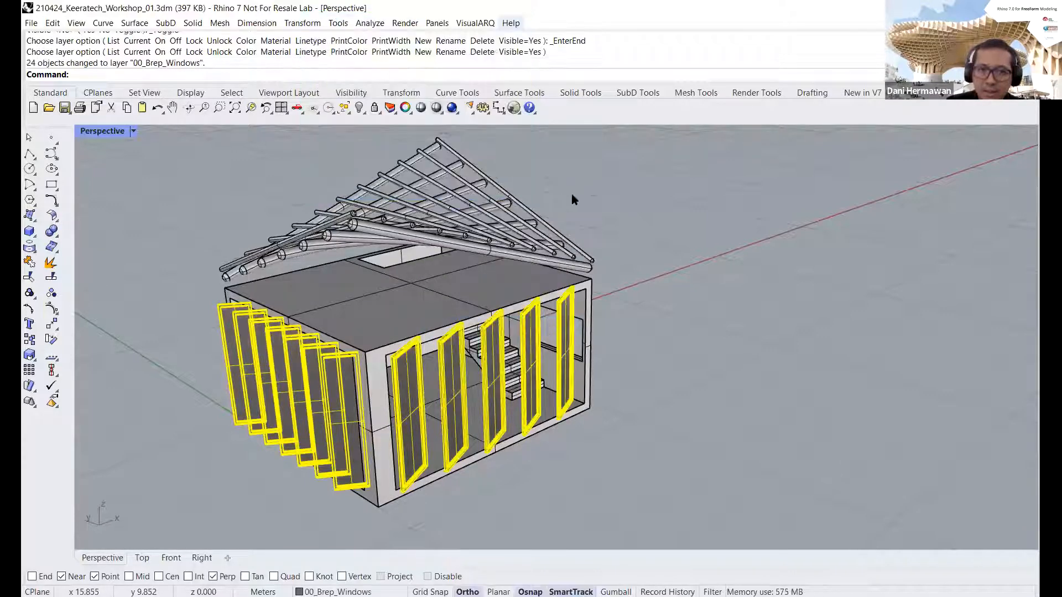
{"action": "key", "text": "Escape"}
Step: Select every visible object of the building, including the roof pipes, windows and stairs
{"action": "scroll", "coordinate": [603, 237], "scroll_direction": "down", "scroll_amount": 3}
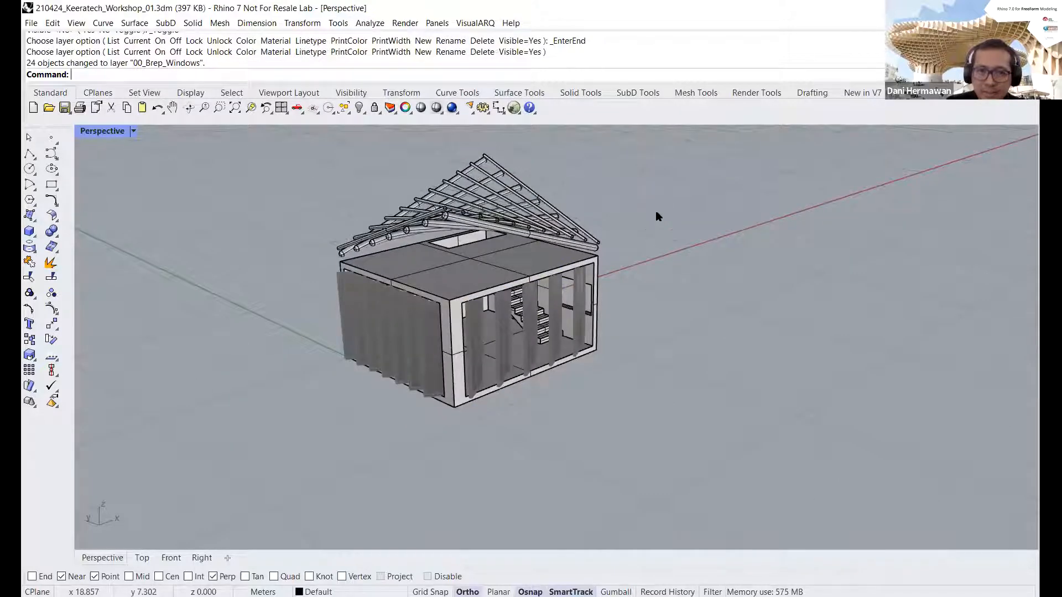
{"action": "scroll", "coordinate": [641, 221], "scroll_direction": "down", "scroll_amount": 3}
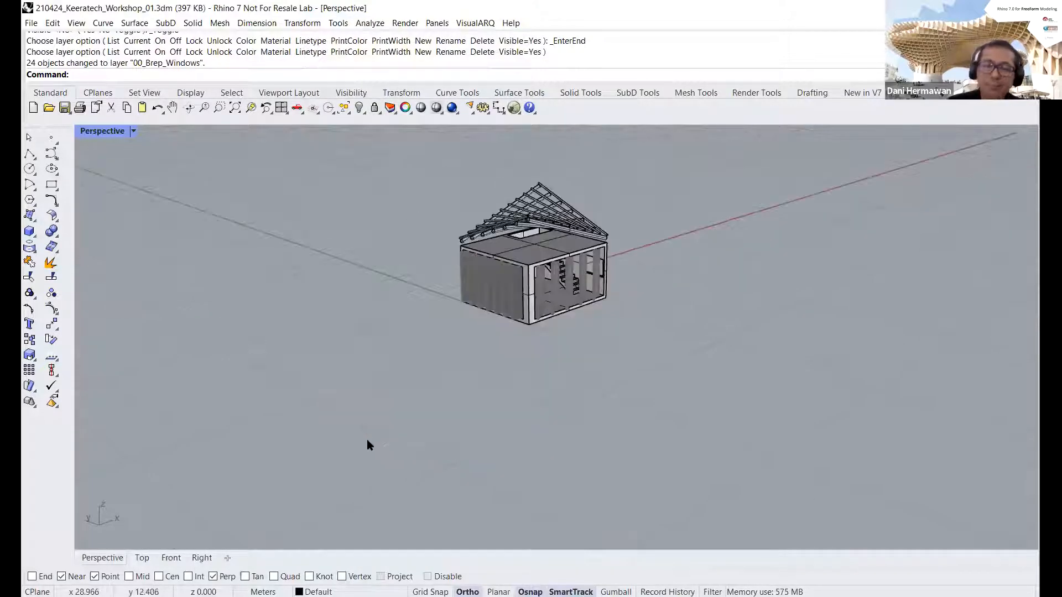
{"action": "right_click_drag", "start_coordinate": [367, 439], "coordinate": [333, 499]}
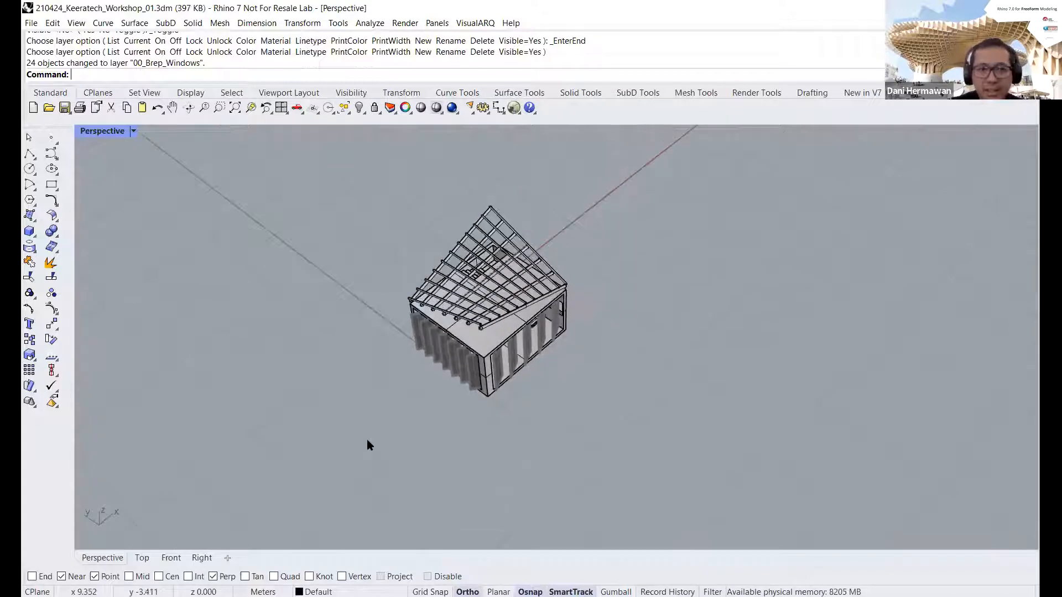
{"action": "key", "text": "ctrl+a"}
{"action": "right_click_drag", "start_coordinate": [404, 351], "coordinate": [626, 162]}
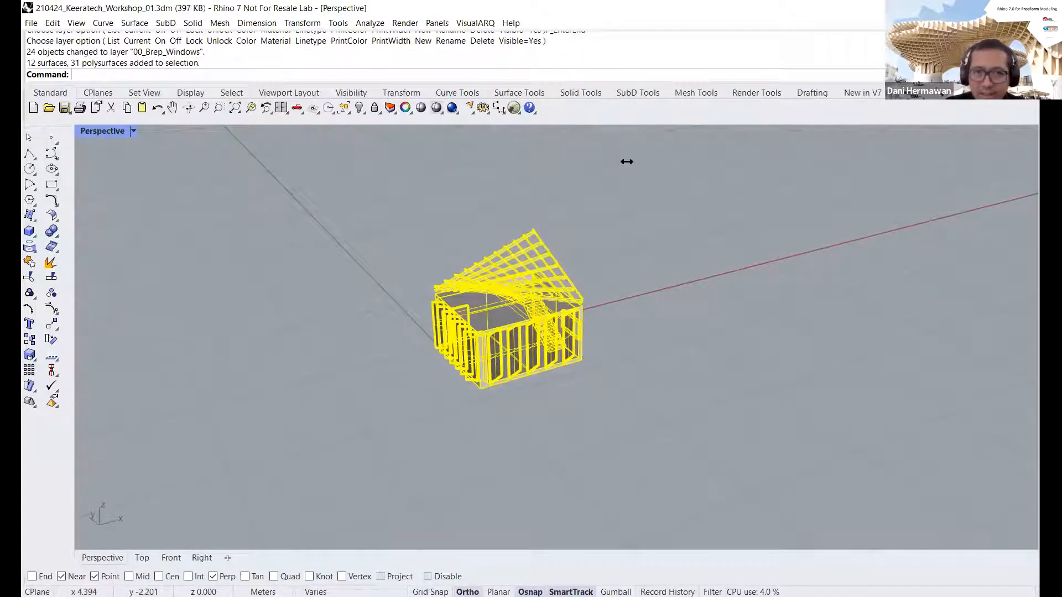
{"action": "scroll", "coordinate": [564, 338], "scroll_direction": "up", "scroll_amount": 4}
{"action": "right_click_drag", "start_coordinate": [896, 244], "coordinate": [941, 227]}
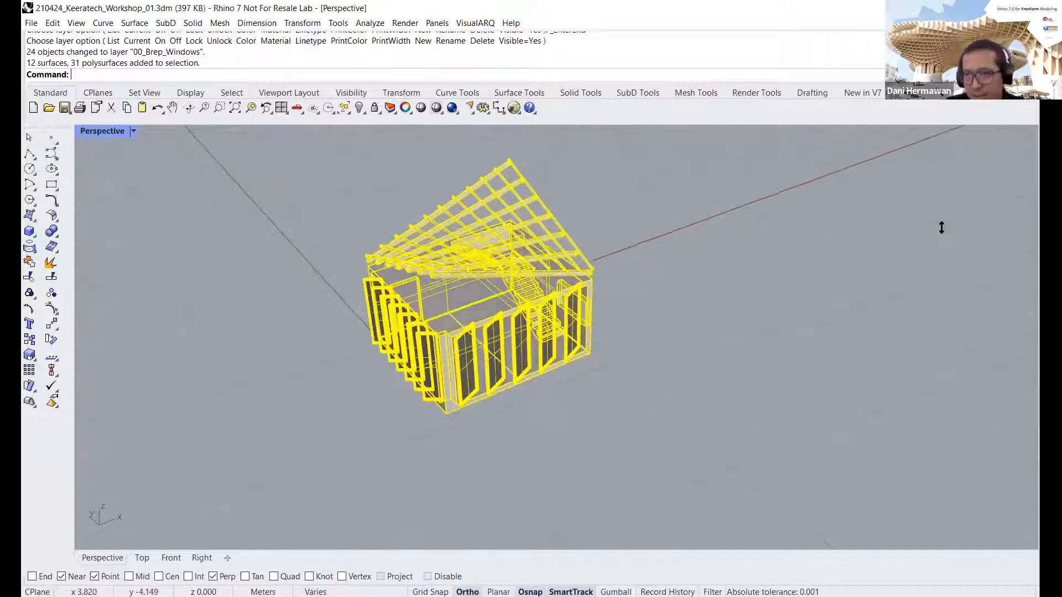
Step: Show the layer list, place it clear of the model and enlarge it vertically
{"action": "left_click", "coordinate": [390, 107]}
{"action": "left_click_drag", "start_coordinate": [388, 24], "coordinate": [869, 54]}
{"action": "left_click_drag", "start_coordinate": [941, 226], "coordinate": [941, 512]}
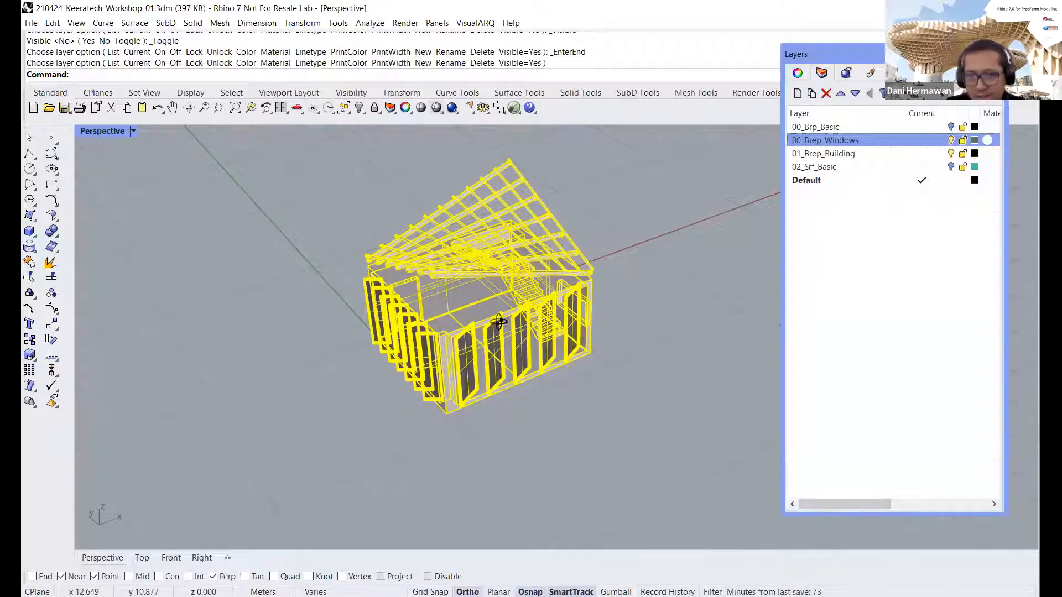
Step: Generate 2D drawings of the selected building with Make2D, using third angle projection and maintaining source layers
{"action": "right_click_drag", "start_coordinate": [517, 307], "coordinate": [416, 288], "text": "shift"}
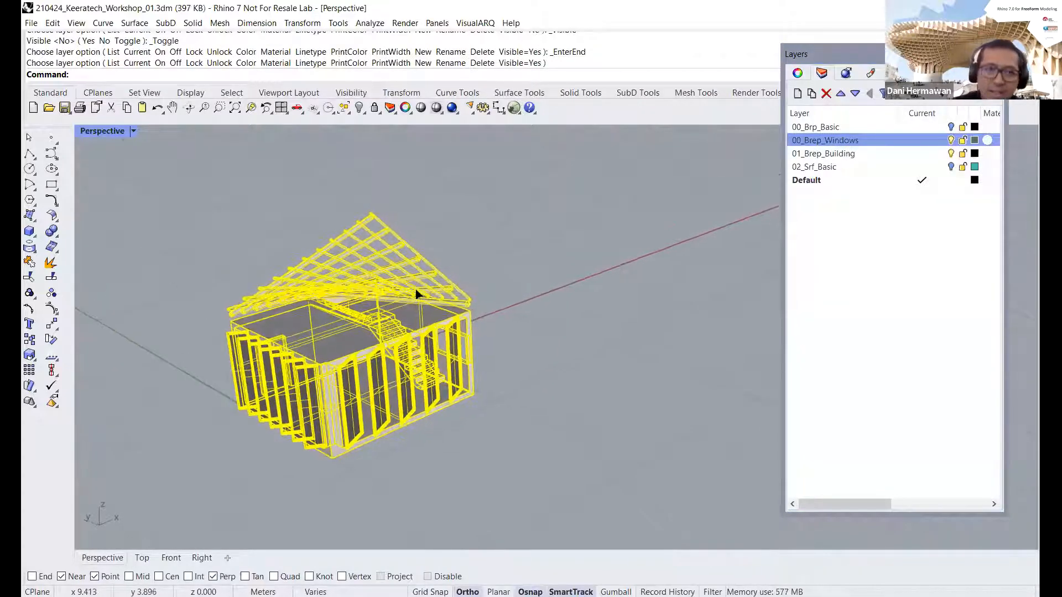
{"action": "right_click", "coordinate": [416, 288]}
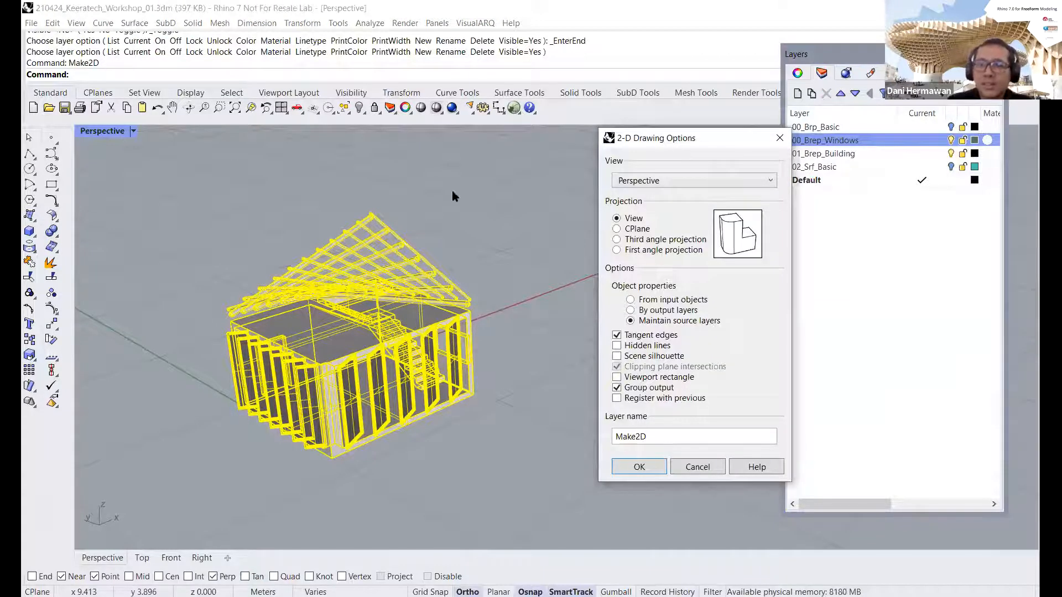
{"action": "left_click", "coordinate": [617, 239]}
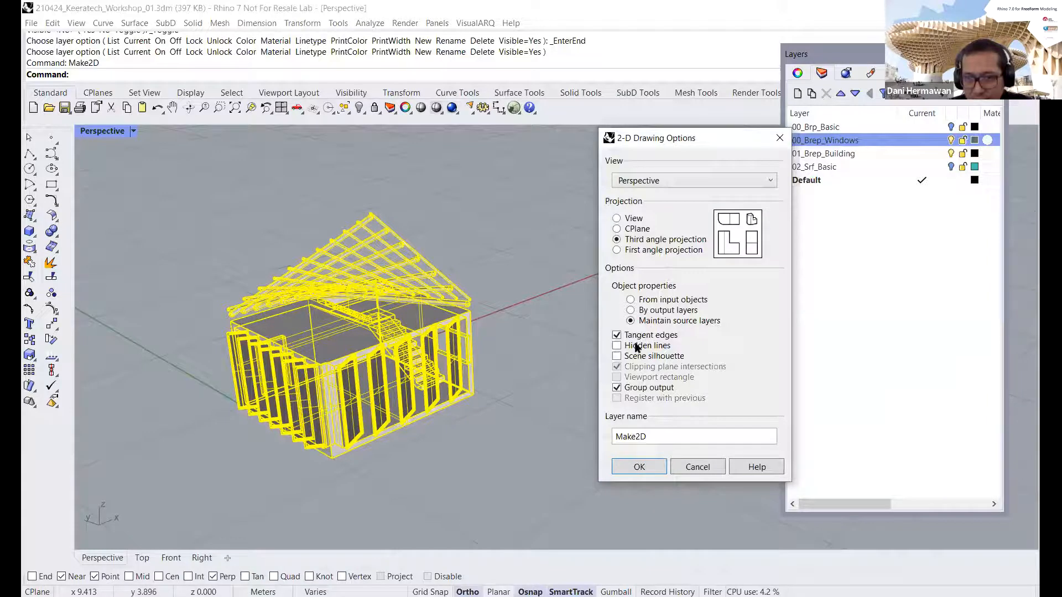
{"action": "left_click", "coordinate": [639, 467]}
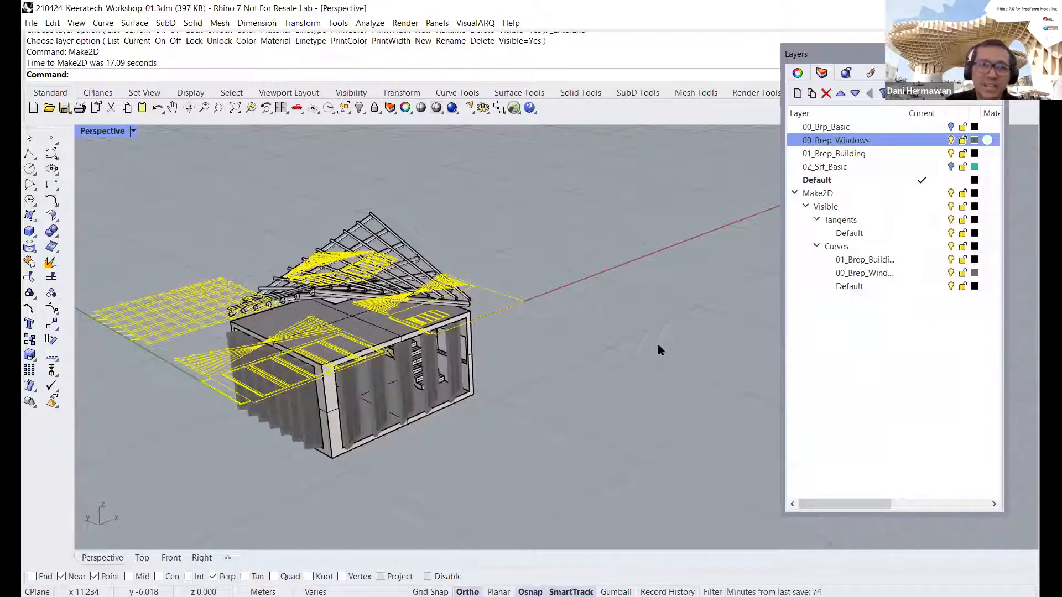
{"action": "right_click_drag", "start_coordinate": [459, 344], "coordinate": [268, 451]}
{"action": "scroll", "coordinate": [338, 371], "scroll_direction": "down", "scroll_amount": 5}
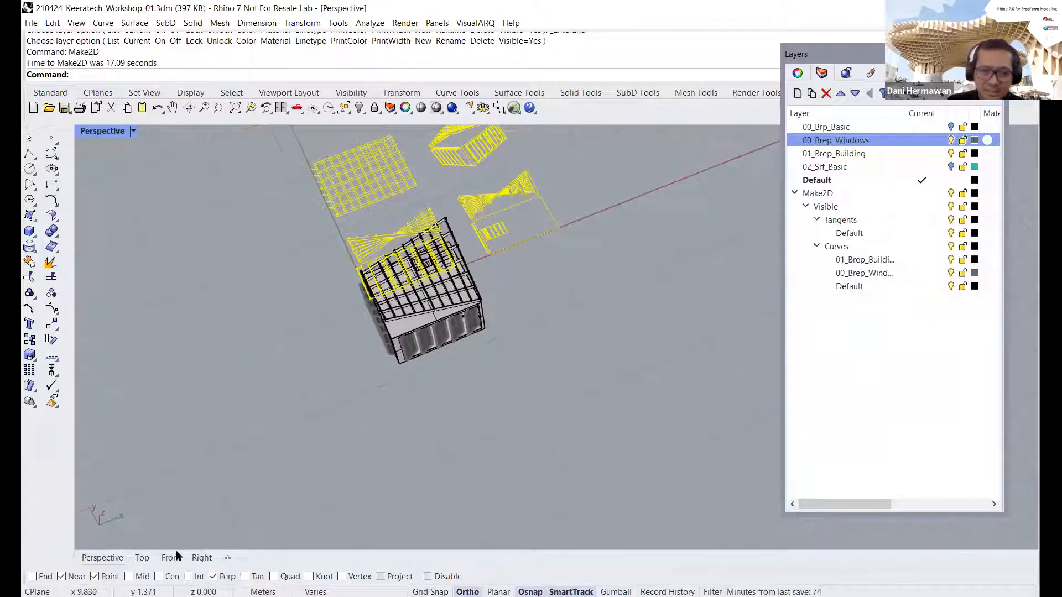